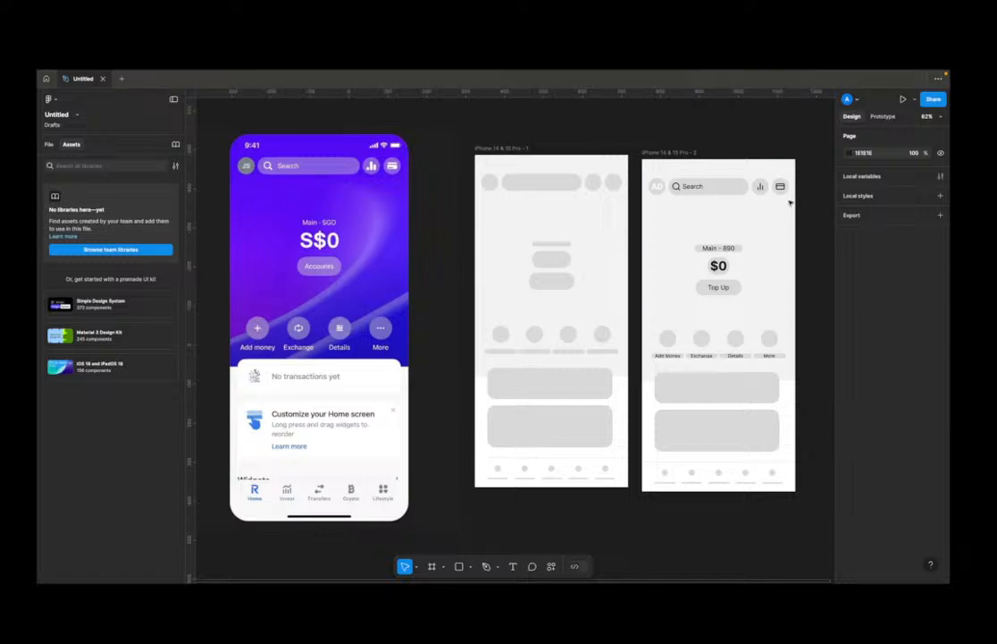
Step: Examine the wireframe screens on Page 1 and the prototyping screens on Page 2
{"action": "left_click", "coordinate": [667, 153]}
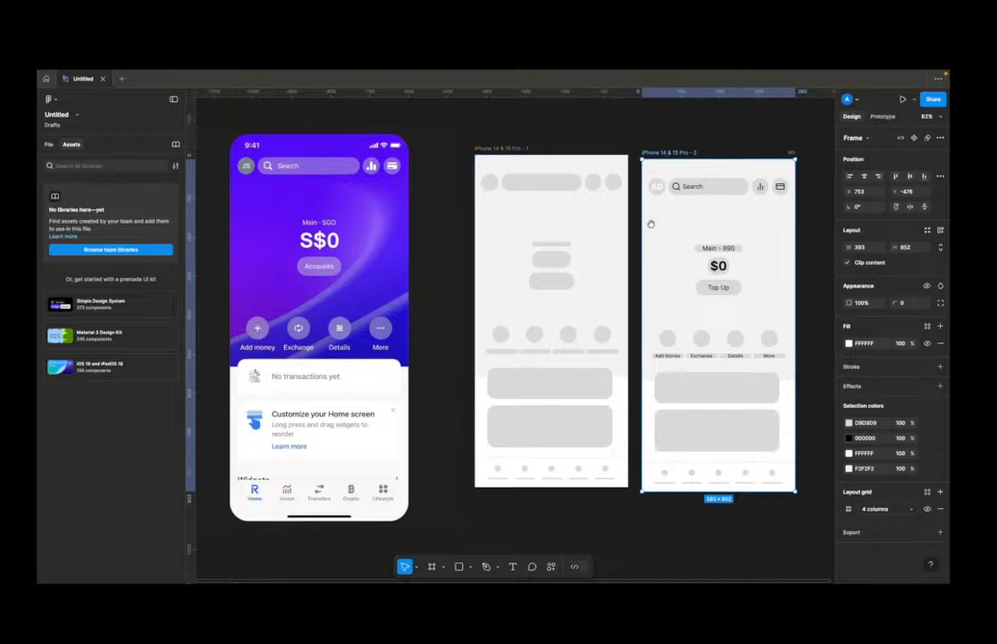
{"action": "scroll", "coordinate": [649, 223], "scroll_direction": "right", "scroll_amount": 4}
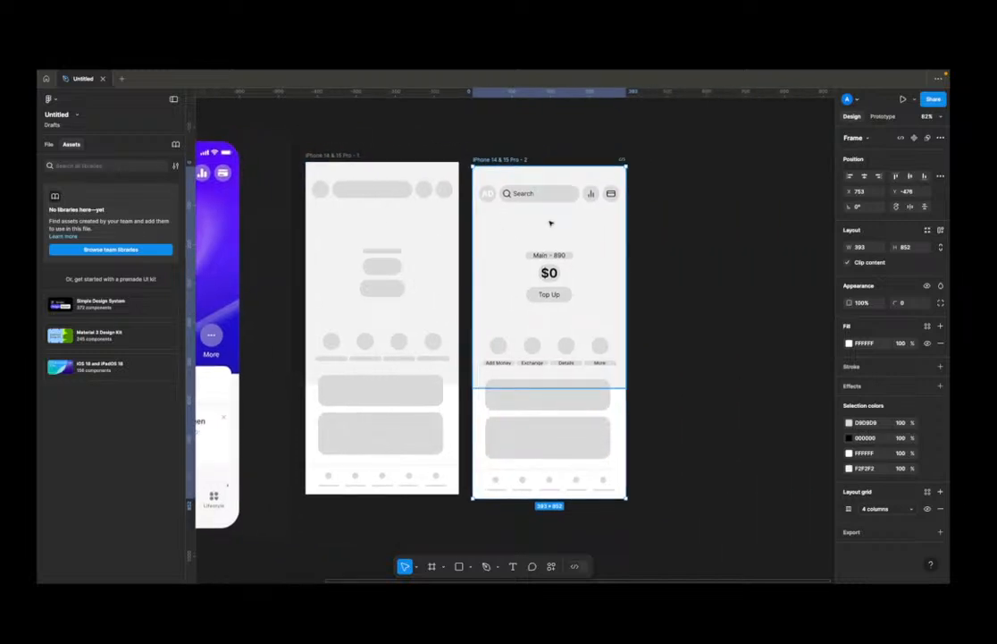
{"action": "scroll", "coordinate": [505, 309], "scroll_direction": "down", "scroll_amount": 3}
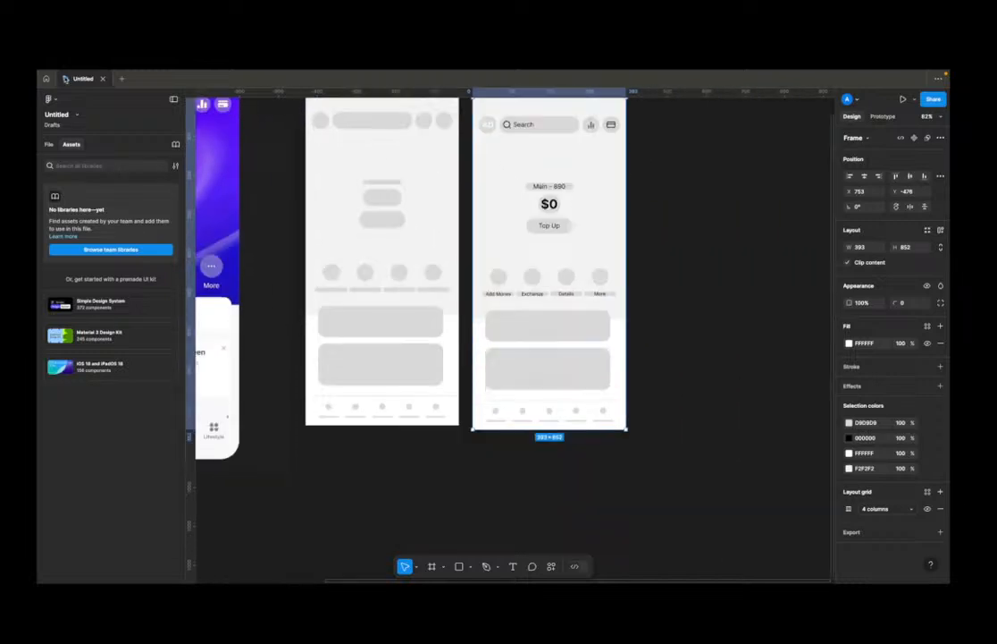
{"action": "left_click", "coordinate": [49, 143]}
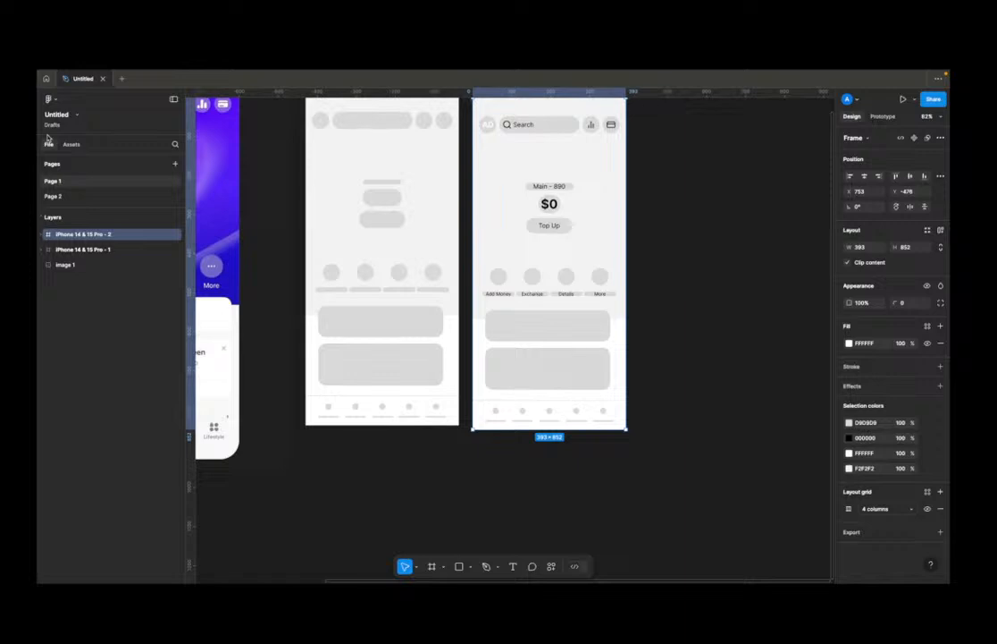
{"action": "left_click", "coordinate": [111, 196]}
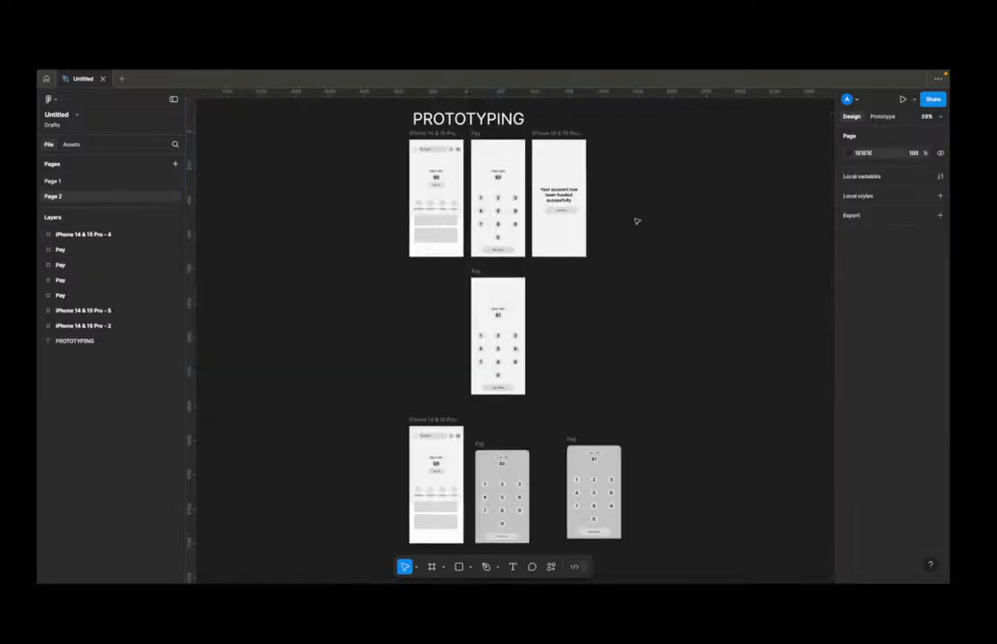
{"action": "scroll", "coordinate": [542, 340], "scroll_direction": "down", "scroll_amount": 2}
{"action": "scroll", "coordinate": [541, 341], "scroll_direction": "up", "scroll_amount": 5}
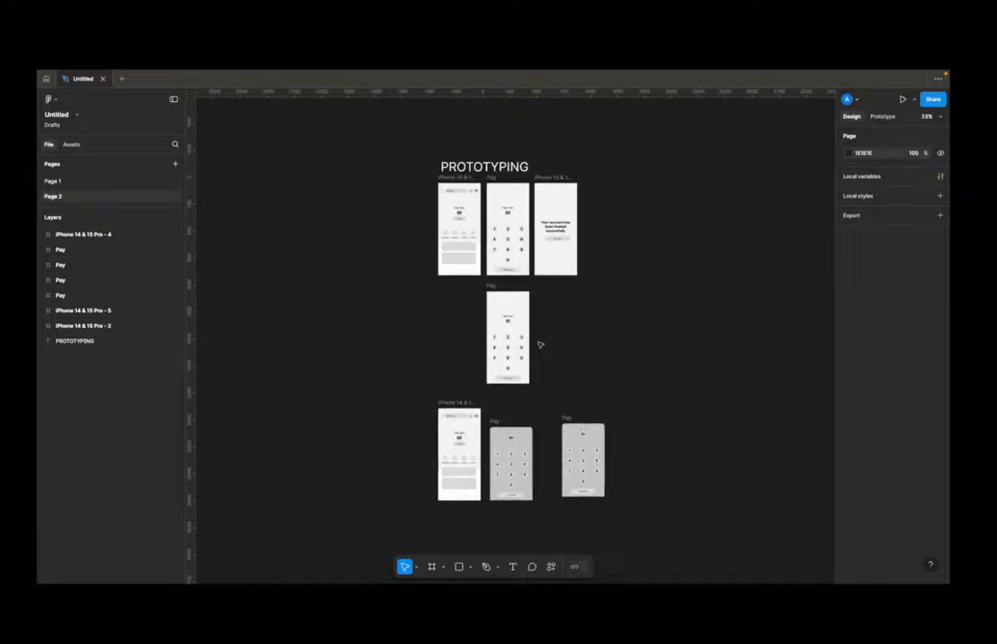
{"action": "scroll", "coordinate": [541, 343], "scroll_direction": "down", "scroll_amount": 3}
{"action": "scroll", "coordinate": [562, 303], "scroll_direction": "up", "scroll_amount": 2}
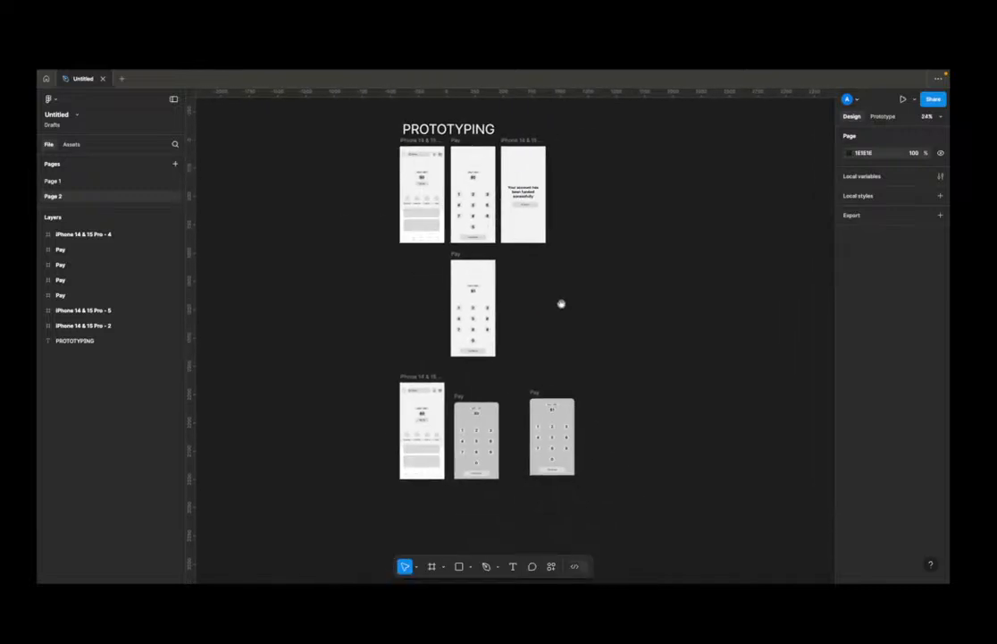
{"action": "scroll", "coordinate": [451, 416], "scroll_direction": "up", "scroll_amount": 3}
{"action": "left_click", "coordinate": [412, 376]}
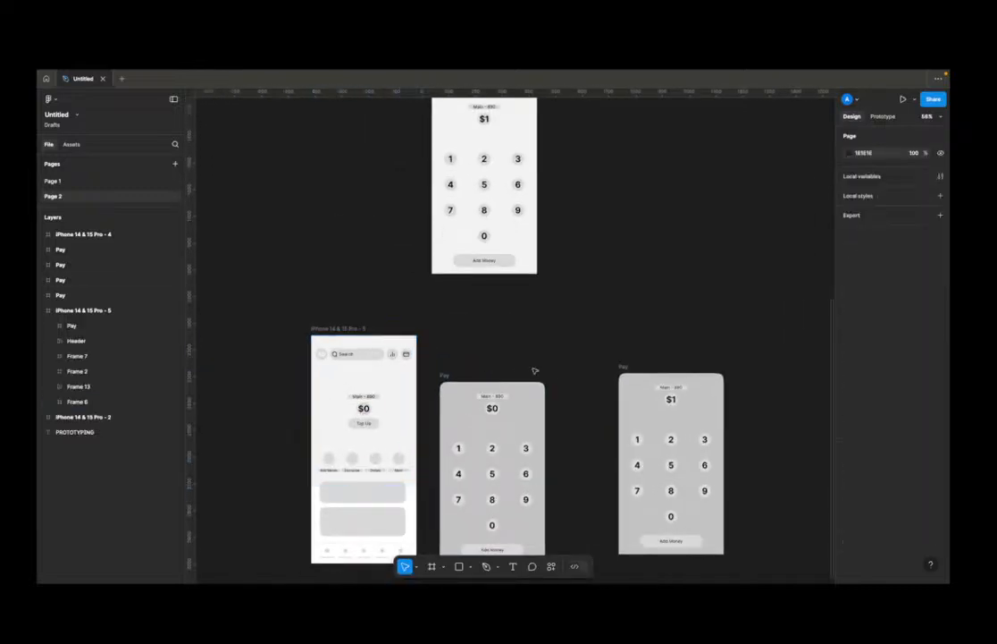
{"action": "left_click", "coordinate": [572, 356]}
{"action": "left_click_drag", "start_coordinate": [578, 353], "coordinate": [521, 304]}
{"action": "scroll", "coordinate": [273, 438], "scroll_direction": "up", "scroll_amount": 5}
{"action": "scroll", "coordinate": [278, 428], "scroll_direction": "down", "scroll_amount": 2}
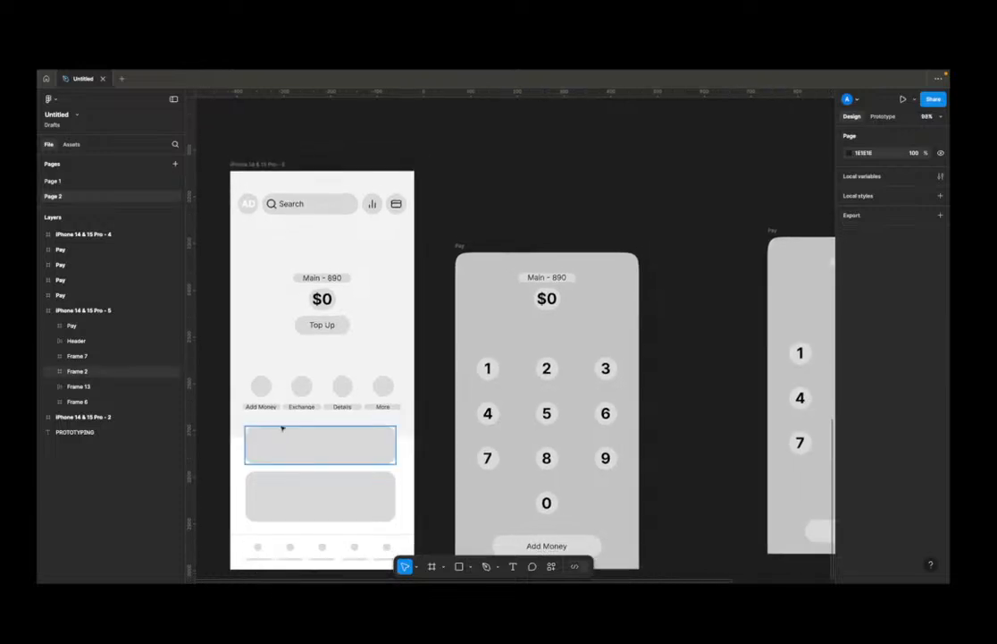
{"action": "scroll", "coordinate": [320, 400], "scroll_direction": "down", "scroll_amount": 5}
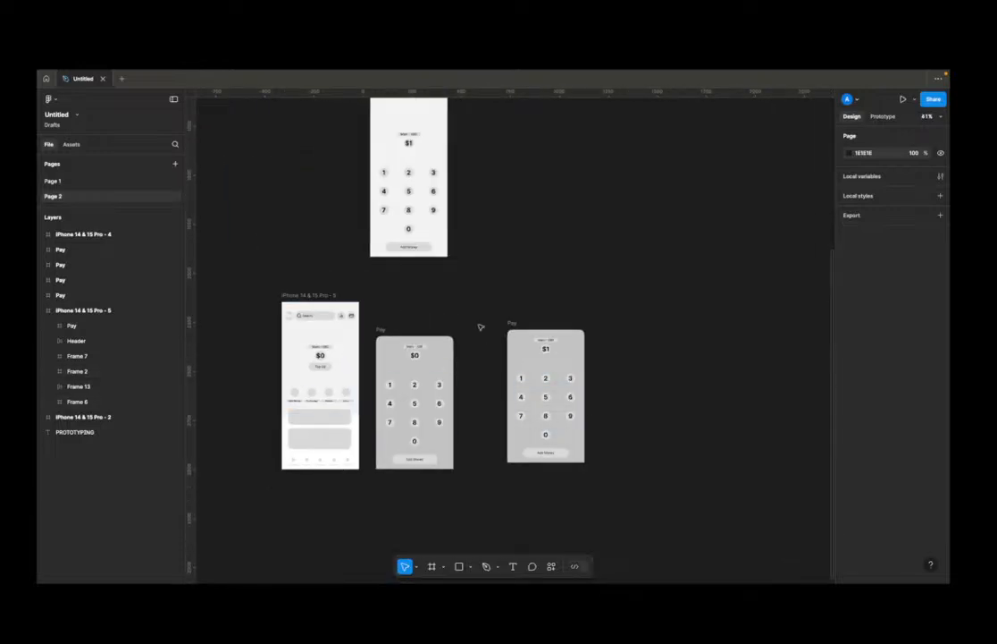
{"action": "scroll", "coordinate": [478, 436], "scroll_direction": "up", "scroll_amount": 3}
{"action": "scroll", "coordinate": [307, 265], "scroll_direction": "up", "scroll_amount": 3}
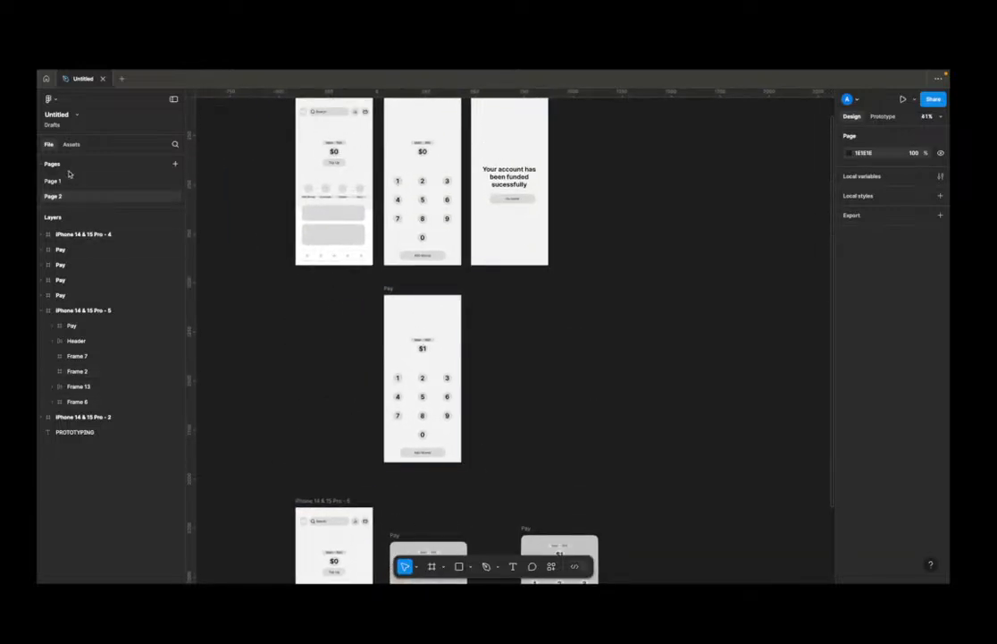
Step: On Page 1, add a text label reading "text - sizes" on the empty canvas beside the iPhone 14 & 15 Pro - 2 frame
{"action": "left_click", "coordinate": [69, 180]}
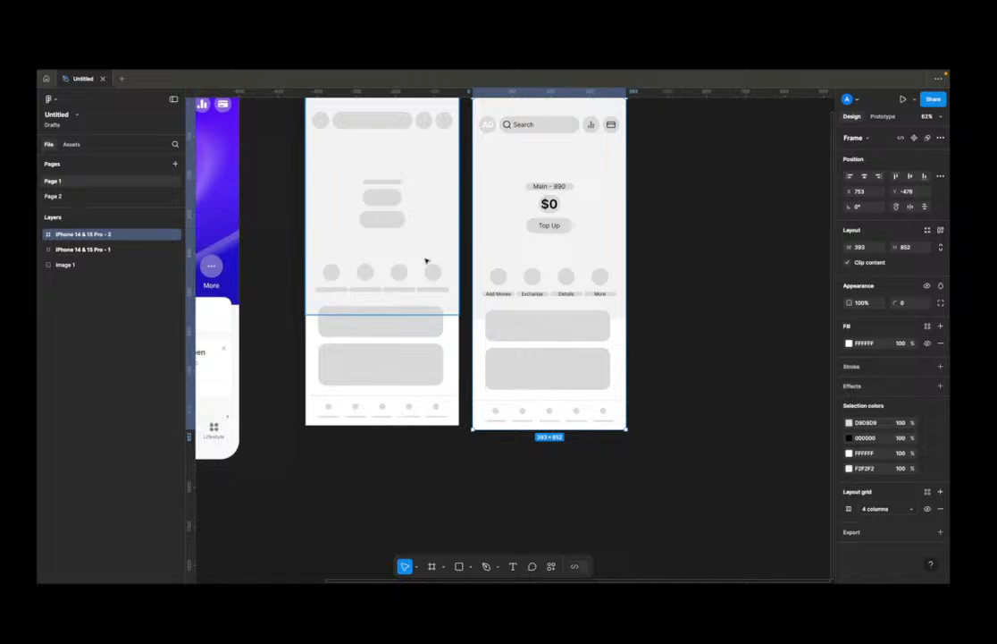
{"action": "left_click_drag", "start_coordinate": [720, 232], "coordinate": [652, 289]}
{"action": "scroll", "coordinate": [627, 296], "scroll_direction": "up", "scroll_amount": 2}
{"action": "key", "text": "t"}
{"action": "left_click", "coordinate": [612, 264]}
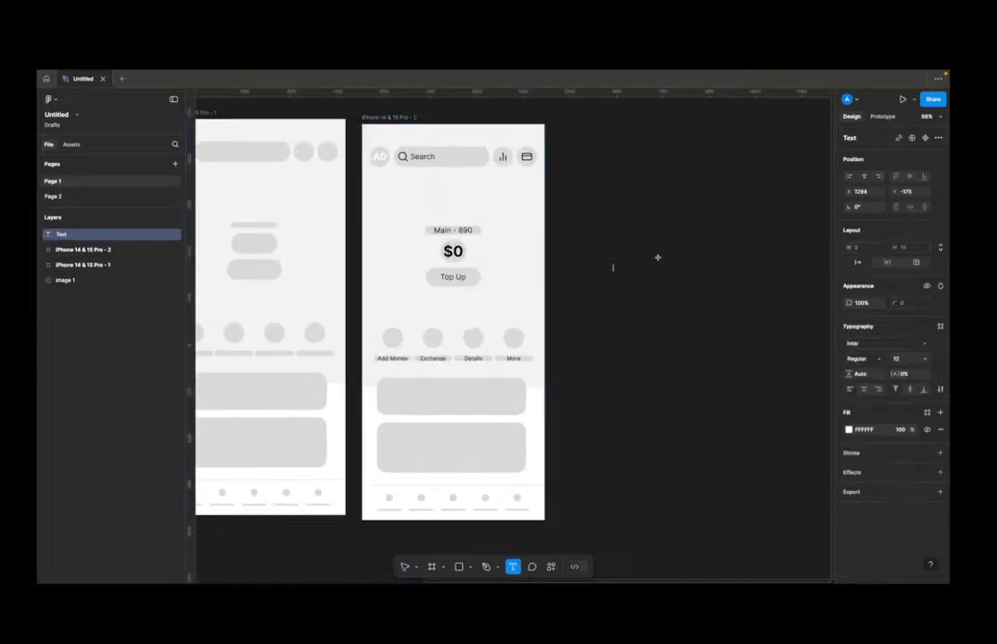
{"action": "type", "text": "text - sizes"}
{"action": "key", "text": "Escape"}
Step: Duplicate the "text - sizes" label directly below itself and change the copy's text to "Colors"
{"action": "scroll", "coordinate": [634, 295], "scroll_direction": "up", "scroll_amount": 5}
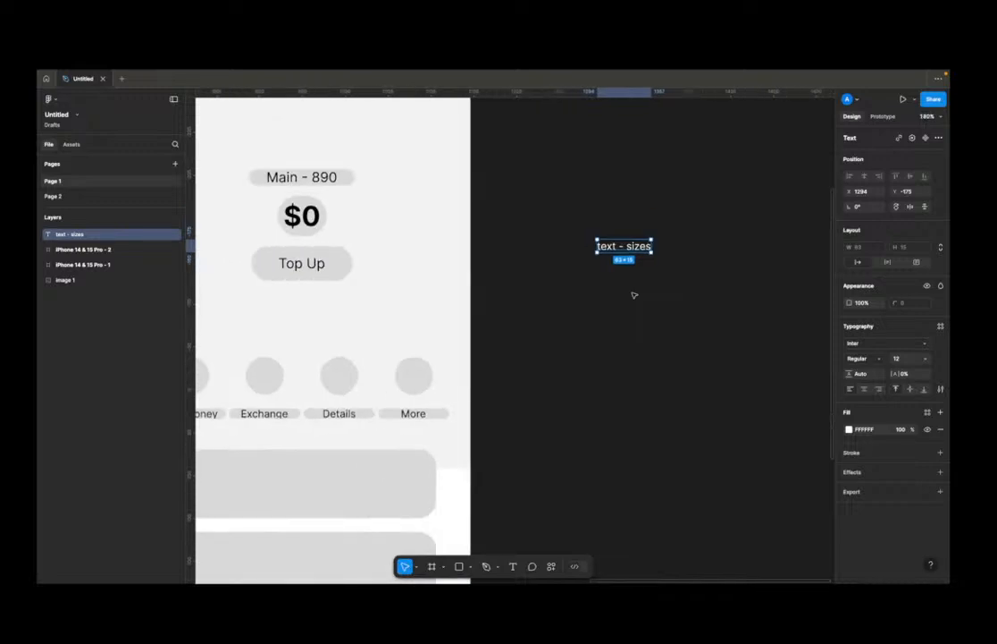
{"action": "scroll", "coordinate": [634, 295], "scroll_direction": "down", "scroll_amount": 2}
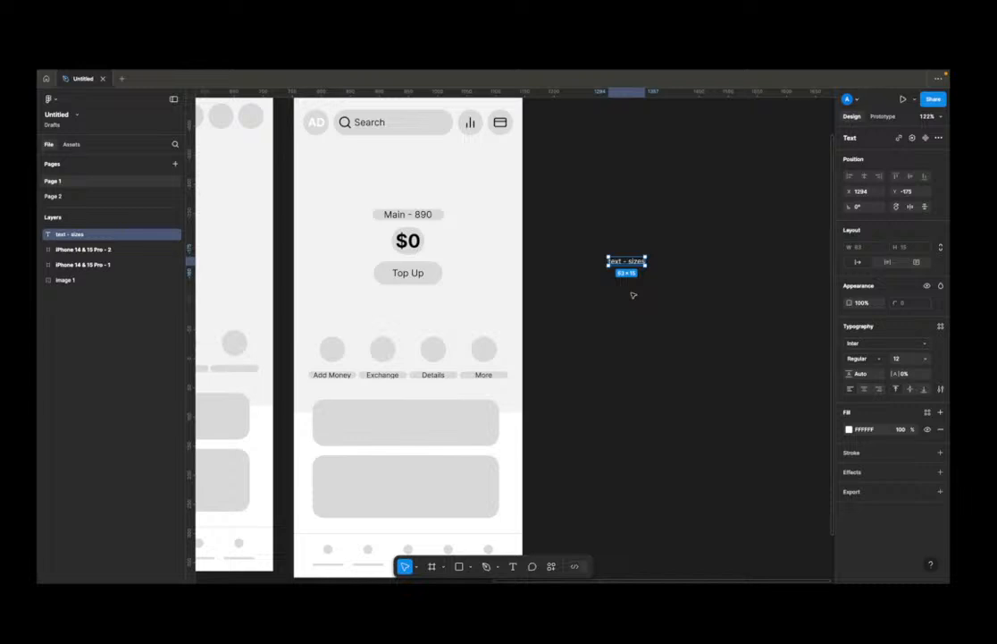
{"action": "scroll", "coordinate": [644, 251], "scroll_direction": "up", "scroll_amount": 5}
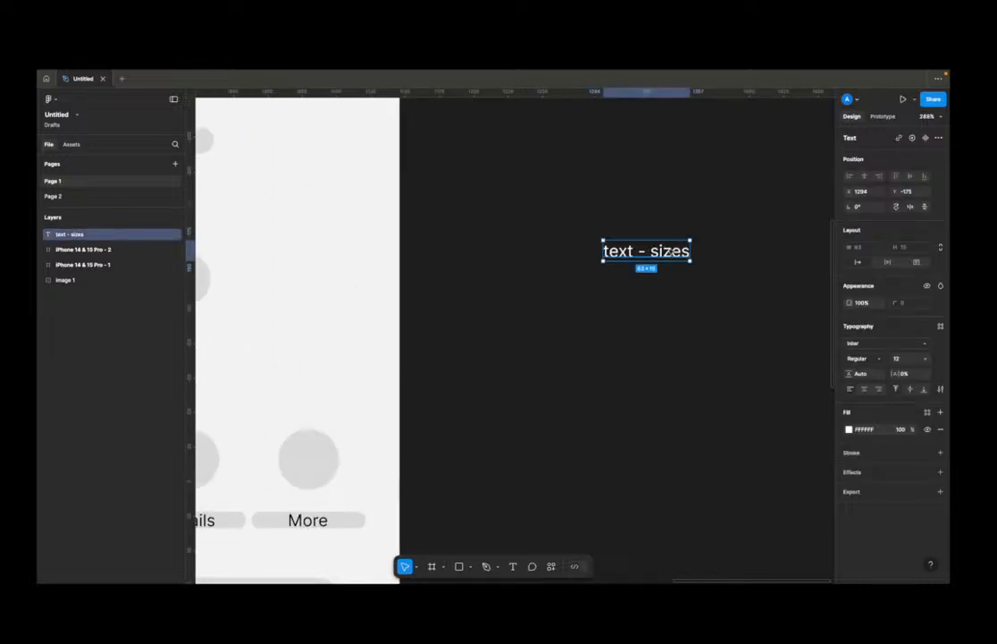
{"action": "left_click_drag", "start_coordinate": [670, 258], "coordinate": [666, 291]}
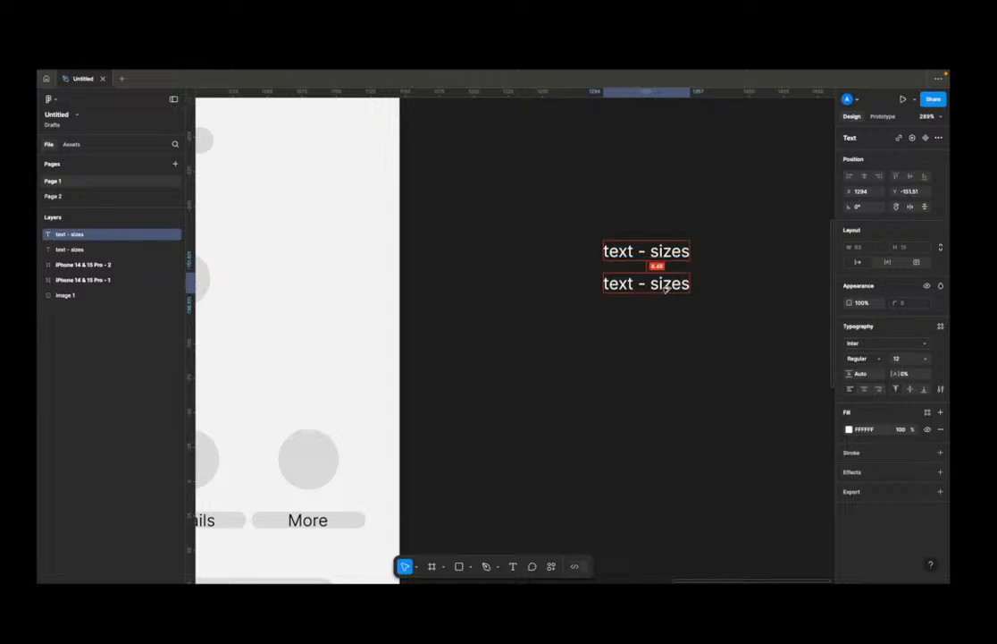
{"action": "double_click", "coordinate": [667, 291]}
{"action": "type", "text": "Colors"}
{"action": "key", "text": "Escape"}
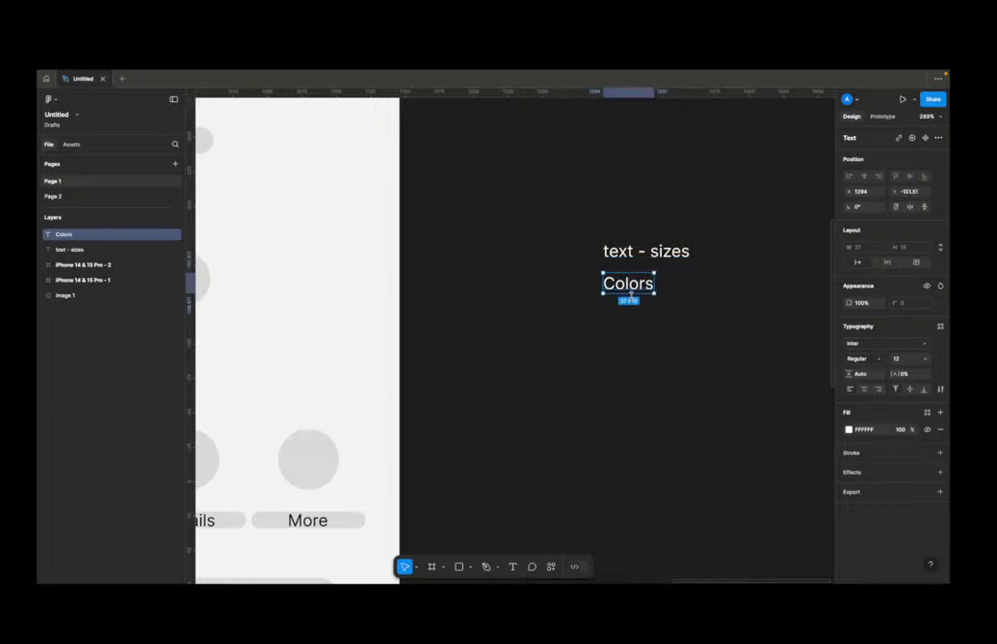
Step: Duplicate the "Colors" label below itself and change the copy's text to "Border"
{"action": "left_click_drag", "start_coordinate": [631, 293], "coordinate": [630, 334]}
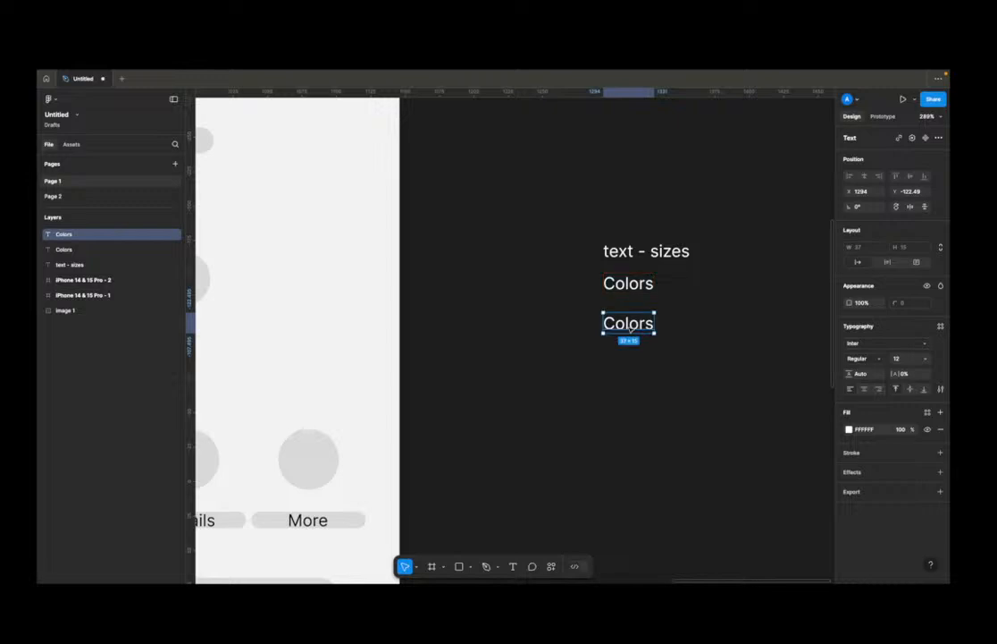
{"action": "double_click", "coordinate": [630, 329]}
{"action": "type", "text": "Border"}
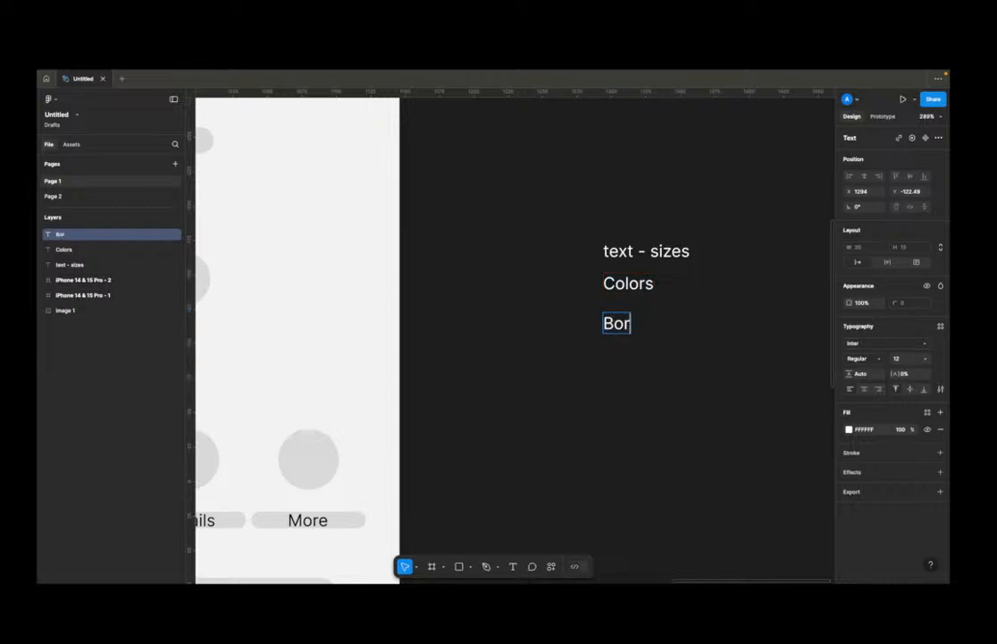
{"action": "key", "text": "Escape"}
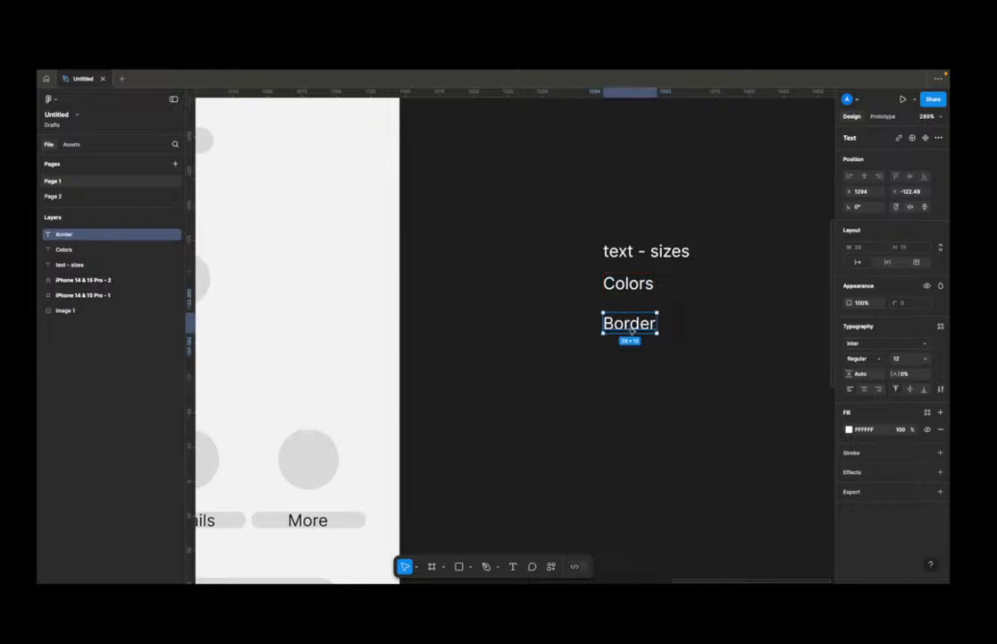
{"action": "left_click", "coordinate": [870, 452]}
Step: Duplicate the "Border" label below itself and change the copy's text to "Icon"
{"action": "left_click_drag", "start_coordinate": [640, 323], "coordinate": [640, 364]}
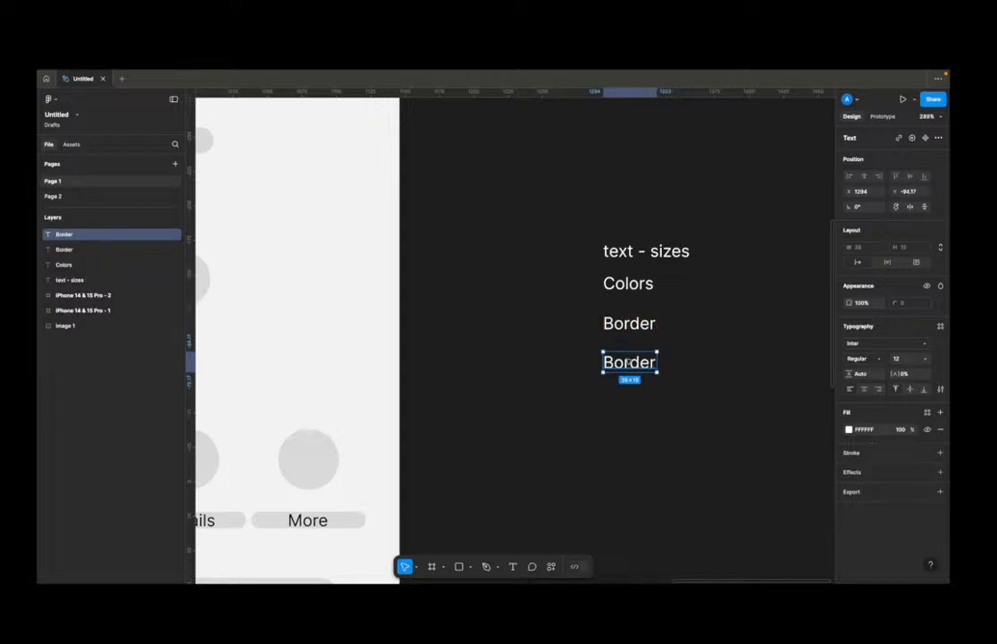
{"action": "double_click", "coordinate": [643, 361]}
{"action": "type", "text": "Icxo"}
{"action": "key", "text": "BackSpace"}
{"action": "key", "text": "BackSpace"}
{"action": "type", "text": "con"}
{"action": "key", "text": "BackSpace"}
{"action": "key", "text": "BackSpace"}
{"action": "key", "text": "BackSpace"}
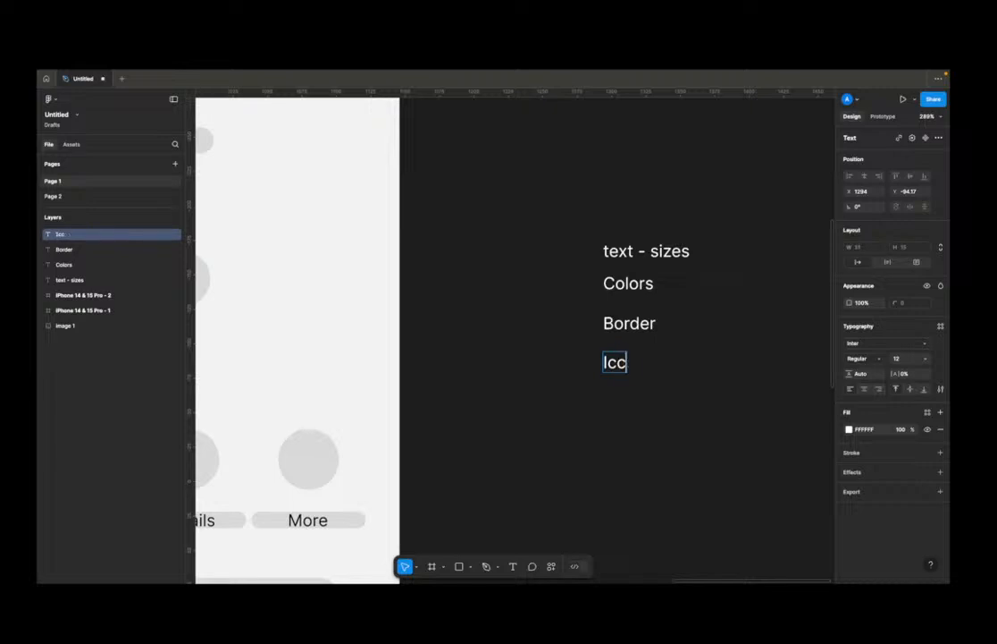
{"action": "type", "text": "on"}
{"action": "key", "text": "Escape"}
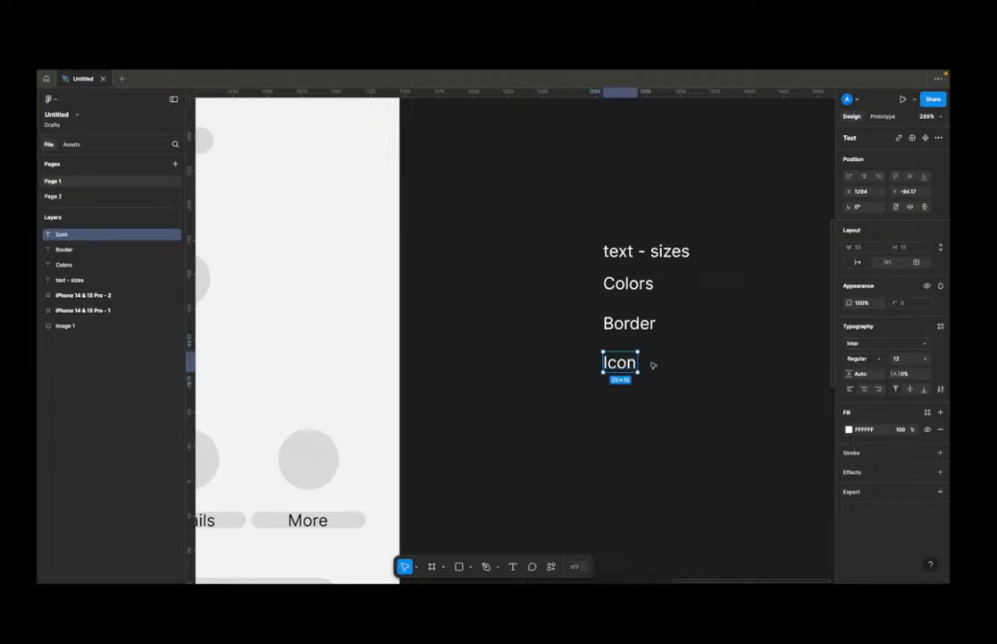
Step: Duplicate the "Icon" label below itself and change the copy's text to "Background"
{"action": "left_click_drag", "start_coordinate": [617, 363], "coordinate": [619, 403]}
{"action": "double_click", "coordinate": [619, 403]}
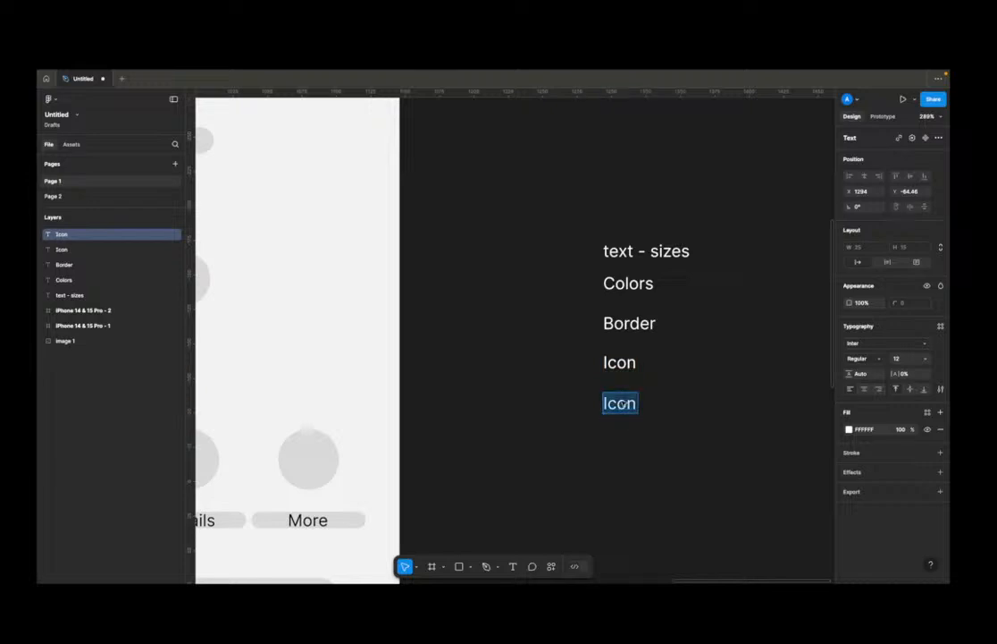
{"action": "type", "text": "Back"}
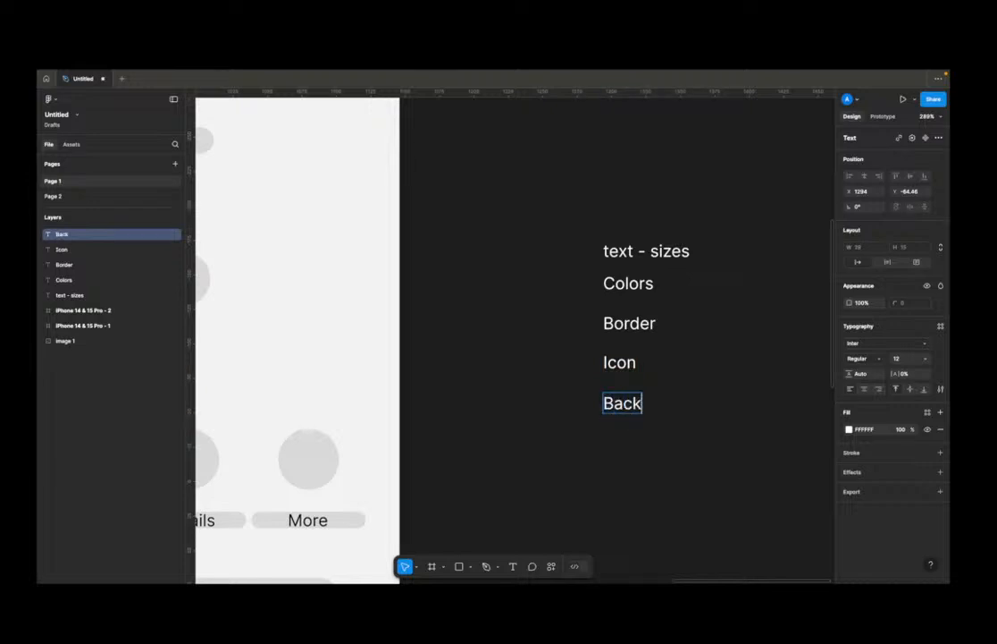
{"action": "type", "text": "ground"}
{"action": "key", "text": "Escape"}
{"action": "left_click", "coordinate": [725, 376]}
Step: Move the "text - sizes" label up, away from "Colors", and shorten its text to "sizes"
{"action": "scroll", "coordinate": [575, 339], "scroll_direction": "right", "scroll_amount": 3}
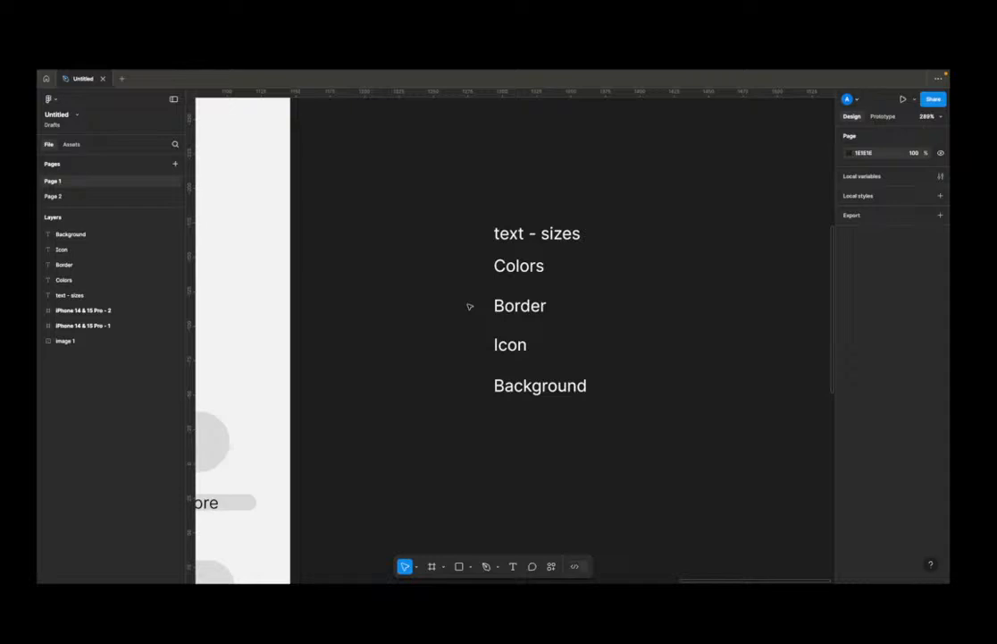
{"action": "left_click", "coordinate": [535, 233]}
{"action": "left_click_drag", "start_coordinate": [536, 237], "coordinate": [492, 211]}
{"action": "double_click", "coordinate": [533, 210]}
{"action": "key", "text": "BackSpace"}
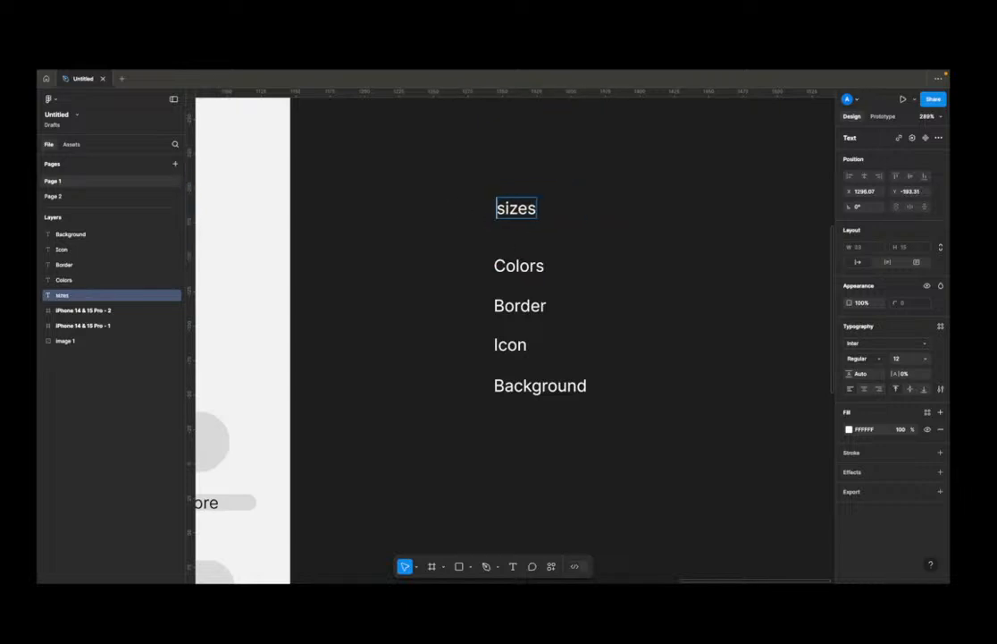
{"action": "key", "text": "Escape"}
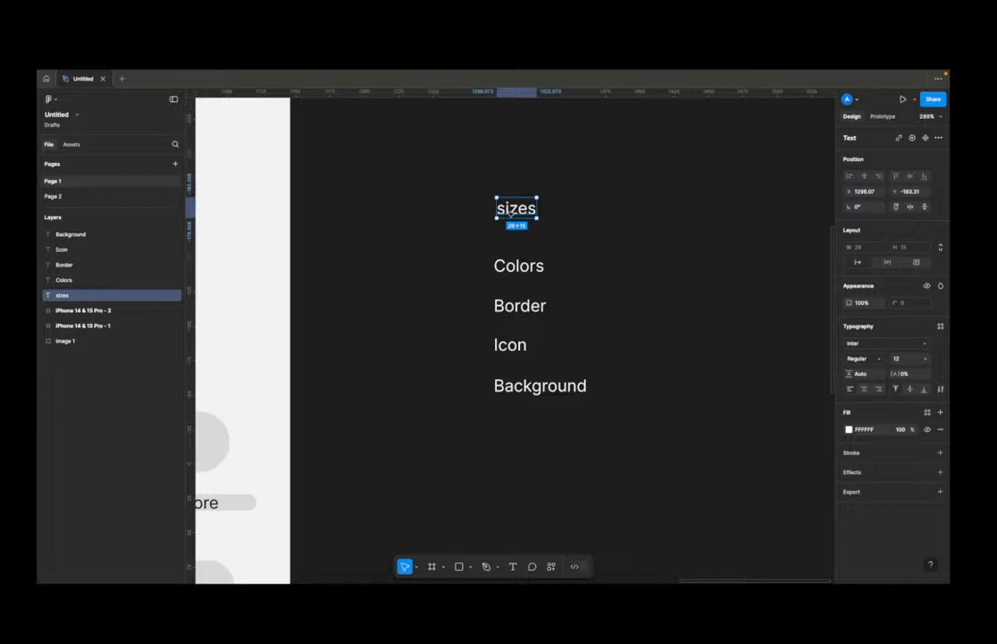
Step: Duplicate the "sizes" label just above "Colors" and change the copy's text to "Text"
{"action": "left_click_drag", "start_coordinate": [512, 208], "coordinate": [516, 234]}
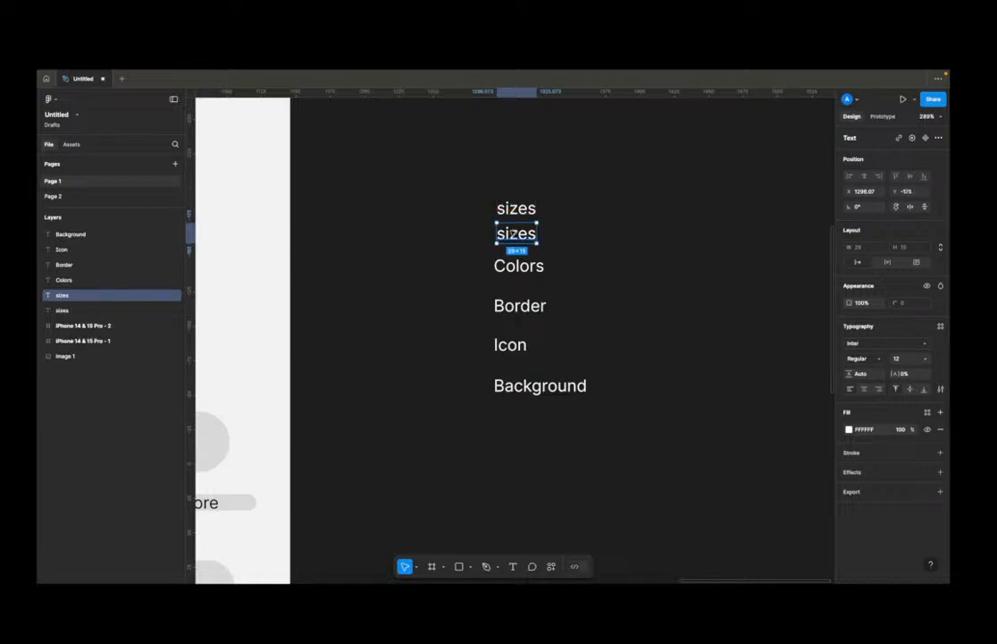
{"action": "double_click", "coordinate": [527, 233]}
{"action": "type", "text": "Text"}
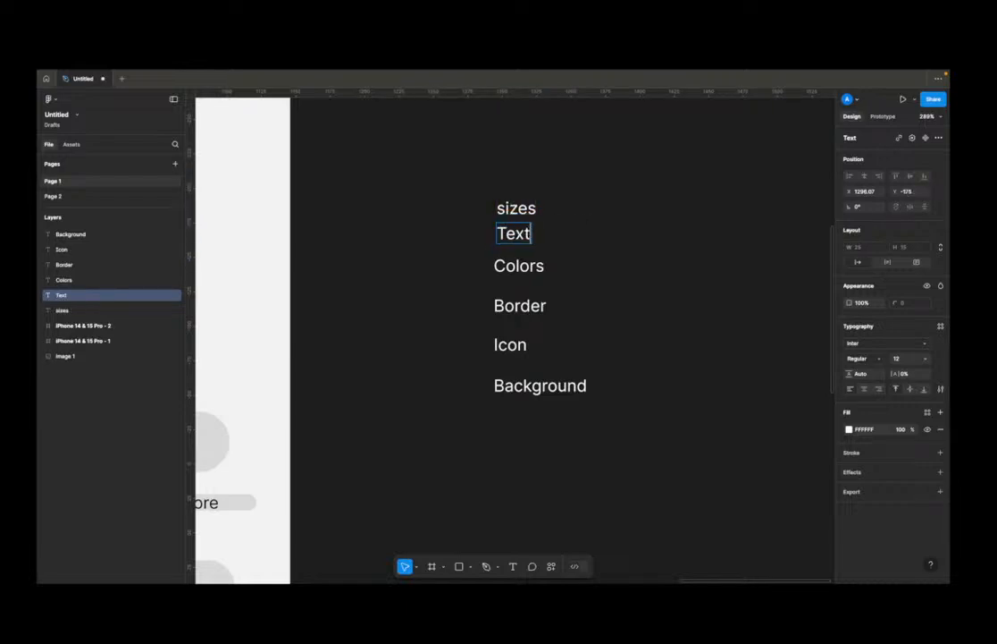
{"action": "key", "text": "Escape"}
Step: Make the "sizes" label bold and capitalise it to read "Sizes"
{"action": "double_click", "coordinate": [533, 207]}
{"action": "key", "text": "ctrl+b"}
{"action": "key", "text": "Escape"}
{"action": "double_click", "coordinate": [500, 203]}
{"action": "left_click_drag", "start_coordinate": [507, 208], "coordinate": [479, 207]}
{"action": "type", "text": "S"}
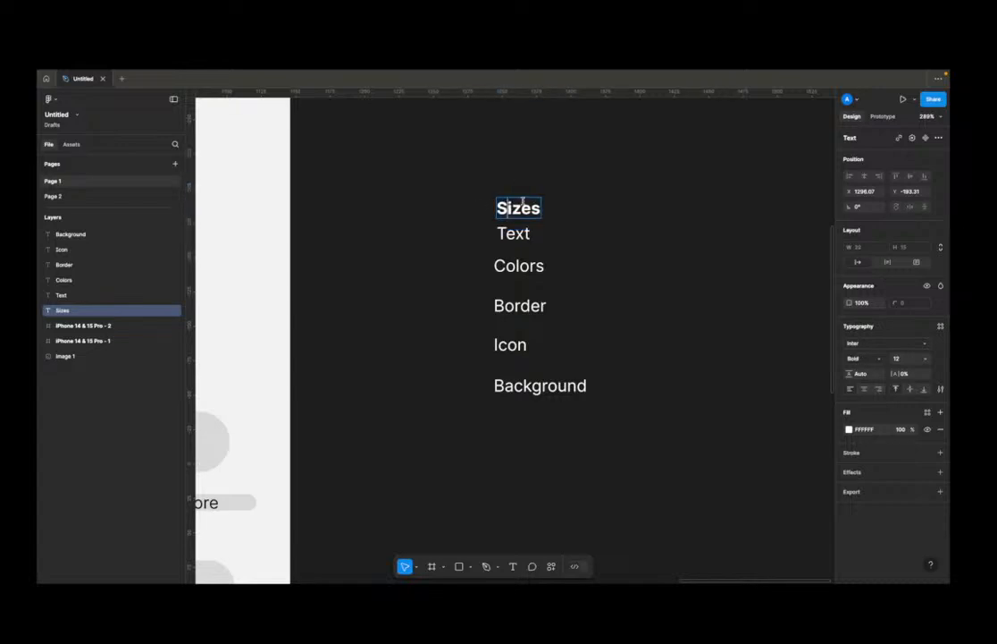
{"action": "key", "text": "Escape"}
Step: Scale the "Sizes" label up to a heading of about 91 × 42 and place it above the "Text" label
{"action": "key", "text": "k"}
{"action": "left_click_drag", "start_coordinate": [541, 218], "coordinate": [578, 231]}
{"action": "left_click_drag", "start_coordinate": [561, 189], "coordinate": [562, 175]}
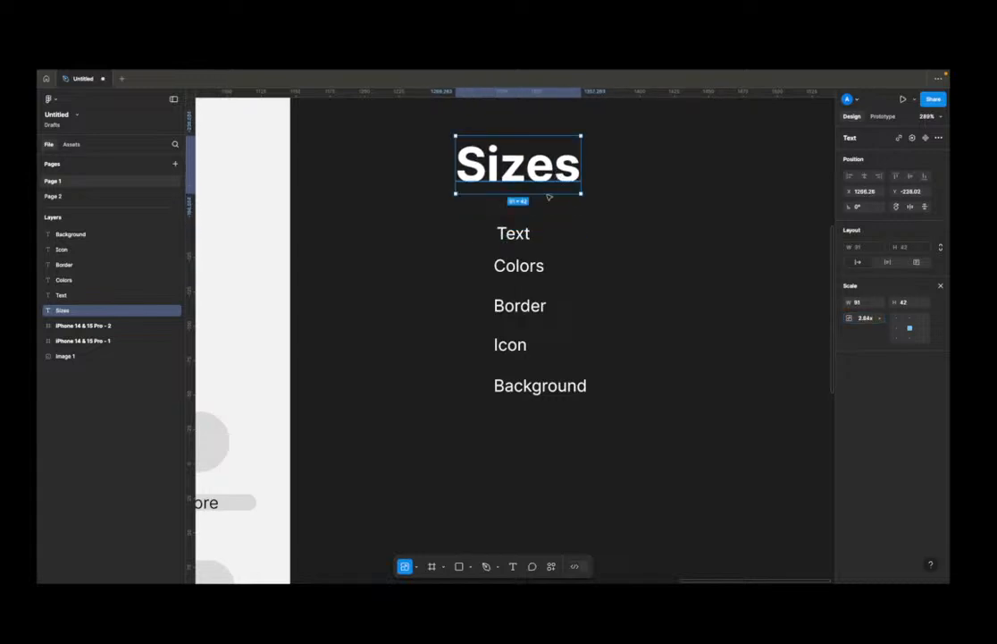
Step: Align the "Text" label under the left edge of the "Sizes" heading and duplicate it below as "Spacing"
{"action": "left_click", "coordinate": [513, 233]}
{"action": "left_click_drag", "start_coordinate": [514, 233], "coordinate": [484, 235]}
{"action": "double_click", "coordinate": [483, 234]}
{"action": "type", "text": "Spaci"}
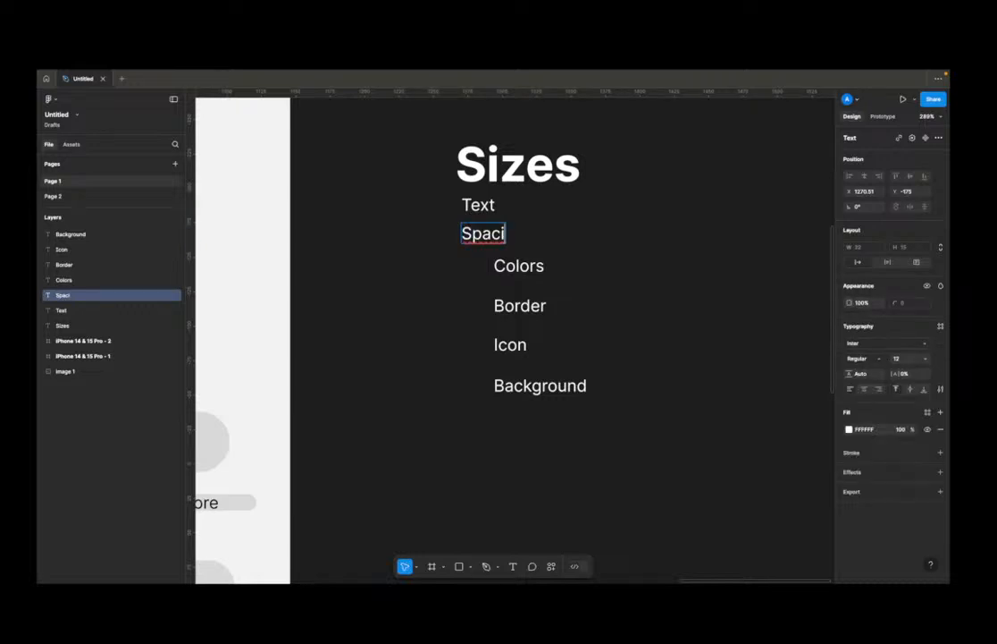
{"action": "type", "text": "ng"}
{"action": "key", "text": "Escape"}
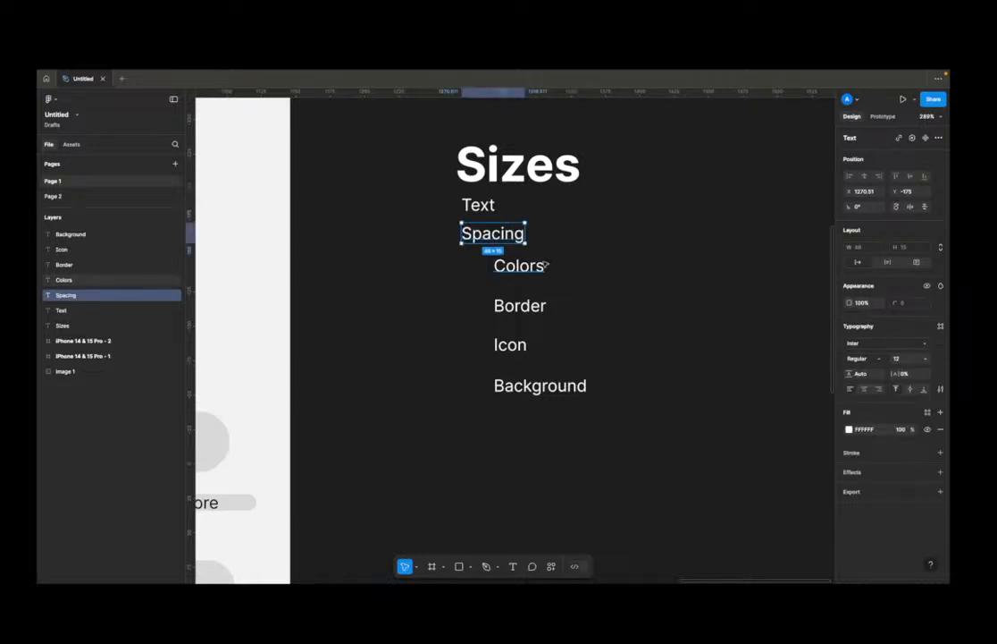
Step: Apply the "Sizes" heading's style to the "Colors" label and align it with the left edge of "Sizes"
{"action": "left_click", "coordinate": [522, 266]}
{"action": "left_click", "coordinate": [517, 168]}
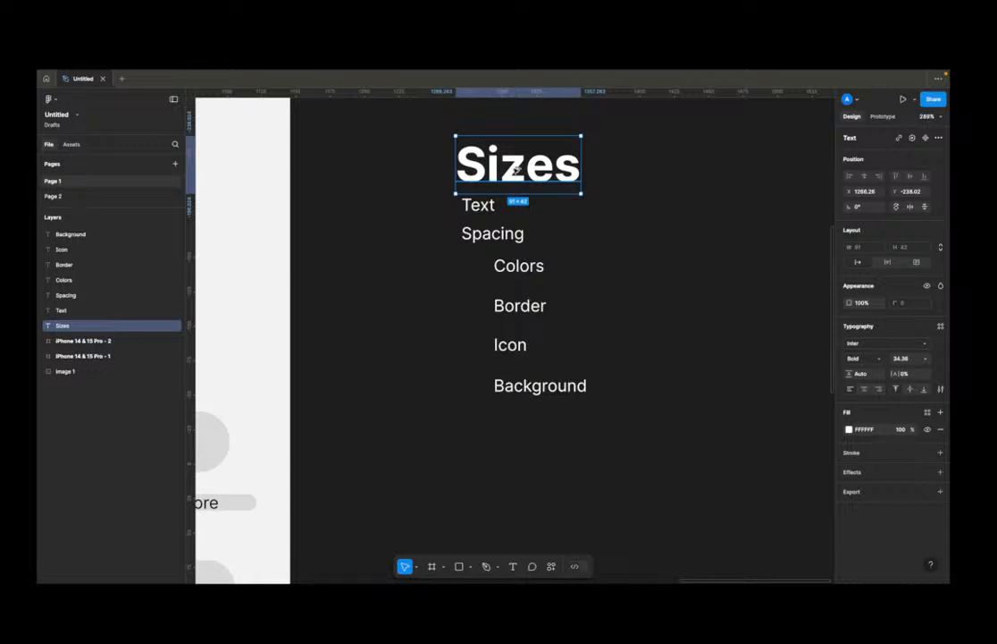
{"action": "left_click", "coordinate": [538, 270]}
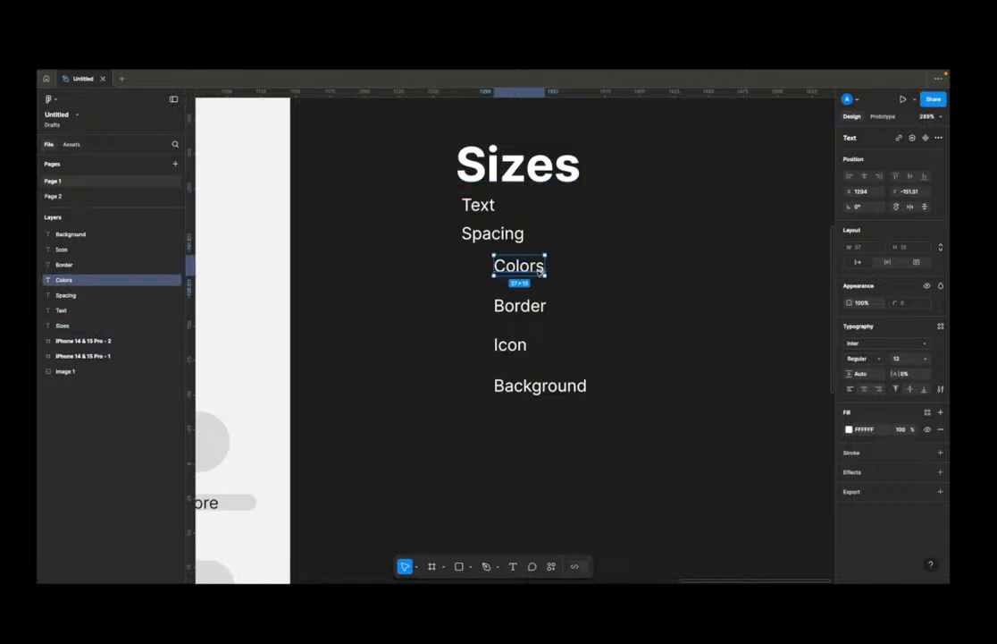
{"action": "key", "text": "alt+super+v"}
{"action": "left_click_drag", "start_coordinate": [596, 295], "coordinate": [560, 292]}
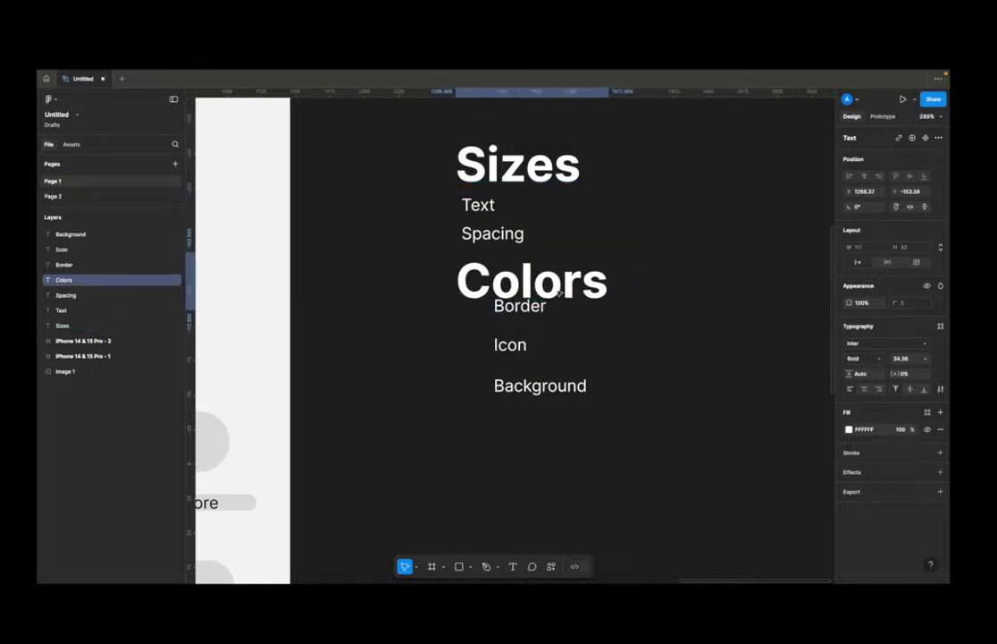
Step: Move the "Border", "Icon" and "Background" labels beneath the "Colors" heading, near its left edge
{"action": "left_click", "coordinate": [532, 306]}
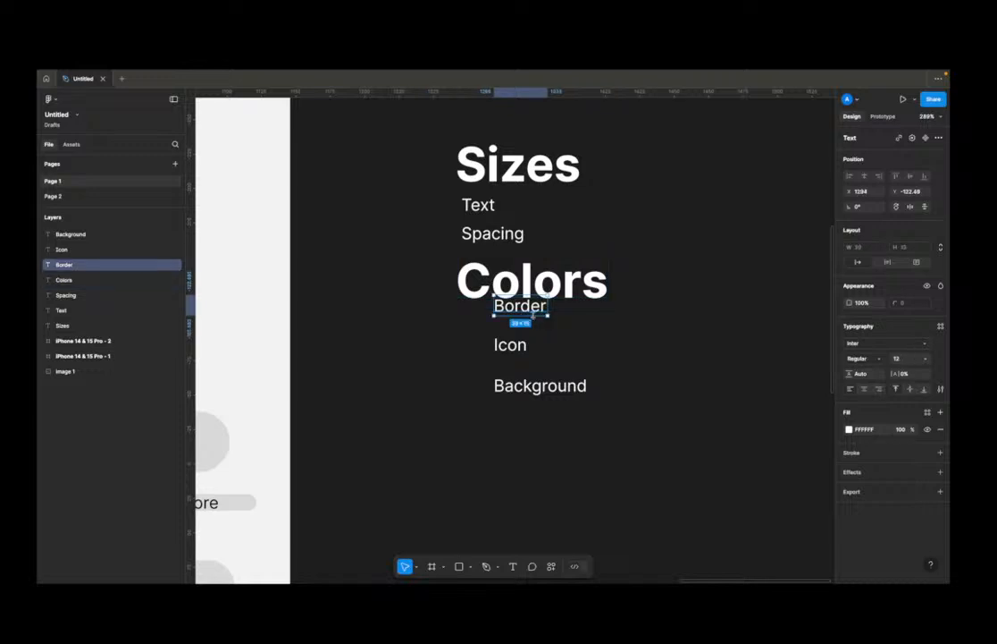
{"action": "left_click_drag", "start_coordinate": [533, 308], "coordinate": [485, 355]}
{"action": "left_click", "coordinate": [514, 348]}
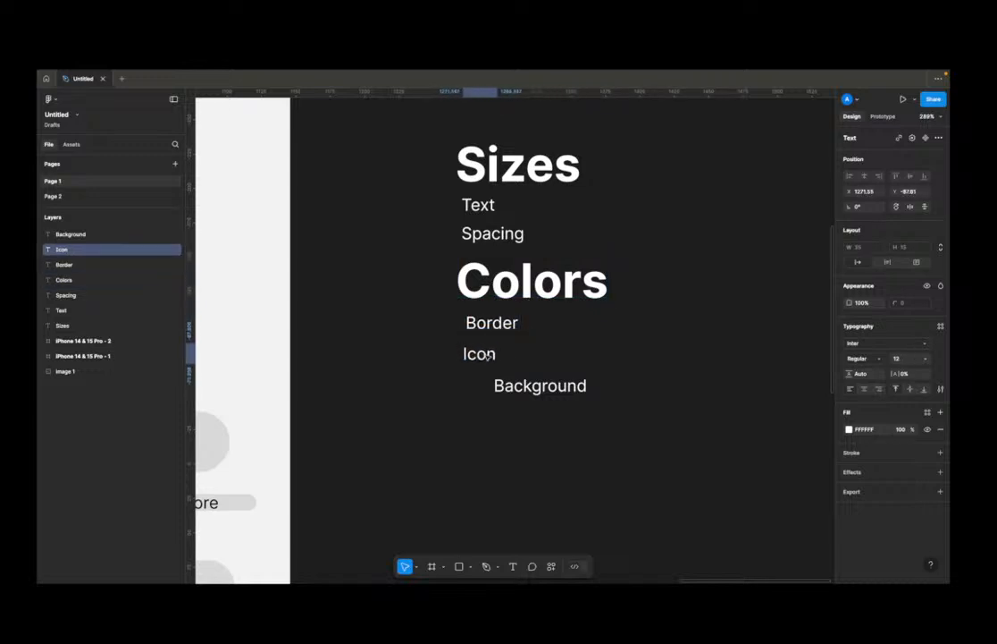
{"action": "left_click", "coordinate": [562, 386]}
{"action": "left_click_drag", "start_coordinate": [561, 385], "coordinate": [527, 388]}
Step: Shift the three labels under "Colors" down and duplicate "Border" above them, changing the copy's text to "Text"
{"action": "left_click_drag", "start_coordinate": [454, 320], "coordinate": [511, 392]}
{"action": "left_click_drag", "start_coordinate": [479, 343], "coordinate": [514, 327]}
{"action": "left_click", "coordinate": [561, 354]}
{"action": "left_click", "coordinate": [512, 353]}
{"action": "double_click", "coordinate": [515, 328]}
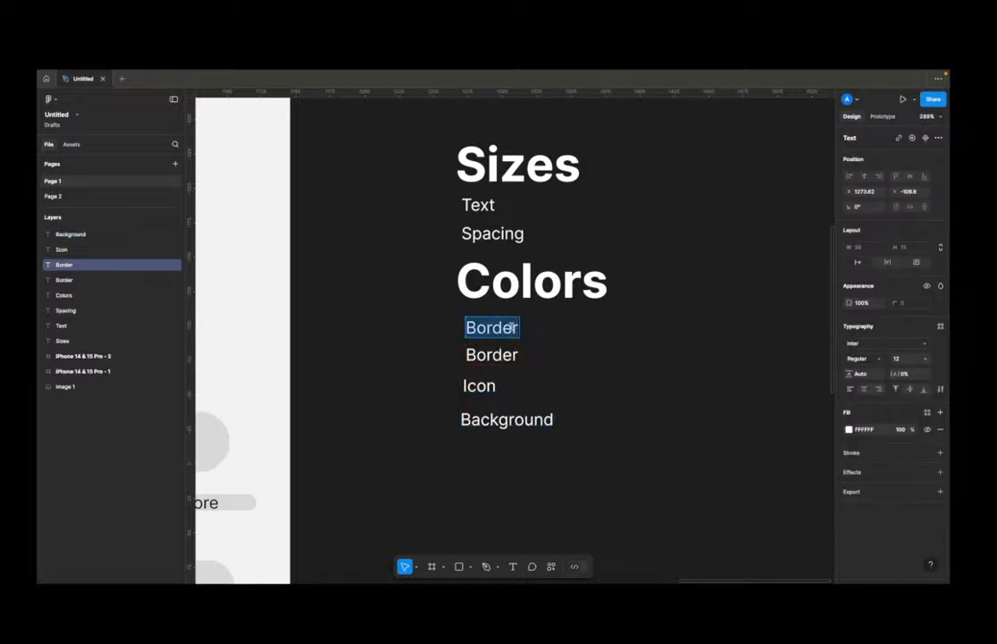
{"action": "type", "text": "Test=="}
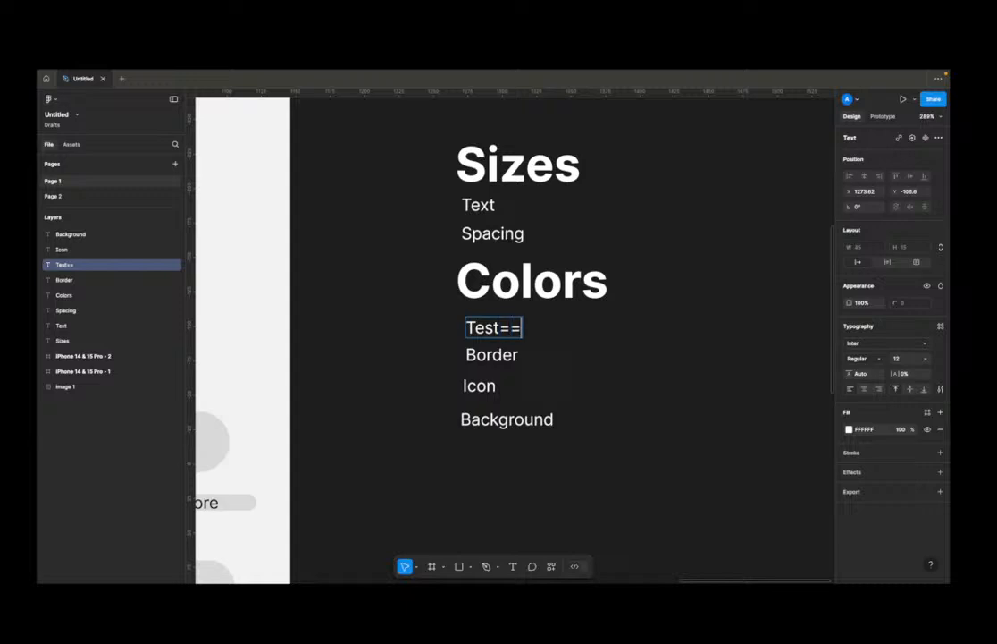
{"action": "key", "text": "BackSpace"}
{"action": "key", "text": "BackSpace"}
{"action": "key", "text": "BackSpace"}
{"action": "key", "text": "BackSpace"}
{"action": "type", "text": "xt"}
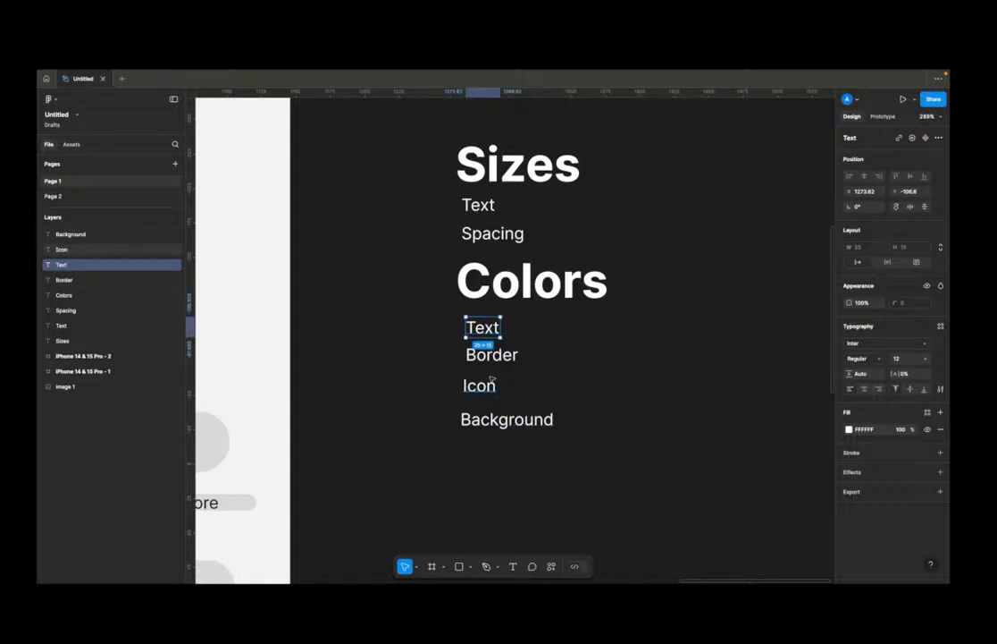
{"action": "left_click", "coordinate": [552, 340]}
Step: Move the whole "Colors" group down and duplicate "Spacing" below itself, changing the copy's text to "Border"
{"action": "left_click_drag", "start_coordinate": [653, 276], "coordinate": [430, 427]}
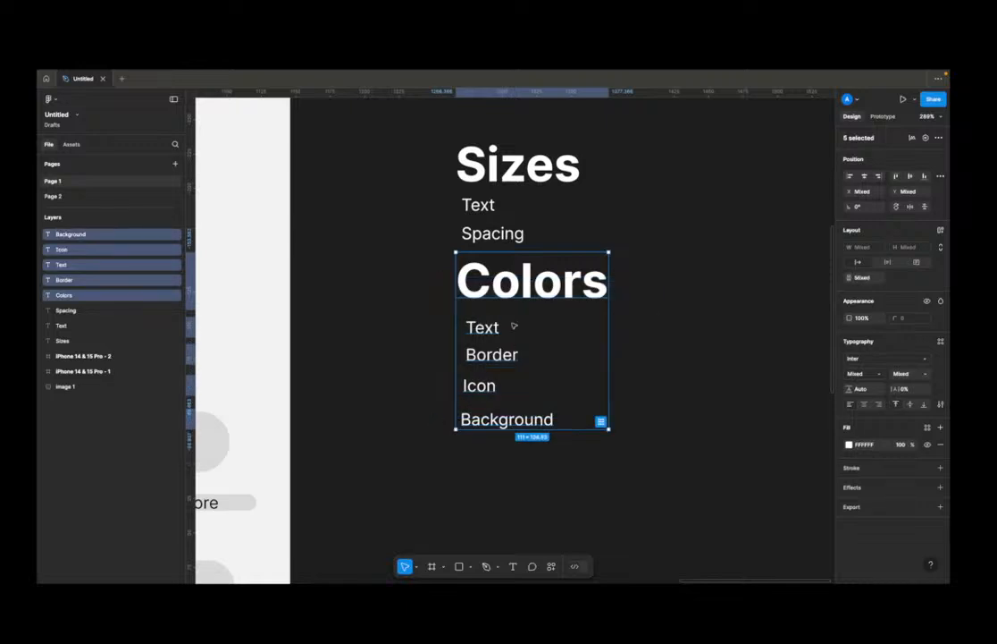
{"action": "left_click_drag", "start_coordinate": [525, 272], "coordinate": [526, 329]}
{"action": "left_click", "coordinate": [487, 234]}
{"action": "left_click_drag", "start_coordinate": [487, 234], "coordinate": [503, 261]}
{"action": "double_click", "coordinate": [503, 262]}
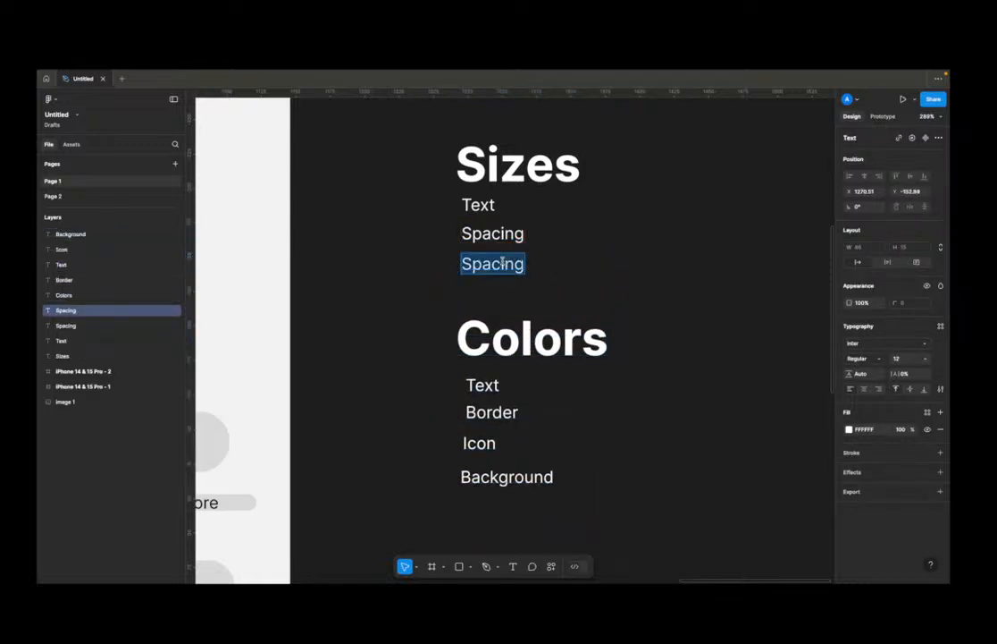
{"action": "type", "text": "Border"}
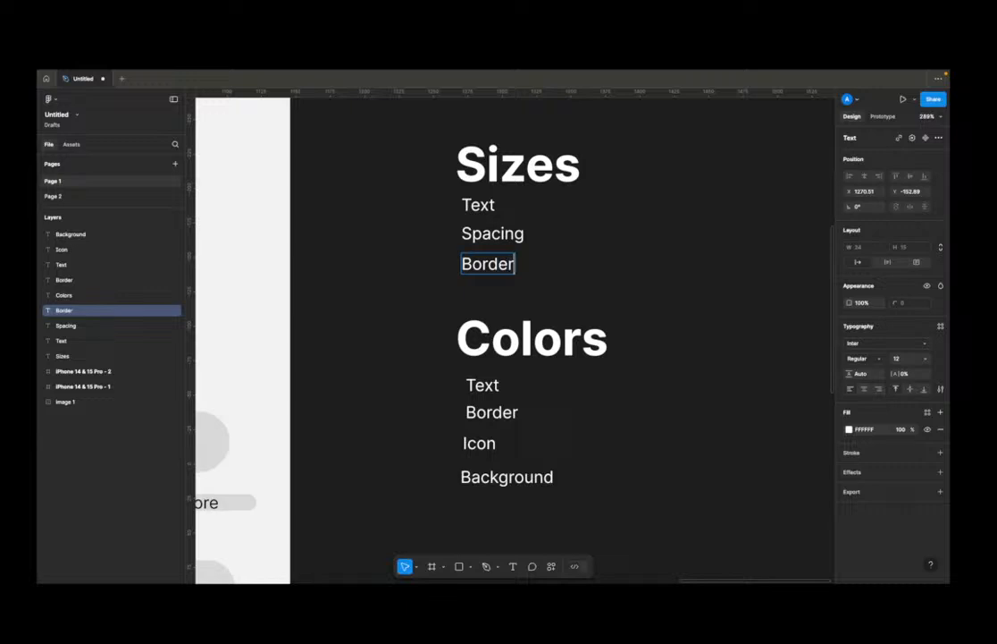
{"action": "key", "text": "Escape"}
Step: Duplicate the "Border" label under "Sizes" just below itself and change the copy's text to "Image"
{"action": "left_click_drag", "start_coordinate": [487, 264], "coordinate": [488, 295]}
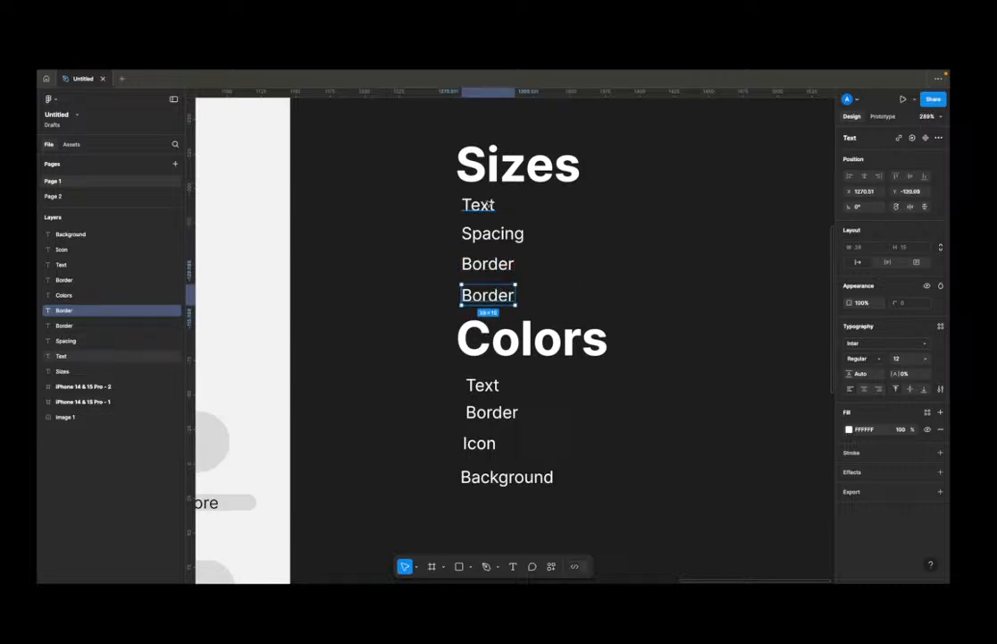
{"action": "left_click", "coordinate": [483, 206]}
{"action": "left_click", "coordinate": [493, 234]}
{"action": "left_click", "coordinate": [489, 266]}
{"action": "double_click", "coordinate": [489, 295]}
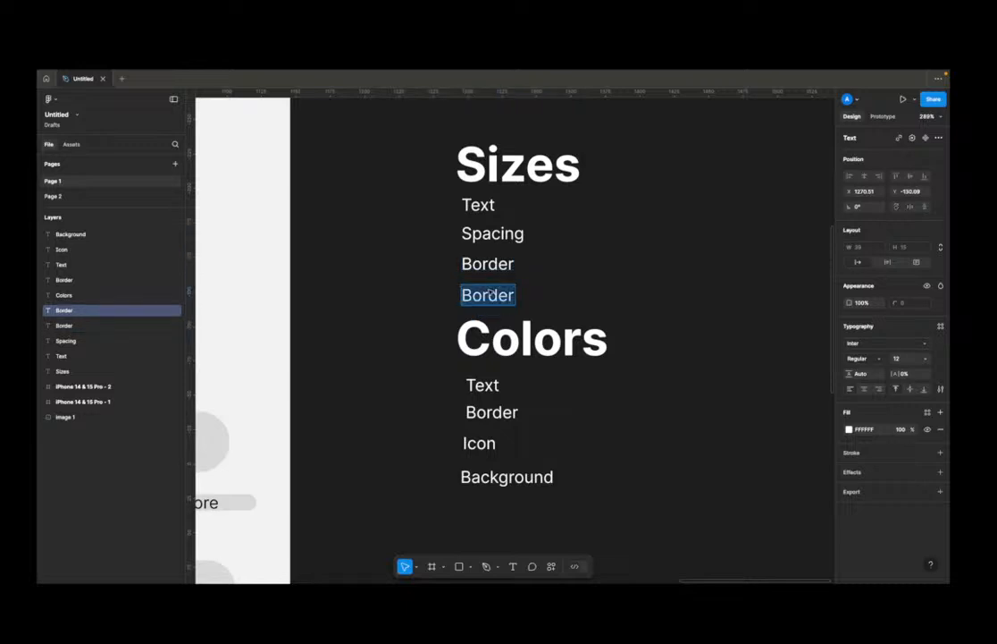
{"action": "type", "text": "Ija"}
{"action": "key", "text": "BackSpace"}
{"action": "key", "text": "BackSpace"}
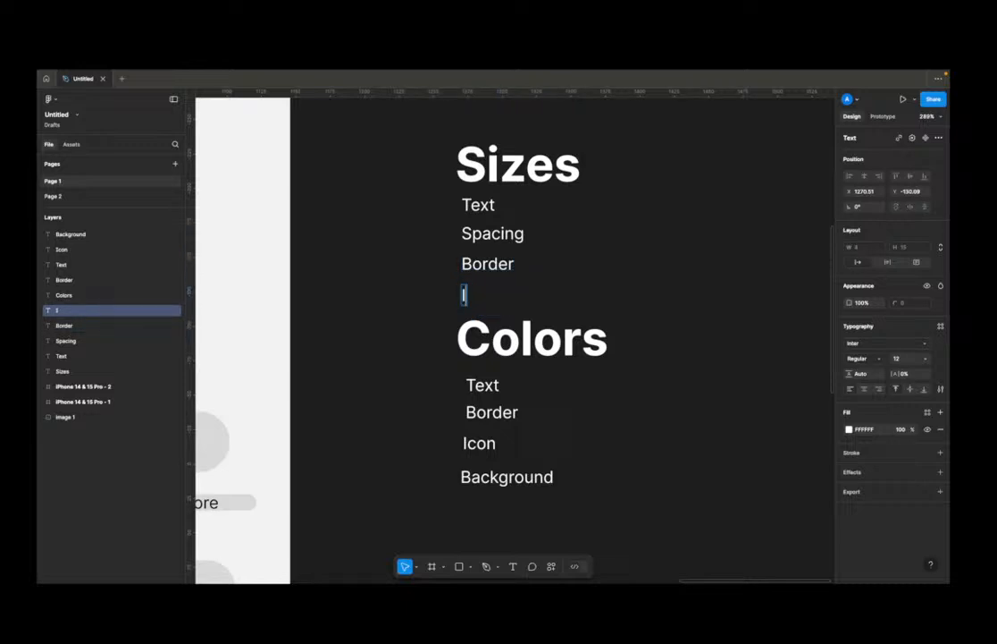
{"action": "type", "text": "mage"}
{"action": "left_click", "coordinate": [509, 334]}
{"action": "left_click", "coordinate": [556, 347]}
Step: Align the "Icon" and "Background" labels under "Colors" with the left edges of "Text" and "Border"
{"action": "left_click", "coordinate": [485, 388]}
{"action": "left_click", "coordinate": [491, 412]}
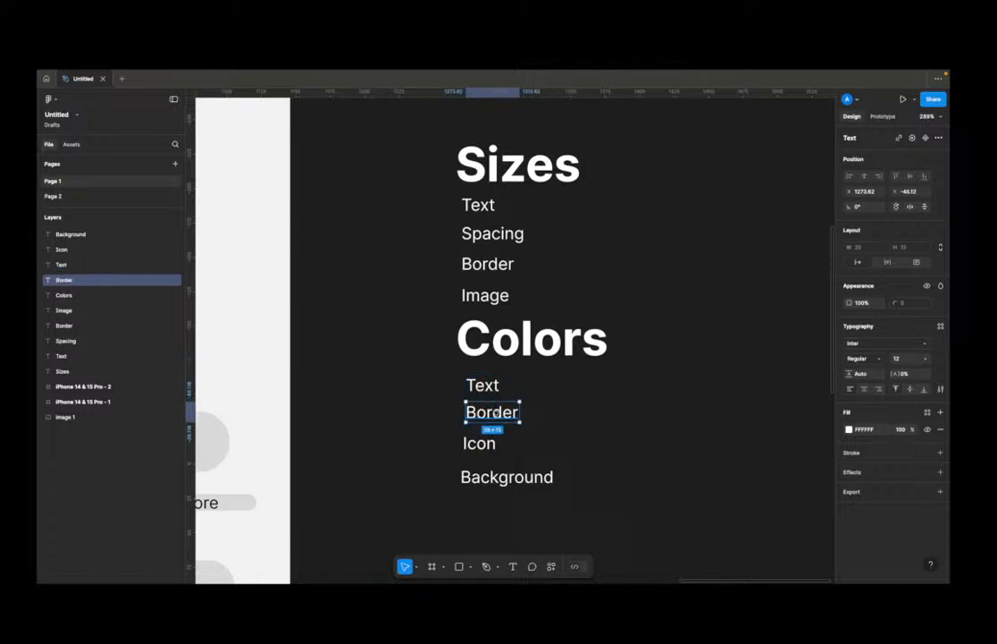
{"action": "left_click", "coordinate": [479, 442]}
{"action": "left_click", "coordinate": [505, 476]}
{"action": "left_click_drag", "start_coordinate": [503, 481], "coordinate": [497, 444]}
{"action": "left_click", "coordinate": [485, 427]}
{"action": "left_click", "coordinate": [492, 442]}
{"action": "left_click", "coordinate": [492, 412]}
{"action": "left_click", "coordinate": [482, 385]}
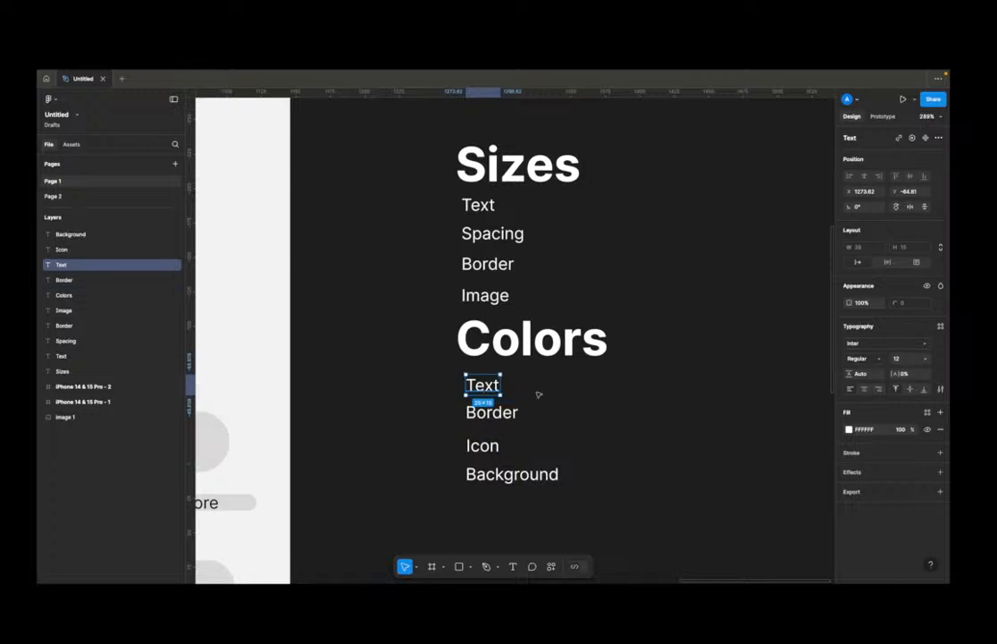
{"action": "left_click", "coordinate": [621, 381]}
{"action": "left_click_drag", "start_coordinate": [621, 381], "coordinate": [558, 381]}
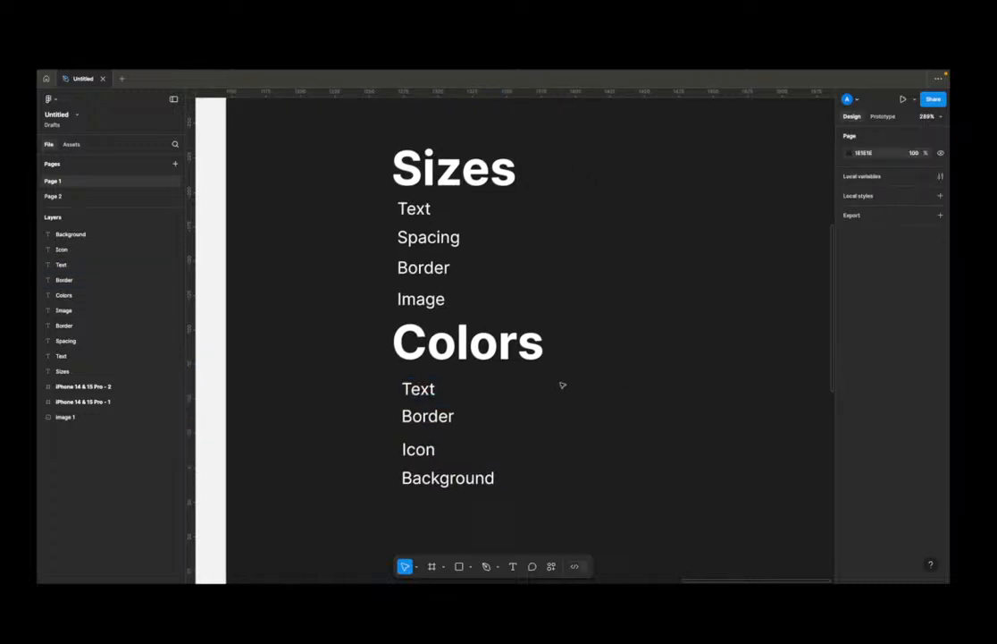
Step: Duplicate the "Text" label under "Sizes" to its right and change the copy's text to "Medium, large, small"
{"action": "left_click", "coordinate": [427, 208]}
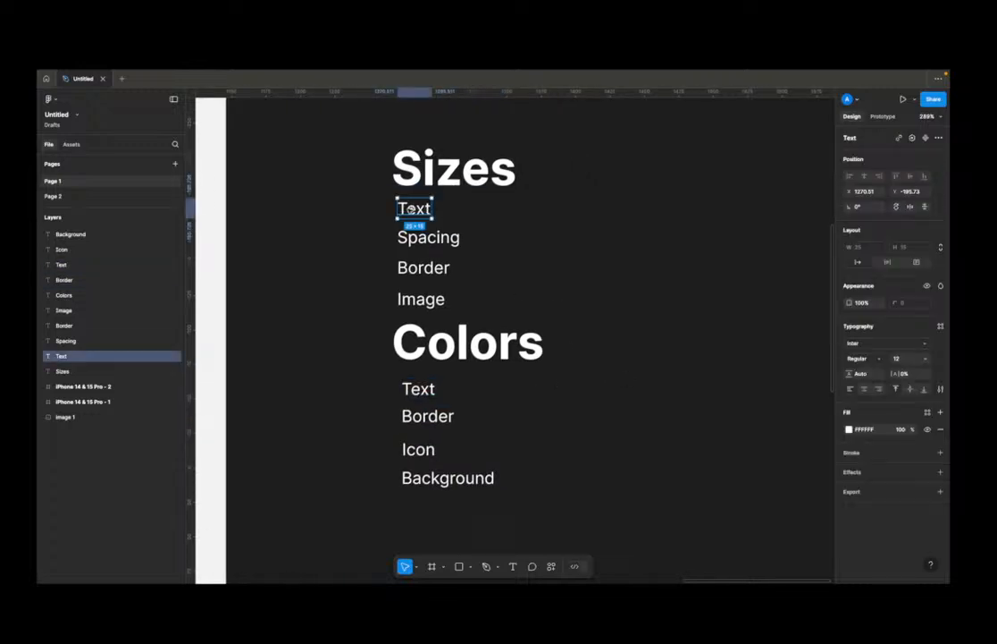
{"action": "left_click_drag", "start_coordinate": [411, 209], "coordinate": [494, 210], "text": "alt"}
{"action": "type", "text": "Medium"}
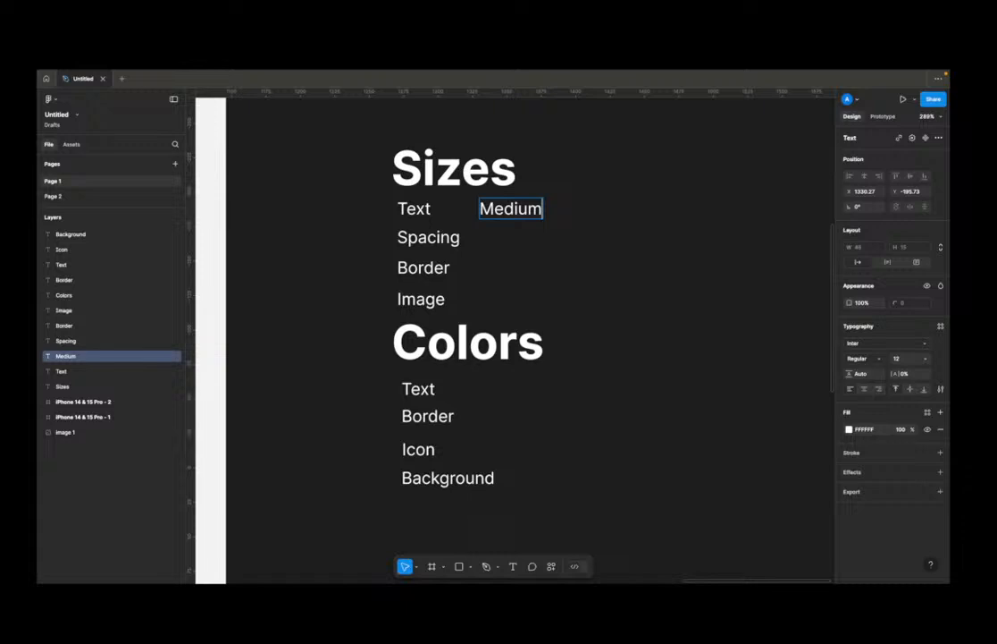
{"action": "type", "text": ", large"}
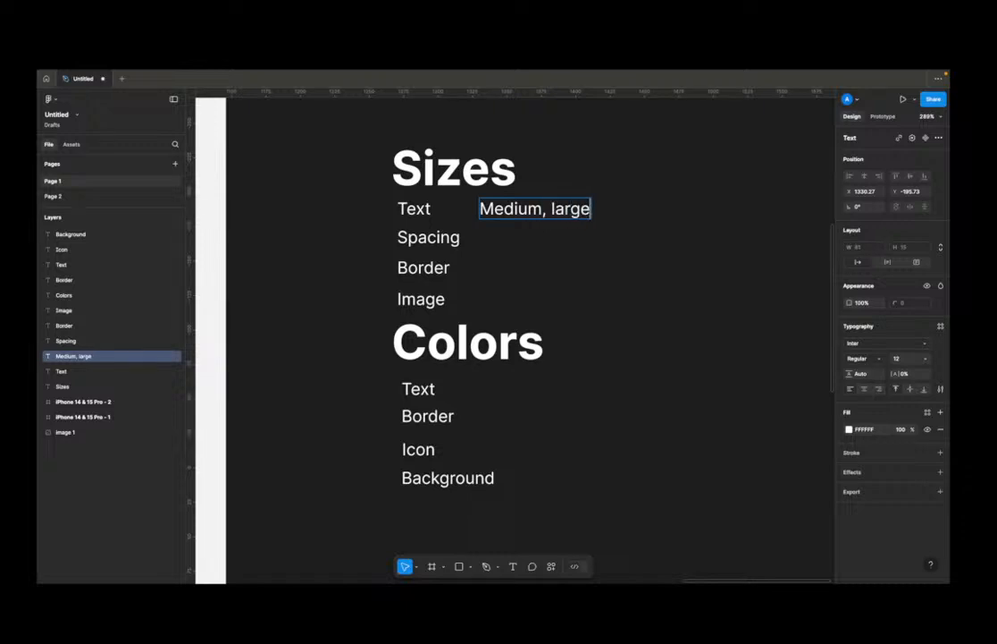
{"action": "type", "text": ", small"}
{"action": "key", "text": "Escape"}
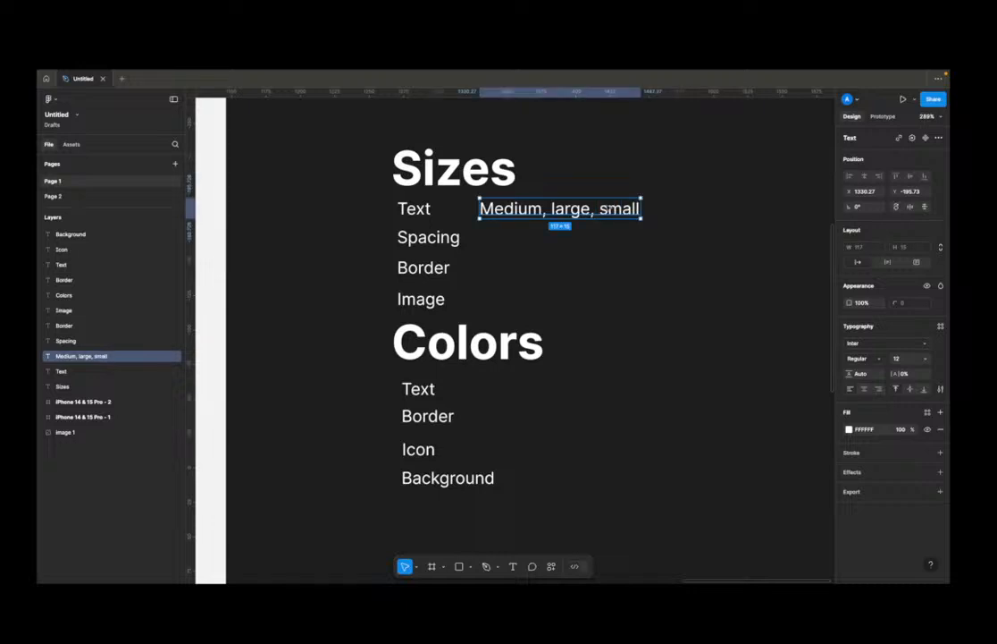
Step: Extend the size list to "Medium, large, small, xl" and duplicate it beside "Spacing", "Border" and "Image"
{"action": "double_click", "coordinate": [622, 210]}
{"action": "key", "text": "Right"}
{"action": "type", "text": ","}
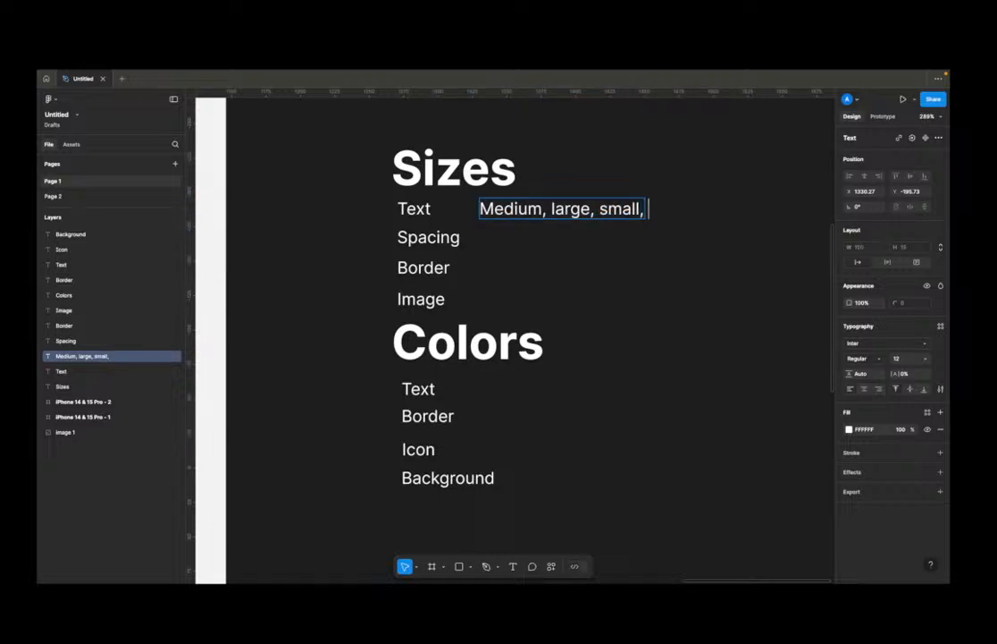
{"action": "type", "text": " xl"}
{"action": "key", "text": "Escape"}
{"action": "left_click_drag", "start_coordinate": [616, 207], "coordinate": [616, 297], "text": "alt"}
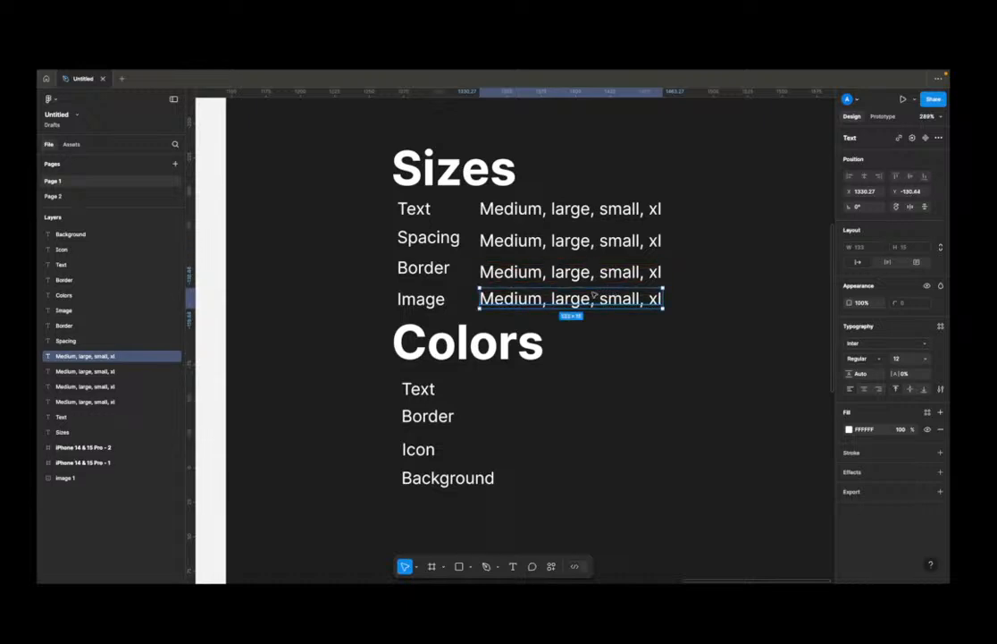
Step: Move the "Colors" heading and its four labels down to leave space below the "Image" row
{"action": "scroll", "coordinate": [438, 309], "scroll_direction": "right", "scroll_amount": 3}
{"action": "scroll", "coordinate": [438, 308], "scroll_direction": "right", "scroll_amount": 1}
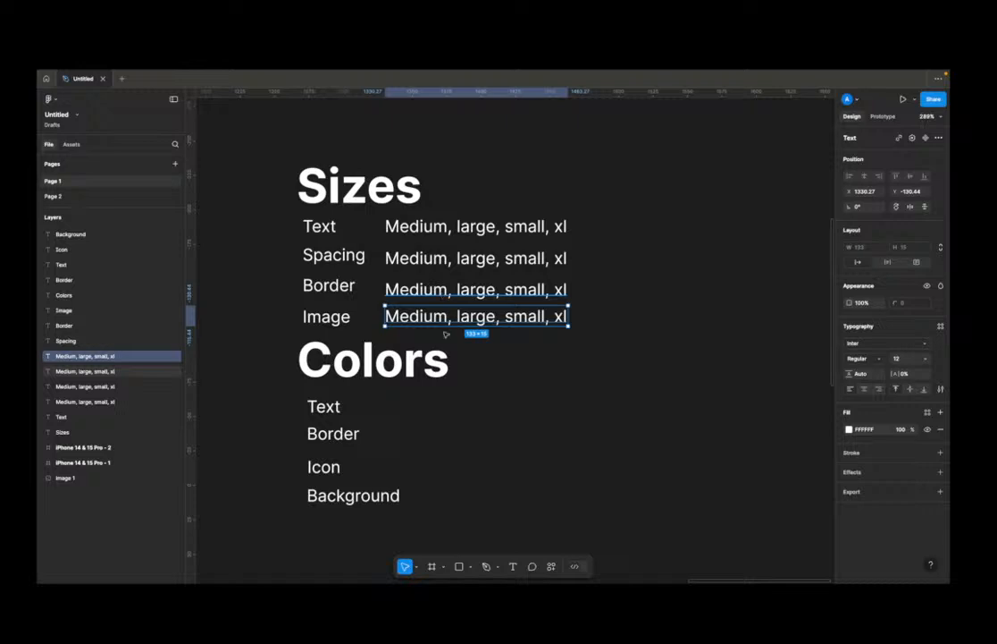
{"action": "left_click", "coordinate": [285, 345]}
{"action": "left_click_drag", "start_coordinate": [270, 352], "coordinate": [475, 529]}
{"action": "left_click_drag", "start_coordinate": [387, 364], "coordinate": [387, 428]}
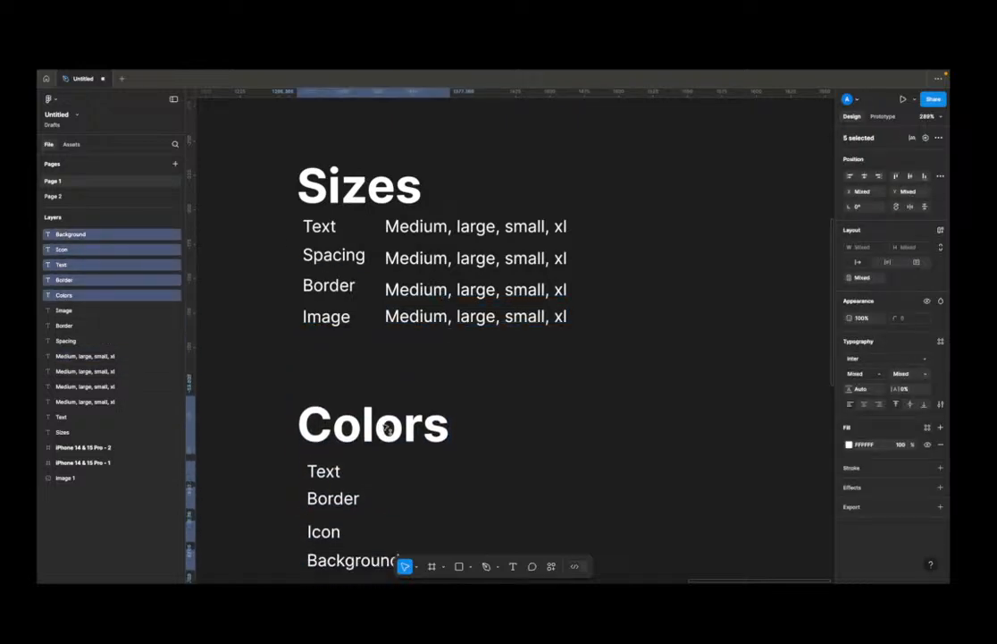
{"action": "left_click", "coordinate": [546, 403]}
Step: Copy the "Icon" label below "Image" under "Sizes" and duplicate "Medium, large, small, xl" beside it
{"action": "left_click", "coordinate": [324, 531]}
{"action": "left_click_drag", "start_coordinate": [323, 531], "coordinate": [451, 355]}
{"action": "key", "text": "Delete"}
{"action": "left_click", "coordinate": [453, 322]}
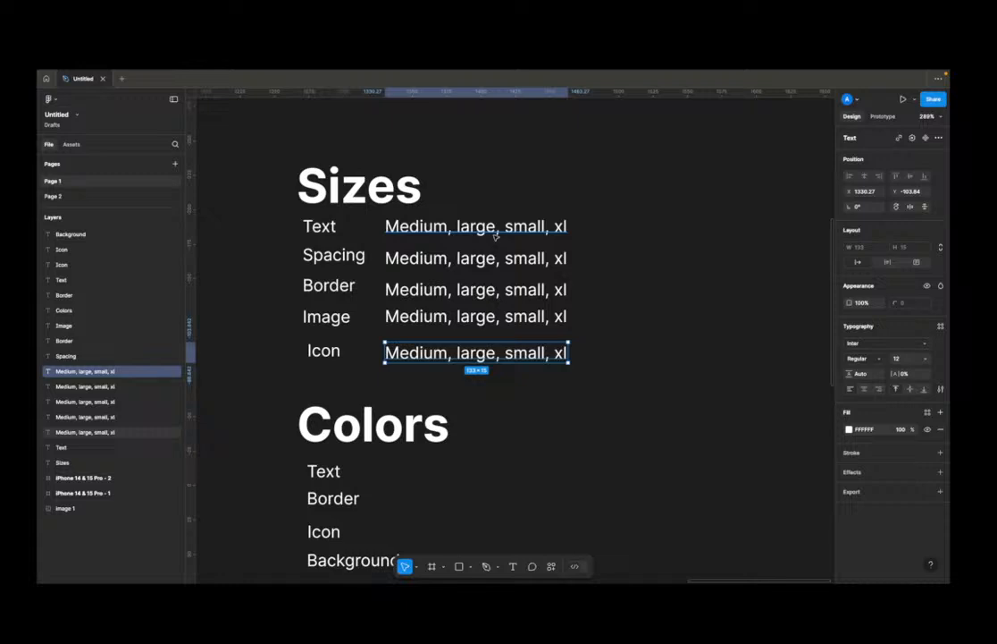
Step: Examine the balance amount and action labels in the second wireframe alongside the "Sizes" and "Colors" outline
{"action": "scroll", "coordinate": [534, 220], "scroll_direction": "down", "scroll_amount": 1}
{"action": "scroll", "coordinate": [535, 221], "scroll_direction": "down", "scroll_amount": 5}
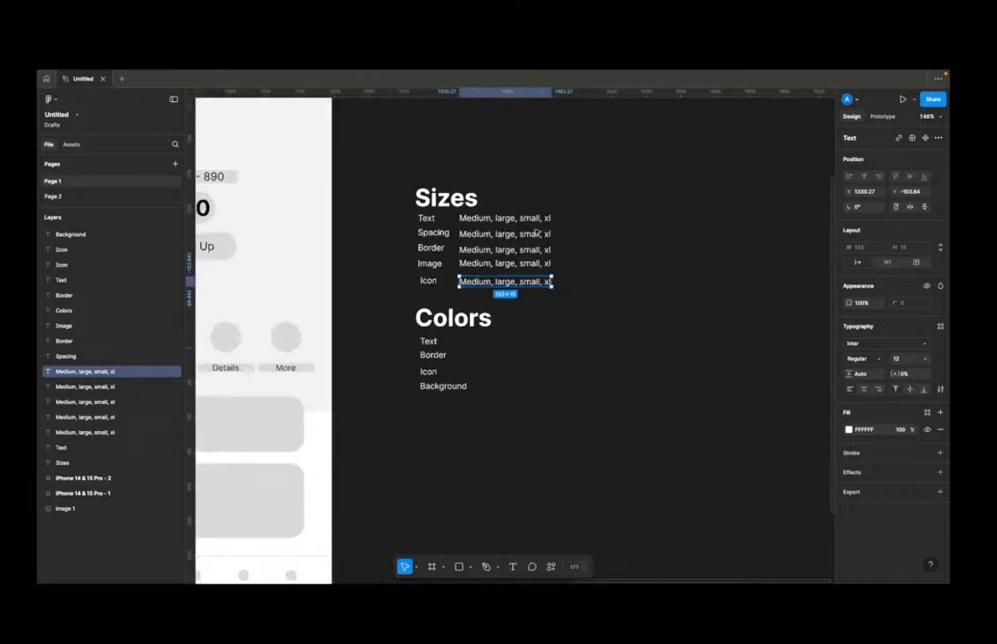
{"action": "scroll", "coordinate": [516, 240], "scroll_direction": "up", "scroll_amount": 2}
{"action": "scroll", "coordinate": [516, 240], "scroll_direction": "left", "scroll_amount": 4}
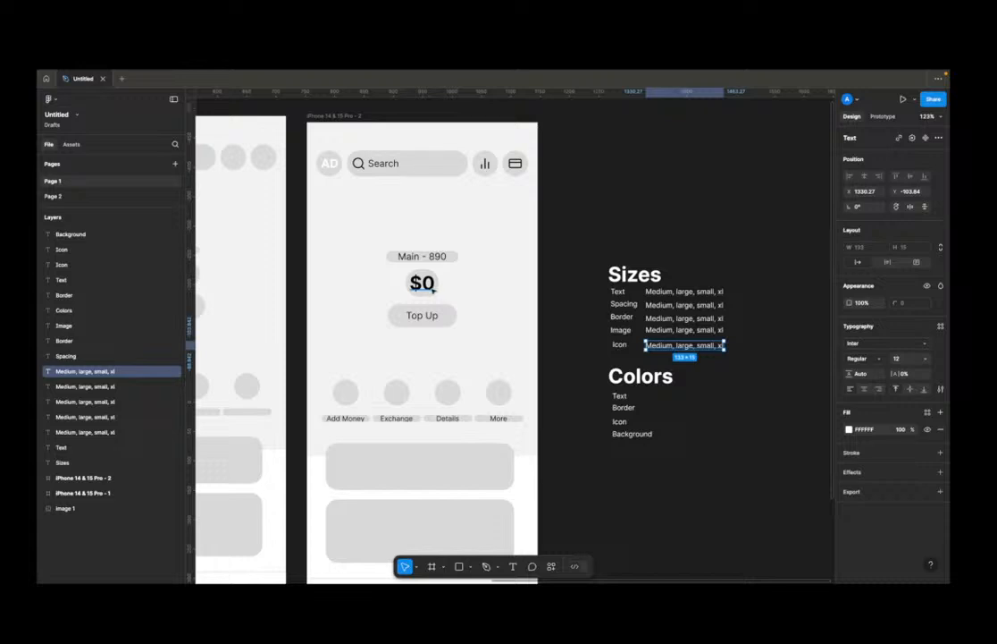
{"action": "left_click", "coordinate": [432, 291]}
{"action": "scroll", "coordinate": [433, 268], "scroll_direction": "up", "scroll_amount": 5}
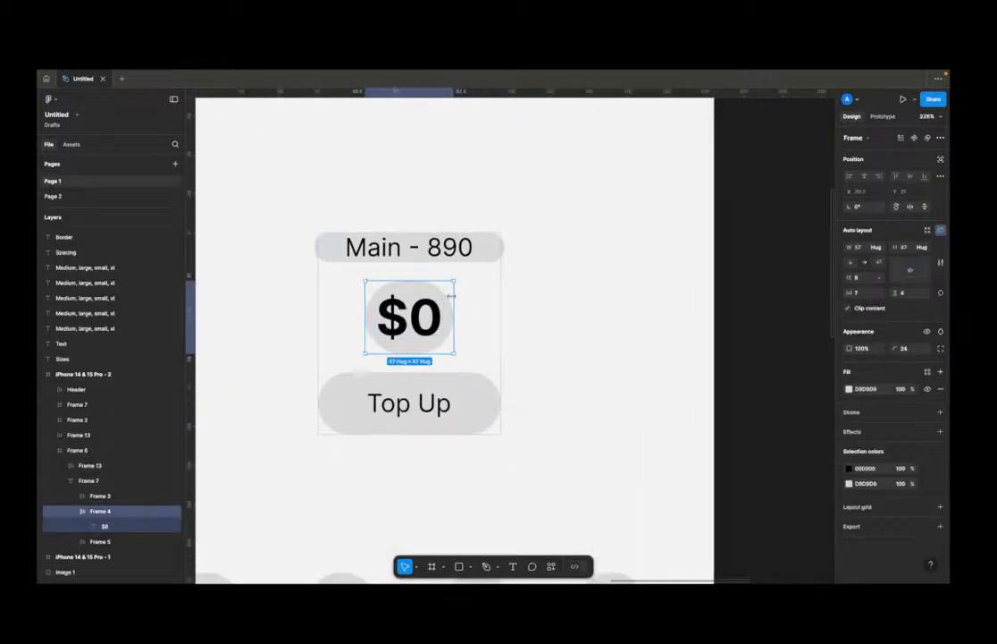
{"action": "scroll", "coordinate": [452, 295], "scroll_direction": "down", "scroll_amount": 7}
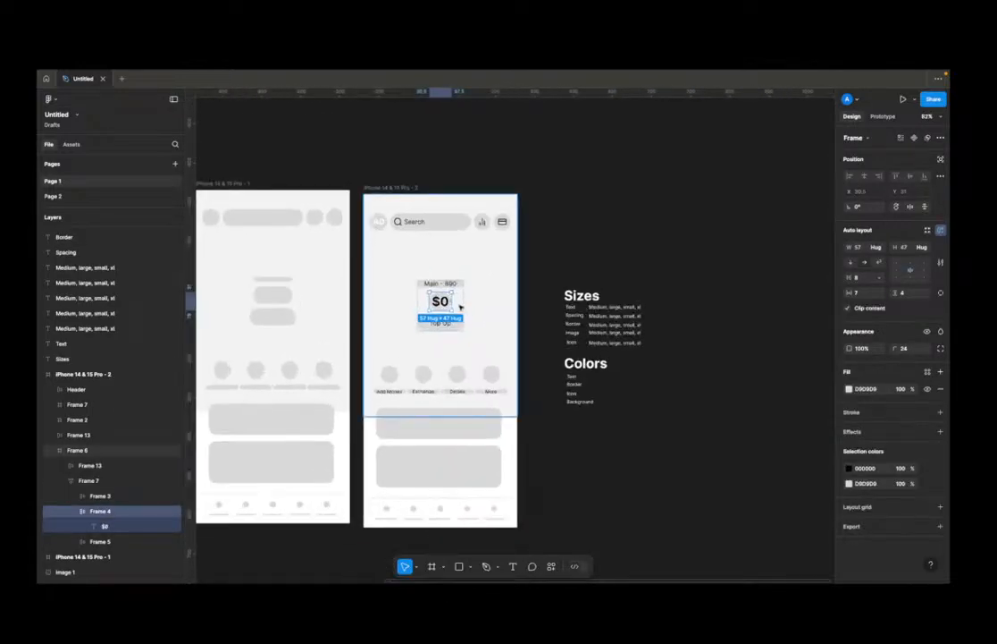
{"action": "scroll", "coordinate": [459, 309], "scroll_direction": "up", "scroll_amount": 3}
{"action": "scroll", "coordinate": [462, 314], "scroll_direction": "up", "scroll_amount": 3}
{"action": "scroll", "coordinate": [483, 403], "scroll_direction": "down", "scroll_amount": 2}
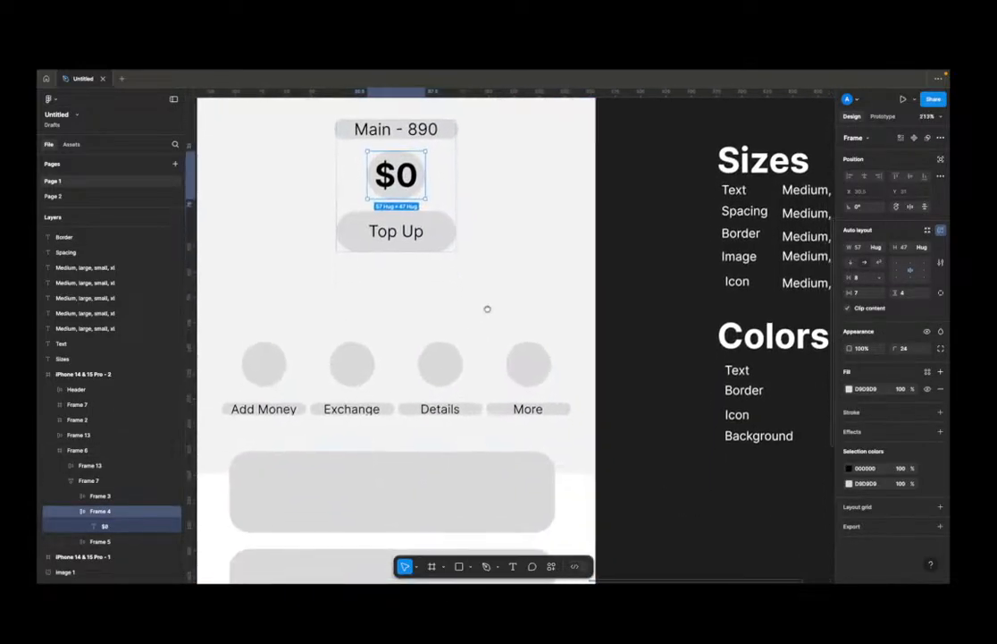
{"action": "scroll", "coordinate": [481, 404], "scroll_direction": "up", "scroll_amount": 4}
Step: Fill the rounded background frame of the "Details" action with black (000000) sampled from the canvas
{"action": "left_click", "coordinate": [474, 410]}
{"action": "key", "text": "o"}
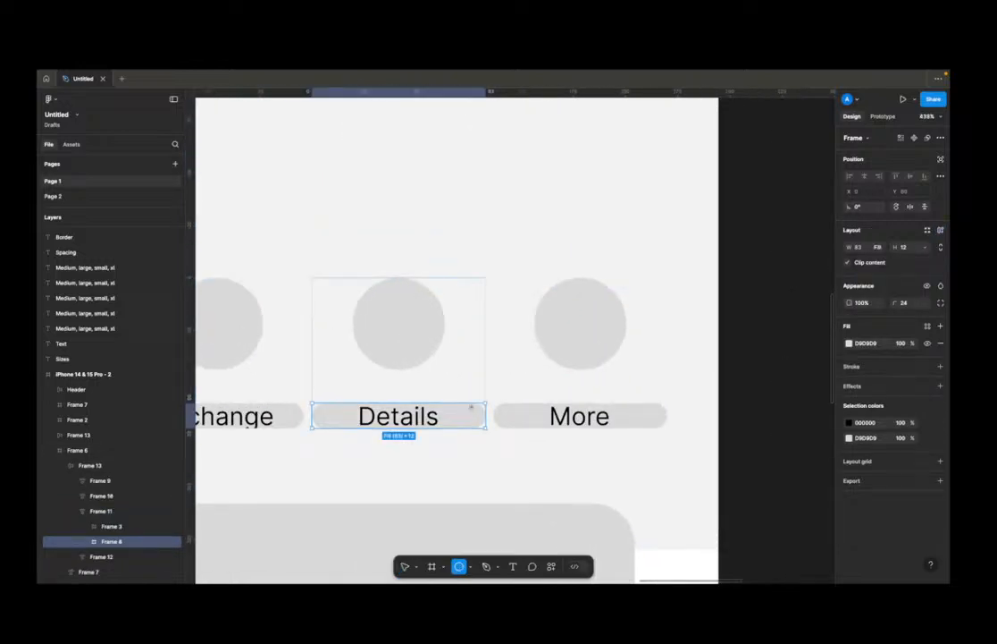
{"action": "scroll", "coordinate": [429, 412], "scroll_direction": "up", "scroll_amount": 6}
{"action": "key", "text": "i"}
{"action": "left_click", "coordinate": [492, 404]}
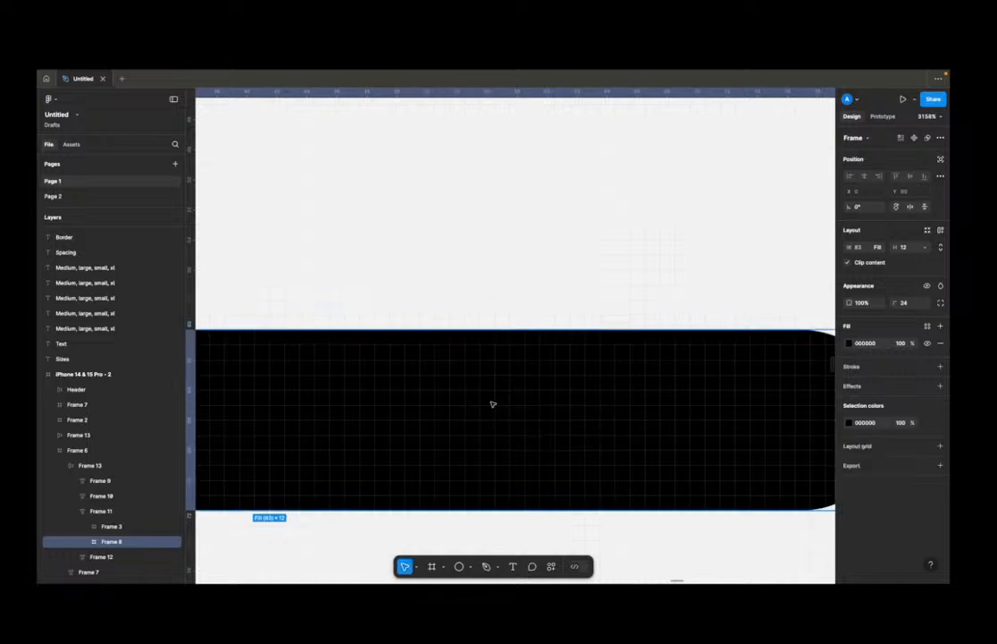
{"action": "scroll", "coordinate": [493, 404], "scroll_direction": "down", "scroll_amount": 6}
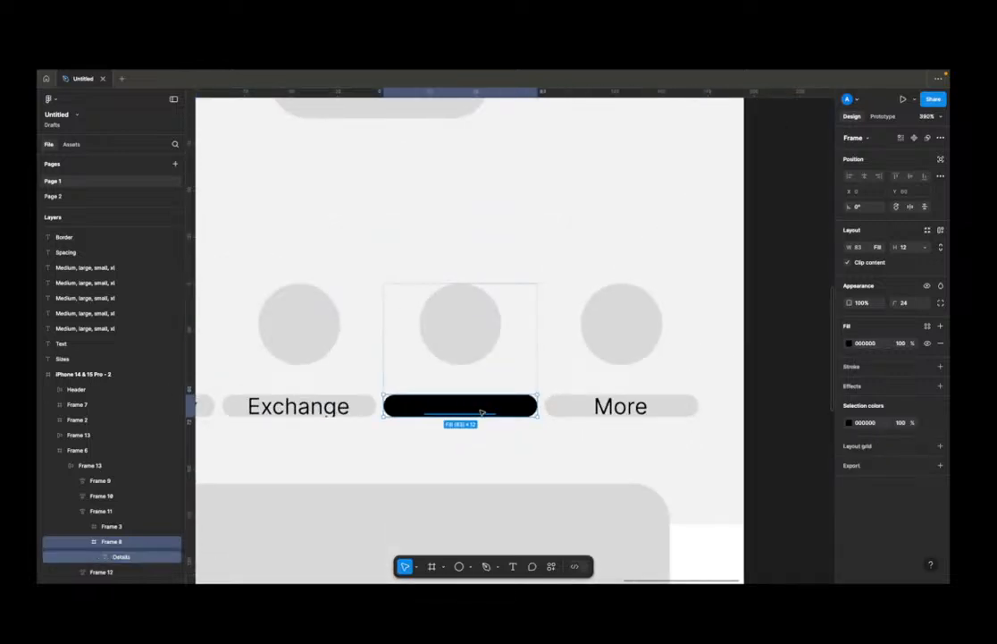
Step: Set the fill of the "Details" label text to white (FFFFFF) against its black background
{"action": "double_click", "coordinate": [480, 413]}
{"action": "type", "text": "f"}
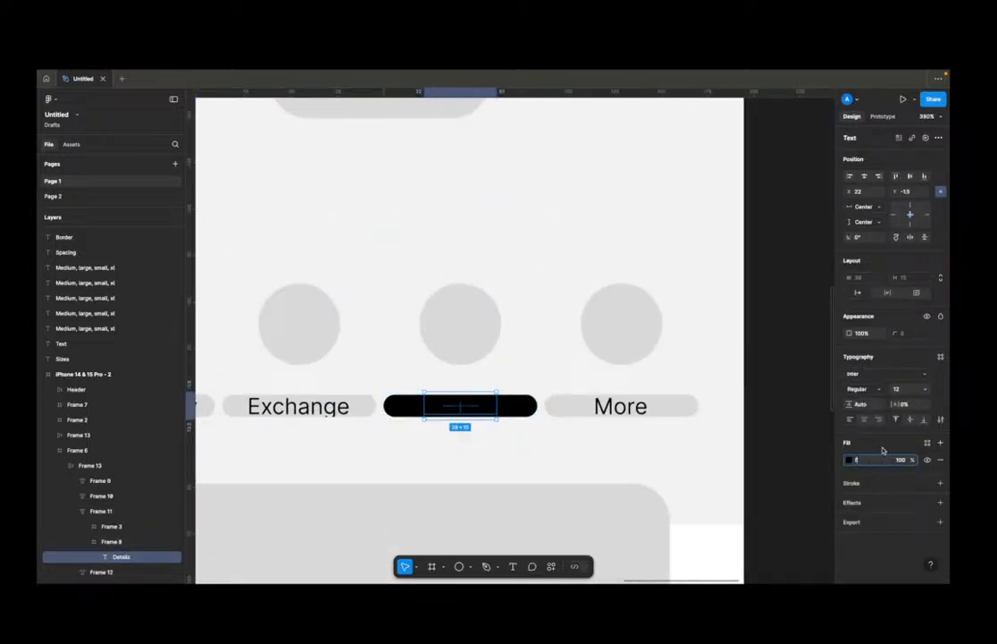
{"action": "type", "text": "fffff"}
{"action": "key", "text": "Return"}
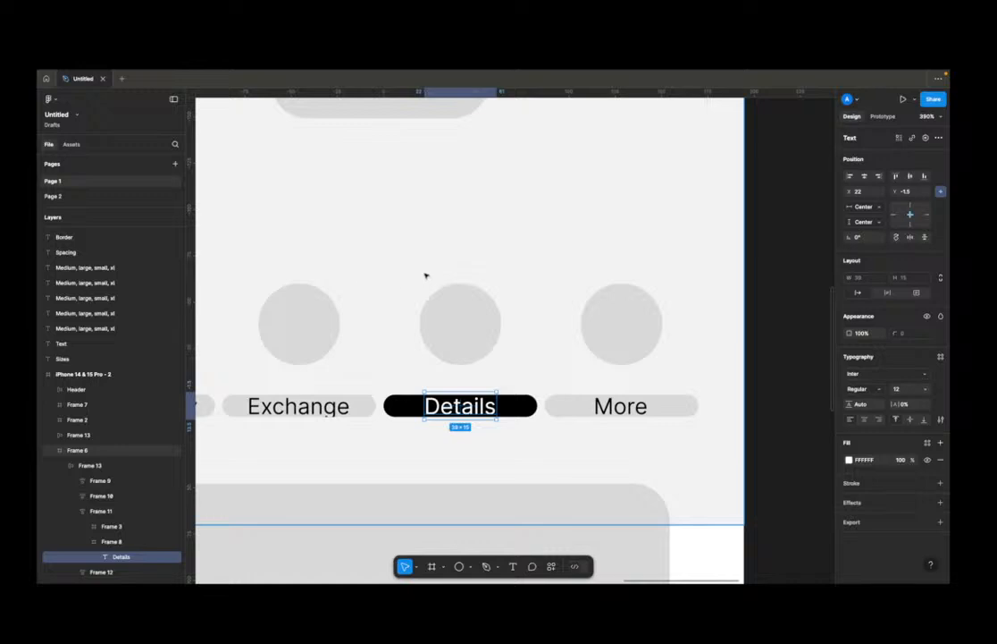
{"action": "left_click", "coordinate": [514, 287]}
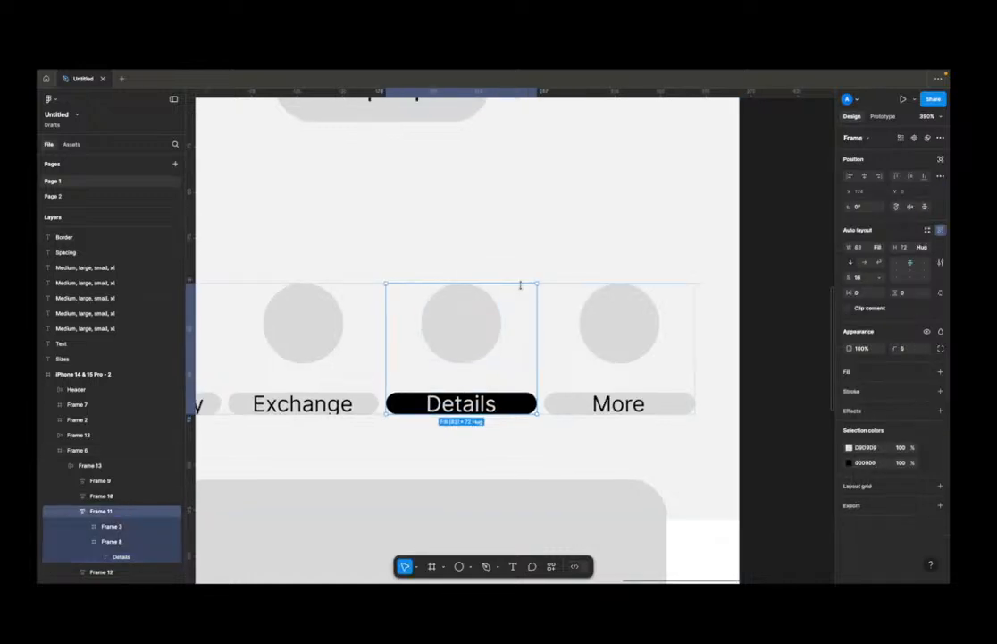
{"action": "scroll", "coordinate": [518, 285], "scroll_direction": "down", "scroll_amount": 3}
{"action": "scroll", "coordinate": [520, 285], "scroll_direction": "down", "scroll_amount": 3}
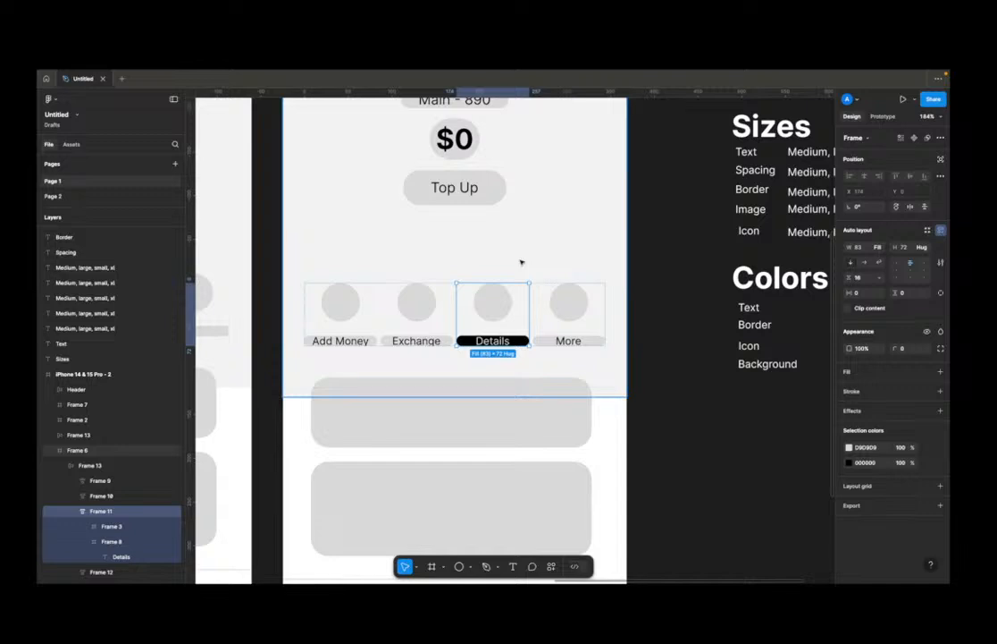
{"action": "left_click_drag", "start_coordinate": [689, 248], "coordinate": [498, 278]}
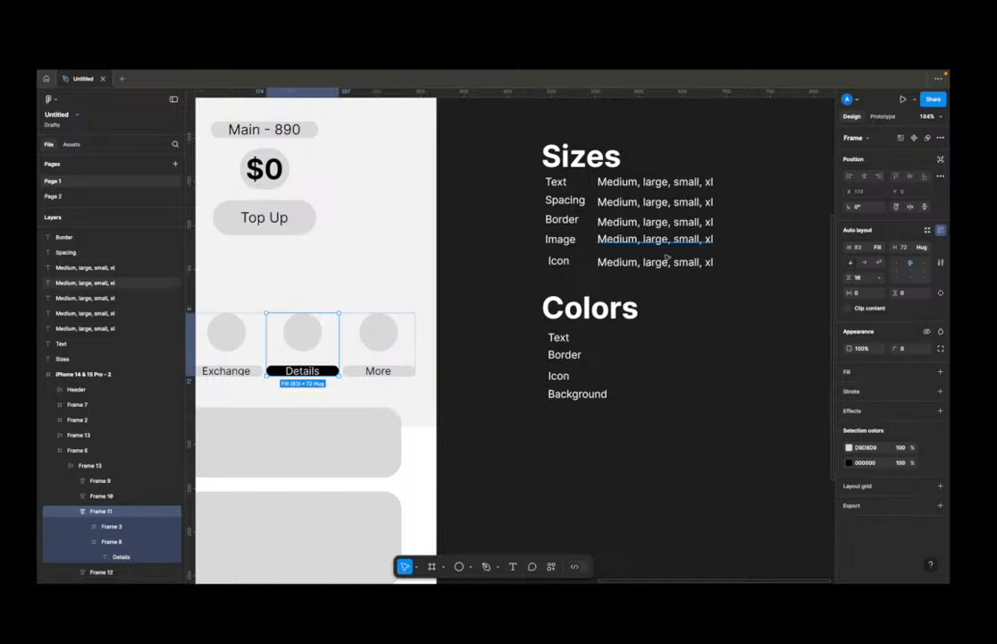
Step: Open the account's Community profile and search the Community for "radix"
{"action": "left_click", "coordinate": [47, 80]}
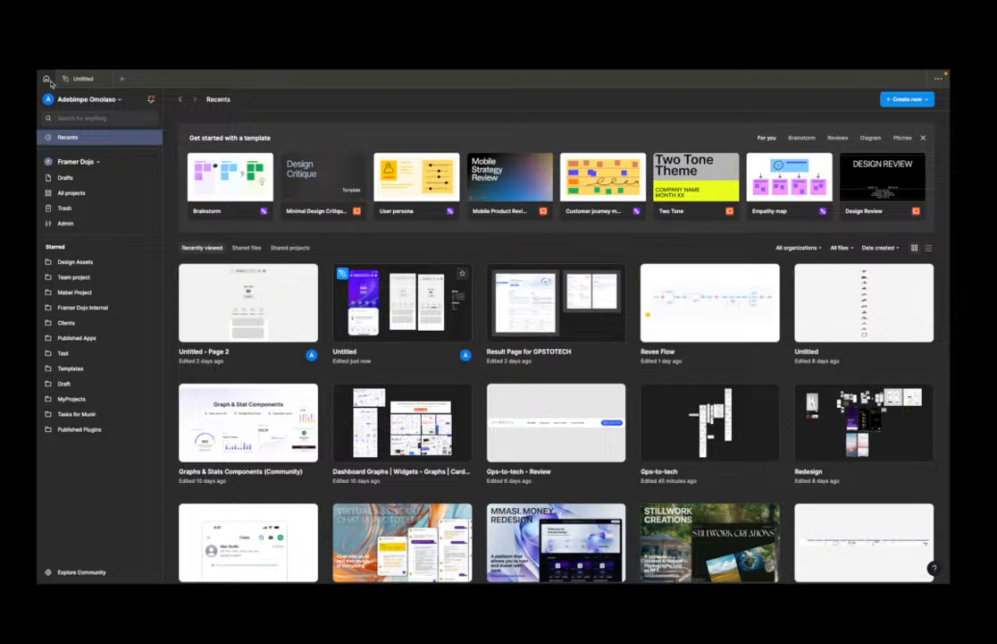
{"action": "left_click", "coordinate": [81, 96]}
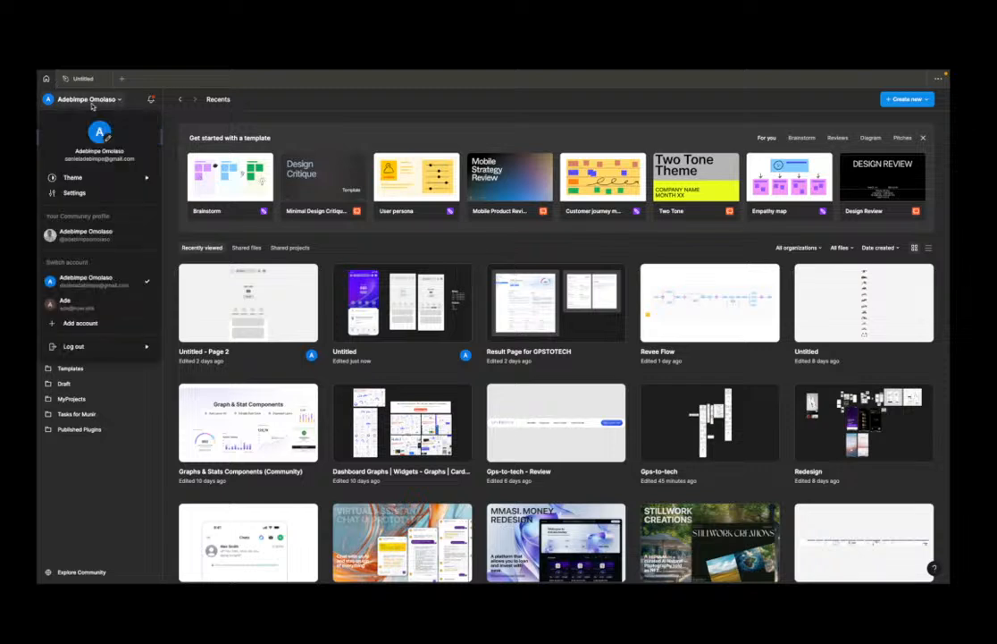
{"action": "left_click", "coordinate": [120, 229]}
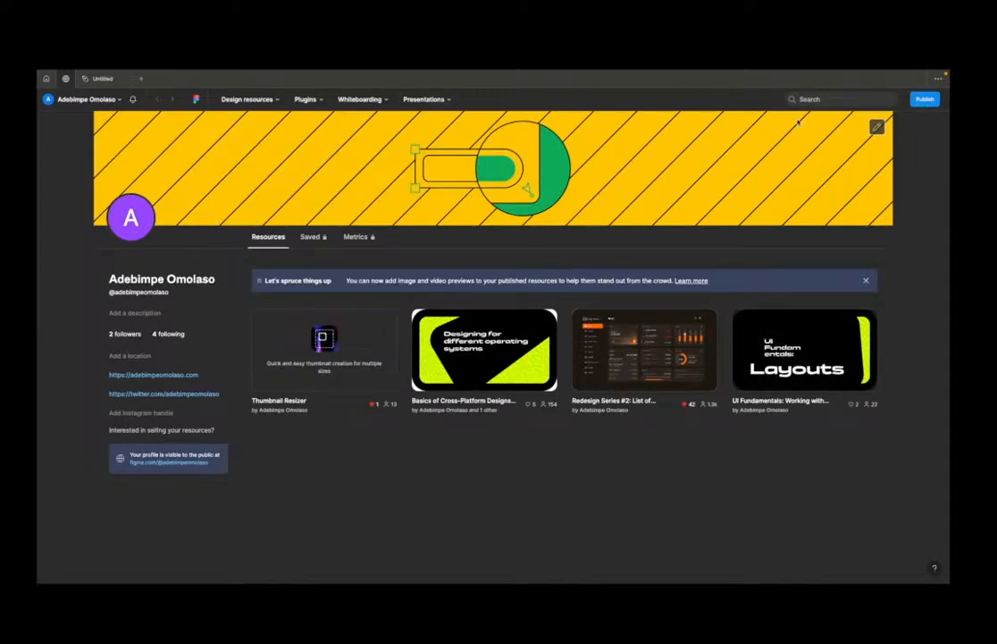
{"action": "type", "text": "radix"}
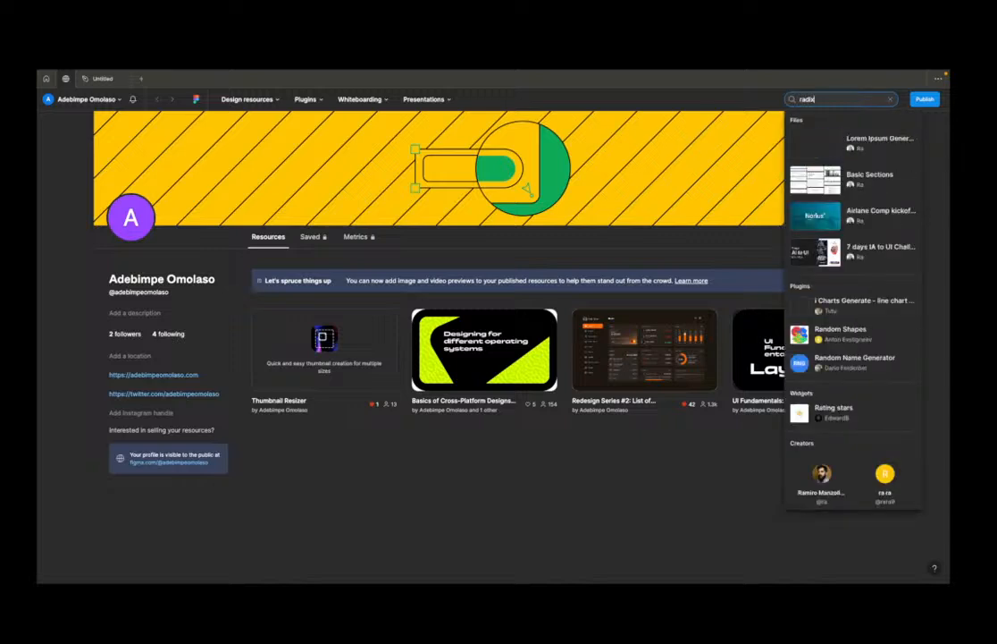
{"action": "key", "text": "Return"}
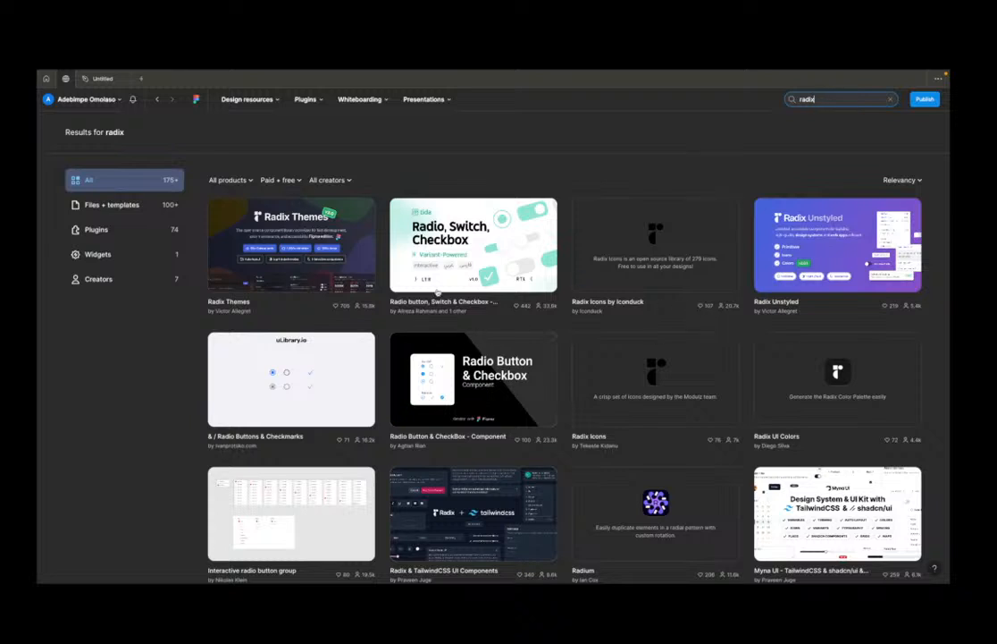
Step: Open the "Radix Themes" community design as a new file in the drafts of the Framer Jobs workspace
{"action": "left_click", "coordinate": [350, 245]}
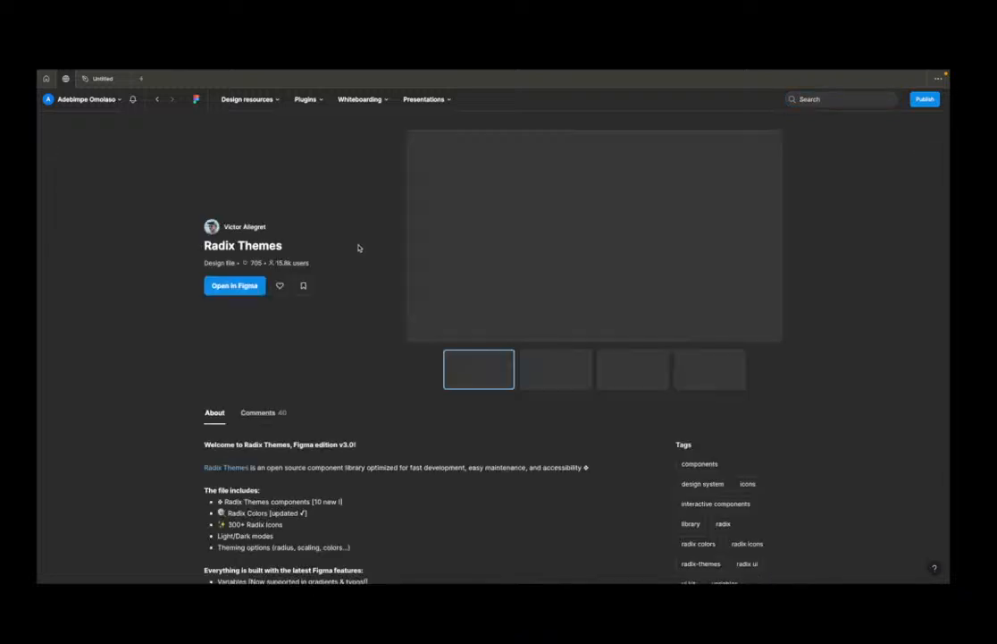
{"action": "left_click", "coordinate": [221, 302]}
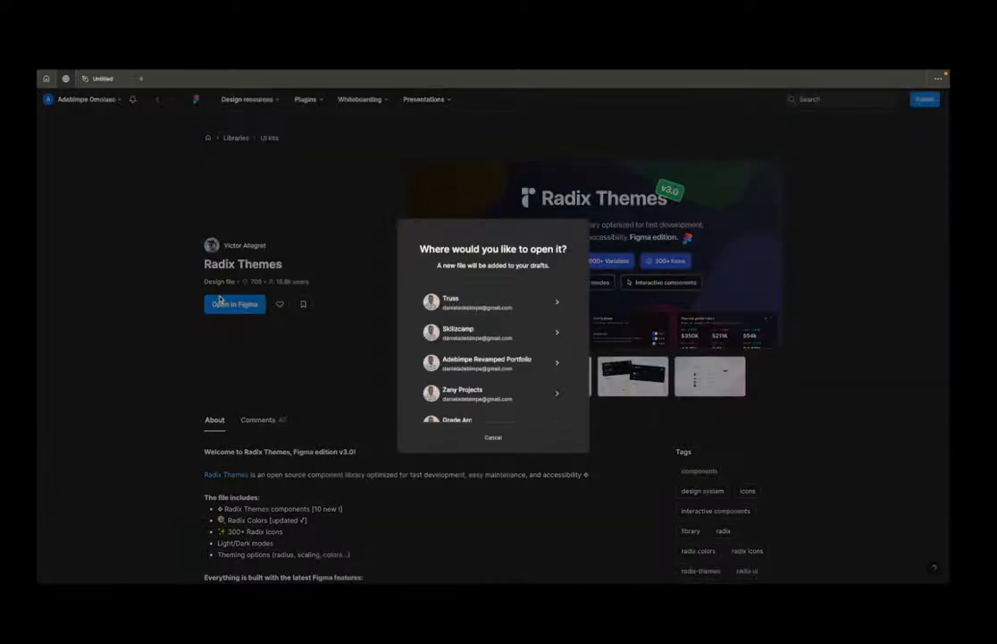
{"action": "scroll", "coordinate": [512, 393], "scroll_direction": "down", "scroll_amount": 5}
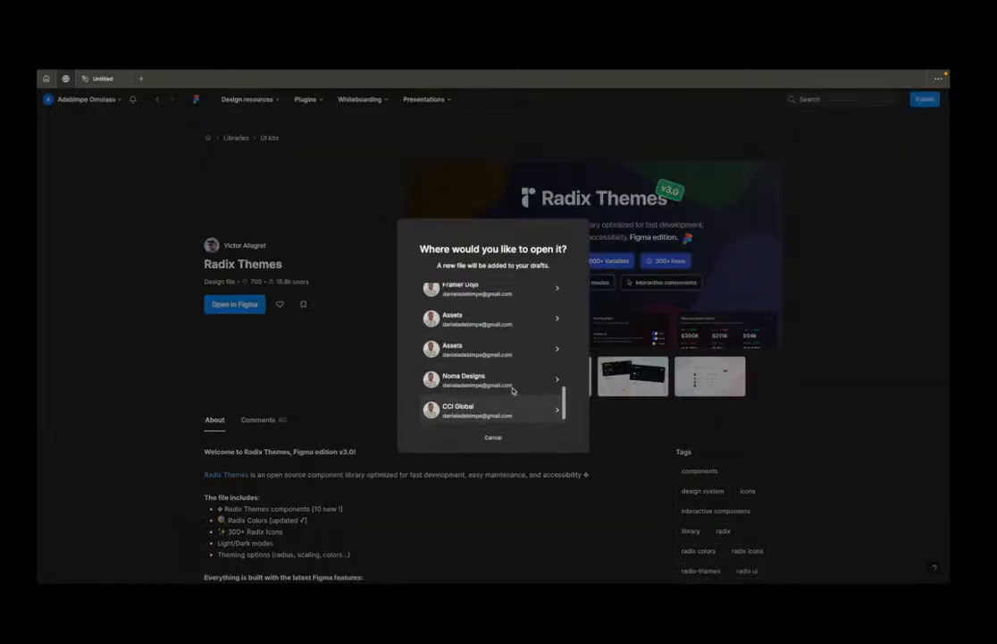
{"action": "scroll", "coordinate": [514, 388], "scroll_direction": "up", "scroll_amount": 5}
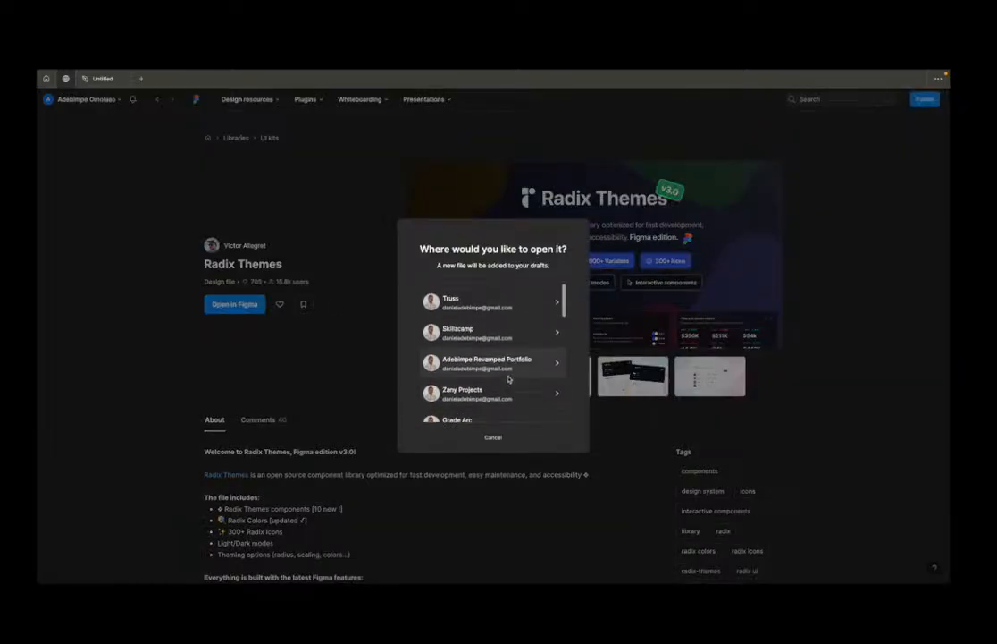
{"action": "scroll", "coordinate": [500, 344], "scroll_direction": "down", "scroll_amount": 3}
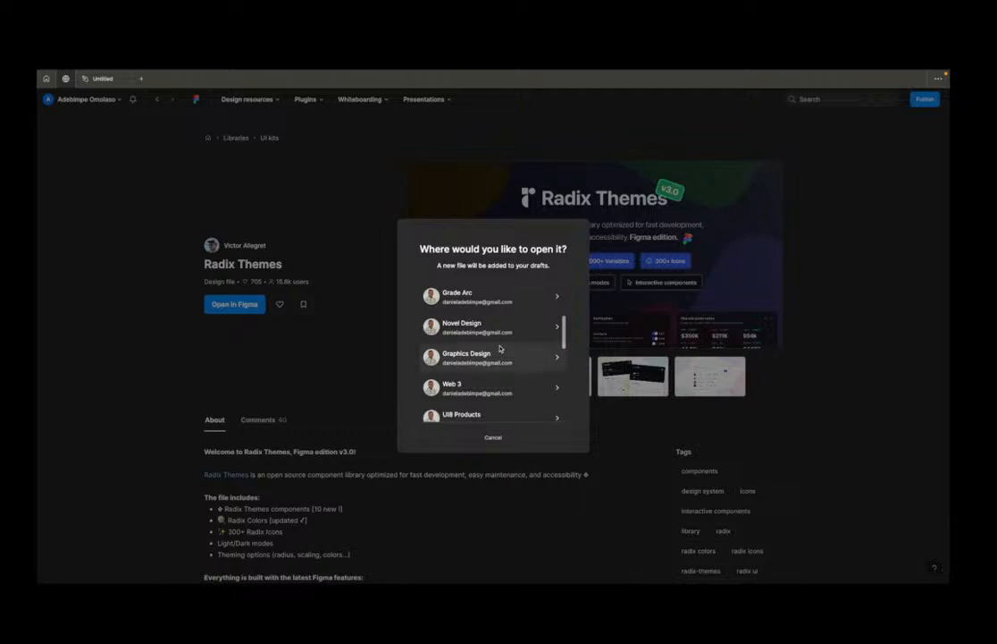
{"action": "scroll", "coordinate": [500, 349], "scroll_direction": "down", "scroll_amount": 4}
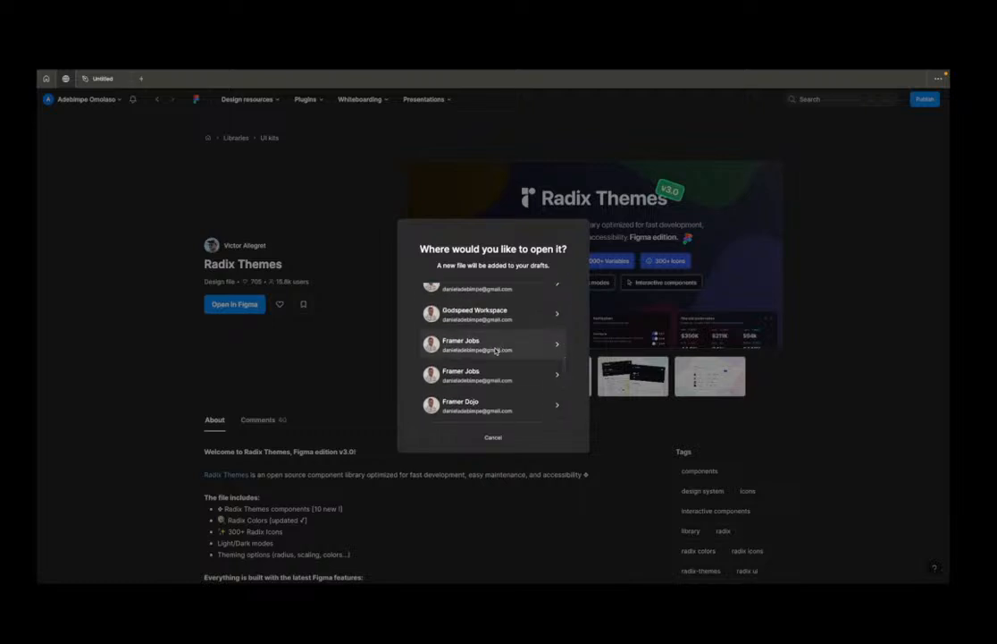
{"action": "left_click", "coordinate": [499, 374]}
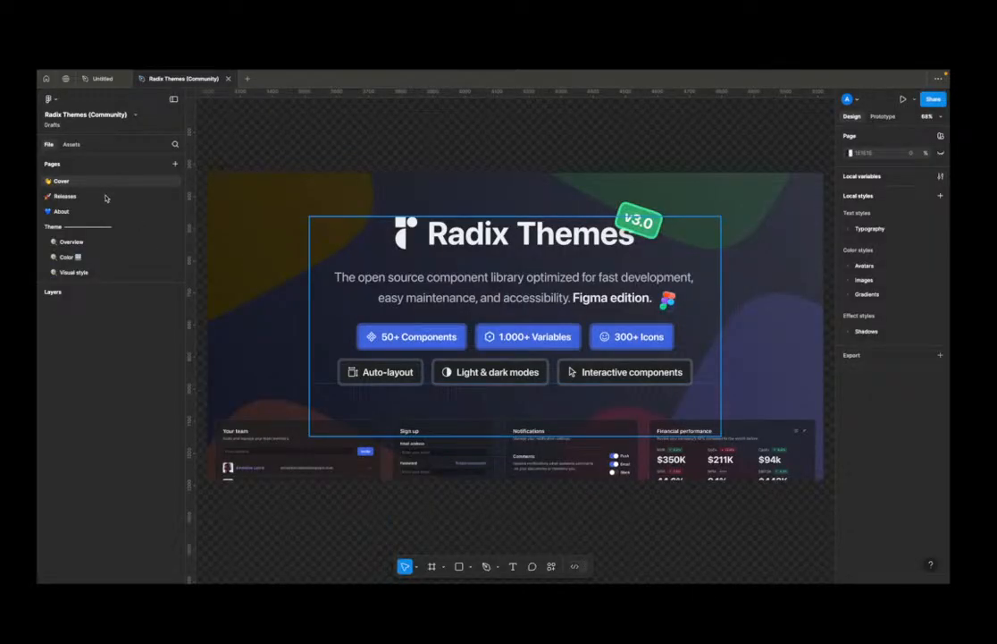
Step: Look through the Overview, Color and Typography pages of the Radix Themes file and open its Layout page
{"action": "left_click", "coordinate": [107, 196]}
{"action": "left_click", "coordinate": [100, 243]}
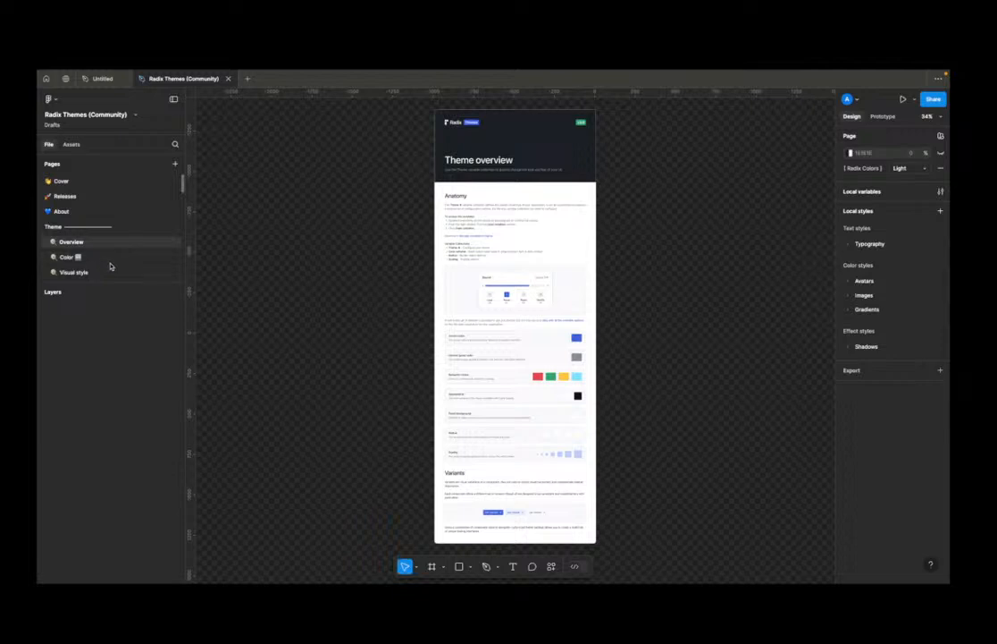
{"action": "left_click", "coordinate": [105, 258]}
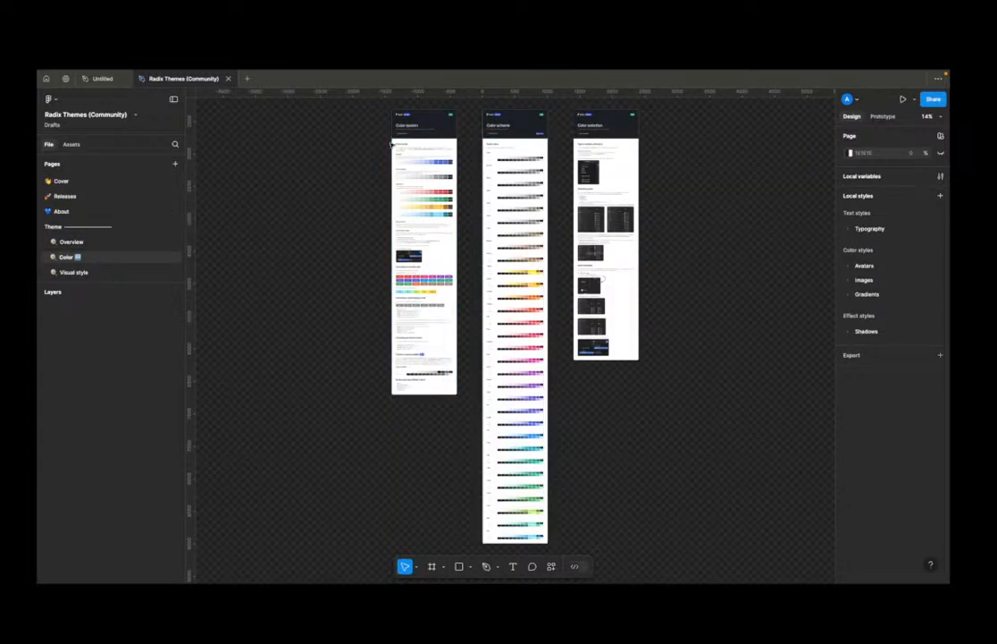
{"action": "scroll", "coordinate": [409, 131], "scroll_direction": "up", "scroll_amount": 3}
{"action": "scroll", "coordinate": [100, 249], "scroll_direction": "down", "scroll_amount": 2}
{"action": "left_click", "coordinate": [81, 229]}
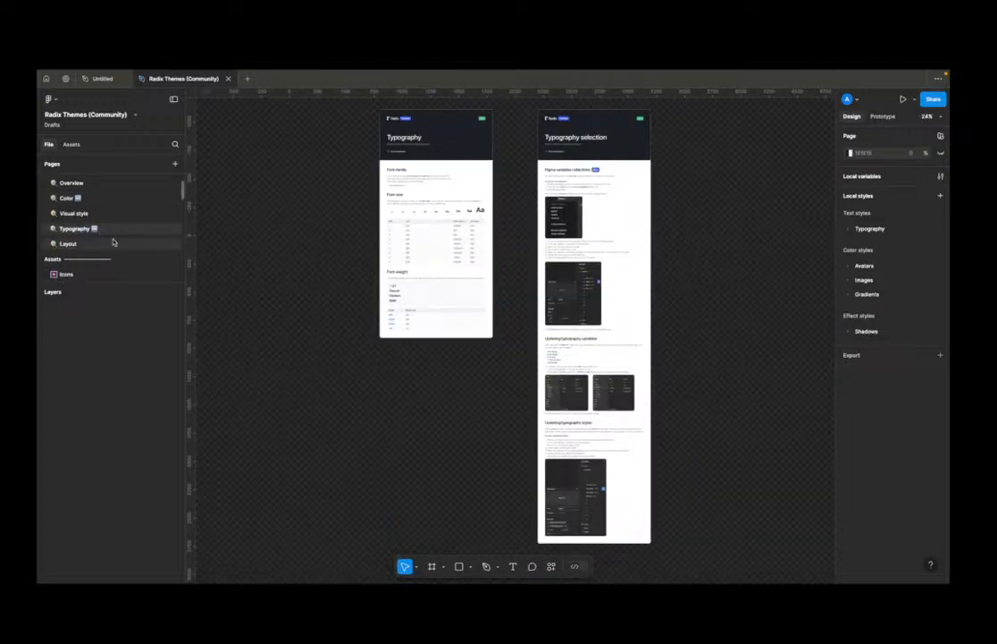
{"action": "scroll", "coordinate": [90, 245], "scroll_direction": "down", "scroll_amount": 1}
{"action": "left_click", "coordinate": [88, 243]}
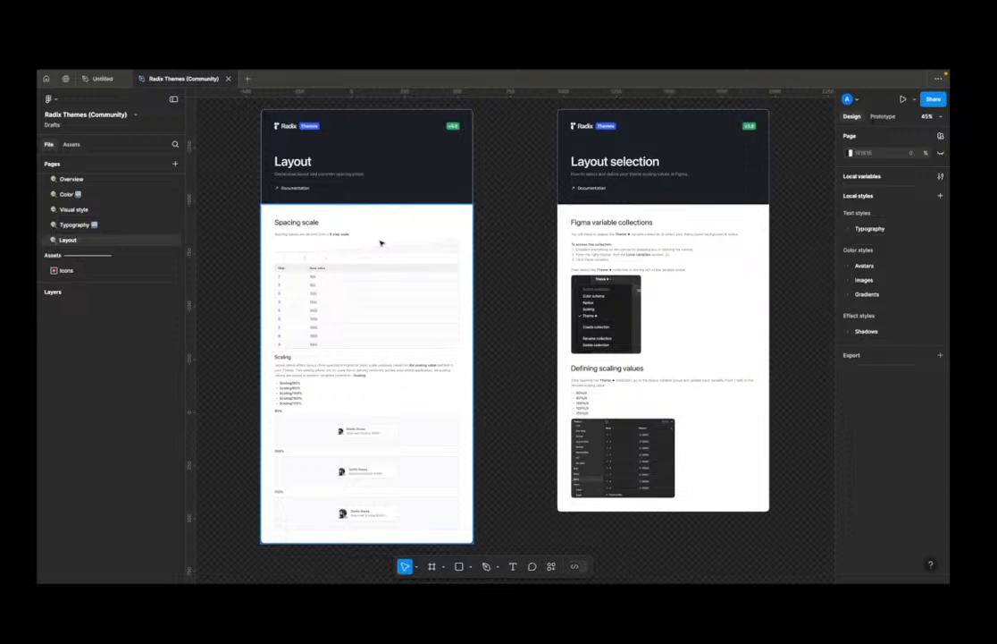
Step: Copy the entire "Layout" documentation frame that contains the spacing scale, from header to scaling examples
{"action": "double_click", "coordinate": [328, 242]}
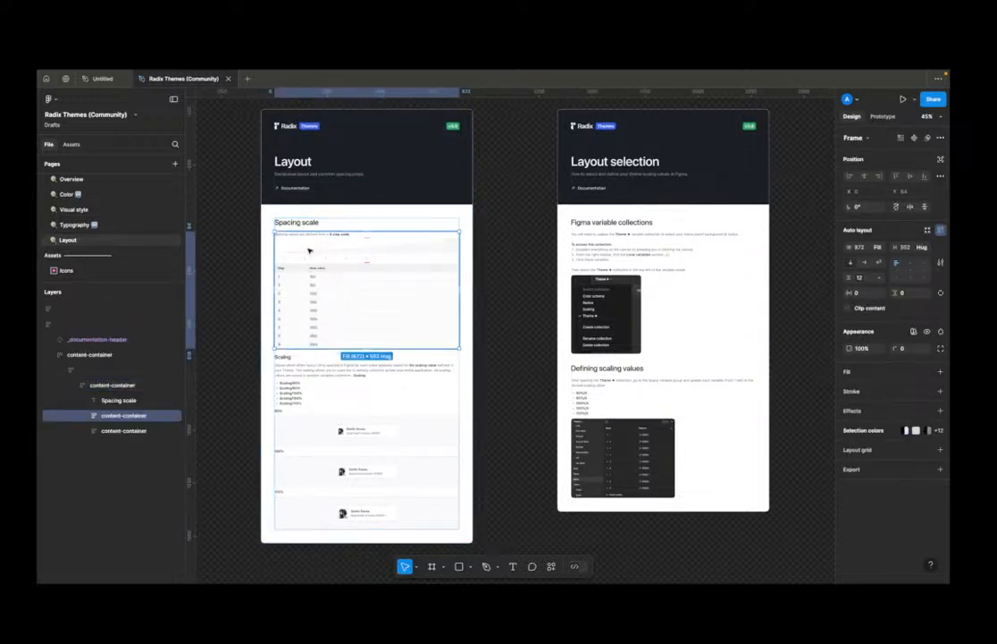
{"action": "double_click", "coordinate": [358, 245]}
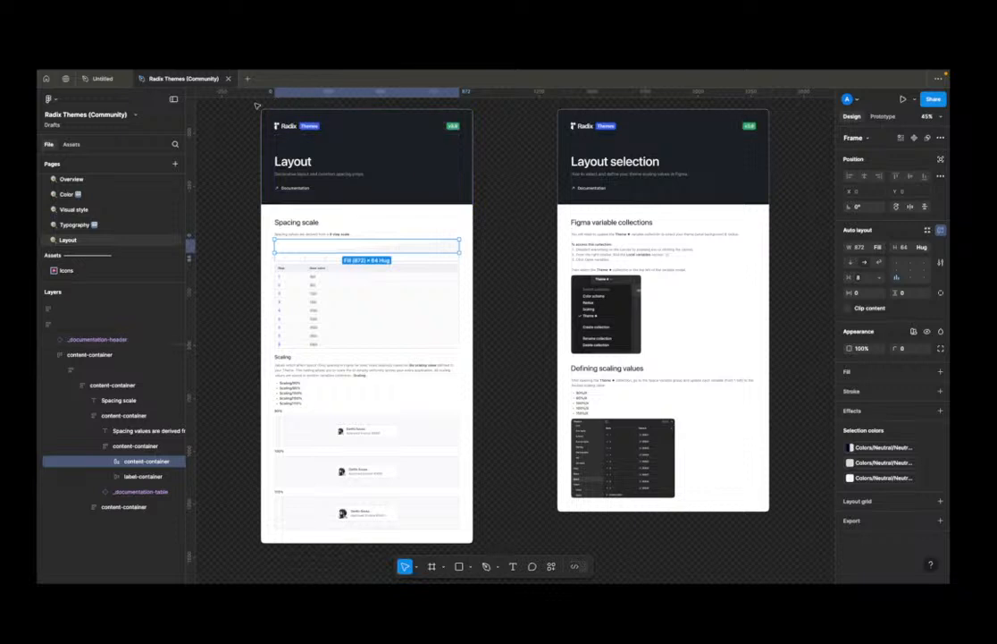
{"action": "left_click", "coordinate": [336, 131]}
{"action": "key", "text": "shift+Return"}
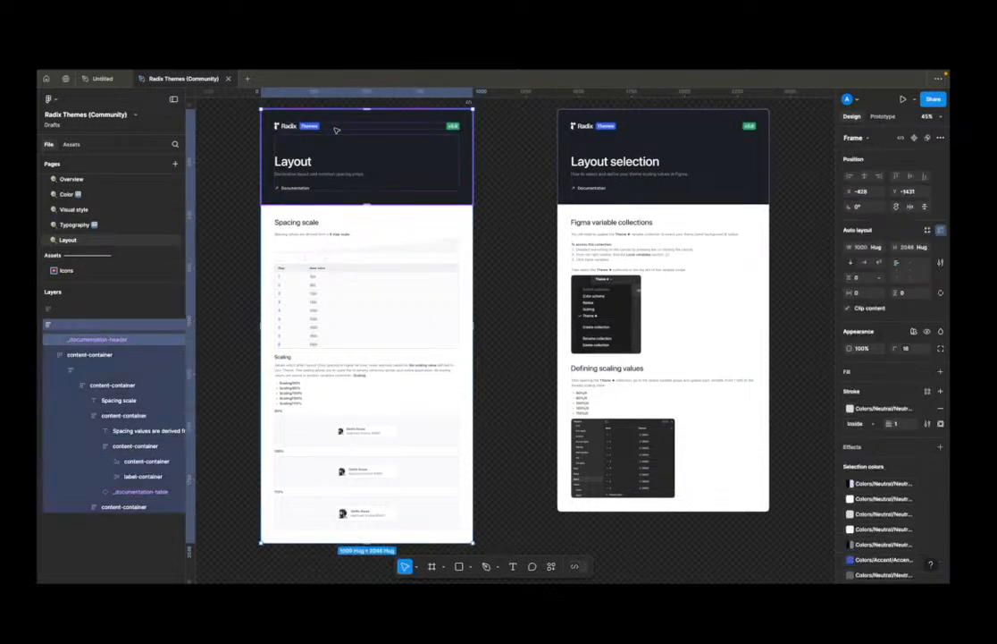
{"action": "scroll", "coordinate": [336, 170], "scroll_direction": "down", "scroll_amount": 5}
{"action": "left_click", "coordinate": [404, 278]}
{"action": "left_click", "coordinate": [374, 285]}
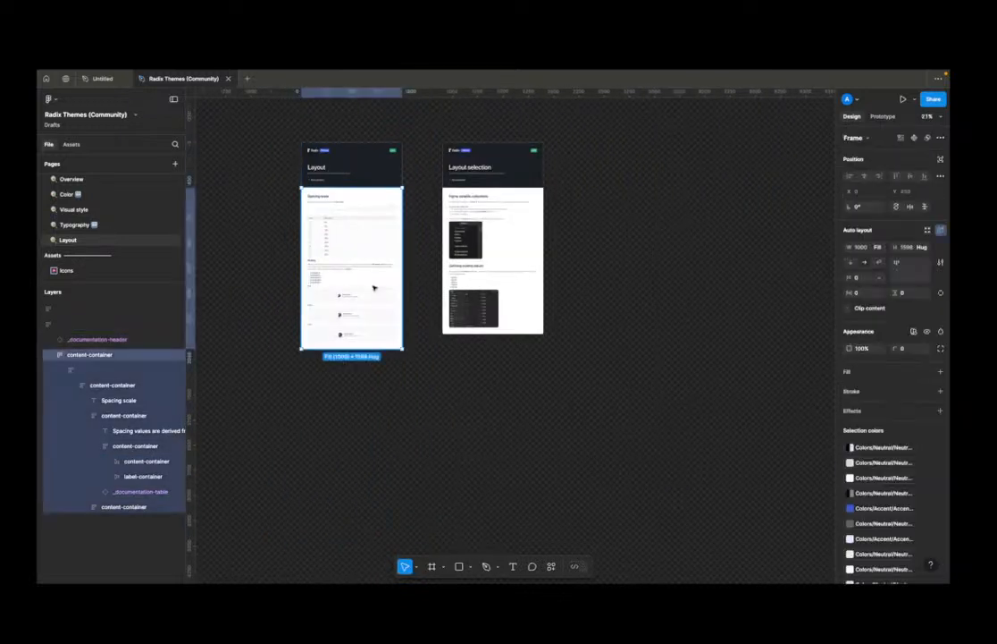
{"action": "left_click", "coordinate": [430, 145]}
{"action": "left_click", "coordinate": [386, 204]}
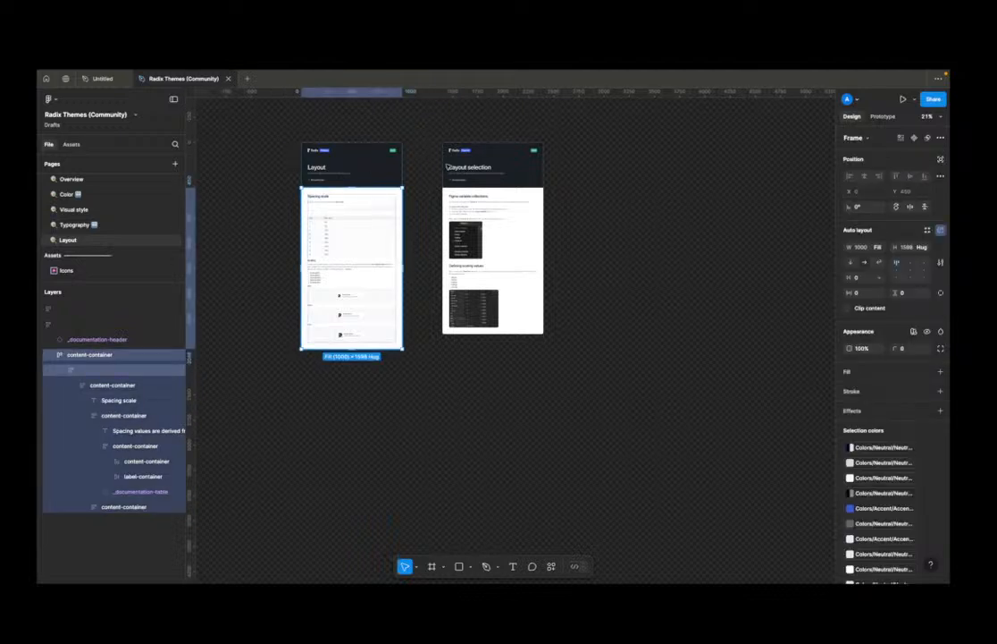
{"action": "key", "text": "shift+Return"}
Step: Return to the Untitled wireframe file and add a new page named "Spacing"
{"action": "left_click", "coordinate": [92, 78]}
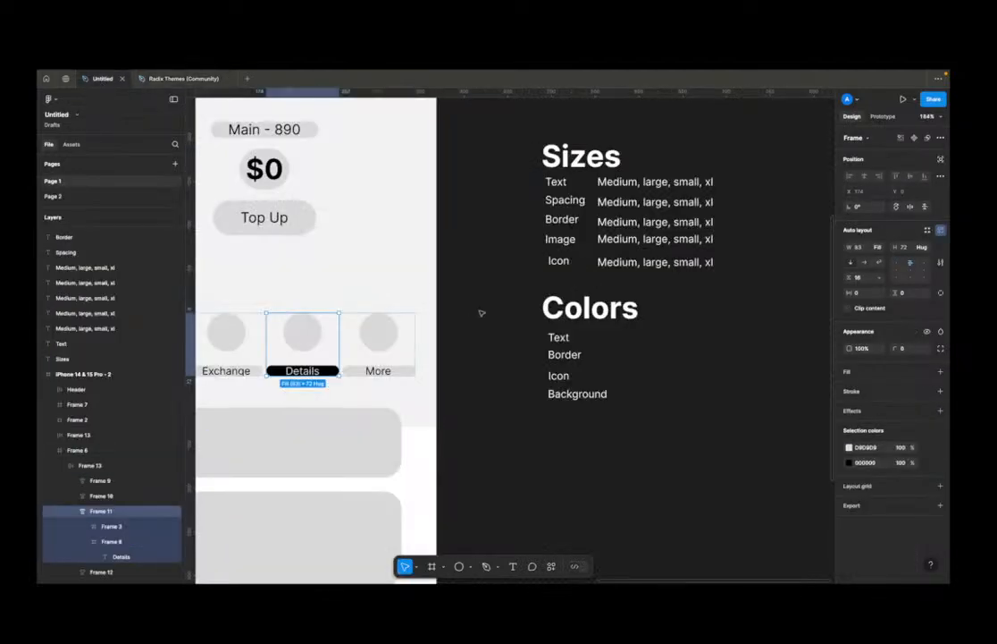
{"action": "scroll", "coordinate": [514, 338], "scroll_direction": "down", "scroll_amount": 5}
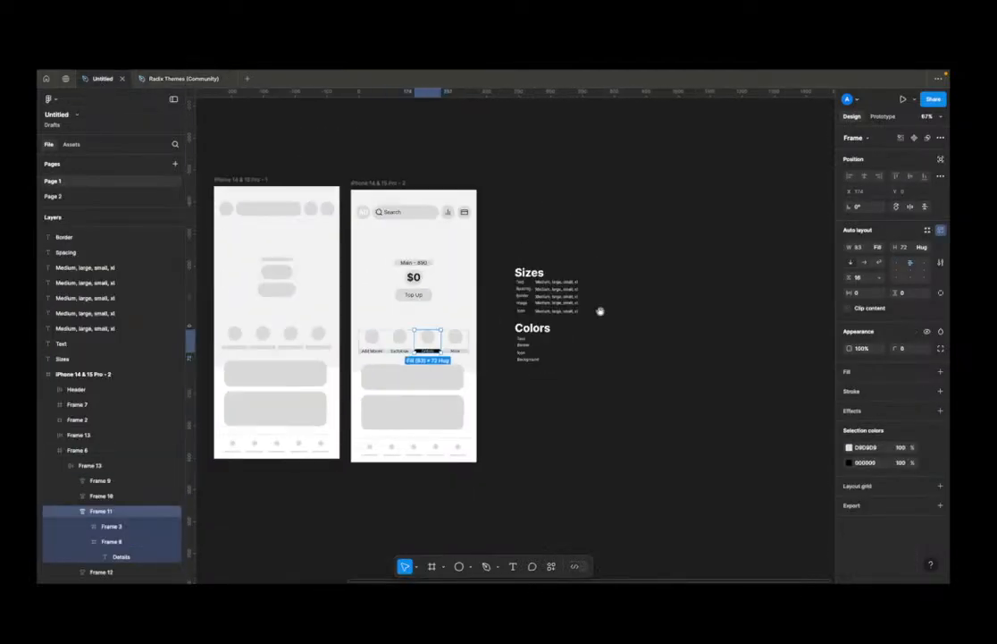
{"action": "left_click", "coordinate": [175, 165]}
{"action": "type", "text": "S"}
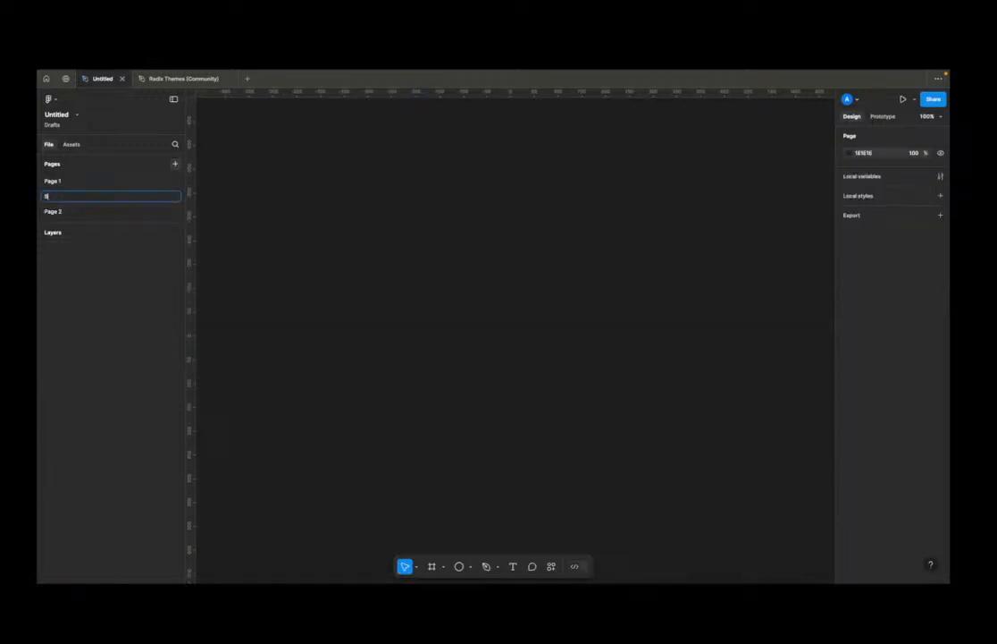
{"action": "type", "text": "pacing"}
{"action": "key", "text": "Return"}
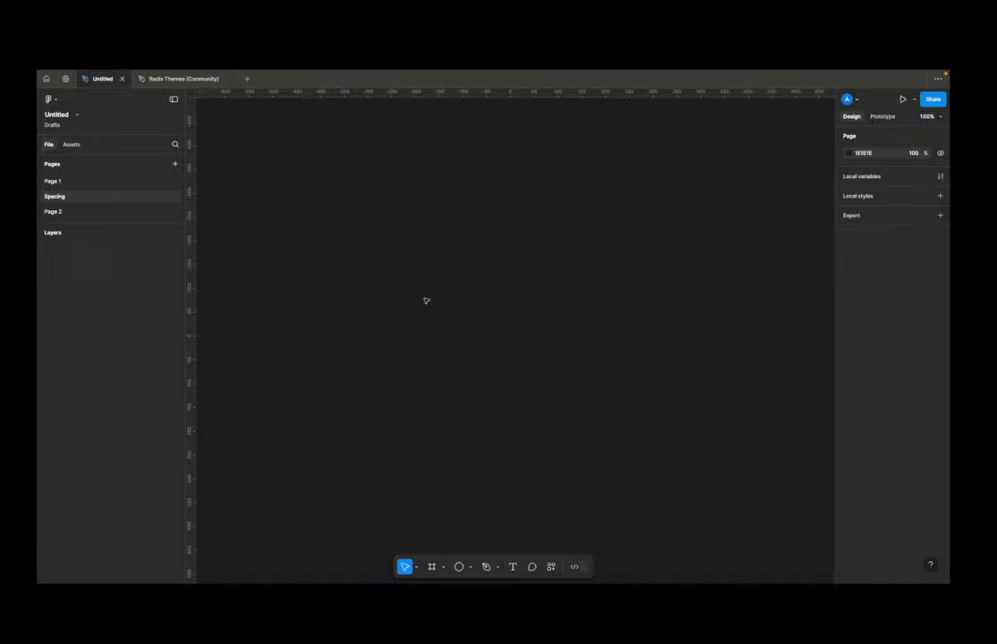
Step: Paste the Radix "Layout" frame onto the "Spacing" page and examine its spacing scale table
{"action": "key", "text": "ctrl+v"}
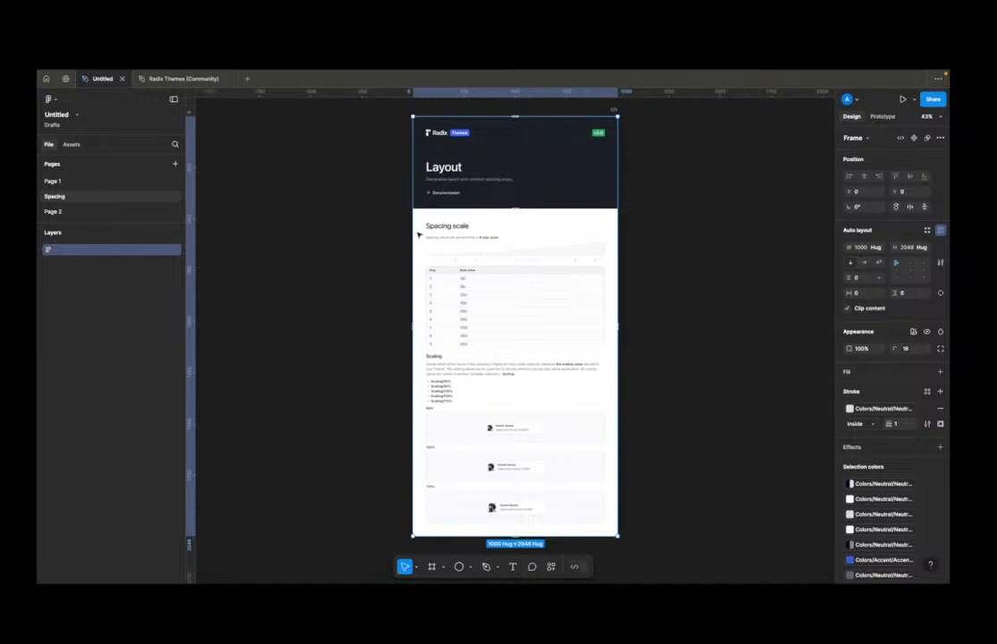
{"action": "scroll", "coordinate": [503, 294], "scroll_direction": "up", "scroll_amount": 5}
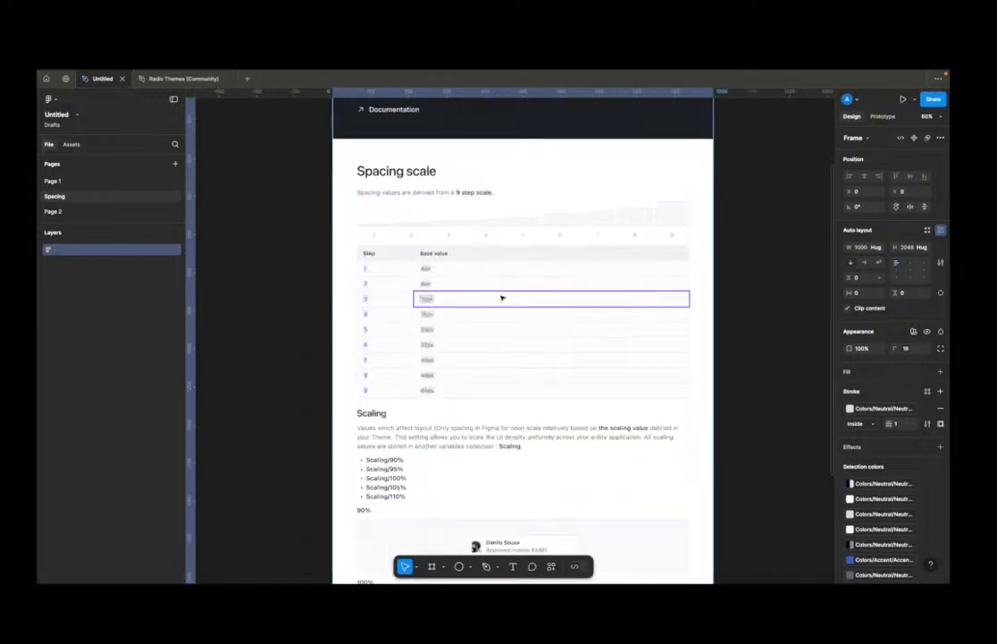
{"action": "scroll", "coordinate": [445, 295], "scroll_direction": "up", "scroll_amount": 2}
{"action": "scroll", "coordinate": [445, 295], "scroll_direction": "right", "scroll_amount": 2}
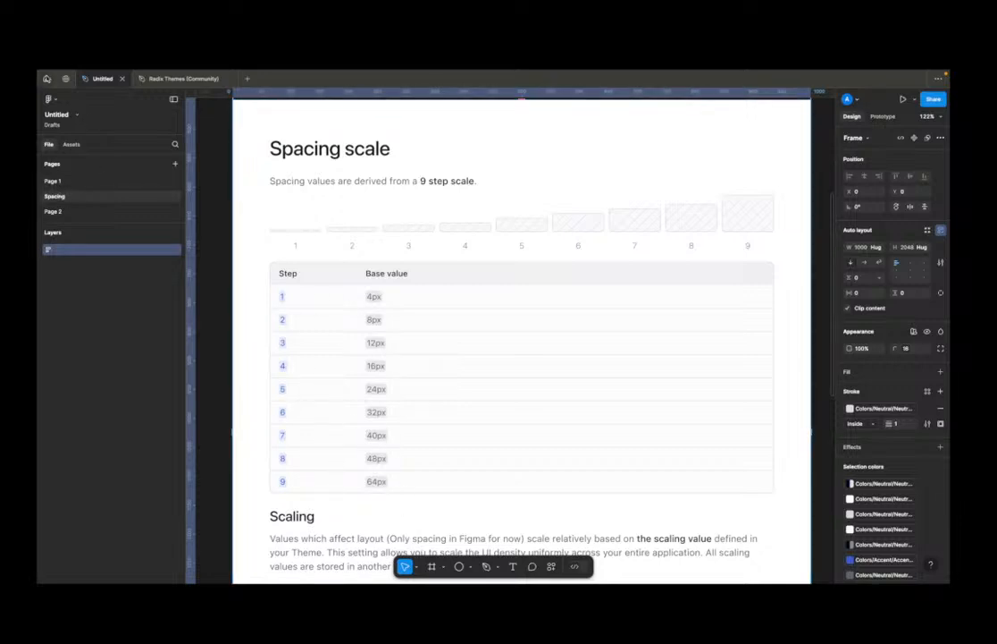
Step: Open the "Gps-to-tech" file from the recent files and look through its pages and local color styles
{"action": "left_click", "coordinate": [46, 79]}
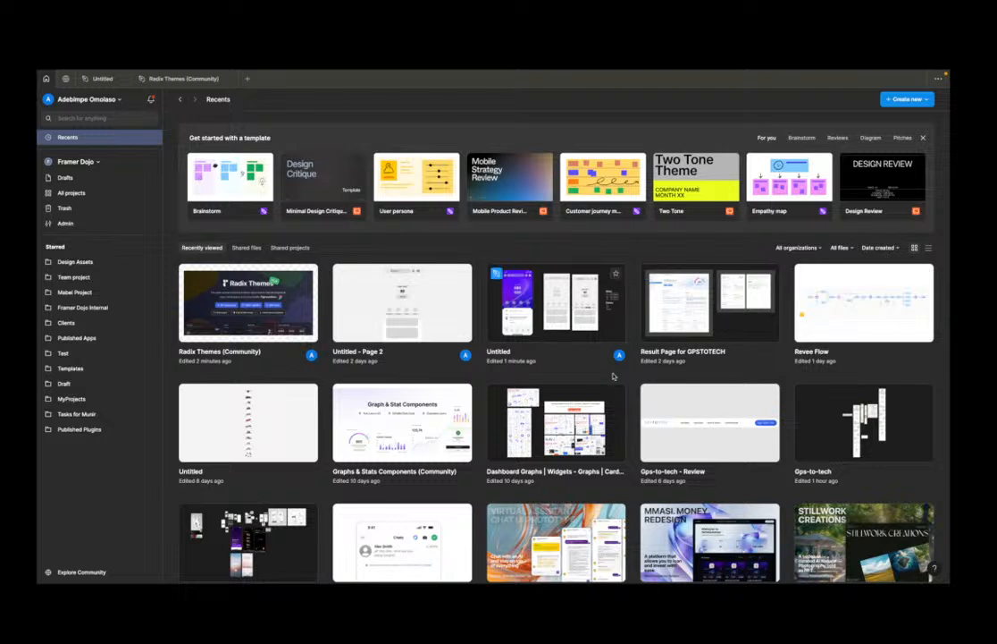
{"action": "scroll", "coordinate": [643, 375], "scroll_direction": "down", "scroll_amount": 2}
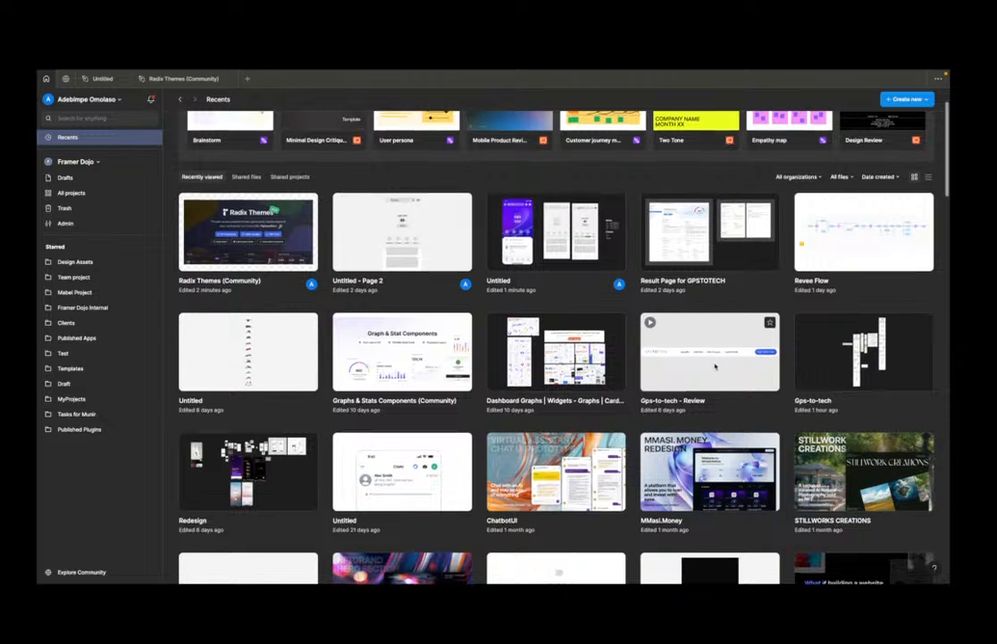
{"action": "double_click", "coordinate": [879, 371]}
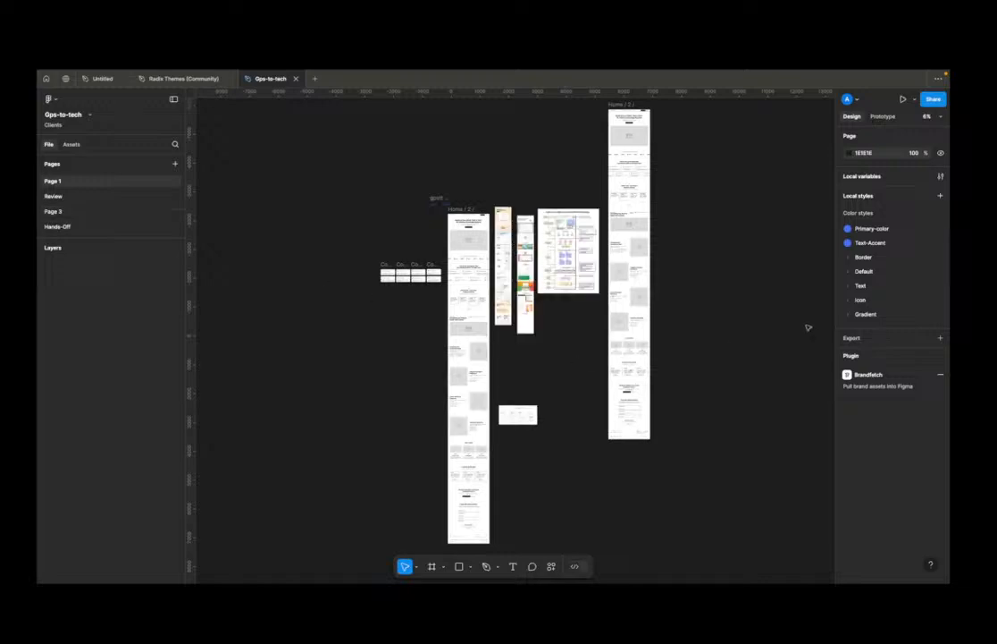
{"action": "left_click_drag", "start_coordinate": [762, 295], "coordinate": [312, 313]}
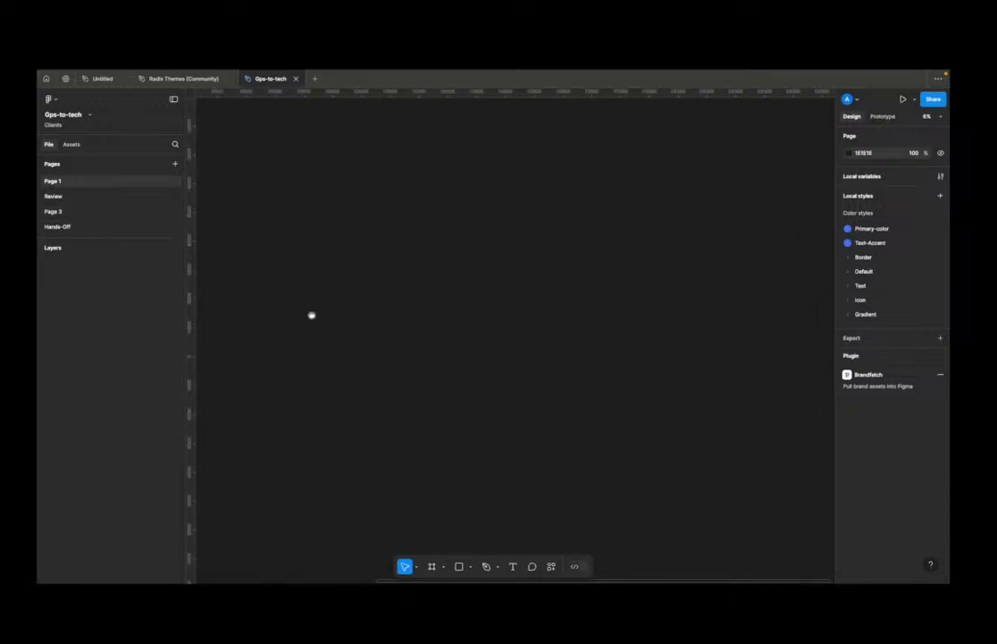
{"action": "left_click", "coordinate": [850, 286]}
{"action": "left_click", "coordinate": [850, 286]}
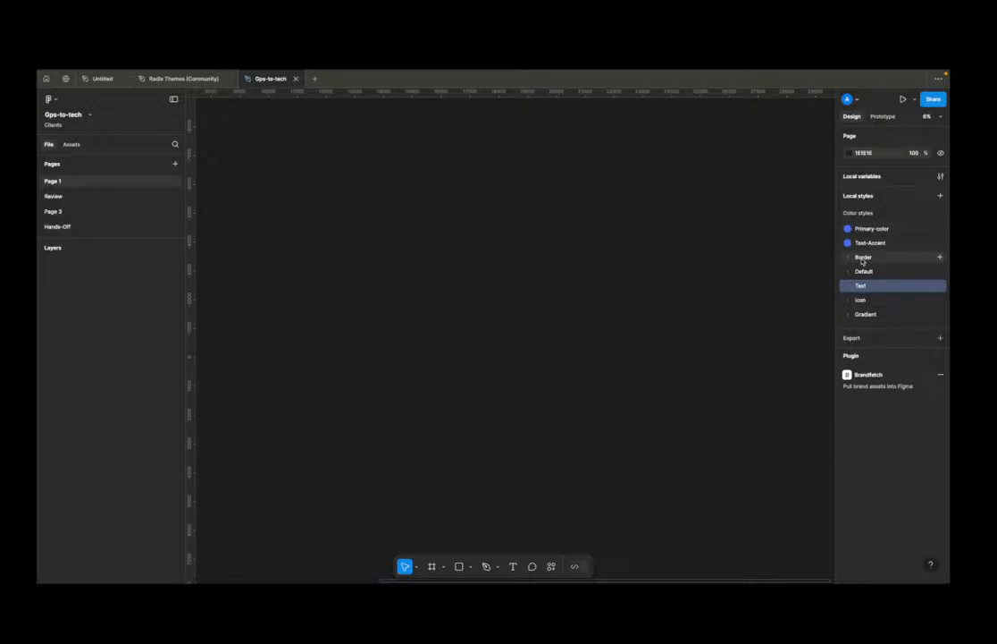
{"action": "left_click", "coordinate": [102, 226]}
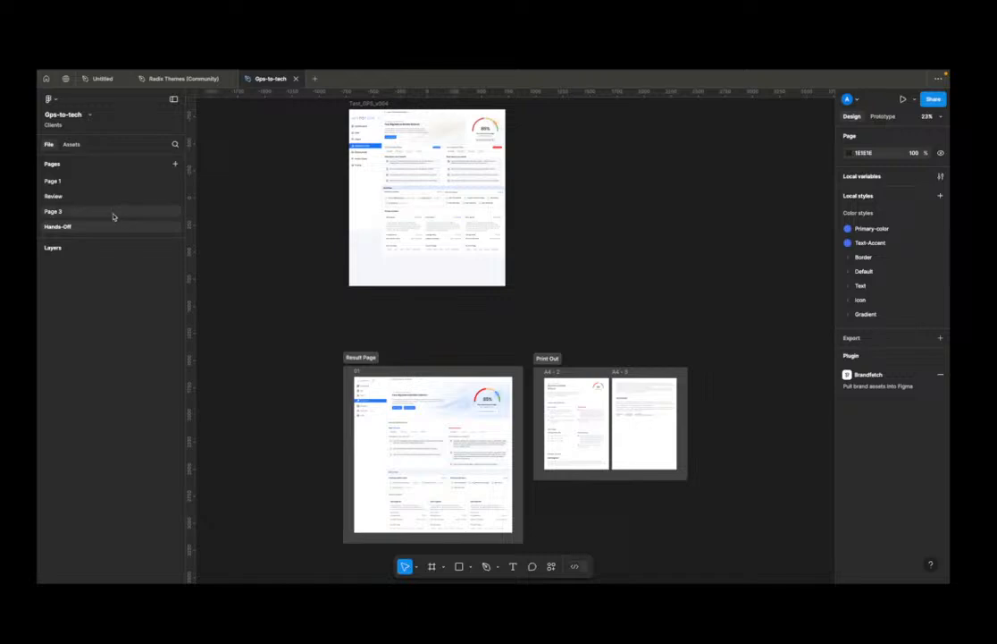
{"action": "left_click", "coordinate": [103, 196]}
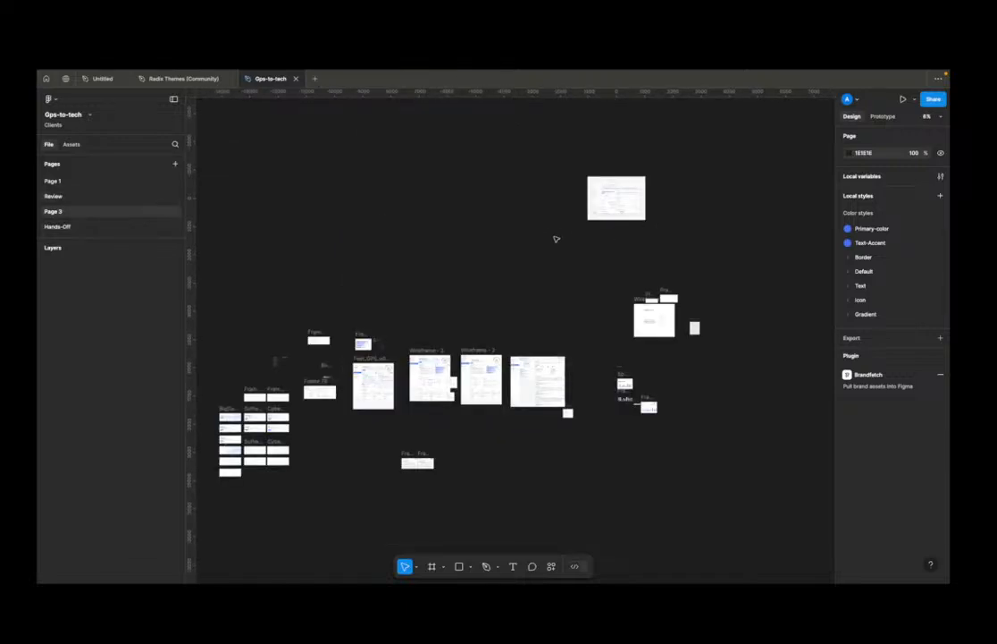
Step: Open the "Result Page for GPSTOTECH" file and expand its "Heading - LG", "Heading - SM" and "Body" text style groups
{"action": "left_click", "coordinate": [44, 78]}
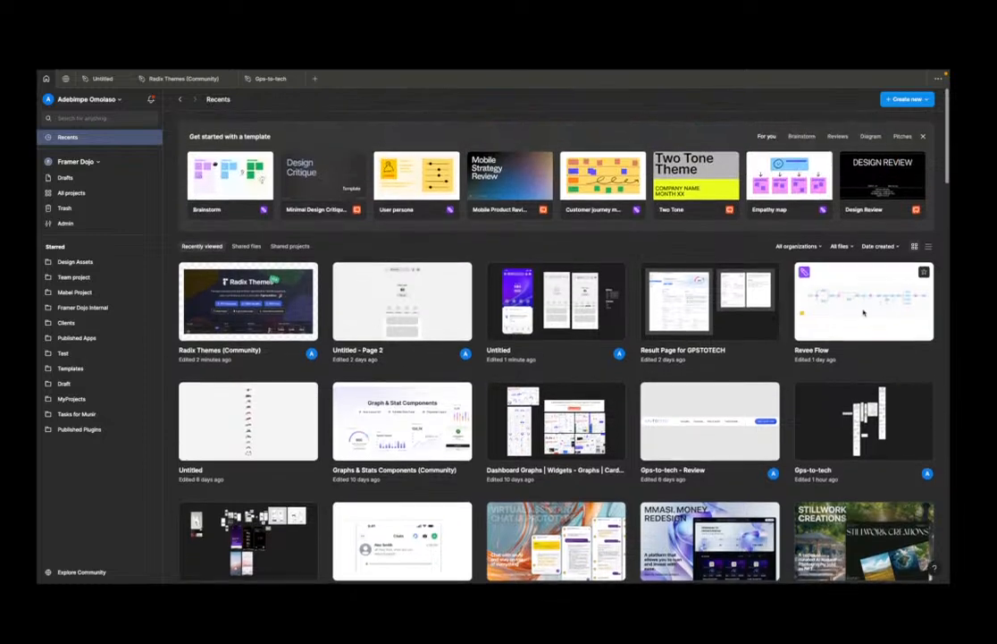
{"action": "double_click", "coordinate": [720, 295]}
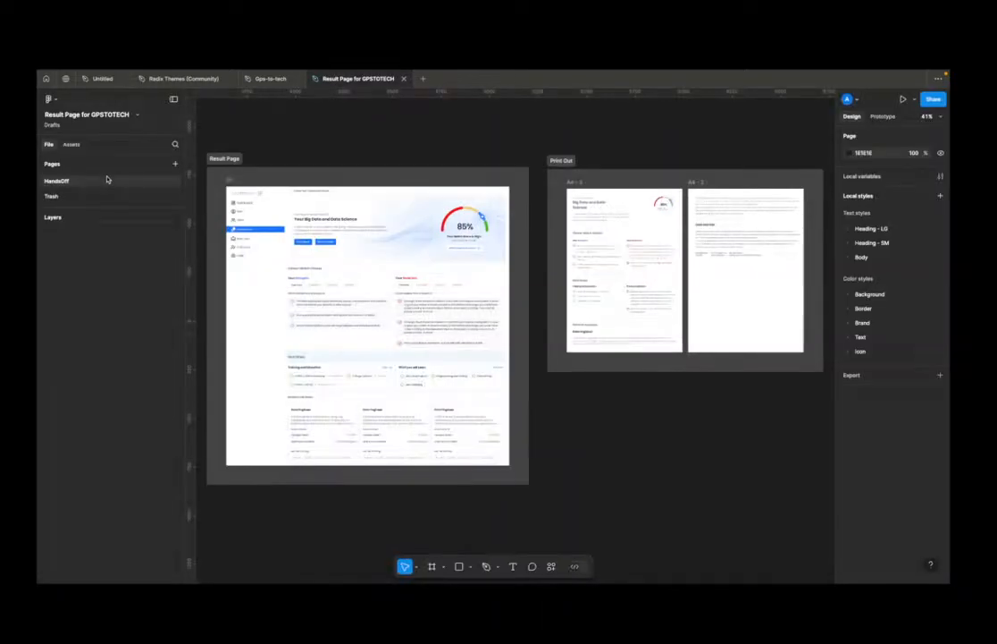
{"action": "left_click", "coordinate": [85, 196]}
{"action": "left_click", "coordinate": [91, 181]}
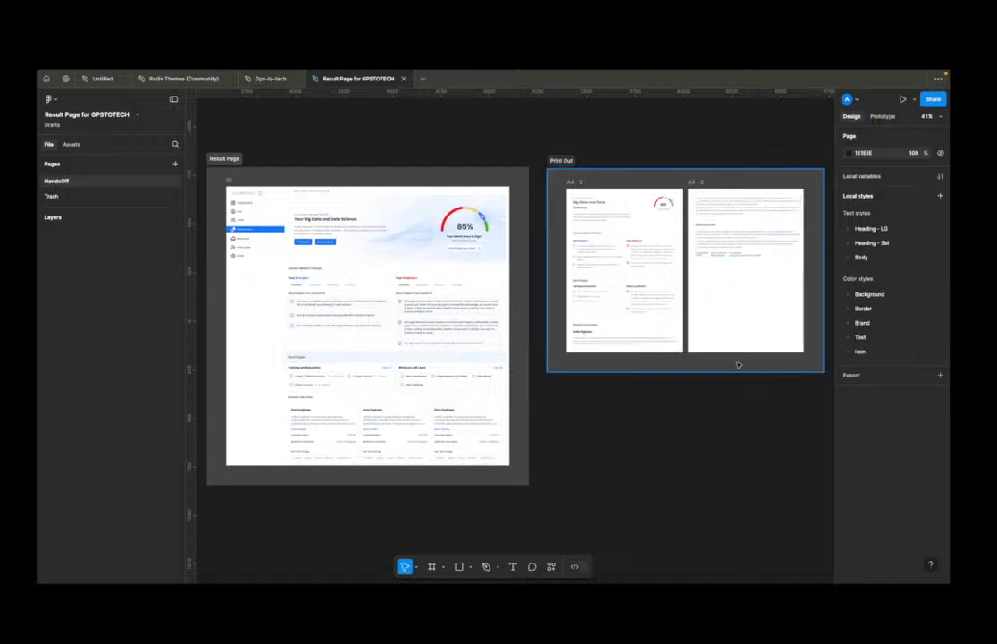
{"action": "scroll", "coordinate": [735, 363], "scroll_direction": "right", "scroll_amount": 10}
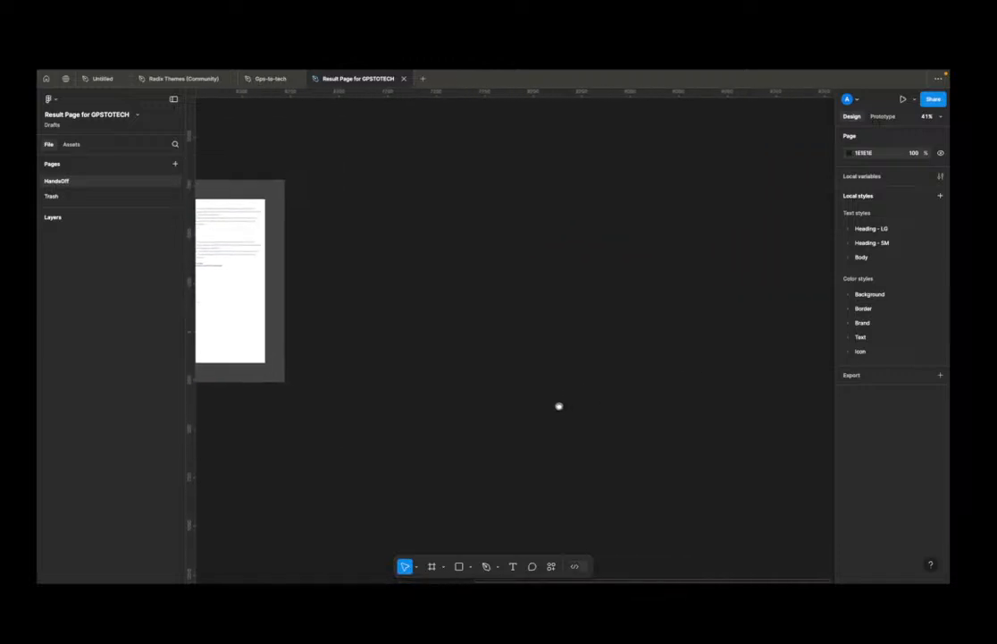
{"action": "left_click", "coordinate": [847, 229]}
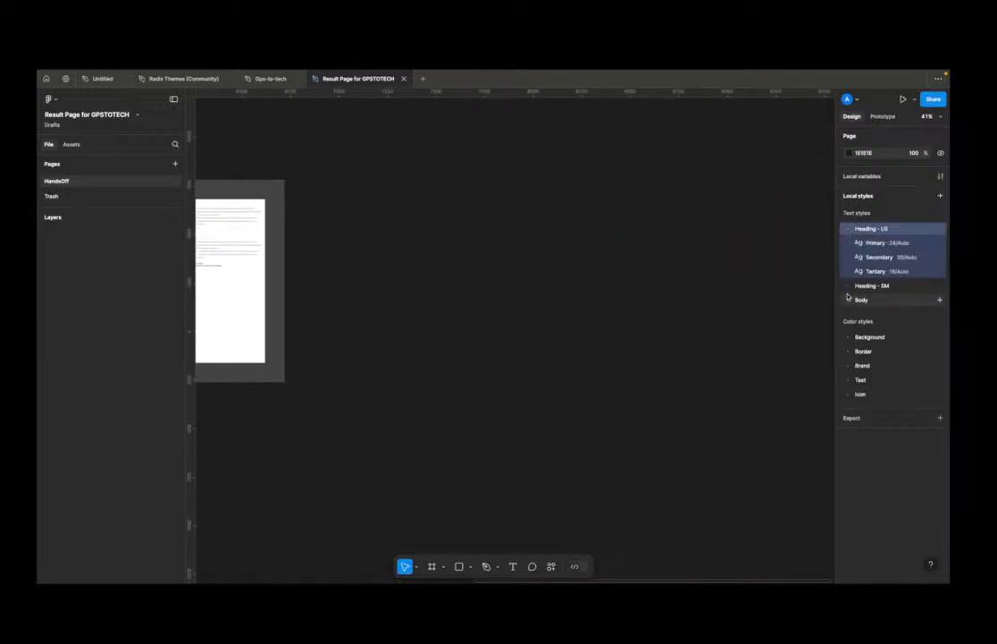
{"action": "left_click", "coordinate": [849, 284]}
{"action": "left_click", "coordinate": [849, 287]}
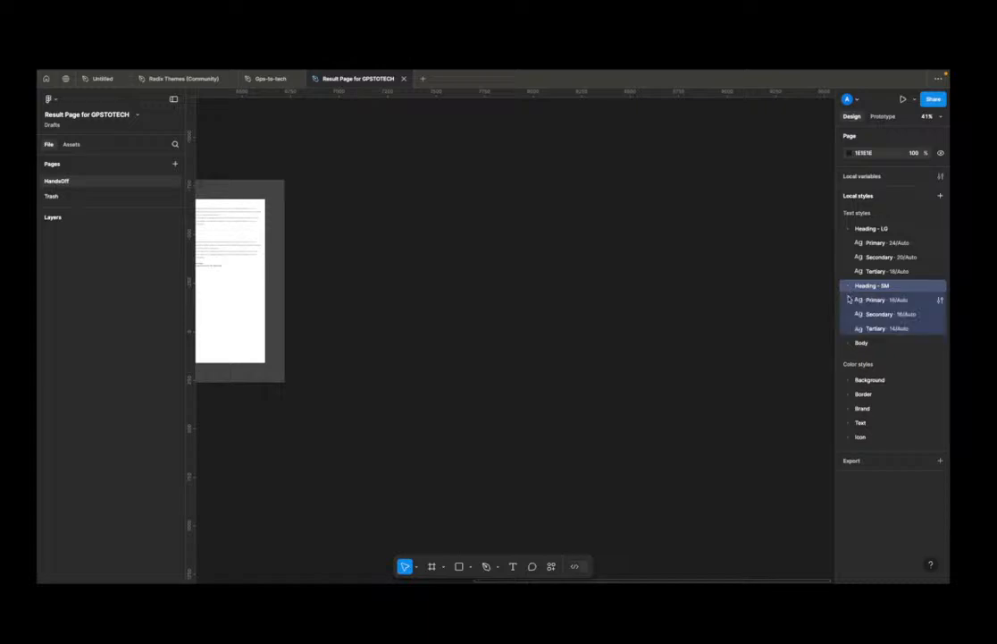
{"action": "left_click", "coordinate": [848, 345]}
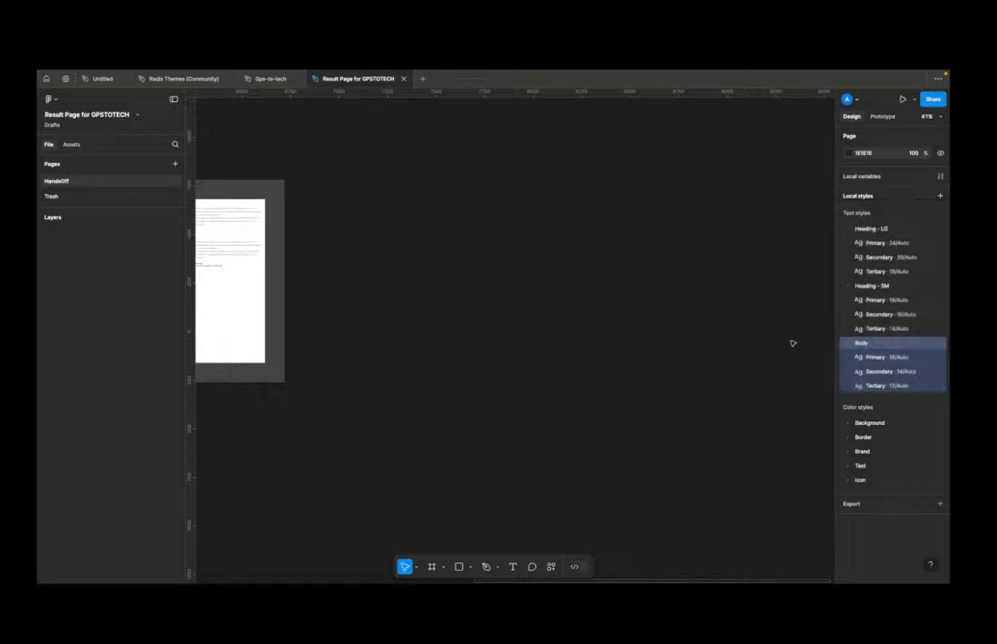
Step: Return to the Untitled wireframe file
{"action": "left_click", "coordinate": [261, 78]}
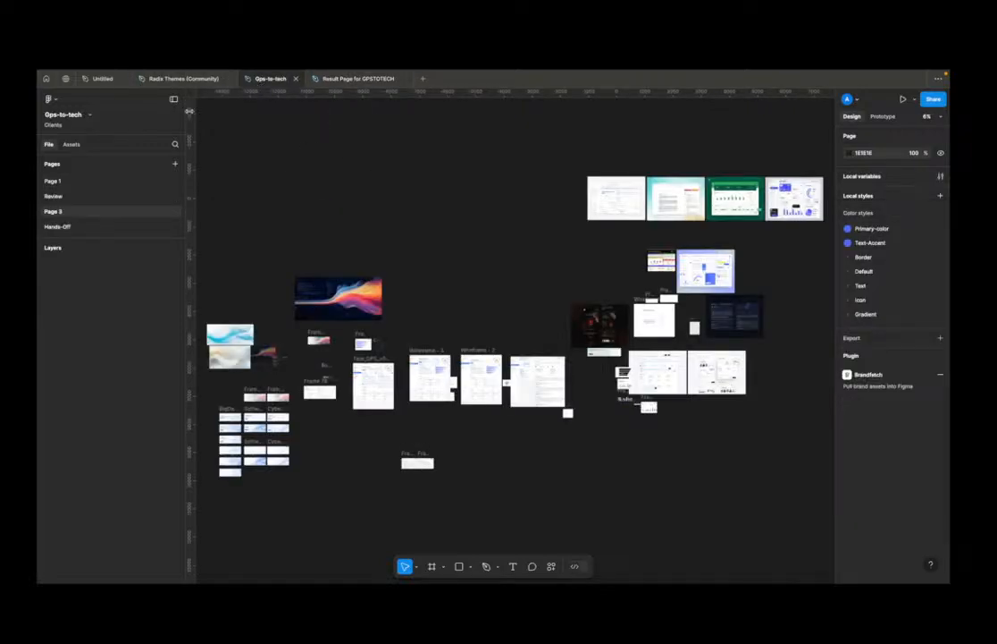
{"action": "left_click", "coordinate": [107, 79]}
{"action": "scroll", "coordinate": [521, 268], "scroll_direction": "down", "scroll_amount": 3}
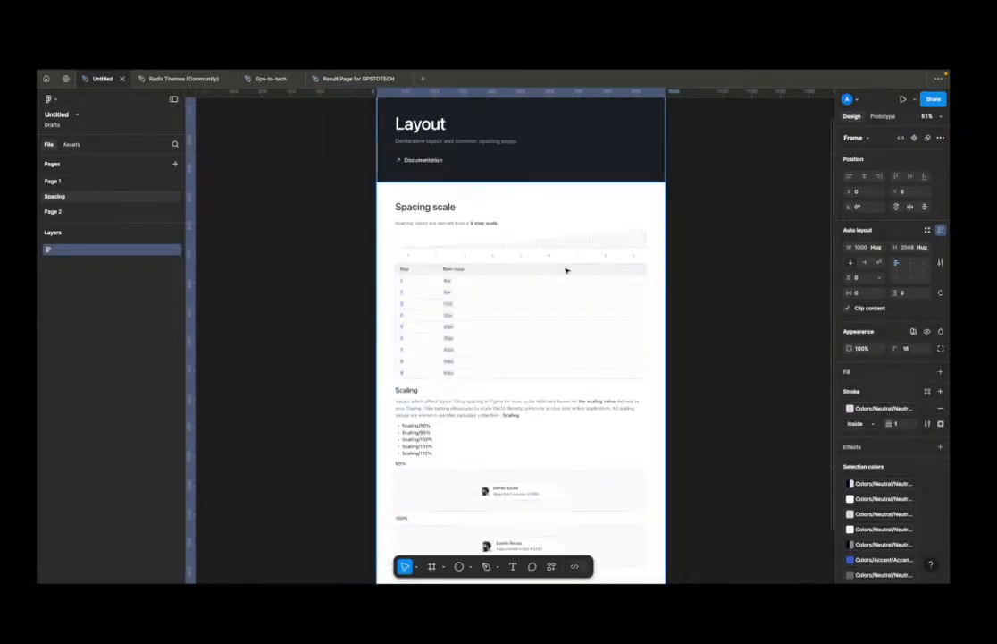
{"action": "scroll", "coordinate": [536, 281], "scroll_direction": "right", "scroll_amount": 3}
{"action": "left_click", "coordinate": [543, 290]}
{"action": "key", "text": "ctrl+v"}
{"action": "left_click_drag", "start_coordinate": [523, 297], "coordinate": [572, 224]}
{"action": "scroll", "coordinate": [633, 286], "scroll_direction": "up", "scroll_amount": 5}
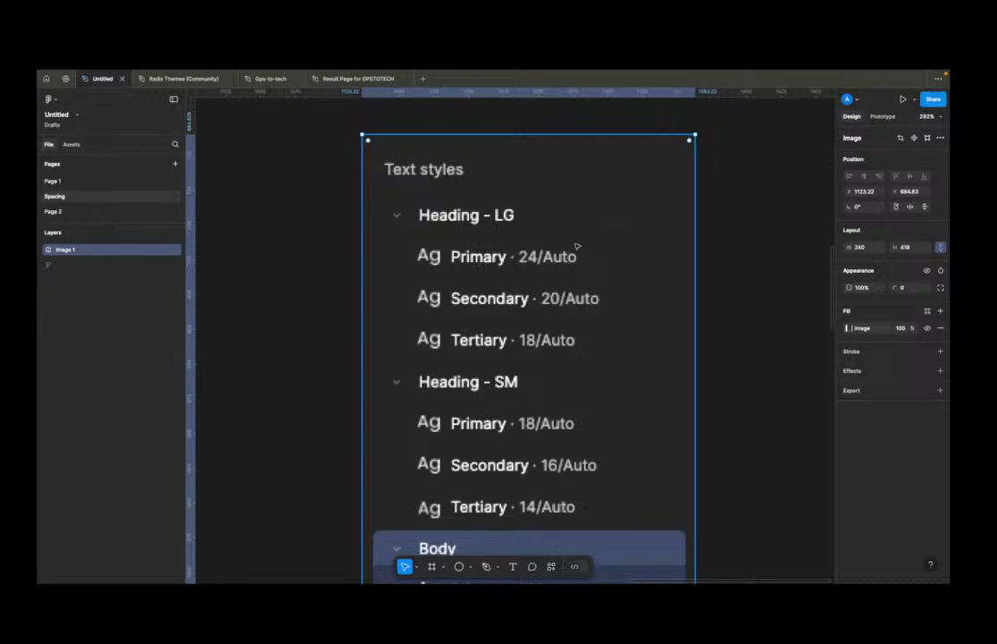
{"action": "key", "text": "Delete"}
Step: Paste the copied text styles image onto "Page 1" and place it beside the Sizes and Colors lists
{"action": "left_click", "coordinate": [89, 212]}
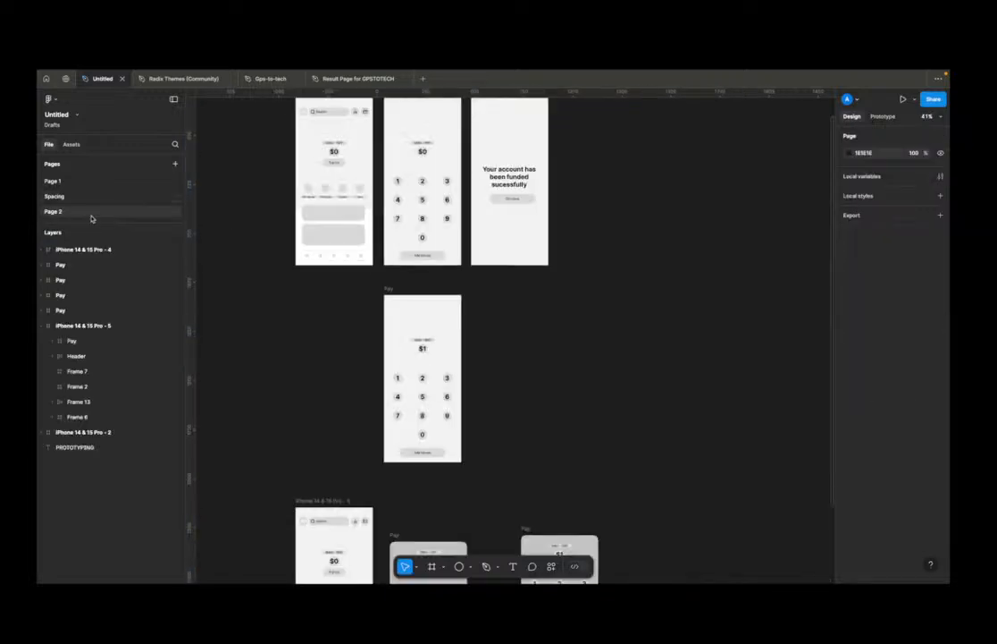
{"action": "left_click", "coordinate": [107, 181]}
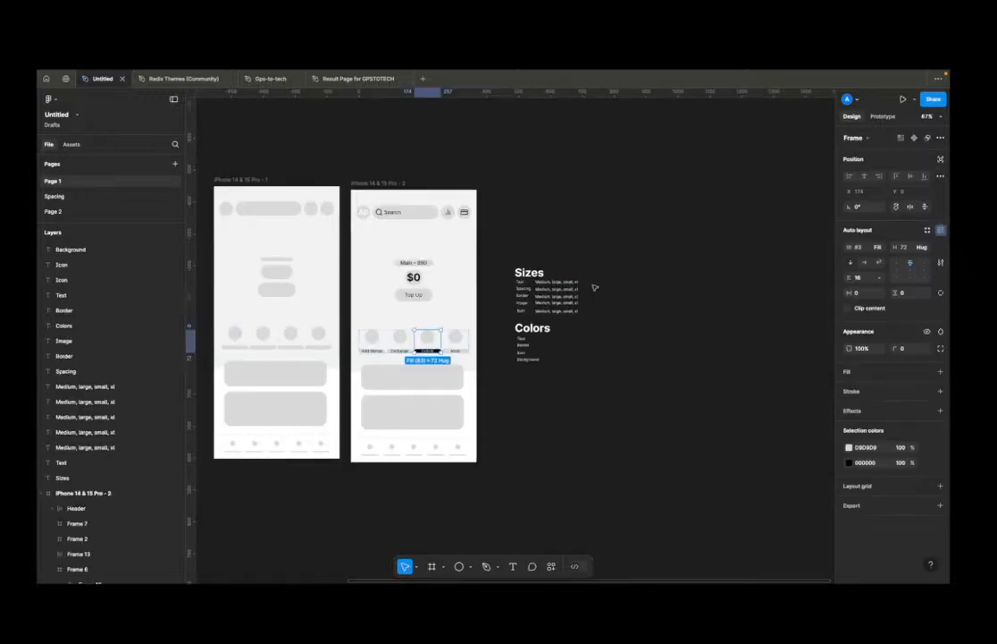
{"action": "left_click", "coordinate": [626, 298]}
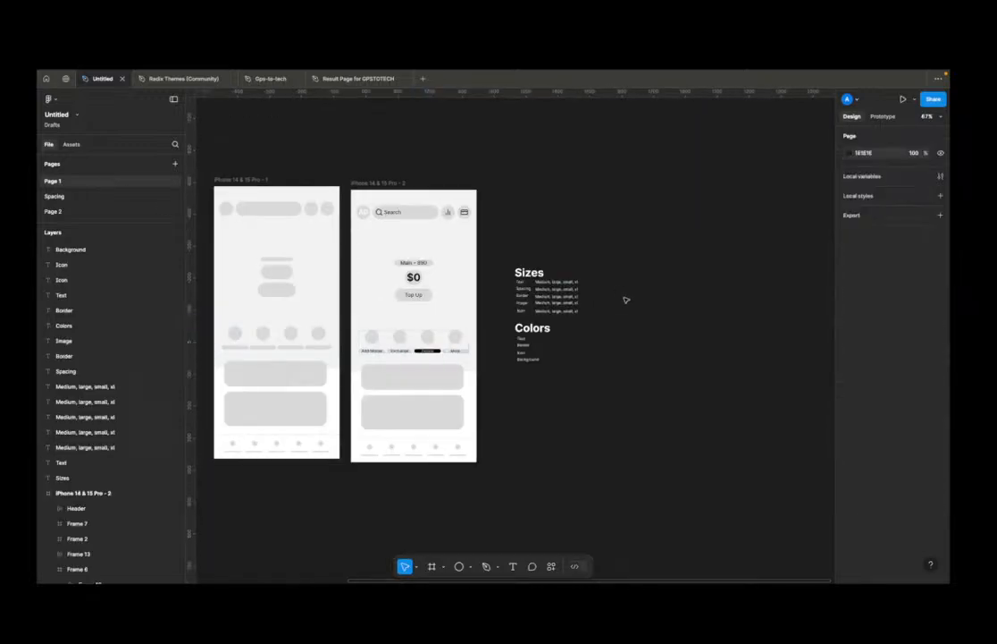
{"action": "key", "text": "ctrl+v"}
{"action": "left_click_drag", "start_coordinate": [486, 316], "coordinate": [656, 296]}
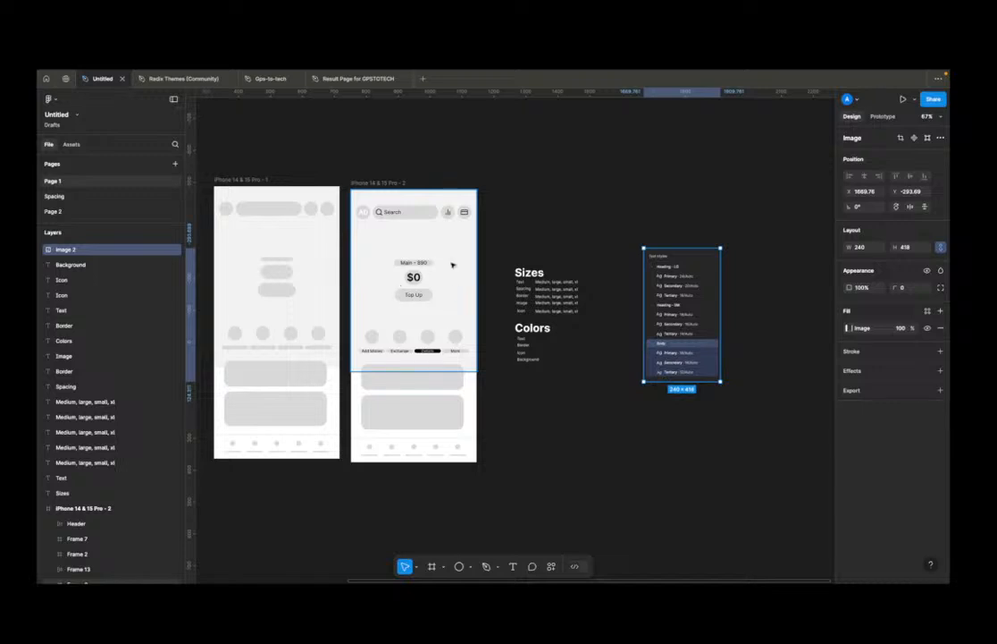
Step: Inspect the typography of the "$0" balance, the "Add Money", "Exchange" and "More" labels, and the "Text" entry under Sizes
{"action": "double_click", "coordinate": [413, 277]}
{"action": "scroll", "coordinate": [373, 352], "scroll_direction": "up", "scroll_amount": 5}
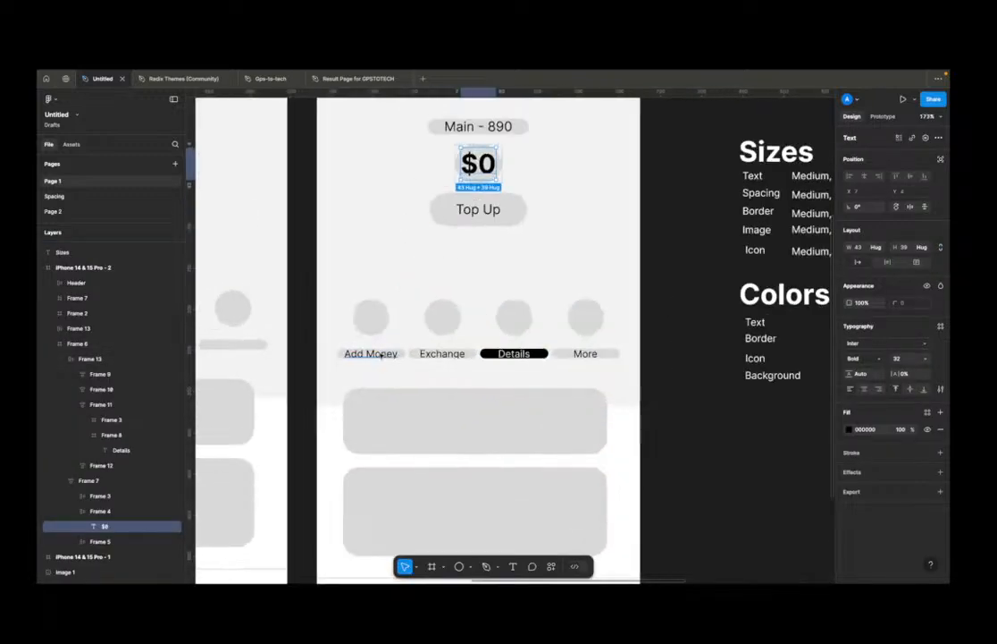
{"action": "left_click", "coordinate": [372, 353]}
{"action": "left_click", "coordinate": [405, 354]}
{"action": "left_click", "coordinate": [433, 353]}
{"action": "left_click", "coordinate": [577, 354]}
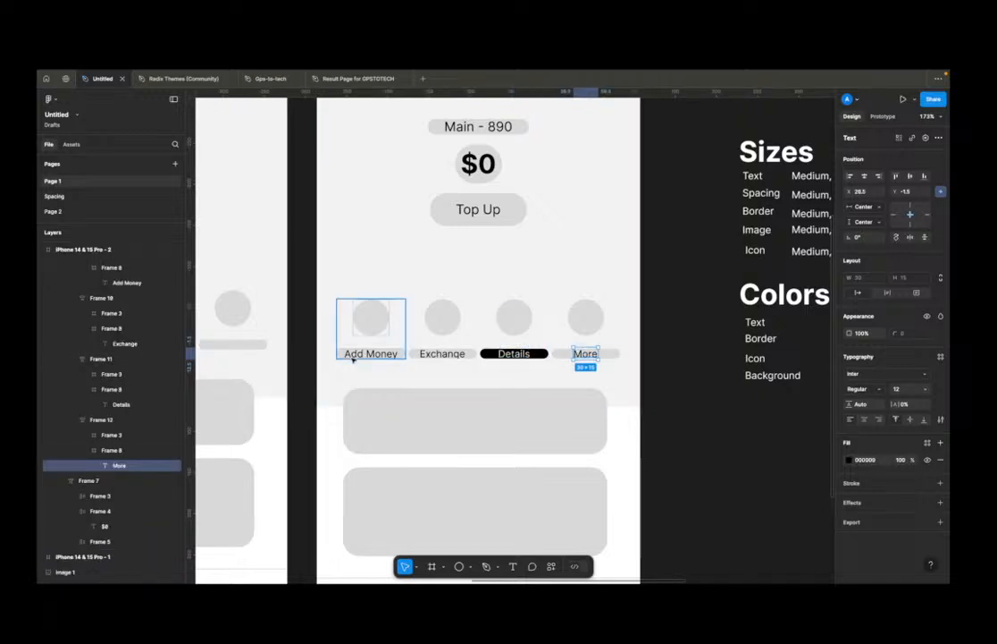
{"action": "left_click", "coordinate": [739, 421]}
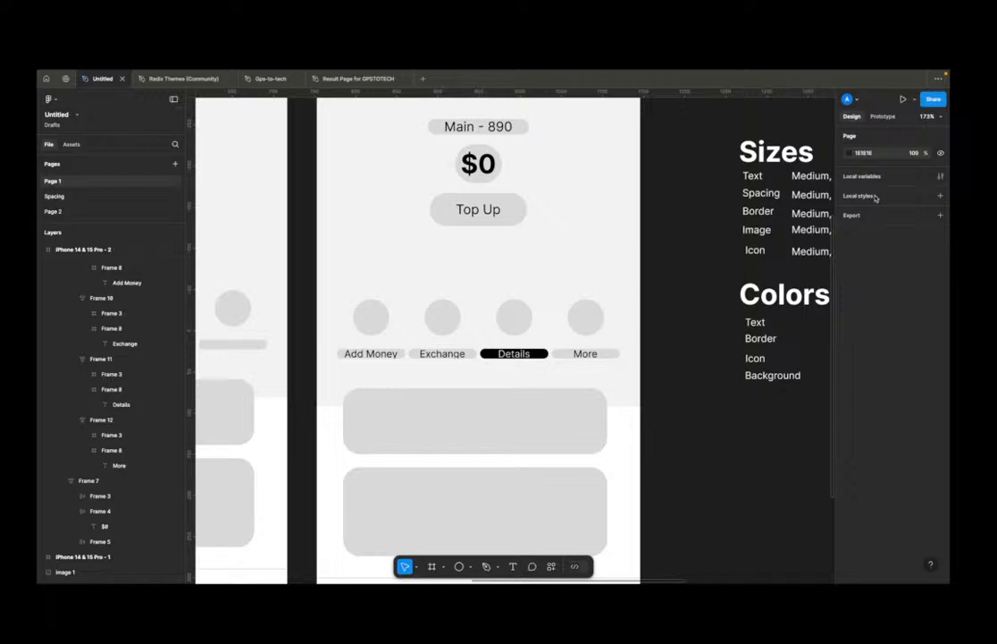
{"action": "scroll", "coordinate": [691, 339], "scroll_direction": "right", "scroll_amount": 1}
{"action": "scroll", "coordinate": [692, 339], "scroll_direction": "right", "scroll_amount": 3}
{"action": "scroll", "coordinate": [692, 338], "scroll_direction": "up", "scroll_amount": 1}
{"action": "left_click", "coordinate": [603, 220]}
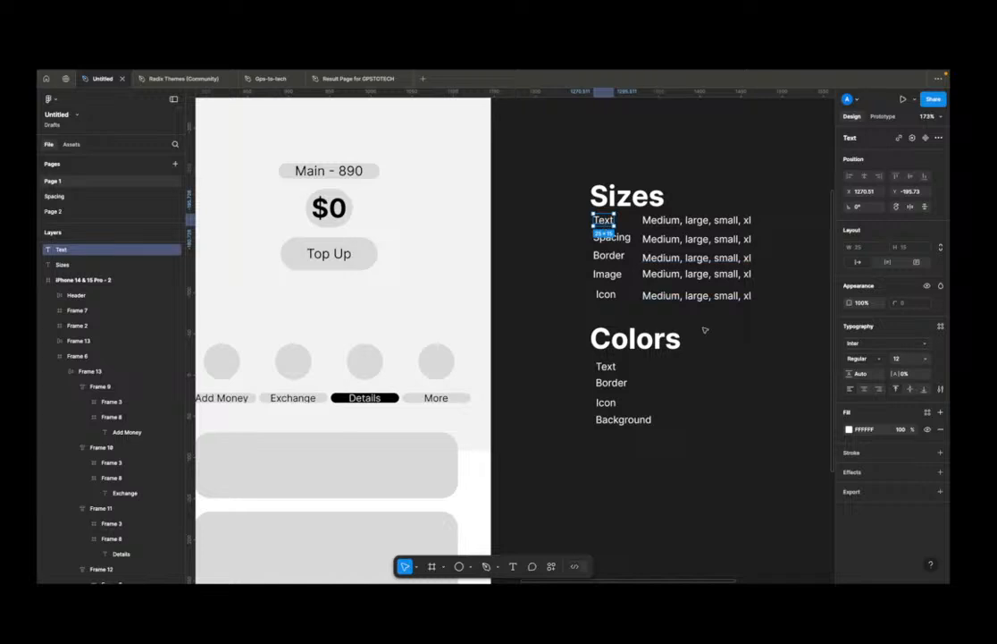
{"action": "left_click", "coordinate": [679, 363]}
{"action": "scroll", "coordinate": [679, 363], "scroll_direction": "down", "scroll_amount": 2, "text": "ctrl"}
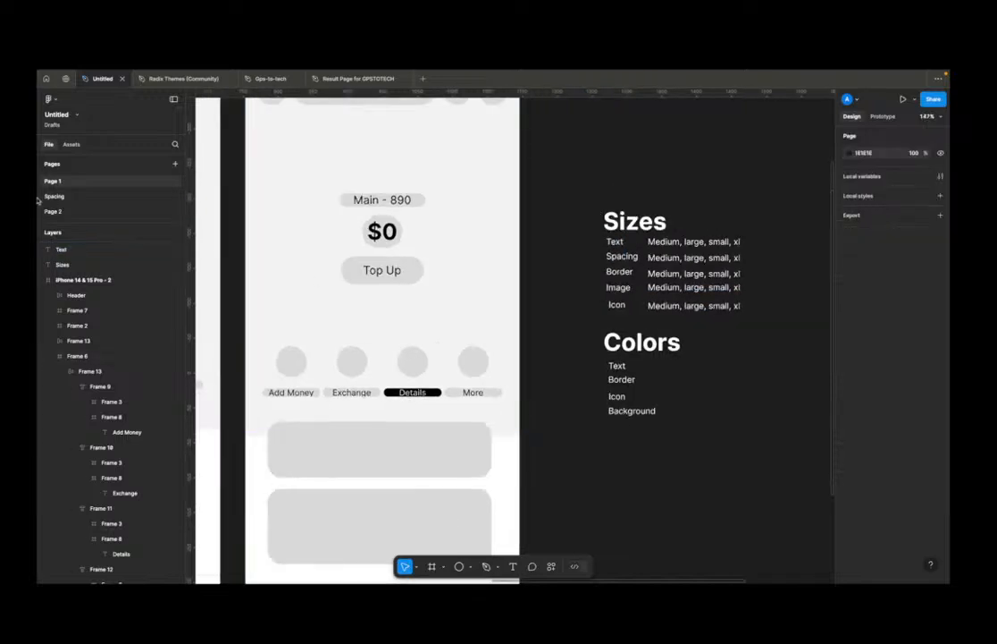
Step: Examine the step and base value rows of the spacing scale table on the "Spacing" page
{"action": "left_click", "coordinate": [121, 199]}
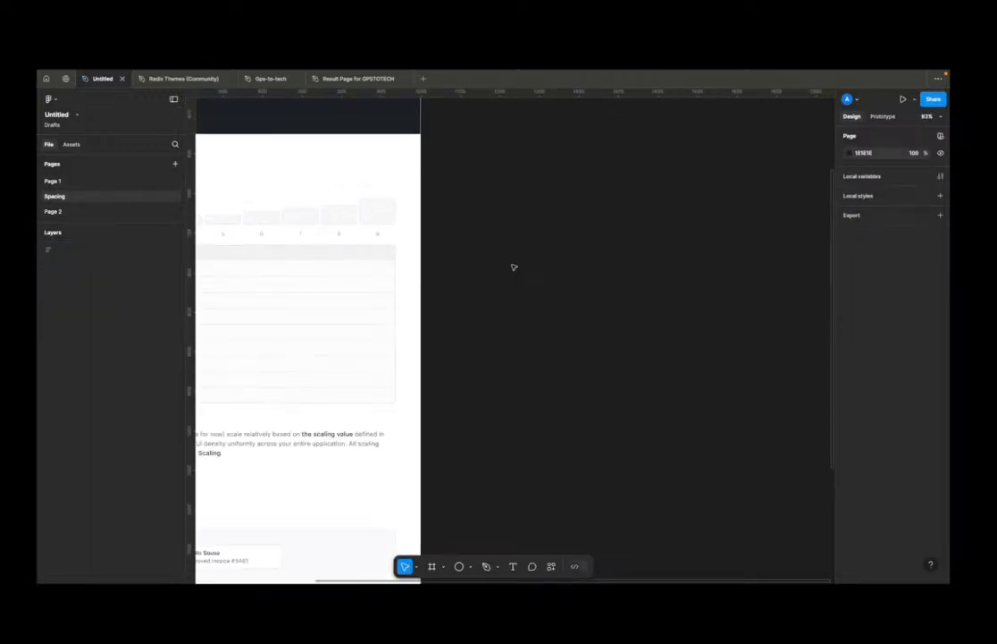
{"action": "scroll", "coordinate": [514, 267], "scroll_direction": "down", "scroll_amount": 5}
{"action": "scroll", "coordinate": [446, 269], "scroll_direction": "left", "scroll_amount": 2}
{"action": "scroll", "coordinate": [433, 281], "scroll_direction": "up", "scroll_amount": 10}
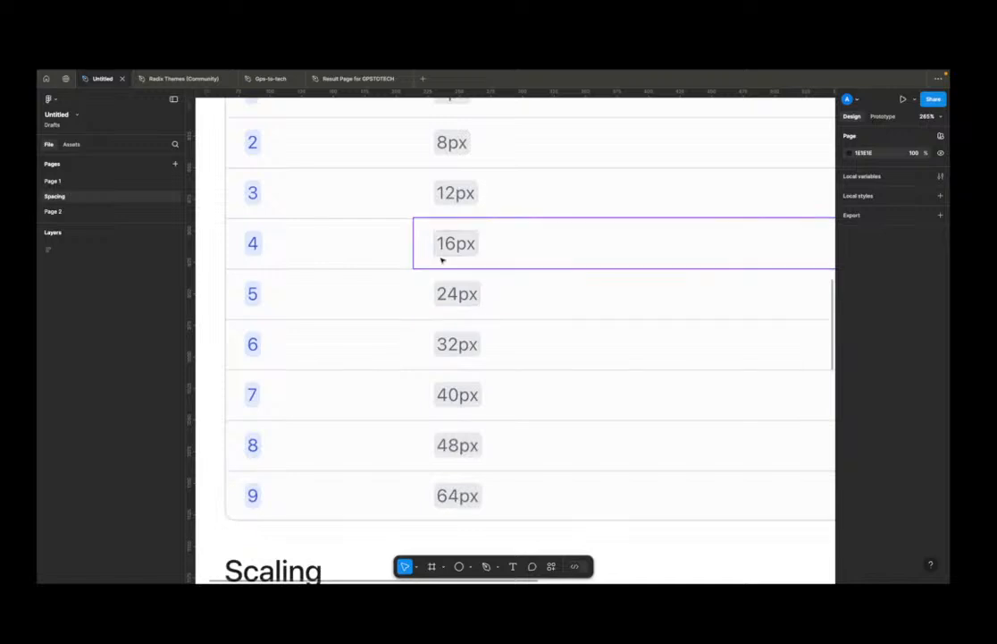
{"action": "scroll", "coordinate": [442, 260], "scroll_direction": "down", "scroll_amount": 5}
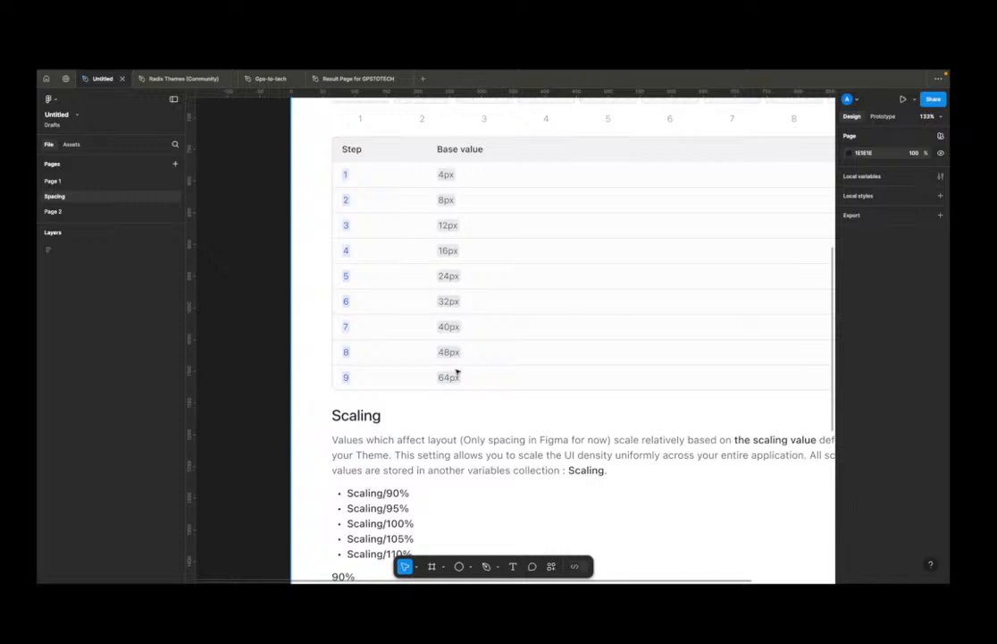
{"action": "left_click", "coordinate": [474, 265]}
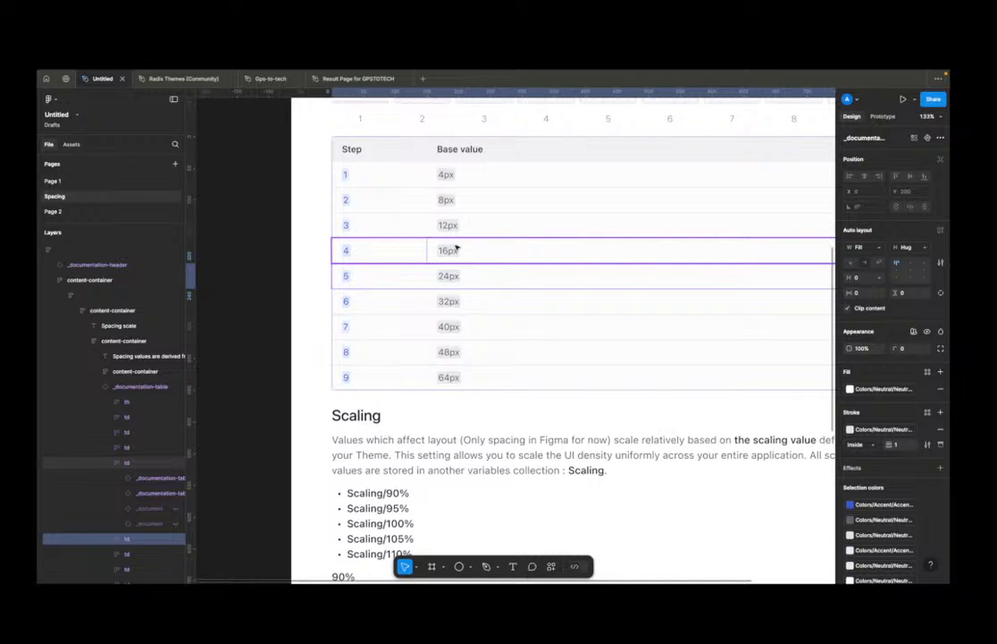
Step: Return to "Page 1" and select the "$0" balance text in the wireframe
{"action": "left_click", "coordinate": [90, 180]}
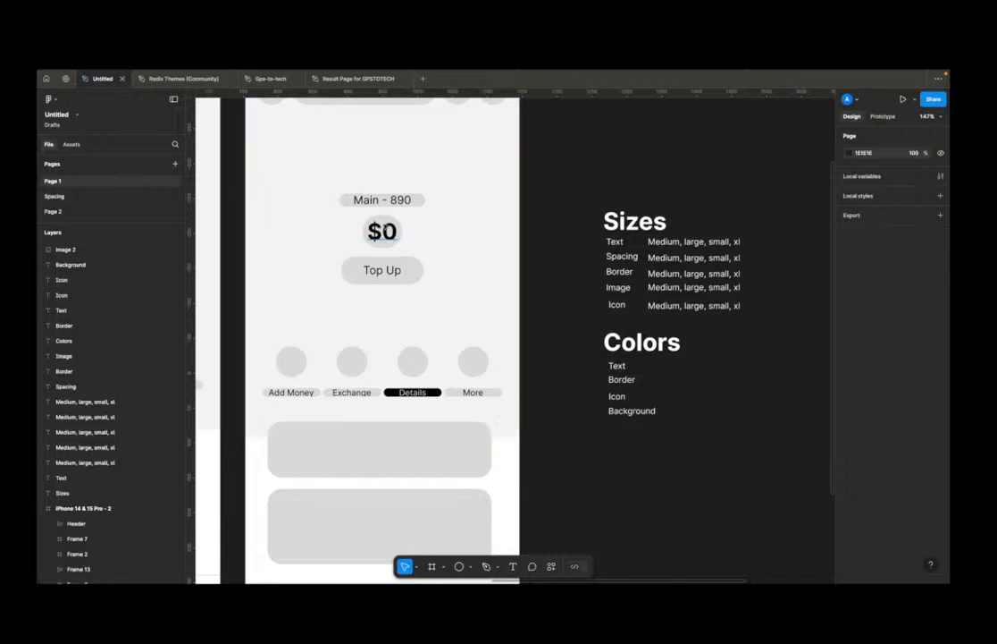
{"action": "left_click", "coordinate": [386, 233], "text": "super"}
{"action": "scroll", "coordinate": [499, 251], "scroll_direction": "down", "scroll_amount": 3}
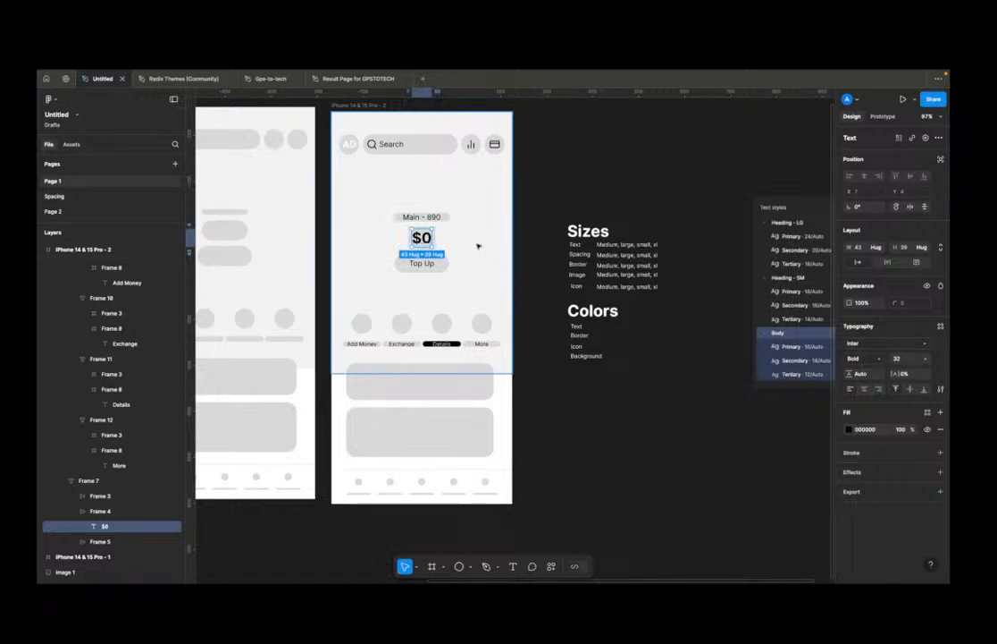
{"action": "scroll", "coordinate": [572, 245], "scroll_direction": "up", "scroll_amount": 2}
{"action": "scroll", "coordinate": [621, 280], "scroll_direction": "right", "scroll_amount": 3}
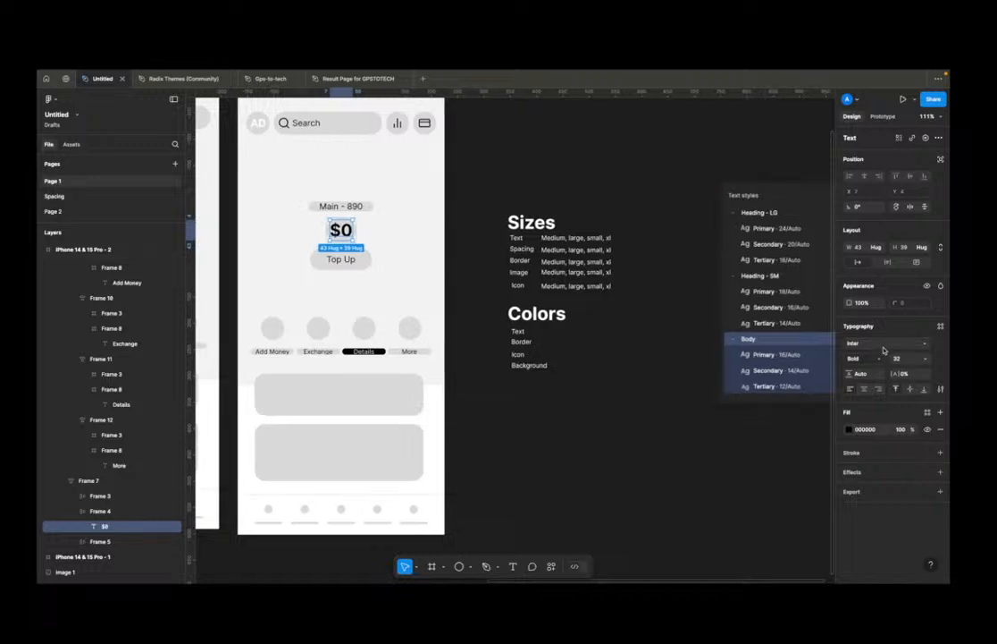
{"action": "left_click", "coordinate": [941, 326]}
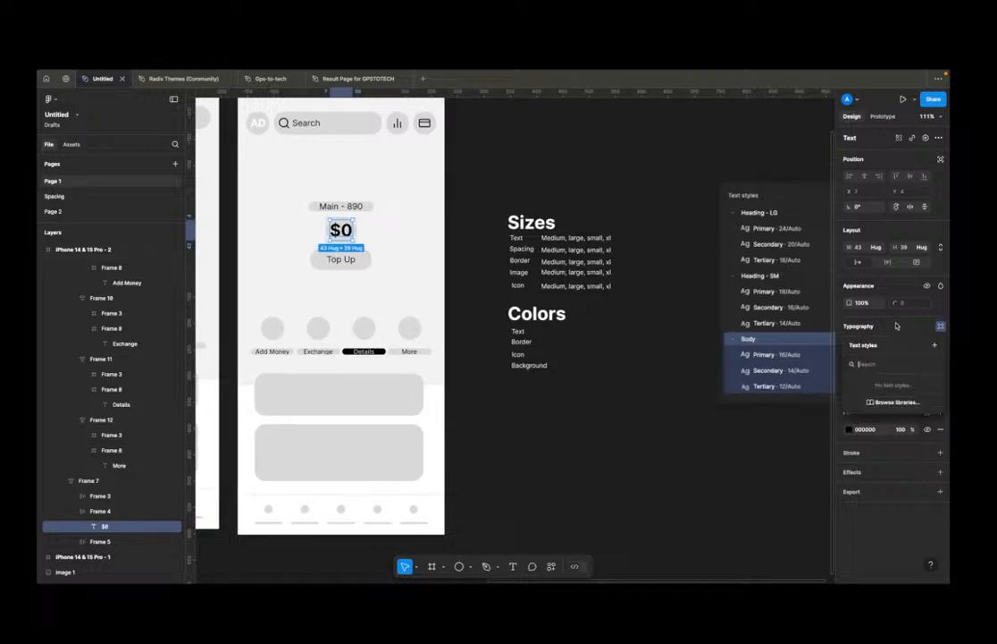
{"action": "left_click", "coordinate": [935, 347]}
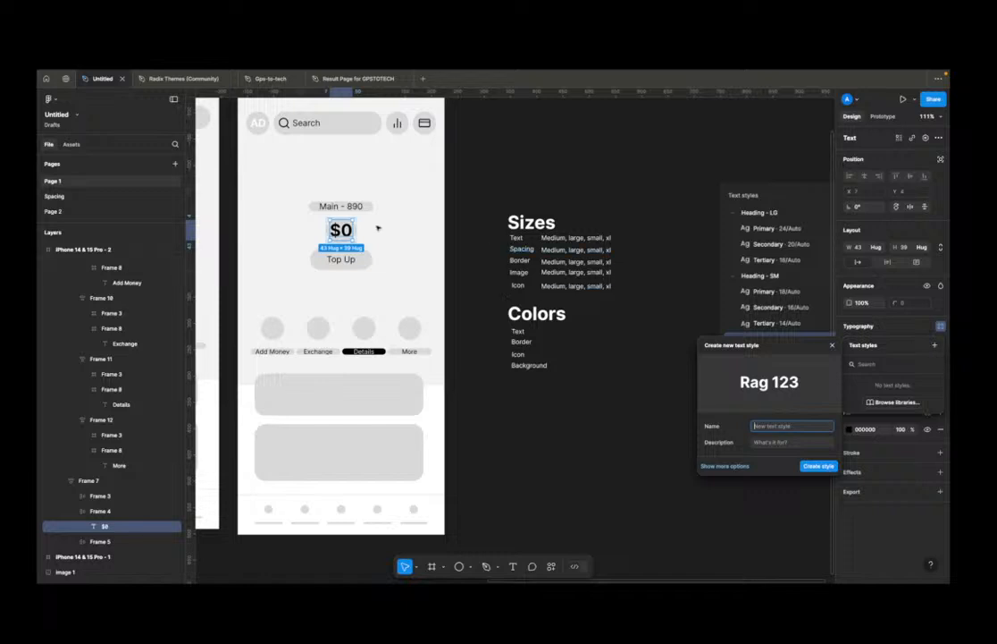
{"action": "left_click", "coordinate": [133, 196]}
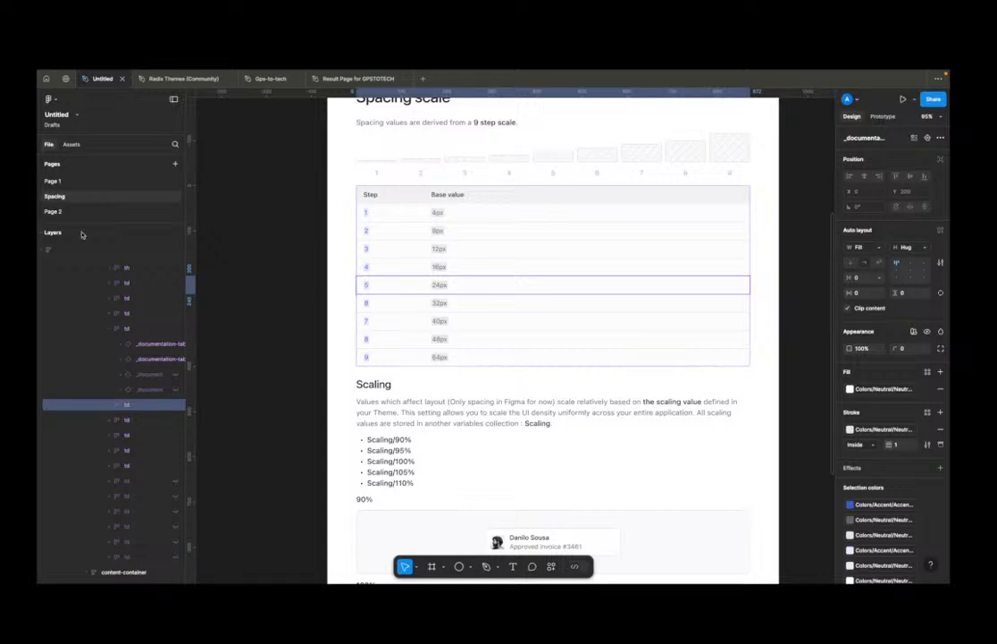
{"action": "left_click", "coordinate": [78, 181]}
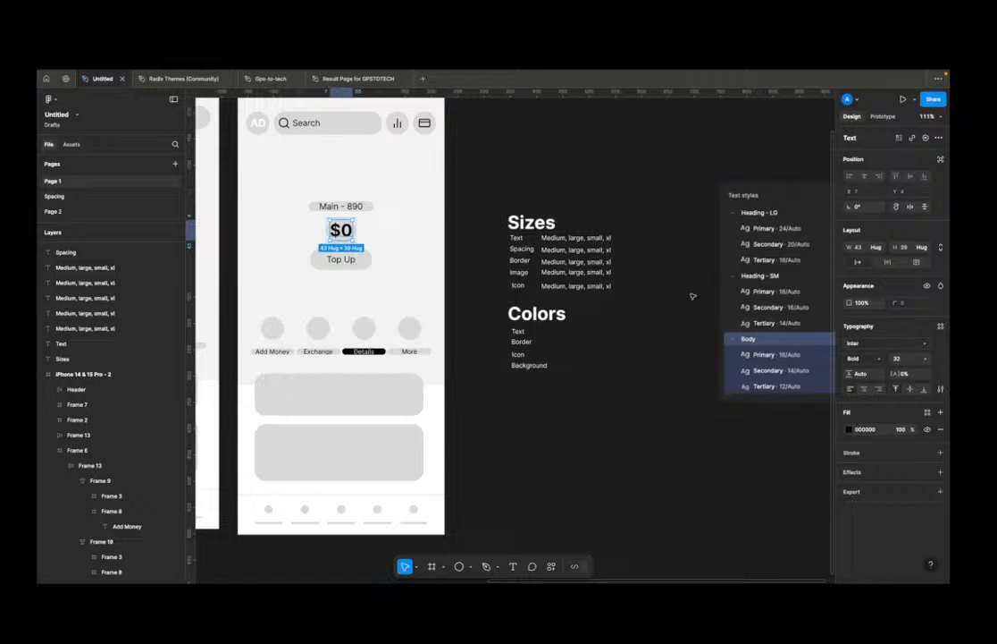
Step: Create a text style named "Heading" from the "$0" balance text and check that it is among the local styles
{"action": "left_click", "coordinate": [941, 328]}
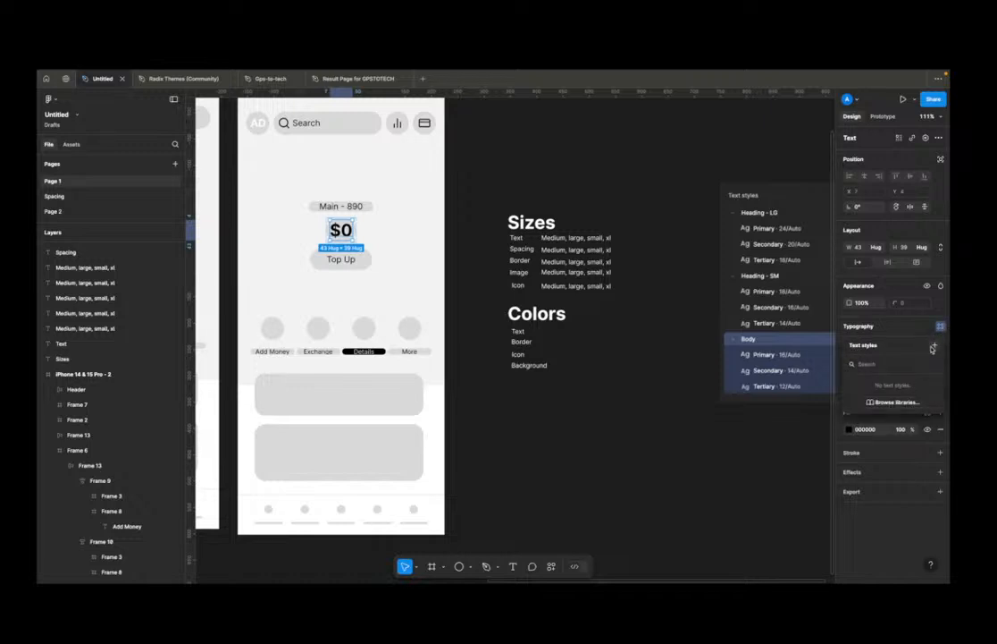
{"action": "left_click", "coordinate": [934, 347]}
{"action": "type", "text": "Heading"}
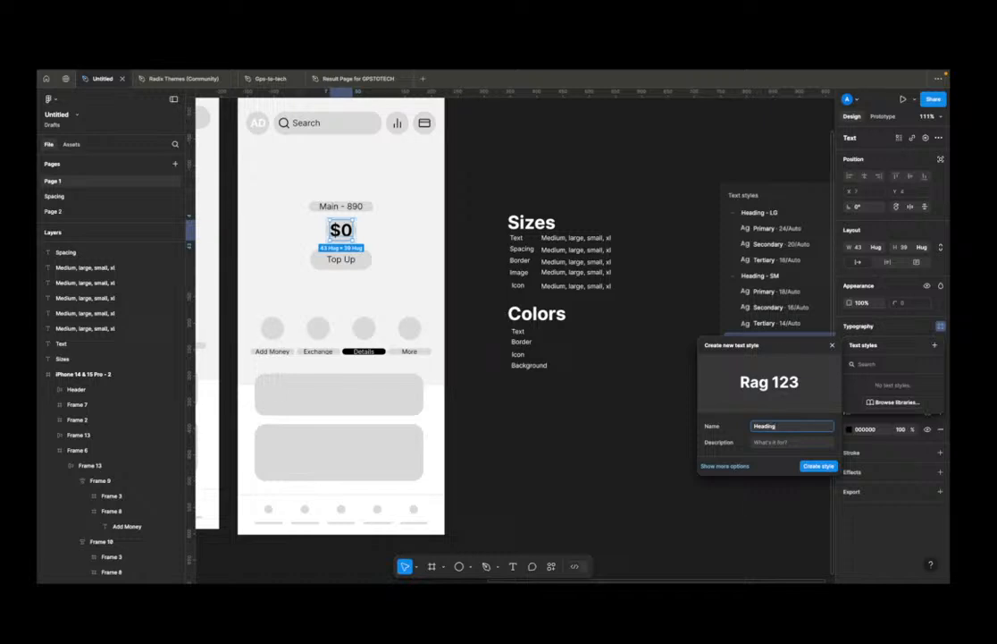
{"action": "left_click", "coordinate": [826, 467]}
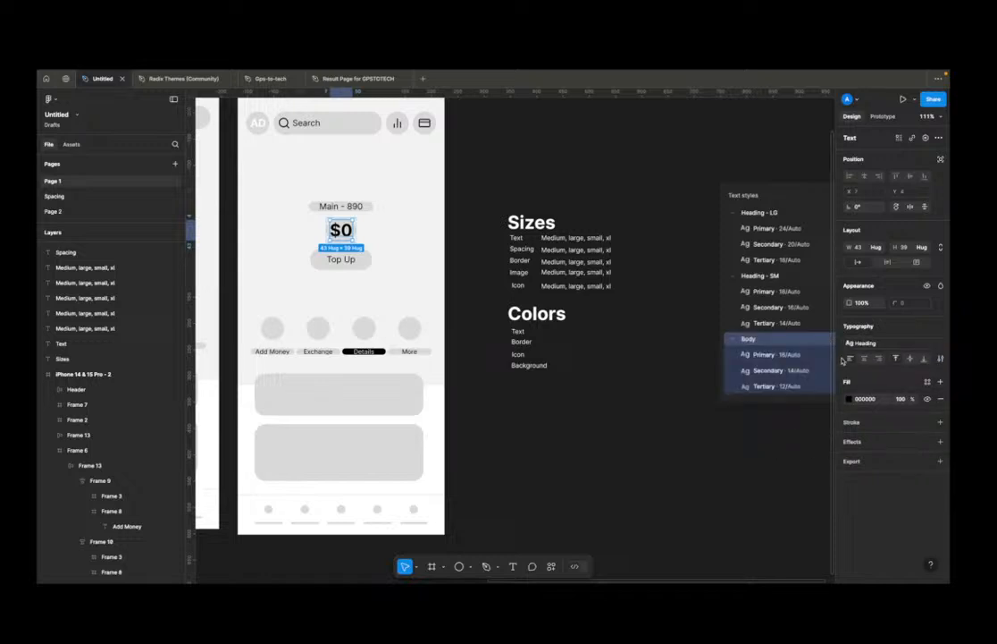
{"action": "left_click", "coordinate": [650, 405]}
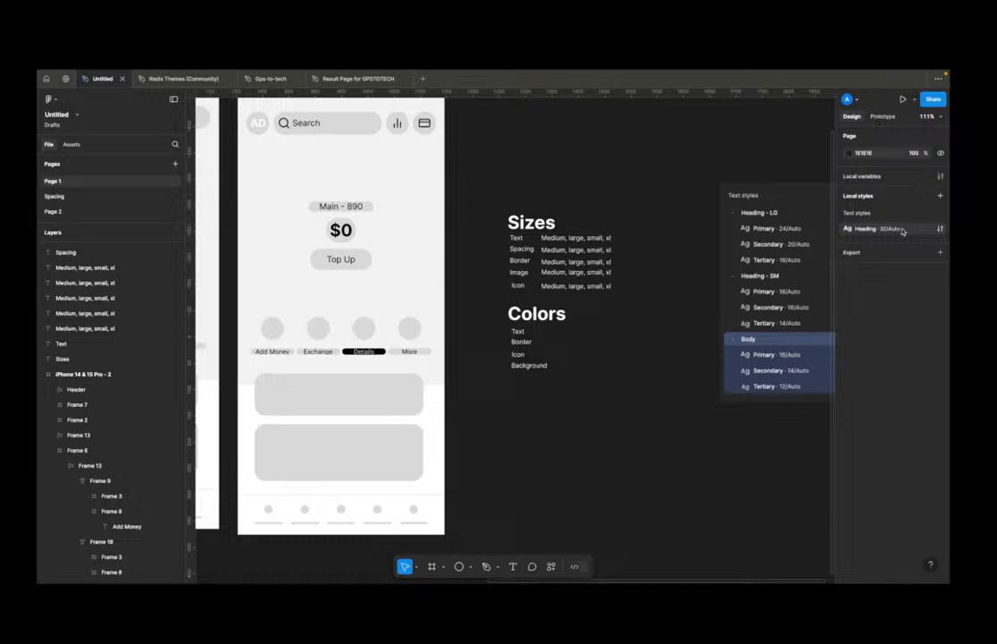
{"action": "left_click", "coordinate": [340, 231]}
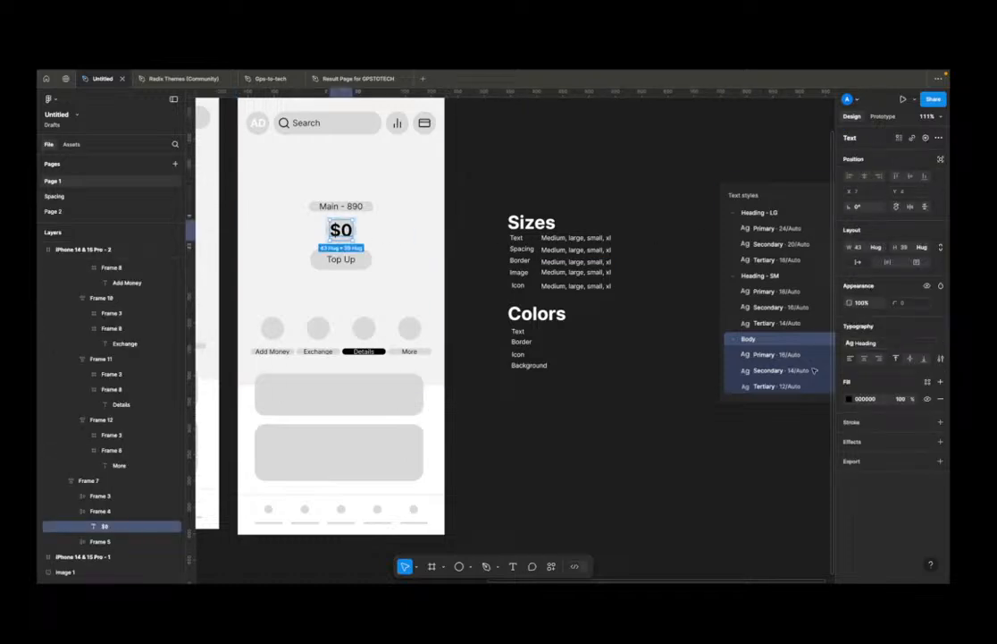
Step: Apply the "Heading" text style to the "Details" label
{"action": "left_click", "coordinate": [364, 351]}
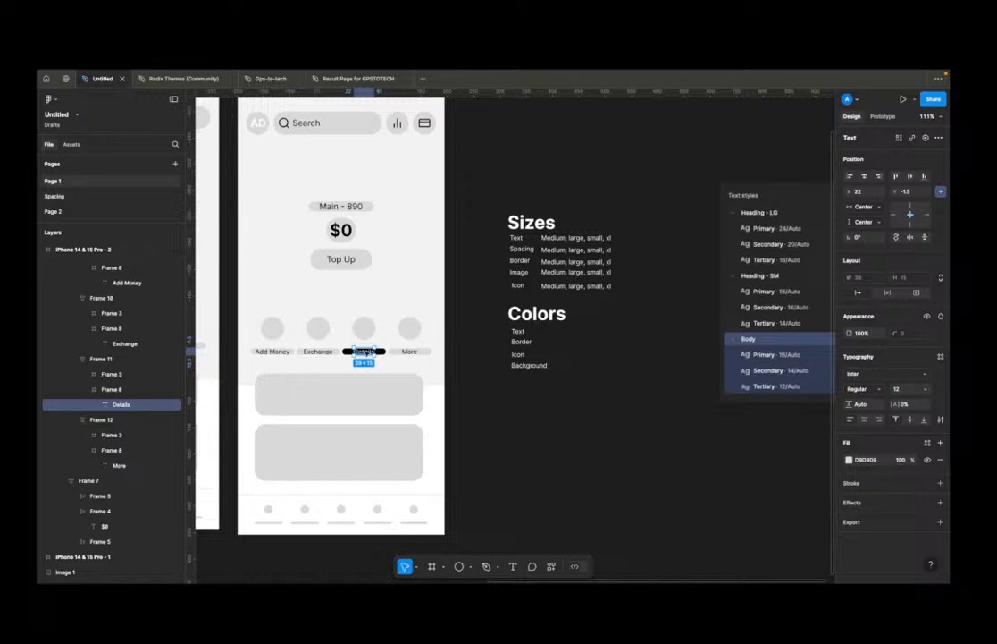
{"action": "left_click", "coordinate": [916, 388]}
{"action": "type", "text": "3"}
{"action": "left_click", "coordinate": [923, 389]}
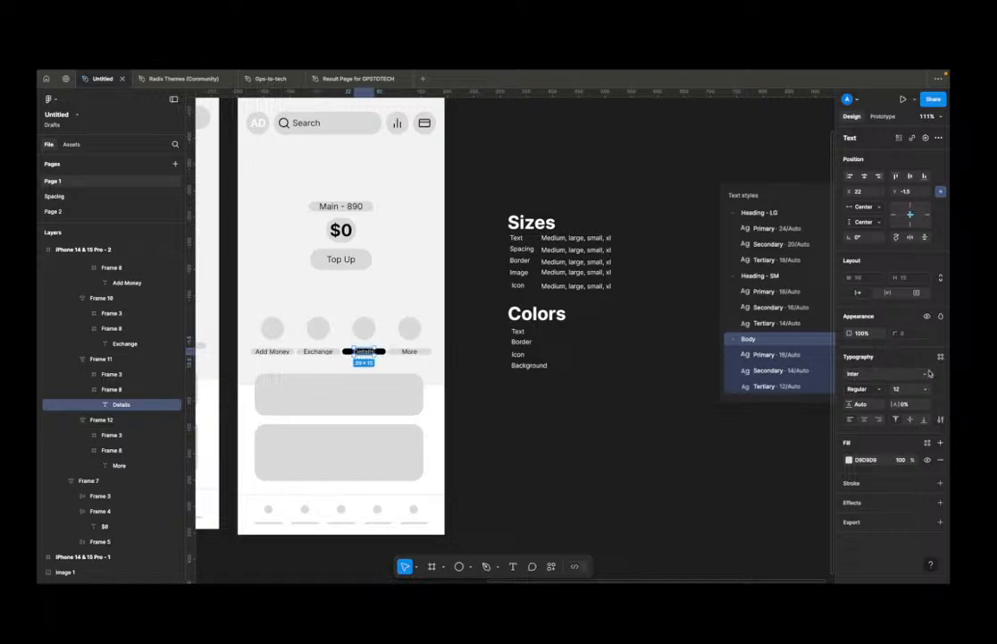
{"action": "left_click", "coordinate": [940, 357]}
{"action": "left_click", "coordinate": [880, 414]}
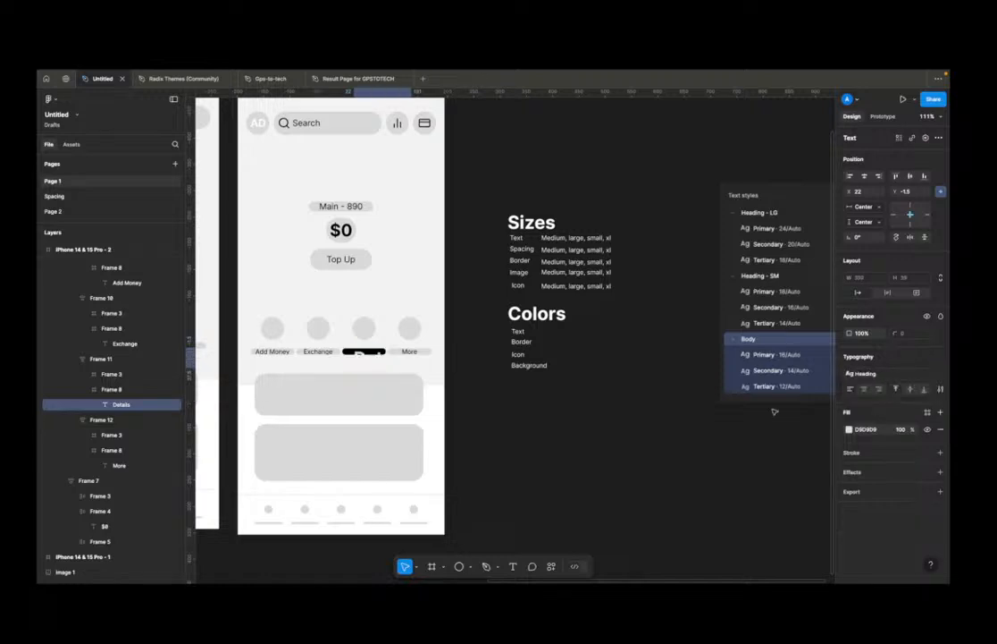
Step: Try to fit the black frame around the "Details" label to its text by adding auto layout
{"action": "scroll", "coordinate": [377, 375], "scroll_direction": "up", "scroll_amount": 5}
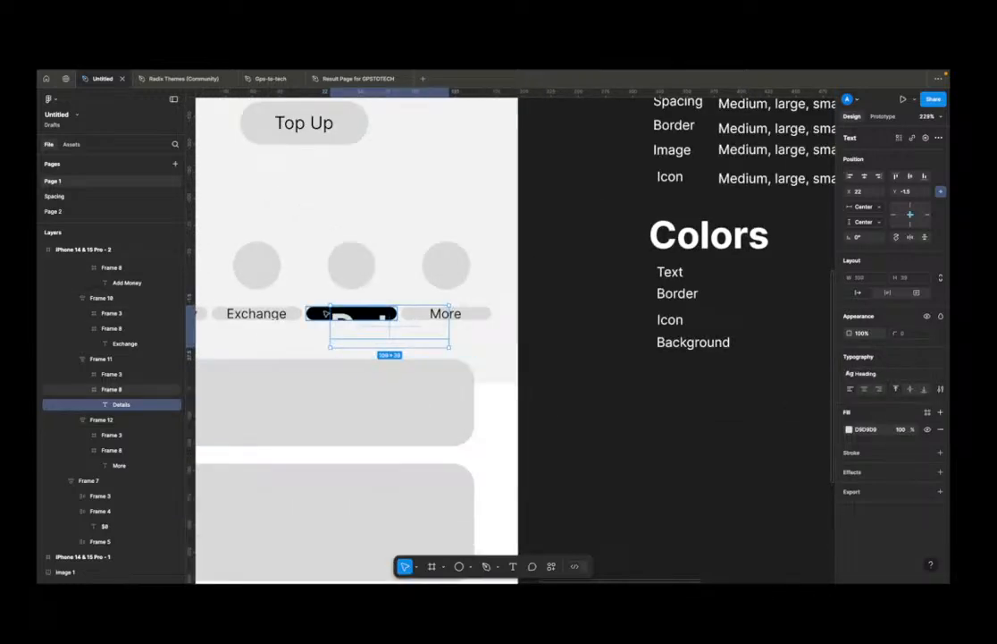
{"action": "left_click", "coordinate": [341, 320]}
{"action": "left_click", "coordinate": [926, 248]}
{"action": "left_click", "coordinate": [905, 258]}
{"action": "key", "text": "super+z"}
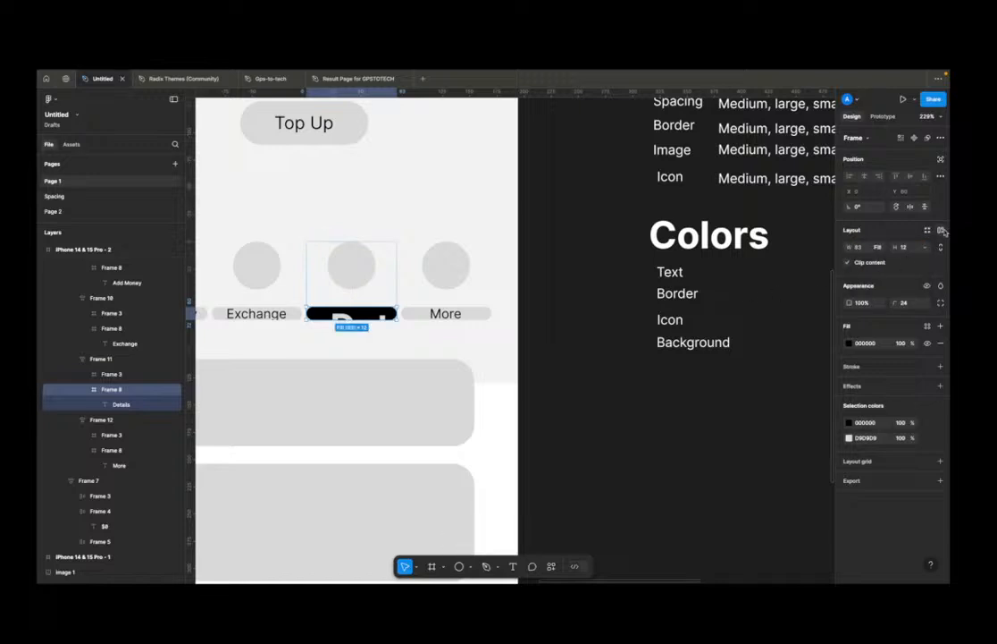
{"action": "left_click", "coordinate": [941, 231]}
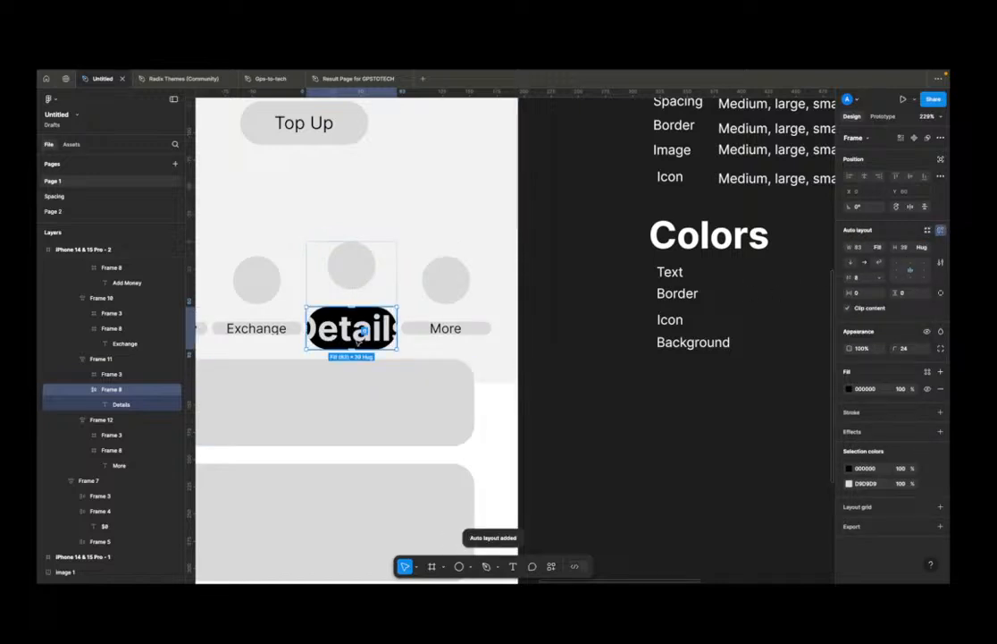
{"action": "left_click", "coordinate": [583, 367]}
{"action": "scroll", "coordinate": [558, 364], "scroll_direction": "down", "scroll_amount": 2}
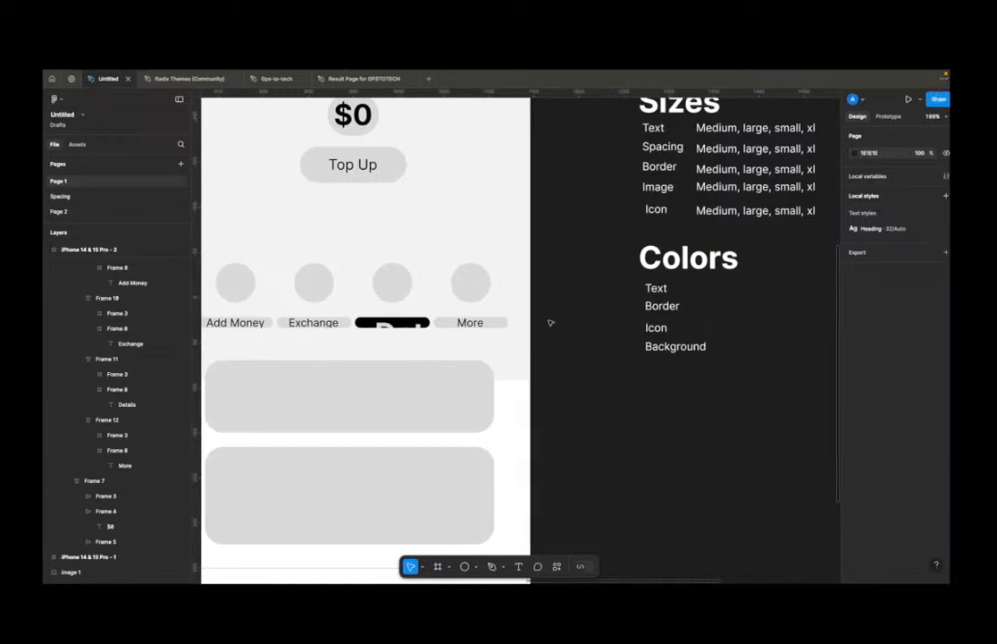
Step: Switch to the web browser and open a new tab
{"action": "key", "text": "ctrl+Right"}
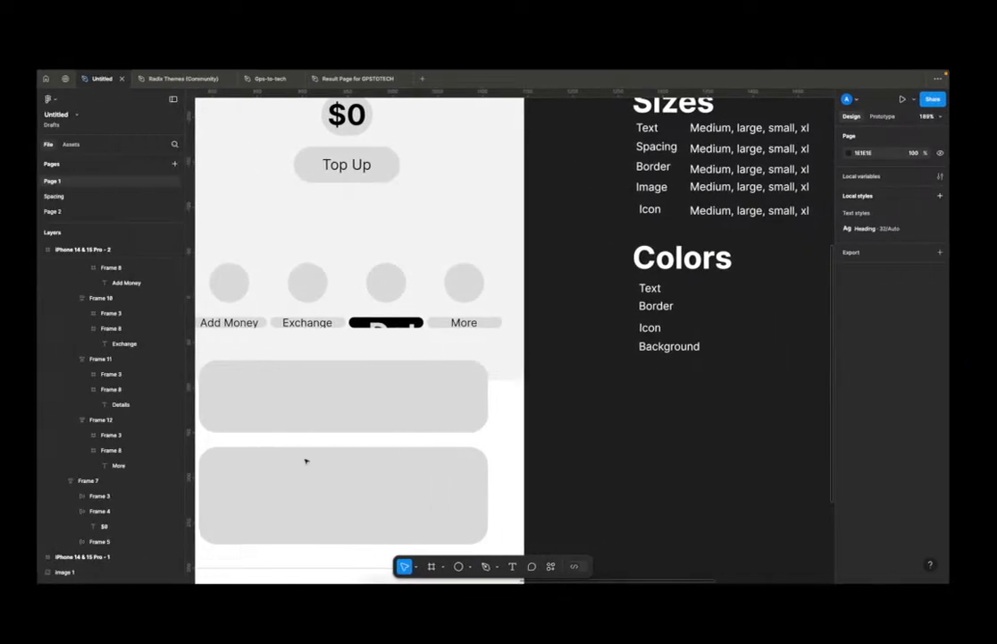
{"action": "key", "text": "ctrl+Right"}
{"action": "key", "text": "ctrl+Right"}
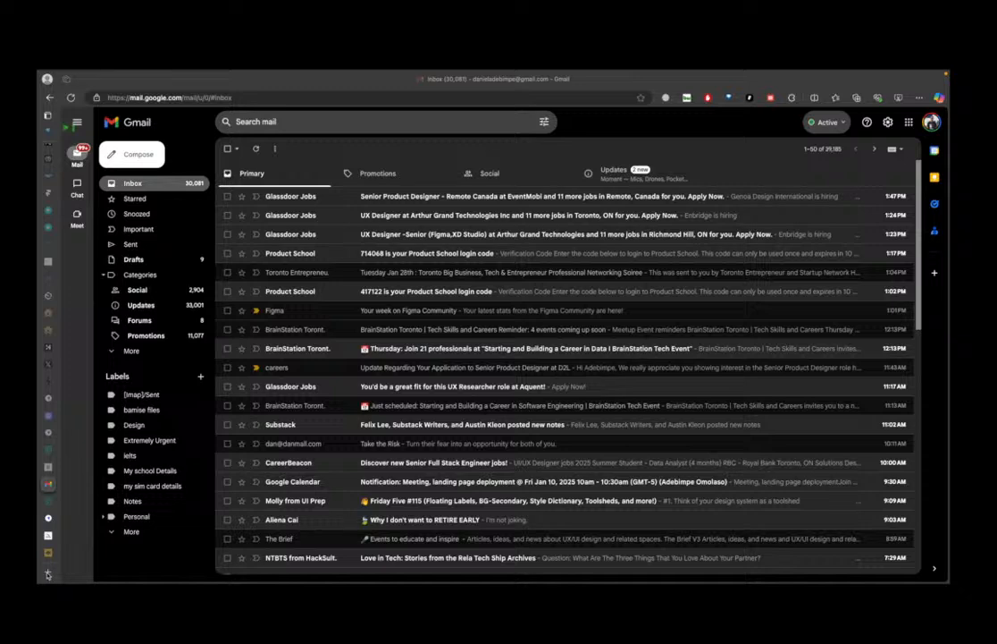
{"action": "left_click", "coordinate": [47, 575]}
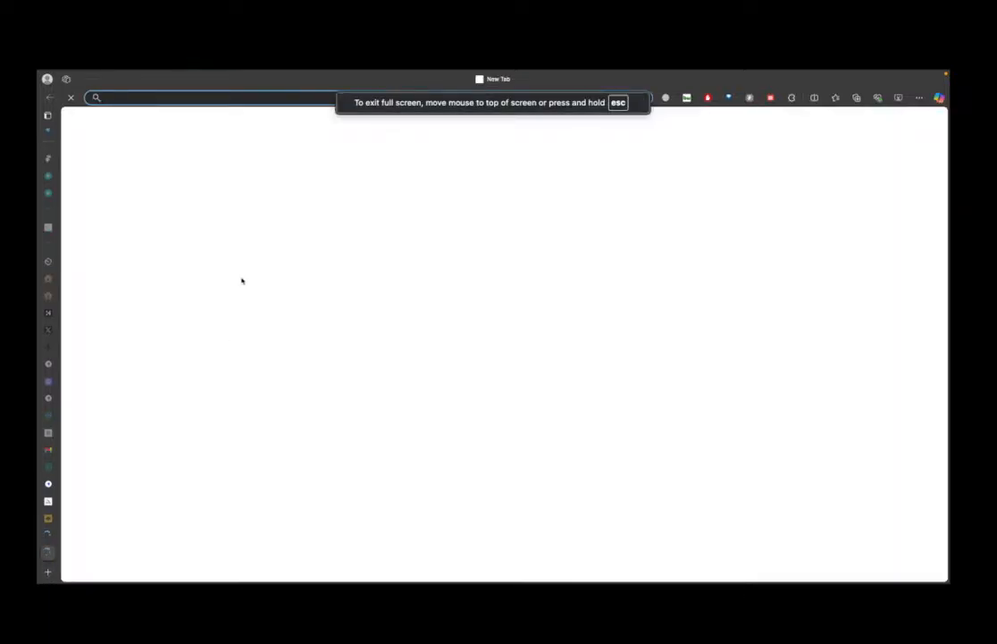
{"action": "type", "text": "goo"}
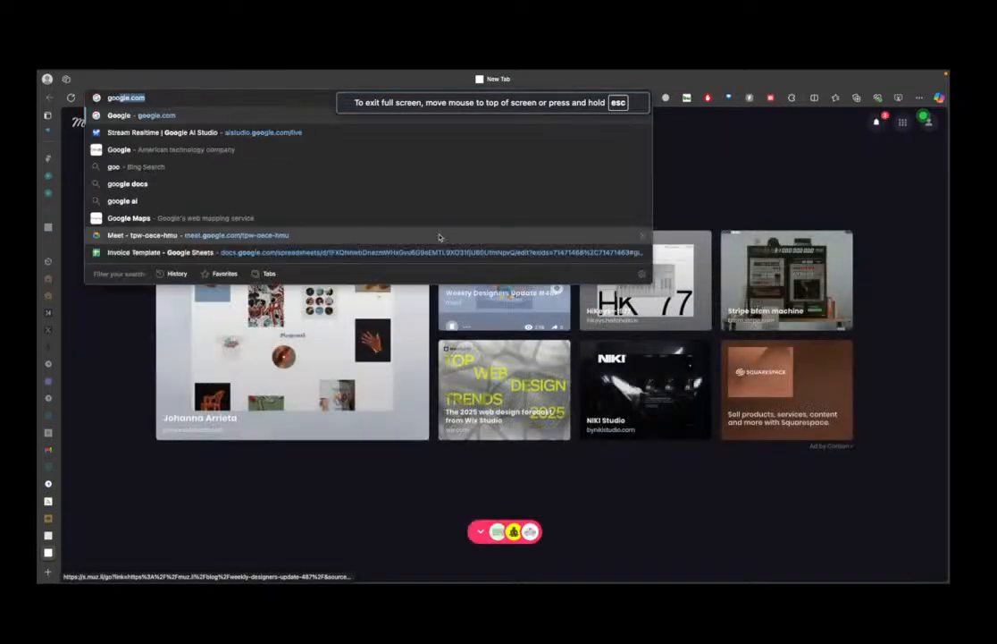
{"action": "type", "text": "gle"}
{"action": "key", "text": "BackSpace"}
{"action": "key", "text": "BackSpace"}
{"action": "key", "text": "BackSpace"}
{"action": "key", "text": "BackSpace"}
{"action": "key", "text": "BackSpace"}
{"action": "key", "text": "BackSpace"}
{"action": "key", "text": "BackSpace"}
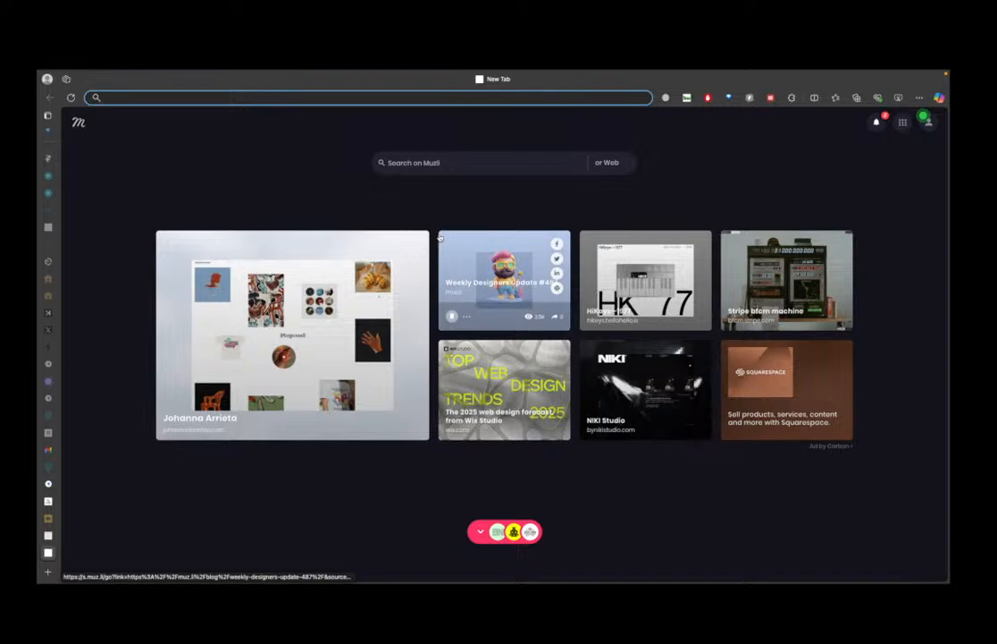
Step: Go to google.com and search for "human interface design"
{"action": "type", "text": "google.com"}
{"action": "key", "text": "Return"}
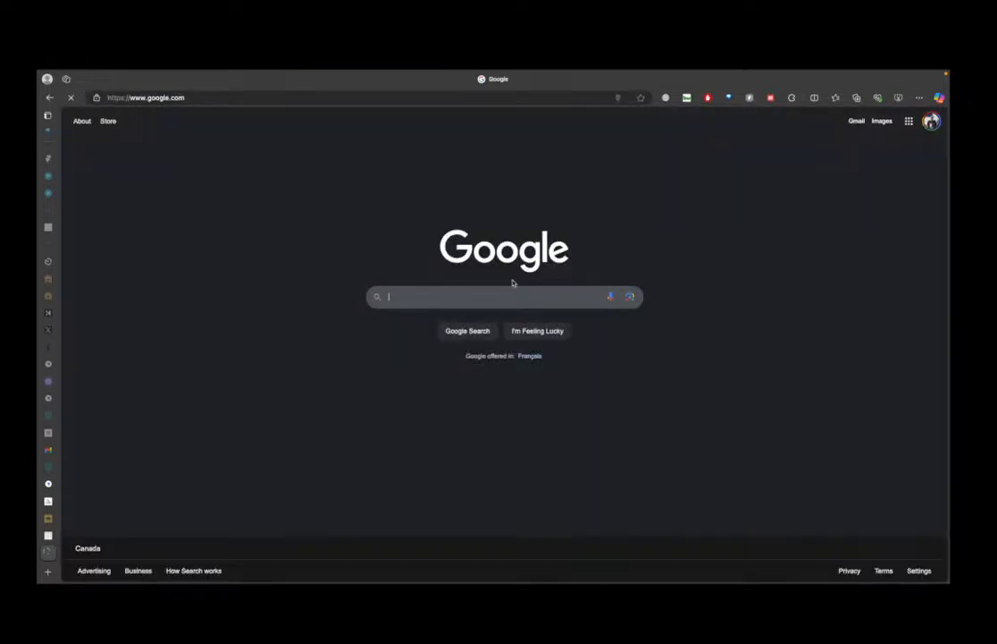
{"action": "type", "text": "human in"}
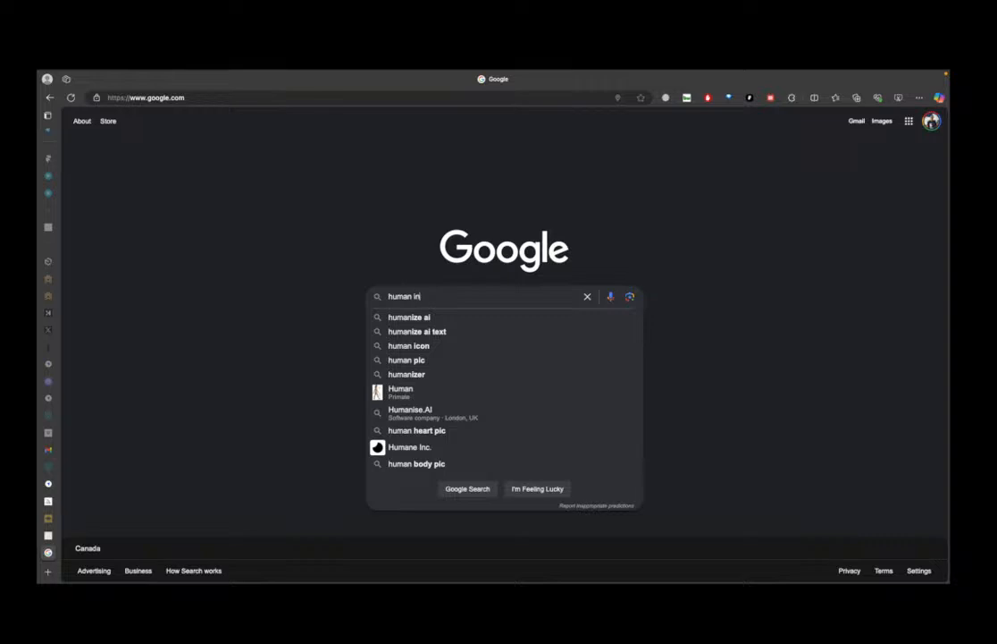
{"action": "type", "text": "terface design"}
{"action": "key", "text": "Return"}
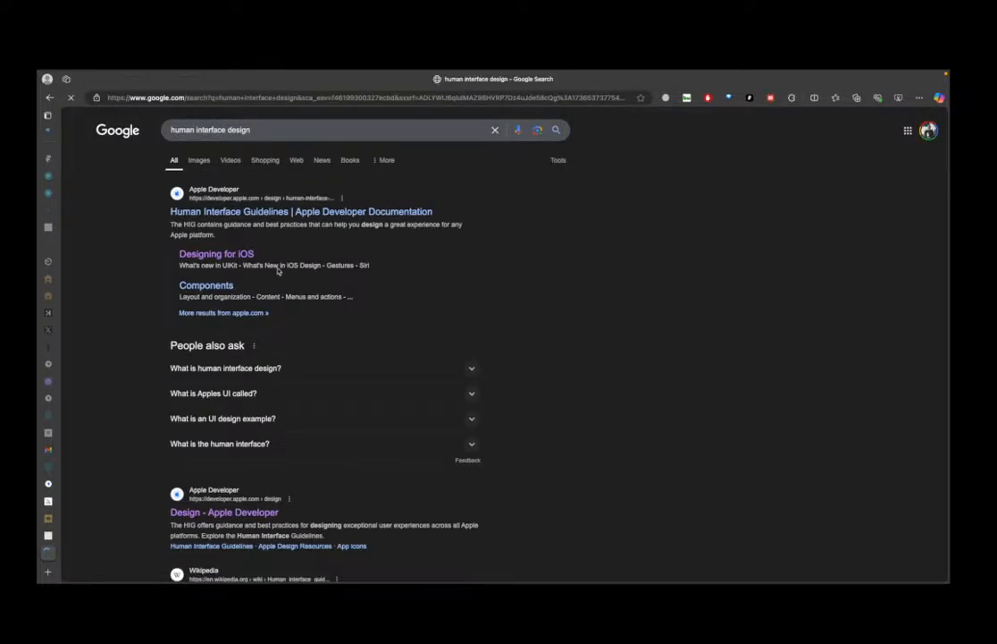
Step: Open Apple's Human Interface Guidelines from the results and go to the Typography page under Foundations
{"action": "left_click", "coordinate": [221, 212]}
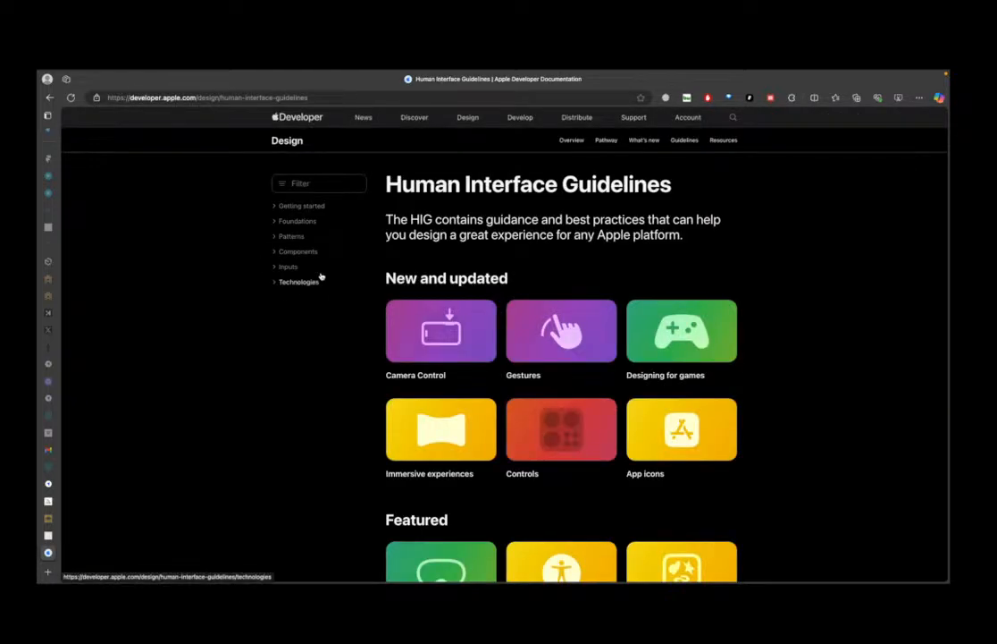
{"action": "left_click", "coordinate": [309, 222]}
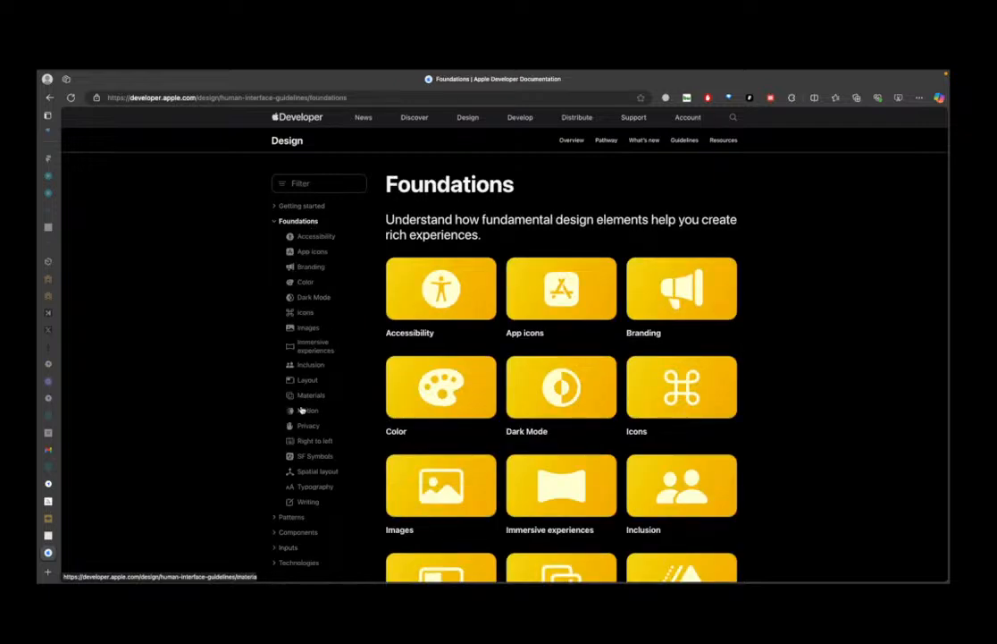
{"action": "left_click", "coordinate": [327, 487]}
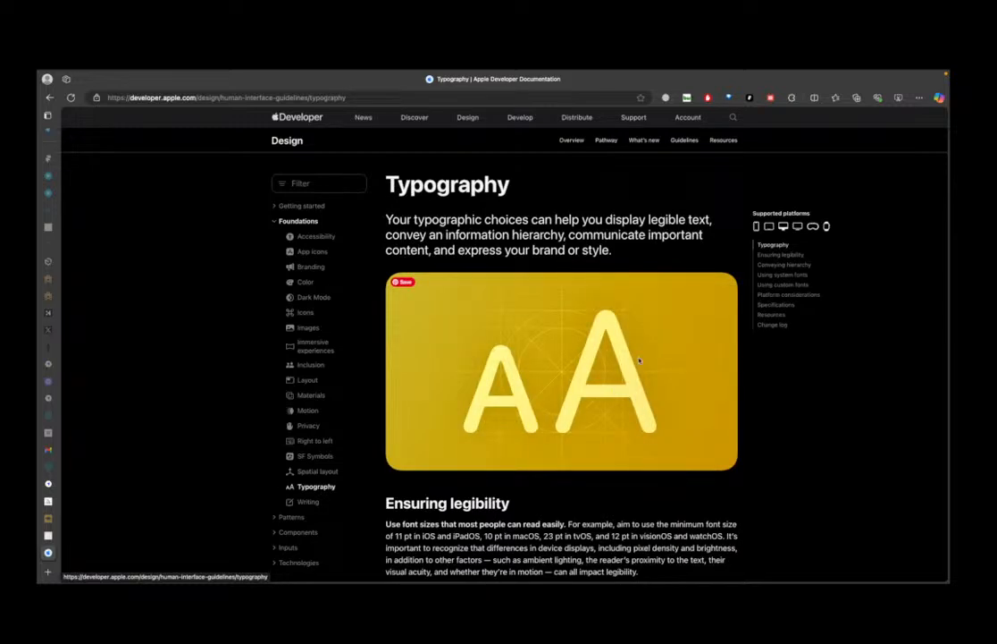
Step: Find the iOS, iPadOS Dynamic Type sizes table under Specifications on the Typography page
{"action": "scroll", "coordinate": [676, 344], "scroll_direction": "down", "scroll_amount": 10}
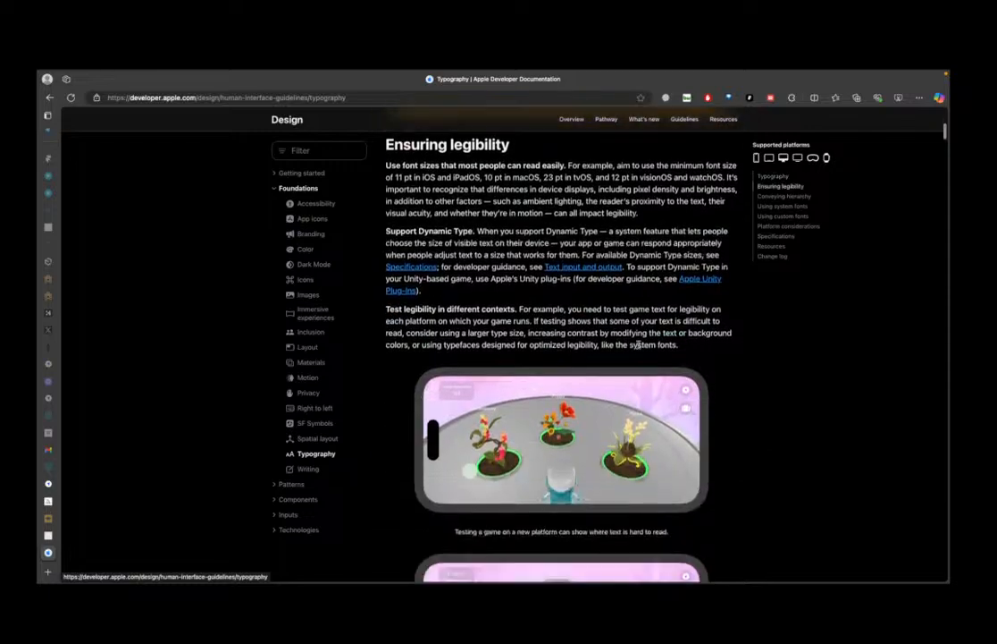
{"action": "scroll", "coordinate": [633, 356], "scroll_direction": "down", "scroll_amount": 15}
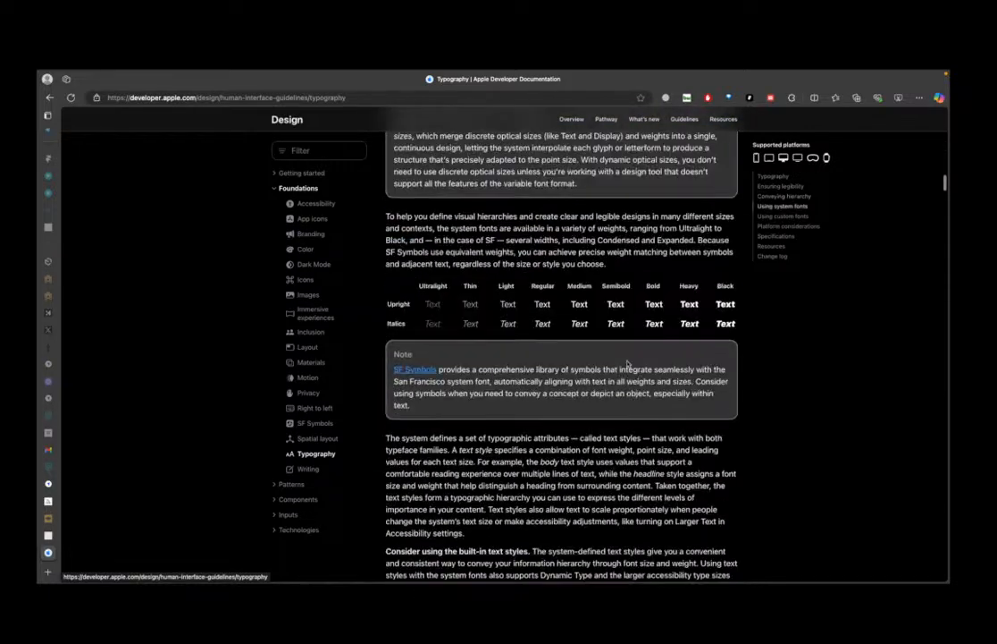
{"action": "scroll", "coordinate": [620, 376], "scroll_direction": "down", "scroll_amount": 20}
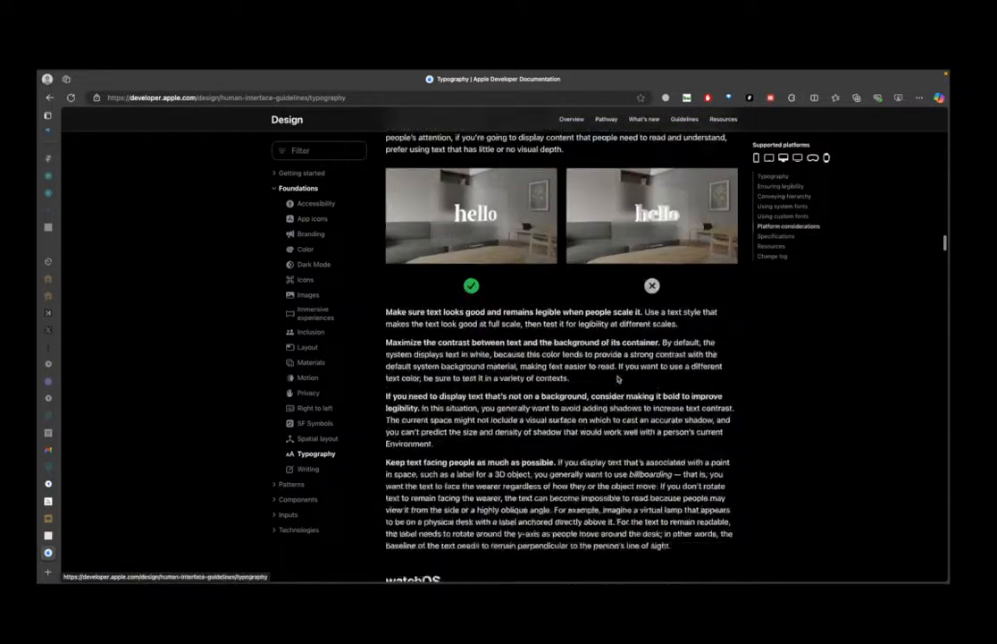
{"action": "scroll", "coordinate": [617, 379], "scroll_direction": "down", "scroll_amount": 2}
{"action": "scroll", "coordinate": [619, 379], "scroll_direction": "up", "scroll_amount": 3}
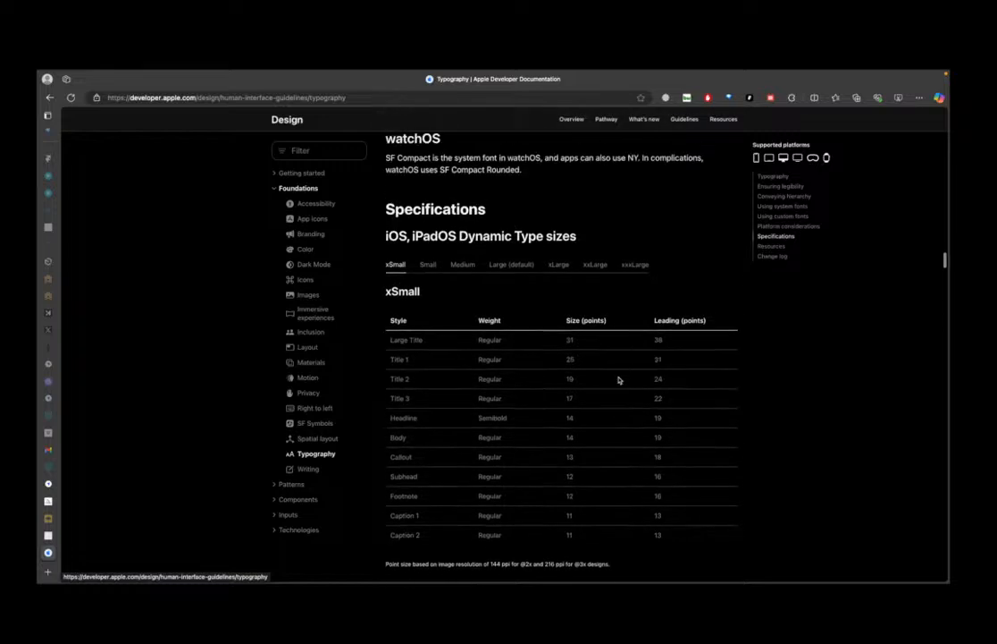
{"action": "scroll", "coordinate": [568, 324], "scroll_direction": "down", "scroll_amount": 1}
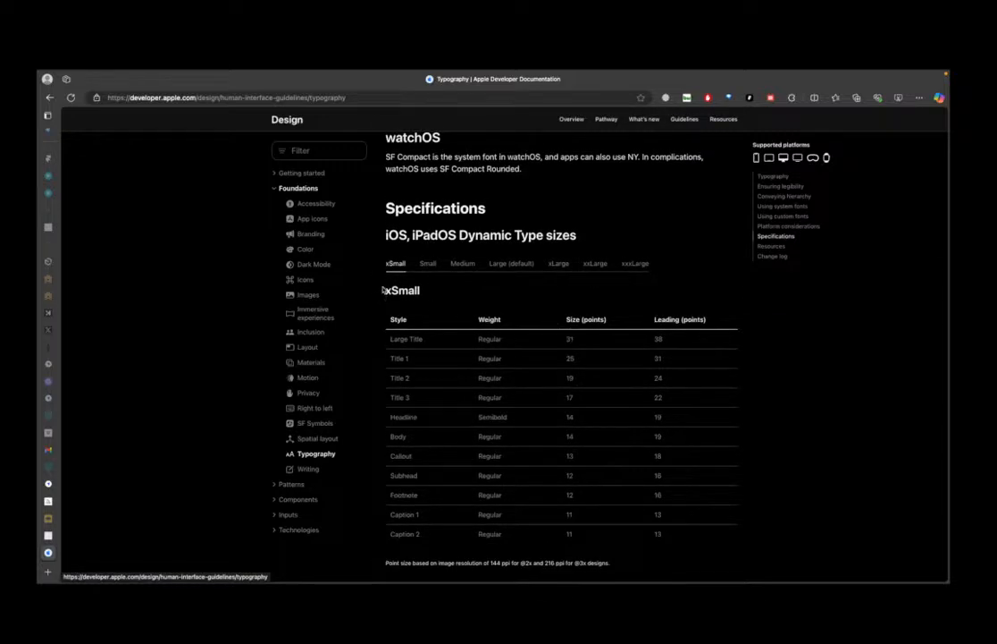
Step: Review the iOS and iPadOS Dynamic Type and larger accessibility type sizes, then the macOS built-in text styles on the Typography page
{"action": "left_click_drag", "start_coordinate": [383, 290], "coordinate": [423, 305]}
{"action": "left_click", "coordinate": [648, 269]}
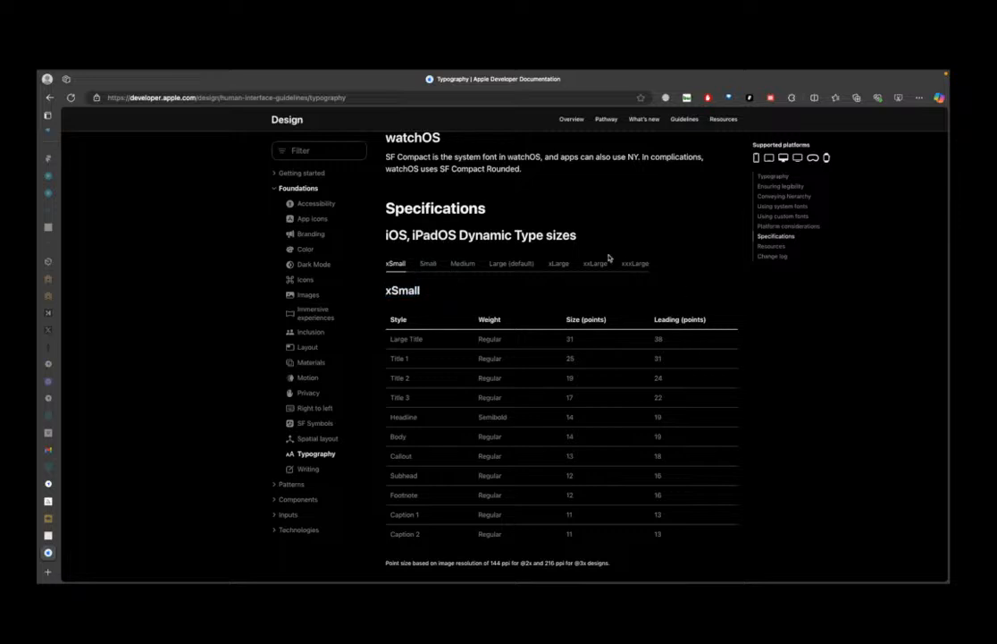
{"action": "scroll", "coordinate": [606, 357], "scroll_direction": "down", "scroll_amount": 5}
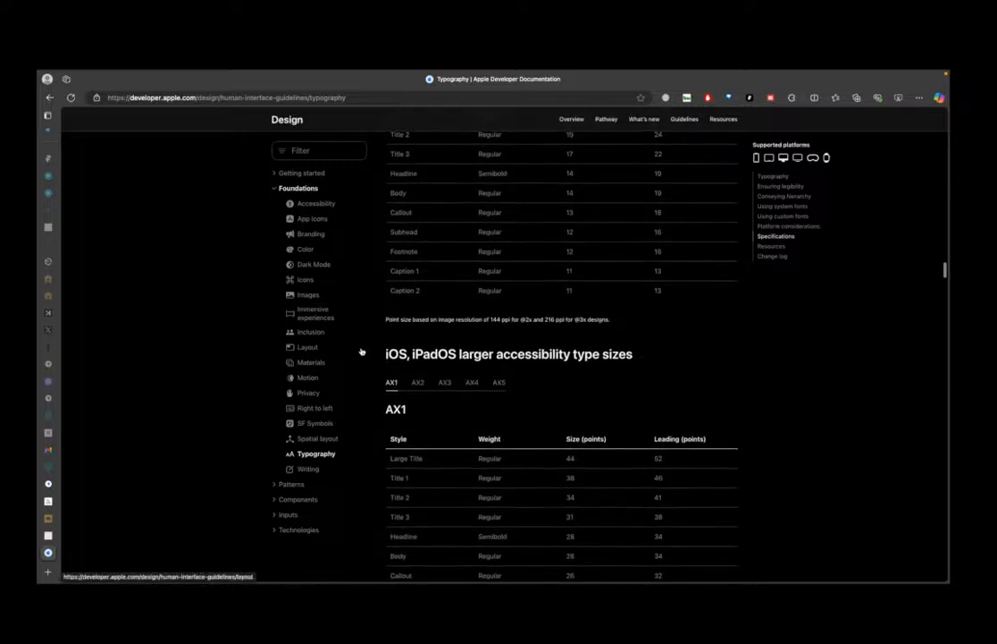
{"action": "left_click_drag", "start_coordinate": [371, 350], "coordinate": [457, 355]}
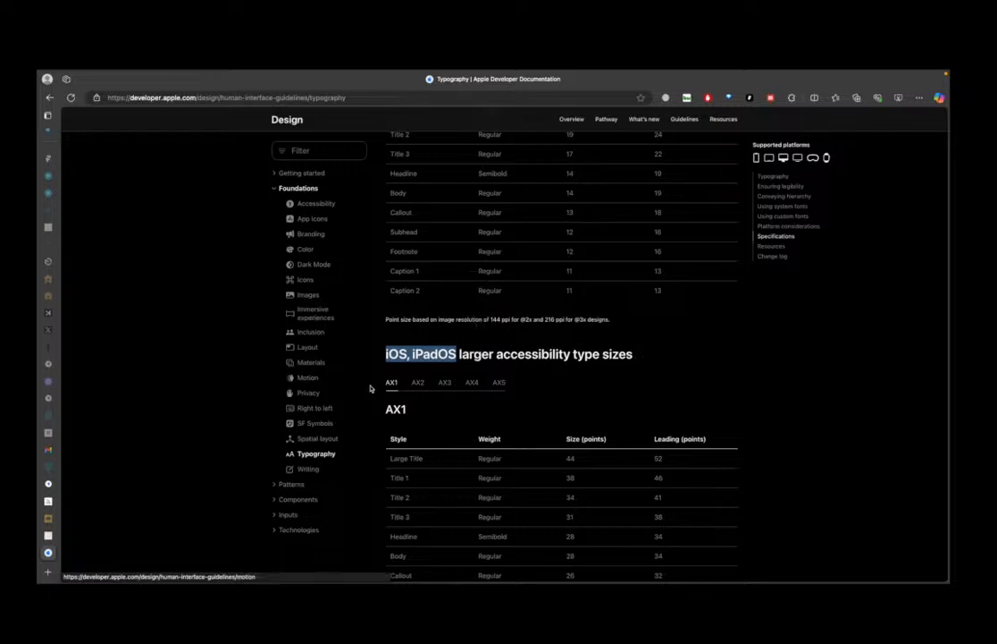
{"action": "left_click_drag", "start_coordinate": [383, 408], "coordinate": [410, 408]}
{"action": "scroll", "coordinate": [367, 417], "scroll_direction": "down", "scroll_amount": 5}
{"action": "scroll", "coordinate": [365, 419], "scroll_direction": "down", "scroll_amount": 2}
{"action": "left_click_drag", "start_coordinate": [385, 376], "coordinate": [423, 382]}
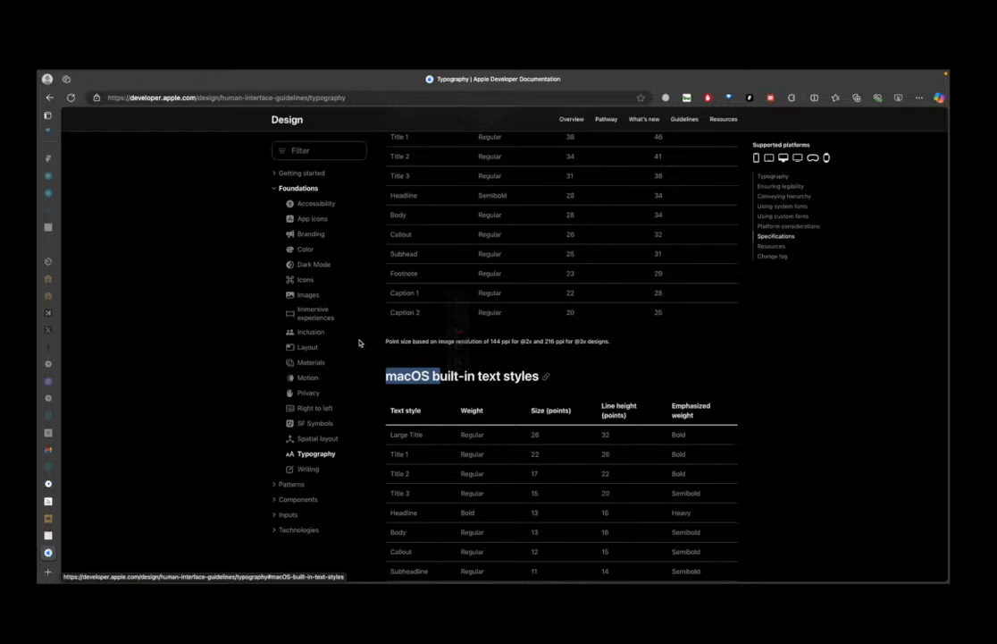
Step: Review the tvOS built-in text styles, the watchOS type sizes and the iOS, iPadOS, visionOS tracking values
{"action": "scroll", "coordinate": [384, 357], "scroll_direction": "down", "scroll_amount": 6}
{"action": "scroll", "coordinate": [388, 362], "scroll_direction": "down", "scroll_amount": 2}
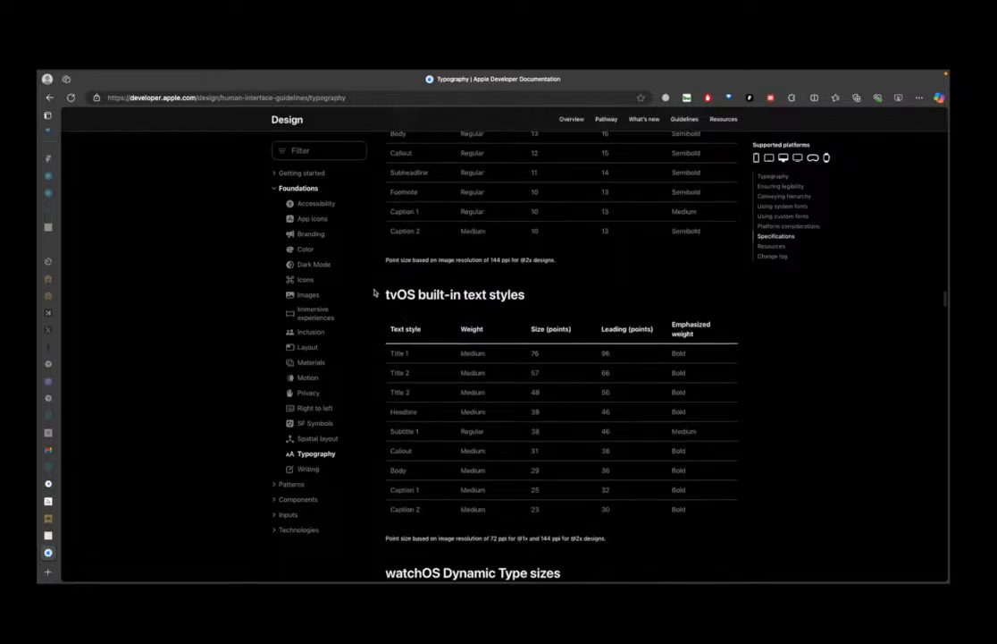
{"action": "left_click_drag", "start_coordinate": [376, 294], "coordinate": [420, 295]}
{"action": "scroll", "coordinate": [462, 347], "scroll_direction": "down", "scroll_amount": 6}
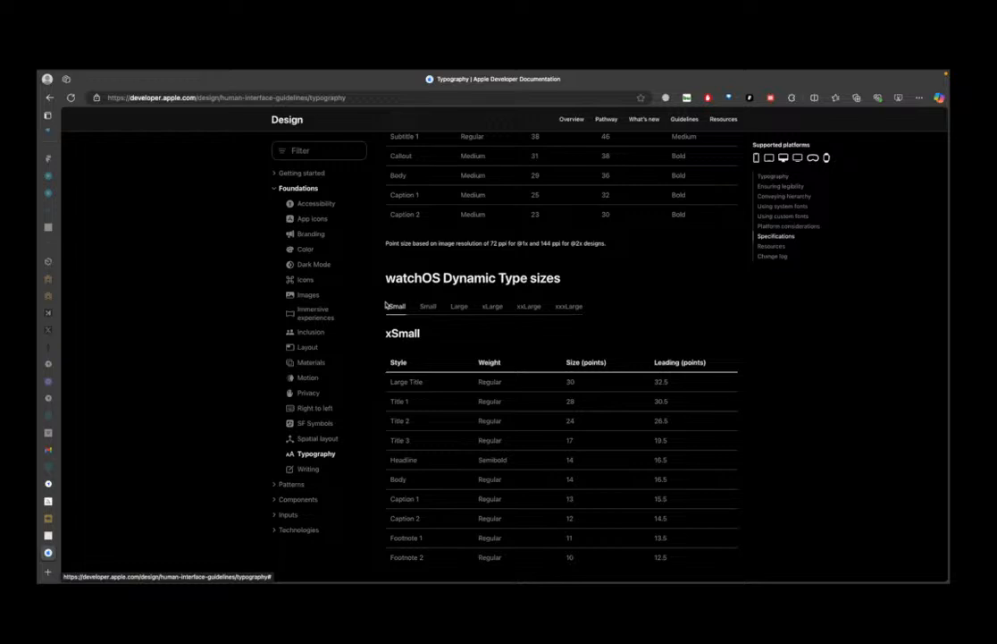
{"action": "left_click_drag", "start_coordinate": [382, 269], "coordinate": [435, 279]}
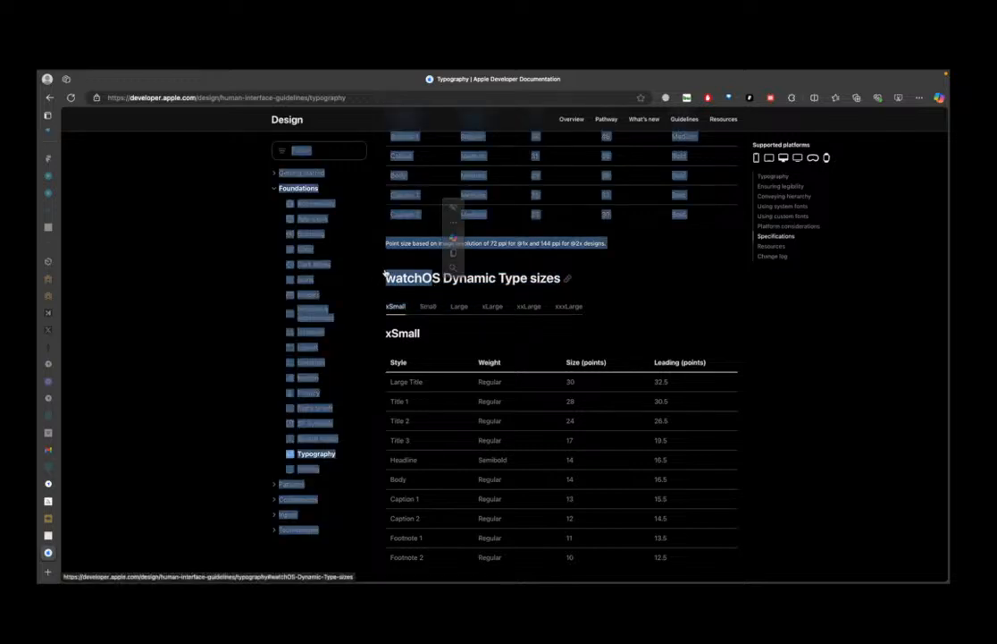
{"action": "left_click", "coordinate": [382, 274]}
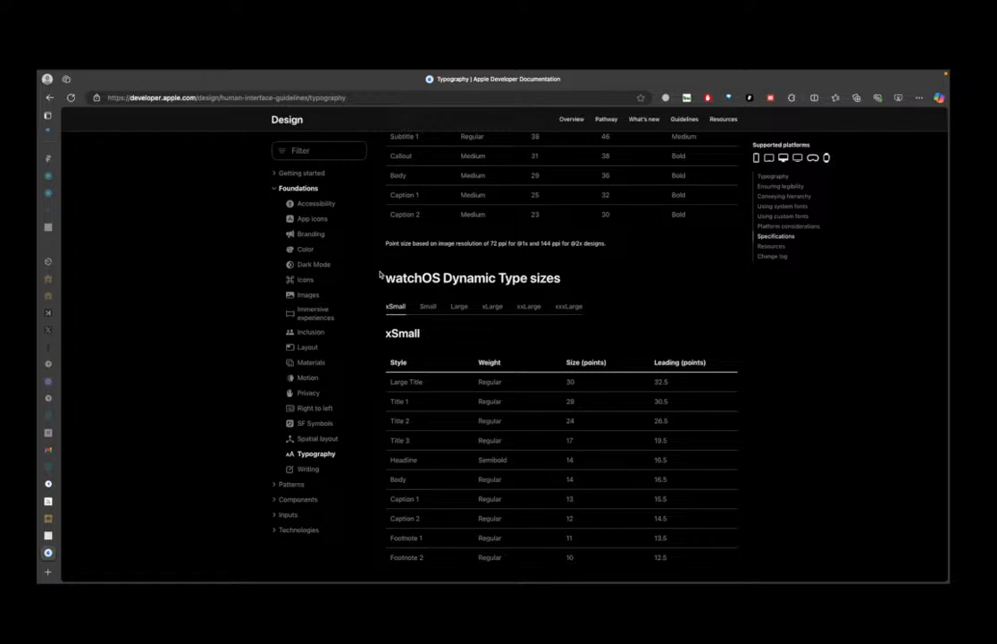
{"action": "scroll", "coordinate": [386, 288], "scroll_direction": "down", "scroll_amount": 5}
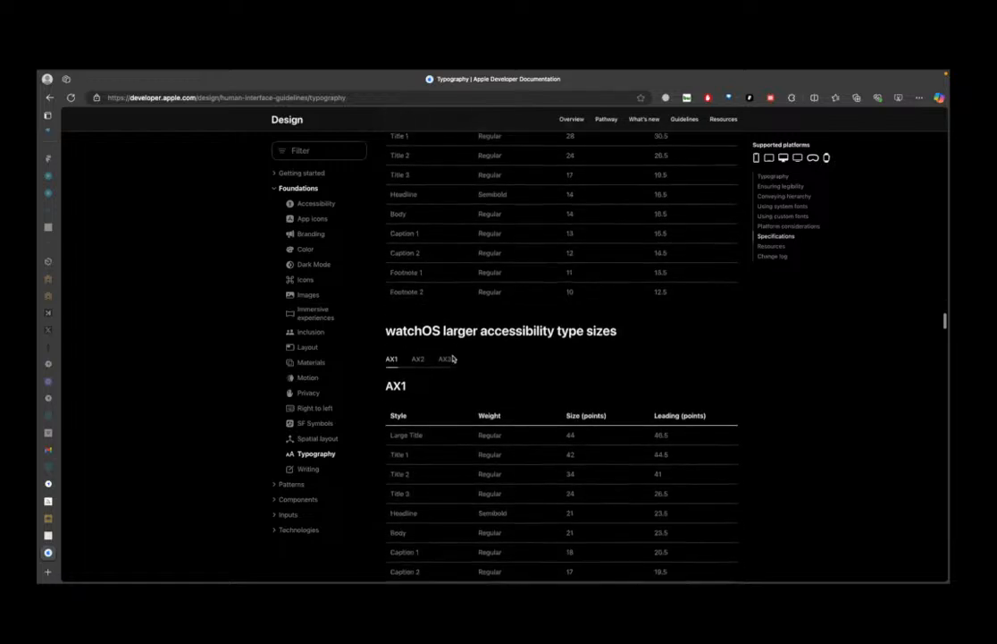
{"action": "scroll", "coordinate": [402, 301], "scroll_direction": "down", "scroll_amount": 5}
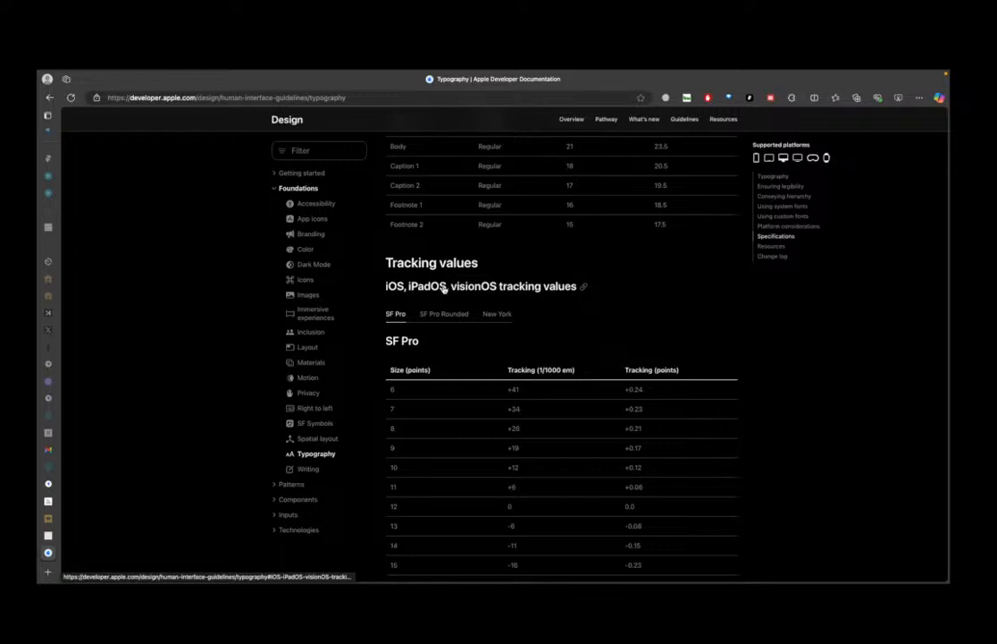
{"action": "scroll", "coordinate": [444, 288], "scroll_direction": "down", "scroll_amount": 3}
Step: Return to the iOS, iPadOS Dynamic Type sizes and compare the xSmall, Small and Medium tables with Large (default), ending on Large (default)
{"action": "scroll", "coordinate": [436, 296], "scroll_direction": "up", "scroll_amount": 10}
{"action": "scroll", "coordinate": [442, 239], "scroll_direction": "up", "scroll_amount": 15}
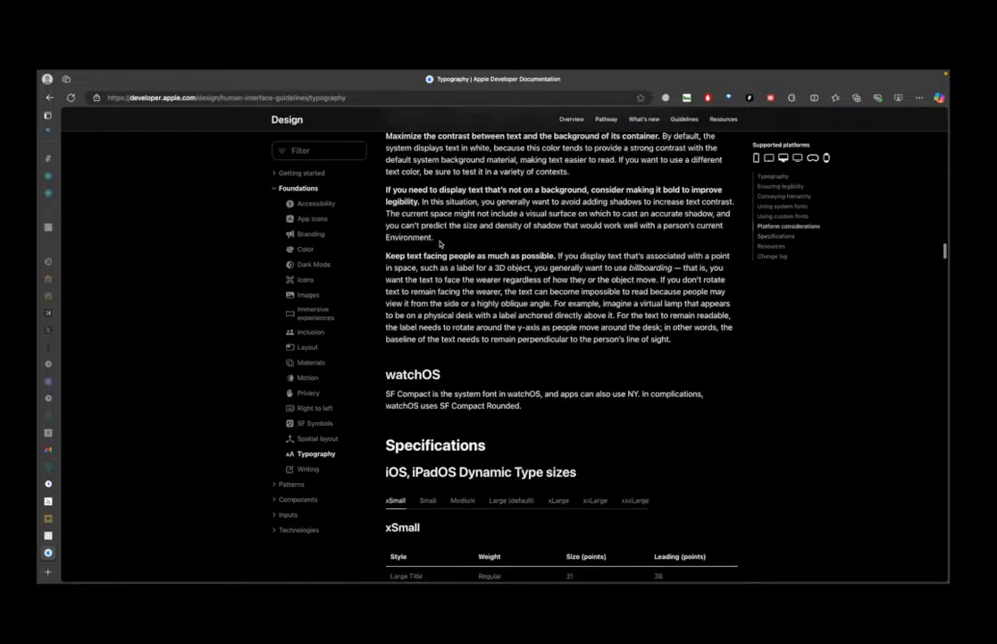
{"action": "scroll", "coordinate": [438, 250], "scroll_direction": "down", "scroll_amount": 5}
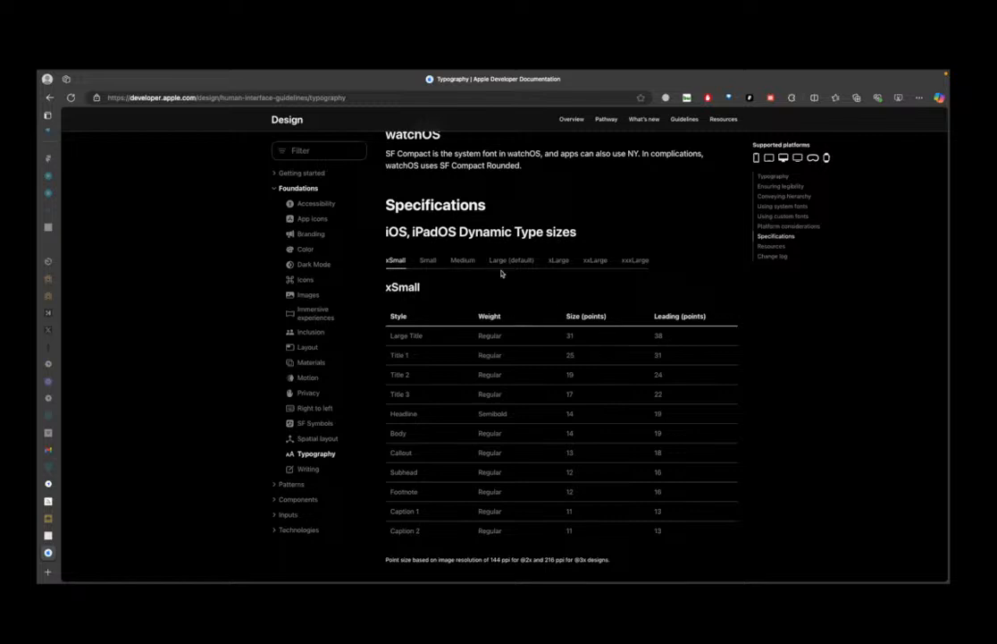
{"action": "left_click", "coordinate": [511, 261]}
{"action": "left_click", "coordinate": [429, 260]}
{"action": "left_click", "coordinate": [462, 260]}
{"action": "left_click", "coordinate": [519, 260]}
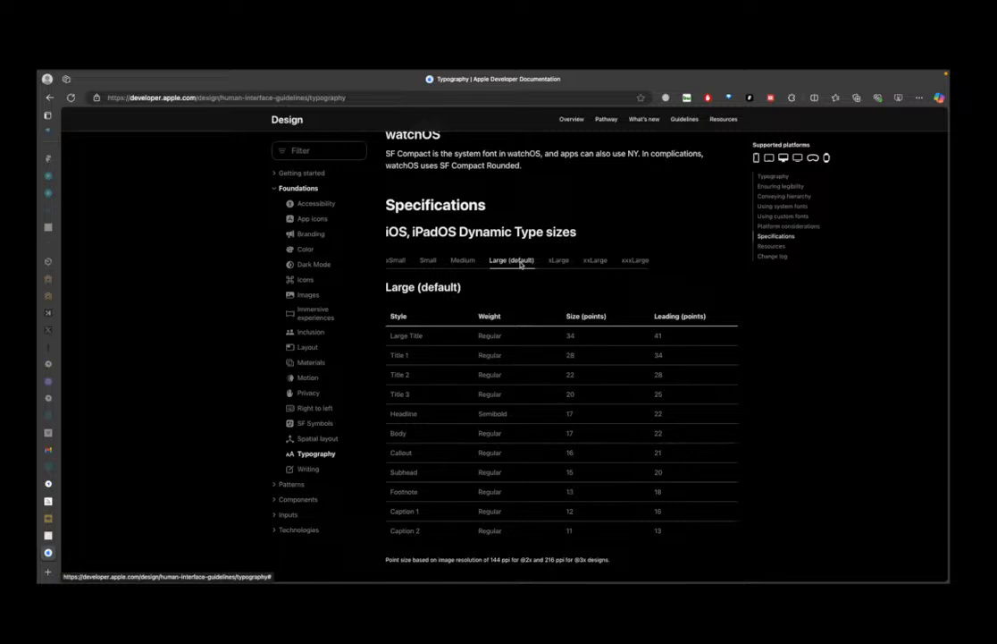
{"action": "left_click", "coordinate": [462, 260]}
{"action": "left_click", "coordinate": [428, 260]}
{"action": "left_click", "coordinate": [398, 260]}
{"action": "left_click", "coordinate": [506, 261]}
{"action": "left_click", "coordinate": [503, 263]}
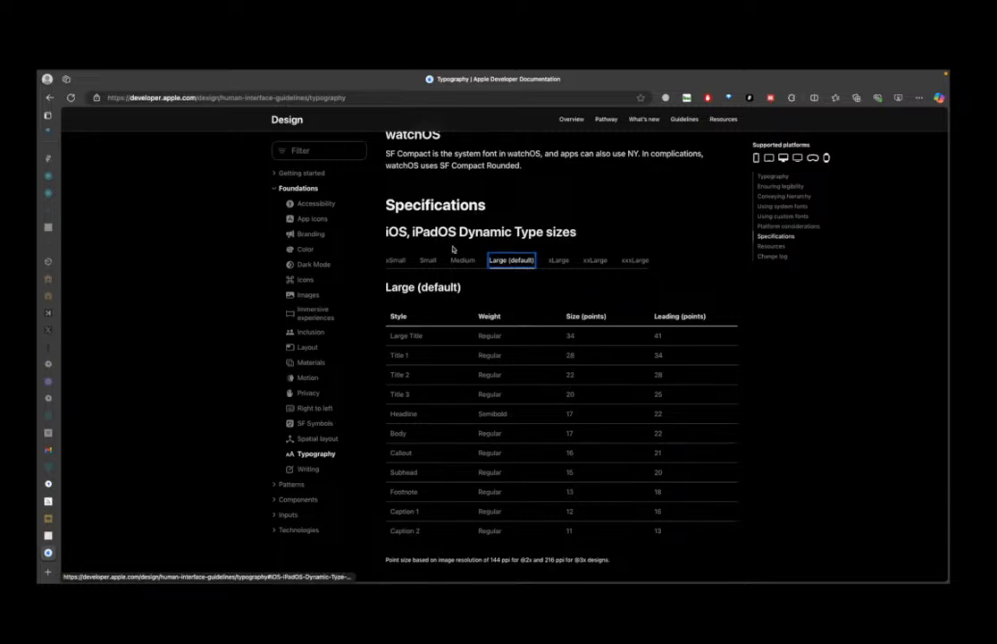
Step: Capture the Large (default) type size table as a screenshot and paste it into the design file in Figma
{"action": "left_click_drag", "start_coordinate": [380, 302], "coordinate": [753, 545]}
{"action": "key", "text": "ctrl+Left"}
{"action": "key", "text": "ctrl+Left"}
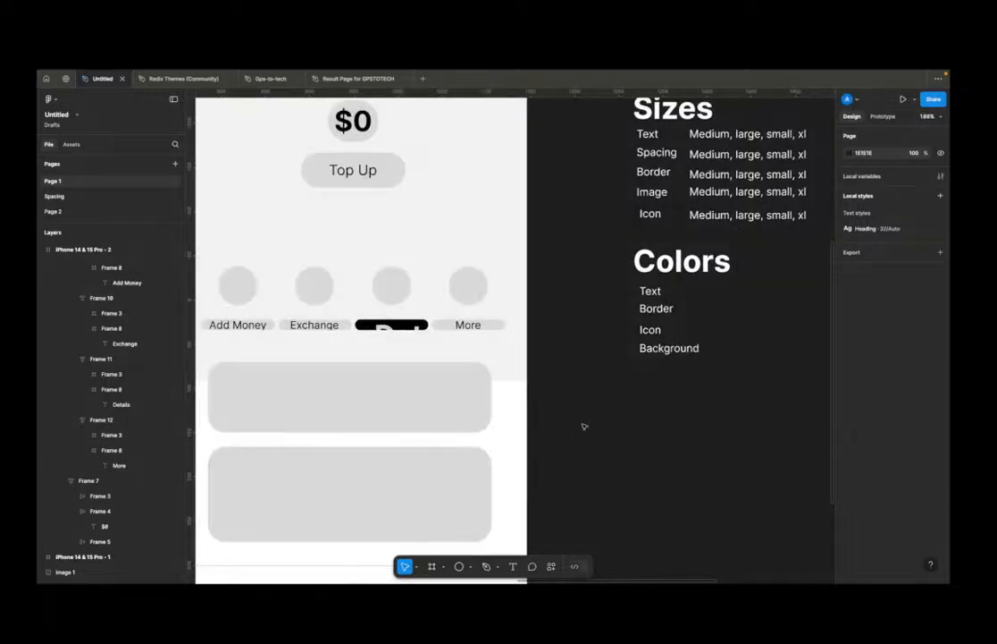
{"action": "key", "text": "super+v"}
Step: Position the pasted type size table on the empty canvas directly above the text styles reference image
{"action": "left_click_drag", "start_coordinate": [491, 431], "coordinate": [712, 234]}
{"action": "key", "text": "space"}
{"action": "left_click_drag", "start_coordinate": [668, 269], "coordinate": [587, 367]}
{"action": "scroll", "coordinate": [540, 430], "scroll_direction": "up", "scroll_amount": 2}
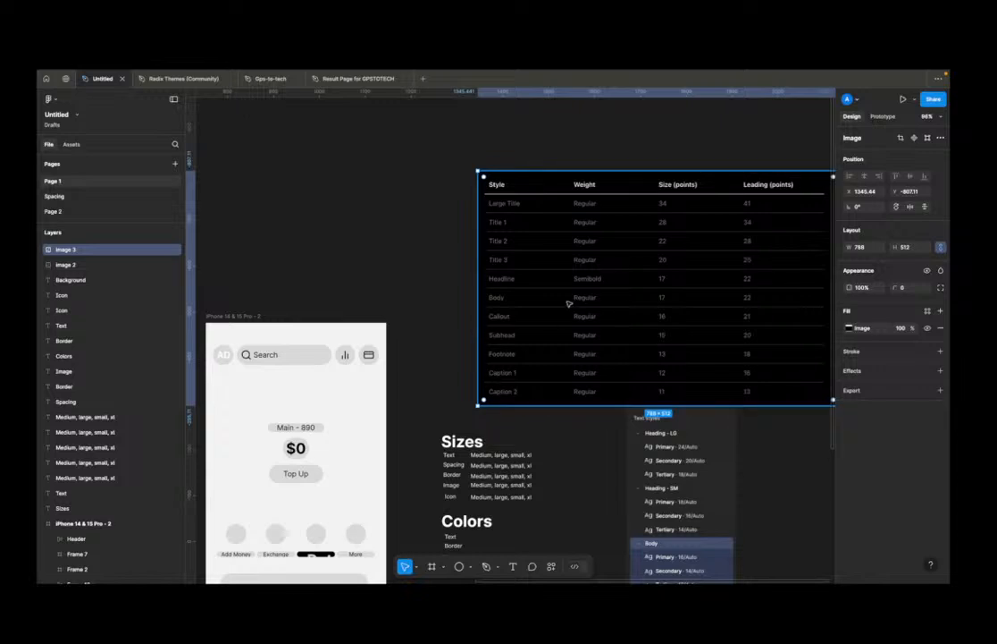
{"action": "scroll", "coordinate": [563, 396], "scroll_direction": "right", "scroll_amount": 3}
{"action": "scroll", "coordinate": [564, 396], "scroll_direction": "down", "scroll_amount": 2}
{"action": "scroll", "coordinate": [490, 386], "scroll_direction": "up", "scroll_amount": 1}
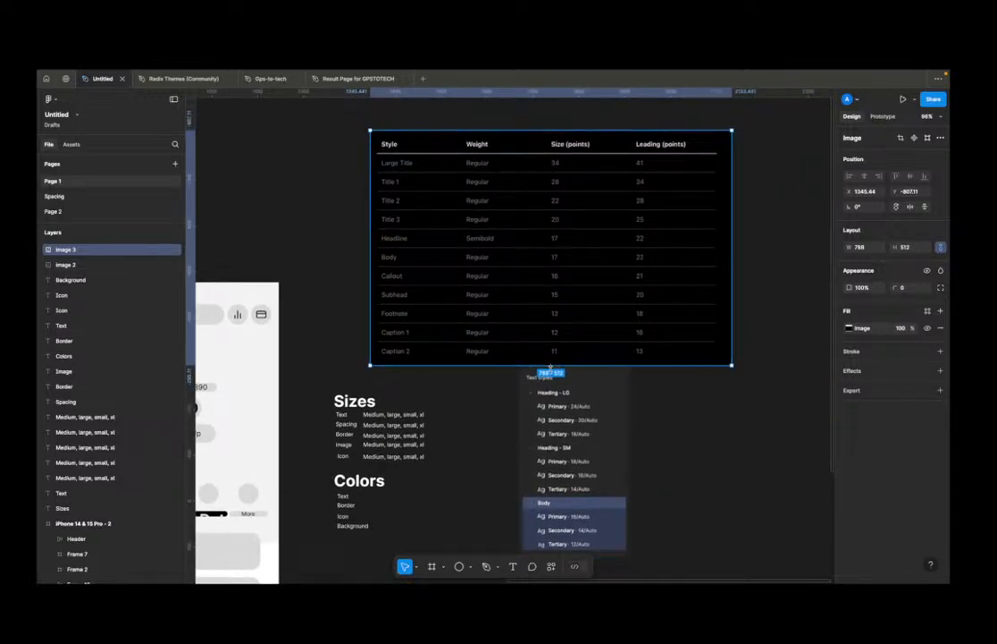
Step: Delete the local Heading text style from the file
{"action": "left_click", "coordinate": [701, 399]}
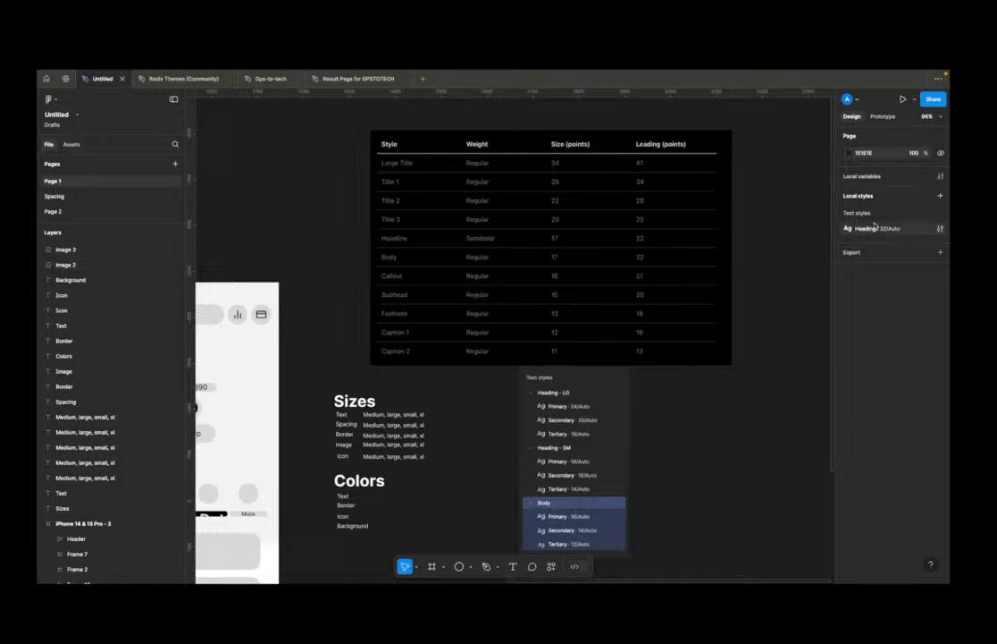
{"action": "left_click", "coordinate": [941, 229]}
{"action": "left_click", "coordinate": [943, 231]}
{"action": "right_click", "coordinate": [867, 229]}
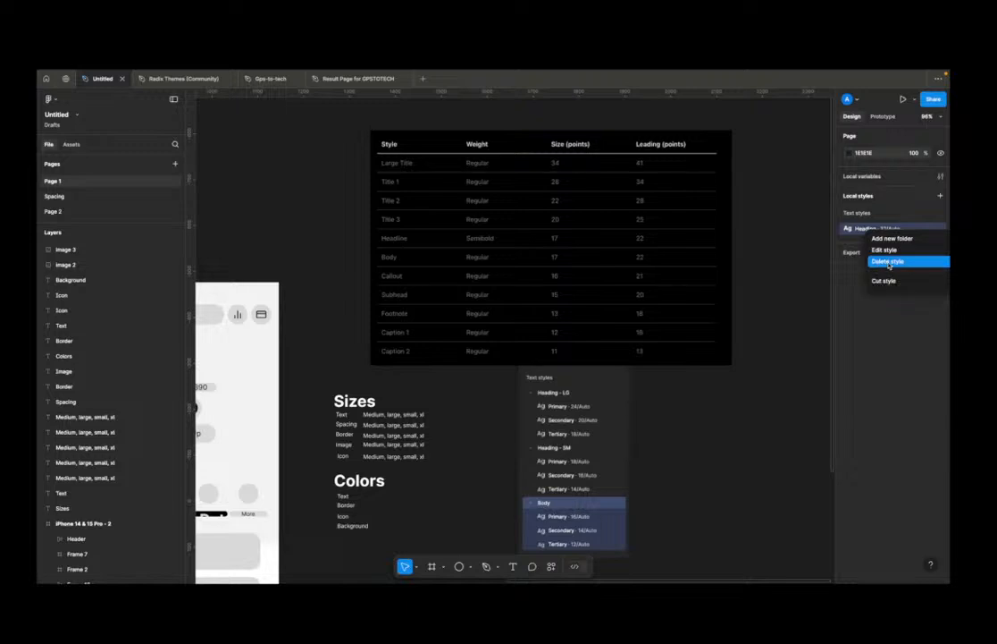
{"action": "left_click", "coordinate": [888, 261]}
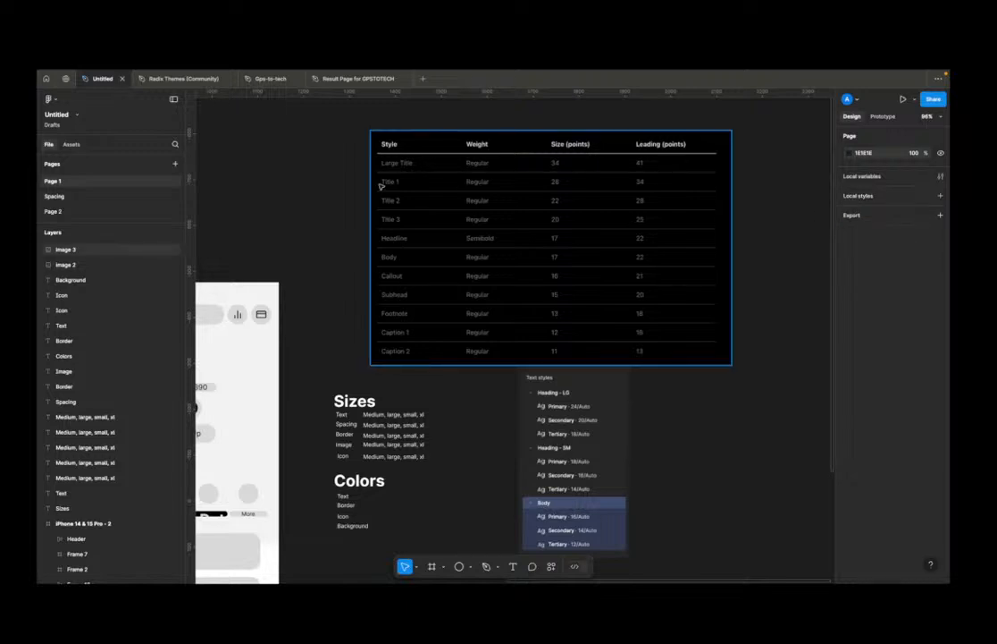
{"action": "scroll", "coordinate": [396, 169], "scroll_direction": "up", "scroll_amount": 1}
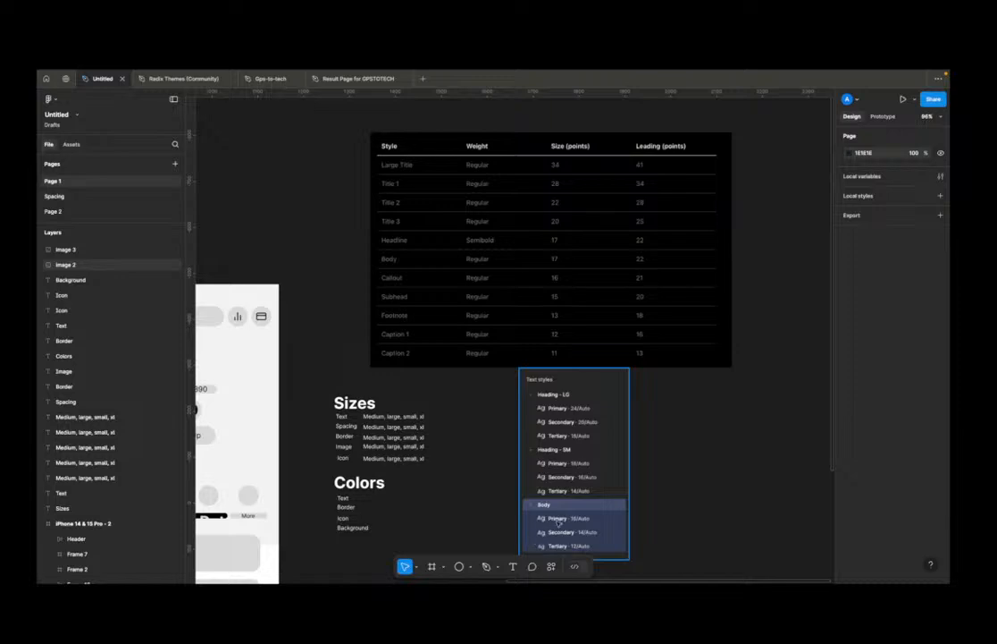
Step: Switch to the browser and check the system font notes for watchOS and visionOS on Apple's Typography page
{"action": "key", "text": "ctrl+Right"}
{"action": "key", "text": "ctrl+Right"}
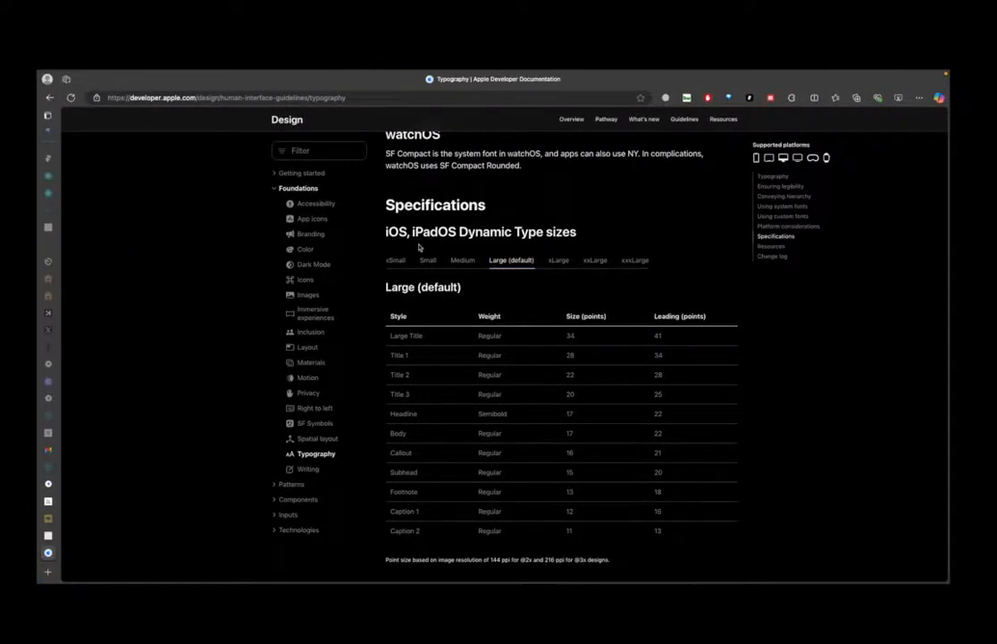
{"action": "left_click_drag", "start_coordinate": [389, 205], "coordinate": [458, 210]}
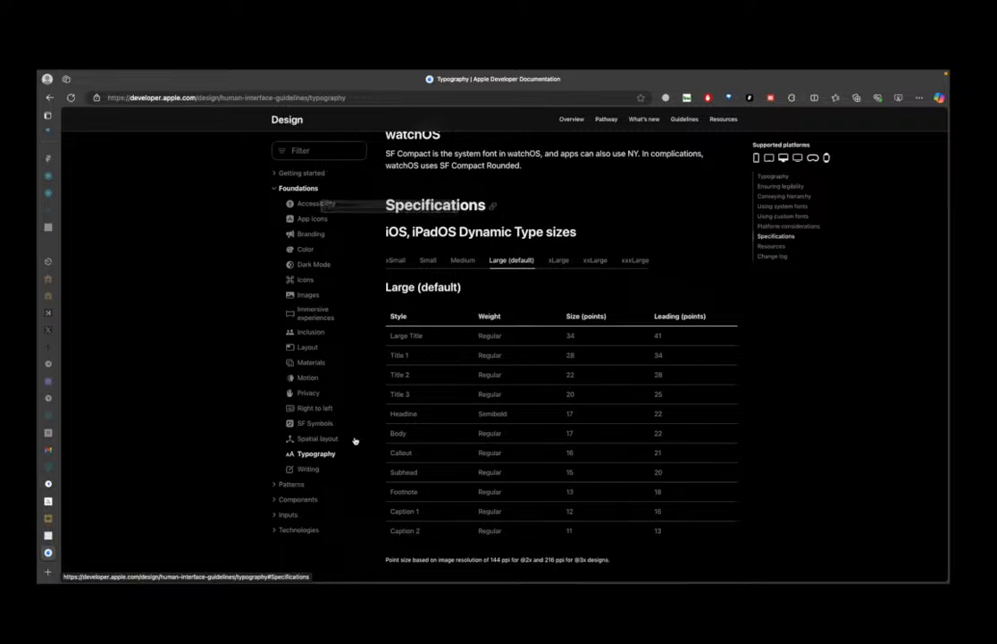
{"action": "scroll", "coordinate": [431, 312], "scroll_direction": "up", "scroll_amount": 5}
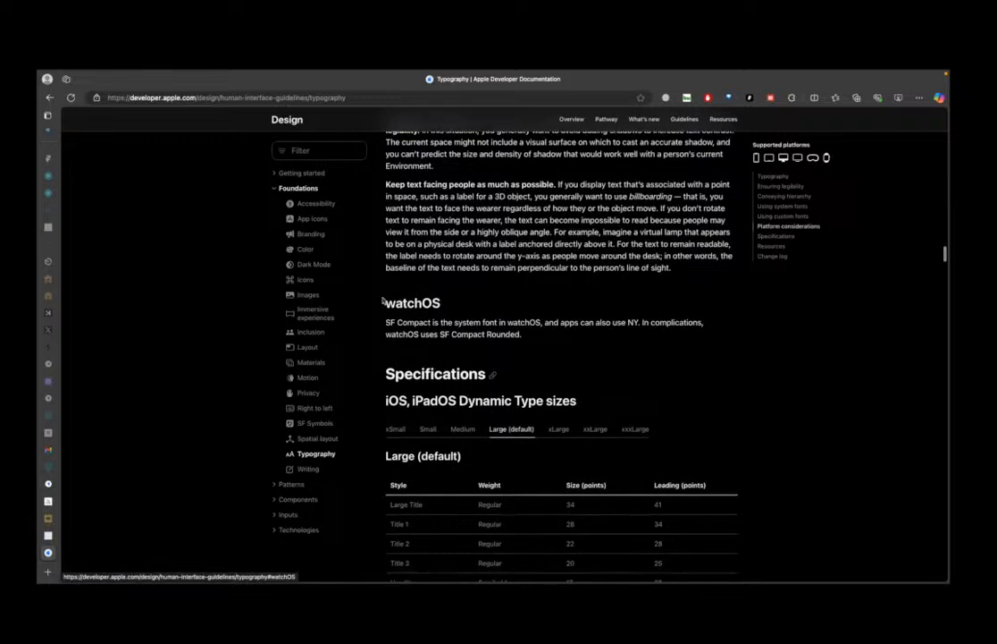
{"action": "left_click_drag", "start_coordinate": [386, 323], "coordinate": [453, 323]}
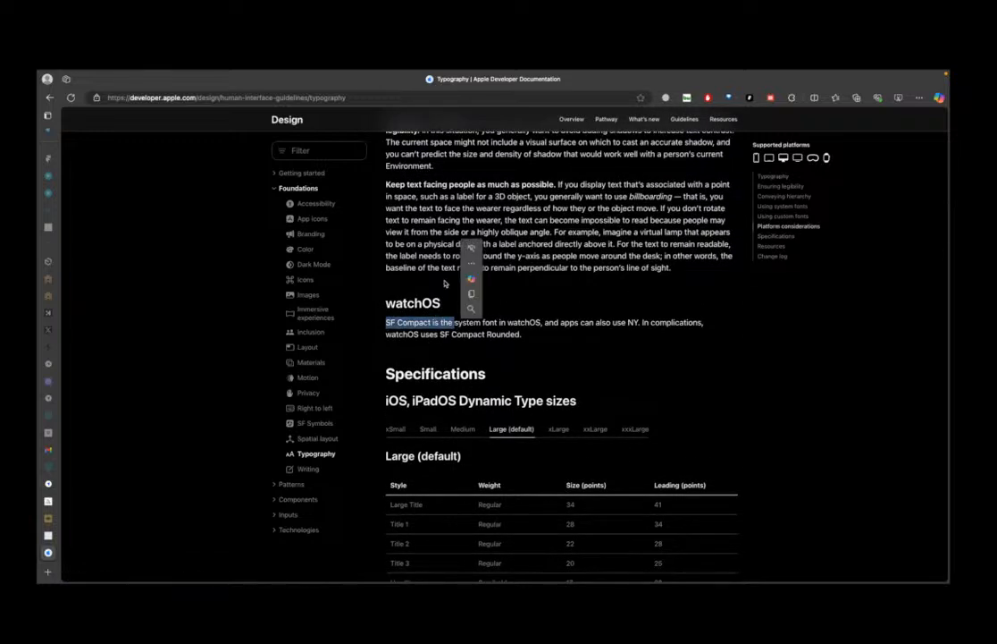
{"action": "scroll", "coordinate": [429, 286], "scroll_direction": "up", "scroll_amount": 10}
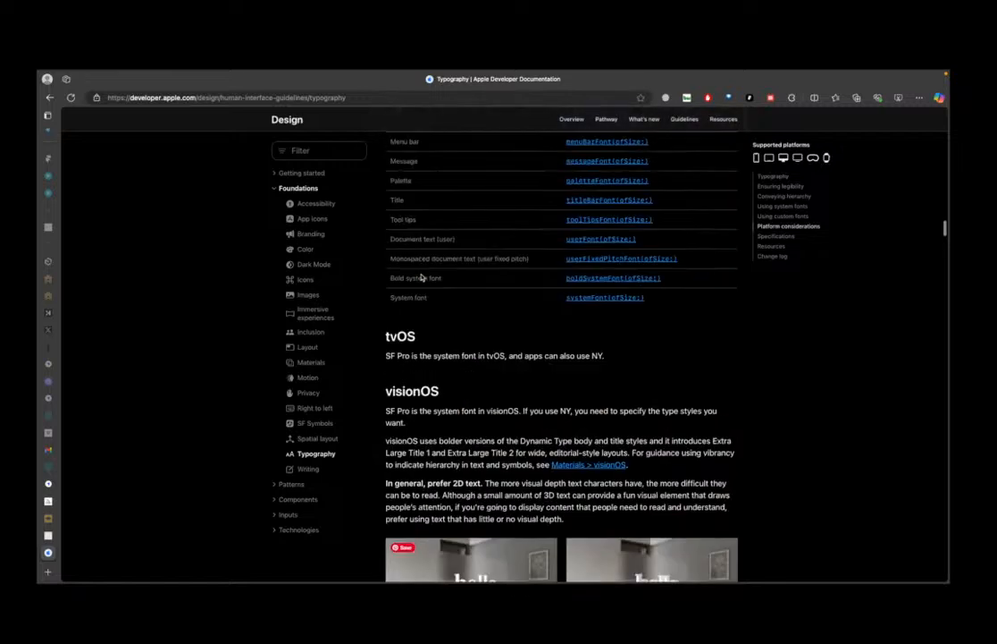
{"action": "left_click_drag", "start_coordinate": [388, 391], "coordinate": [435, 410]}
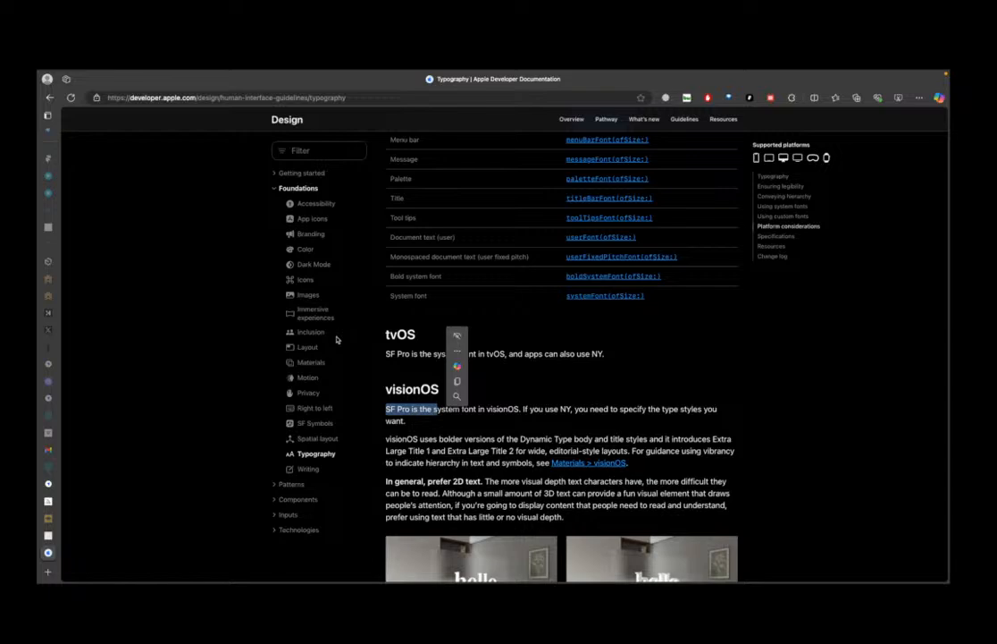
Step: Switch back to Figma and place a copy of the Sizes list's "Medium, large, small, xl" text beside the text styles reference image
{"action": "key", "text": "ctrl+Left"}
{"action": "key", "text": "ctrl+Left"}
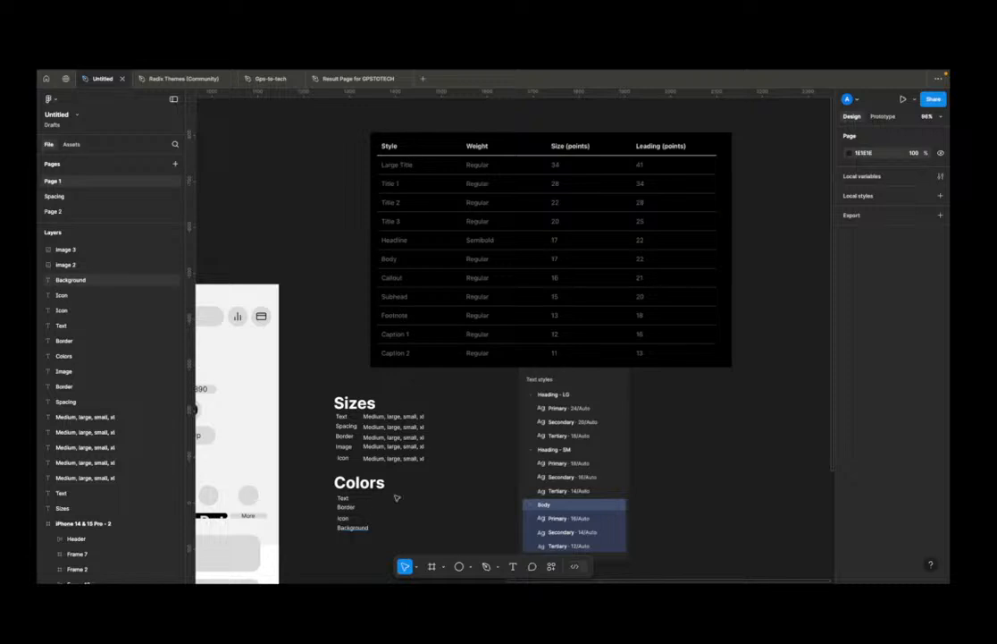
{"action": "scroll", "coordinate": [433, 397], "scroll_direction": "right", "scroll_amount": 3}
{"action": "scroll", "coordinate": [433, 398], "scroll_direction": "down", "scroll_amount": 1}
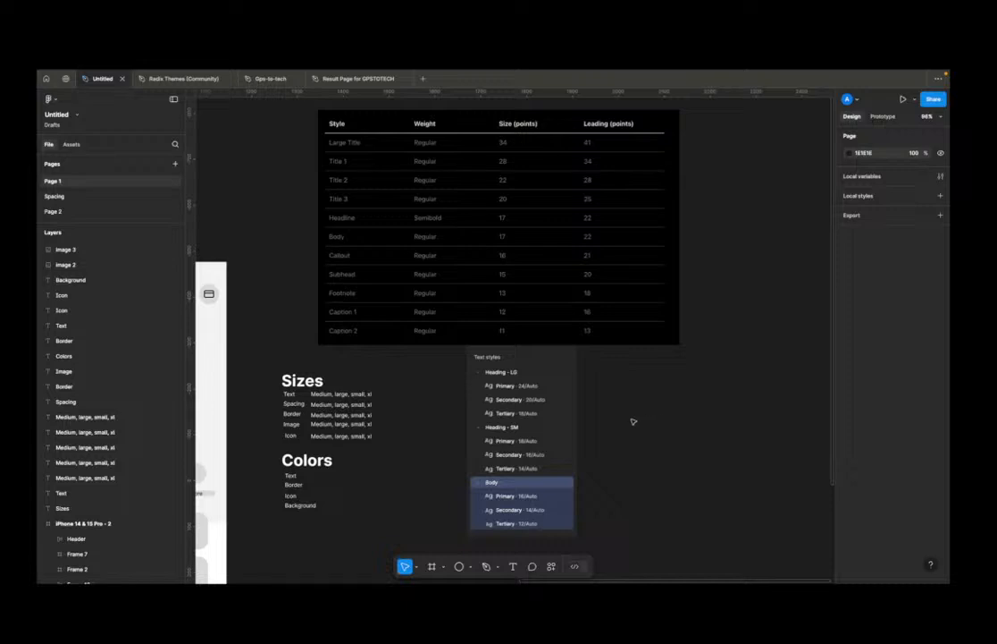
{"action": "key", "text": "t"}
{"action": "key", "text": "v"}
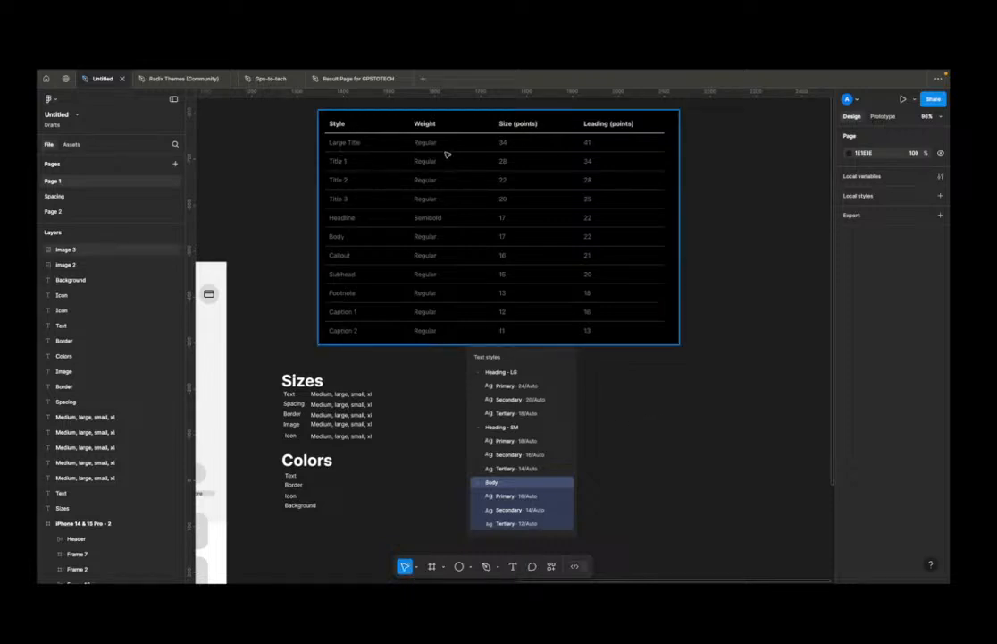
{"action": "left_click", "coordinate": [324, 396]}
{"action": "left_click_drag", "start_coordinate": [323, 395], "coordinate": [682, 385], "text": "alt"}
Step: Set the copied text's font size to 34
{"action": "left_click", "coordinate": [898, 358]}
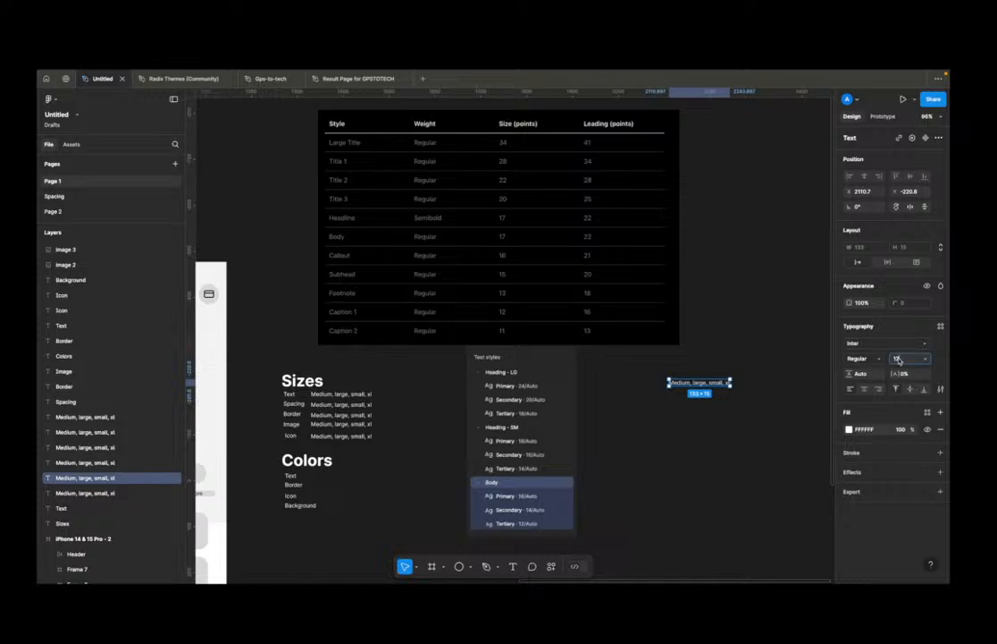
{"action": "type", "text": "34"}
{"action": "key", "text": "Return"}
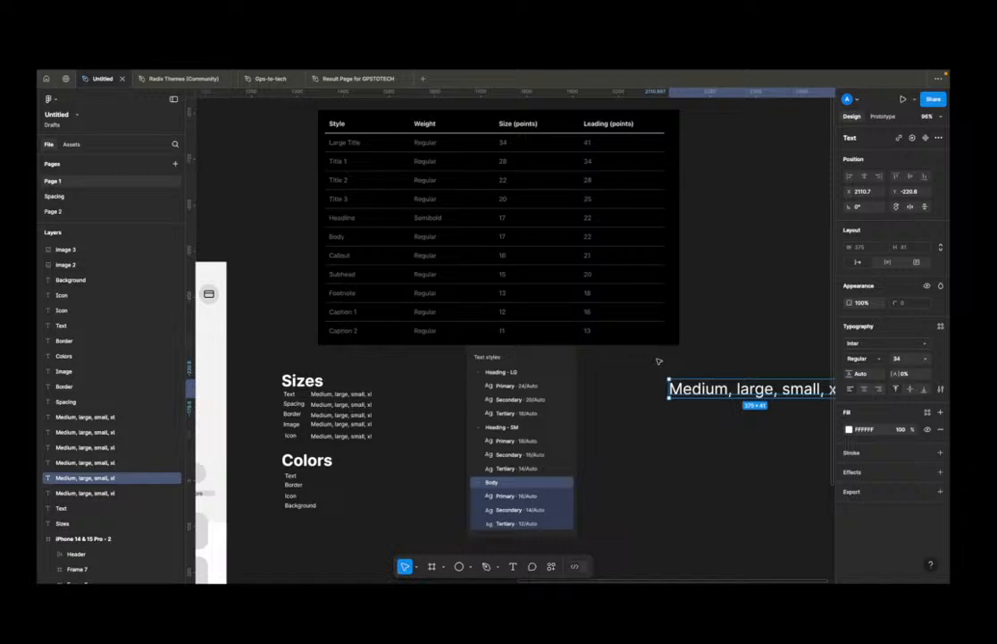
{"action": "left_click", "coordinate": [707, 444]}
{"action": "left_click_drag", "start_coordinate": [708, 445], "coordinate": [577, 454]}
{"action": "left_click", "coordinate": [615, 401]}
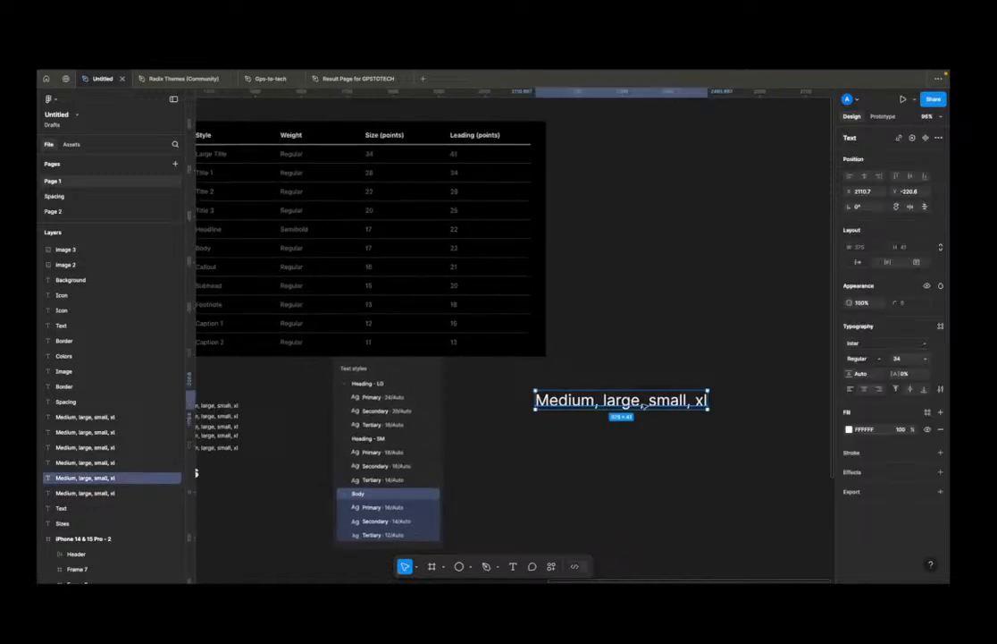
{"action": "scroll", "coordinate": [599, 403], "scroll_direction": "down", "scroll_amount": 2}
{"action": "scroll", "coordinate": [599, 403], "scroll_direction": "down", "scroll_amount": 3}
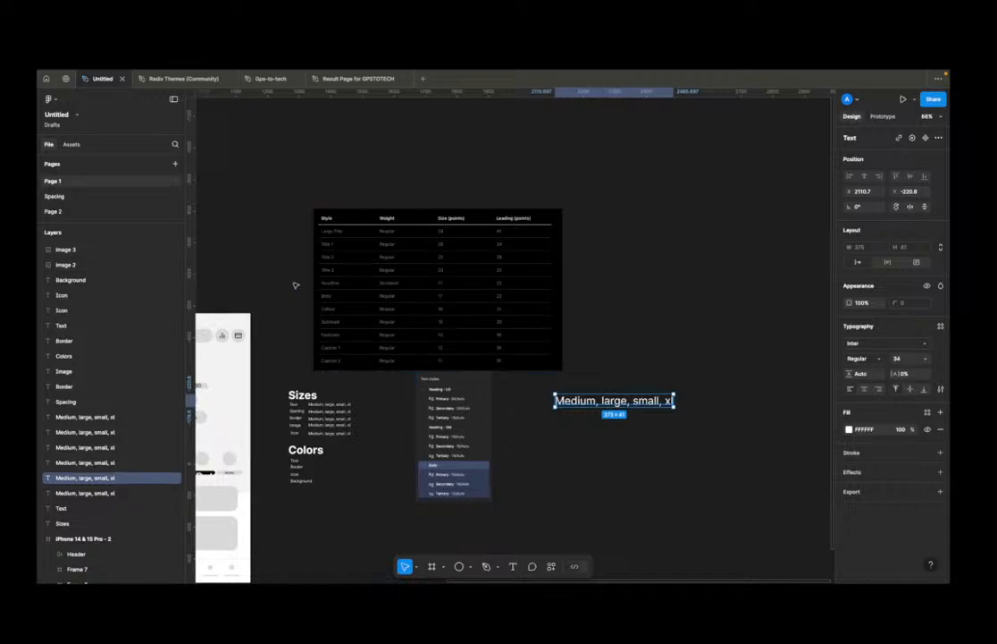
Step: Switch to the browser and read the tvOS system font note on Apple's Typography page
{"action": "key", "text": "ctrl+Right"}
{"action": "key", "text": "ctrl+Right"}
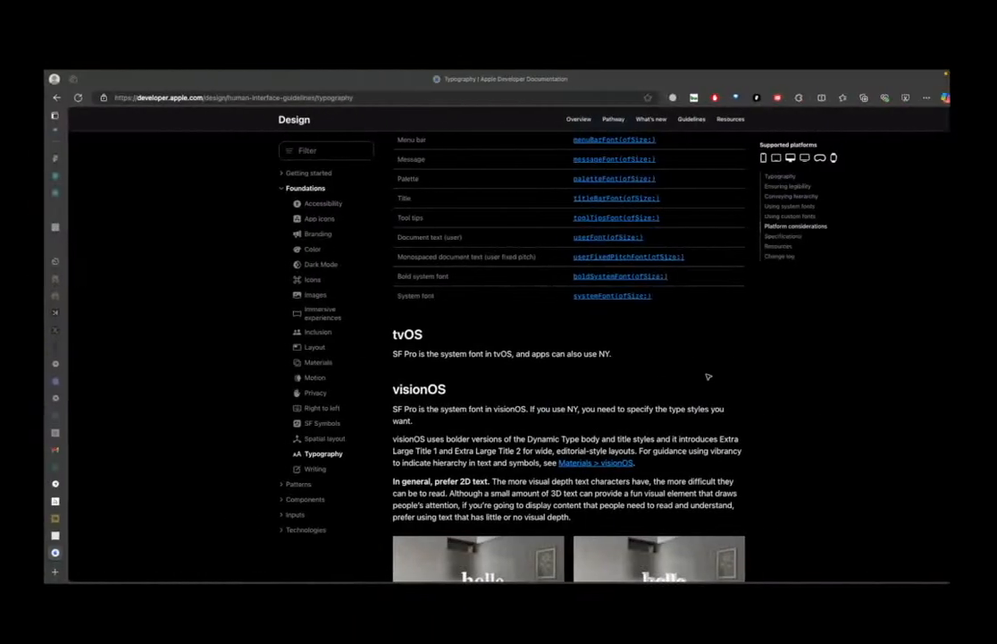
{"action": "left_click_drag", "start_coordinate": [440, 408], "coordinate": [485, 365]}
{"action": "left_click", "coordinate": [485, 366]}
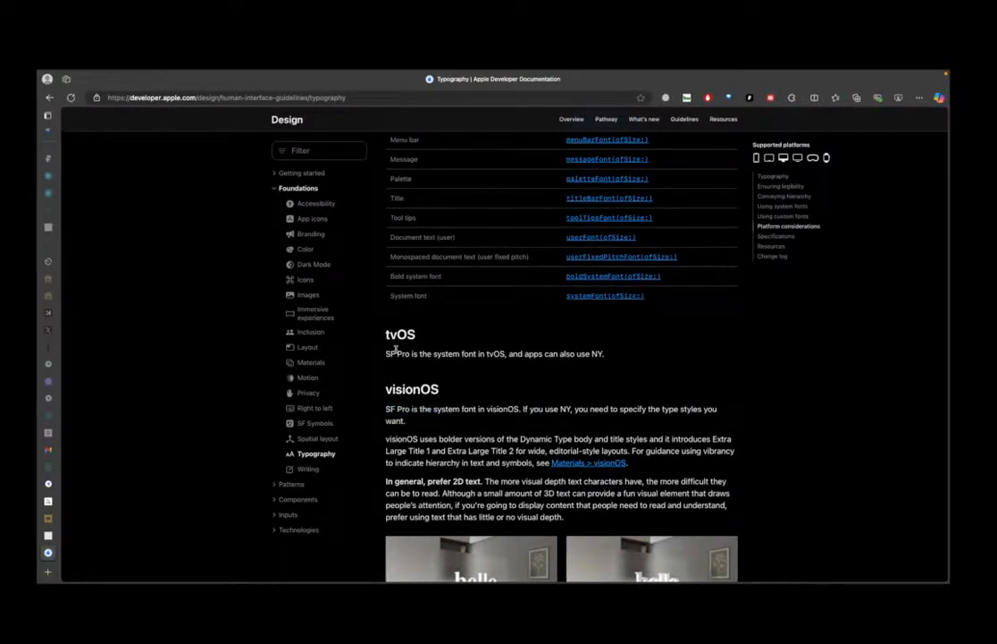
{"action": "scroll", "coordinate": [396, 348], "scroll_direction": "down", "scroll_amount": 1}
{"action": "left_click_drag", "start_coordinate": [385, 342], "coordinate": [487, 341]}
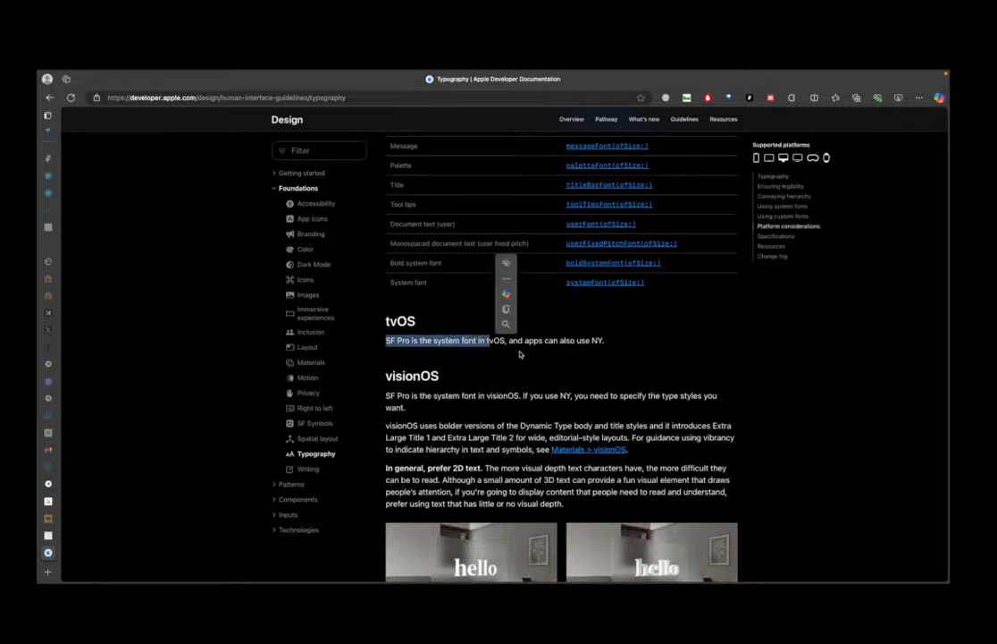
{"action": "left_click", "coordinate": [522, 359]}
Step: Look over the iOS, iPadOS Dynamic Type sizes heading and the iOS, iPadOS system font note under Platform considerations
{"action": "scroll", "coordinate": [517, 365], "scroll_direction": "down", "scroll_amount": 2}
{"action": "scroll", "coordinate": [512, 367], "scroll_direction": "down", "scroll_amount": 8}
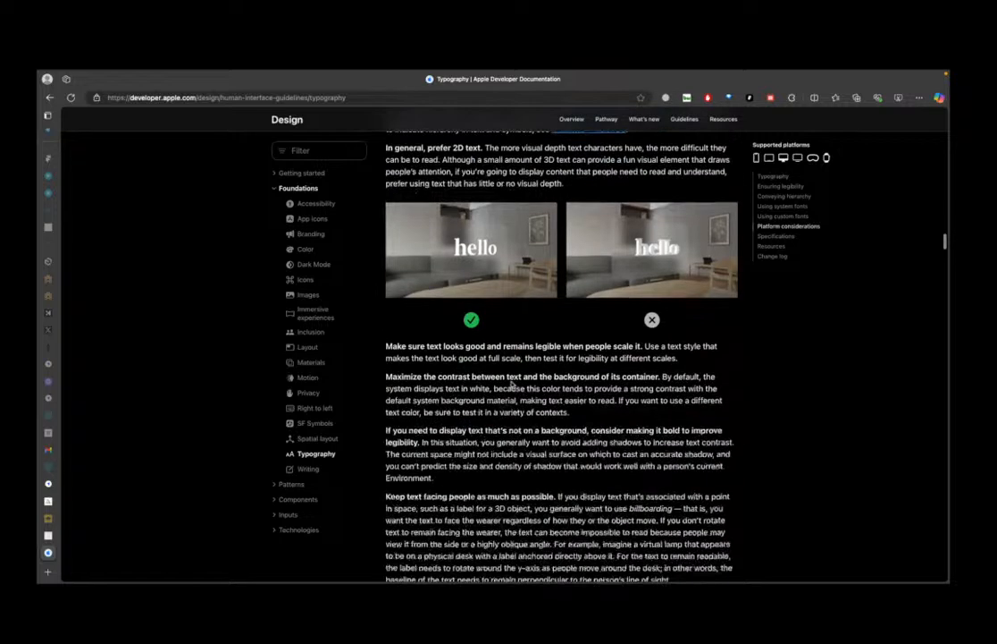
{"action": "scroll", "coordinate": [432, 311], "scroll_direction": "up", "scroll_amount": 1}
{"action": "scroll", "coordinate": [429, 310], "scroll_direction": "down", "scroll_amount": 1}
{"action": "left_click_drag", "start_coordinate": [387, 327], "coordinate": [523, 327]}
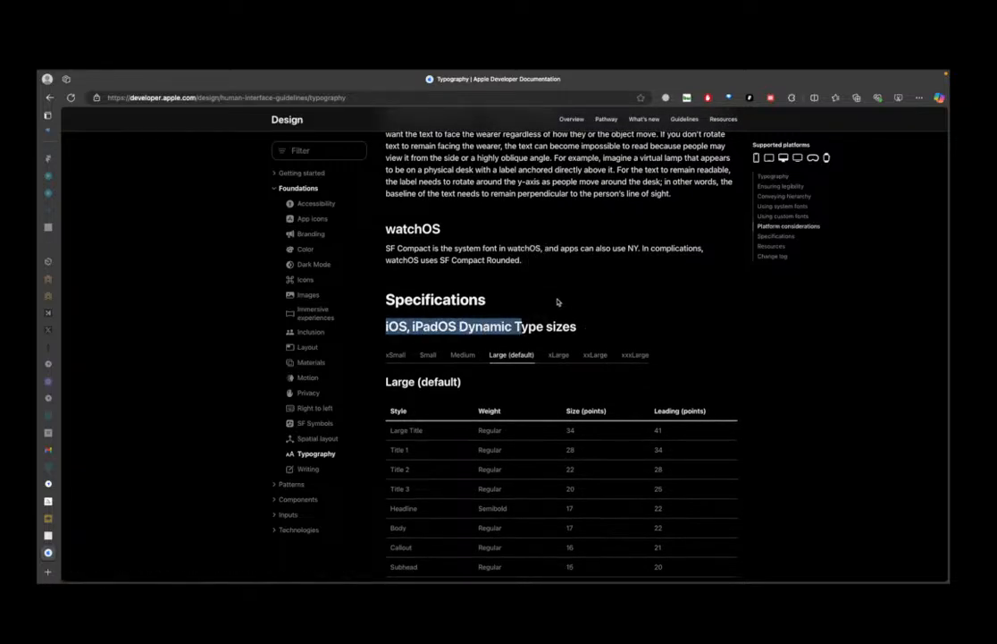
{"action": "scroll", "coordinate": [558, 301], "scroll_direction": "up", "scroll_amount": 8}
{"action": "scroll", "coordinate": [554, 314], "scroll_direction": "up", "scroll_amount": 10}
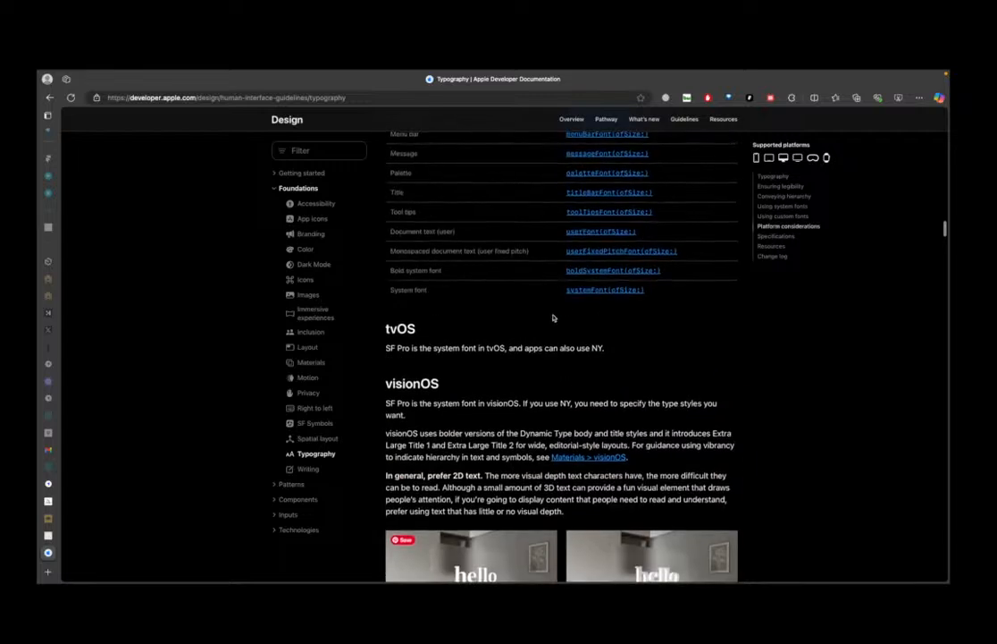
{"action": "scroll", "coordinate": [554, 317], "scroll_direction": "up", "scroll_amount": 1}
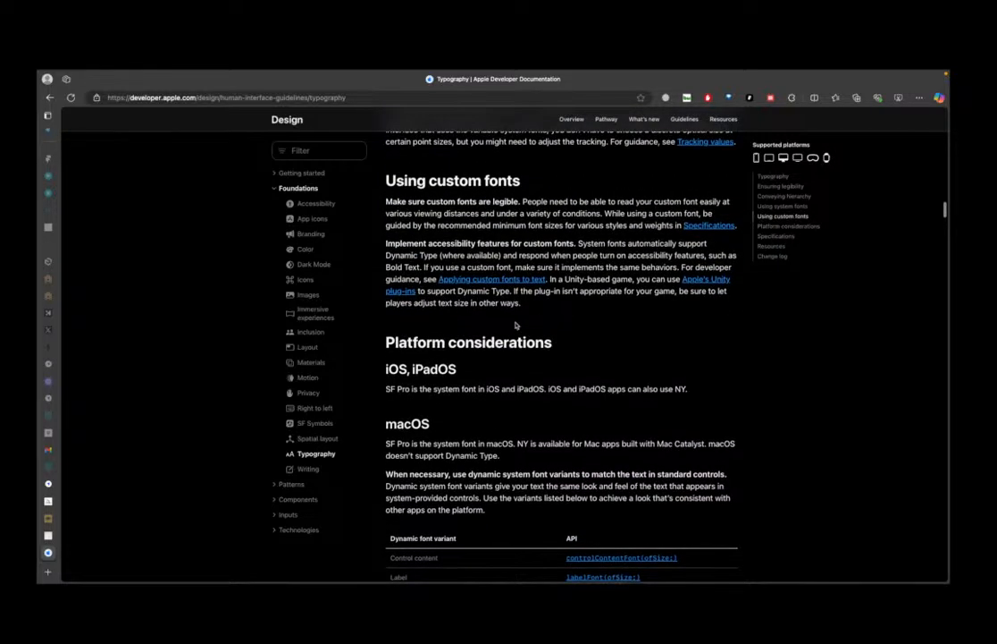
{"action": "left_click_drag", "start_coordinate": [386, 389], "coordinate": [500, 388]}
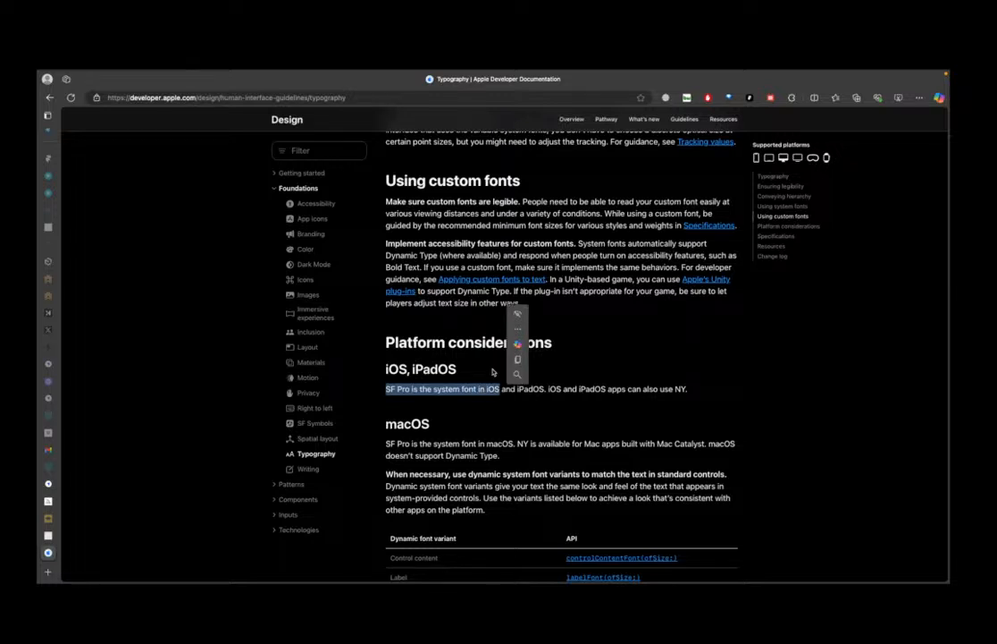
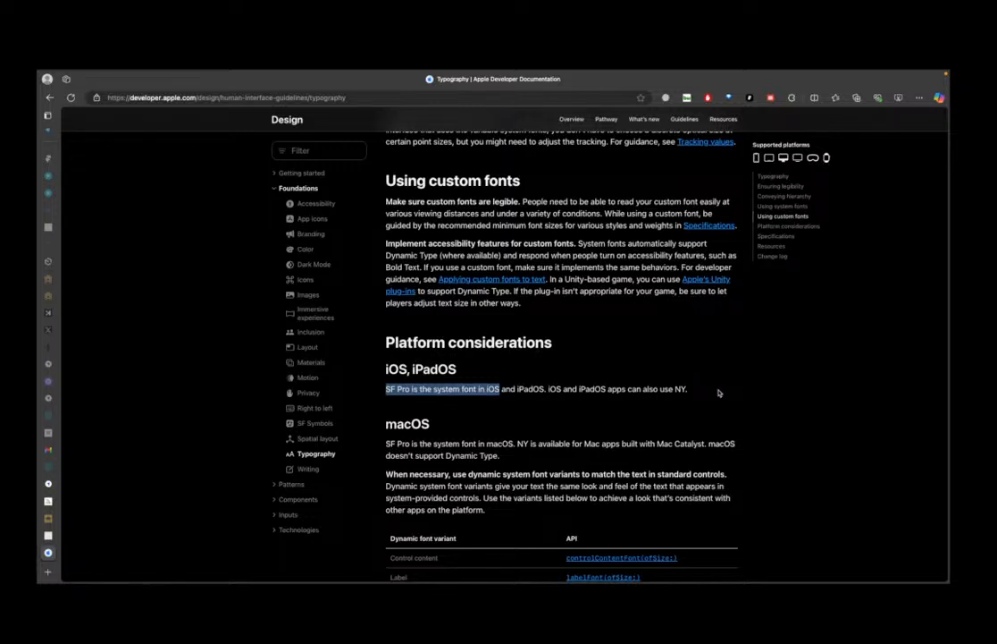
{"action": "key", "text": "ctrl+Left"}
{"action": "key", "text": "ctrl+Left"}
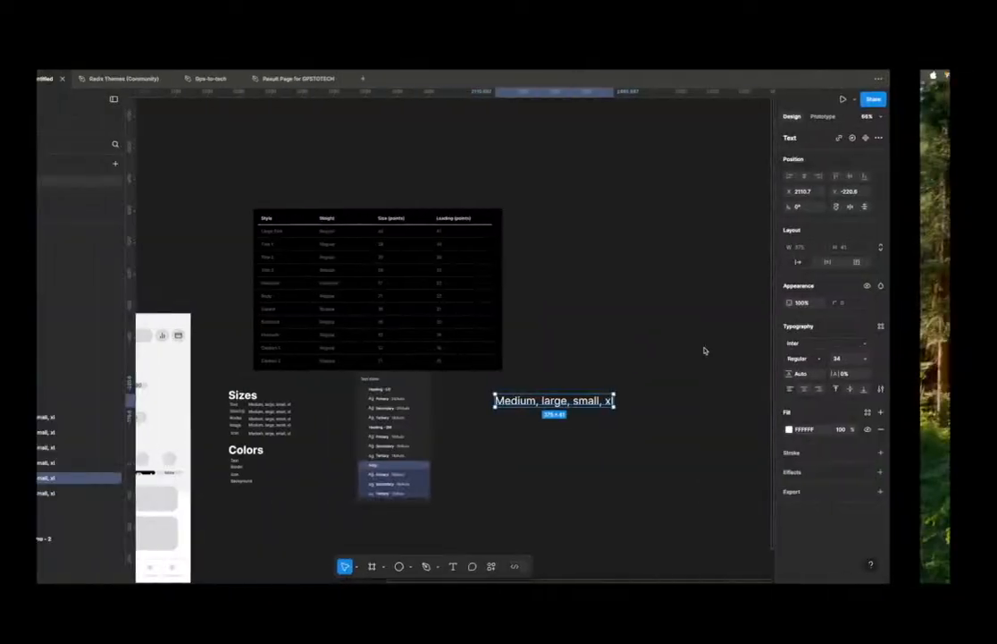
{"action": "left_click", "coordinate": [745, 351]}
{"action": "key", "text": "f"}
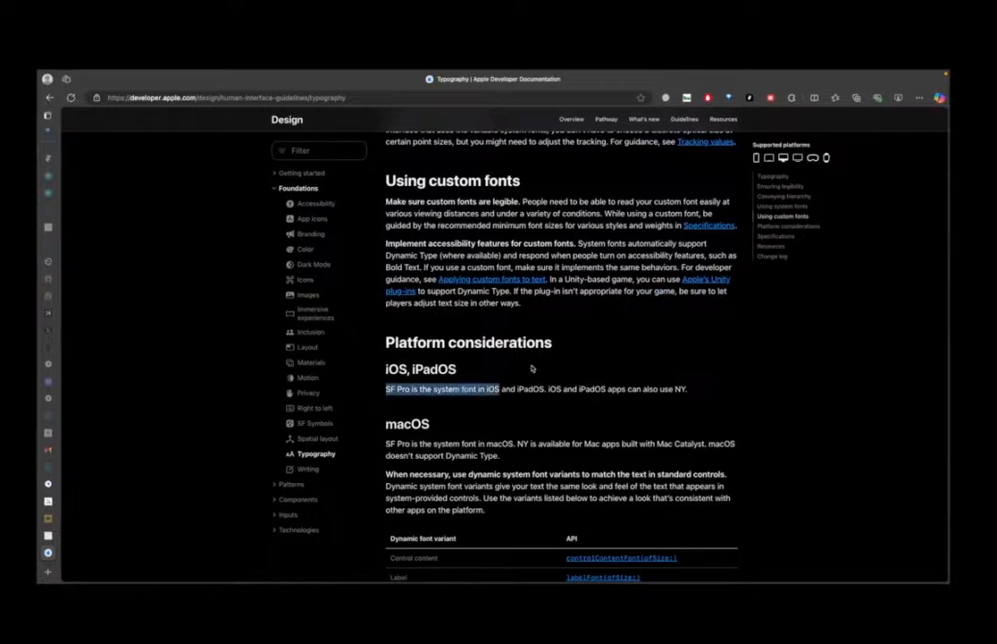
Step: Reread the sentence about the system font in iOS and iPadOS on the Typography page
{"action": "scroll", "coordinate": [532, 367], "scroll_direction": "down", "scroll_amount": 2}
{"action": "left_click", "coordinate": [423, 327]}
{"action": "left_click_drag", "start_coordinate": [381, 325], "coordinate": [438, 326]}
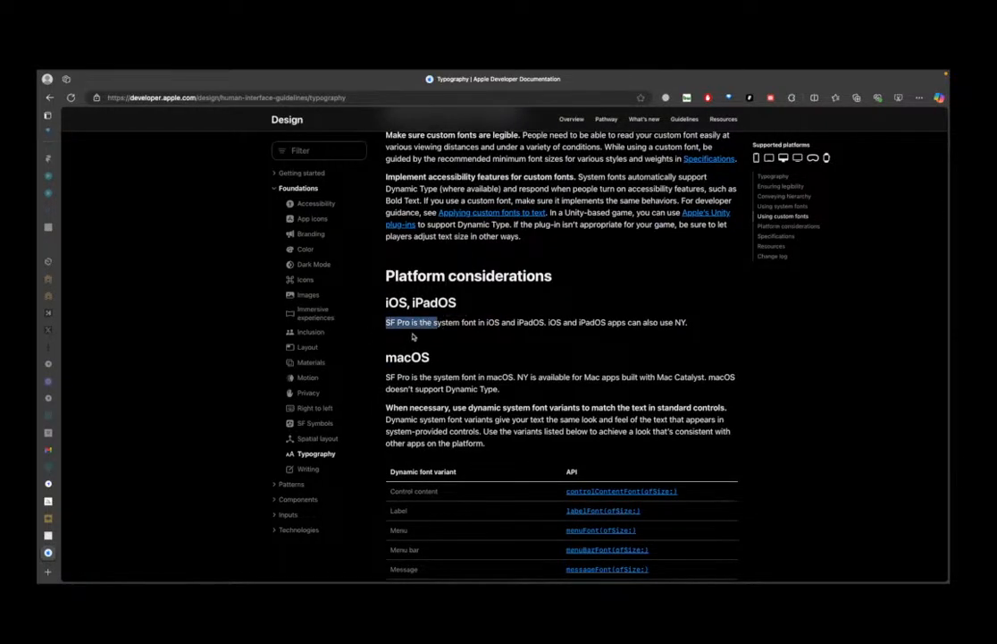
{"action": "left_click", "coordinate": [401, 335]}
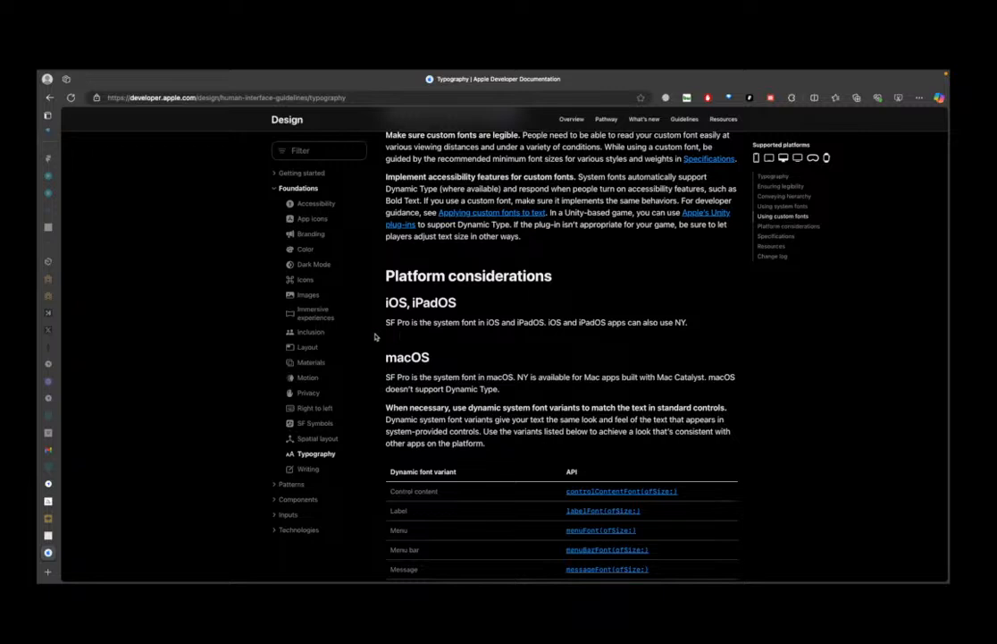
{"action": "left_click_drag", "start_coordinate": [385, 322], "coordinate": [461, 345]}
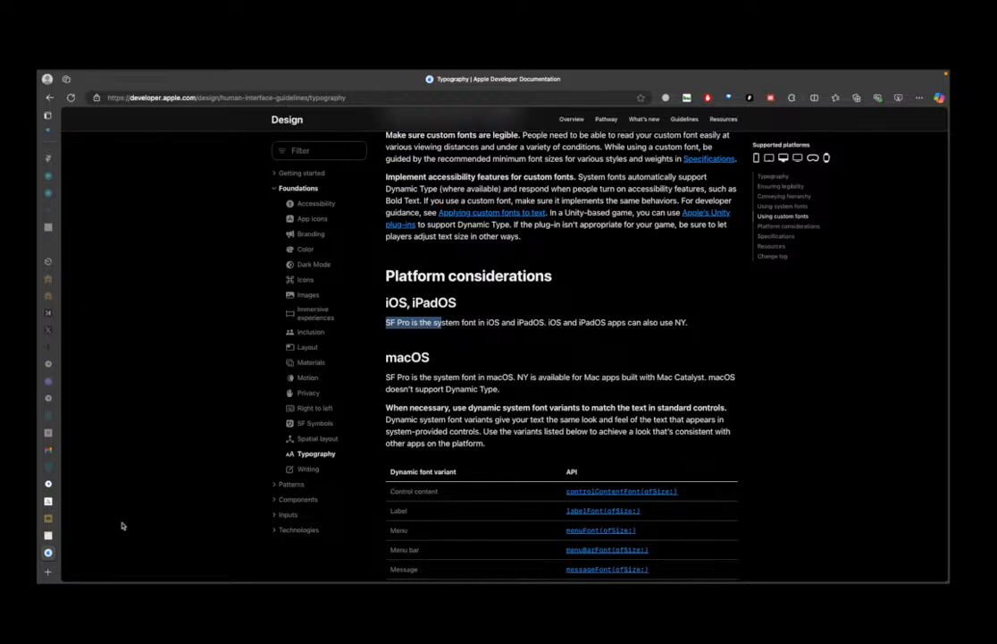
Step: Open YouTube in a new browser tab
{"action": "mouse_move", "coordinate": [40, 500]}
{"action": "key", "text": "ctrl+t"}
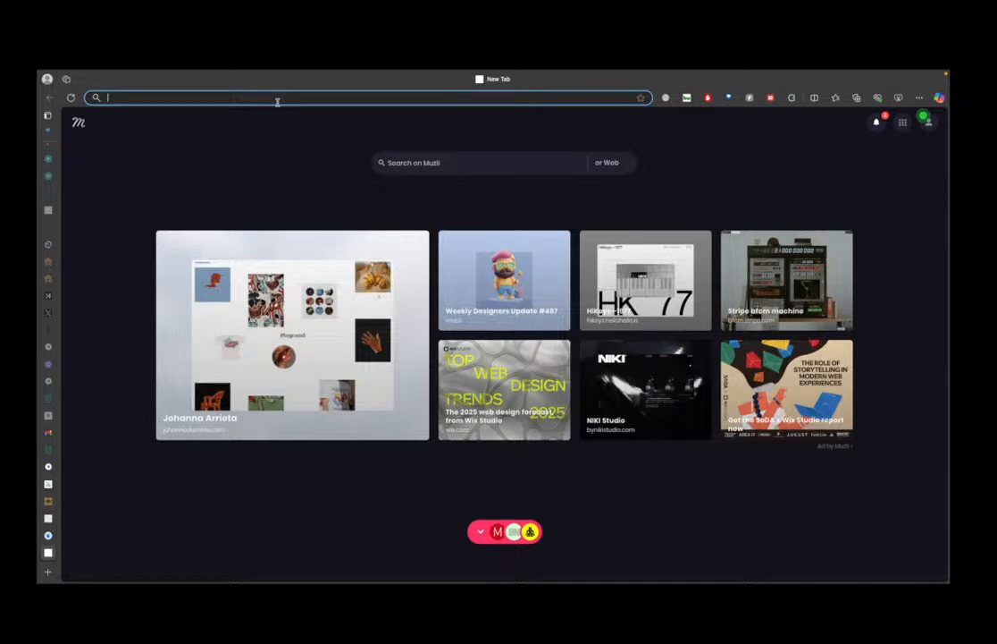
{"action": "type", "text": "youtu"}
{"action": "key", "text": "Return"}
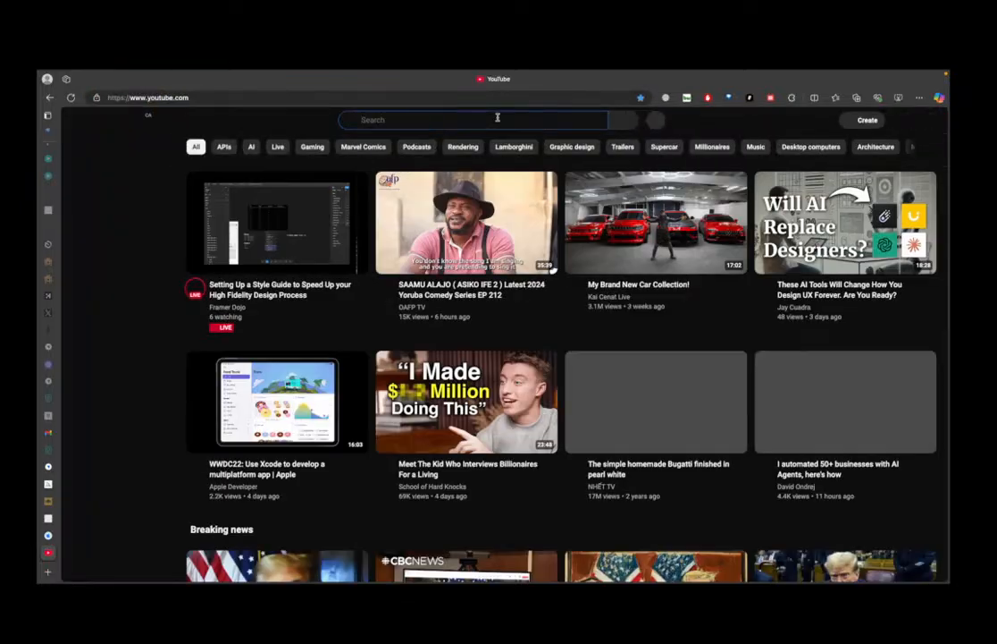
Step: Search YouTube for "install sf pro on my windows machine"
{"action": "left_click", "coordinate": [498, 117]}
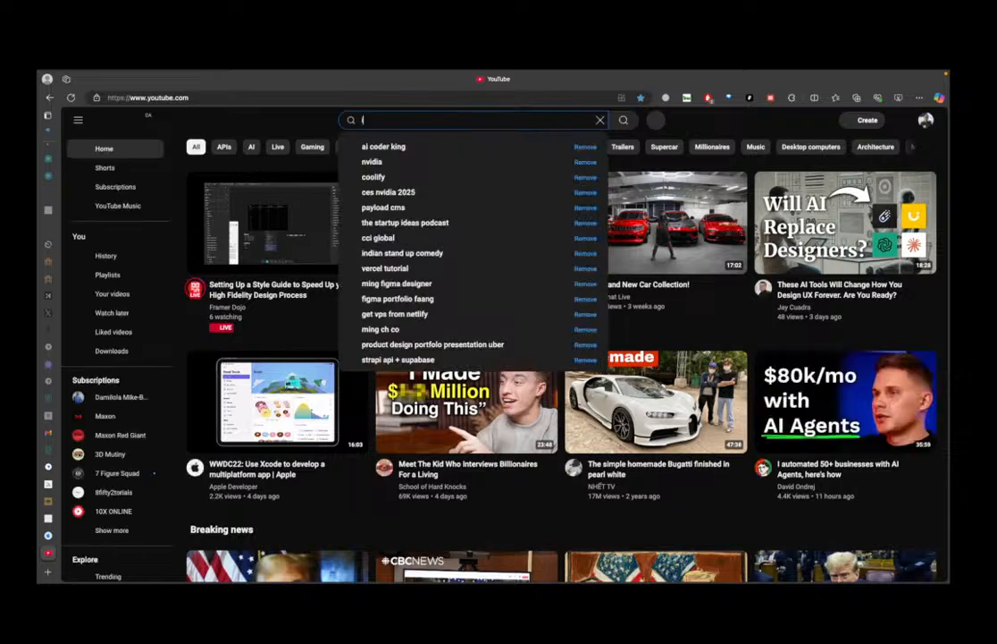
{"action": "type", "text": "install sf"}
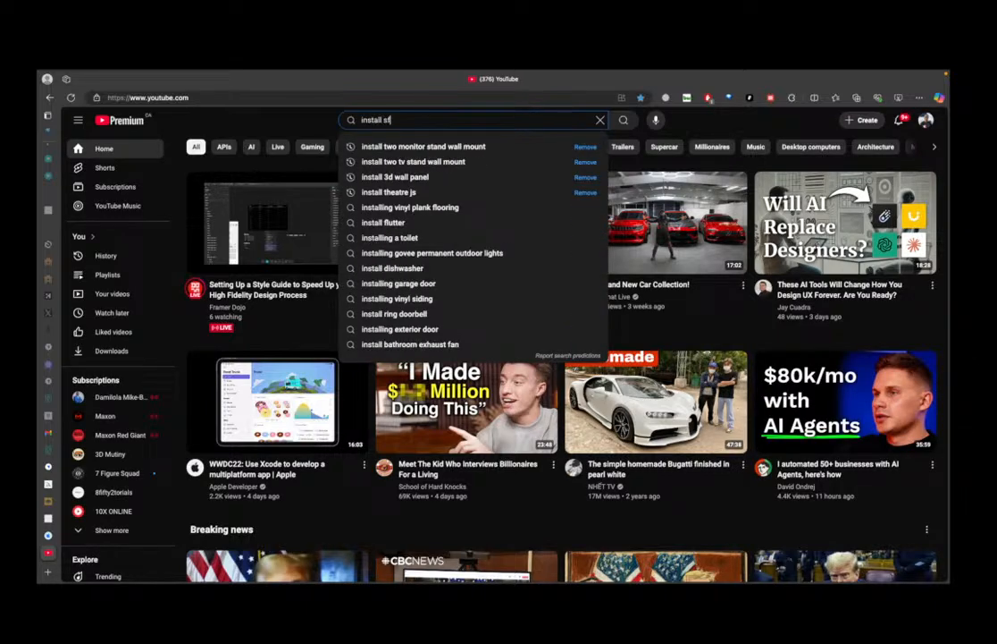
{"action": "type", "text": " pro on"}
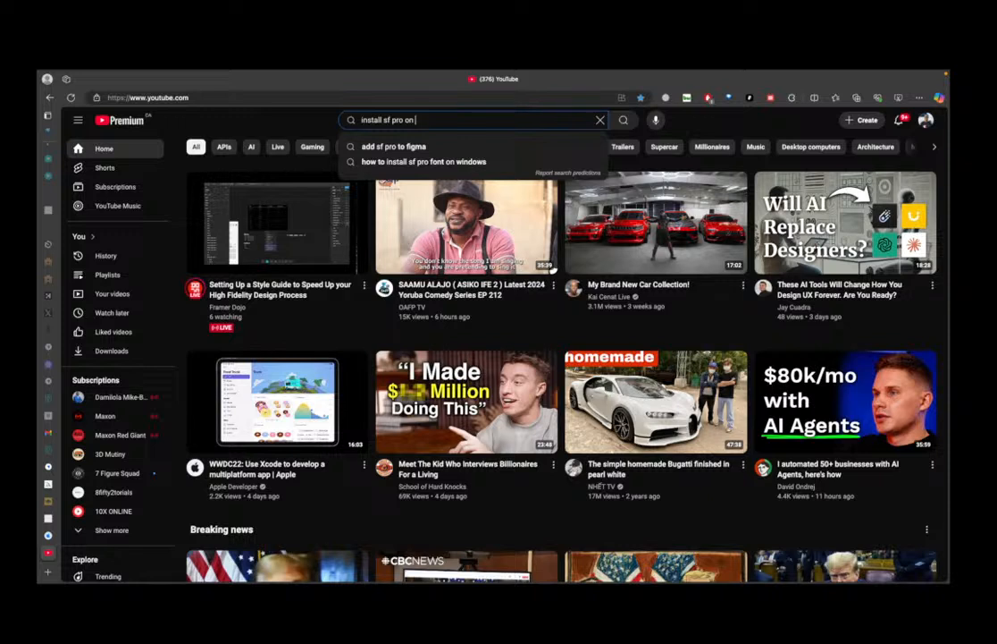
{"action": "type", "text": " my"}
{"action": "key", "text": "BackSpace"}
{"action": "type", "text": "y"}
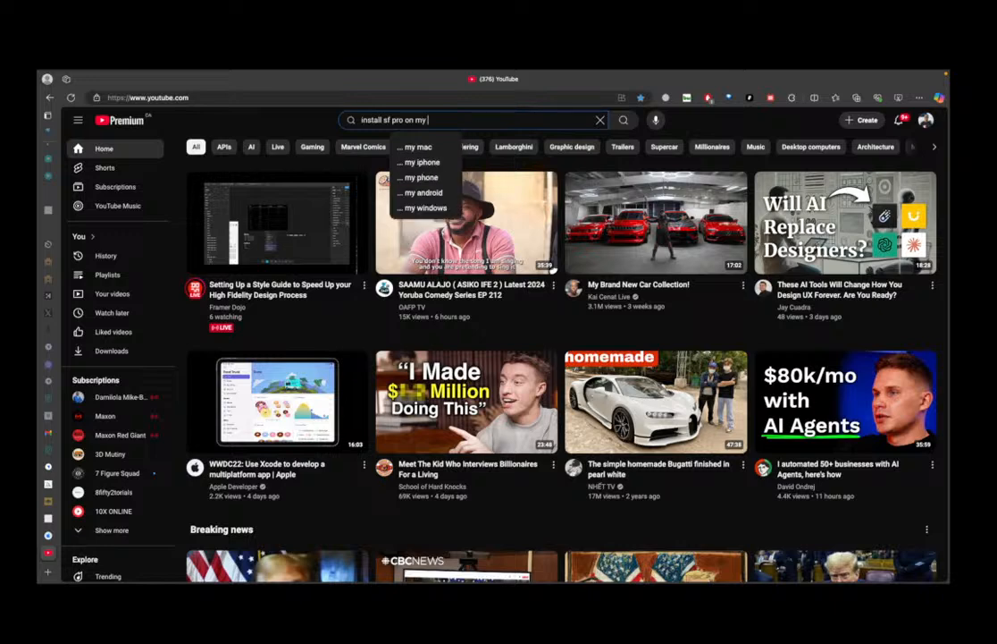
{"action": "type", "text": " windows machine"}
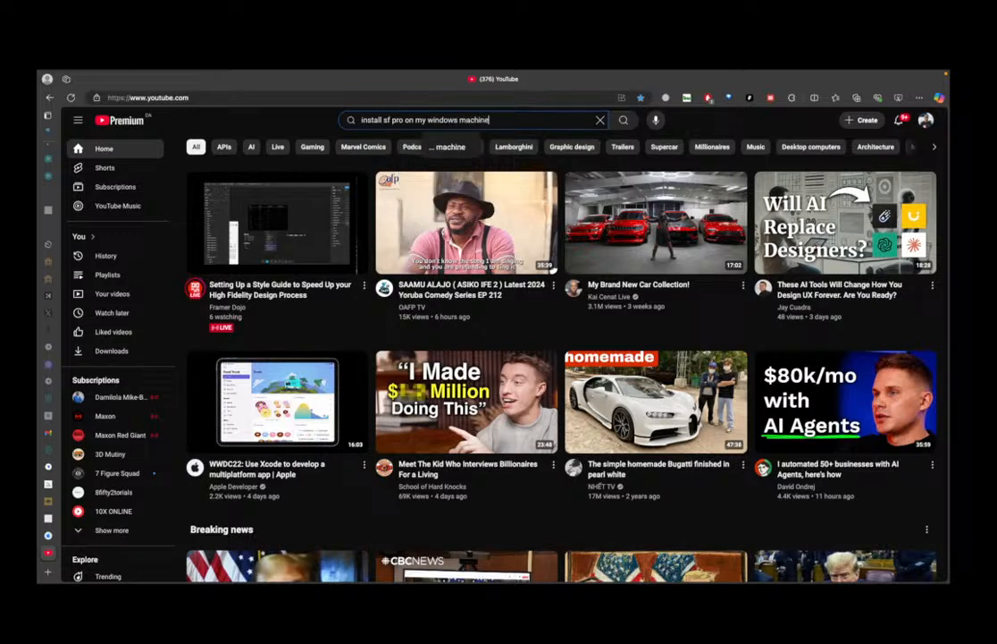
{"action": "key", "text": "Return"}
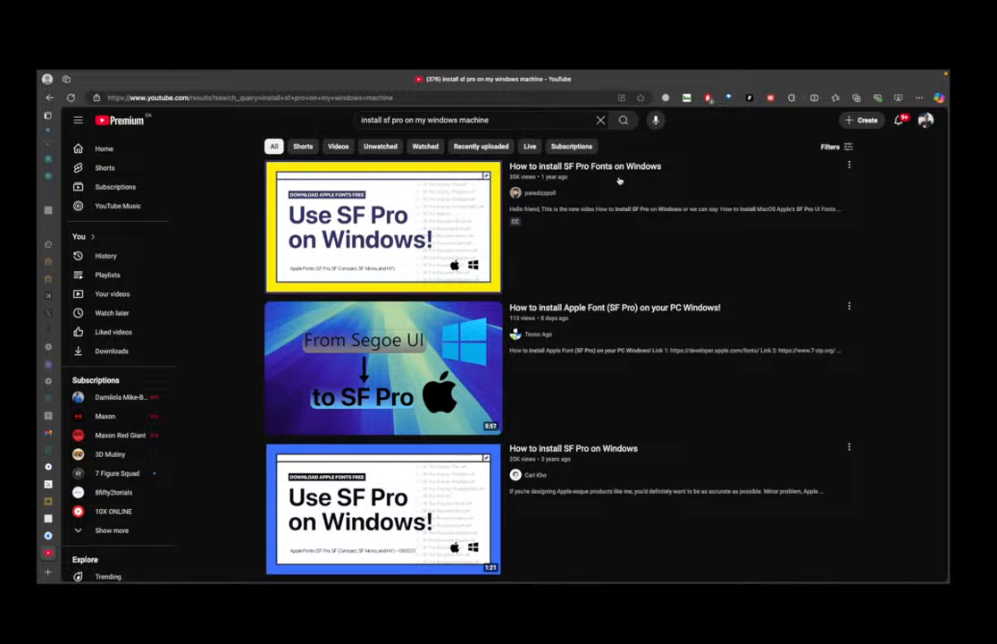
Step: Open the video "How to install SF Pro Fonts on Windows", skip ahead to the SF-Pro .dmg extraction part and pause it
{"action": "mouse_move", "coordinate": [366, 350]}
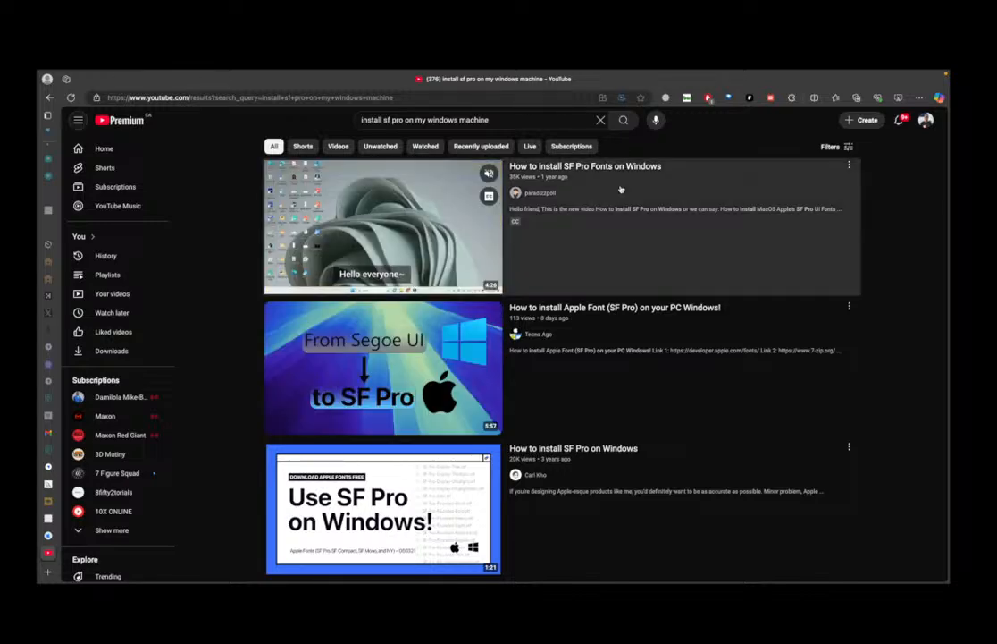
{"action": "left_click", "coordinate": [621, 189]}
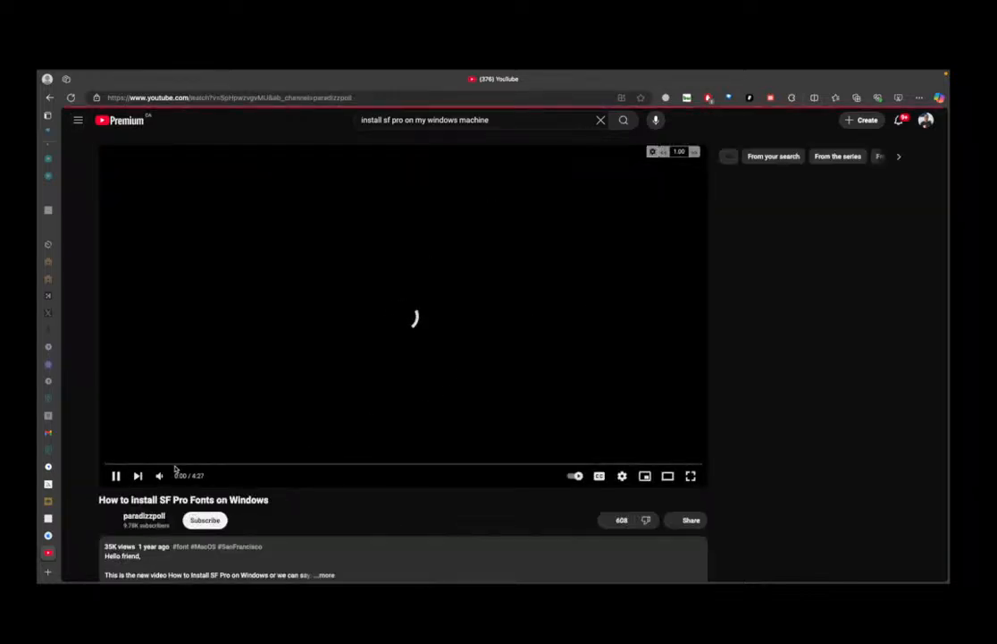
{"action": "left_click", "coordinate": [171, 464]}
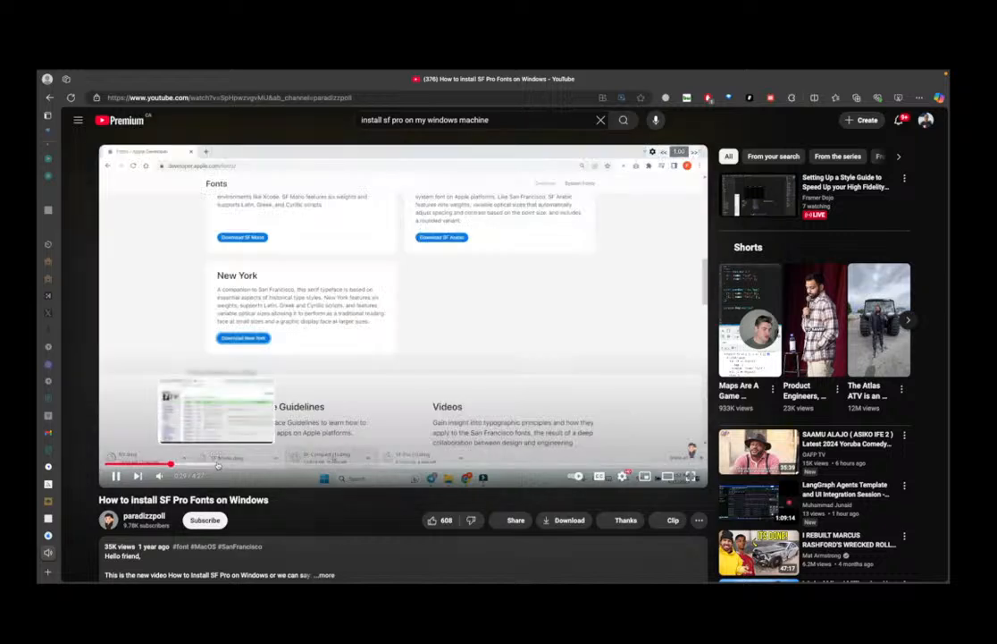
{"action": "left_click", "coordinate": [218, 464]}
{"action": "left_click", "coordinate": [277, 464]}
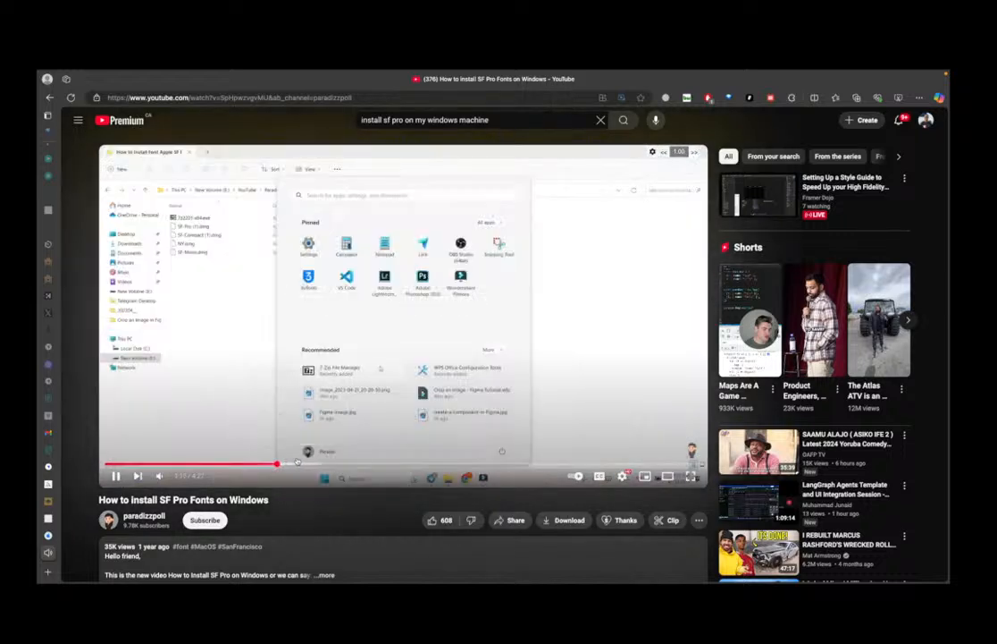
{"action": "left_click", "coordinate": [296, 464]}
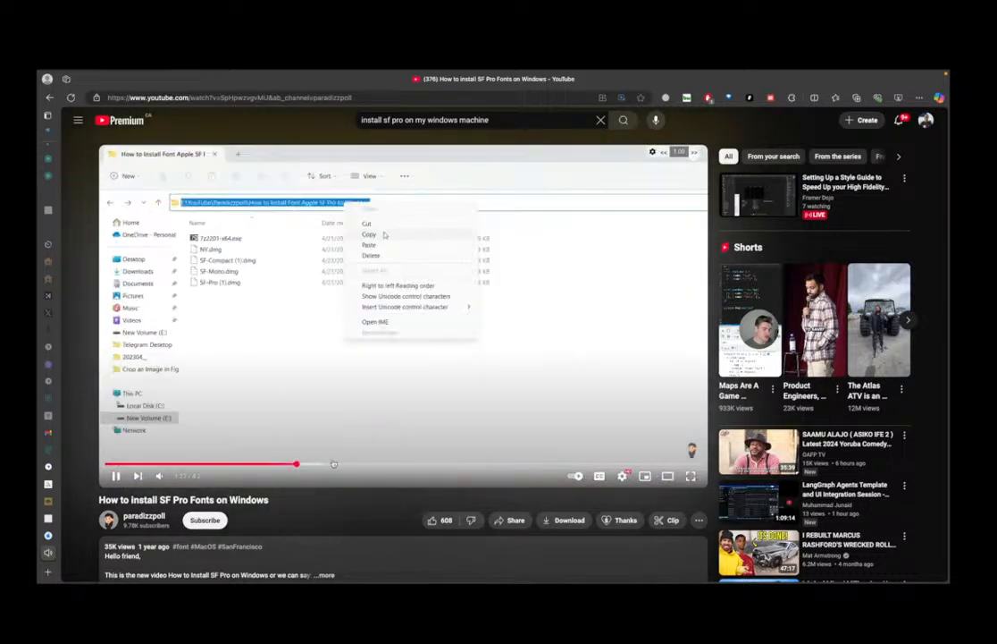
{"action": "left_click", "coordinate": [332, 464]}
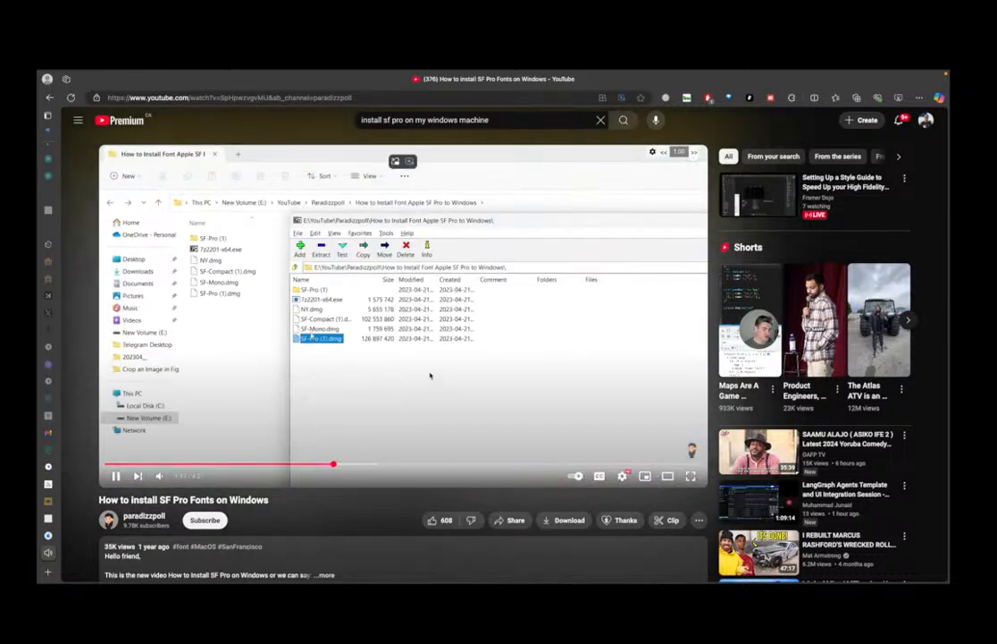
{"action": "left_click", "coordinate": [430, 374]}
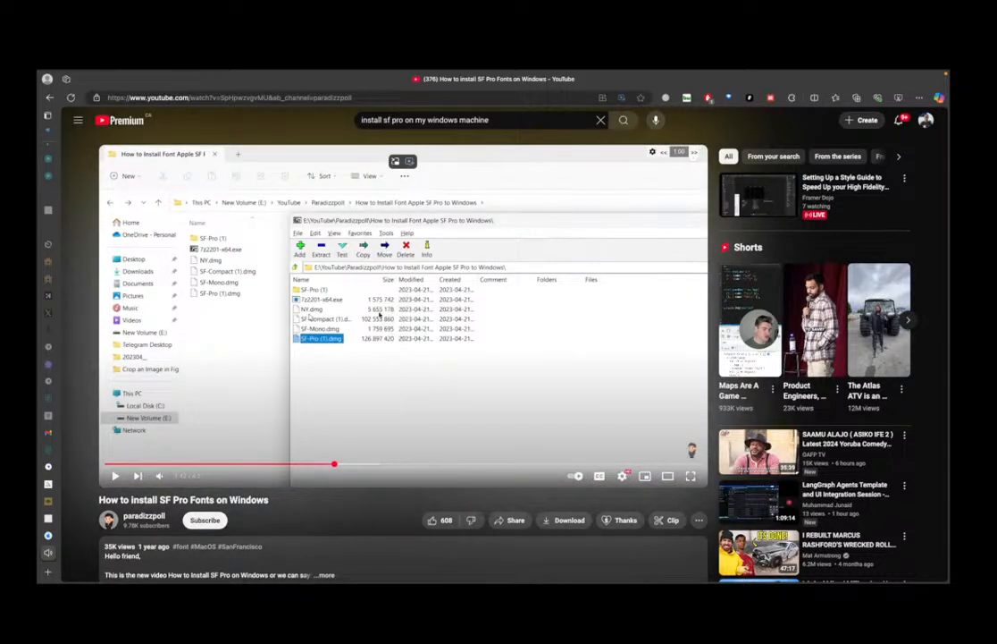
Step: Copy the web address of the SF Pro installation video
{"action": "left_click", "coordinate": [363, 96]}
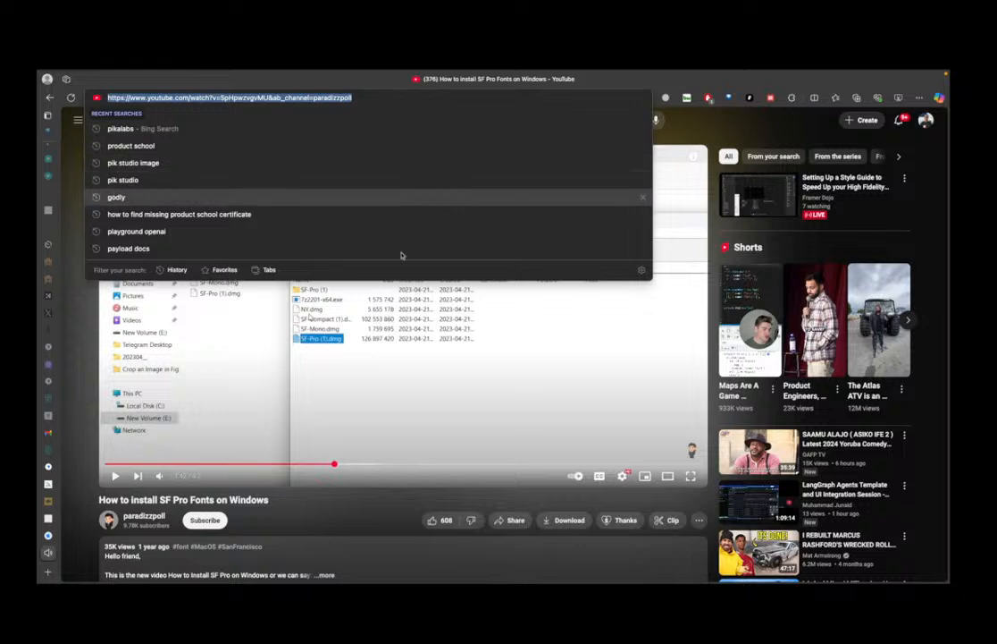
{"action": "key", "text": "Escape"}
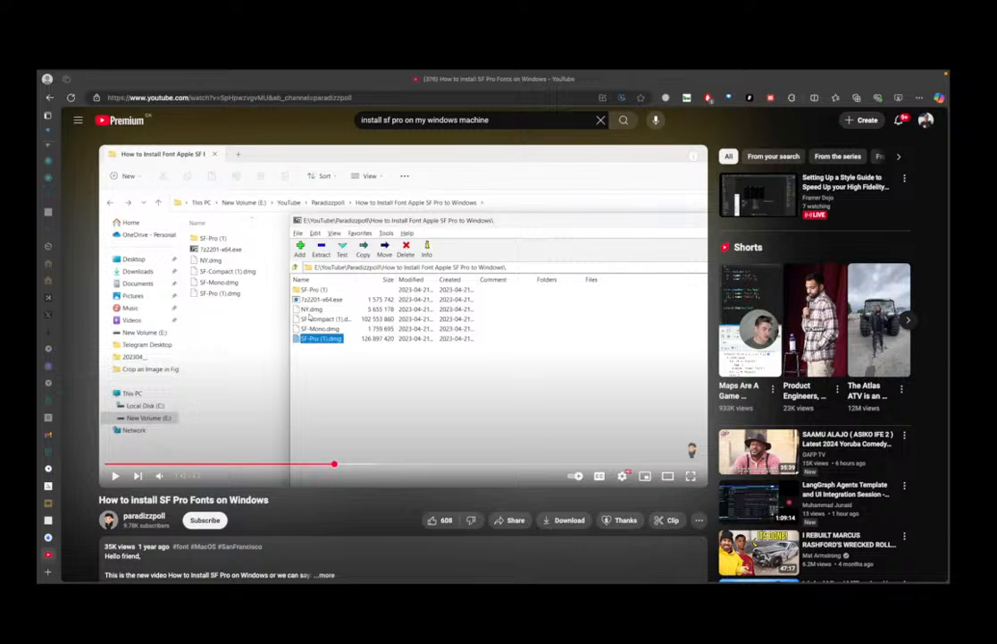
{"action": "left_click", "coordinate": [407, 99]}
{"action": "key", "text": "super+a"}
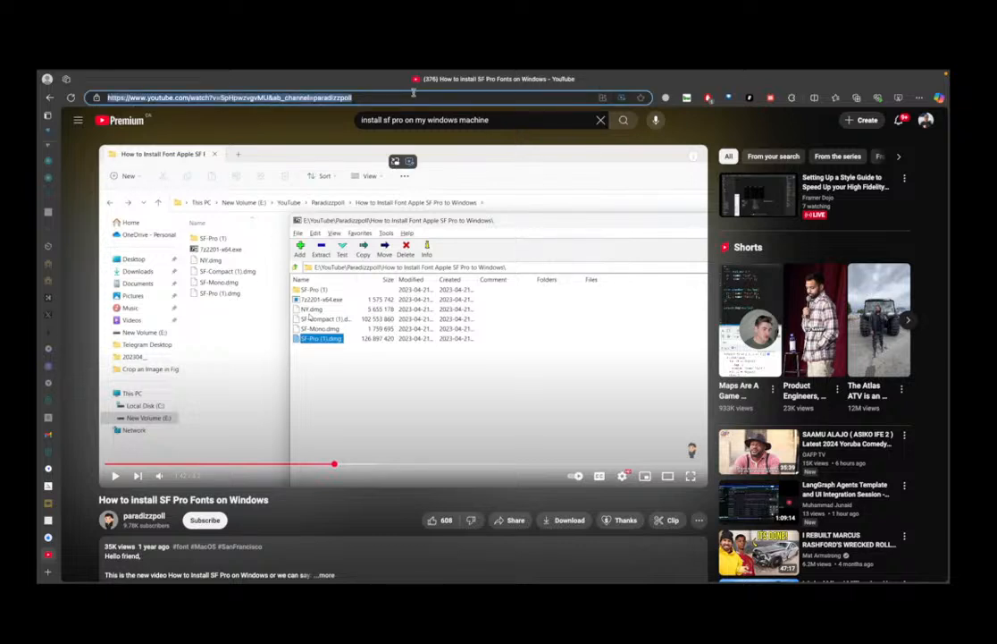
Step: Post the copied video link in the live chat of the "Setting Up a Style Guide to Speed Up your High Fidelity Design Process" stream and pause playback
{"action": "left_click", "coordinate": [849, 200]}
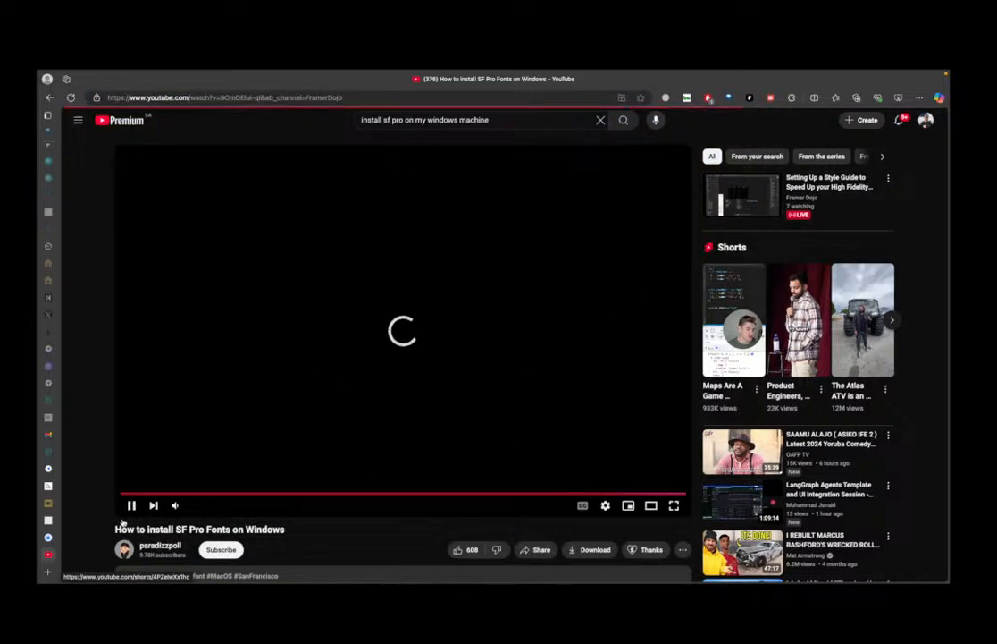
{"action": "scroll", "coordinate": [286, 417], "scroll_direction": "down", "scroll_amount": 2}
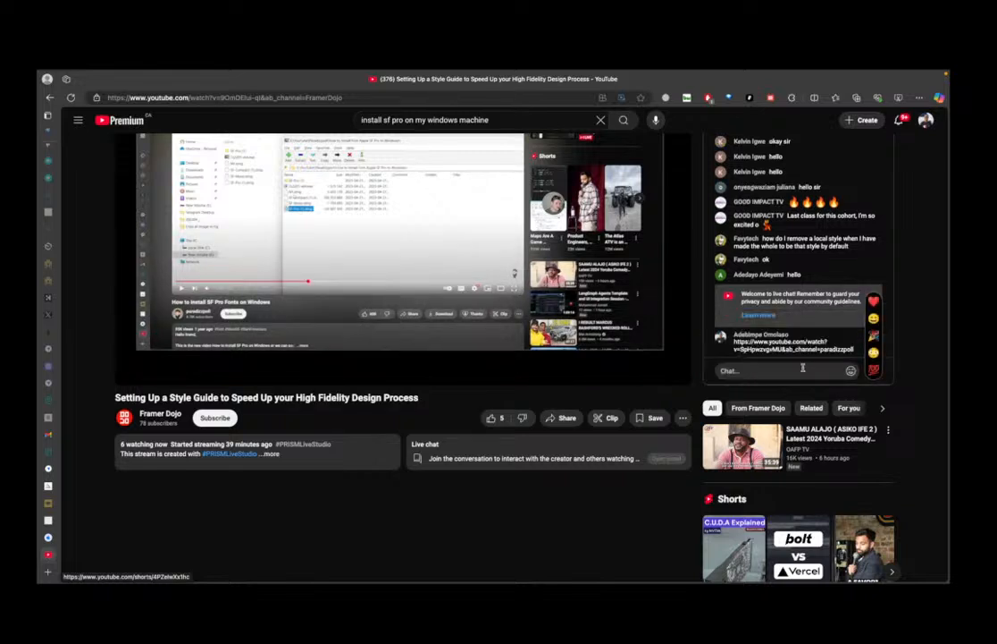
{"action": "left_click", "coordinate": [391, 225]}
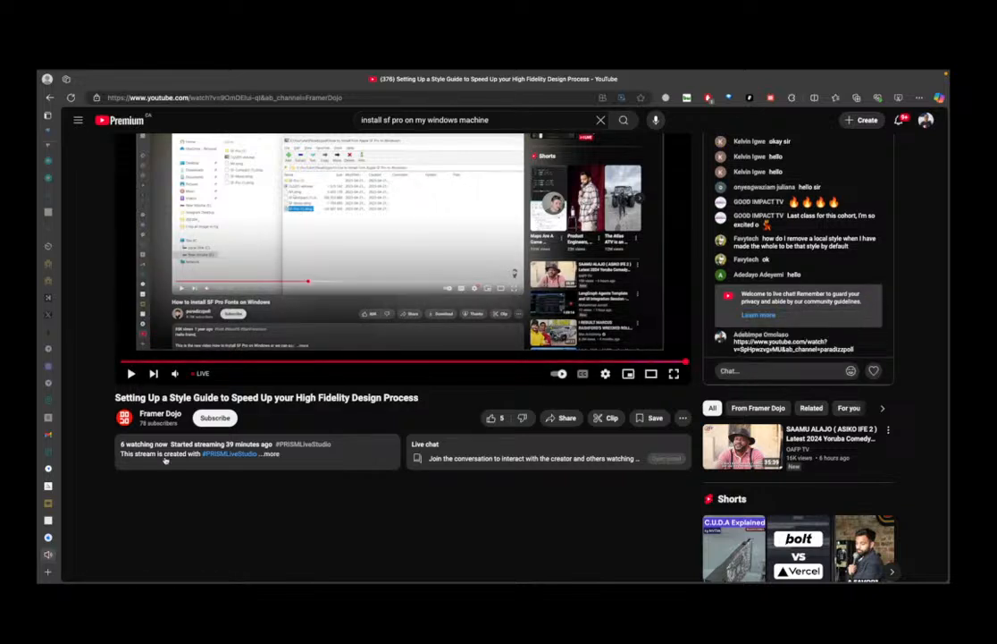
Step: Return to Apple's Typography guidelines page and open the download page for the San Francisco and New York fonts
{"action": "mouse_move", "coordinate": [45, 484]}
{"action": "left_click", "coordinate": [120, 554]}
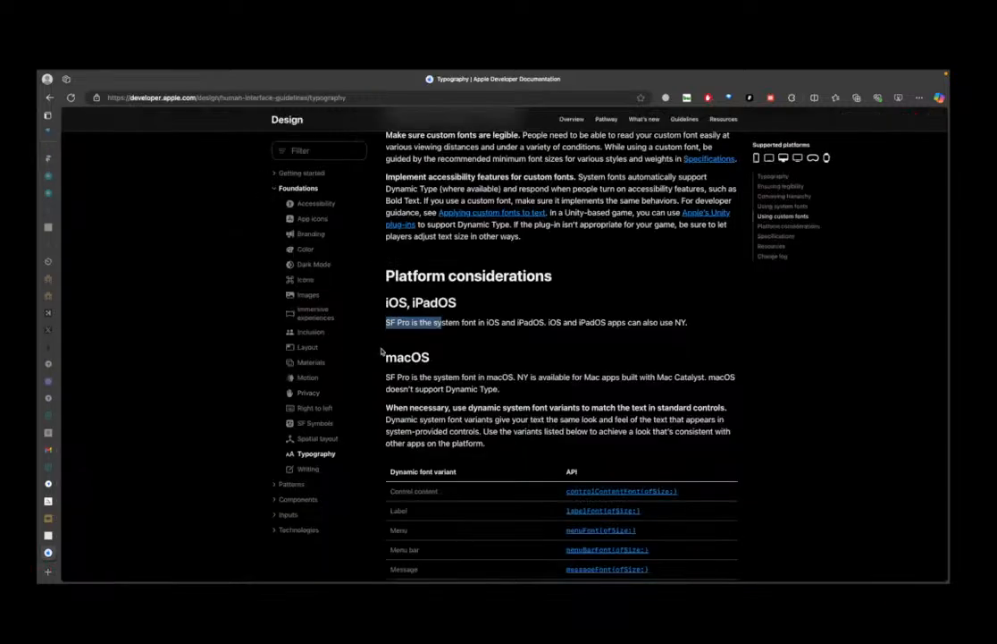
{"action": "left_click", "coordinate": [525, 365]}
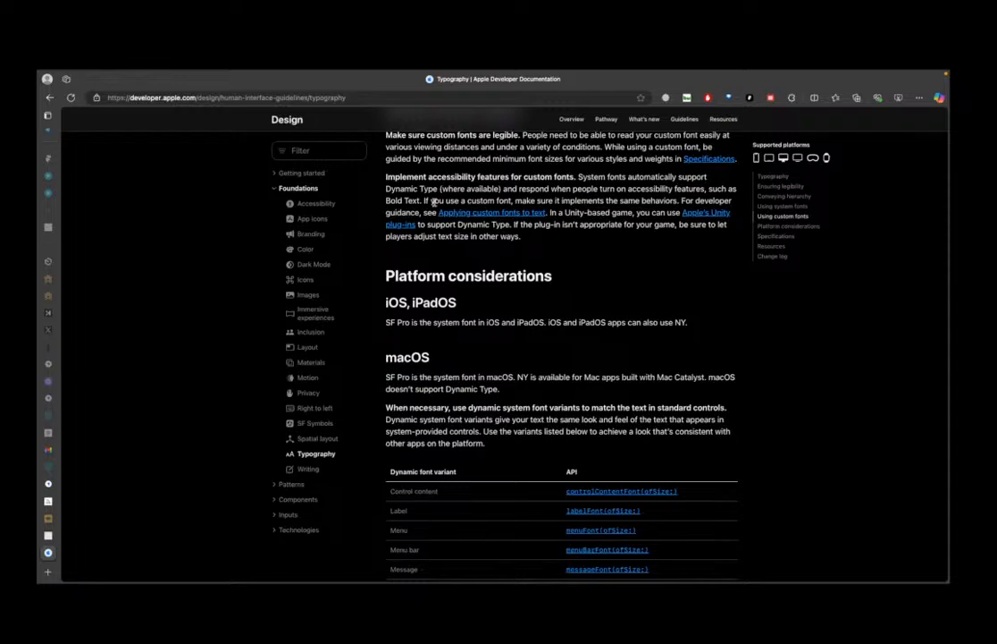
{"action": "scroll", "coordinate": [427, 352], "scroll_direction": "up", "scroll_amount": 10}
{"action": "scroll", "coordinate": [427, 352], "scroll_direction": "up", "scroll_amount": 15}
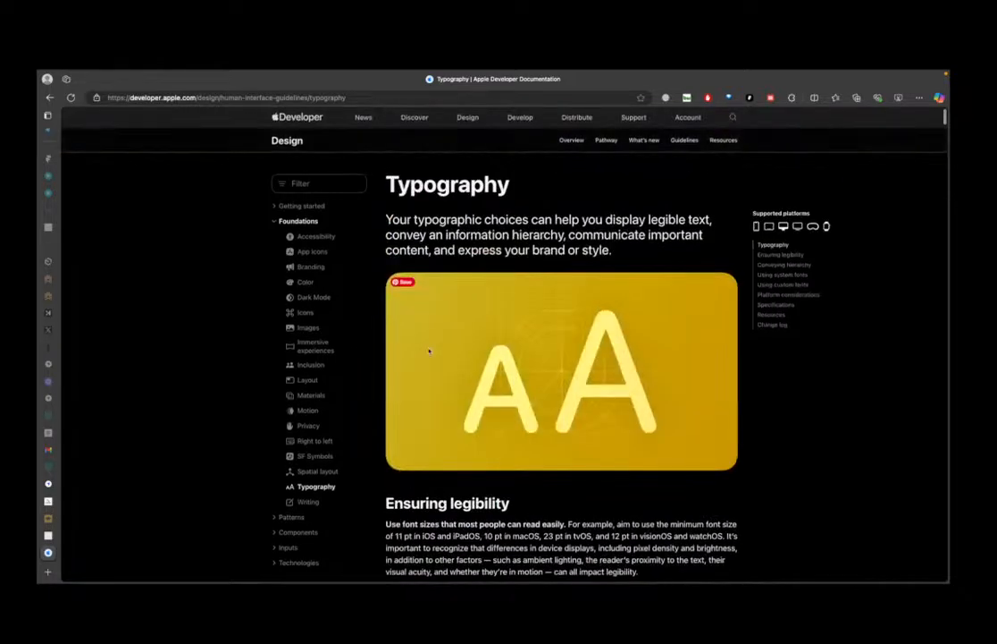
{"action": "scroll", "coordinate": [429, 344], "scroll_direction": "down", "scroll_amount": 20}
{"action": "scroll", "coordinate": [429, 342], "scroll_direction": "up", "scroll_amount": 15}
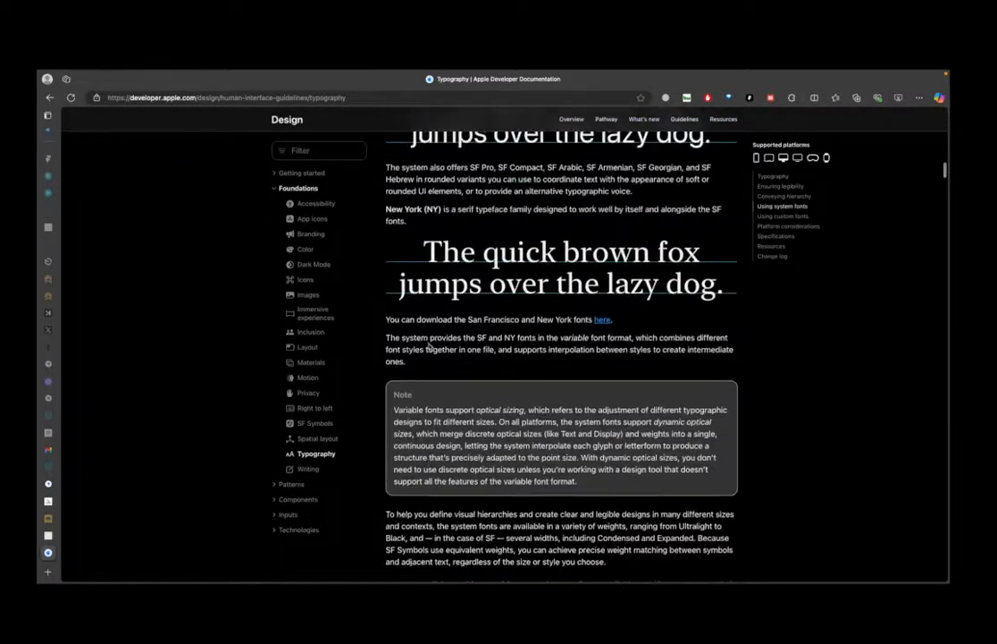
{"action": "scroll", "coordinate": [497, 322], "scroll_direction": "down", "scroll_amount": 5}
{"action": "scroll", "coordinate": [497, 319], "scroll_direction": "down", "scroll_amount": 5}
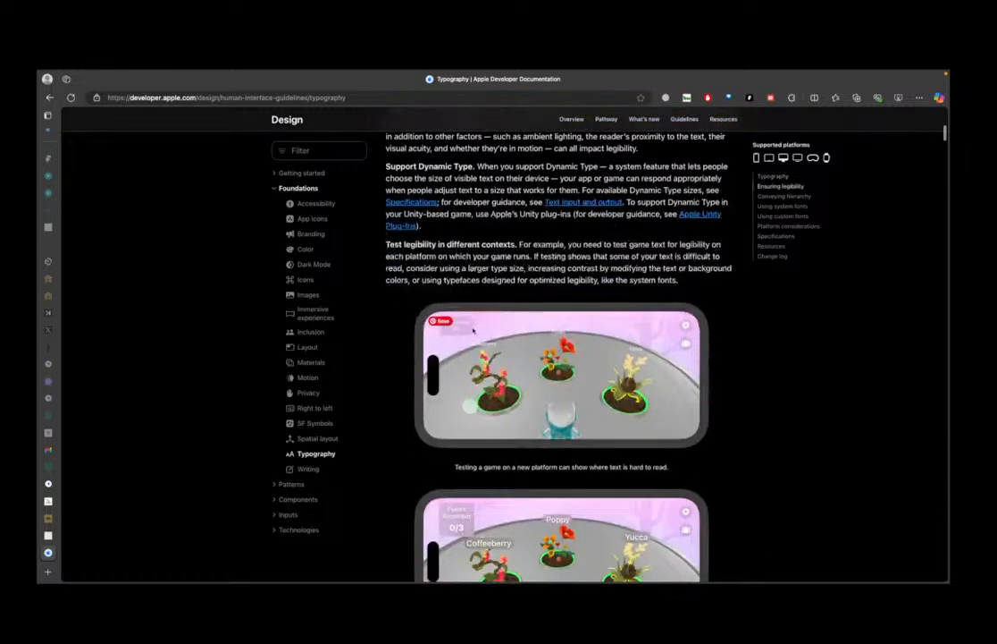
{"action": "scroll", "coordinate": [478, 341], "scroll_direction": "down", "scroll_amount": 8}
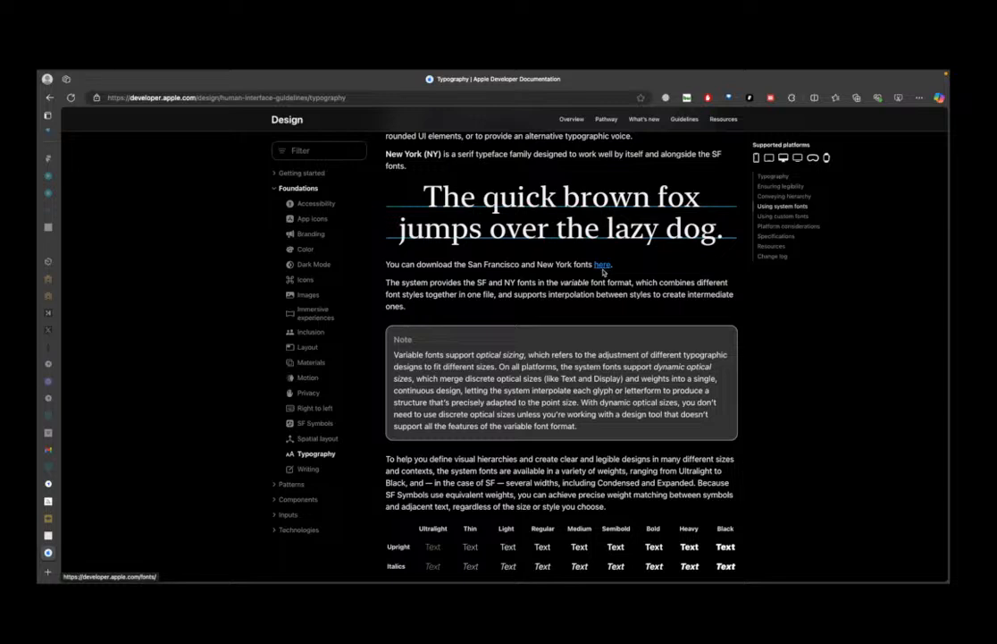
{"action": "left_click", "coordinate": [603, 265]}
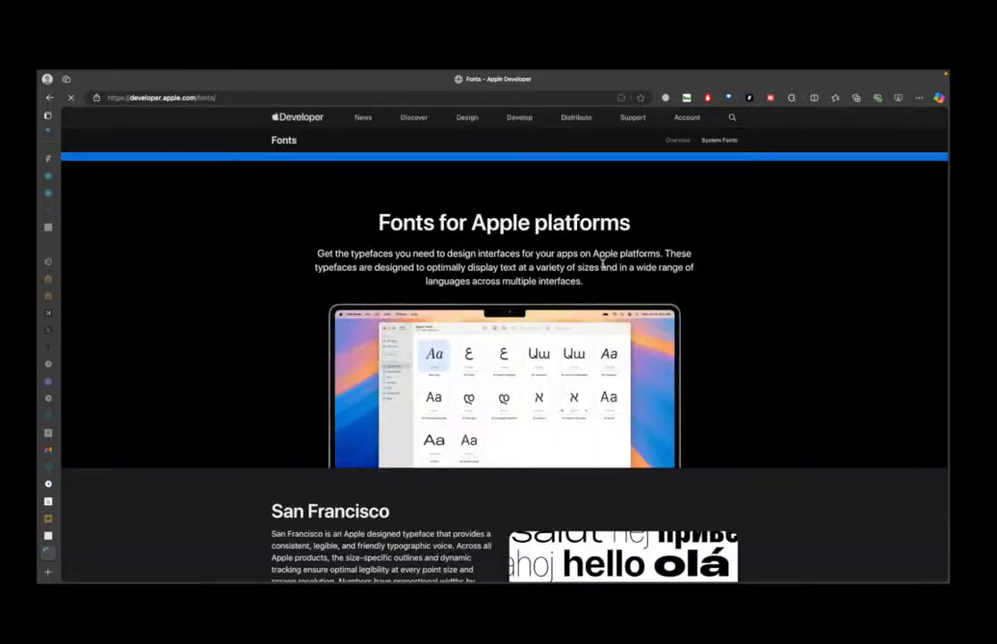
Step: Examine the SF Pro and SF Compact descriptions on the Fonts page, highlighting the platforms each typeface is meant for
{"action": "scroll", "coordinate": [457, 483], "scroll_direction": "down", "scroll_amount": 10}
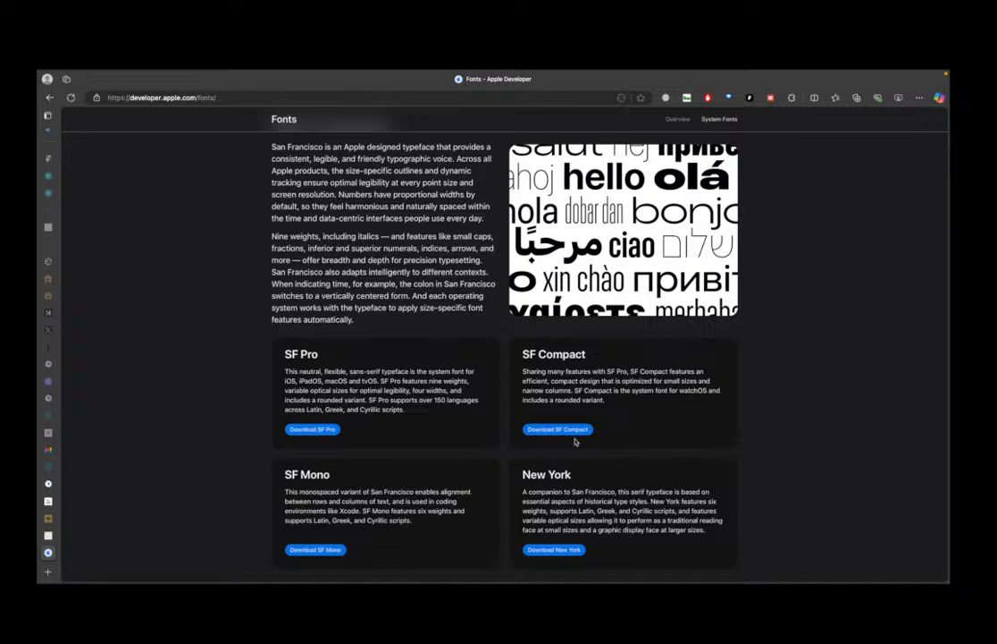
{"action": "scroll", "coordinate": [554, 436], "scroll_direction": "down", "scroll_amount": 1}
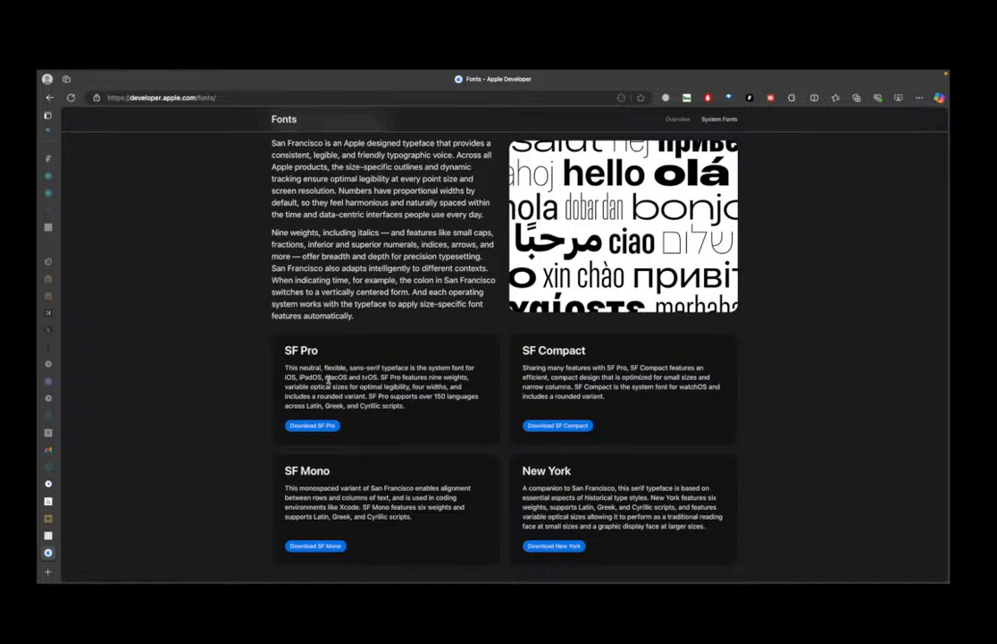
{"action": "left_click_drag", "start_coordinate": [285, 377], "coordinate": [347, 379]}
{"action": "left_click", "coordinate": [559, 369]}
{"action": "left_click_drag", "start_coordinate": [640, 367], "coordinate": [647, 367]}
{"action": "left_click_drag", "start_coordinate": [527, 379], "coordinate": [537, 379]}
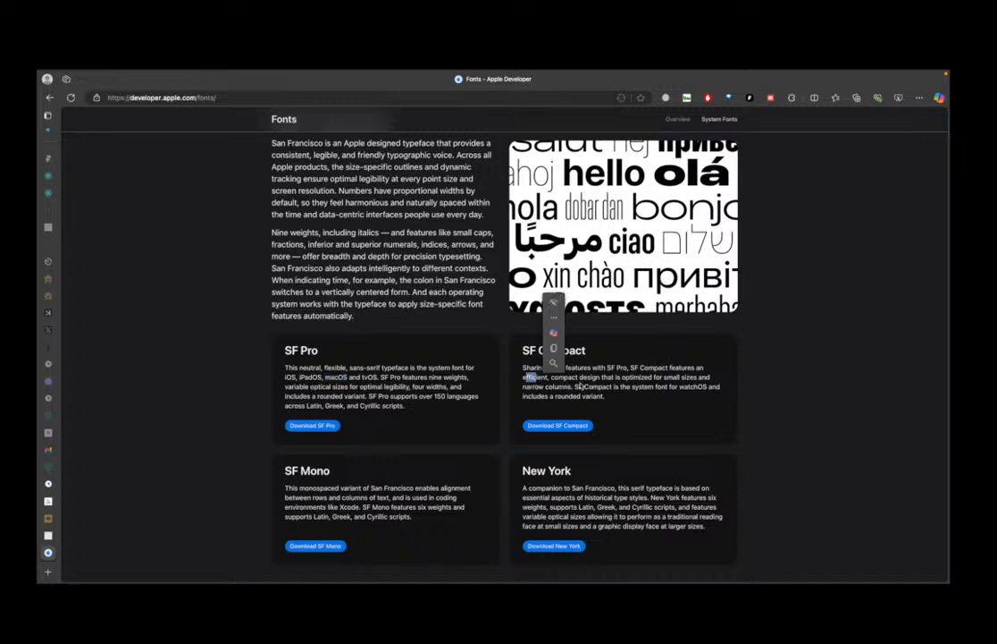
{"action": "left_click_drag", "start_coordinate": [682, 382], "coordinate": [704, 388]}
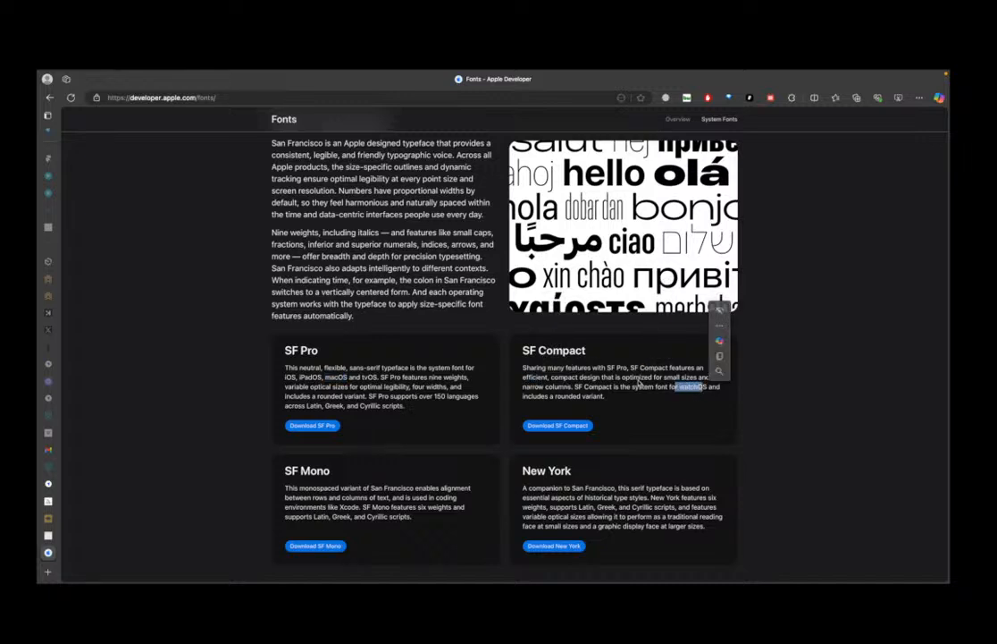
{"action": "left_click_drag", "start_coordinate": [639, 380], "coordinate": [640, 385]}
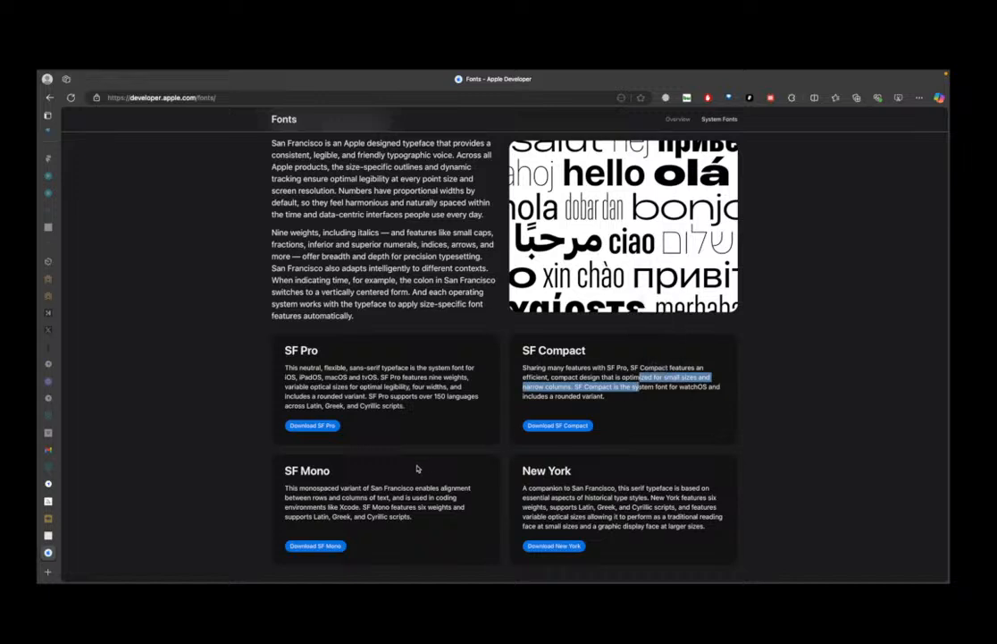
Step: Examine the SF Mono description and the SF Script Extensions section, highlighting part of the SF Arabic text
{"action": "scroll", "coordinate": [416, 470], "scroll_direction": "down", "scroll_amount": 1}
{"action": "left_click", "coordinate": [358, 488]}
{"action": "left_click_drag", "start_coordinate": [285, 479], "coordinate": [328, 479]}
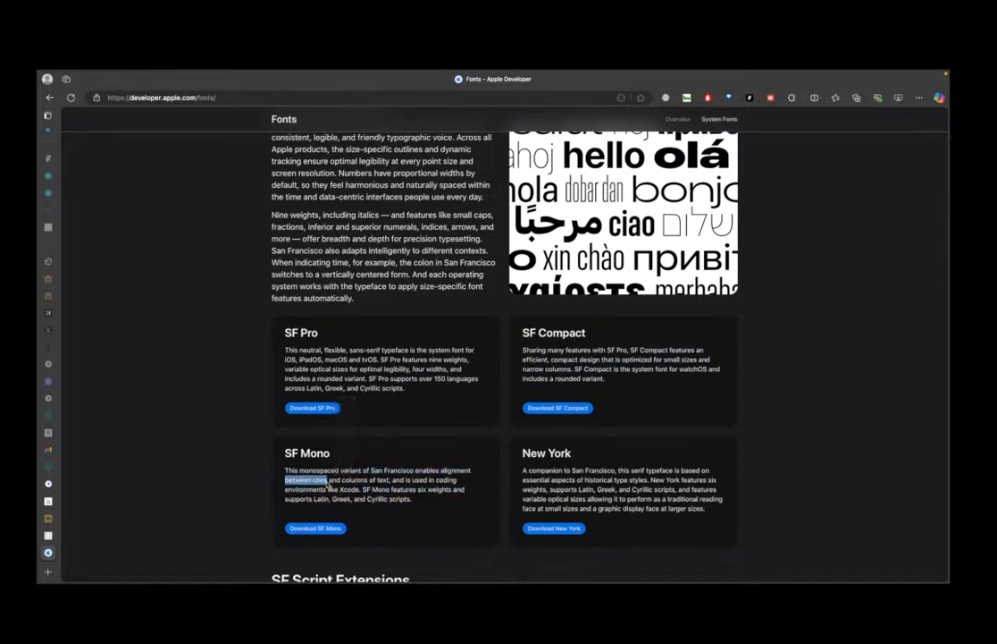
{"action": "scroll", "coordinate": [361, 483], "scroll_direction": "down", "scroll_amount": 1}
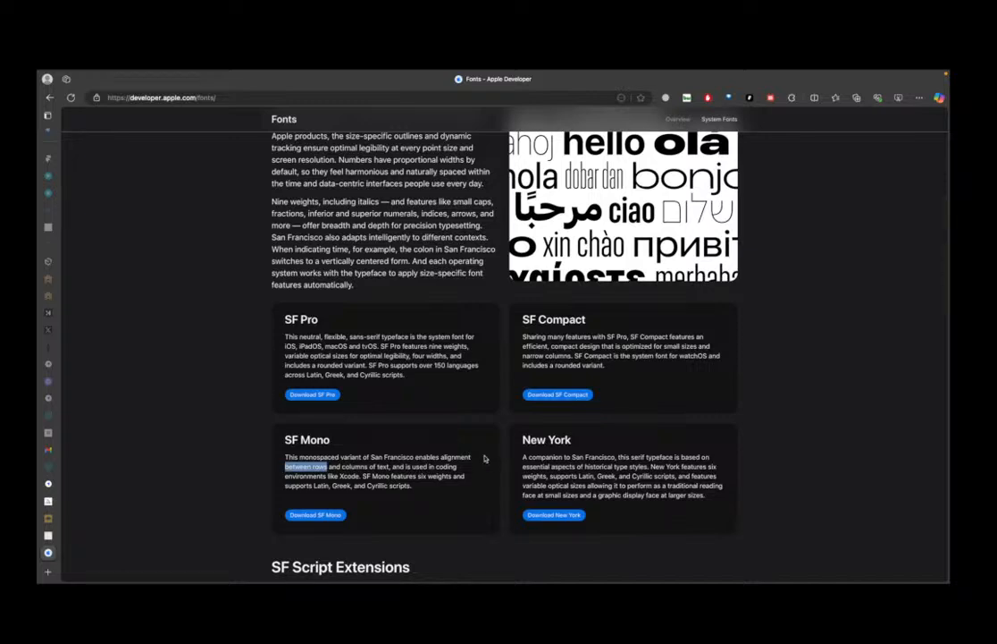
{"action": "scroll", "coordinate": [491, 464], "scroll_direction": "down", "scroll_amount": 3}
{"action": "scroll", "coordinate": [478, 450], "scroll_direction": "down", "scroll_amount": 2}
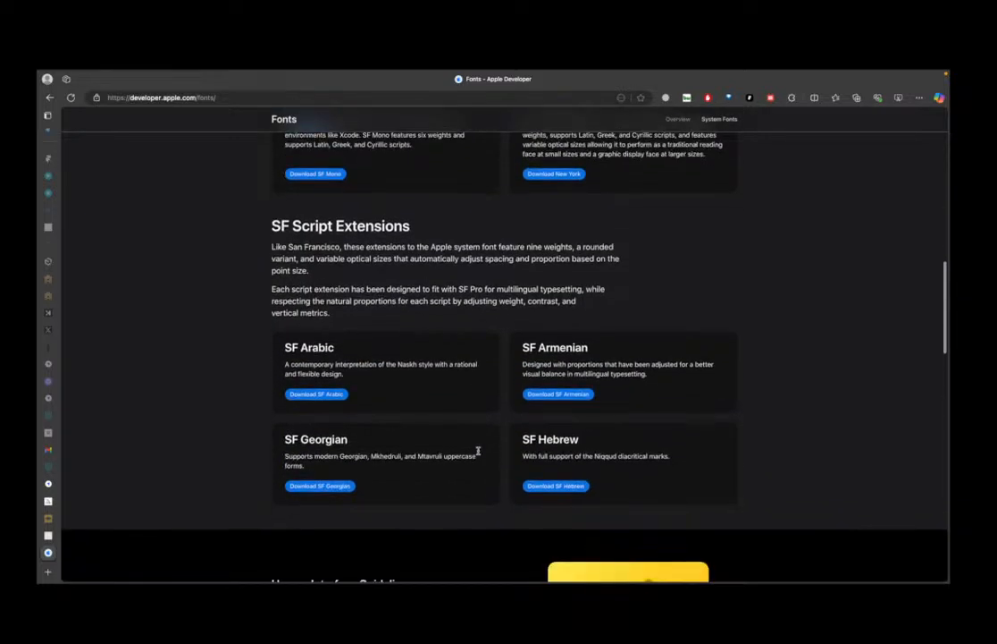
{"action": "left_click_drag", "start_coordinate": [335, 365], "coordinate": [431, 377]}
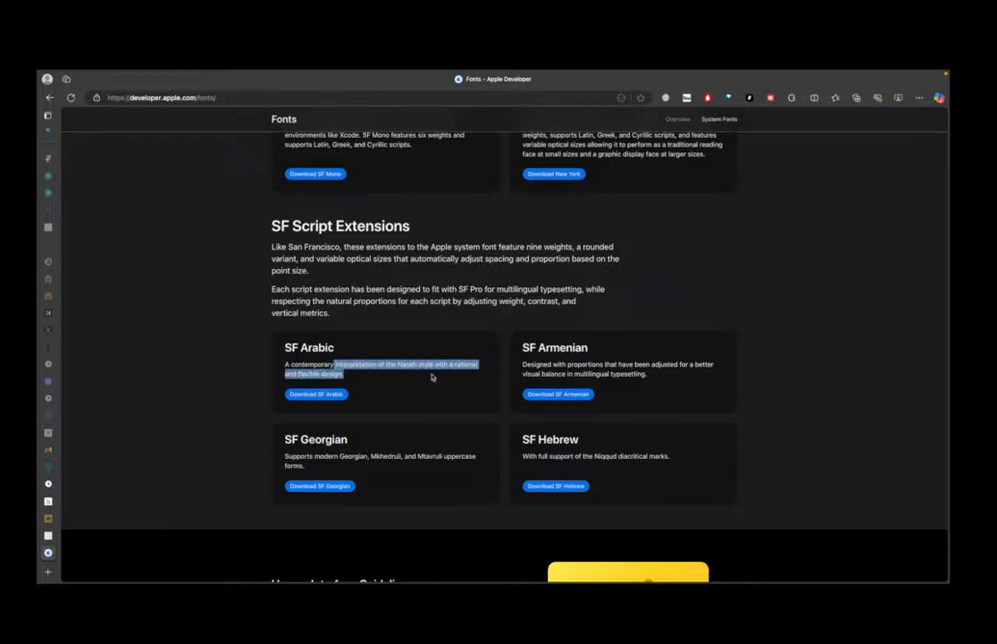
{"action": "scroll", "coordinate": [456, 423], "scroll_direction": "down", "scroll_amount": 3}
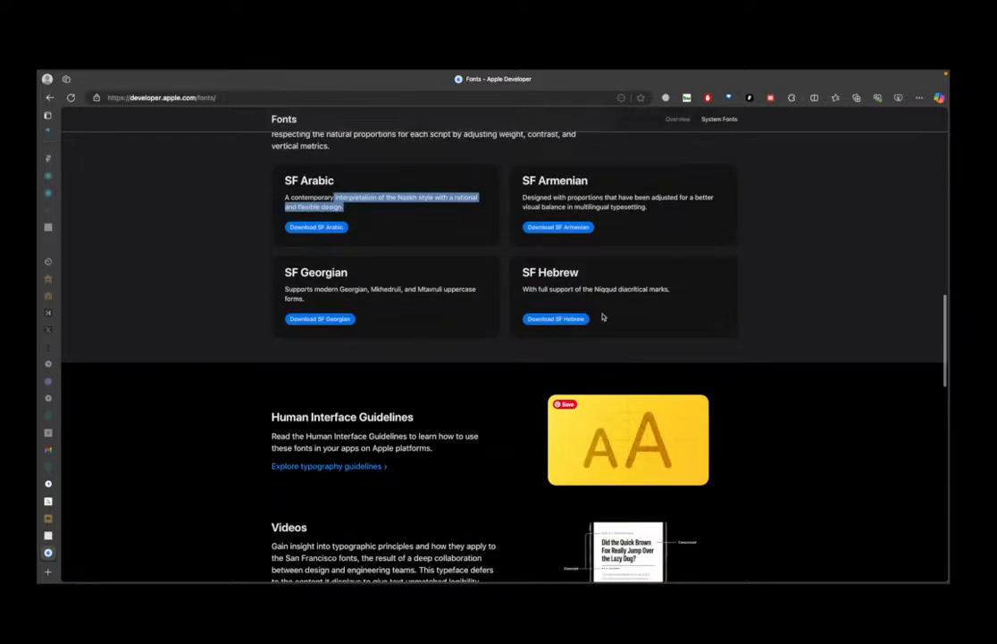
{"action": "scroll", "coordinate": [604, 306], "scroll_direction": "up", "scroll_amount": 2}
{"action": "scroll", "coordinate": [602, 330], "scroll_direction": "down", "scroll_amount": 3}
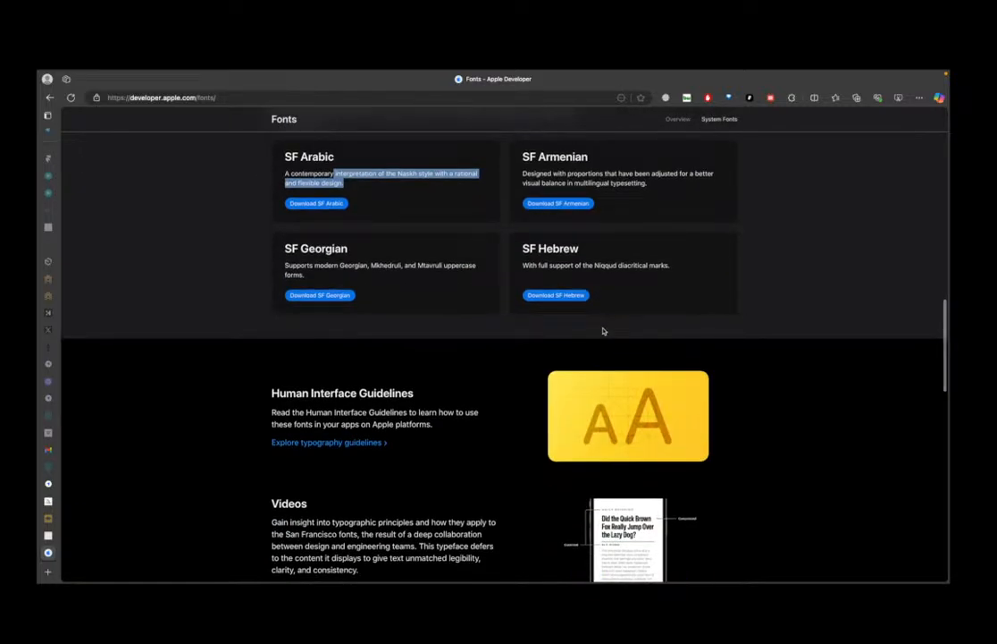
Step: Skim the Fonts page again from its beginning and open the typography guidelines linked under Human Interface Guidelines
{"action": "key", "text": "Home"}
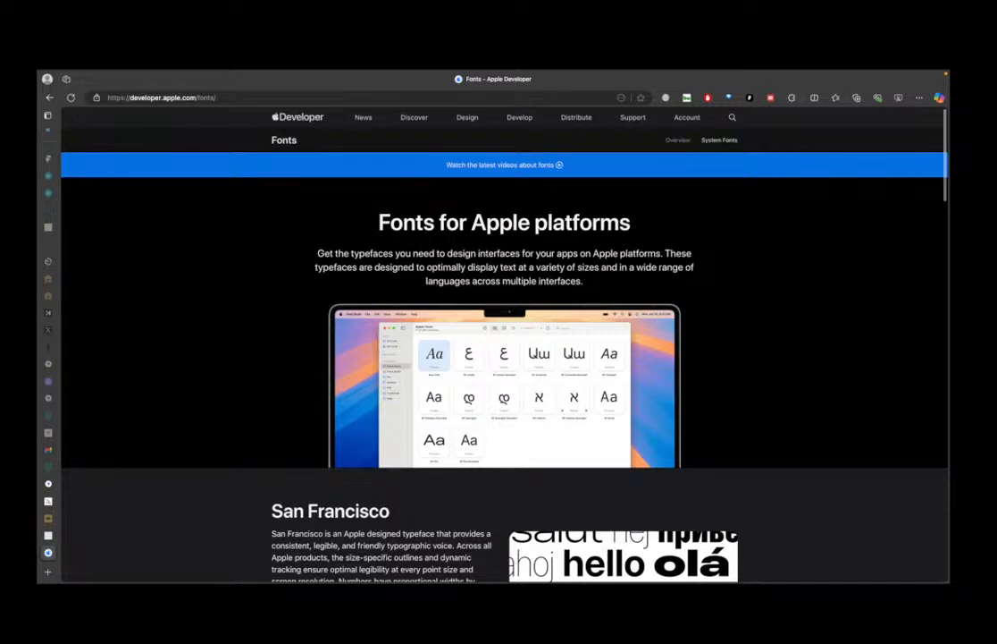
{"action": "scroll", "coordinate": [371, 320], "scroll_direction": "down", "scroll_amount": 4}
{"action": "scroll", "coordinate": [372, 320], "scroll_direction": "down", "scroll_amount": 7}
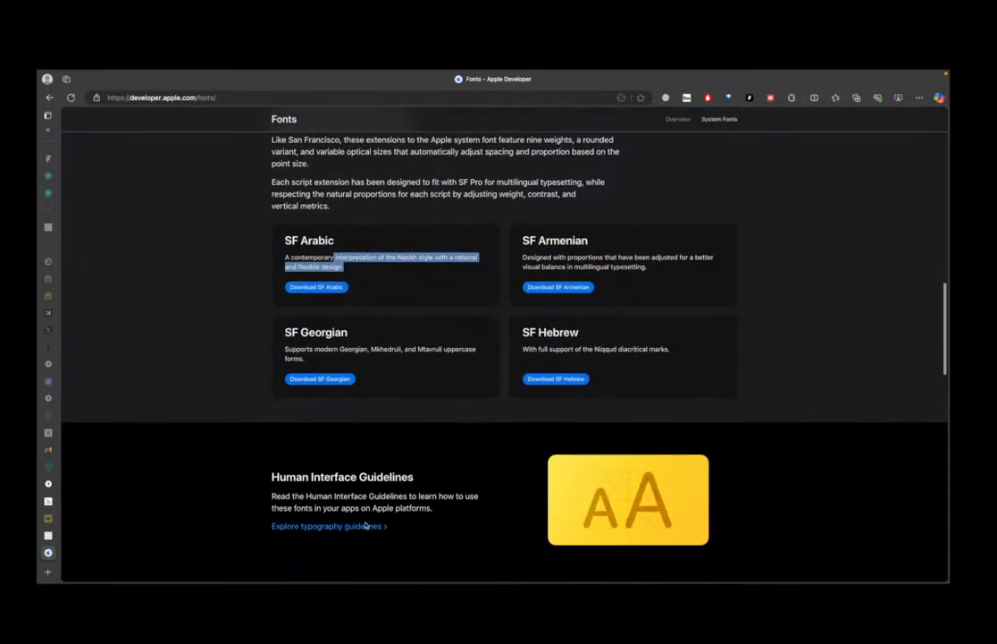
{"action": "left_click", "coordinate": [366, 525]}
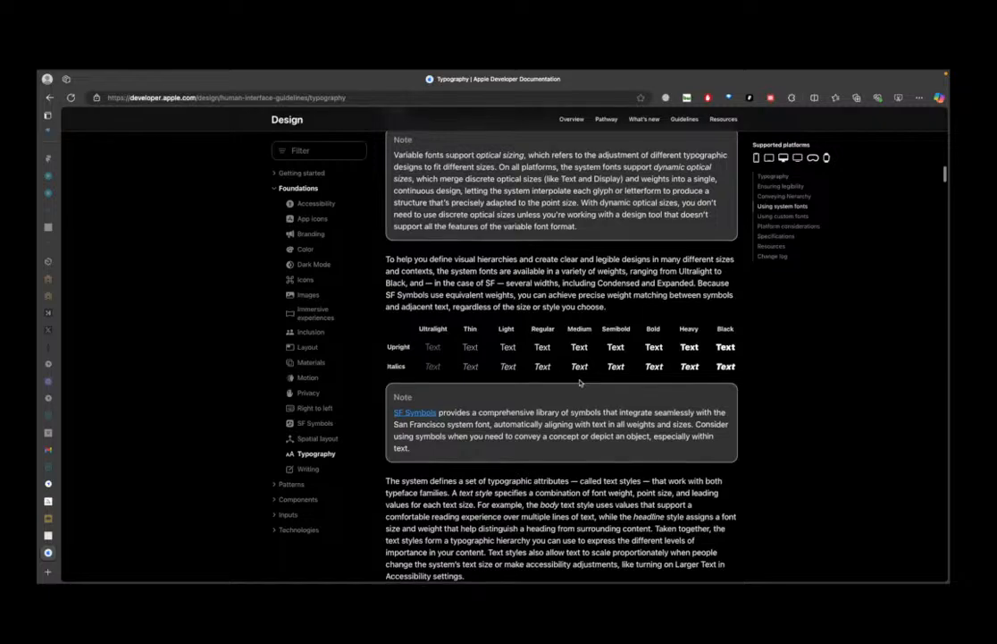
Step: Look through the Typography page's guidance on legibility, hierarchy, system fonts and font weights
{"action": "scroll", "coordinate": [572, 385], "scroll_direction": "up", "scroll_amount": 4}
{"action": "scroll", "coordinate": [579, 379], "scroll_direction": "up", "scroll_amount": 10}
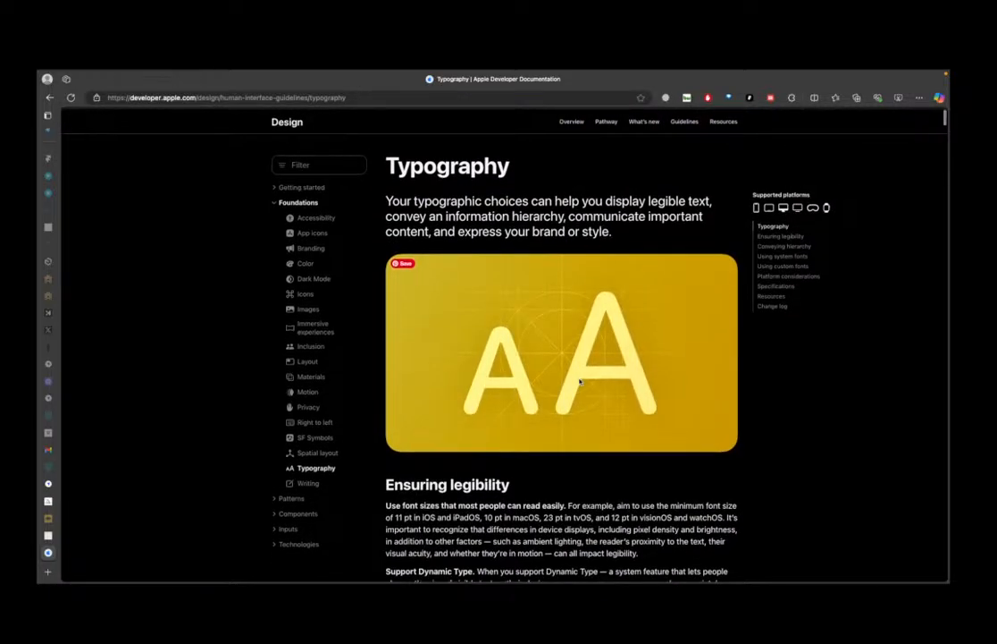
{"action": "scroll", "coordinate": [579, 382], "scroll_direction": "down", "scroll_amount": 10}
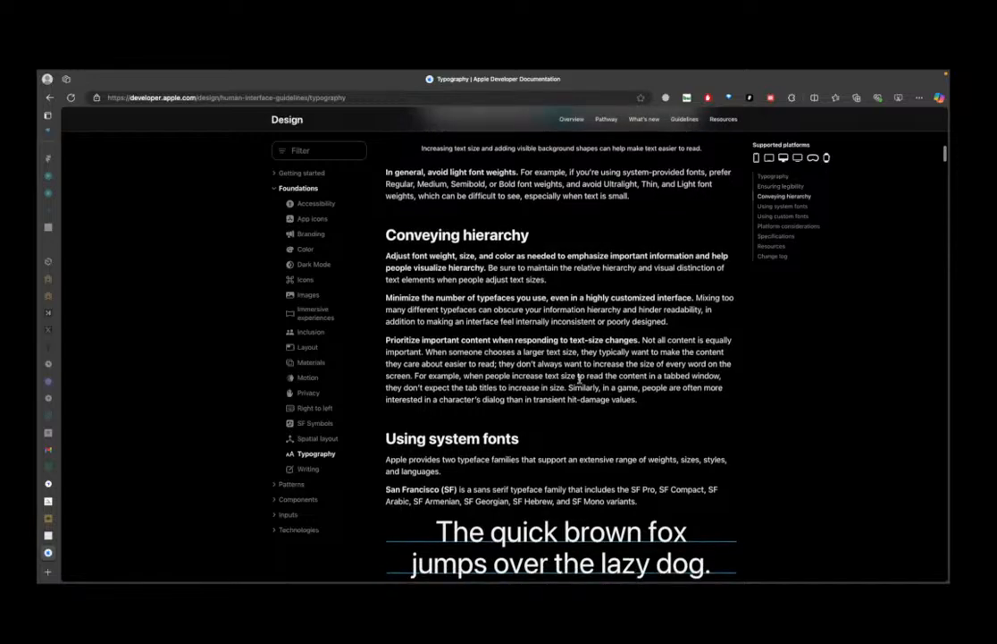
{"action": "scroll", "coordinate": [579, 379], "scroll_direction": "up", "scroll_amount": 10}
{"action": "scroll", "coordinate": [583, 382], "scroll_direction": "down", "scroll_amount": 6}
{"action": "scroll", "coordinate": [580, 384], "scroll_direction": "down", "scroll_amount": 10}
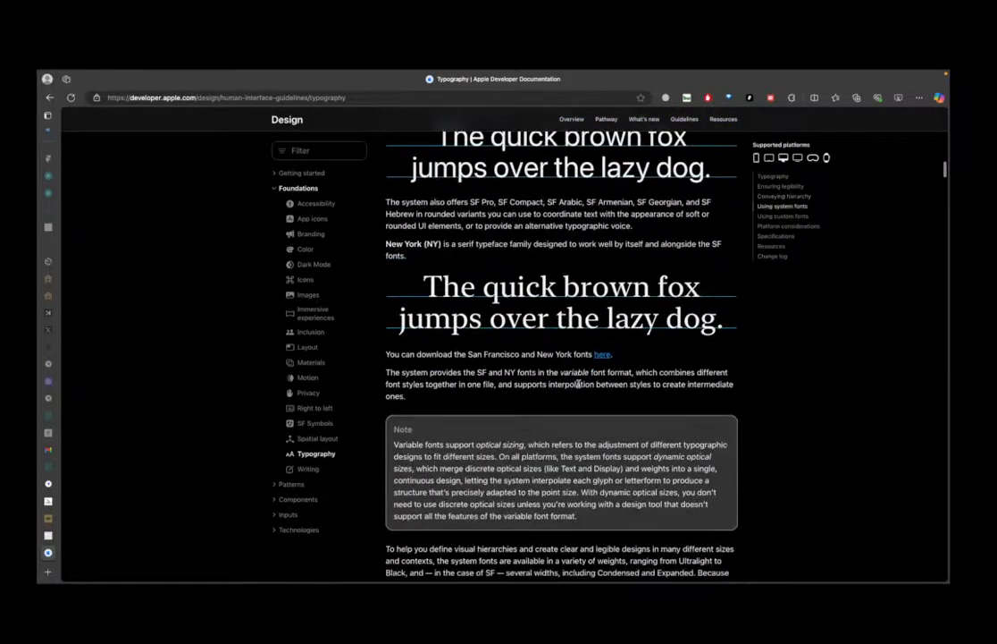
{"action": "scroll", "coordinate": [578, 383], "scroll_direction": "down", "scroll_amount": 10}
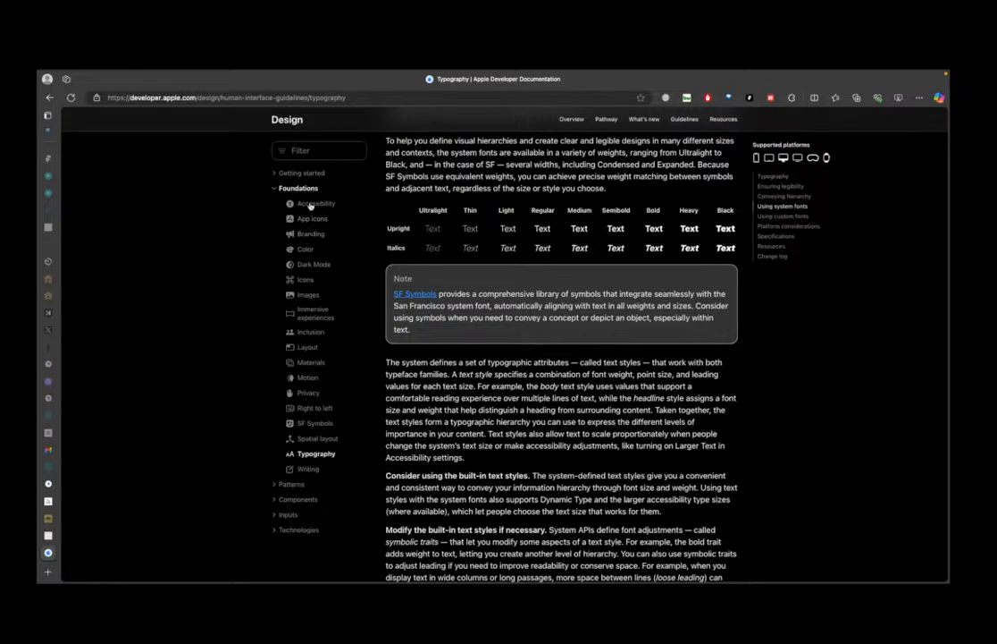
Step: Open the Foundations overview of the guidelines and reopen the Typography topic from it
{"action": "left_click", "coordinate": [291, 187]}
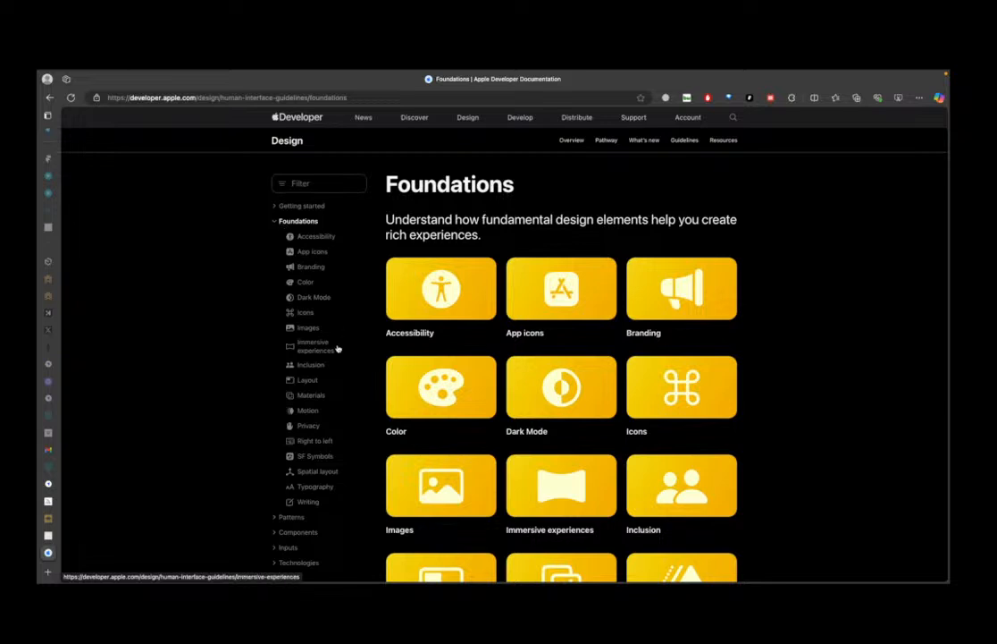
{"action": "scroll", "coordinate": [345, 338], "scroll_direction": "down", "scroll_amount": 2}
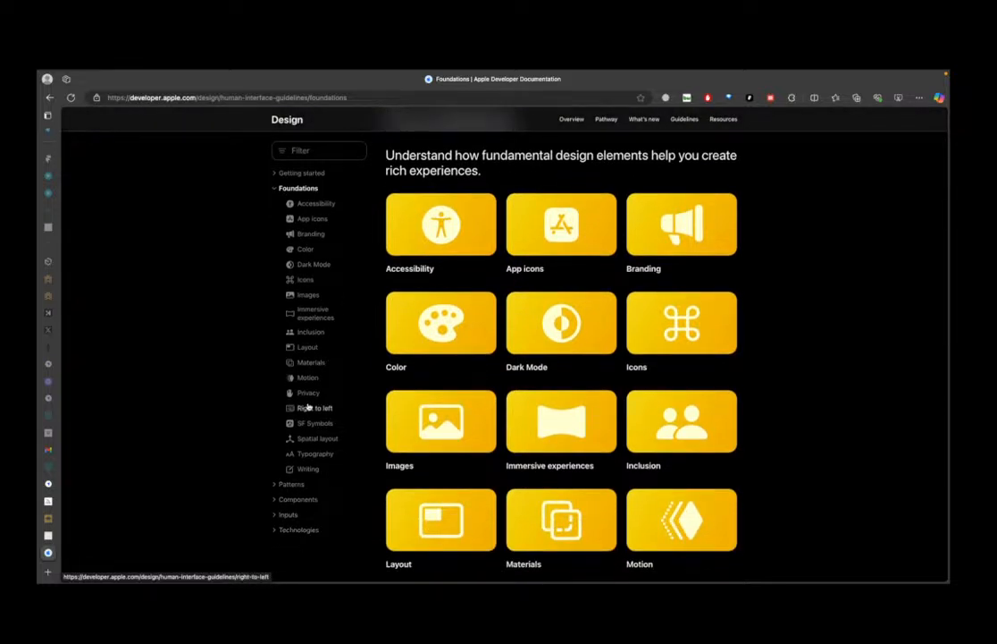
{"action": "left_click", "coordinate": [315, 454]}
Step: Find the iOS, iPadOS Dynamic Type sizes table in the Typography specifications and show its Large (default) sizes
{"action": "scroll", "coordinate": [560, 416], "scroll_direction": "down", "scroll_amount": 3}
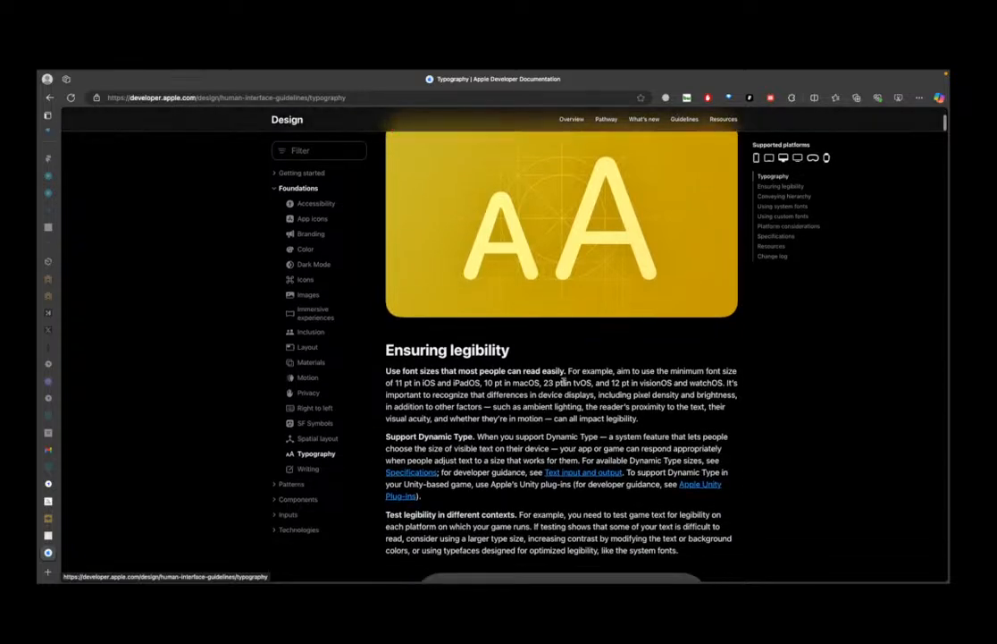
{"action": "scroll", "coordinate": [565, 371], "scroll_direction": "down", "scroll_amount": 10}
{"action": "scroll", "coordinate": [565, 371], "scroll_direction": "down", "scroll_amount": 5}
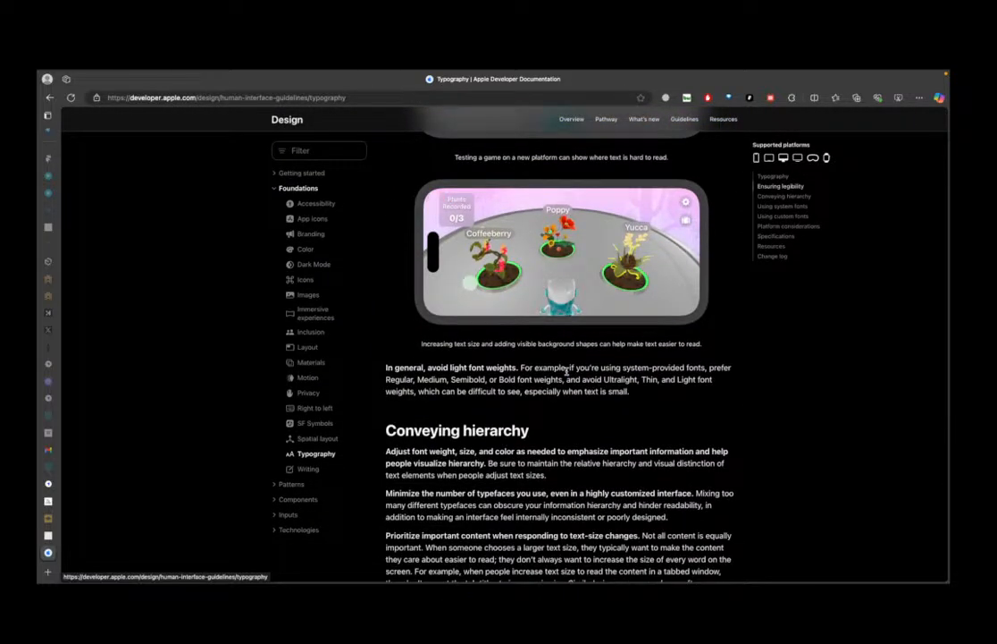
{"action": "scroll", "coordinate": [566, 371], "scroll_direction": "down", "scroll_amount": 10}
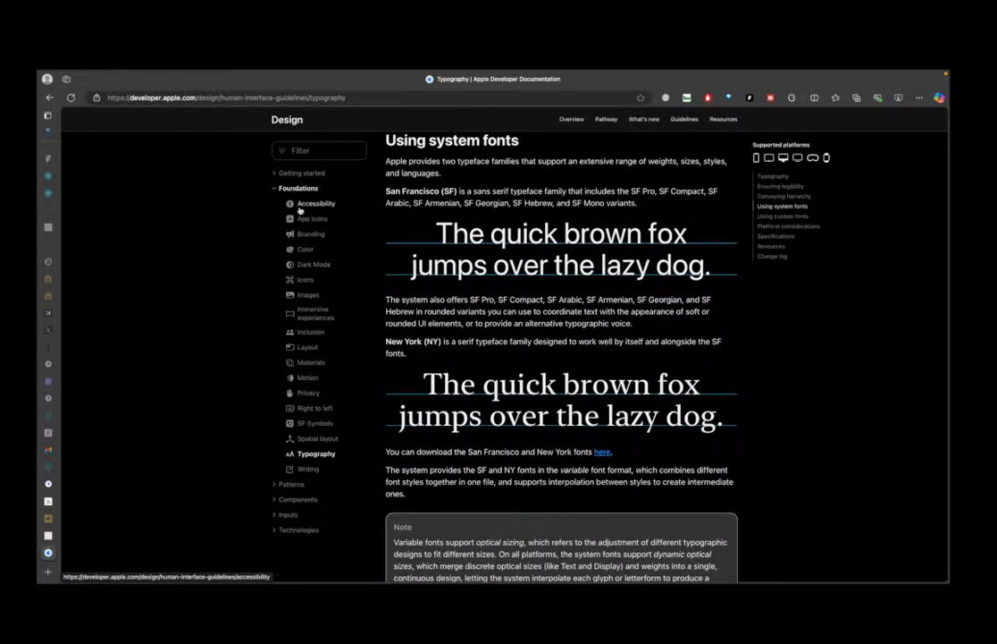
{"action": "scroll", "coordinate": [623, 315], "scroll_direction": "down", "scroll_amount": 15}
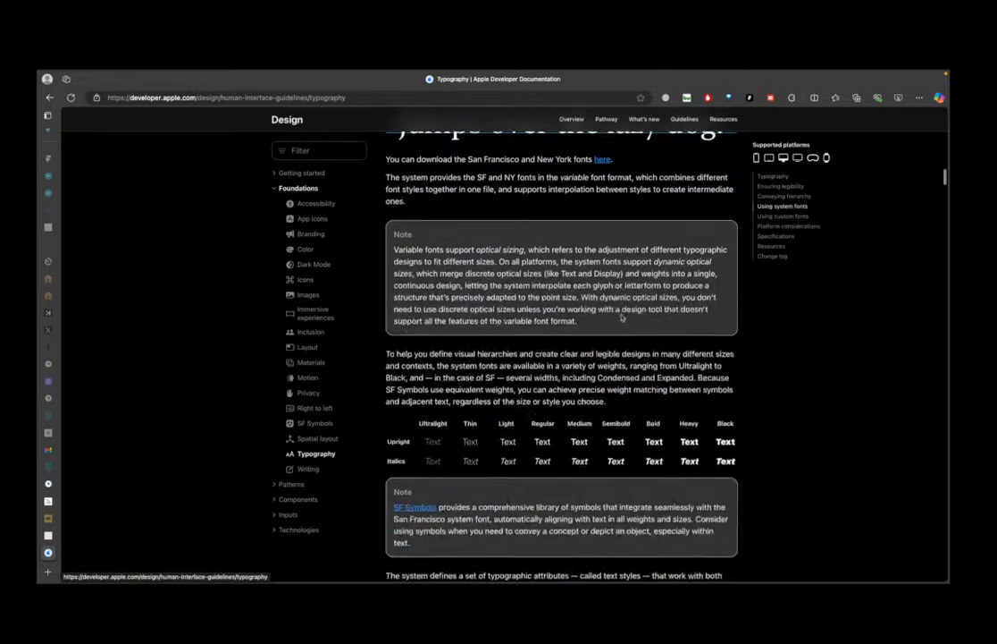
{"action": "scroll", "coordinate": [616, 329], "scroll_direction": "down", "scroll_amount": 20}
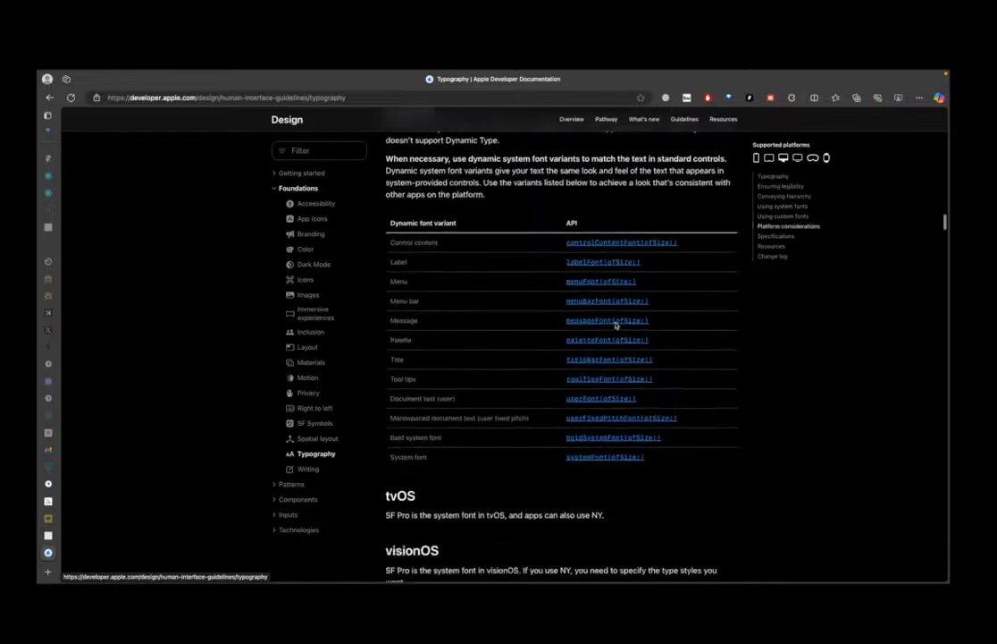
{"action": "scroll", "coordinate": [599, 322], "scroll_direction": "down", "scroll_amount": 5}
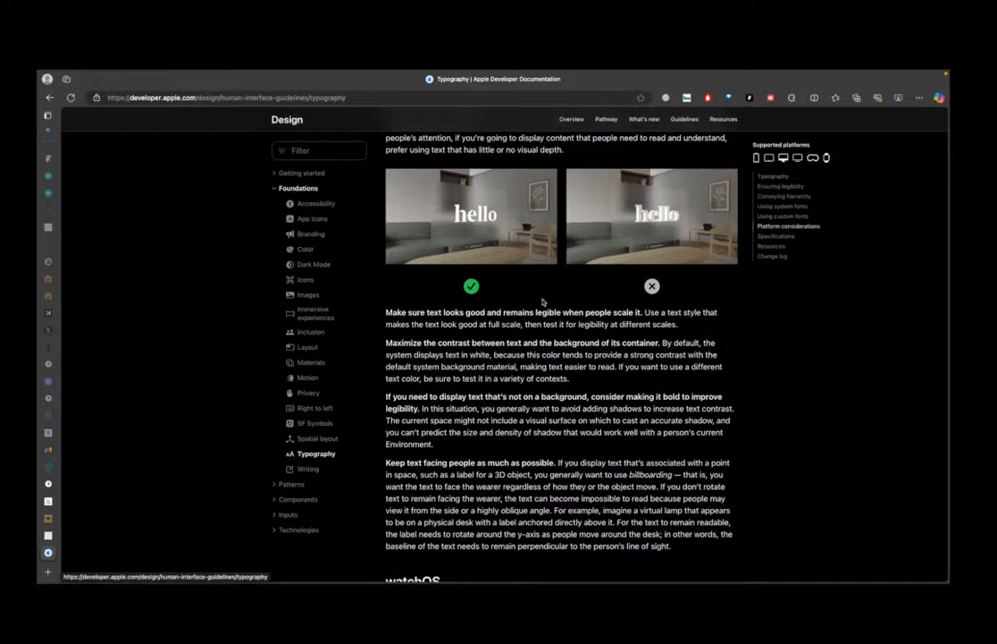
{"action": "scroll", "coordinate": [542, 302], "scroll_direction": "down", "scroll_amount": 10}
{"action": "left_click_drag", "start_coordinate": [392, 230], "coordinate": [812, 414]}
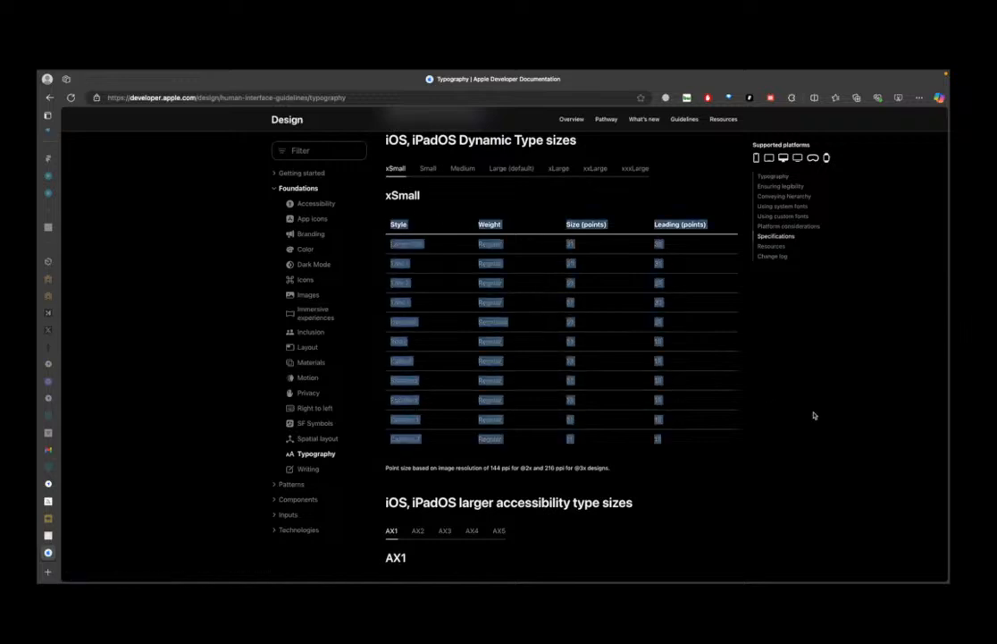
{"action": "left_click", "coordinate": [487, 168]}
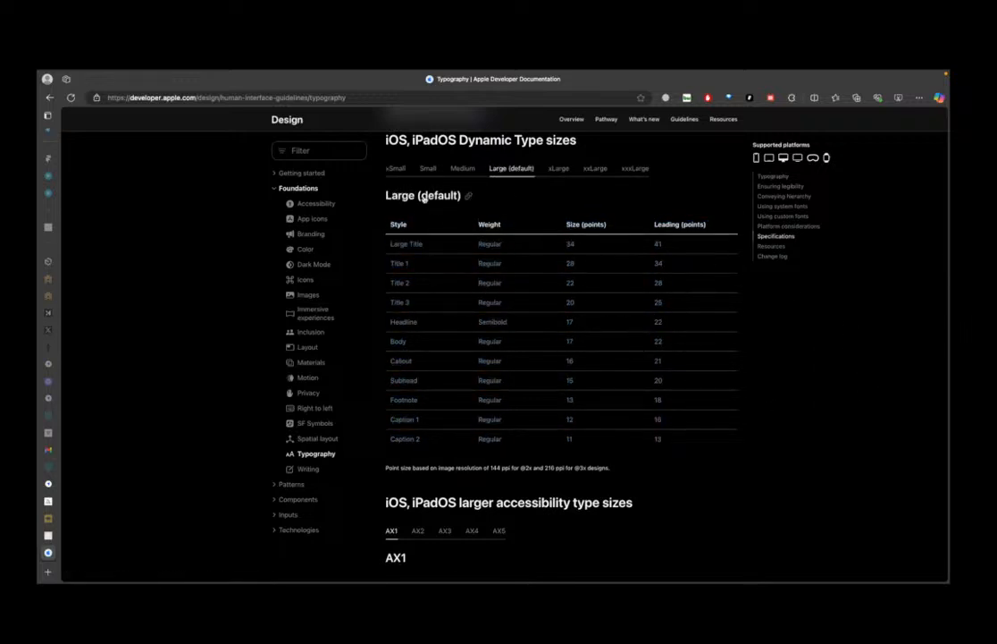
Step: Compare the xSmall type sizes with the Large (default) sizes in the iOS, iPadOS Dynamic Type table
{"action": "left_click", "coordinate": [395, 168]}
{"action": "left_click", "coordinate": [515, 169]}
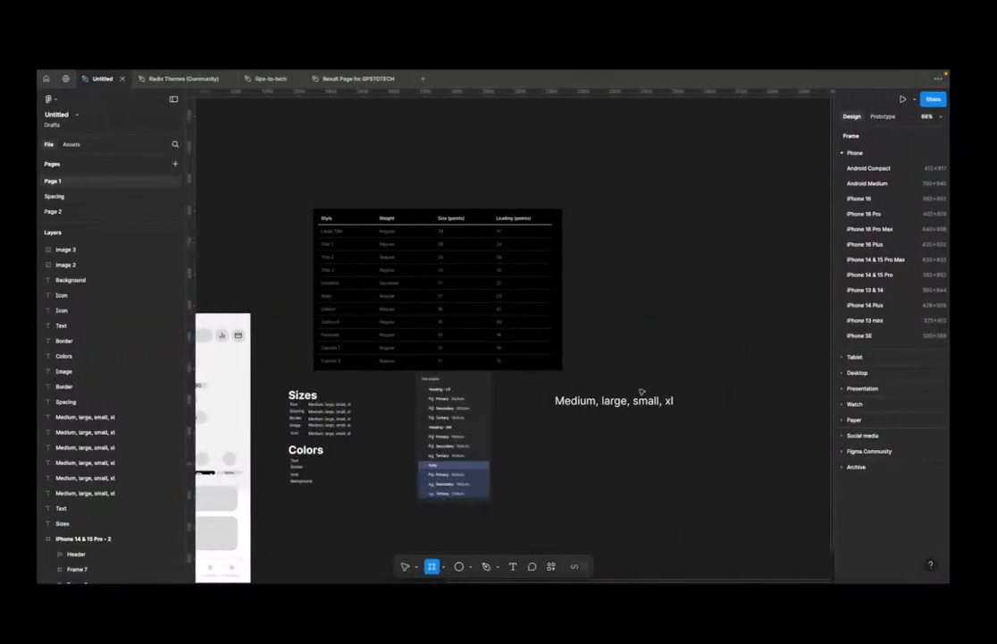
Step: Switch to the Figma file, move the large "Medium, large, small, xl" text beside the sizes table and set its font to SF Pro
{"action": "left_click", "coordinate": [625, 323]}
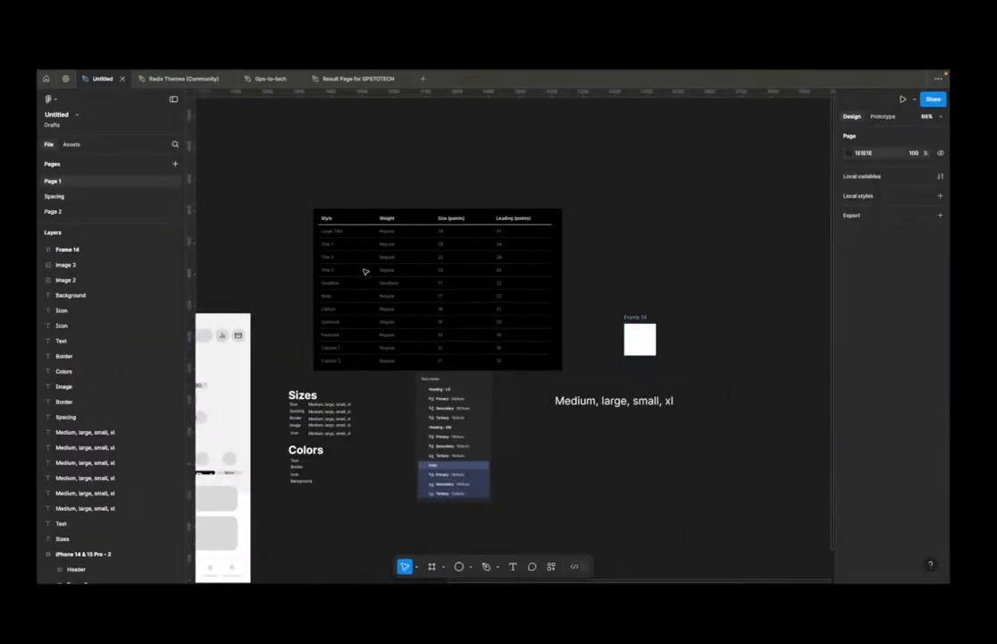
{"action": "key", "text": "Delete"}
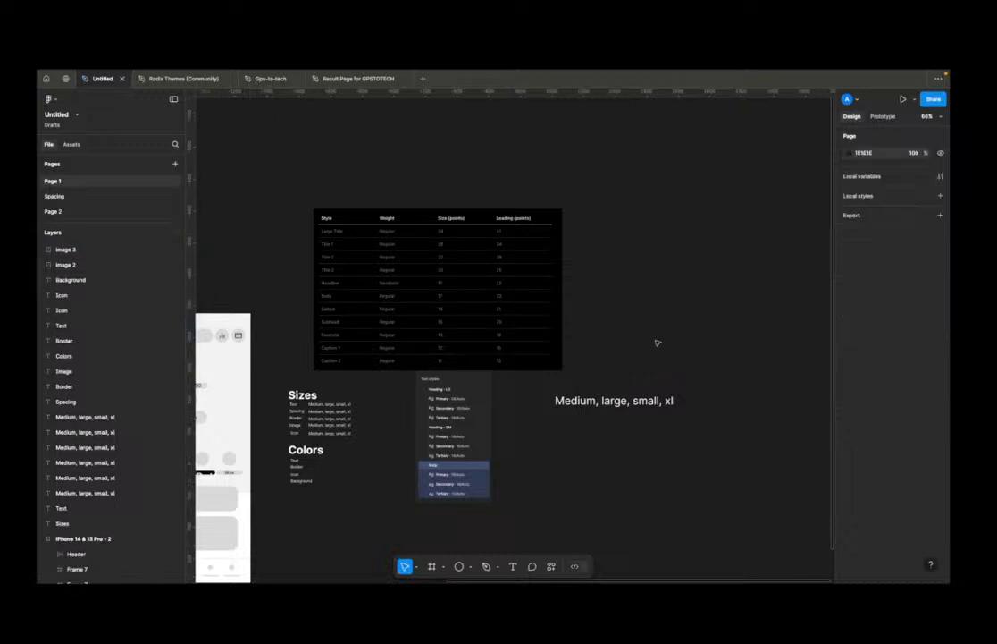
{"action": "left_click_drag", "start_coordinate": [646, 404], "coordinate": [663, 373]}
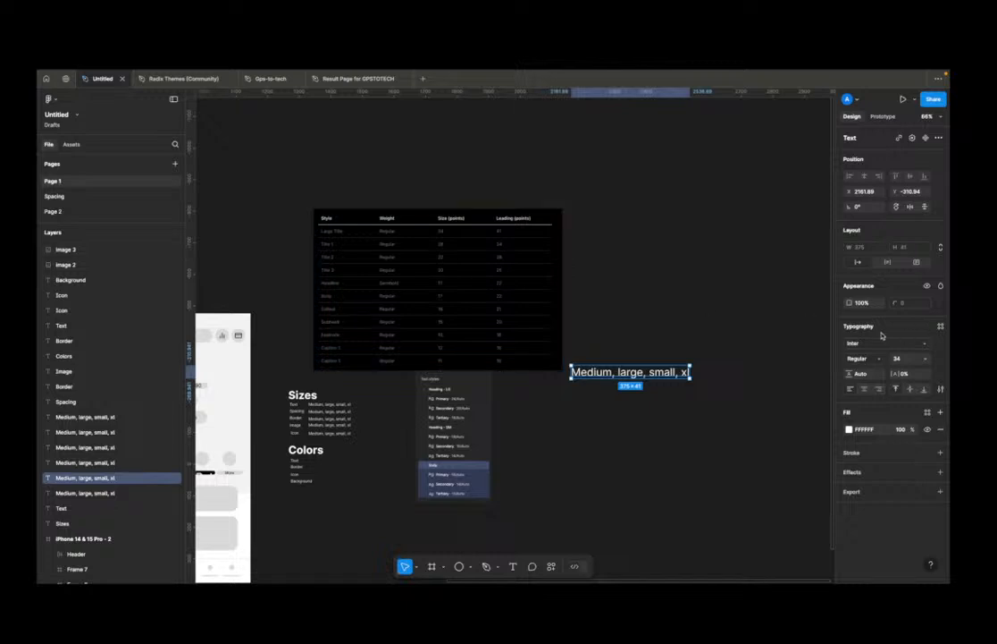
{"action": "left_click", "coordinate": [878, 343]}
{"action": "type", "text": "sf pro"}
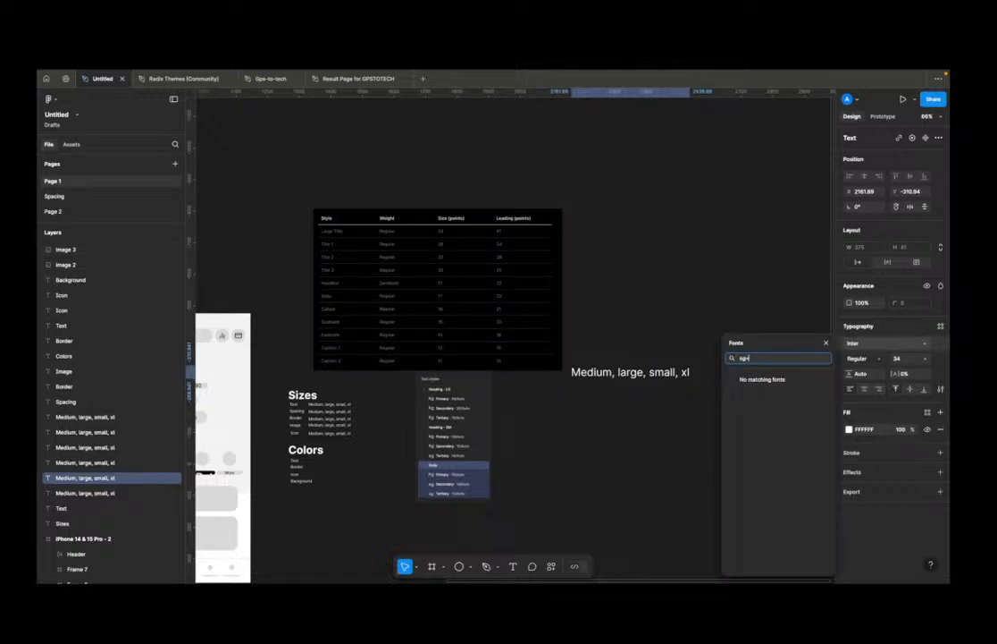
{"action": "key", "text": "BackSpace"}
{"action": "type", "text": "f pro"}
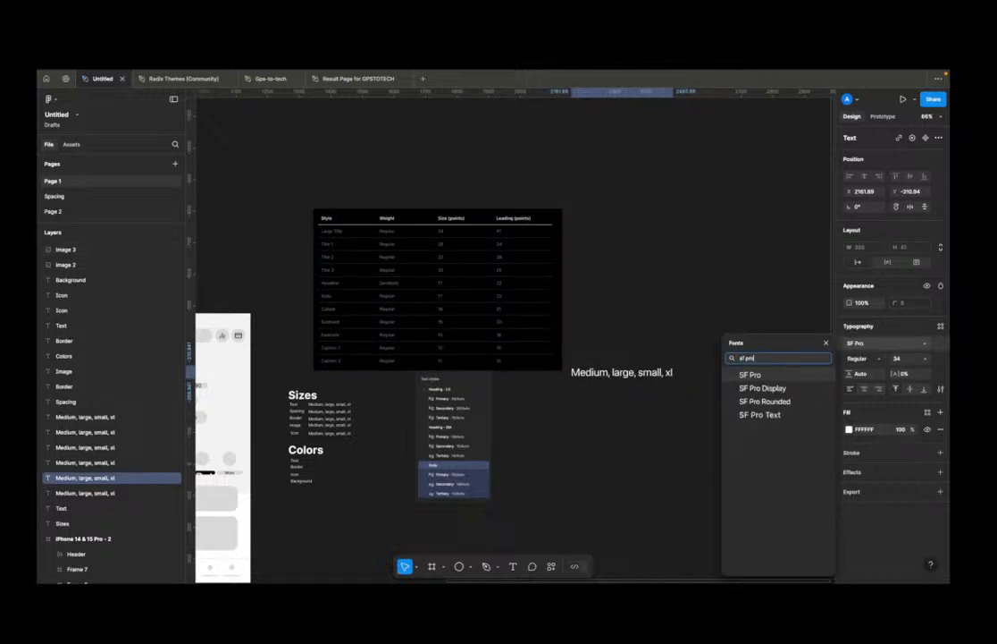
{"action": "key", "text": "Return"}
Step: Choose the Regular weight for the SF Pro sample text, matching the Large Title row of the sizes table
{"action": "scroll", "coordinate": [510, 258], "scroll_direction": "up", "scroll_amount": 5}
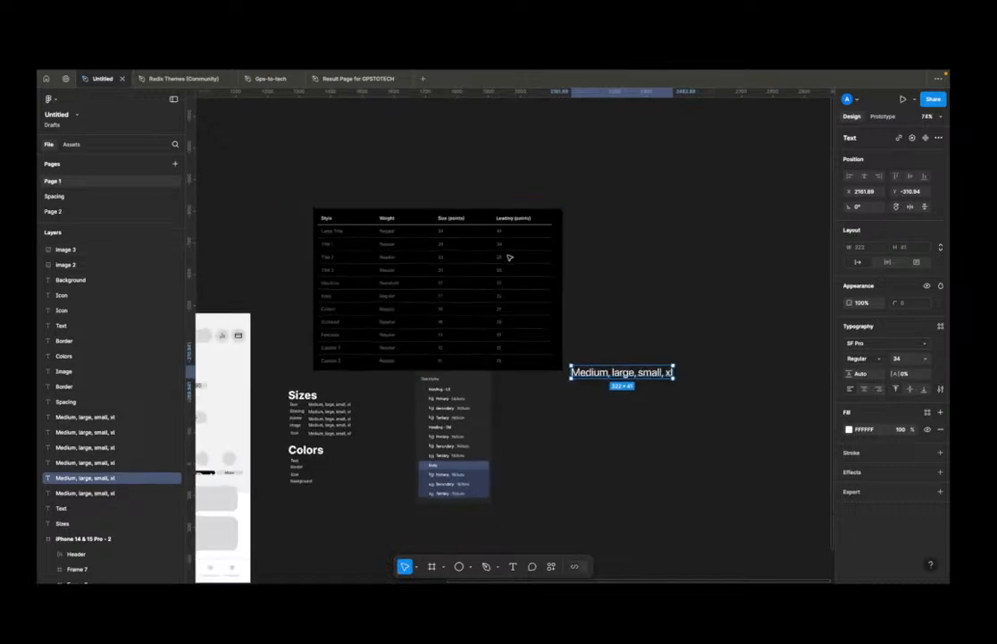
{"action": "scroll", "coordinate": [407, 242], "scroll_direction": "down", "scroll_amount": 1}
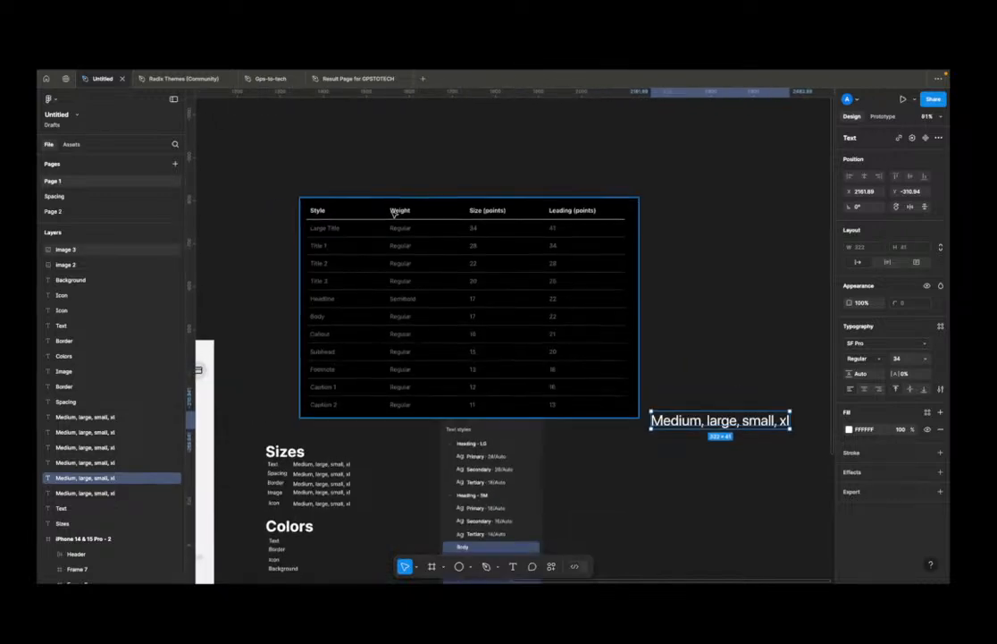
{"action": "left_click", "coordinate": [872, 358]}
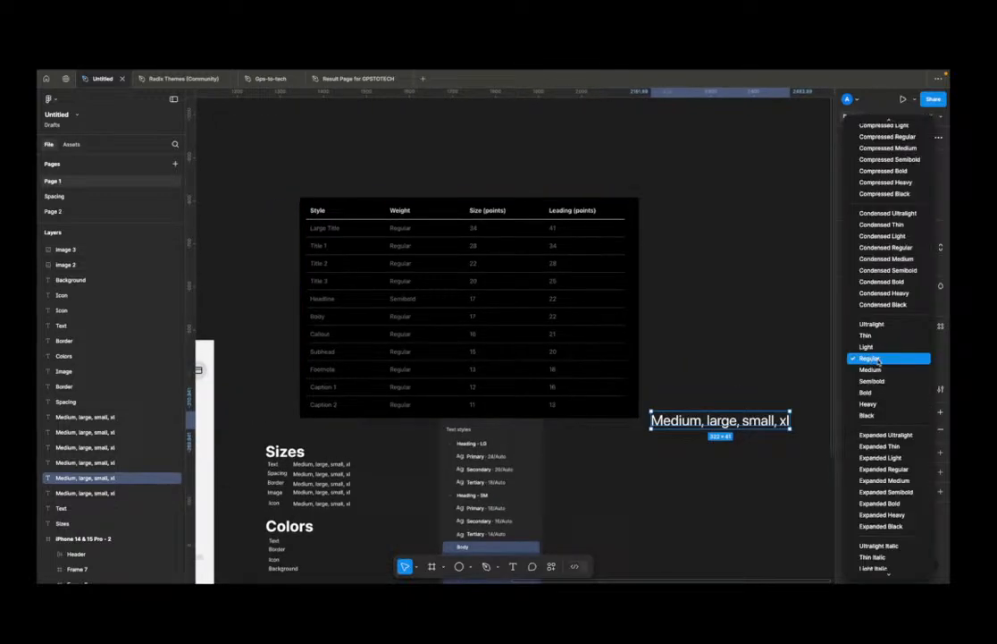
{"action": "left_click", "coordinate": [880, 359]}
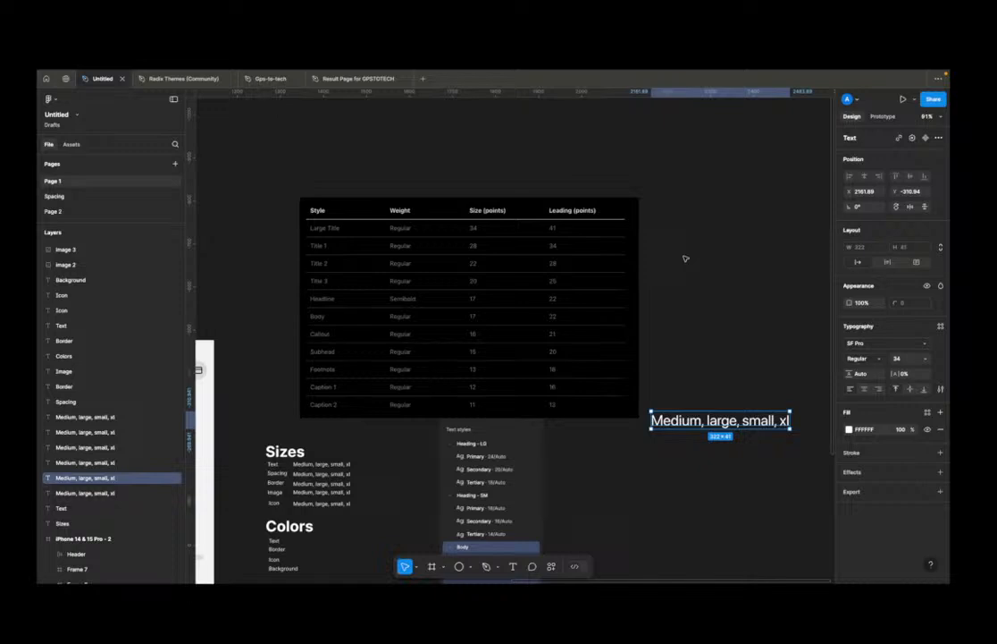
Step: Set the sample text's line height to 41 and move the text higher beside the sizes table
{"action": "left_click", "coordinate": [866, 374]}
{"action": "left_click", "coordinate": [773, 363]}
{"action": "left_click", "coordinate": [735, 423]}
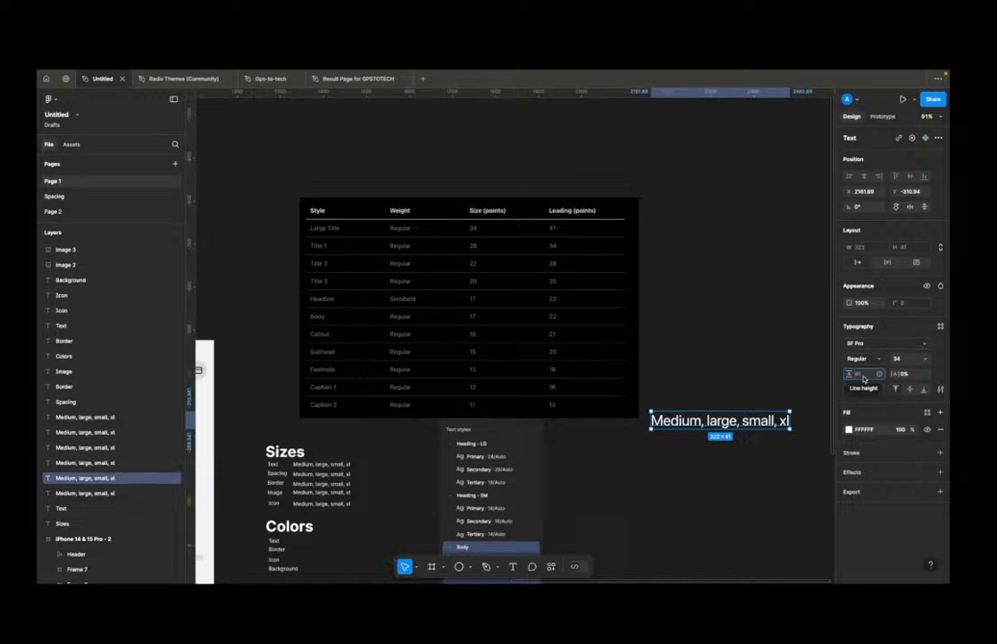
{"action": "key", "text": "Tab"}
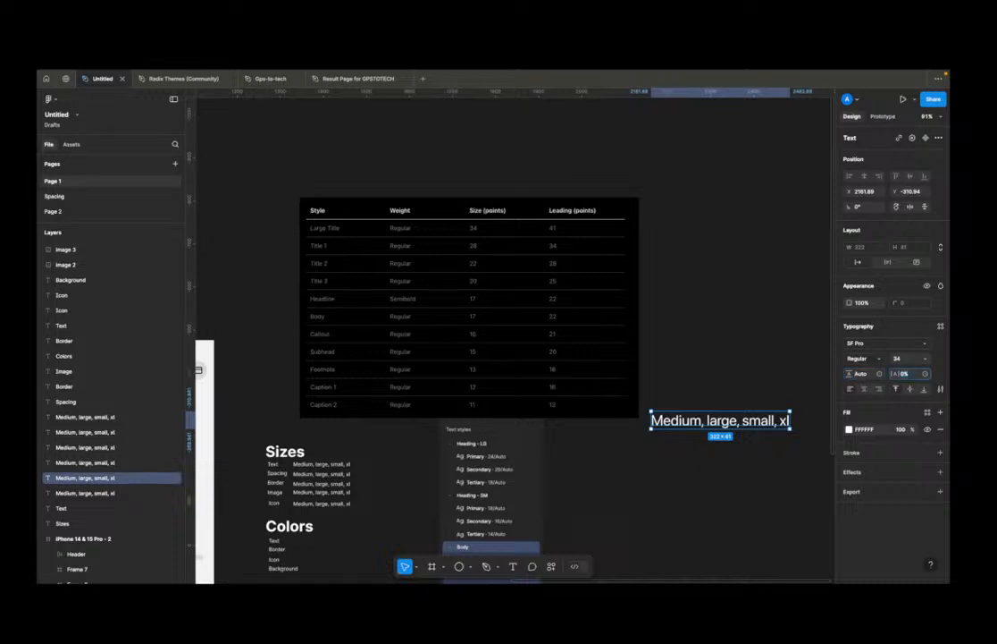
{"action": "left_click", "coordinate": [869, 376]}
{"action": "type", "text": "Auto"}
{"action": "key", "text": "BackSpace"}
{"action": "left_click", "coordinate": [902, 359]}
{"action": "left_click", "coordinate": [868, 375]}
{"action": "key", "text": "Return"}
{"action": "left_click_drag", "start_coordinate": [751, 422], "coordinate": [722, 350]}
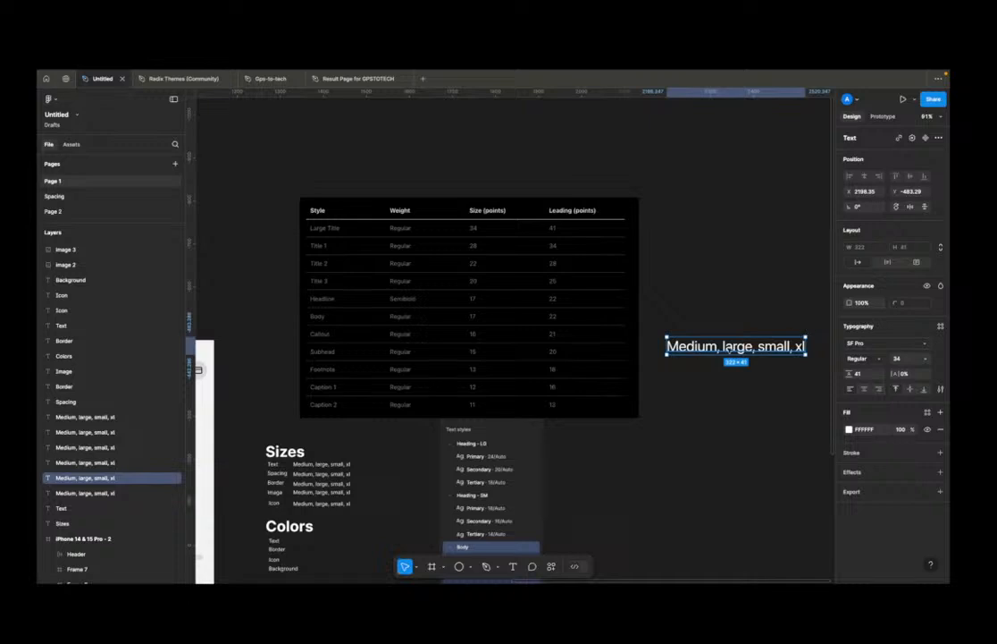
Step: Create a text style from the sample text named "Large Title" with the description "For title or large text sizes only"
{"action": "left_click", "coordinate": [941, 327]}
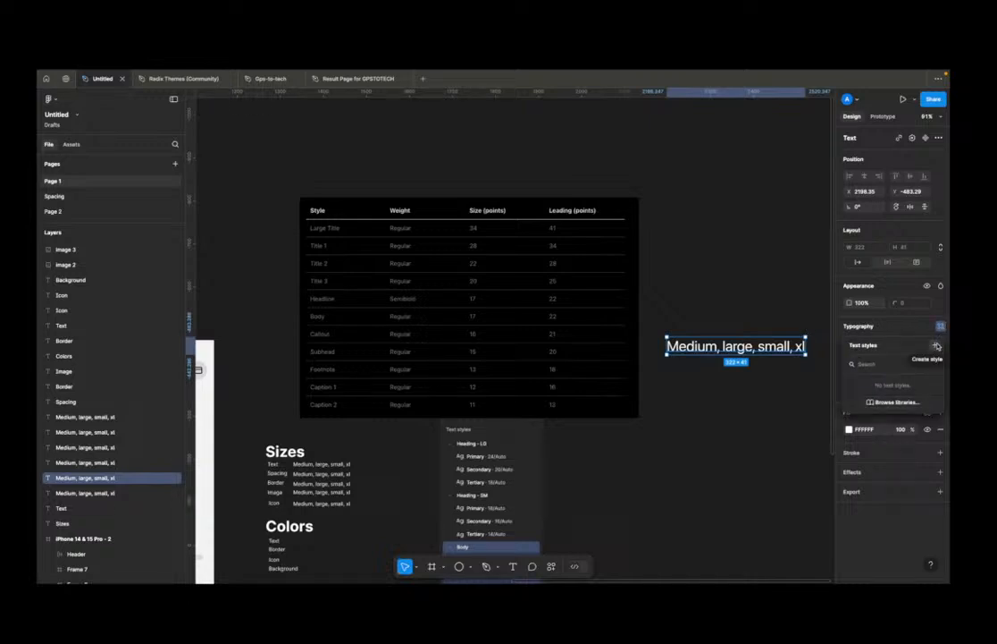
{"action": "left_click", "coordinate": [937, 346]}
{"action": "left_click", "coordinate": [940, 327]}
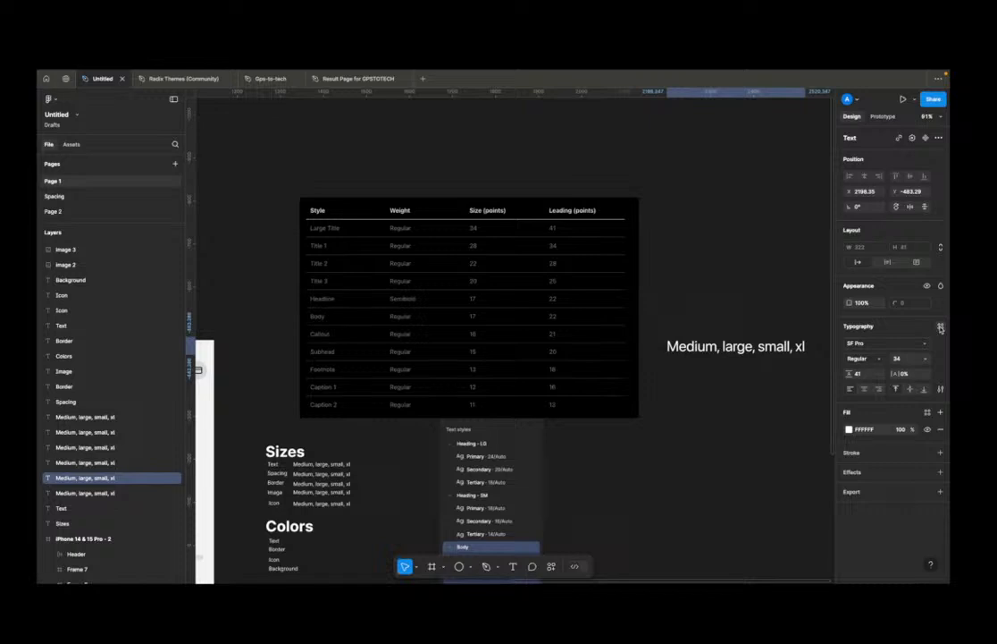
{"action": "left_click", "coordinate": [940, 327]}
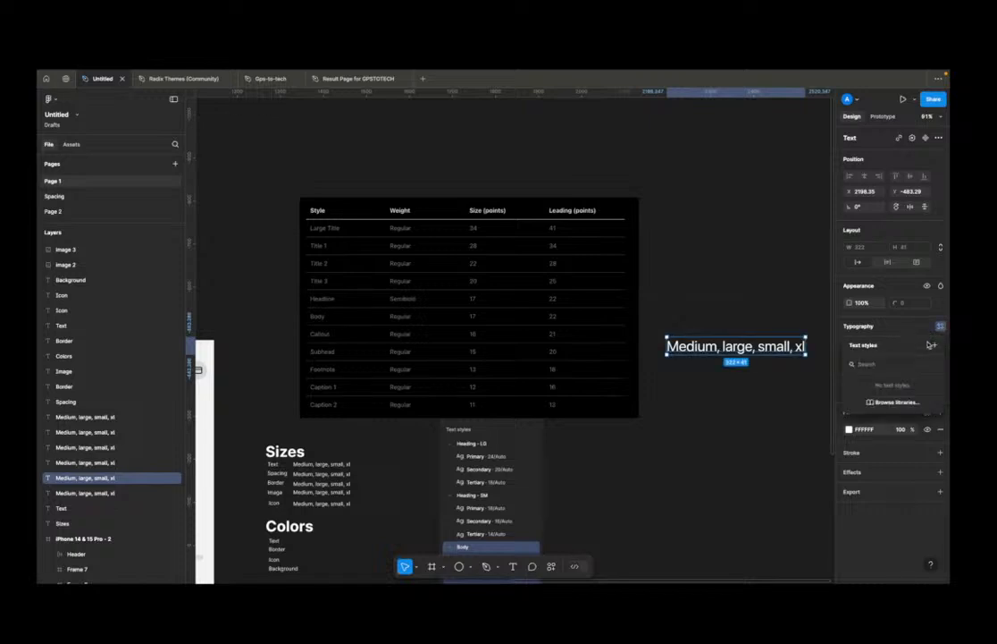
{"action": "left_click", "coordinate": [935, 345]}
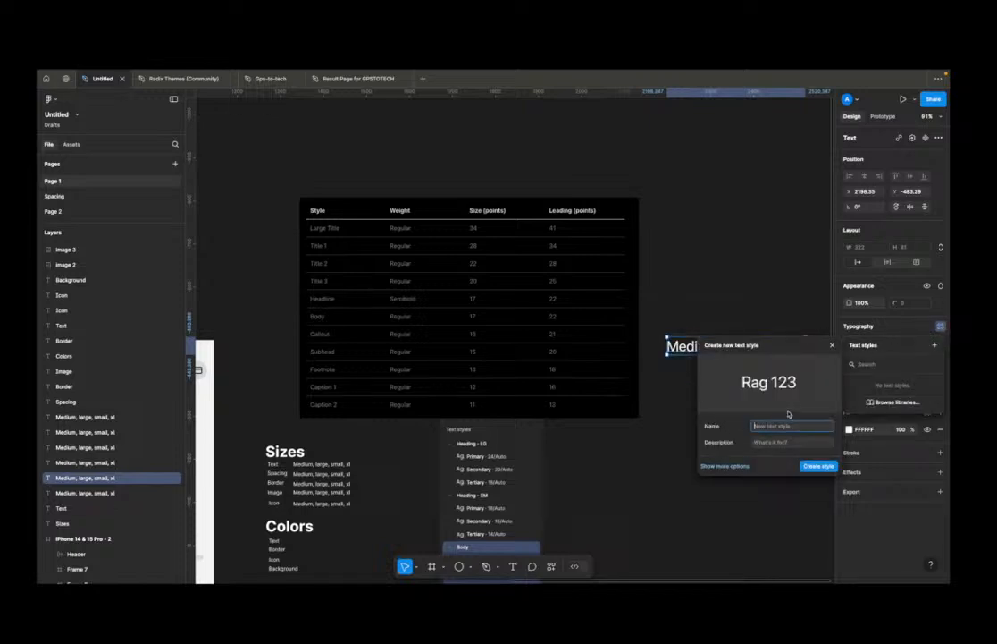
{"action": "type", "text": "Large Title"}
{"action": "left_click", "coordinate": [781, 441]}
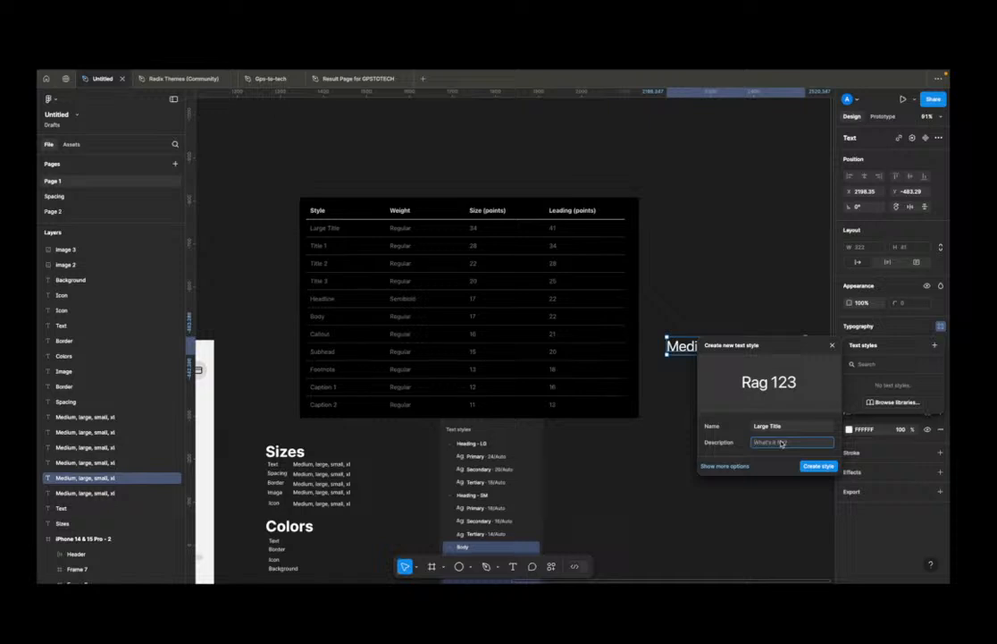
{"action": "type", "text": "For"}
{"action": "type", "text": "title or large text sizes only"}
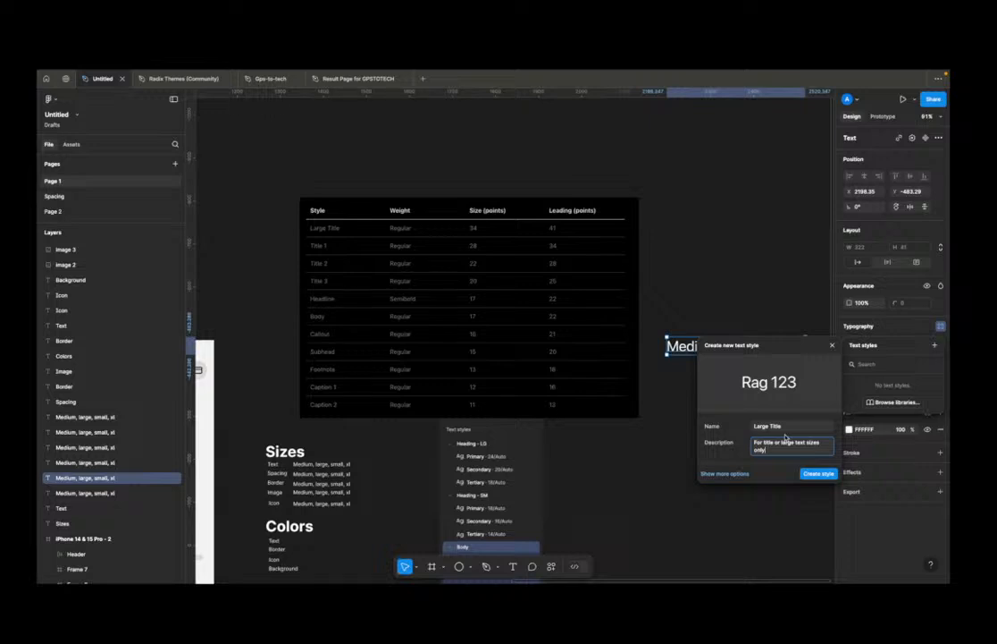
{"action": "left_click", "coordinate": [818, 474]}
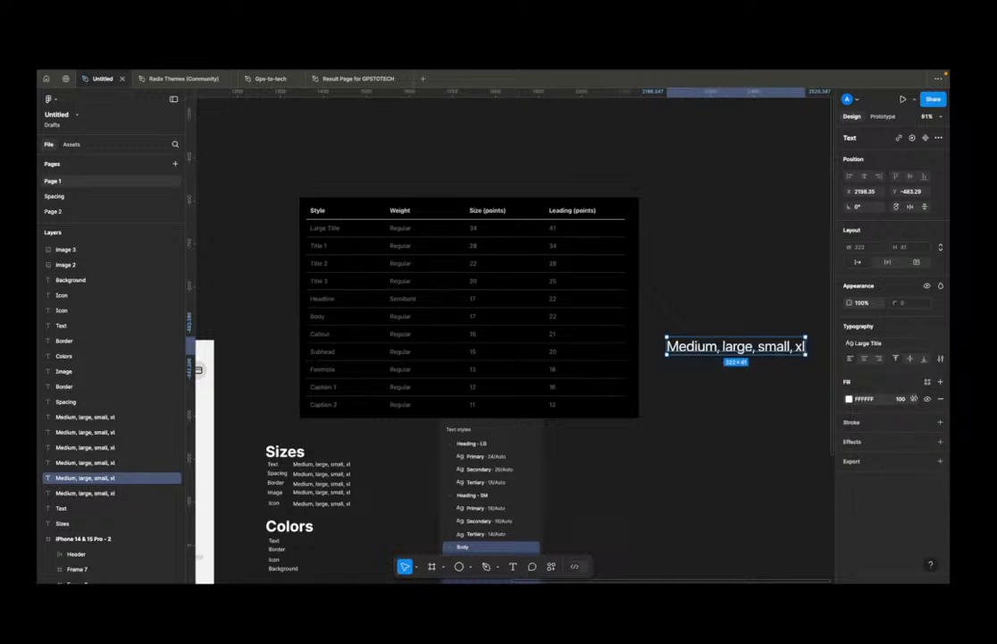
Step: Duplicate the Large Title sample text five times downward into an evenly spaced column of six lines
{"action": "left_click_drag", "start_coordinate": [701, 348], "coordinate": [701, 387]}
{"action": "key", "text": "ctrl+d"}
{"action": "key", "text": "ctrl+d"}
{"action": "key", "text": "ctrl+d"}
{"action": "key", "text": "ctrl+d"}
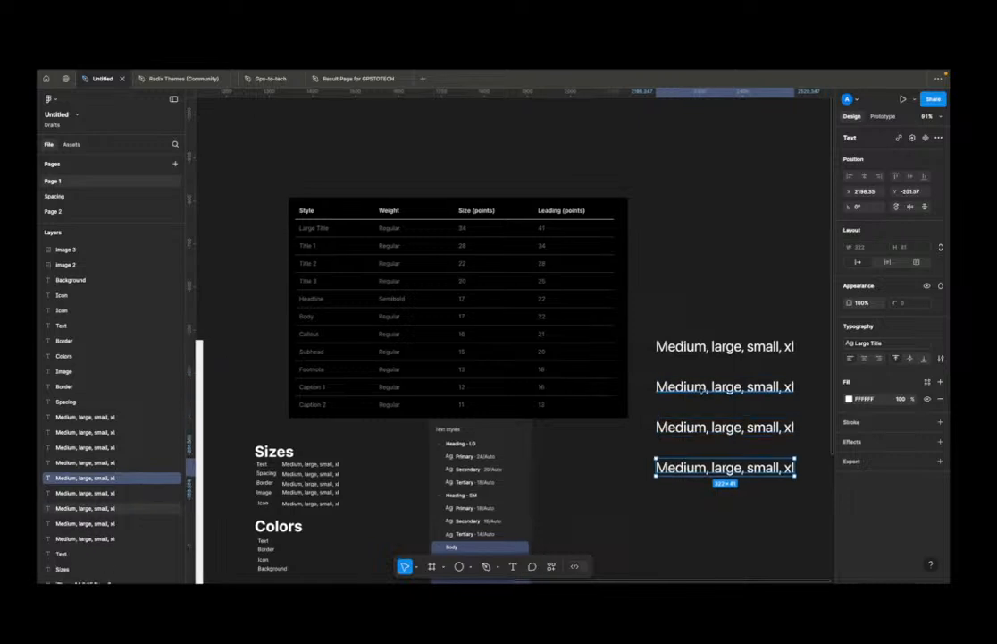
{"action": "scroll", "coordinate": [700, 404], "scroll_direction": "right", "scroll_amount": 5}
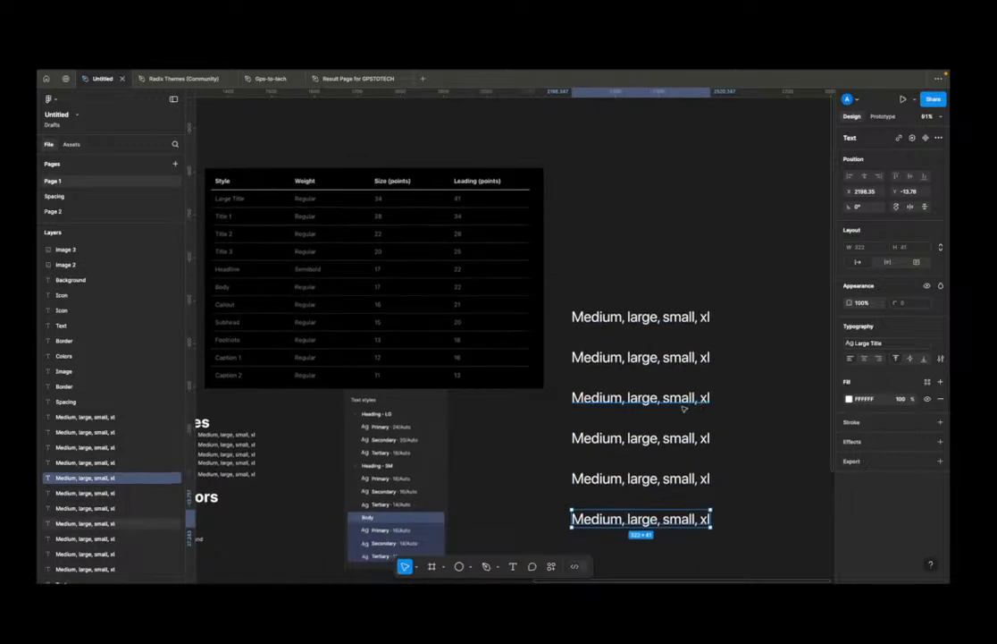
{"action": "scroll", "coordinate": [686, 408], "scroll_direction": "down", "scroll_amount": 5}
{"action": "scroll", "coordinate": [685, 408], "scroll_direction": "up", "scroll_amount": 3}
{"action": "scroll", "coordinate": [685, 408], "scroll_direction": "down", "scroll_amount": 1}
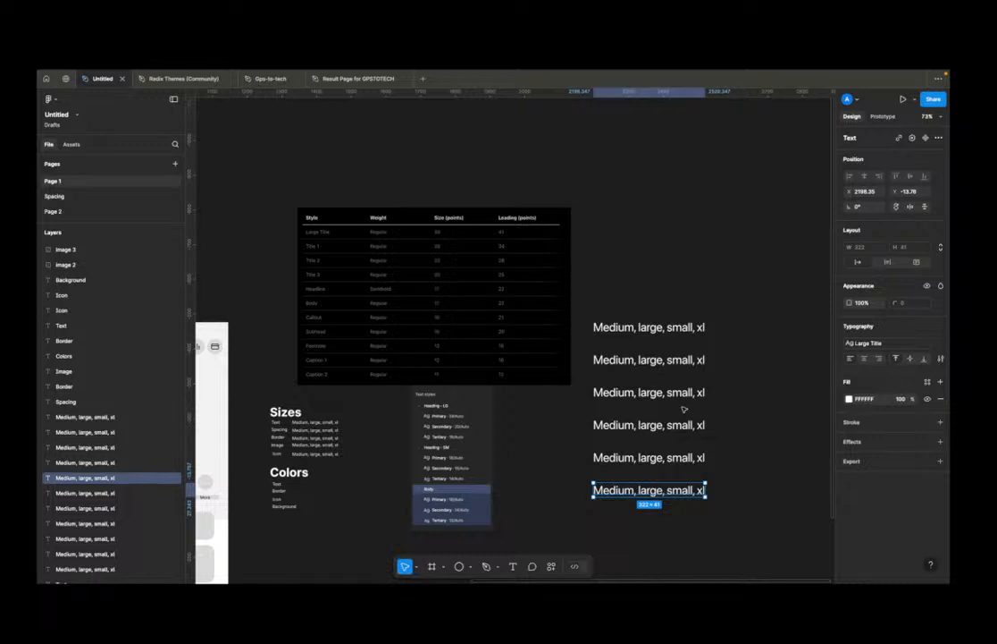
{"action": "left_click", "coordinate": [788, 291]}
{"action": "left_click", "coordinate": [695, 326]}
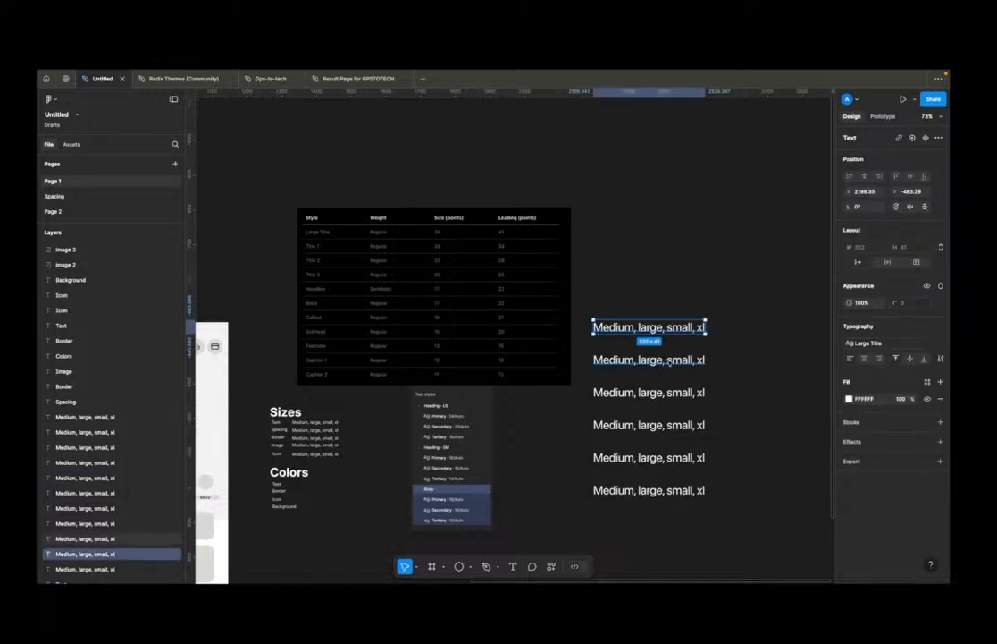
{"action": "left_click", "coordinate": [676, 360]}
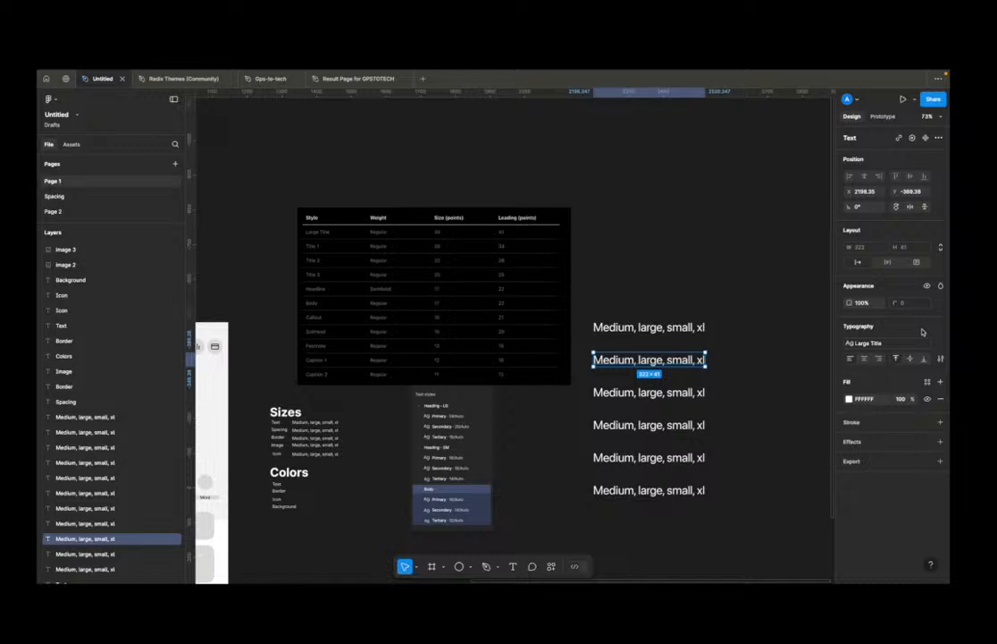
{"action": "key", "text": "Return"}
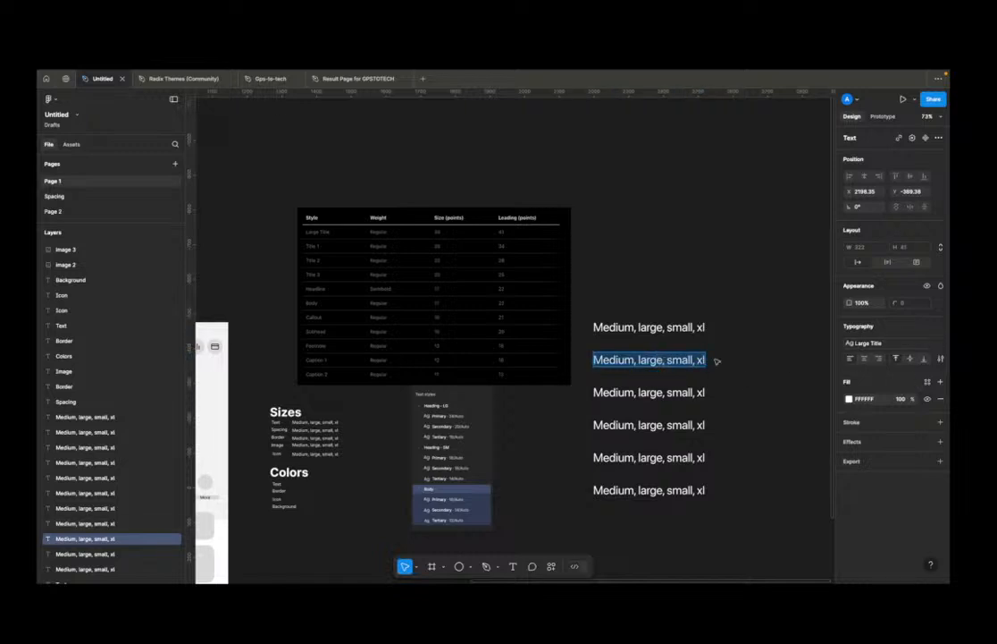
{"action": "type", "text": "TR"}
{"action": "key", "text": "BackSpace"}
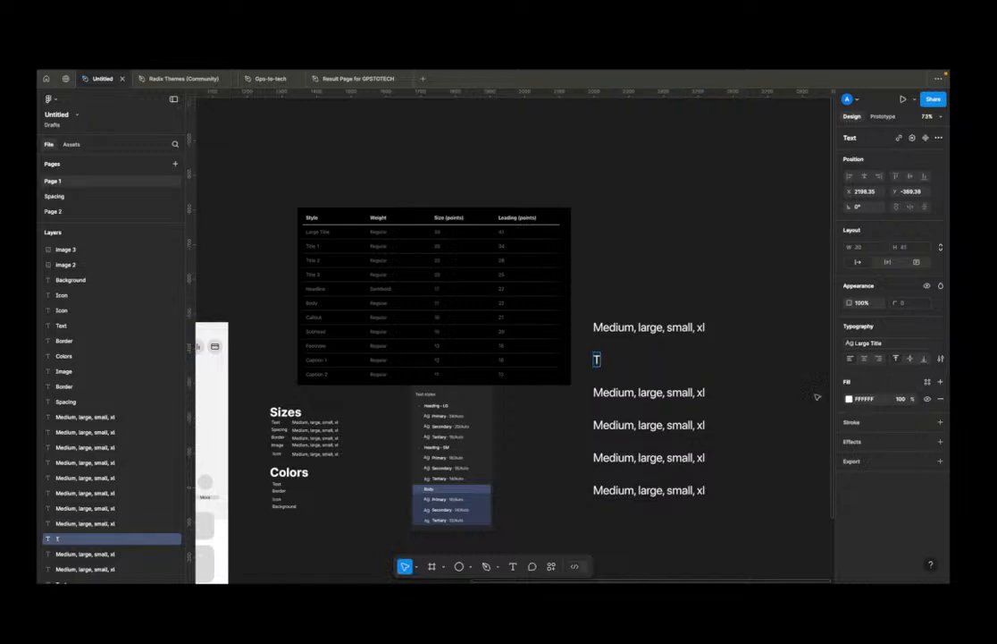
Step: Change the text of the first line in the sample column to "Large Title"
{"action": "left_click", "coordinate": [684, 327]}
{"action": "double_click", "coordinate": [684, 328]}
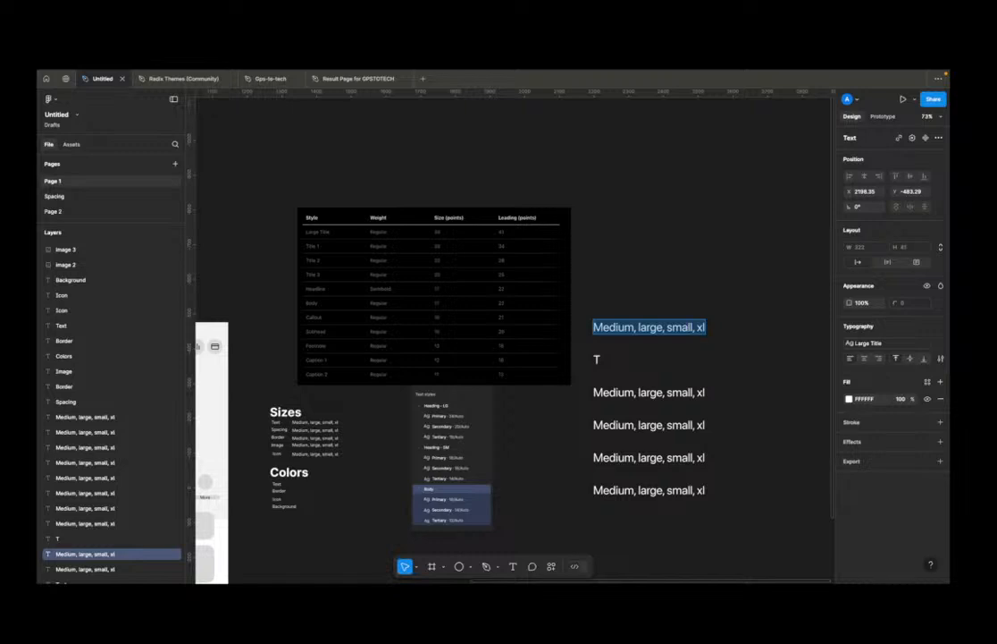
{"action": "type", "text": "Large Ttil"}
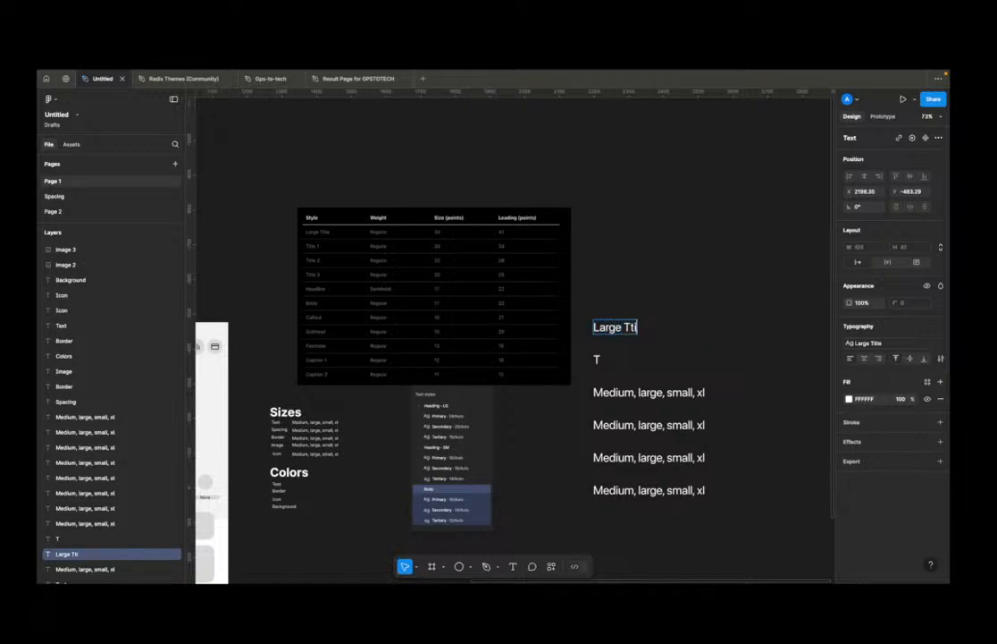
{"action": "key", "text": "BackSpace"}
{"action": "key", "text": "BackSpace"}
{"action": "key", "text": "BackSpace"}
{"action": "type", "text": "itle"}
Step: Replace the text of the second line in the sample column with "Title 1"
{"action": "double_click", "coordinate": [597, 359]}
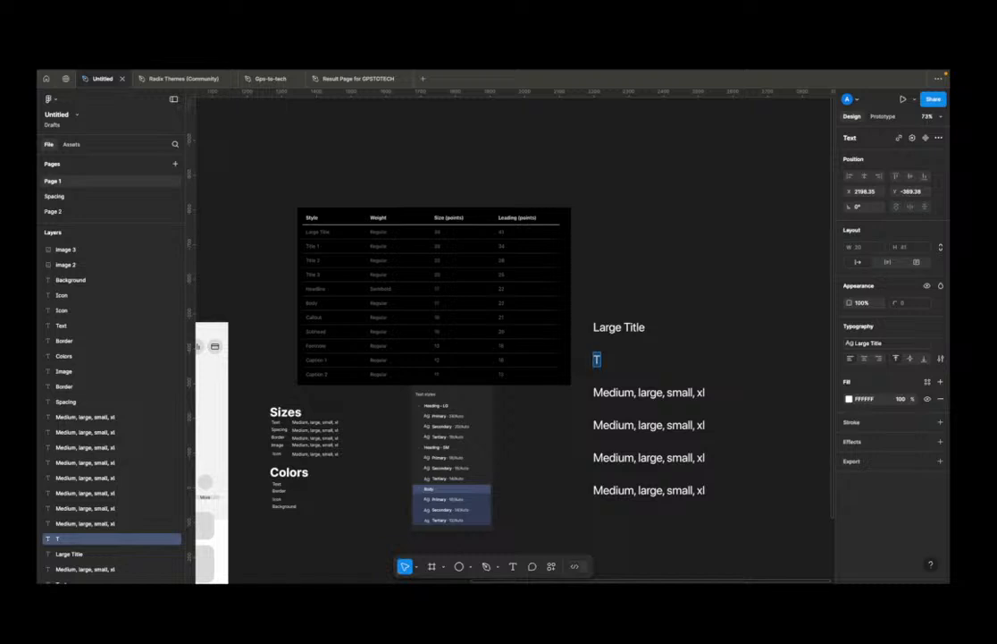
{"action": "type", "text": "Title 1"}
{"action": "key", "text": "BackSpace"}
{"action": "key", "text": "BackSpace"}
{"action": "key", "text": "BackSpace"}
{"action": "key", "text": "BackSpace"}
{"action": "type", "text": "le"}
{"action": "key", "text": "Right"}
{"action": "type", "text": "1"}
Step: Change the third and fourth lines of the sample column to "Title 2" and "Title 3"
{"action": "double_click", "coordinate": [649, 393]}
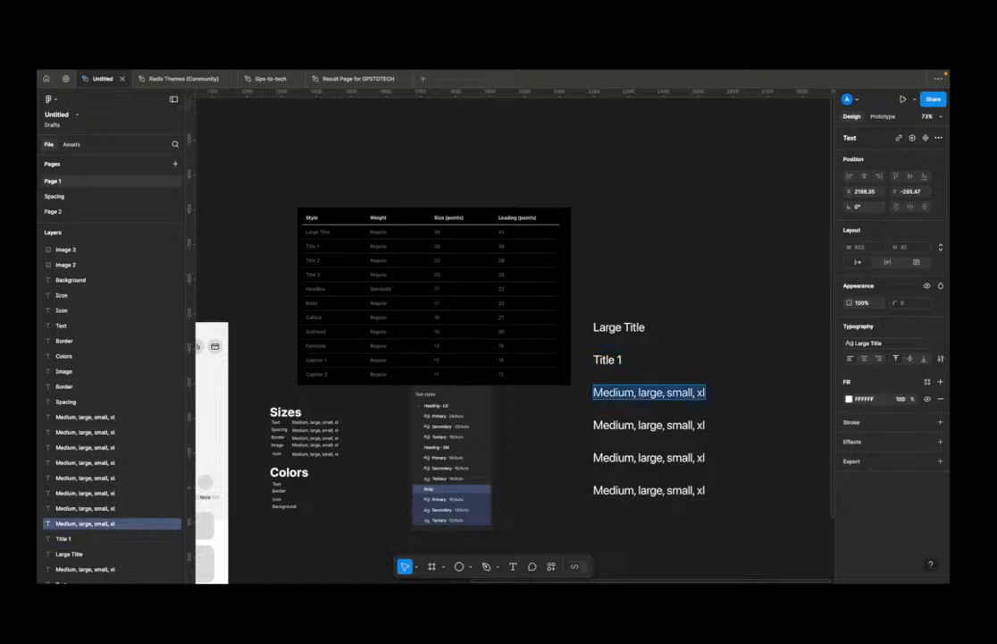
{"action": "type", "text": "Title 2"}
{"action": "double_click", "coordinate": [649, 425]}
{"action": "type", "text": "Title 3"}
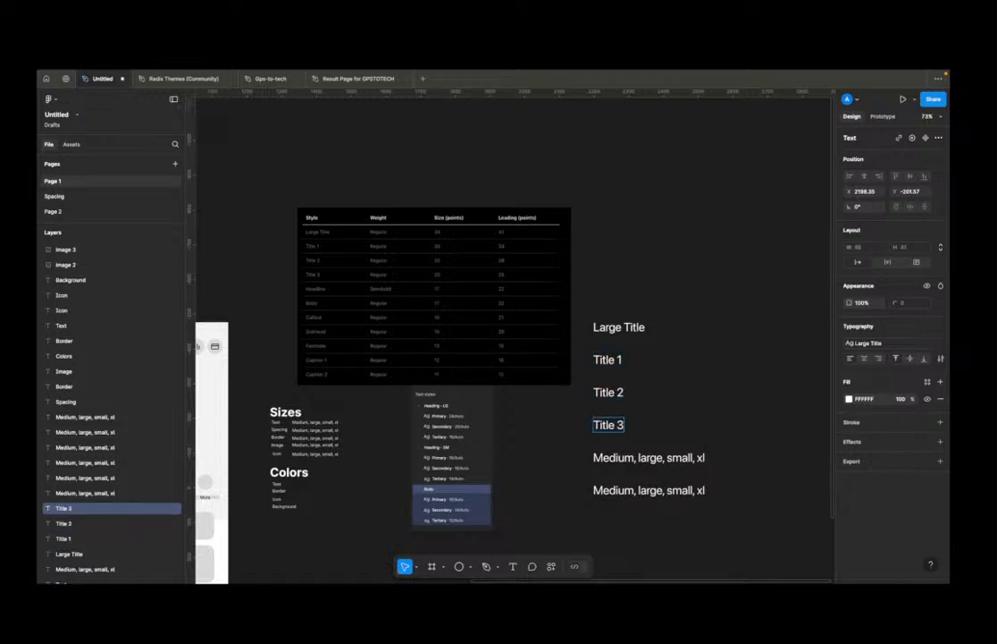
Step: Change the last two lines of the sample column to "Headline" and "Body"
{"action": "double_click", "coordinate": [649, 458]}
{"action": "type", "text": "Hea"}
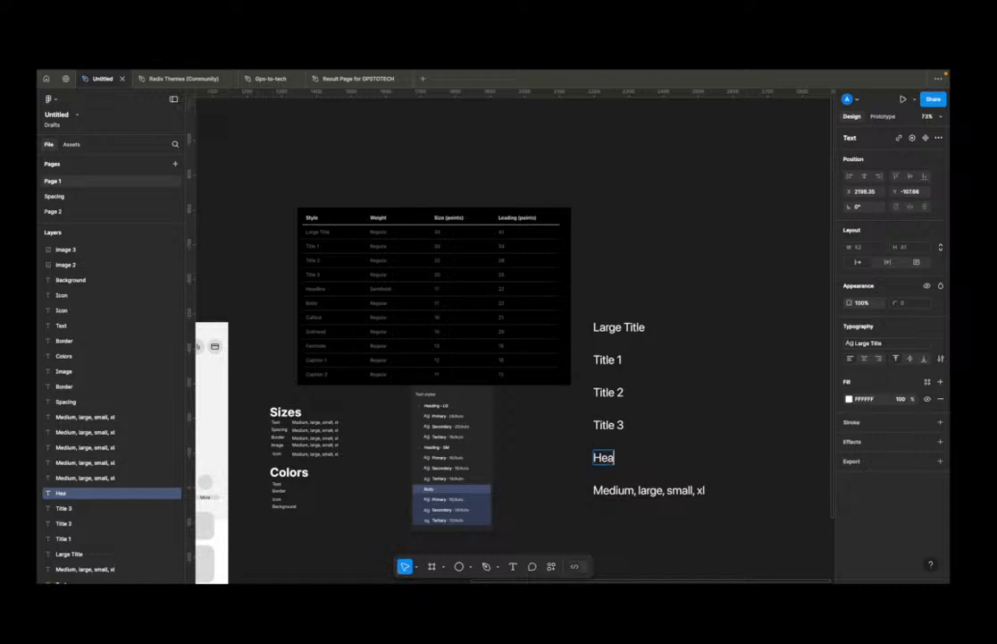
{"action": "type", "text": "dline"}
{"action": "double_click", "coordinate": [649, 490]}
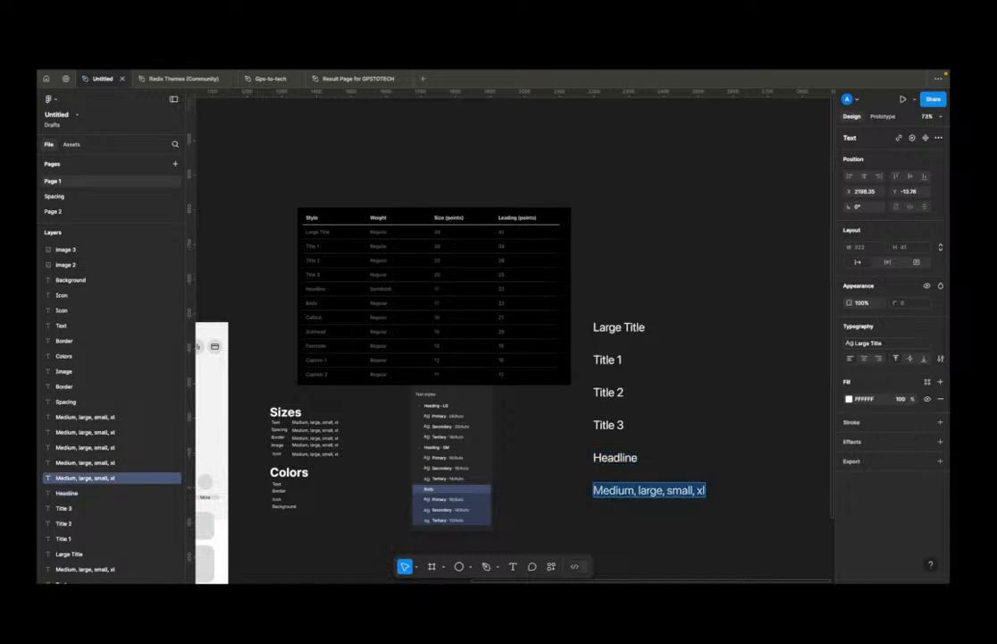
{"action": "type", "text": "Body"}
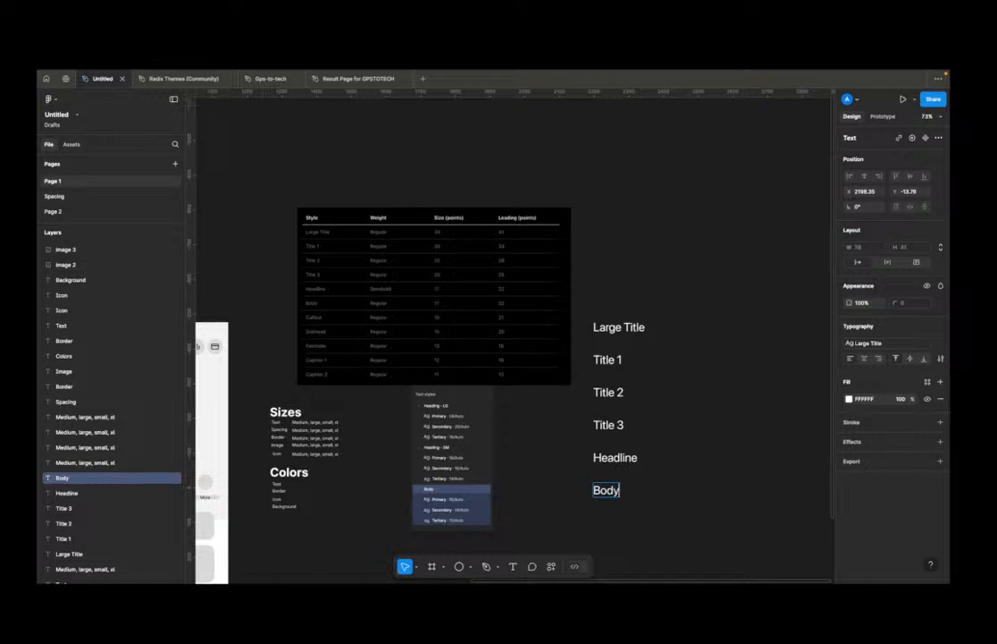
Step: Duplicate the "Body" line downward into five evenly spaced copies at the end of the sample column
{"action": "key", "text": "Tab"}
{"action": "left_click", "coordinate": [784, 360]}
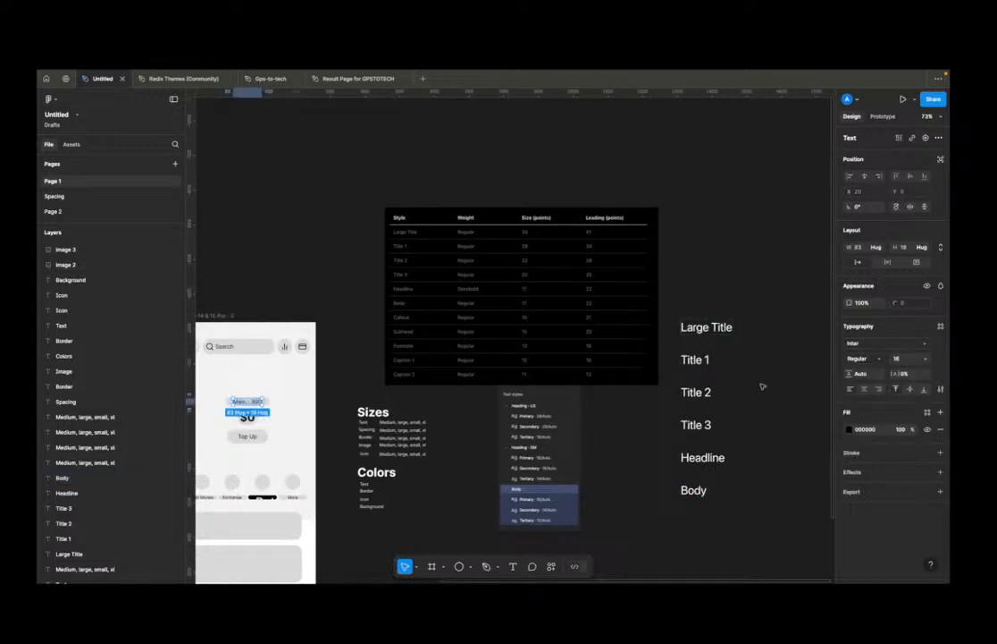
{"action": "left_click", "coordinate": [695, 490]}
{"action": "left_click_drag", "start_coordinate": [702, 491], "coordinate": [704, 522]}
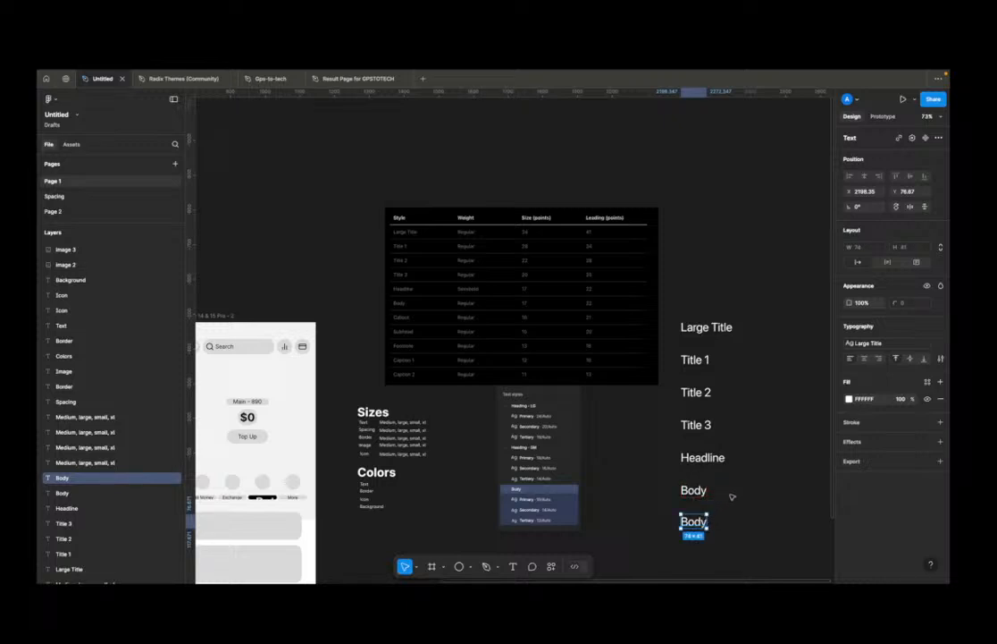
{"action": "key", "text": "ctrl+d"}
{"action": "key", "text": "ctrl+d"}
{"action": "key", "text": "ctrl+d"}
{"action": "key", "text": "ctrl+d"}
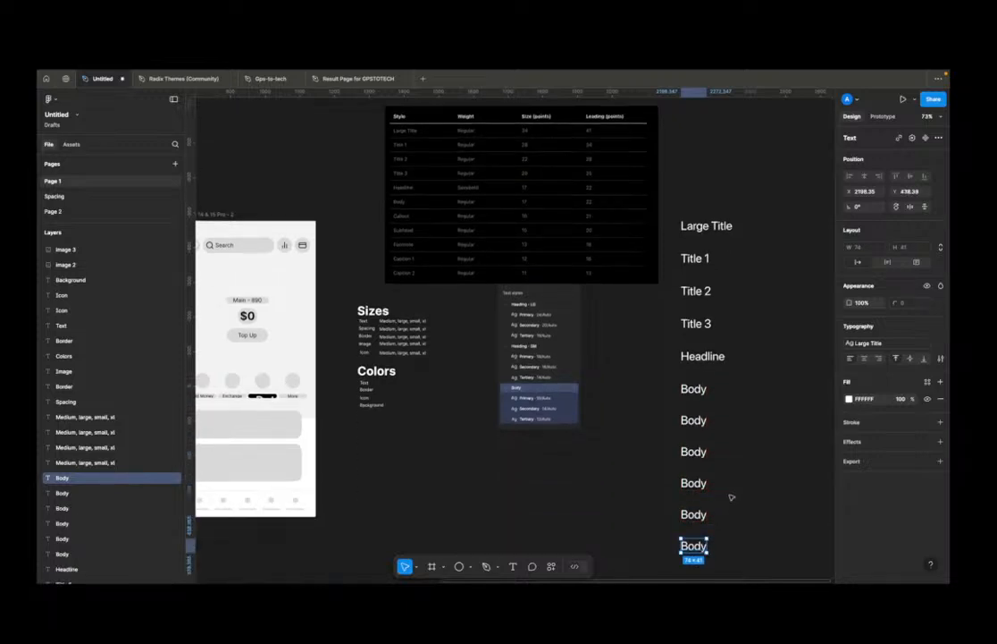
Step: Change the first two copies below the original "Body" line to "Callout" and "Subhead"
{"action": "double_click", "coordinate": [695, 389]}
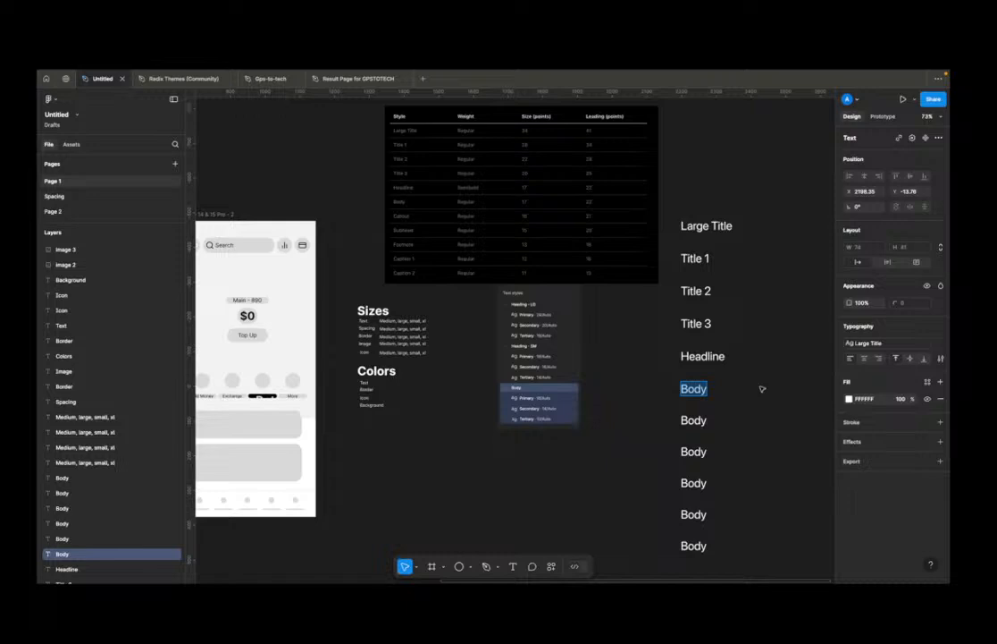
{"action": "key", "text": "Tab"}
{"action": "type", "text": "Callout"}
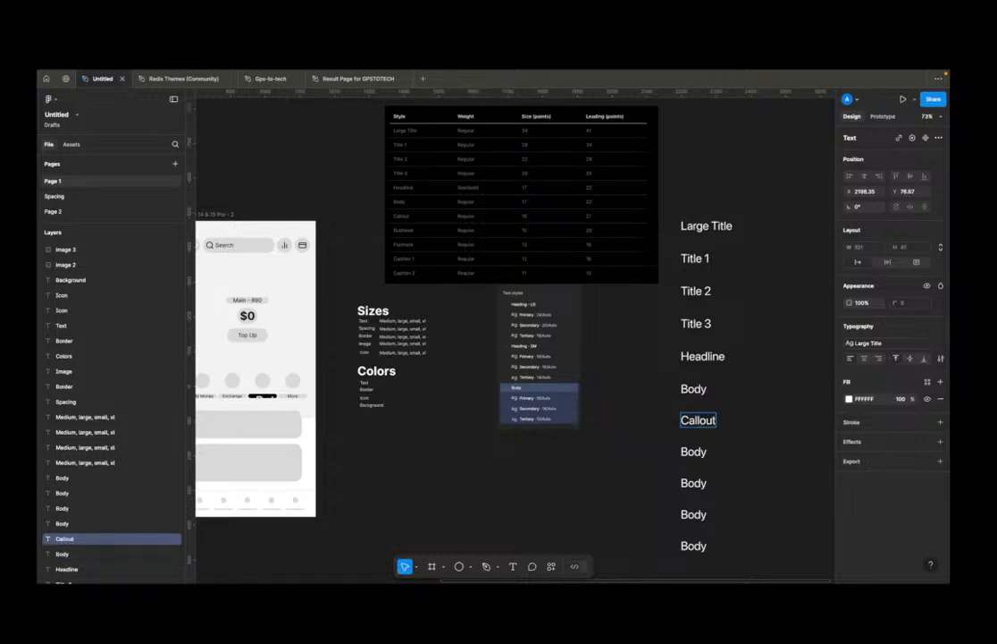
{"action": "key", "text": "Tab"}
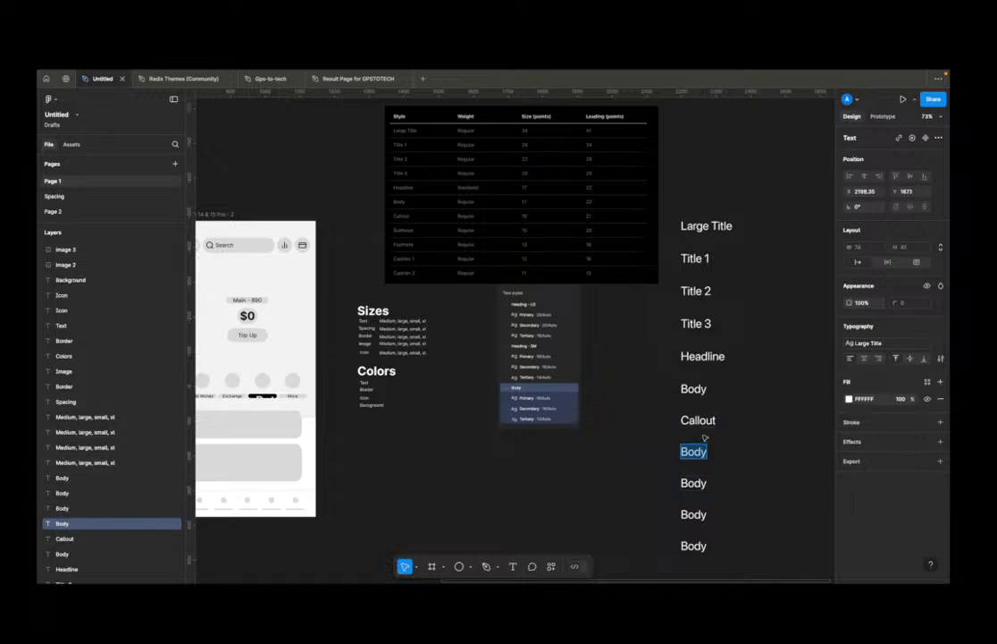
{"action": "type", "text": "Subhead"}
Step: Replace the text of the two copies below "Subhead" with "Footnote" and "Caption 1"
{"action": "double_click", "coordinate": [695, 483]}
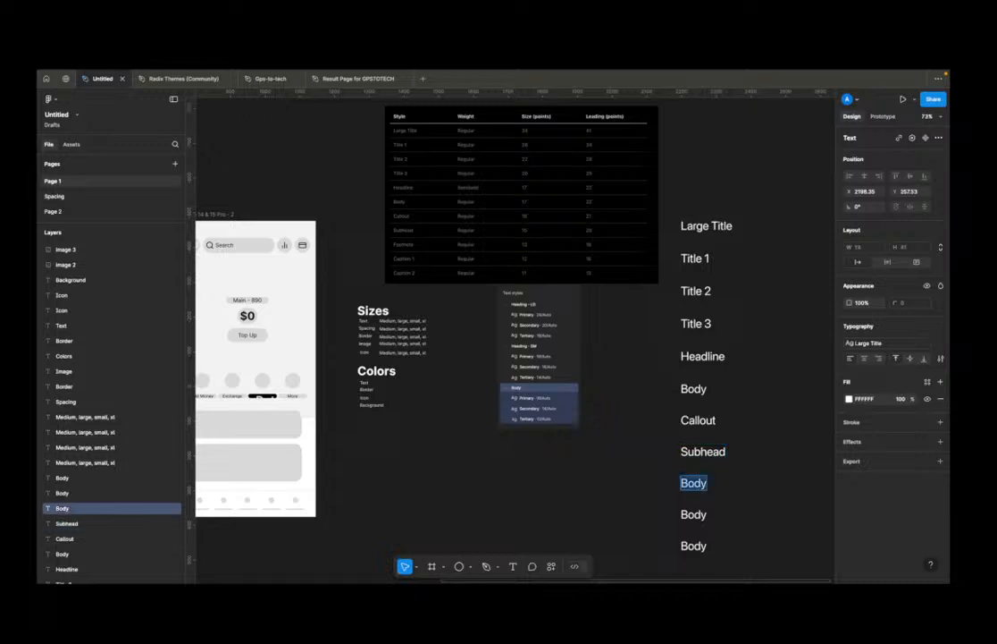
{"action": "type", "text": "Footnote"}
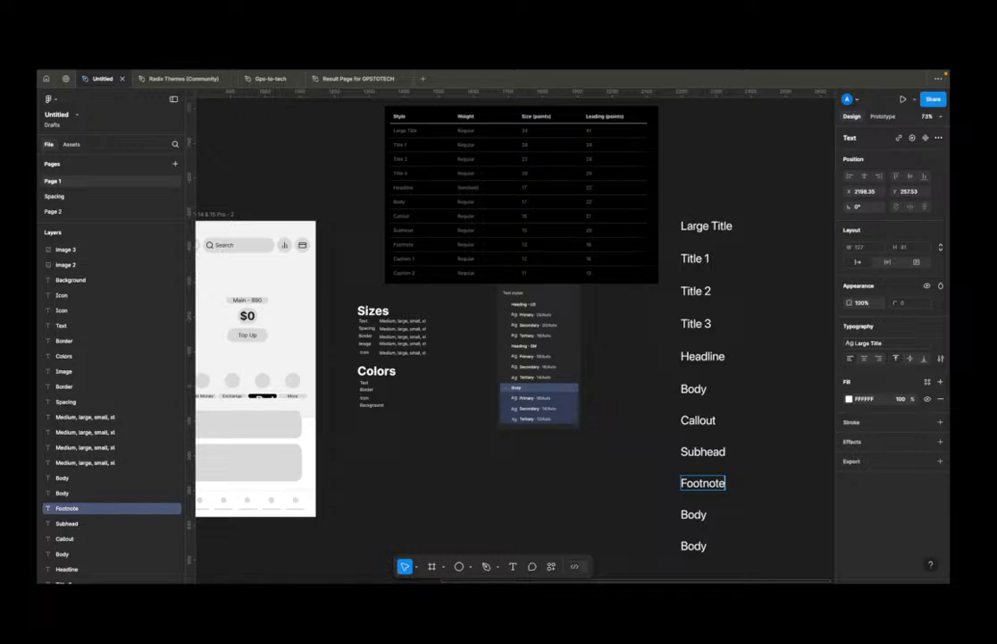
{"action": "key", "text": "Escape"}
{"action": "key", "text": "Tab"}
{"action": "key", "text": "Return"}
{"action": "type", "text": "Captoi"}
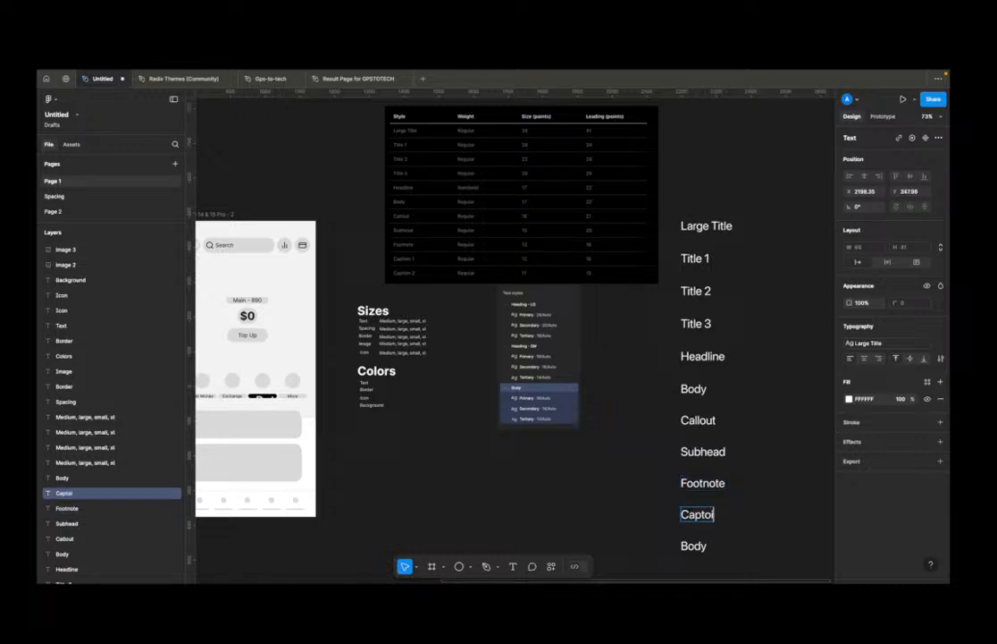
{"action": "key", "text": "BackSpace"}
{"action": "key", "text": "BackSpace"}
{"action": "type", "text": "ion 1"}
{"action": "key", "text": "Escape"}
Step: Change the last remaining copy in the sample column to "Caption 2" and clear the selection
{"action": "key", "text": "Tab"}
{"action": "key", "text": "Return"}
{"action": "scroll", "coordinate": [447, 295], "scroll_direction": "down", "scroll_amount": 1}
{"action": "type", "text": "Caption 2"}
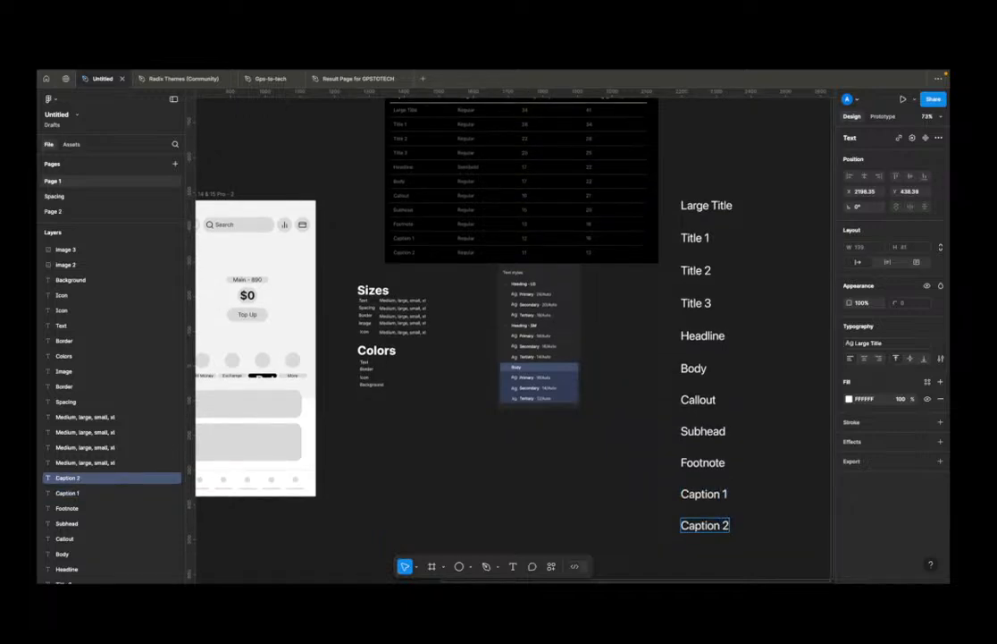
{"action": "key", "text": "Escape"}
{"action": "key", "text": "Escape"}
Step: Detach the Large Title text style from the ten sample lines from "Title 1" to "Caption 2"
{"action": "scroll", "coordinate": [734, 241], "scroll_direction": "down", "scroll_amount": 5}
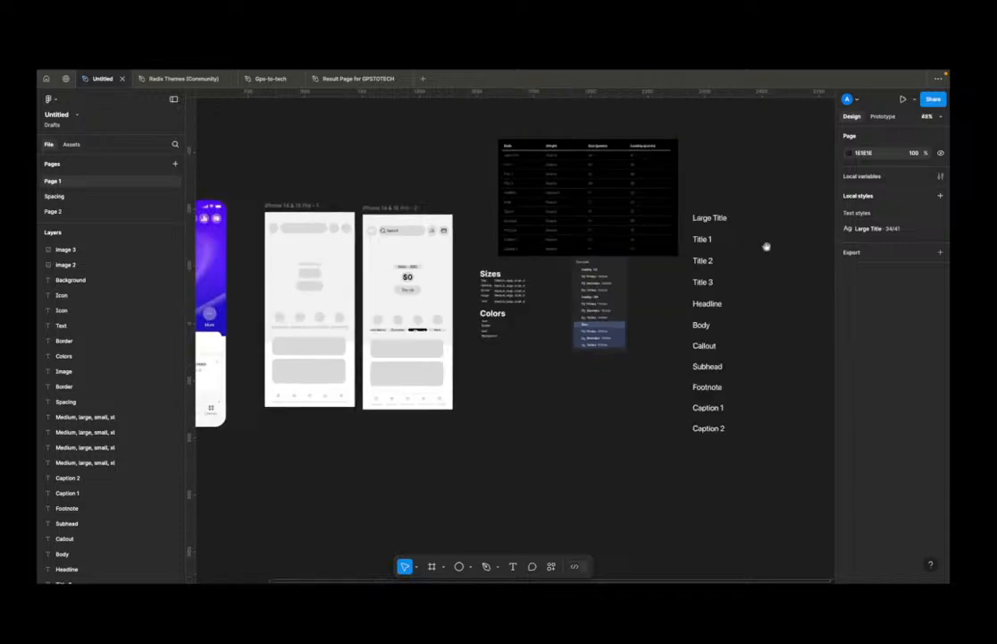
{"action": "left_click", "coordinate": [597, 241]}
{"action": "scroll", "coordinate": [597, 241], "scroll_direction": "up", "scroll_amount": 3}
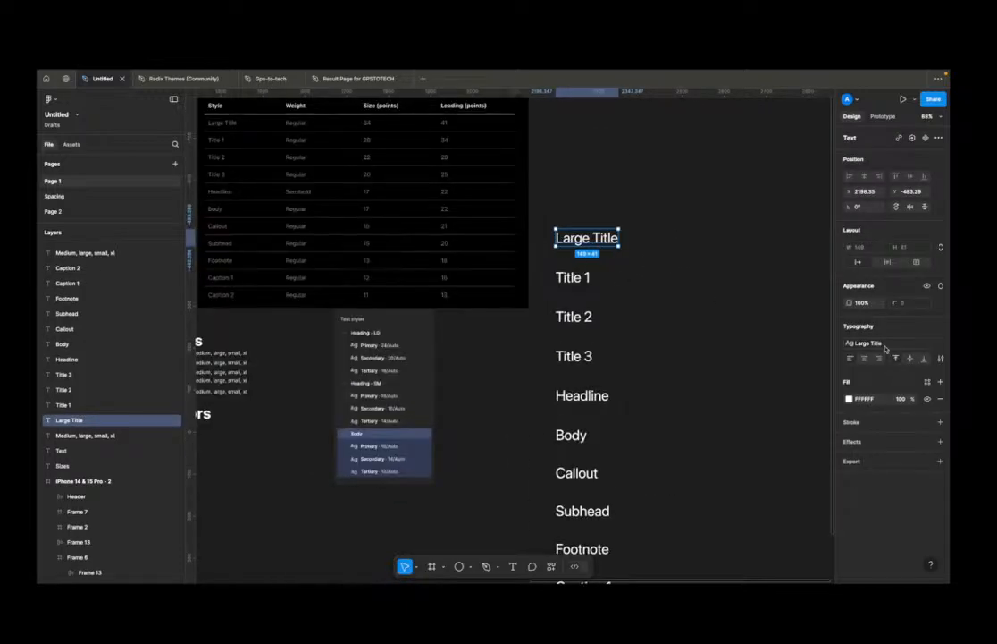
{"action": "scroll", "coordinate": [603, 288], "scroll_direction": "up", "scroll_amount": 1}
{"action": "left_click", "coordinate": [580, 280]}
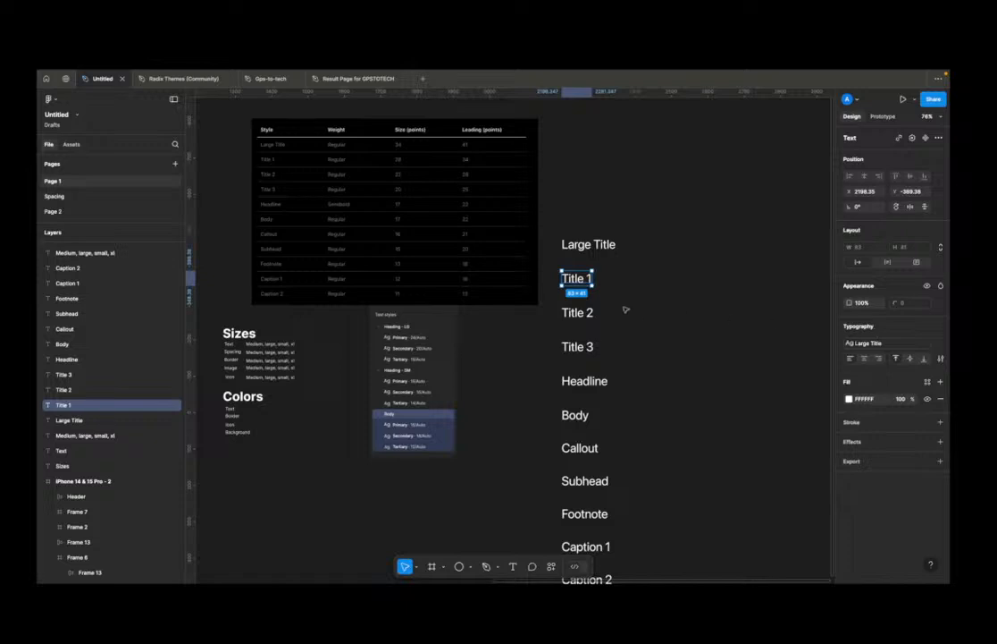
{"action": "left_click_drag", "start_coordinate": [687, 281], "coordinate": [563, 554]}
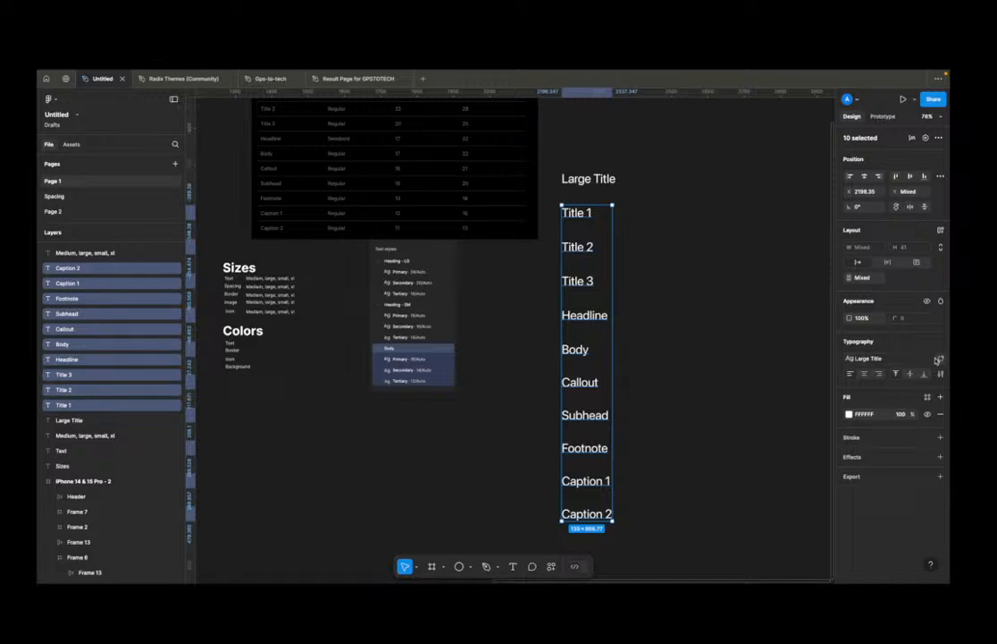
{"action": "left_click", "coordinate": [905, 357]}
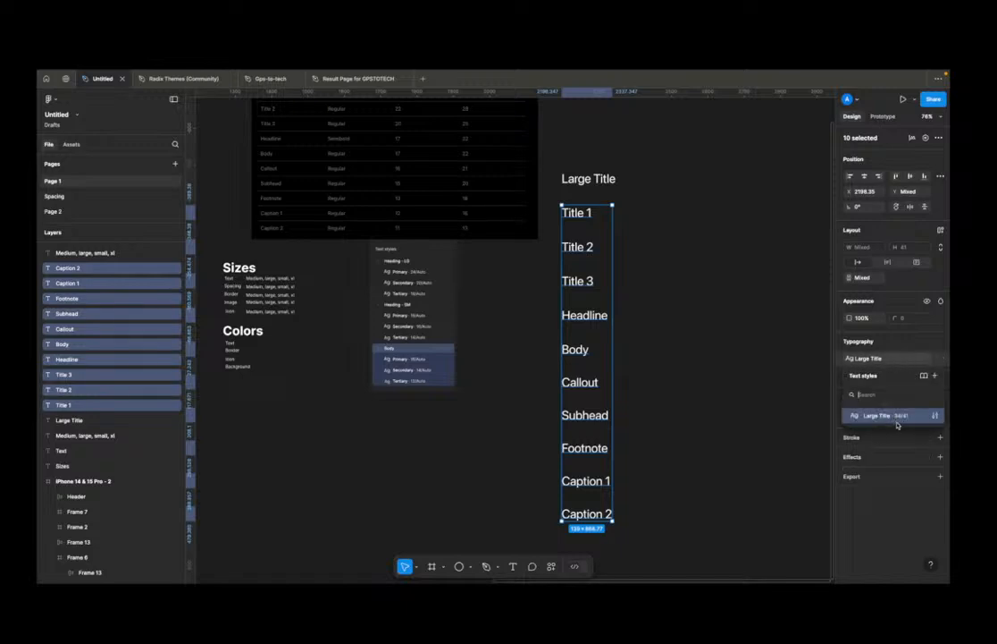
{"action": "left_click", "coordinate": [915, 357]}
{"action": "left_click", "coordinate": [940, 359]}
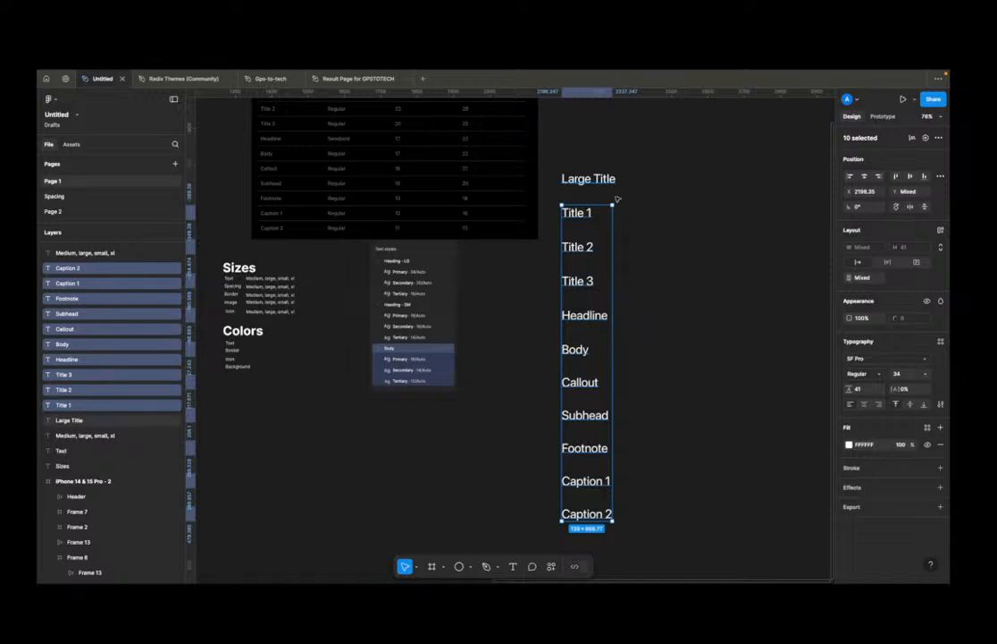
Step: Set the "Title 1" sample line to font size 28 with line height 34
{"action": "scroll", "coordinate": [626, 199], "scroll_direction": "down", "scroll_amount": 3}
{"action": "scroll", "coordinate": [643, 198], "scroll_direction": "up", "scroll_amount": 5}
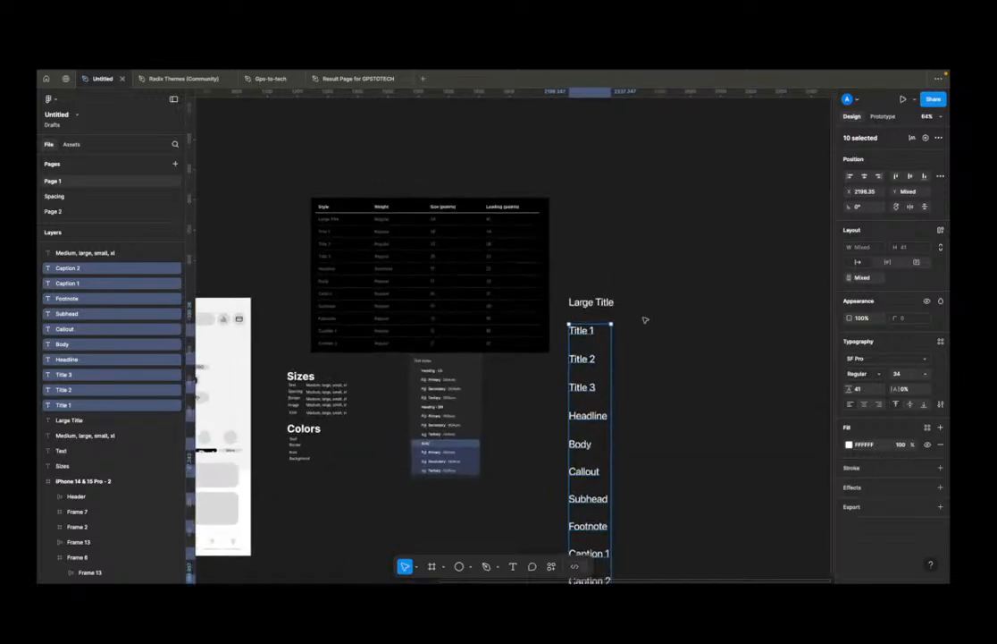
{"action": "left_click", "coordinate": [583, 330]}
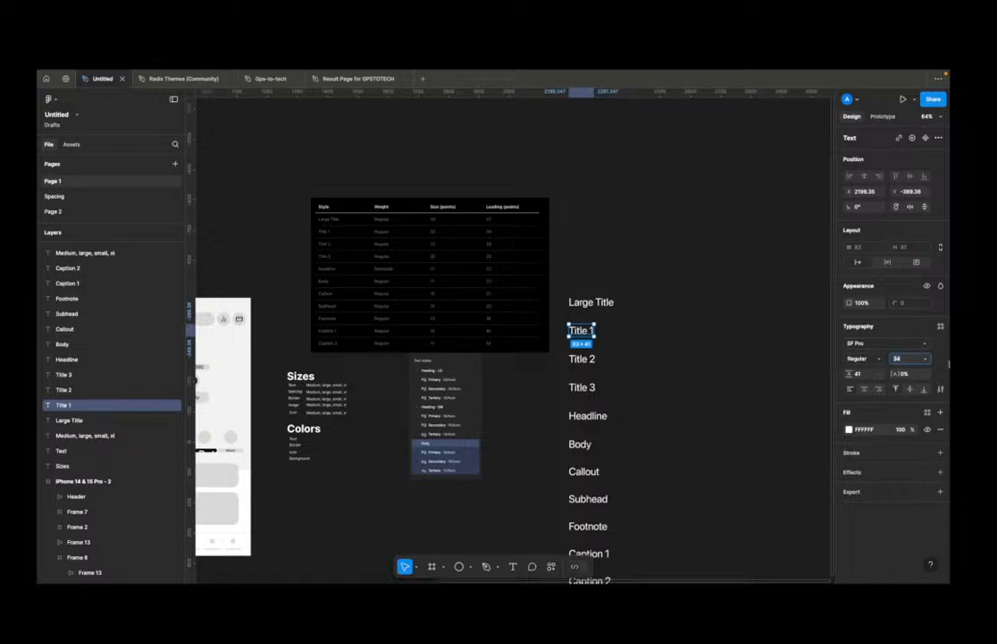
{"action": "type", "text": "28"}
{"action": "key", "text": "Tab"}
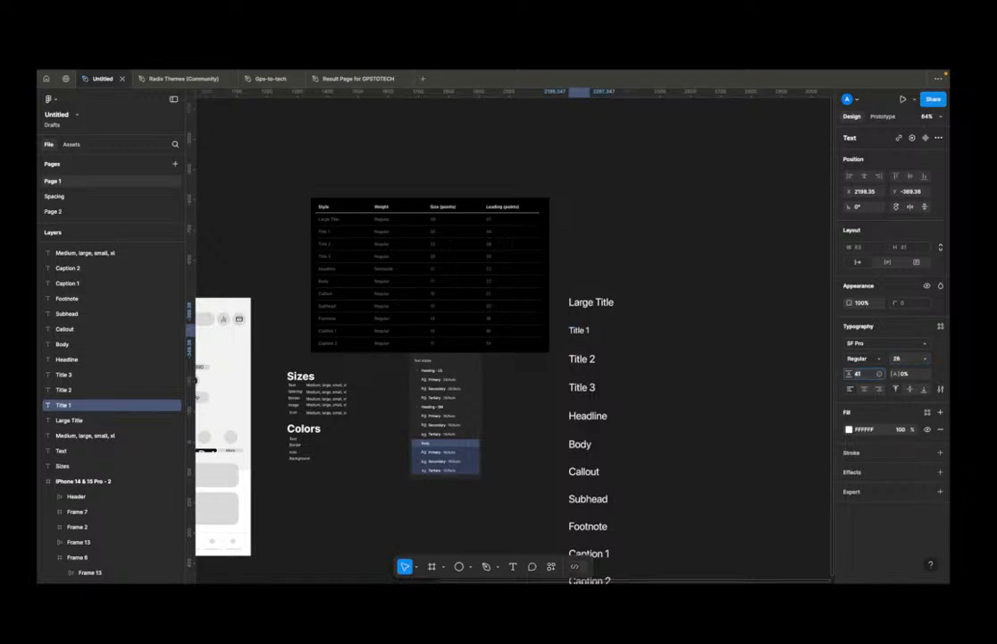
{"action": "left_click", "coordinate": [741, 387]}
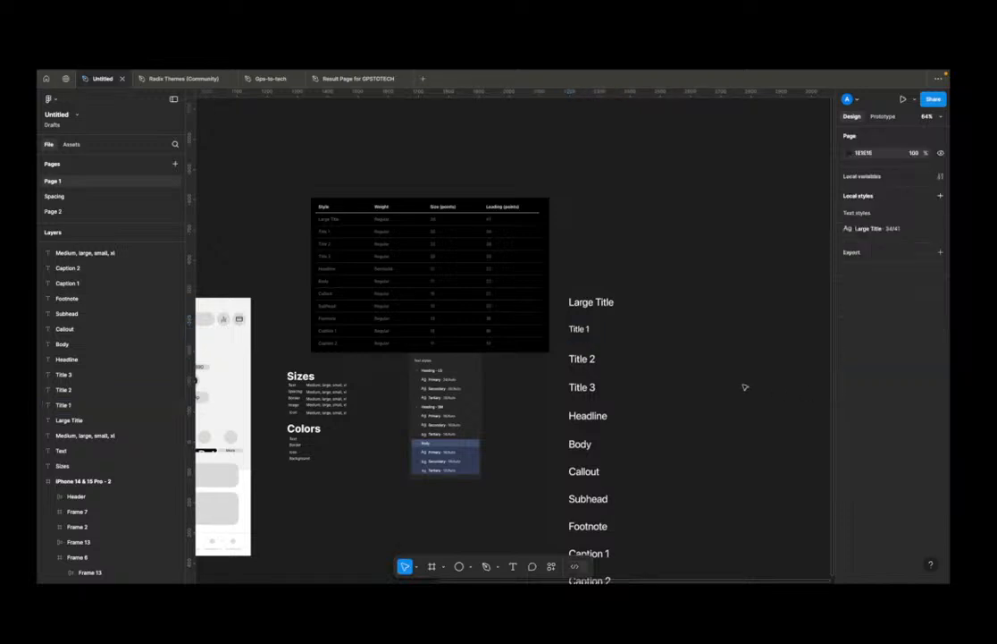
{"action": "left_click", "coordinate": [597, 335]}
{"action": "left_click", "coordinate": [860, 374]}
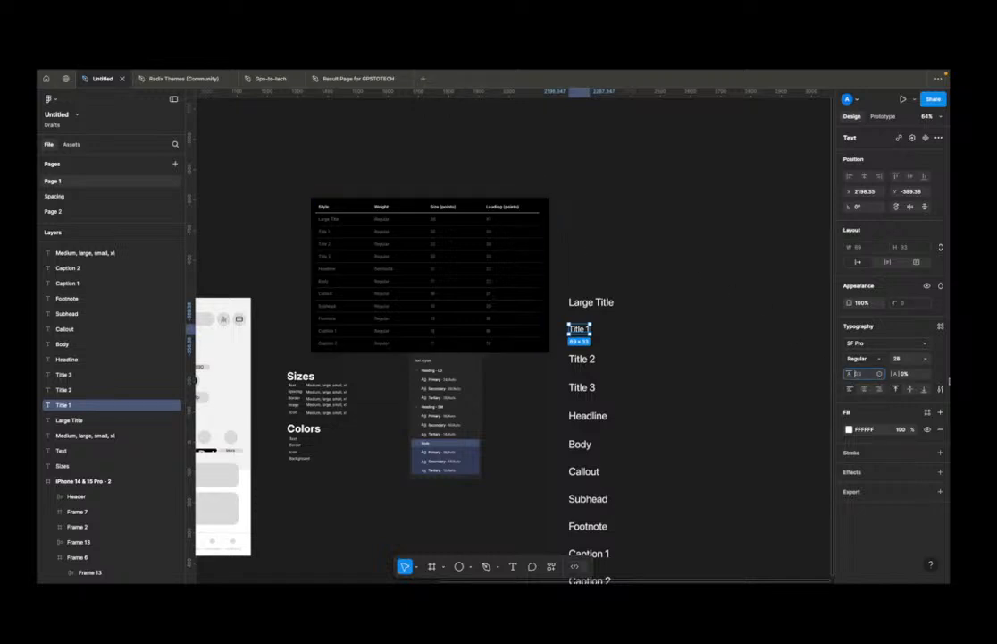
{"action": "scroll", "coordinate": [482, 232], "scroll_direction": "up", "scroll_amount": 3}
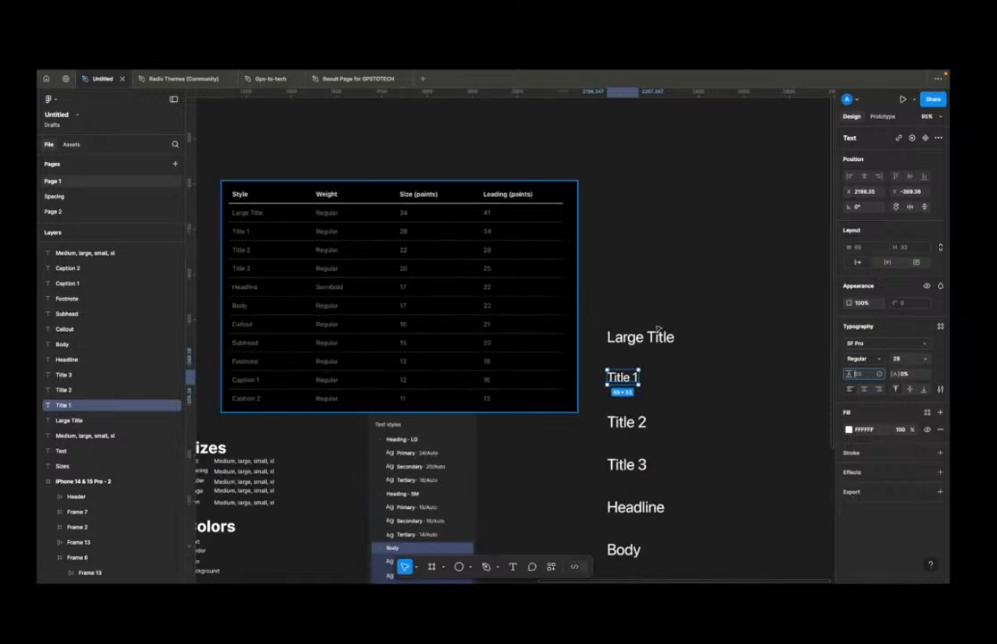
{"action": "type", "text": "34"}
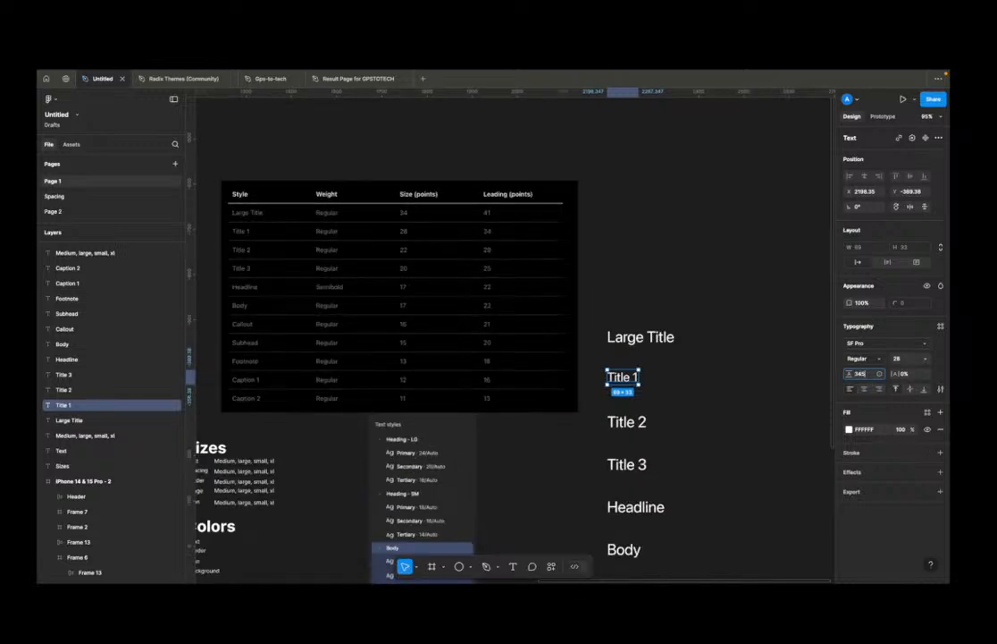
{"action": "key", "text": "BackSpace"}
{"action": "key", "text": "Return"}
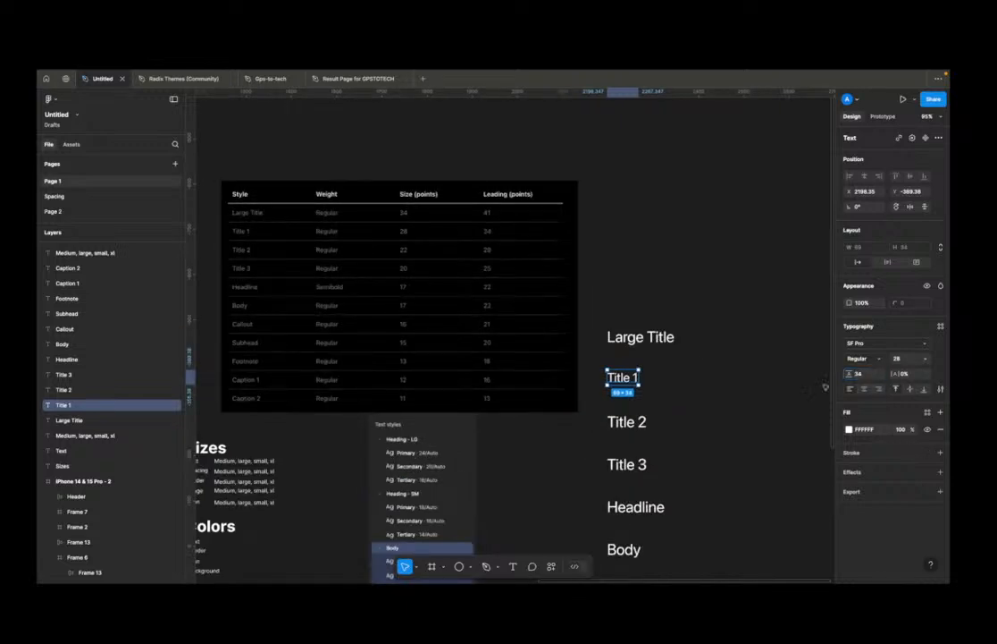
Step: Set the "Title 2" sample line to font size 22 with line height 28
{"action": "left_click", "coordinate": [631, 422]}
{"action": "left_click", "coordinate": [897, 358]}
{"action": "type", "text": "22"}
{"action": "left_click", "coordinate": [865, 374]}
{"action": "type", "text": "28"}
Step: Set the "Title 3" sample line to font size 20 with line height 25
{"action": "left_click", "coordinate": [629, 464]}
{"action": "left_click", "coordinate": [904, 359]}
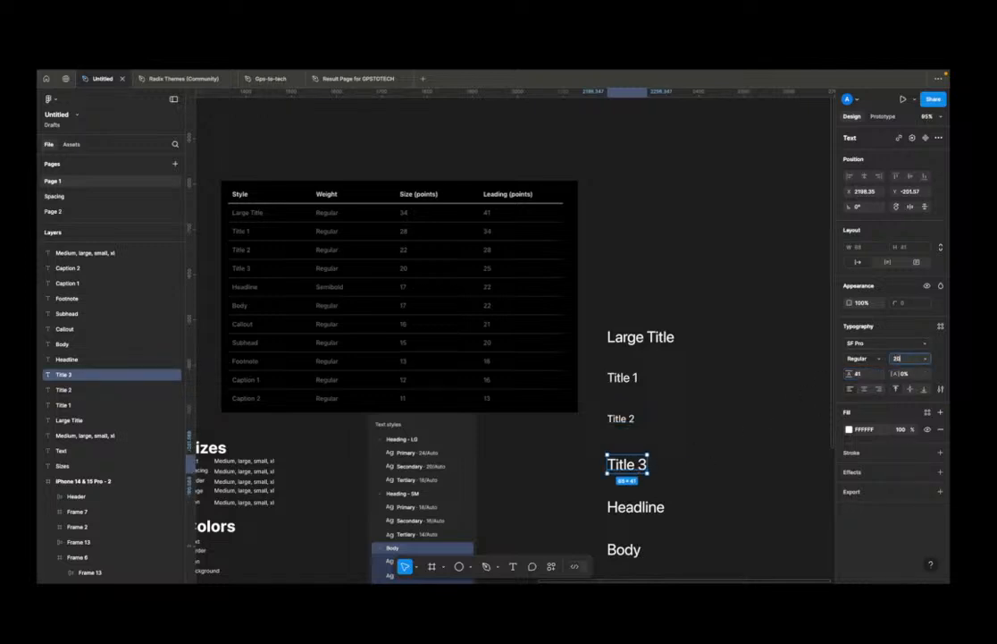
{"action": "type", "text": "20"}
{"action": "key", "text": "Return"}
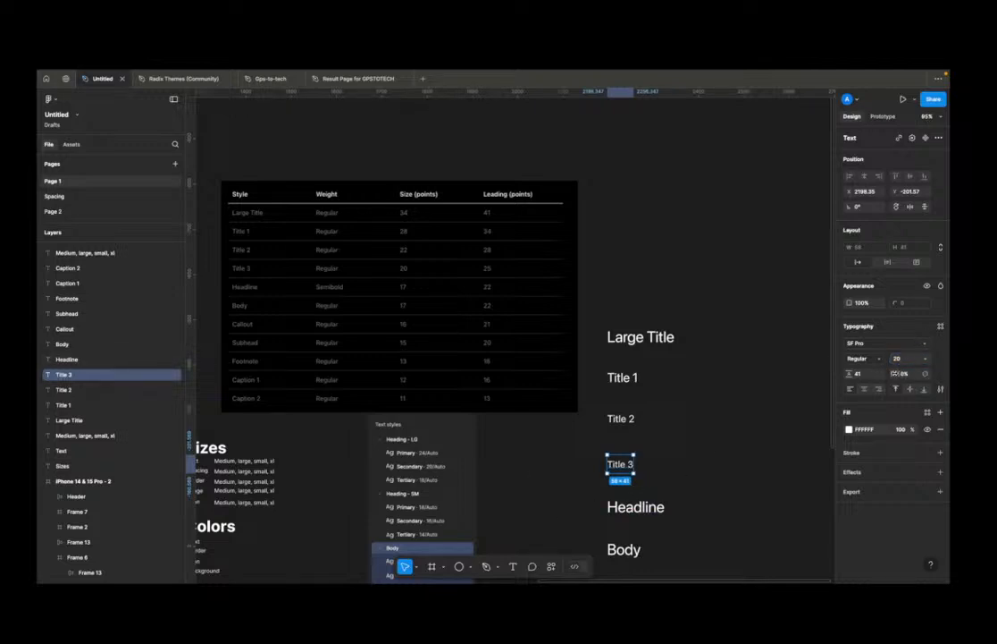
{"action": "left_click", "coordinate": [858, 373]}
{"action": "type", "text": "25"}
{"action": "key", "text": "Return"}
Step: Set the "Headline" sample line to font size 17 with line height 22
{"action": "scroll", "coordinate": [596, 426], "scroll_direction": "down", "scroll_amount": 2}
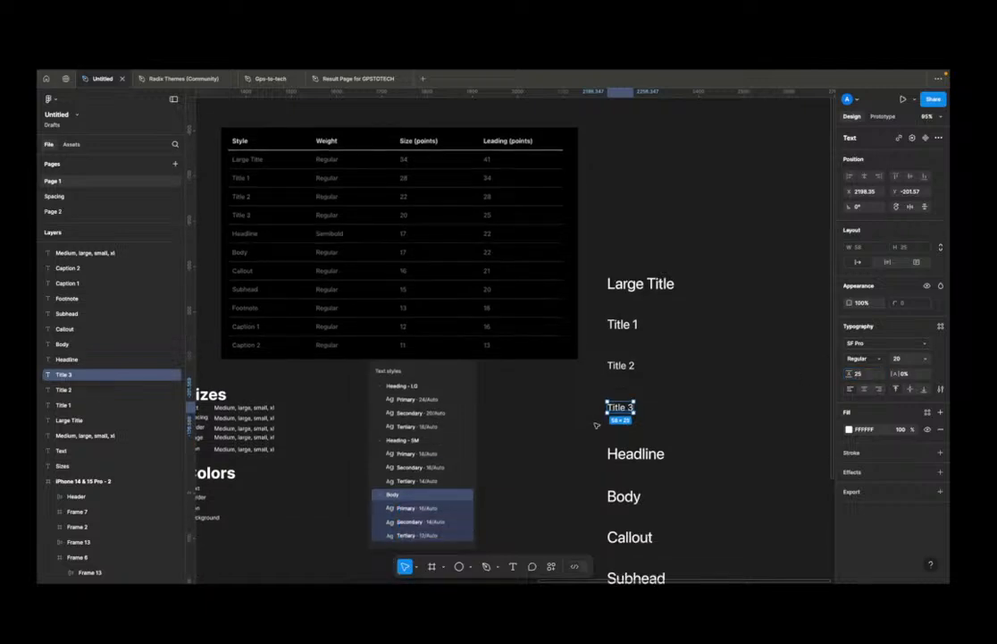
{"action": "left_click", "coordinate": [636, 453]}
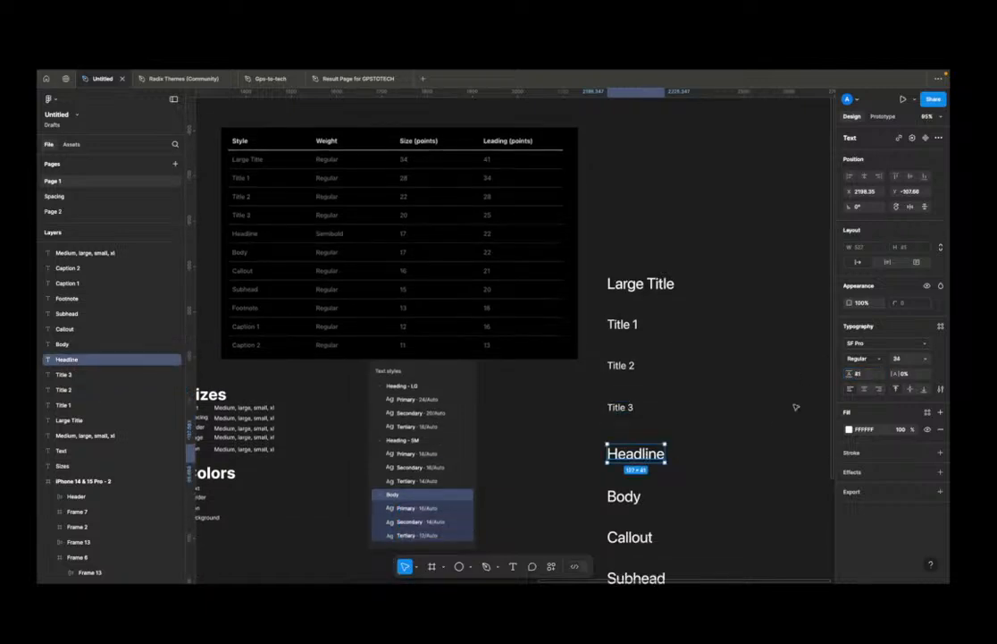
{"action": "left_click", "coordinate": [907, 358]}
{"action": "type", "text": "17"}
{"action": "key", "text": "Return"}
{"action": "left_click", "coordinate": [859, 376]}
{"action": "type", "text": "22"}
{"action": "key", "text": "Return"}
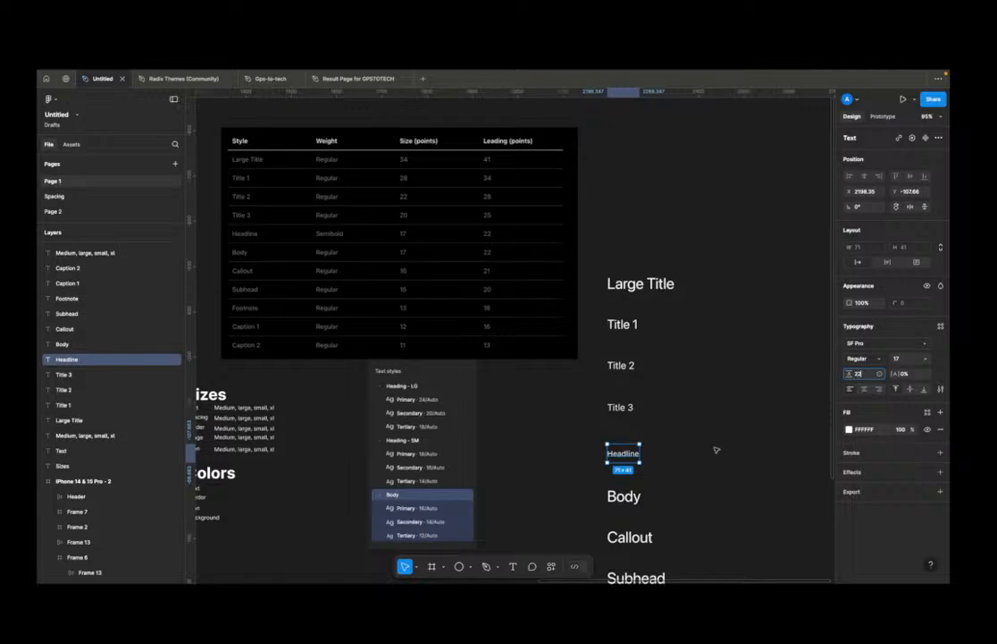
Step: Set the "Body" sample line to font size 17 with line height 22
{"action": "left_click", "coordinate": [624, 496]}
{"action": "left_click", "coordinate": [901, 359]}
{"action": "type", "text": "1"}
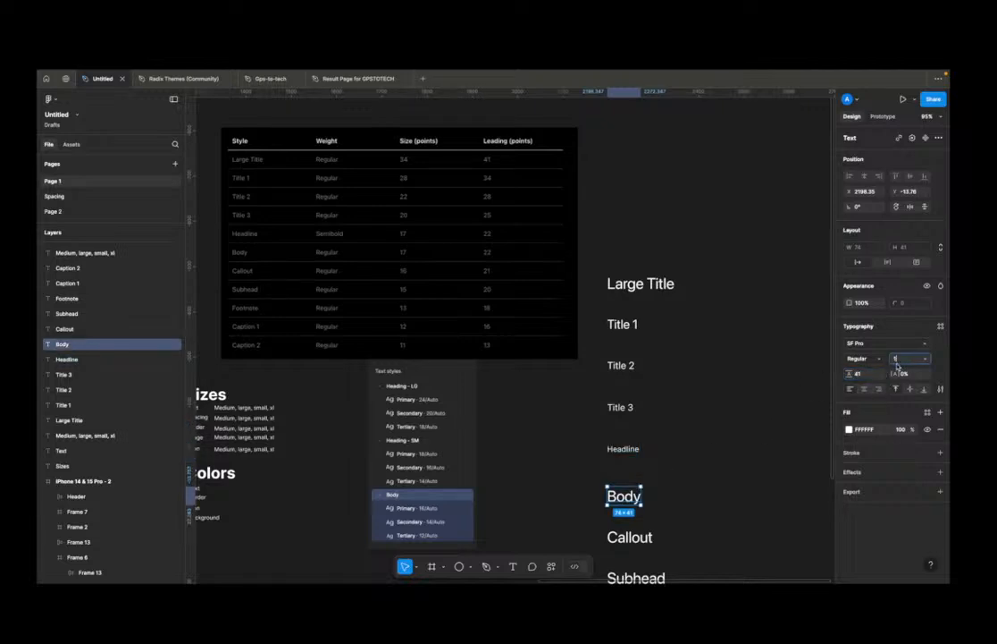
{"action": "type", "text": "7"}
{"action": "key", "text": "Tab"}
{"action": "type", "text": "22"}
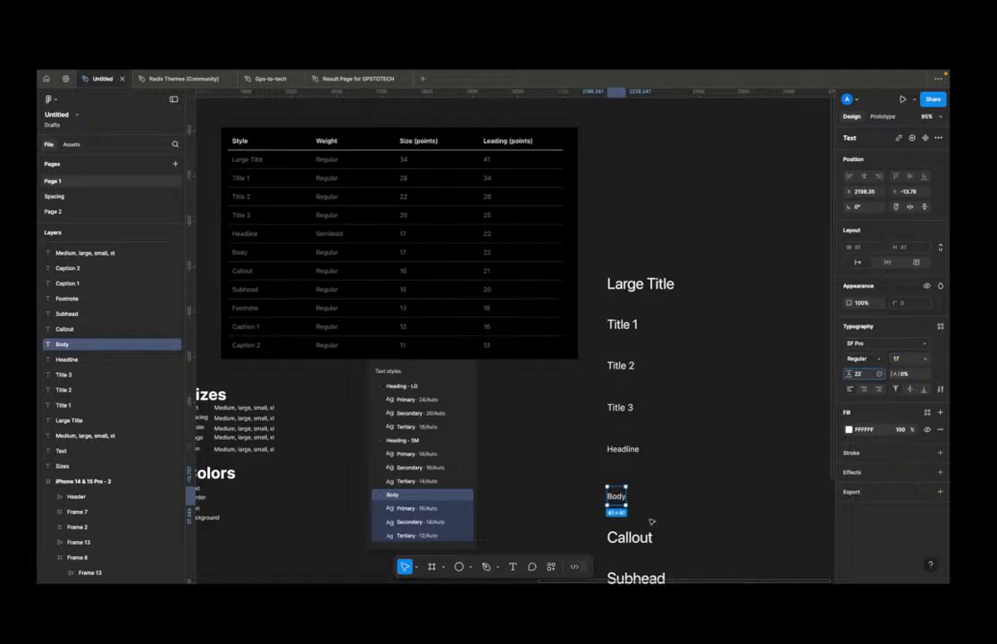
Step: Set the "Callout" sample line to font size 16 with line height 21
{"action": "left_click", "coordinate": [630, 534]}
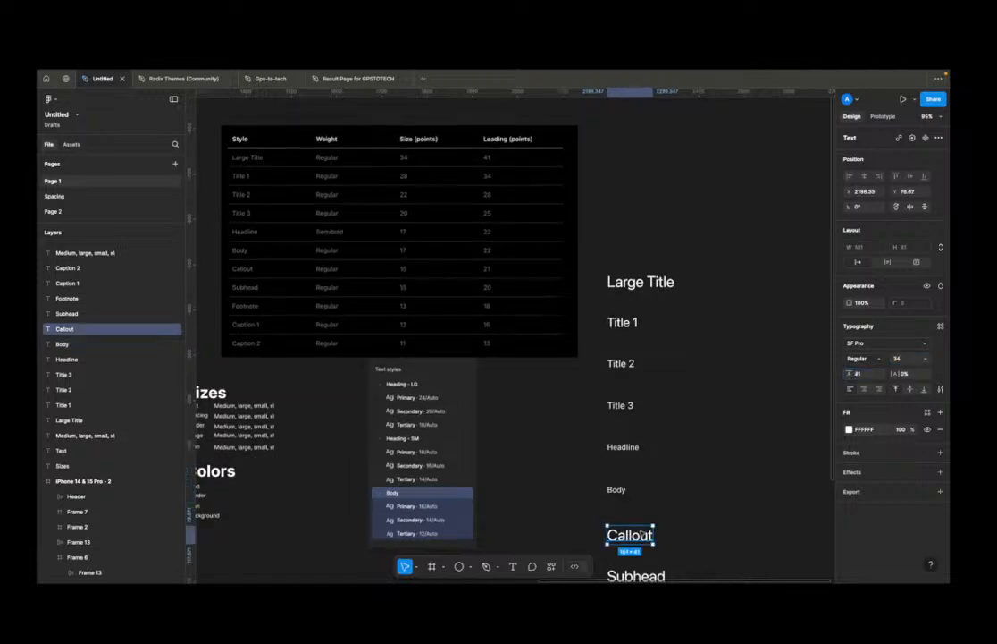
{"action": "scroll", "coordinate": [630, 535], "scroll_direction": "down", "scroll_amount": 2}
{"action": "left_click", "coordinate": [914, 358]}
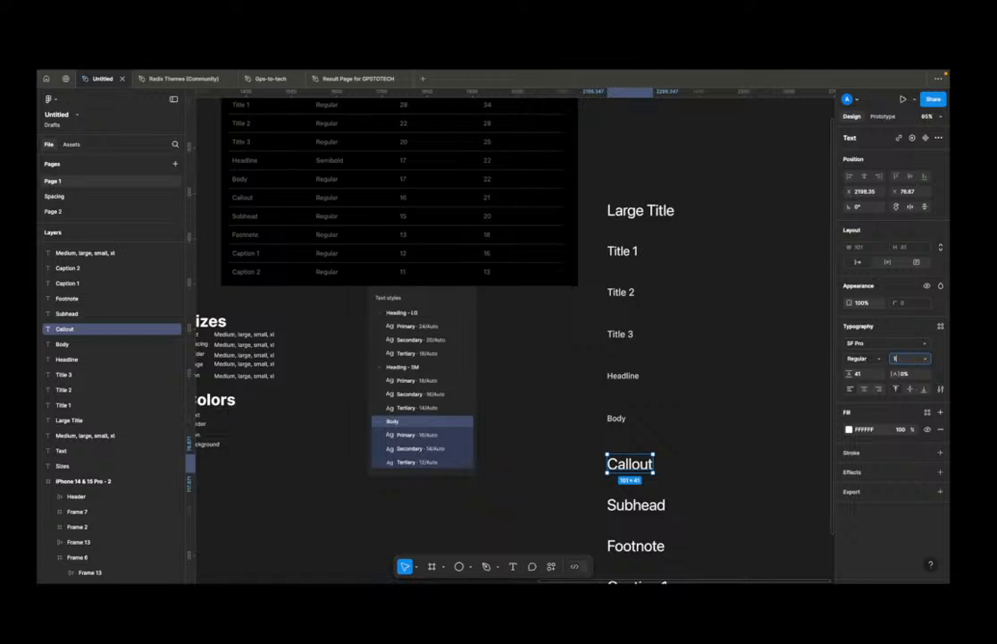
{"action": "type", "text": "16"}
{"action": "key", "text": "Tab"}
{"action": "type", "text": "21"}
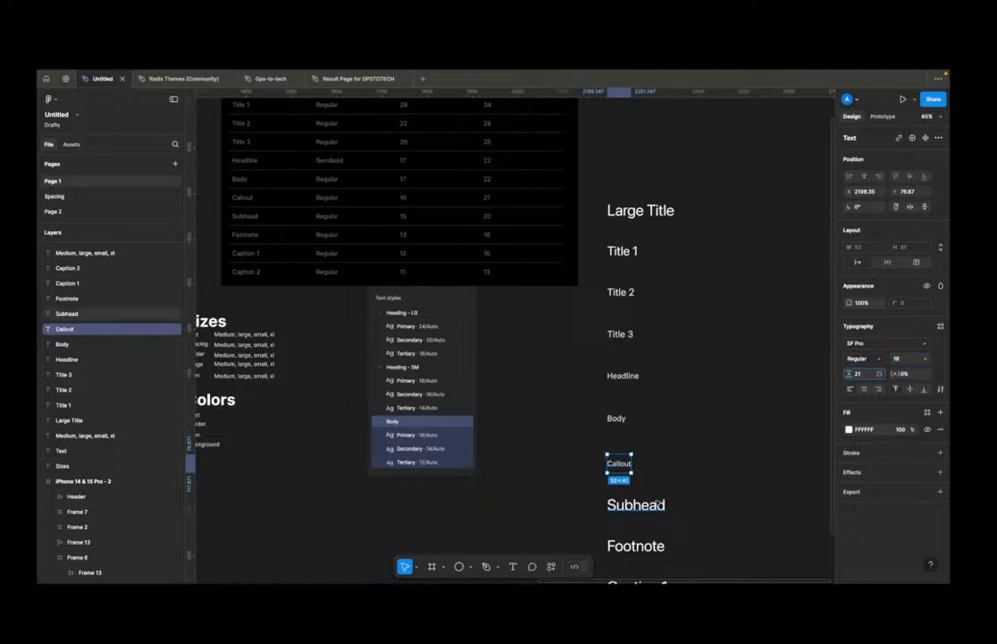
Step: Set the "Subhead" sample line to font size 15 with line height 20
{"action": "left_click", "coordinate": [636, 505]}
{"action": "left_click", "coordinate": [909, 359]}
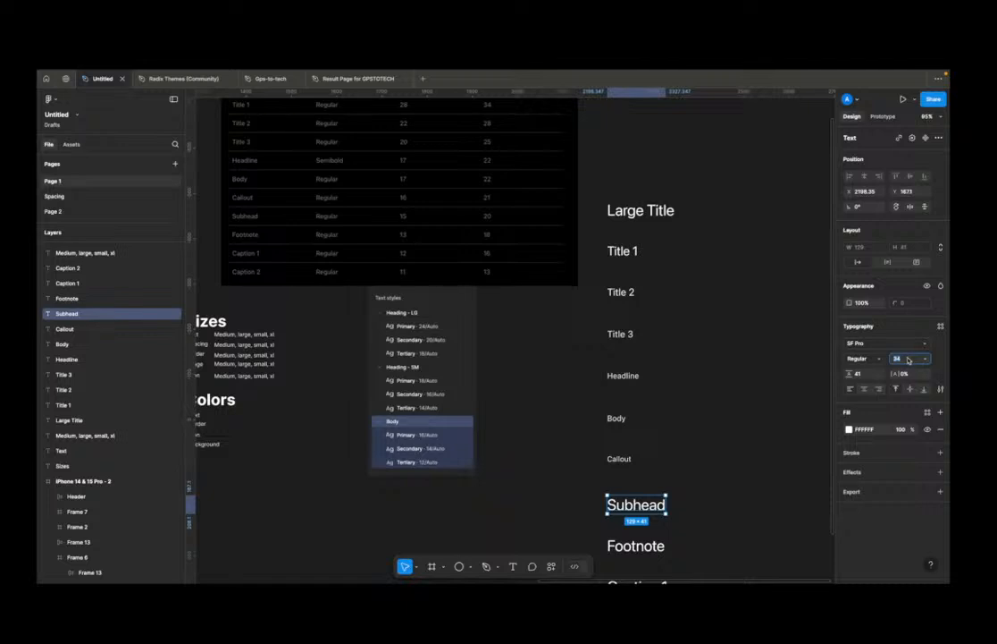
{"action": "type", "text": "15"}
{"action": "key", "text": "Tab"}
{"action": "type", "text": "2"}
{"action": "key", "text": "Return"}
Step: Set the "Footnote" sample line to font size 13 with line height 18
{"action": "scroll", "coordinate": [659, 451], "scroll_direction": "down", "scroll_amount": 1}
{"action": "left_click", "coordinate": [639, 505]}
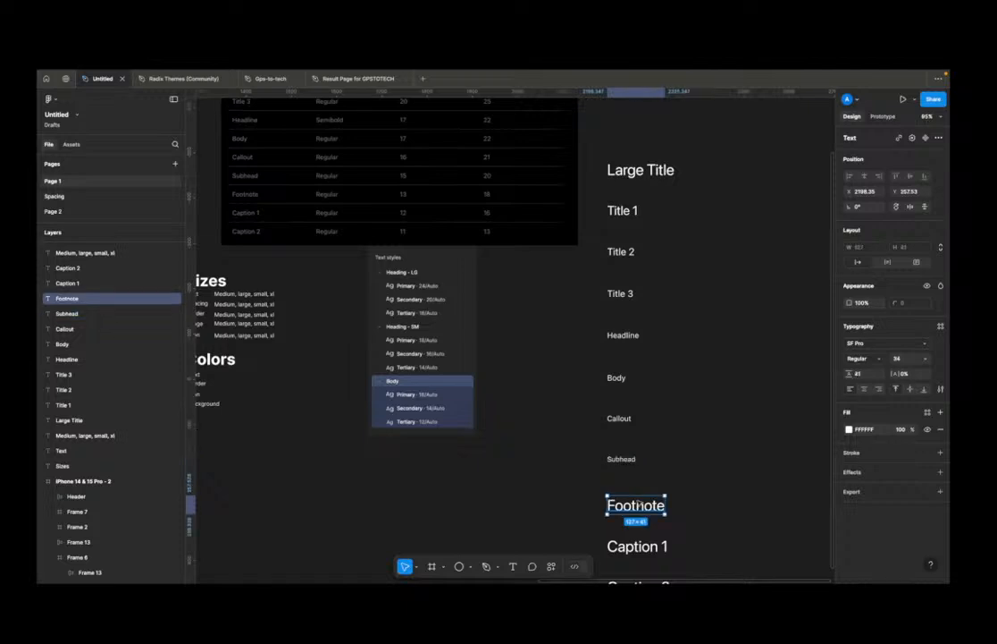
{"action": "left_click", "coordinate": [904, 358]}
{"action": "type", "text": "13"}
{"action": "left_click", "coordinate": [870, 376]}
{"action": "type", "text": "18"}
{"action": "key", "text": "Return"}
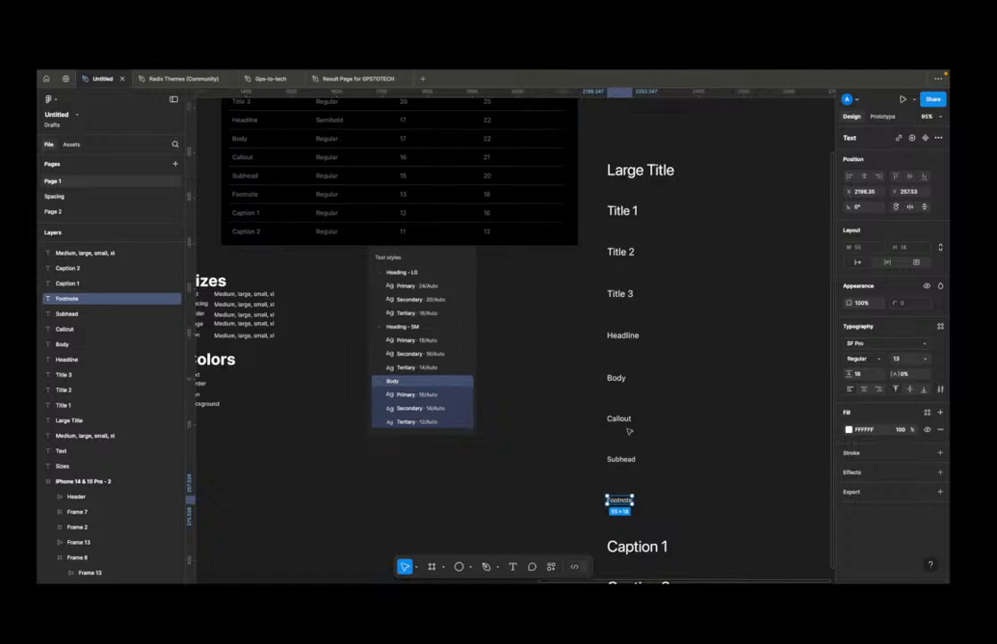
Step: Set the "Caption 1" sample line to font size 12 with line height 16
{"action": "scroll", "coordinate": [653, 517], "scroll_direction": "down", "scroll_amount": 1}
{"action": "left_click", "coordinate": [637, 531]}
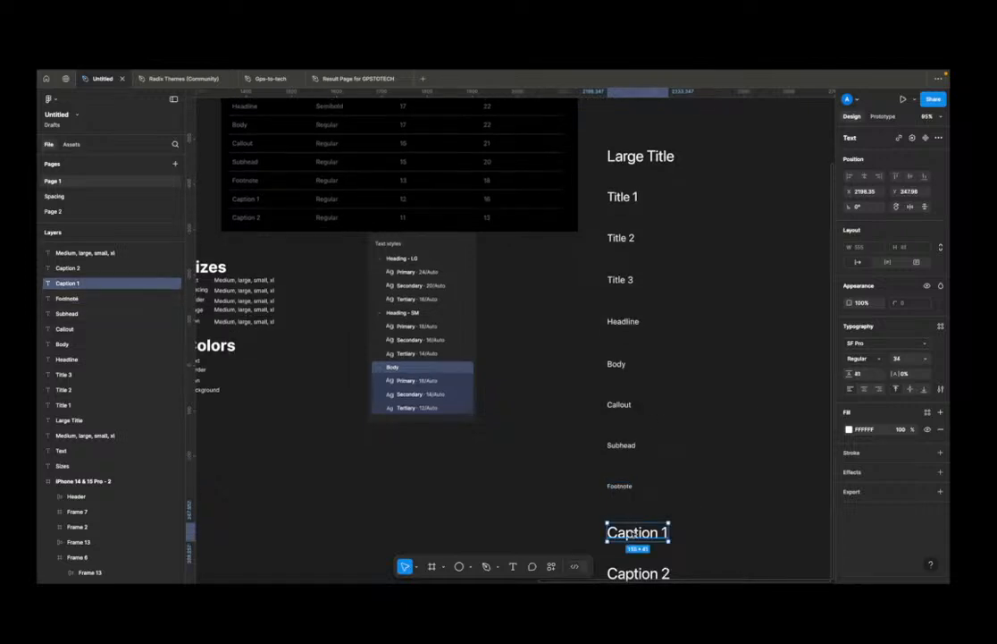
{"action": "left_click", "coordinate": [908, 360]}
{"action": "type", "text": "12"}
{"action": "left_click", "coordinate": [866, 377]}
{"action": "type", "text": "16"}
{"action": "key", "text": "Return"}
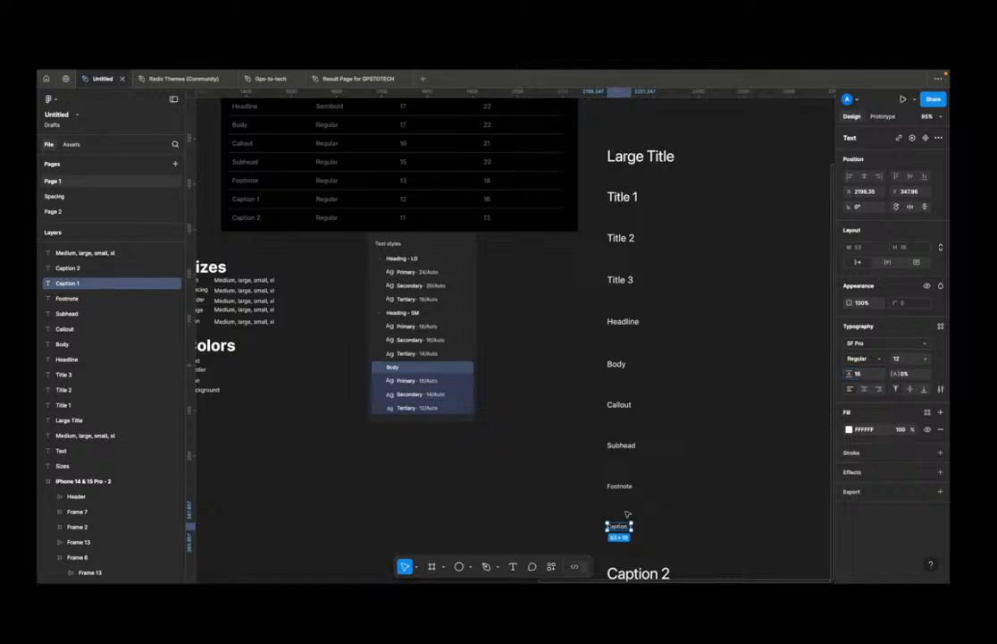
Step: Set the "Caption 2" sample line to font size 11 with line height 13
{"action": "scroll", "coordinate": [622, 508], "scroll_direction": "down", "scroll_amount": 1}
{"action": "left_click", "coordinate": [648, 559]}
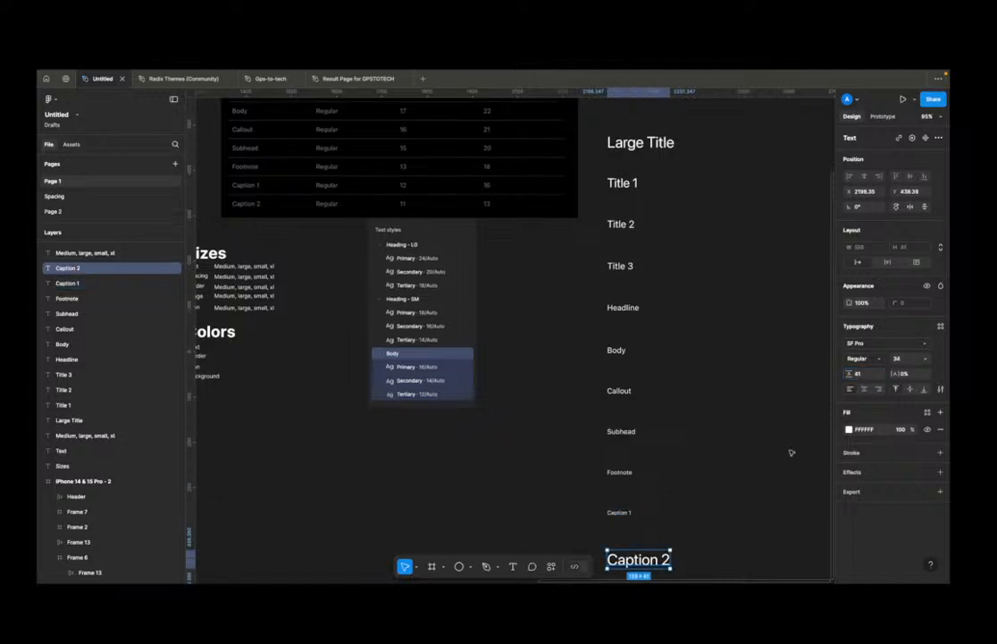
{"action": "left_click", "coordinate": [898, 359]}
{"action": "type", "text": "11"}
{"action": "key", "text": "Tab"}
{"action": "key", "text": "Return"}
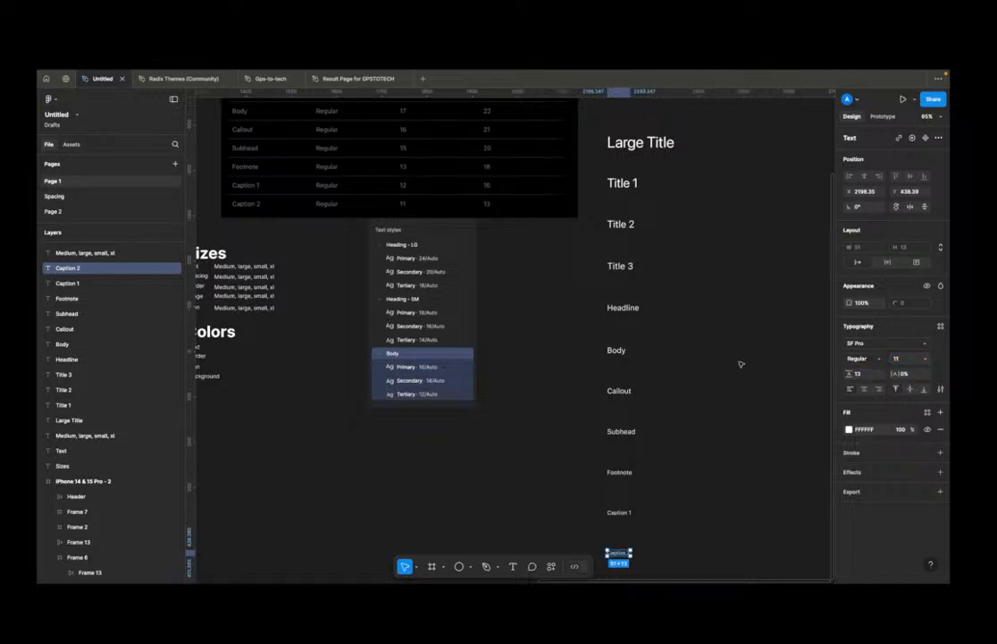
Step: Check the typography of the Large Title, Title 1, Title 2 and Title 3 sample lines against the reference table
{"action": "scroll", "coordinate": [661, 389], "scroll_direction": "down", "scroll_amount": 5}
{"action": "scroll", "coordinate": [663, 389], "scroll_direction": "up", "scroll_amount": 6}
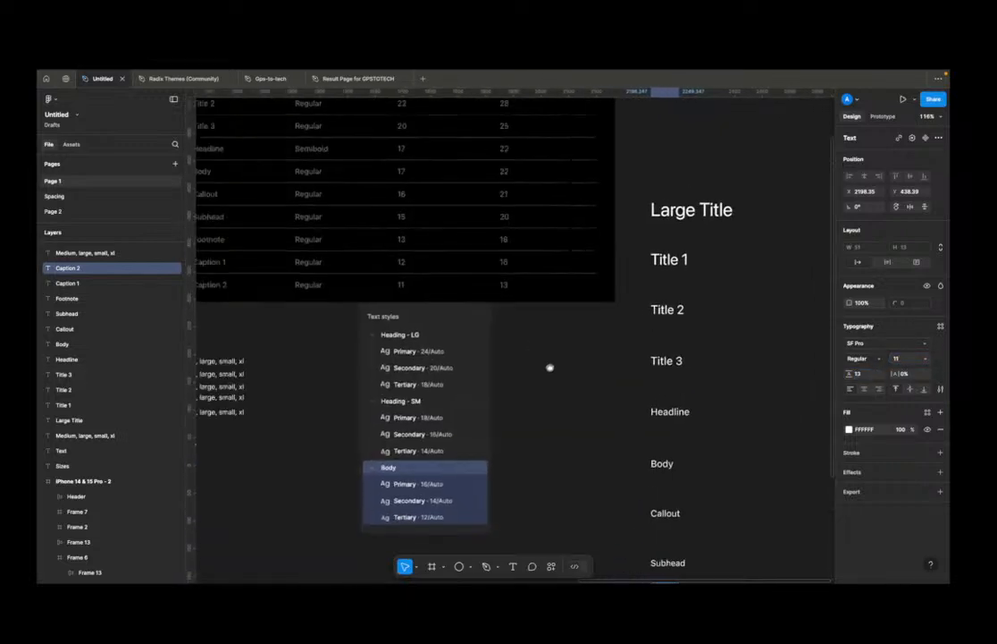
{"action": "scroll", "coordinate": [538, 352], "scroll_direction": "right", "scroll_amount": 2}
{"action": "scroll", "coordinate": [539, 352], "scroll_direction": "down", "scroll_amount": 1}
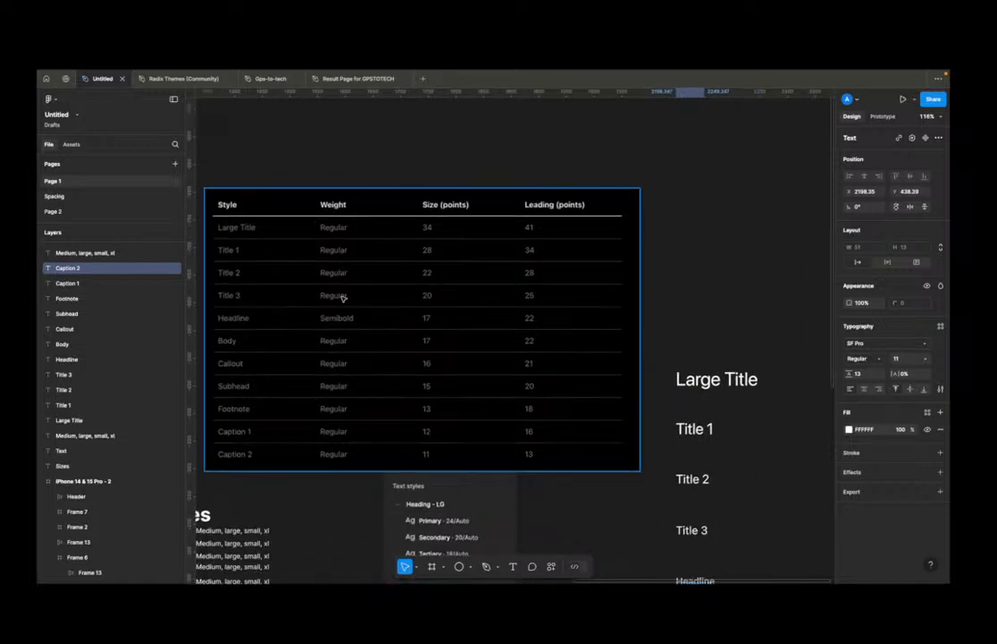
{"action": "left_click", "coordinate": [720, 379]}
{"action": "left_click", "coordinate": [704, 431]}
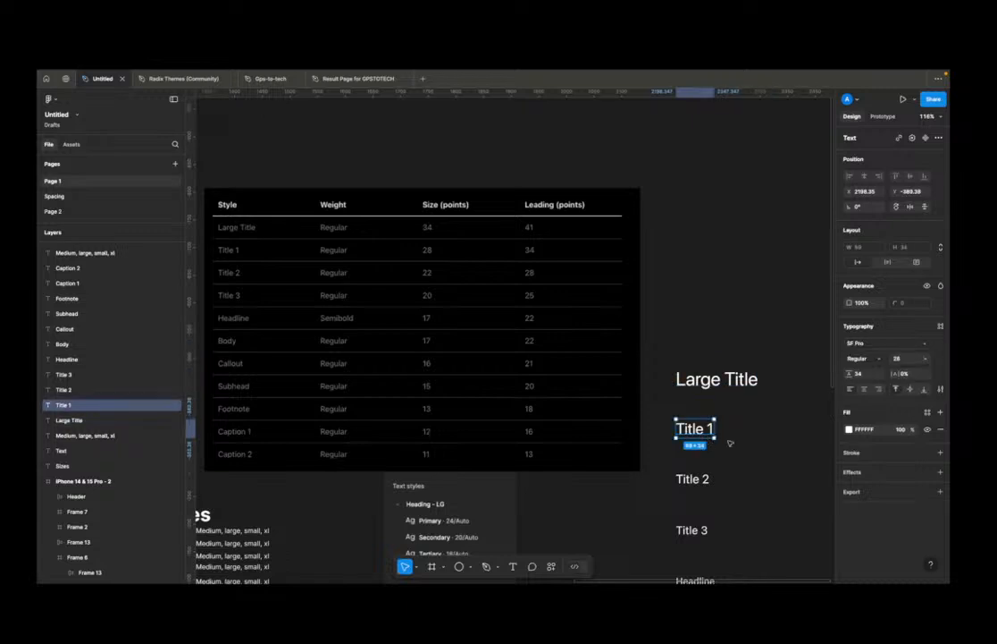
{"action": "left_click", "coordinate": [694, 480]}
{"action": "scroll", "coordinate": [702, 420], "scroll_direction": "down", "scroll_amount": 2}
{"action": "left_click", "coordinate": [693, 453]}
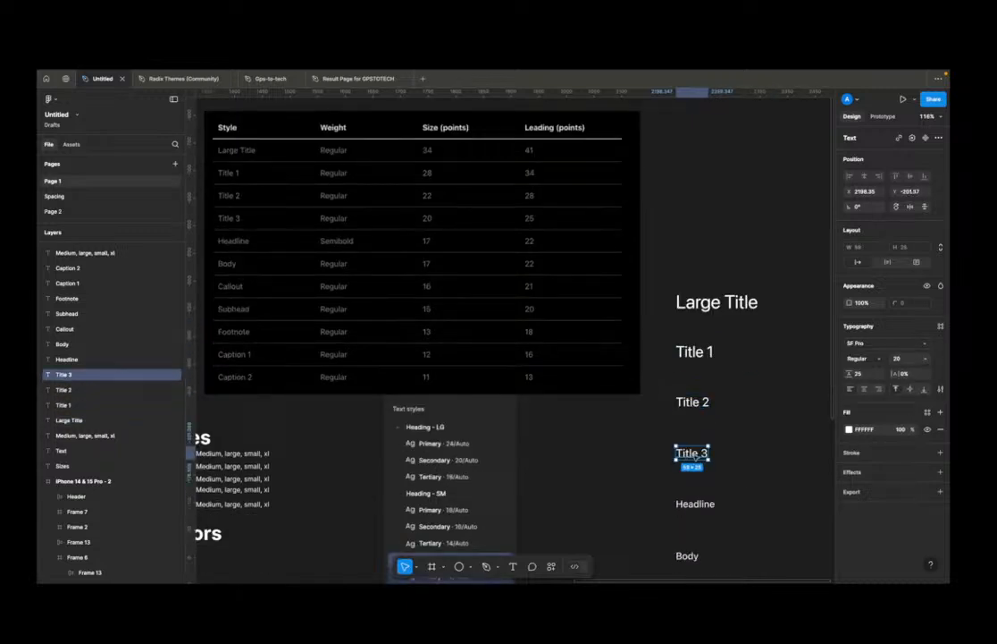
Step: Shift the "Headline" sample line slightly down and set its font weight to Semibold
{"action": "scroll", "coordinate": [706, 460], "scroll_direction": "down", "scroll_amount": 1}
{"action": "left_click", "coordinate": [702, 501]}
{"action": "left_click_drag", "start_coordinate": [708, 512], "coordinate": [709, 519]}
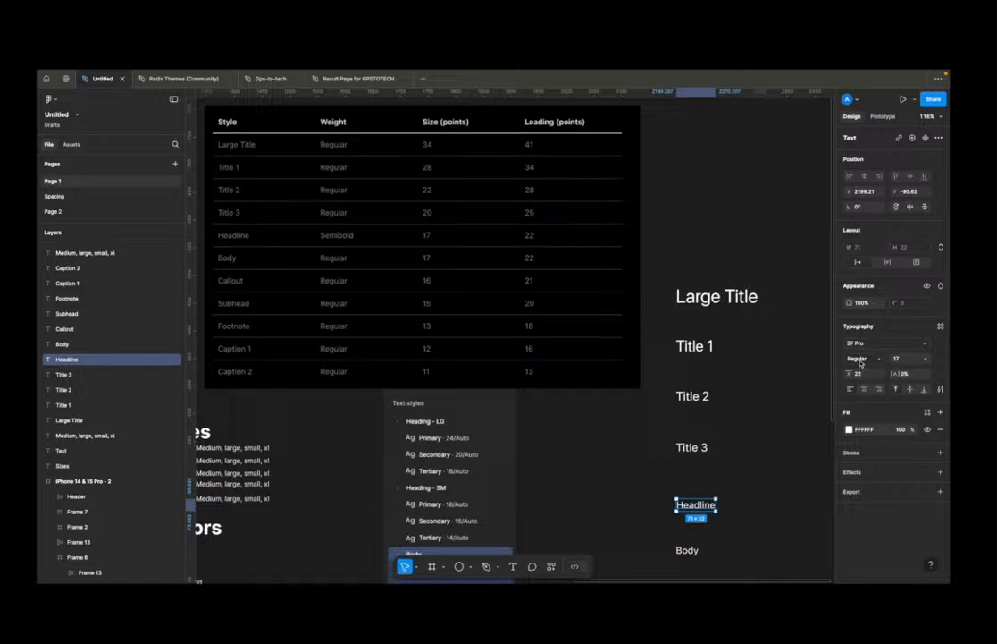
{"action": "left_click", "coordinate": [858, 358]}
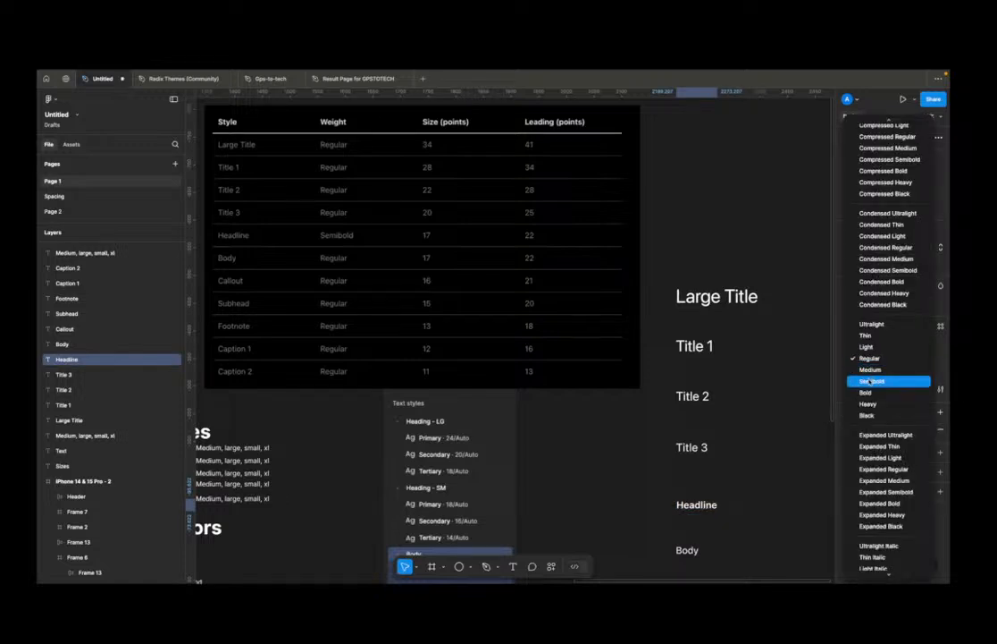
{"action": "left_click", "coordinate": [868, 381]}
{"action": "left_click", "coordinate": [780, 390]}
Step: Create a text style named "Title 1" from the "Title 1" sample line, with the description "For secondary title"
{"action": "scroll", "coordinate": [775, 391], "scroll_direction": "down", "scroll_amount": 5}
{"action": "left_click_drag", "start_coordinate": [770, 394], "coordinate": [669, 344]}
{"action": "left_click", "coordinate": [623, 324]}
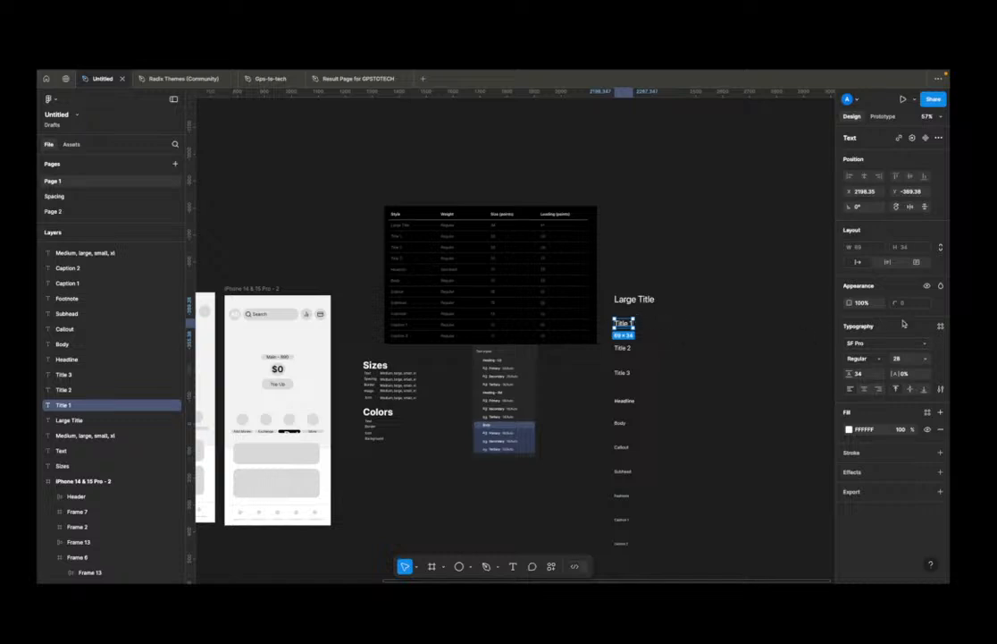
{"action": "left_click", "coordinate": [941, 328]}
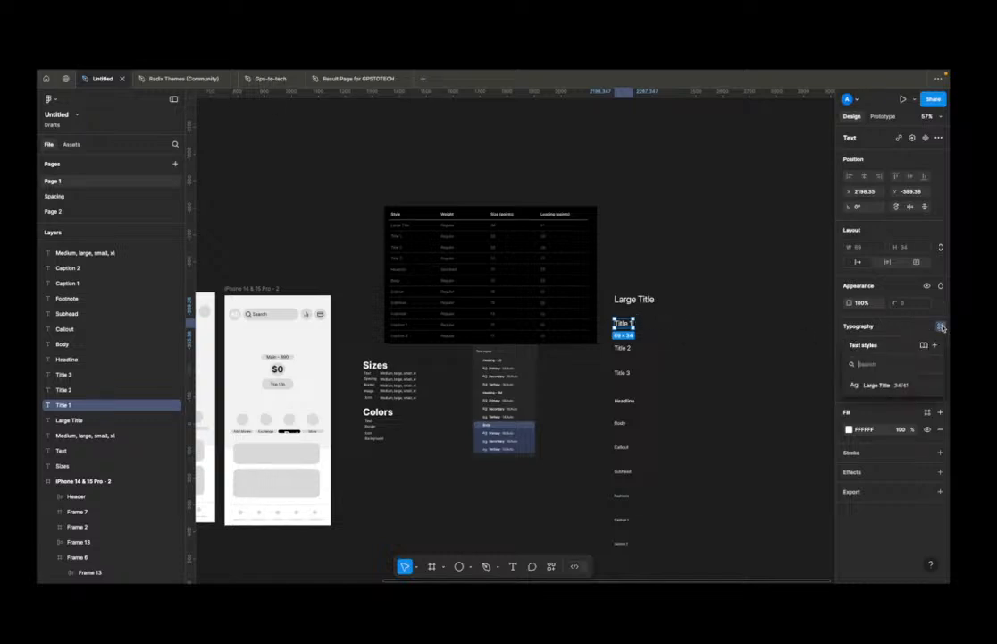
{"action": "left_click", "coordinate": [935, 344]}
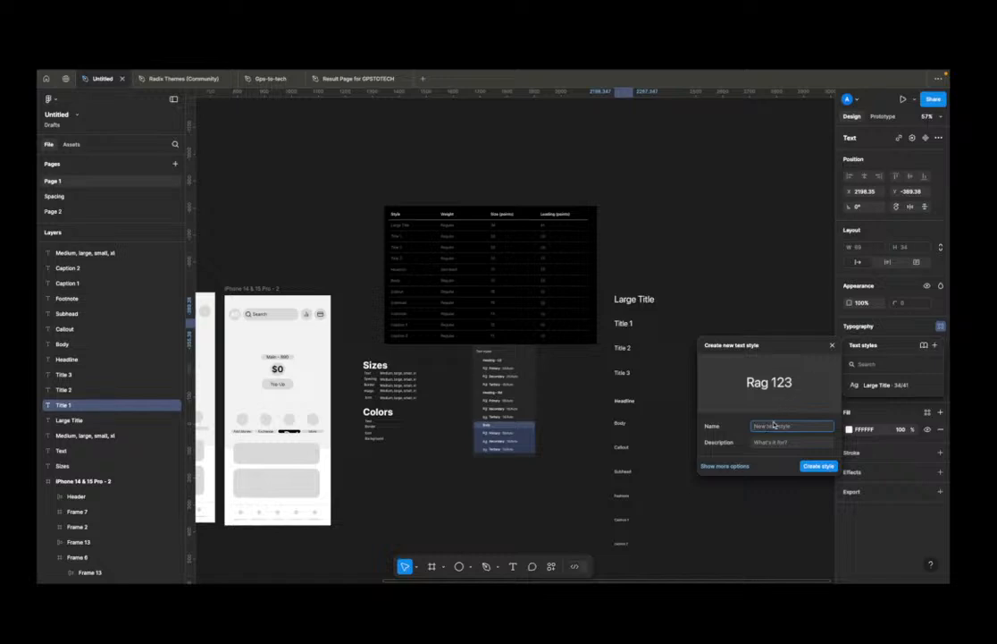
{"action": "type", "text": "T"}
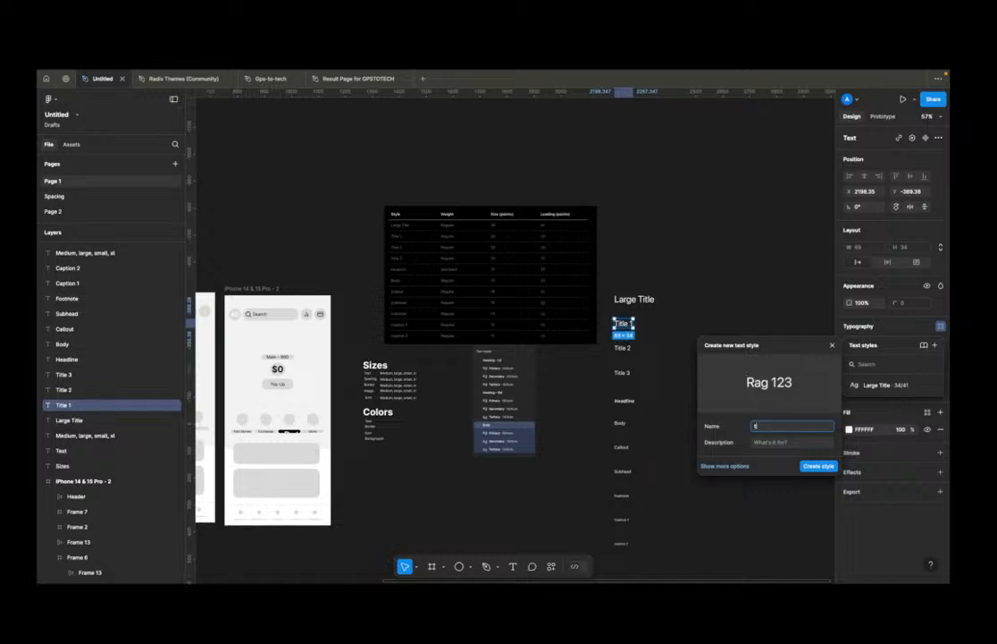
{"action": "type", "text": "itle 1"}
{"action": "left_click", "coordinate": [787, 440]}
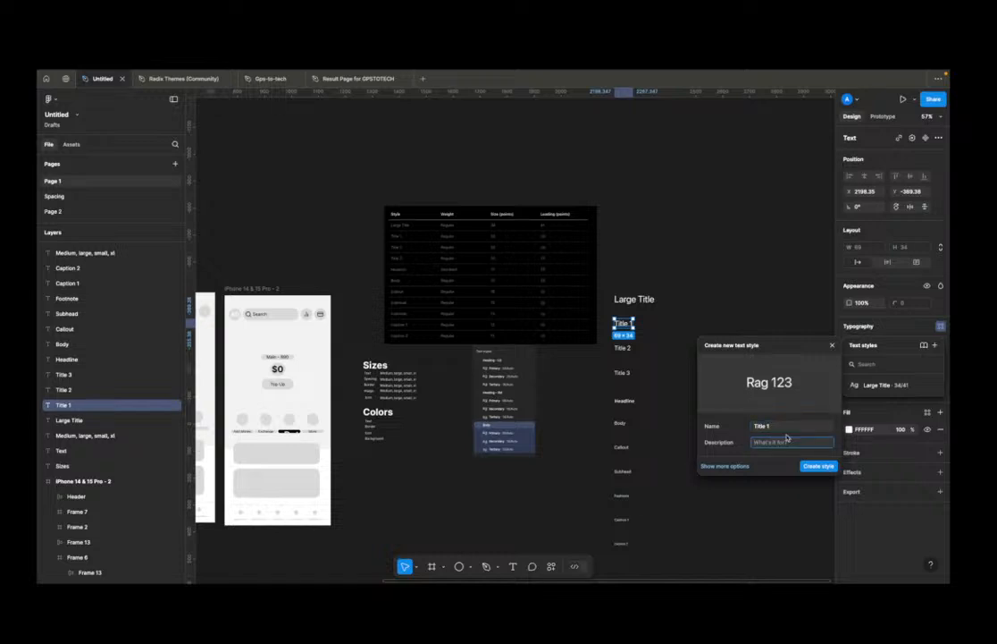
{"action": "type", "text": "For secondary title"}
{"action": "left_click", "coordinate": [818, 466]}
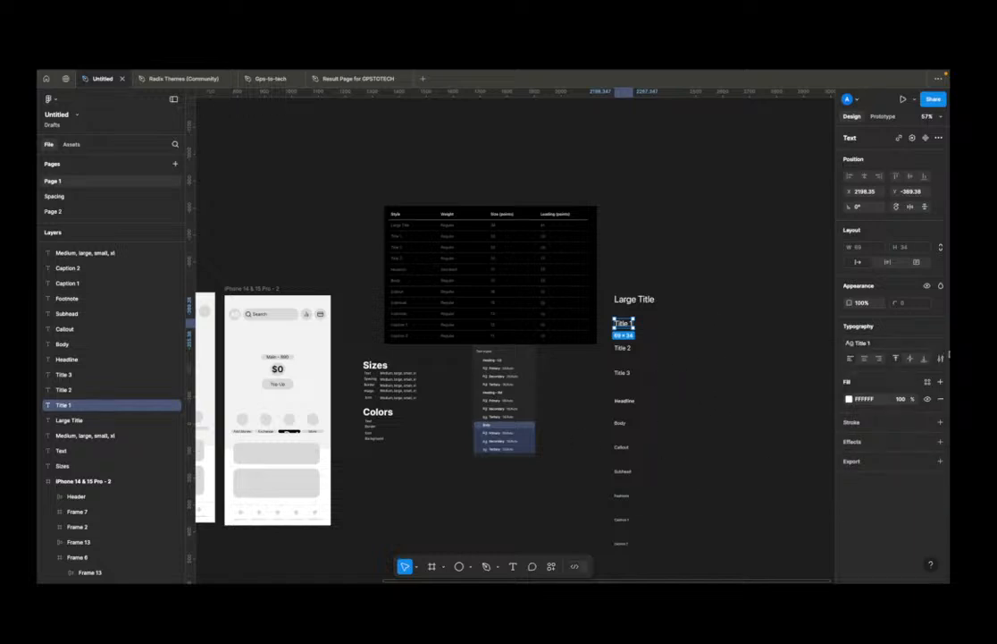
Step: Generate local text styles from the nine text layers Title 2 through Caption 2 using the Styler plugin's Generate Styles command
{"action": "left_click", "coordinate": [693, 345]}
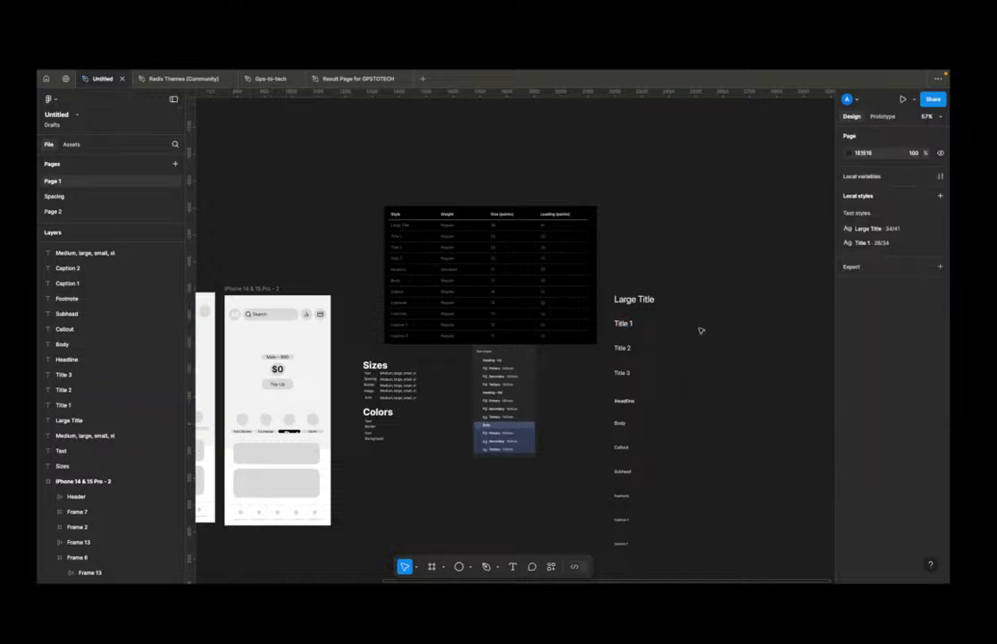
{"action": "left_click_drag", "start_coordinate": [672, 345], "coordinate": [591, 549]}
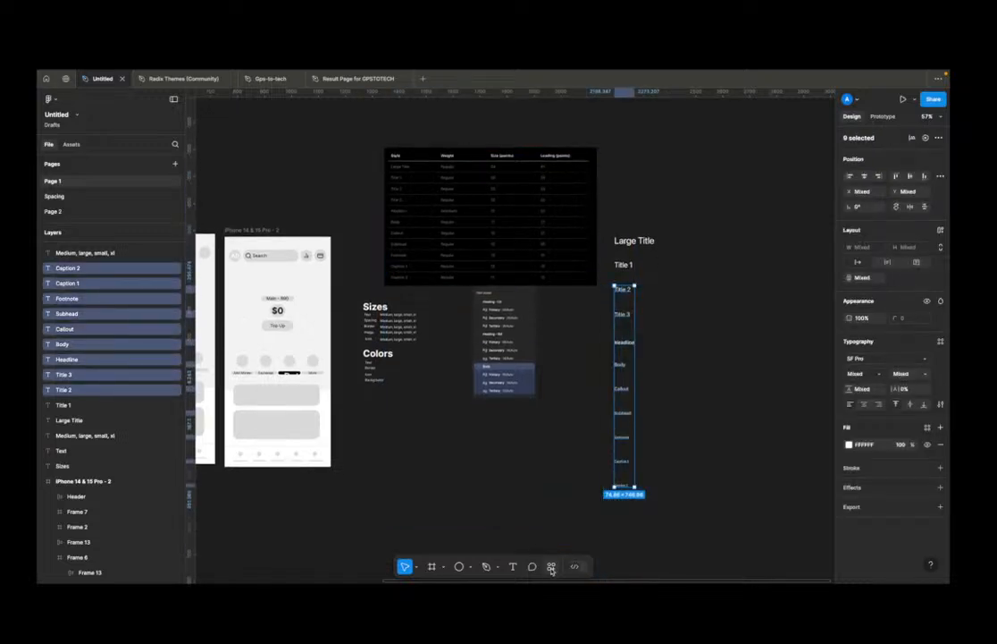
{"action": "scroll", "coordinate": [98, 313], "scroll_direction": "up", "scroll_amount": 1}
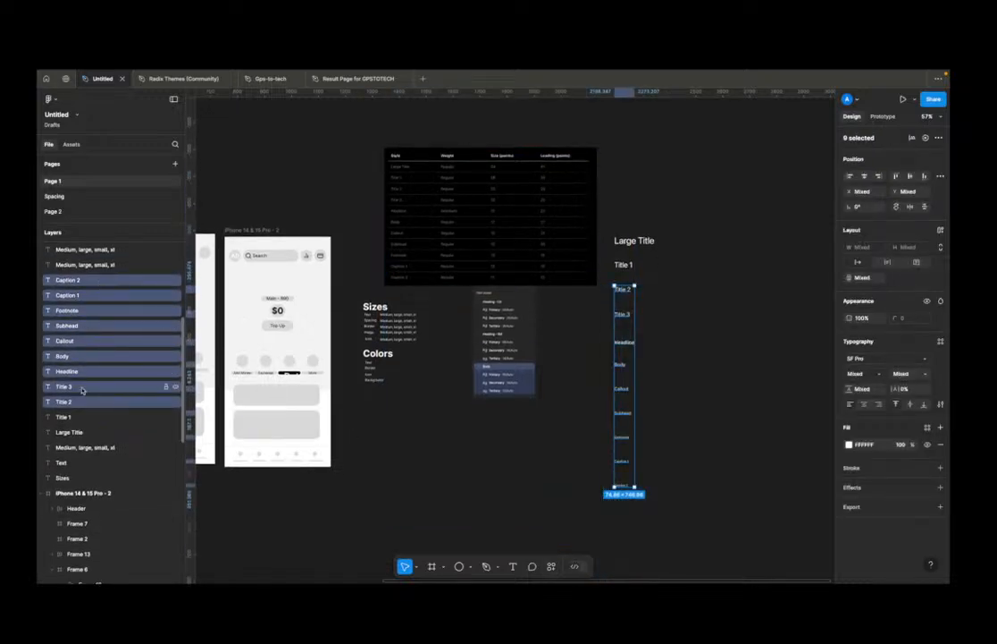
{"action": "left_click", "coordinate": [551, 566]}
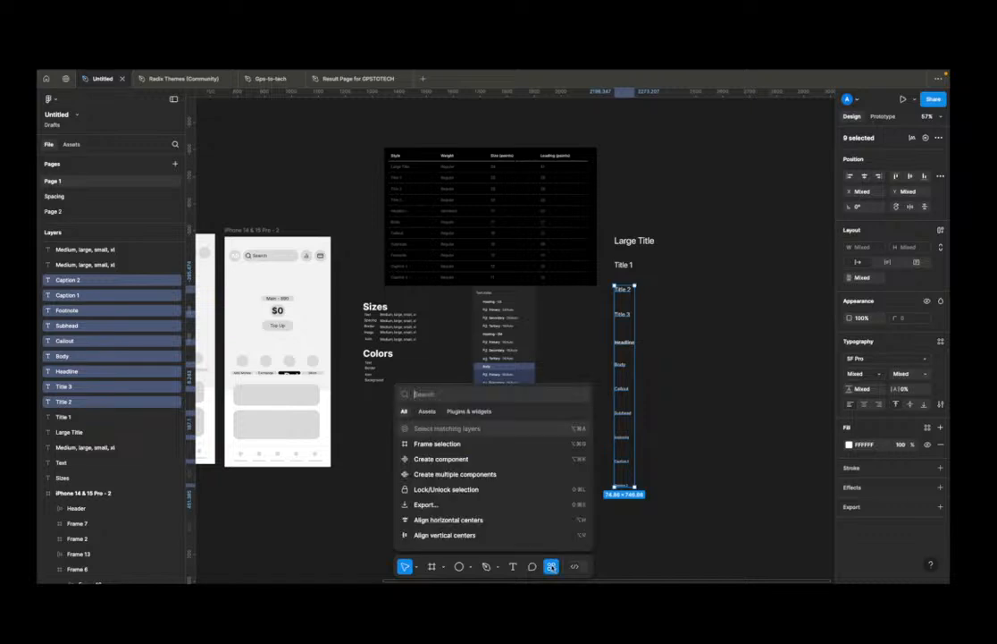
{"action": "left_click", "coordinate": [470, 412]}
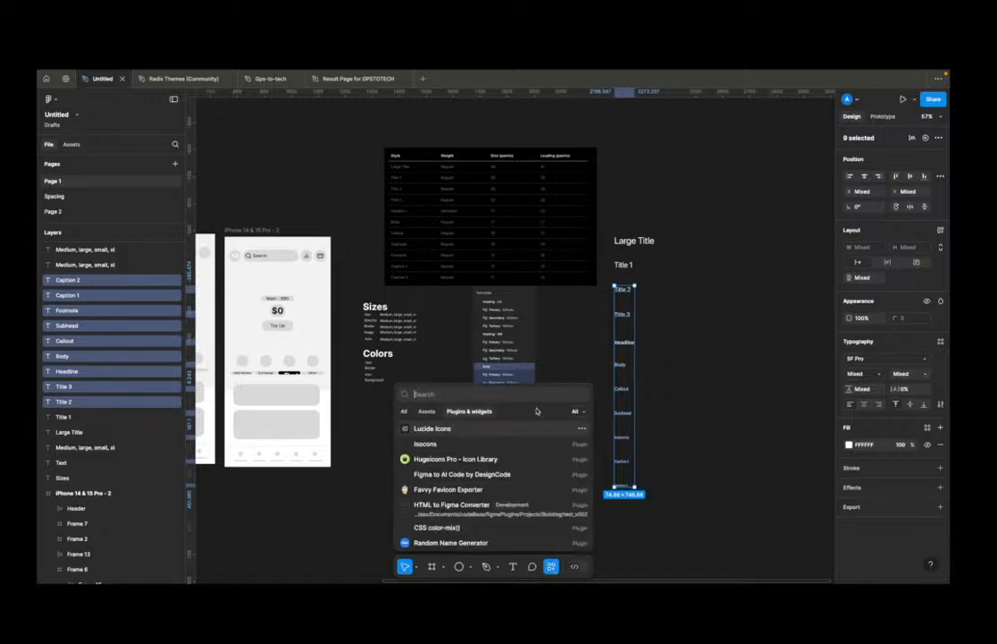
{"action": "type", "text": "styler"}
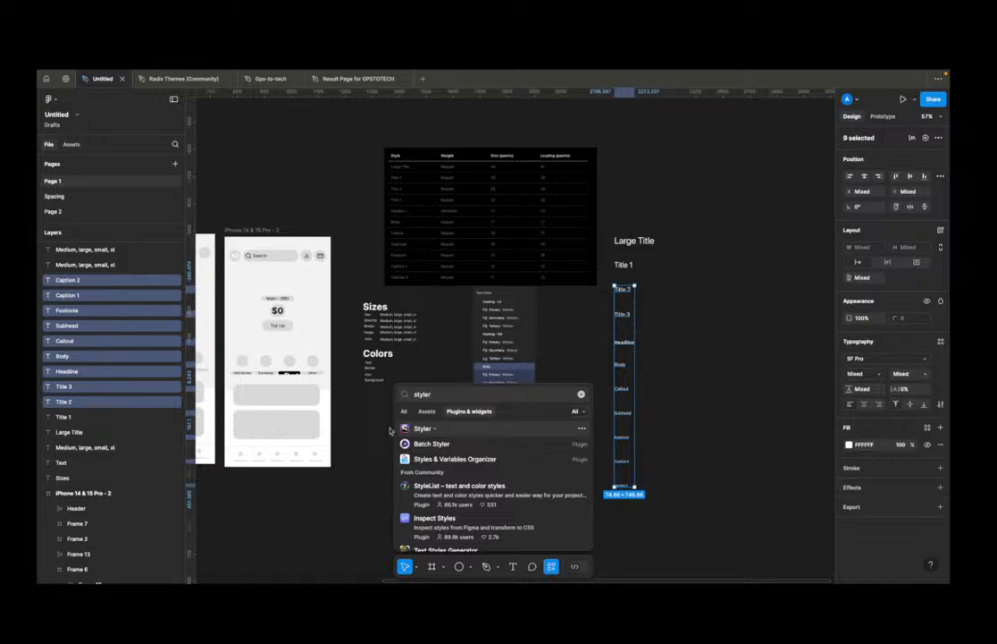
{"action": "left_click", "coordinate": [431, 430]}
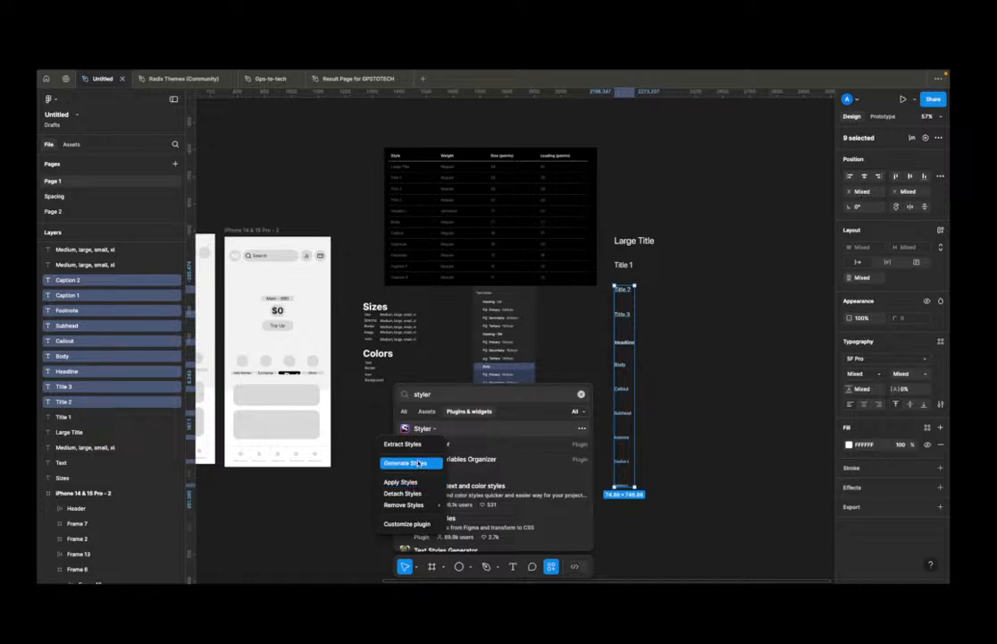
{"action": "left_click", "coordinate": [420, 463]}
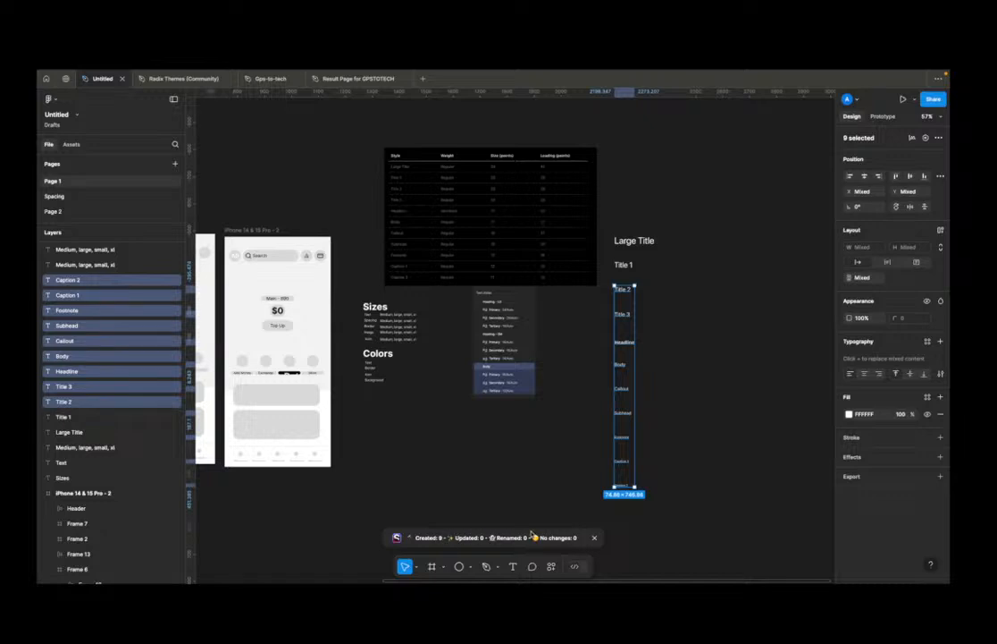
{"action": "left_click", "coordinate": [564, 497]}
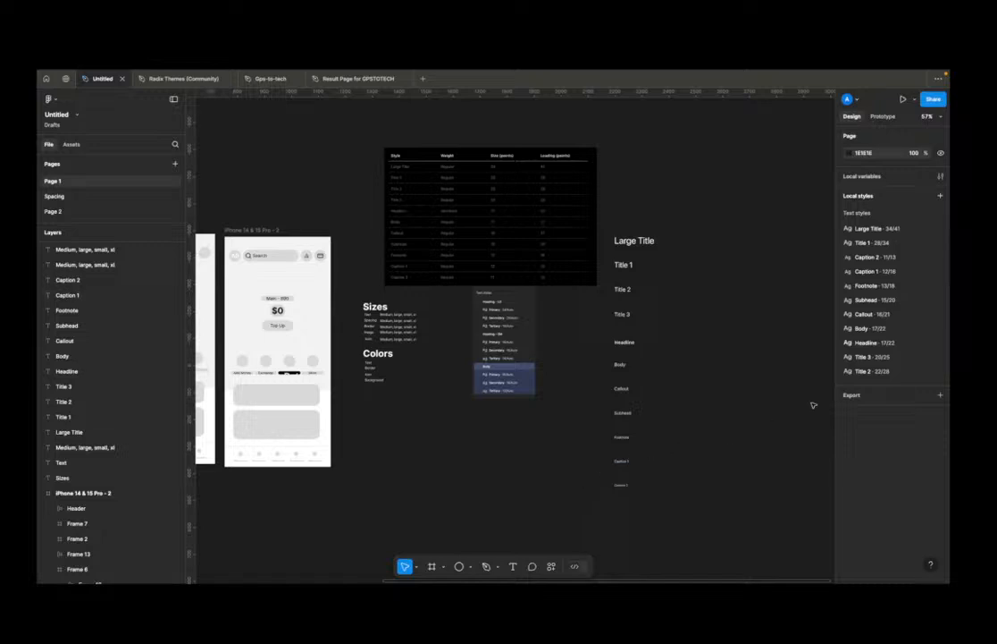
Step: Reorder the local text styles so Title 2 and Title 3 follow directly after Title 1
{"action": "left_click", "coordinate": [872, 243]}
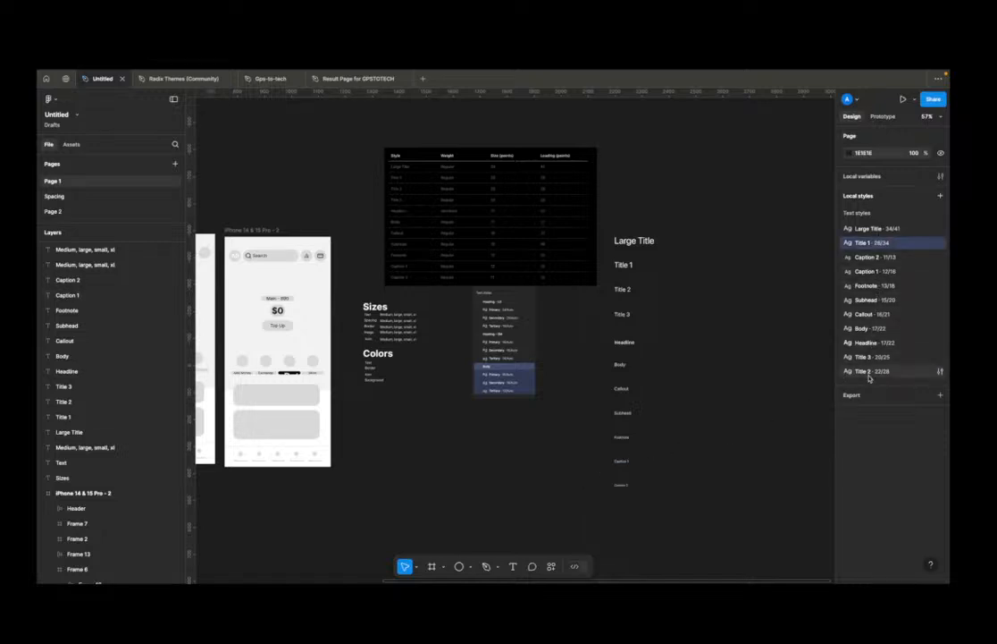
{"action": "left_click_drag", "start_coordinate": [880, 361], "coordinate": [867, 286]}
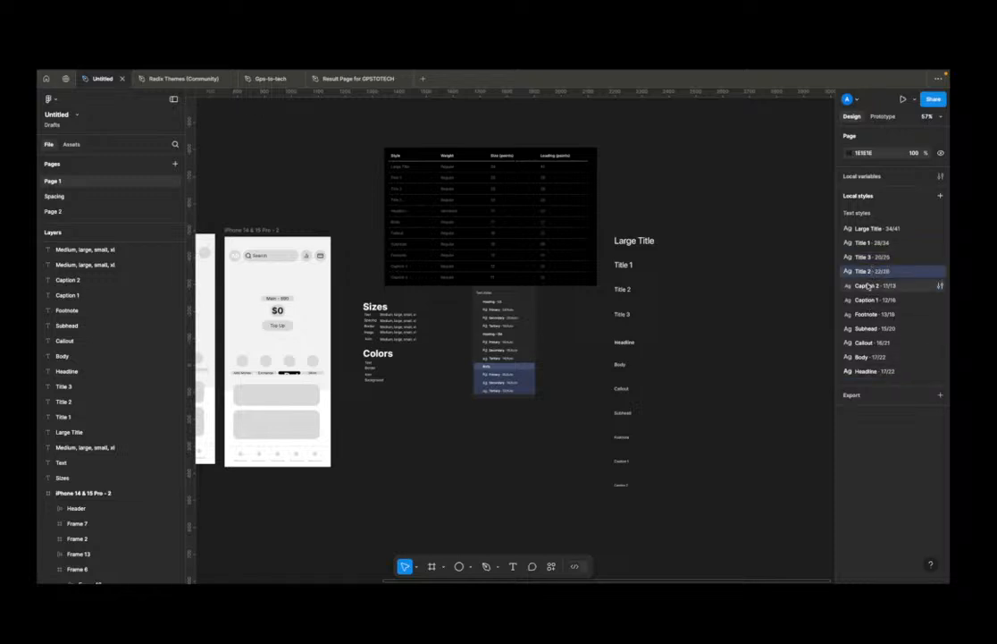
{"action": "left_click", "coordinate": [863, 242], "text": "shift"}
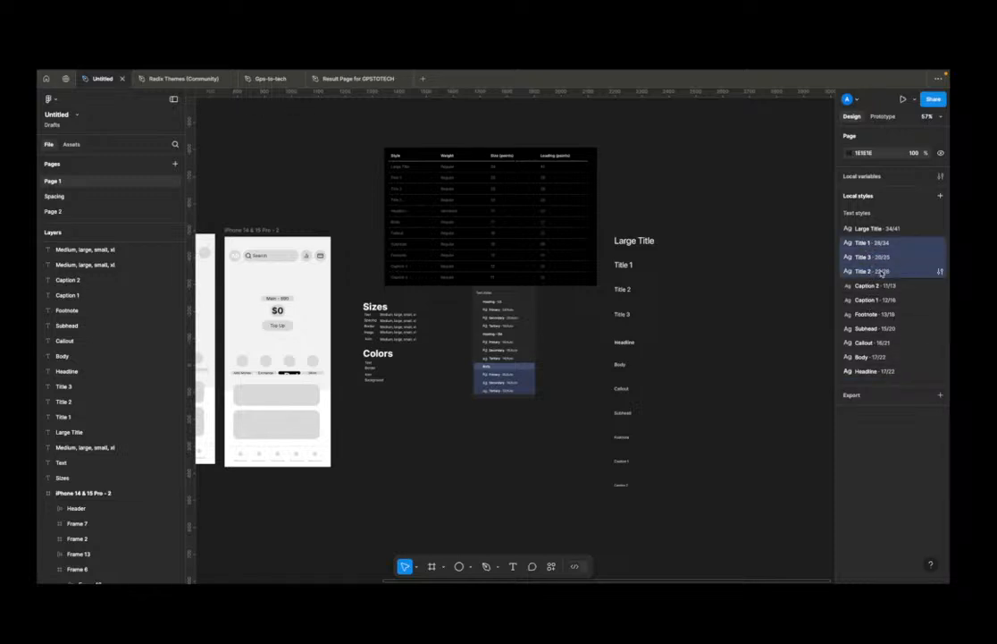
{"action": "left_click", "coordinate": [877, 313]}
{"action": "left_click_drag", "start_coordinate": [881, 272], "coordinate": [884, 250]}
Step: Group the Title 1, Title 2 and Title 3 text styles into a new folder named Title
{"action": "left_click", "coordinate": [883, 244]}
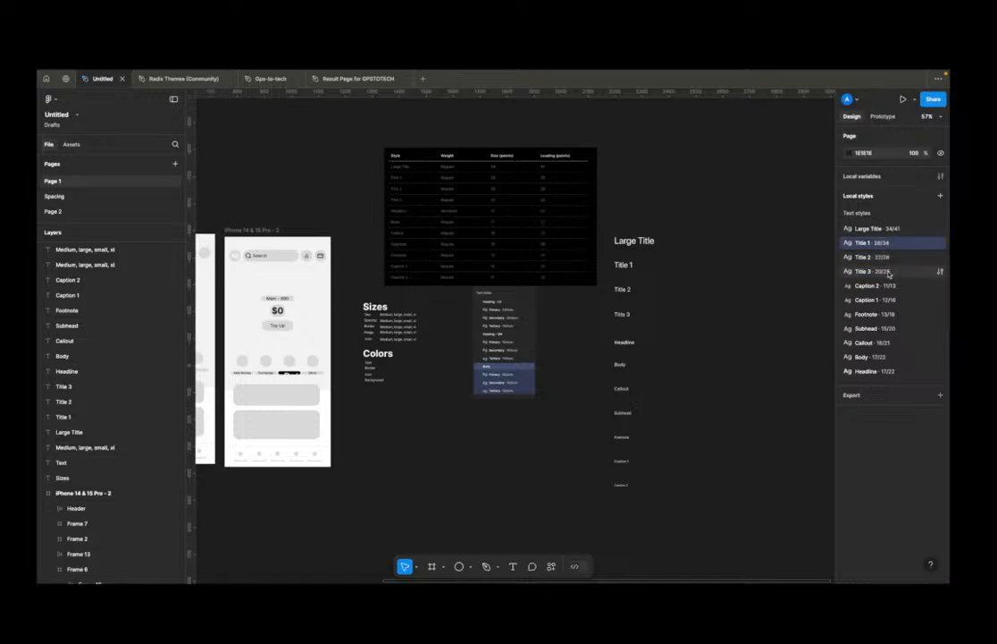
{"action": "left_click", "coordinate": [889, 273], "text": "shift"}
{"action": "right_click", "coordinate": [871, 275]}
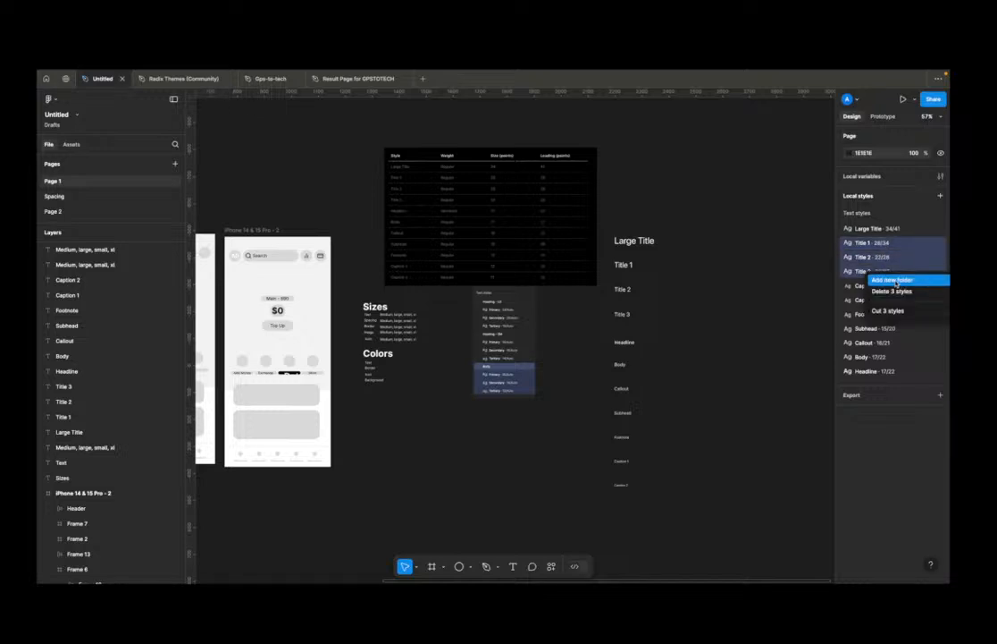
{"action": "left_click", "coordinate": [894, 281]}
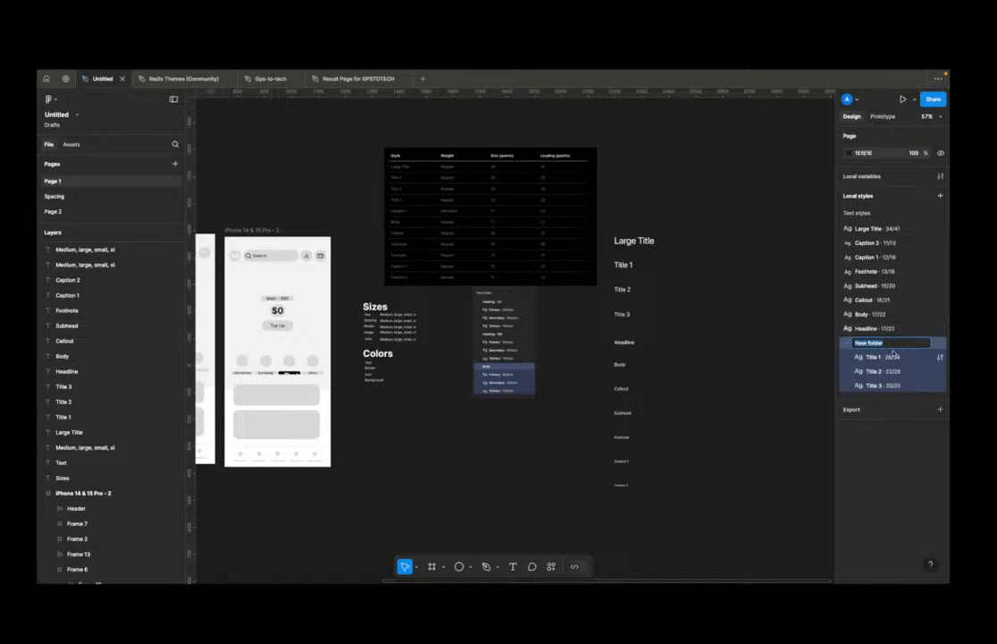
{"action": "type", "text": "Title"}
{"action": "key", "text": "Return"}
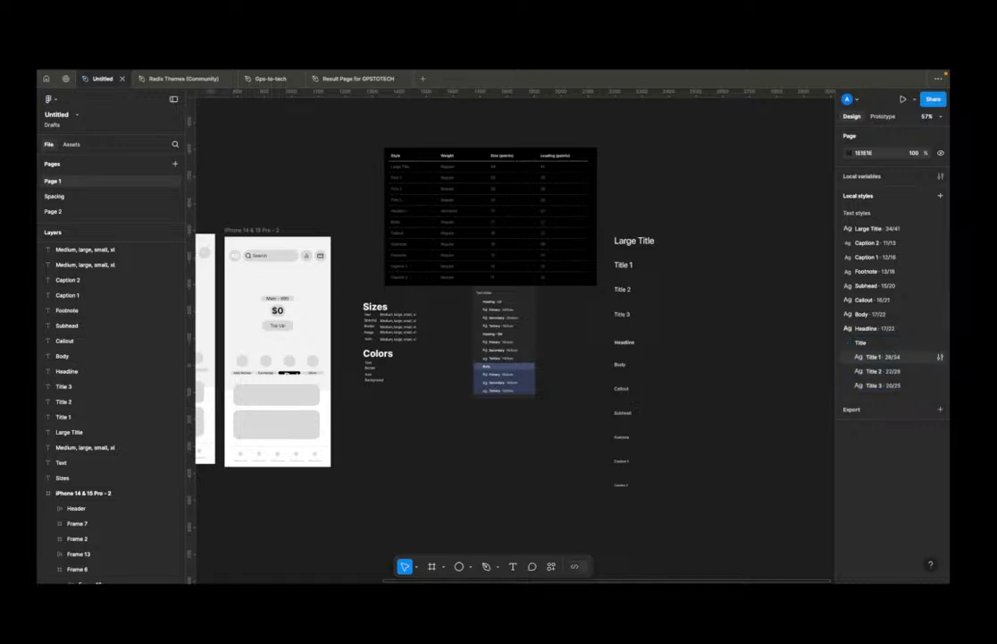
Step: Group the Caption 1 and Caption 2 text styles into a new folder named Caption, and collapse both style folders
{"action": "left_click", "coordinate": [888, 243]}
{"action": "left_click", "coordinate": [872, 256], "text": "shift"}
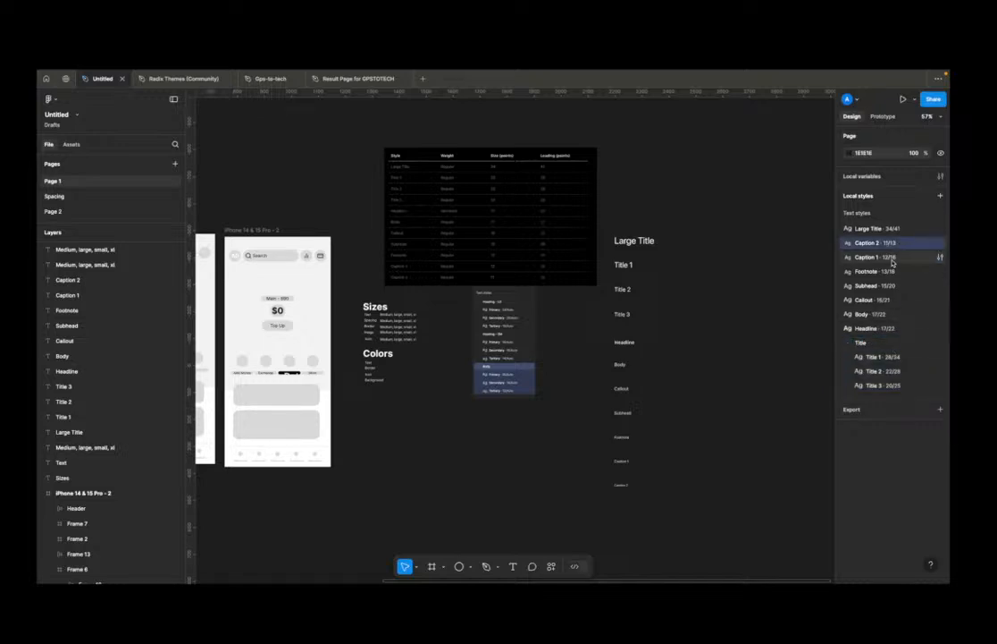
{"action": "right_click", "coordinate": [870, 259]}
{"action": "left_click", "coordinate": [892, 268]}
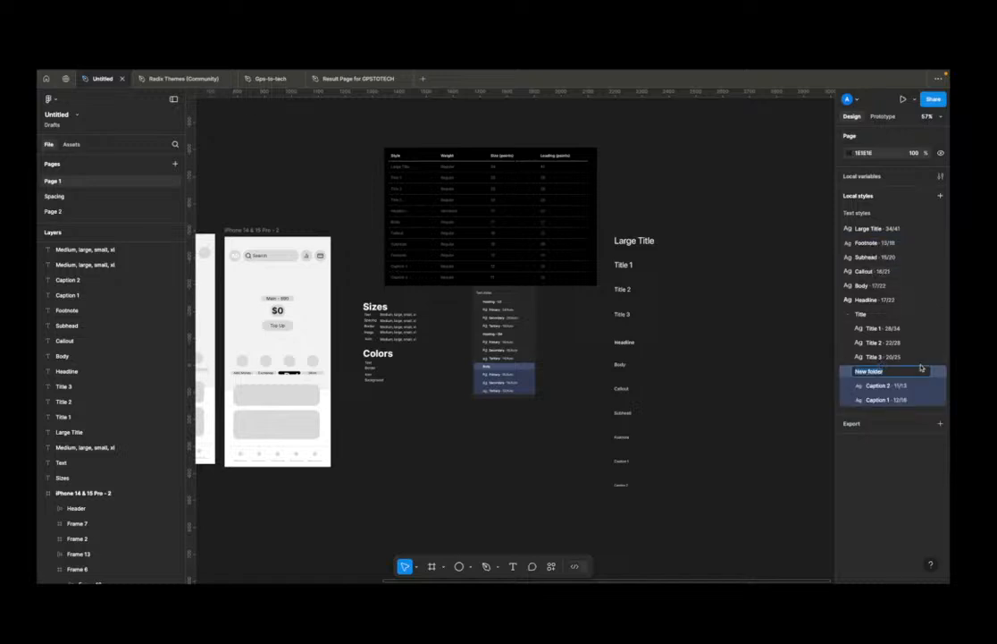
{"action": "type", "text": "Caption"}
{"action": "key", "text": "Return"}
{"action": "left_click", "coordinate": [847, 371]}
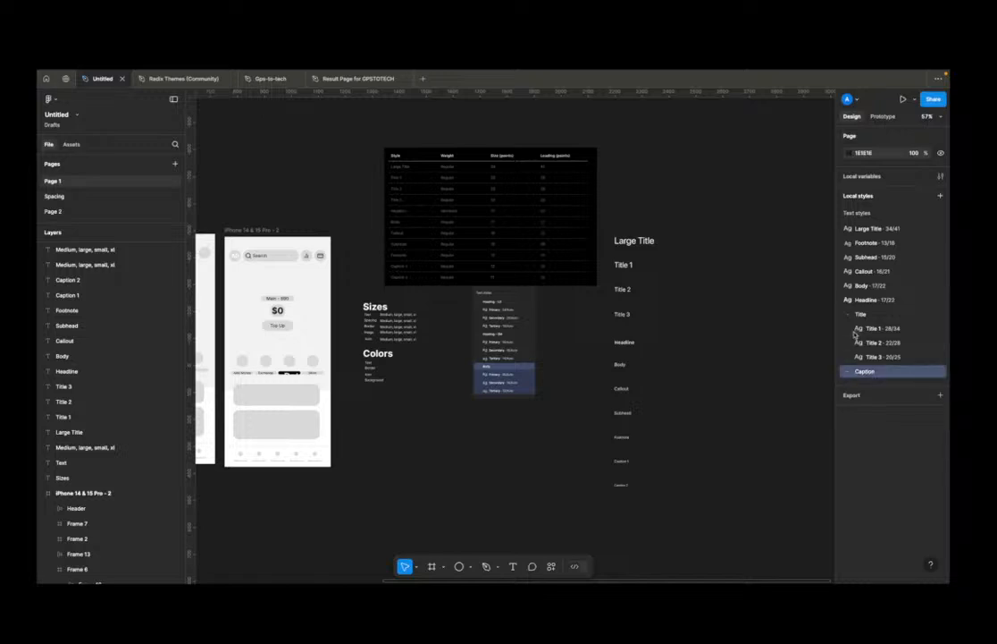
{"action": "left_click", "coordinate": [847, 314]}
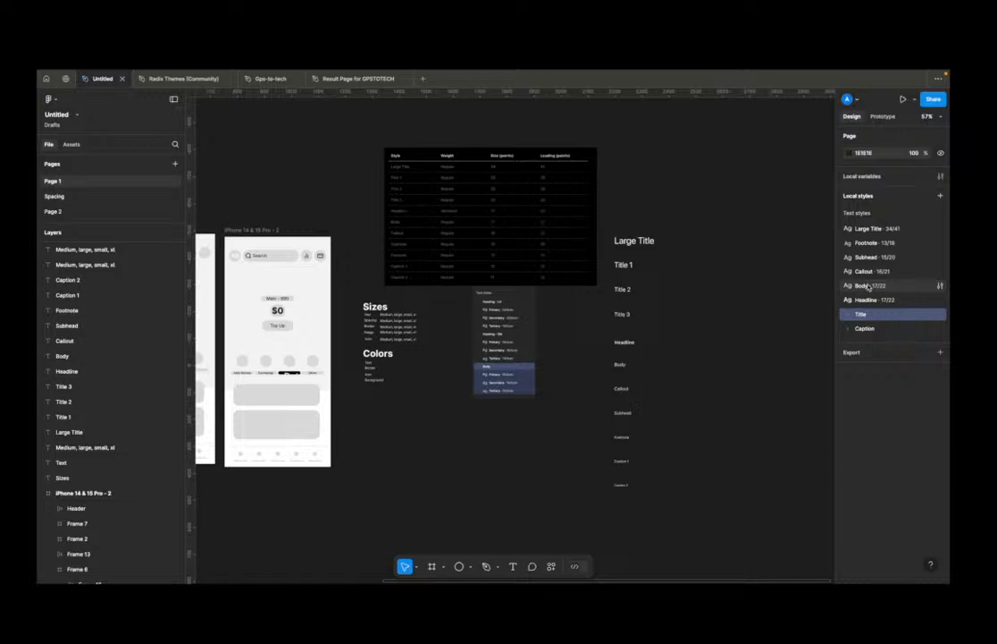
Step: Move the Large Title text style into the Title folder above Title 1 and collapse the folder
{"action": "left_click", "coordinate": [867, 286]}
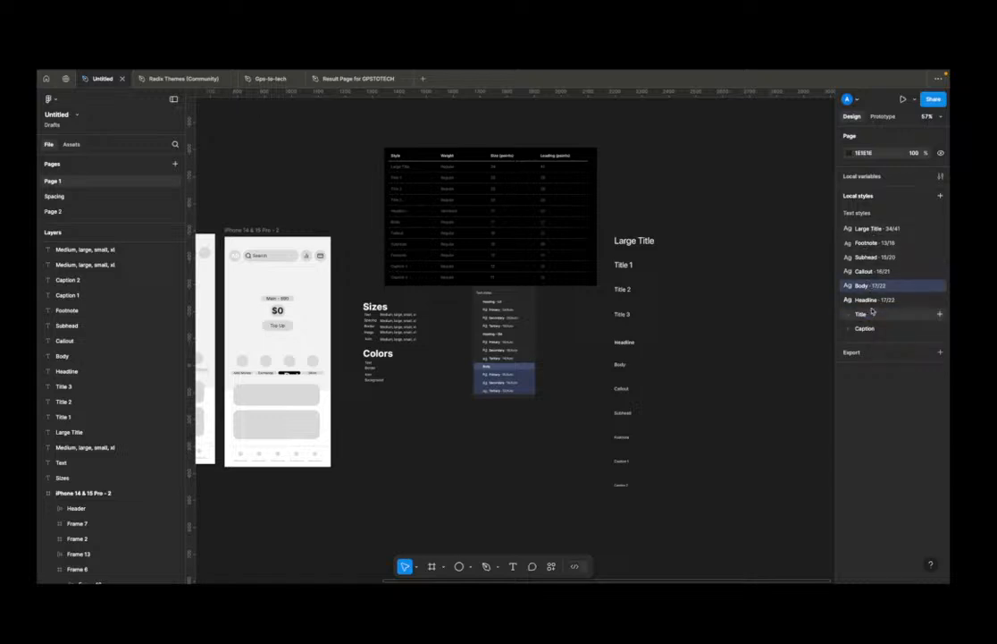
{"action": "mouse_move", "coordinate": [869, 314]}
{"action": "left_mouse_down"}
{"action": "mouse_move", "coordinate": [869, 235]}
{"action": "mouse_move", "coordinate": [876, 314]}
{"action": "left_mouse_up"}
{"action": "left_click", "coordinate": [882, 228]}
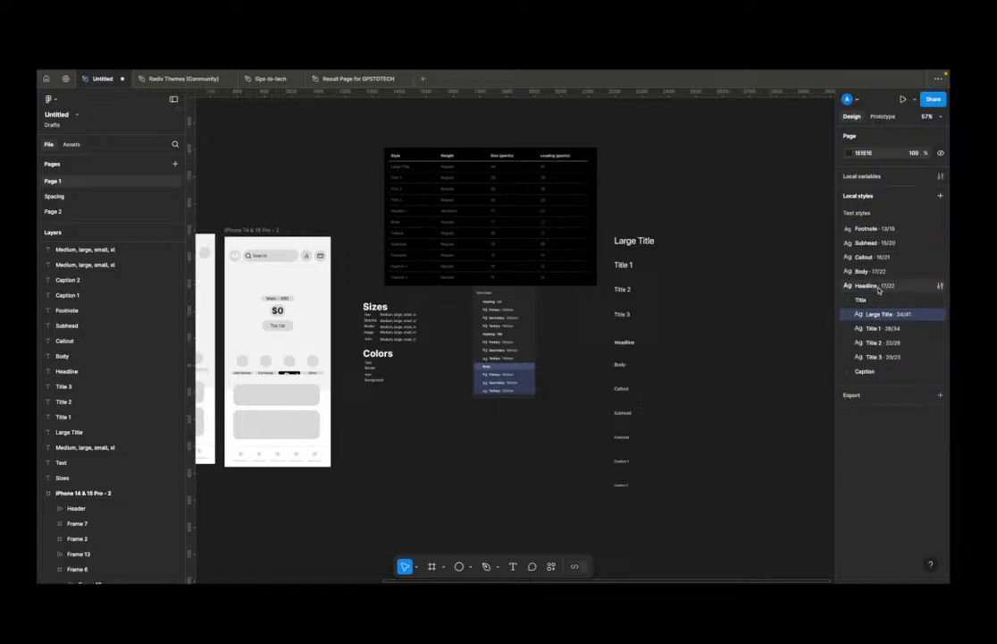
{"action": "left_click", "coordinate": [849, 301]}
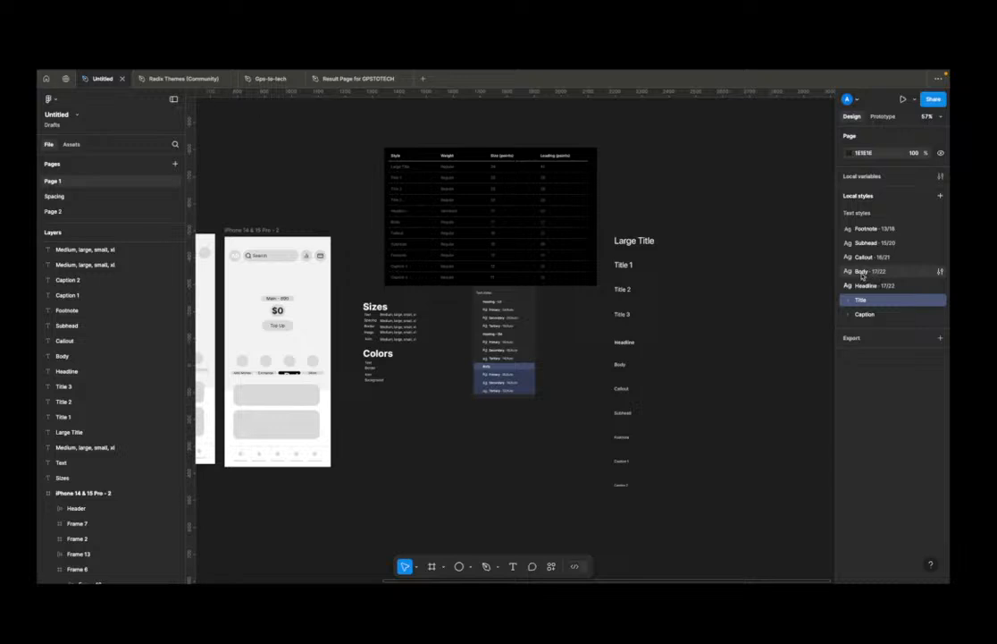
{"action": "left_click", "coordinate": [849, 300]}
{"action": "left_click", "coordinate": [849, 300]}
Step: Move the Headline text style into the Title folder and collapse the folder
{"action": "left_click", "coordinate": [873, 286]}
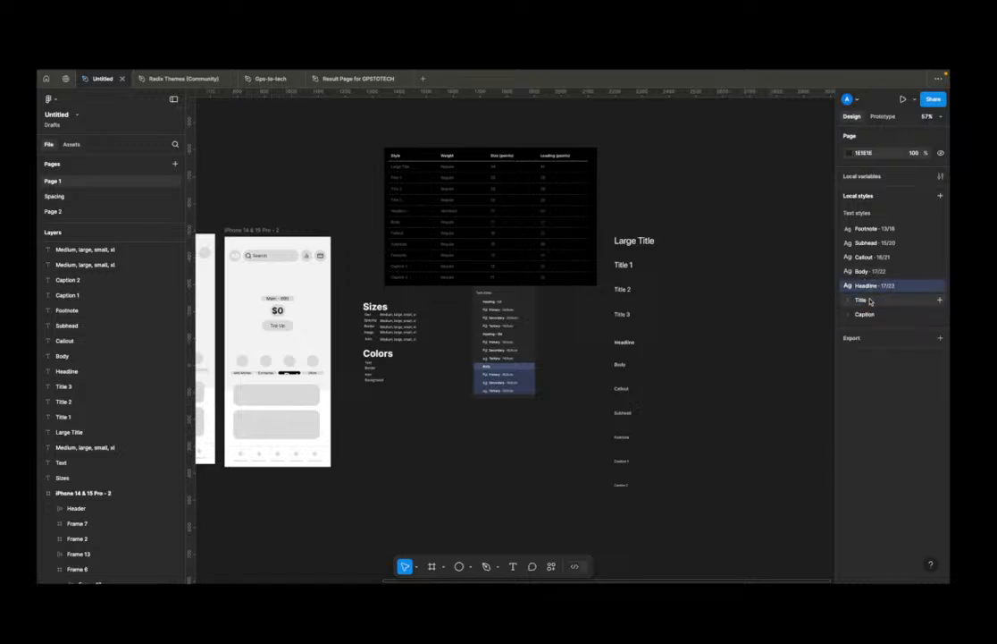
{"action": "left_click_drag", "start_coordinate": [871, 301], "coordinate": [872, 301]}
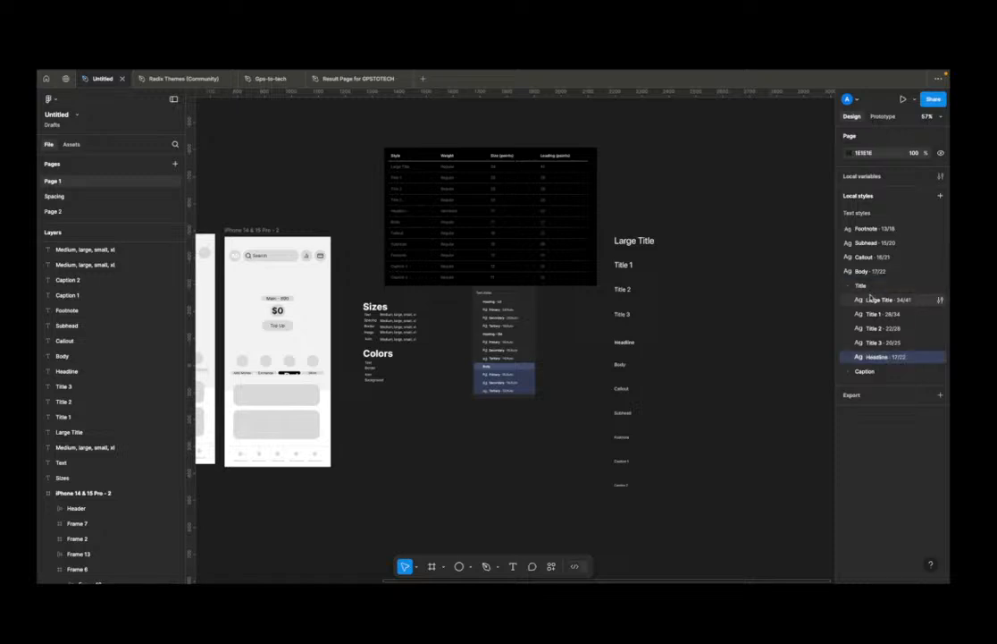
{"action": "left_click", "coordinate": [850, 286]}
Step: Group the Footnote, Subhead, Callout and Body text styles into a new folder named Body
{"action": "left_click", "coordinate": [862, 271]}
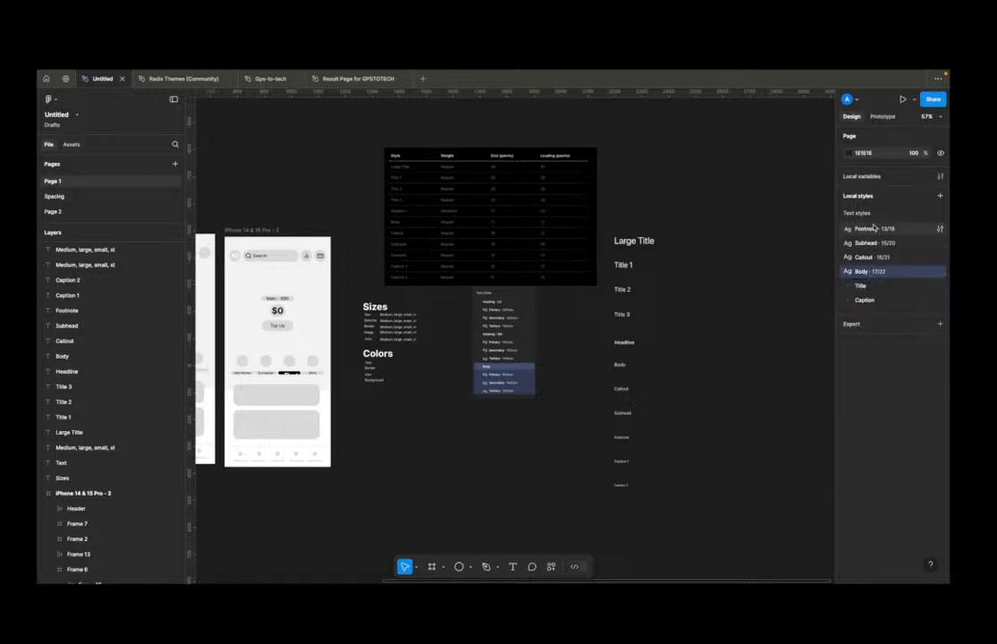
{"action": "left_click", "coordinate": [875, 229], "text": "shift"}
{"action": "right_click", "coordinate": [875, 230]}
{"action": "left_click", "coordinate": [894, 237]}
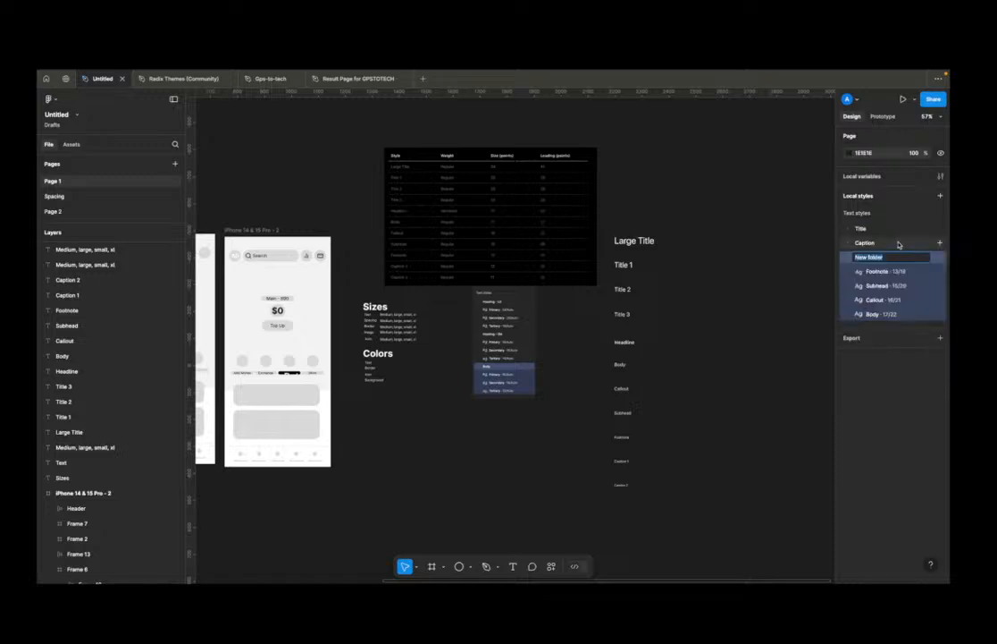
{"action": "type", "text": "Body"}
{"action": "key", "text": "Return"}
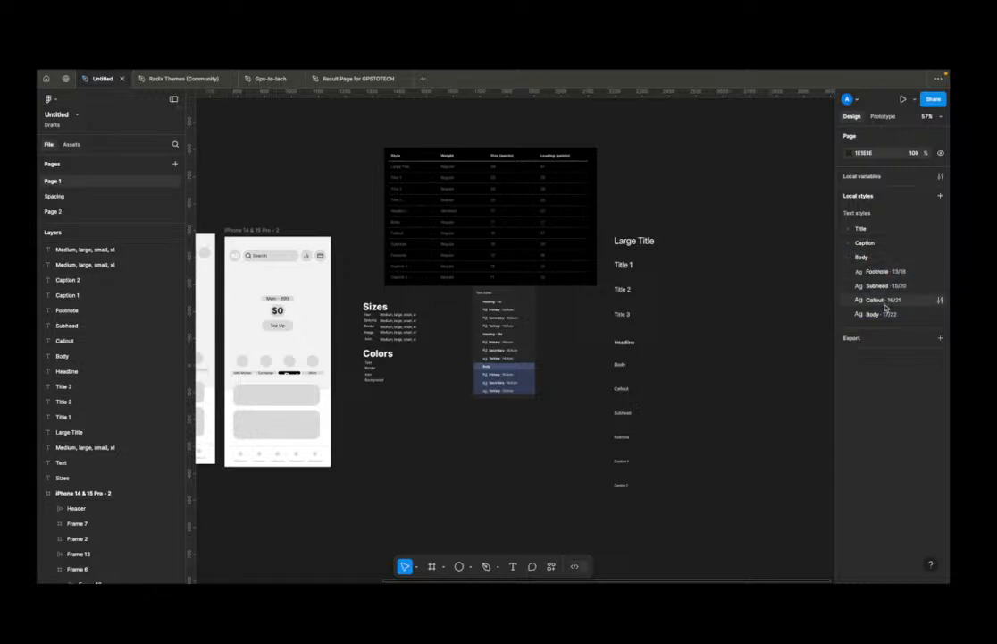
Step: Reorder the styles in the Body folder to Body, Callout, Subhead, Footnote
{"action": "left_click_drag", "start_coordinate": [886, 313], "coordinate": [886, 270]}
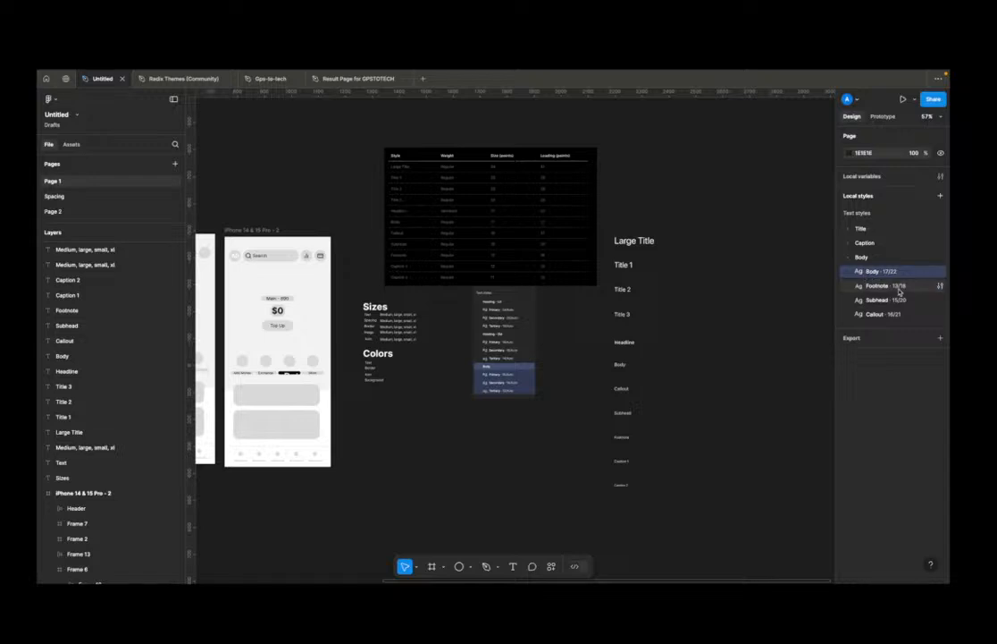
{"action": "left_click_drag", "start_coordinate": [882, 296], "coordinate": [889, 284]}
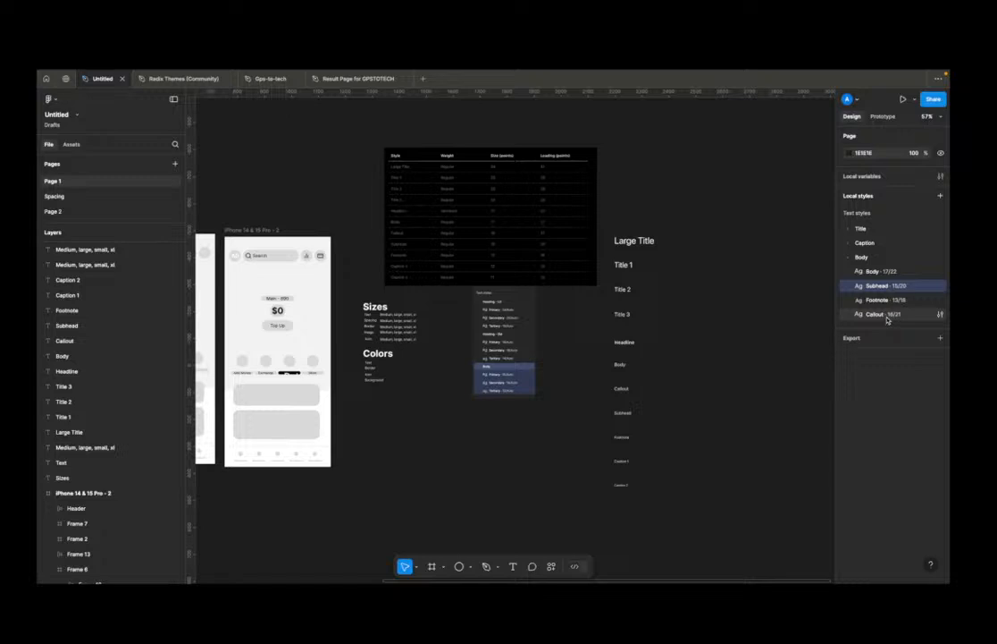
{"action": "left_click", "coordinate": [888, 316]}
{"action": "left_click", "coordinate": [850, 260]}
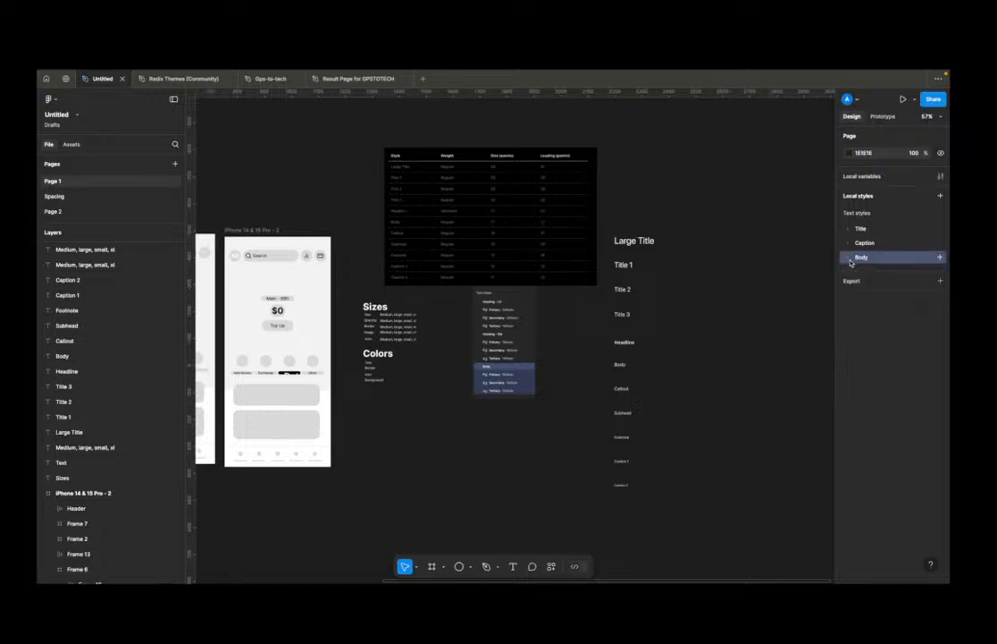
{"action": "left_click", "coordinate": [850, 260]}
{"action": "left_click_drag", "start_coordinate": [888, 316], "coordinate": [881, 280]}
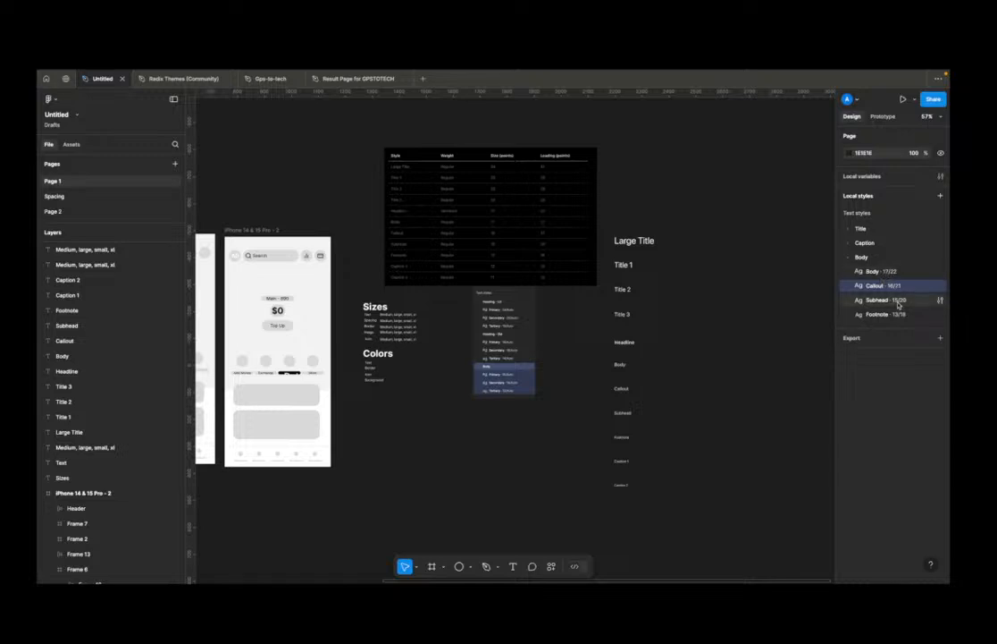
Step: Expand the Body, Caption and Title style folders to review the text styles inside each
{"action": "left_click", "coordinate": [858, 258]}
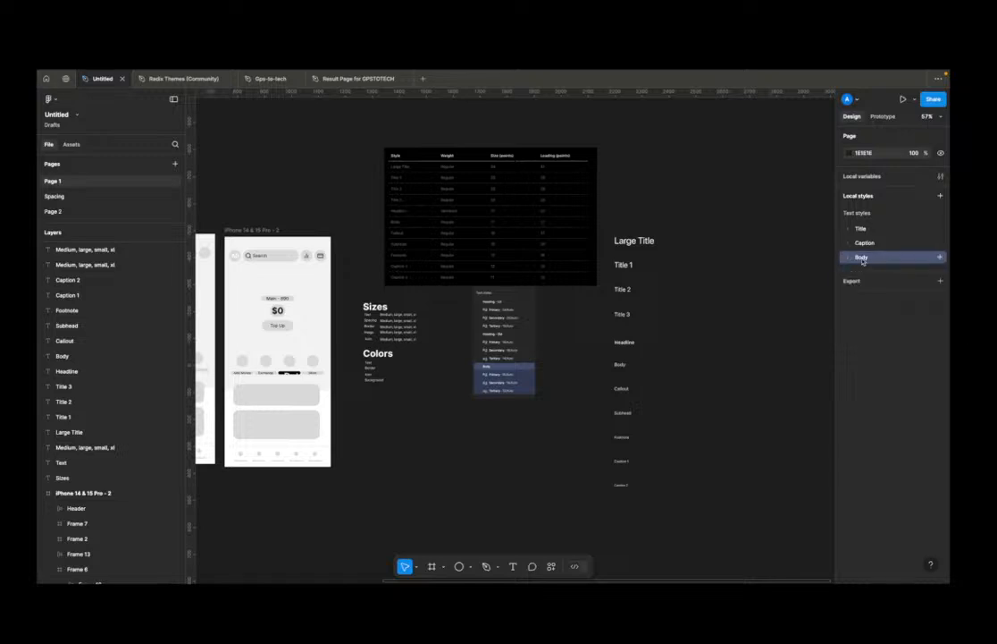
{"action": "left_click", "coordinate": [849, 258]}
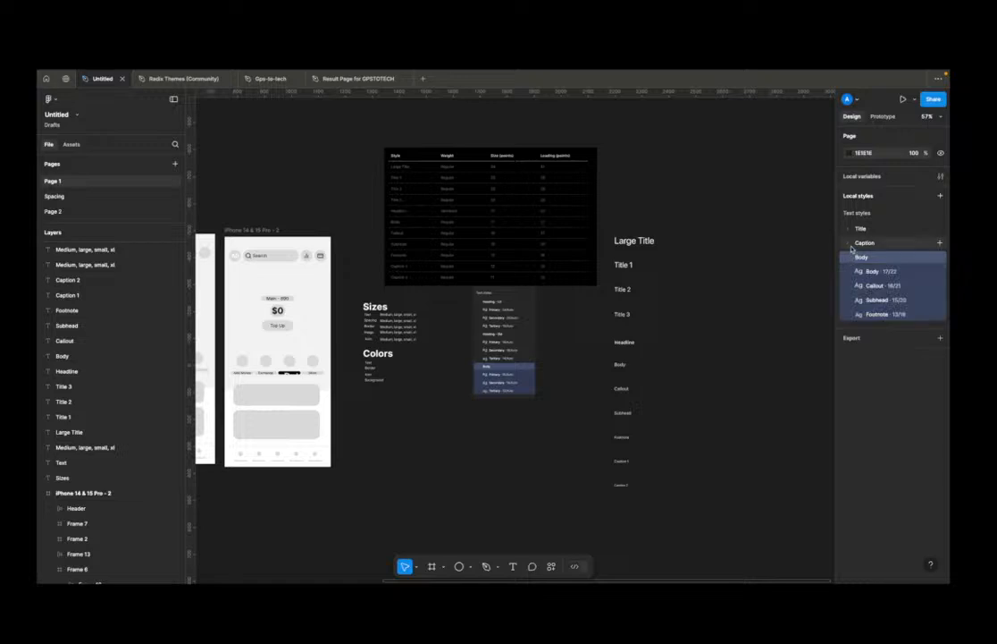
{"action": "left_click", "coordinate": [850, 243]}
{"action": "left_click", "coordinate": [849, 228]}
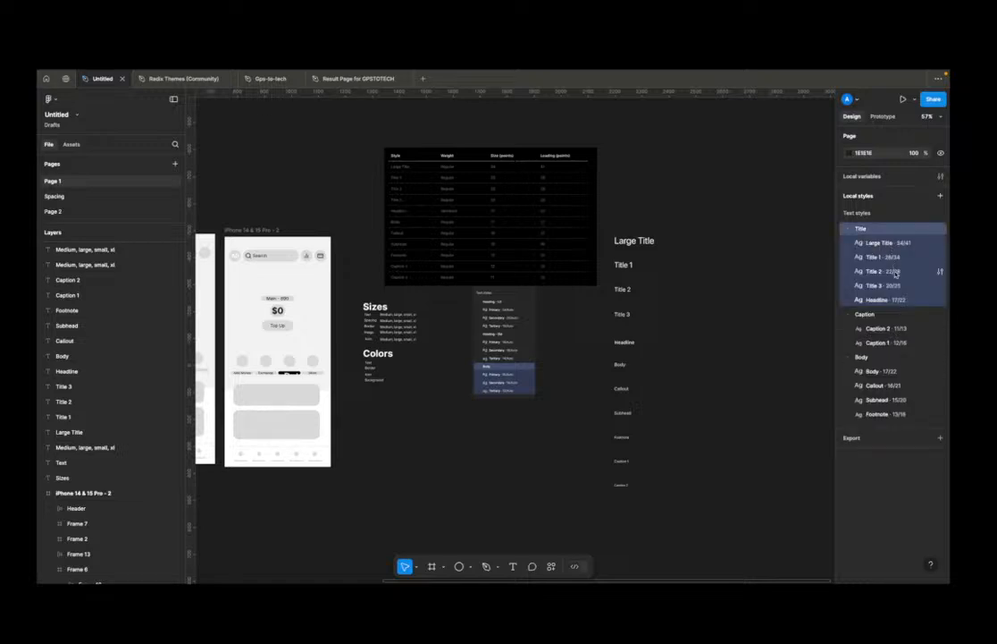
Step: Collapse the Title, Caption and Body style folders and move the Body folder between Title and Caption
{"action": "left_click", "coordinate": [850, 314]}
{"action": "left_click", "coordinate": [852, 330]}
{"action": "left_click", "coordinate": [852, 331]}
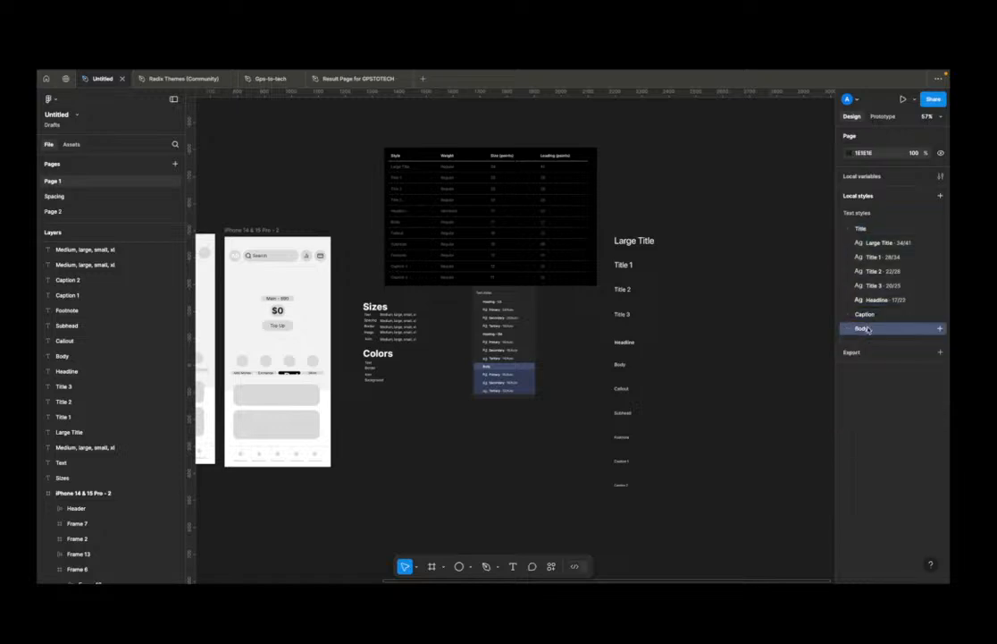
{"action": "left_click", "coordinate": [850, 229]}
{"action": "left_click_drag", "start_coordinate": [875, 258], "coordinate": [852, 235]}
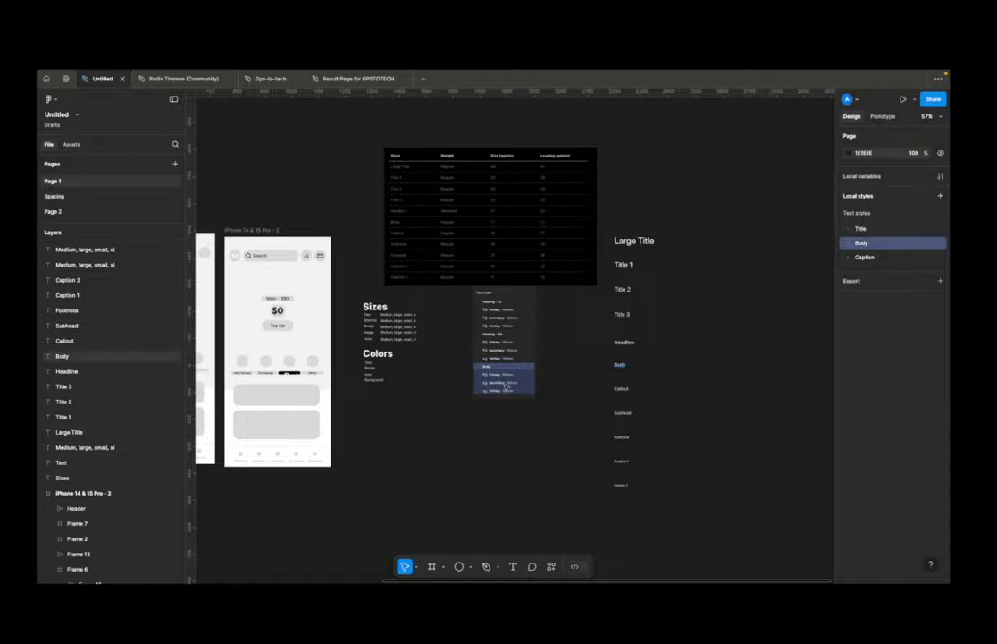
Step: Examine the Sizes and Colors planning lists beside the wireframe, including the size options for Text and Spacing
{"action": "scroll", "coordinate": [367, 332], "scroll_direction": "up", "scroll_amount": 10}
{"action": "left_click", "coordinate": [464, 292]}
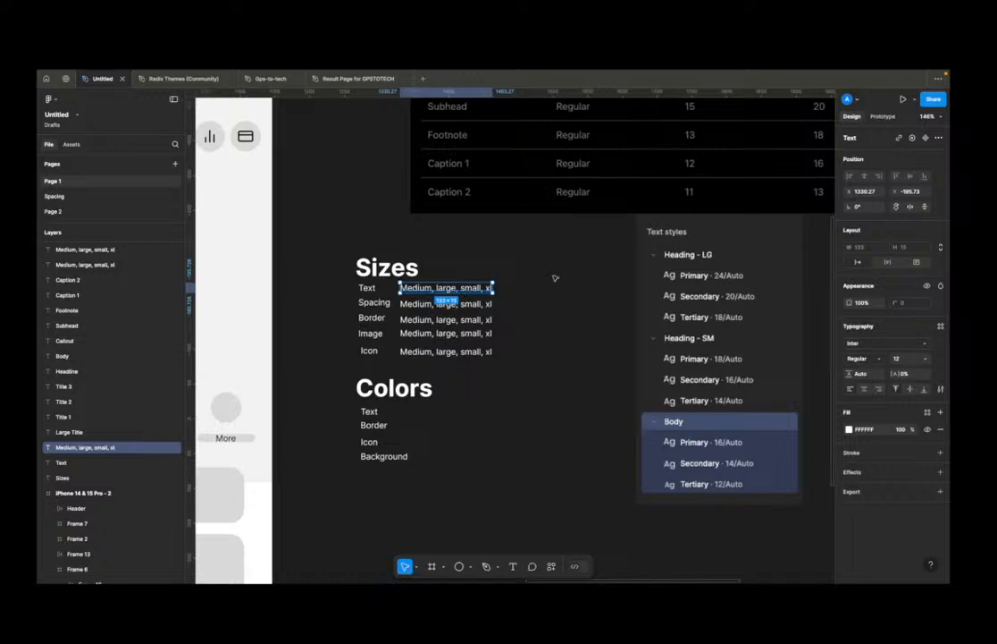
{"action": "key", "text": "Escape"}
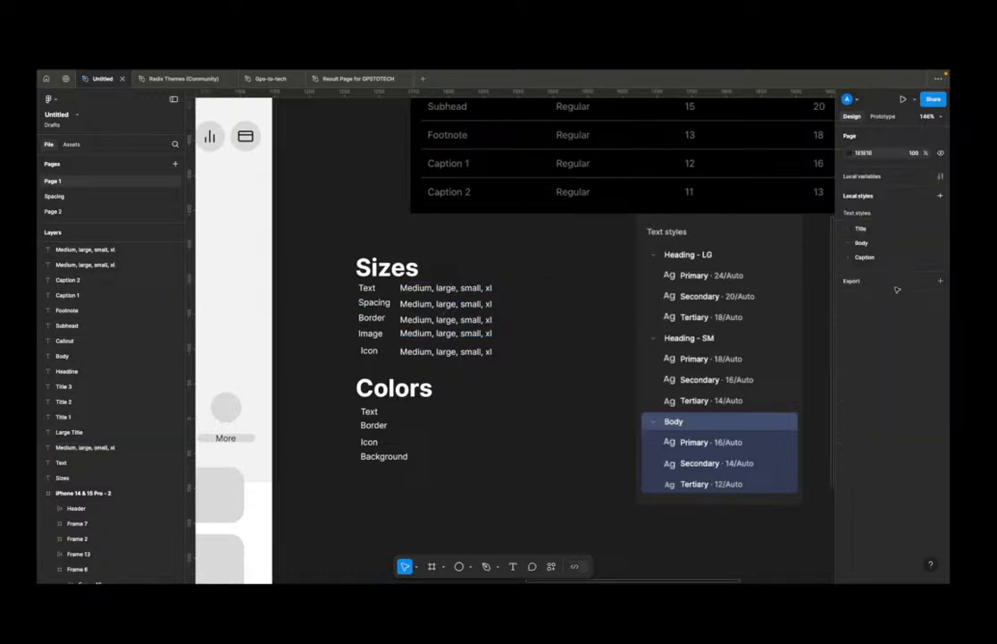
{"action": "left_click", "coordinate": [475, 314]}
{"action": "left_click", "coordinate": [447, 304]}
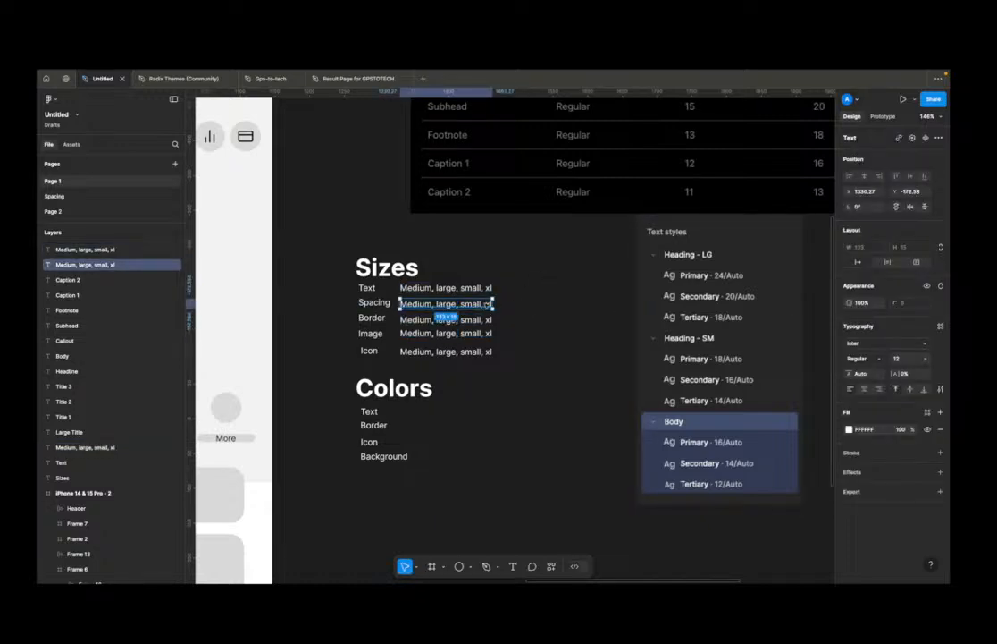
{"action": "left_click_drag", "start_coordinate": [526, 302], "coordinate": [545, 305]}
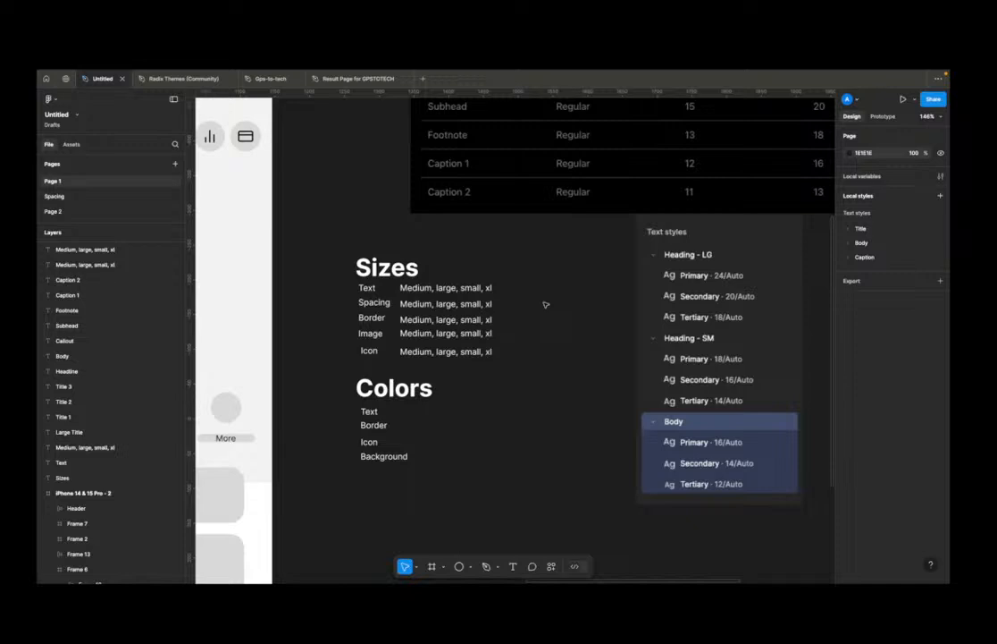
{"action": "left_click", "coordinate": [422, 305]}
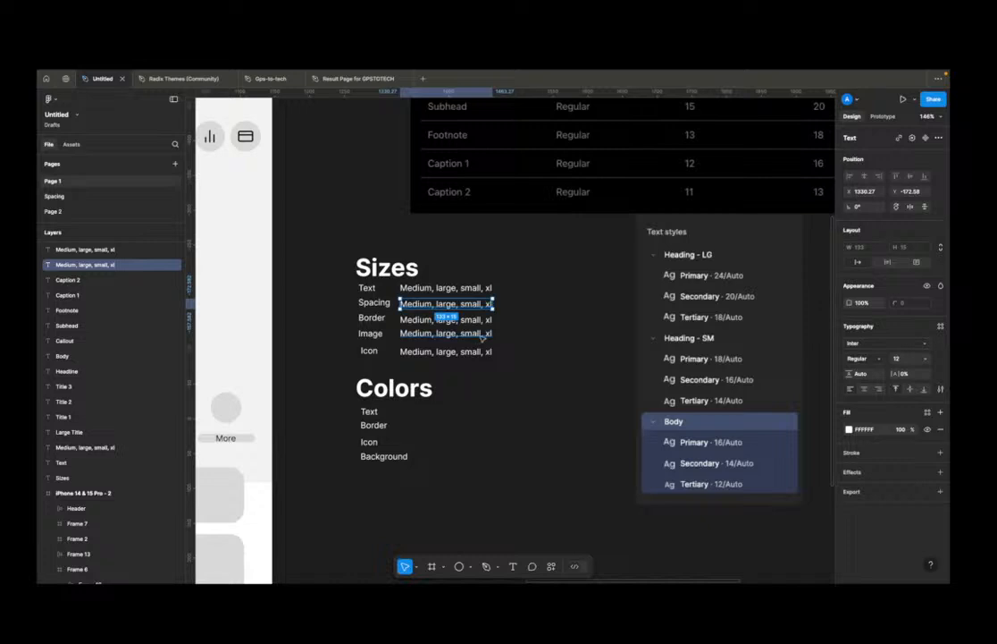
{"action": "left_click", "coordinate": [266, 396]}
{"action": "scroll", "coordinate": [330, 386], "scroll_direction": "down", "scroll_amount": 4}
{"action": "left_click_drag", "start_coordinate": [304, 371], "coordinate": [456, 396]}
{"action": "scroll", "coordinate": [548, 396], "scroll_direction": "up", "scroll_amount": 5}
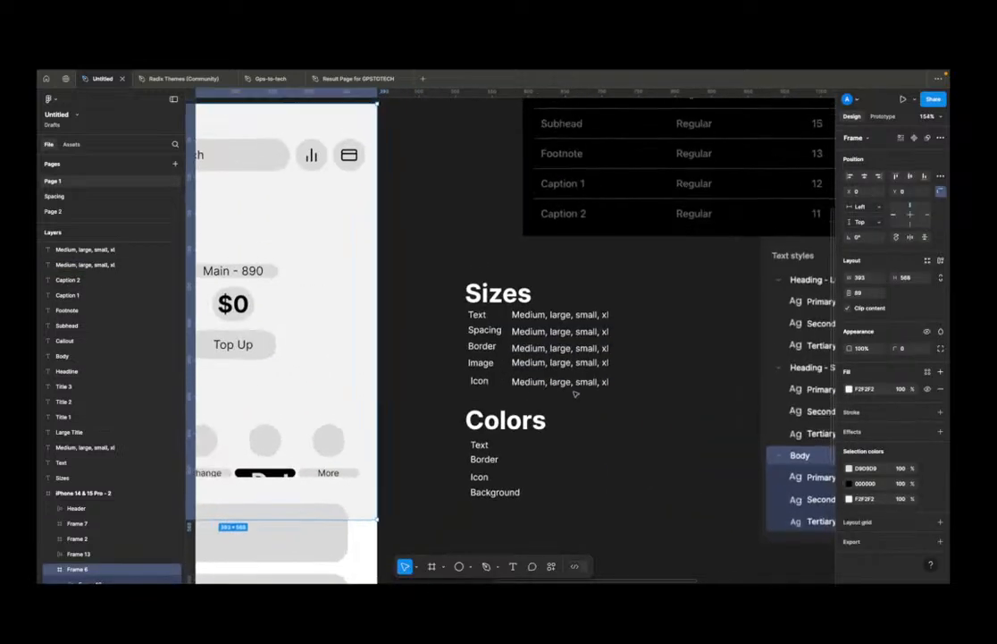
{"action": "scroll", "coordinate": [540, 434], "scroll_direction": "down", "scroll_amount": 4}
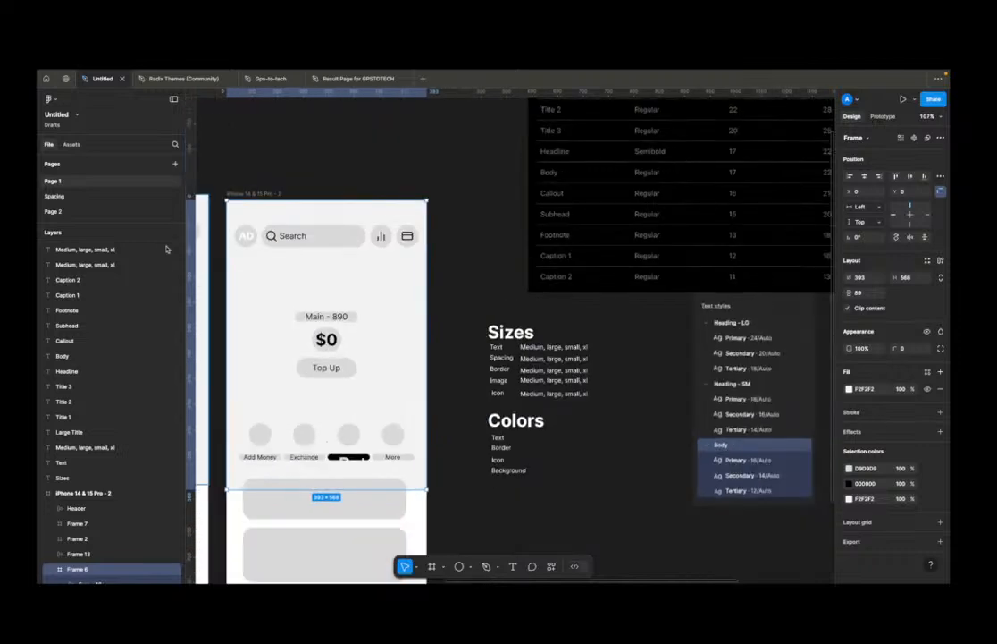
Step: Examine the spacing scale and Scaling sections on the Spacing page, glance at Page 2, and return to Page 1
{"action": "left_click", "coordinate": [127, 199]}
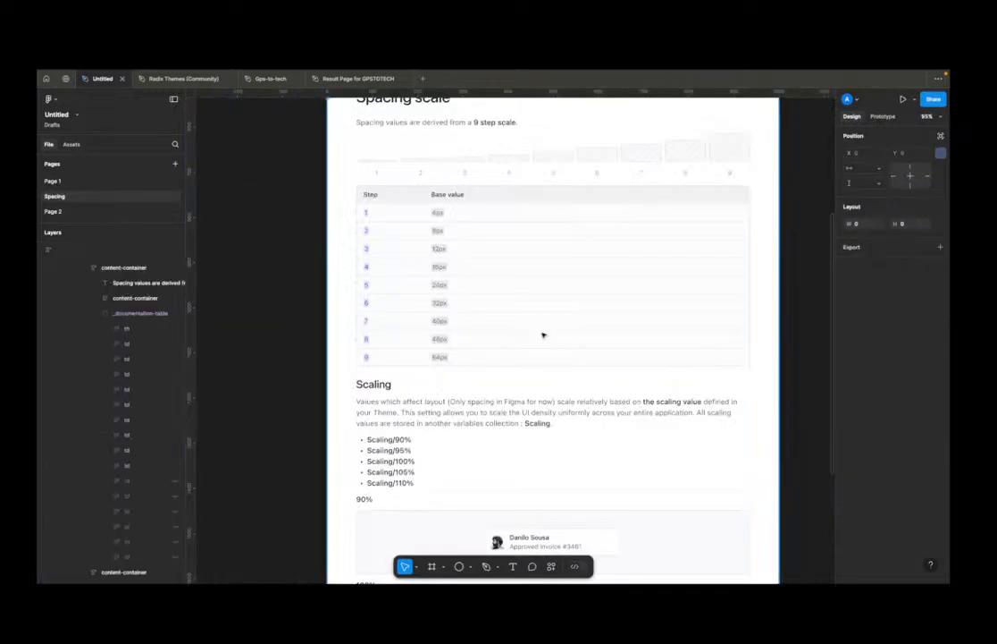
{"action": "scroll", "coordinate": [454, 272], "scroll_direction": "up", "scroll_amount": 5}
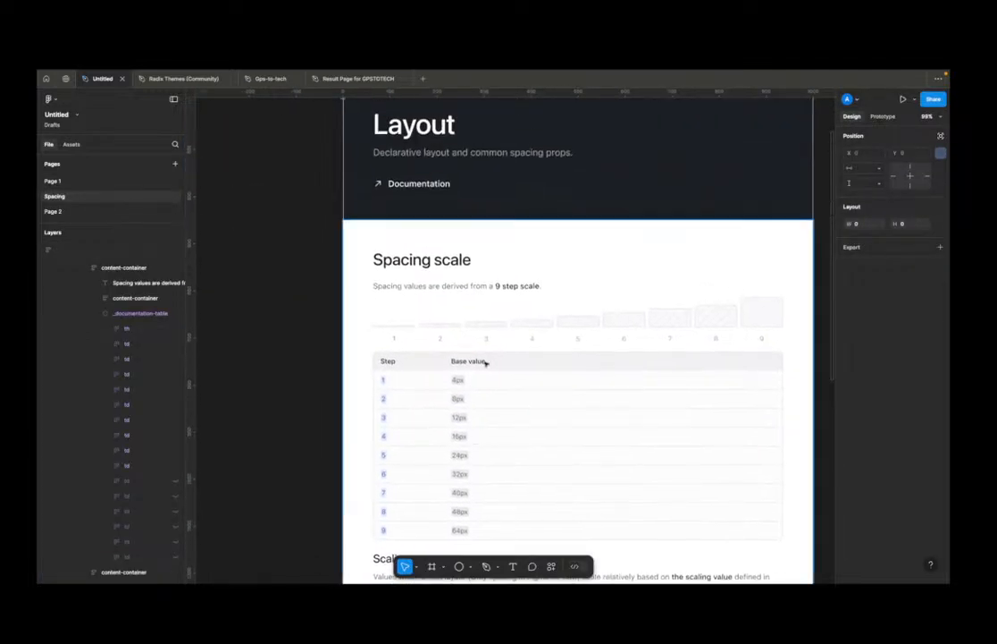
{"action": "scroll", "coordinate": [588, 438], "scroll_direction": "down", "scroll_amount": 2}
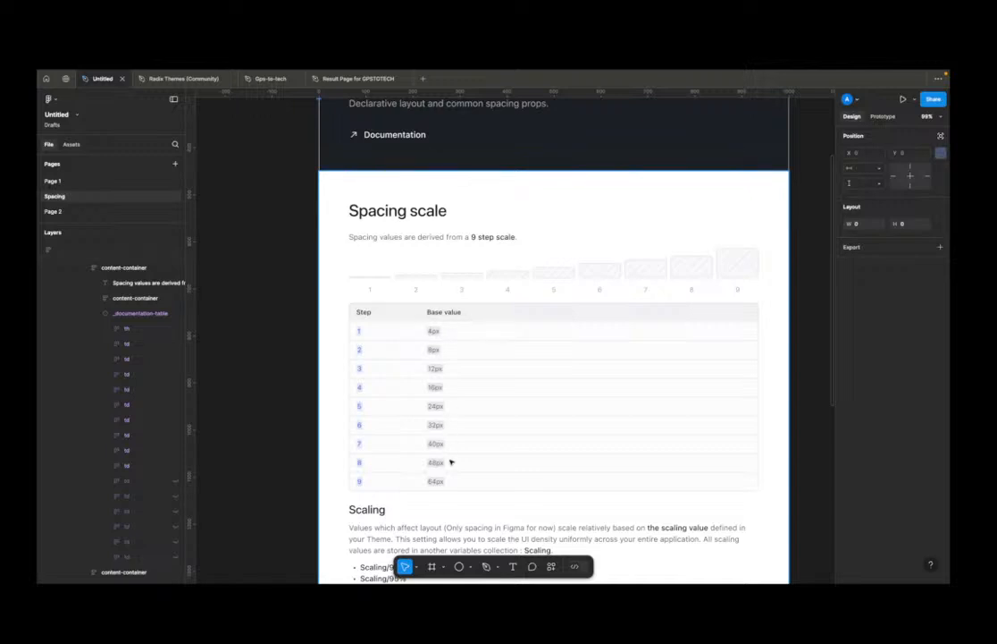
{"action": "scroll", "coordinate": [451, 463], "scroll_direction": "down", "scroll_amount": 3}
{"action": "scroll", "coordinate": [445, 443], "scroll_direction": "down", "scroll_amount": 3}
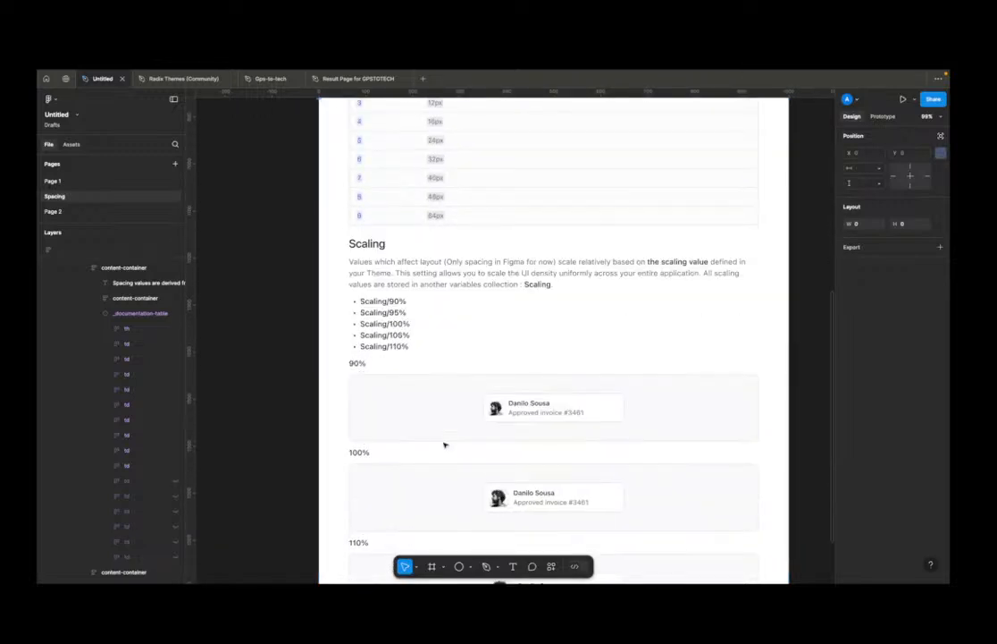
{"action": "scroll", "coordinate": [444, 445], "scroll_direction": "up", "scroll_amount": 2}
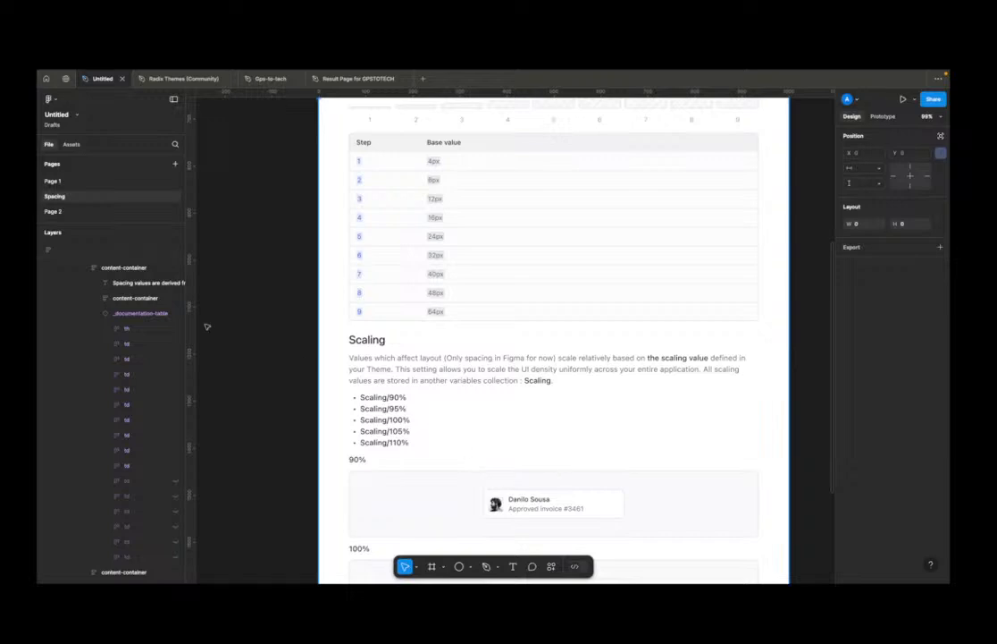
{"action": "left_click", "coordinate": [85, 211]}
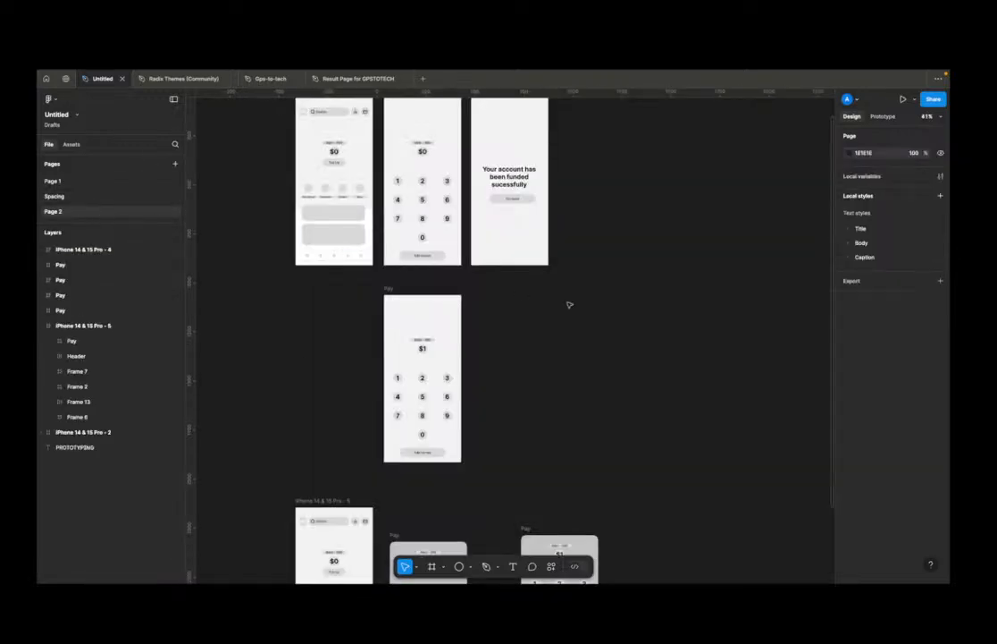
{"action": "left_click", "coordinate": [62, 180]}
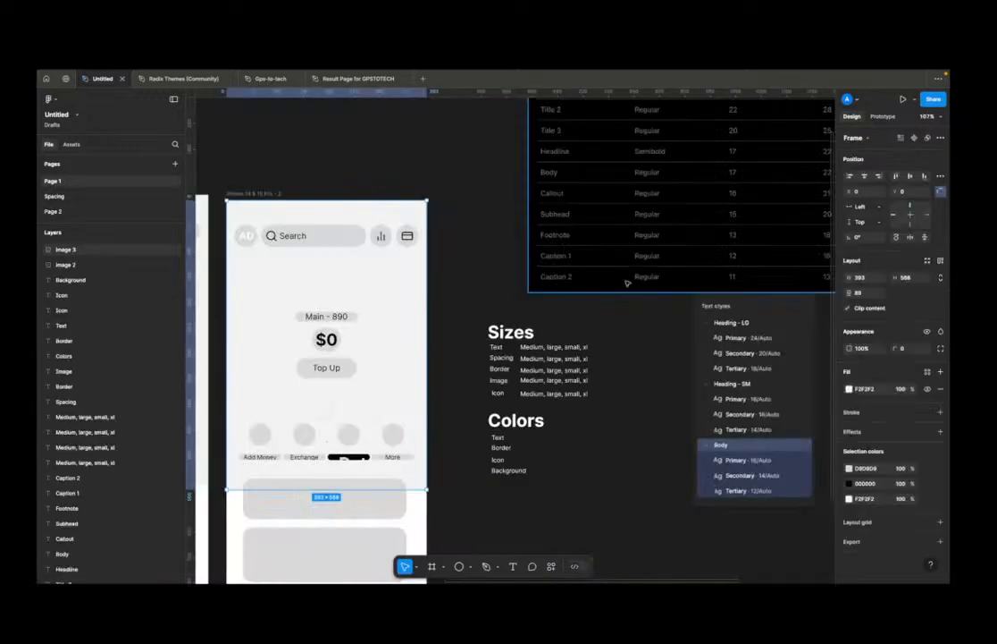
Step: Review the Sizes and Colors lists on Page 1 against the type scale table, text style reference and wireframe screens
{"action": "scroll", "coordinate": [503, 358], "scroll_direction": "up", "scroll_amount": 5}
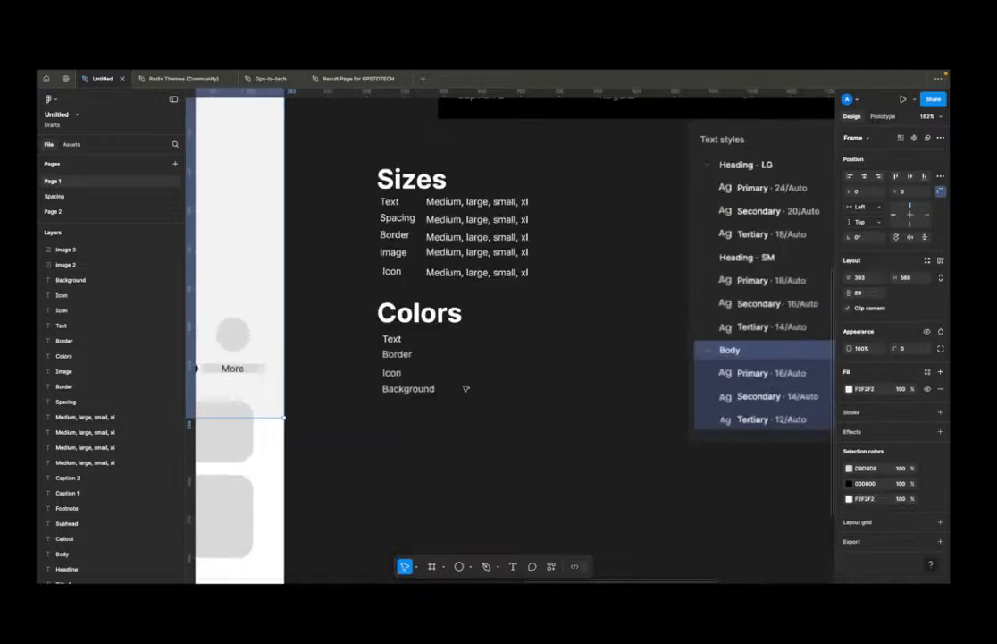
{"action": "scroll", "coordinate": [548, 383], "scroll_direction": "down", "scroll_amount": 5}
{"action": "scroll", "coordinate": [543, 393], "scroll_direction": "right", "scroll_amount": 3}
{"action": "scroll", "coordinate": [458, 286], "scroll_direction": "up", "scroll_amount": 4}
{"action": "scroll", "coordinate": [394, 298], "scroll_direction": "left", "scroll_amount": 3}
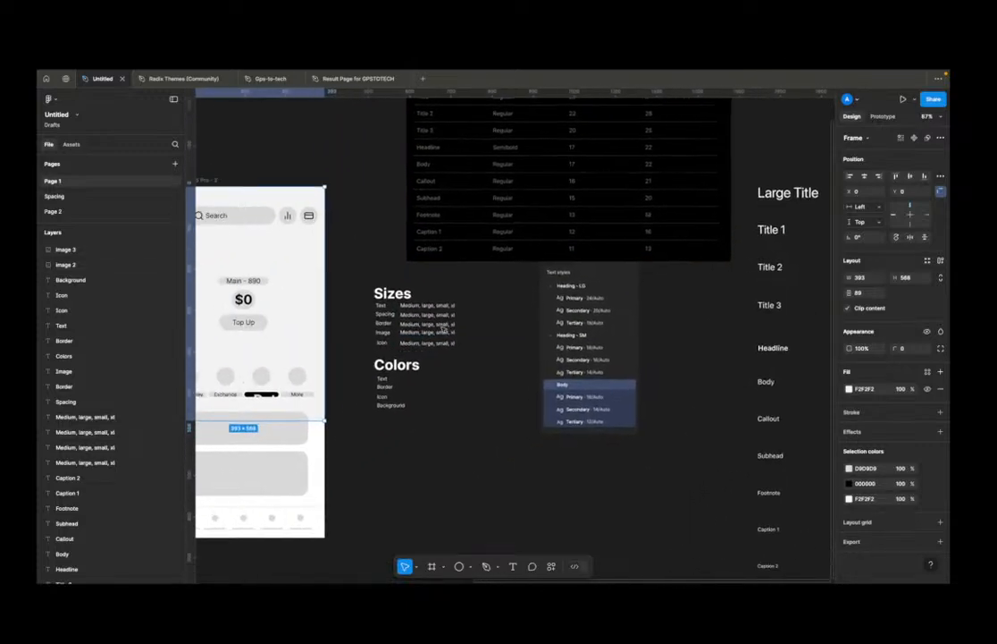
{"action": "scroll", "coordinate": [390, 333], "scroll_direction": "up", "scroll_amount": 5}
{"action": "scroll", "coordinate": [390, 333], "scroll_direction": "down", "scroll_amount": 3}
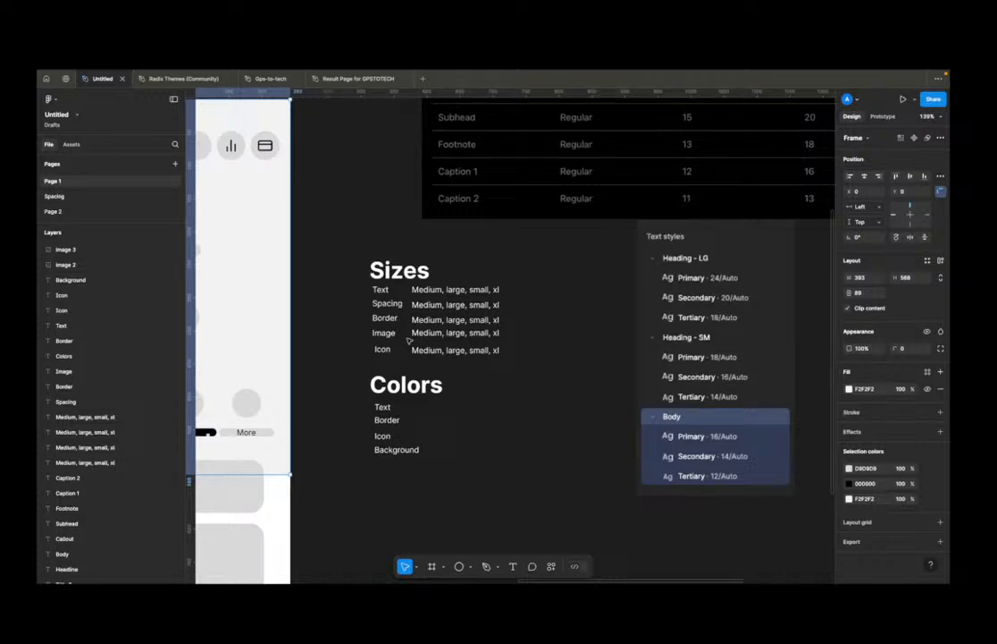
{"action": "scroll", "coordinate": [407, 336], "scroll_direction": "down", "scroll_amount": 1}
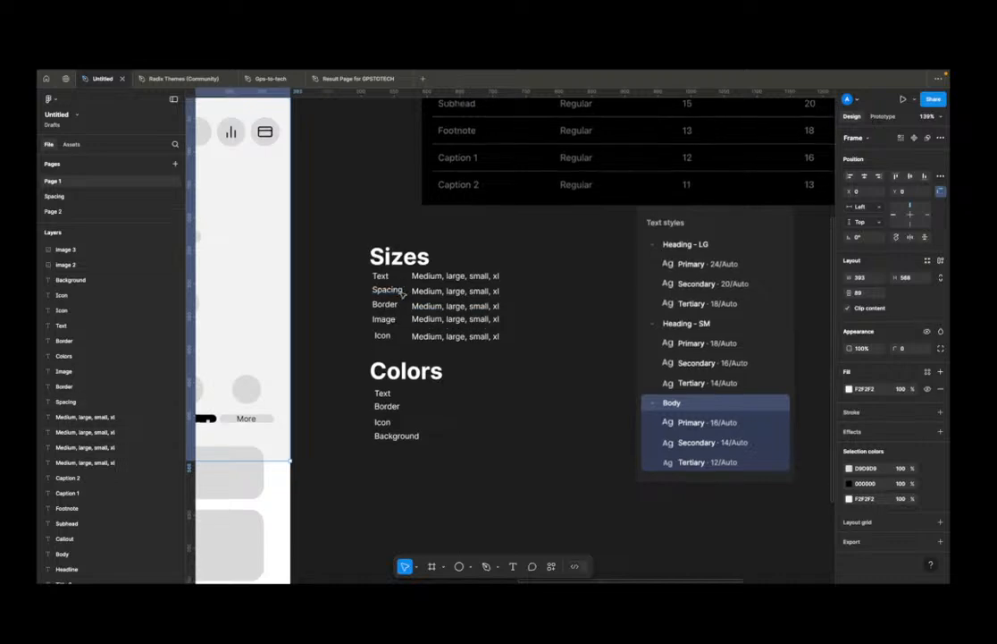
{"action": "scroll", "coordinate": [380, 290], "scroll_direction": "down", "scroll_amount": 5}
{"action": "scroll", "coordinate": [376, 286], "scroll_direction": "left", "scroll_amount": 3}
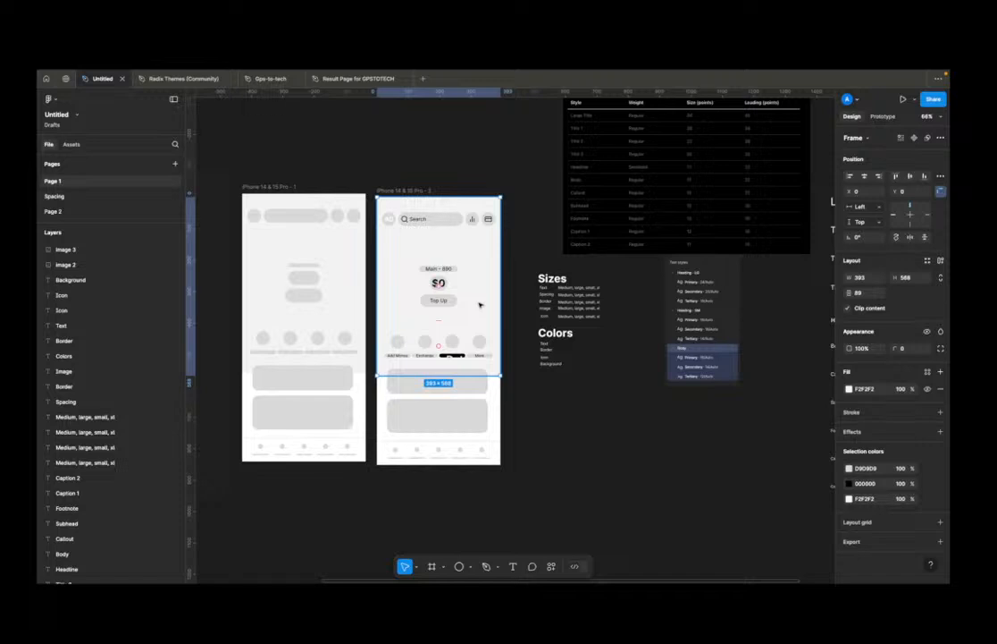
Step: Copy the credit-card icon from the second wireframe's header onto empty canvas and place a duplicate directly below it
{"action": "scroll", "coordinate": [493, 223], "scroll_direction": "up", "scroll_amount": 5}
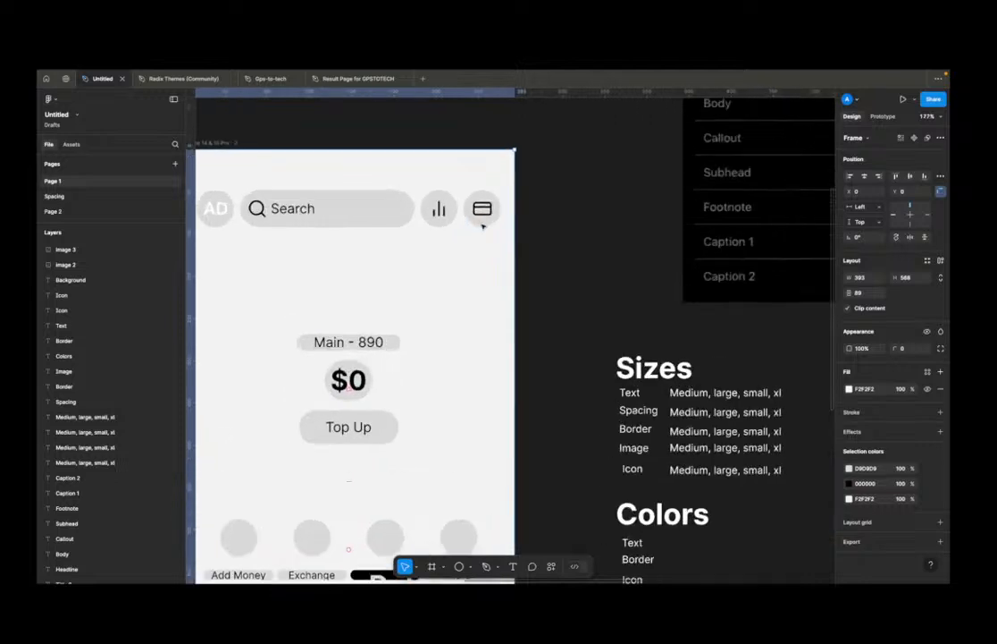
{"action": "left_click", "coordinate": [483, 210]}
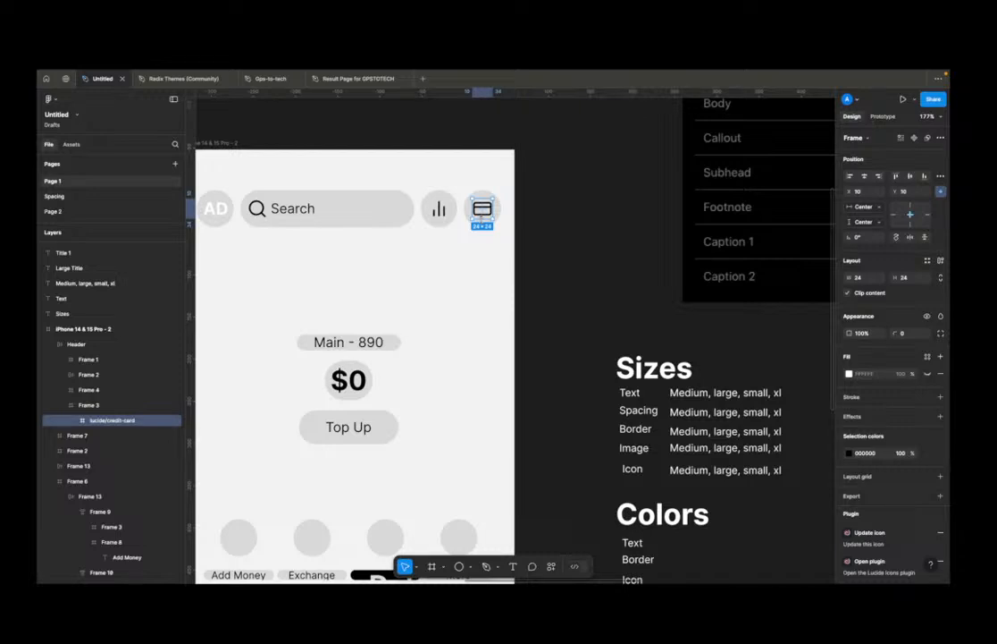
{"action": "scroll", "coordinate": [483, 214], "scroll_direction": "down", "scroll_amount": 5}
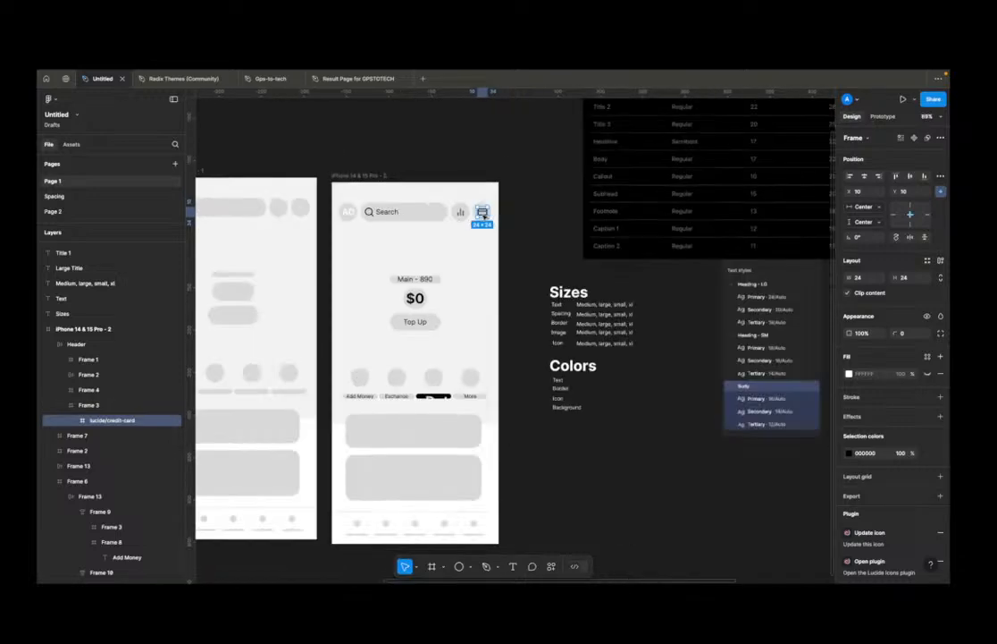
{"action": "scroll", "coordinate": [483, 214], "scroll_direction": "up", "scroll_amount": 5}
{"action": "scroll", "coordinate": [482, 214], "scroll_direction": "down", "scroll_amount": 5}
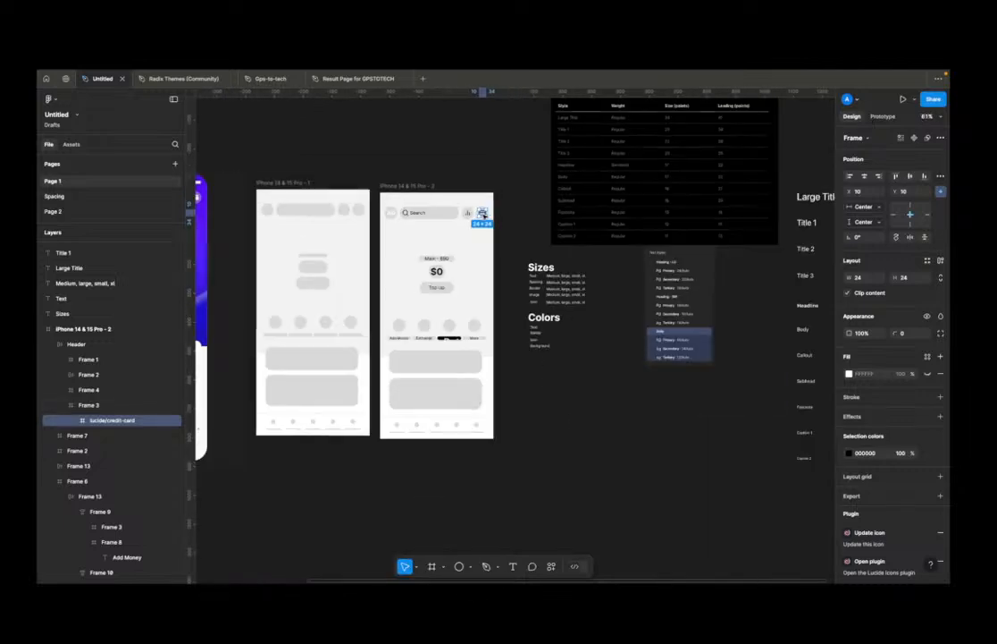
{"action": "scroll", "coordinate": [481, 213], "scroll_direction": "up", "scroll_amount": 2}
{"action": "left_click_drag", "start_coordinate": [482, 213], "coordinate": [625, 532]}
{"action": "scroll", "coordinate": [632, 529], "scroll_direction": "up", "scroll_amount": 4}
{"action": "scroll", "coordinate": [634, 529], "scroll_direction": "up", "scroll_amount": 5}
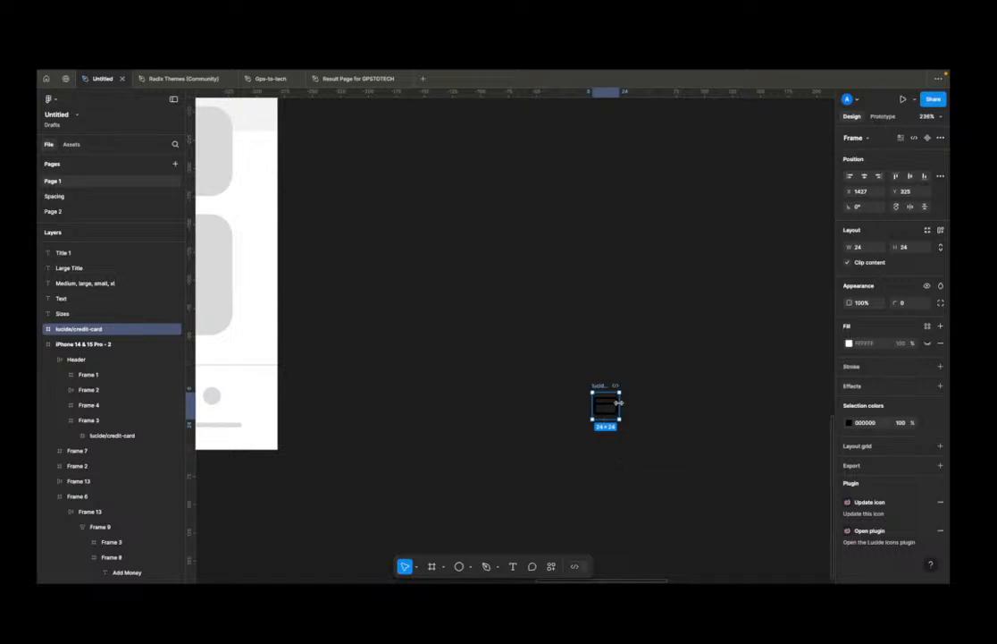
{"action": "left_click_drag", "start_coordinate": [605, 417], "coordinate": [613, 471]}
{"action": "left_click", "coordinate": [683, 445]}
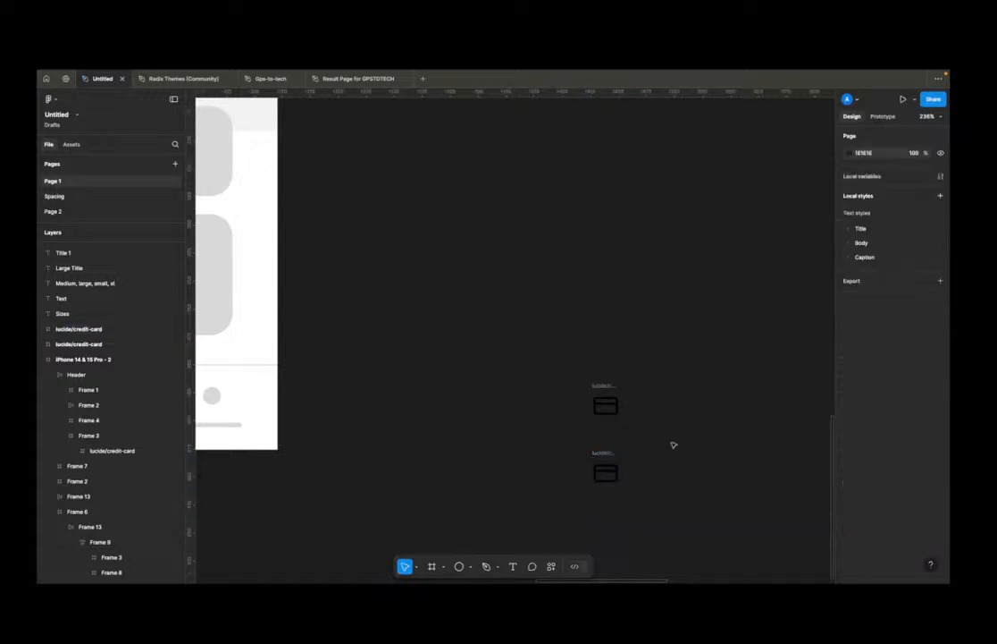
Step: Lock the upper credit-card icon's proportions, resize its frame to 20 × 20, and inspect the icon up close
{"action": "left_click", "coordinate": [605, 404]}
{"action": "left_click", "coordinate": [659, 366]}
{"action": "left_click", "coordinate": [604, 386]}
{"action": "left_click", "coordinate": [941, 247]}
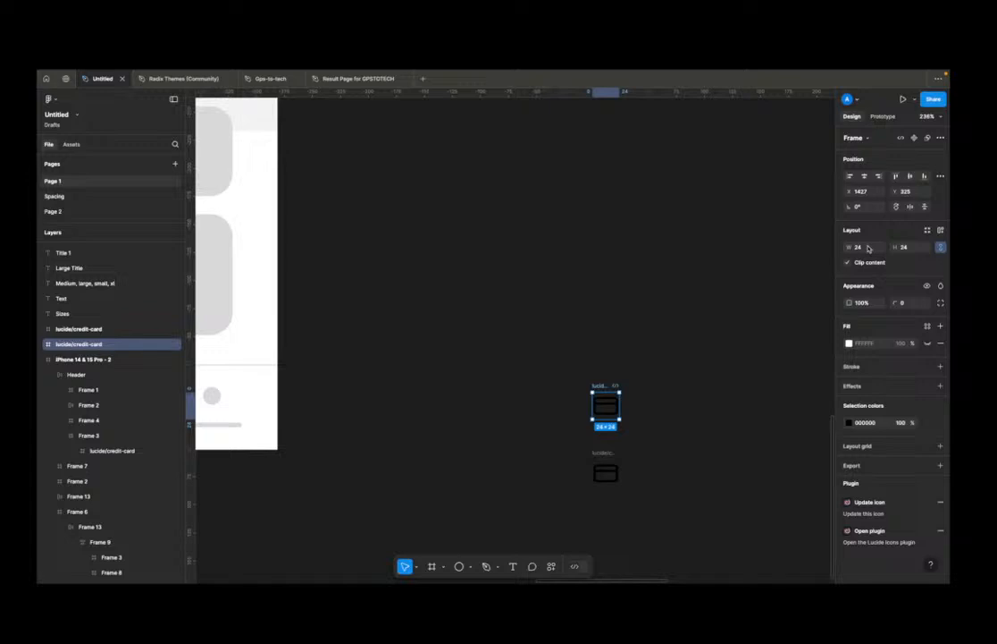
{"action": "left_click", "coordinate": [869, 250]}
{"action": "type", "text": "20"}
{"action": "key", "text": "Tab"}
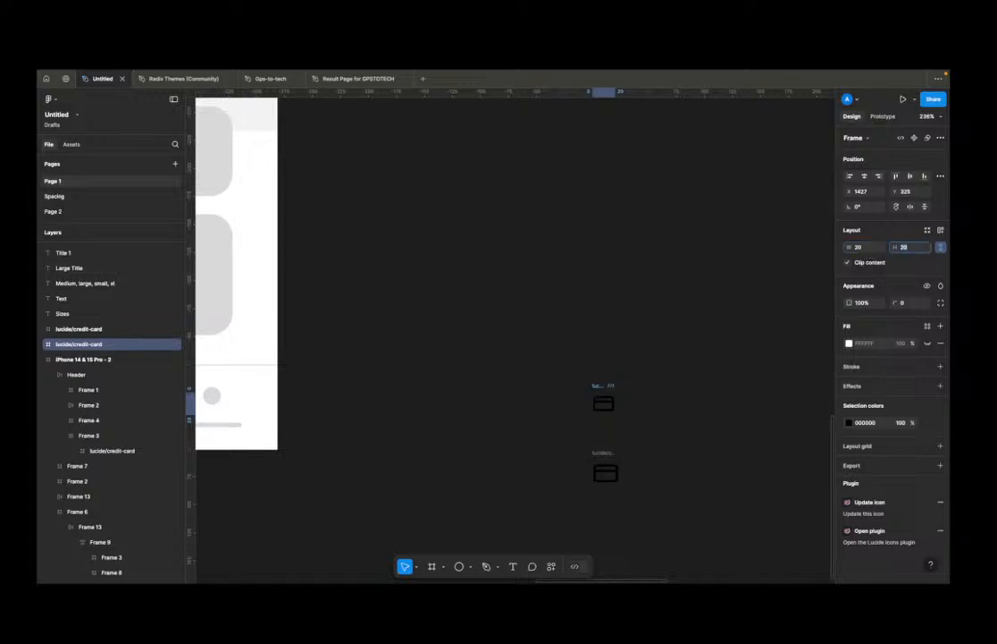
{"action": "key", "text": "Return"}
{"action": "left_click", "coordinate": [680, 346]}
{"action": "left_click", "coordinate": [604, 387]}
{"action": "scroll", "coordinate": [612, 403], "scroll_direction": "up", "scroll_amount": 10}
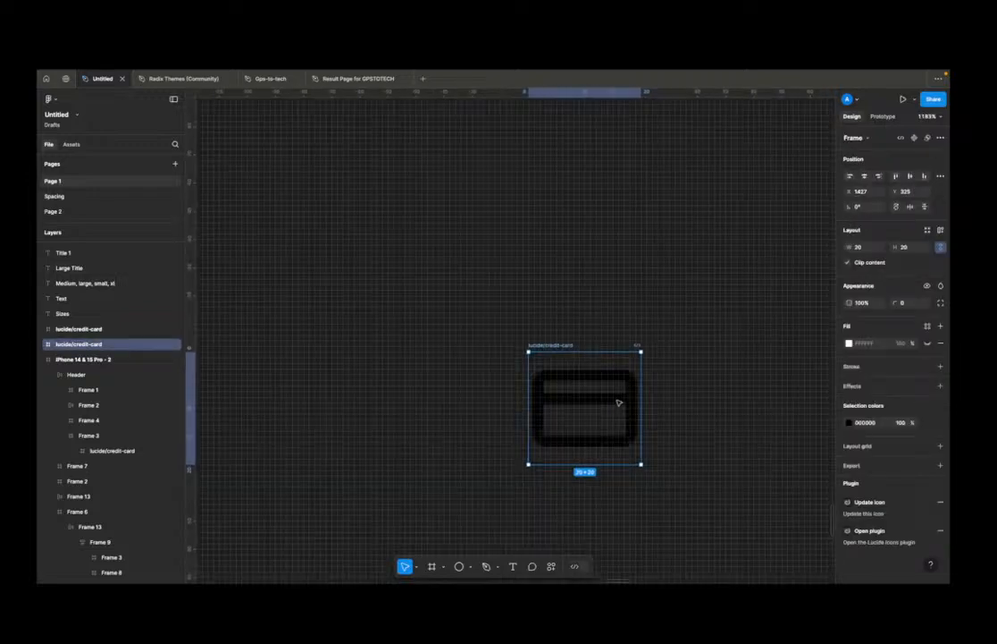
Step: Undo the upper credit-card icon's frame resize and proportion lock
{"action": "key", "text": "super+z"}
{"action": "key", "text": "super+z"}
{"action": "key", "text": "super+z"}
Step: Scale the upper credit-card icon to 20 × 20 with the Scale tool
{"action": "scroll", "coordinate": [692, 411], "scroll_direction": "down", "scroll_amount": 7}
{"action": "scroll", "coordinate": [693, 411], "scroll_direction": "down", "scroll_amount": 4}
{"action": "scroll", "coordinate": [692, 411], "scroll_direction": "up", "scroll_amount": 4}
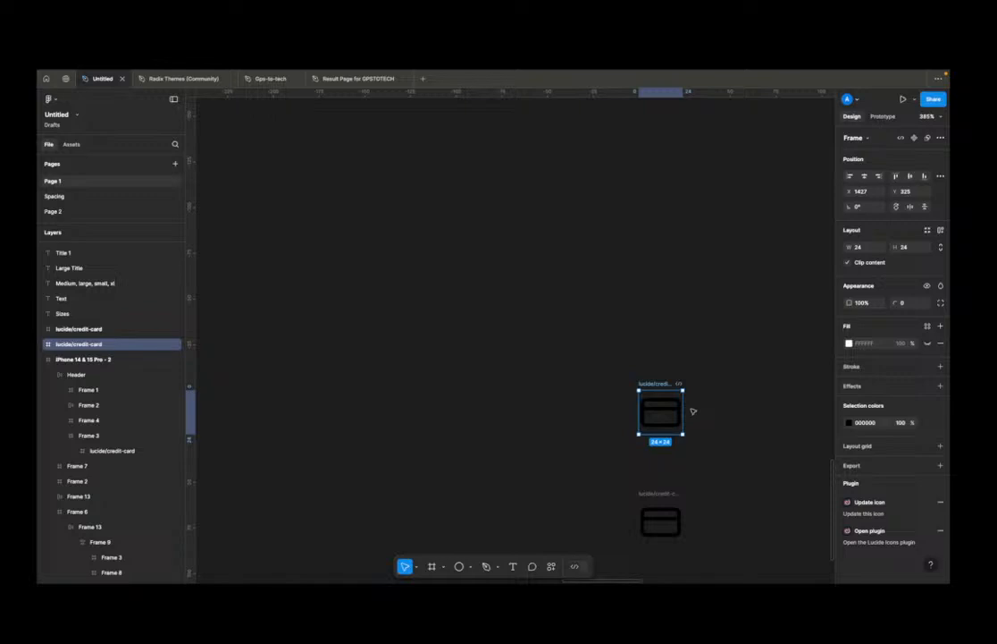
{"action": "key", "text": "k"}
{"action": "left_click", "coordinate": [874, 303]}
{"action": "key", "text": "Return"}
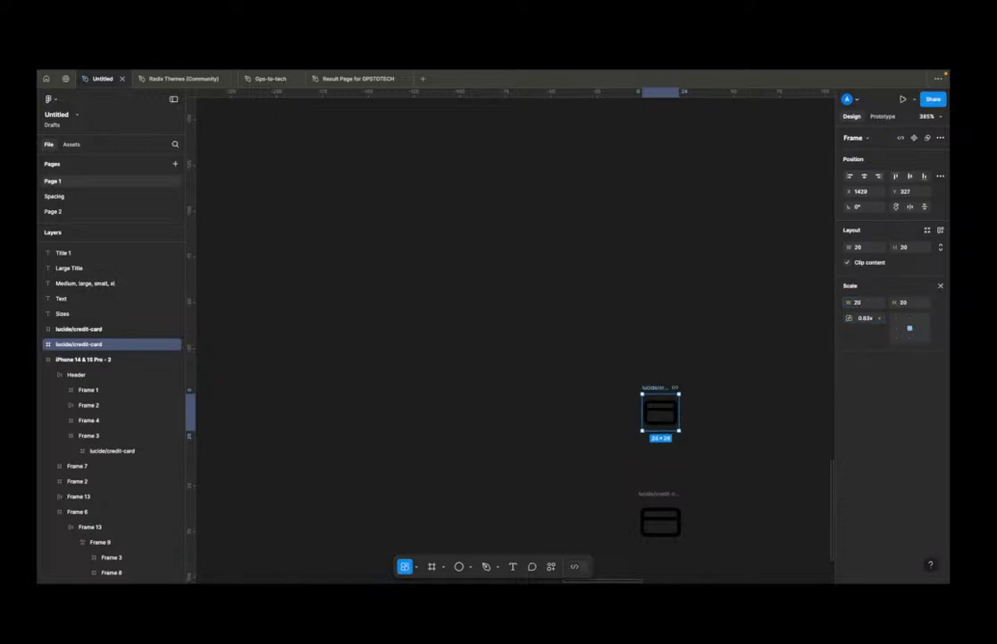
{"action": "left_click", "coordinate": [644, 374]}
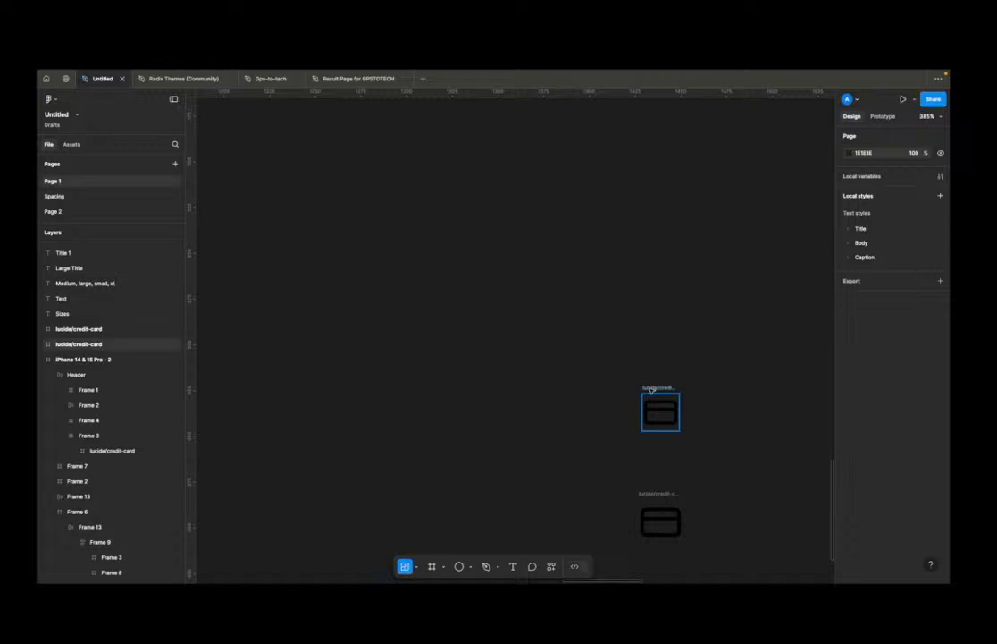
Step: Select the two credit-card icon copies in turn to compare their sizes
{"action": "left_click", "coordinate": [672, 414]}
{"action": "left_click", "coordinate": [660, 520]}
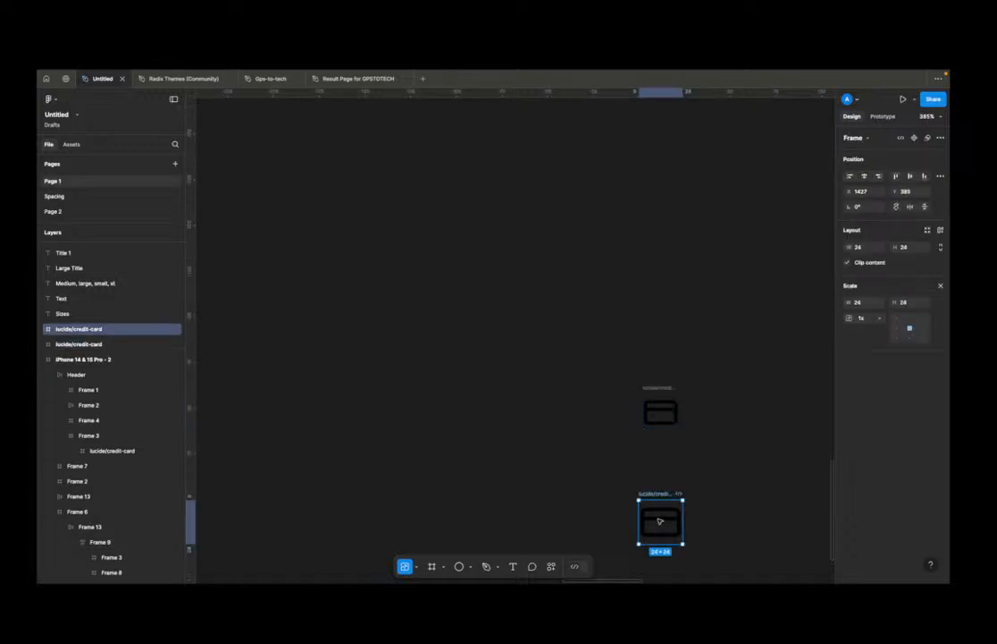
{"action": "key", "text": "Escape"}
{"action": "left_click", "coordinate": [659, 520]}
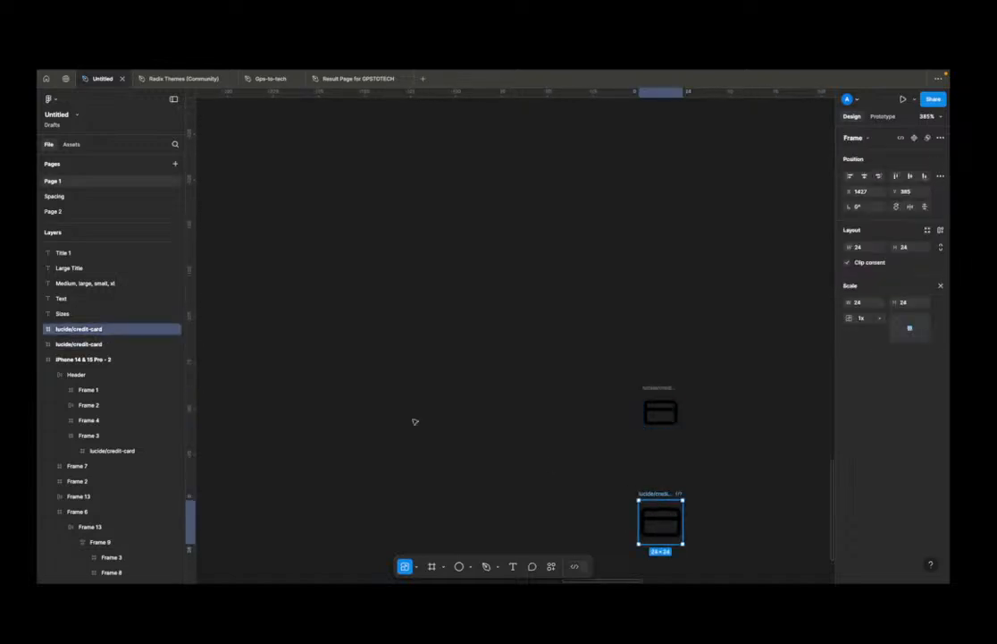
Step: Expand both credit-card icon frames in the layer list and unlock their Vector layers
{"action": "left_click", "coordinate": [40, 329]}
{"action": "left_click", "coordinate": [41, 359]}
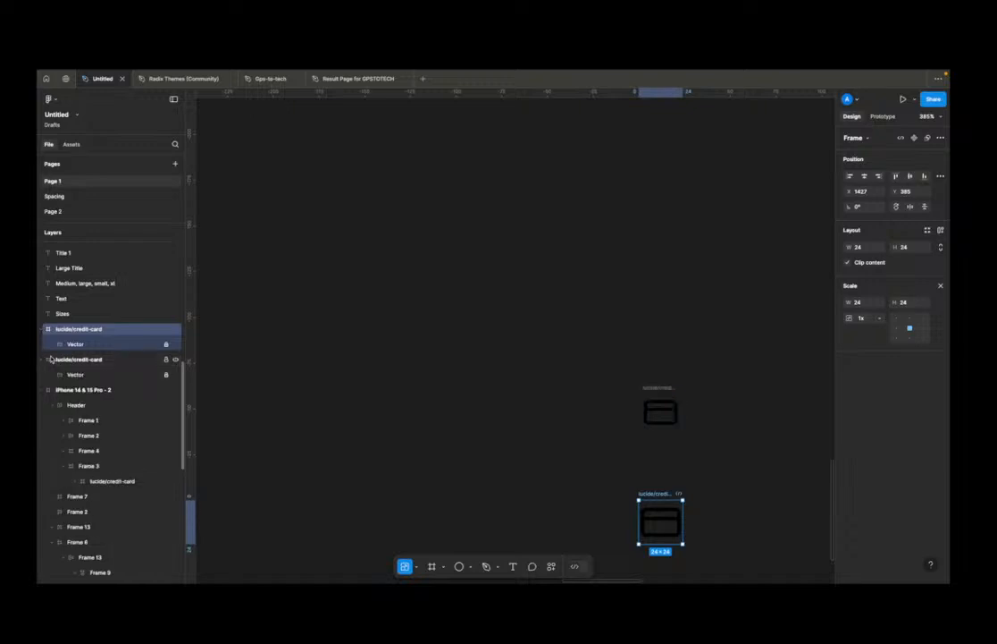
{"action": "left_click", "coordinate": [165, 345]}
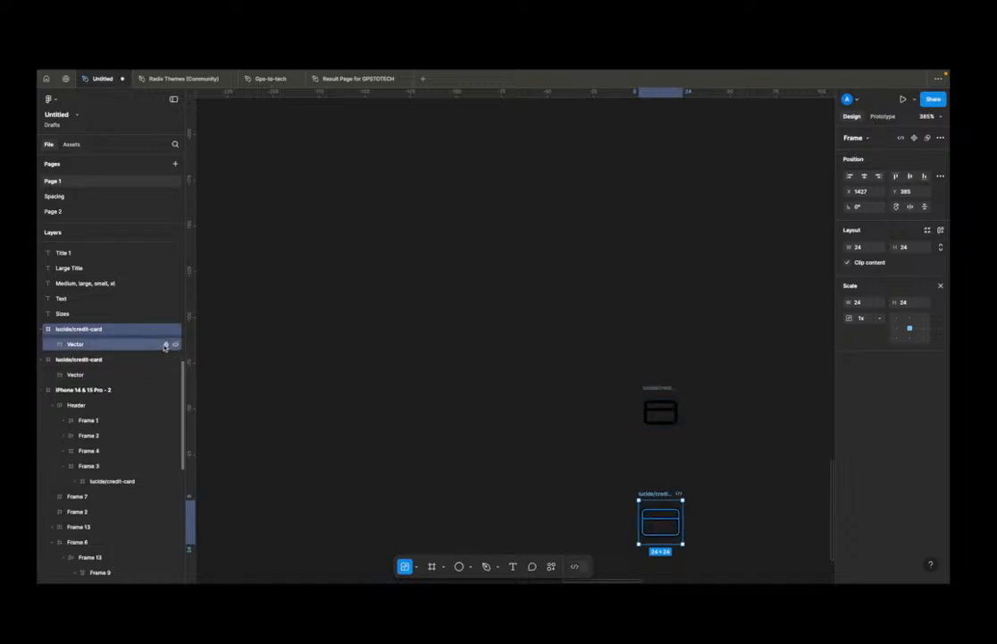
Step: Inspect the vector paths inside both credit-card icons to compare their stroke widths
{"action": "left_click", "coordinate": [660, 411]}
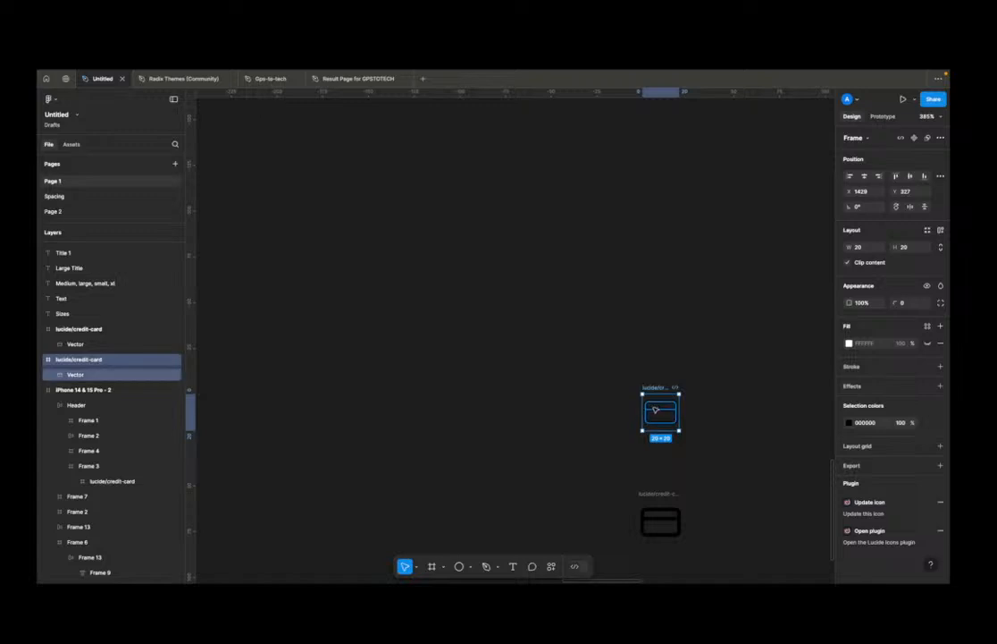
{"action": "double_click", "coordinate": [660, 411]}
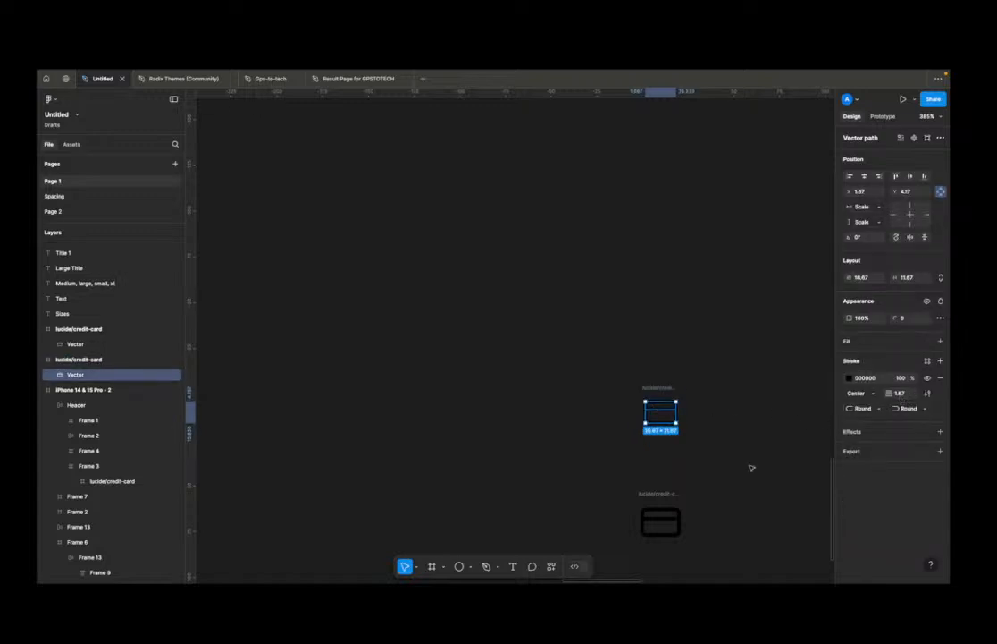
{"action": "double_click", "coordinate": [663, 518]}
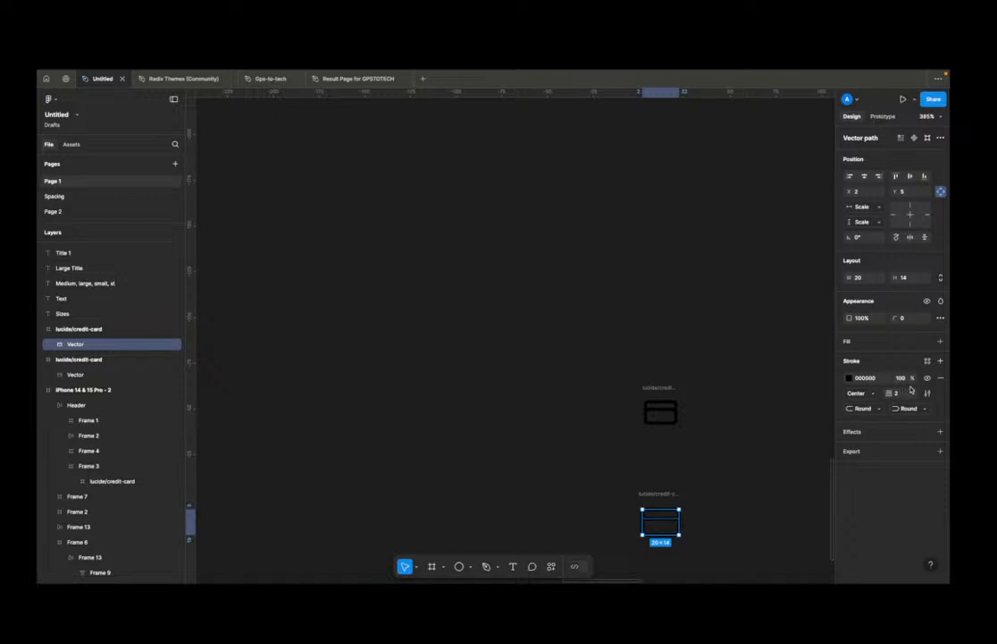
{"action": "double_click", "coordinate": [664, 412]}
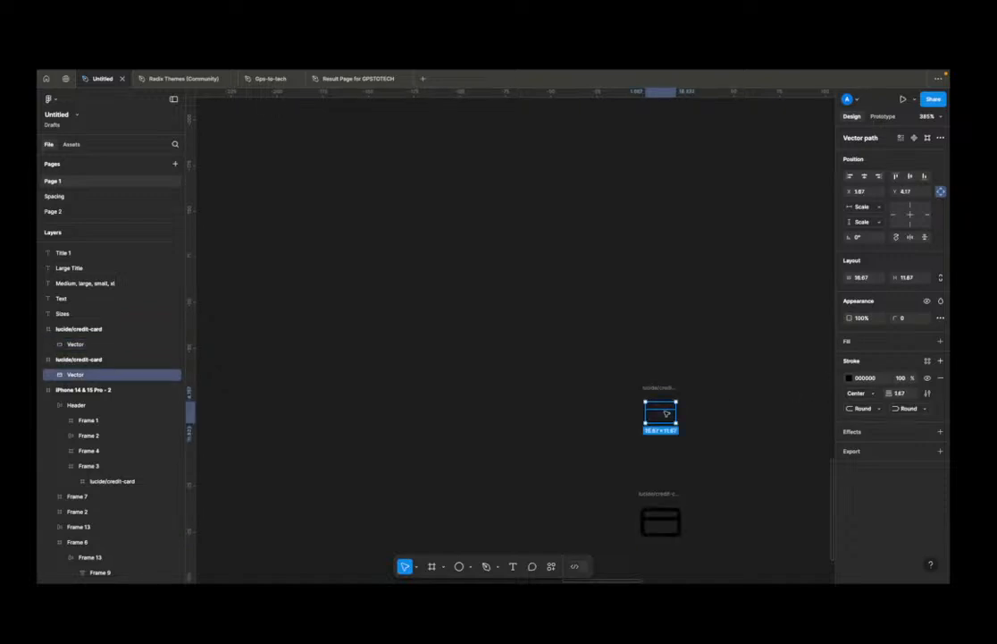
{"action": "left_click", "coordinate": [911, 396]}
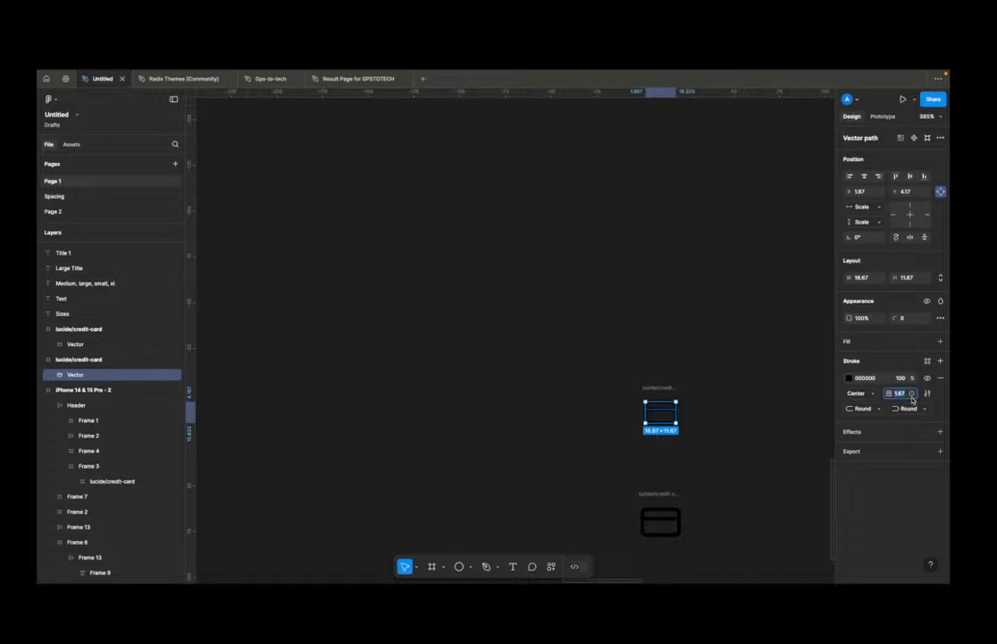
{"action": "left_click", "coordinate": [905, 393]}
{"action": "left_click", "coordinate": [688, 363]}
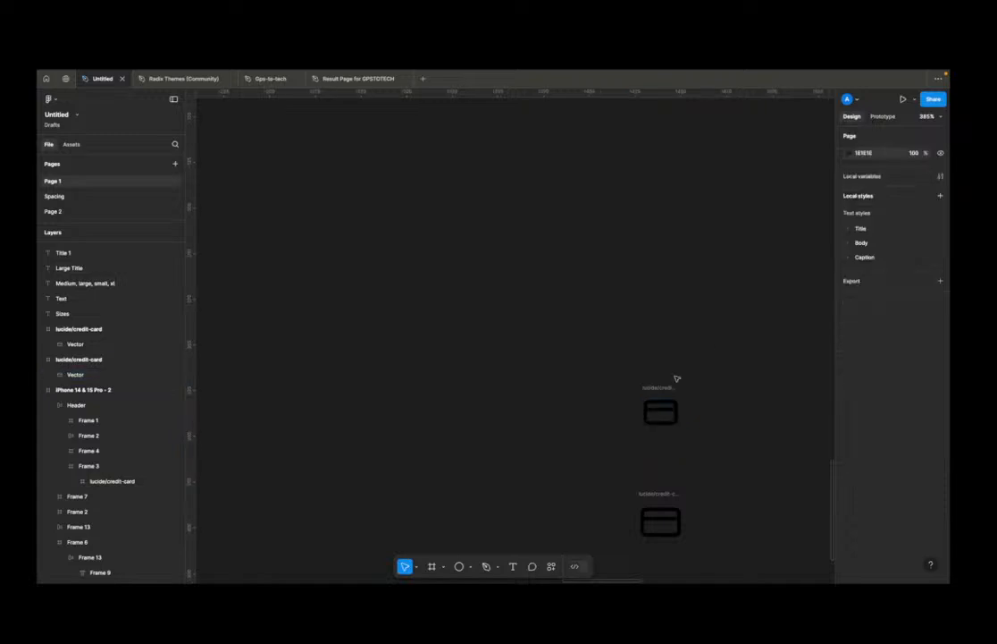
Step: Rename the upper credit-card icon frame to Large/lucide/credit-card
{"action": "left_click", "coordinate": [657, 391]}
{"action": "left_click", "coordinate": [590, 382]}
{"action": "scroll", "coordinate": [590, 381], "scroll_direction": "down", "scroll_amount": 5}
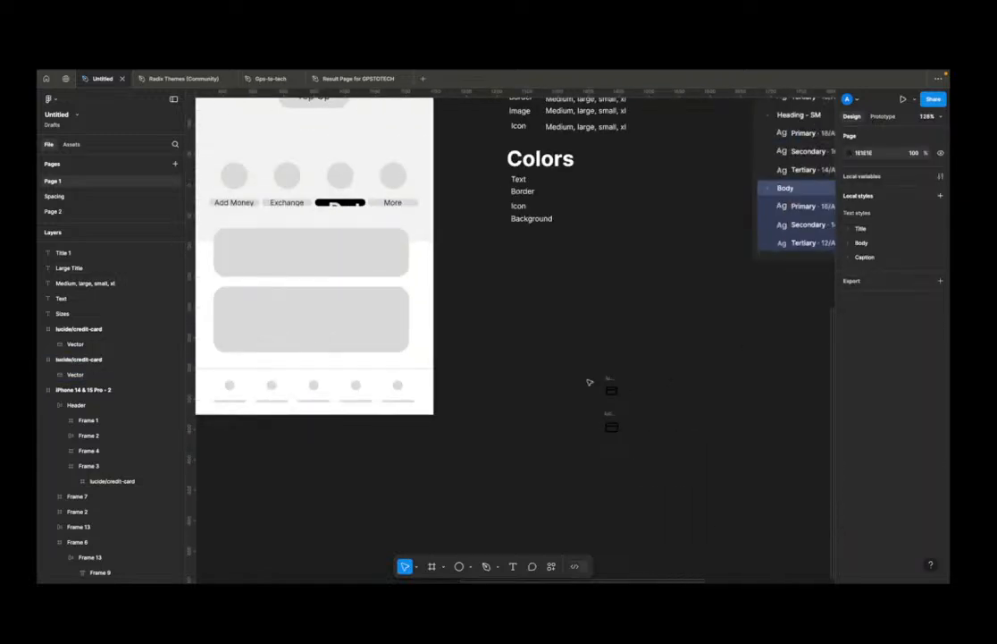
{"action": "scroll", "coordinate": [623, 403], "scroll_direction": "up", "scroll_amount": 5}
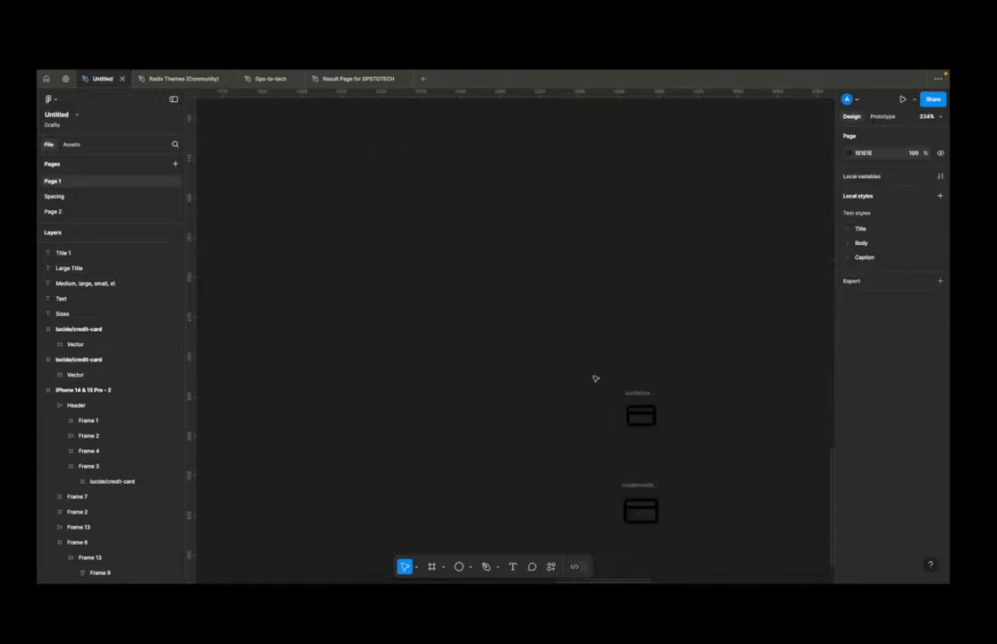
{"action": "left_click", "coordinate": [640, 413]}
{"action": "key", "text": "Right"}
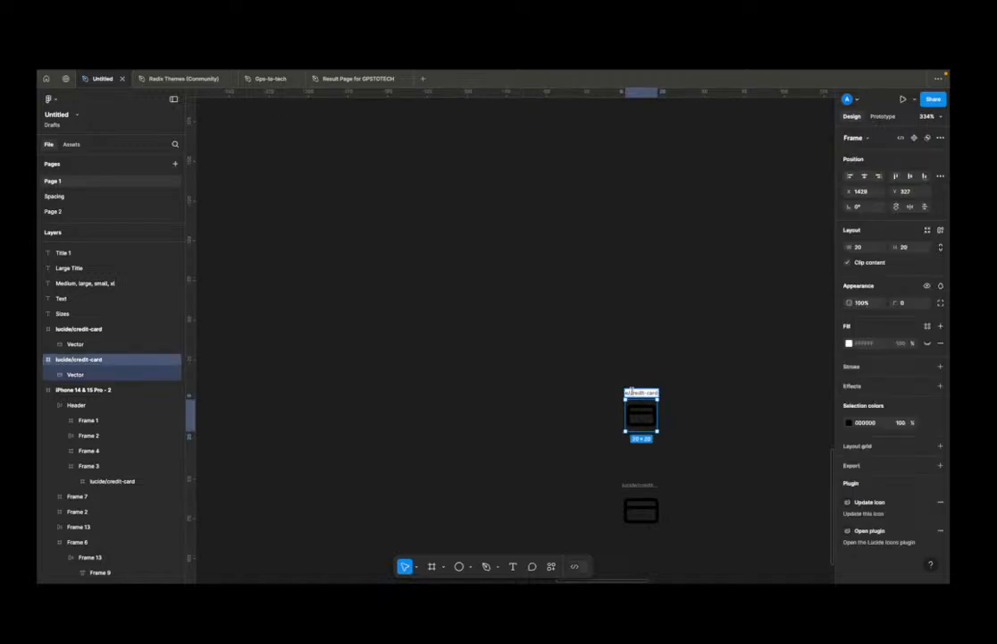
{"action": "key", "text": "Left"}
{"action": "key", "text": "Left"}
{"action": "key", "text": "Left"}
{"action": "type", "text": "La"}
{"action": "key", "text": "Return"}
{"action": "left_click", "coordinate": [659, 479]}
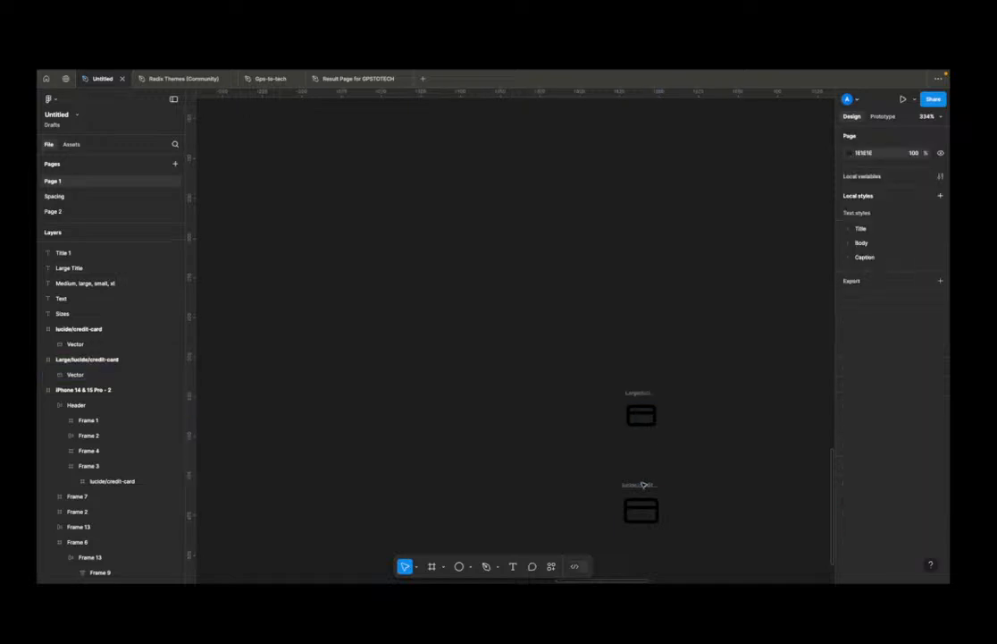
Step: Rename the lower credit-card icon frame to Small/lucide/credit-card
{"action": "left_click", "coordinate": [642, 484]}
{"action": "type", "text": "Small/"}
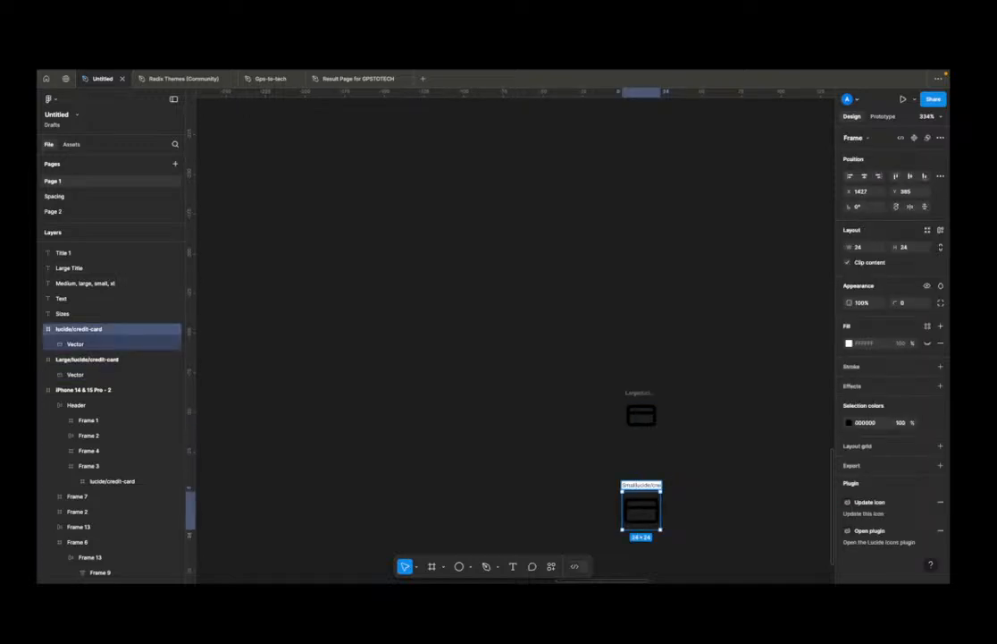
{"action": "key", "text": "Return"}
Step: Switch to the Radix Themes file, open its Icons page and examine the page header and Typography icons
{"action": "left_click", "coordinate": [177, 78]}
{"action": "scroll", "coordinate": [109, 208], "scroll_direction": "down", "scroll_amount": 5}
{"action": "scroll", "coordinate": [106, 214], "scroll_direction": "up", "scroll_amount": 2}
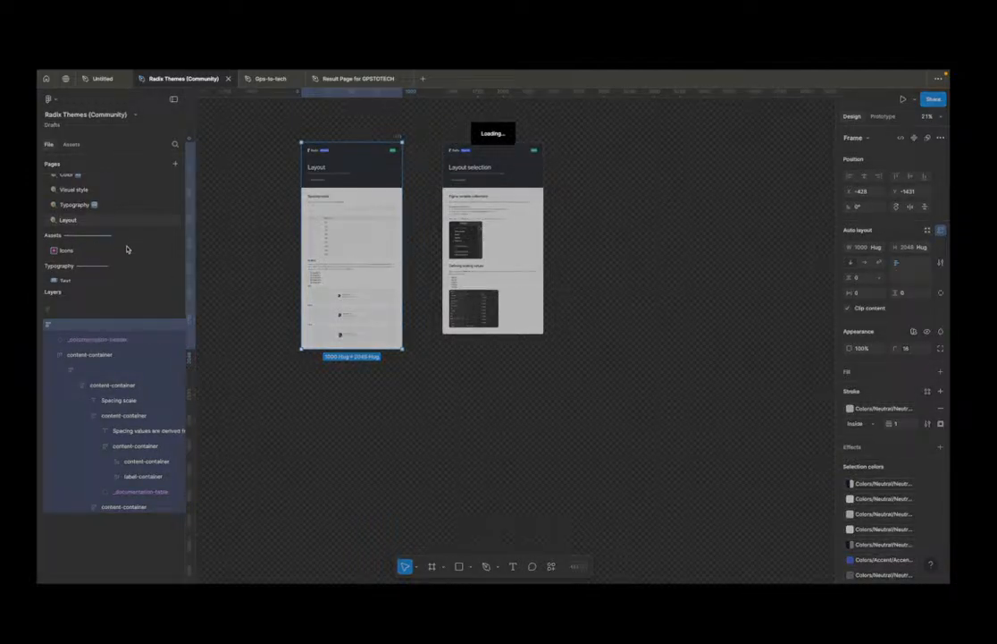
{"action": "left_click", "coordinate": [100, 251]}
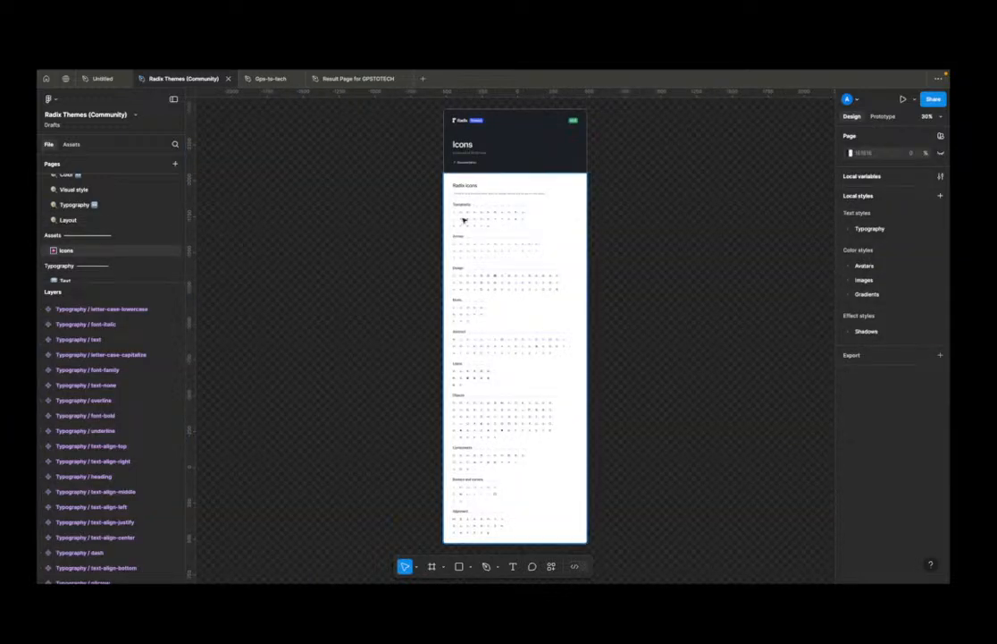
{"action": "scroll", "coordinate": [477, 196], "scroll_direction": "up", "scroll_amount": 5}
{"action": "scroll", "coordinate": [478, 166], "scroll_direction": "up", "scroll_amount": 5}
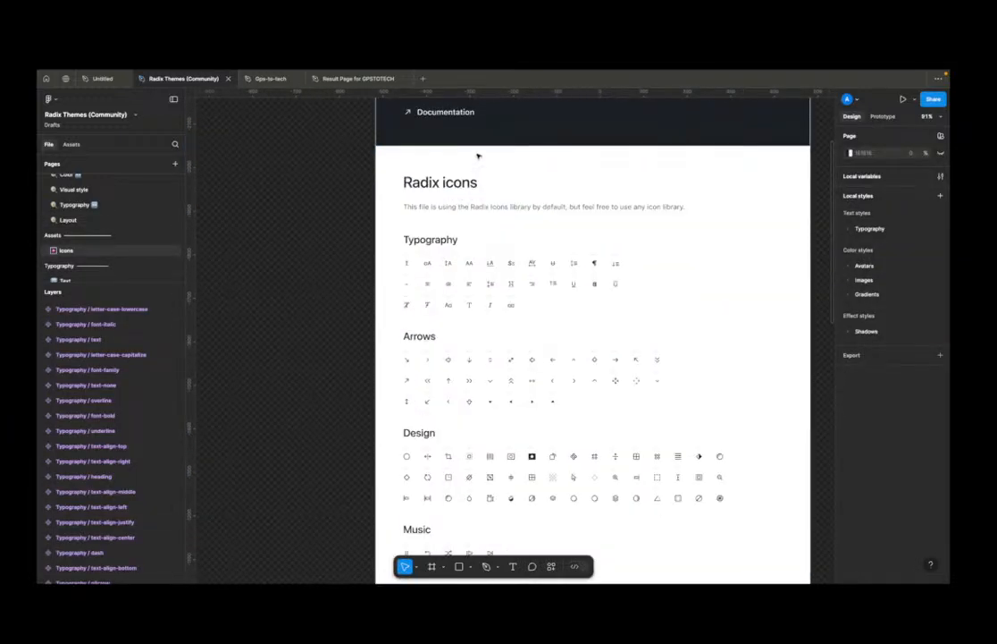
{"action": "left_click", "coordinate": [406, 261]}
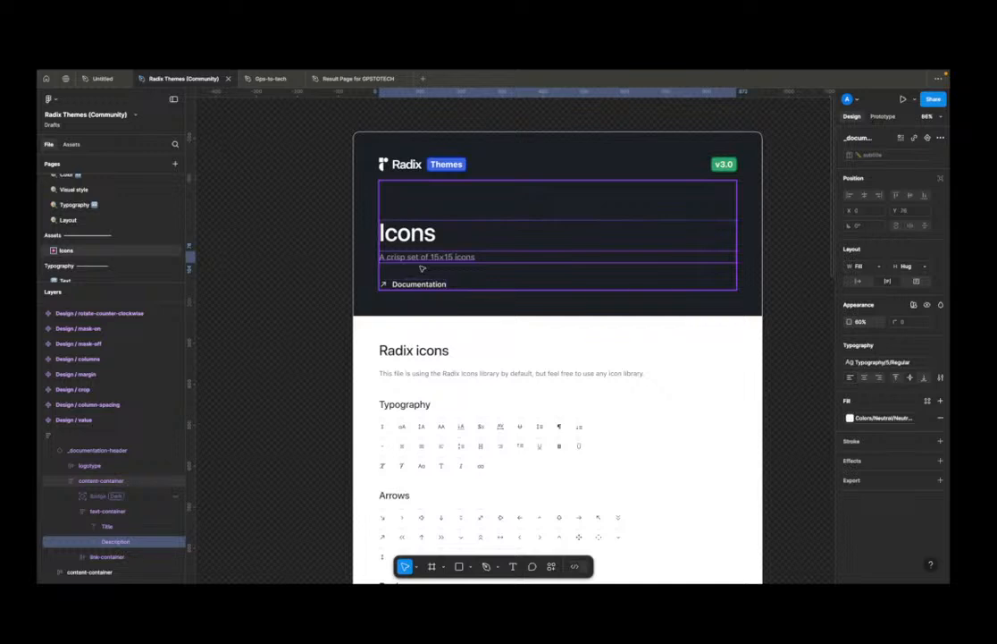
Step: Browse the remaining Radix icon categories and check the size of the link icon in the Objects group
{"action": "scroll", "coordinate": [416, 407], "scroll_direction": "down", "scroll_amount": 10}
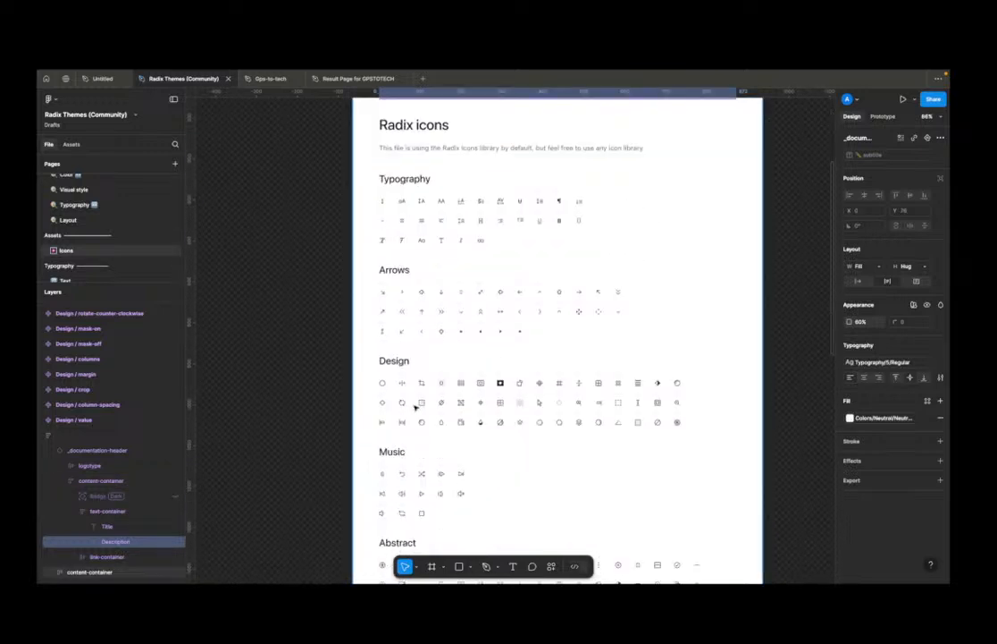
{"action": "scroll", "coordinate": [415, 408], "scroll_direction": "down", "scroll_amount": 4}
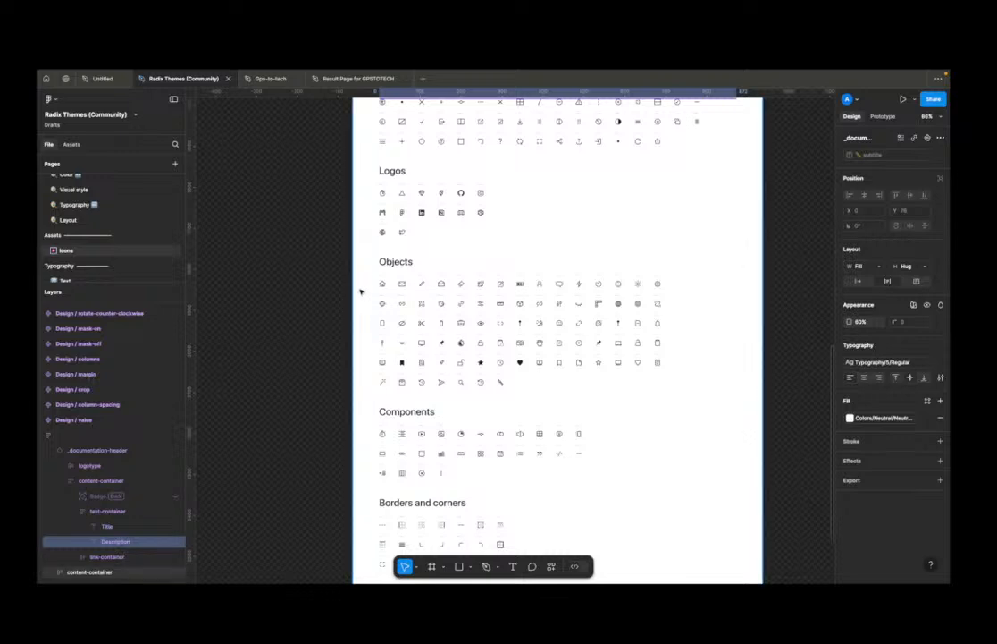
{"action": "left_click", "coordinate": [402, 303]}
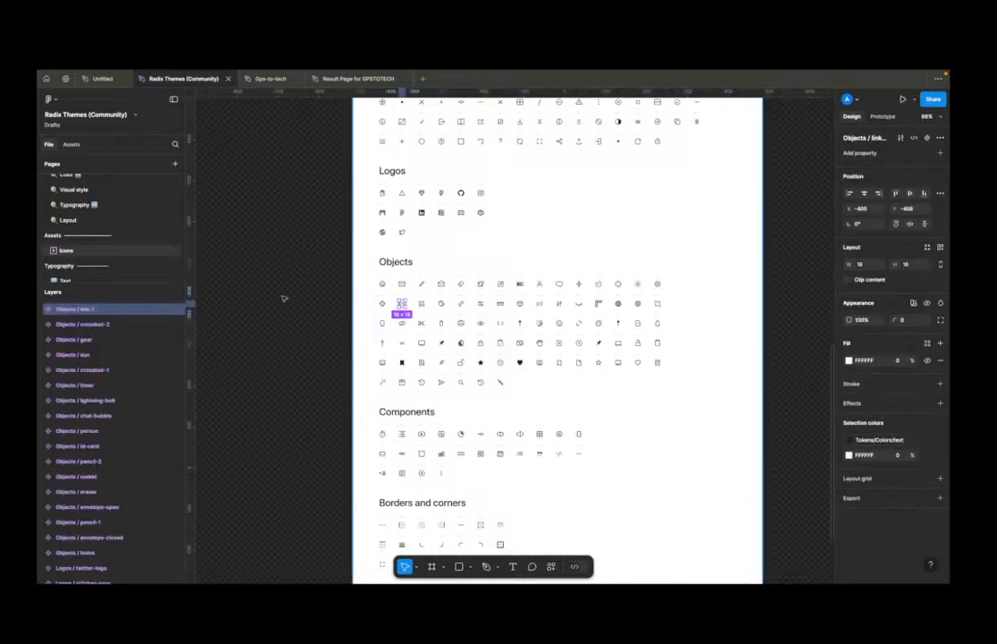
{"action": "scroll", "coordinate": [399, 303], "scroll_direction": "up", "scroll_amount": 8}
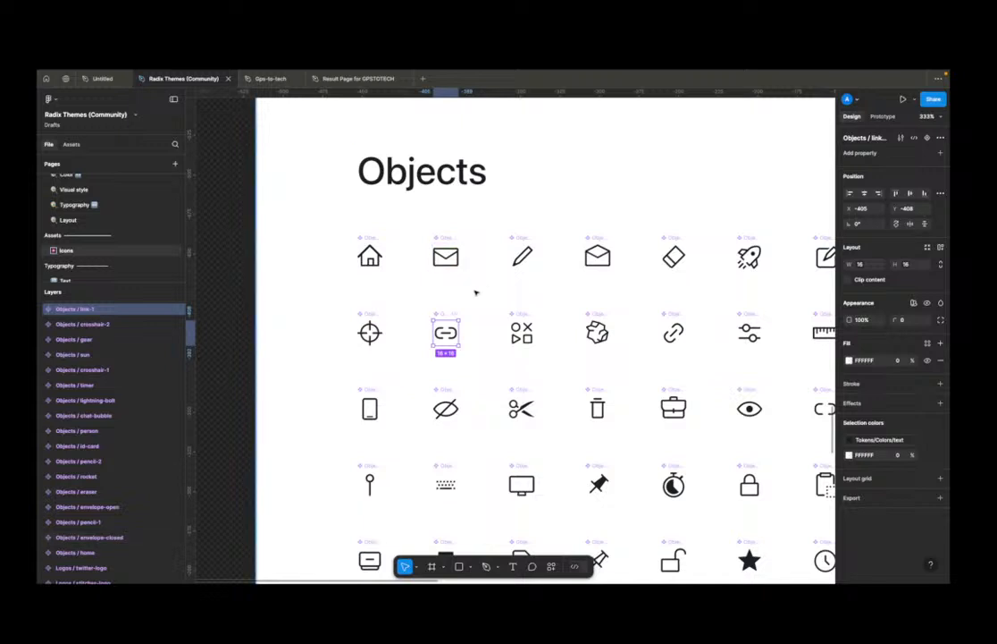
{"action": "scroll", "coordinate": [415, 259], "scroll_direction": "down", "scroll_amount": 8}
{"action": "scroll", "coordinate": [475, 295], "scroll_direction": "down", "scroll_amount": 2}
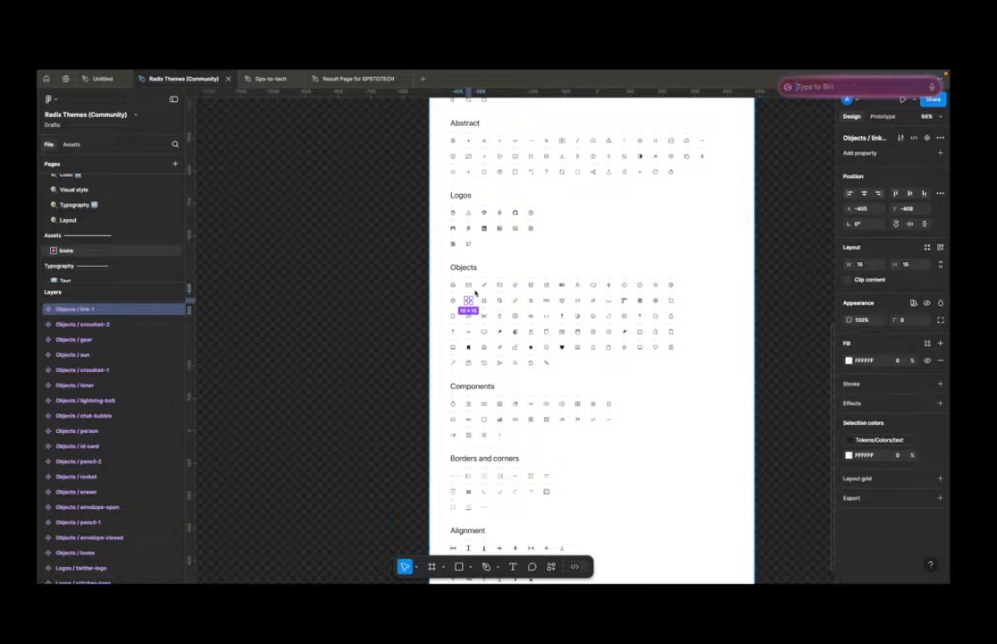
{"action": "left_click", "coordinate": [801, 160]}
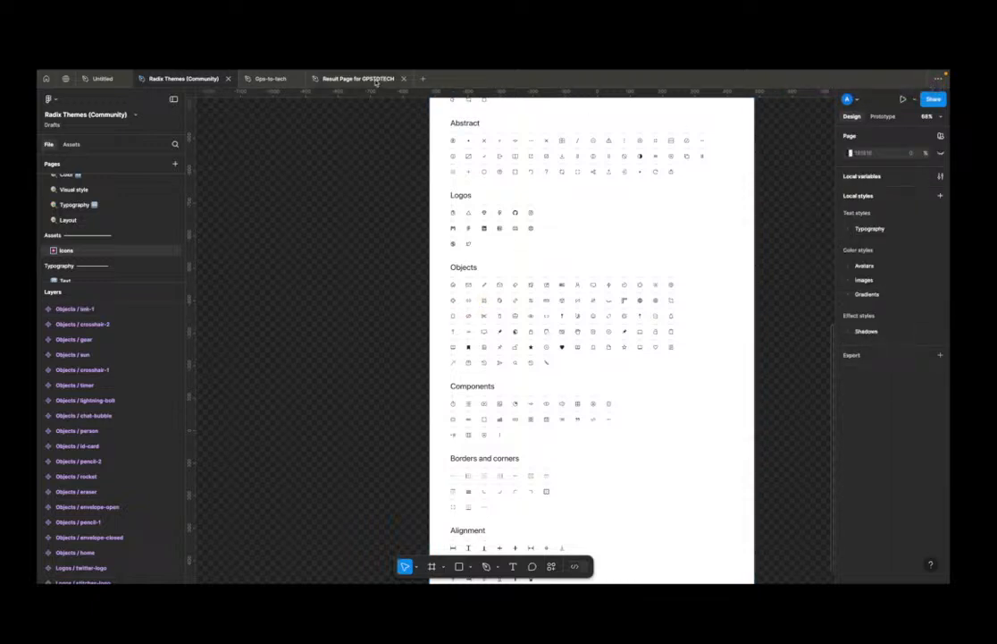
Step: Return to the Untitled file and delete both credit-card icon copies below the Colors list
{"action": "left_click", "coordinate": [100, 79]}
{"action": "left_click", "coordinate": [608, 345]}
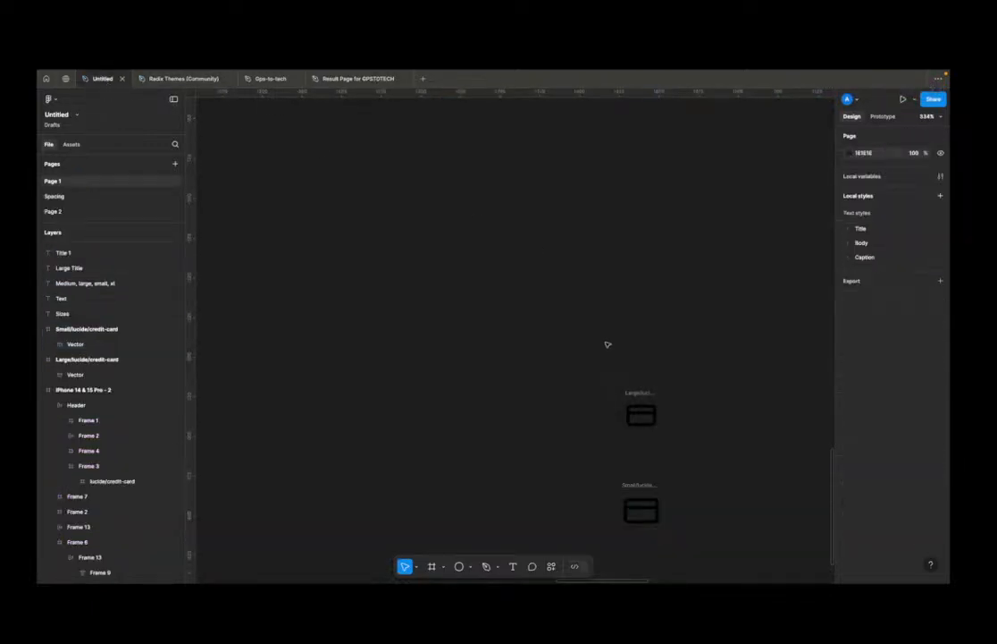
{"action": "scroll", "coordinate": [608, 345], "scroll_direction": "down", "scroll_amount": 2}
{"action": "left_click_drag", "start_coordinate": [568, 329], "coordinate": [675, 440]}
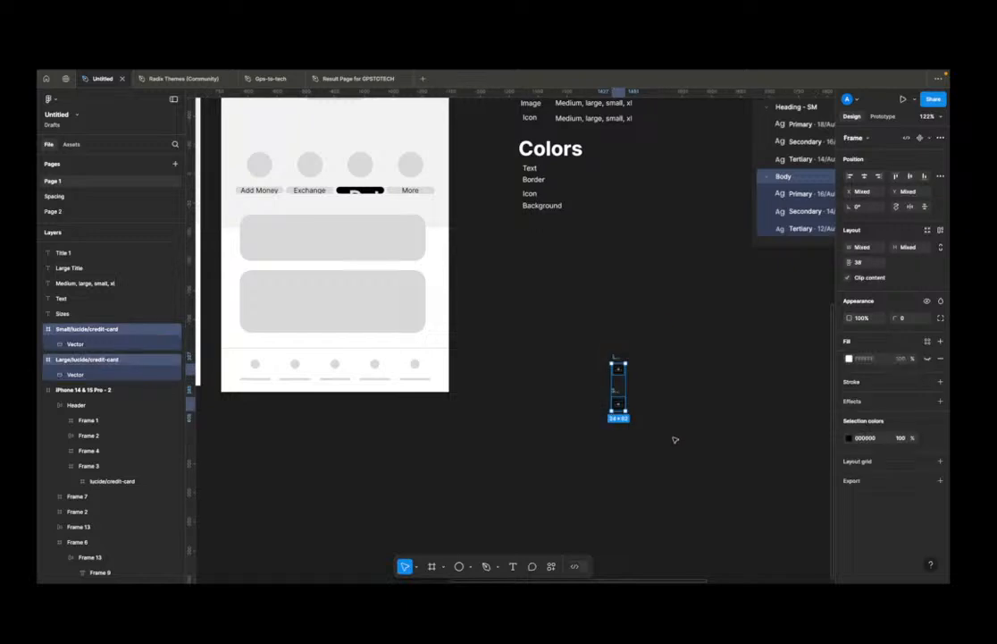
{"action": "left_click", "coordinate": [677, 429]}
{"action": "scroll", "coordinate": [619, 375], "scroll_direction": "down", "scroll_amount": 6}
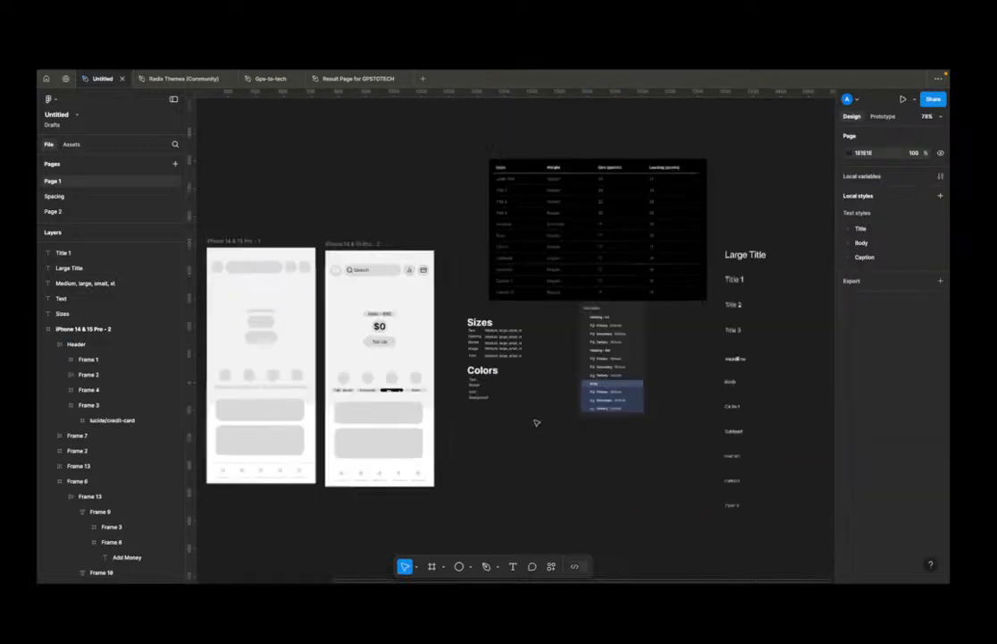
{"action": "scroll", "coordinate": [525, 417], "scroll_direction": "up", "scroll_amount": 3}
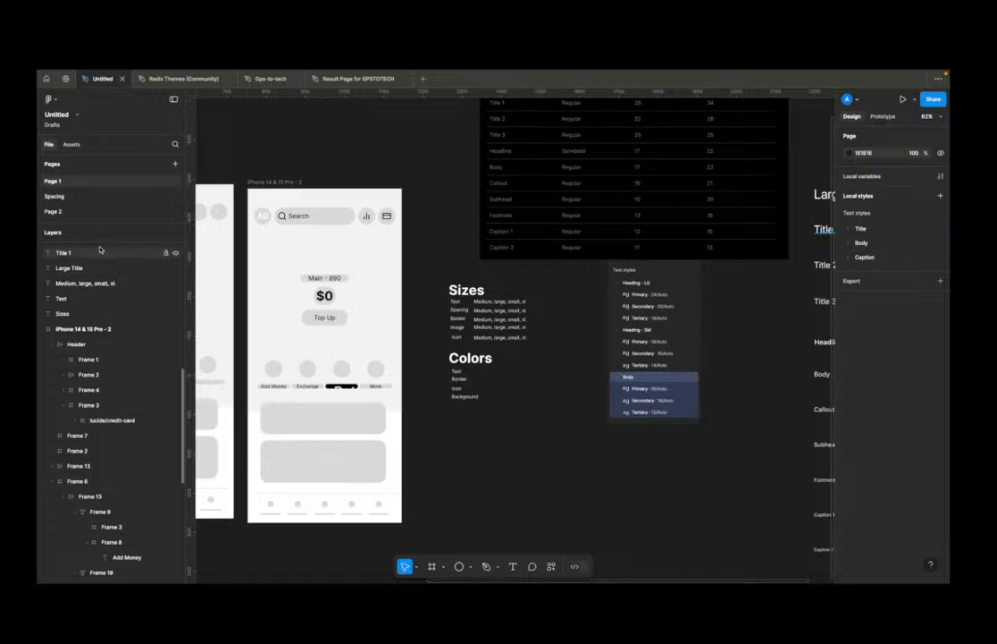
Step: Rename the Spacing page to Styles
{"action": "double_click", "coordinate": [96, 197]}
{"action": "type", "text": "Sty"}
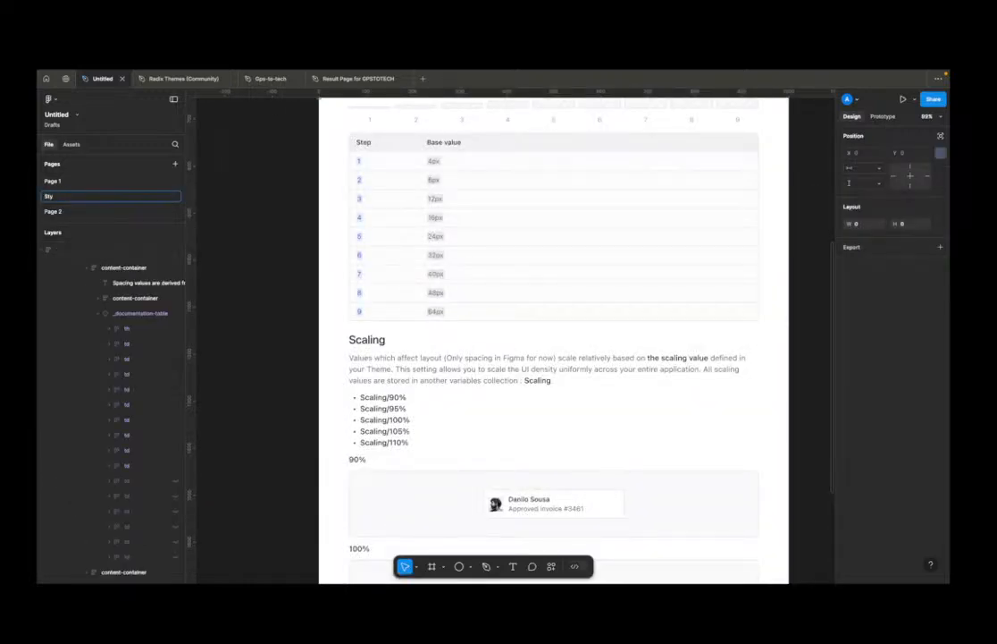
{"action": "type", "text": "les"}
{"action": "key", "text": "Return"}
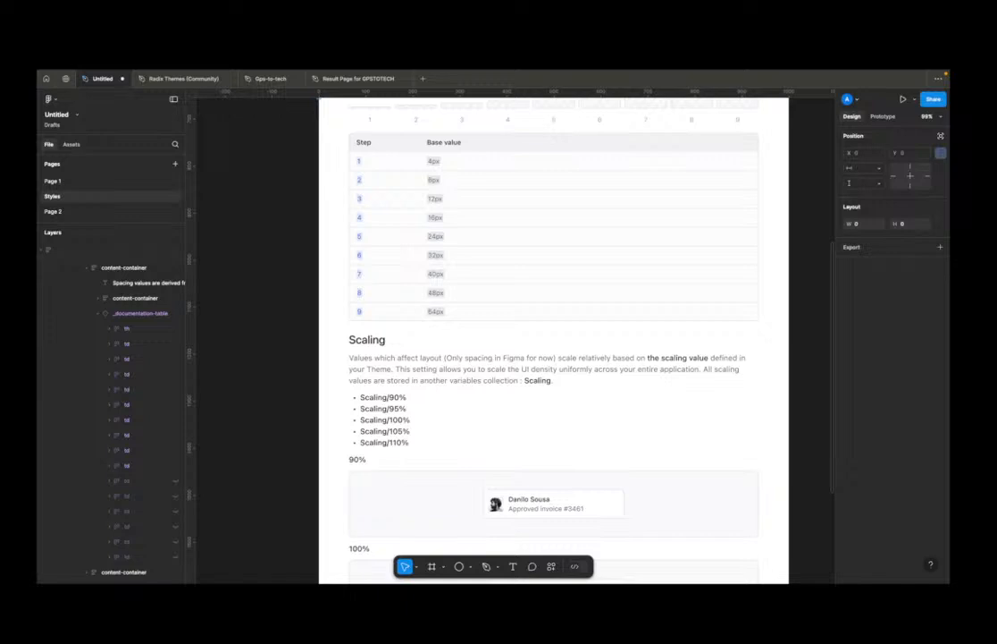
Step: Copy the whole Icons documentation frame from the Radix Themes file
{"action": "scroll", "coordinate": [417, 239], "scroll_direction": "down", "scroll_amount": 6}
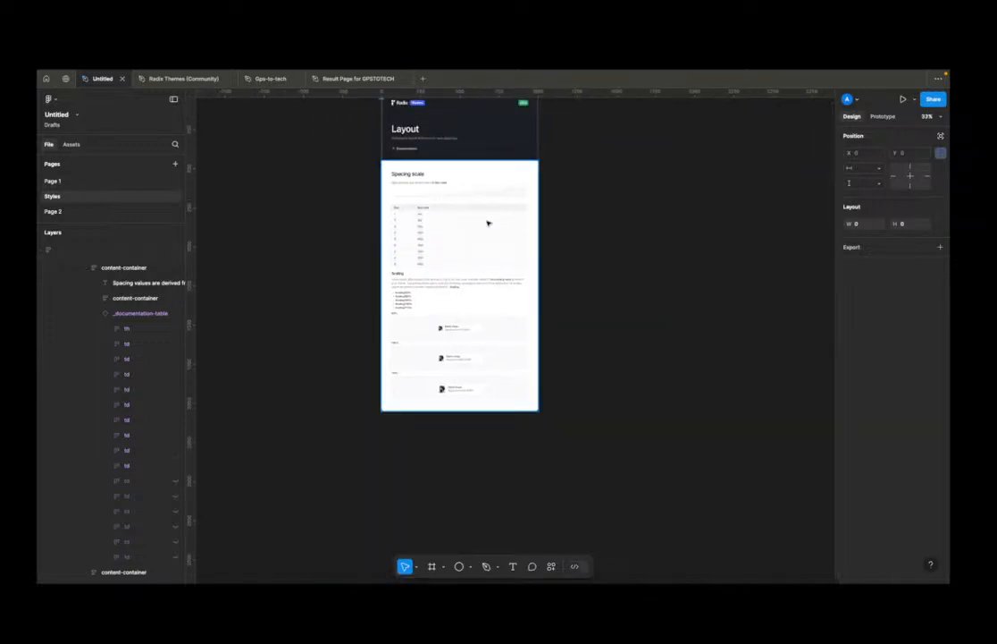
{"action": "left_click_drag", "start_coordinate": [483, 174], "coordinate": [481, 282]}
{"action": "left_click", "coordinate": [183, 79]}
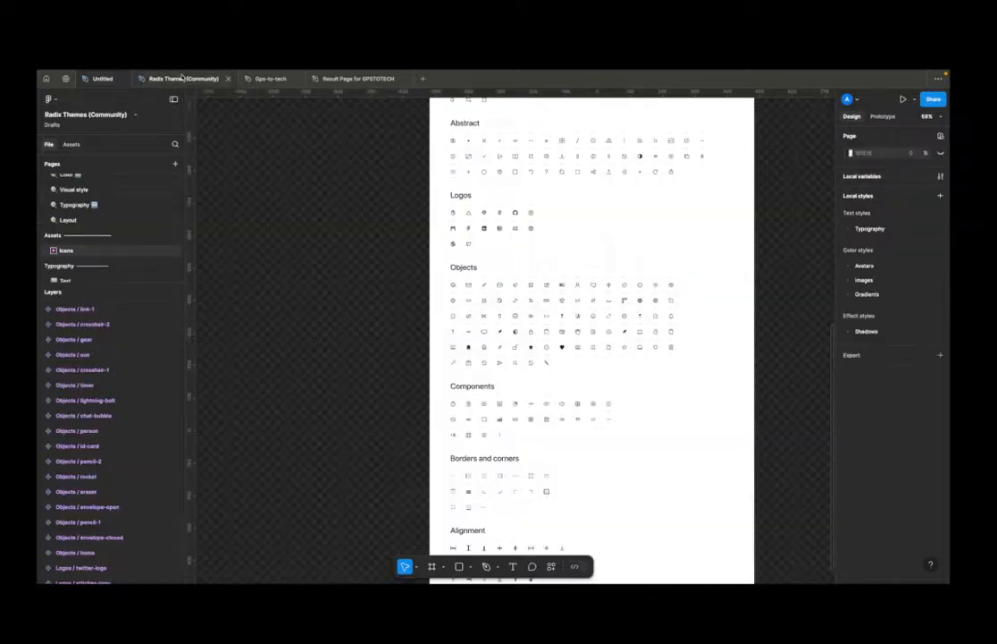
{"action": "scroll", "coordinate": [369, 241], "scroll_direction": "down", "scroll_amount": 5}
{"action": "scroll", "coordinate": [369, 241], "scroll_direction": "down", "scroll_amount": 3}
{"action": "left_click_drag", "start_coordinate": [530, 240], "coordinate": [531, 347]}
{"action": "left_click_drag", "start_coordinate": [399, 239], "coordinate": [386, 343]}
{"action": "scroll", "coordinate": [454, 281], "scroll_direction": "down", "scroll_amount": 1}
{"action": "scroll", "coordinate": [454, 281], "scroll_direction": "up", "scroll_amount": 2}
{"action": "left_click", "coordinate": [390, 338]}
{"action": "key", "text": "shift+Return"}
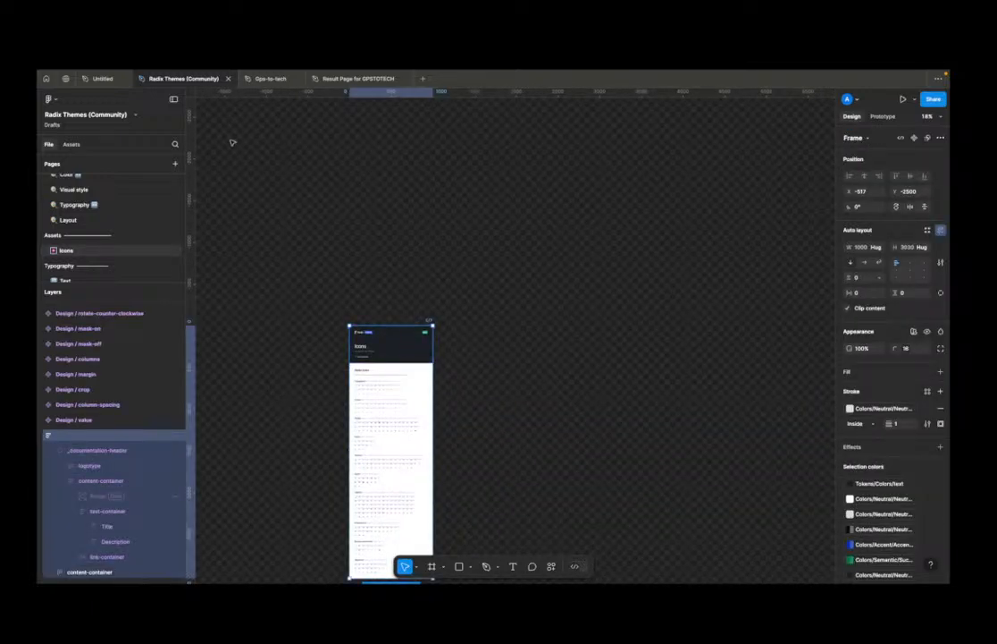
Step: Paste the Icons documentation frame onto the Untitled file's Styles page near the Layout frame
{"action": "left_click", "coordinate": [93, 78]}
{"action": "left_click", "coordinate": [621, 268]}
{"action": "scroll", "coordinate": [600, 268], "scroll_direction": "right", "scroll_amount": 2}
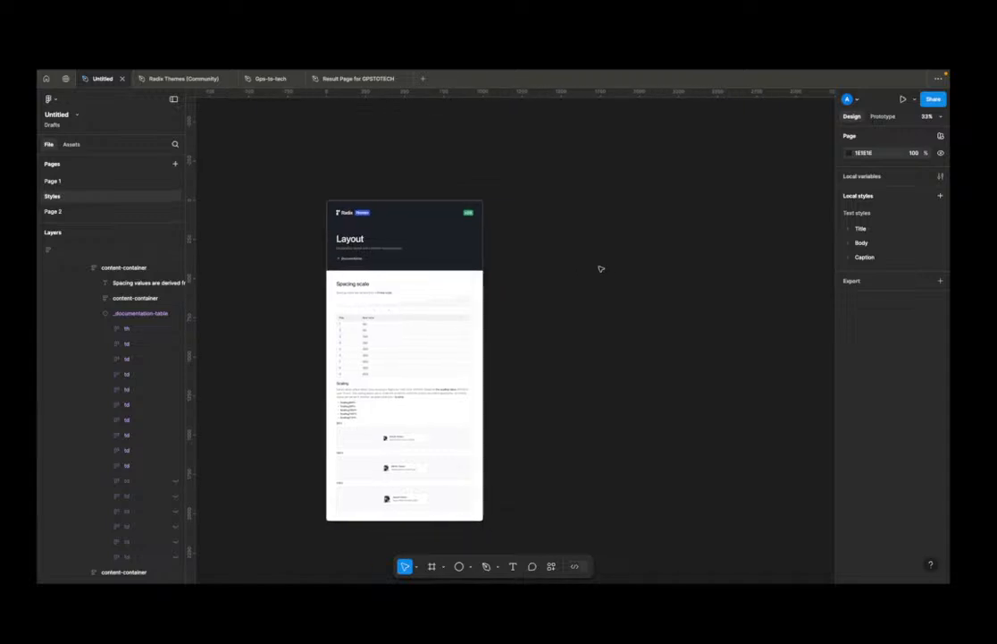
{"action": "key", "text": "ctrl+v"}
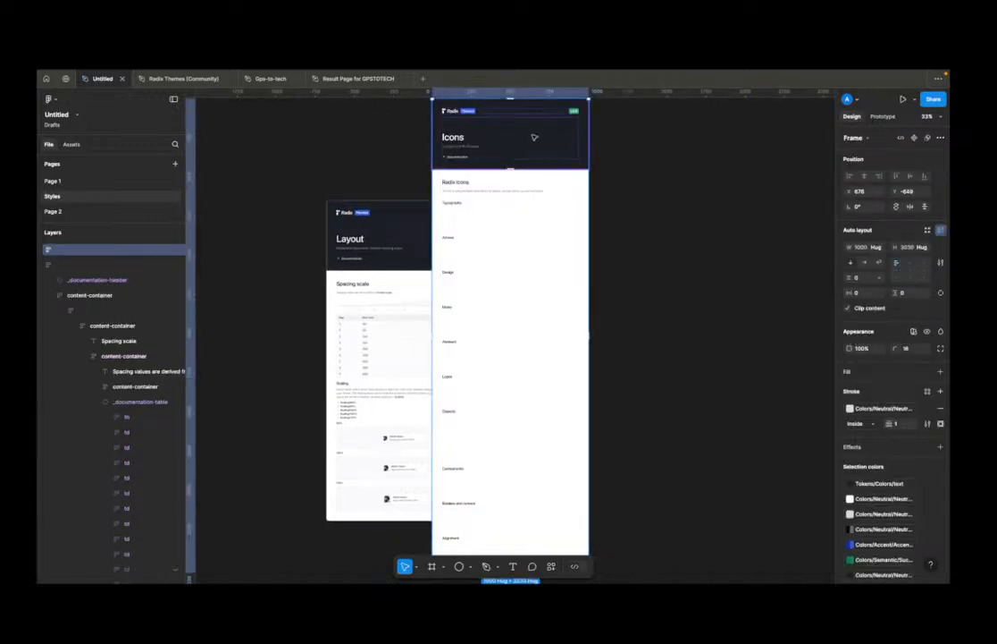
{"action": "scroll", "coordinate": [530, 146], "scroll_direction": "down", "scroll_amount": 5}
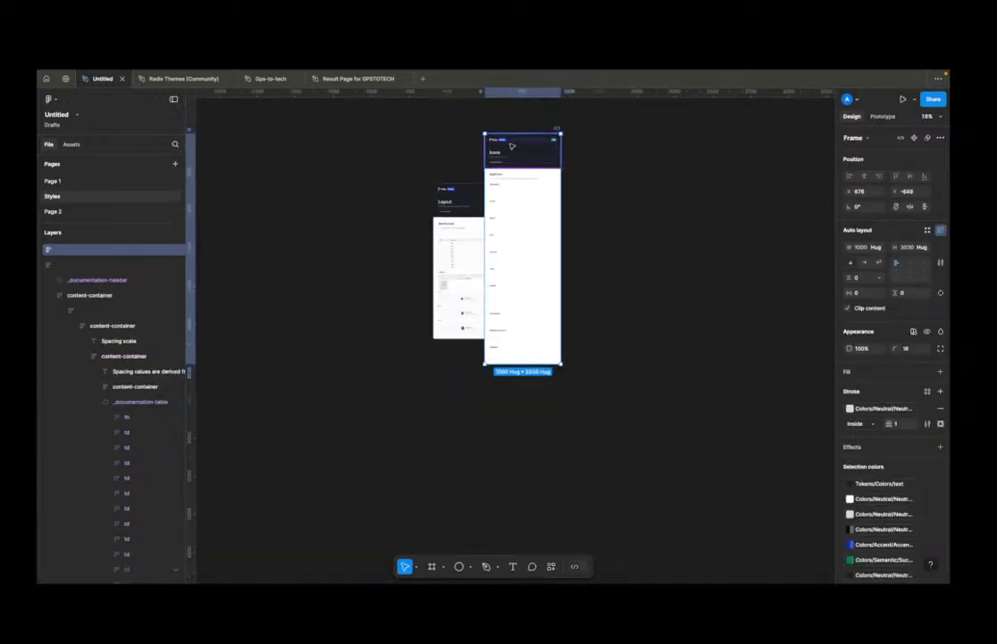
Step: Move the pasted Icons frame beside the Layout frame with their tops aligned, and select the empty area under its Design heading
{"action": "left_click_drag", "start_coordinate": [514, 149], "coordinate": [550, 206]}
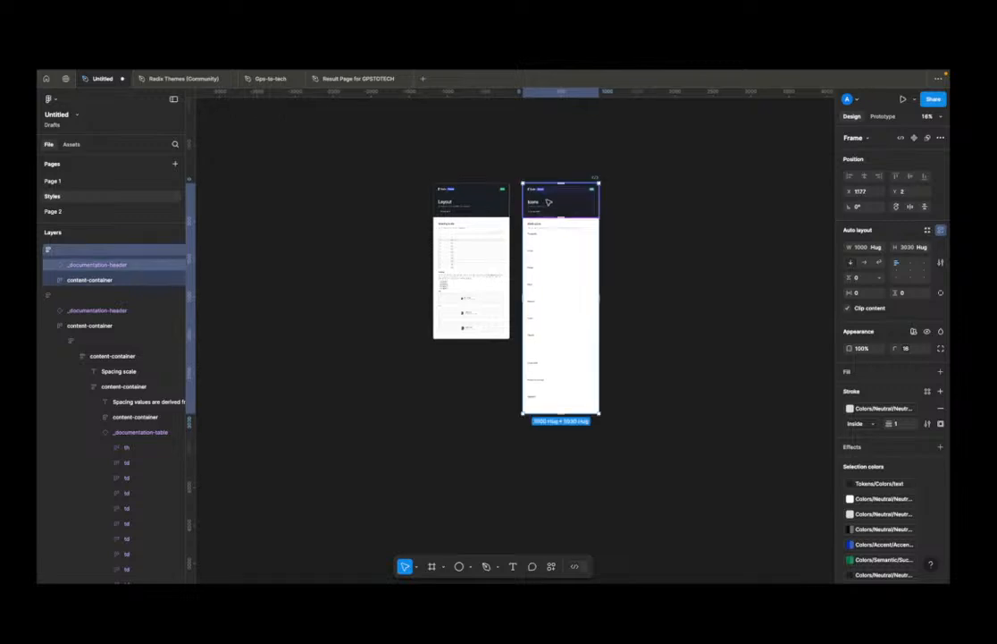
{"action": "scroll", "coordinate": [522, 282], "scroll_direction": "up", "scroll_amount": 3}
{"action": "left_click", "coordinate": [550, 277]}
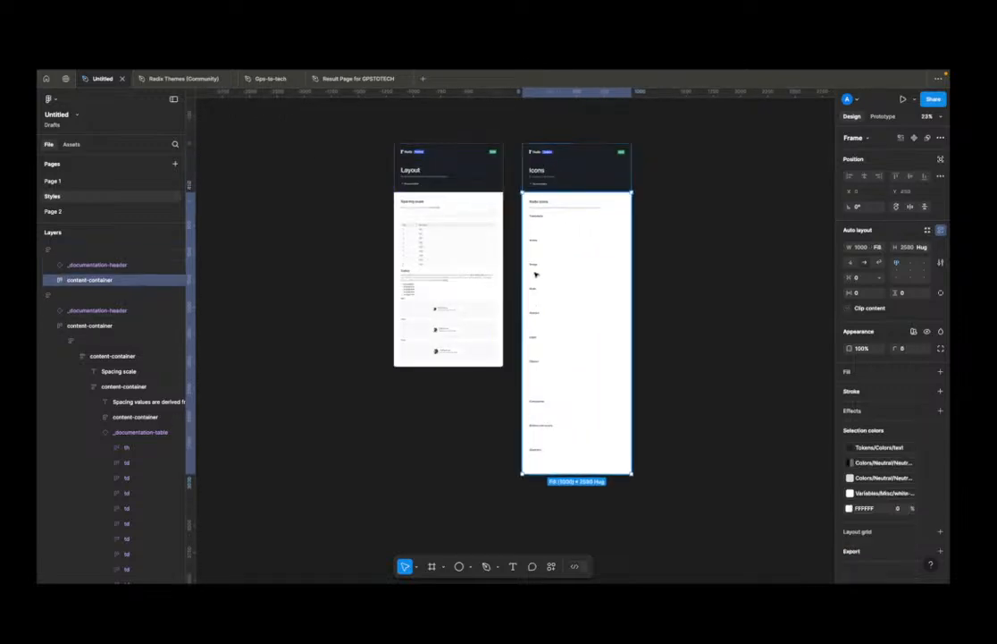
{"action": "double_click", "coordinate": [572, 276]}
{"action": "double_click", "coordinate": [573, 277]}
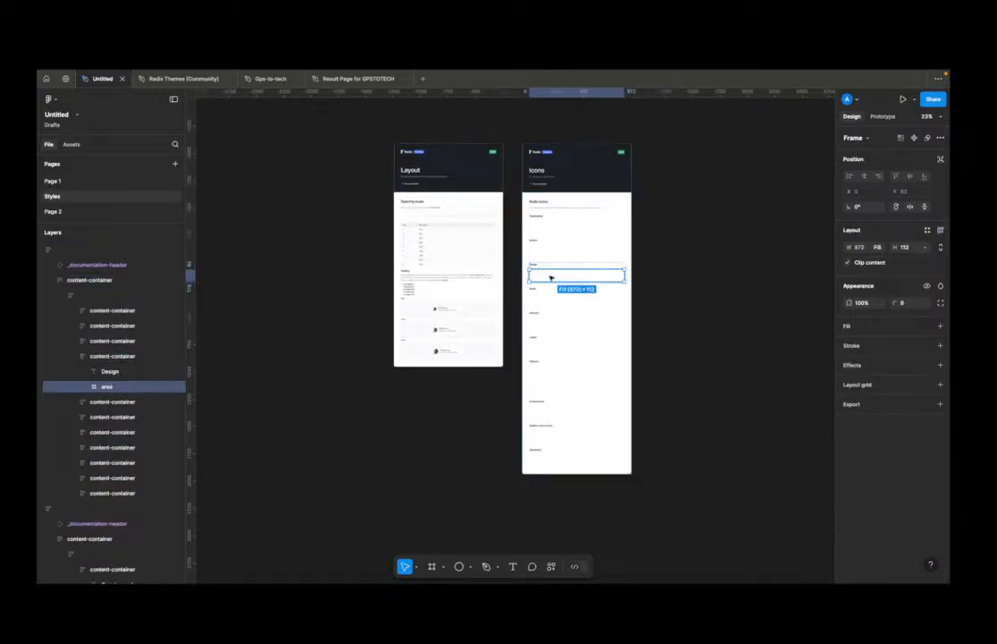
Step: Switch to the Radix Themes file and select the Typography section inside the Icons documentation frame
{"action": "left_click", "coordinate": [179, 79]}
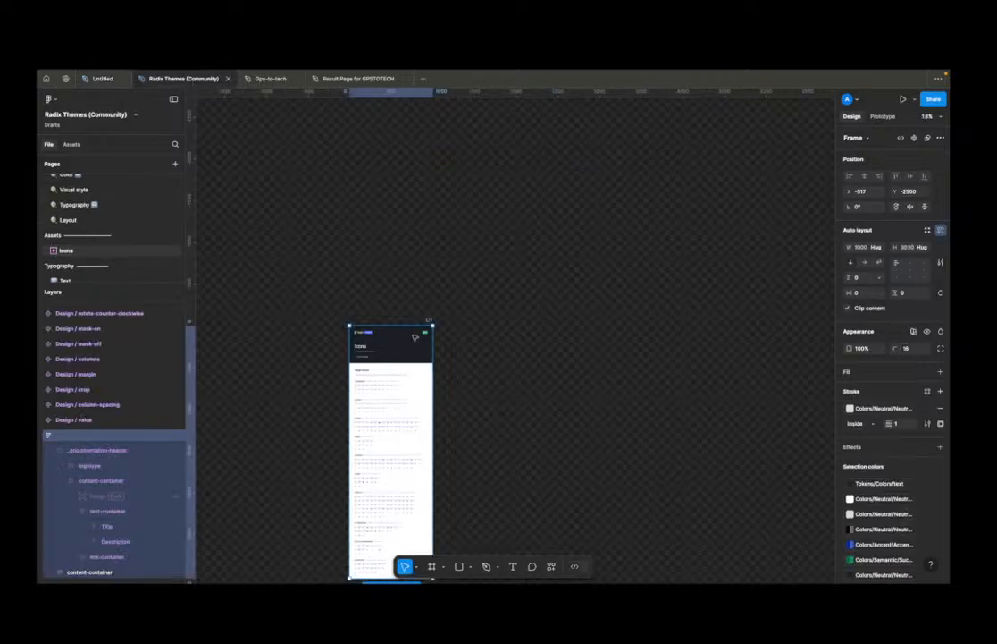
{"action": "left_click", "coordinate": [384, 387], "text": "super"}
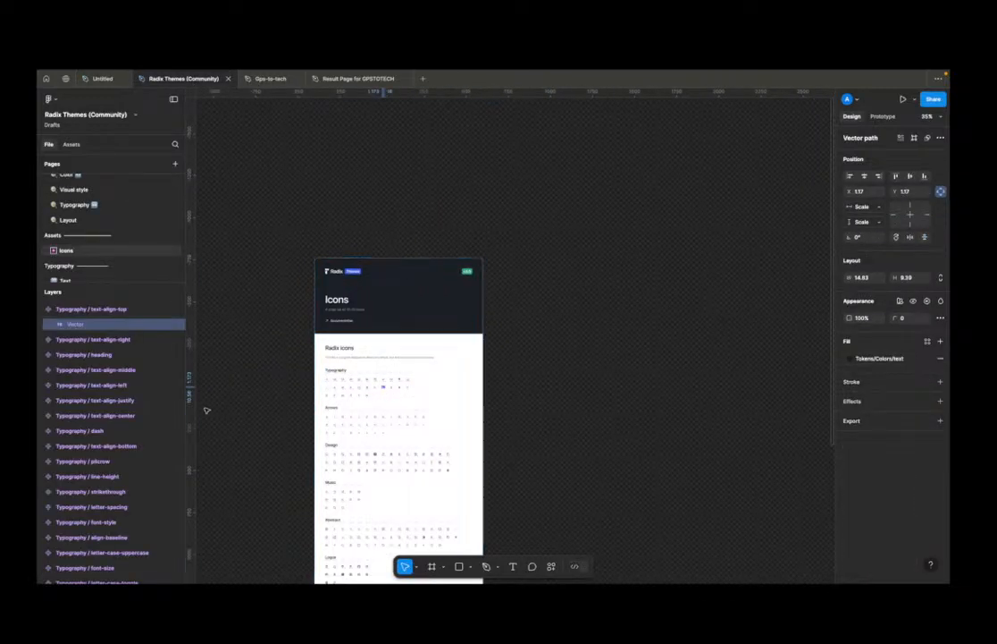
{"action": "scroll", "coordinate": [96, 340], "scroll_direction": "up", "scroll_amount": 3}
{"action": "scroll", "coordinate": [309, 382], "scroll_direction": "up", "scroll_amount": 3}
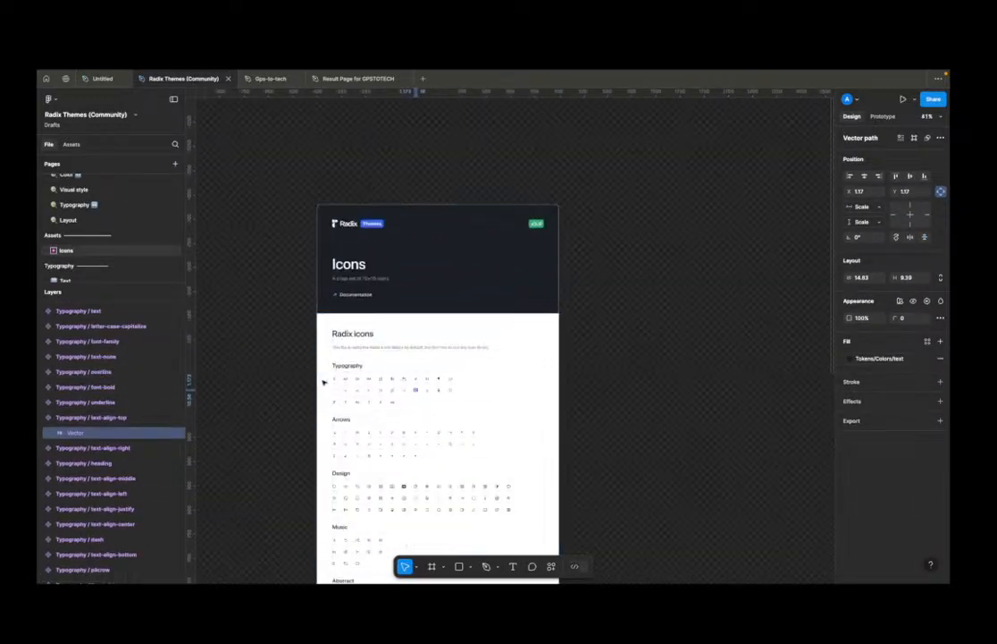
{"action": "left_click", "coordinate": [393, 384]}
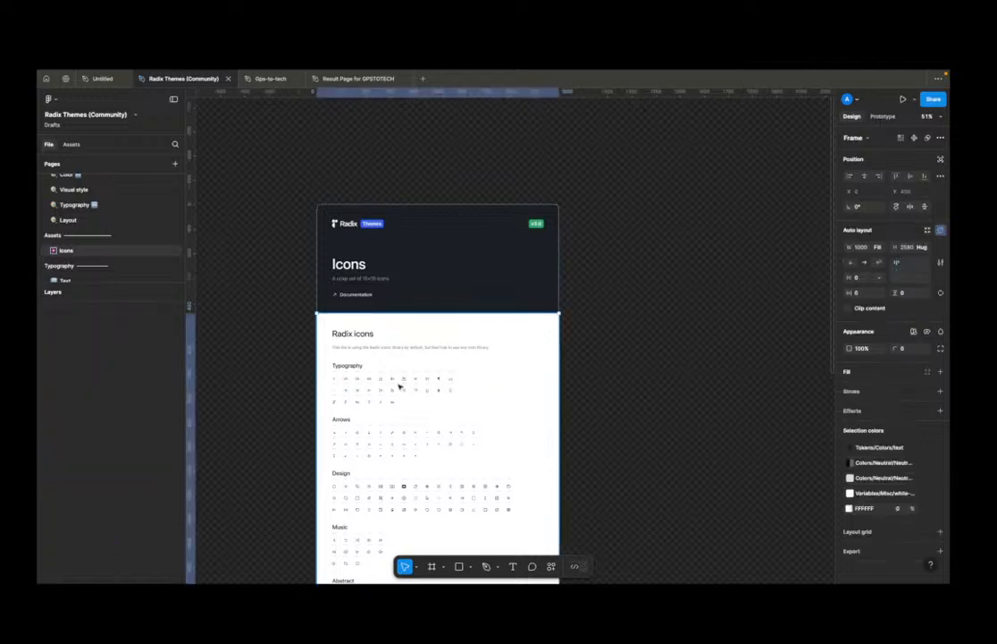
{"action": "double_click", "coordinate": [400, 386]}
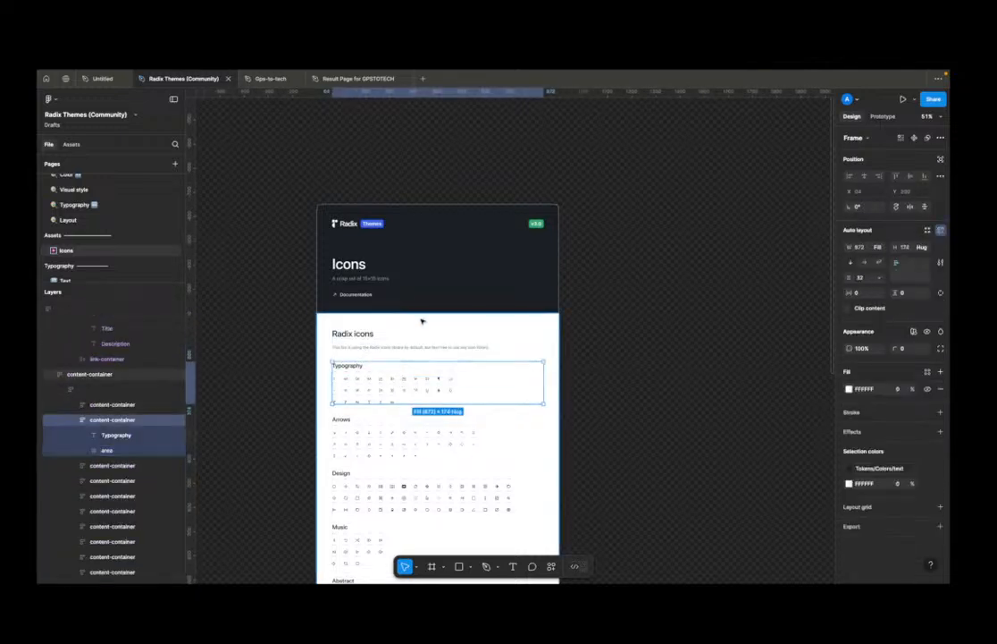
Step: Try duplicating the Typography section outside the Icons frame and changing its white fill's opacity, and undo the opacity change
{"action": "mouse_move", "coordinate": [438, 386]}
{"action": "left_mouse_down"}
{"action": "mouse_move", "coordinate": [445, 396]}
{"action": "mouse_move", "coordinate": [749, 397]}
{"action": "mouse_move", "coordinate": [540, 406]}
{"action": "left_mouse_up"}
{"action": "scroll", "coordinate": [513, 406], "scroll_direction": "up", "scroll_amount": 5}
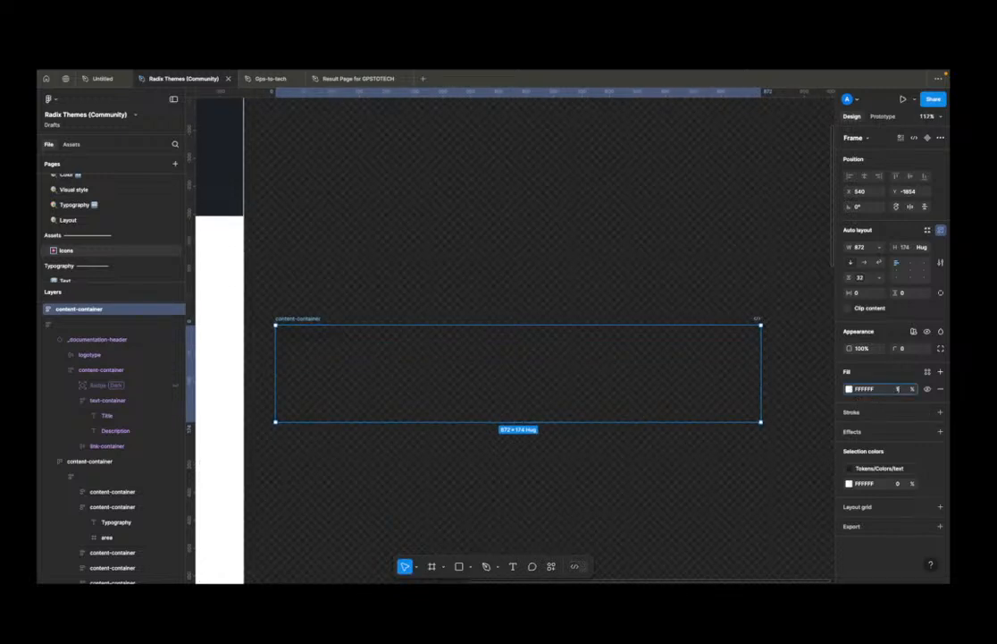
{"action": "type", "text": "0"}
{"action": "key", "text": "Return"}
{"action": "key", "text": "super+z"}
{"action": "scroll", "coordinate": [519, 324], "scroll_direction": "down", "scroll_amount": 3}
{"action": "scroll", "coordinate": [572, 335], "scroll_direction": "down", "scroll_amount": 5}
{"action": "left_click_drag", "start_coordinate": [421, 312], "coordinate": [535, 320]}
{"action": "scroll", "coordinate": [454, 327], "scroll_direction": "up", "scroll_amount": 5, "text": "ctrl"}
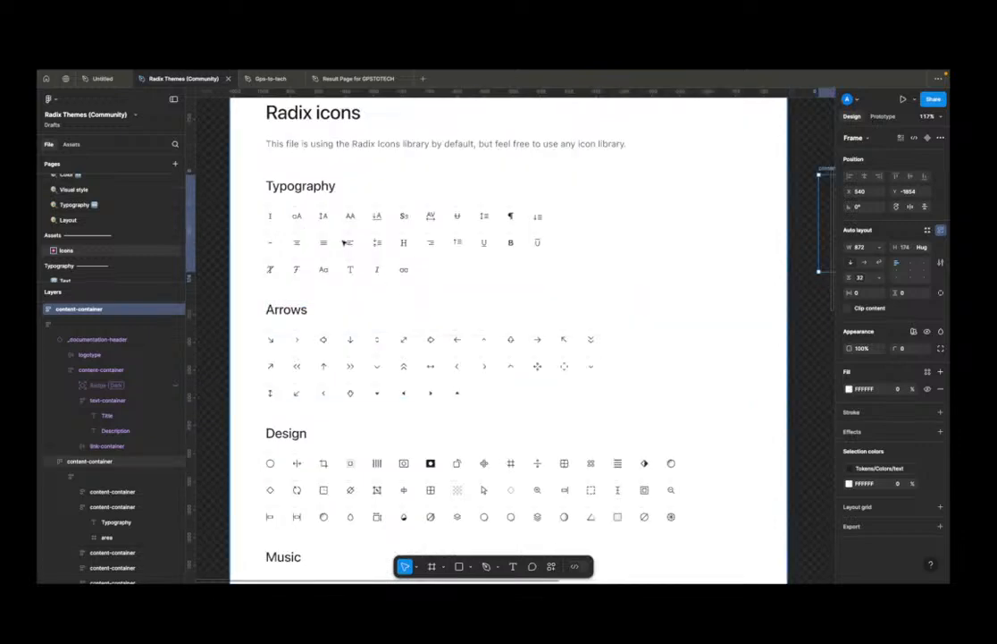
Step: Select the first Typography icon in the Icons frame and try to select its neighbouring icons together
{"action": "left_click", "coordinate": [270, 216]}
{"action": "scroll", "coordinate": [277, 219], "scroll_direction": "down", "scroll_amount": 4, "text": "ctrl"}
{"action": "scroll", "coordinate": [286, 220], "scroll_direction": "up", "scroll_amount": 3, "text": "ctrl"}
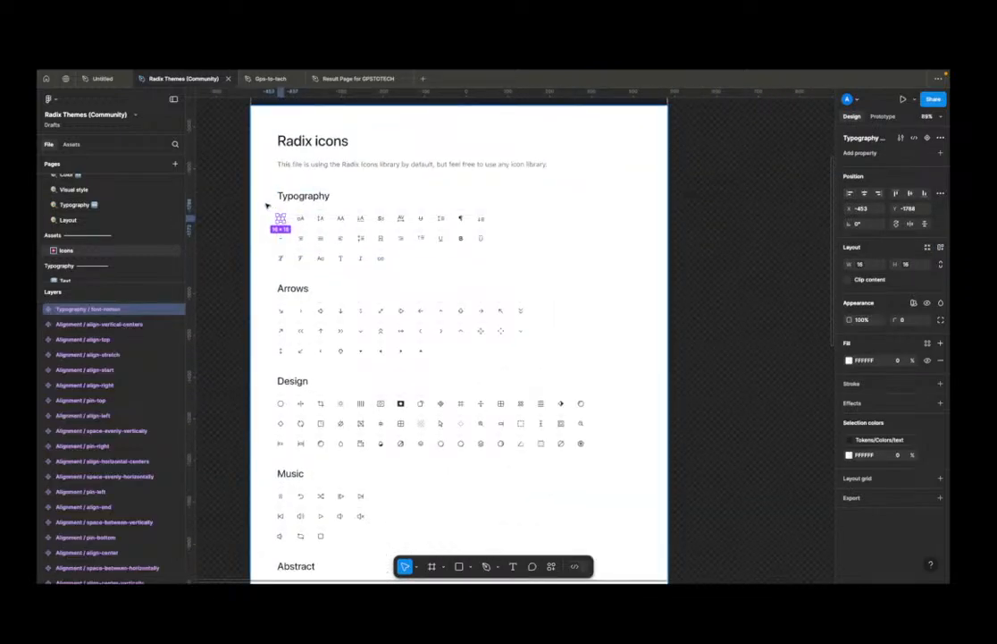
{"action": "left_click_drag", "start_coordinate": [263, 206], "coordinate": [375, 248]}
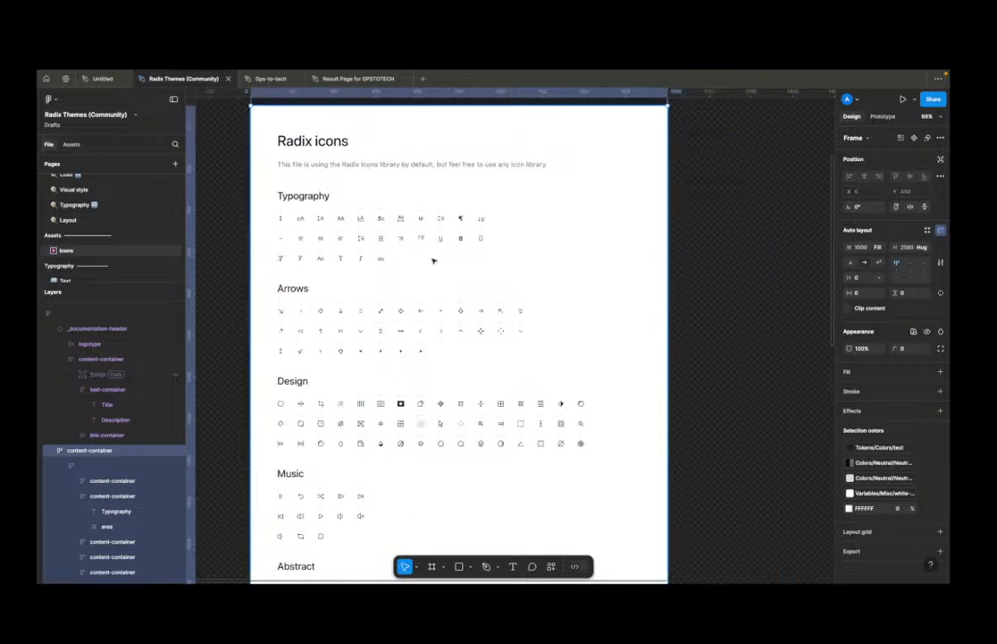
{"action": "scroll", "coordinate": [364, 270], "scroll_direction": "down", "scroll_amount": 2, "text": "ctrl"}
{"action": "scroll", "coordinate": [364, 270], "scroll_direction": "down", "scroll_amount": 5, "text": "ctrl"}
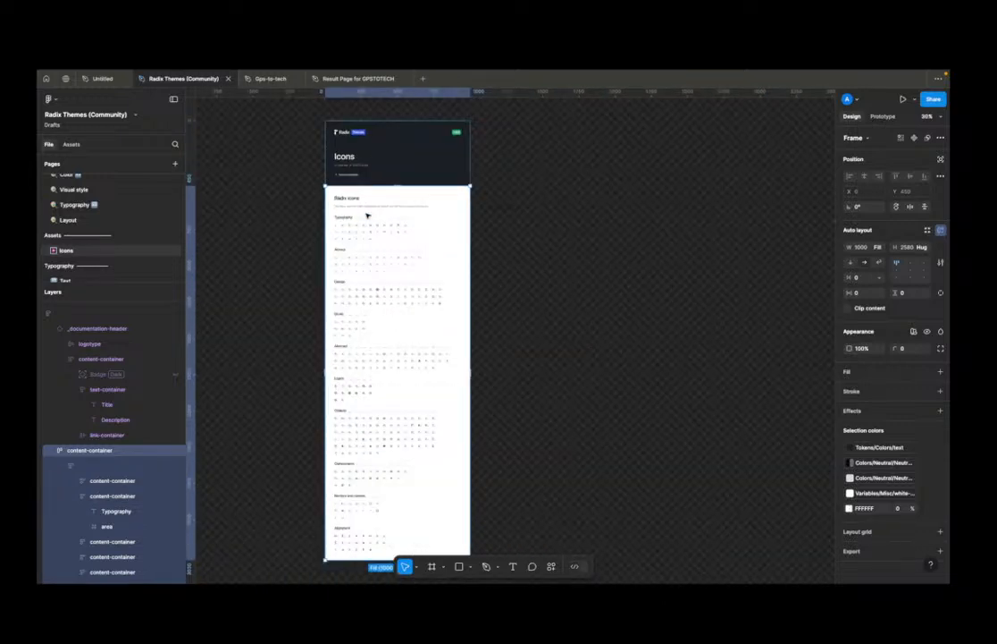
Step: Move the Icons frame aside to expose the loose icon components, copy all of them, and undo the frame's move
{"action": "key", "text": "shift+Return"}
{"action": "left_click_drag", "start_coordinate": [381, 169], "coordinate": [556, 186]}
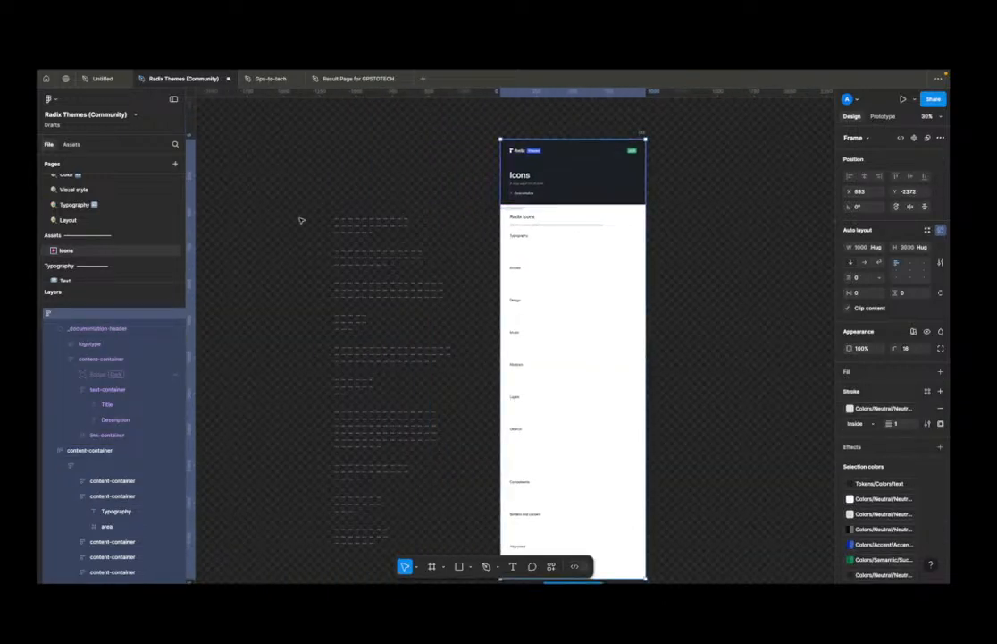
{"action": "left_click", "coordinate": [394, 382]}
{"action": "left_click_drag", "start_coordinate": [297, 193], "coordinate": [469, 556]}
{"action": "left_click", "coordinate": [554, 394]}
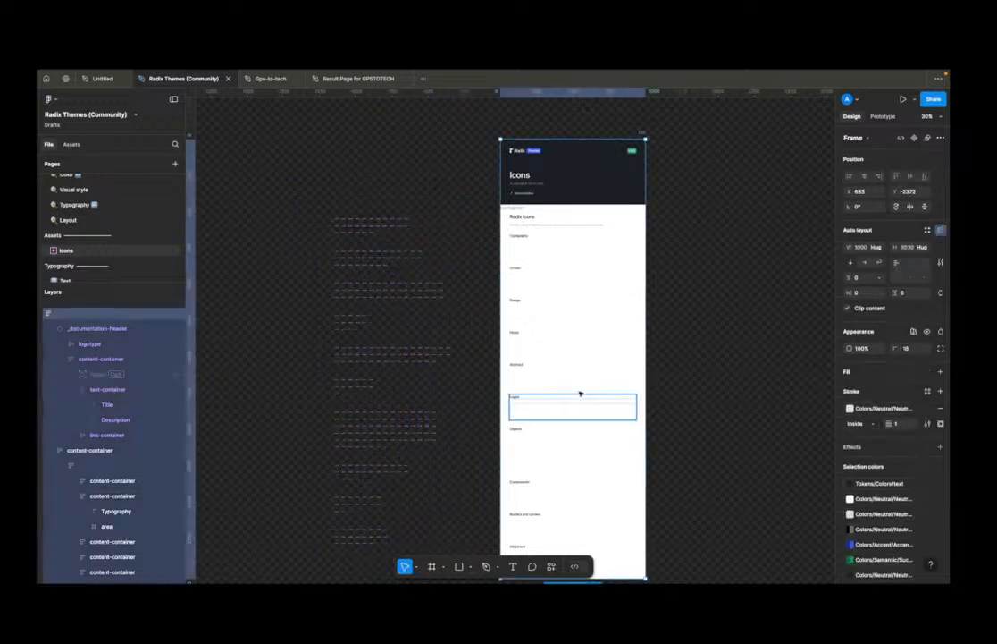
{"action": "left_click", "coordinate": [712, 390]}
{"action": "key", "text": "ctrl+z"}
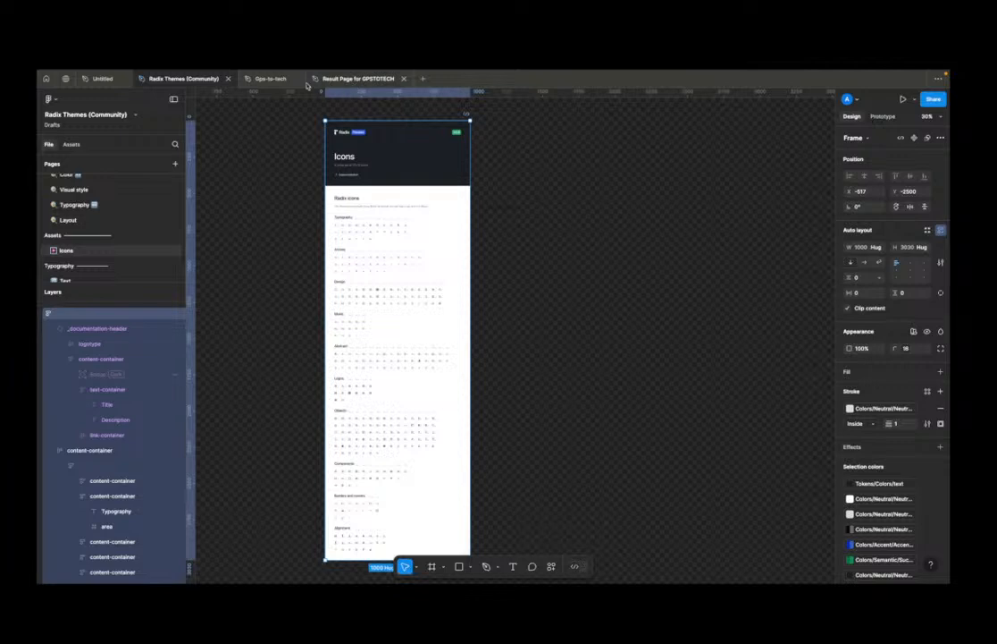
Step: Paste the icon components onto the Untitled file's Styles page and position them under the matching headings in the Icons frame
{"action": "left_click", "coordinate": [102, 78]}
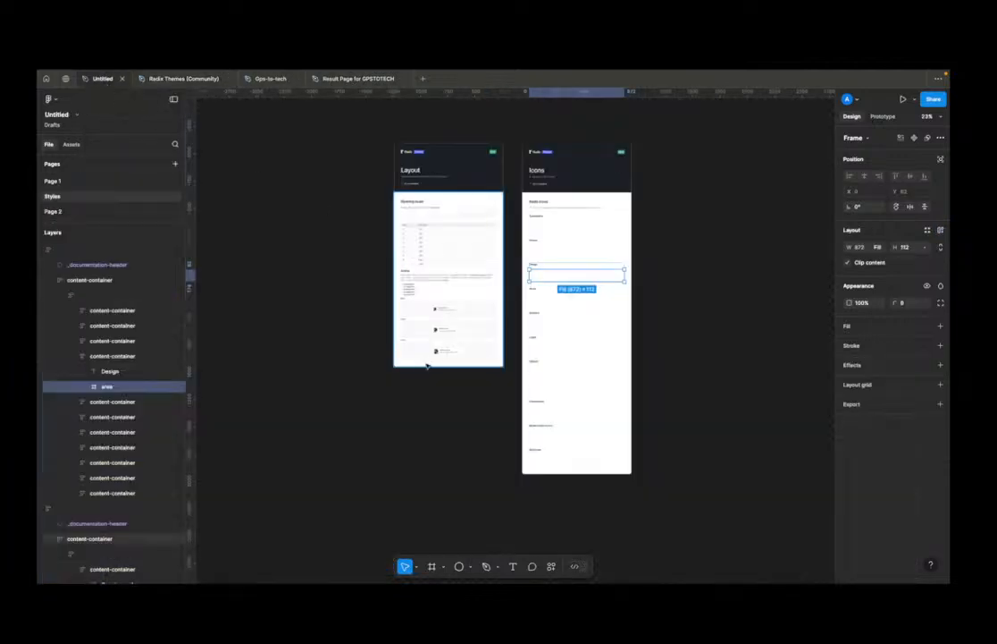
{"action": "left_click", "coordinate": [670, 253]}
{"action": "key", "text": "ctrl+v"}
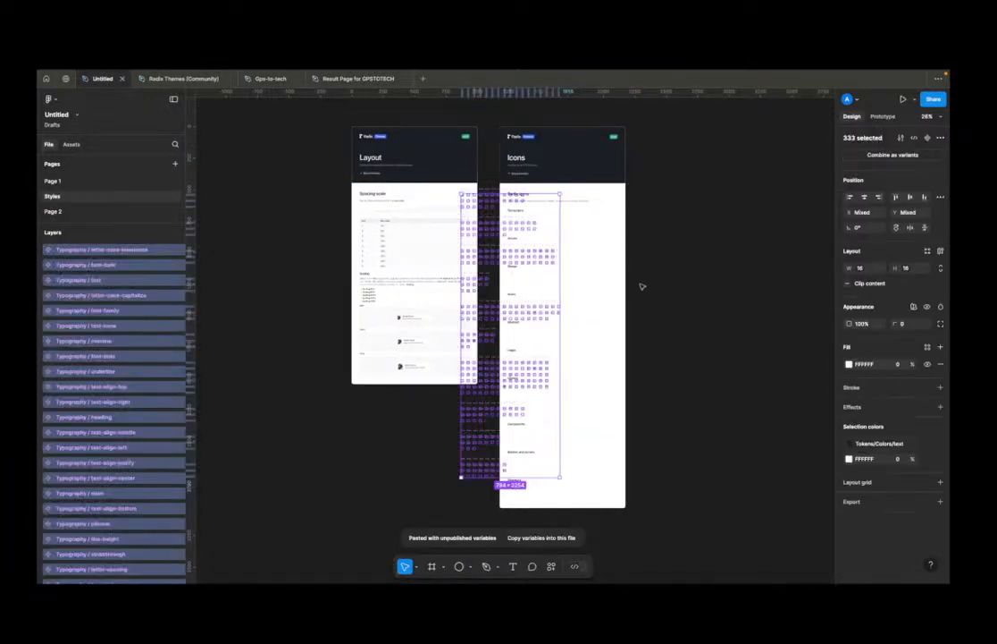
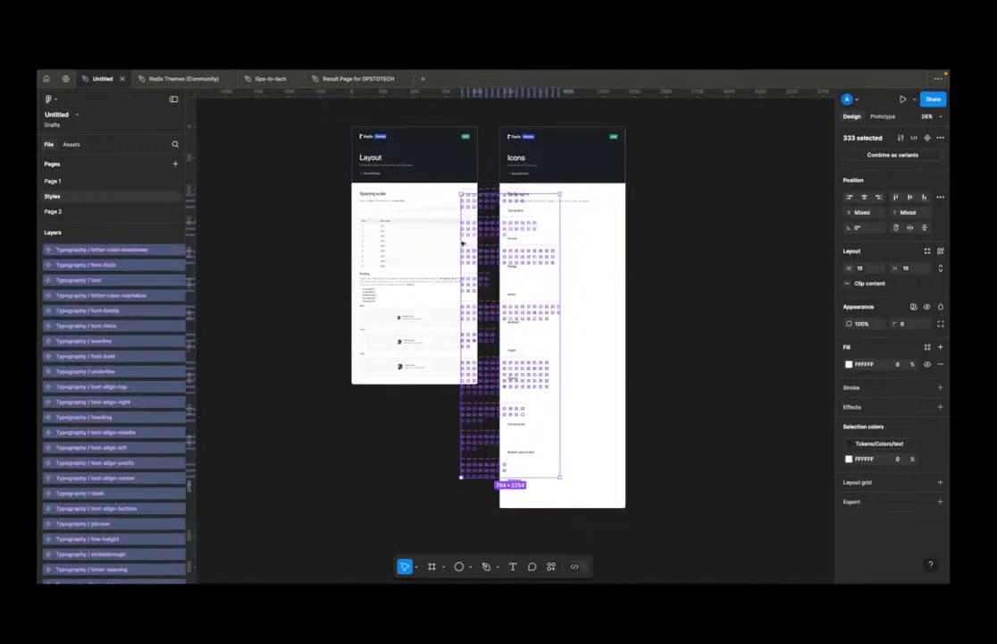
{"action": "left_click_drag", "start_coordinate": [480, 228], "coordinate": [485, 227]}
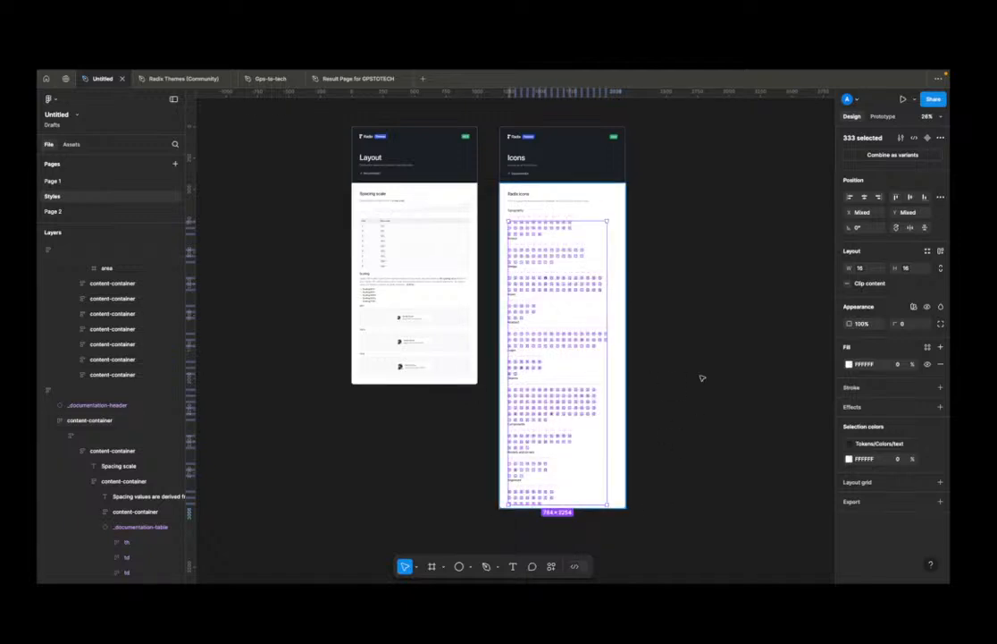
{"action": "left_click", "coordinate": [686, 324]}
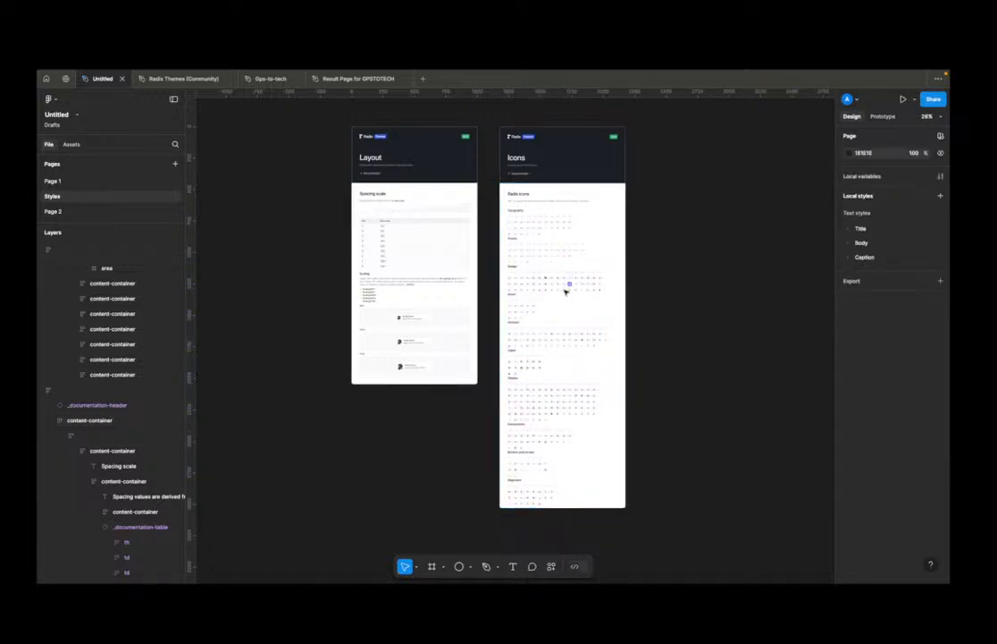
{"action": "left_click", "coordinate": [563, 292]}
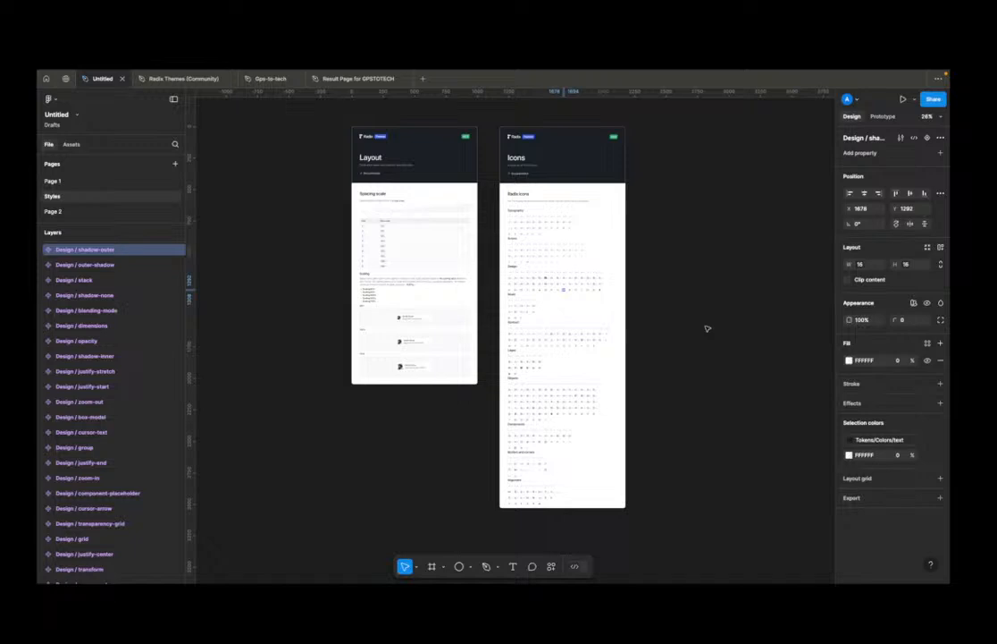
Step: Open Page 1 and review the Text, Spacing and Icon entries in the Sizes list
{"action": "left_click", "coordinate": [95, 184]}
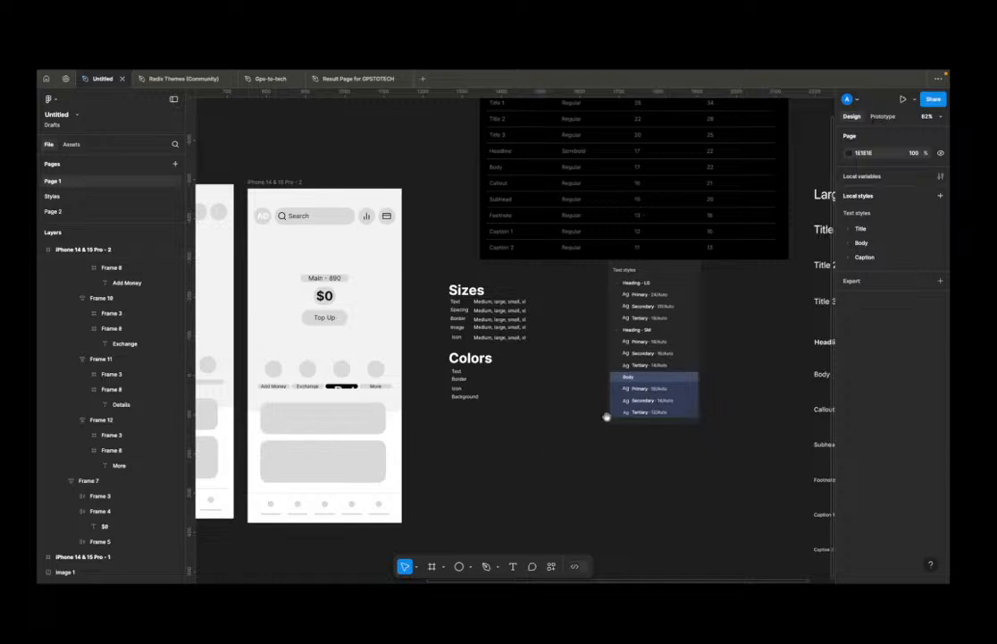
{"action": "scroll", "coordinate": [607, 417], "scroll_direction": "right", "scroll_amount": 3}
{"action": "scroll", "coordinate": [371, 351], "scroll_direction": "up", "scroll_amount": 5}
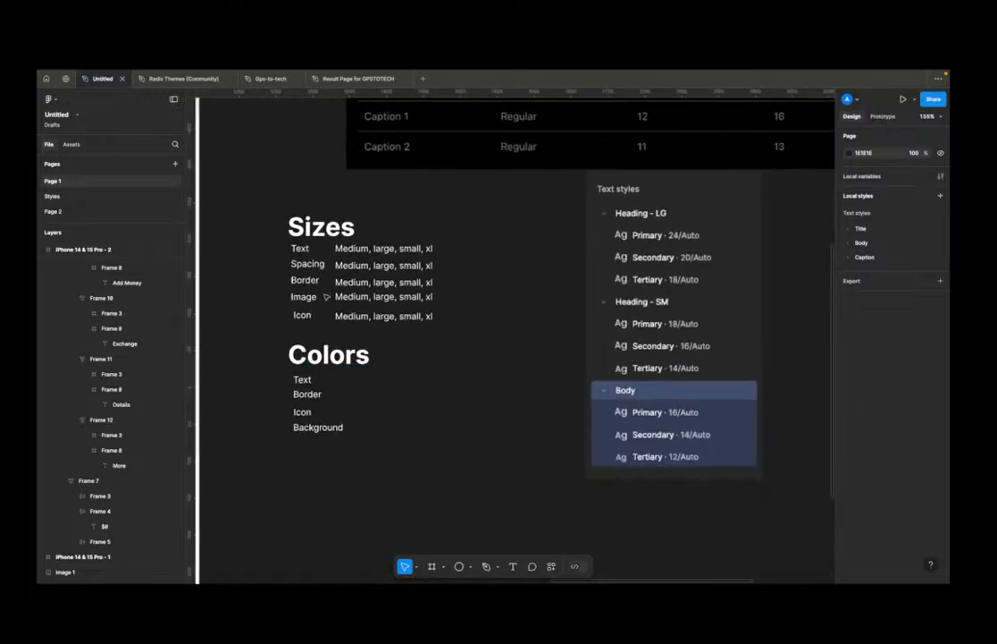
{"action": "left_click", "coordinate": [340, 250]}
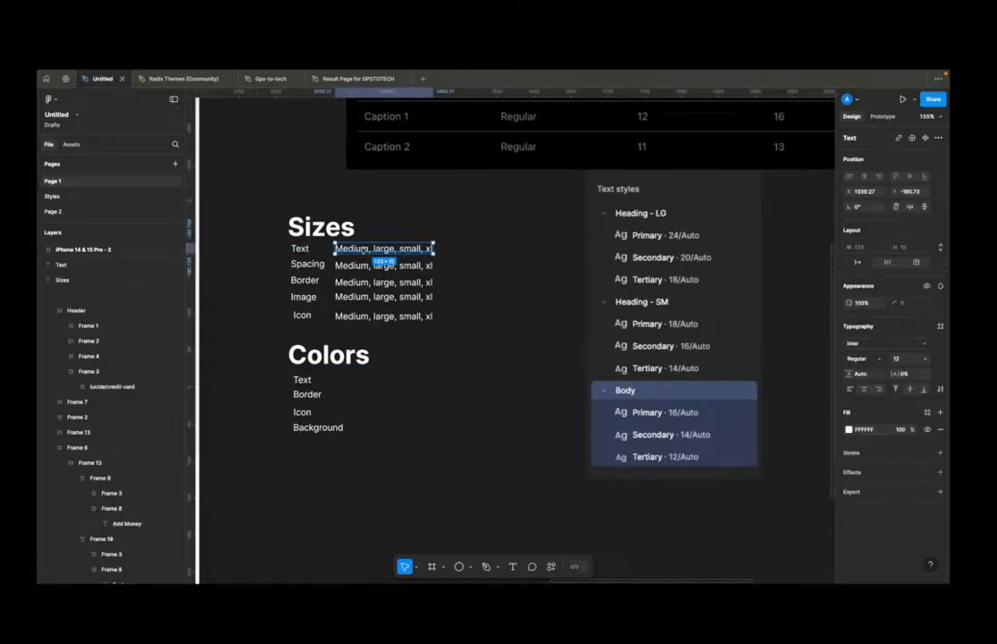
{"action": "left_click", "coordinate": [383, 266]}
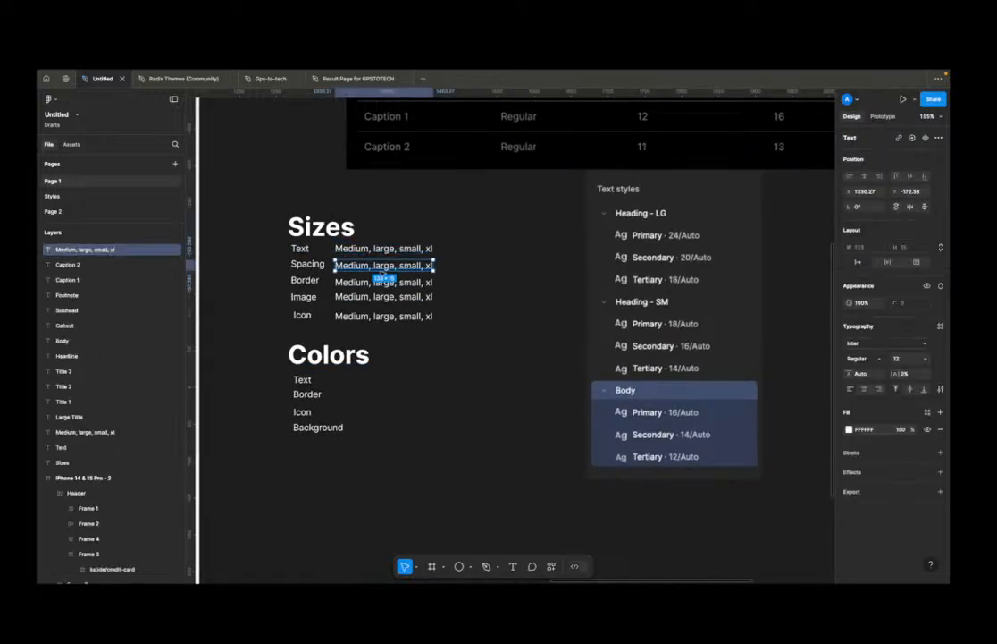
{"action": "left_click", "coordinate": [373, 315]}
{"action": "left_click", "coordinate": [554, 331]}
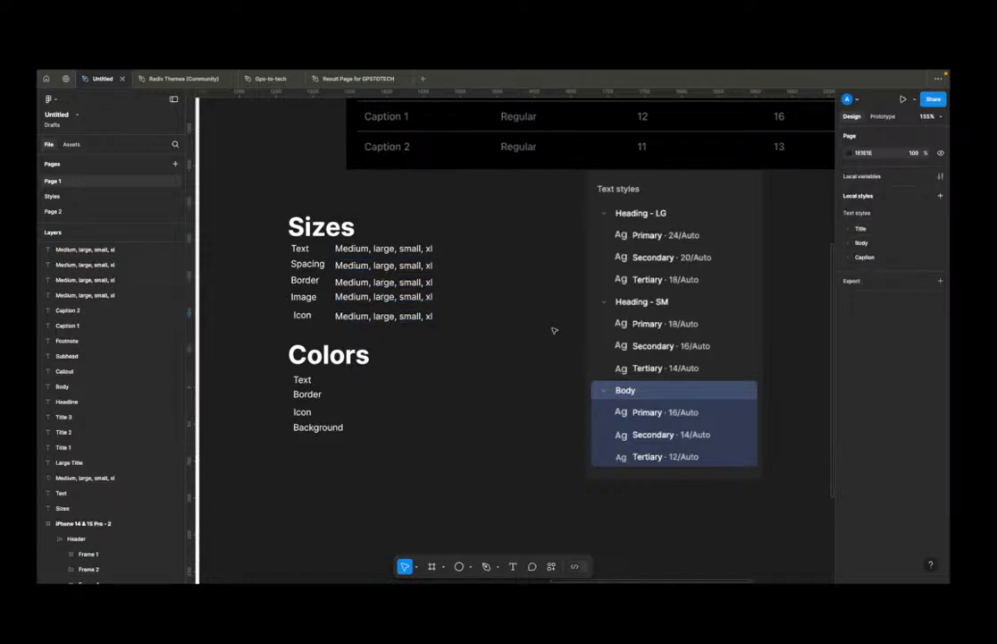
Step: Duplicate the Image row's size text into the space beside the list and change the copy to "Avatar"
{"action": "left_click", "coordinate": [369, 298]}
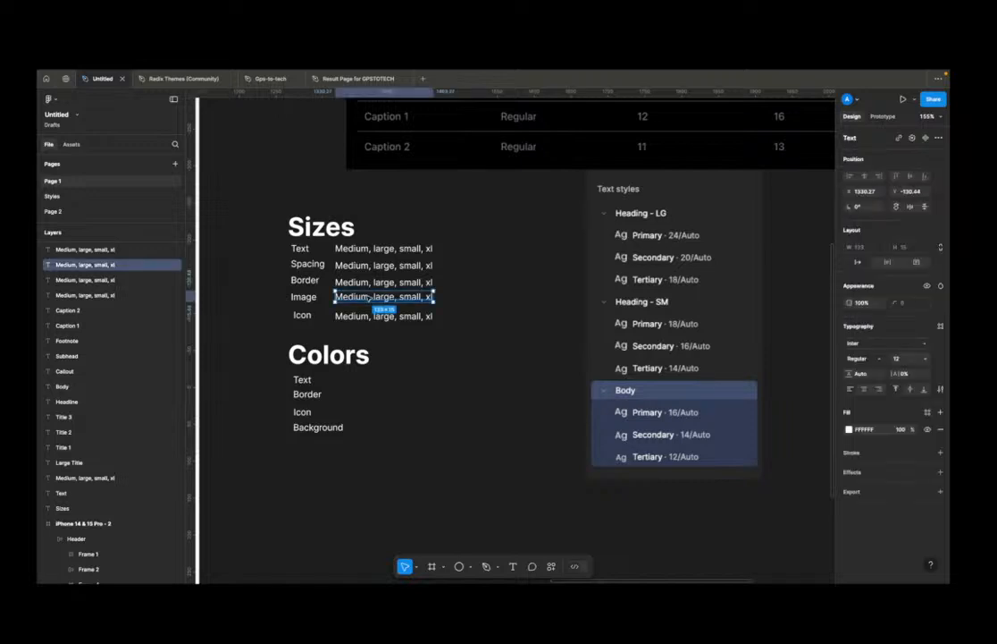
{"action": "left_click_drag", "start_coordinate": [385, 297], "coordinate": [534, 308]}
{"action": "key", "text": "Return"}
{"action": "type", "text": "A"}
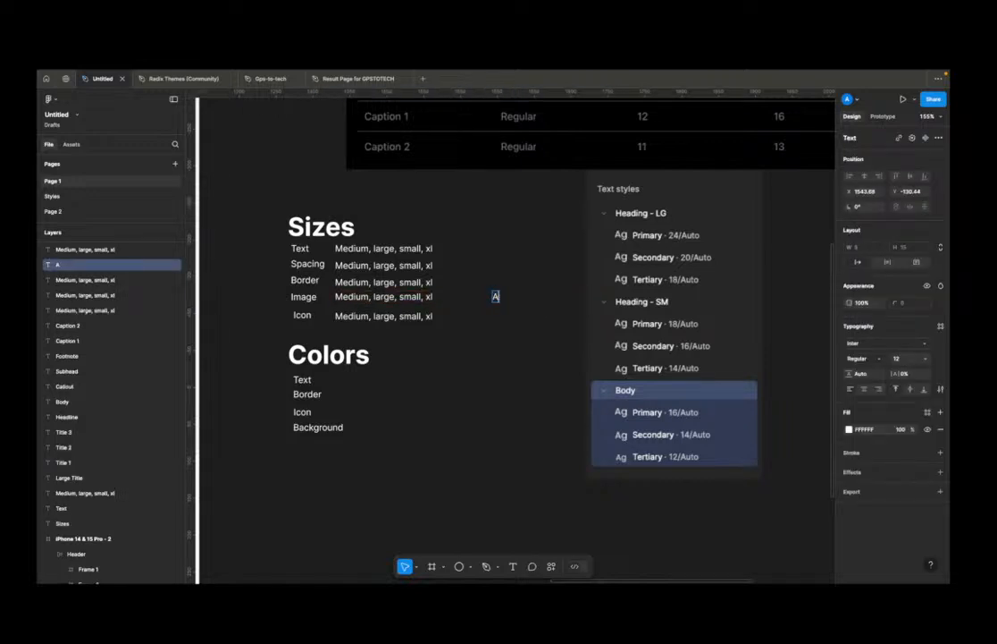
{"action": "type", "text": "vatar"}
{"action": "key", "text": "Escape"}
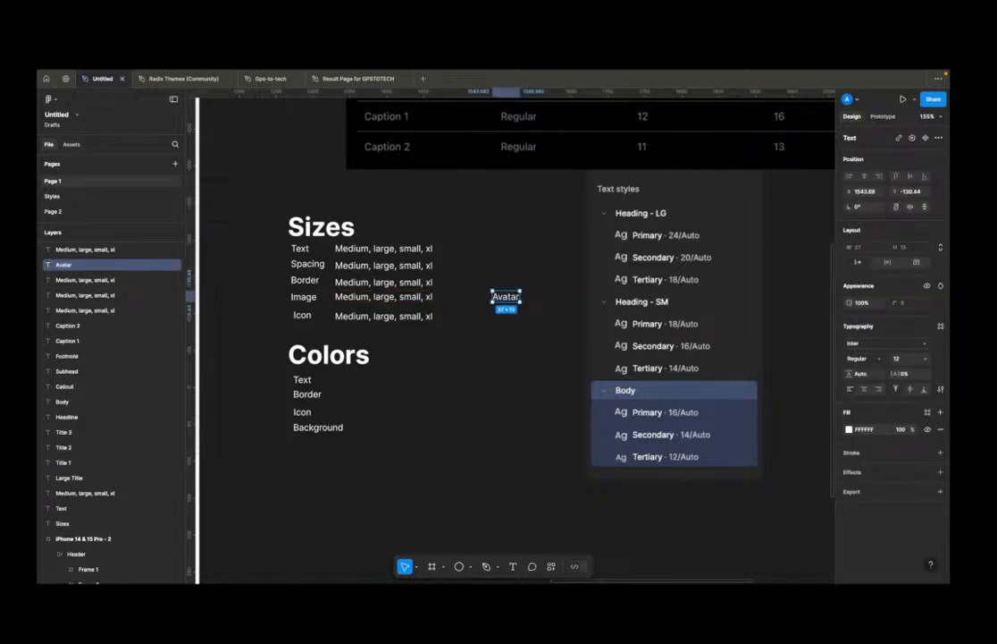
Step: Duplicate the Avatar label directly below itself and change the copy to "Text"
{"action": "left_click_drag", "start_coordinate": [516, 298], "coordinate": [517, 321]}
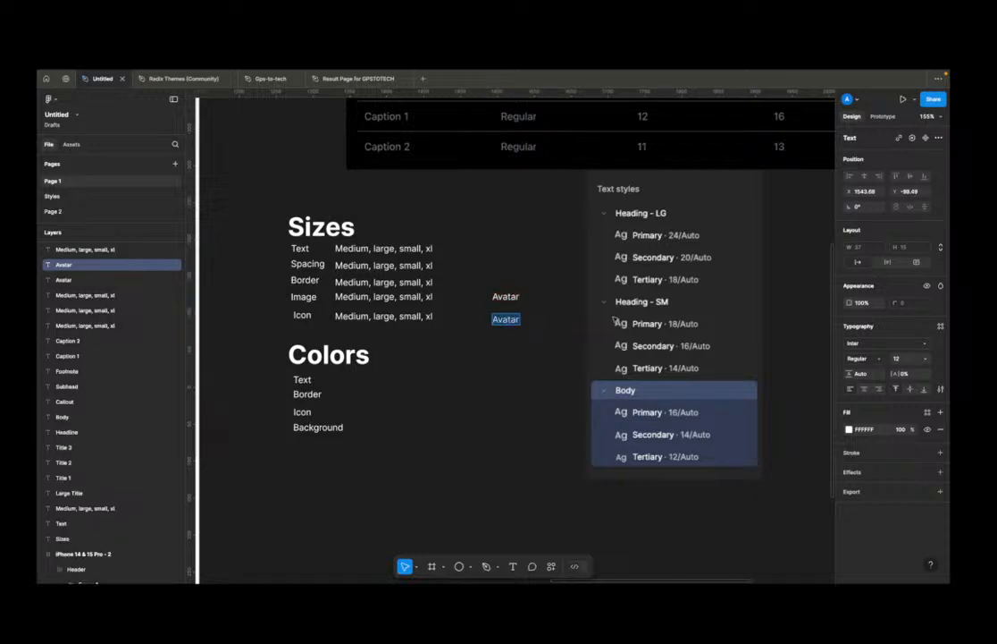
{"action": "type", "text": "Te"}
{"action": "key", "text": "Escape"}
Step: Check the AD avatar in the iPhone 14 & 15 Pro - 2 frame and change the label below Avatar to "Avatar as text"
{"action": "scroll", "coordinate": [572, 329], "scroll_direction": "down", "scroll_amount": 5}
{"action": "scroll", "coordinate": [506, 317], "scroll_direction": "up", "scroll_amount": 8}
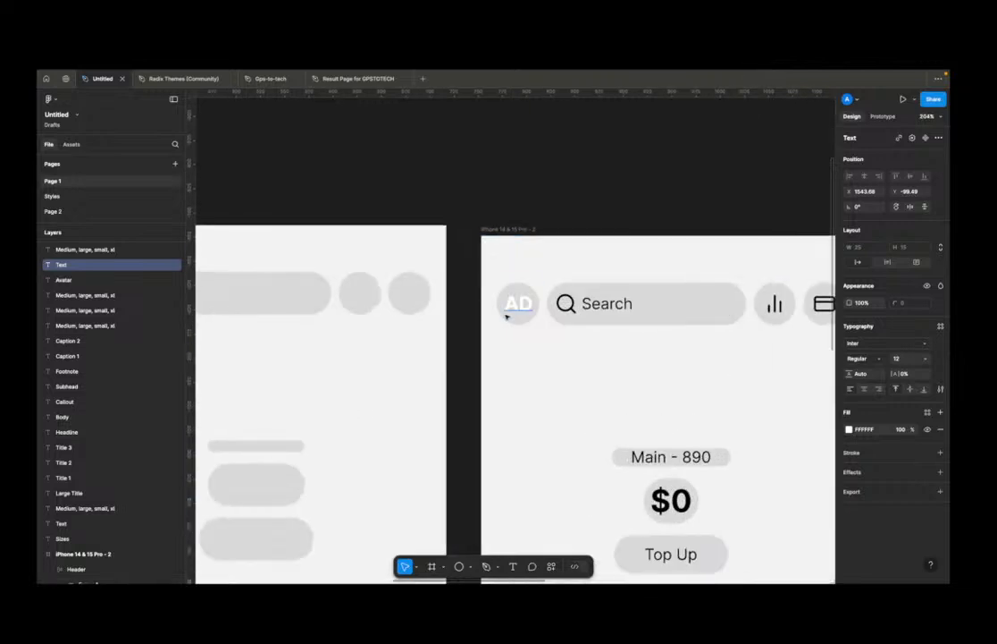
{"action": "left_click", "coordinate": [505, 316]}
{"action": "scroll", "coordinate": [423, 381], "scroll_direction": "right", "scroll_amount": 10}
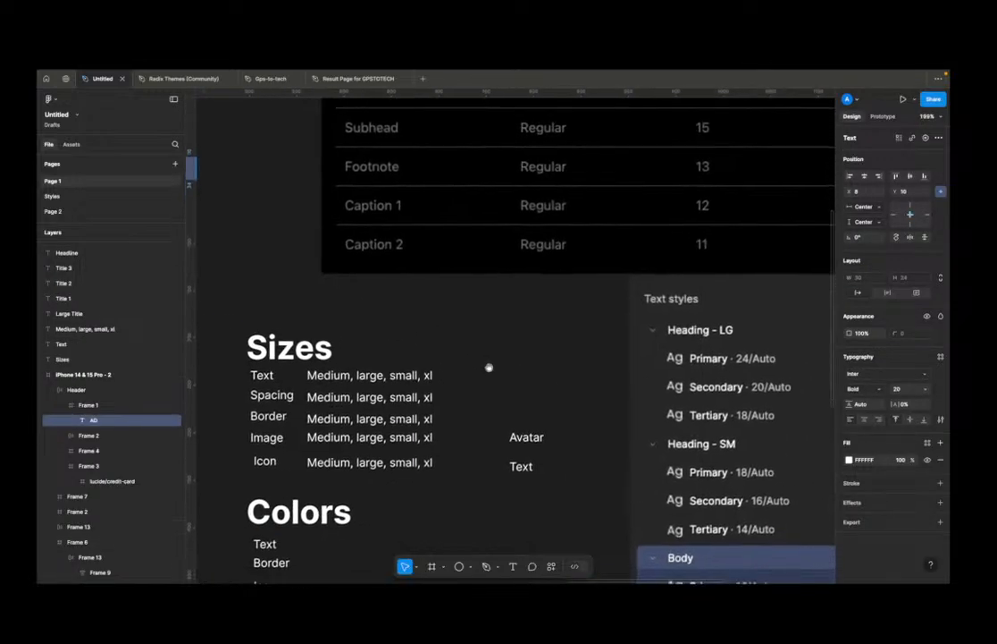
{"action": "scroll", "coordinate": [527, 482], "scroll_direction": "up", "scroll_amount": 5}
{"action": "double_click", "coordinate": [510, 438]}
{"action": "type", "text": "Avatar as"}
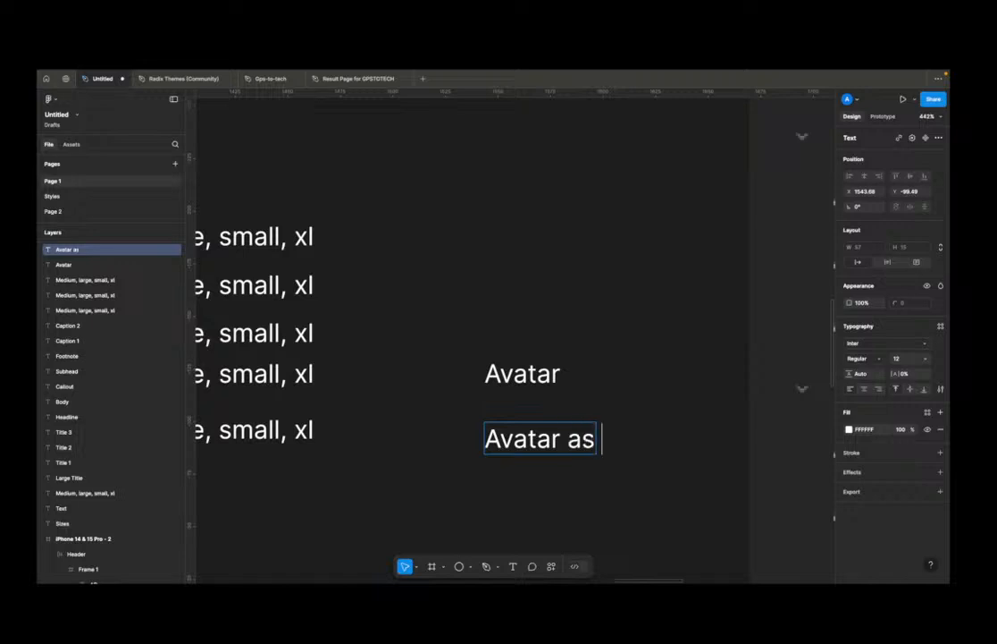
{"action": "type", "text": " text"}
{"action": "key", "text": "Escape"}
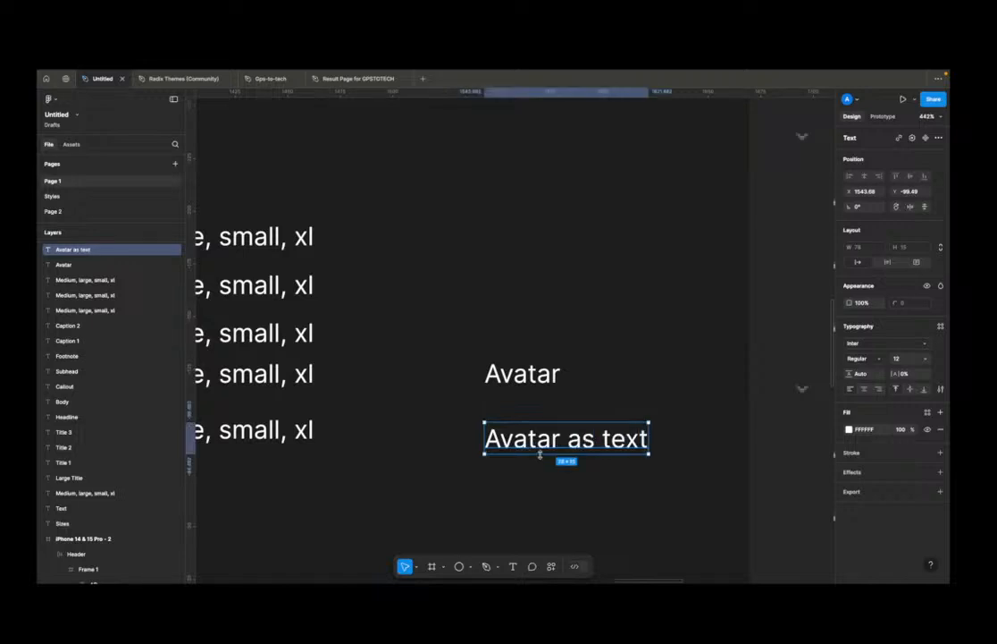
Step: Duplicate the "Avatar as text" label directly below itself and change the copy to "Avatar as Image"
{"action": "left_click_drag", "start_coordinate": [547, 463], "coordinate": [547, 511]}
{"action": "double_click", "coordinate": [612, 487]}
{"action": "left_click", "coordinate": [612, 487]}
{"action": "double_click", "coordinate": [611, 487]}
{"action": "type", "text": "Image"}
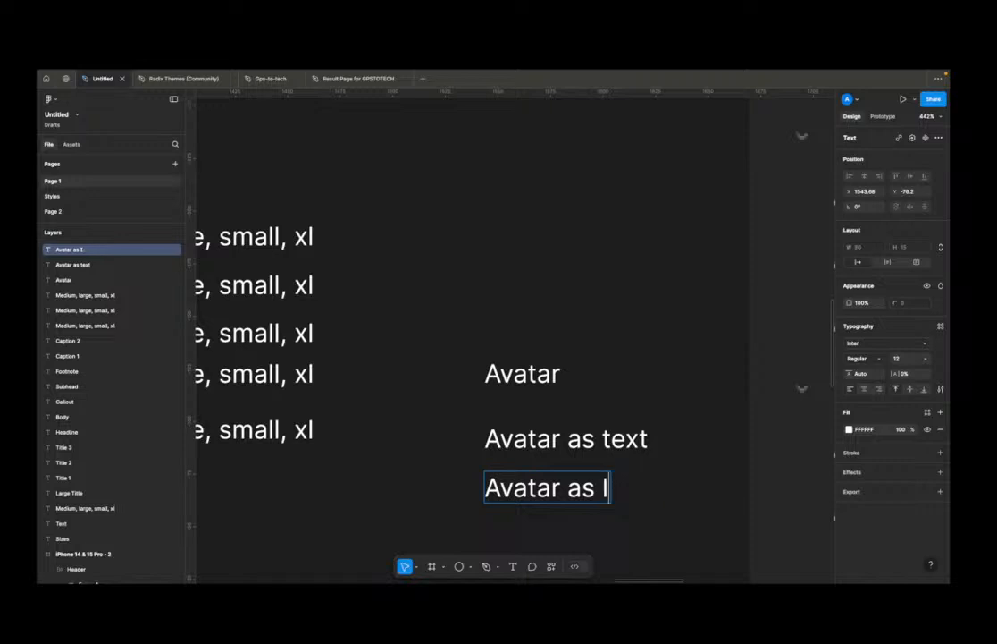
{"action": "key", "text": "Escape"}
Step: Select the three avatar labels together and move them closer to the size values of the Sizes list
{"action": "left_click_drag", "start_coordinate": [694, 472], "coordinate": [540, 448]}
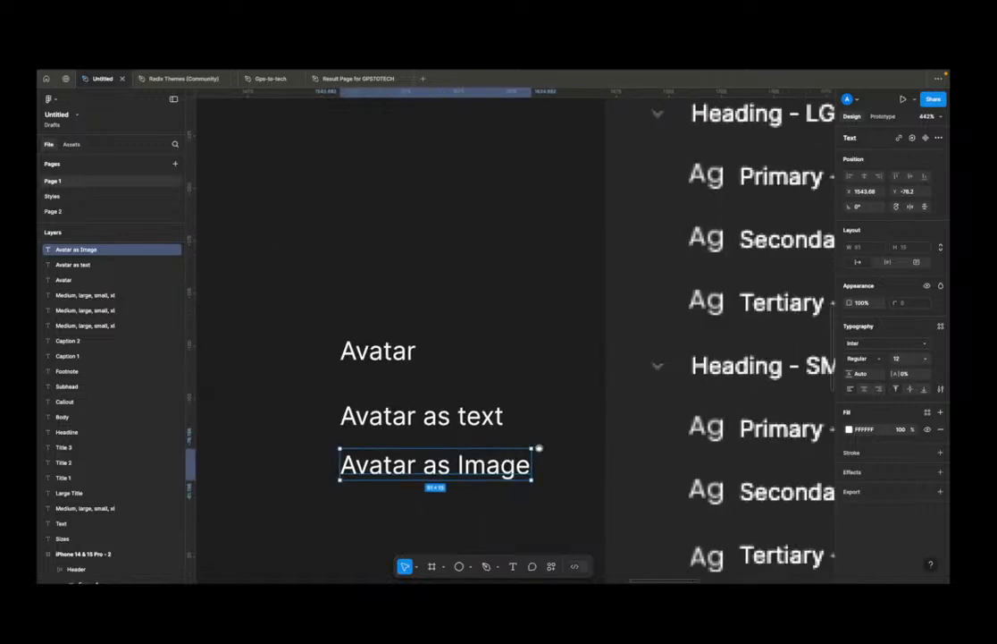
{"action": "scroll", "coordinate": [540, 448], "scroll_direction": "down", "scroll_amount": 5}
{"action": "left_click", "coordinate": [490, 431], "text": "shift"}
{"action": "left_click", "coordinate": [455, 402], "text": "shift"}
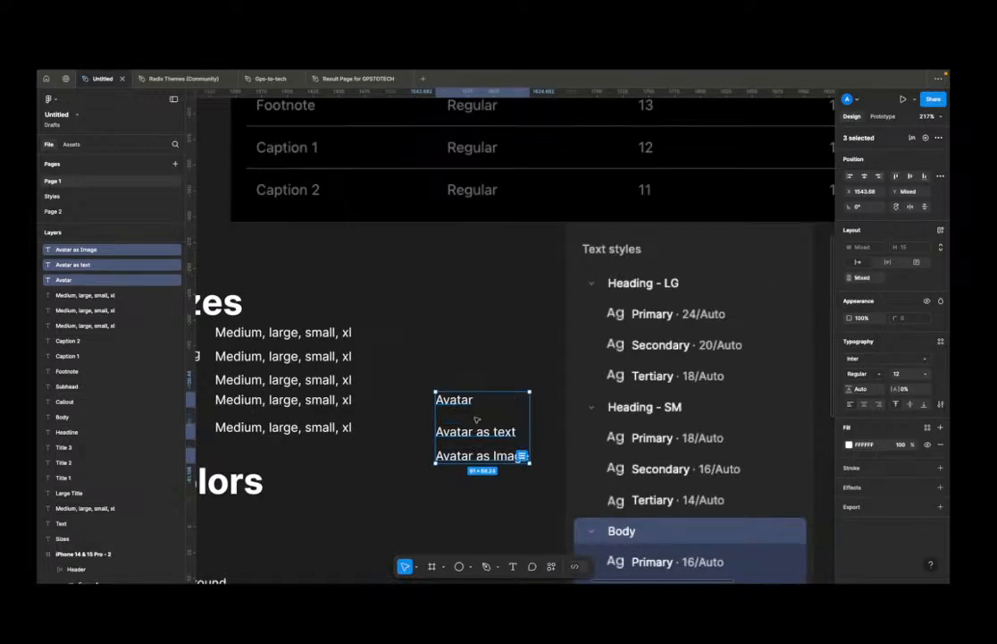
{"action": "left_click_drag", "start_coordinate": [481, 402], "coordinate": [530, 433]}
Step: Duplicate "Avatar as text" beside itself, change the copy to "lg/medium/small", and duplicate that text beside "Avatar as Image"
{"action": "left_click", "coordinate": [442, 433]}
{"action": "double_click", "coordinate": [530, 433]}
{"action": "key", "text": "Right"}
{"action": "key", "text": "BackSpace"}
{"action": "key", "text": "BackSpace"}
{"action": "key", "text": "BackSpace"}
{"action": "key", "text": "BackSpace"}
{"action": "key", "text": "ctrl+a"}
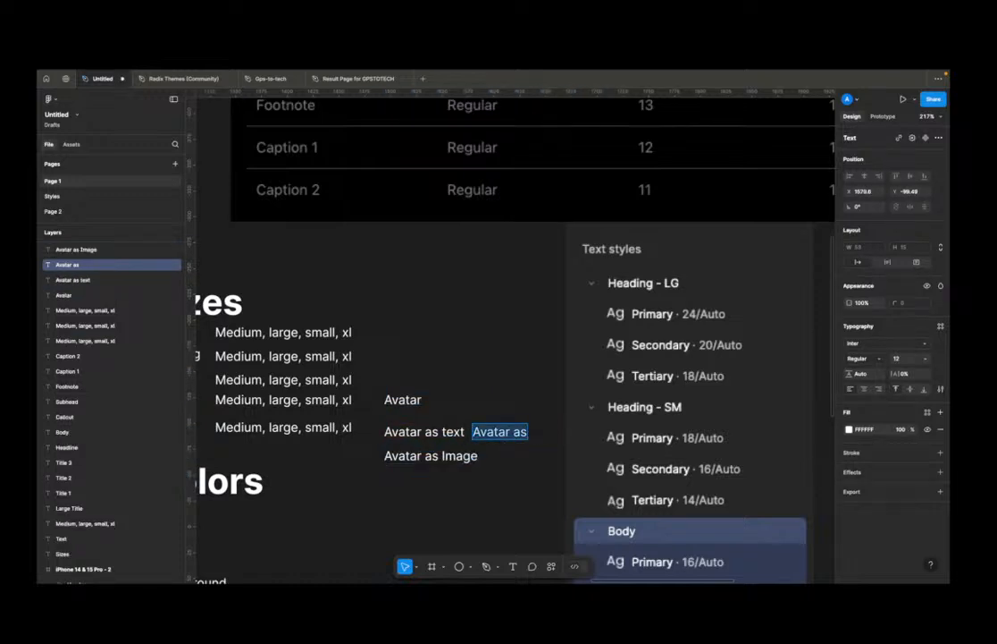
{"action": "type", "text": "lg/,e"}
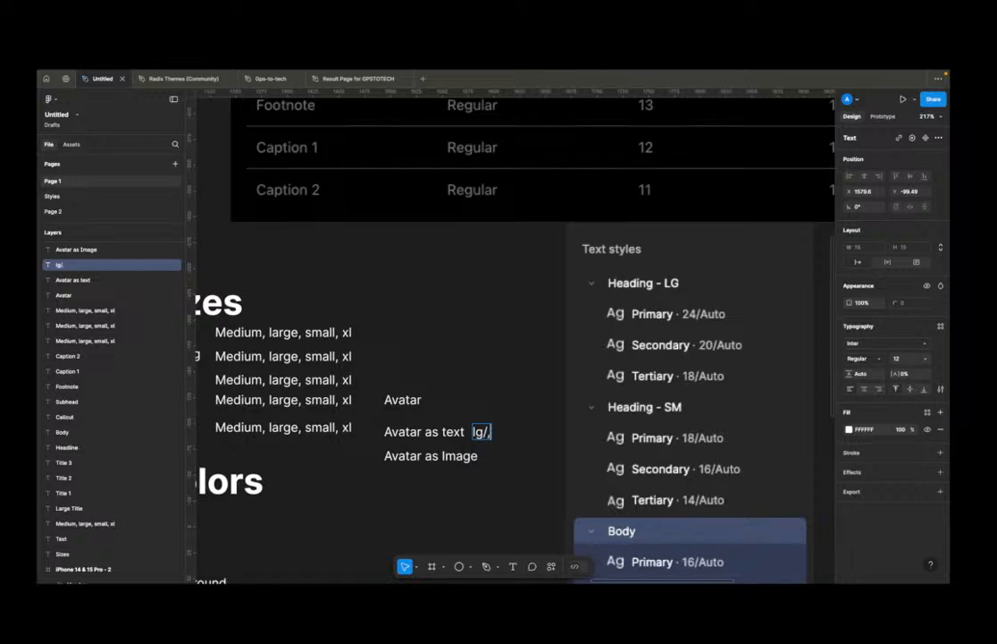
{"action": "key", "text": "BackSpace"}
{"action": "key", "text": "BackSpace"}
{"action": "type", "text": "medium"}
{"action": "type", "text": "/s,a"}
{"action": "key", "text": "BackSpace"}
{"action": "key", "text": "BackSpace"}
{"action": "type", "text": "mal"}
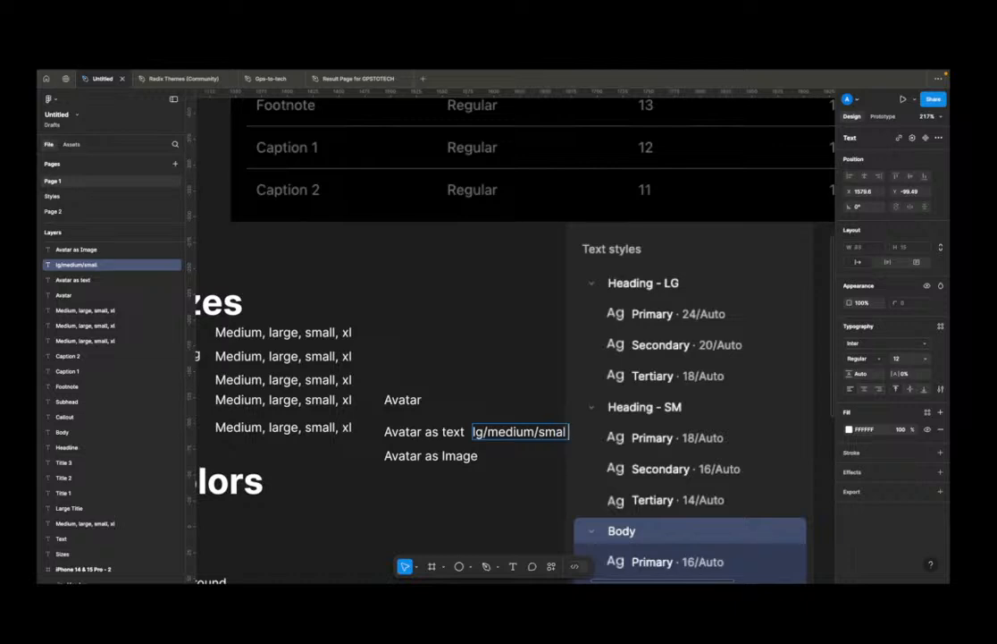
{"action": "key", "text": "Escape"}
{"action": "left_click_drag", "start_coordinate": [532, 432], "coordinate": [533, 457]}
Step: Copy the AD avatar from the iPhone 14 & 15 Pro - 2 header to the empty canvas below the avatar labels
{"action": "scroll", "coordinate": [533, 465], "scroll_direction": "down", "scroll_amount": 5}
{"action": "scroll", "coordinate": [459, 471], "scroll_direction": "up", "scroll_amount": 3}
{"action": "scroll", "coordinate": [418, 369], "scroll_direction": "down", "scroll_amount": 5}
{"action": "scroll", "coordinate": [295, 336], "scroll_direction": "up", "scroll_amount": 4}
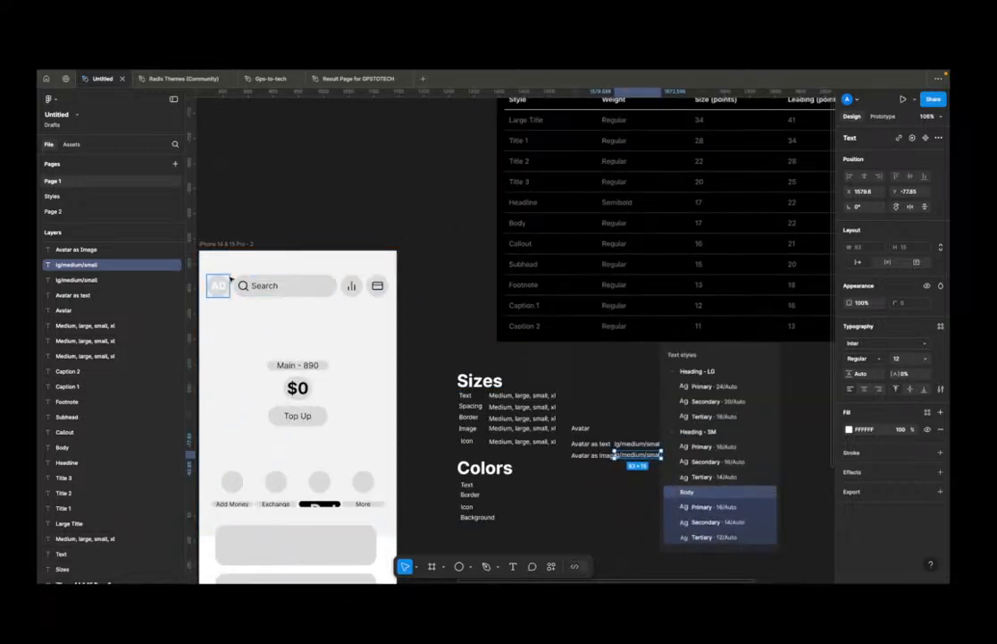
{"action": "left_click", "coordinate": [222, 286]}
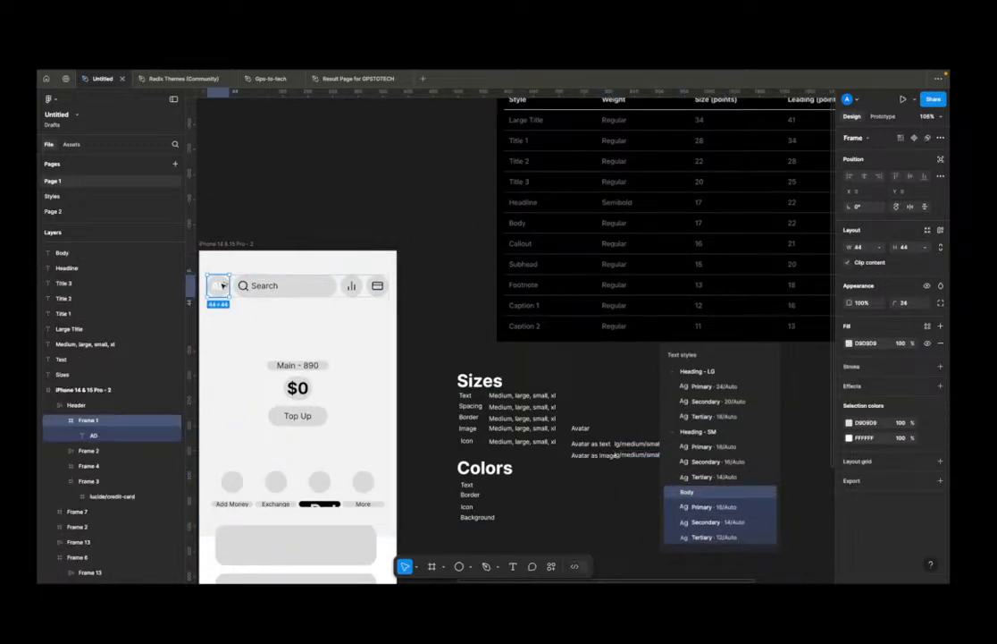
{"action": "left_click_drag", "start_coordinate": [221, 286], "coordinate": [624, 518]}
Step: Look at the Styles page, return to Page 1 and review the Sizes and Colors lists
{"action": "left_click", "coordinate": [114, 197]}
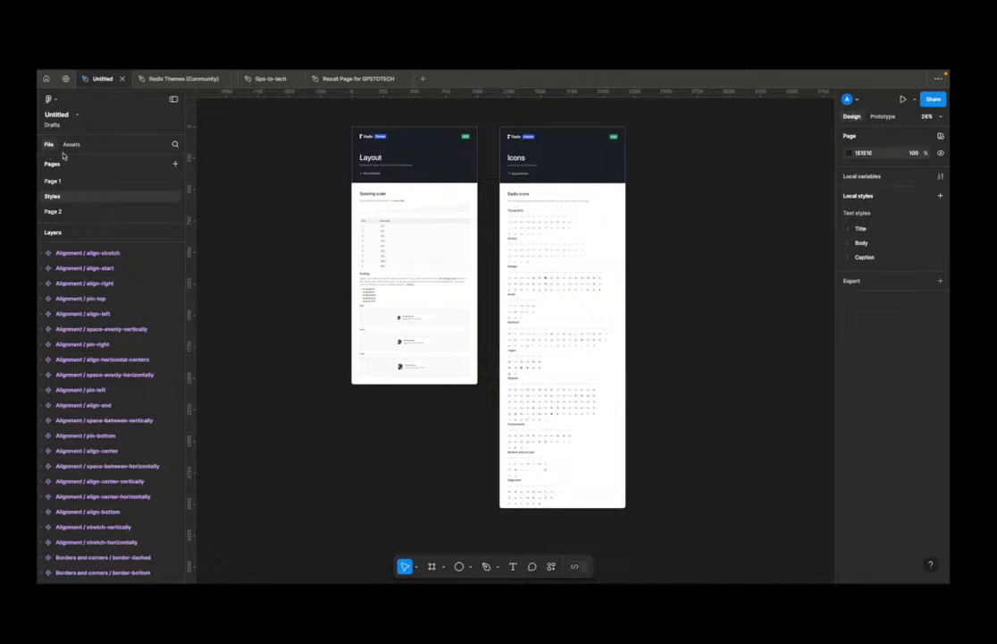
{"action": "left_click", "coordinate": [88, 182]}
{"action": "scroll", "coordinate": [503, 356], "scroll_direction": "down", "scroll_amount": 5}
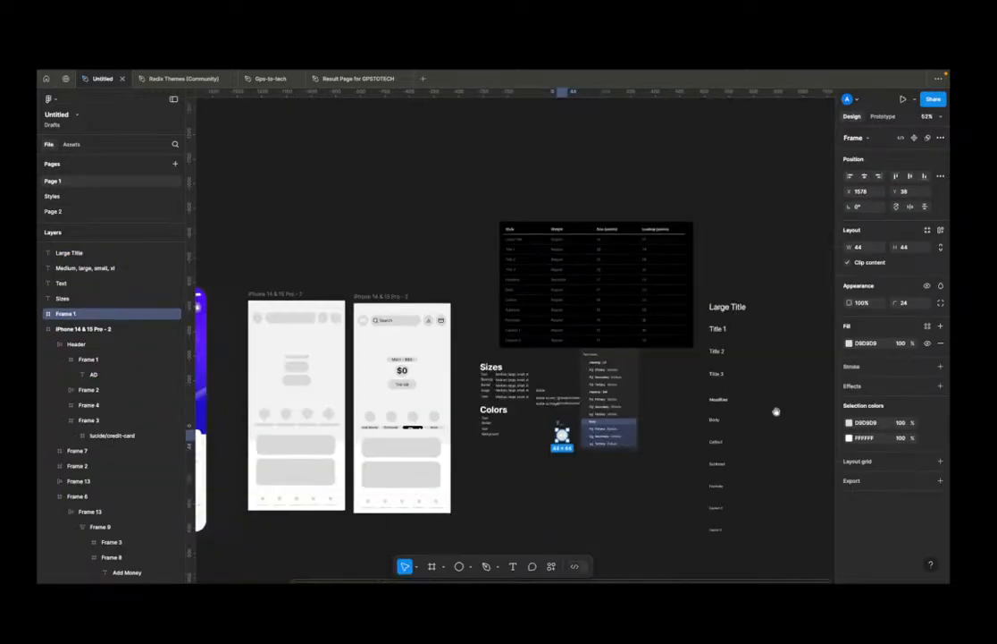
{"action": "left_click_drag", "start_coordinate": [777, 410], "coordinate": [637, 374]}
{"action": "scroll", "coordinate": [477, 391], "scroll_direction": "up", "scroll_amount": 8}
{"action": "scroll", "coordinate": [273, 338], "scroll_direction": "left", "scroll_amount": 5}
{"action": "scroll", "coordinate": [447, 344], "scroll_direction": "up", "scroll_amount": 3}
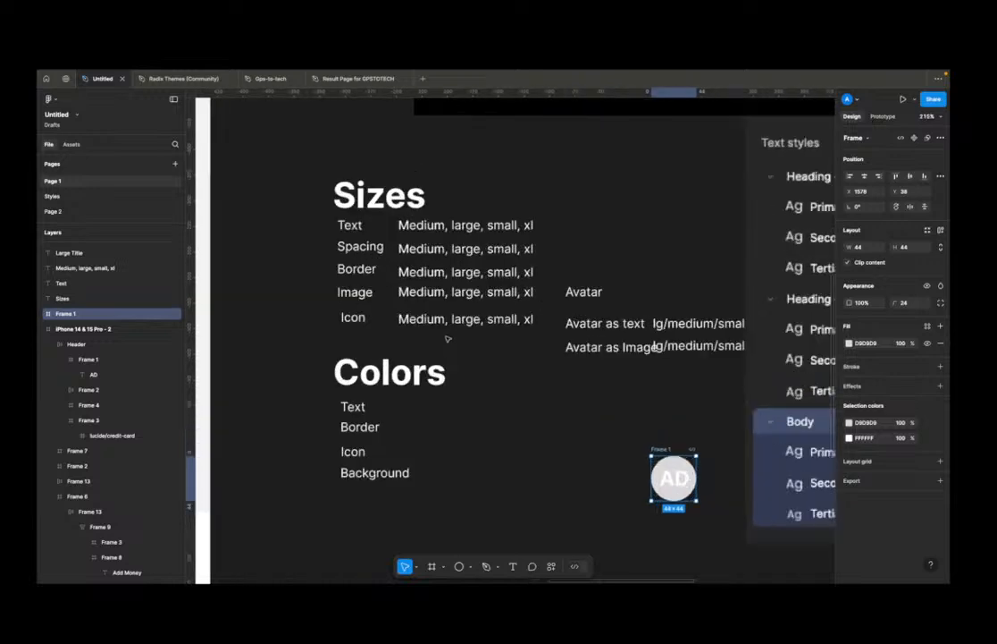
{"action": "left_click", "coordinate": [368, 395]}
{"action": "left_click", "coordinate": [409, 413]}
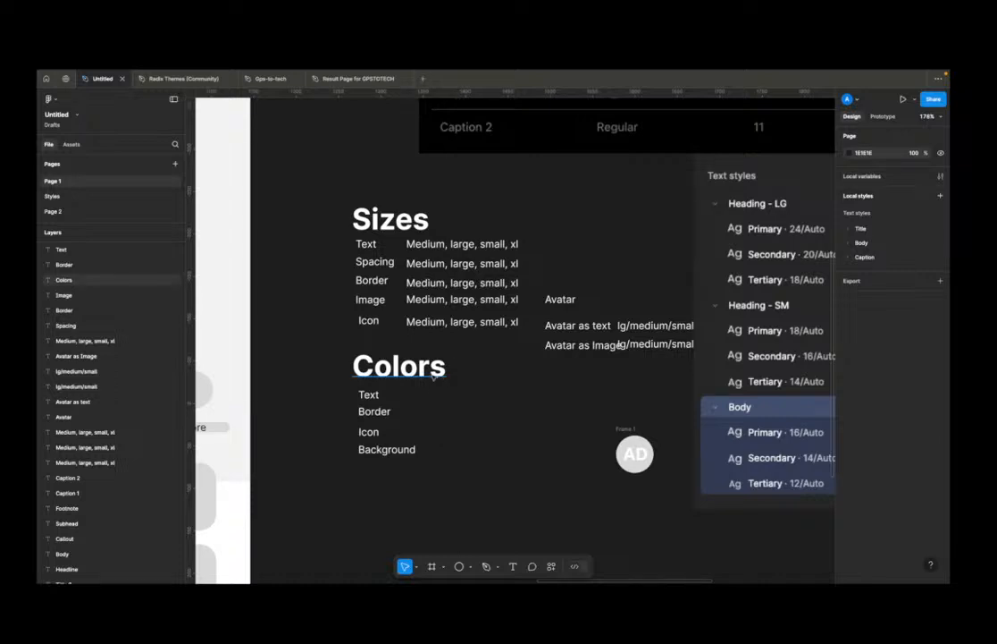
{"action": "scroll", "coordinate": [436, 378], "scroll_direction": "down", "scroll_amount": 5}
{"action": "scroll", "coordinate": [562, 428], "scroll_direction": "up", "scroll_amount": 4}
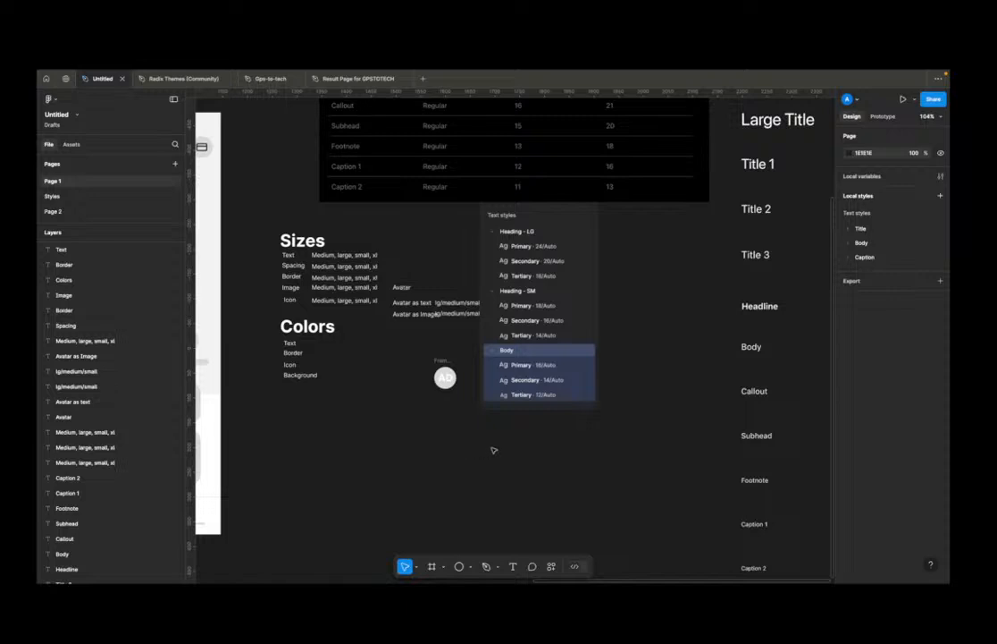
Step: Select the Colors heading and examine the colours used in the purple banking app screenshot
{"action": "left_click", "coordinate": [292, 321]}
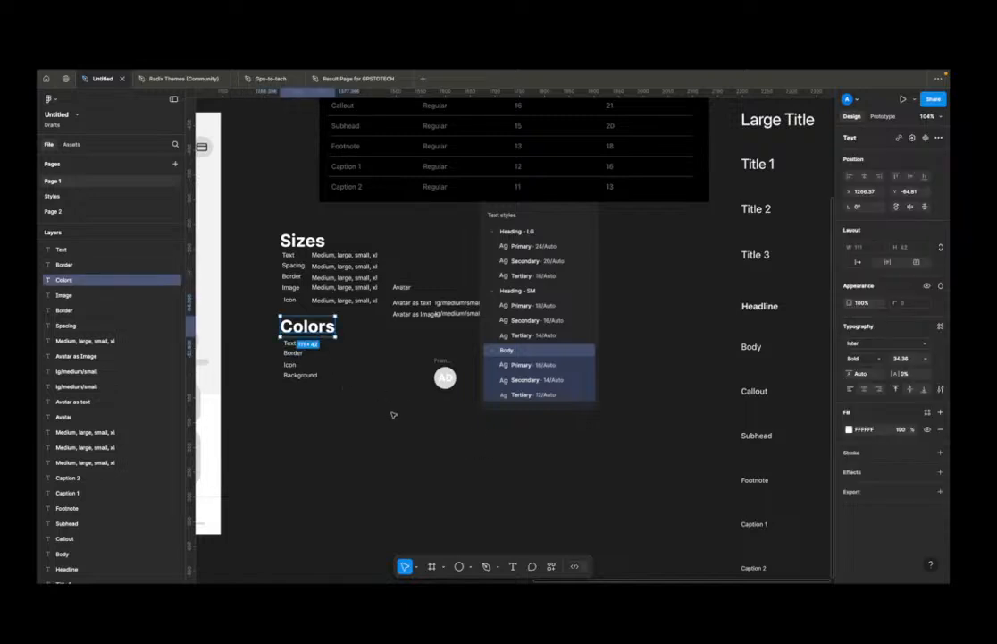
{"action": "scroll", "coordinate": [393, 415], "scroll_direction": "down", "scroll_amount": 3}
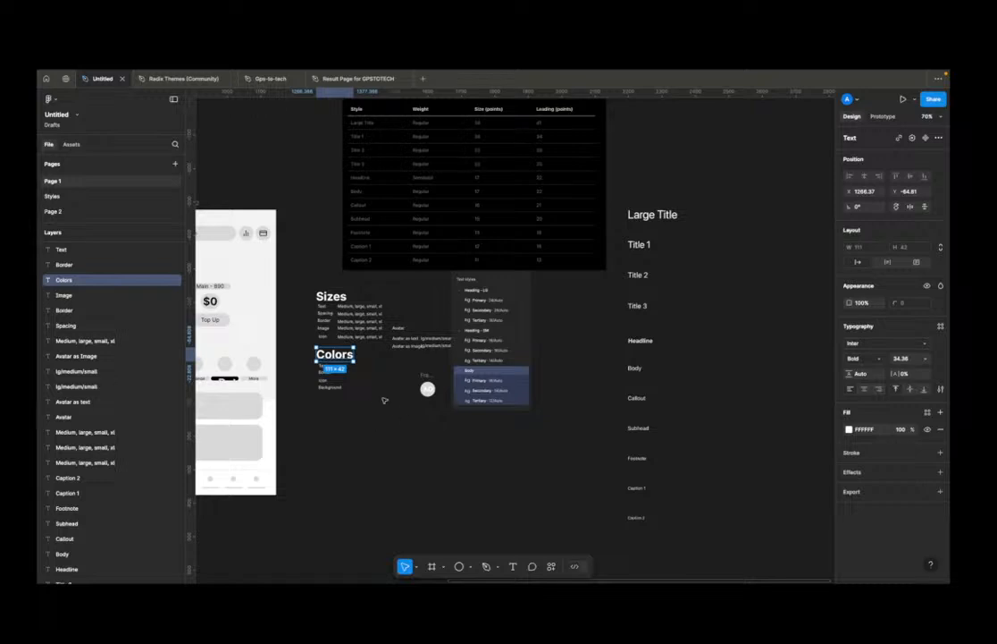
{"action": "scroll", "coordinate": [393, 414], "scroll_direction": "left", "scroll_amount": 10}
{"action": "scroll", "coordinate": [573, 418], "scroll_direction": "right", "scroll_amount": 2}
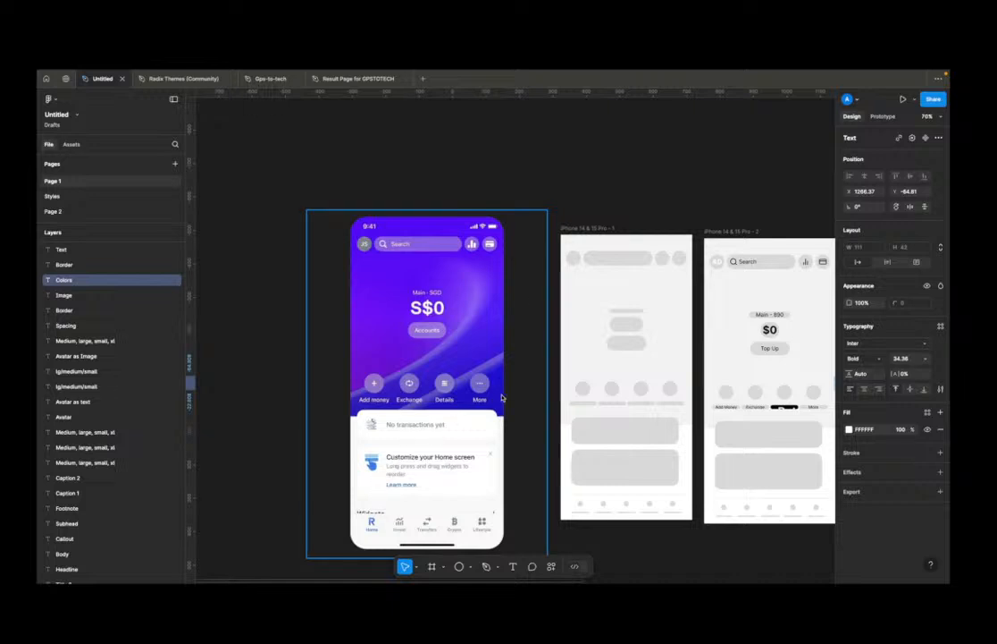
{"action": "scroll", "coordinate": [530, 389], "scroll_direction": "right", "scroll_amount": 1}
{"action": "scroll", "coordinate": [530, 390], "scroll_direction": "down", "scroll_amount": 1}
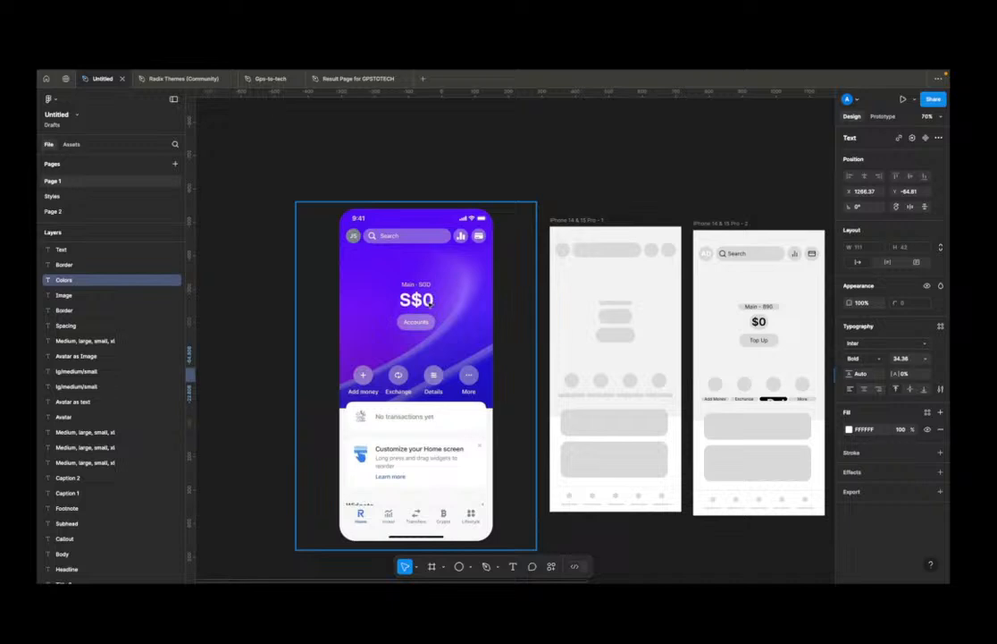
{"action": "scroll", "coordinate": [471, 327], "scroll_direction": "down", "scroll_amount": 4}
{"action": "scroll", "coordinate": [471, 327], "scroll_direction": "right", "scroll_amount": 3}
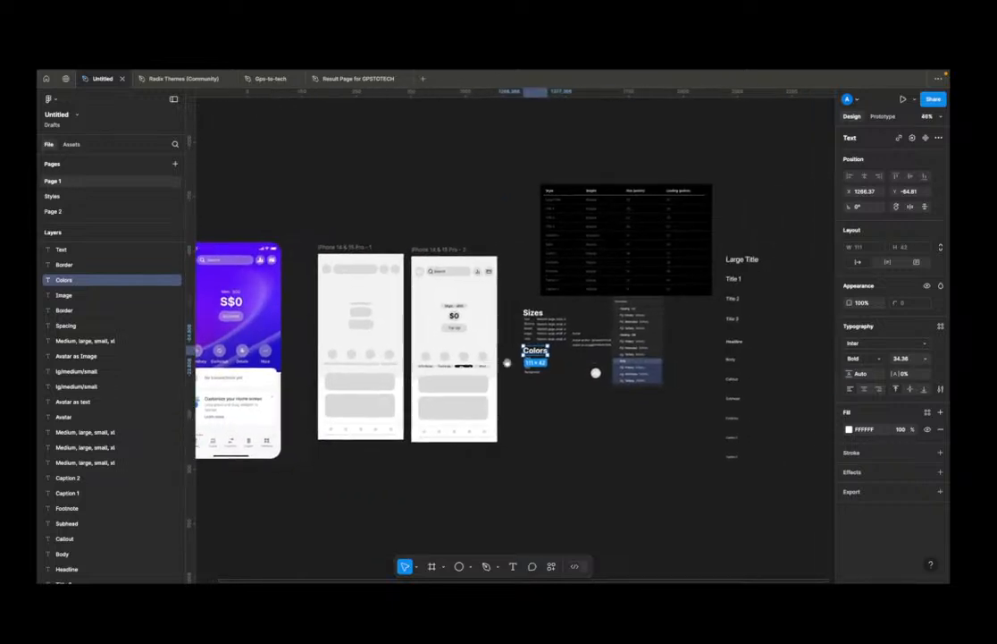
Step: Draw a frame about 180 × 141 on the empty canvas below the Colors list
{"action": "scroll", "coordinate": [540, 435], "scroll_direction": "up", "scroll_amount": 5}
{"action": "key", "text": "space"}
{"action": "key", "text": "f"}
{"action": "left_click_drag", "start_coordinate": [562, 388], "coordinate": [634, 446]}
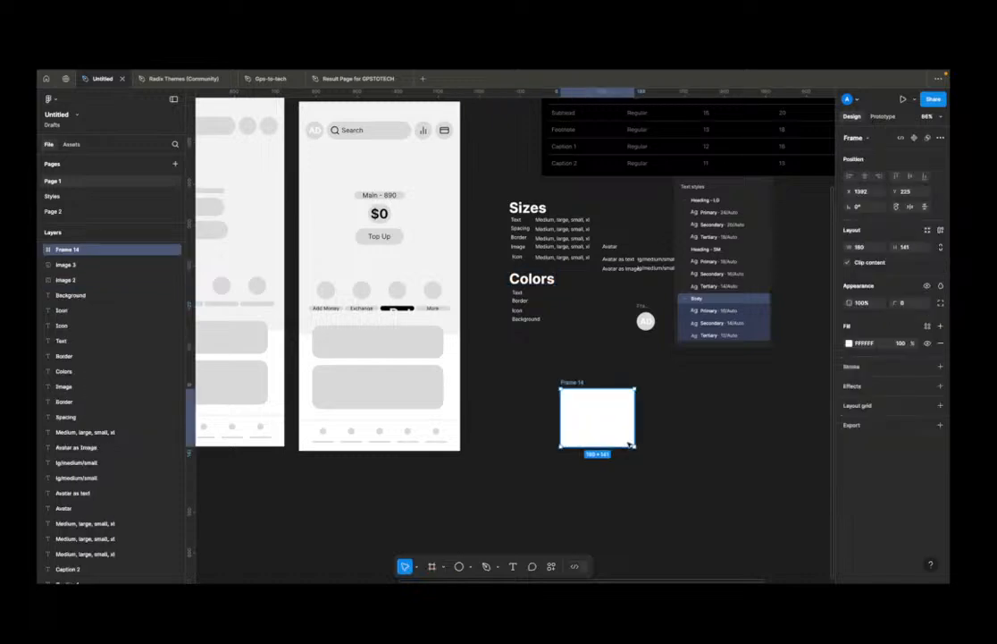
Step: Fill the new frame with the blue 3C76F4 sampled from the hand icon in the banking app screenshot
{"action": "scroll", "coordinate": [519, 420], "scroll_direction": "down", "scroll_amount": 3}
{"action": "scroll", "coordinate": [378, 396], "scroll_direction": "left", "scroll_amount": 4}
{"action": "scroll", "coordinate": [352, 426], "scroll_direction": "up", "scroll_amount": 10}
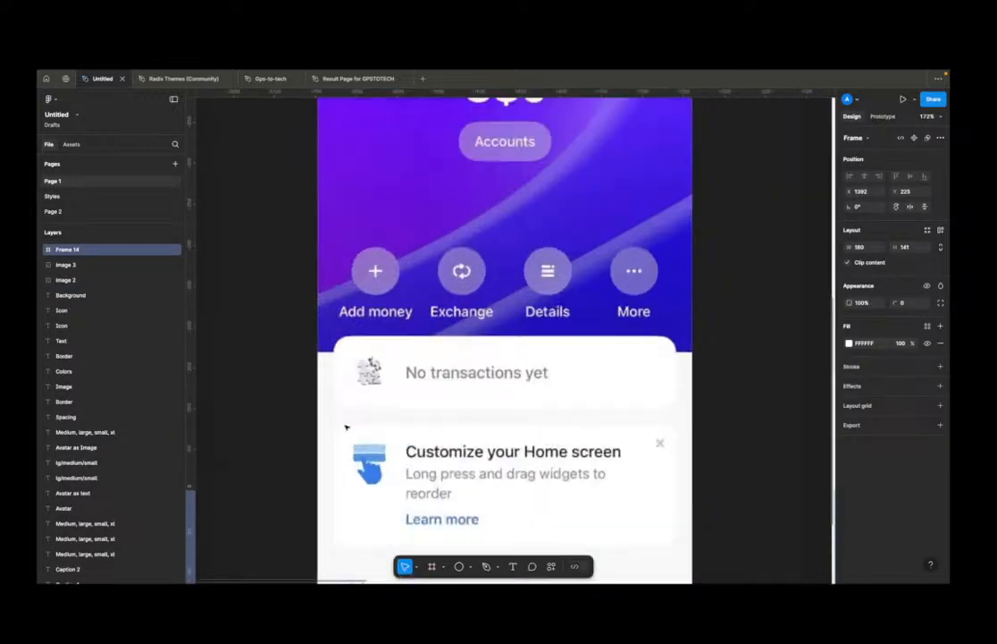
{"action": "key", "text": "i"}
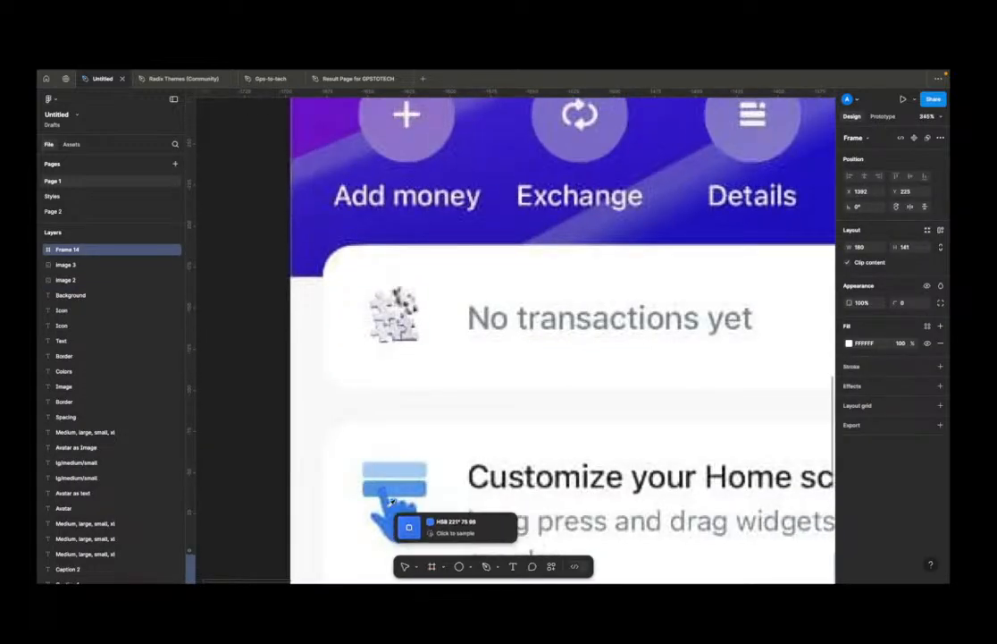
{"action": "left_click", "coordinate": [394, 502]}
{"action": "scroll", "coordinate": [449, 494], "scroll_direction": "down", "scroll_amount": 10}
{"action": "scroll", "coordinate": [536, 412], "scroll_direction": "right", "scroll_amount": 8}
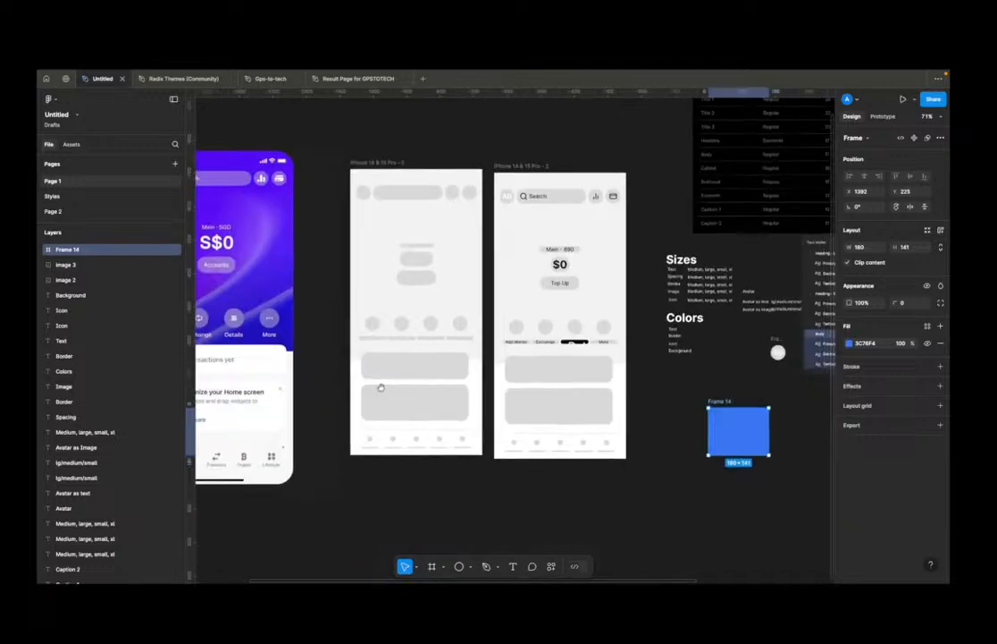
Step: Make the frame's blue fill more saturated, setting it to 185BEC
{"action": "left_click", "coordinate": [848, 342]}
{"action": "left_click_drag", "start_coordinate": [808, 348], "coordinate": [824, 353]}
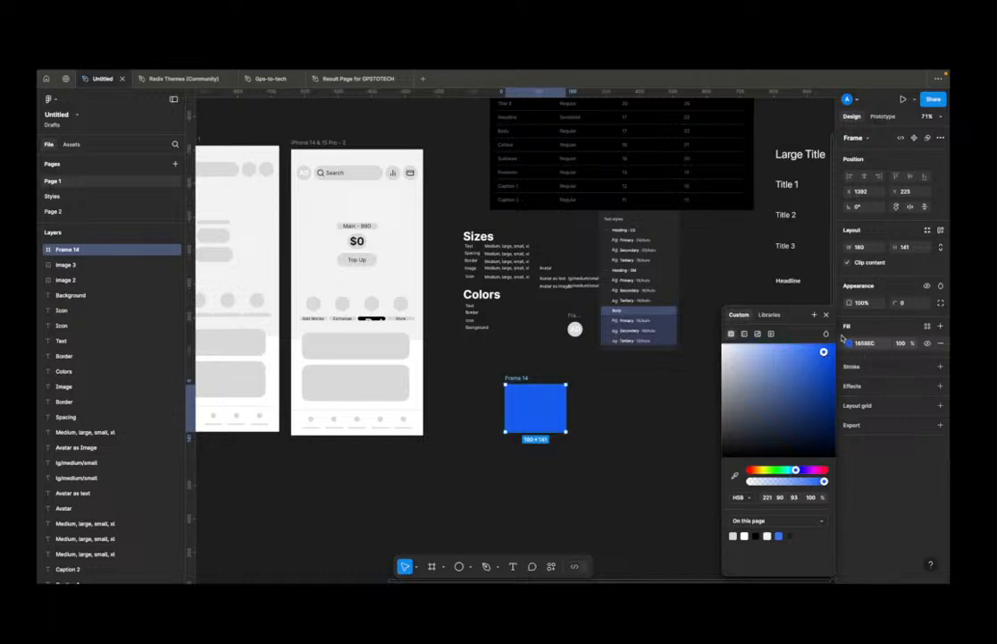
{"action": "left_click", "coordinate": [657, 431]}
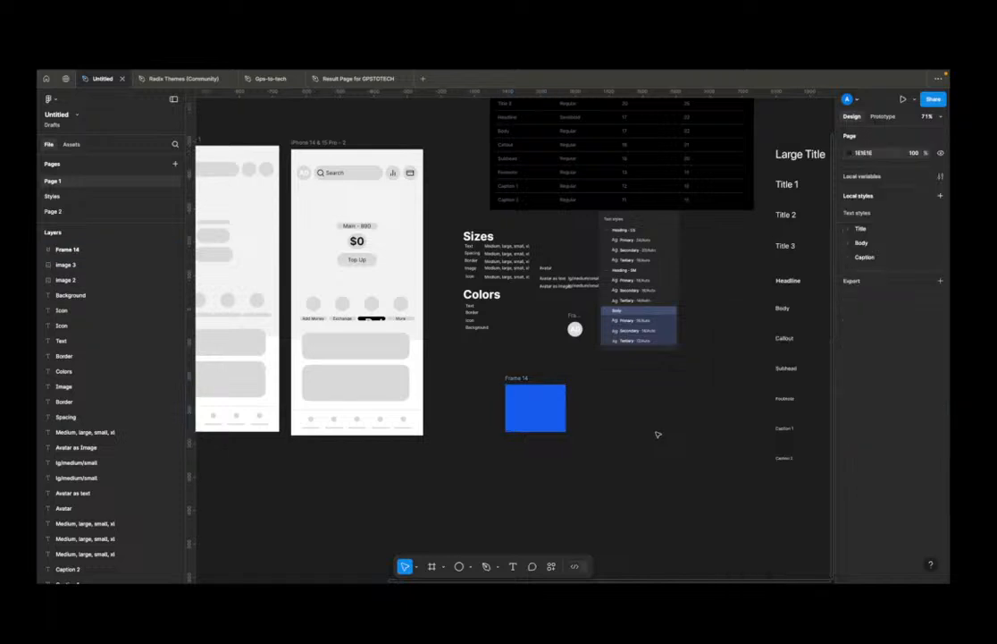
Step: Rename the blue frame as "Priamry"
{"action": "left_click", "coordinate": [554, 420]}
{"action": "left_click", "coordinate": [590, 415]}
{"action": "left_click", "coordinate": [563, 409]}
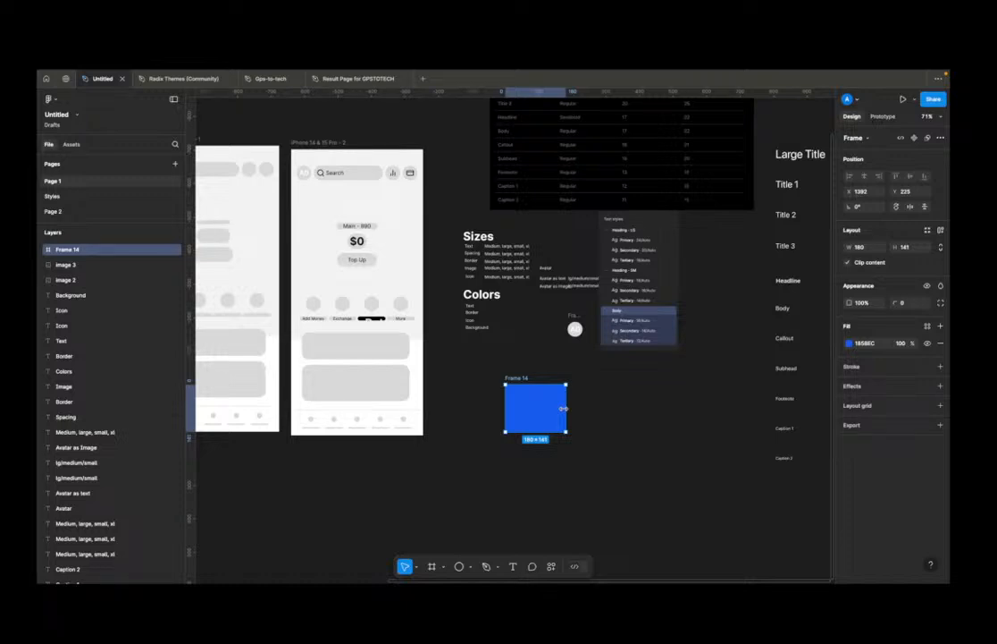
{"action": "double_click", "coordinate": [522, 378]}
{"action": "type", "text": "Primary"}
{"action": "key", "text": "Return"}
Step: Duplicate the blue swatch directly below itself and rename the copy as "Neutral"
{"action": "left_click_drag", "start_coordinate": [523, 407], "coordinate": [522, 481]}
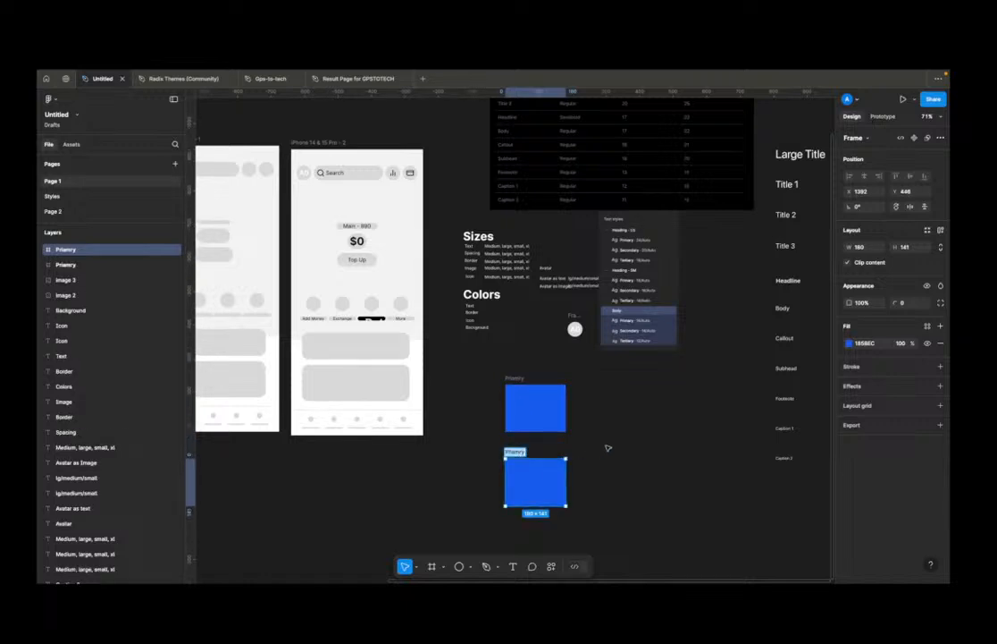
{"action": "type", "text": "Neutral"}
{"action": "key", "text": "Return"}
{"action": "left_click", "coordinate": [478, 437]}
Step: Select the Neutral swatch, search the plugins for "color gener" and run Foundation: Color Generator
{"action": "scroll", "coordinate": [476, 436], "scroll_direction": "down", "scroll_amount": 5}
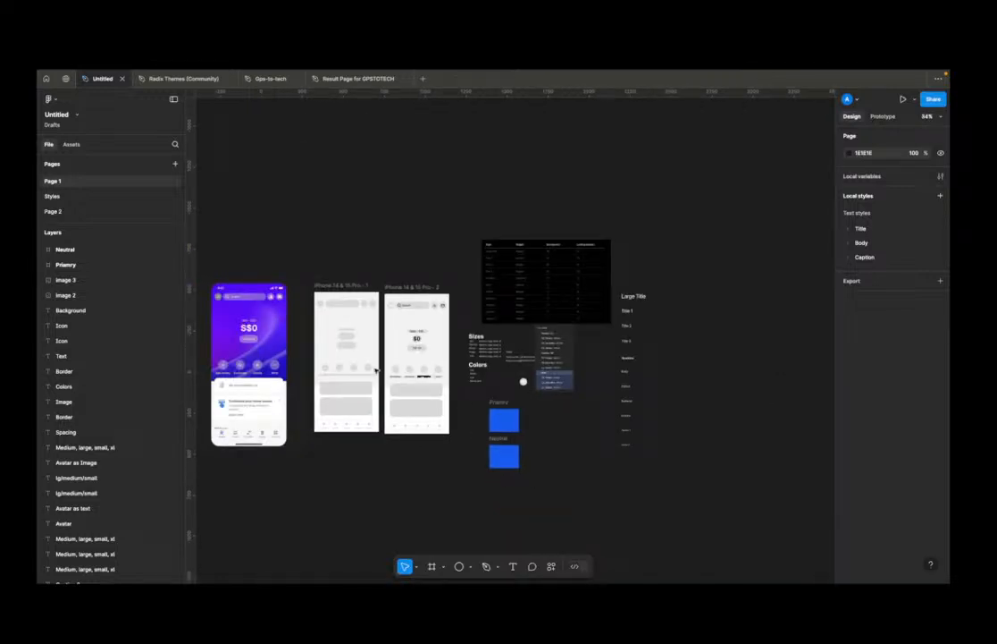
{"action": "left_click", "coordinate": [288, 376]}
{"action": "scroll", "coordinate": [288, 393], "scroll_direction": "up", "scroll_amount": 5}
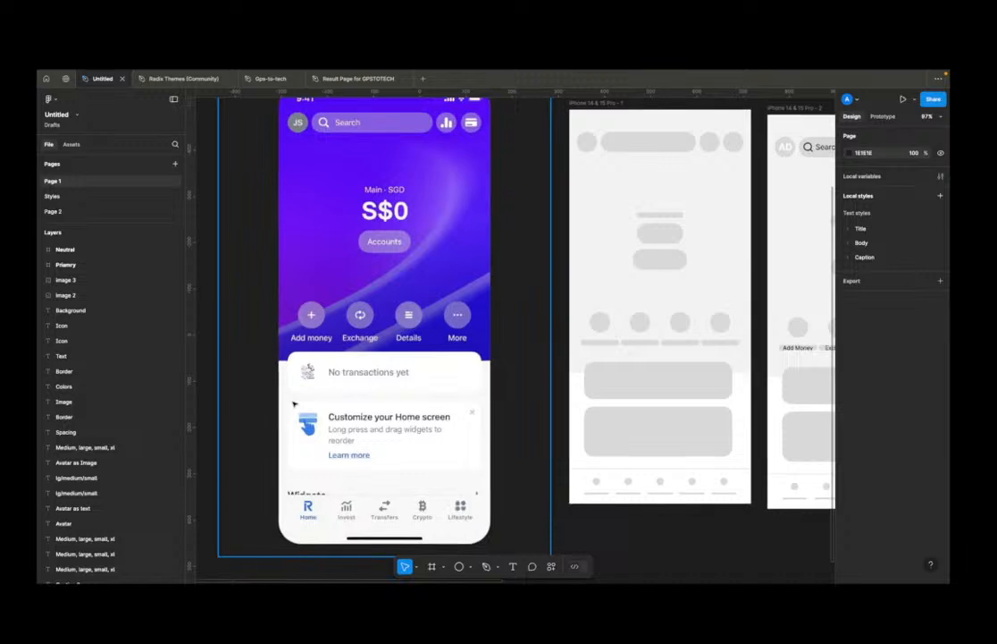
{"action": "scroll", "coordinate": [288, 398], "scroll_direction": "down", "scroll_amount": 5}
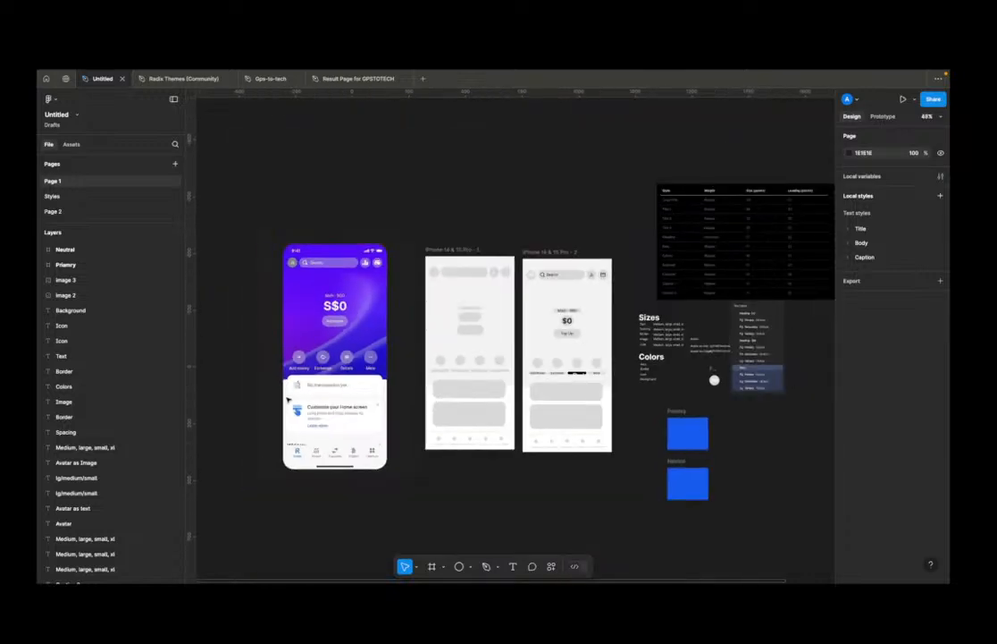
{"action": "left_click", "coordinate": [669, 483]}
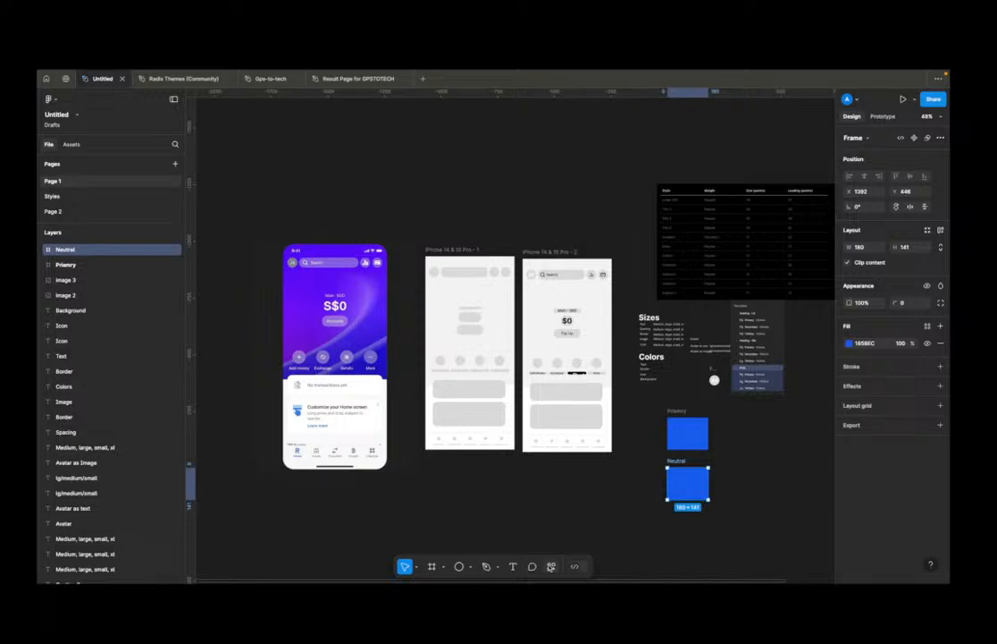
{"action": "key", "text": "ctrl+k"}
{"action": "left_click", "coordinate": [472, 412]}
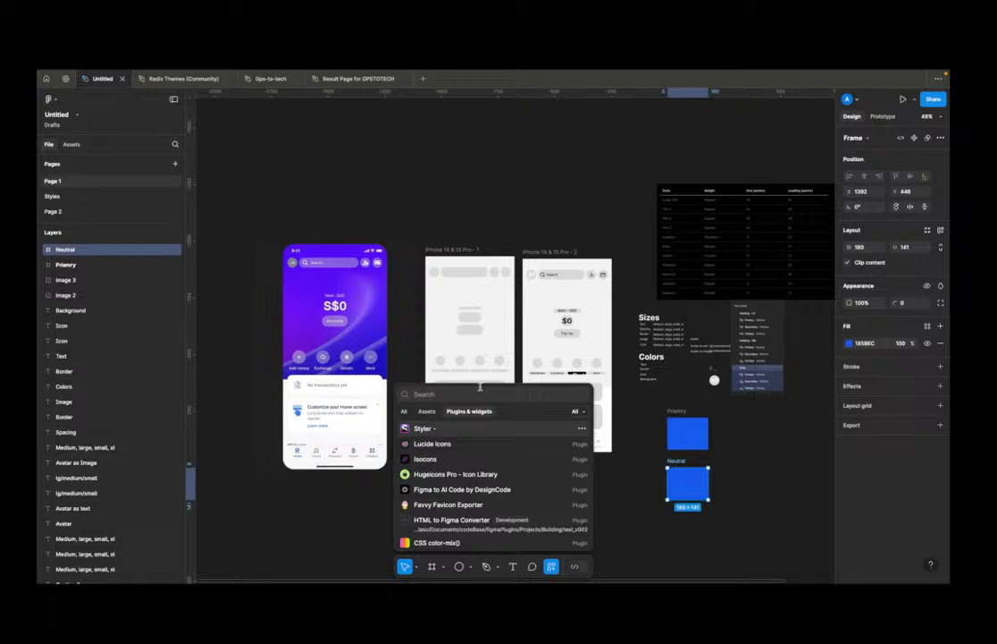
{"action": "type", "text": "color gener"}
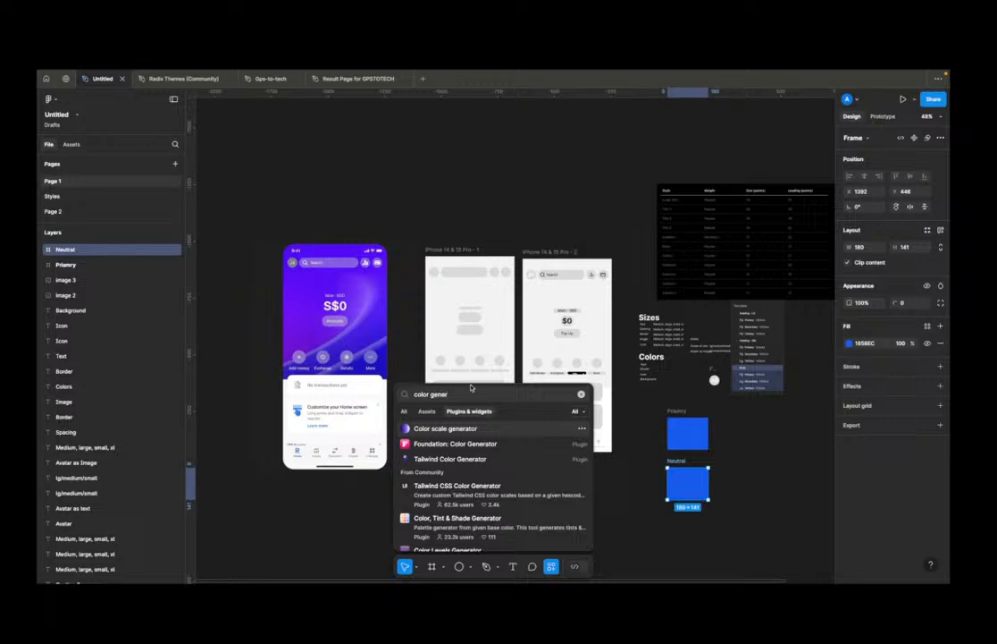
{"action": "left_click", "coordinate": [473, 444]}
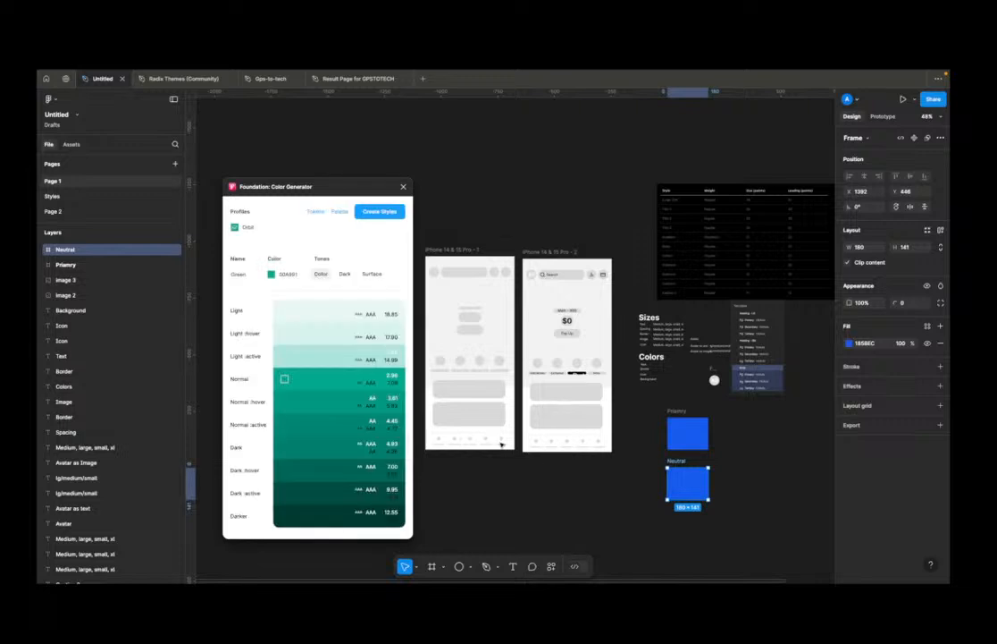
Step: Switch the color generator to the Material profile and set its base color to the Neutral swatch's fill, 185BEC
{"action": "left_click", "coordinate": [250, 226]}
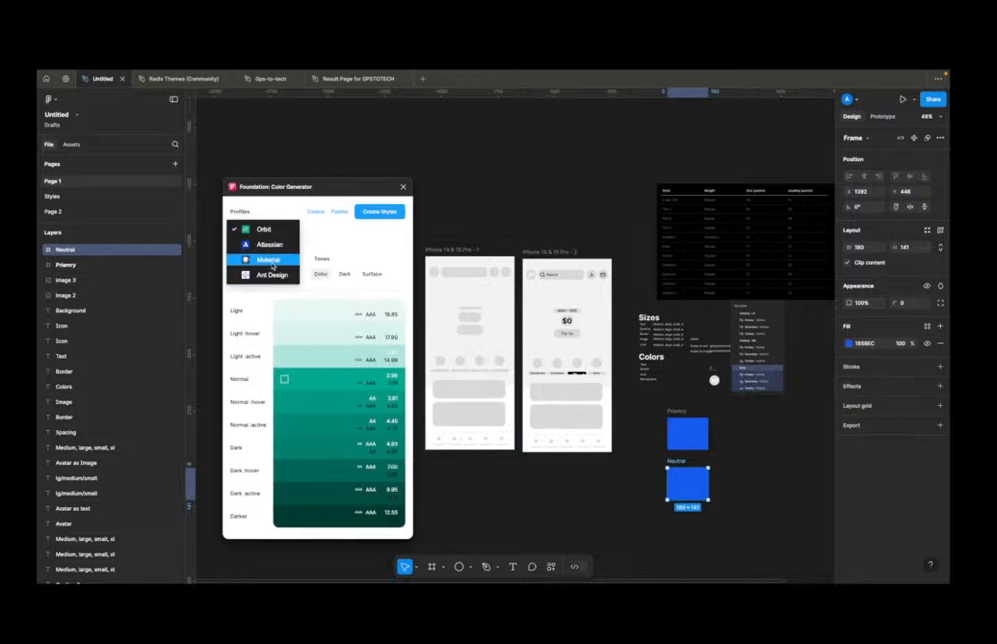
{"action": "left_click", "coordinate": [268, 259]}
{"action": "left_click", "coordinate": [284, 275]}
{"action": "left_click", "coordinate": [873, 345]}
{"action": "key", "text": "ctrl+c"}
{"action": "left_click", "coordinate": [287, 274]}
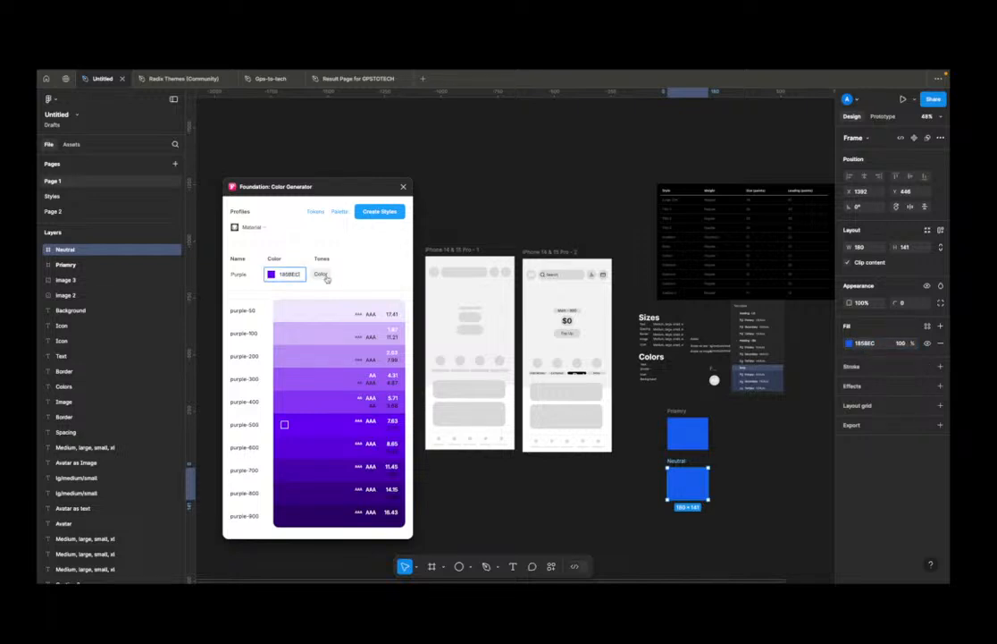
{"action": "key", "text": "ctrl+v"}
{"action": "key", "text": "Return"}
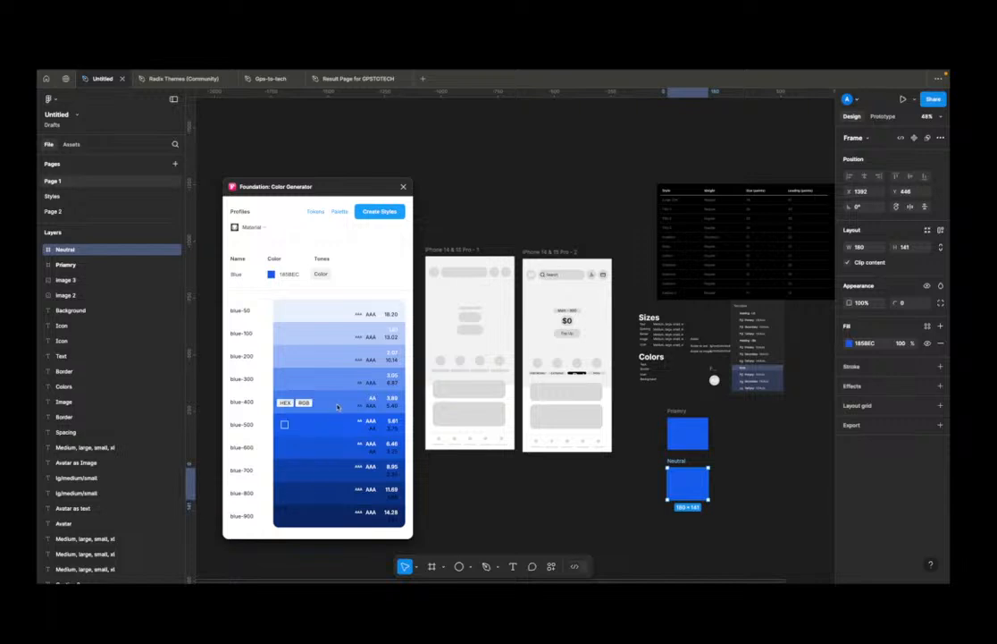
Step: Create color styles from the generated blue scale and expand the Foundation and Blue groups in the local styles
{"action": "left_click", "coordinate": [777, 468]}
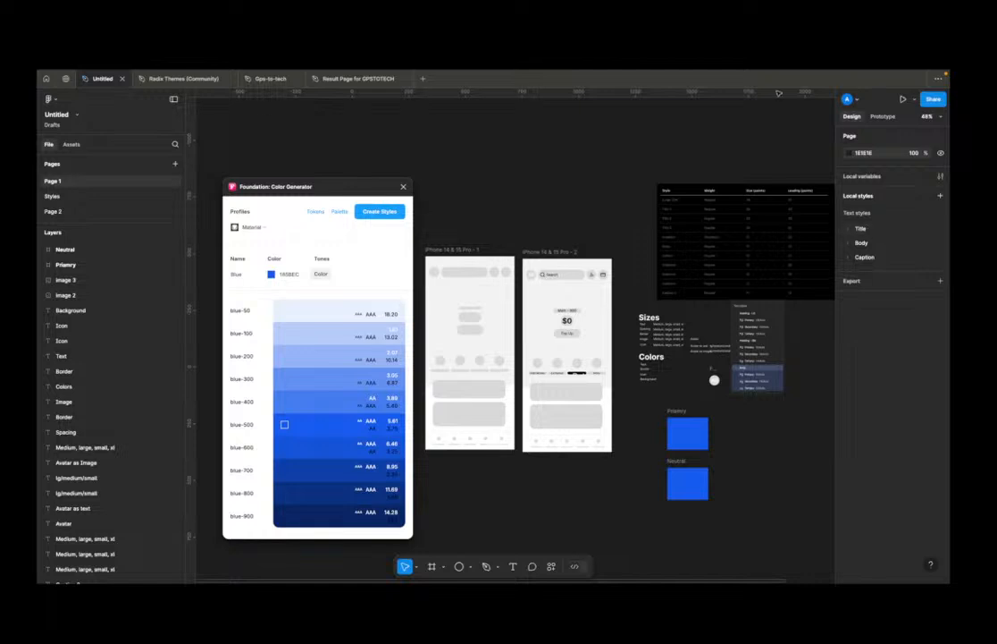
{"action": "left_click", "coordinate": [384, 211]}
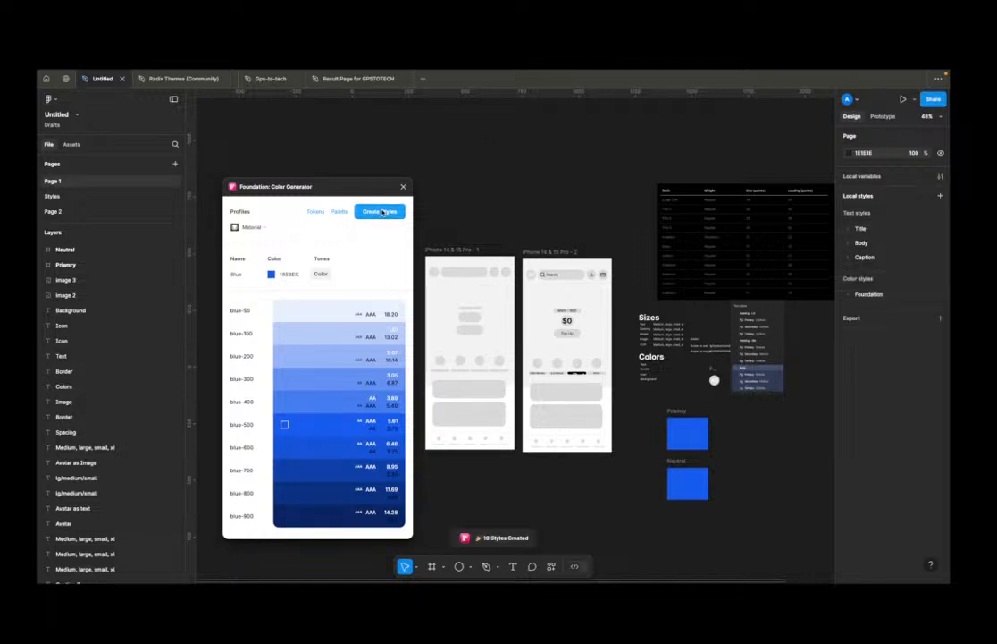
{"action": "scroll", "coordinate": [581, 249], "scroll_direction": "down", "scroll_amount": 10}
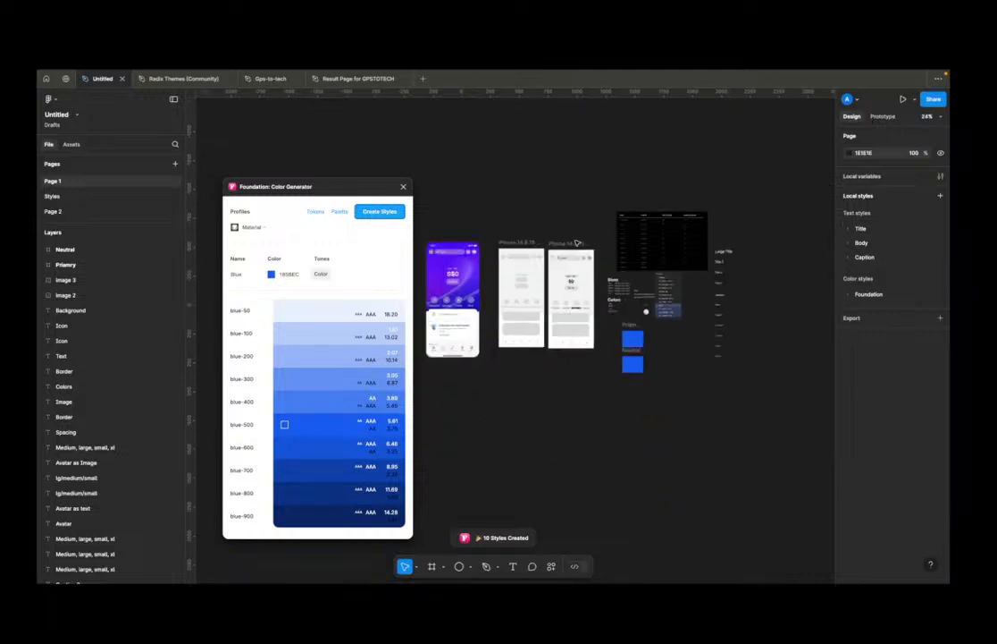
{"action": "scroll", "coordinate": [615, 253], "scroll_direction": "up", "scroll_amount": 7}
{"action": "scroll", "coordinate": [615, 253], "scroll_direction": "up", "scroll_amount": 3}
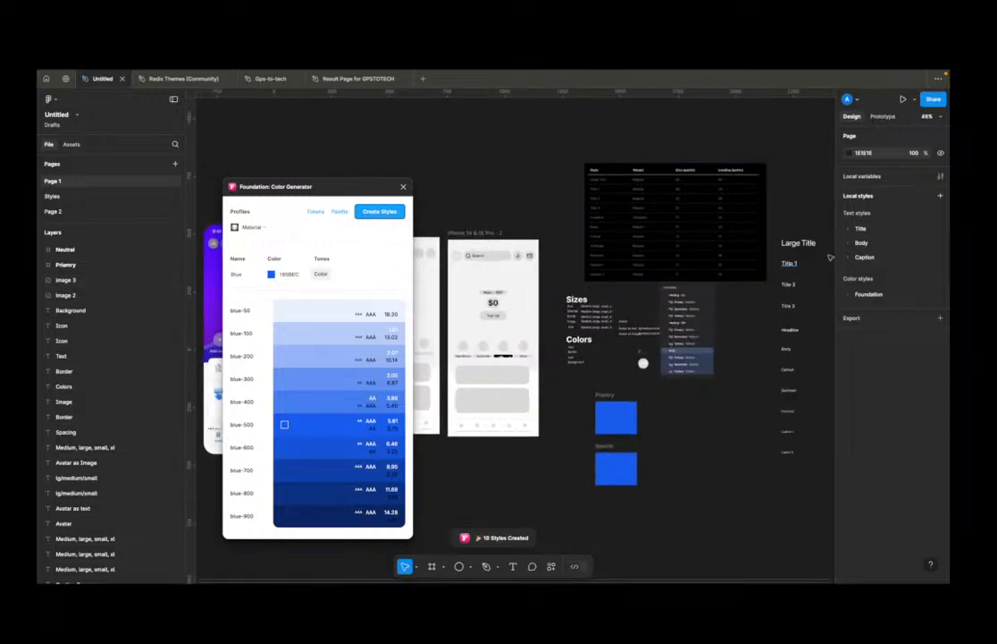
{"action": "left_click", "coordinate": [849, 296]}
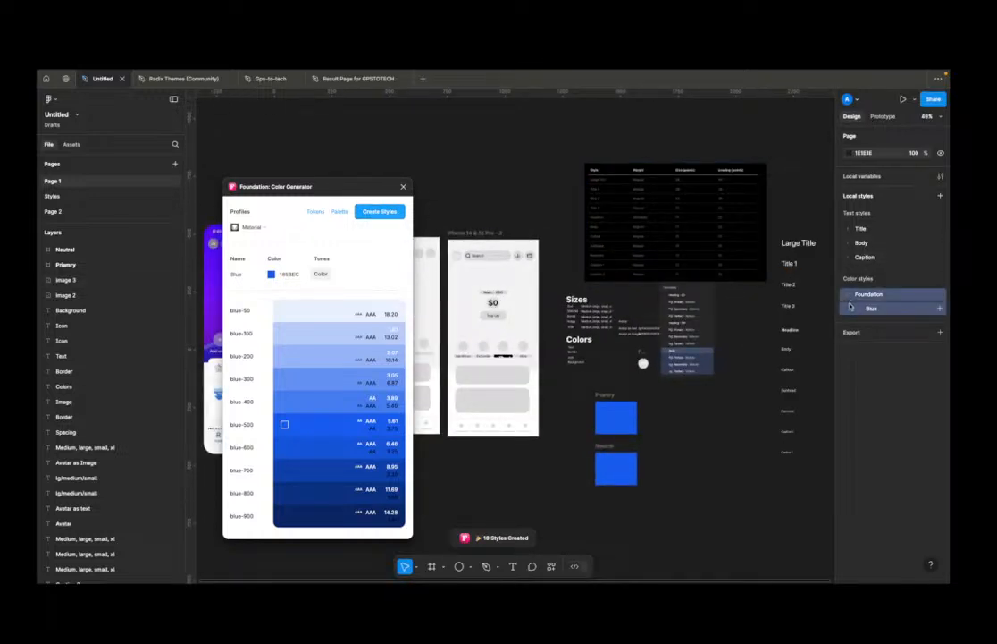
{"action": "left_click", "coordinate": [856, 308]}
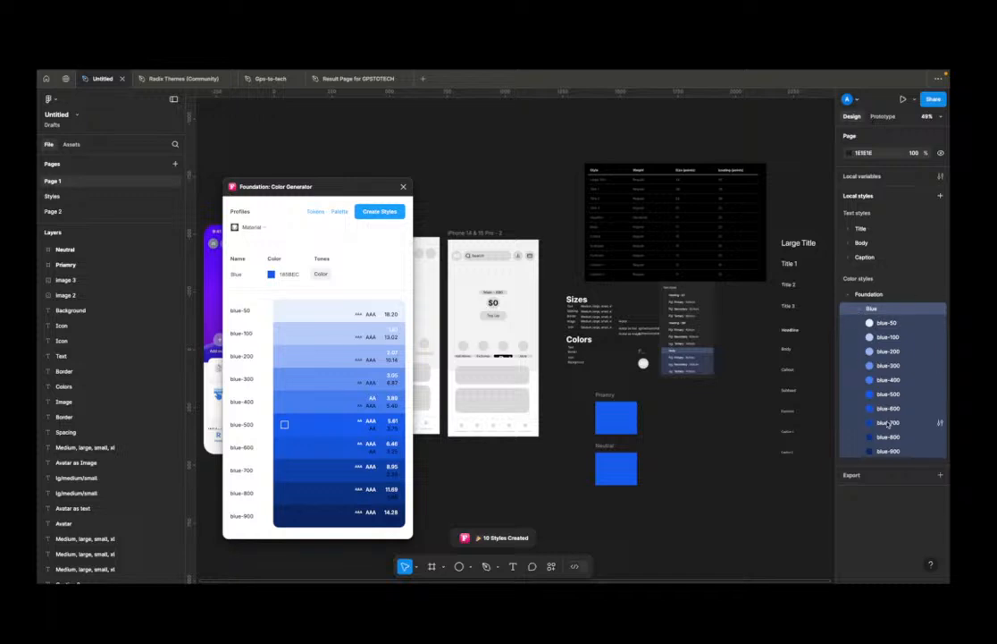
Step: Rename the generator's color scale as "Primary" and create color styles from it
{"action": "double_click", "coordinate": [254, 273]}
{"action": "type", "text": "Primary"}
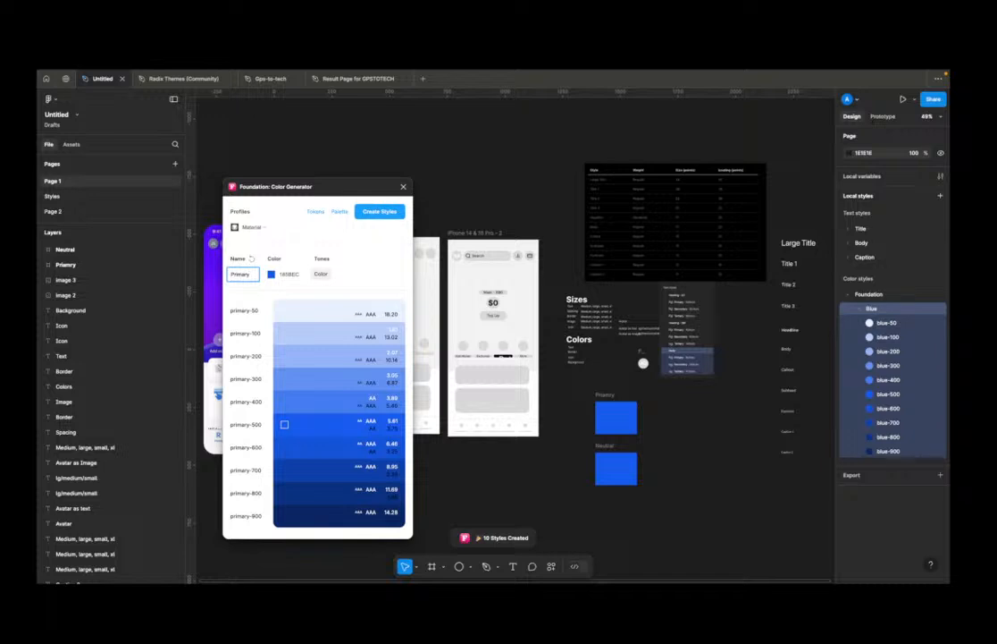
{"action": "left_click", "coordinate": [379, 211]}
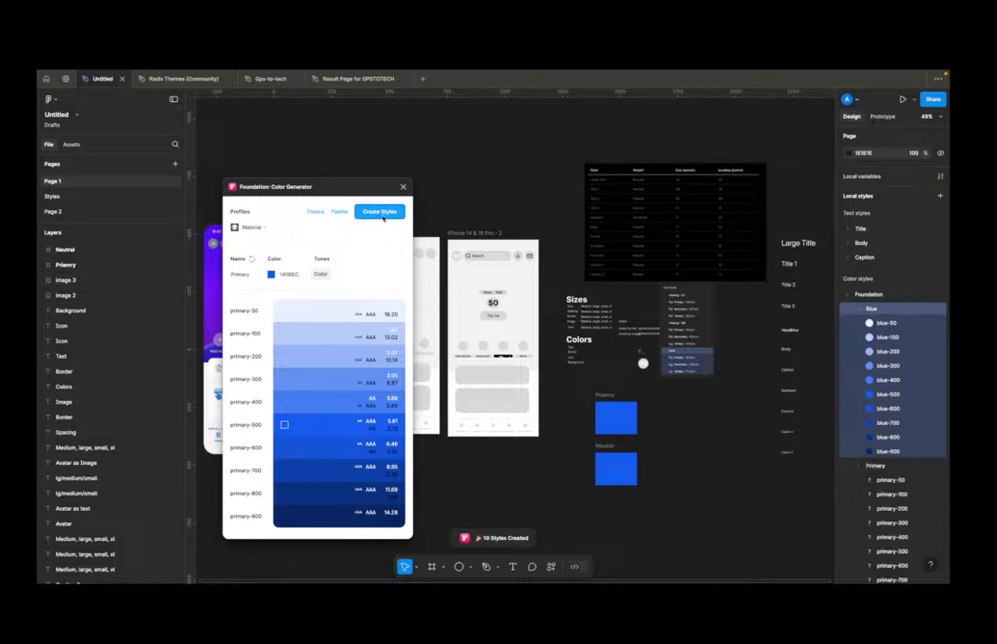
Step: Delete the Blue group of color styles and move the Primary group out of the Foundation folder
{"action": "right_click", "coordinate": [887, 308]}
{"action": "left_click", "coordinate": [897, 329]}
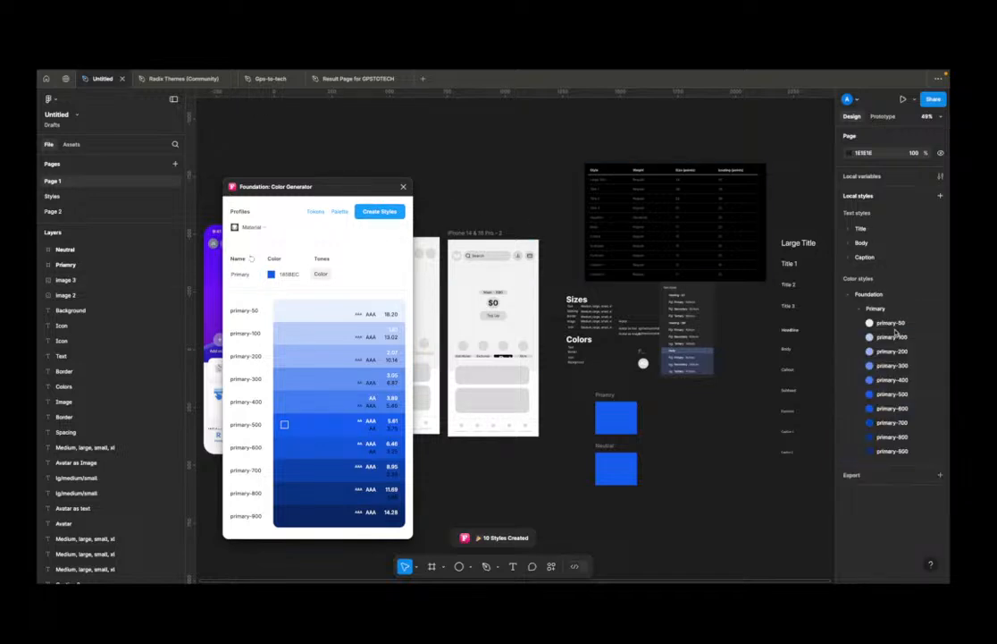
{"action": "mouse_move", "coordinate": [876, 309]}
{"action": "left_mouse_down"}
{"action": "mouse_move", "coordinate": [875, 295]}
{"action": "mouse_move", "coordinate": [862, 296]}
{"action": "left_mouse_up"}
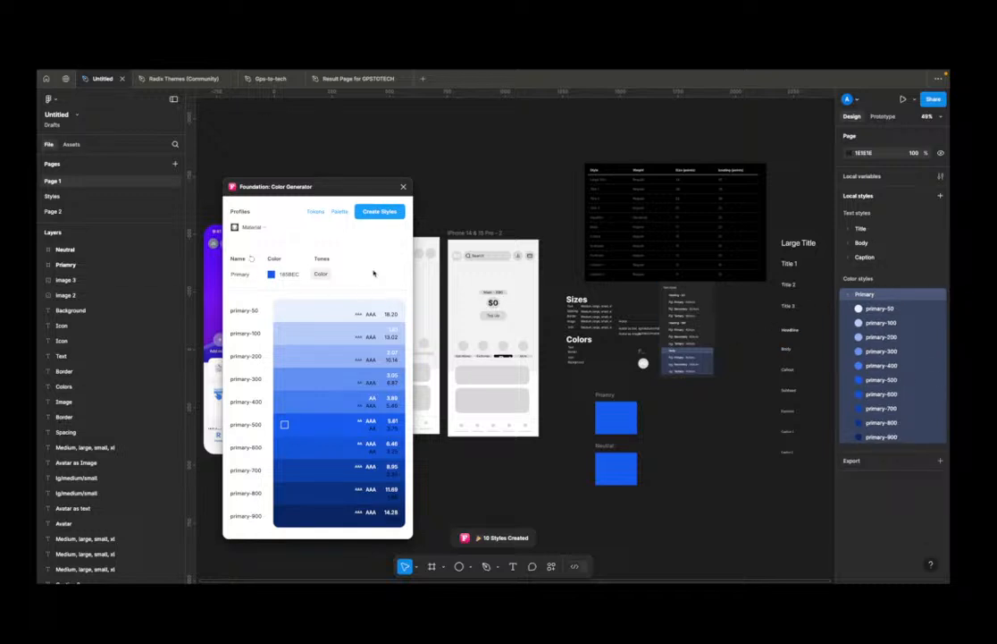
Step: Open the primary-50 color style for editing and copy its hex value, E8EFFD
{"action": "mouse_move", "coordinate": [273, 314]}
{"action": "left_click", "coordinate": [940, 308]}
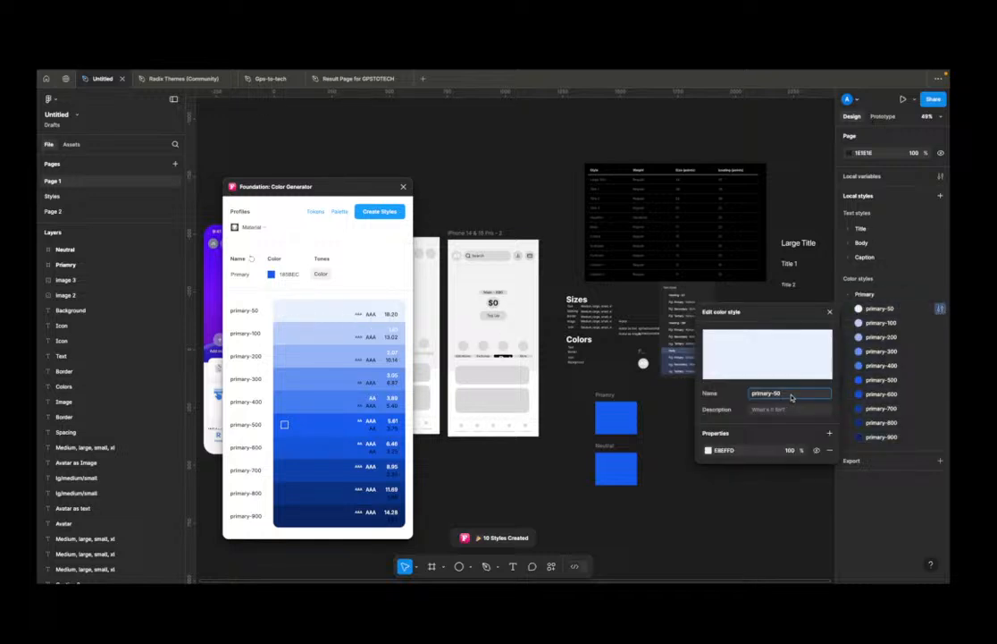
{"action": "left_click", "coordinate": [724, 449]}
{"action": "key", "text": "super+c"}
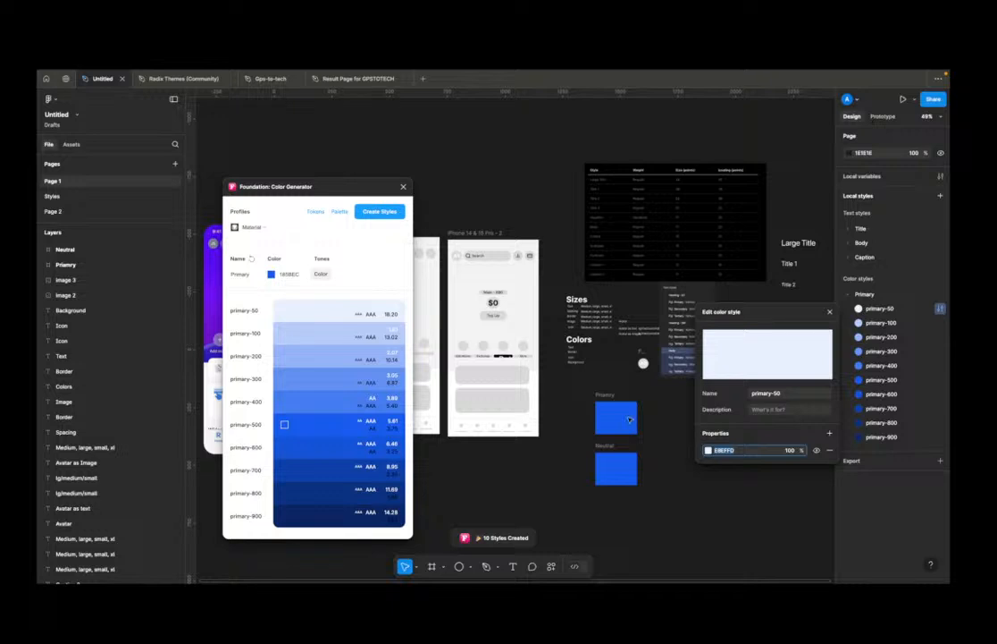
Step: Reset the color generator to the Material profile and set its base color to E8EFFD
{"action": "double_click", "coordinate": [242, 275]}
{"action": "left_click", "coordinate": [268, 240]}
{"action": "left_click", "coordinate": [253, 228]}
{"action": "left_click", "coordinate": [255, 228]}
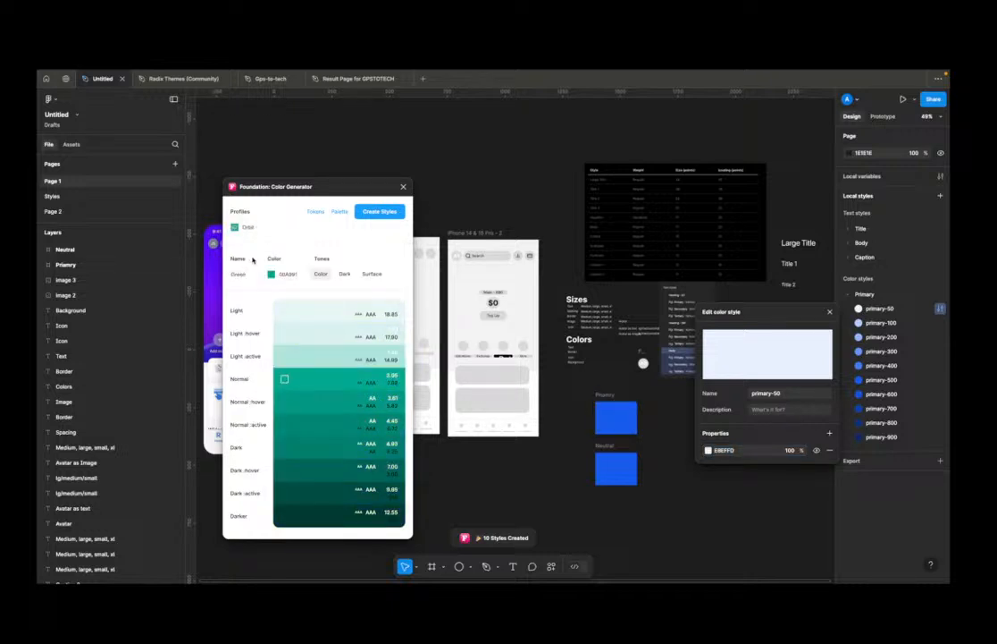
{"action": "left_click", "coordinate": [251, 229]}
{"action": "left_click", "coordinate": [255, 231]}
{"action": "left_click", "coordinate": [256, 233]}
{"action": "left_click", "coordinate": [261, 259]}
{"action": "left_click", "coordinate": [288, 276]}
{"action": "key", "text": "super+v"}
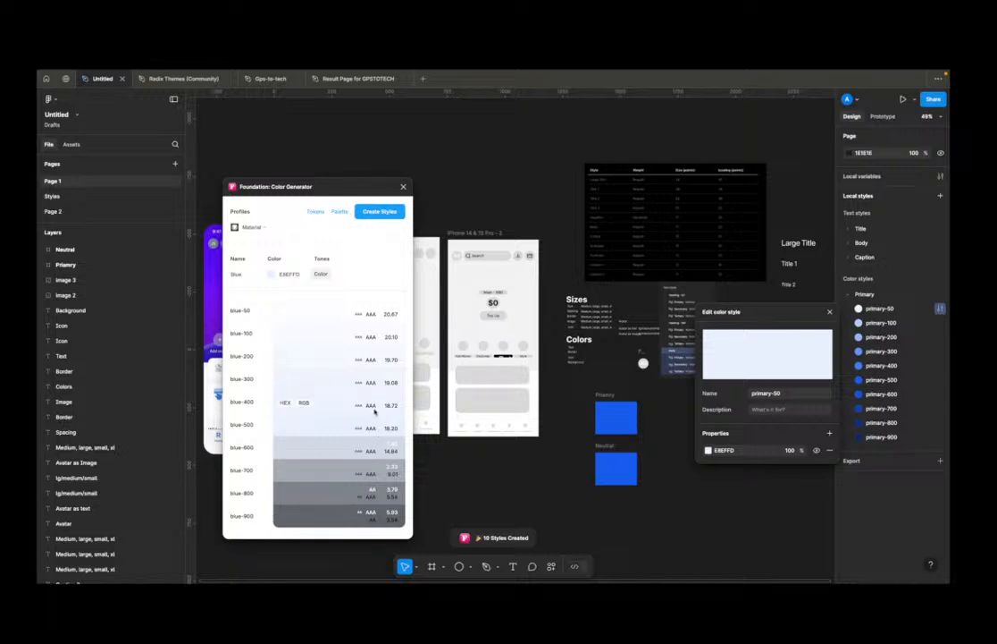
Step: Name the light color scale "Neutral" and create color styles from it
{"action": "double_click", "coordinate": [247, 272]}
{"action": "type", "text": "Neutra"}
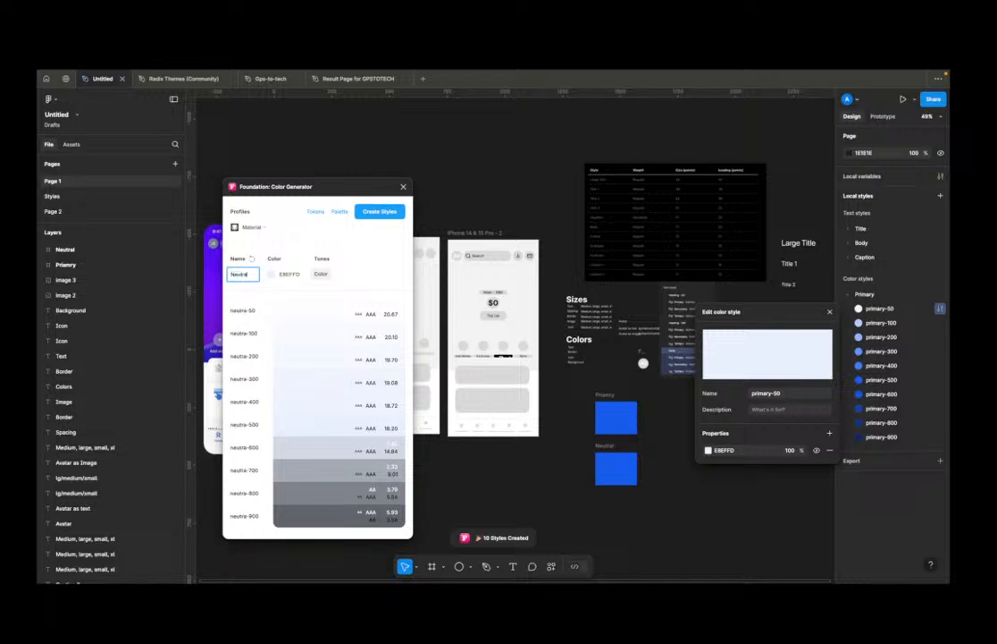
{"action": "type", "text": "l"}
{"action": "left_click", "coordinate": [393, 214]}
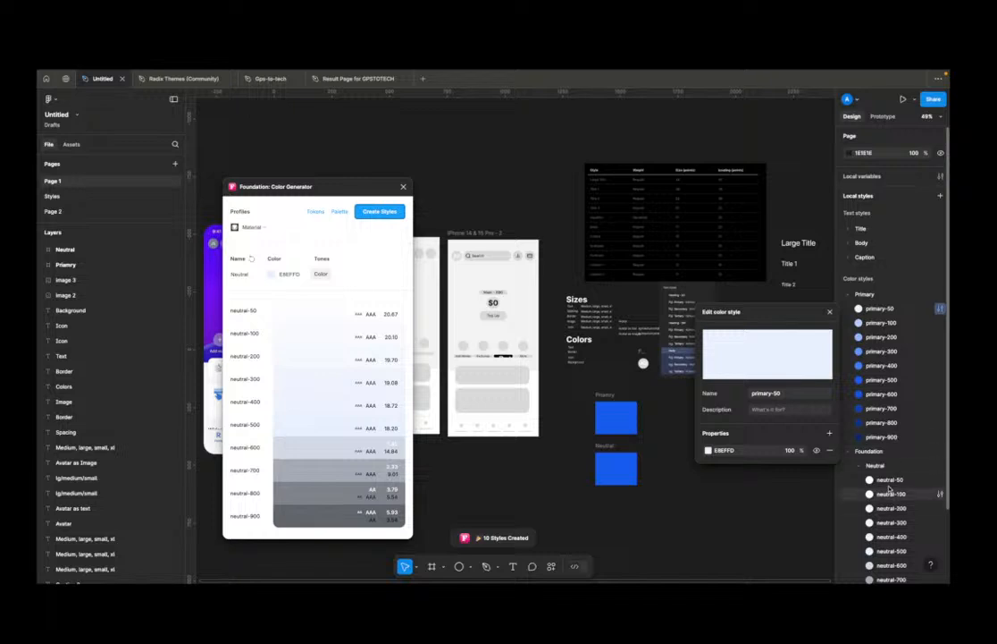
{"action": "scroll", "coordinate": [881, 495], "scroll_direction": "down", "scroll_amount": 2}
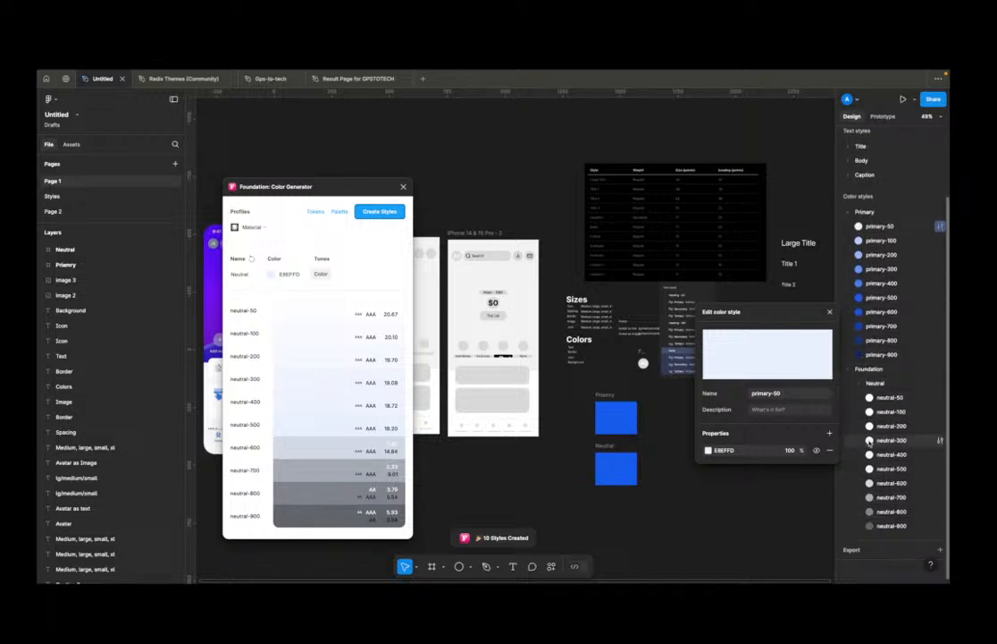
Step: Close the color generator and the primary-50 style editor
{"action": "left_click", "coordinate": [403, 189]}
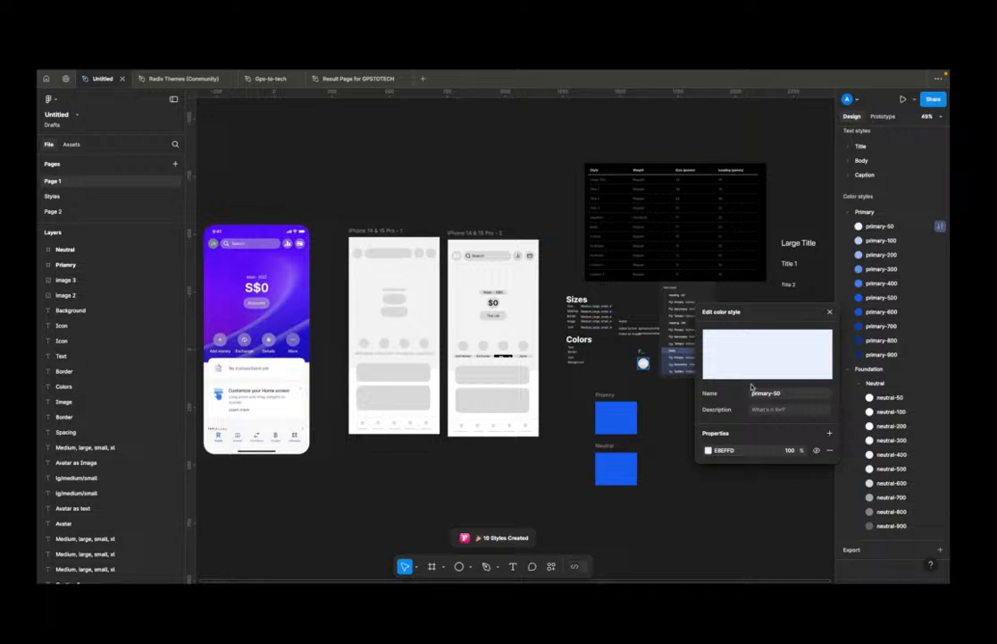
{"action": "left_click_drag", "start_coordinate": [784, 314], "coordinate": [643, 305]}
{"action": "left_click", "coordinate": [691, 303]}
{"action": "scroll", "coordinate": [777, 318], "scroll_direction": "right", "scroll_amount": 5}
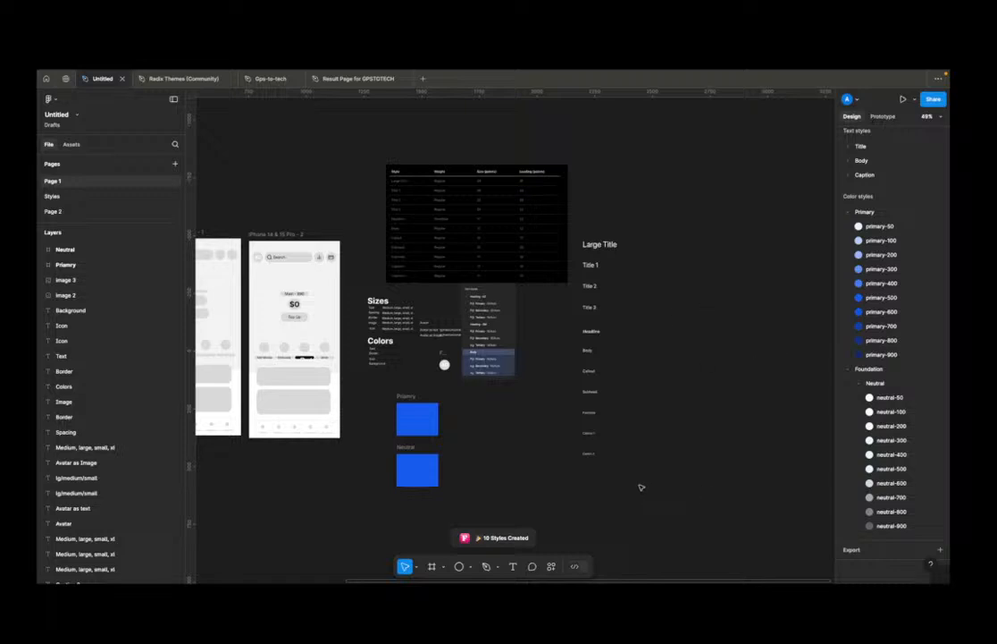
Step: Run Foundation: Color Generator again with the Material profile and base color E8EFFD
{"action": "key", "text": "shift+i"}
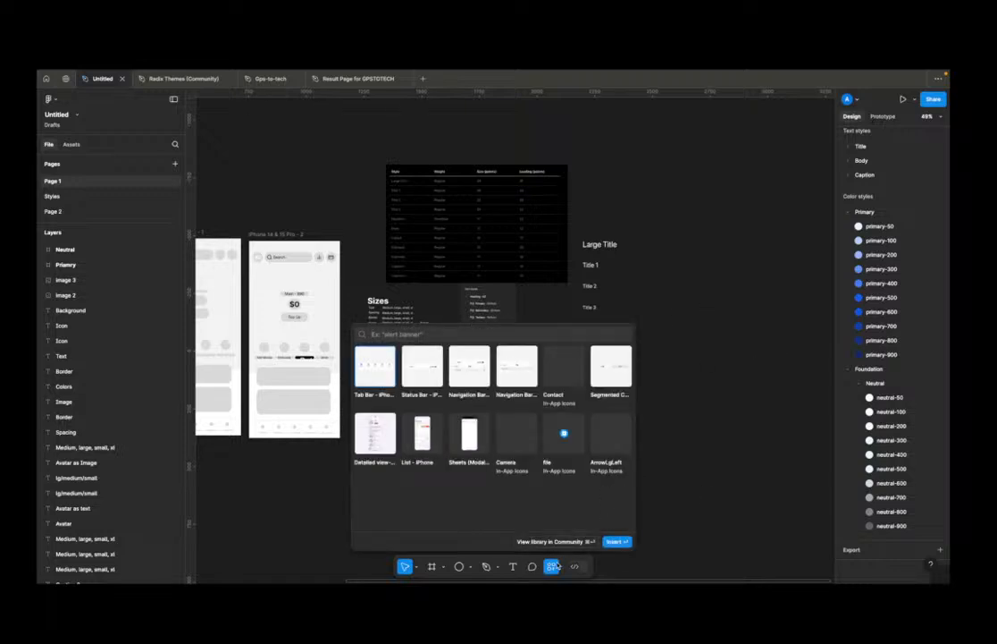
{"action": "left_click", "coordinate": [551, 565]}
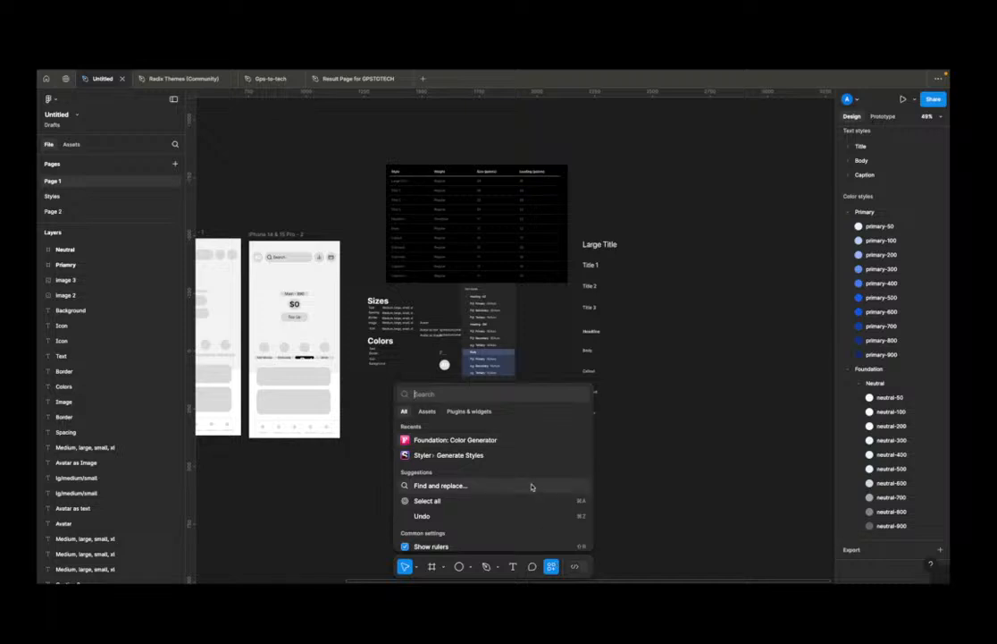
{"action": "left_click", "coordinate": [515, 445]}
{"action": "left_click", "coordinate": [259, 229]}
{"action": "left_click", "coordinate": [261, 258]}
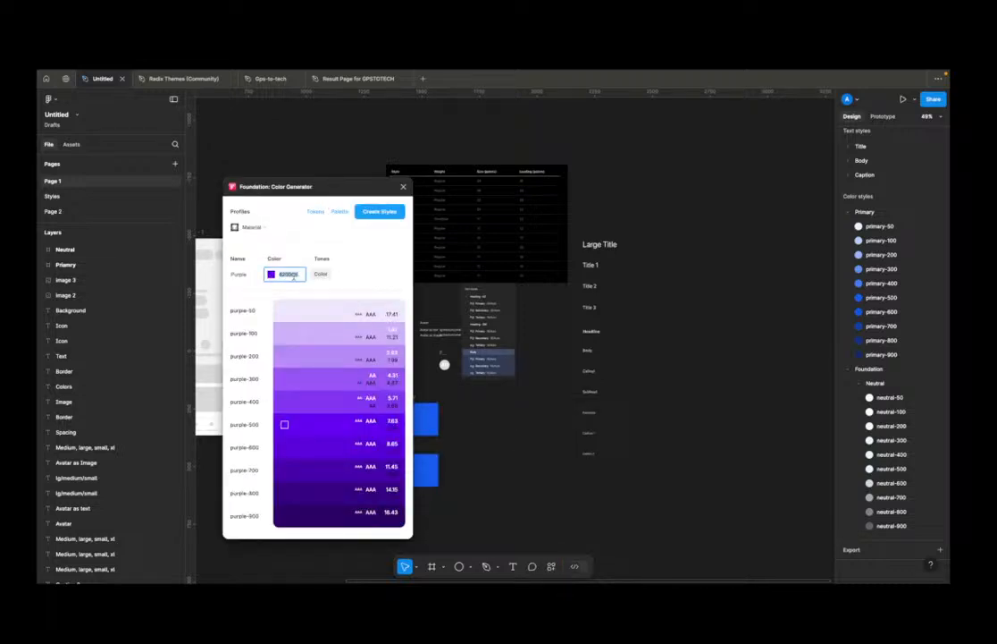
{"action": "type", "text": "E8EFF3"}
{"action": "left_click", "coordinate": [360, 260]}
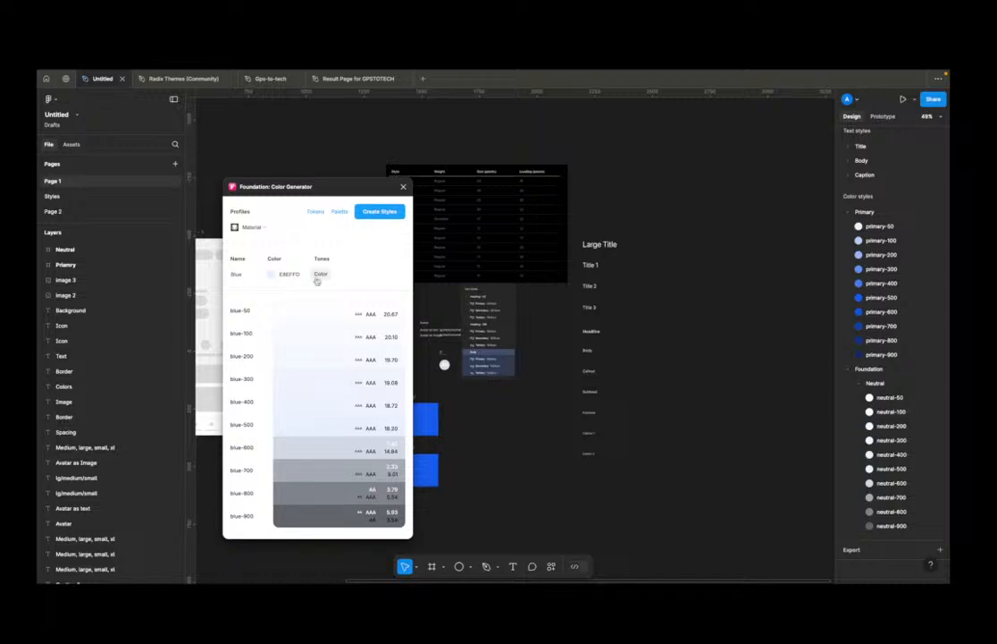
Step: Generate the Blue palette frame on the canvas and move it to the empty area below the phone screens
{"action": "left_click", "coordinate": [340, 211]}
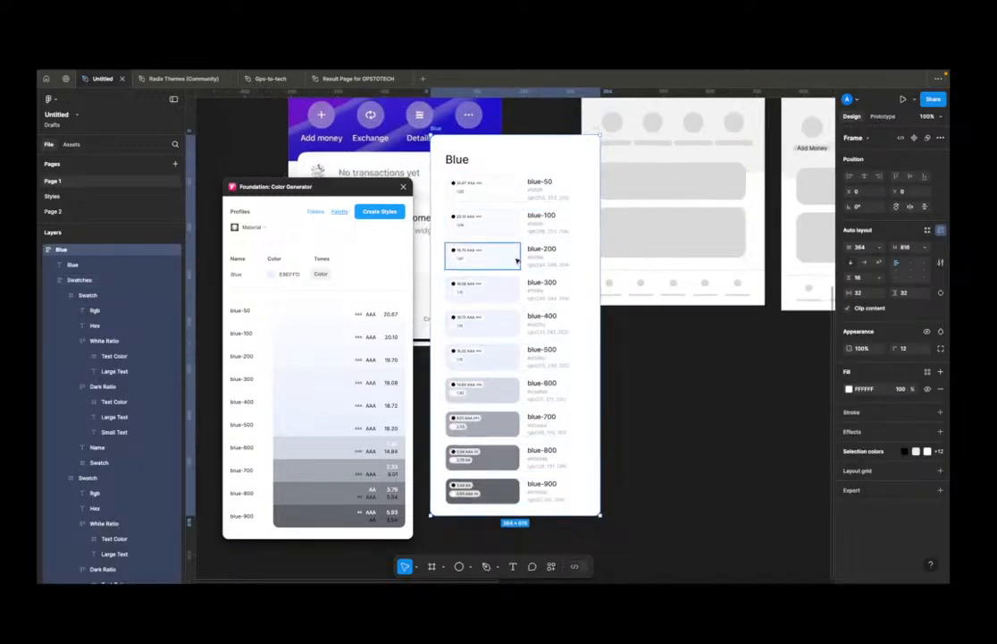
{"action": "scroll", "coordinate": [516, 260], "scroll_direction": "down", "scroll_amount": 2, "text": "ctrl"}
{"action": "scroll", "coordinate": [554, 295], "scroll_direction": "up", "scroll_amount": 3}
{"action": "scroll", "coordinate": [554, 295], "scroll_direction": "left", "scroll_amount": 2}
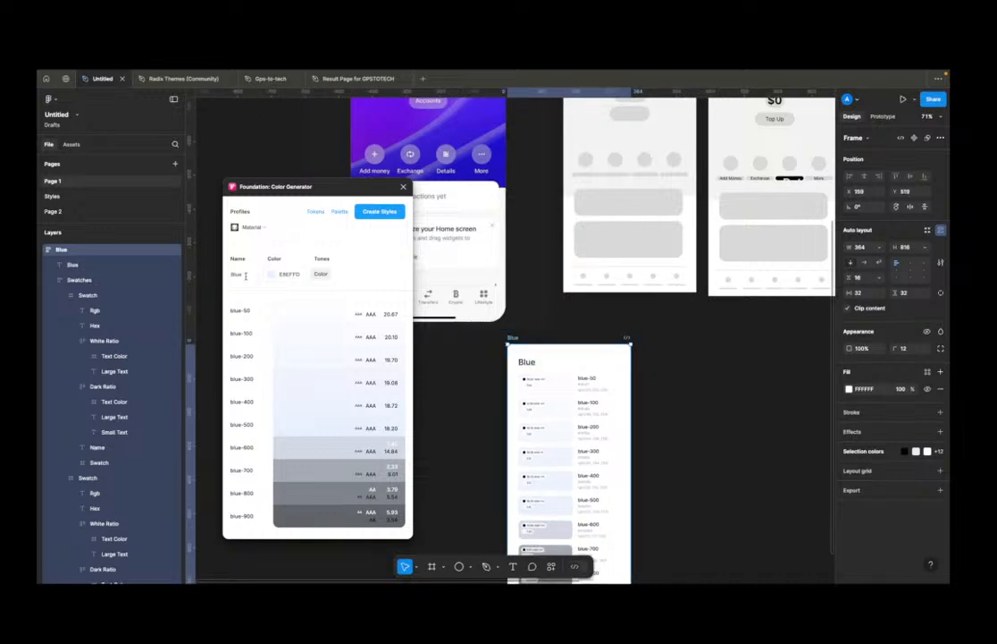
Step: Rename the generator's scale as "Neutral", generate its palette frame and place it beside the Blue palette
{"action": "left_click_drag", "start_coordinate": [247, 274], "coordinate": [216, 273]}
{"action": "type", "text": "Neutral"}
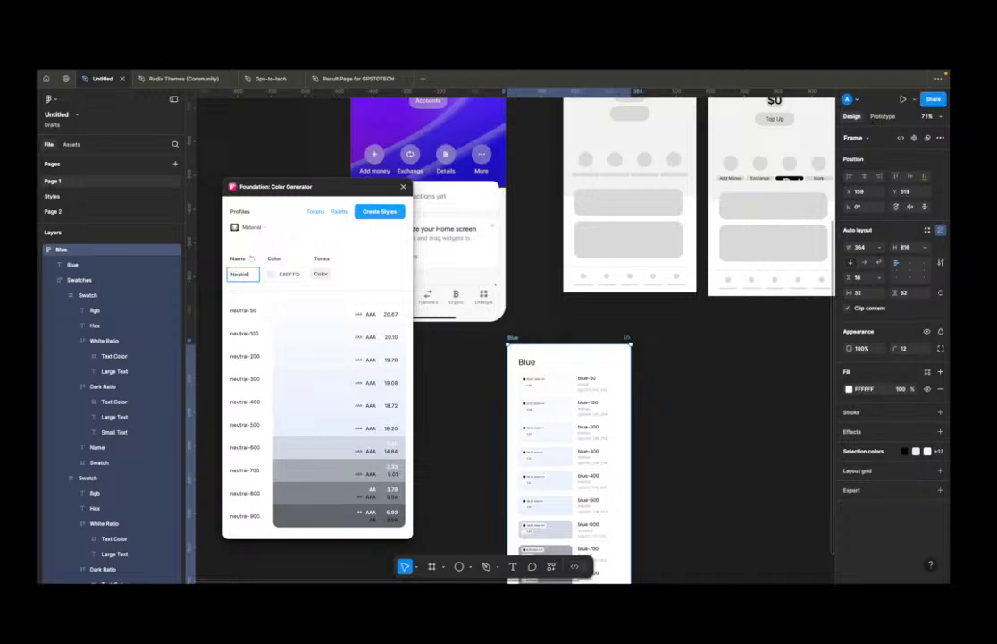
{"action": "left_click", "coordinate": [340, 211]}
{"action": "scroll", "coordinate": [492, 179], "scroll_direction": "down", "scroll_amount": 3}
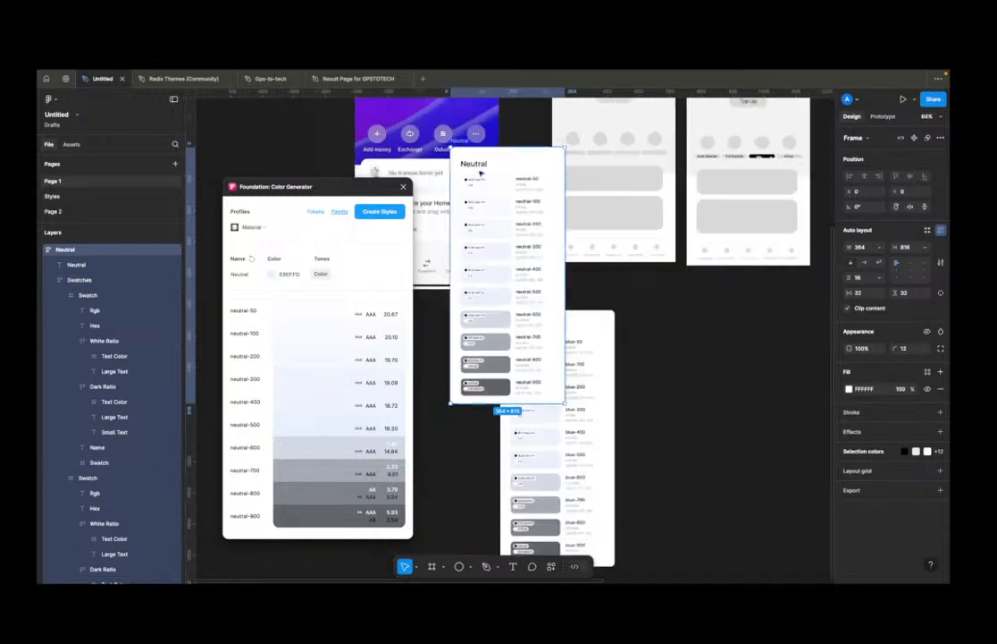
{"action": "left_click_drag", "start_coordinate": [460, 143], "coordinate": [638, 305]}
Step: Delete the Blue palette frame and move the Neutral palette below the first grey wireframe, to about X 341, Y 514
{"action": "left_click", "coordinate": [511, 305]}
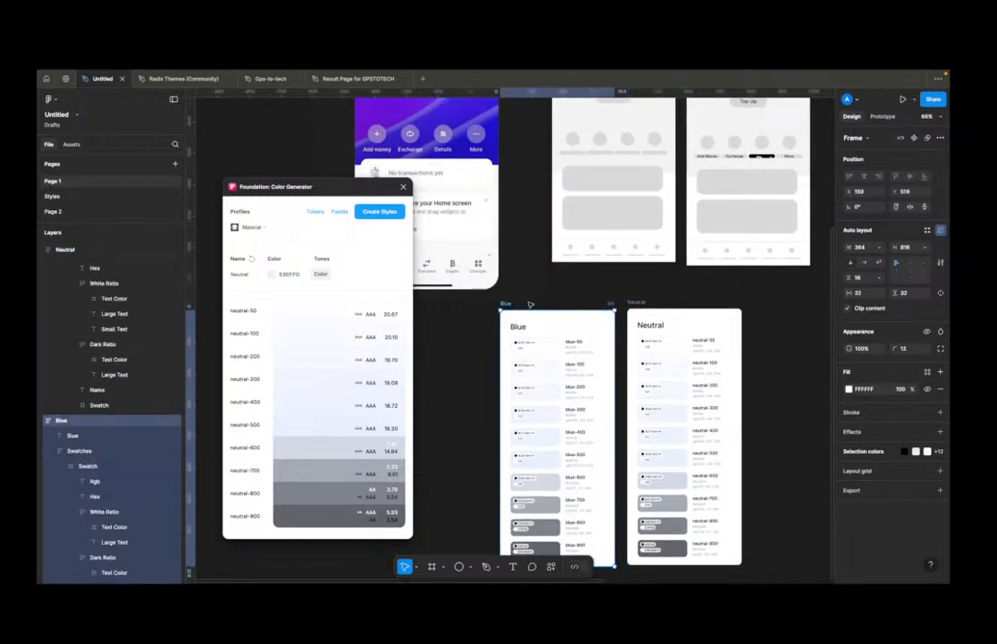
{"action": "key", "text": "Delete"}
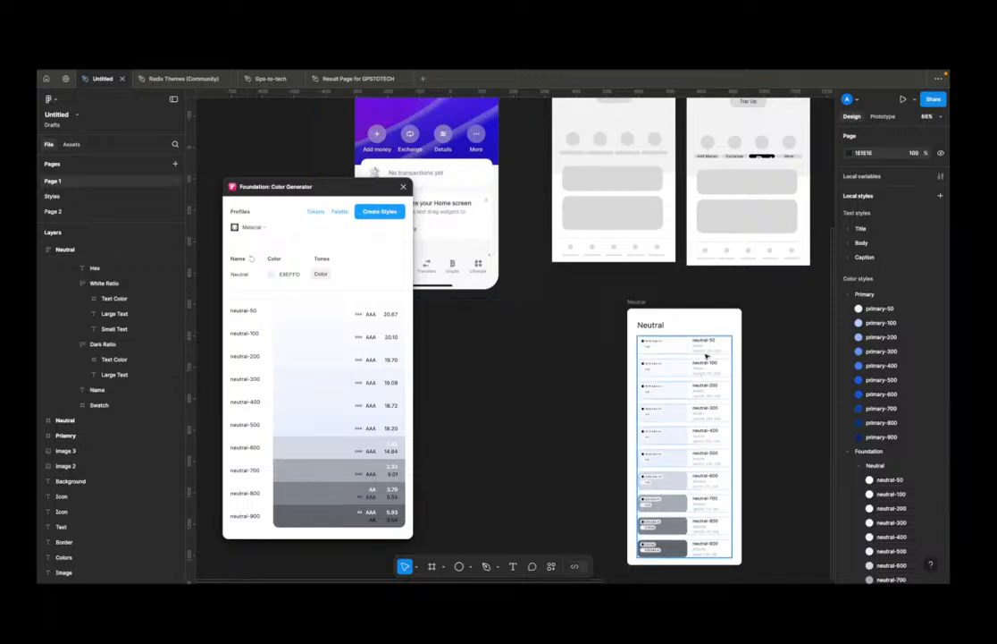
{"action": "left_click_drag", "start_coordinate": [639, 297], "coordinate": [570, 303]}
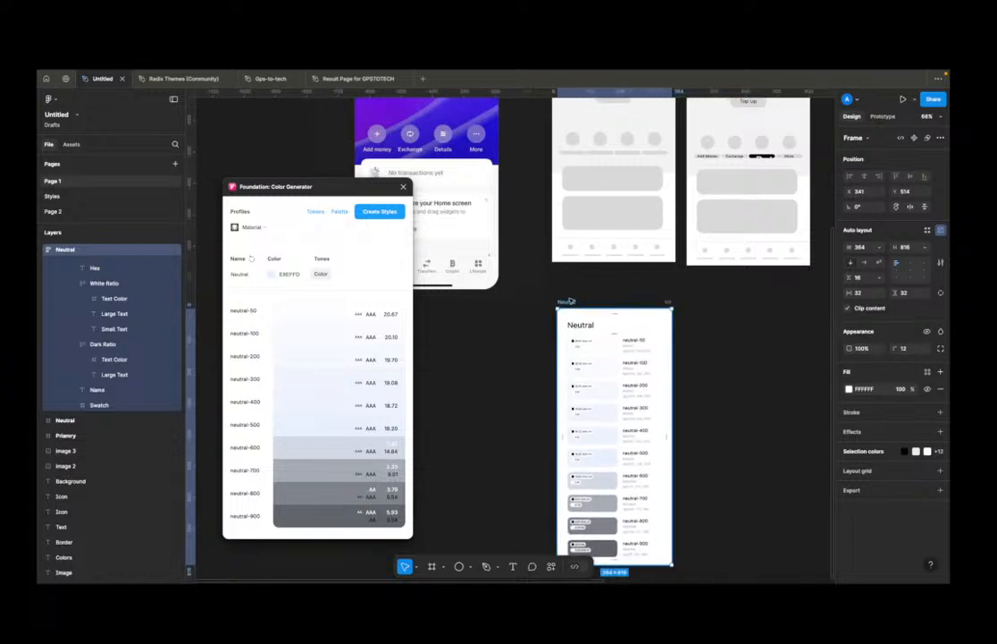
Step: Copy the hex value of the primary-500 color style
{"action": "scroll", "coordinate": [685, 403], "scroll_direction": "right", "scroll_amount": 3}
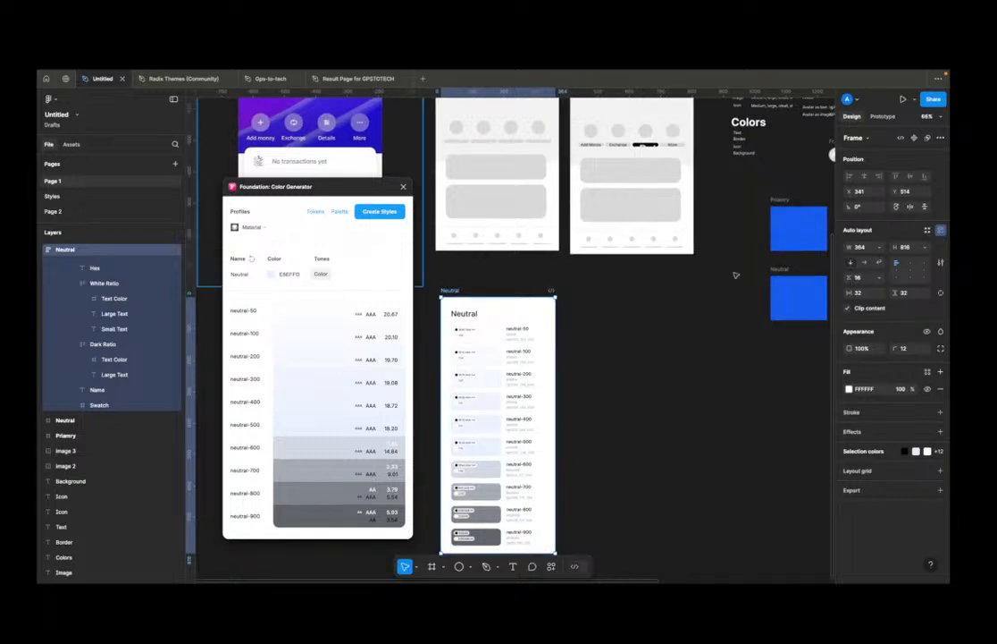
{"action": "left_click", "coordinate": [796, 302]}
{"action": "left_click", "coordinate": [798, 227]}
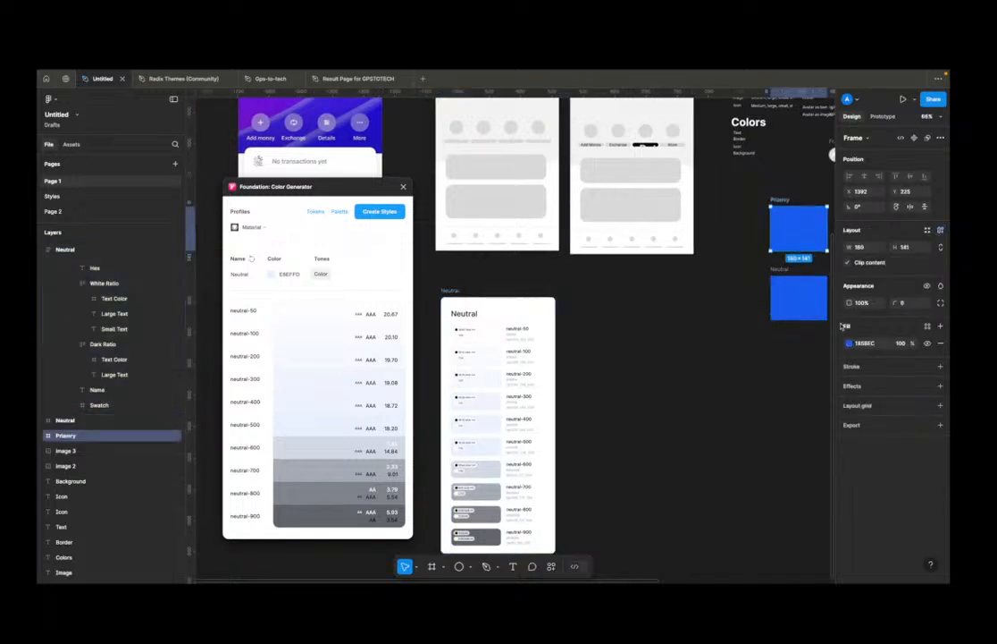
{"action": "left_click", "coordinate": [777, 358]}
{"action": "left_click", "coordinate": [939, 380]}
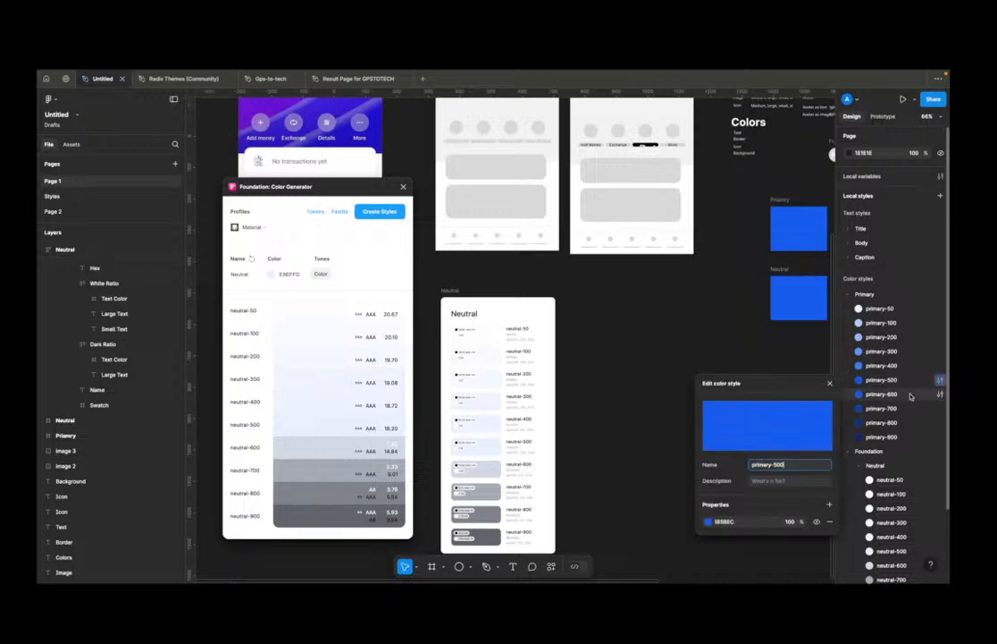
{"action": "left_click", "coordinate": [741, 523]}
{"action": "key", "text": "ctrl+c"}
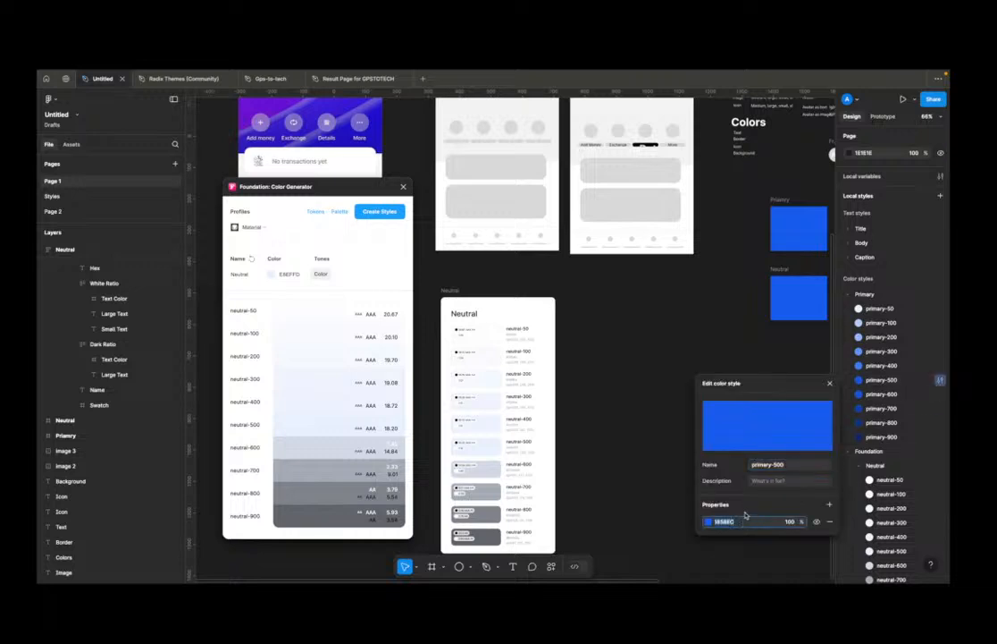
Step: Set the color generator's base color to the copied 185BEC and rename its scale as "Primary"
{"action": "left_click", "coordinate": [587, 428]}
{"action": "left_click", "coordinate": [284, 274]}
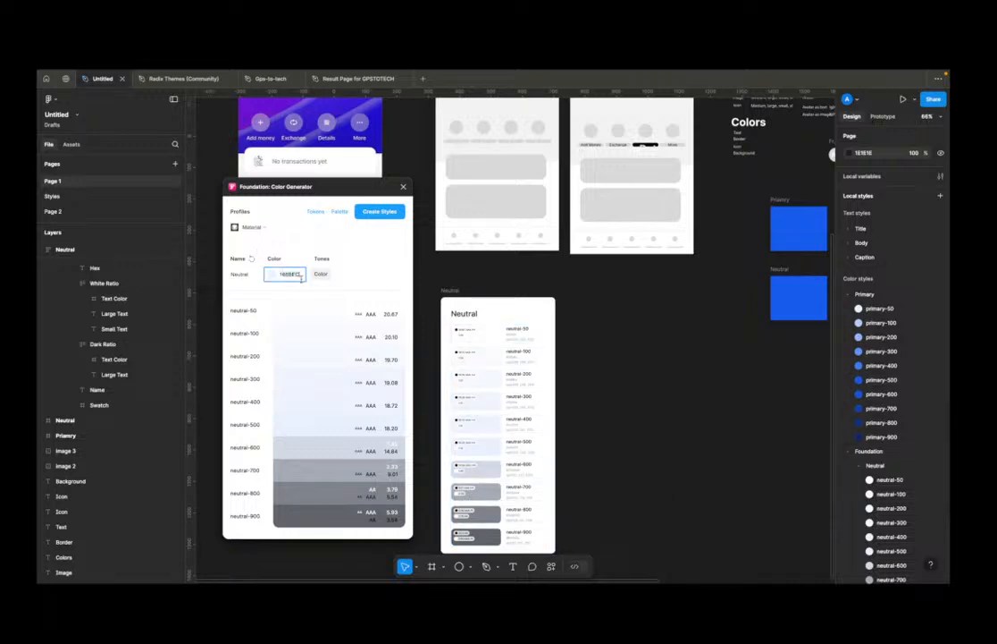
{"action": "key", "text": "ctrl+v"}
{"action": "key", "text": "shift+Tab"}
{"action": "type", "text": "Primary"}
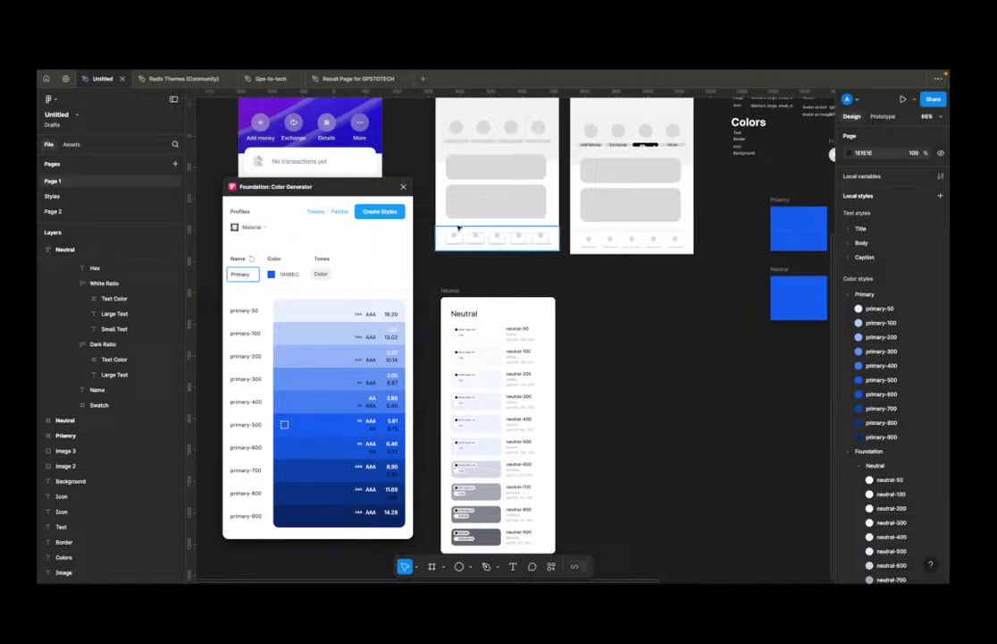
Step: Generate the Primary palette frame and place it directly beside the Neutral palette, with its top at Y 514
{"action": "left_click", "coordinate": [341, 213]}
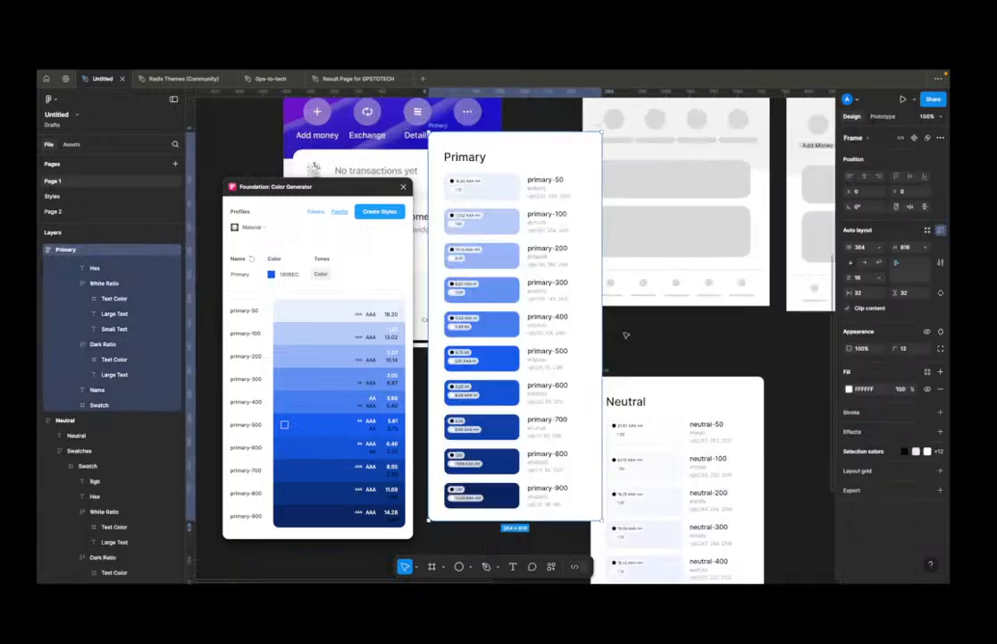
{"action": "key", "text": "shift+1"}
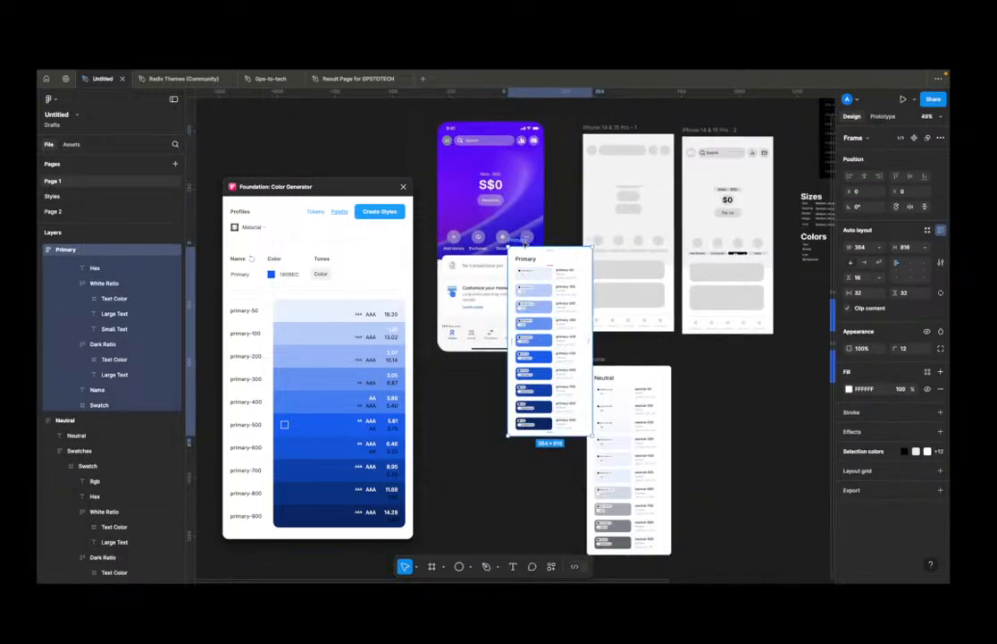
{"action": "left_click_drag", "start_coordinate": [489, 347], "coordinate": [511, 360]}
Step: Transfer the Primary and Neutral palette frames to the Styles page and place them beside the Icons frame, at Y 1092
{"action": "left_click", "coordinate": [600, 360], "text": "shift"}
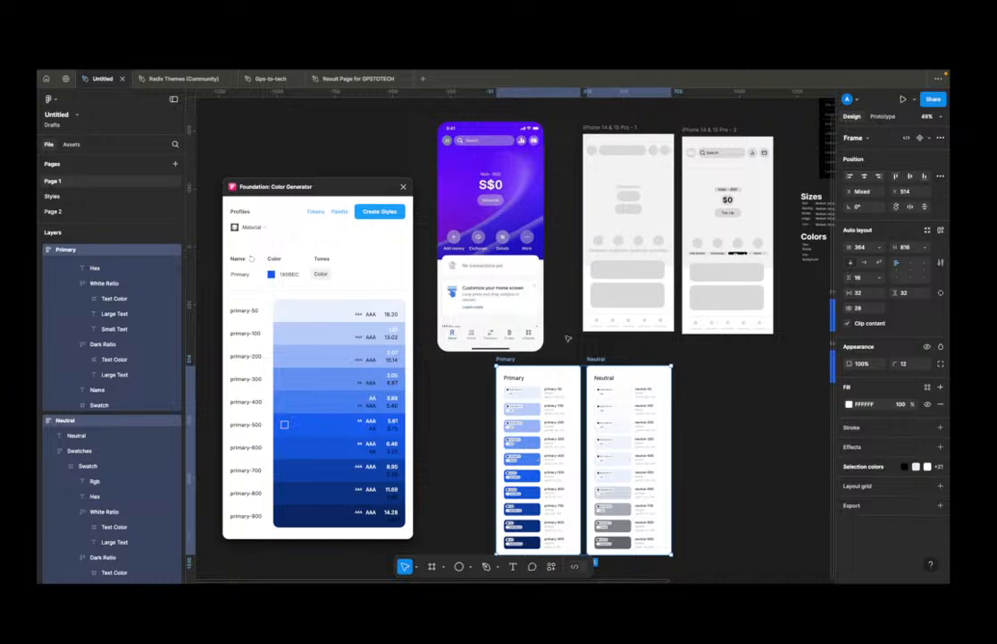
{"action": "left_click", "coordinate": [135, 197]}
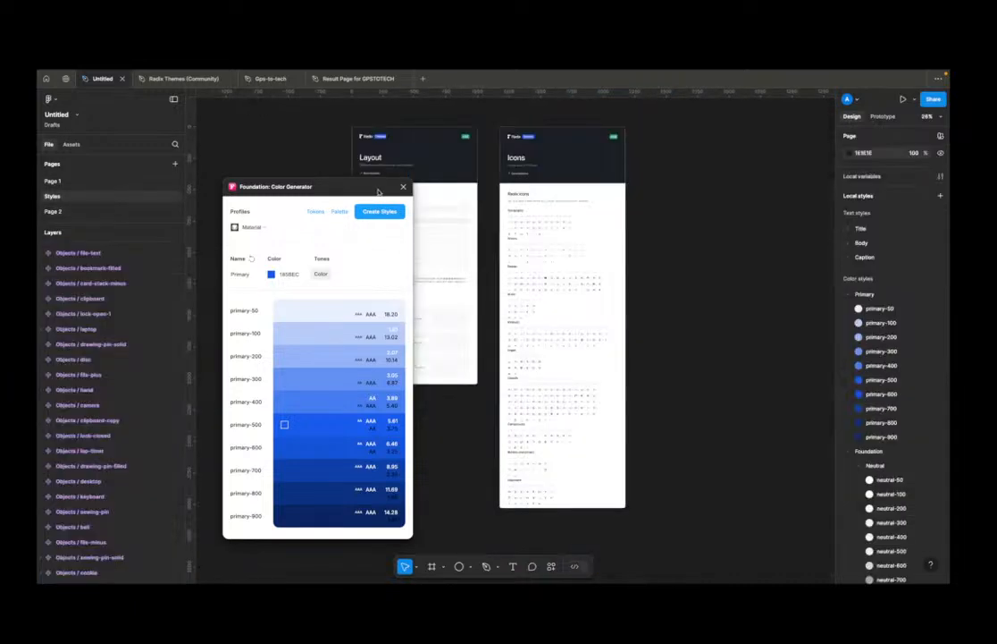
{"action": "key", "text": "super+v"}
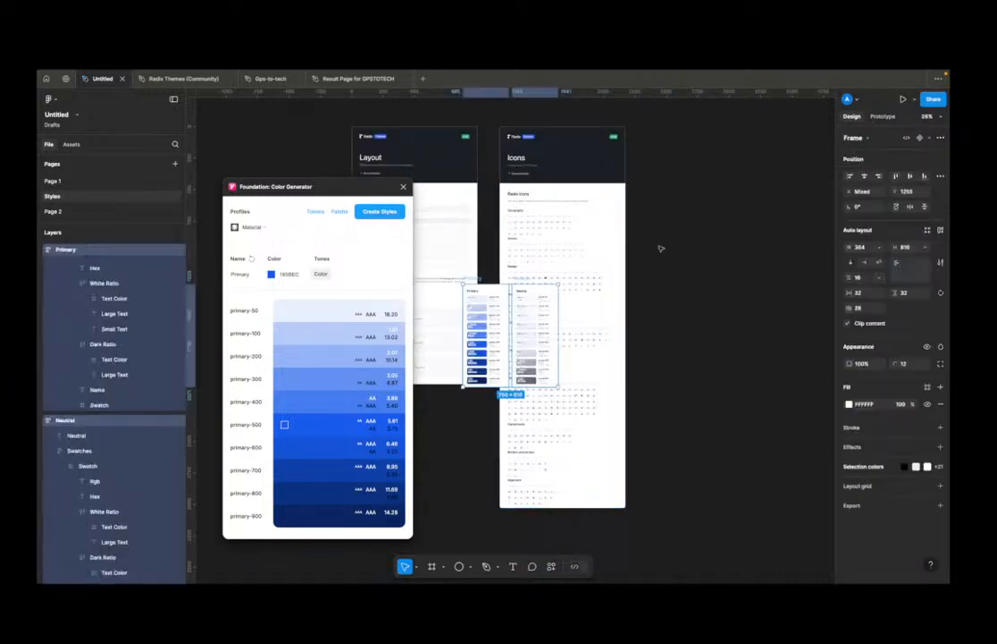
{"action": "left_click_drag", "start_coordinate": [528, 329], "coordinate": [705, 305]}
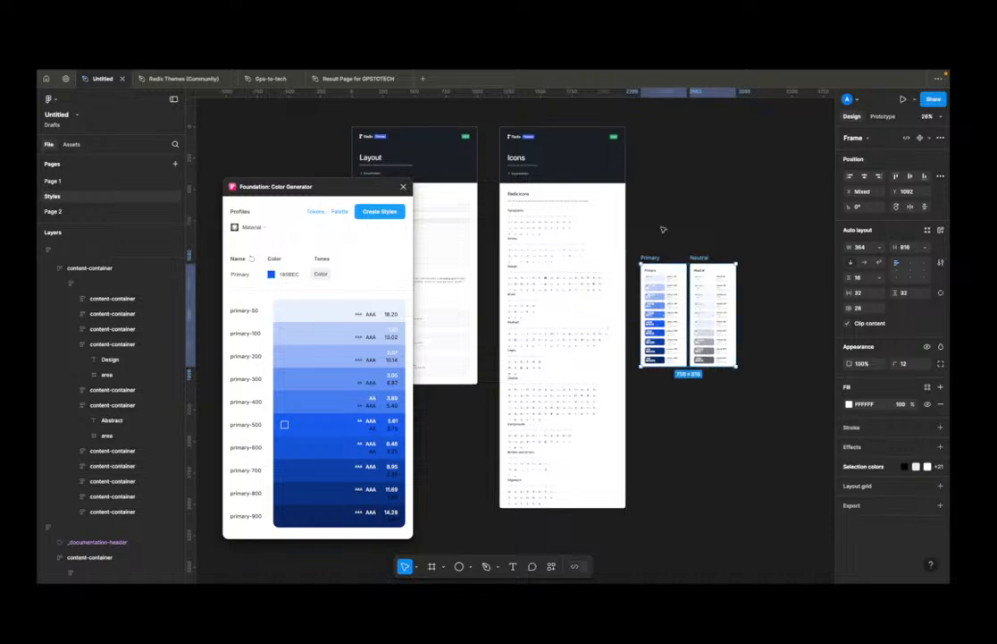
{"action": "left_click", "coordinate": [787, 234]}
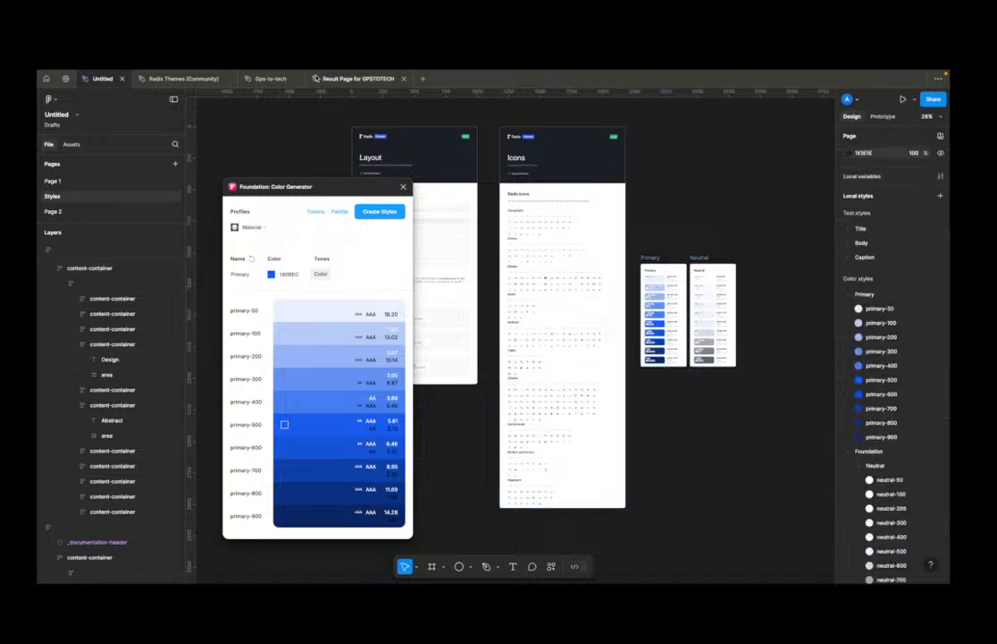
Step: Switch to the Radix Themes (Community) file and open its Color page
{"action": "left_click", "coordinate": [183, 78]}
{"action": "scroll", "coordinate": [84, 226], "scroll_direction": "up", "scroll_amount": 4}
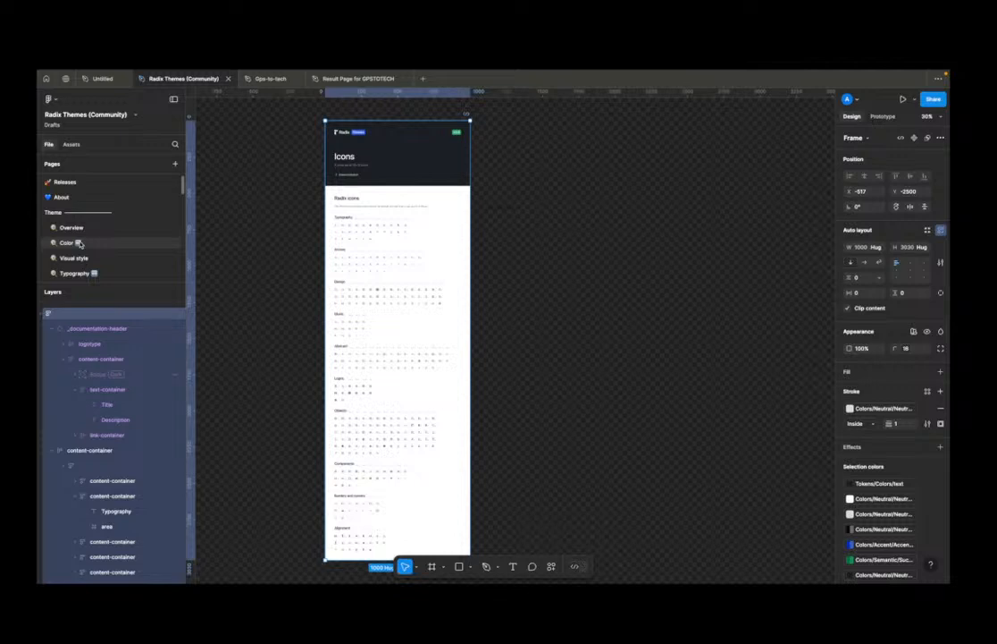
{"action": "left_click", "coordinate": [67, 242]}
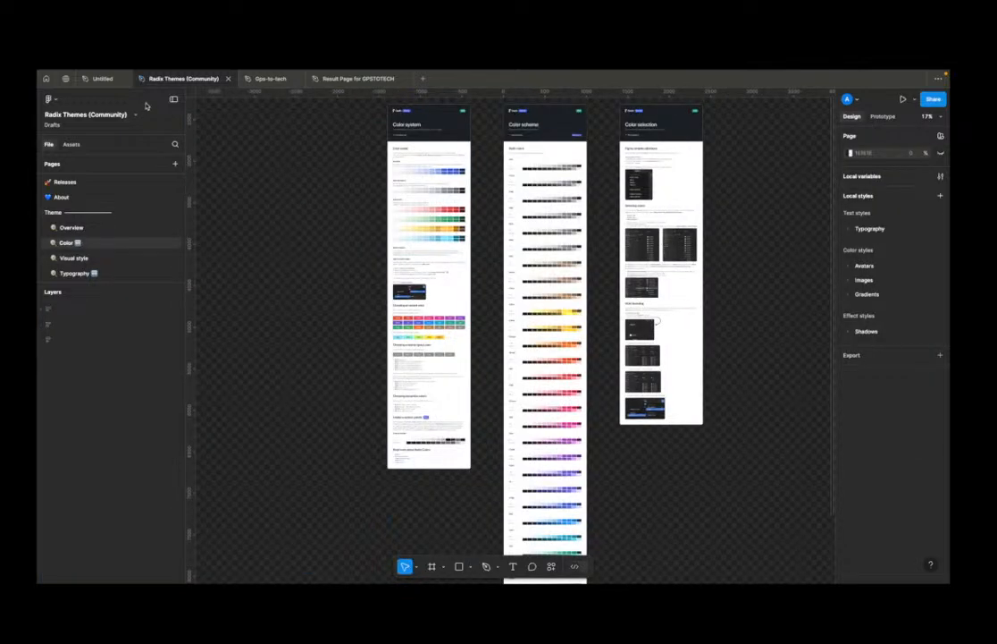
{"action": "right_click", "coordinate": [183, 79]}
{"action": "left_click", "coordinate": [207, 84]}
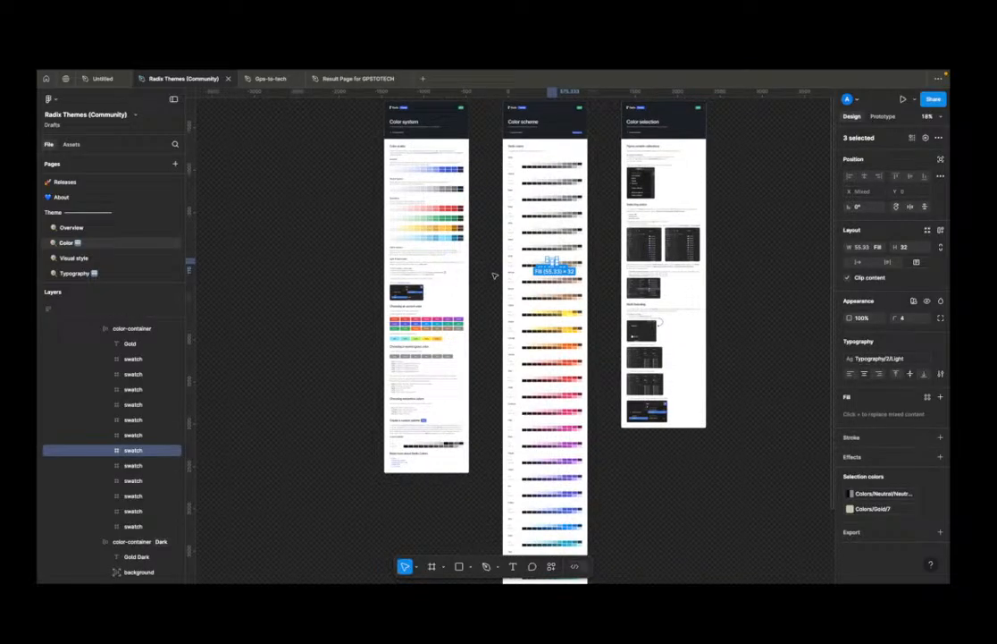
Step: Look through the Radix color scales in the Color scheme frame, from Gray down to Sky
{"action": "left_click", "coordinate": [495, 277]}
{"action": "scroll", "coordinate": [515, 280], "scroll_direction": "up", "scroll_amount": 5}
{"action": "left_click_drag", "start_coordinate": [508, 250], "coordinate": [495, 400]}
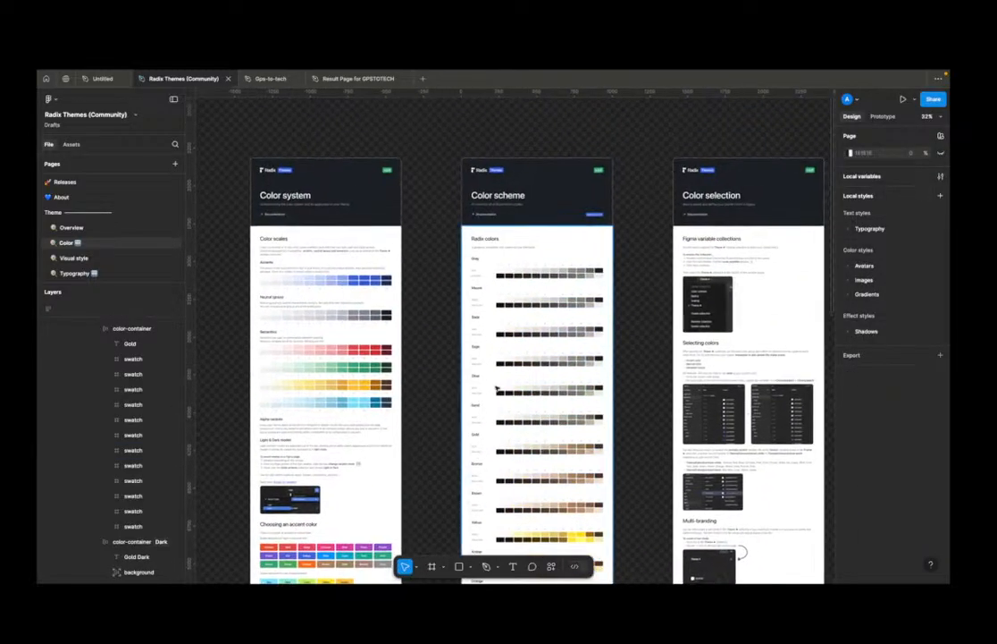
{"action": "scroll", "coordinate": [514, 308], "scroll_direction": "up", "scroll_amount": 6}
{"action": "scroll", "coordinate": [514, 307], "scroll_direction": "down", "scroll_amount": 3}
{"action": "left_click_drag", "start_coordinate": [514, 301], "coordinate": [515, 387]}
{"action": "scroll", "coordinate": [538, 290], "scroll_direction": "up", "scroll_amount": 3}
{"action": "scroll", "coordinate": [536, 300], "scroll_direction": "down", "scroll_amount": 1}
{"action": "scroll", "coordinate": [474, 384], "scroll_direction": "down", "scroll_amount": 15}
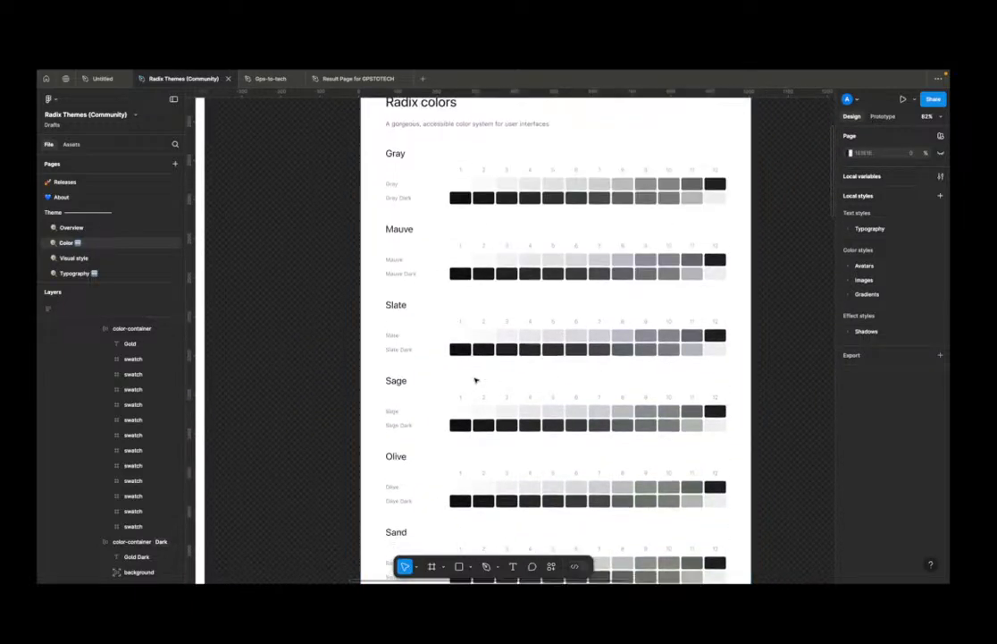
{"action": "scroll", "coordinate": [475, 380], "scroll_direction": "down", "scroll_amount": 15}
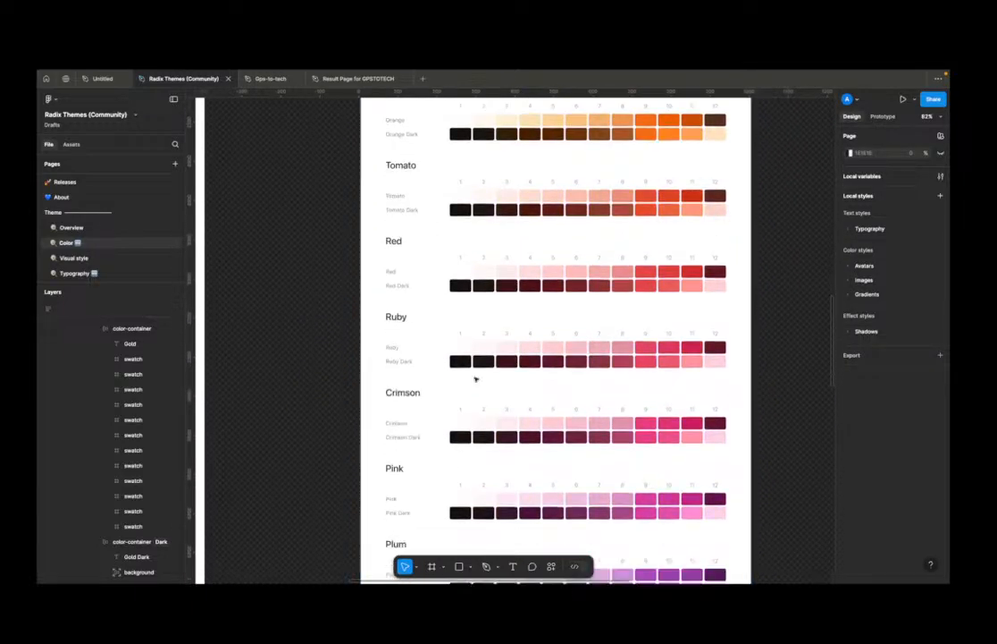
{"action": "scroll", "coordinate": [474, 379], "scroll_direction": "down", "scroll_amount": 2}
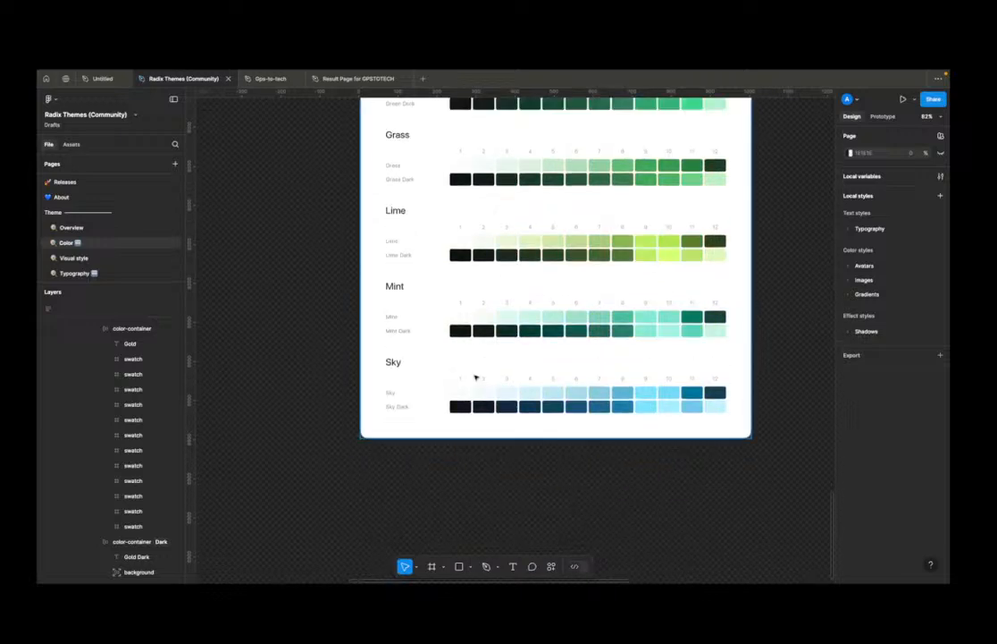
{"action": "scroll", "coordinate": [475, 378], "scroll_direction": "down", "scroll_amount": 10}
{"action": "scroll", "coordinate": [391, 384], "scroll_direction": "up", "scroll_amount": 5}
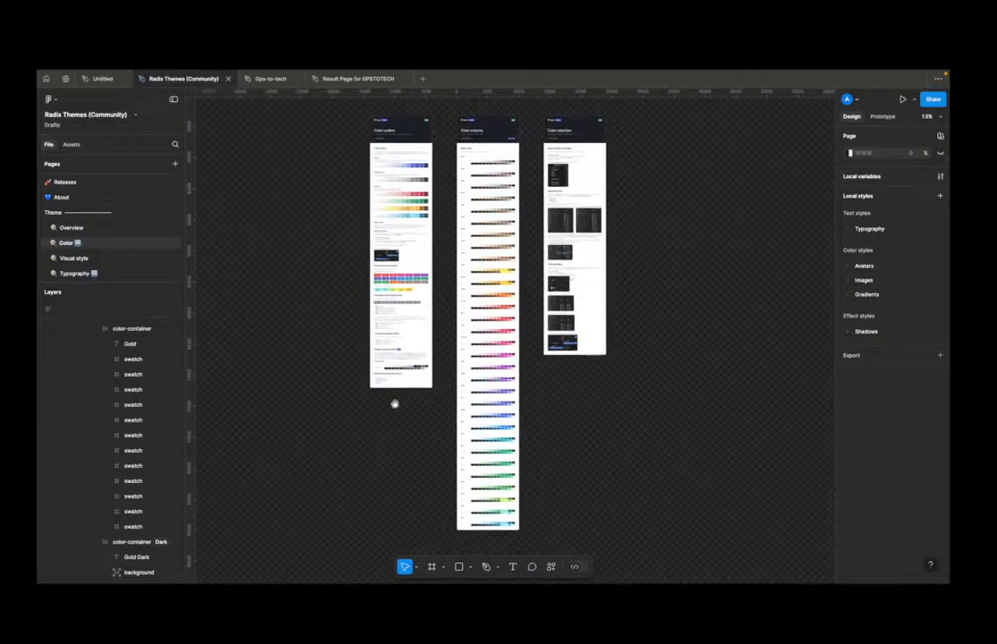
Step: Examine the Color scales introduction and the Accents scale in the Color system frame
{"action": "scroll", "coordinate": [389, 349], "scroll_direction": "up", "scroll_amount": 8}
{"action": "scroll", "coordinate": [389, 340], "scroll_direction": "up", "scroll_amount": 3}
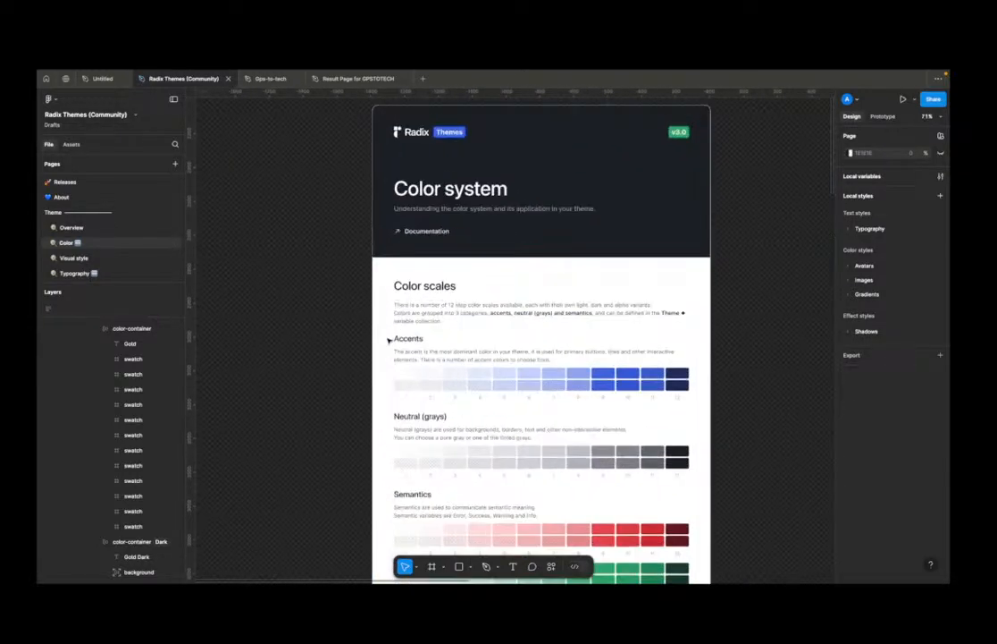
{"action": "scroll", "coordinate": [392, 343], "scroll_direction": "down", "scroll_amount": 5}
{"action": "scroll", "coordinate": [405, 354], "scroll_direction": "right", "scroll_amount": 2}
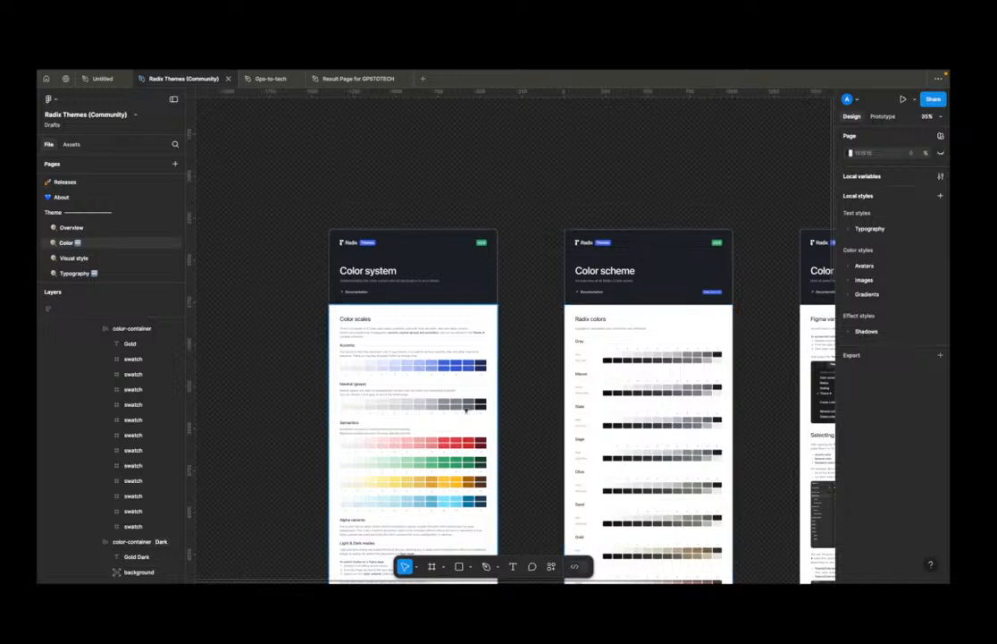
{"action": "scroll", "coordinate": [362, 349], "scroll_direction": "down", "scroll_amount": 4}
{"action": "scroll", "coordinate": [362, 364], "scroll_direction": "up", "scroll_amount": 6}
{"action": "scroll", "coordinate": [362, 368], "scroll_direction": "up", "scroll_amount": 3}
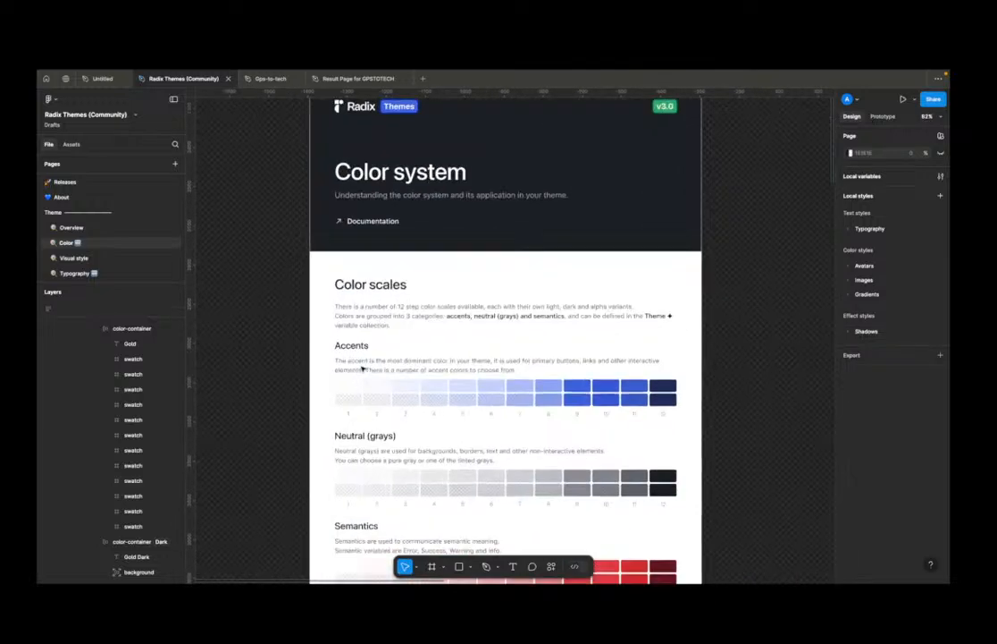
{"action": "left_click", "coordinate": [630, 387]}
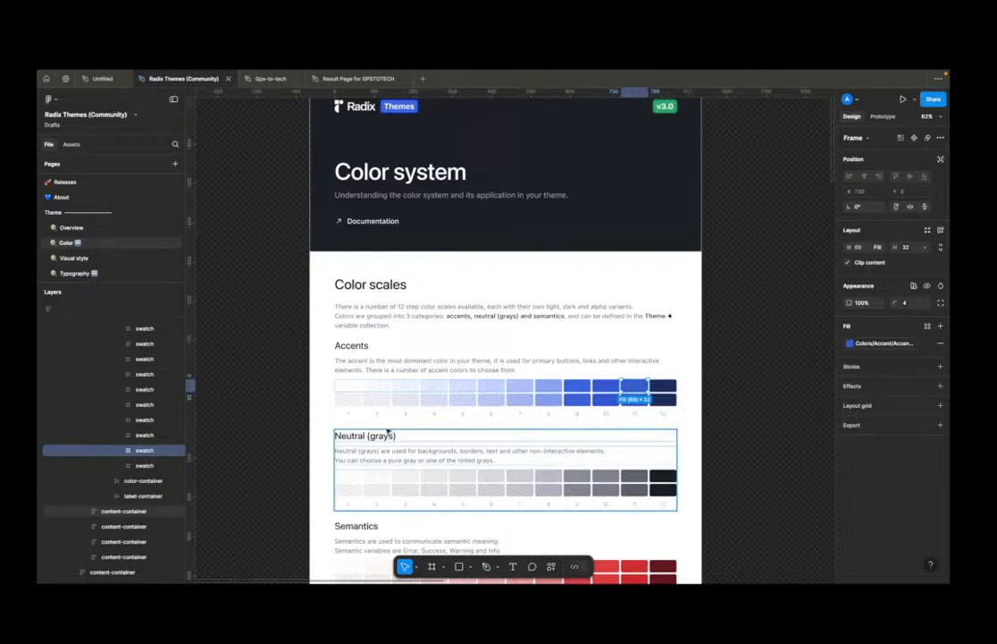
{"action": "scroll", "coordinate": [402, 383], "scroll_direction": "up", "scroll_amount": 5}
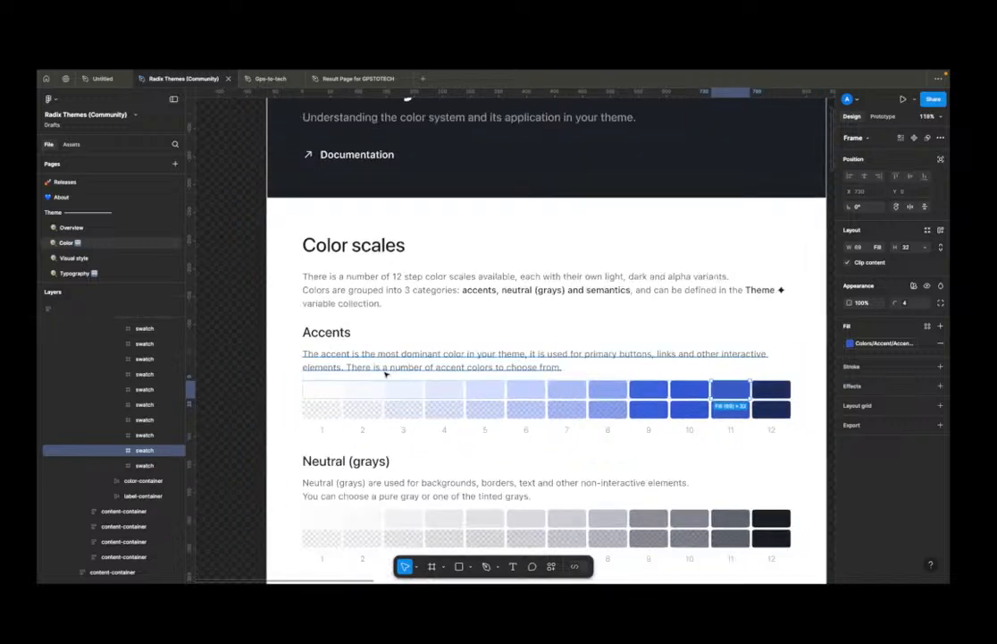
{"action": "scroll", "coordinate": [387, 374], "scroll_direction": "down", "scroll_amount": 2}
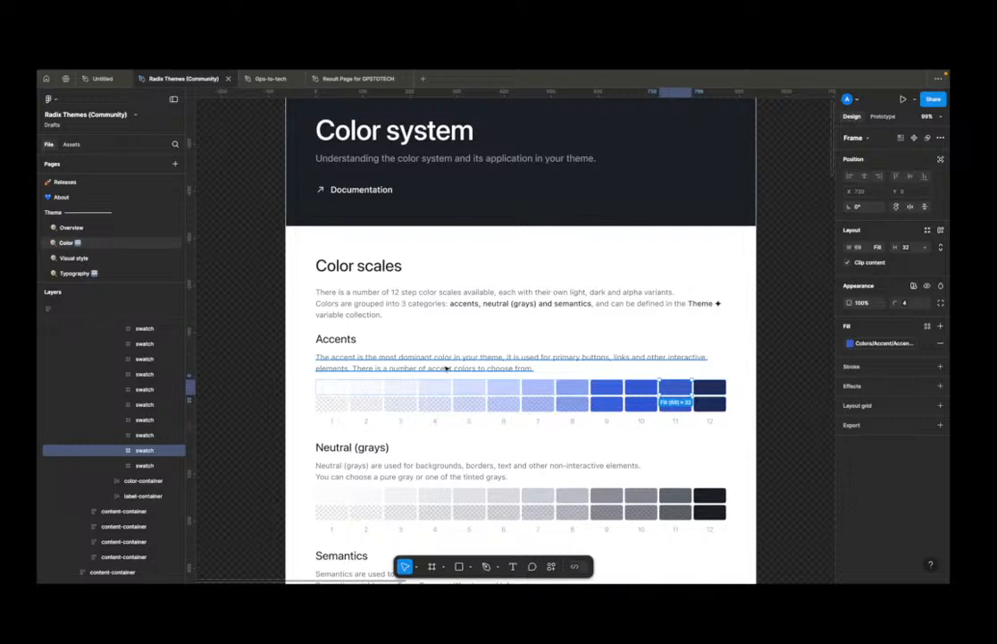
Step: Examine the Neutral (grays) and Semantics scales in the Color system frame, continuing to the Alpha variants and Light & Dark modes notes
{"action": "left_click", "coordinate": [494, 478]}
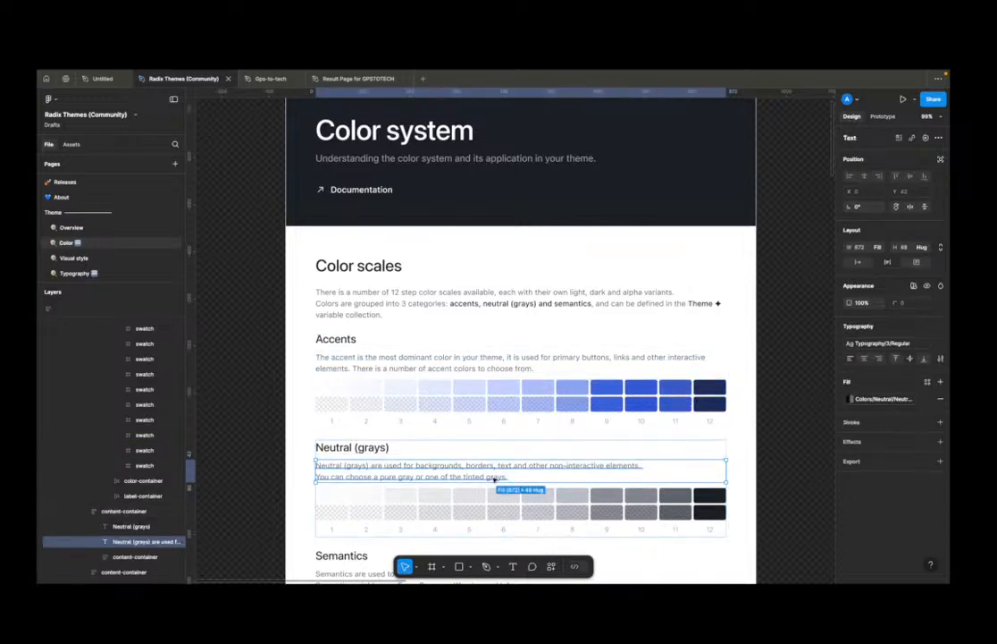
{"action": "scroll", "coordinate": [495, 478], "scroll_direction": "up", "scroll_amount": 3}
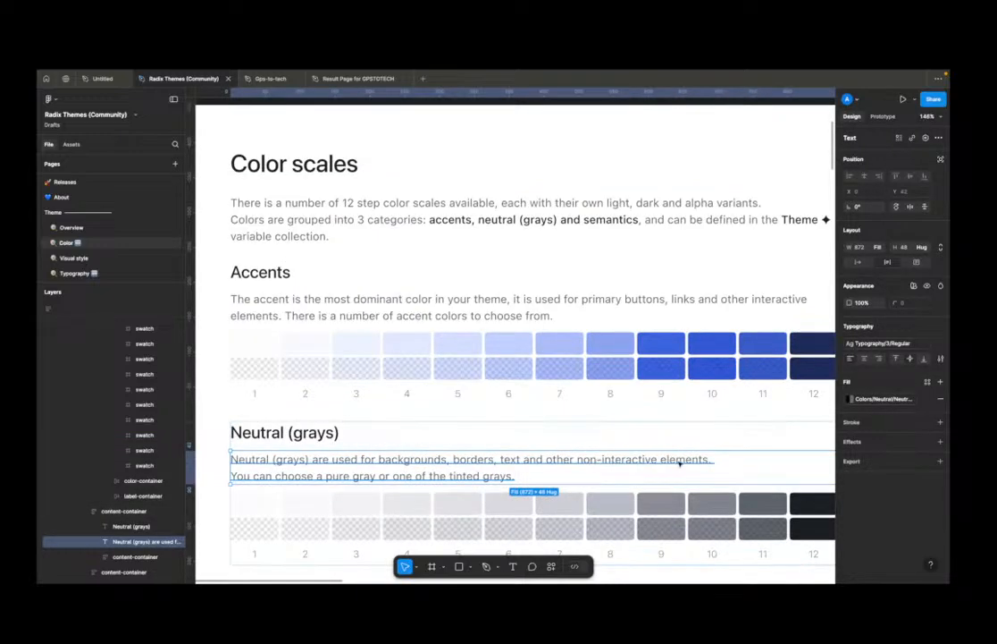
{"action": "scroll", "coordinate": [442, 475], "scroll_direction": "down", "scroll_amount": 4}
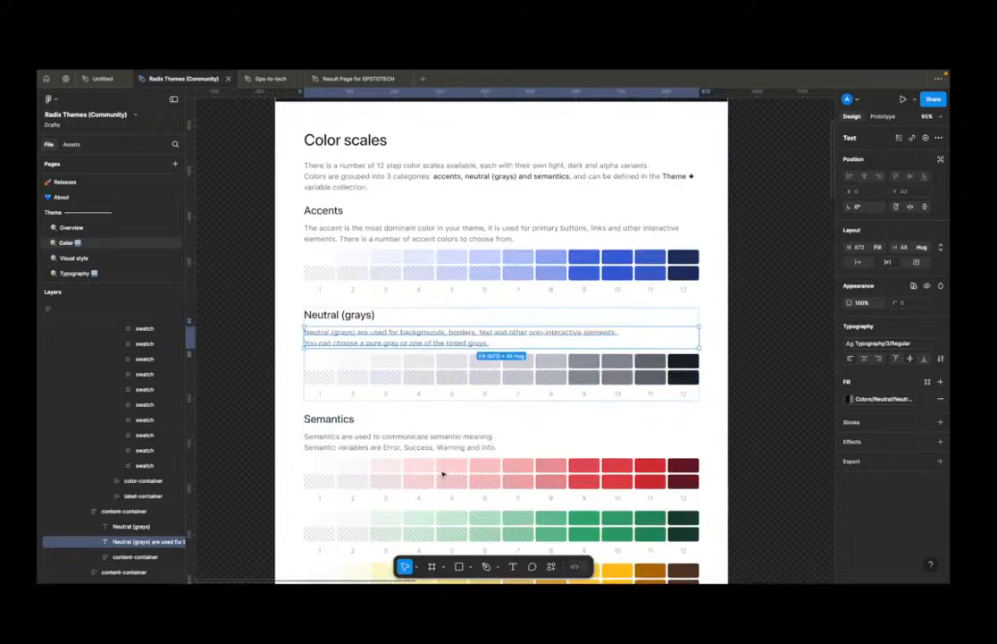
{"action": "scroll", "coordinate": [442, 475], "scroll_direction": "down", "scroll_amount": 1}
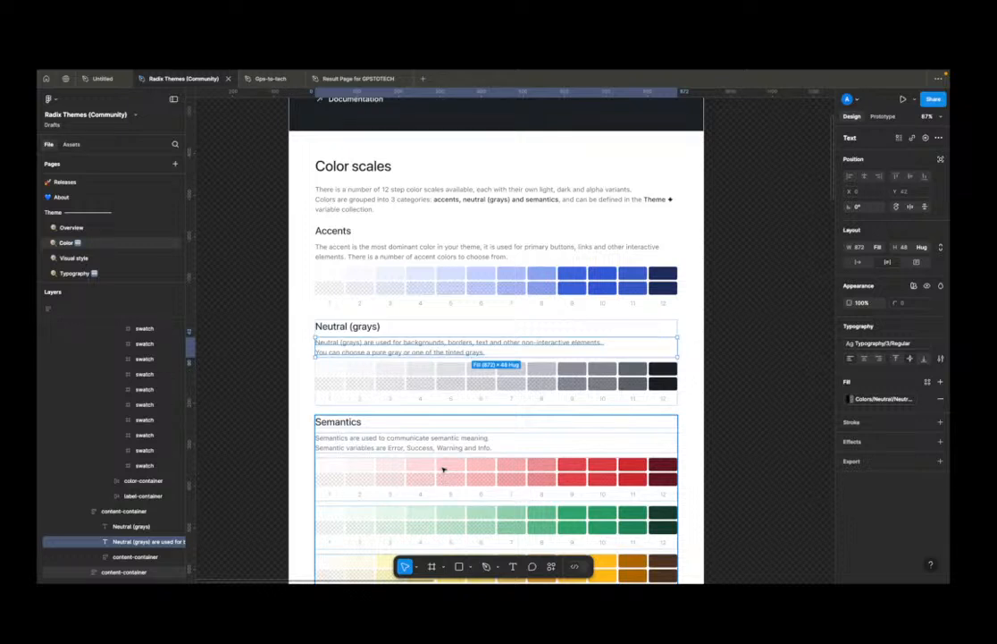
{"action": "scroll", "coordinate": [442, 457], "scroll_direction": "down", "scroll_amount": 2}
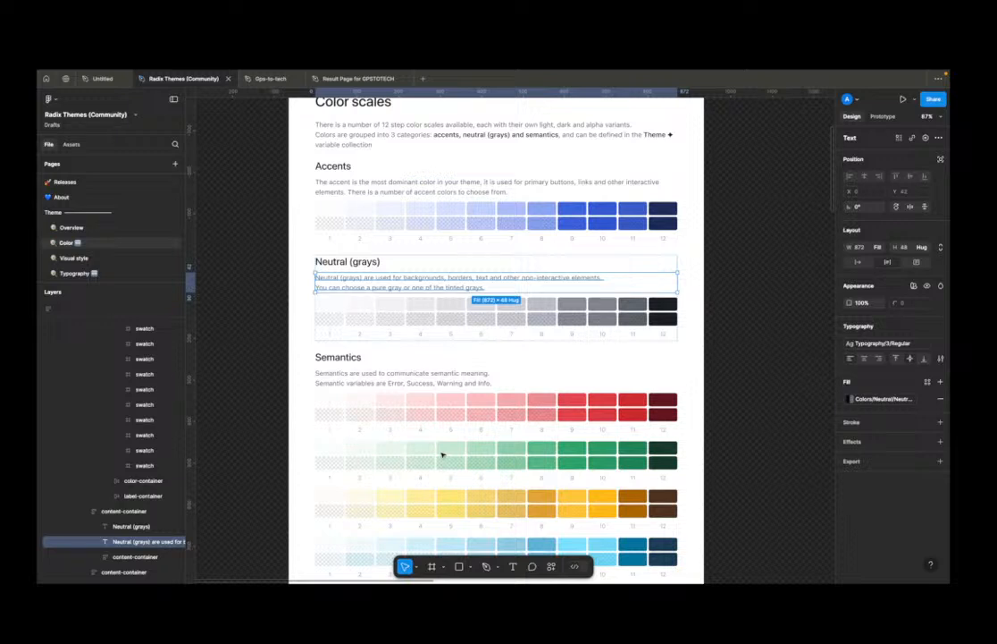
{"action": "scroll", "coordinate": [442, 454], "scroll_direction": "down", "scroll_amount": 1}
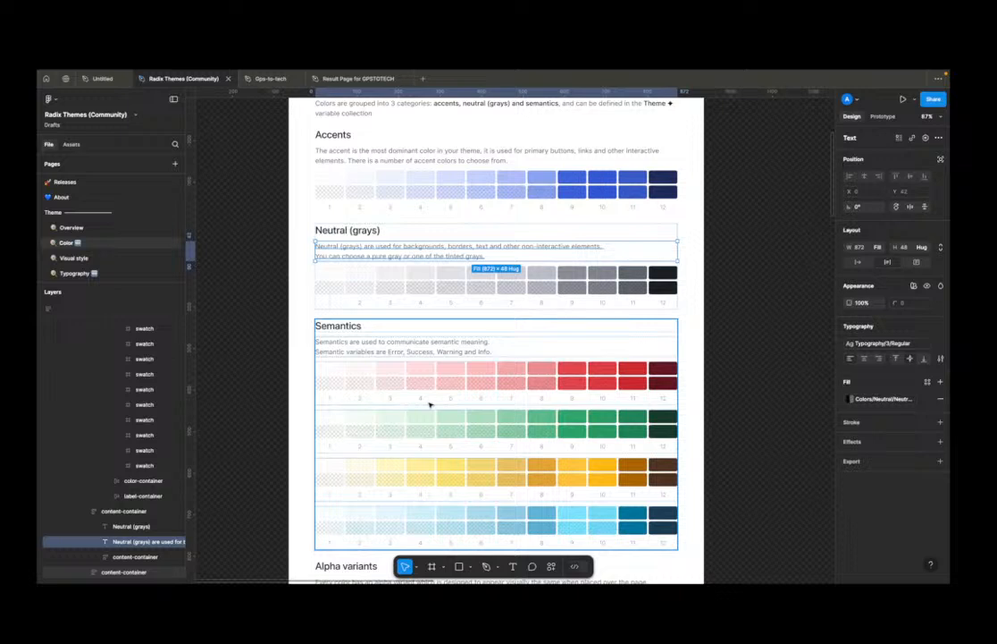
{"action": "double_click", "coordinate": [556, 522]}
{"action": "double_click", "coordinate": [556, 522]}
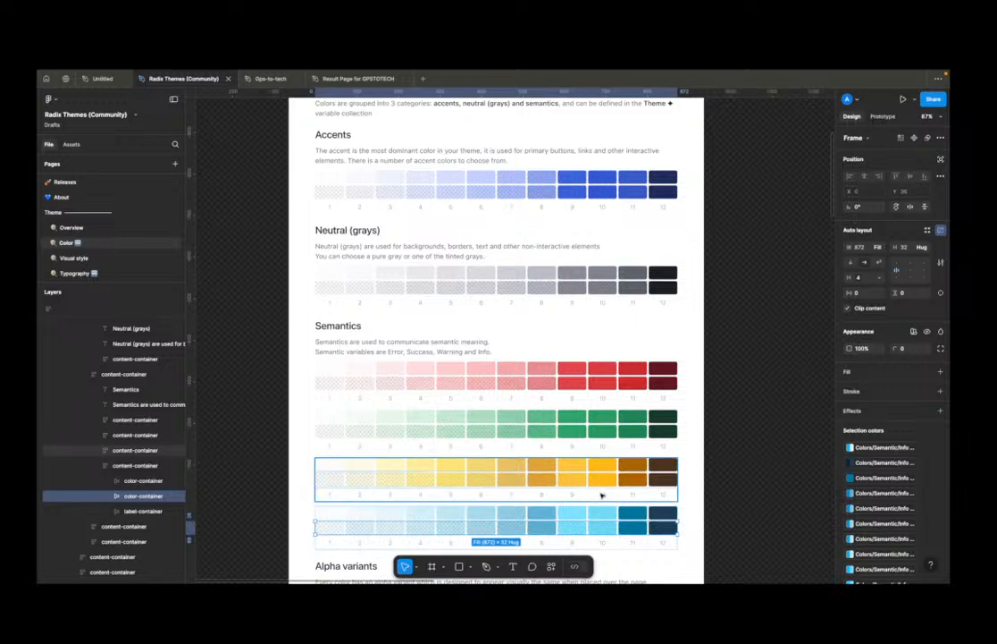
{"action": "scroll", "coordinate": [602, 498], "scroll_direction": "down", "scroll_amount": 1}
{"action": "scroll", "coordinate": [602, 497], "scroll_direction": "down", "scroll_amount": 5}
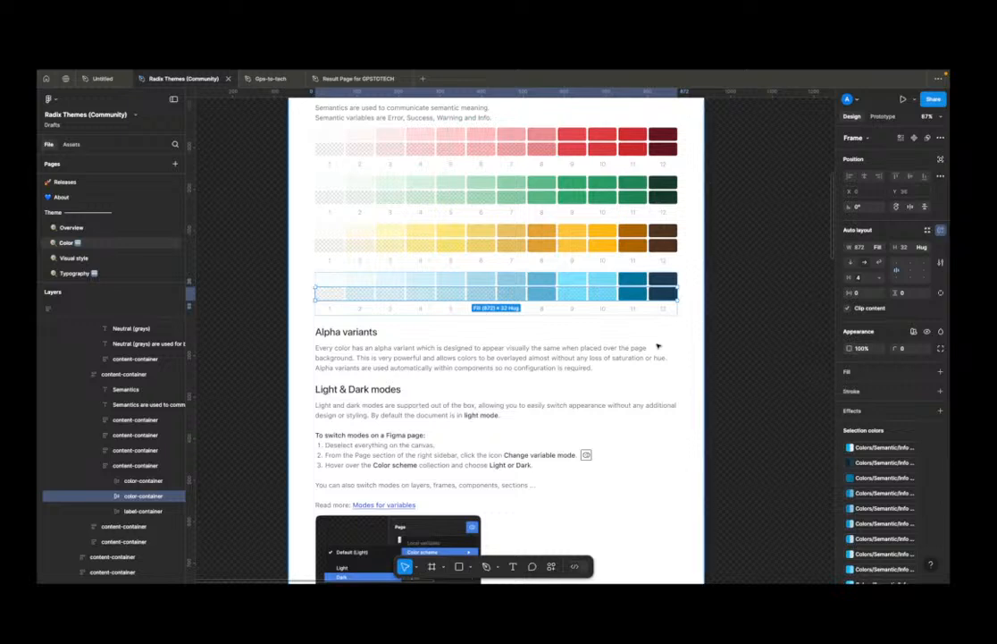
Step: Add an FFFFFF fill at 100% to the alpha color row of the blue Info scale and try its opacity control
{"action": "left_click", "coordinate": [880, 379]}
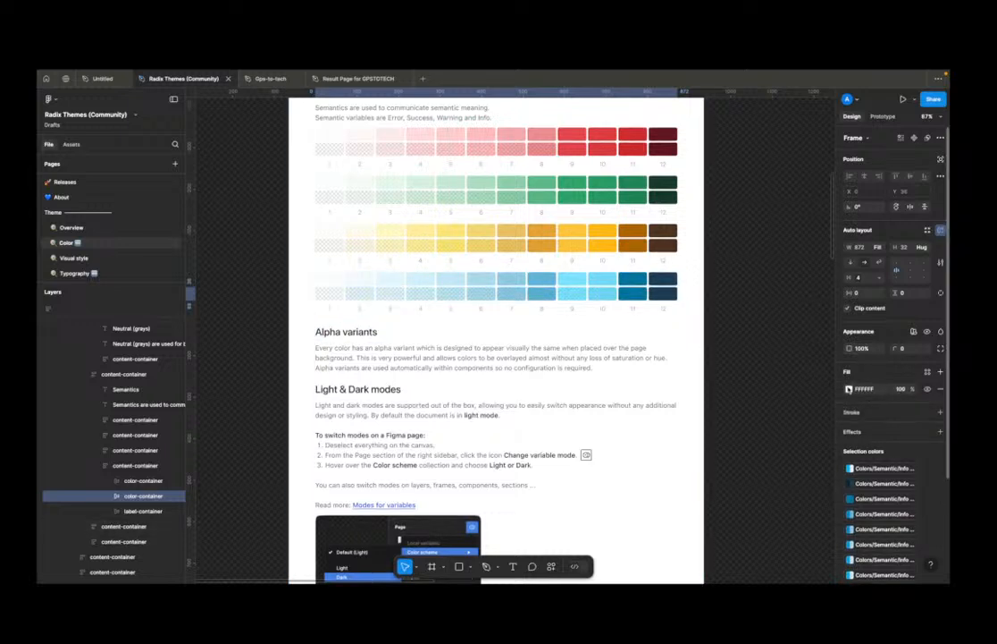
{"action": "left_click", "coordinate": [849, 389]}
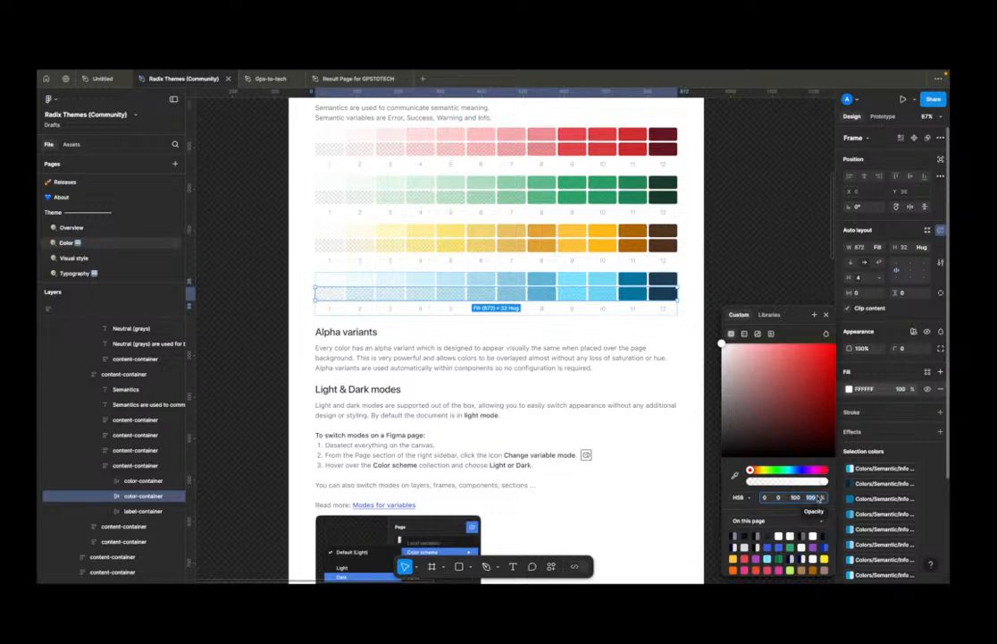
{"action": "left_click", "coordinate": [760, 482]}
{"action": "left_click_drag", "start_coordinate": [761, 485], "coordinate": [828, 483]}
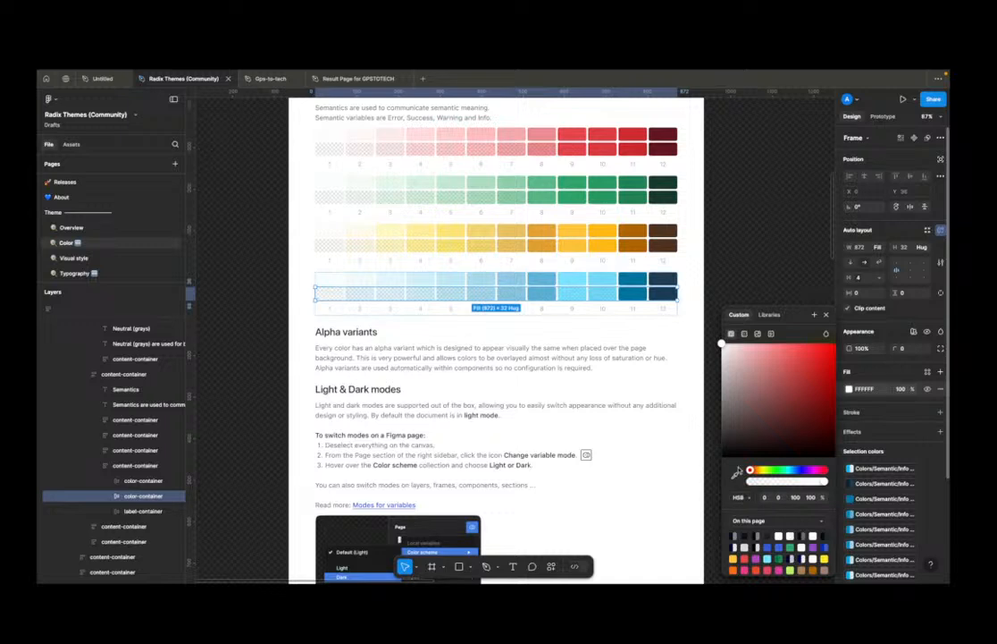
Step: Compare the RGB and HSB color models for the white fill, ending on HSB, and close the color picker
{"action": "left_click", "coordinate": [744, 497]}
{"action": "left_click", "coordinate": [760, 463]}
{"action": "left_click", "coordinate": [769, 499]}
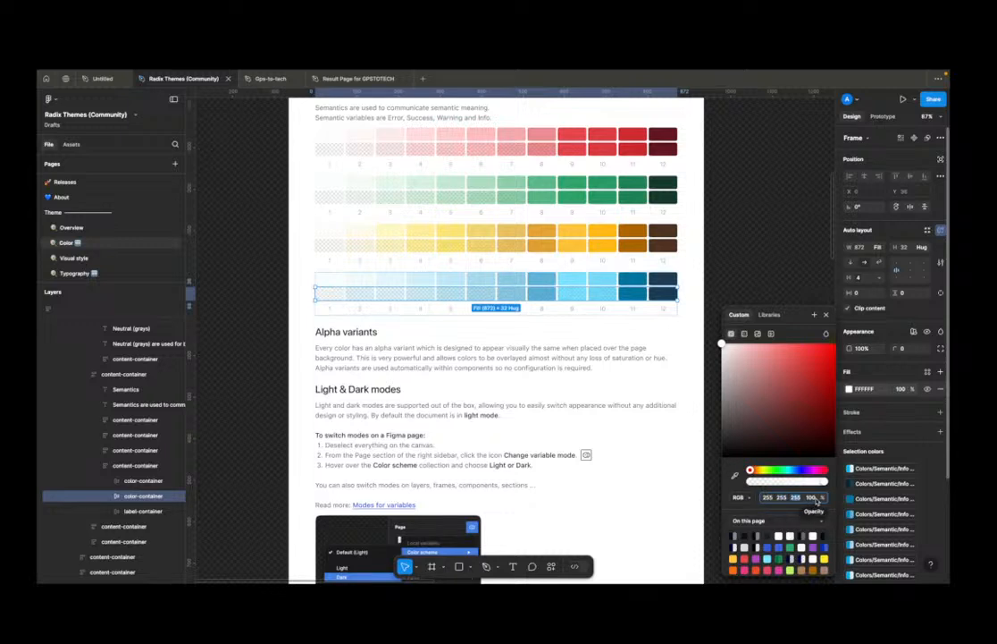
{"action": "left_click", "coordinate": [739, 496]}
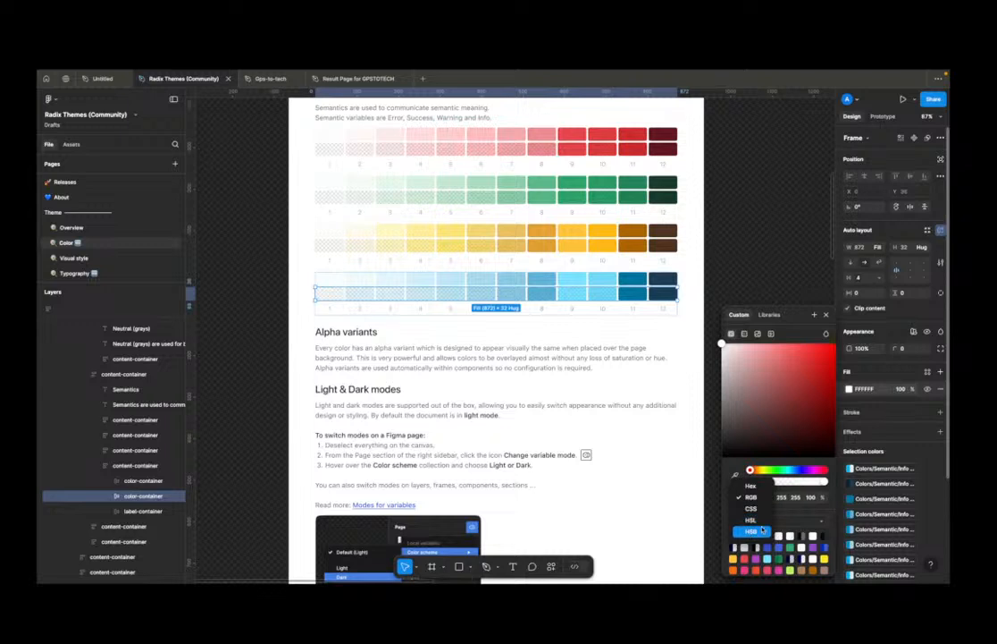
{"action": "left_click", "coordinate": [751, 531]}
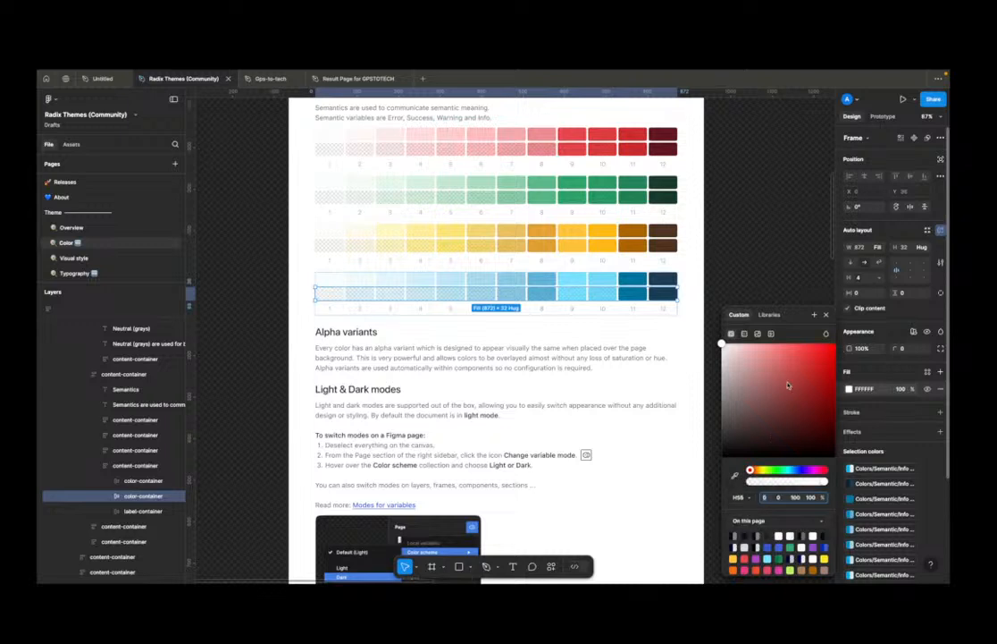
{"action": "left_click", "coordinate": [828, 319]}
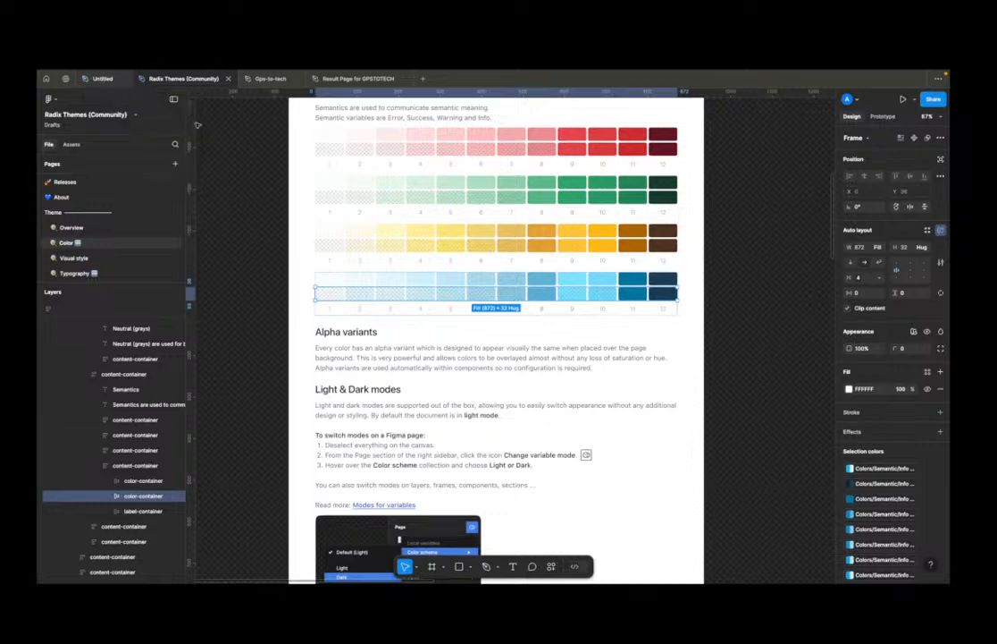
Step: Review the Accents, Neutral (grays) and Semantics scales in the Color scales section
{"action": "scroll", "coordinate": [446, 200], "scroll_direction": "up", "scroll_amount": 5}
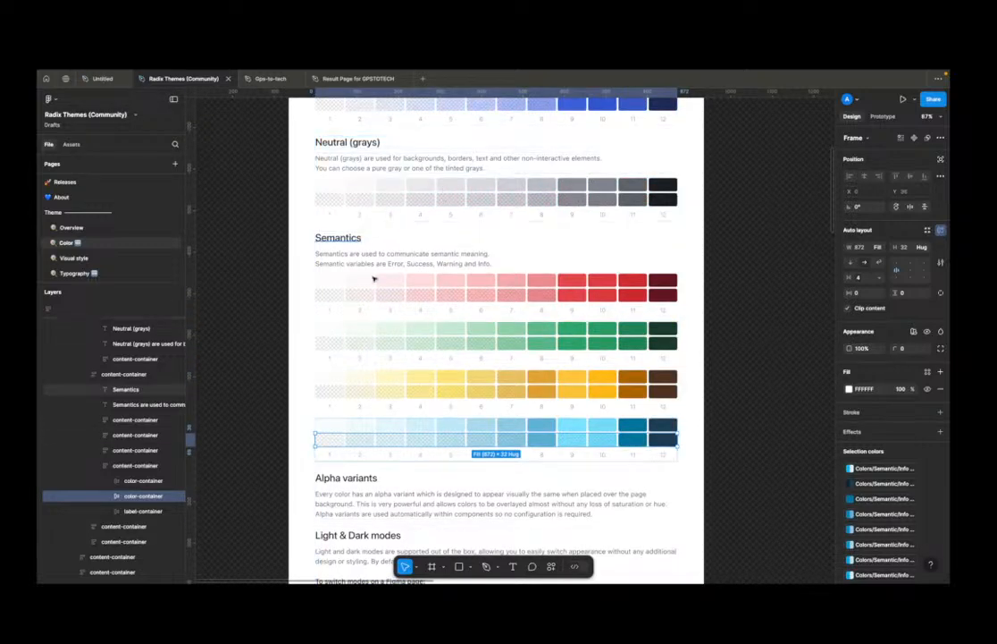
{"action": "scroll", "coordinate": [440, 329], "scroll_direction": "up", "scroll_amount": 5}
{"action": "scroll", "coordinate": [440, 328], "scroll_direction": "down", "scroll_amount": 1}
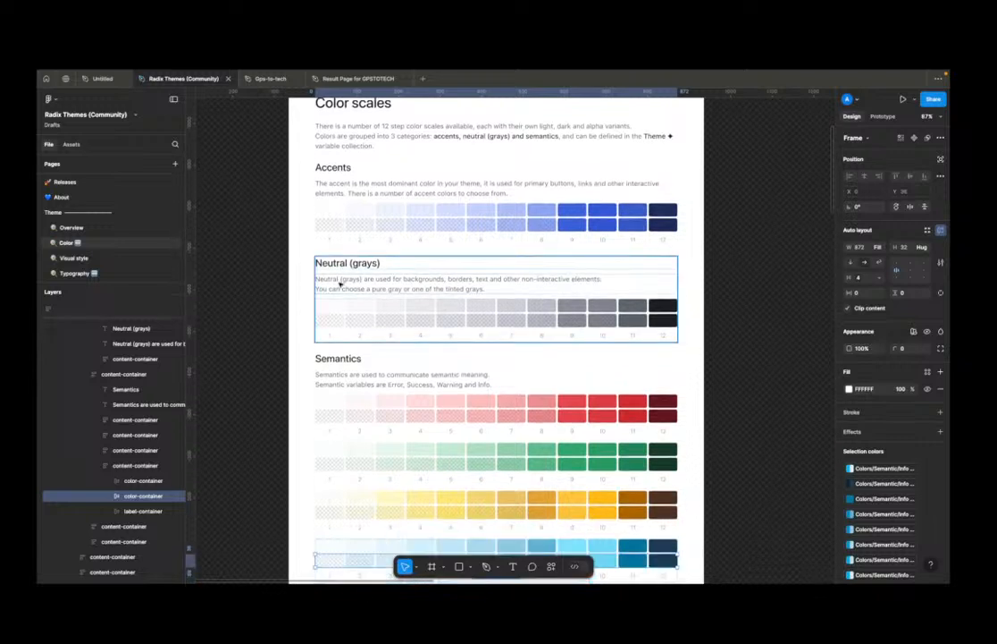
{"action": "left_click", "coordinate": [377, 298]}
{"action": "left_click", "coordinate": [456, 227]}
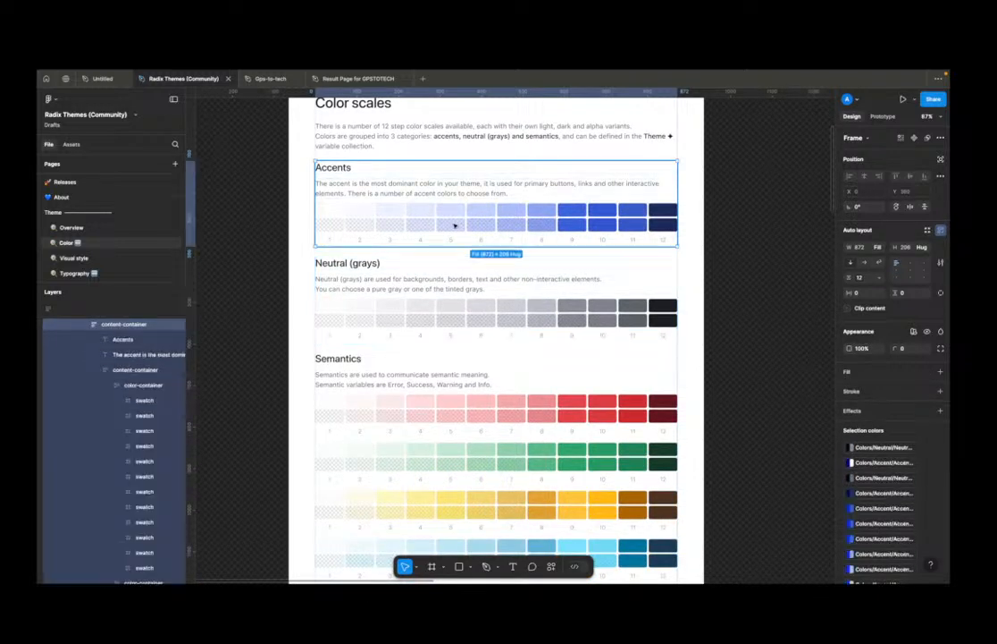
{"action": "scroll", "coordinate": [518, 284], "scroll_direction": "down", "scroll_amount": 2}
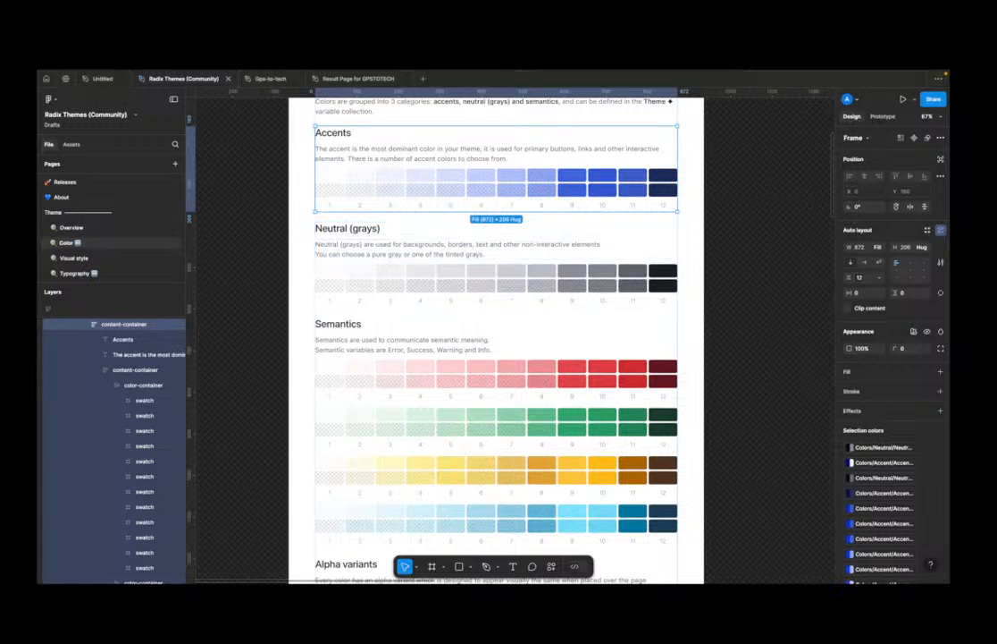
Step: Return to the Untitled file's Primary and Neutral palettes and close the Foundation: Color Generator plugin
{"action": "left_click", "coordinate": [101, 79]}
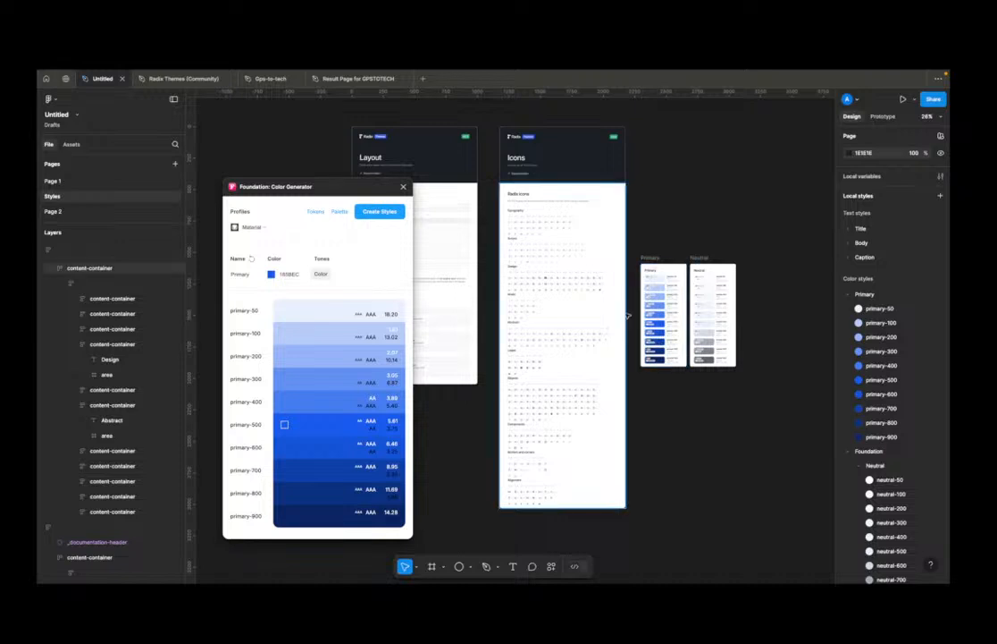
{"action": "left_click_drag", "start_coordinate": [682, 313], "coordinate": [433, 358]}
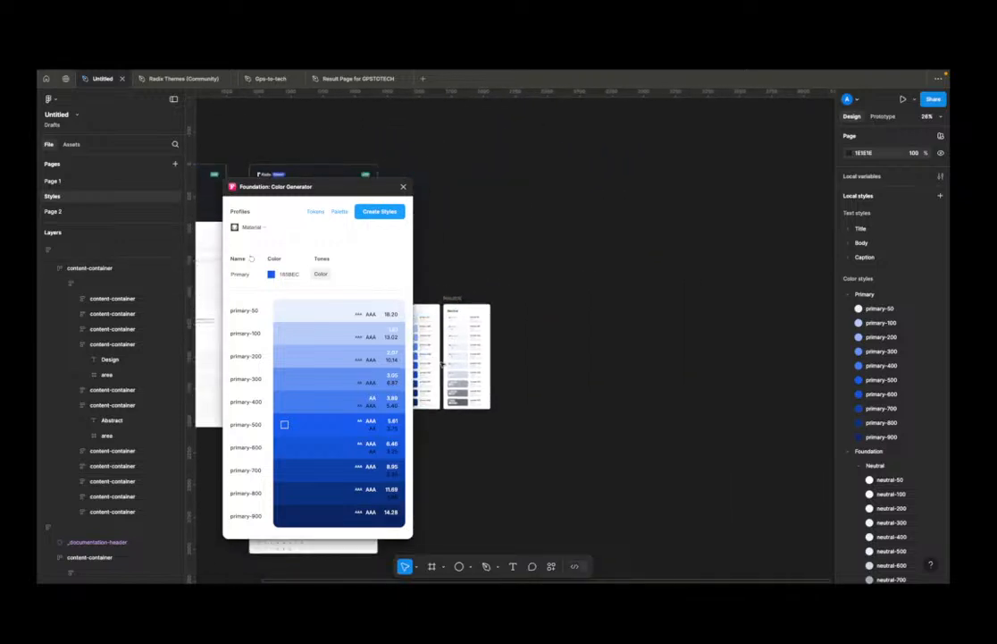
{"action": "scroll", "coordinate": [448, 360], "scroll_direction": "up", "scroll_amount": 5}
{"action": "left_click", "coordinate": [380, 211]}
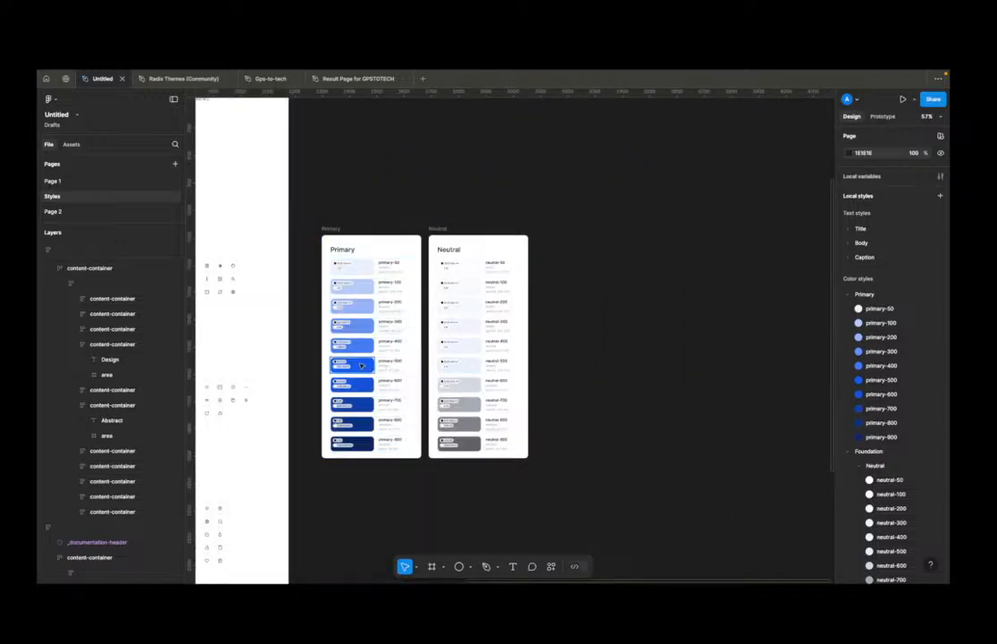
Step: Place a copy of the primary-500 swatch on the empty canvas beside the Neutral palette
{"action": "scroll", "coordinate": [353, 358], "scroll_direction": "up", "scroll_amount": 4}
{"action": "scroll", "coordinate": [353, 362], "scroll_direction": "down", "scroll_amount": 3}
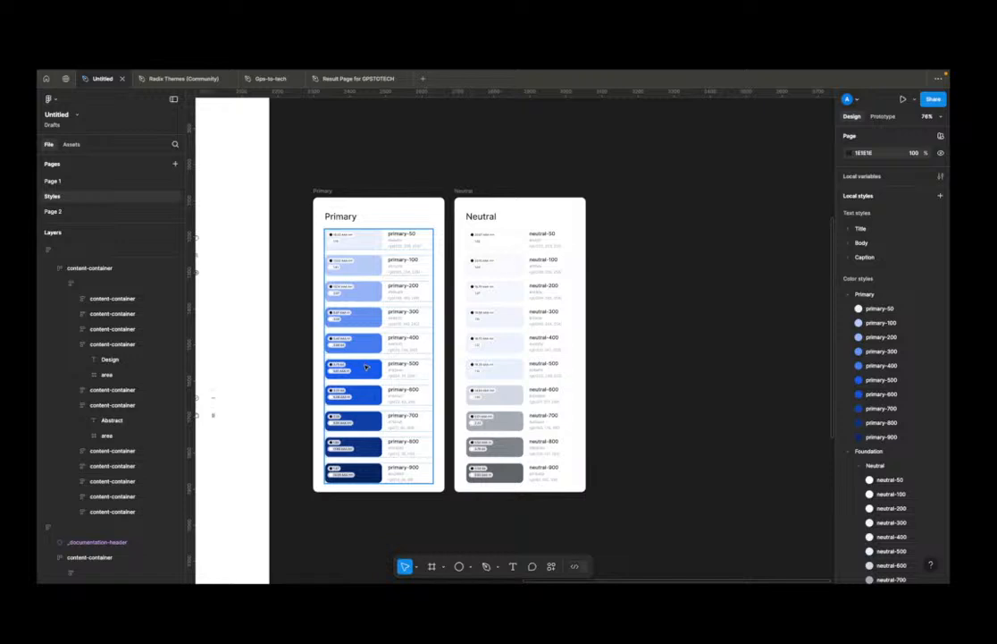
{"action": "left_click", "coordinate": [367, 368]}
{"action": "left_click_drag", "start_coordinate": [366, 368], "coordinate": [647, 368]}
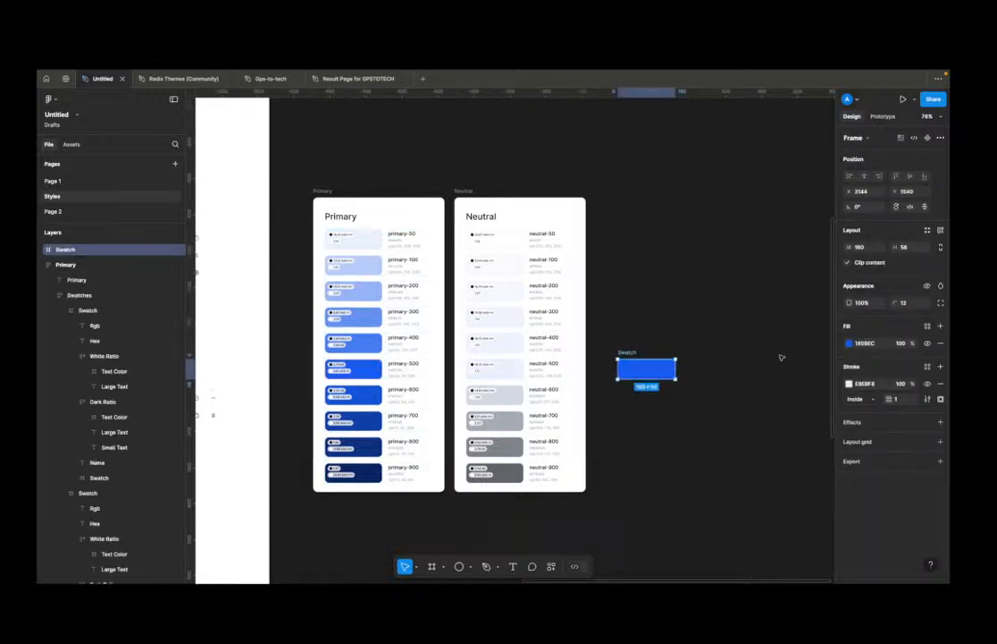
Step: Inspect the copied blue swatch's HSB fill values and duplicate the swatch directly below it
{"action": "left_click", "coordinate": [850, 344]}
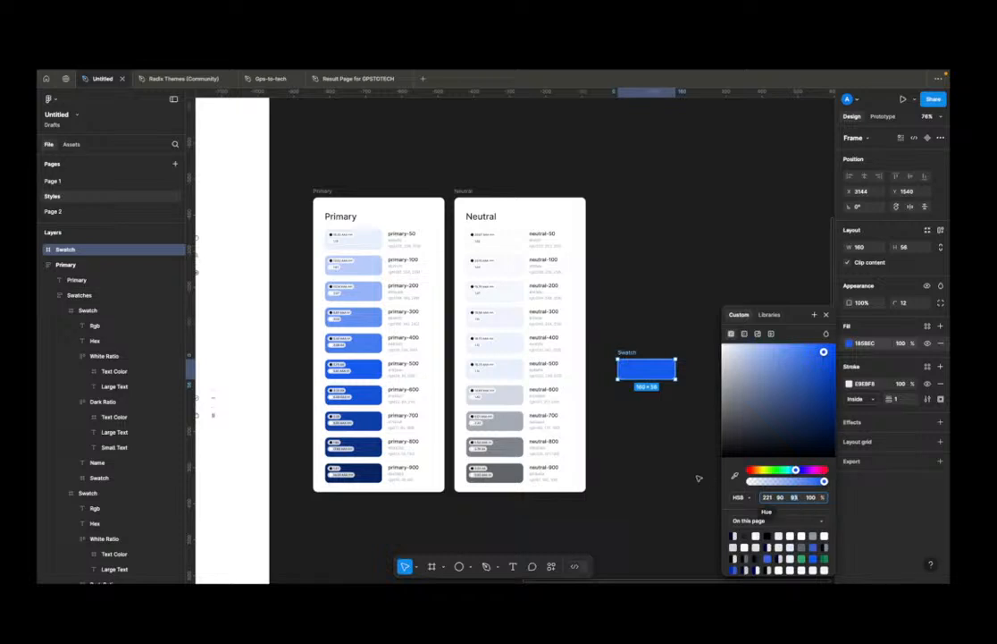
{"action": "left_click", "coordinate": [678, 438]}
{"action": "left_click", "coordinate": [652, 370]}
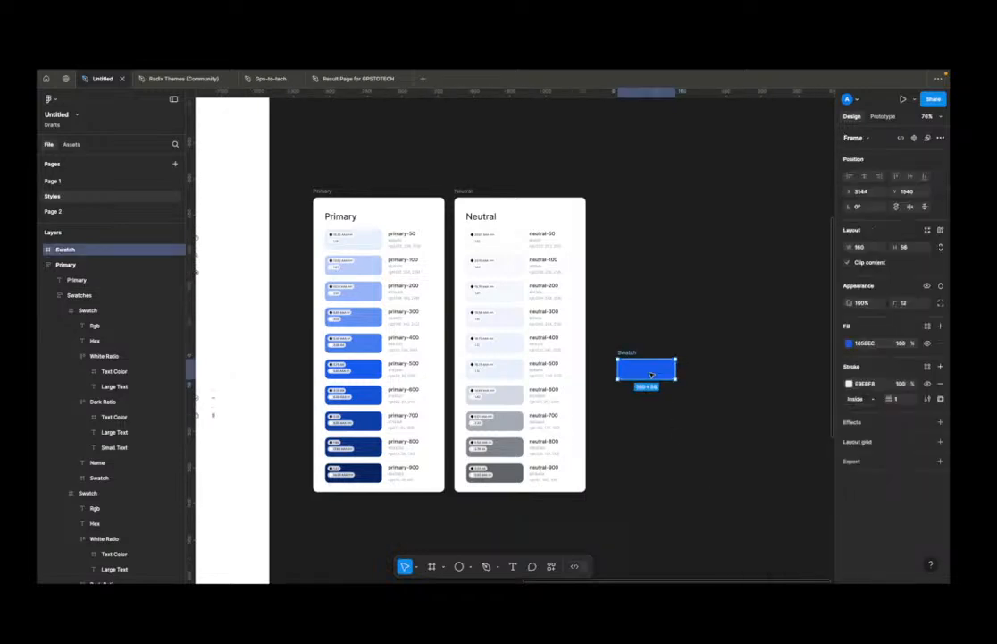
{"action": "left_click_drag", "start_coordinate": [659, 411], "coordinate": [660, 419]}
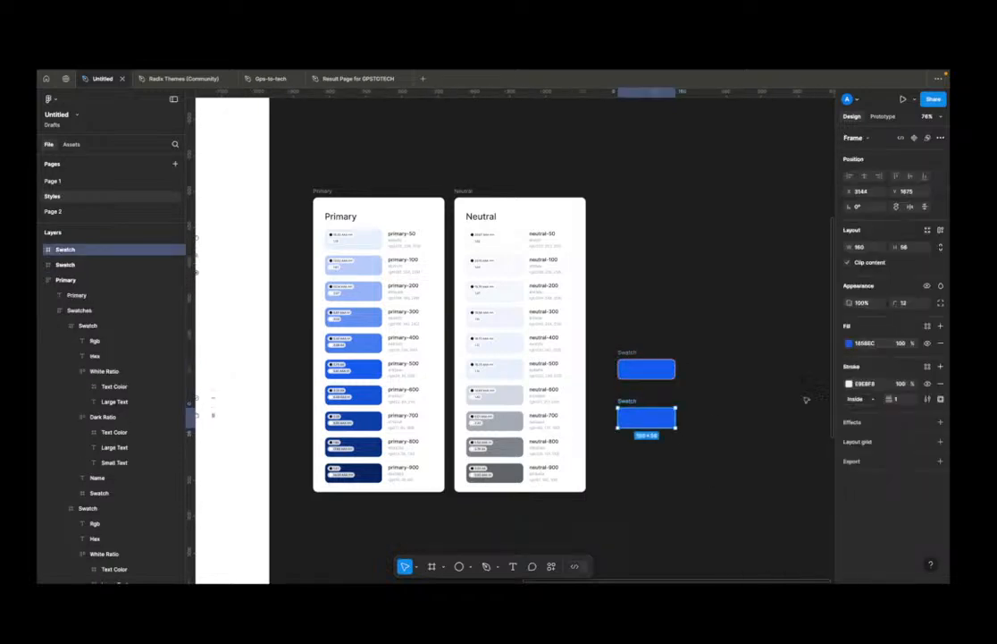
Step: Shift the lower swatch's fill hue to 0 for red, set the color model to Hex and copy the code EC1818
{"action": "left_click", "coordinate": [849, 343]}
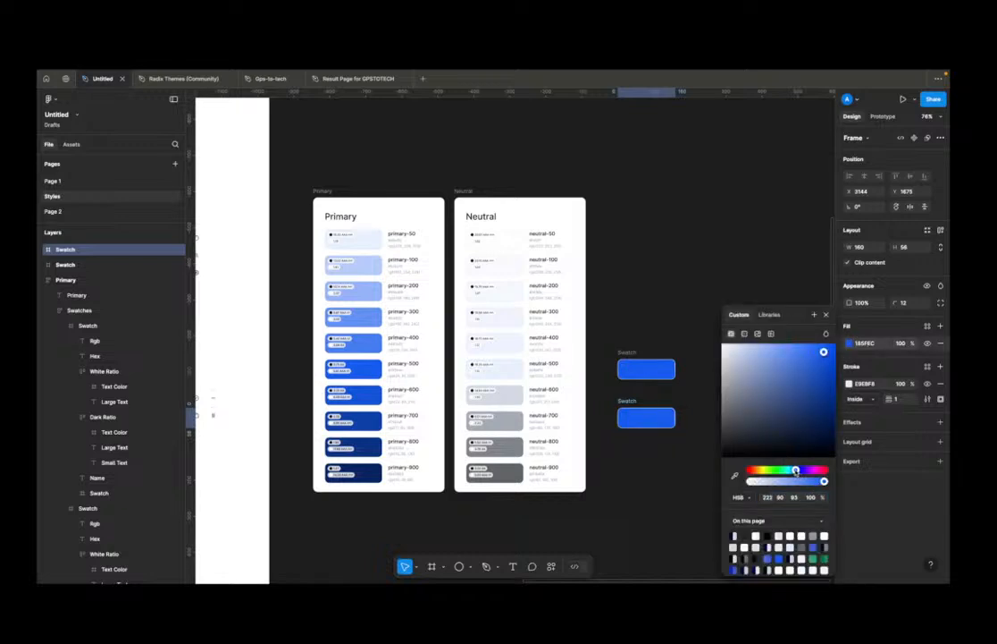
{"action": "left_click", "coordinate": [770, 470]}
{"action": "left_click_drag", "start_coordinate": [770, 471], "coordinate": [750, 470]}
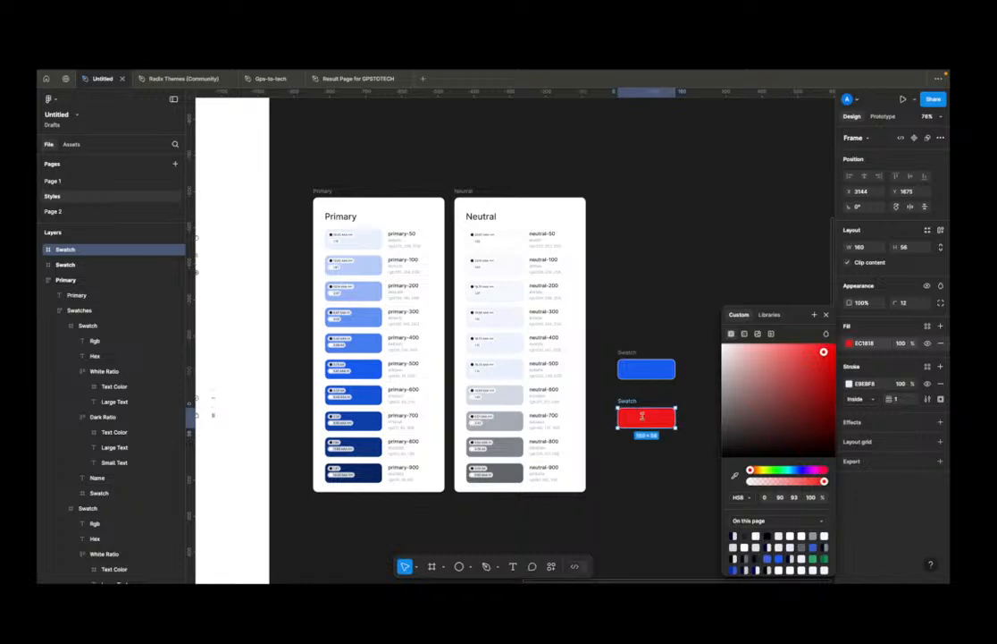
{"action": "left_click", "coordinate": [740, 497]}
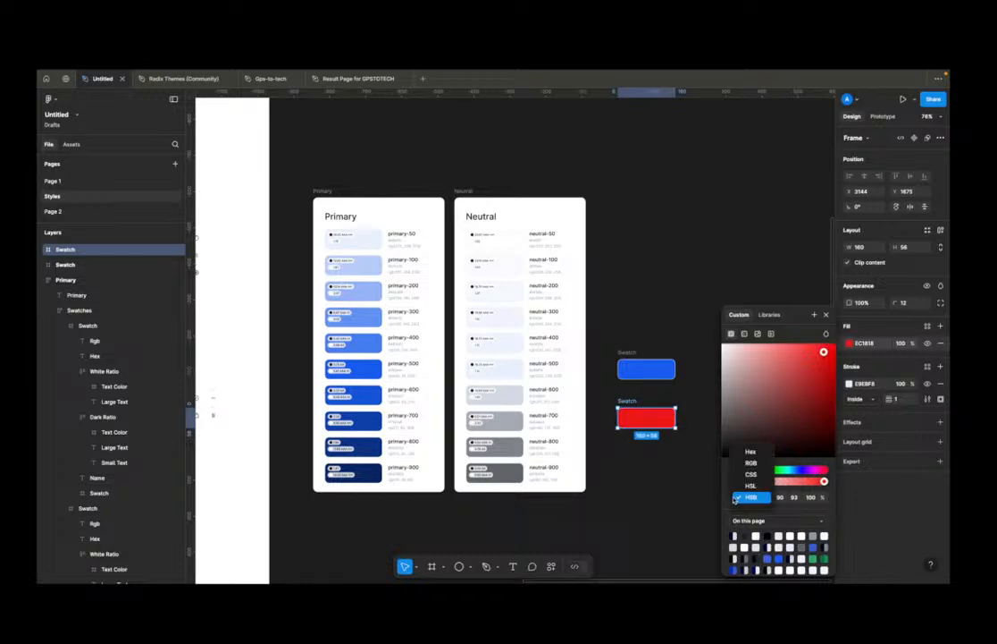
{"action": "left_click", "coordinate": [751, 452]}
{"action": "left_click", "coordinate": [774, 496]}
{"action": "key", "text": "ctrl+c"}
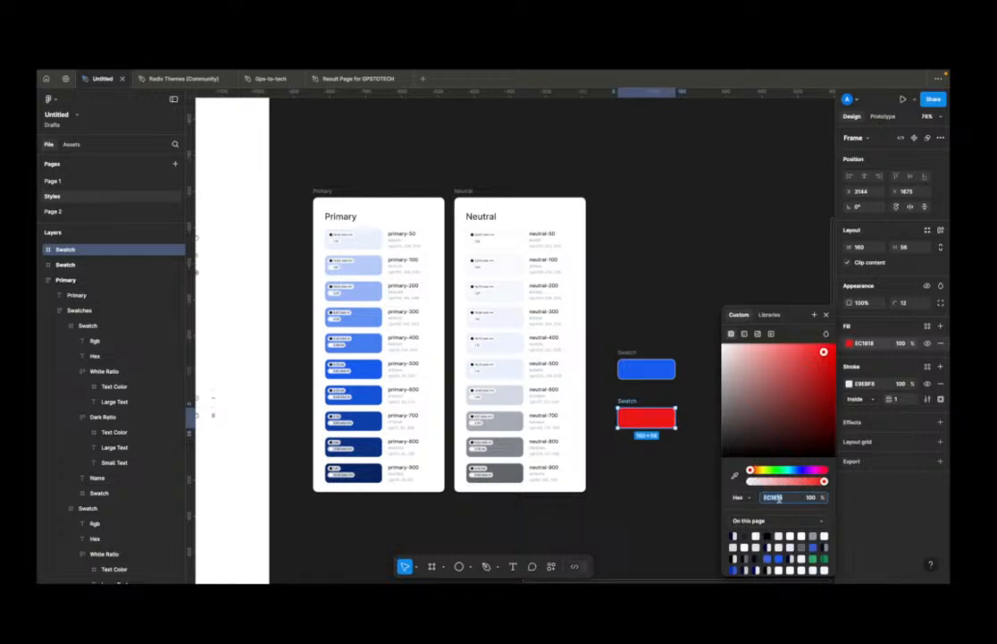
{"action": "left_click", "coordinate": [663, 472]}
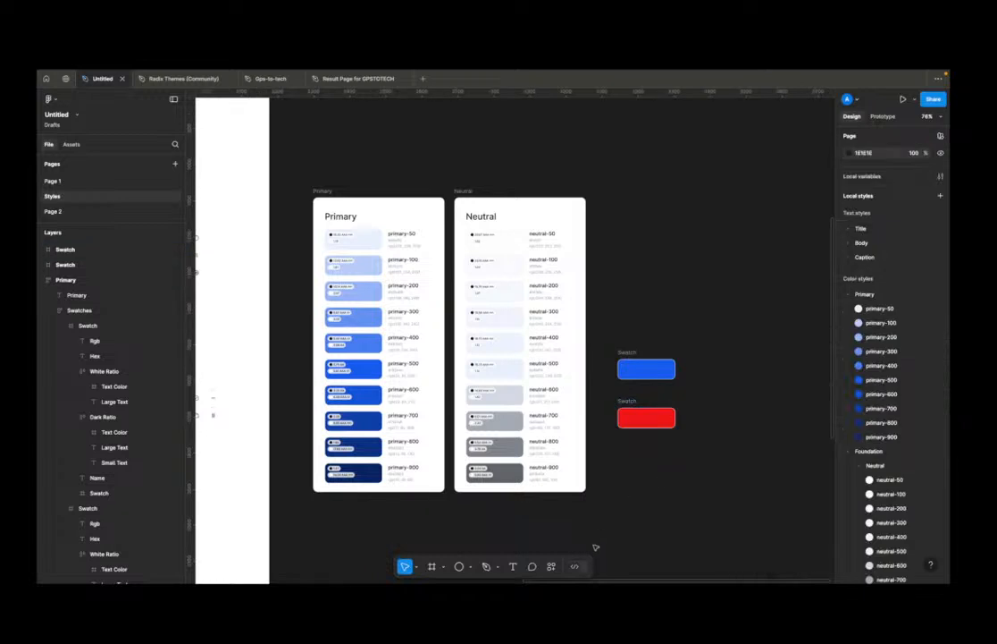
Step: Run Foundation: Color Generator with the Material profile and generate a red palette from EC1818
{"action": "left_click", "coordinate": [551, 566]}
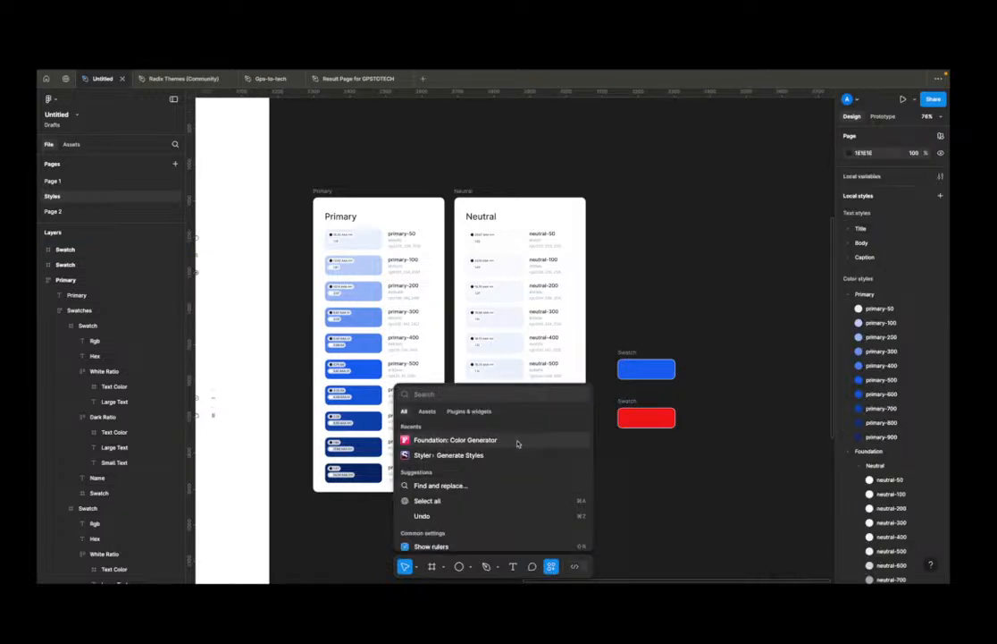
{"action": "left_click", "coordinate": [517, 441]}
{"action": "left_click", "coordinate": [252, 229]}
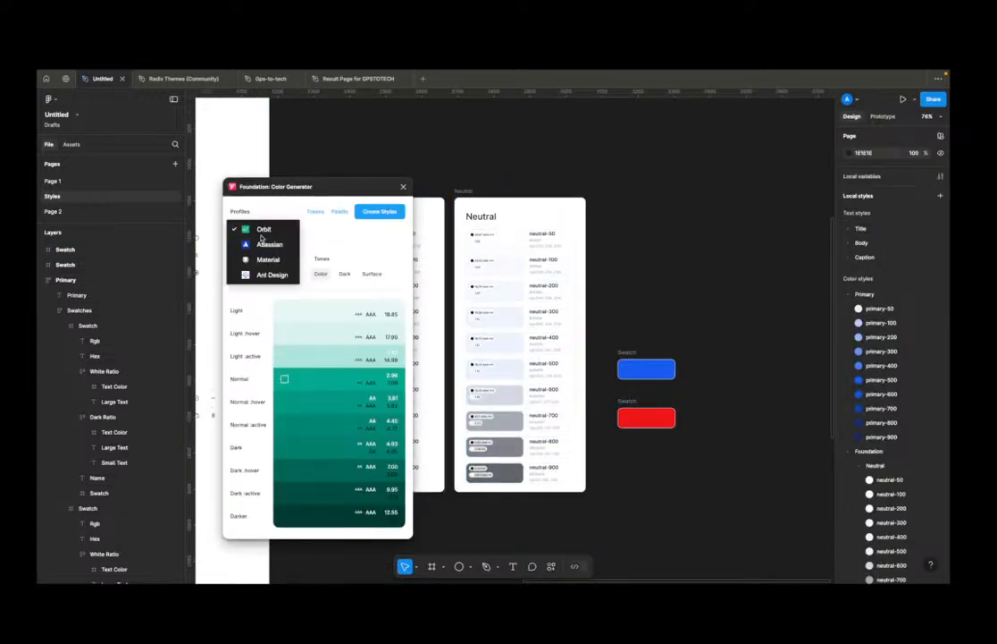
{"action": "left_click", "coordinate": [268, 258]}
{"action": "left_click", "coordinate": [302, 278]}
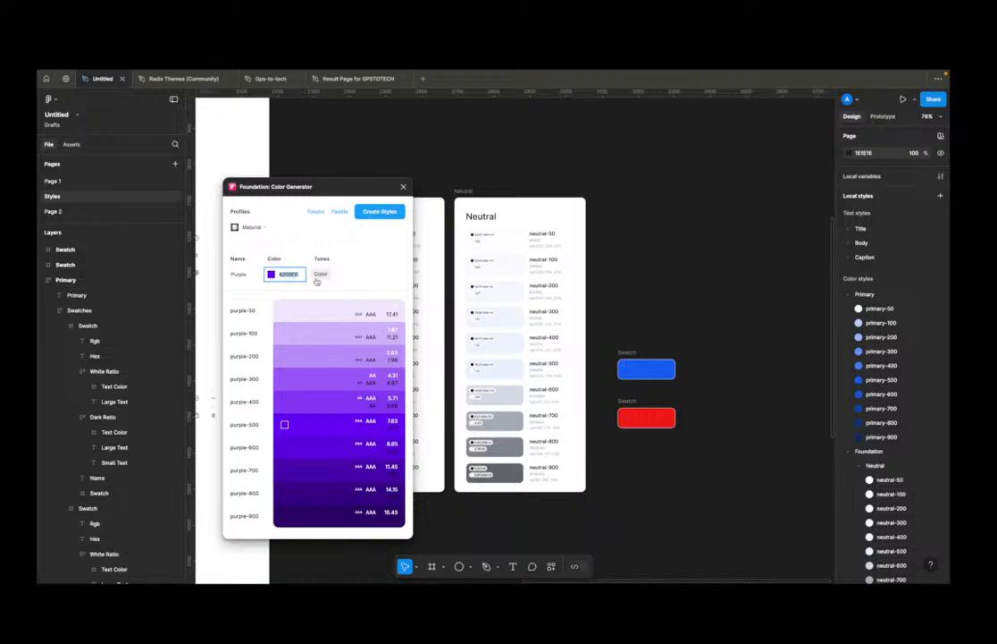
{"action": "key", "text": "ctrl+v"}
{"action": "left_click", "coordinate": [363, 284]}
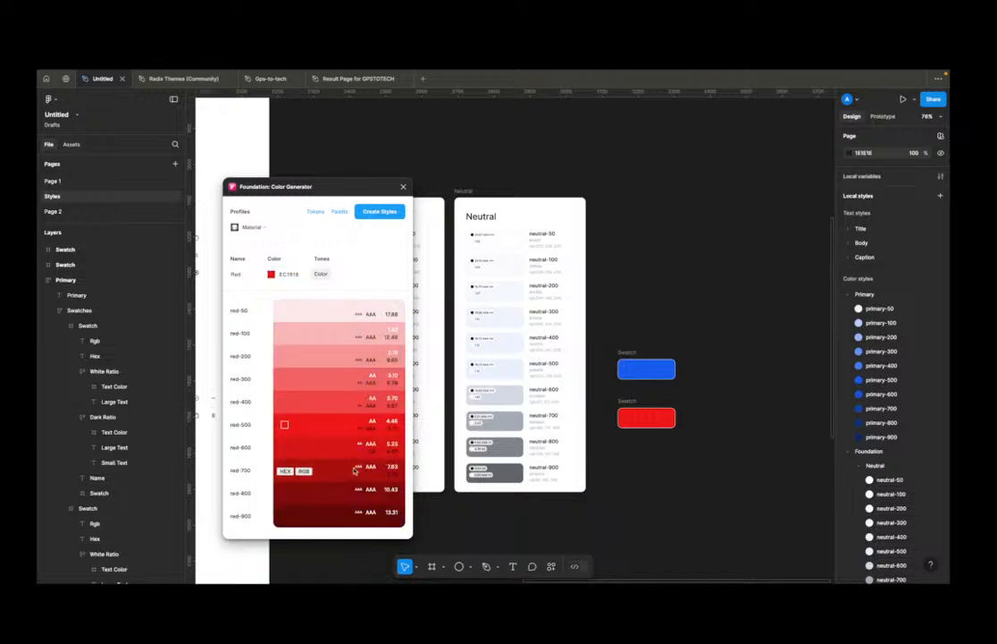
Step: Change the lower swatch's fill to green 18EC7B and generate a green palette from that hex code
{"action": "left_click", "coordinate": [646, 418]}
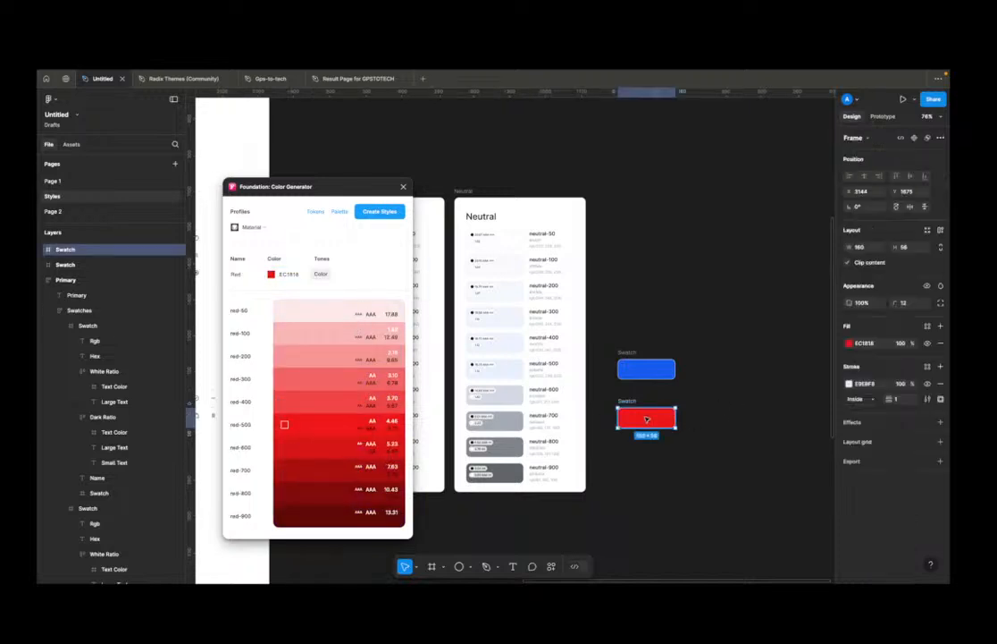
{"action": "left_click", "coordinate": [849, 342]}
{"action": "left_click_drag", "start_coordinate": [756, 469], "coordinate": [782, 471]}
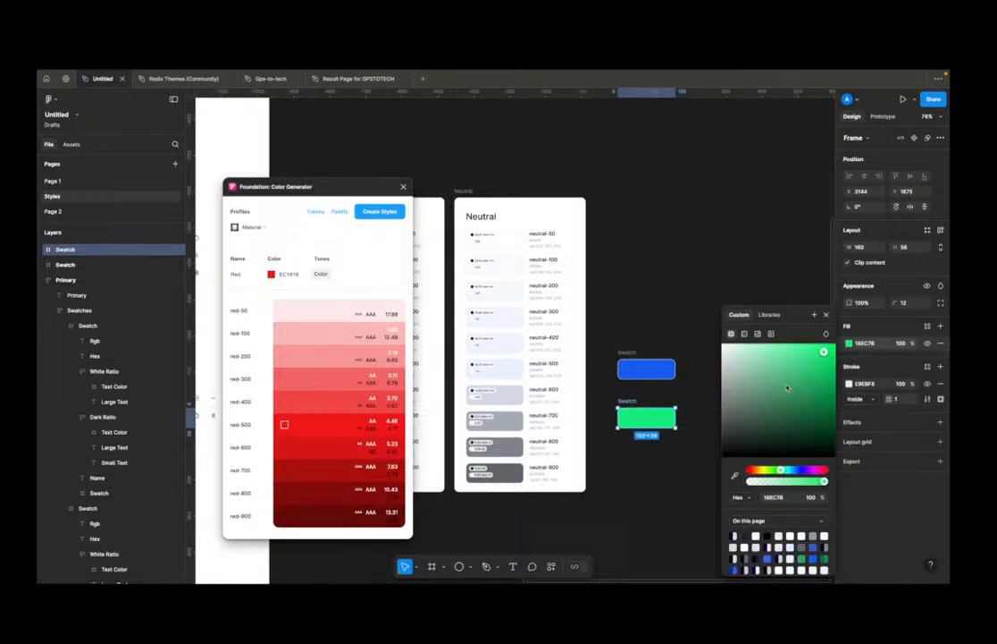
{"action": "left_click", "coordinate": [791, 498]}
{"action": "key", "text": "ctrl+c"}
{"action": "left_click", "coordinate": [302, 277]}
{"action": "key", "text": "ctrl+v"}
{"action": "key", "text": "Return"}
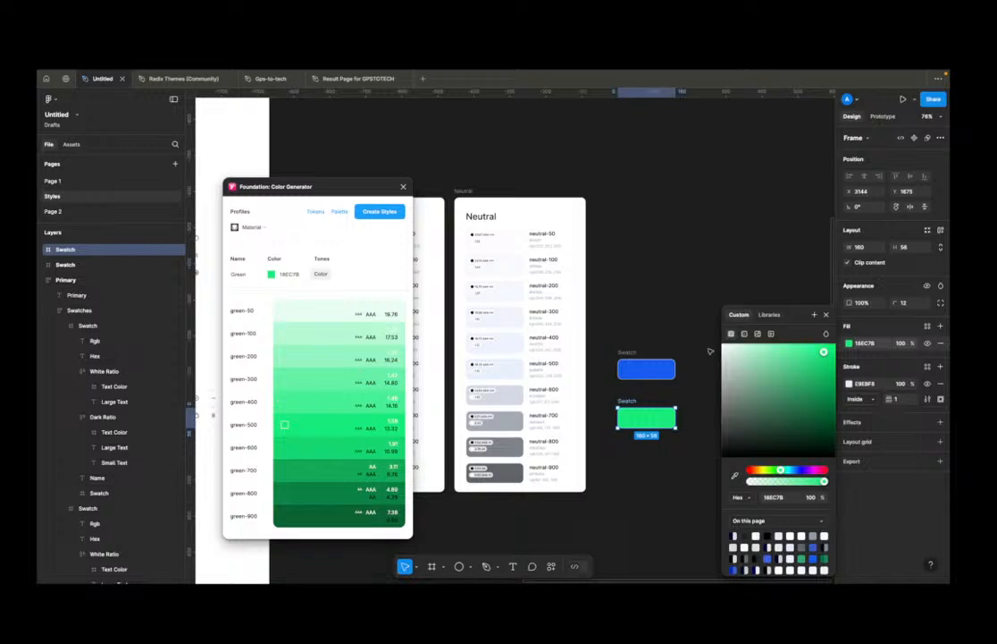
Step: Darken the lower swatch's fill to 13E374, regenerate the green palette from that code, and close the generator
{"action": "left_click_drag", "start_coordinate": [824, 352], "coordinate": [827, 355]}
{"action": "left_click", "coordinate": [774, 497]}
{"action": "key", "text": "ctrl+c"}
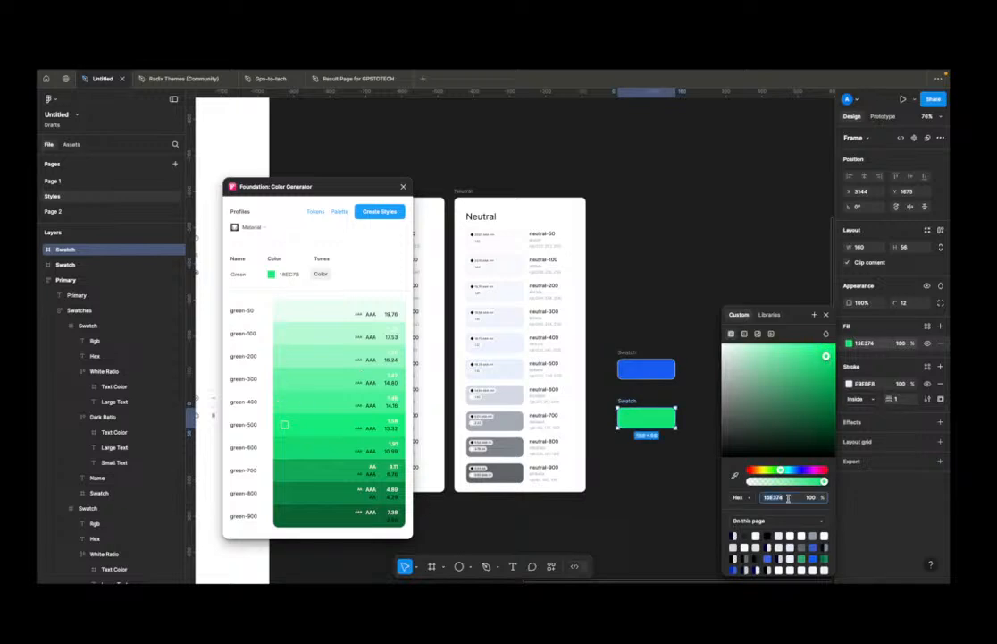
{"action": "left_click", "coordinate": [286, 274]}
{"action": "key", "text": "ctrl+v"}
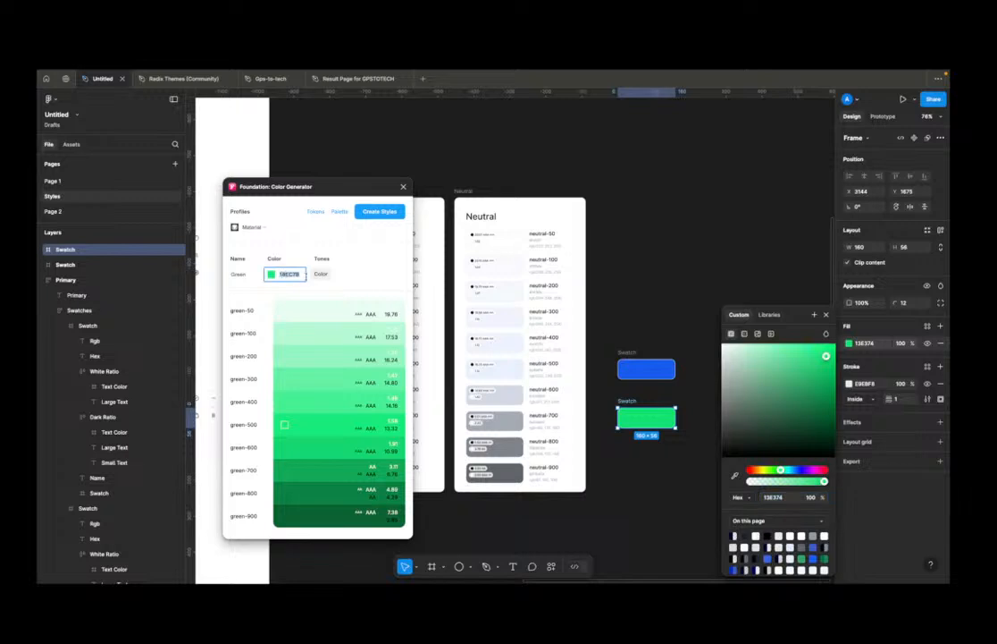
{"action": "key", "text": "Return"}
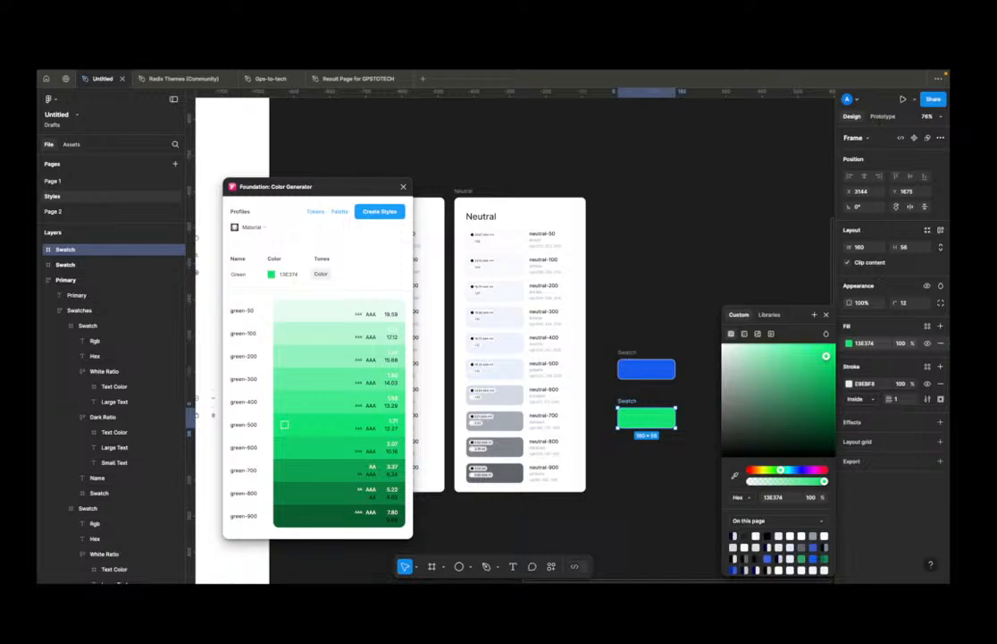
{"action": "left_click", "coordinate": [403, 187]}
{"action": "left_click", "coordinate": [660, 341]}
{"action": "scroll", "coordinate": [670, 399], "scroll_direction": "down", "scroll_amount": 5}
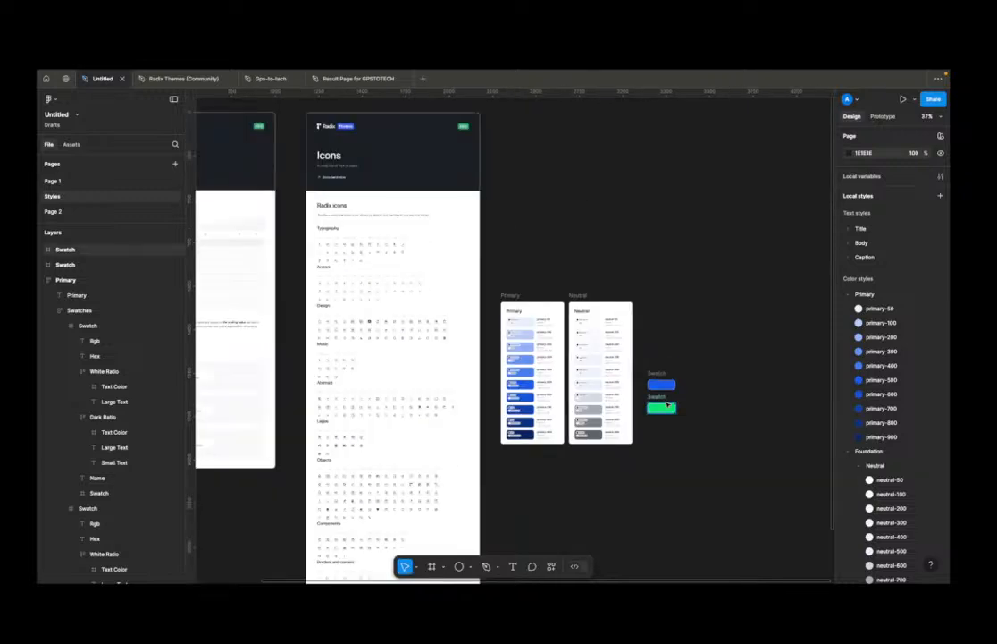
{"action": "scroll", "coordinate": [667, 408], "scroll_direction": "up", "scroll_amount": 1}
{"action": "left_click", "coordinate": [667, 408]}
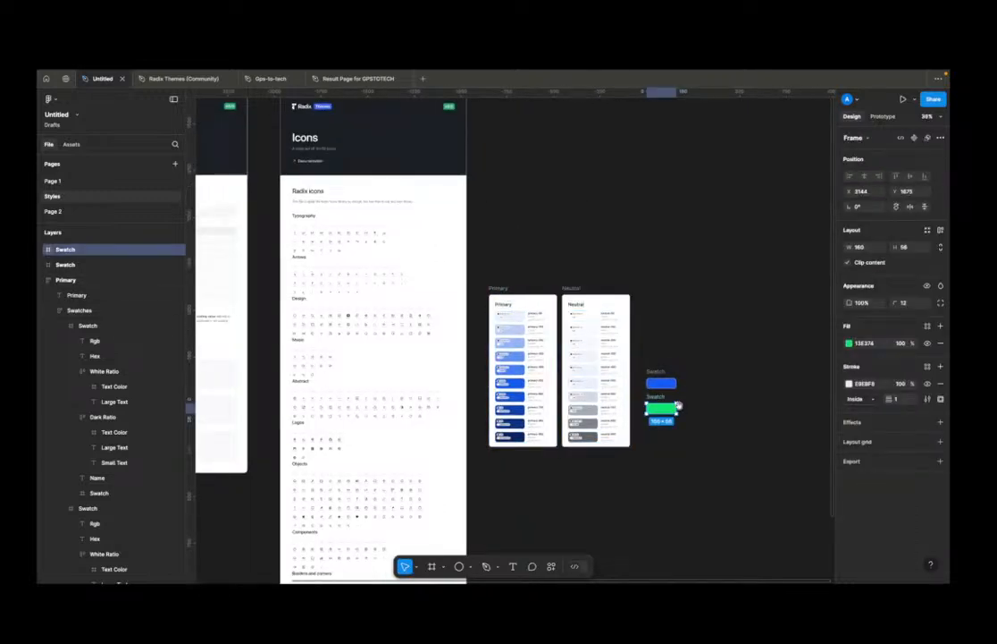
{"action": "scroll", "coordinate": [673, 400], "scroll_direction": "up", "scroll_amount": 1}
{"action": "scroll", "coordinate": [670, 400], "scroll_direction": "down", "scroll_amount": 2}
{"action": "scroll", "coordinate": [669, 404], "scroll_direction": "down", "scroll_amount": 5}
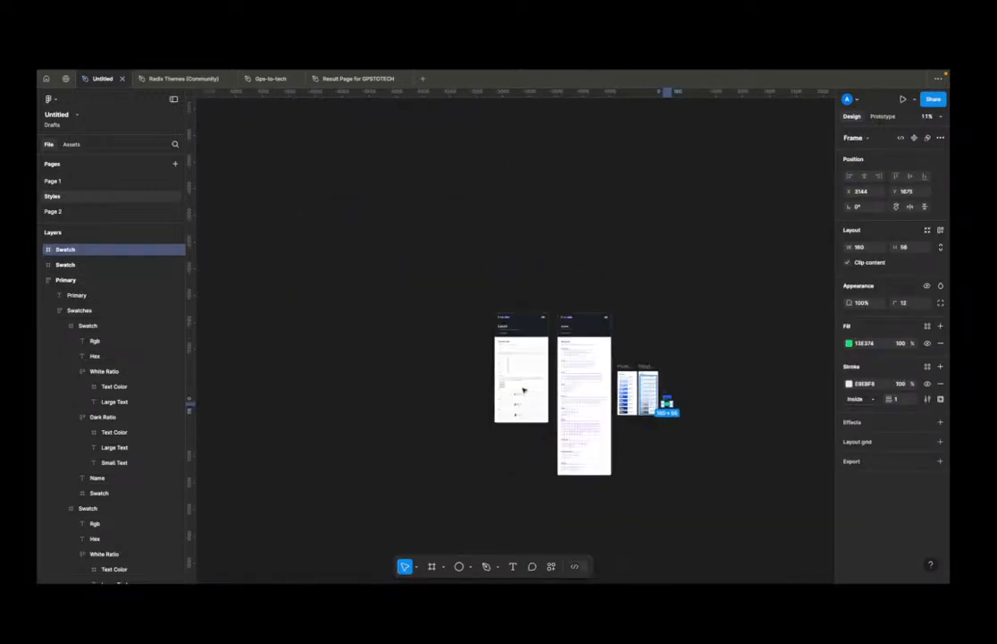
{"action": "scroll", "coordinate": [645, 407], "scroll_direction": "up", "scroll_amount": 4}
Step: Open Page 1 and review the Text, Border, Icon and Background entries listed under the Colors heading
{"action": "left_click", "coordinate": [104, 180]}
{"action": "scroll", "coordinate": [694, 370], "scroll_direction": "down", "scroll_amount": 4}
{"action": "scroll", "coordinate": [559, 343], "scroll_direction": "up", "scroll_amount": 4}
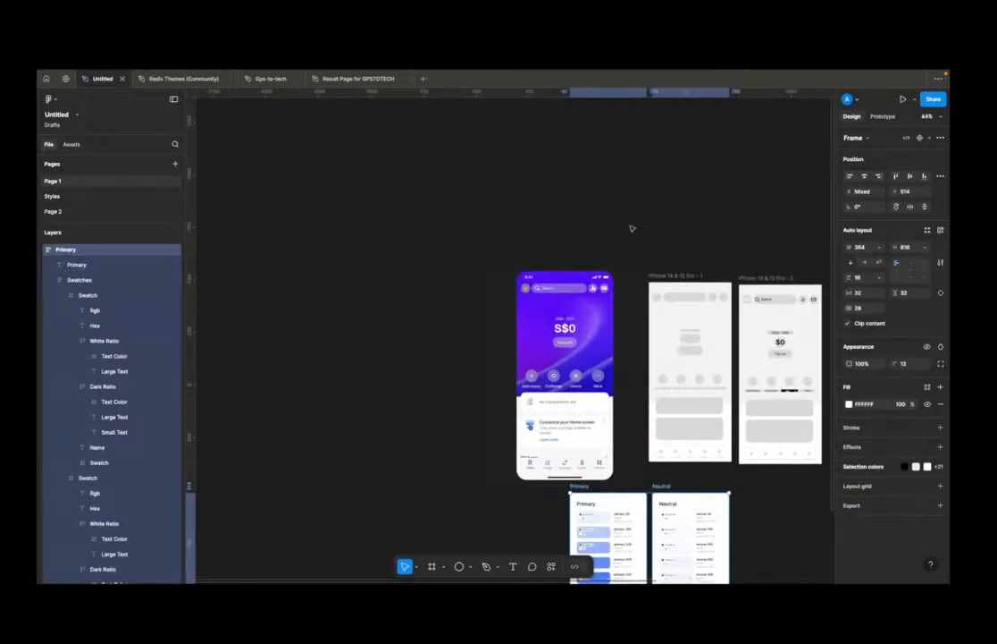
{"action": "scroll", "coordinate": [627, 240], "scroll_direction": "right", "scroll_amount": 1}
{"action": "scroll", "coordinate": [627, 240], "scroll_direction": "right", "scroll_amount": 5}
{"action": "scroll", "coordinate": [627, 240], "scroll_direction": "right", "scroll_amount": 5}
{"action": "scroll", "coordinate": [565, 341], "scroll_direction": "right", "scroll_amount": 3}
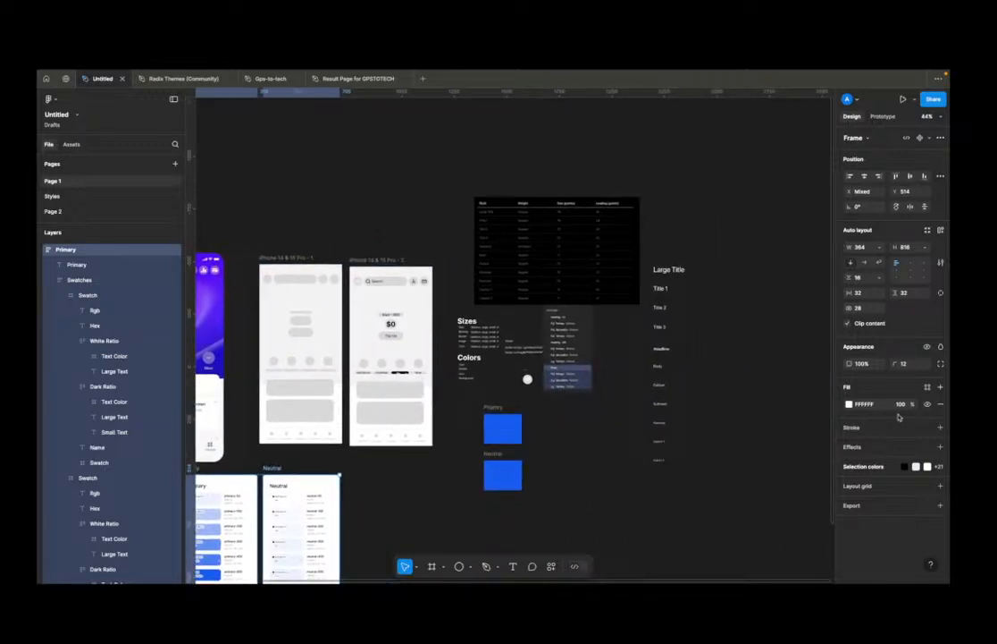
{"action": "left_click", "coordinate": [559, 414]}
{"action": "scroll", "coordinate": [459, 365], "scroll_direction": "up", "scroll_amount": 5}
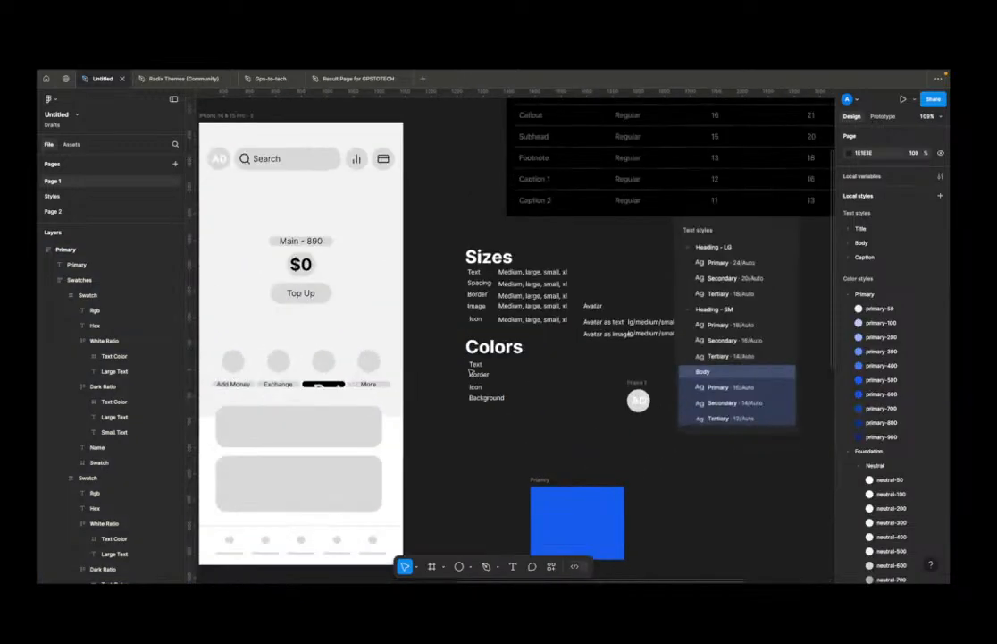
{"action": "left_click", "coordinate": [471, 360]}
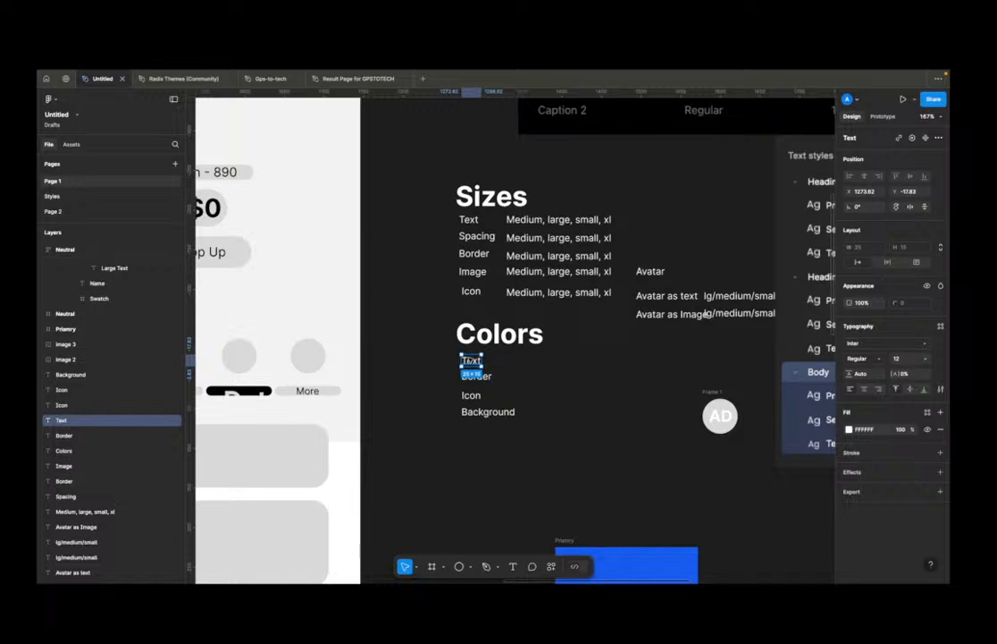
{"action": "scroll", "coordinate": [523, 422], "scroll_direction": "up", "scroll_amount": 1}
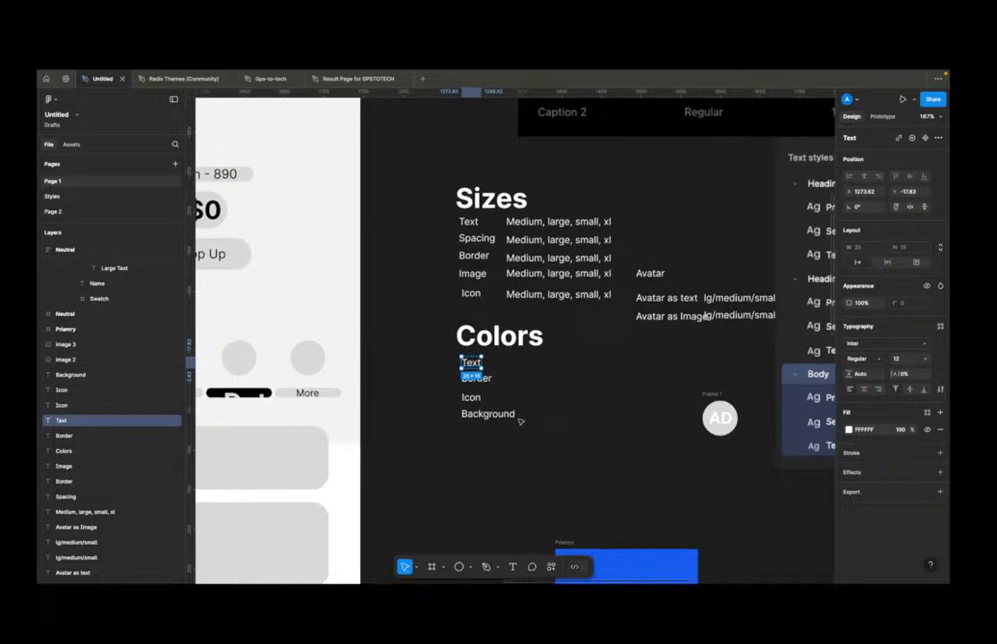
{"action": "left_click", "coordinate": [516, 415]}
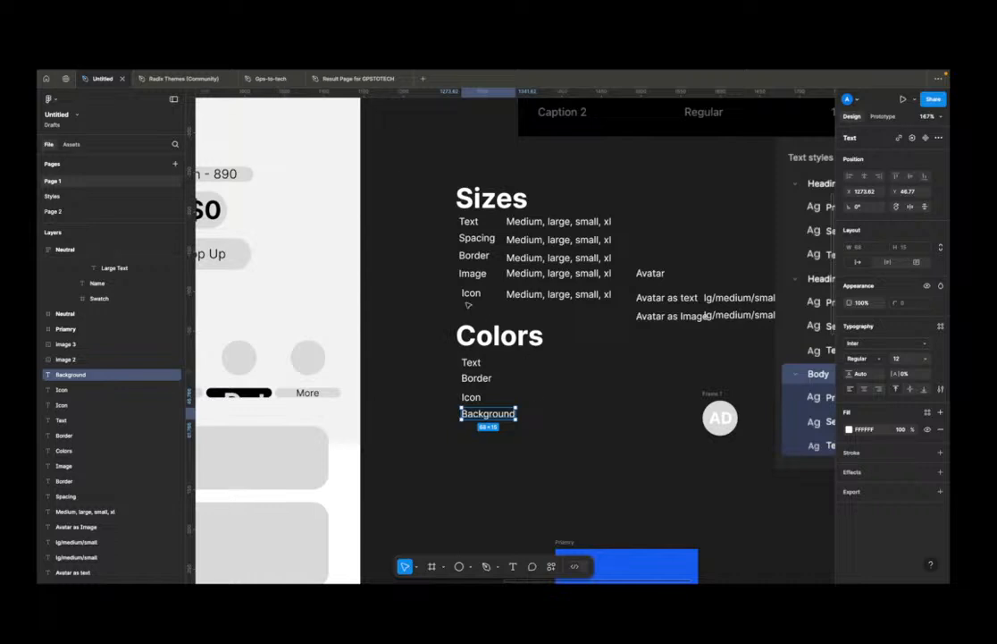
{"action": "left_click_drag", "start_coordinate": [423, 349], "coordinate": [565, 441]}
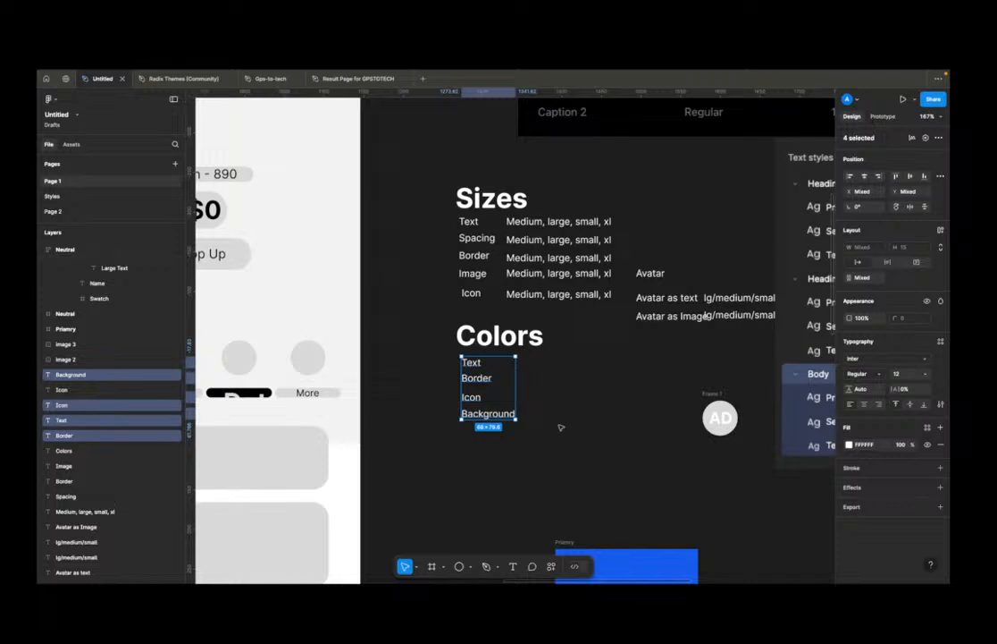
{"action": "left_click", "coordinate": [500, 447]}
Step: Apply the neutral-400 color style as the fill of the iPhone 14 & 15 Pro - 2 frame
{"action": "scroll", "coordinate": [367, 454], "scroll_direction": "down", "scroll_amount": 5}
{"action": "scroll", "coordinate": [403, 442], "scroll_direction": "down", "scroll_amount": 3}
{"action": "left_click", "coordinate": [368, 450]}
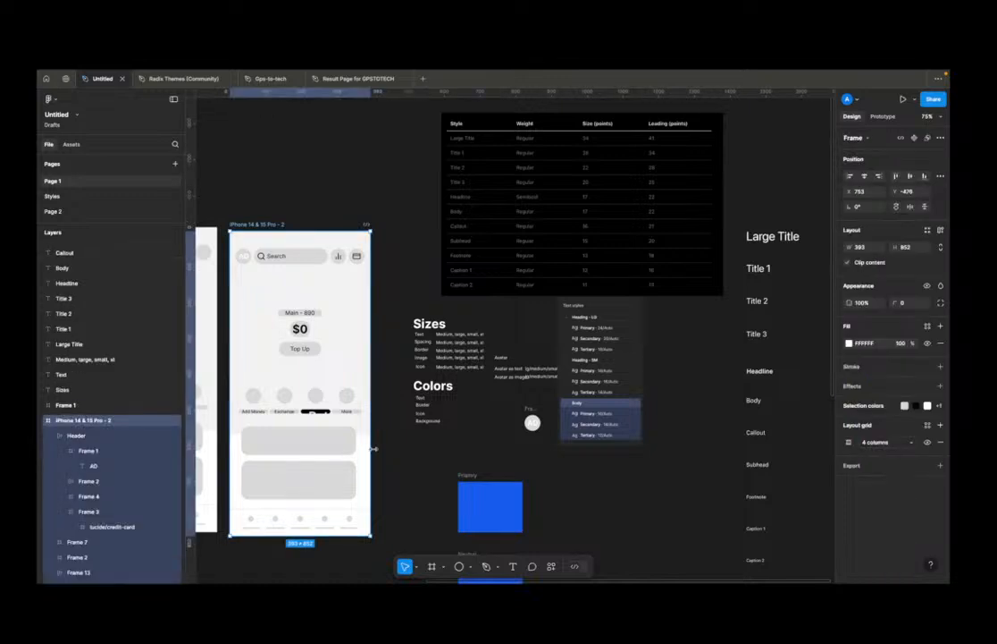
{"action": "left_click", "coordinate": [848, 344]}
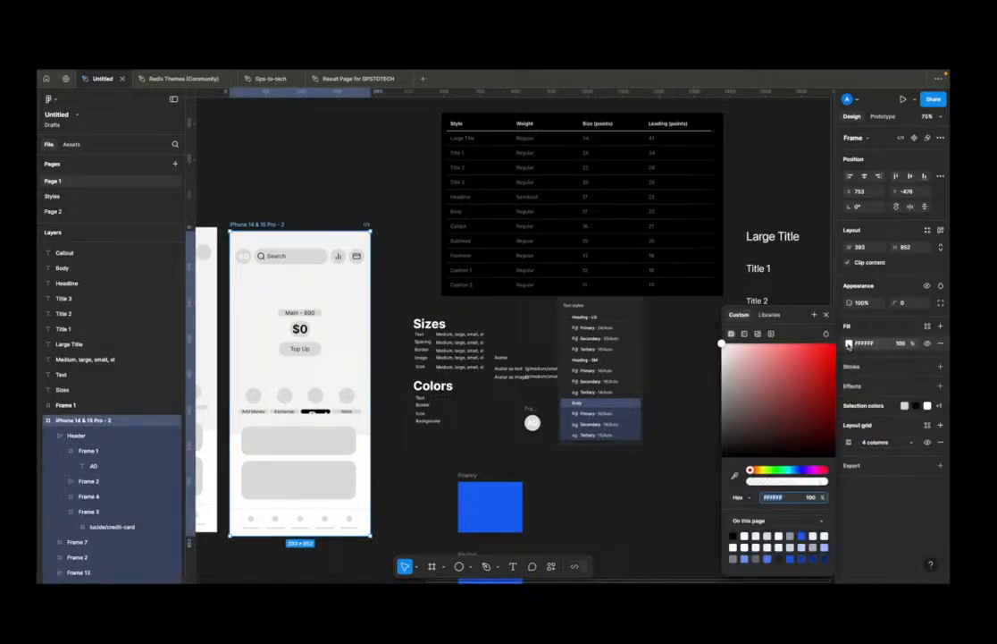
{"action": "left_click", "coordinate": [745, 334]}
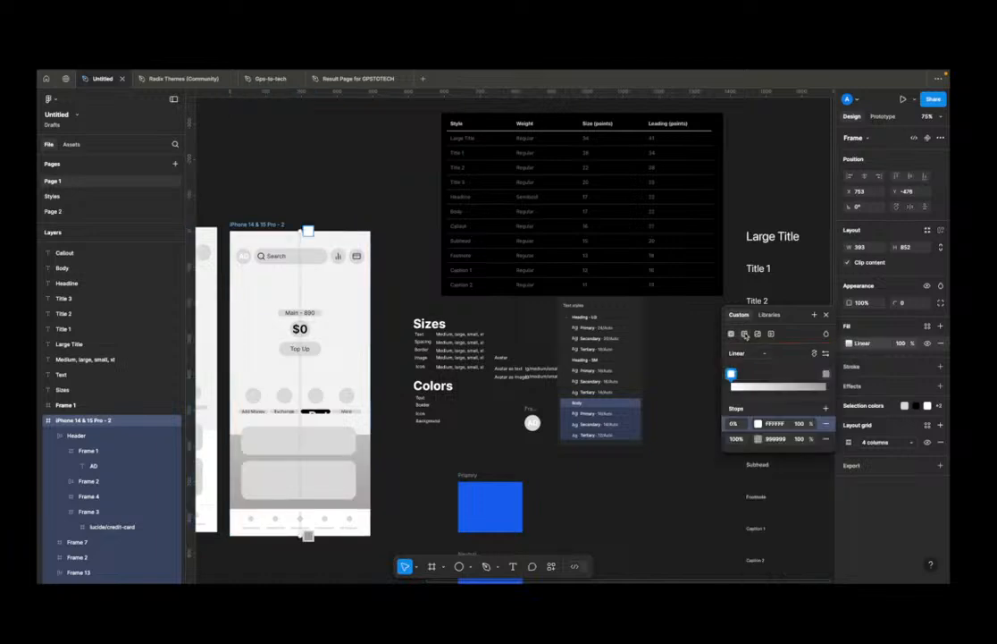
{"action": "left_click", "coordinate": [771, 315]}
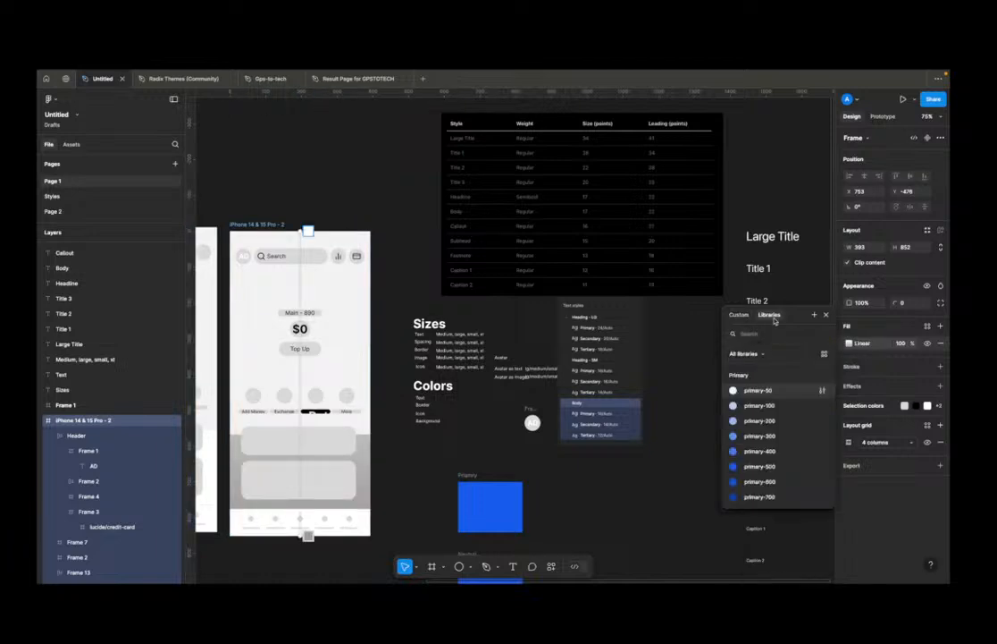
{"action": "scroll", "coordinate": [776, 434], "scroll_direction": "down", "scroll_amount": 3}
{"action": "scroll", "coordinate": [776, 433], "scroll_direction": "up", "scroll_amount": 3}
{"action": "scroll", "coordinate": [776, 434], "scroll_direction": "down", "scroll_amount": 3}
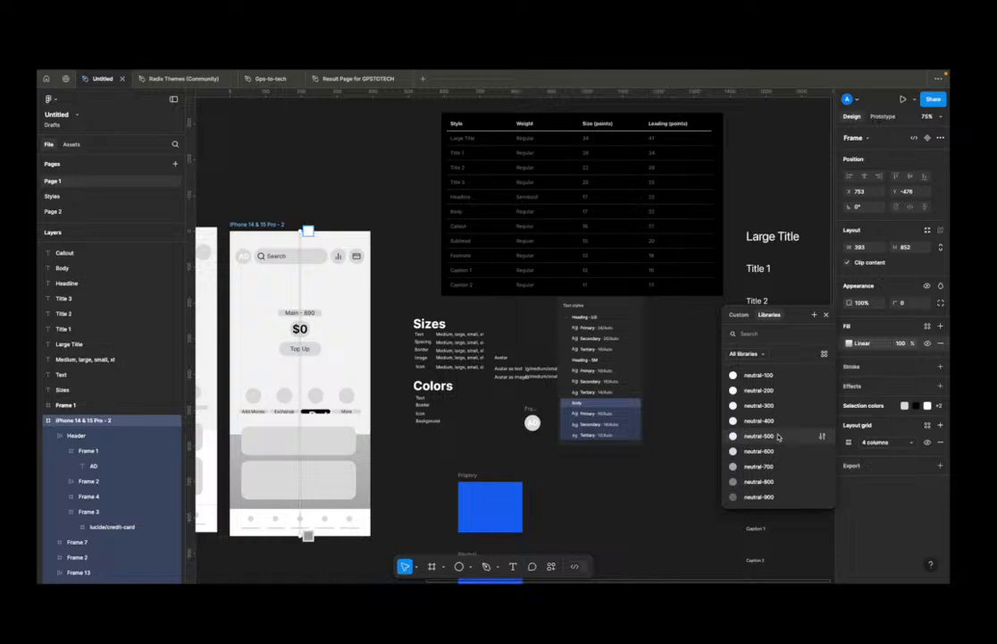
{"action": "scroll", "coordinate": [776, 435], "scroll_direction": "up", "scroll_amount": 1}
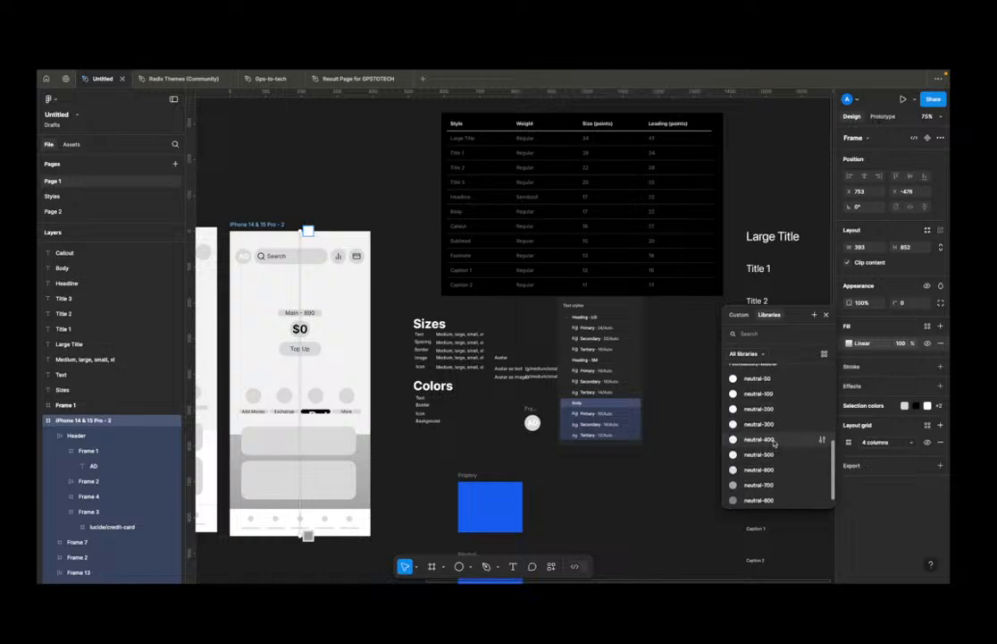
{"action": "left_click", "coordinate": [759, 448]}
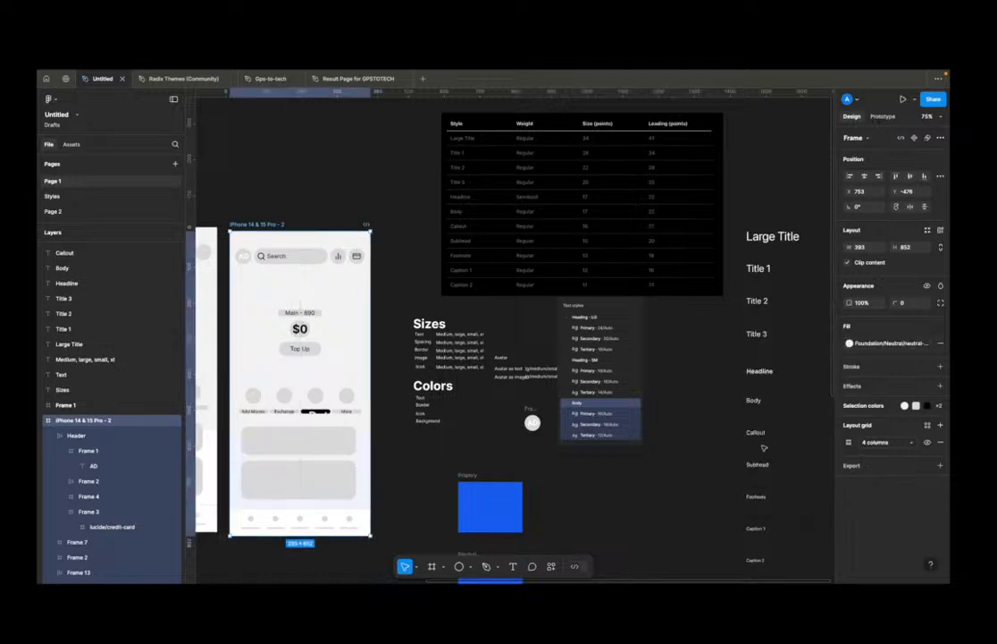
{"action": "left_click", "coordinate": [391, 458]}
Step: Inspect the neutral-400 color style applied to the iPhone 14 & 15 Pro - 2 frame, then close its settings
{"action": "scroll", "coordinate": [630, 451], "scroll_direction": "down", "scroll_amount": 3}
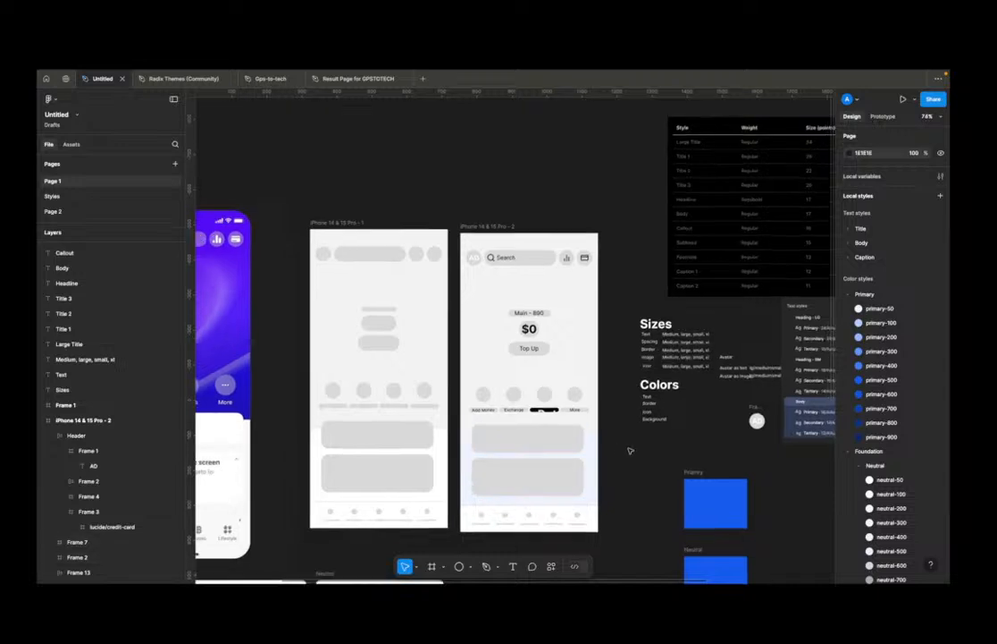
{"action": "scroll", "coordinate": [630, 450], "scroll_direction": "up", "scroll_amount": 2}
{"action": "left_click", "coordinate": [524, 393]}
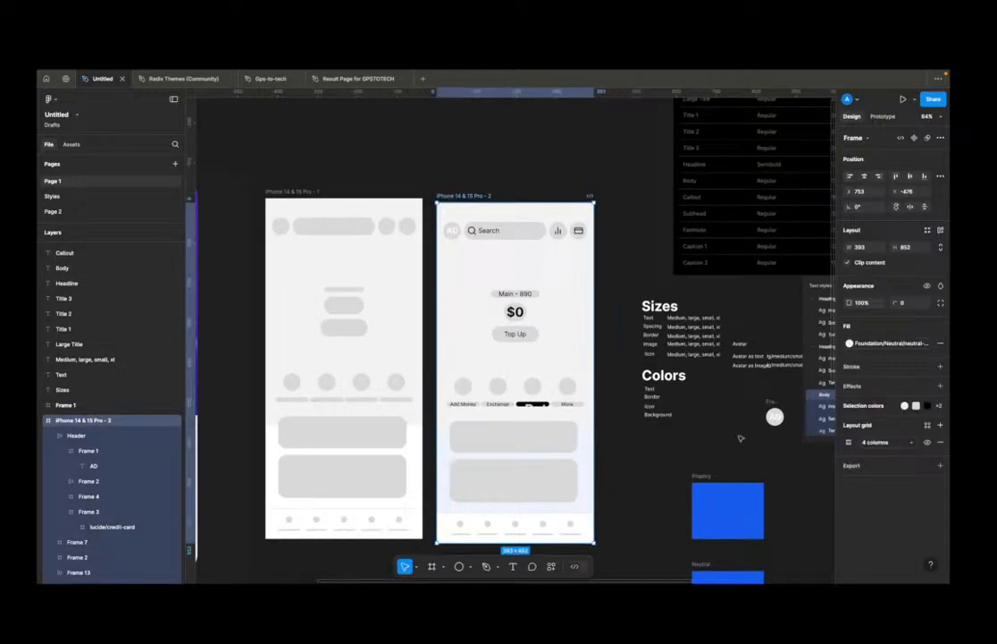
{"action": "left_click", "coordinate": [851, 343]}
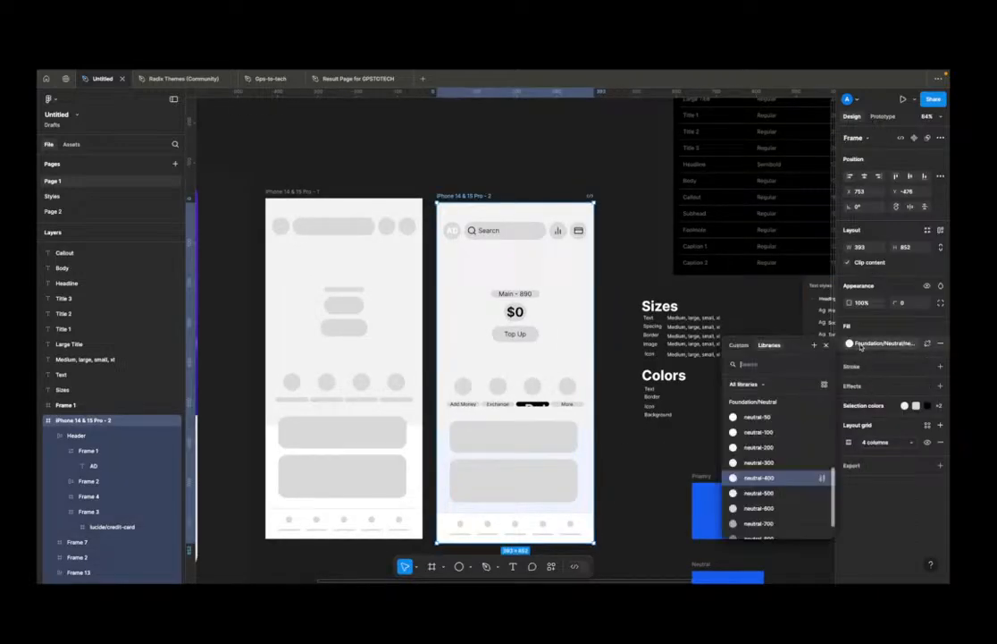
{"action": "left_click", "coordinate": [823, 478]}
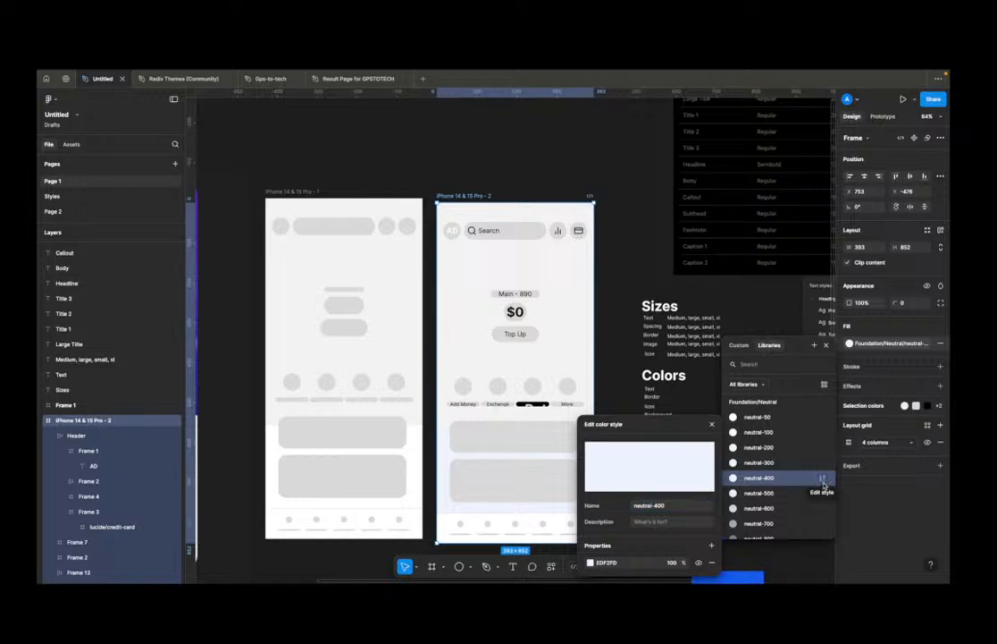
{"action": "left_click", "coordinate": [822, 478]}
{"action": "left_click", "coordinate": [726, 445]}
{"action": "left_click", "coordinate": [726, 445]}
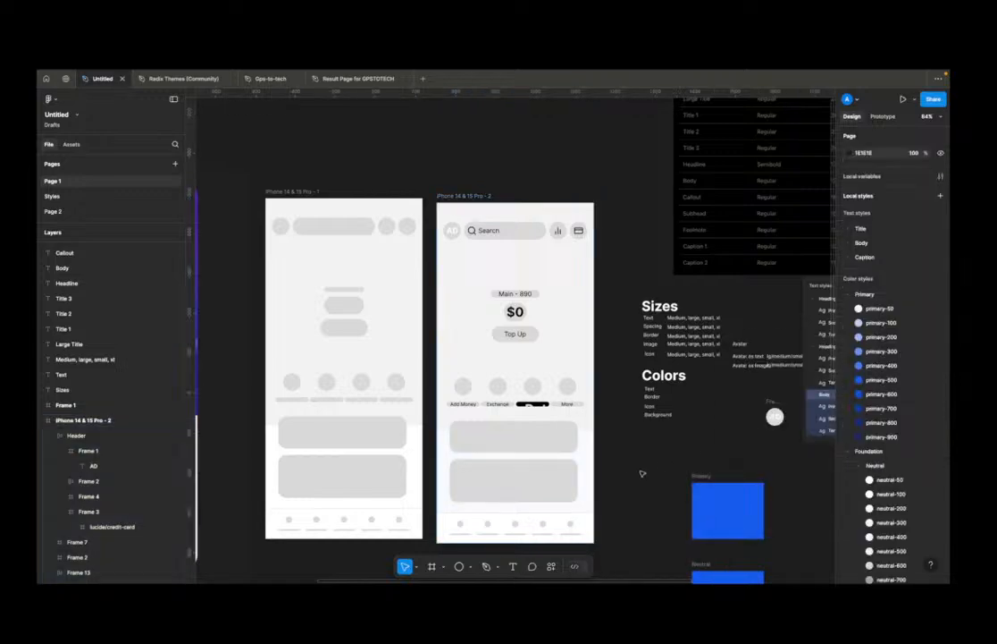
{"action": "scroll", "coordinate": [641, 473], "scroll_direction": "down", "scroll_amount": 3}
{"action": "scroll", "coordinate": [640, 474], "scroll_direction": "up", "scroll_amount": 5}
{"action": "scroll", "coordinate": [639, 456], "scroll_direction": "down", "scroll_amount": 4}
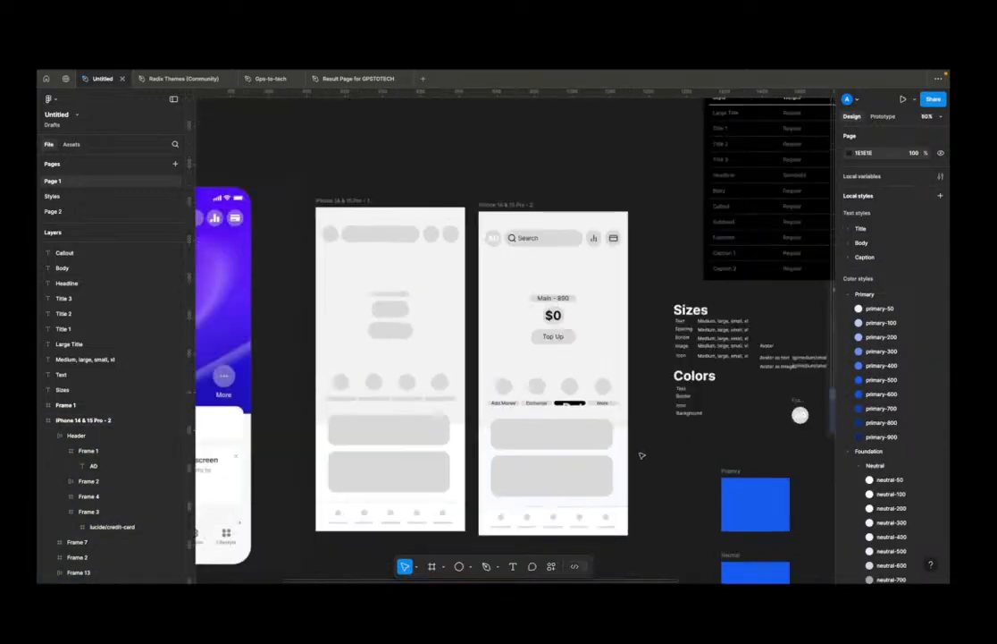
{"action": "left_click", "coordinate": [268, 322]}
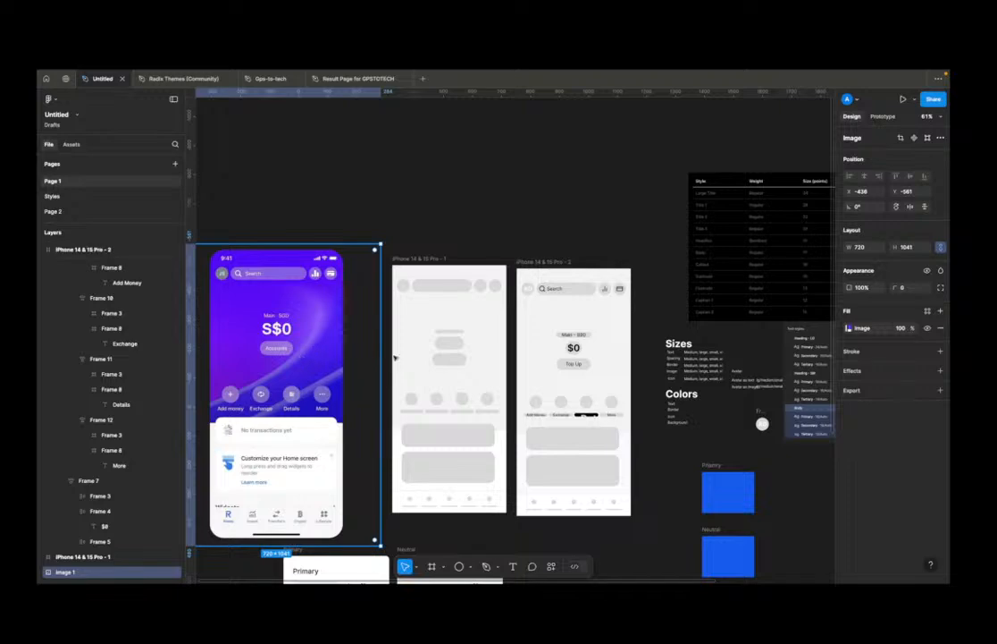
{"action": "left_click", "coordinate": [610, 364]}
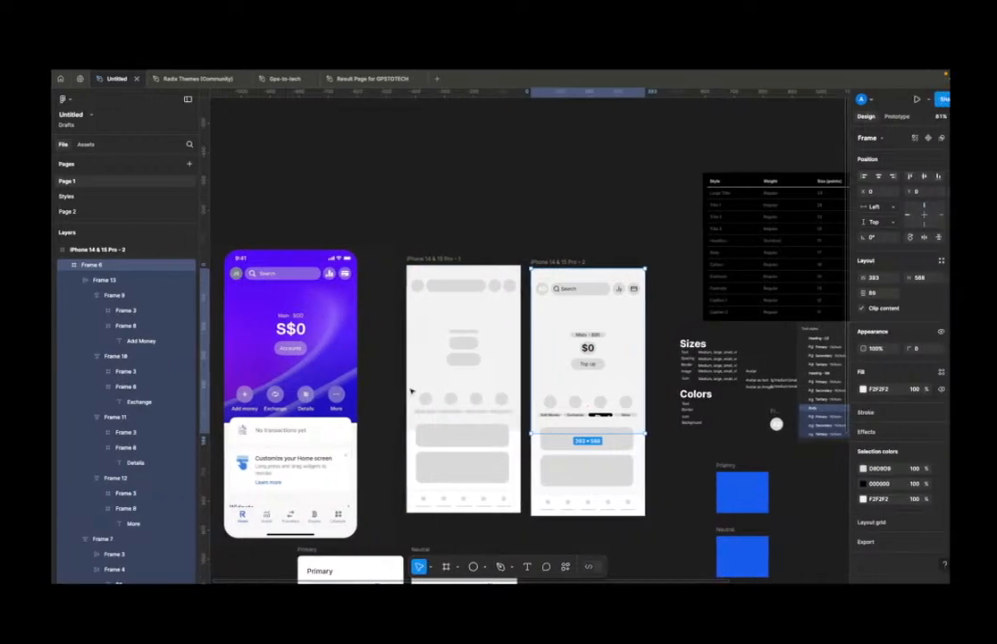
Step: Switch to the web browser and open the Midjourney Explore page
{"action": "key", "text": "ctrl+Right"}
{"action": "key", "text": "ctrl+Right"}
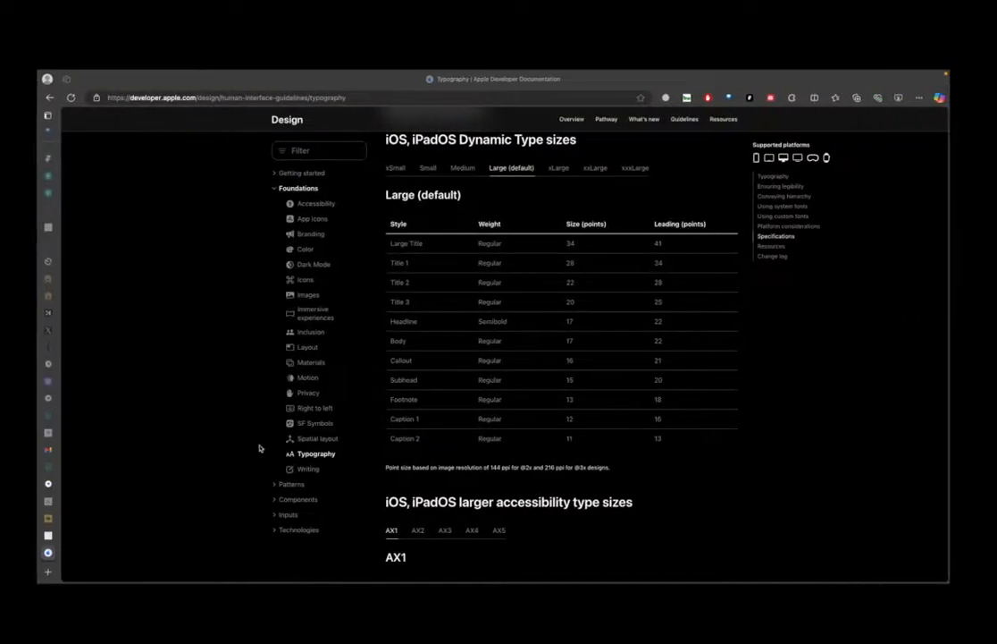
{"action": "mouse_move", "coordinate": [49, 467]}
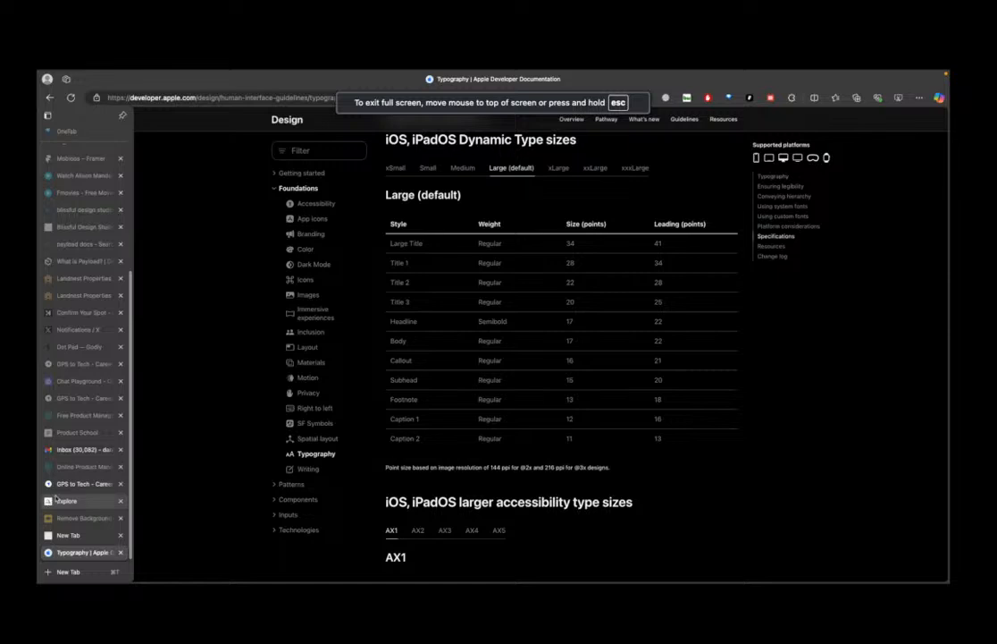
{"action": "left_click", "coordinate": [66, 501]}
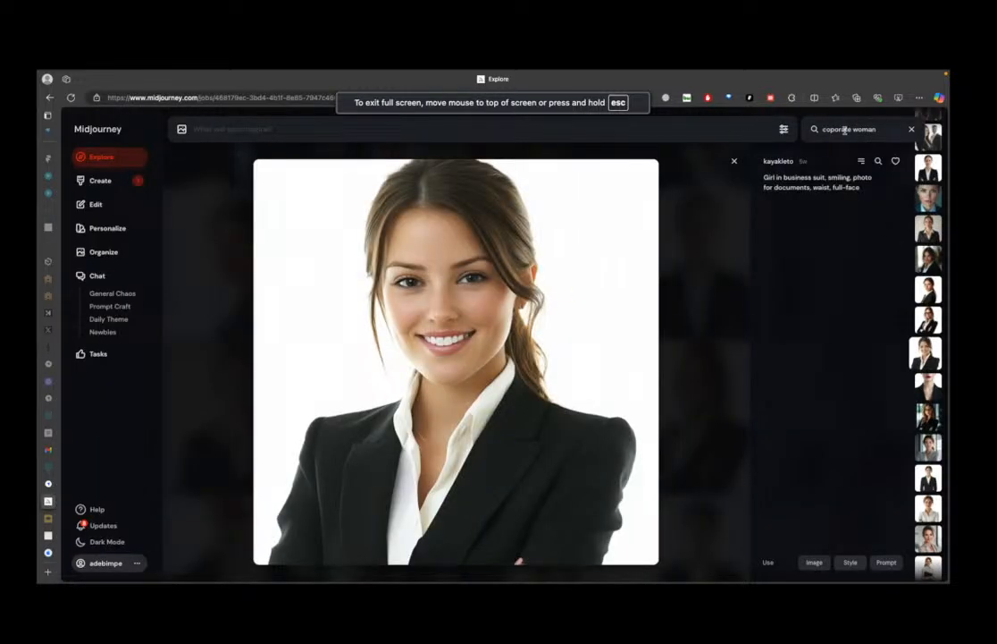
Step: Replace the Midjourney image search with "generate blue abstarct image"
{"action": "left_click_drag", "start_coordinate": [892, 129], "coordinate": [682, 128]}
{"action": "type", "text": "ge"}
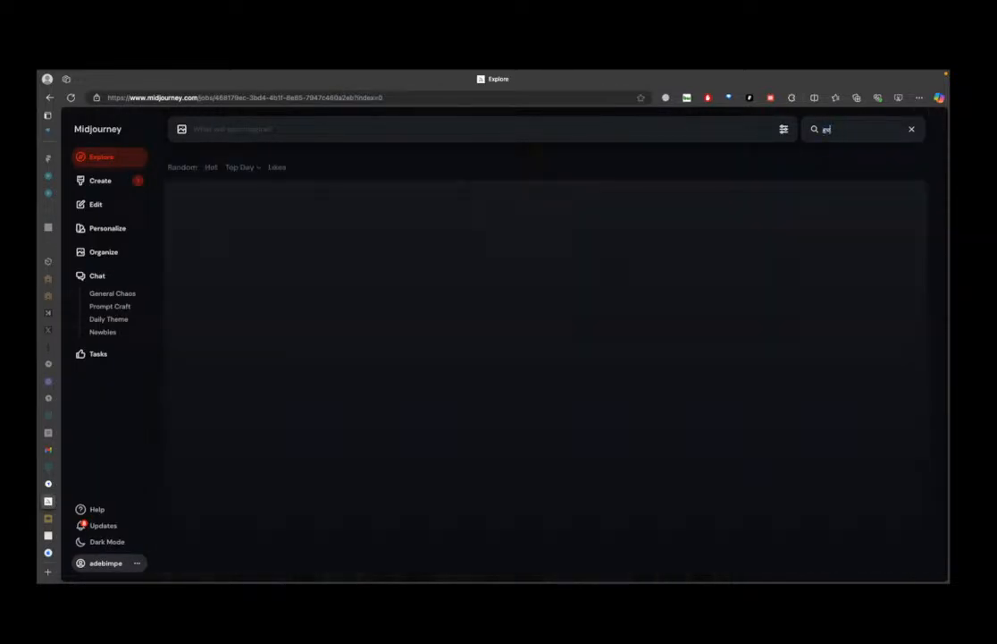
{"action": "type", "text": "nerate blue absyr"}
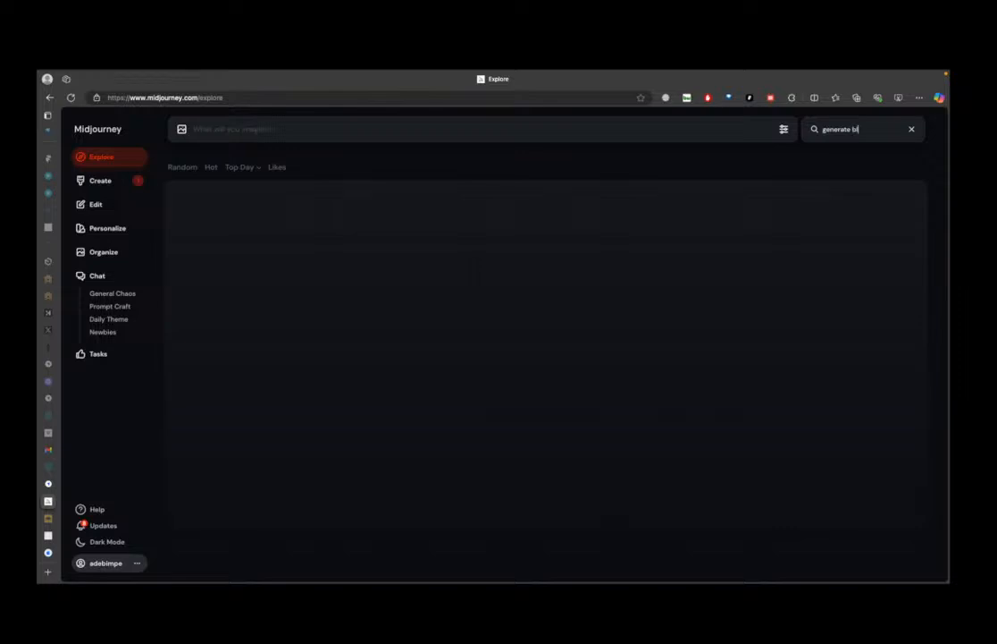
{"action": "key", "text": "BackSpace"}
{"action": "key", "text": "BackSpace"}
{"action": "type", "text": "tarct"}
{"action": "key", "text": "BackSpace"}
{"action": "key", "text": "BackSpace"}
{"action": "key", "text": "BackSpace"}
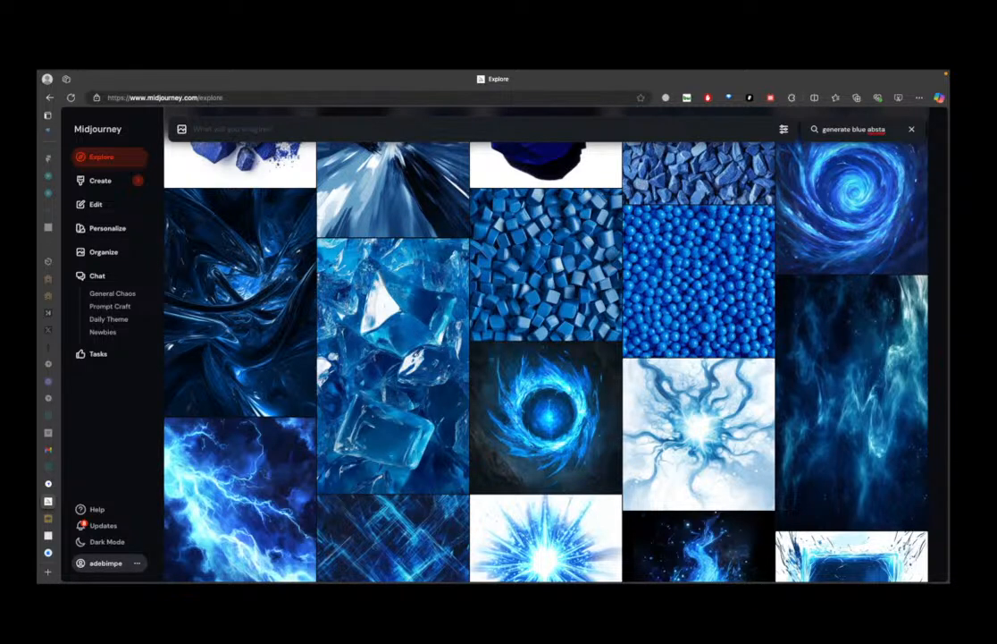
{"action": "type", "text": "rct"}
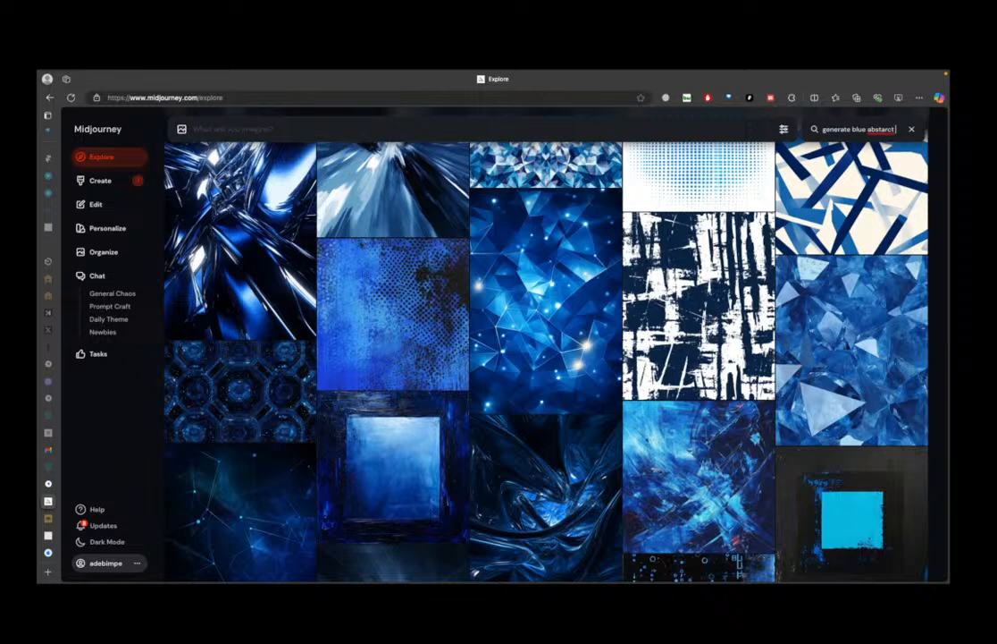
{"action": "type", "text": " image"}
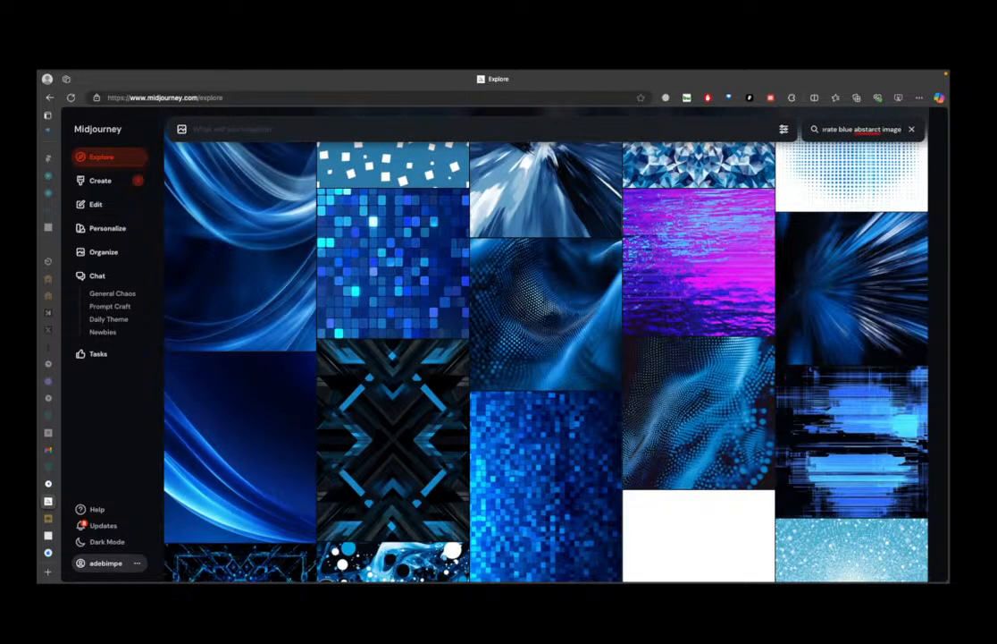
Step: Browse the blue abstract image results and open the one showing iridescent liquid waves on a dark blue background
{"action": "scroll", "coordinate": [224, 460], "scroll_direction": "down", "scroll_amount": 3}
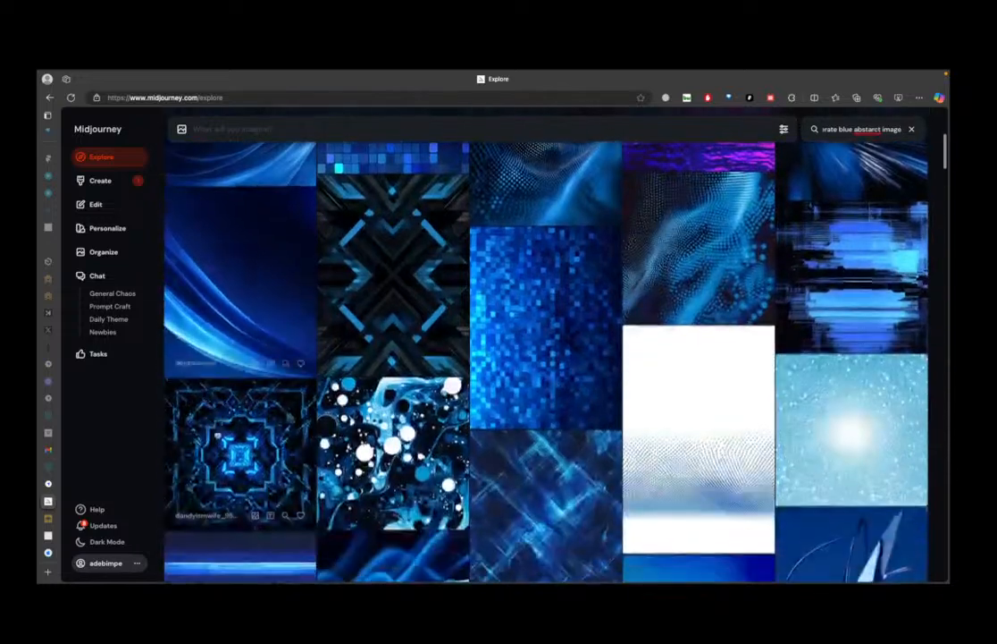
{"action": "scroll", "coordinate": [245, 308], "scroll_direction": "down", "scroll_amount": 12}
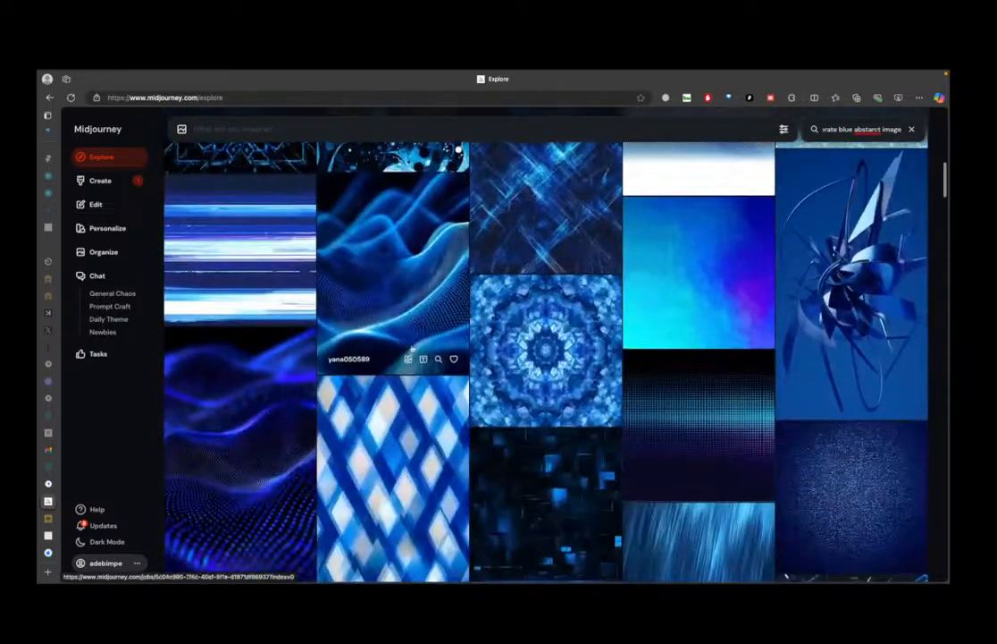
{"action": "scroll", "coordinate": [409, 354], "scroll_direction": "down", "scroll_amount": 14}
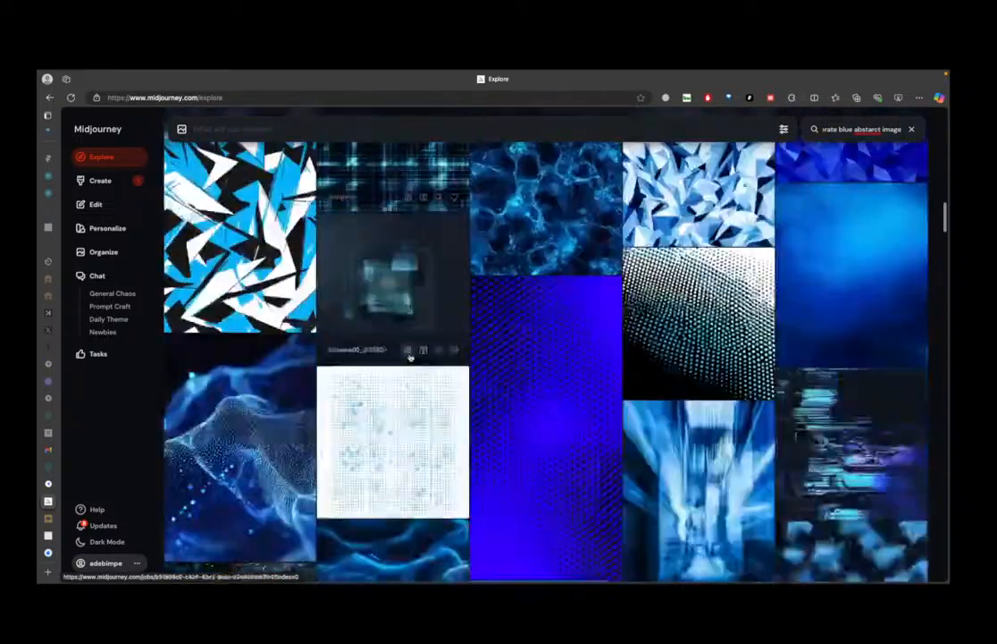
{"action": "scroll", "coordinate": [407, 364], "scroll_direction": "down", "scroll_amount": 6}
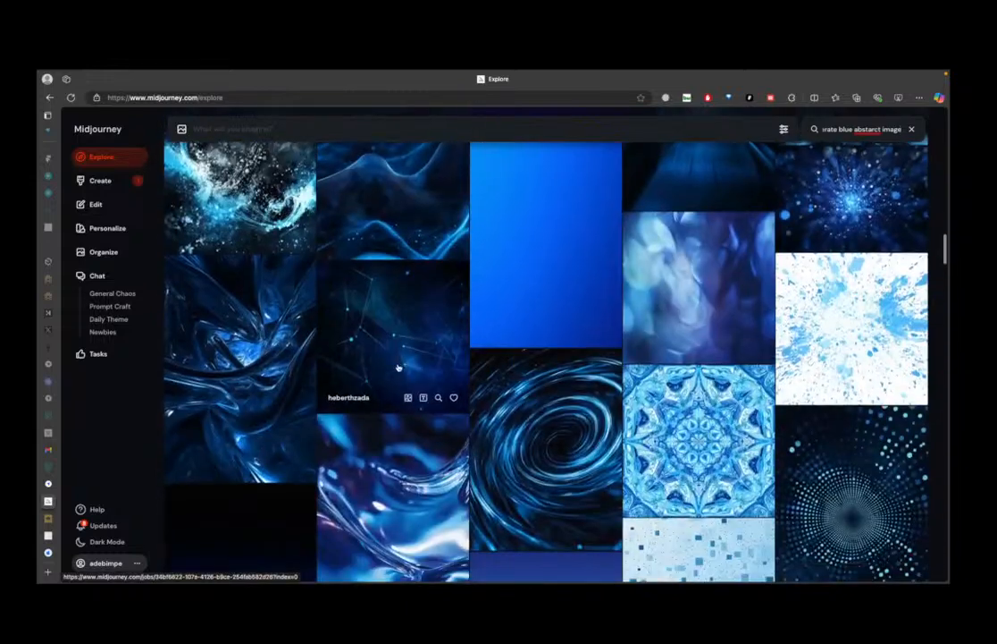
{"action": "scroll", "coordinate": [398, 367], "scroll_direction": "down", "scroll_amount": 5}
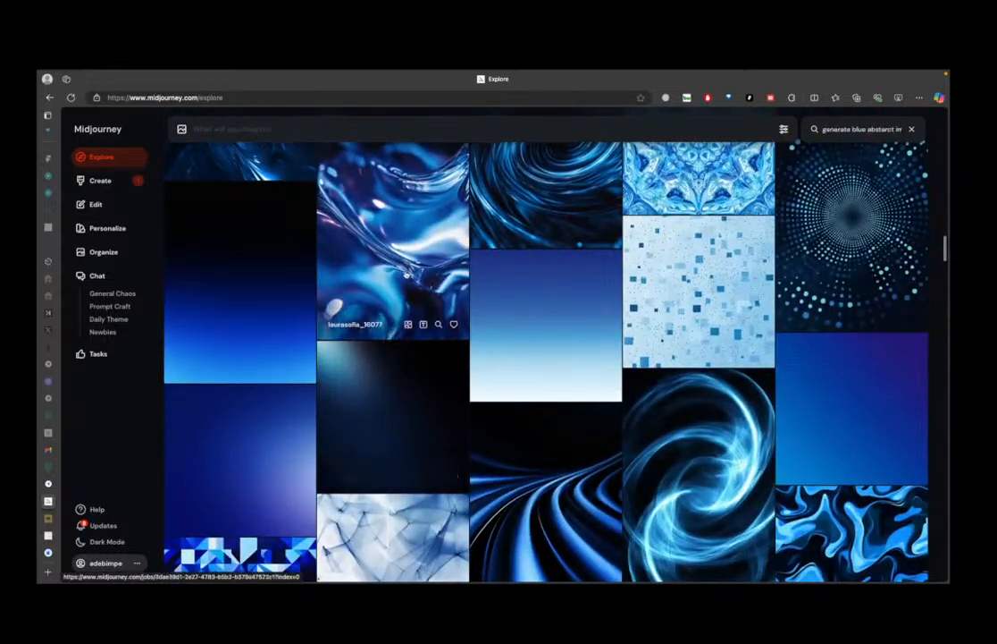
{"action": "left_click", "coordinate": [354, 243]}
Step: Copy the enlarged iridescent blue image and switch back to the Figma file
{"action": "right_click", "coordinate": [465, 338]}
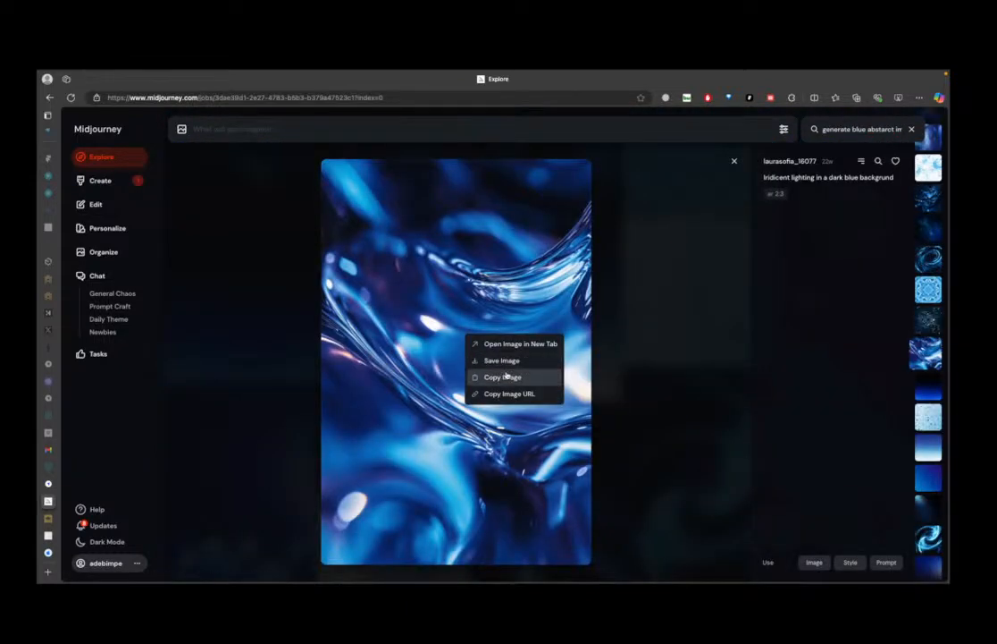
{"action": "key", "text": "ctrl+Left"}
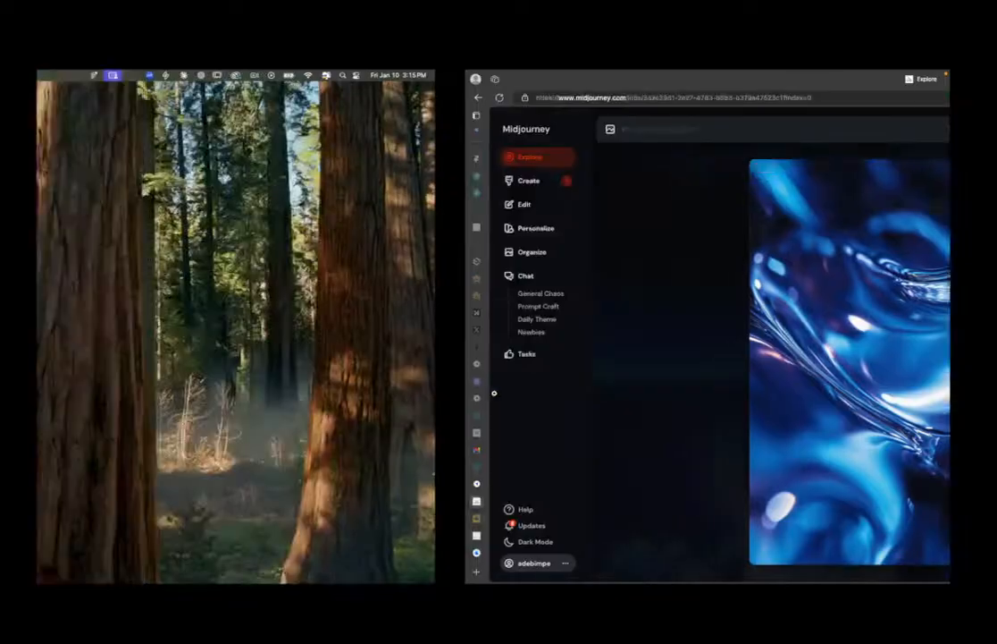
{"action": "key", "text": "ctrl+Right"}
{"action": "right_click", "coordinate": [525, 362]}
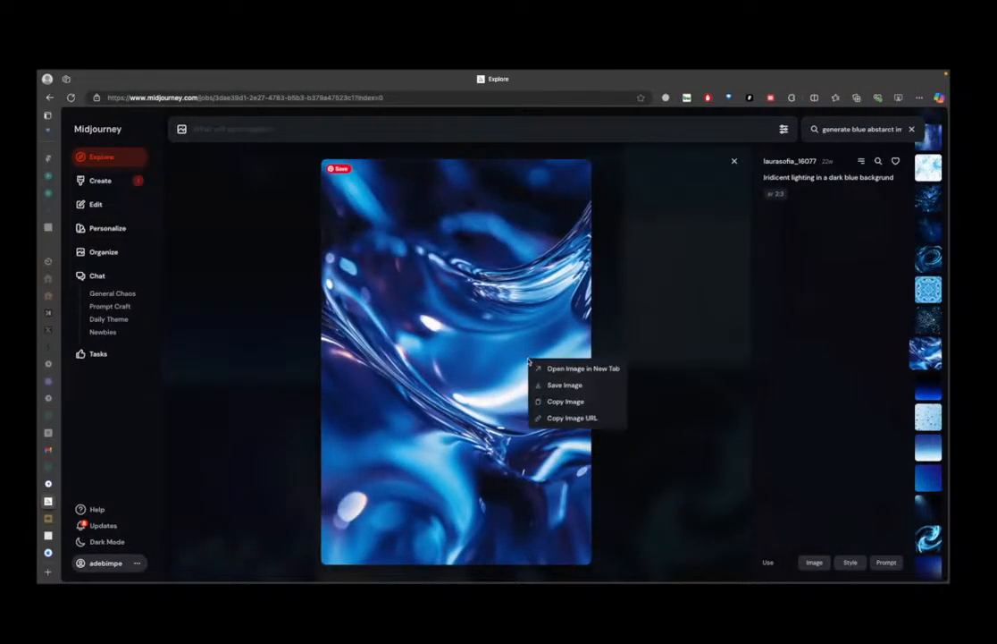
{"action": "left_click", "coordinate": [559, 382]}
{"action": "key", "text": "ctrl+Left"}
{"action": "key", "text": "ctrl+Left"}
{"action": "key", "text": "ctrl+Left"}
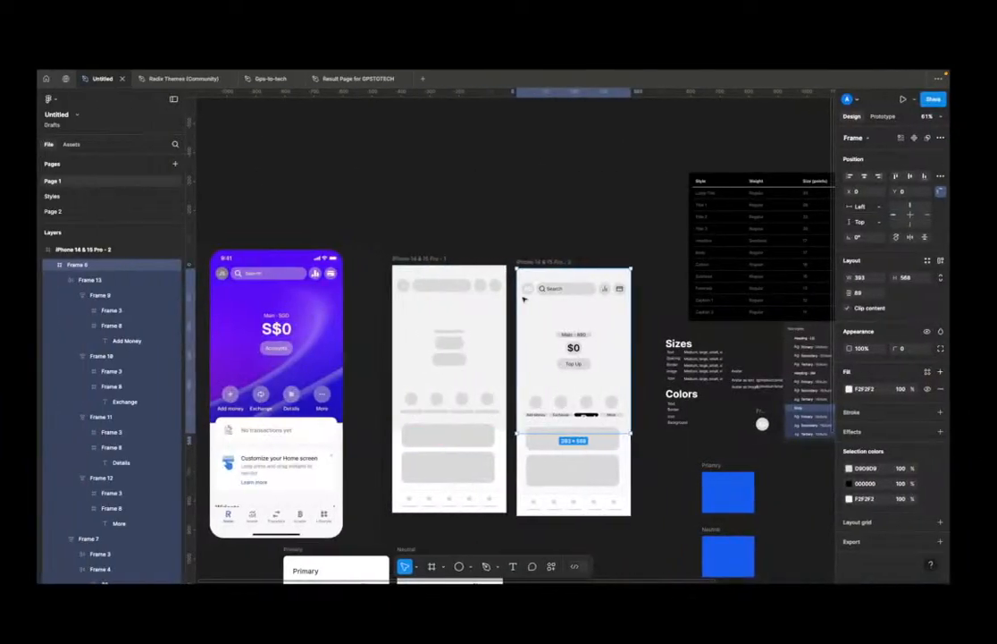
Step: Try to paste the copied blue image into Frame 6 of the iPhone 14 & 15 Pro - 2 frame
{"action": "left_click", "coordinate": [594, 232]}
{"action": "scroll", "coordinate": [565, 247], "scroll_direction": "right", "scroll_amount": 3}
{"action": "left_click", "coordinate": [548, 322]}
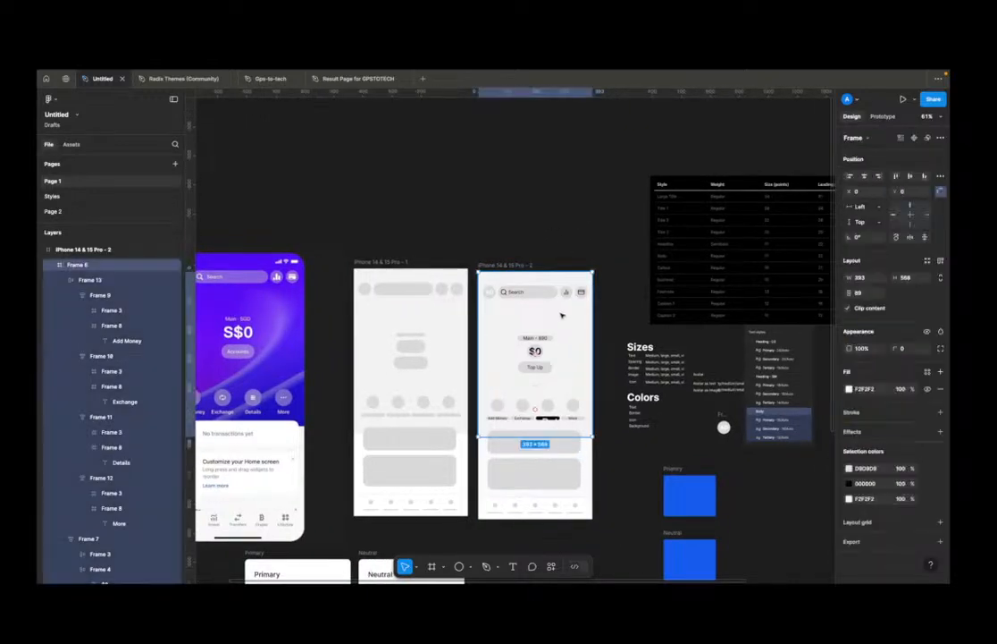
{"action": "key", "text": "ctrl+v"}
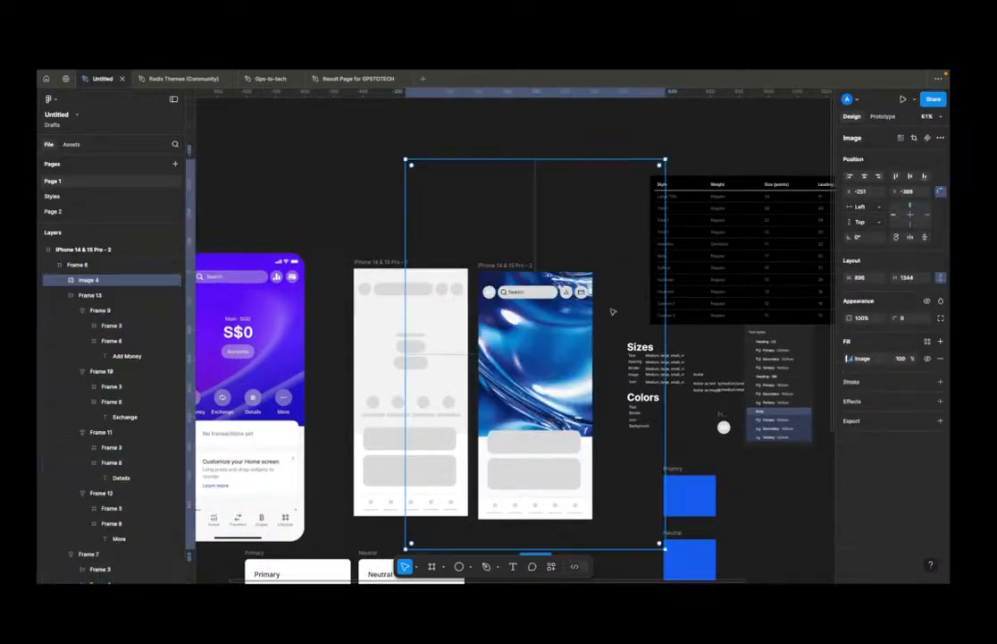
{"action": "key", "text": "ctrl+z"}
Step: Duplicate the iPhone 14 & 15 Pro - 2 frame and place the copy beside the text style list at X 2619, Y -476
{"action": "left_click", "coordinate": [512, 216]}
{"action": "scroll", "coordinate": [505, 264], "scroll_direction": "down", "scroll_amount": 5}
{"action": "left_click", "coordinate": [505, 268]}
{"action": "key", "text": "ctrl+d"}
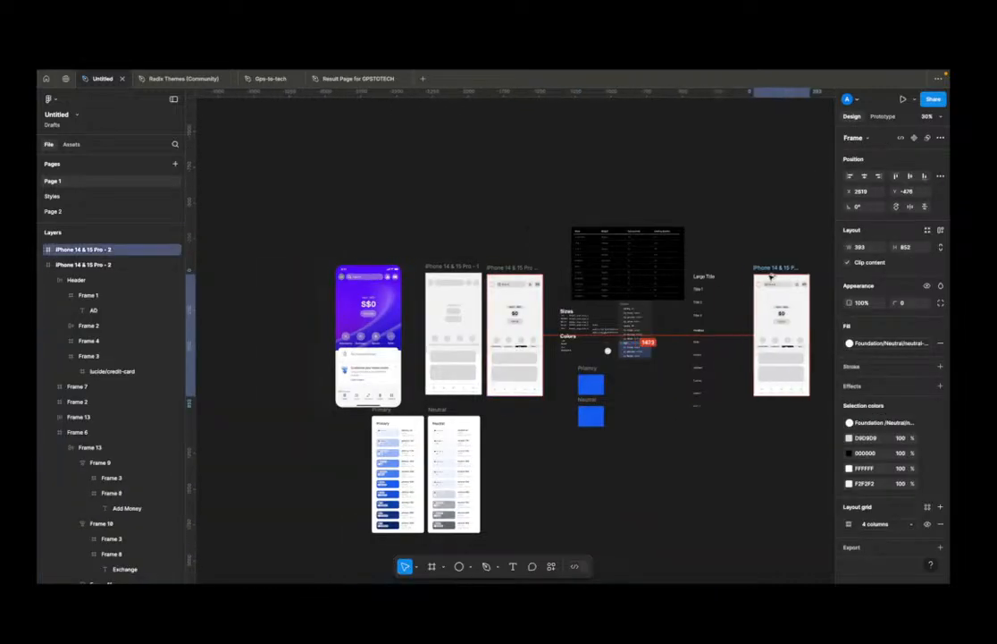
{"action": "scroll", "coordinate": [515, 284], "scroll_direction": "right", "scroll_amount": 5}
{"action": "scroll", "coordinate": [577, 303], "scroll_direction": "up", "scroll_amount": 5}
{"action": "left_click", "coordinate": [614, 305]}
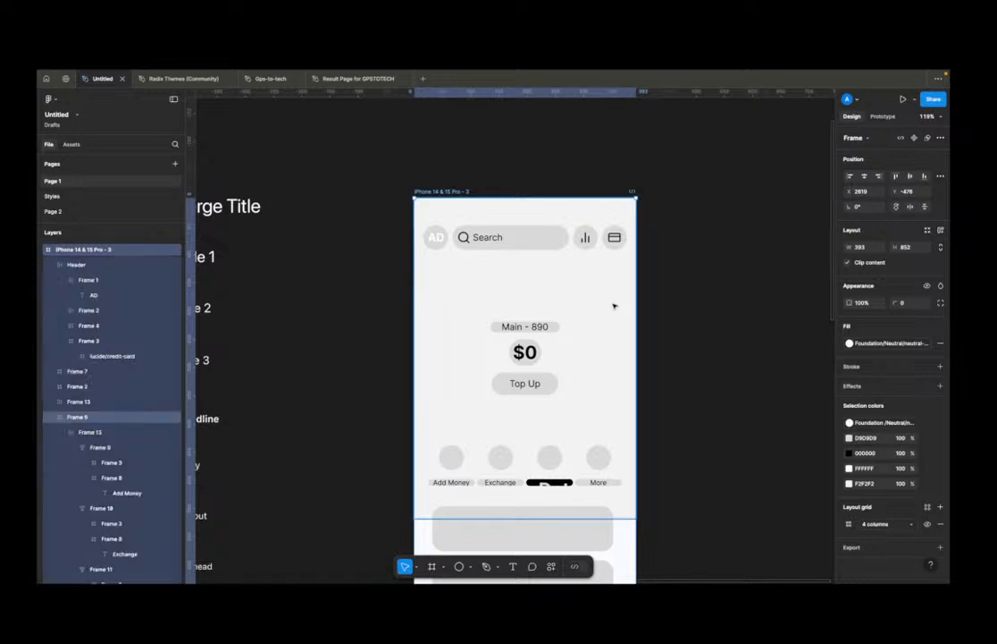
Step: Paste the blue image onto the empty canvas and move it beside the duplicated phone frame, at about X 3463, Y -1052
{"action": "left_click", "coordinate": [705, 319]}
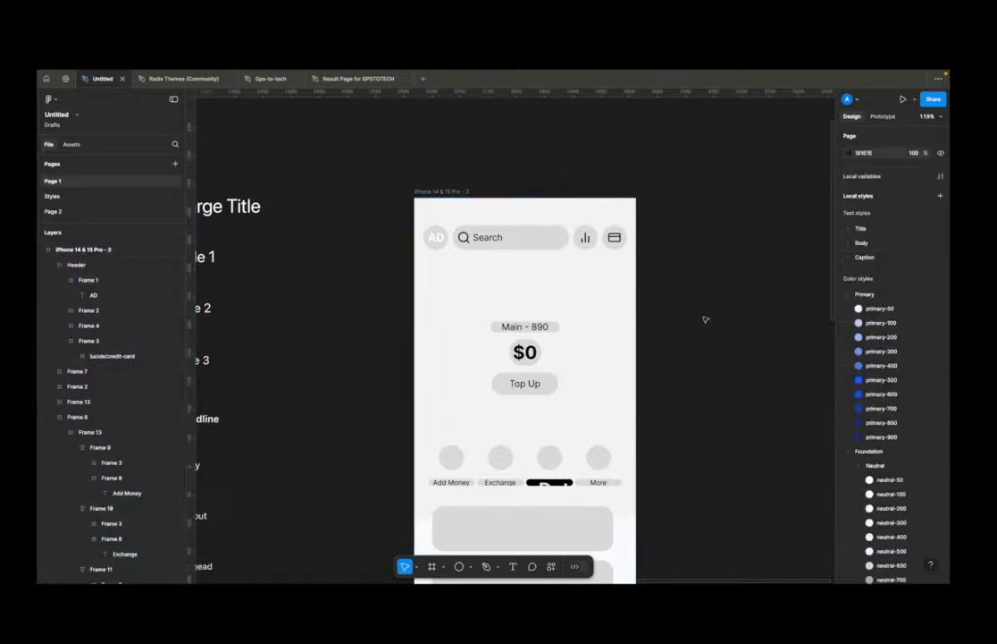
{"action": "key", "text": "ctrl+v"}
{"action": "key", "text": "shift+2"}
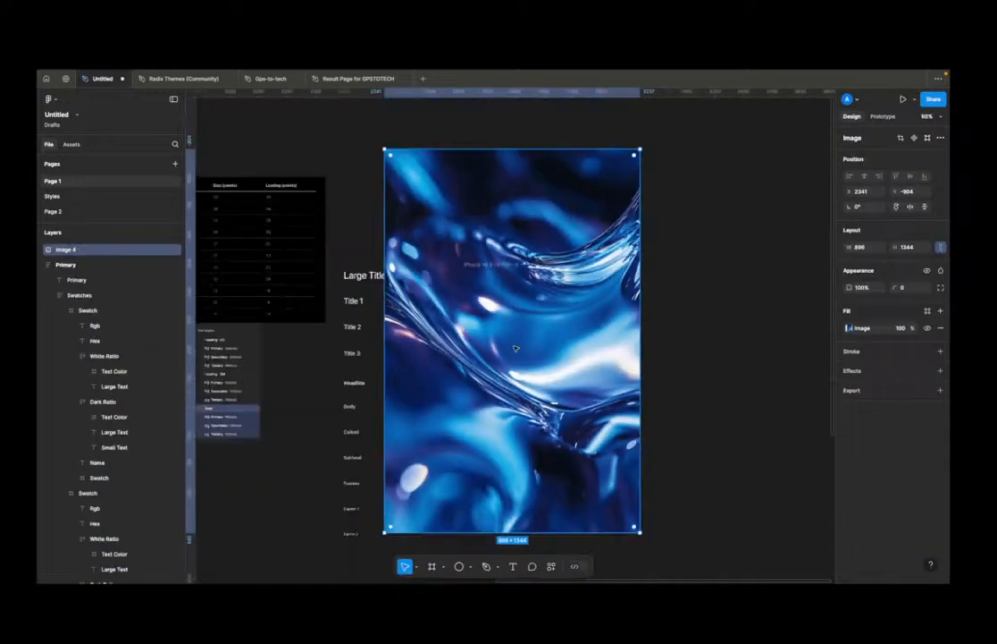
{"action": "left_click_drag", "start_coordinate": [464, 334], "coordinate": [783, 294]}
{"action": "scroll", "coordinate": [663, 319], "scroll_direction": "right", "scroll_amount": 4}
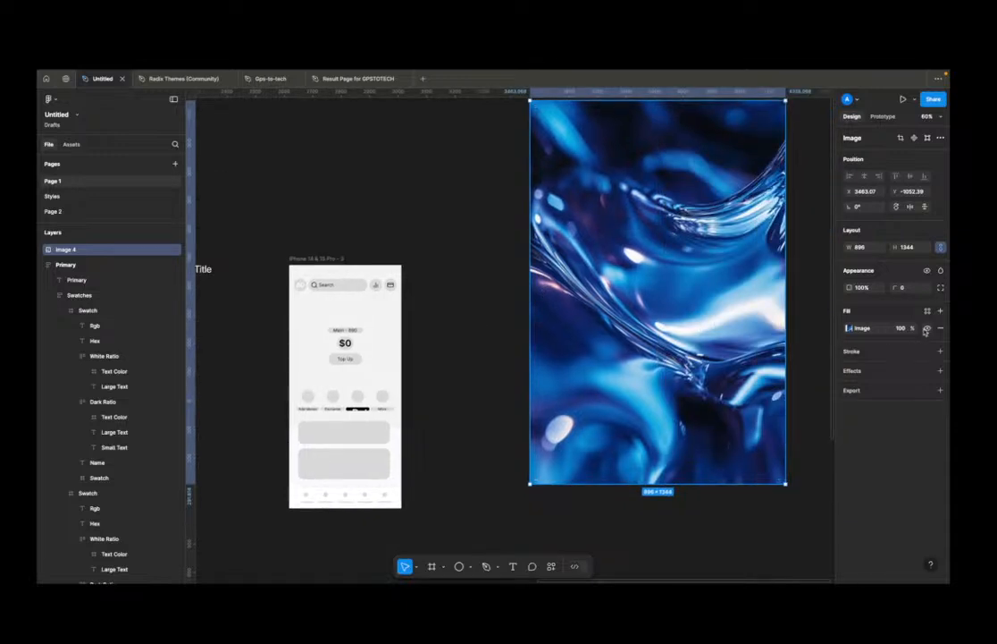
Step: Create a color style named Background/image_01 from the pasted image's fill
{"action": "left_click", "coordinate": [861, 329]}
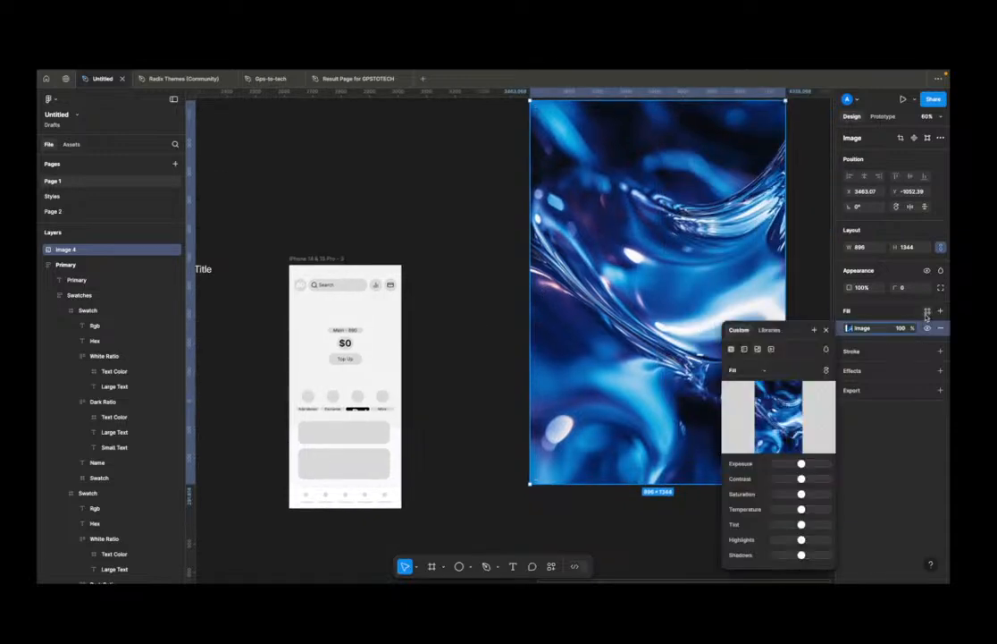
{"action": "left_click", "coordinate": [815, 330]}
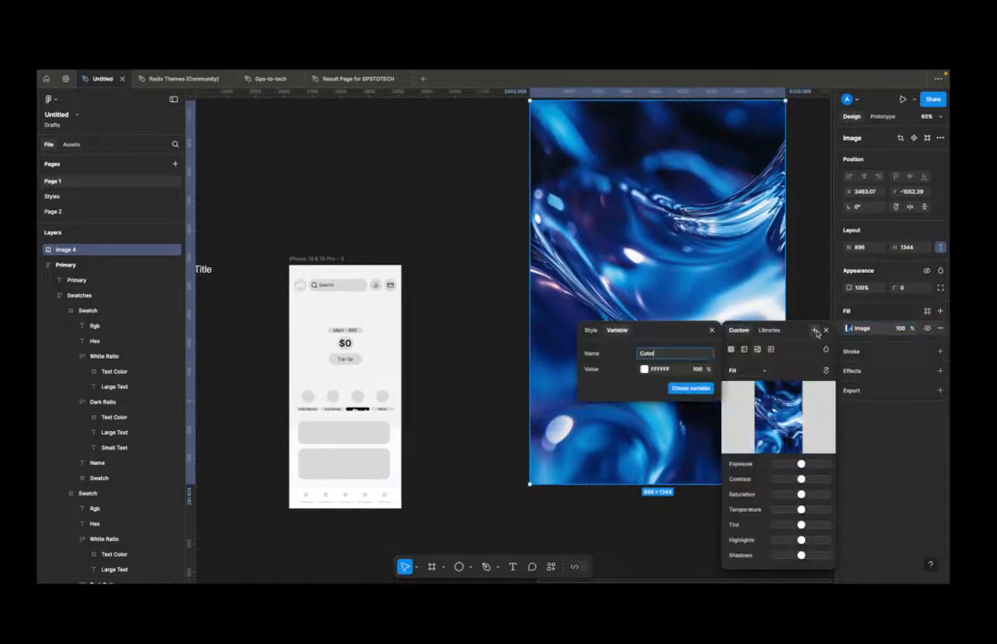
{"action": "left_click", "coordinate": [591, 330]}
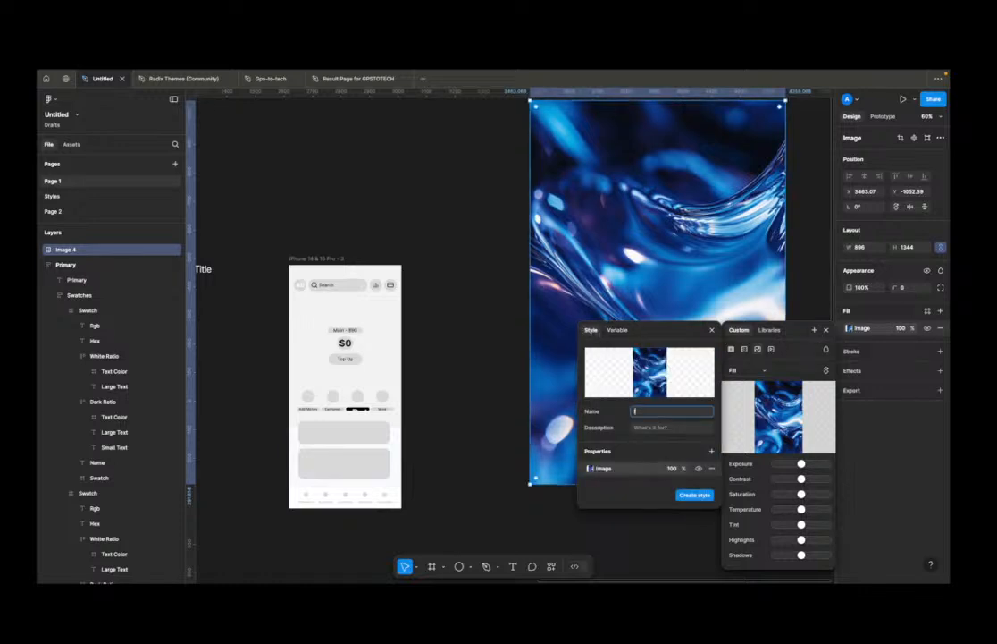
{"action": "type", "text": "ba"}
{"action": "key", "text": "BackSpace"}
{"action": "type", "text": "Background/image_01"}
{"action": "key", "text": "Return"}
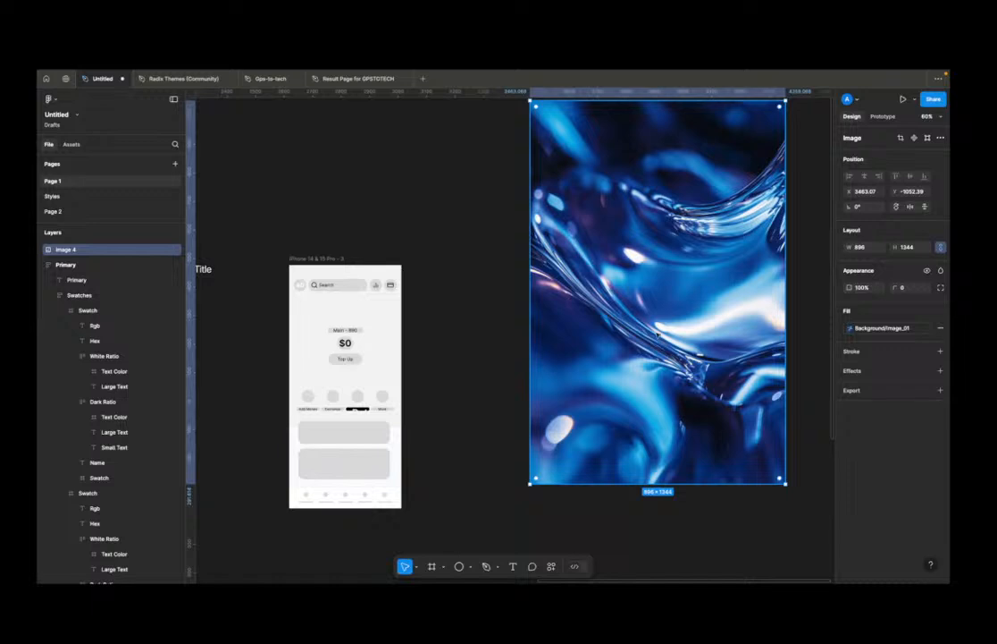
Step: Apply the Background/image_01 style as the fill of Frame 6 in the duplicated phone frame
{"action": "left_click", "coordinate": [381, 341]}
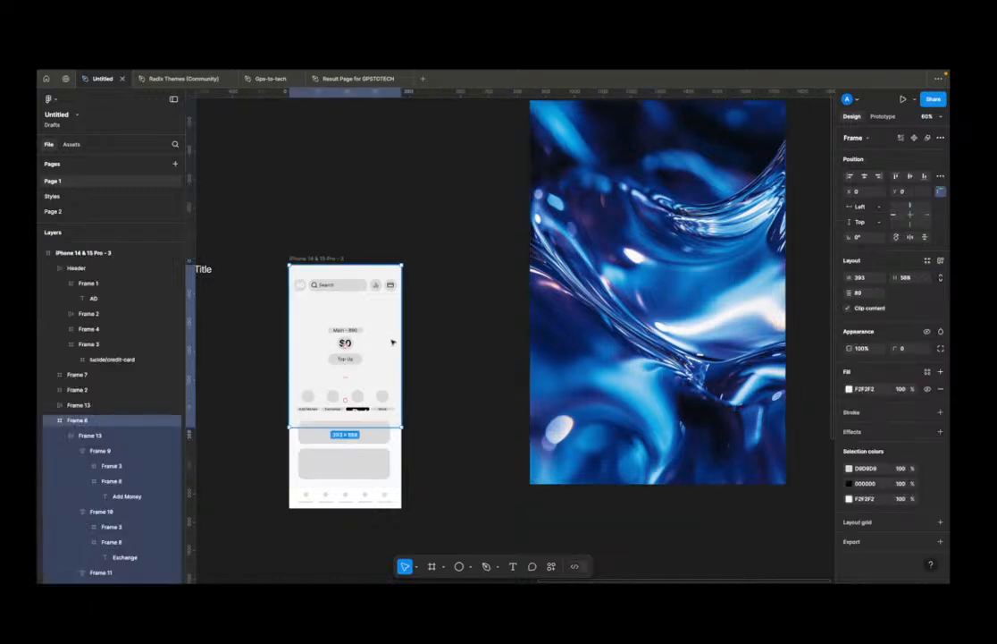
{"action": "left_click", "coordinate": [927, 371]}
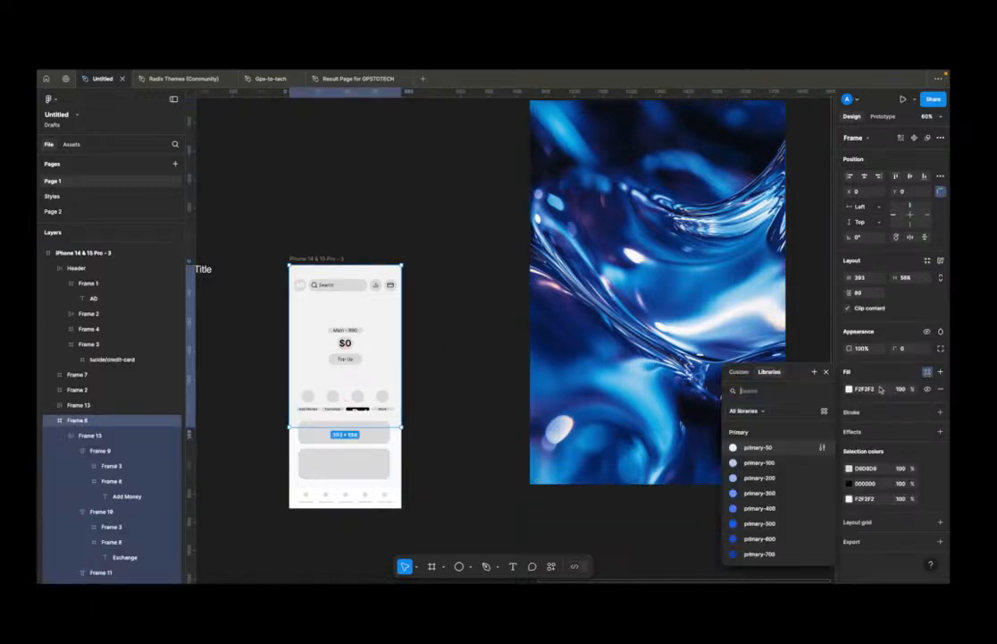
{"action": "left_click", "coordinate": [758, 412]}
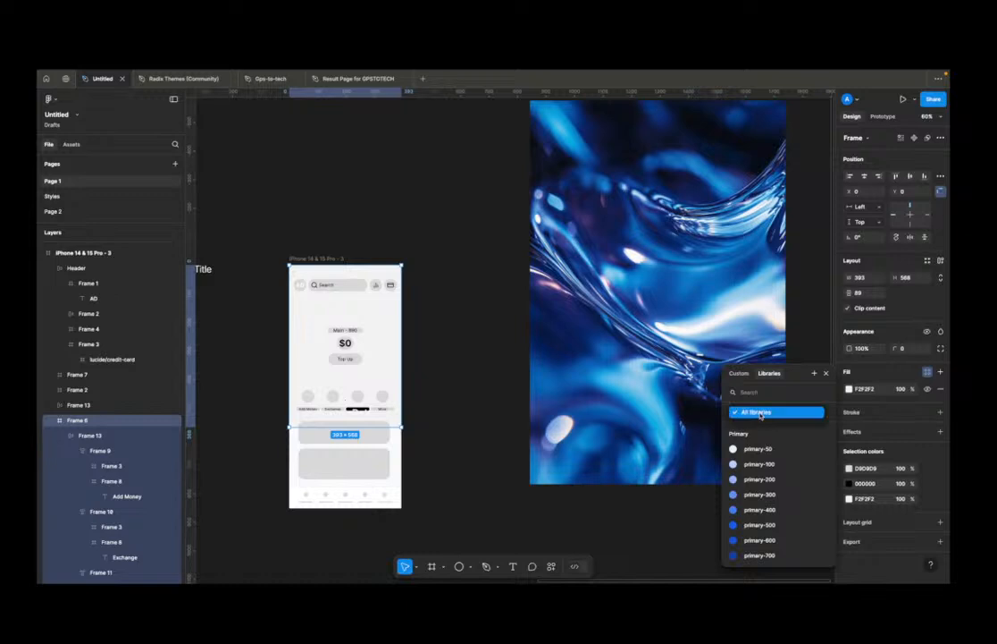
{"action": "left_click", "coordinate": [758, 413]}
{"action": "type", "text": "back"}
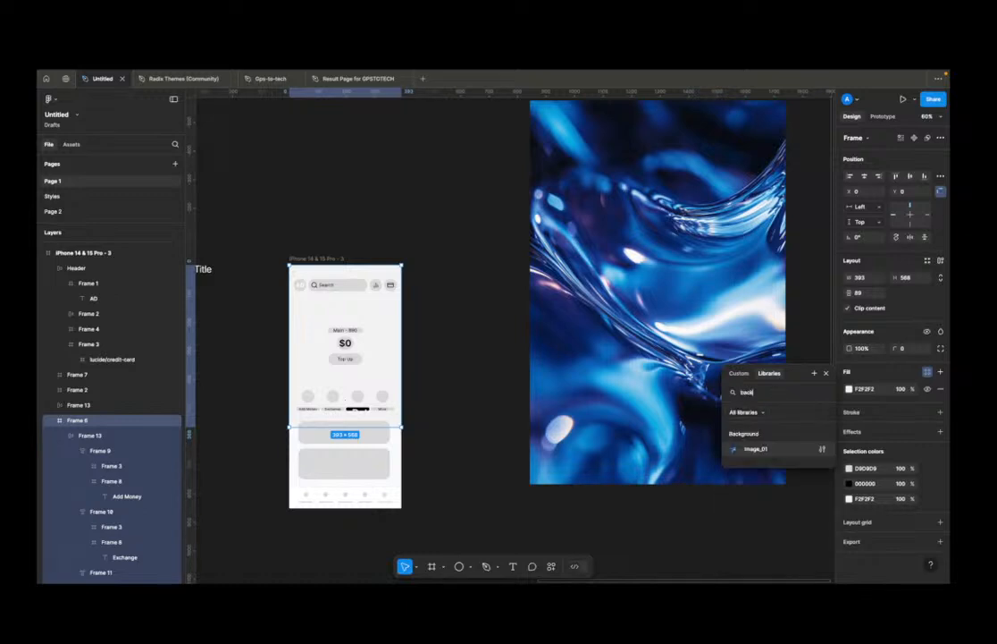
{"action": "left_click", "coordinate": [775, 450]}
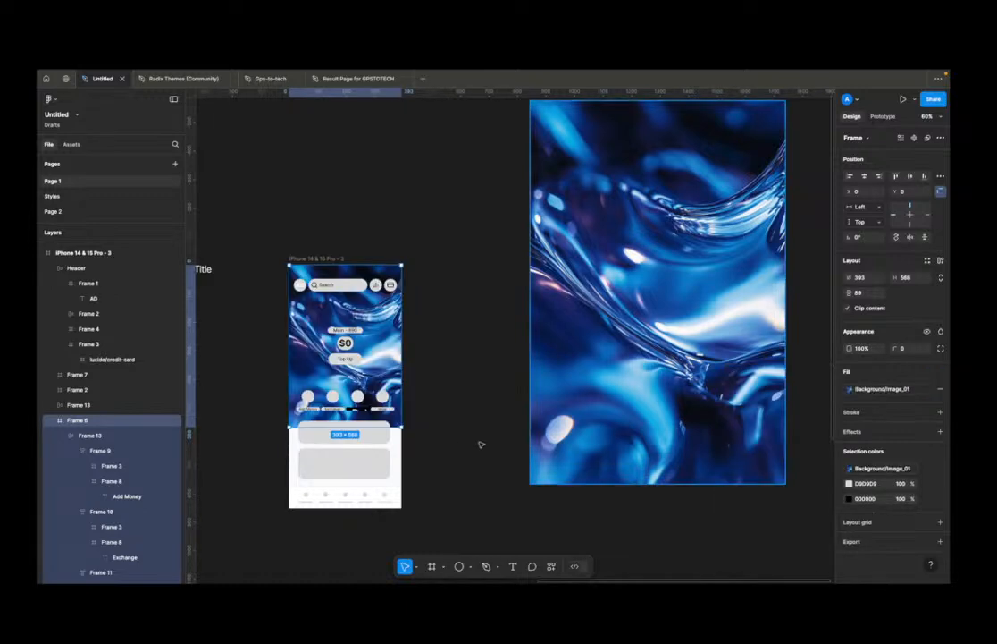
{"action": "left_click", "coordinate": [491, 411]}
{"action": "left_click_drag", "start_coordinate": [491, 434], "coordinate": [622, 428]}
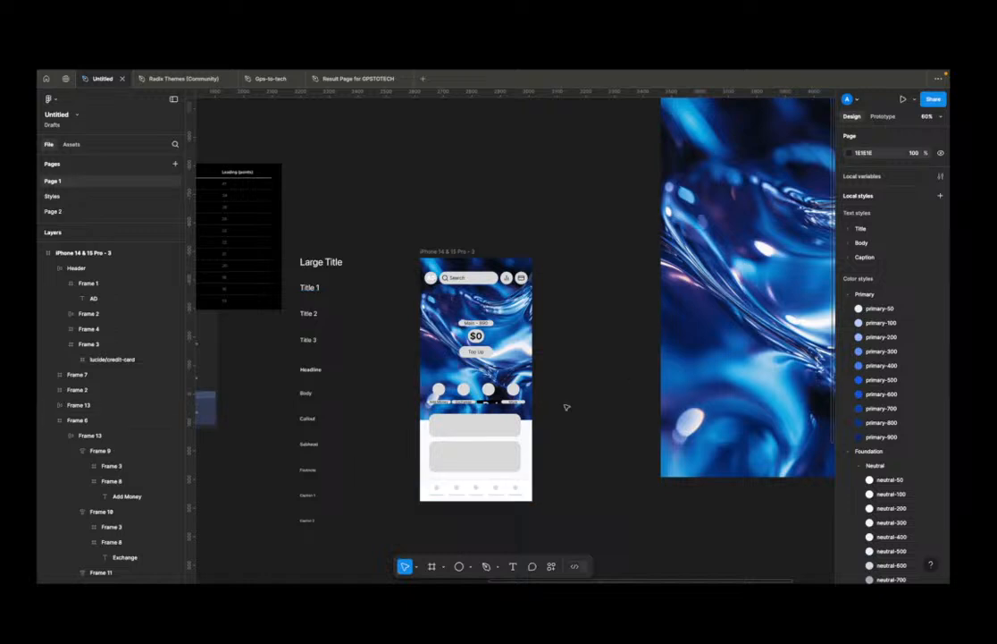
Step: Edit the Background/image_01 style from Frame 6's fill and set its image mode to Crop
{"action": "left_click", "coordinate": [451, 304]}
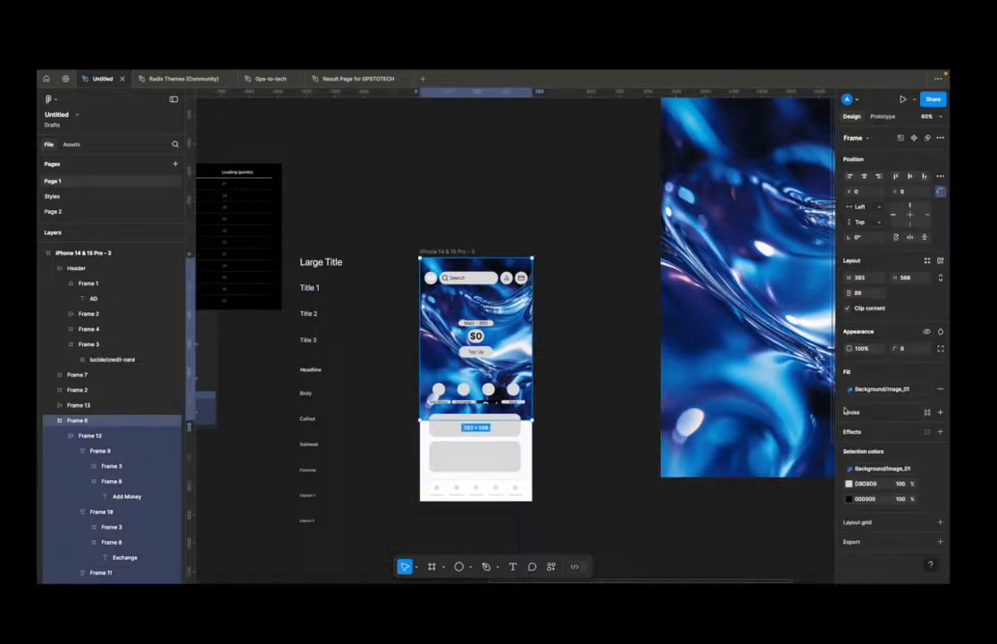
{"action": "left_click", "coordinate": [894, 389]}
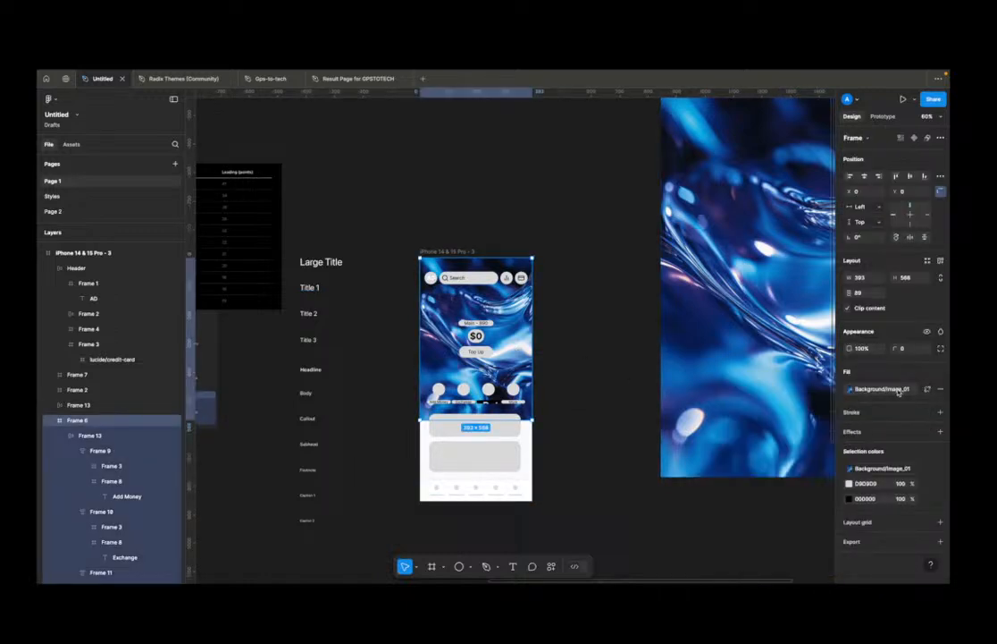
{"action": "left_click", "coordinate": [823, 564]}
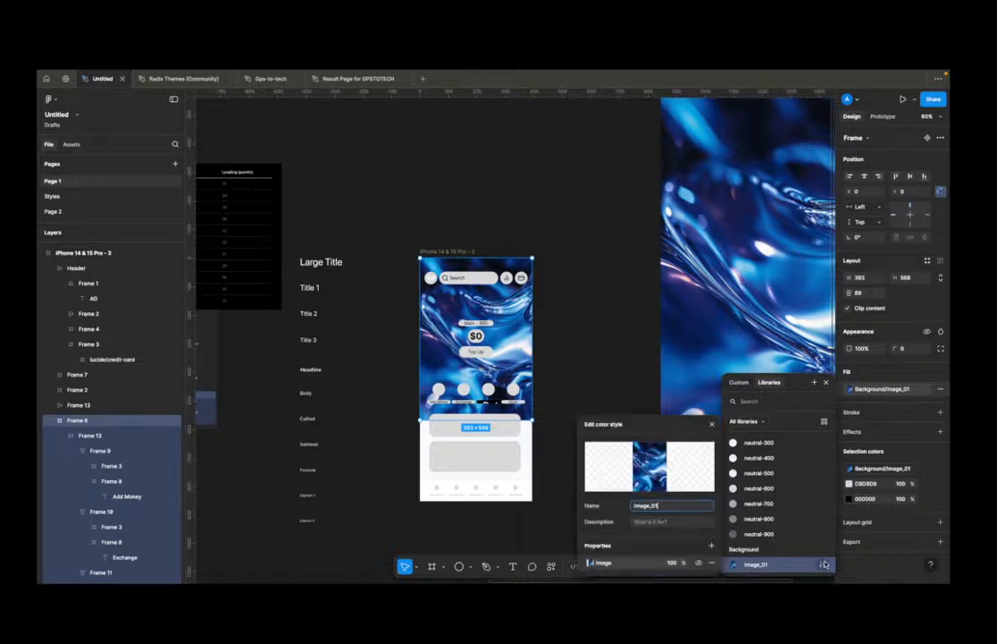
{"action": "left_click", "coordinate": [647, 466]}
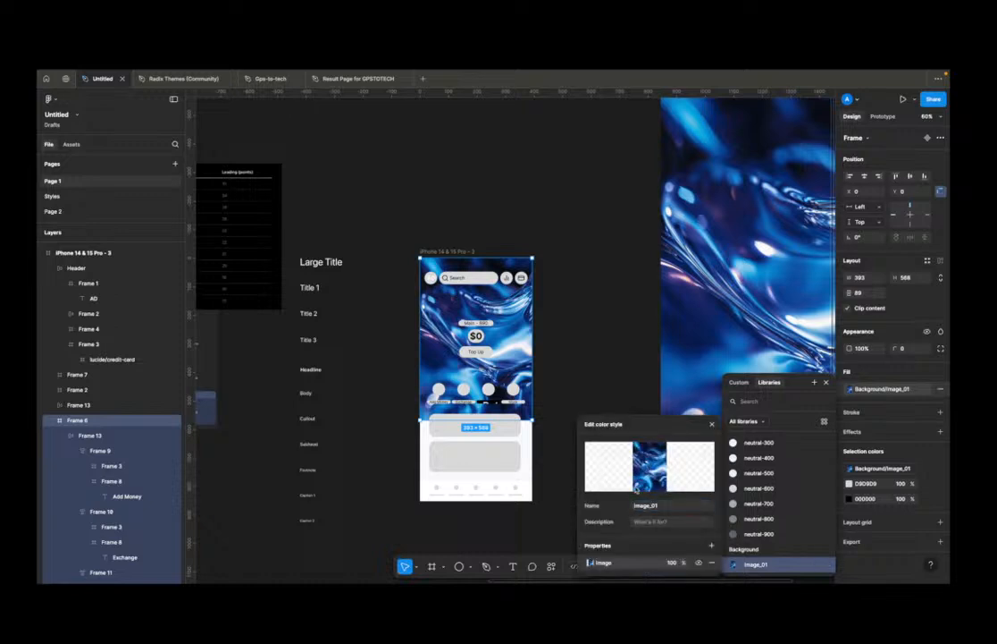
{"action": "left_click", "coordinate": [590, 562]}
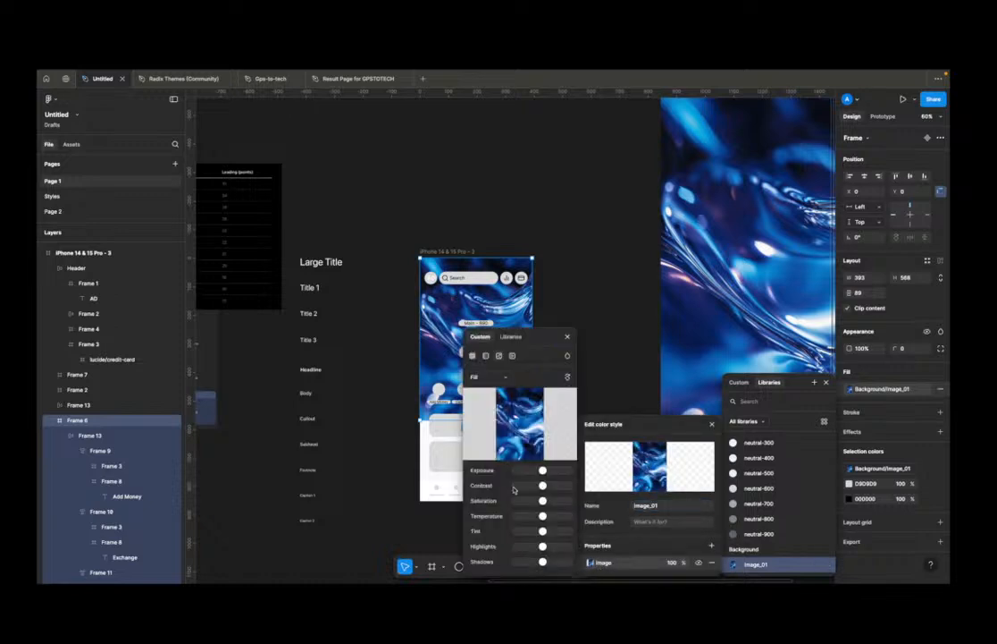
{"action": "left_click_drag", "start_coordinate": [548, 341], "coordinate": [677, 297]}
{"action": "left_click", "coordinate": [616, 333]}
{"action": "left_click", "coordinate": [621, 356]}
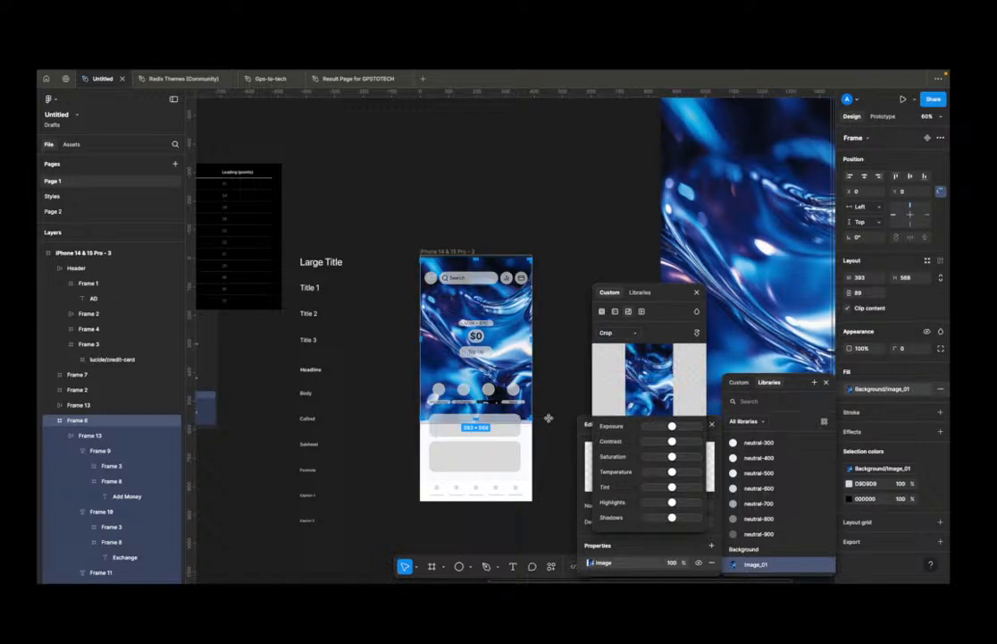
Step: Enlarge the cropped background image so it extends beyond the edges of Frame 6
{"action": "left_click_drag", "start_coordinate": [532, 420], "coordinate": [572, 470]}
{"action": "key", "text": "super+z"}
{"action": "scroll", "coordinate": [536, 429], "scroll_direction": "up", "scroll_amount": 5}
{"action": "scroll", "coordinate": [529, 427], "scroll_direction": "up", "scroll_amount": 10}
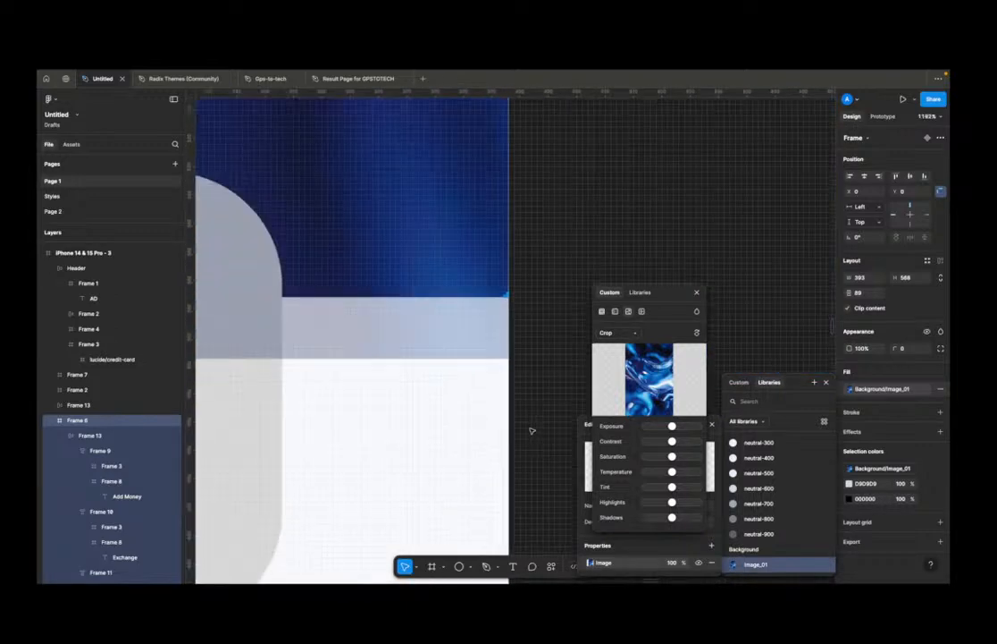
{"action": "scroll", "coordinate": [509, 357], "scroll_direction": "down", "scroll_amount": 15}
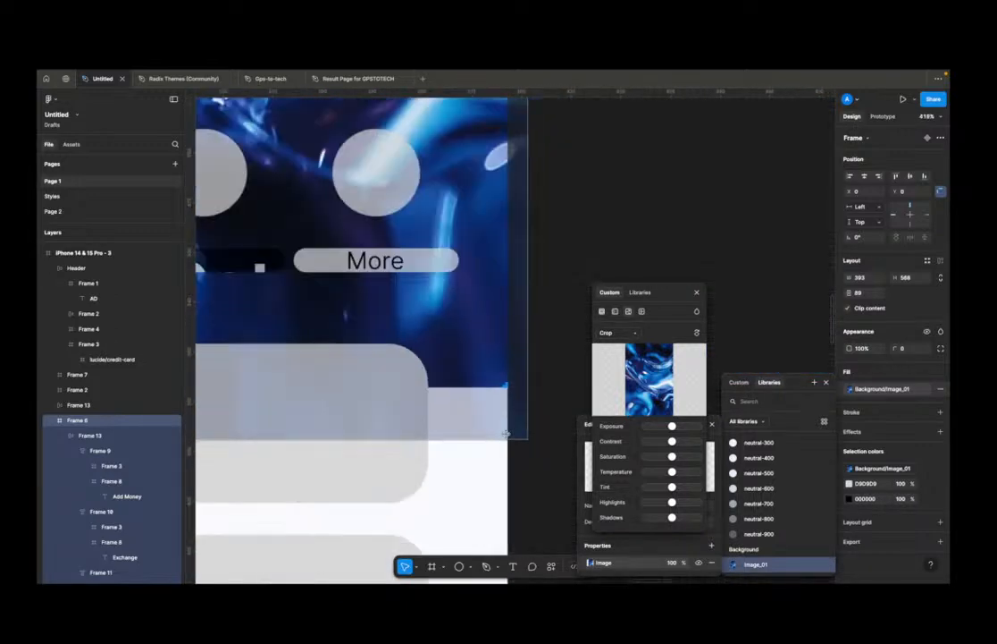
{"action": "scroll", "coordinate": [508, 435], "scroll_direction": "up", "scroll_amount": 1}
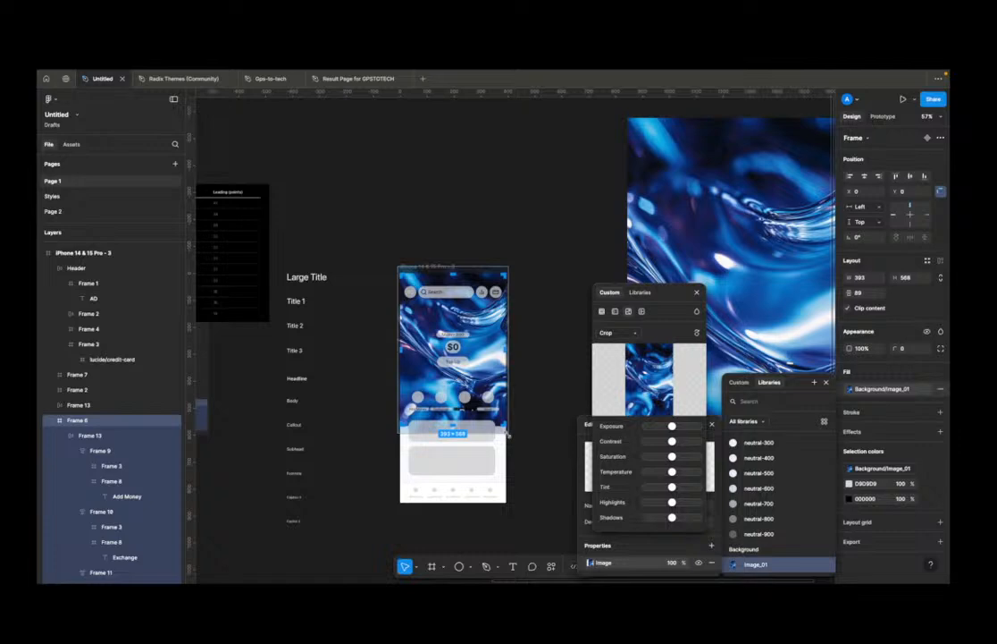
{"action": "scroll", "coordinate": [507, 430], "scroll_direction": "up", "scroll_amount": 3}
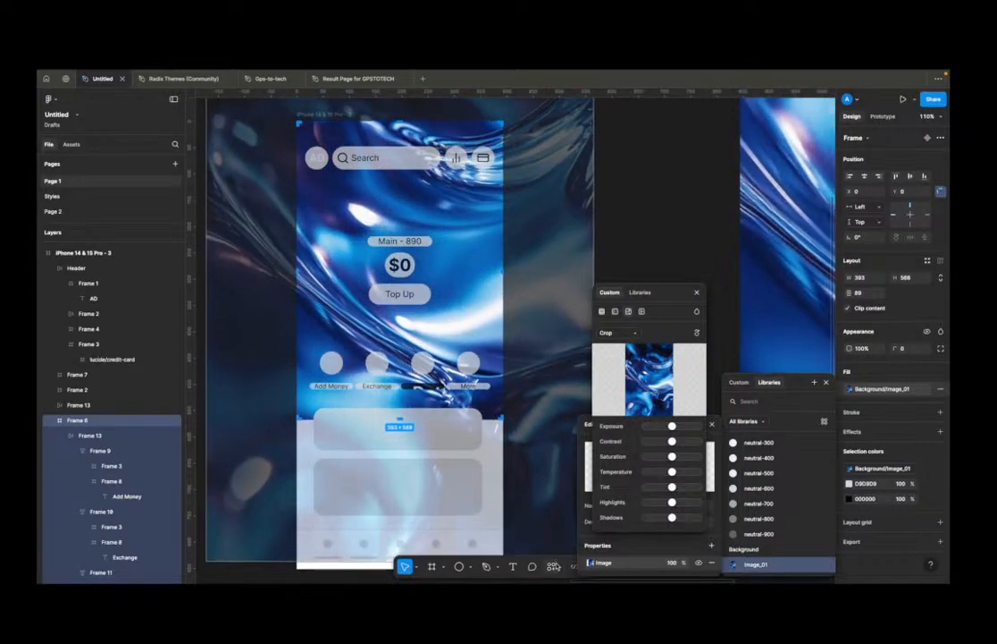
Step: Reposition the enlarged image within Frame 6 so its dark area sits behind the header, and finish the crop
{"action": "scroll", "coordinate": [510, 527], "scroll_direction": "down", "scroll_amount": 3}
{"action": "left_click_drag", "start_coordinate": [466, 378], "coordinate": [438, 308]}
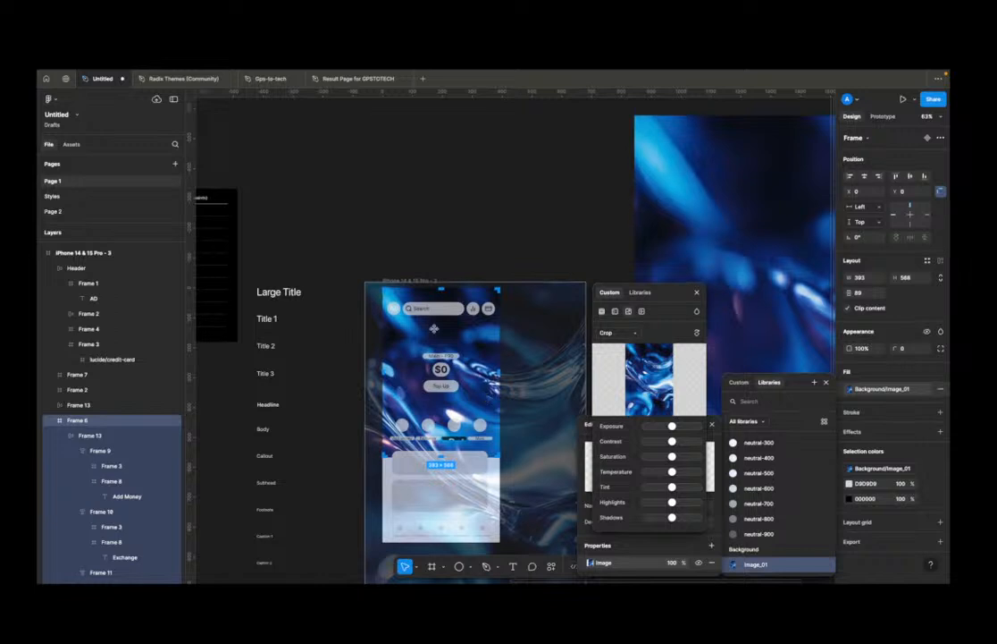
{"action": "left_click_drag", "start_coordinate": [451, 347], "coordinate": [558, 364]}
{"action": "key", "text": "Return"}
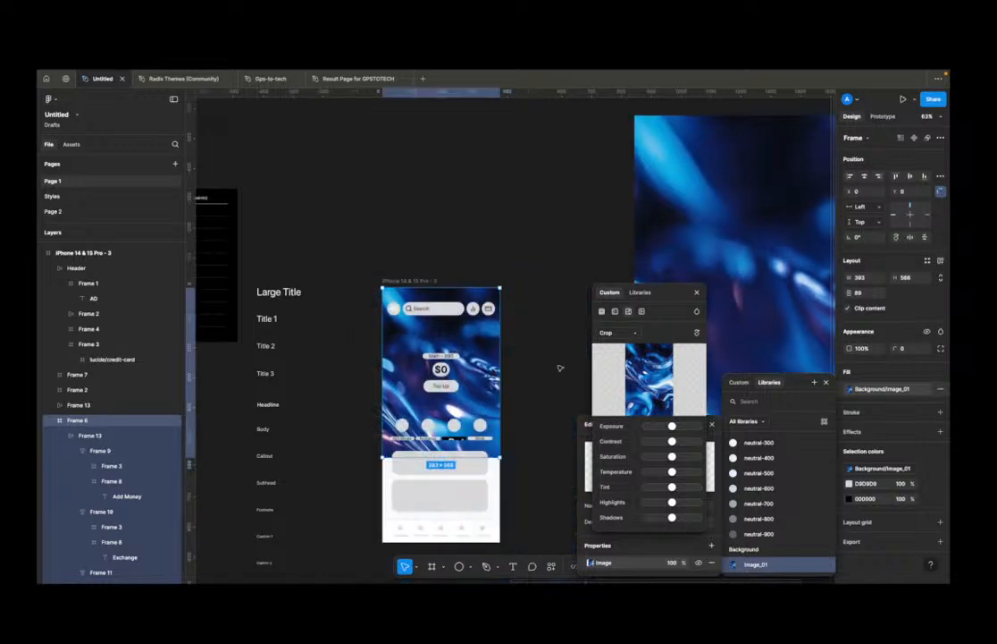
{"action": "left_click", "coordinate": [538, 256]}
{"action": "scroll", "coordinate": [549, 239], "scroll_direction": "down", "scroll_amount": 4}
{"action": "scroll", "coordinate": [549, 239], "scroll_direction": "up", "scroll_amount": 4}
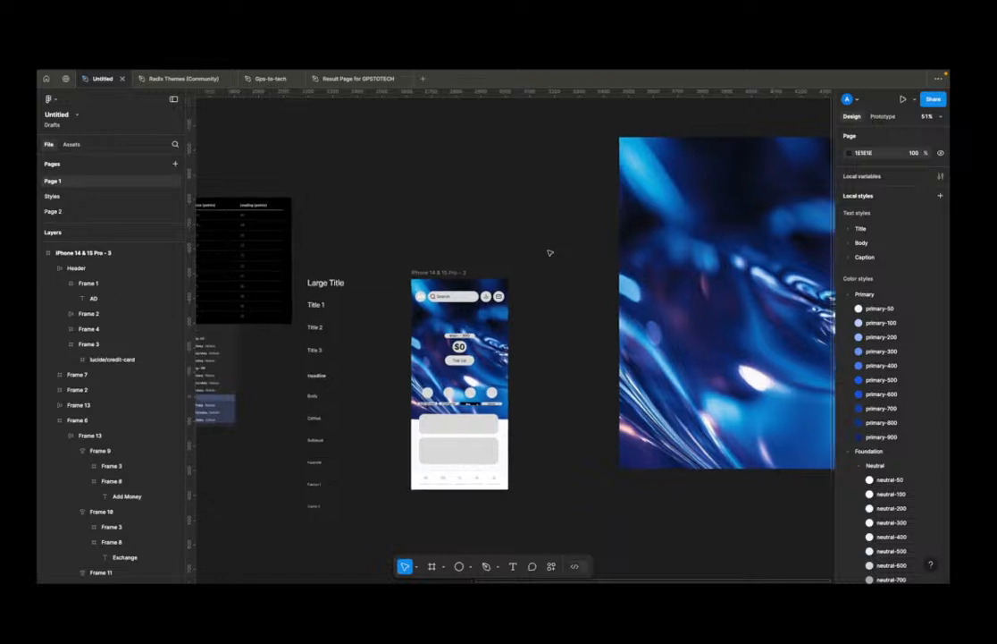
Step: Compare the header buttons of the duplicated phone frame with those in the purple reference screen
{"action": "scroll", "coordinate": [544, 291], "scroll_direction": "up", "scroll_amount": 2}
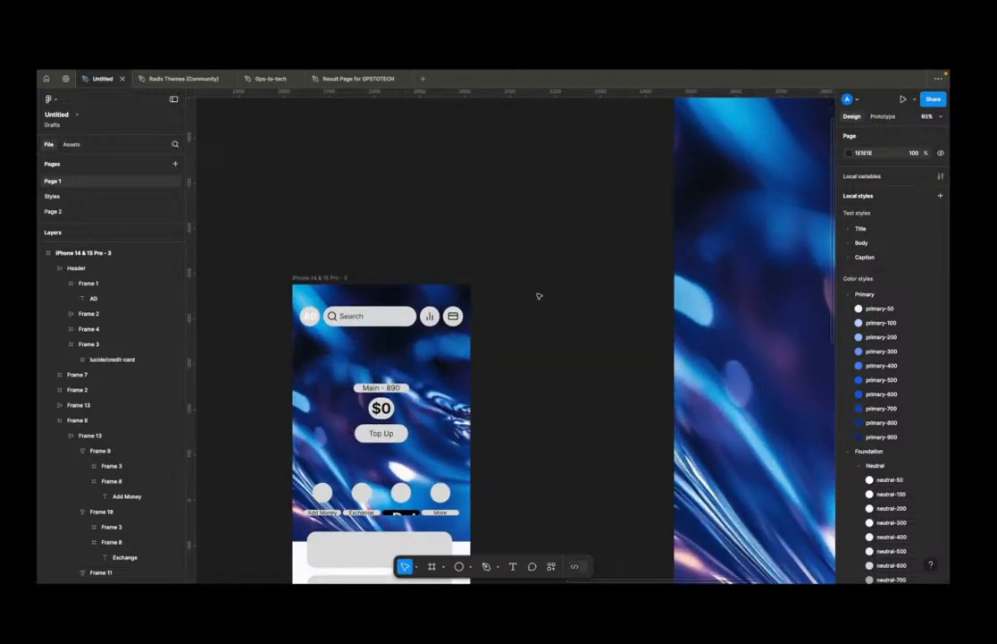
{"action": "left_click", "coordinate": [447, 372]}
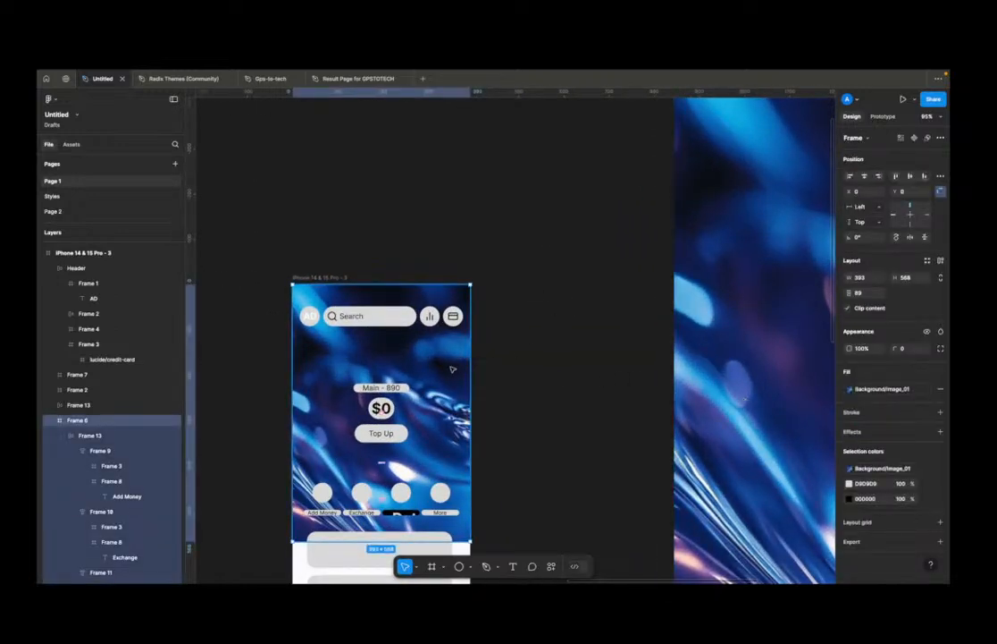
{"action": "scroll", "coordinate": [478, 351], "scroll_direction": "down", "scroll_amount": 10}
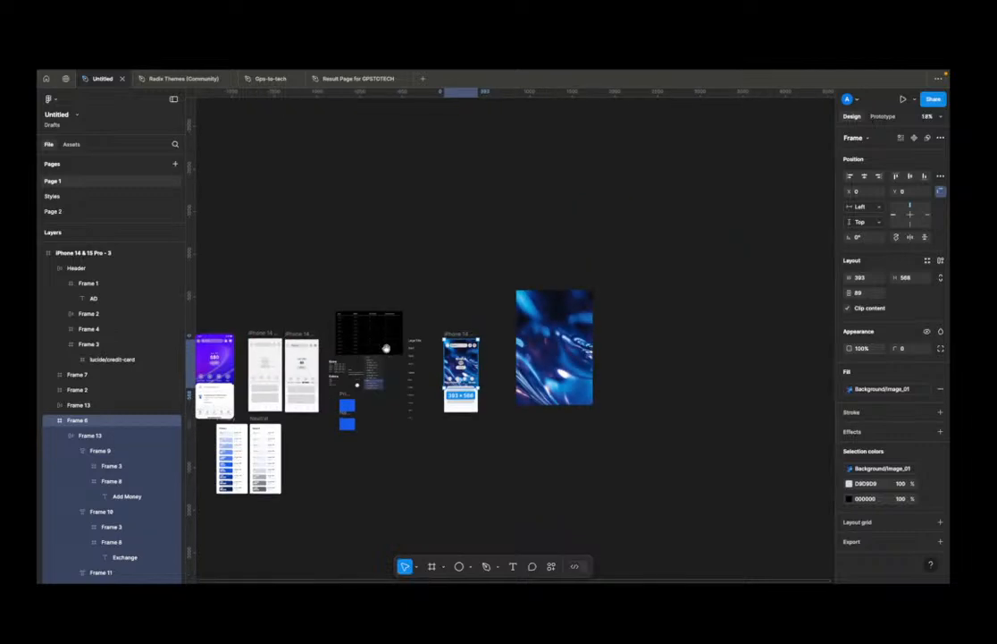
{"action": "scroll", "coordinate": [283, 372], "scroll_direction": "up", "scroll_amount": 5}
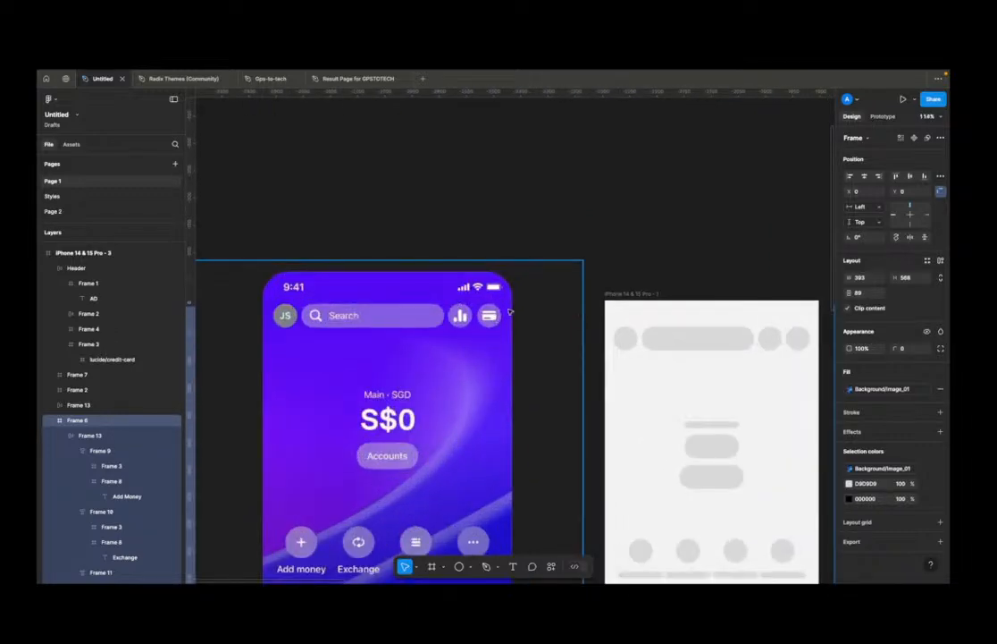
{"action": "scroll", "coordinate": [509, 310], "scroll_direction": "down", "scroll_amount": 1}
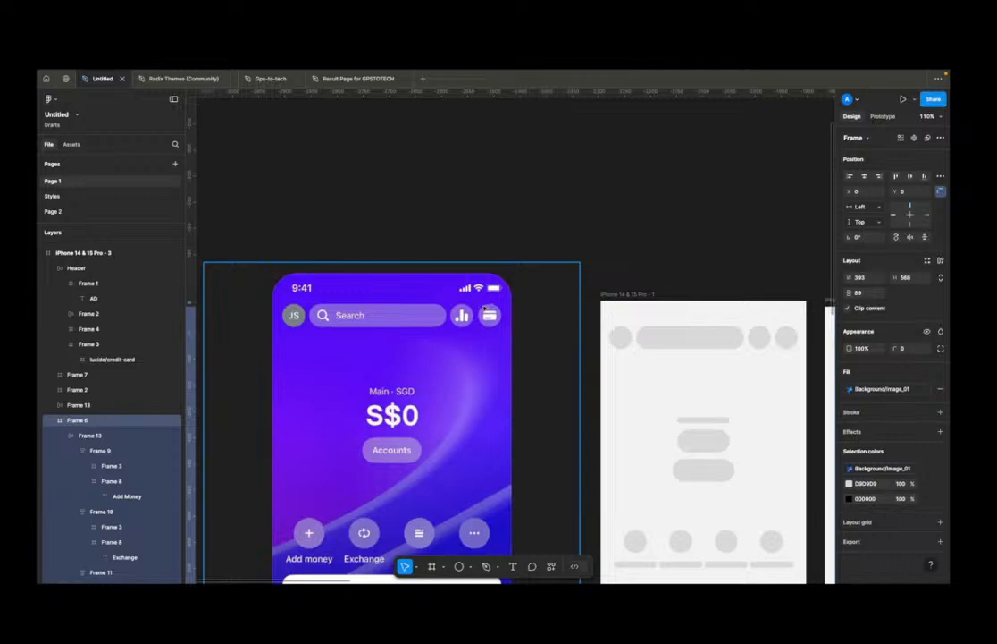
{"action": "scroll", "coordinate": [475, 323], "scroll_direction": "down", "scroll_amount": 10}
{"action": "scroll", "coordinate": [502, 328], "scroll_direction": "right", "scroll_amount": 5}
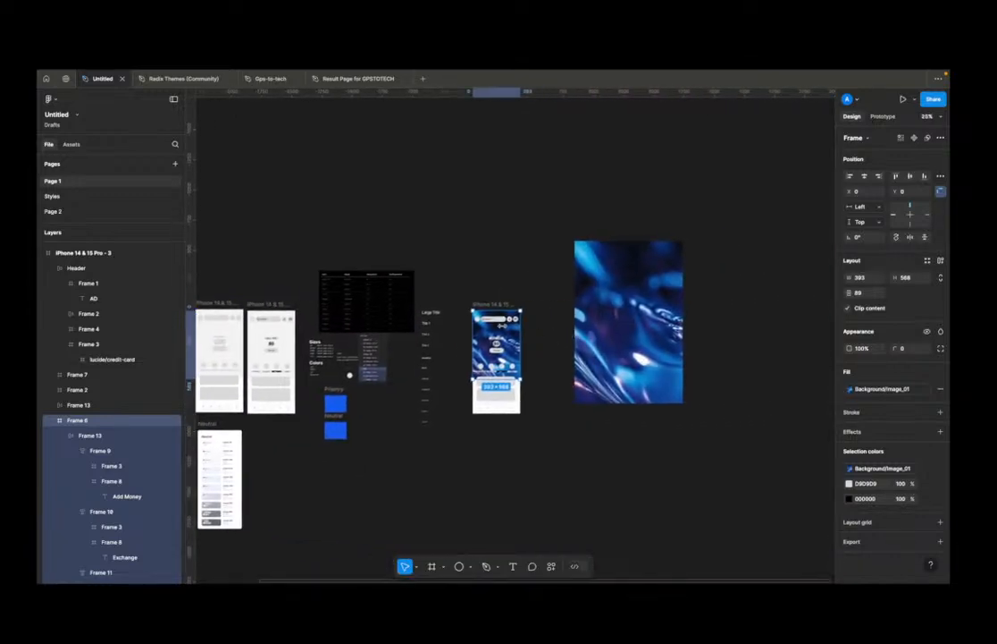
Step: Apply the neutral-500 color style to the fill of the credit-card button frame in the phone header
{"action": "scroll", "coordinate": [537, 333], "scroll_direction": "up", "scroll_amount": 7}
{"action": "scroll", "coordinate": [539, 304], "scroll_direction": "up", "scroll_amount": 5}
{"action": "left_click", "coordinate": [504, 315]}
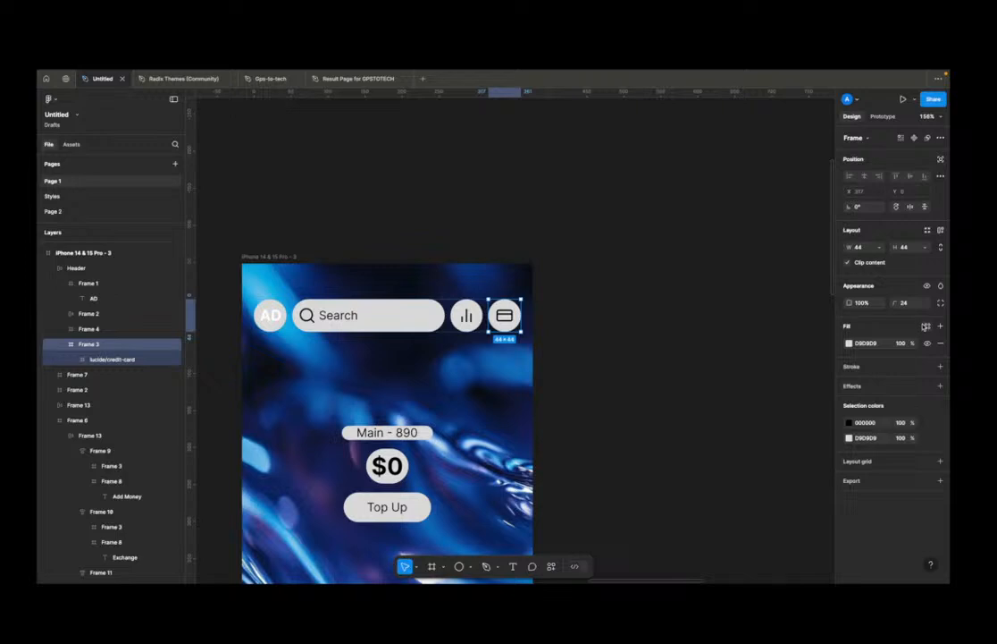
{"action": "left_click", "coordinate": [925, 327]}
{"action": "scroll", "coordinate": [762, 435], "scroll_direction": "down", "scroll_amount": 5}
{"action": "scroll", "coordinate": [762, 435], "scroll_direction": "up", "scroll_amount": 2}
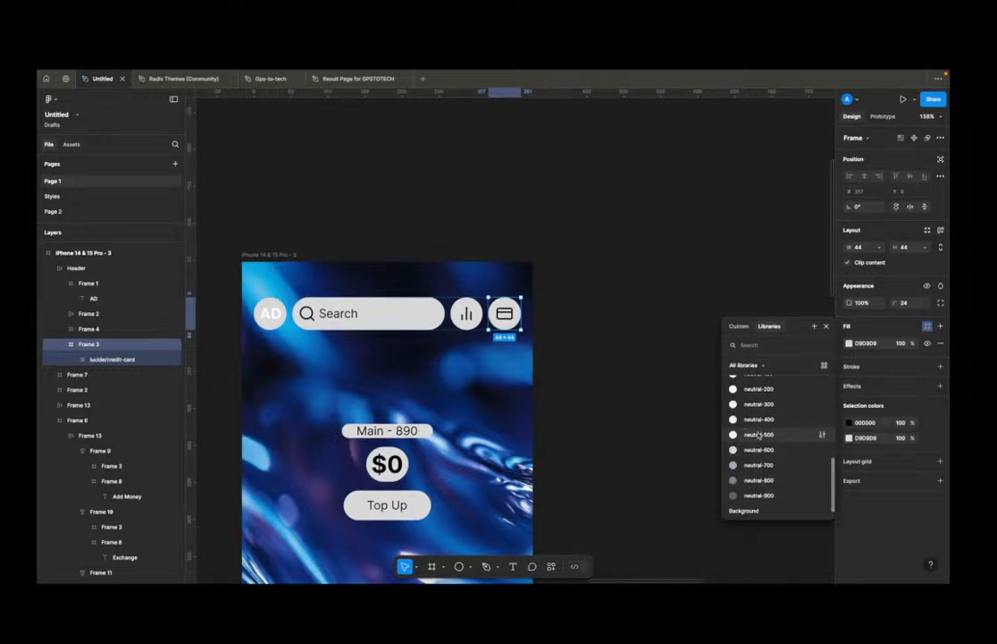
{"action": "left_click", "coordinate": [759, 435]}
{"action": "left_click", "coordinate": [639, 412]}
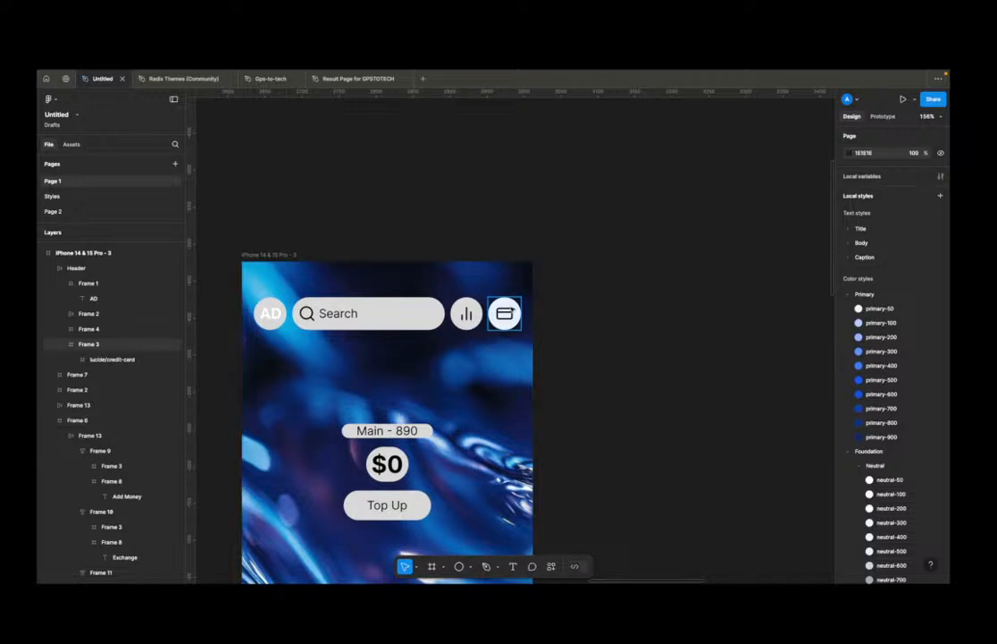
Step: Detach the color style from the credit-card button's fill and open the fill color for editing
{"action": "left_click", "coordinate": [88, 344]}
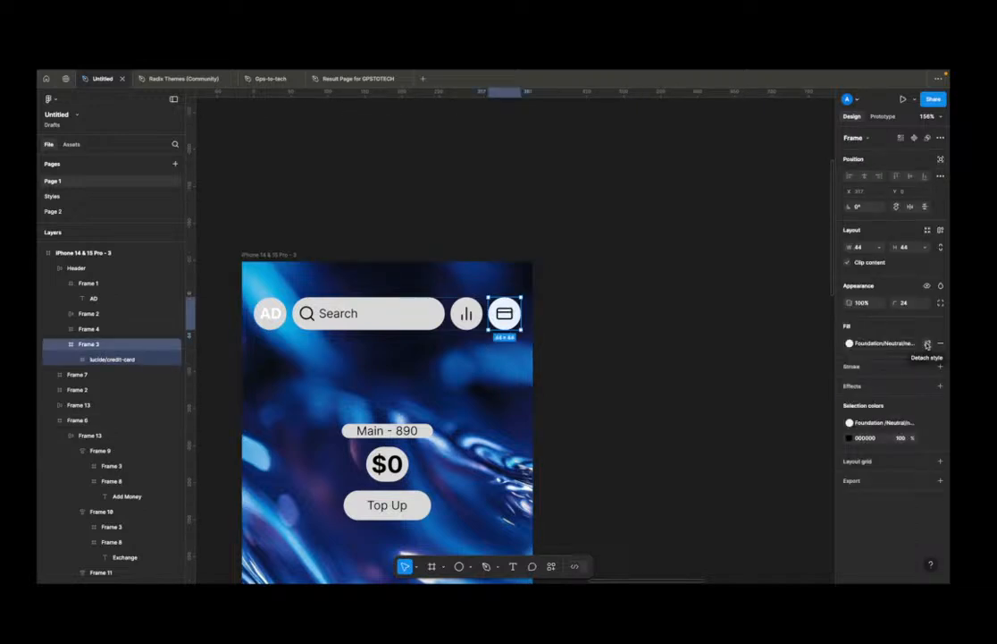
{"action": "left_click", "coordinate": [927, 344]}
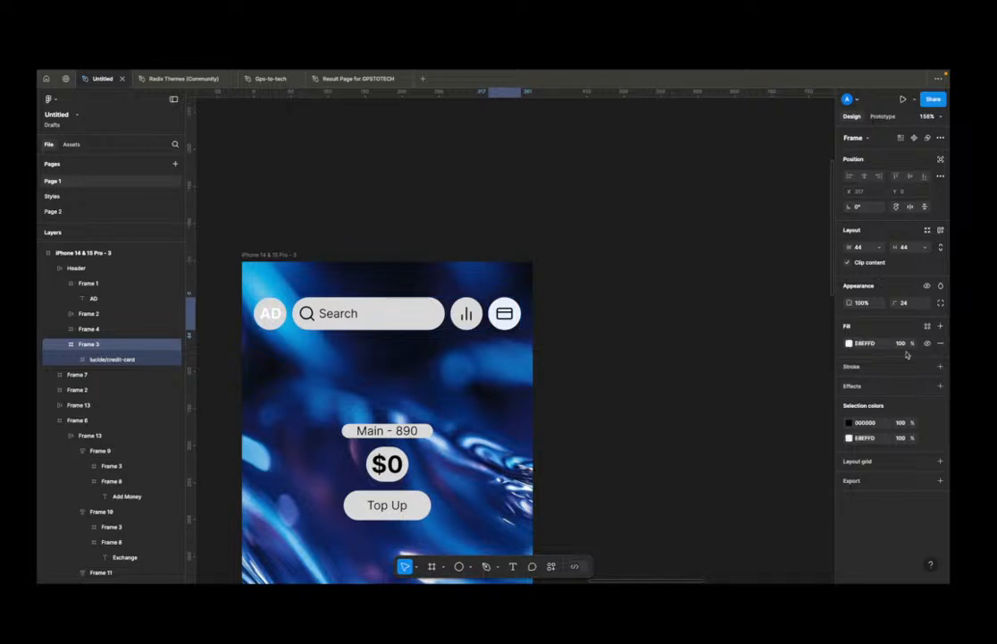
{"action": "left_click", "coordinate": [848, 343]}
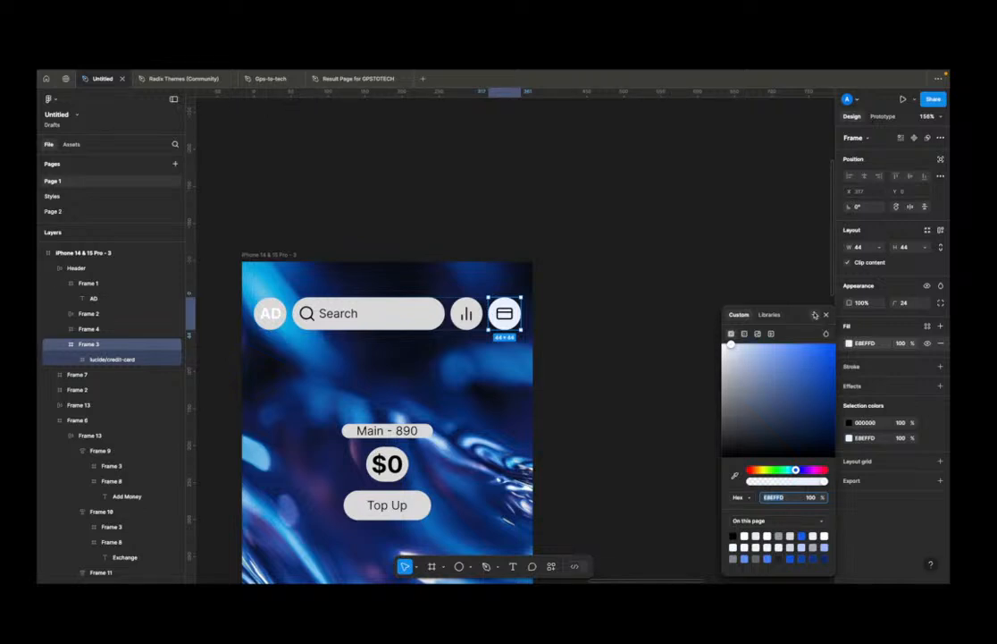
Step: Save the credit-card container's fill as colour style Background/Icon-container/Alpha-50 with 50% opacity
{"action": "left_click", "coordinate": [815, 315]}
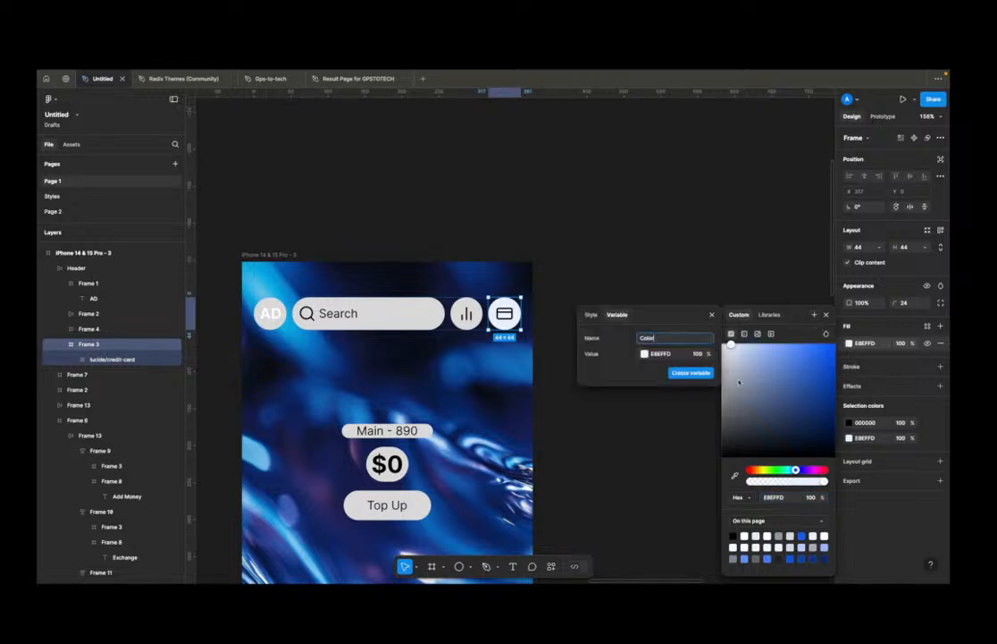
{"action": "left_click", "coordinate": [591, 315]}
{"action": "type", "text": "Background/Ico"}
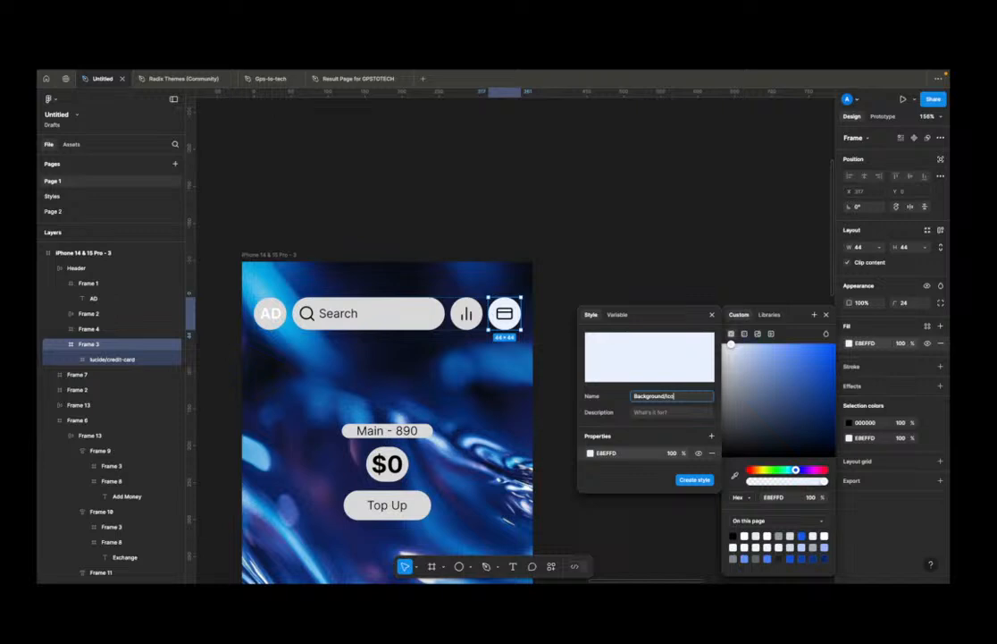
{"action": "type", "text": "n"}
{"action": "type", "text": "tainer/Alpha"}
{"action": "type", "text": "-5"}
{"action": "left_click", "coordinate": [674, 453]}
{"action": "type", "text": "50"}
{"action": "key", "text": "Return"}
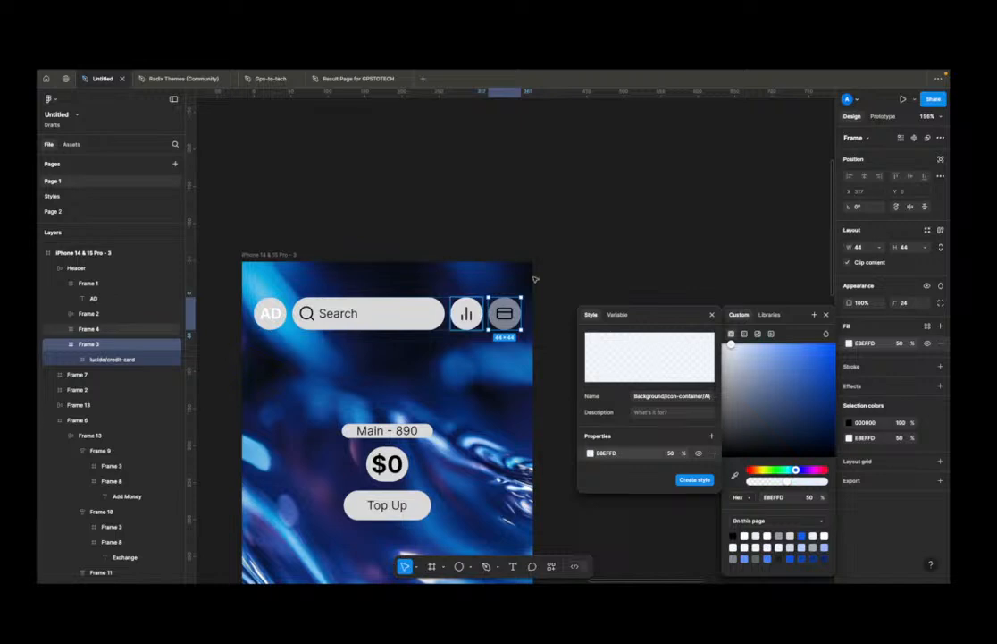
{"action": "left_click", "coordinate": [695, 481]}
{"action": "left_click", "coordinate": [655, 404]}
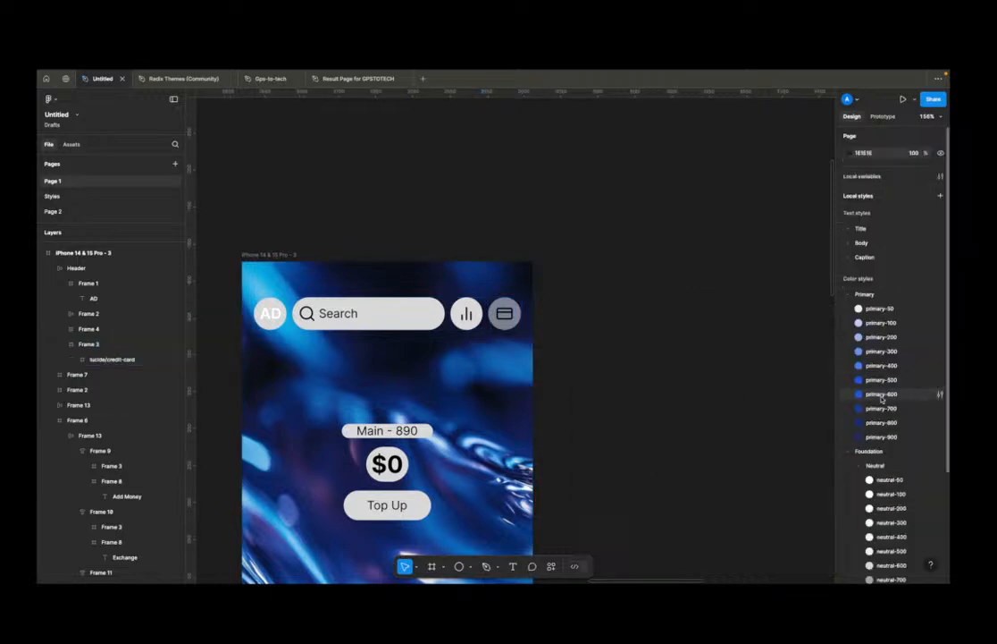
Step: Move the Neutral colour style folder out of Foundation into the Primary folder
{"action": "left_click", "coordinate": [857, 465]}
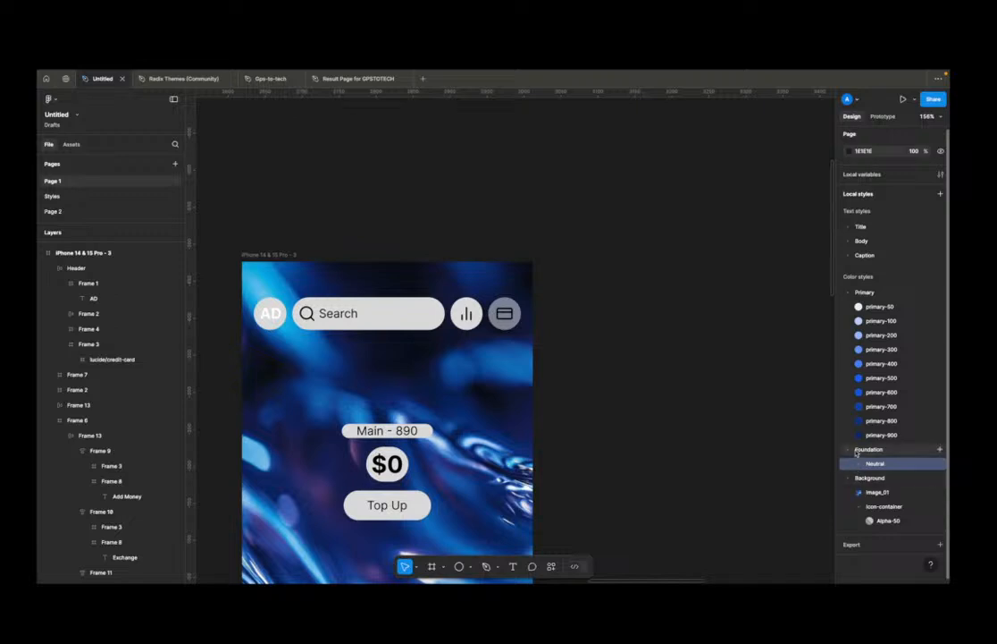
{"action": "left_click_drag", "start_coordinate": [876, 465], "coordinate": [873, 445]}
{"action": "left_click", "coordinate": [849, 464]}
{"action": "left_click", "coordinate": [849, 464]}
{"action": "left_click", "coordinate": [849, 464]}
{"action": "left_click", "coordinate": [849, 294]}
{"action": "left_click", "coordinate": [849, 293]}
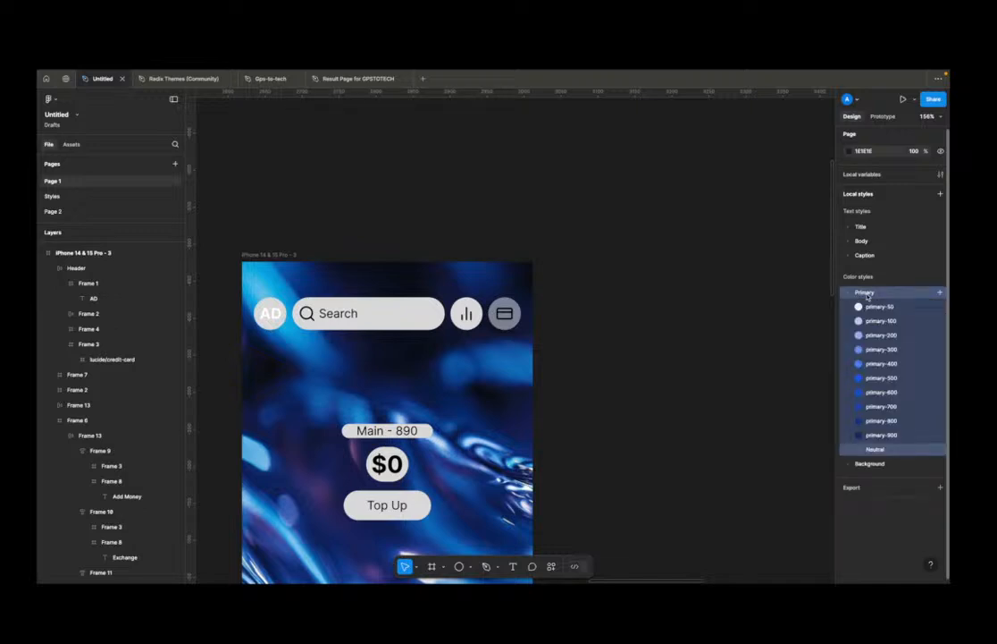
Step: Rename the top-level Primary colour style folder to Base
{"action": "double_click", "coordinate": [865, 293]}
{"action": "type", "text": "Bas"}
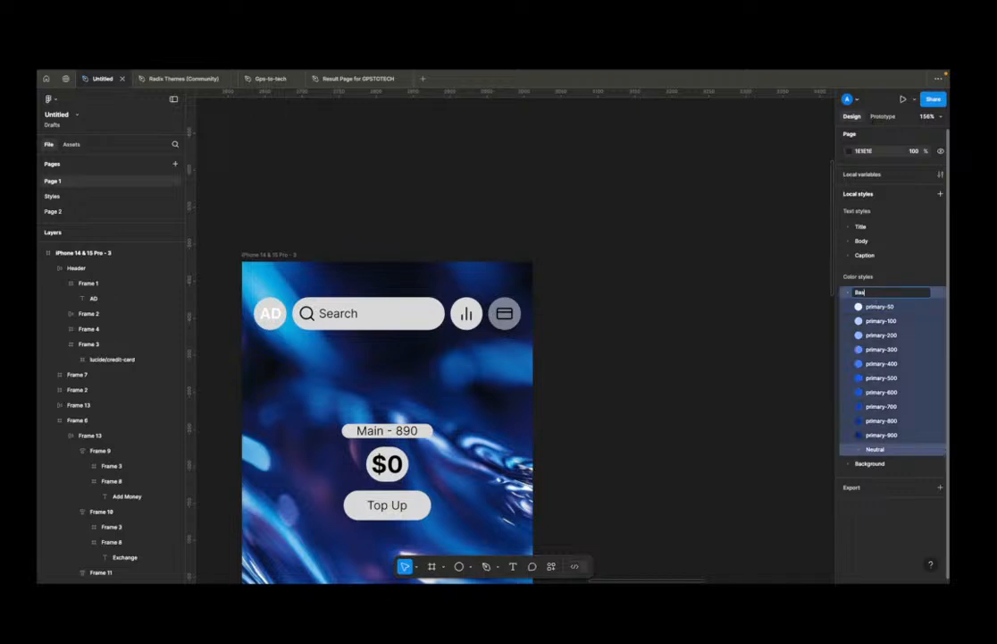
{"action": "type", "text": "e"}
{"action": "key", "text": "Return"}
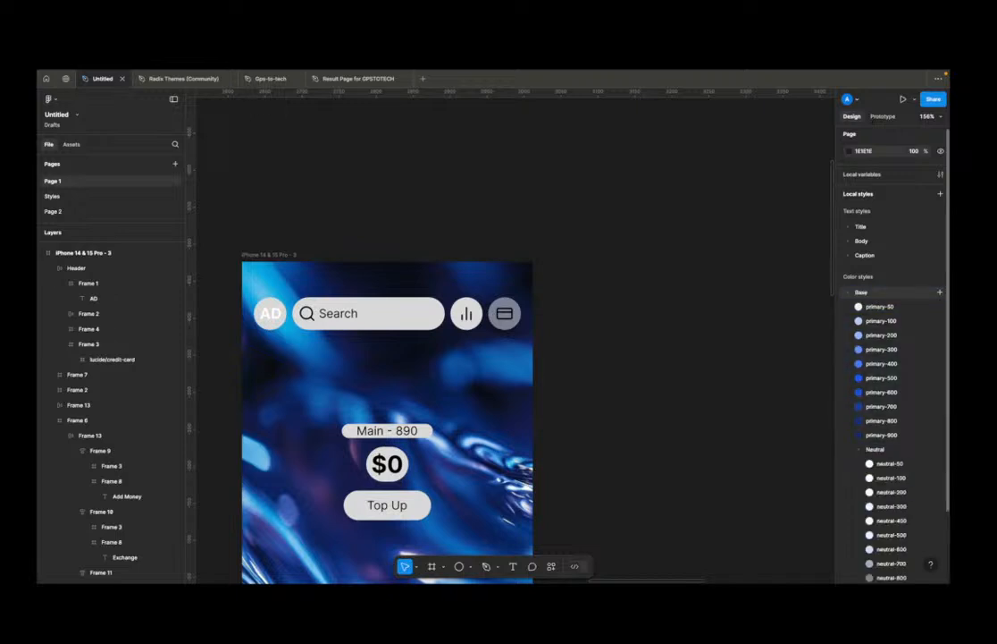
{"action": "left_click", "coordinate": [848, 293]}
{"action": "left_click", "coordinate": [848, 306]}
{"action": "left_click", "coordinate": [847, 306]}
{"action": "left_click", "coordinate": [847, 292]}
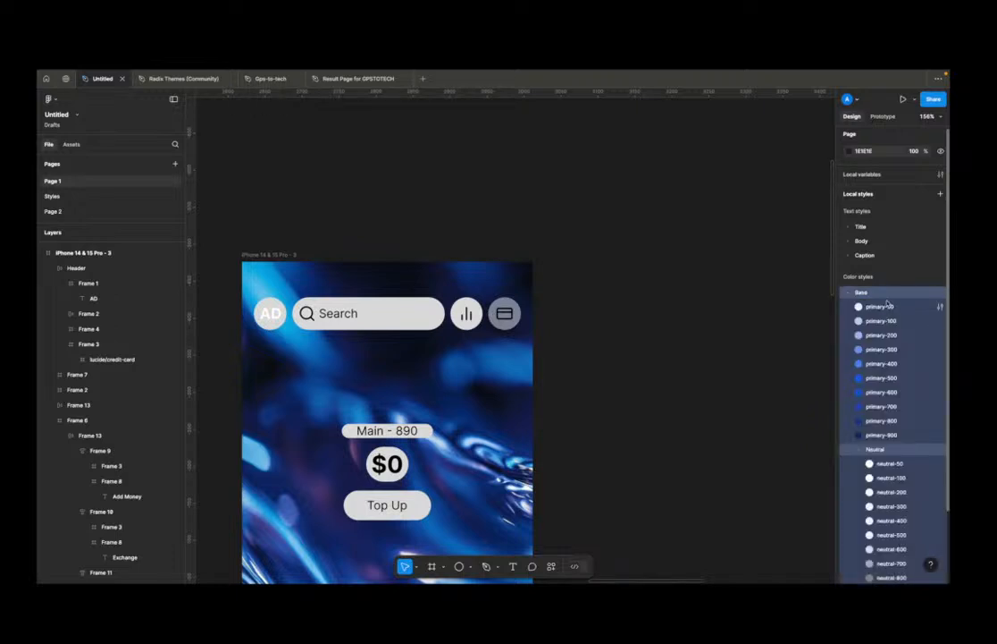
Step: Group the primary-50 through primary-900 styles into a folder named Primary inside Base, and collapse the style folders
{"action": "left_click", "coordinate": [880, 305]}
{"action": "left_click", "coordinate": [898, 435], "text": "shift"}
{"action": "key", "text": "super+g"}
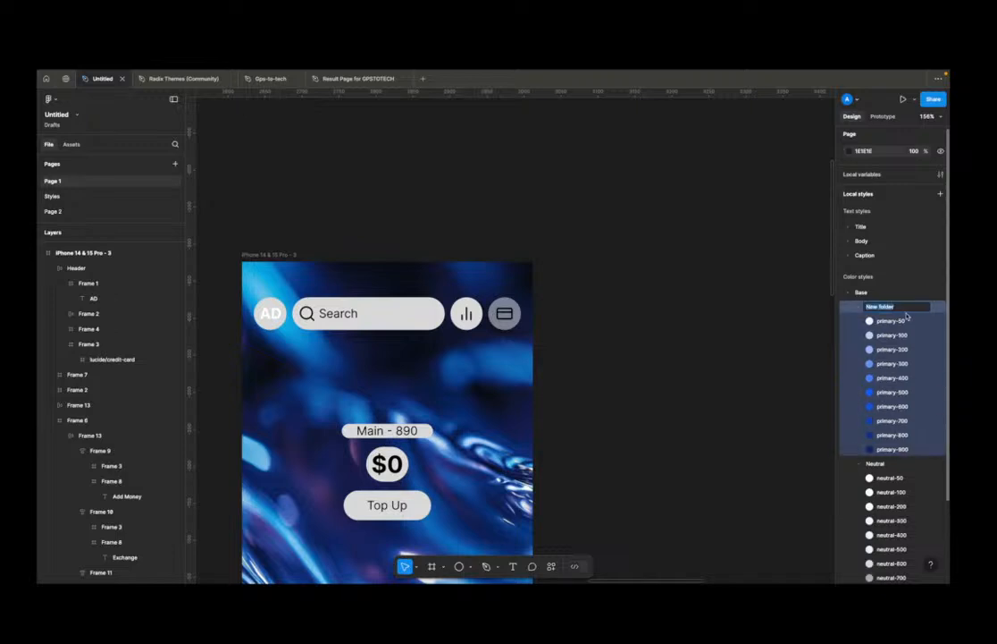
{"action": "type", "text": "Primary"}
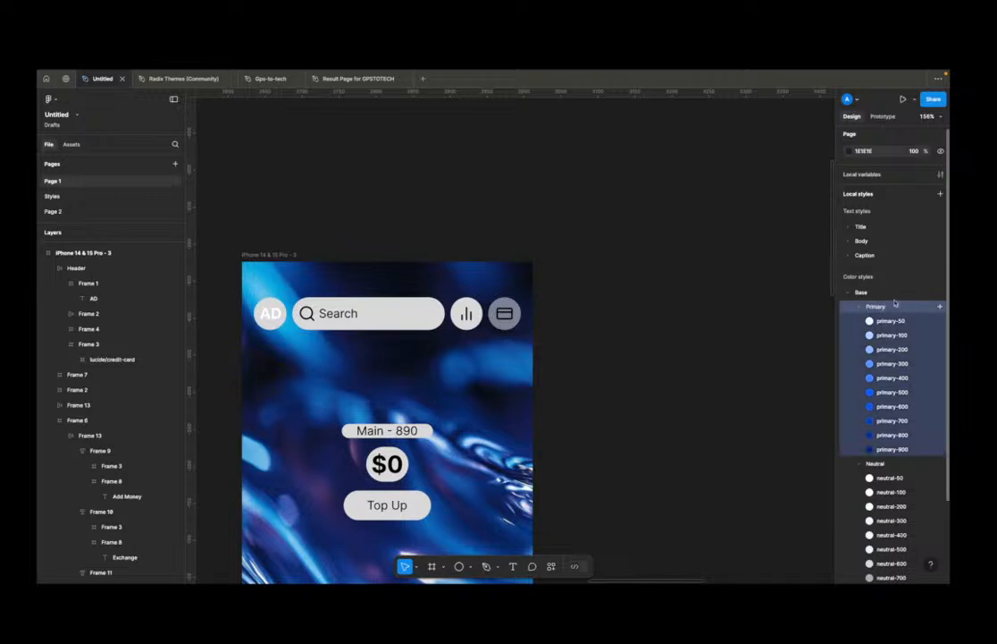
{"action": "left_click", "coordinate": [857, 307]}
{"action": "left_click", "coordinate": [857, 322]}
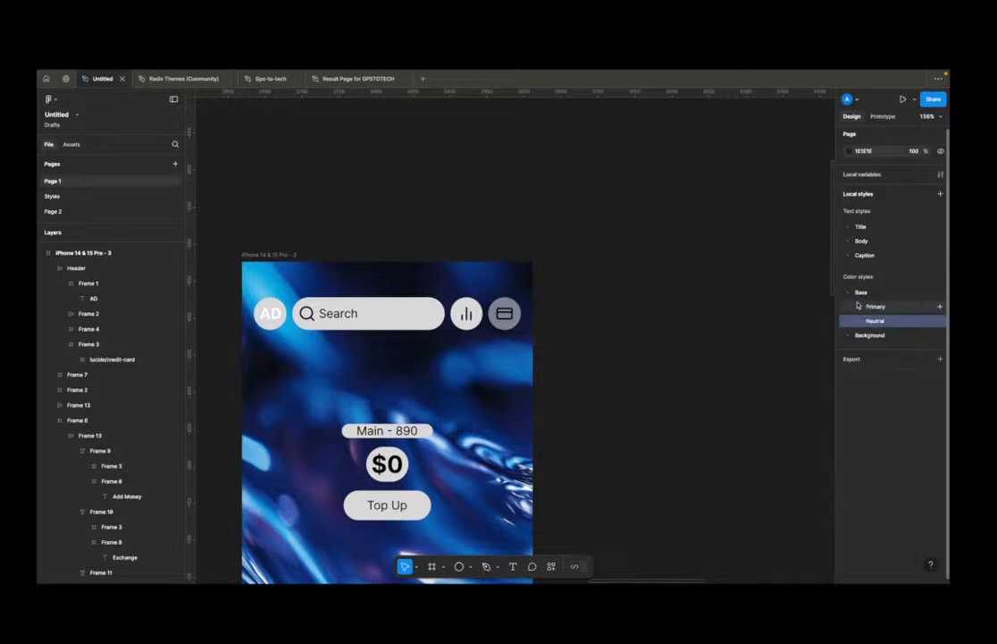
{"action": "left_click", "coordinate": [851, 292]}
{"action": "left_click", "coordinate": [873, 308]}
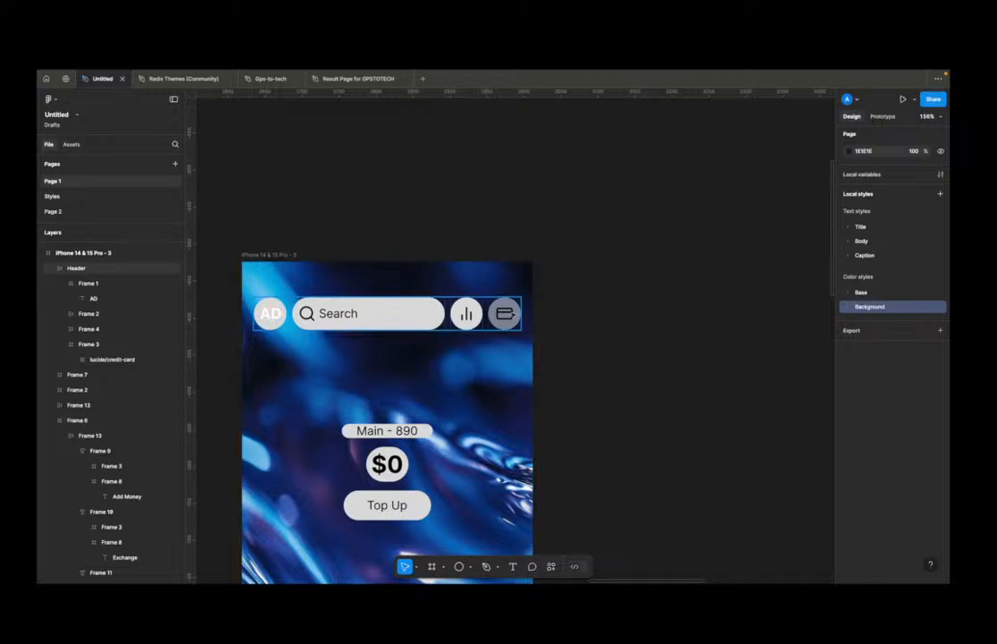
Step: Set the header credit-card icon's stroke to FFFFFF and replace that colour with the Base/Primary/primary-50 style
{"action": "left_click", "coordinate": [505, 313]}
{"action": "double_click", "coordinate": [505, 313]}
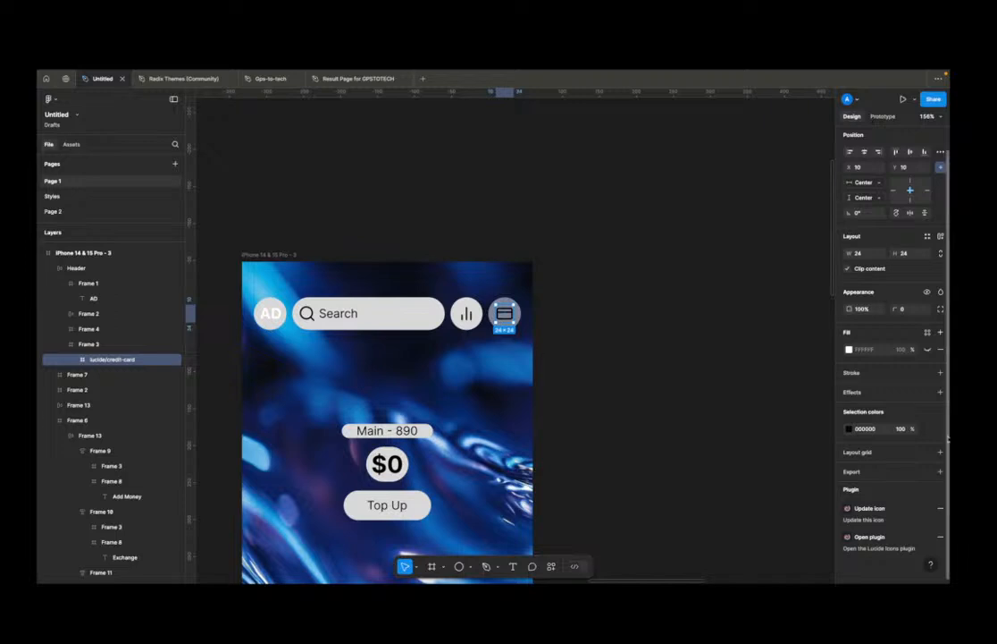
{"action": "left_click", "coordinate": [940, 430]}
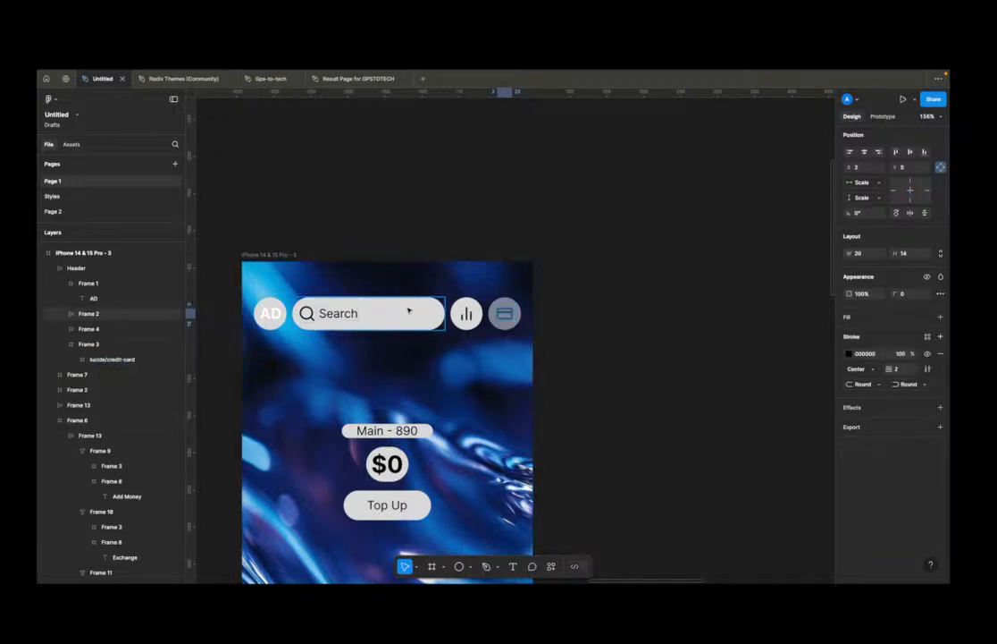
{"action": "left_click", "coordinate": [876, 356]}
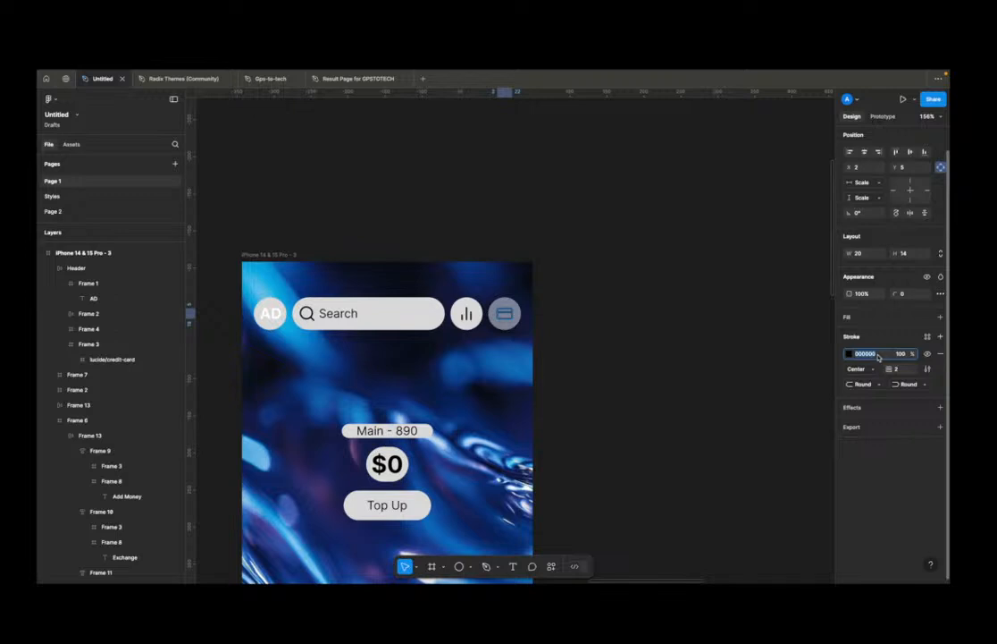
{"action": "type", "text": "FFFFFF"}
{"action": "key", "text": "Return"}
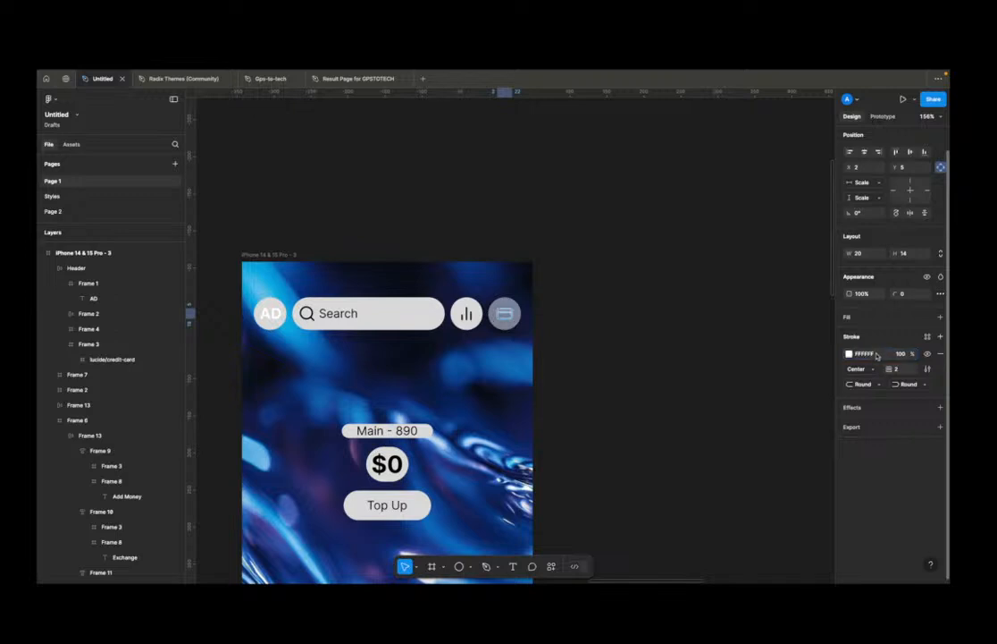
{"action": "left_click", "coordinate": [927, 337]}
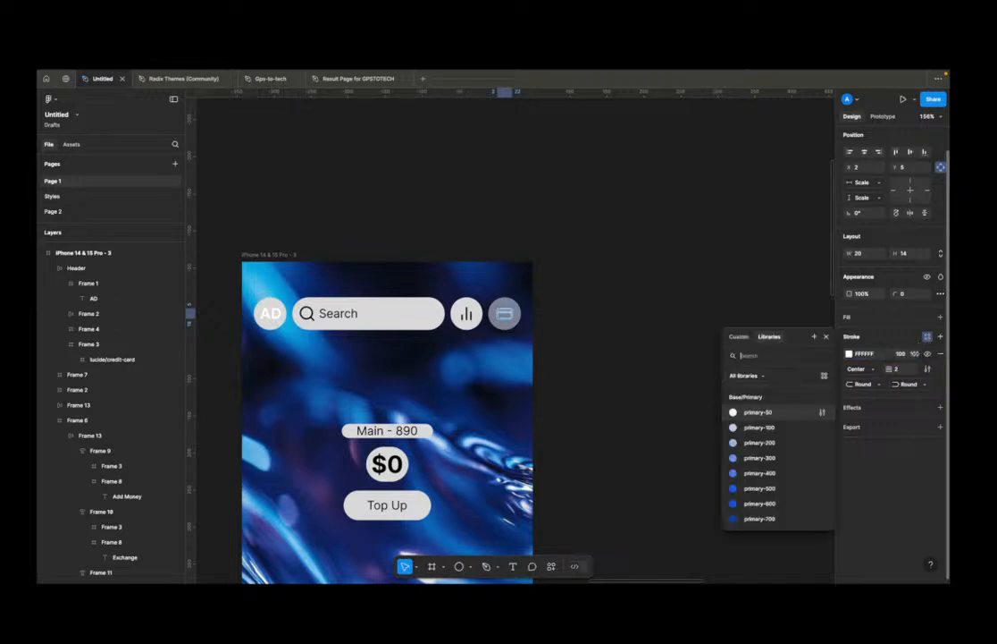
{"action": "left_click", "coordinate": [758, 412]}
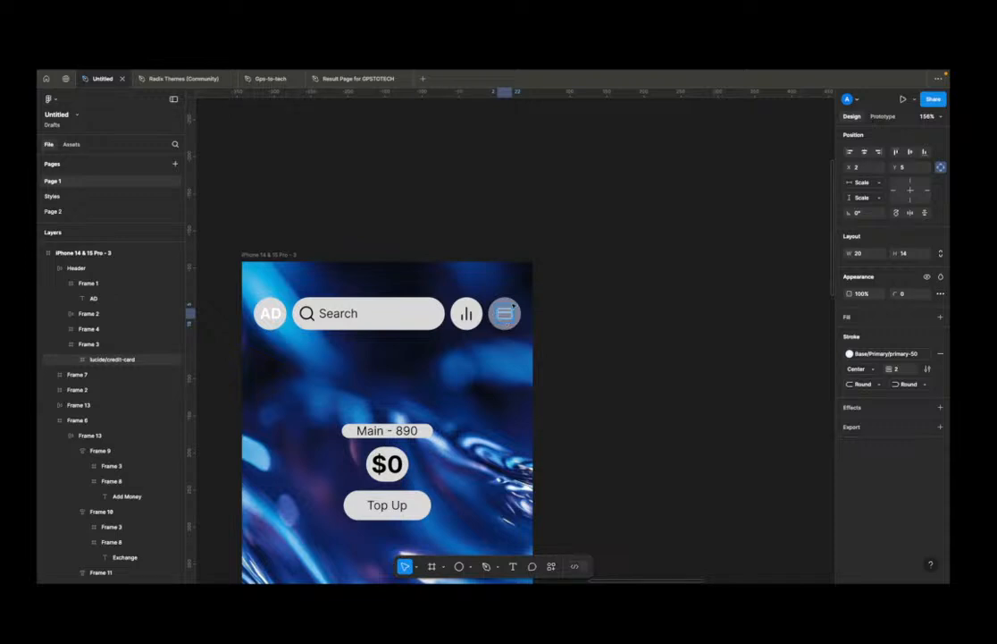
Step: Detach the style from the credit-card icon's stroke and save its colour as a new style named Icon/Primary
{"action": "left_click", "coordinate": [926, 354]}
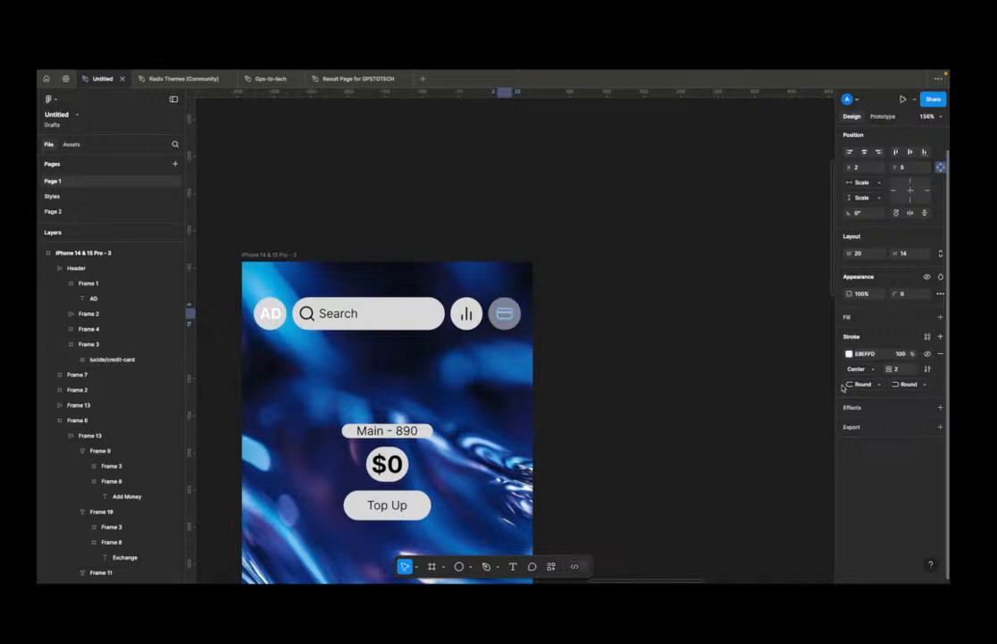
{"action": "left_click", "coordinate": [849, 354]}
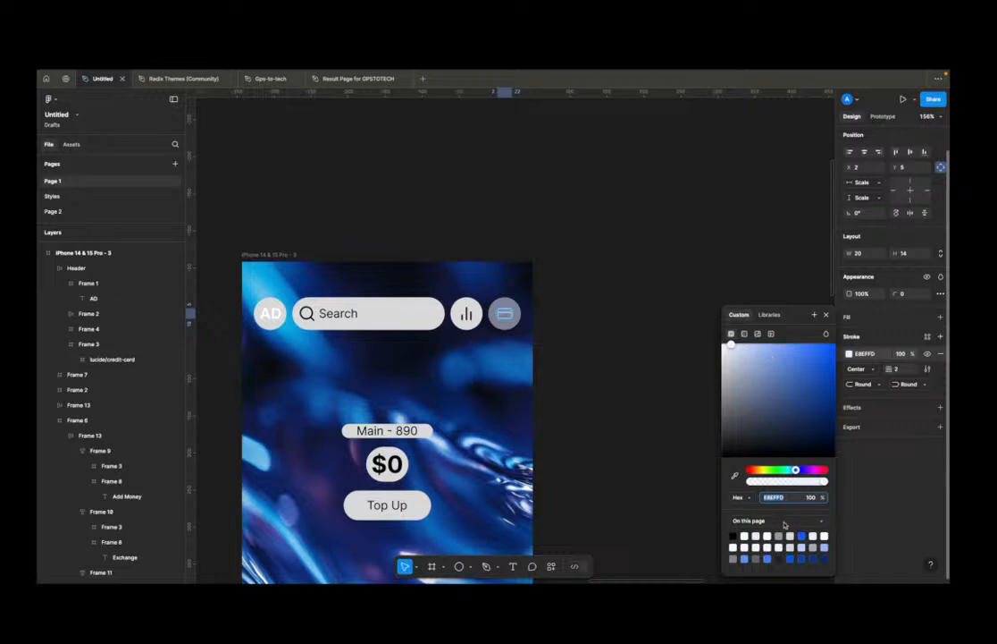
{"action": "left_click", "coordinate": [814, 316]}
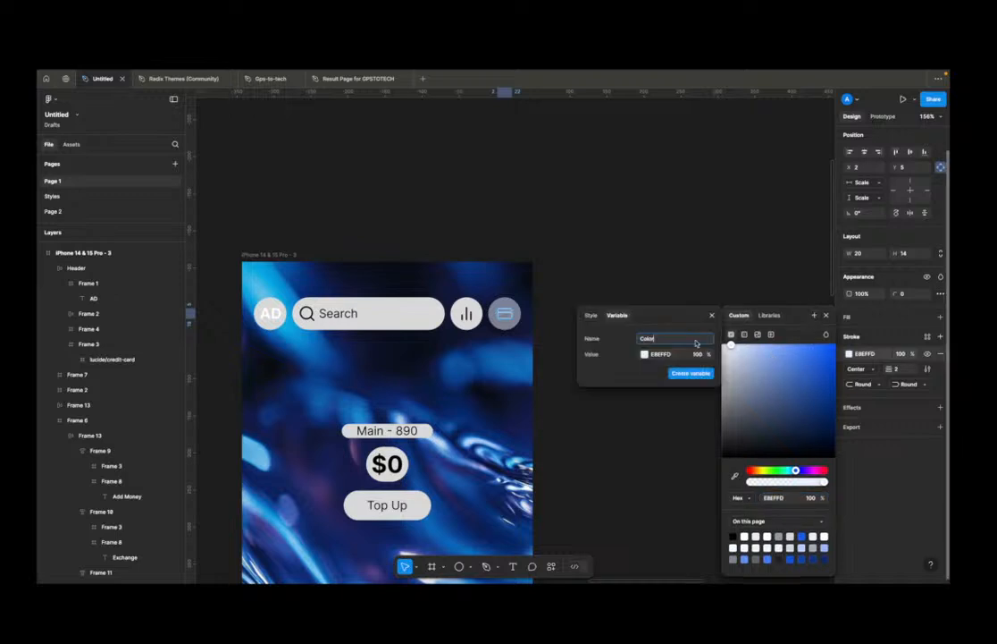
{"action": "left_click", "coordinate": [592, 315]}
{"action": "left_click", "coordinate": [686, 397]}
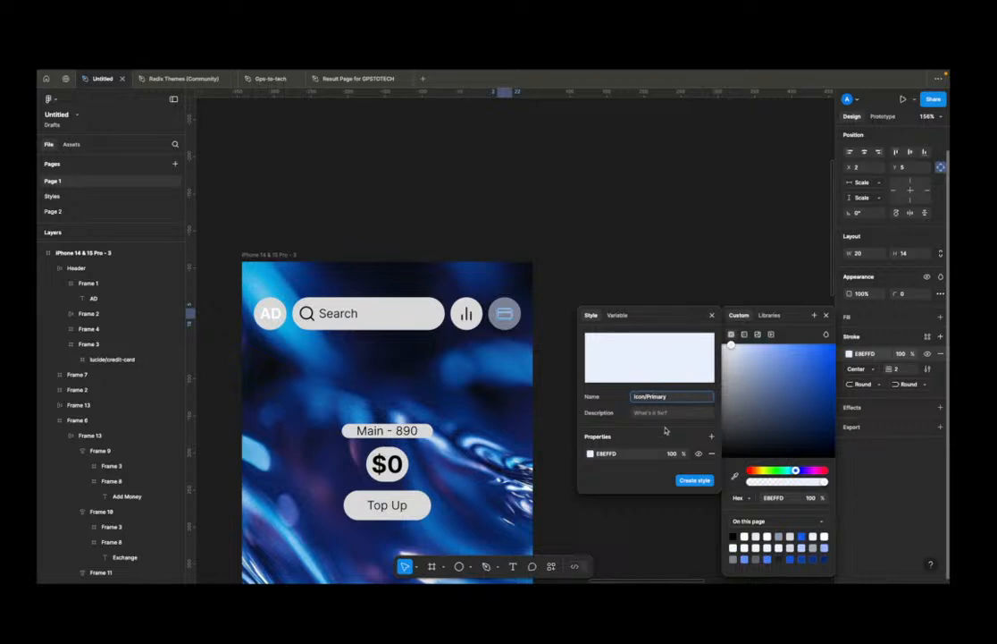
{"action": "left_click", "coordinate": [708, 481]}
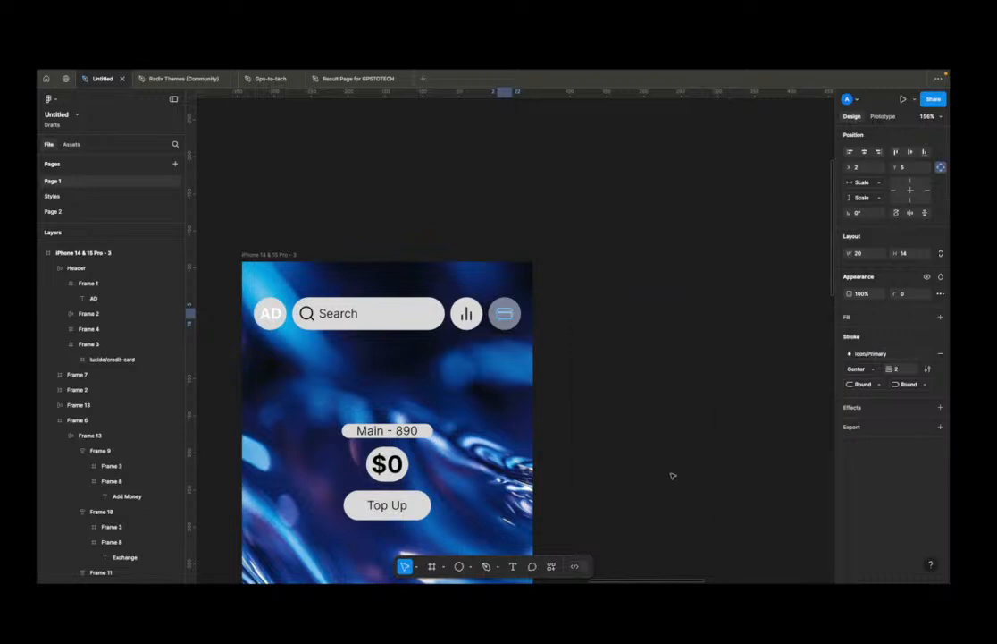
{"action": "left_click", "coordinate": [541, 402]}
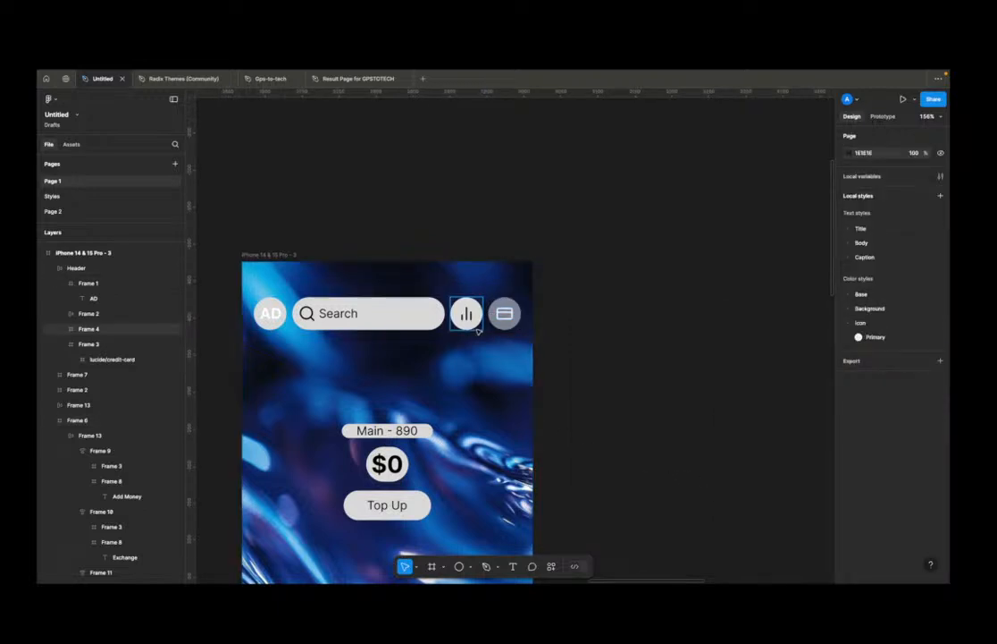
Step: Apply the Background/Icon-container/Alpha-50 style to the fill of the bar-chart icon's container in the header
{"action": "left_click", "coordinate": [477, 327]}
{"action": "left_click", "coordinate": [927, 326]}
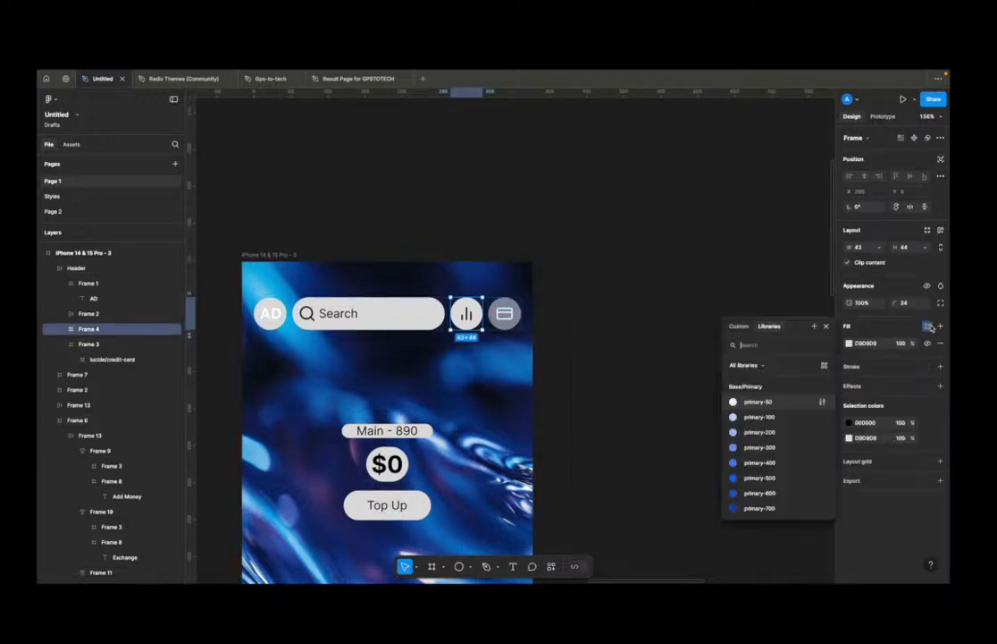
{"action": "scroll", "coordinate": [777, 473], "scroll_direction": "down", "scroll_amount": 3}
{"action": "scroll", "coordinate": [777, 473], "scroll_direction": "up", "scroll_amount": 10}
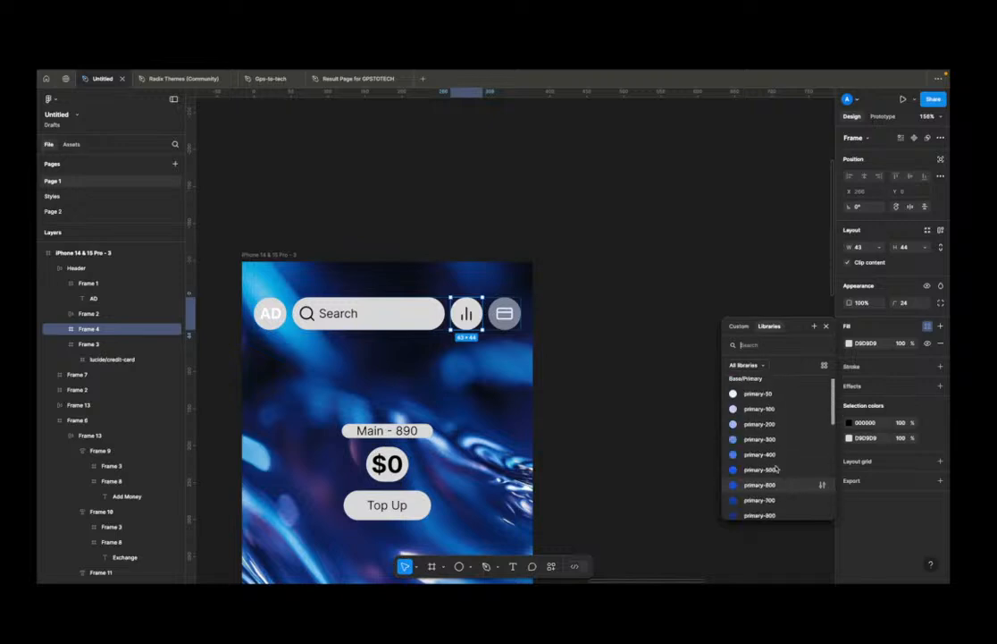
{"action": "type", "text": "back"}
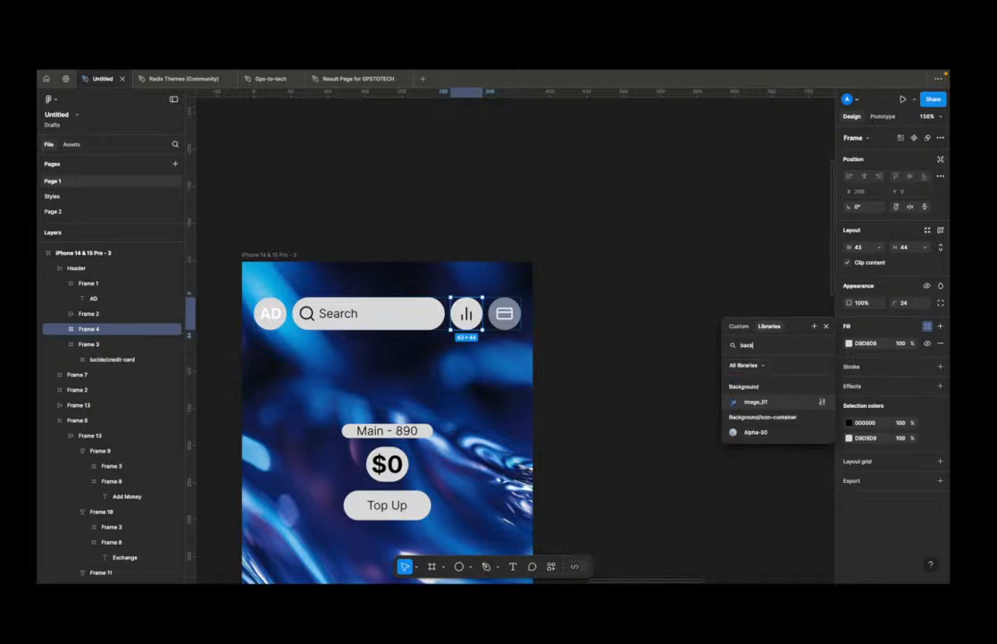
{"action": "left_click", "coordinate": [769, 432]}
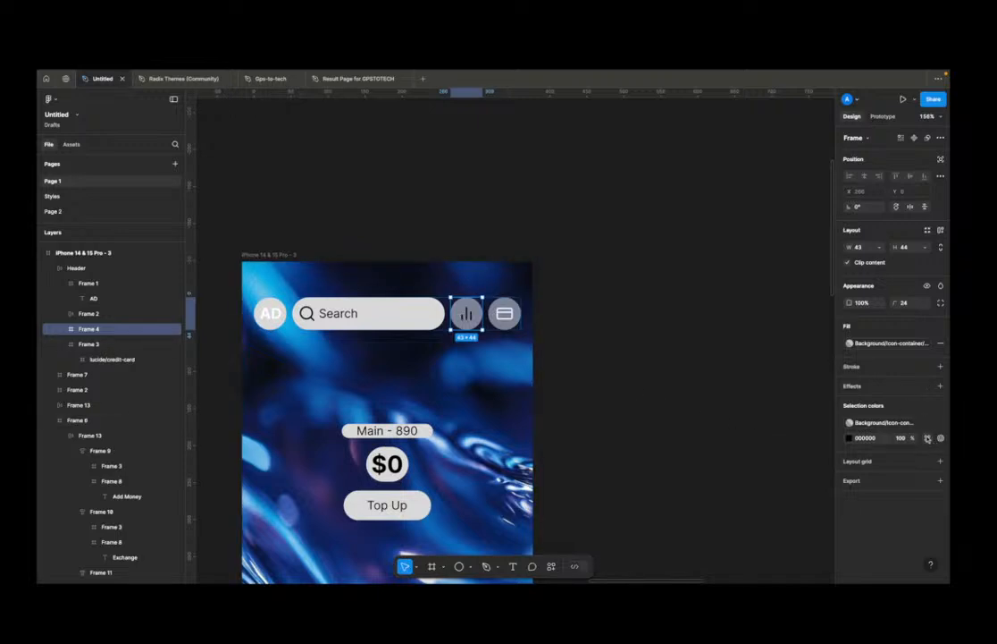
Step: Apply the Icon/Primary style to the black colour of the bar-chart icon
{"action": "left_click", "coordinate": [929, 438]}
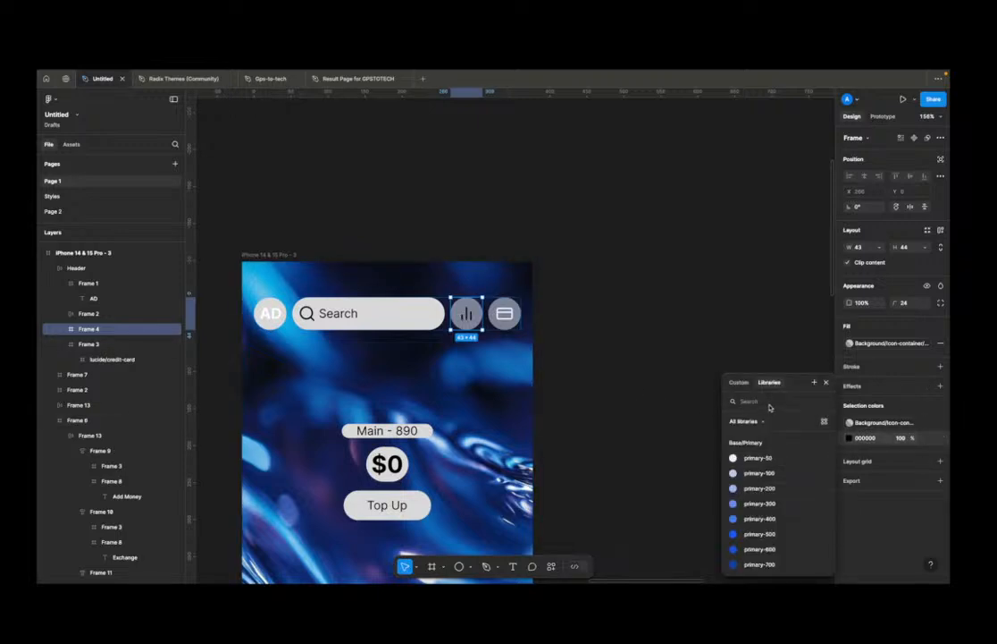
{"action": "type", "text": "icon"}
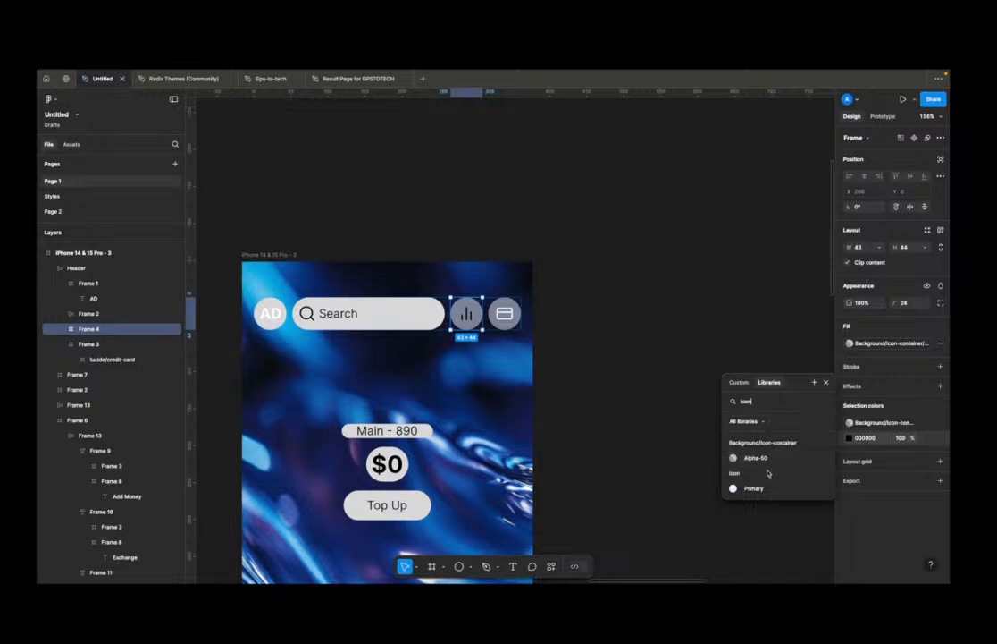
{"action": "left_click", "coordinate": [756, 488]}
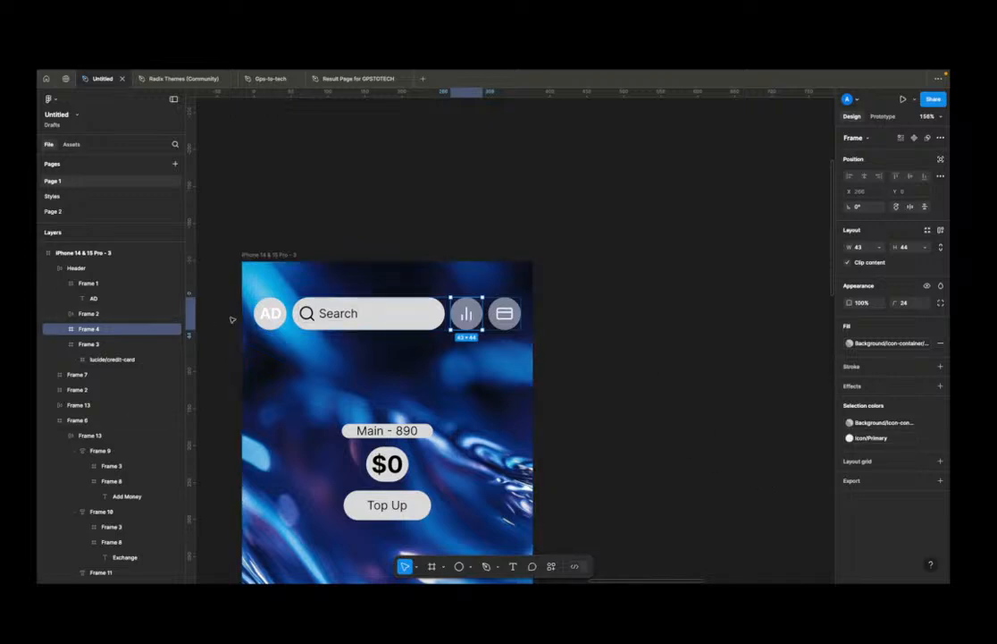
Step: Apply the Background/Icon-container/Alpha-50 style to the fill of the AD avatar circle
{"action": "left_click", "coordinate": [264, 308]}
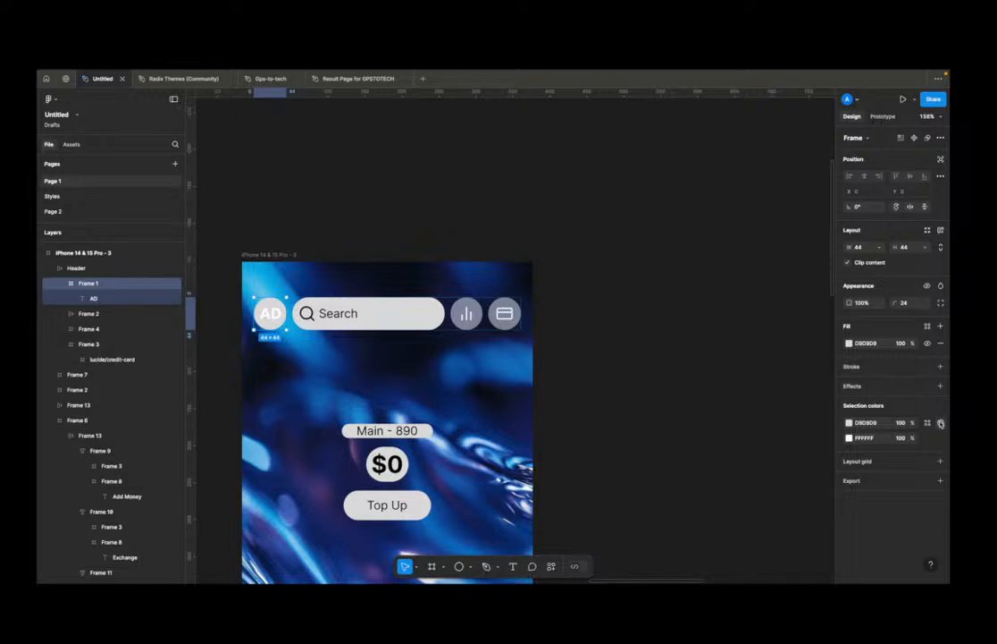
{"action": "left_click", "coordinate": [935, 423]}
{"action": "type", "text": "back"}
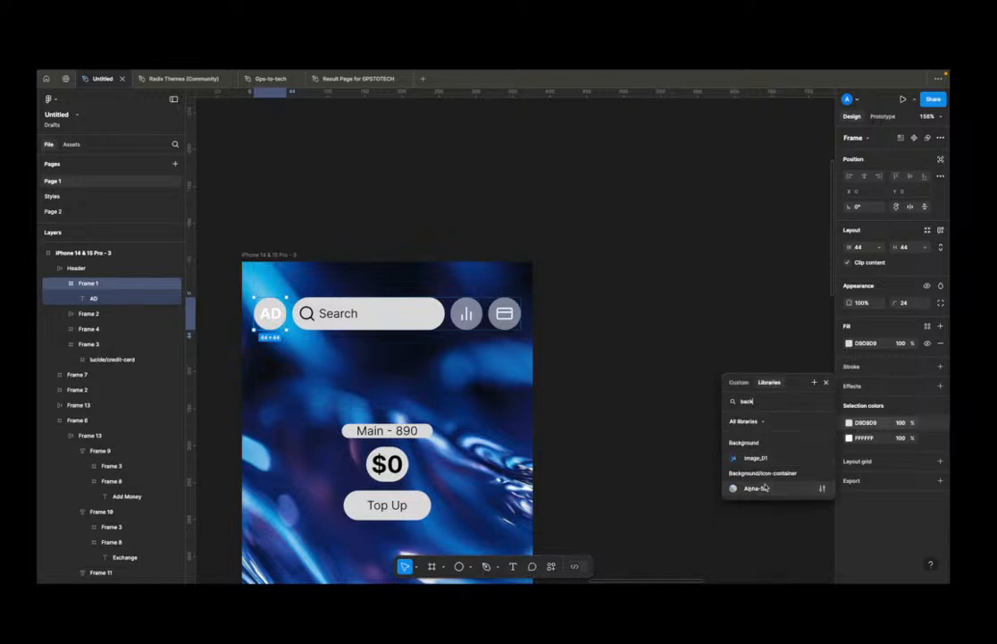
{"action": "left_click", "coordinate": [747, 488]}
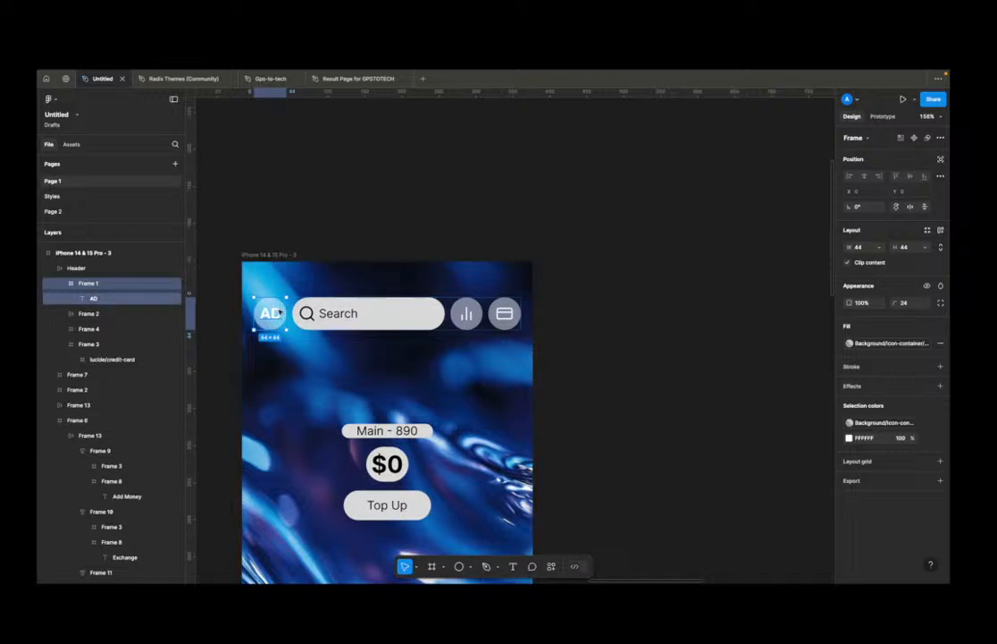
Step: Apply the Title/Title 3 text style to the AD avatar initials and centre them horizontally in their circle
{"action": "double_click", "coordinate": [277, 314]}
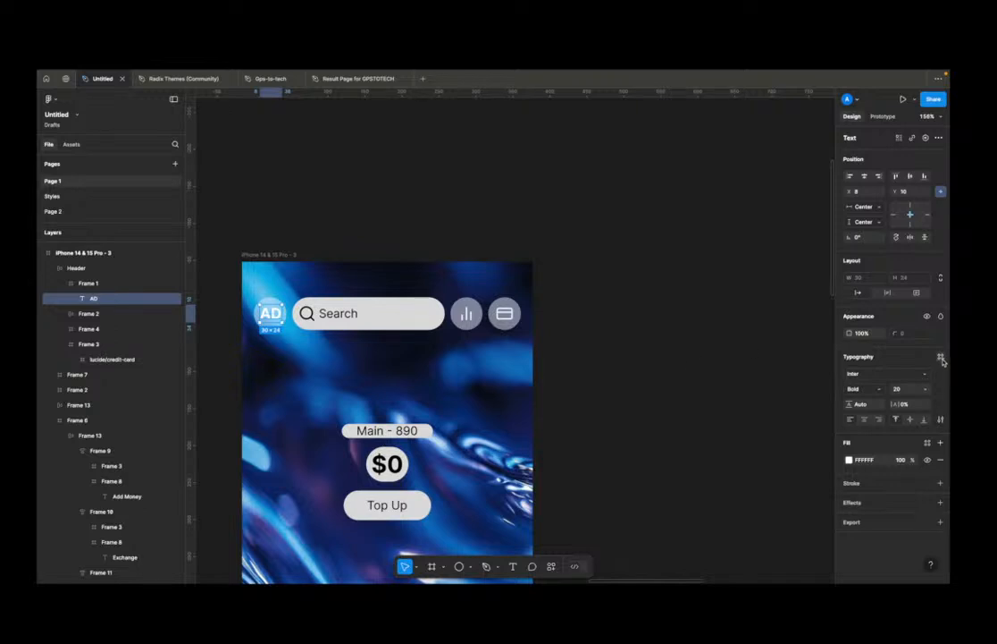
{"action": "left_click", "coordinate": [616, 404]}
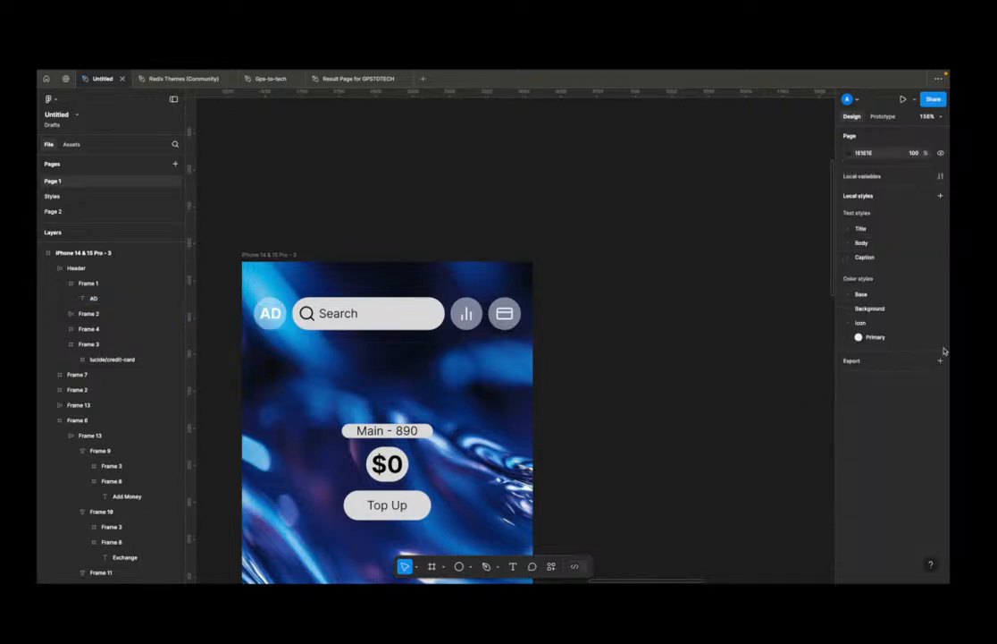
{"action": "left_click", "coordinate": [272, 316], "text": "super"}
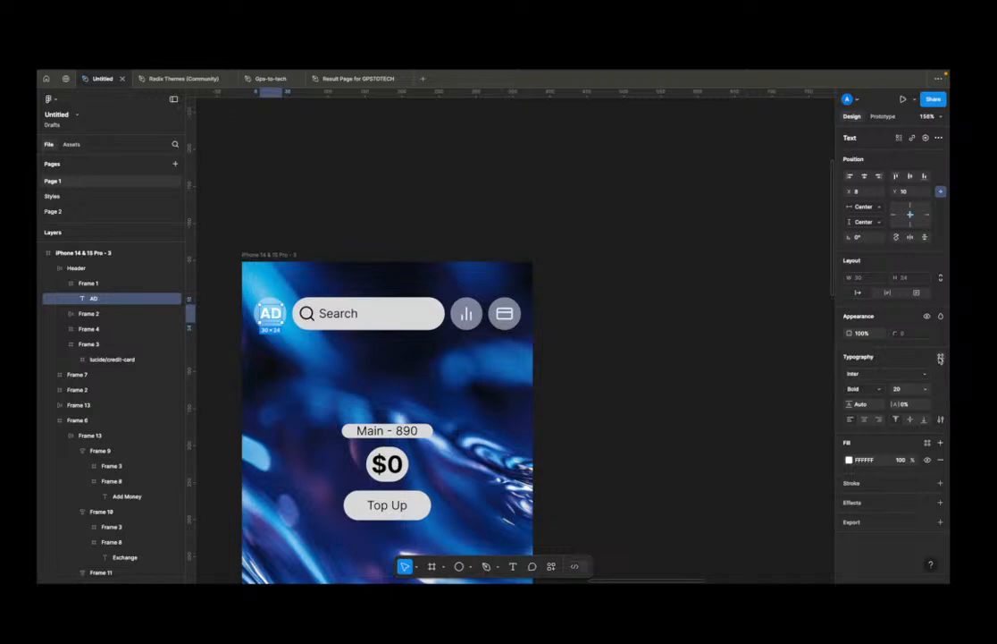
{"action": "left_click", "coordinate": [940, 357]}
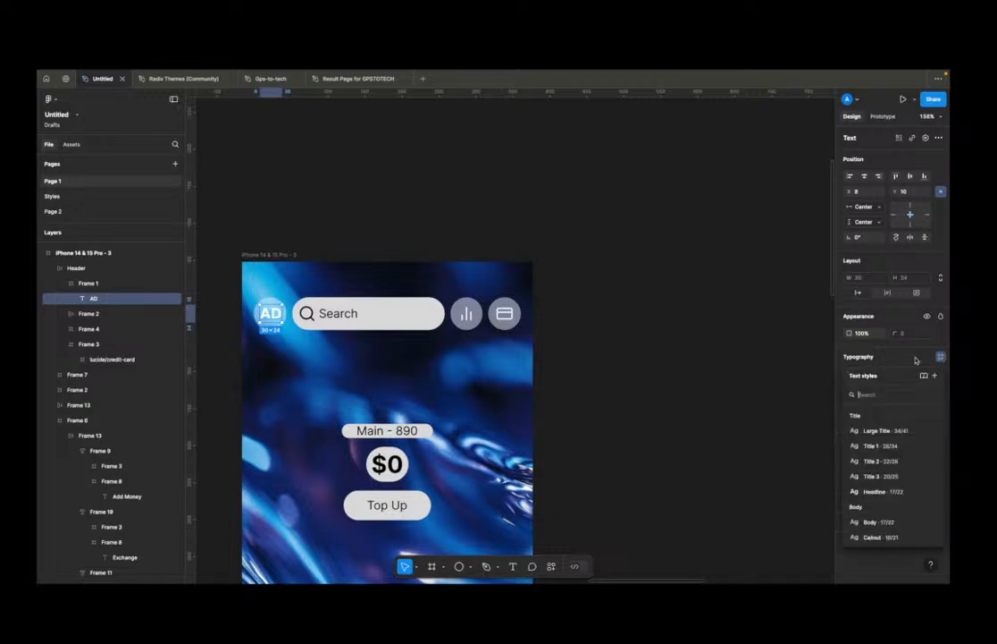
{"action": "left_click", "coordinate": [889, 479]}
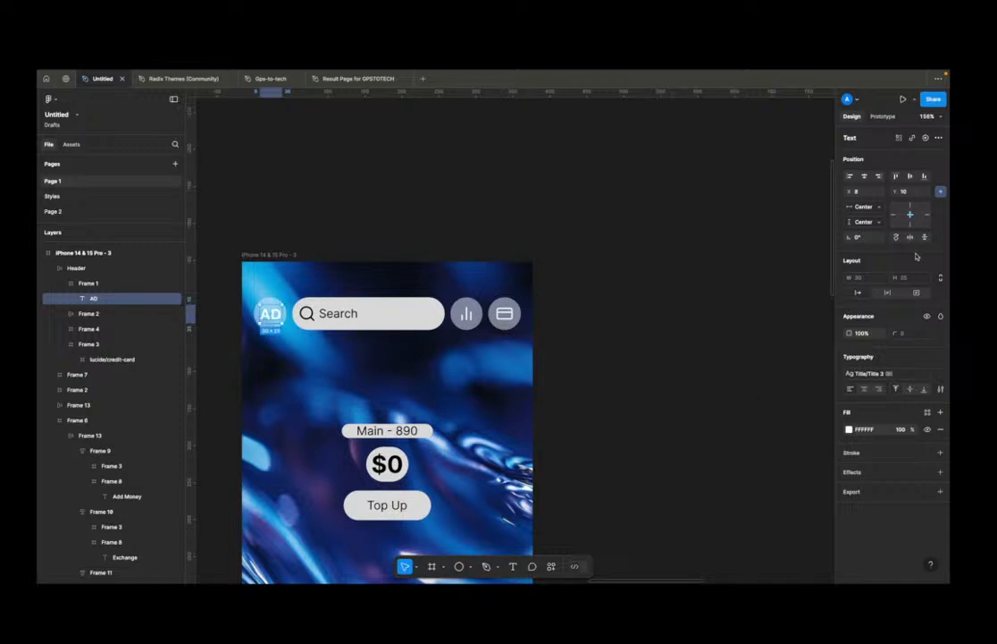
{"action": "left_click", "coordinate": [871, 176]}
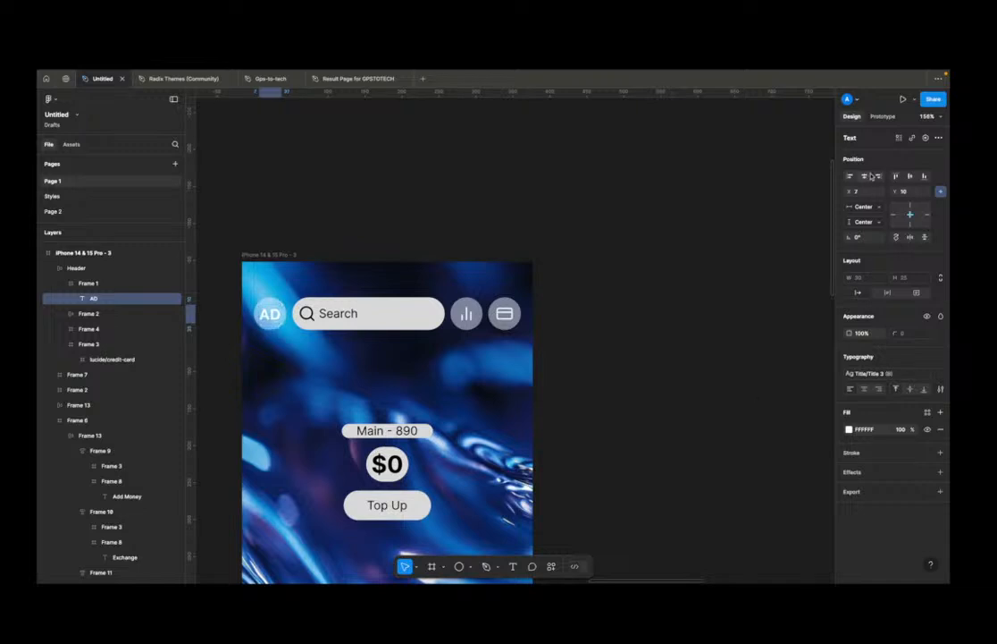
{"action": "left_click", "coordinate": [708, 340]}
Step: Apply the Background/Icon-container/Alpha-50 style to the fill of the header's search bar
{"action": "scroll", "coordinate": [639, 359], "scroll_direction": "down", "scroll_amount": 1}
{"action": "scroll", "coordinate": [640, 359], "scroll_direction": "down", "scroll_amount": 6}
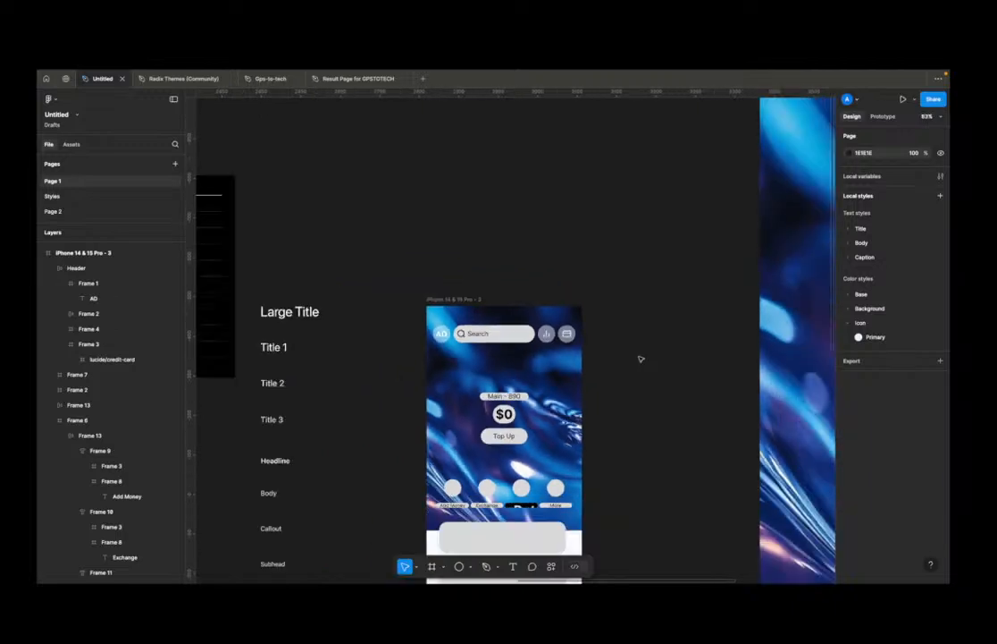
{"action": "scroll", "coordinate": [640, 358], "scroll_direction": "up", "scroll_amount": 4}
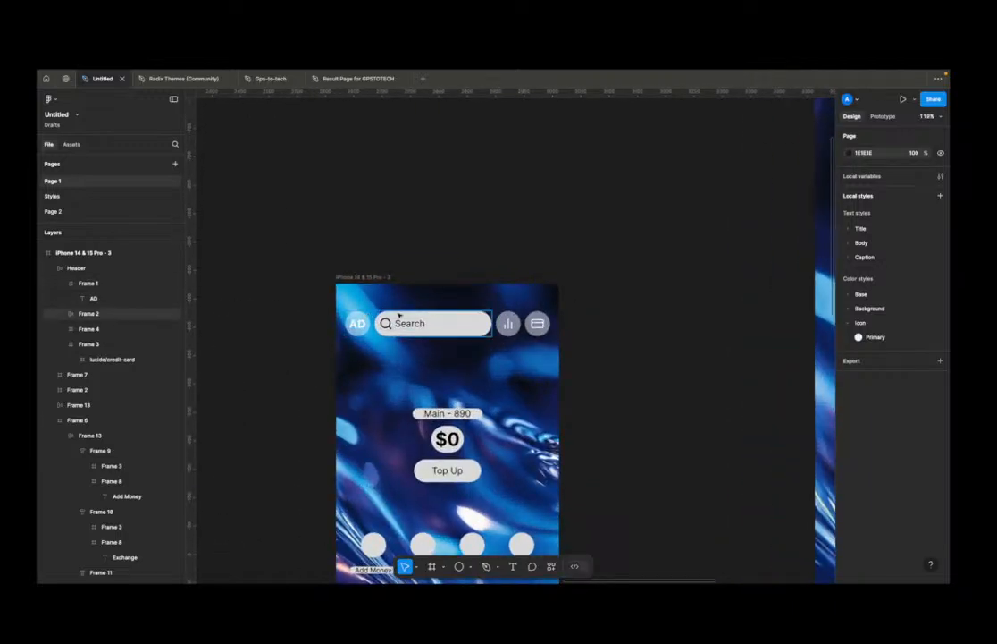
{"action": "left_click", "coordinate": [438, 322]}
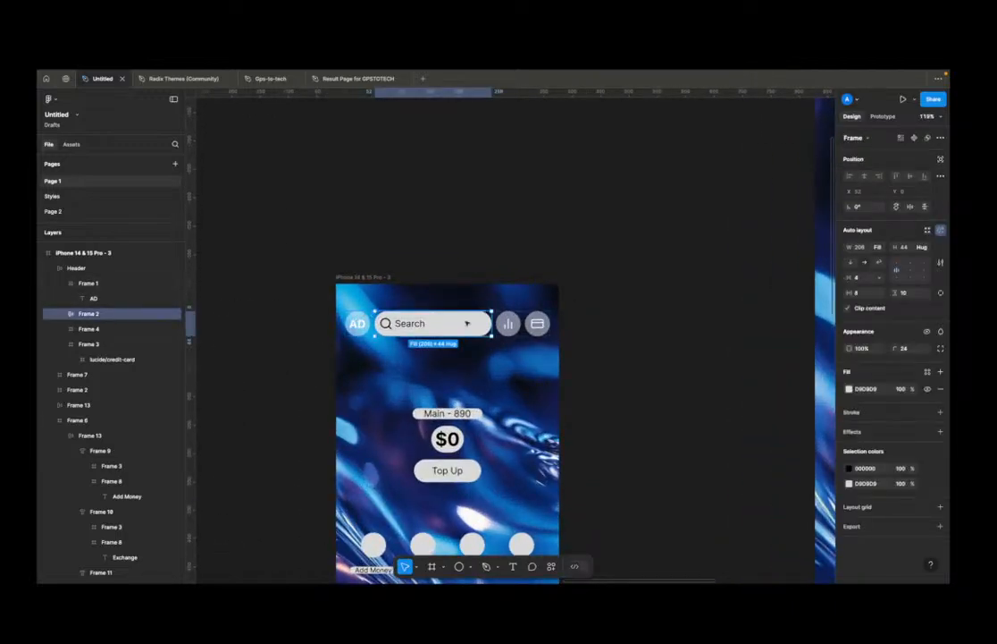
{"action": "left_click", "coordinate": [927, 372]}
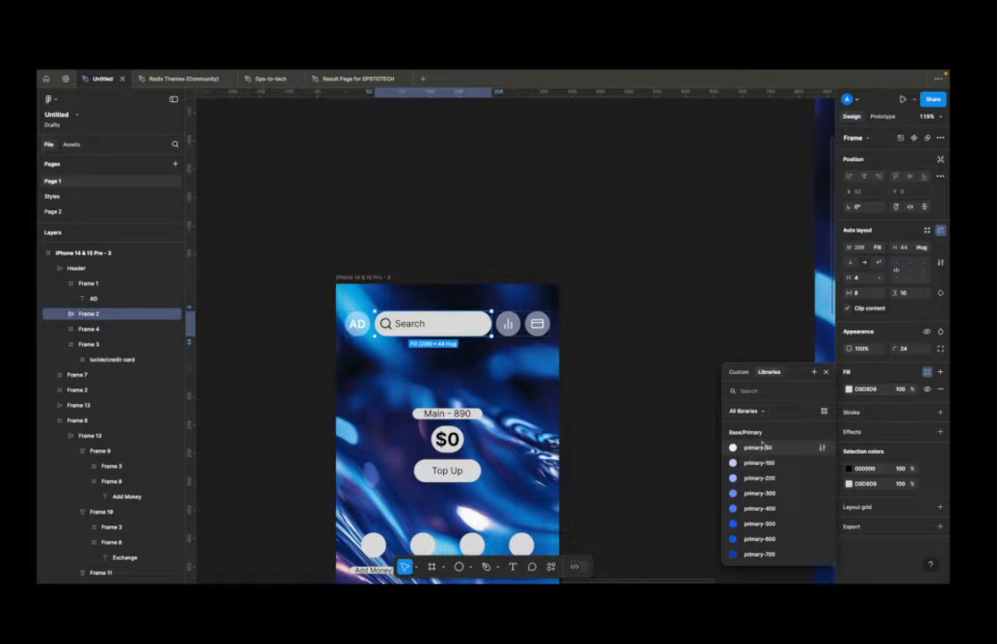
{"action": "type", "text": "bac"}
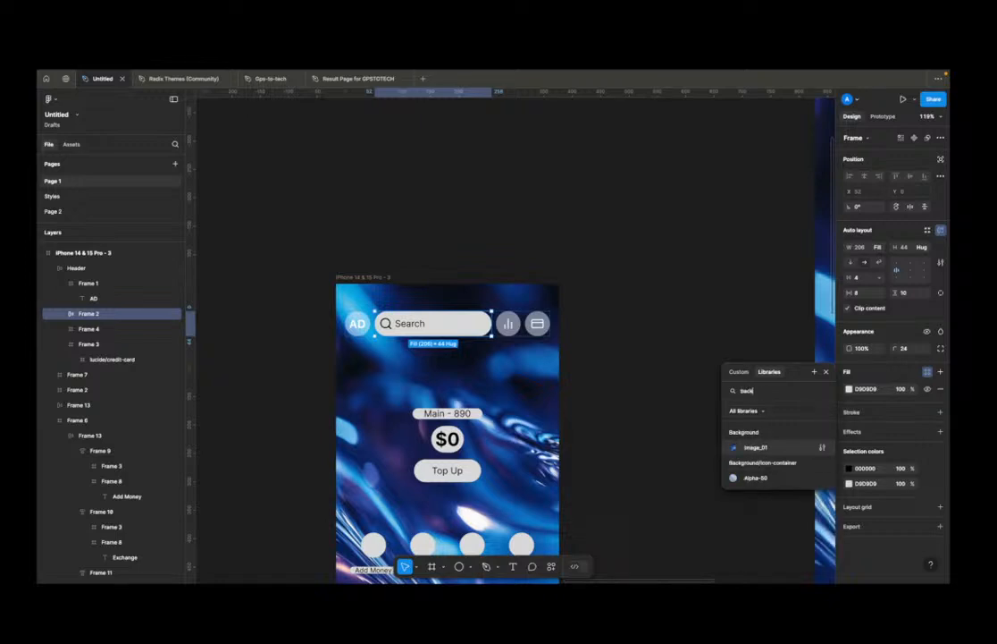
{"action": "type", "text": "k"}
{"action": "left_click", "coordinate": [756, 477]}
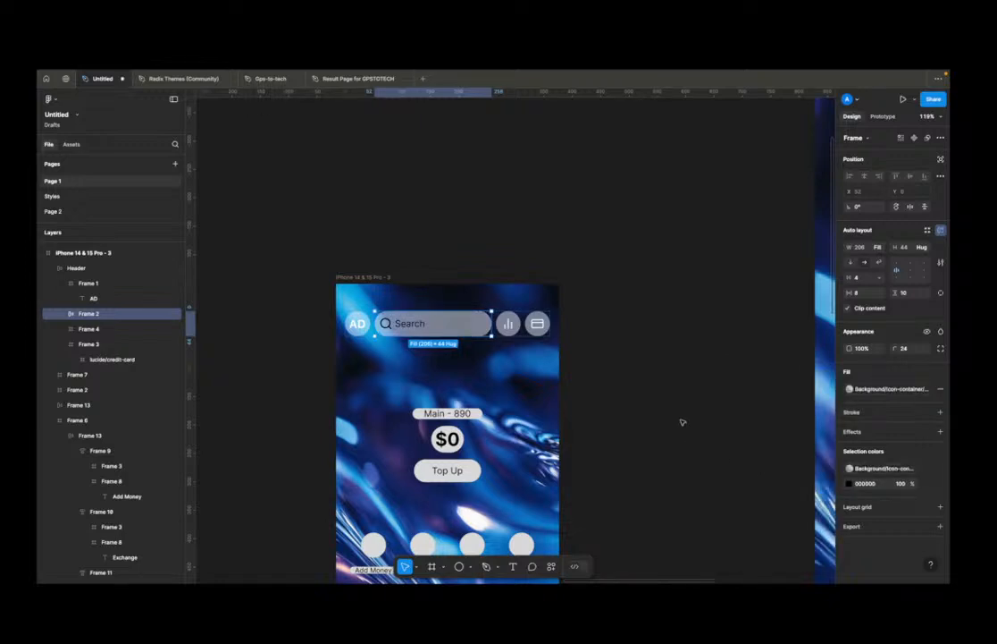
Step: Apply the Title/Headline text style to the Search label in the search bar
{"action": "double_click", "coordinate": [409, 323]}
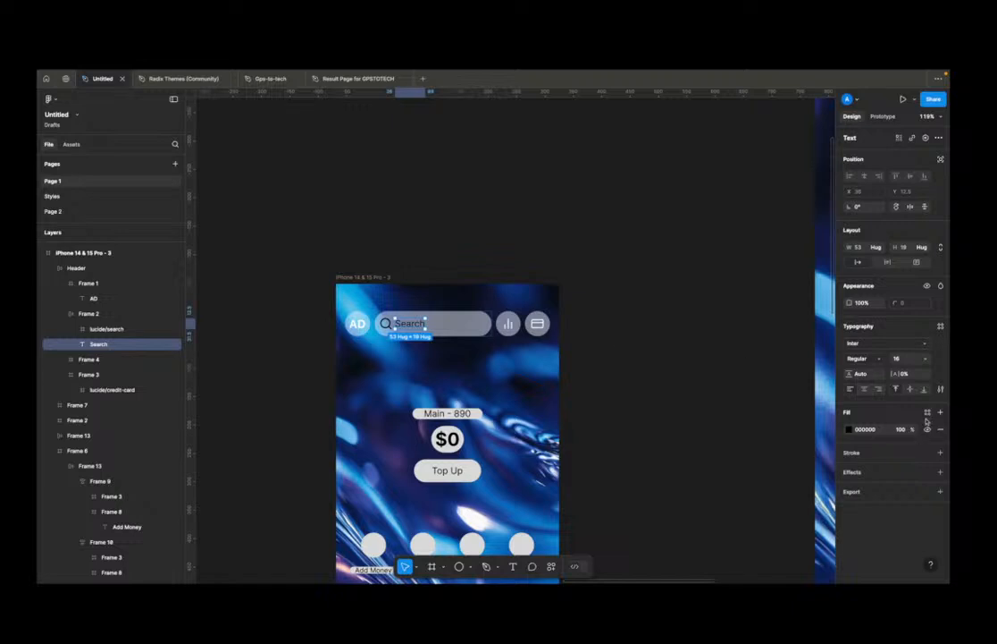
{"action": "left_click", "coordinate": [941, 326]}
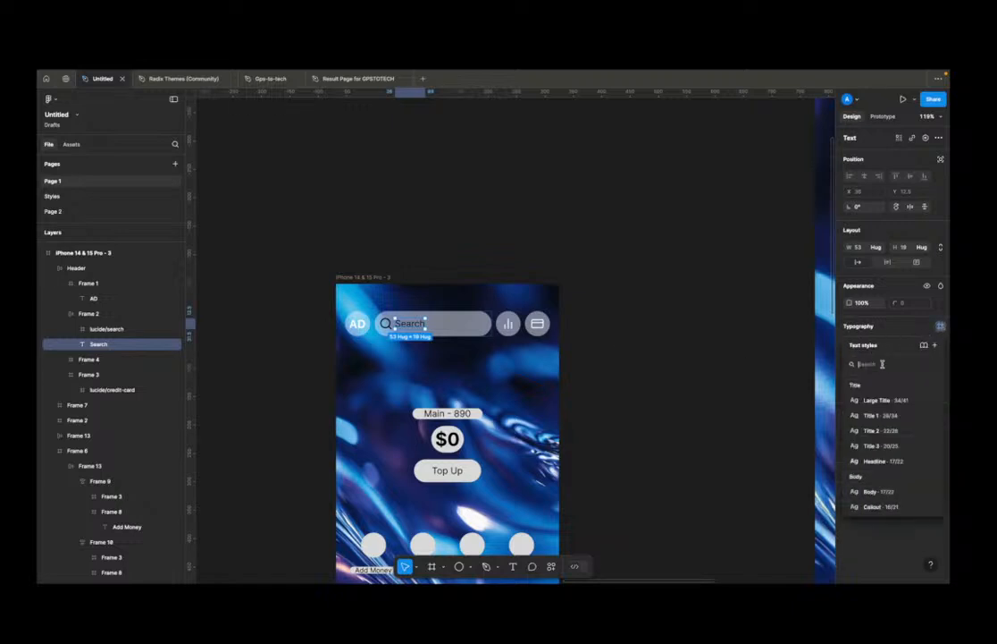
{"action": "left_click", "coordinate": [892, 462]}
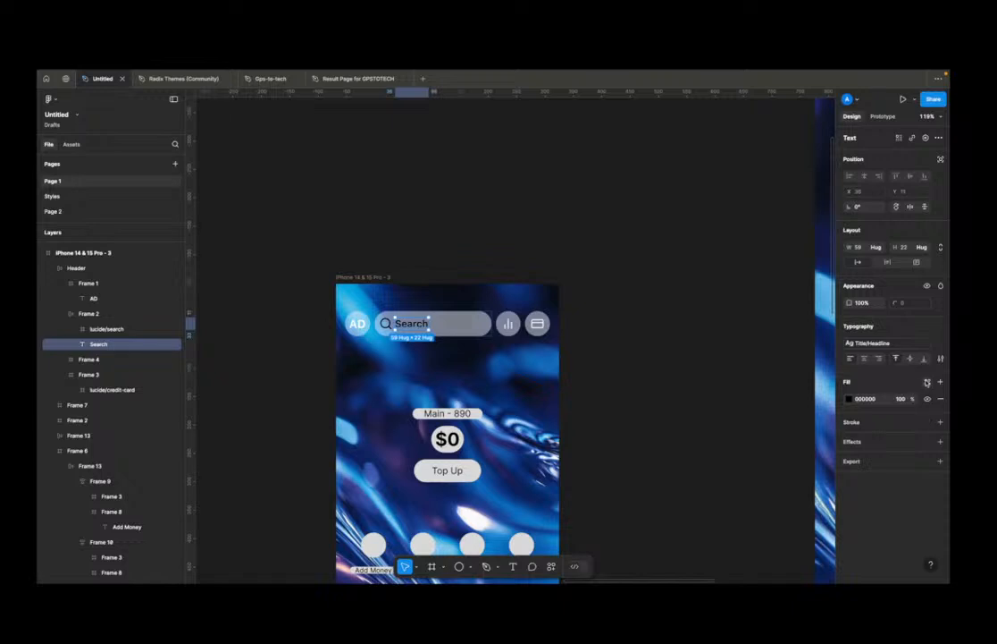
Step: Apply the Base/Primary/primary-100 colour style to the fill of the Search label
{"action": "left_click", "coordinate": [927, 382]}
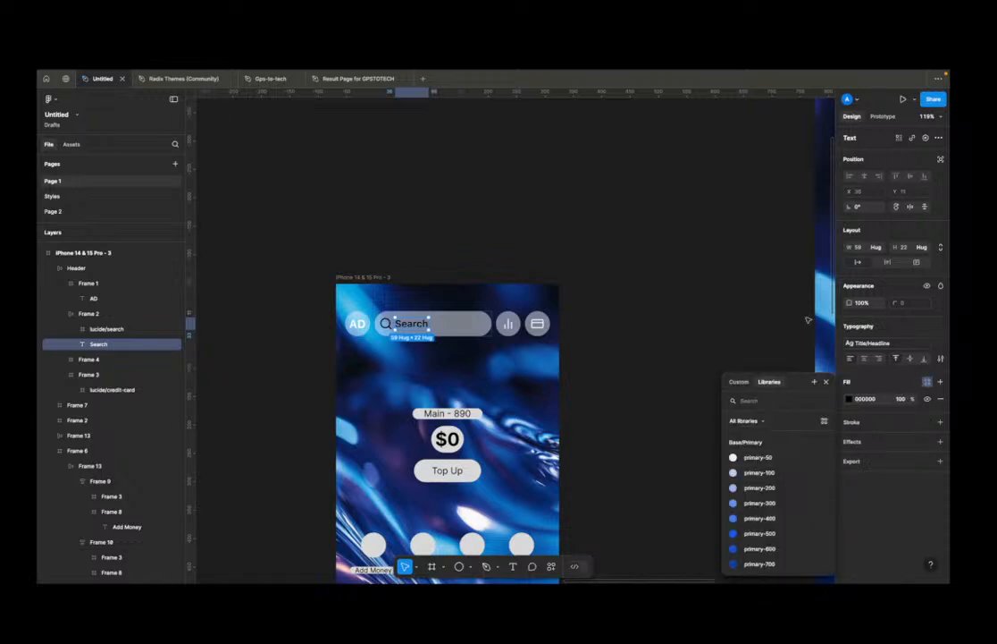
{"action": "type", "text": "te"}
{"action": "key", "text": "BackSpace"}
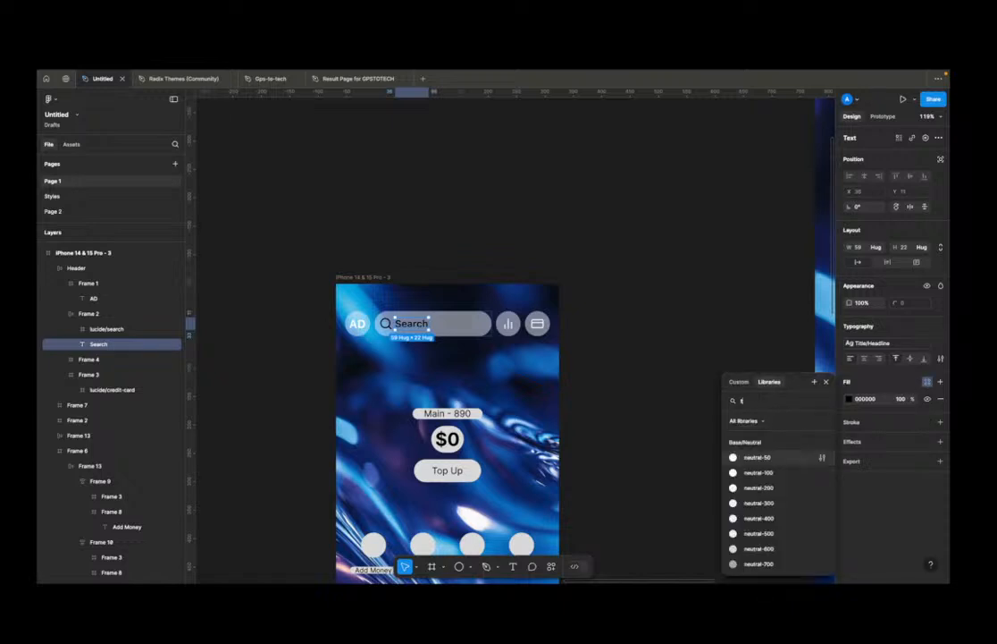
{"action": "key", "text": "BackSpace"}
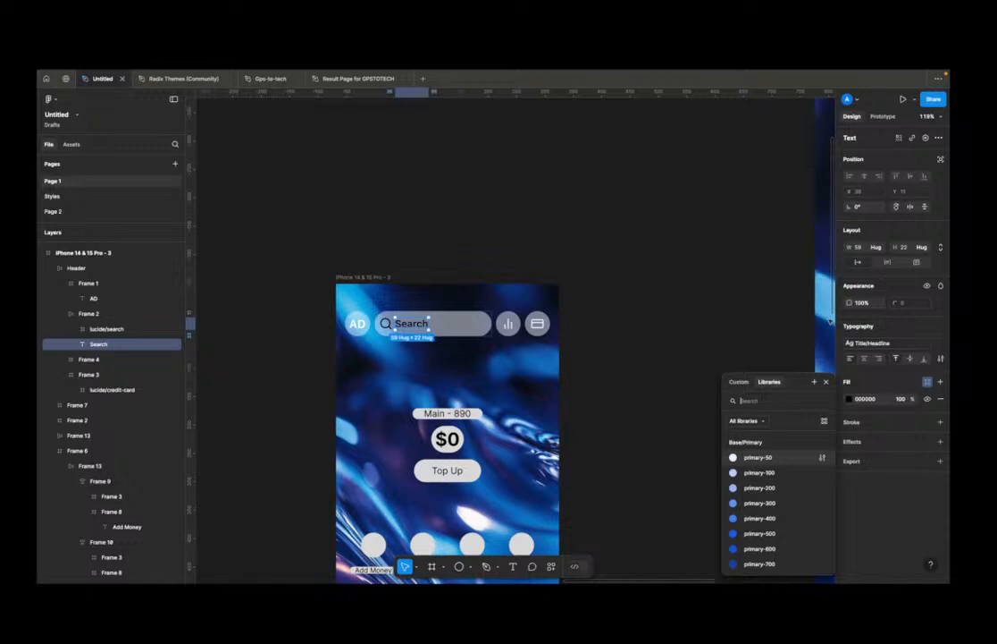
{"action": "left_click", "coordinate": [770, 473]}
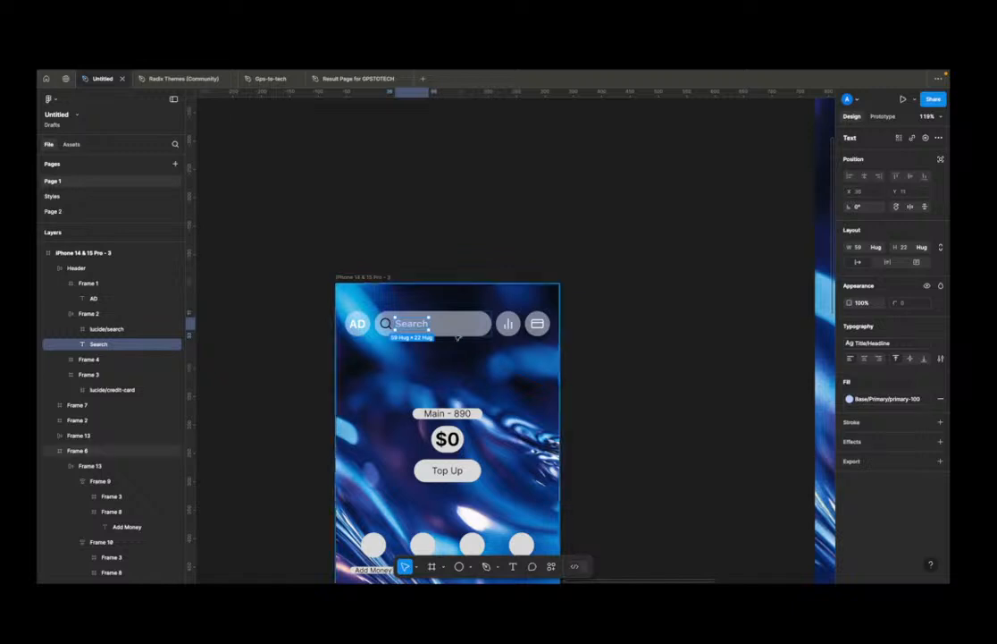
Step: Examine the search bar's text colour in the purple reference screen and return to the iPhone 14 & 15 Pro - 3 frame
{"action": "scroll", "coordinate": [564, 341], "scroll_direction": "down", "scroll_amount": 5}
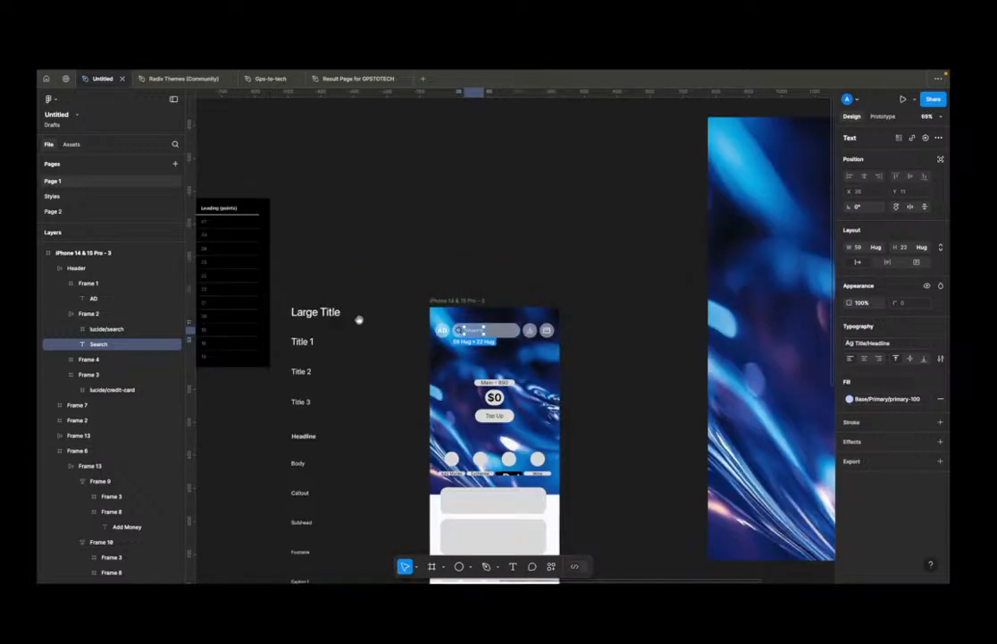
{"action": "left_click_drag", "start_coordinate": [354, 318], "coordinate": [702, 354]}
{"action": "left_click_drag", "start_coordinate": [507, 372], "coordinate": [731, 379]}
{"action": "left_click_drag", "start_coordinate": [387, 364], "coordinate": [606, 370]}
{"action": "scroll", "coordinate": [454, 380], "scroll_direction": "up", "scroll_amount": 5}
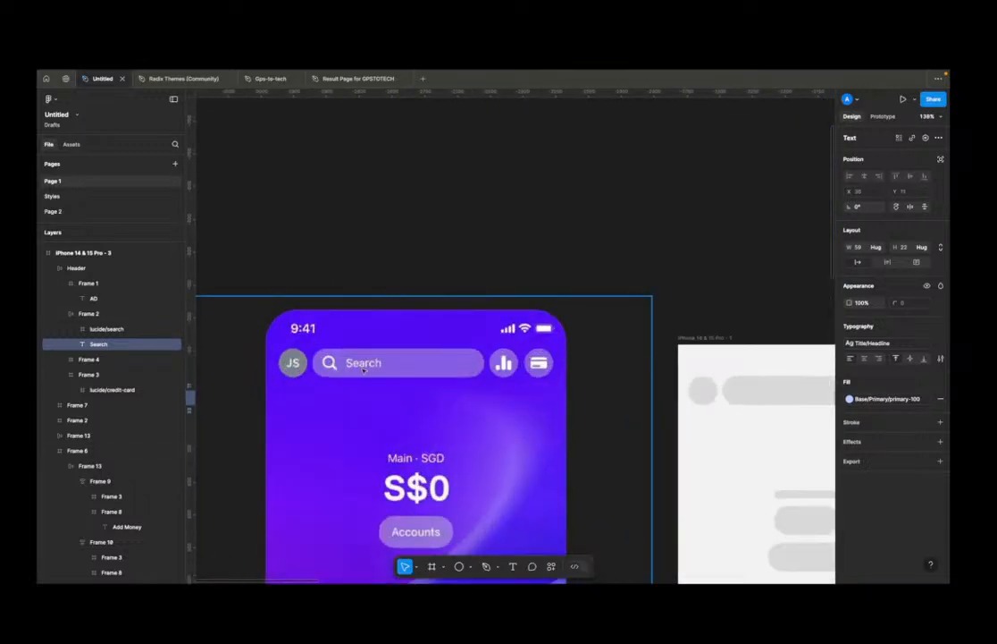
{"action": "scroll", "coordinate": [454, 380], "scroll_direction": "right", "scroll_amount": 15}
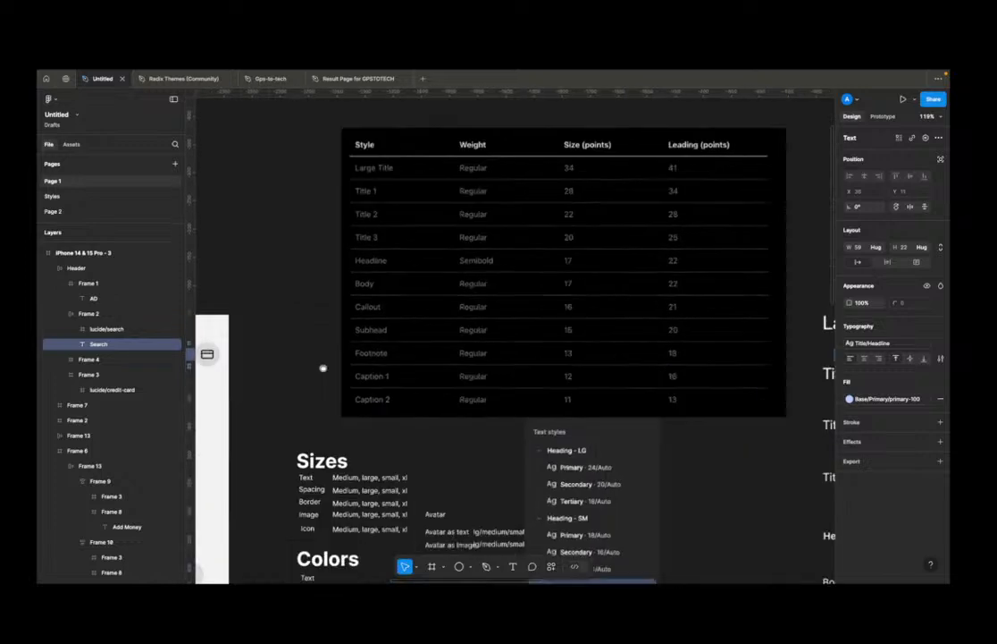
{"action": "scroll", "coordinate": [474, 341], "scroll_direction": "right", "scroll_amount": 5}
{"action": "scroll", "coordinate": [474, 340], "scroll_direction": "up", "scroll_amount": 1}
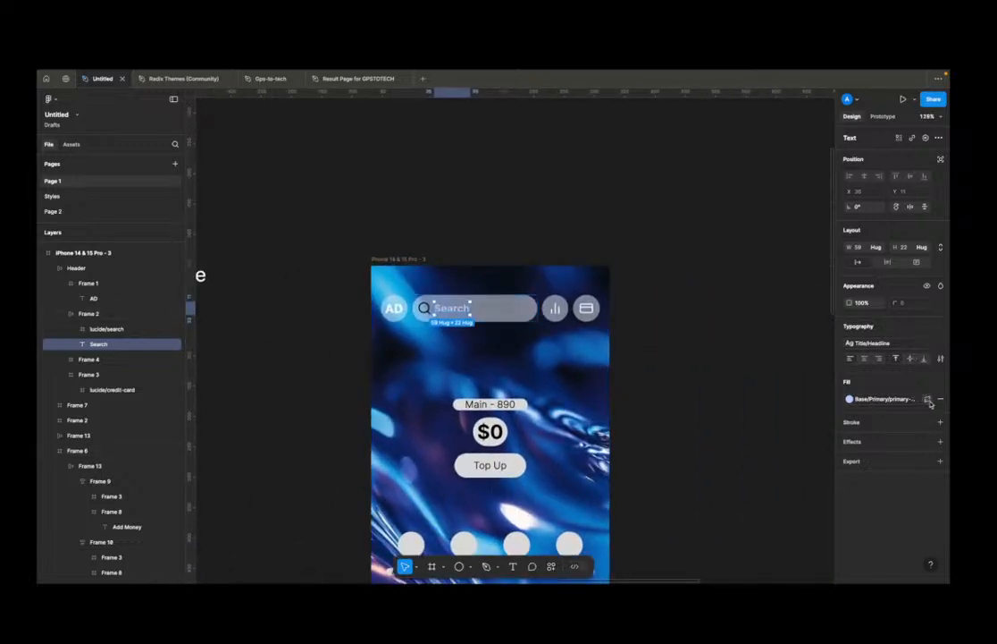
Step: Detach the colour style from the Search label's fill and save its colour as a new style named Text/Tertiary-Inverse
{"action": "left_click", "coordinate": [927, 401]}
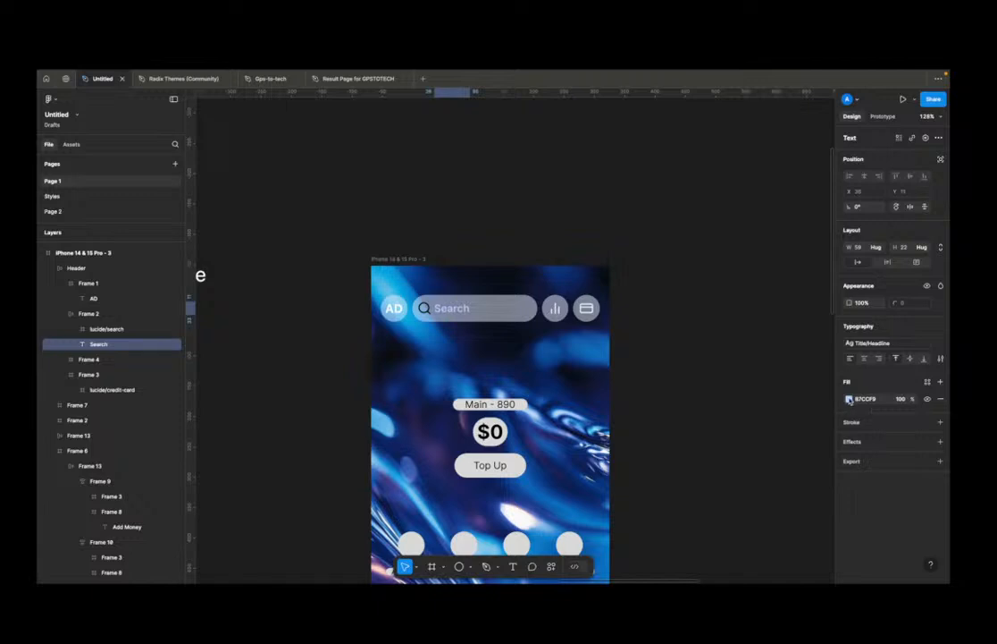
{"action": "left_click", "coordinate": [849, 399]}
{"action": "left_click", "coordinate": [813, 315]}
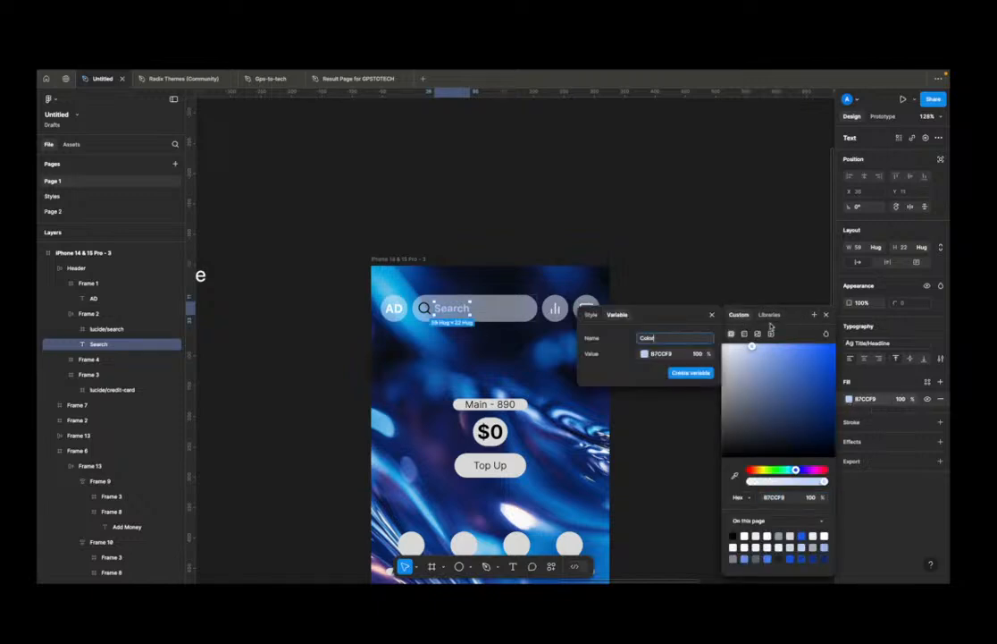
{"action": "left_click", "coordinate": [594, 315]}
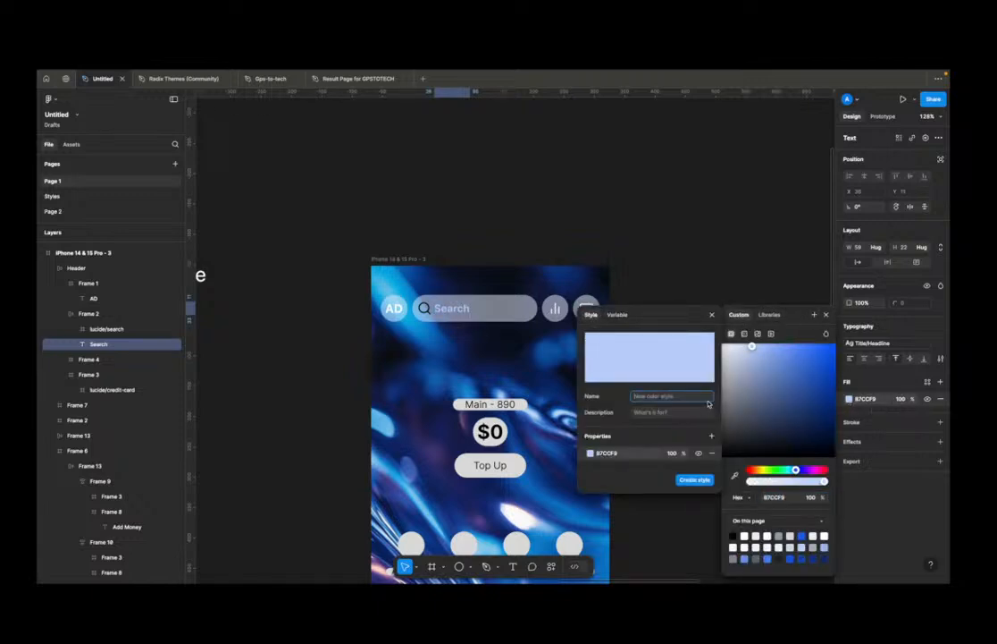
{"action": "type", "text": "Text/Tertiary-Inverse"}
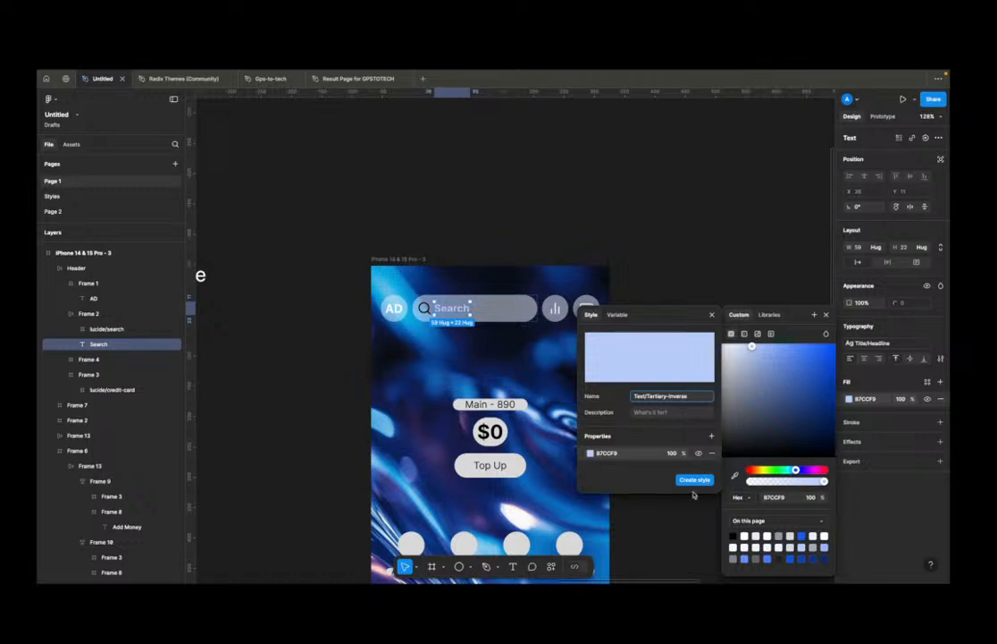
{"action": "left_click", "coordinate": [695, 480]}
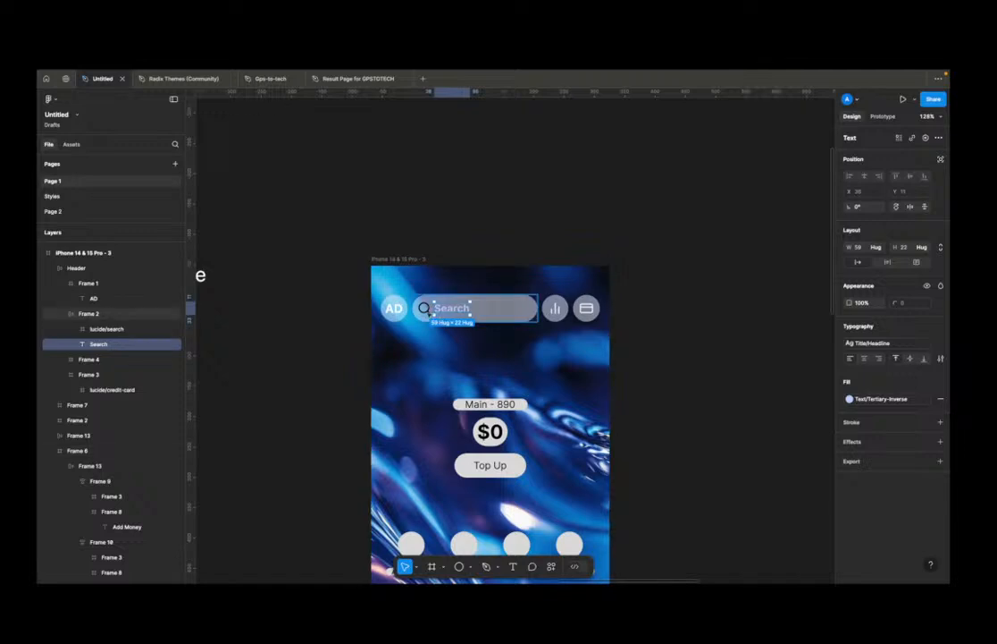
Step: Apply the Icon/Primary style to the black colour of the magnifying-glass icon in the search bar
{"action": "left_click", "coordinate": [426, 309]}
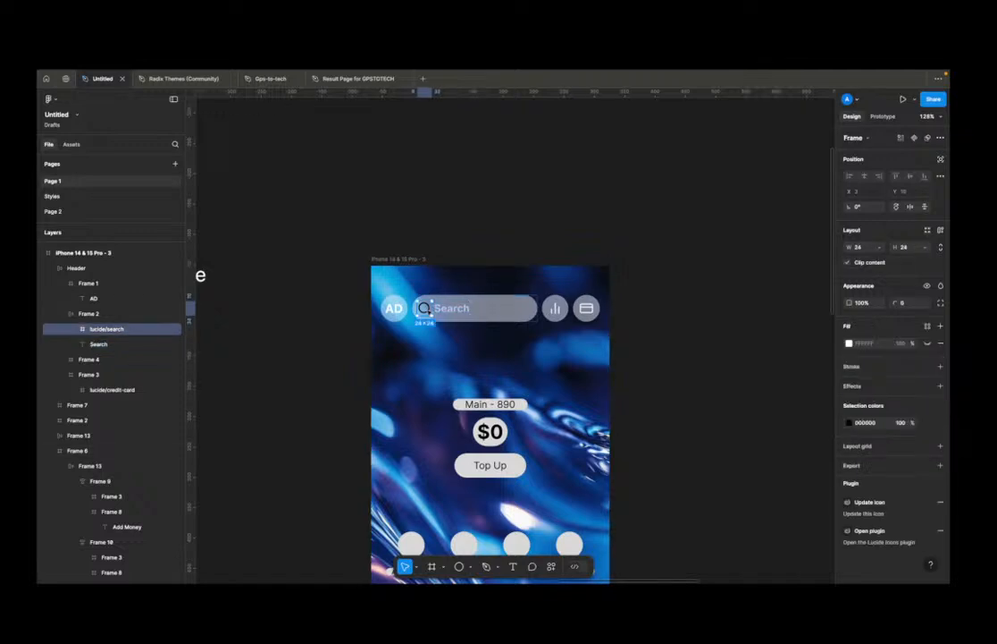
{"action": "left_click", "coordinate": [850, 423]}
{"action": "left_click", "coordinate": [783, 496]}
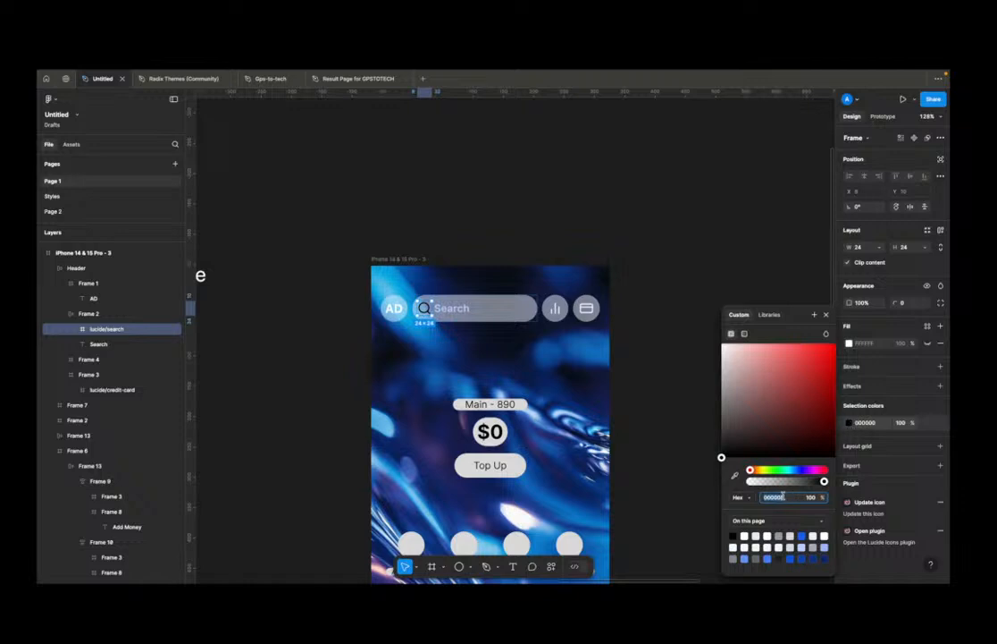
{"action": "left_click", "coordinate": [768, 315]}
{"action": "scroll", "coordinate": [767, 402], "scroll_direction": "down", "scroll_amount": 5}
{"action": "scroll", "coordinate": [767, 402], "scroll_direction": "up", "scroll_amount": 5}
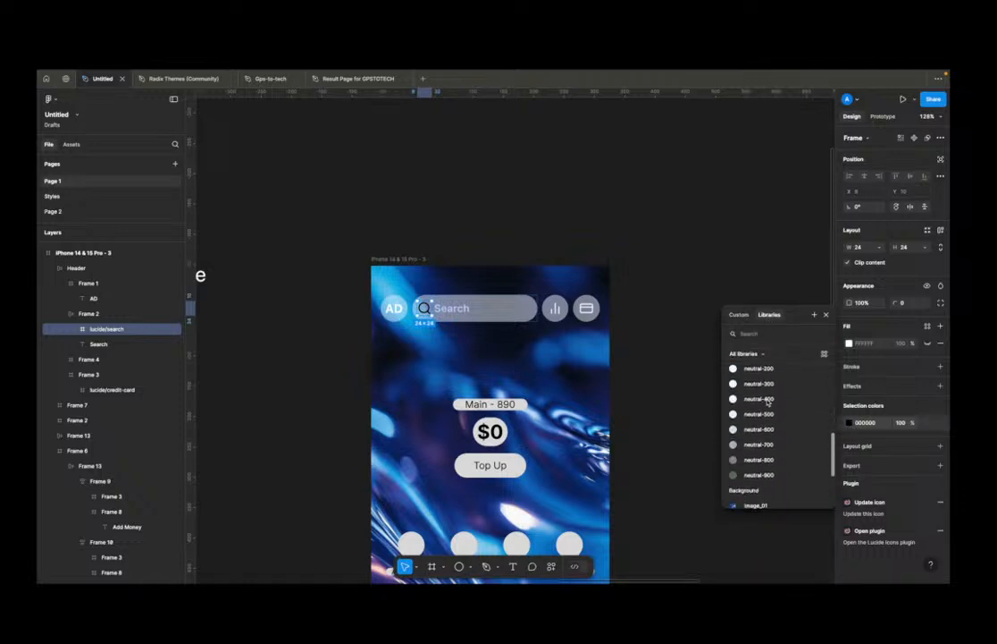
{"action": "left_click", "coordinate": [760, 333]}
{"action": "type", "text": "w"}
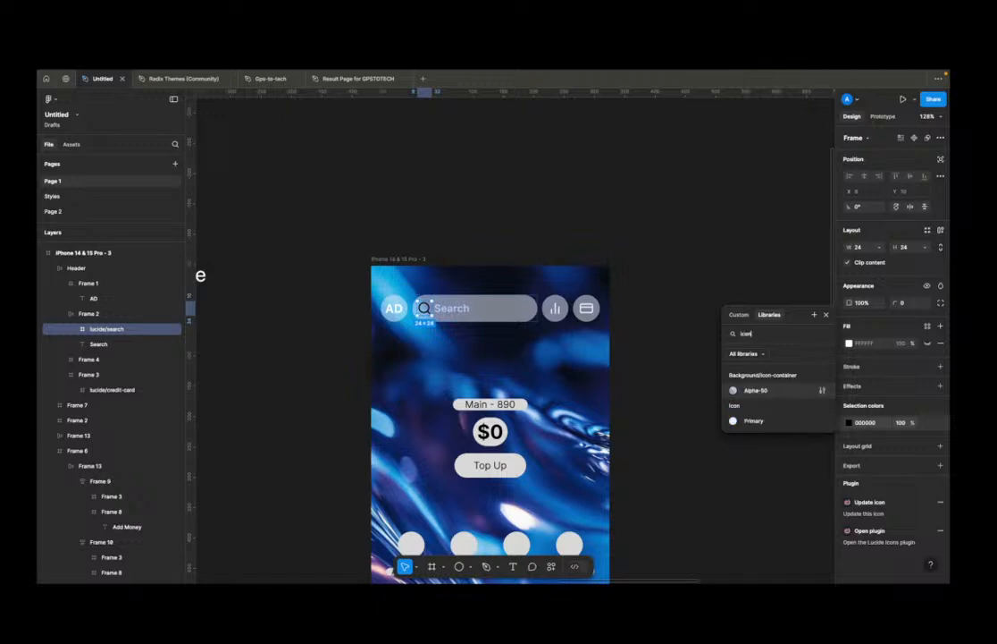
{"action": "left_click", "coordinate": [770, 420]}
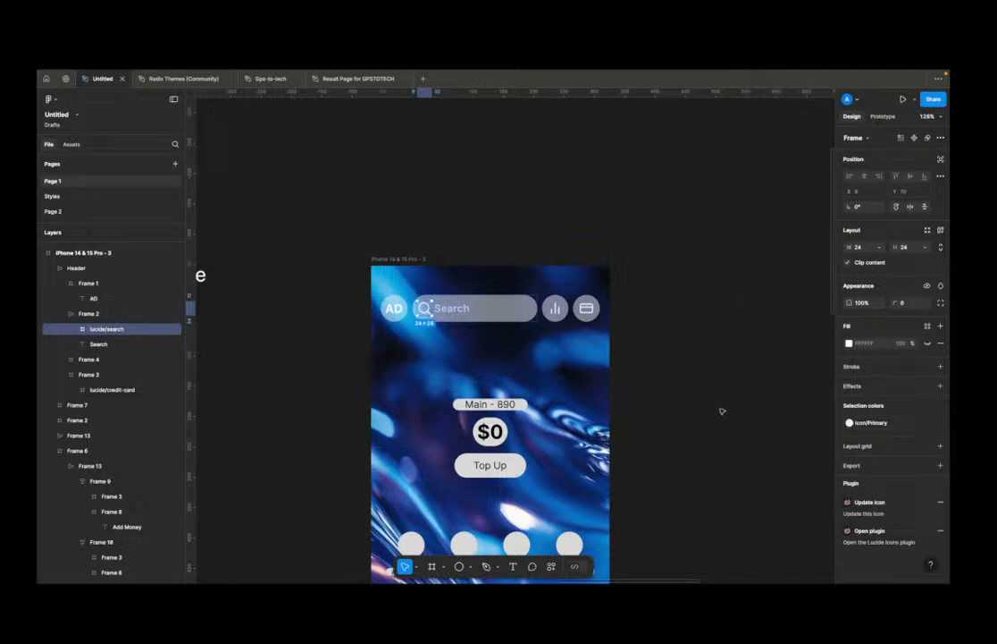
{"action": "left_click", "coordinate": [720, 409]}
{"action": "left_click", "coordinate": [429, 305]}
{"action": "left_click", "coordinate": [699, 348]}
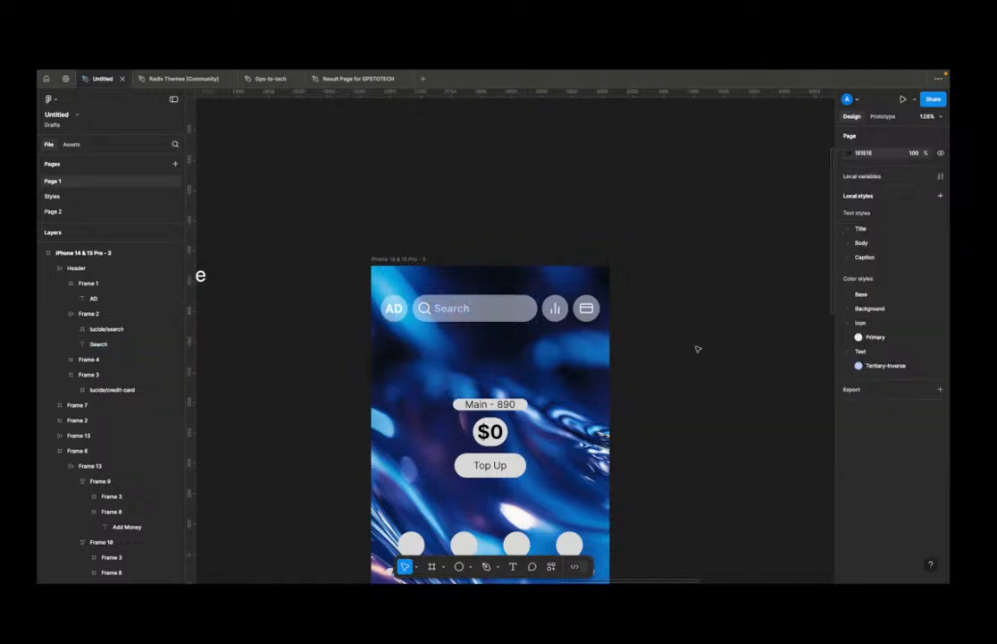
{"action": "scroll", "coordinate": [693, 360], "scroll_direction": "down", "scroll_amount": 5}
{"action": "scroll", "coordinate": [692, 360], "scroll_direction": "right", "scroll_amount": 2}
{"action": "scroll", "coordinate": [535, 266], "scroll_direction": "up", "scroll_amount": 8}
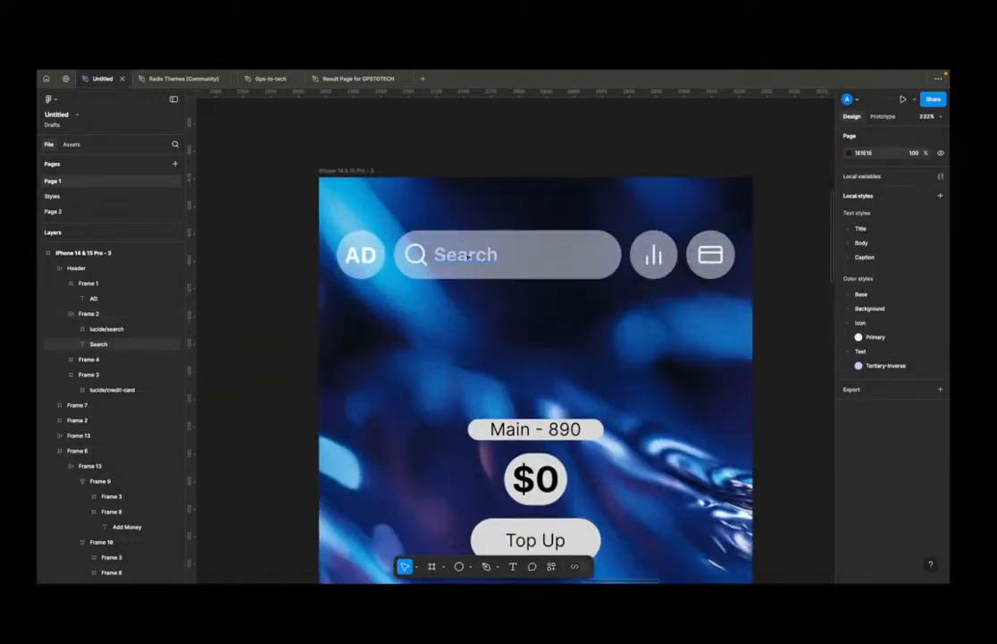
Step: Edit the Text/Tertiary-Inverse colour style used by the Search label, setting its HSB saturation to 12
{"action": "left_click", "coordinate": [469, 254], "text": "super"}
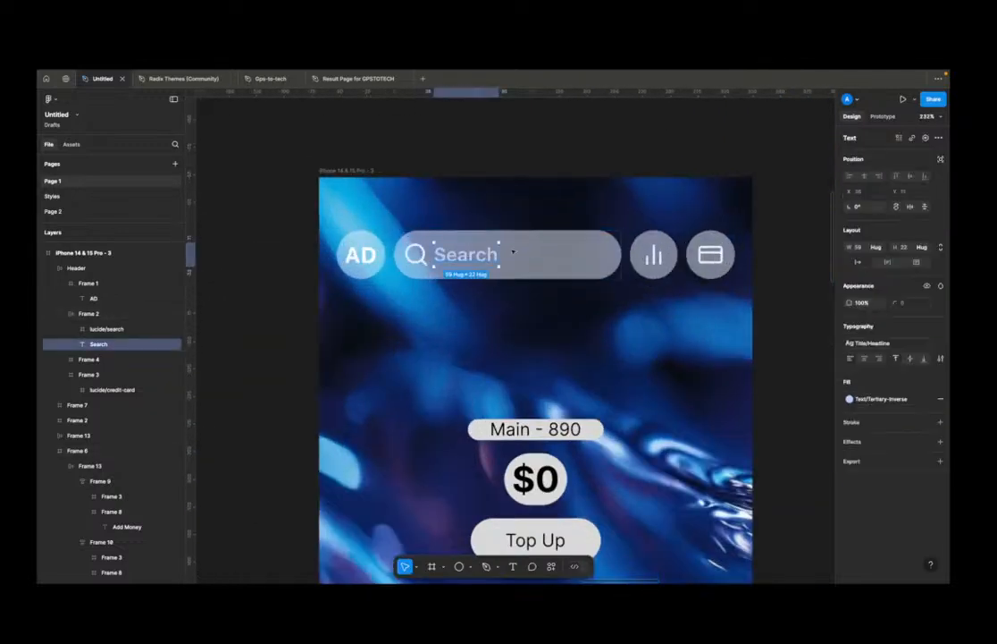
{"action": "left_click", "coordinate": [893, 402]}
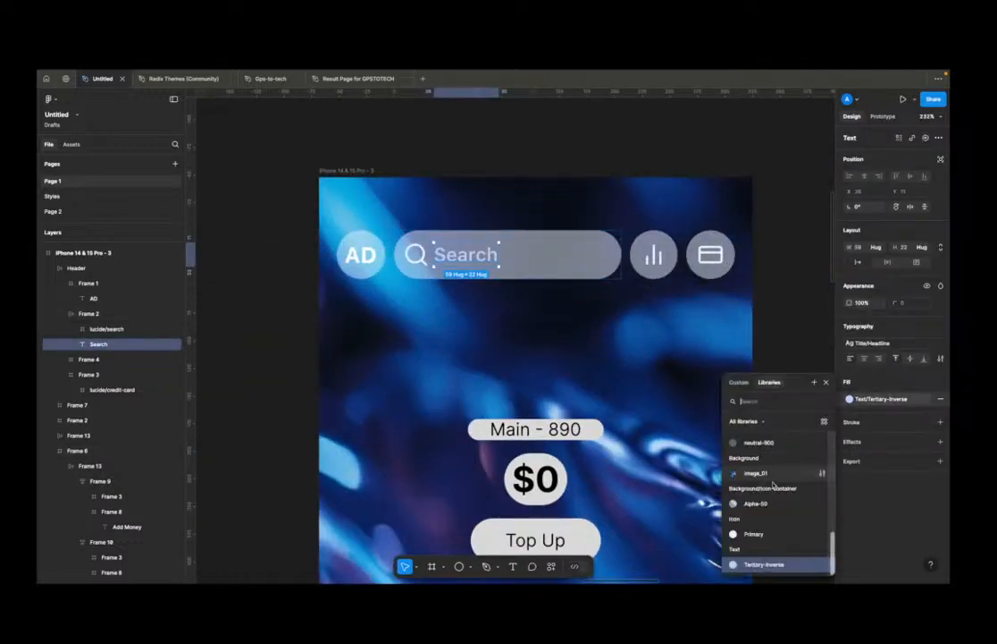
{"action": "left_click", "coordinate": [824, 564]}
{"action": "left_click", "coordinate": [590, 562]}
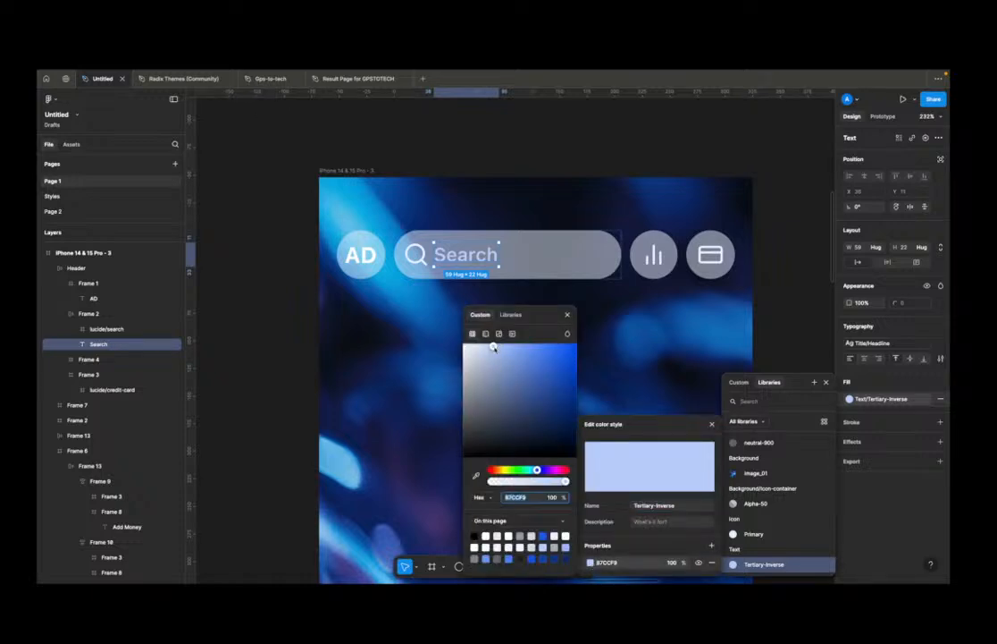
{"action": "left_click", "coordinate": [485, 498]}
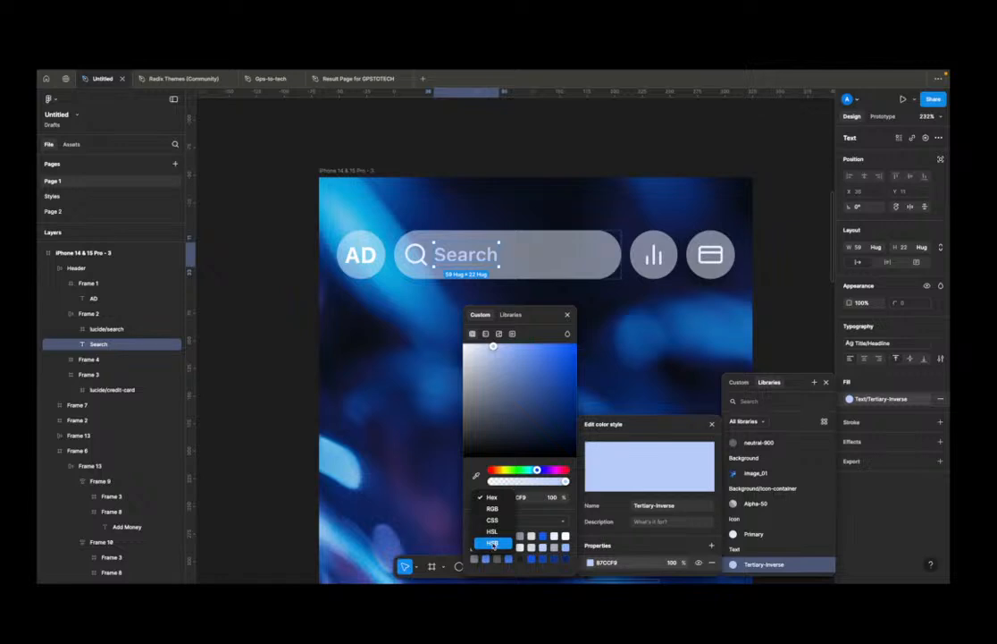
{"action": "left_click", "coordinate": [492, 542]}
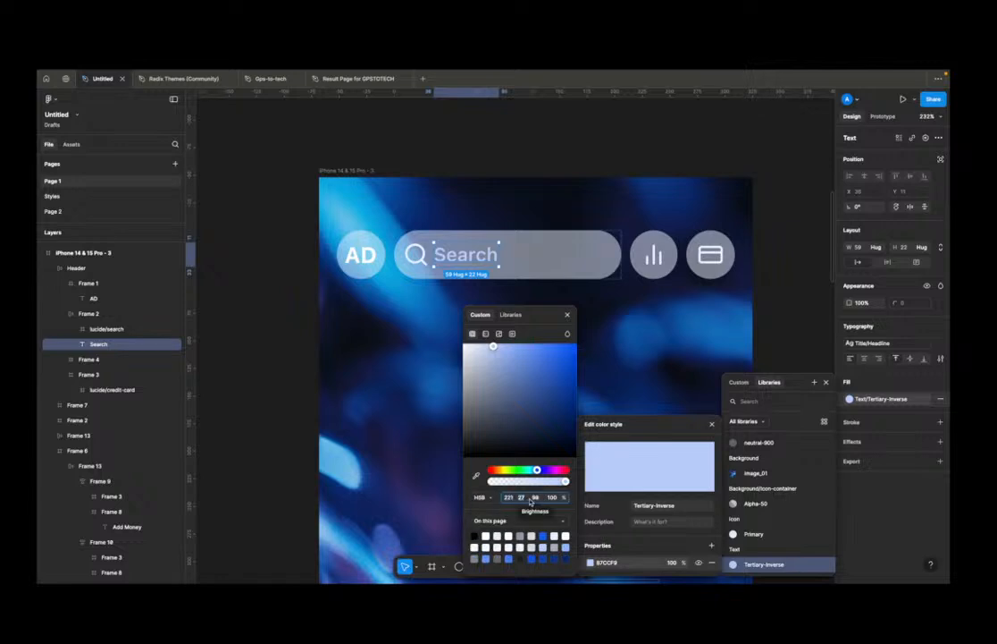
{"action": "type", "text": "12"}
{"action": "key", "text": "Return"}
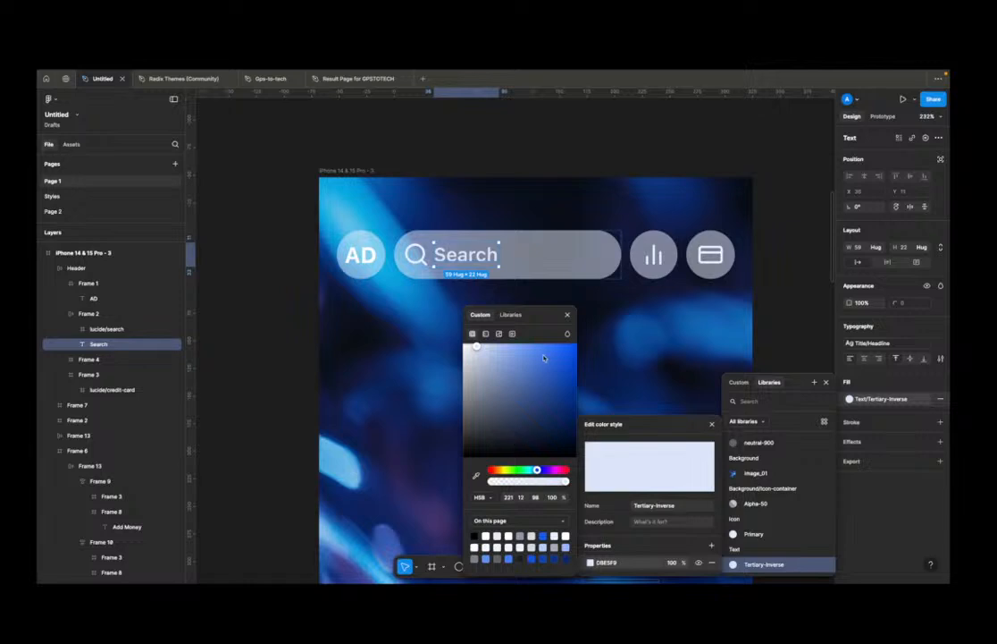
{"action": "left_click", "coordinate": [653, 315]}
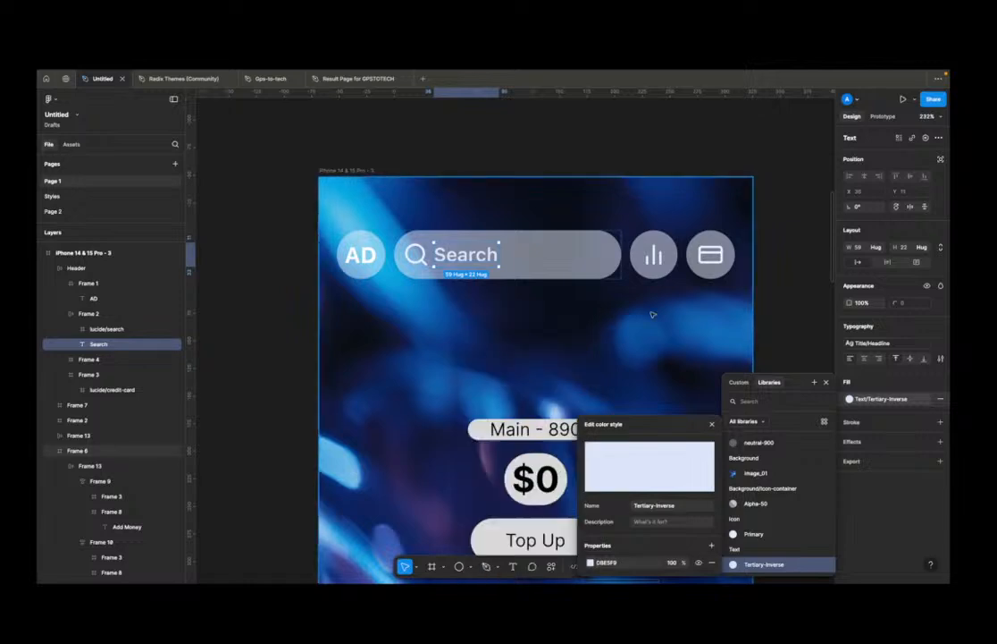
{"action": "left_click", "coordinate": [803, 296]}
Step: Set the layer opacity of the Search label in the header's search bar to 50%
{"action": "scroll", "coordinate": [700, 312], "scroll_direction": "down", "scroll_amount": 5}
{"action": "scroll", "coordinate": [635, 313], "scroll_direction": "right", "scroll_amount": 2}
{"action": "scroll", "coordinate": [509, 273], "scroll_direction": "up", "scroll_amount": 5}
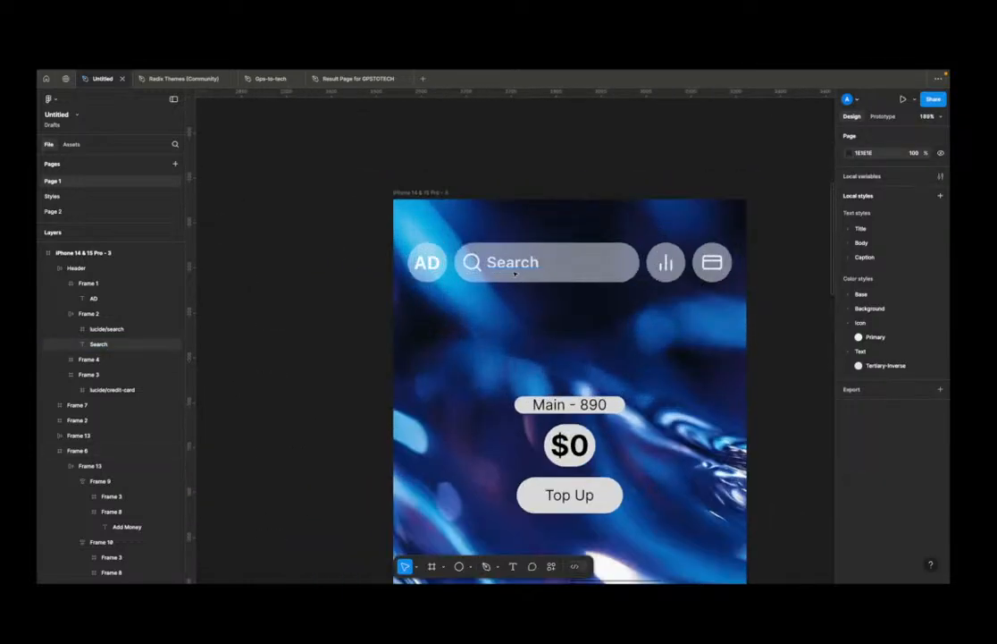
{"action": "left_click", "coordinate": [488, 268]}
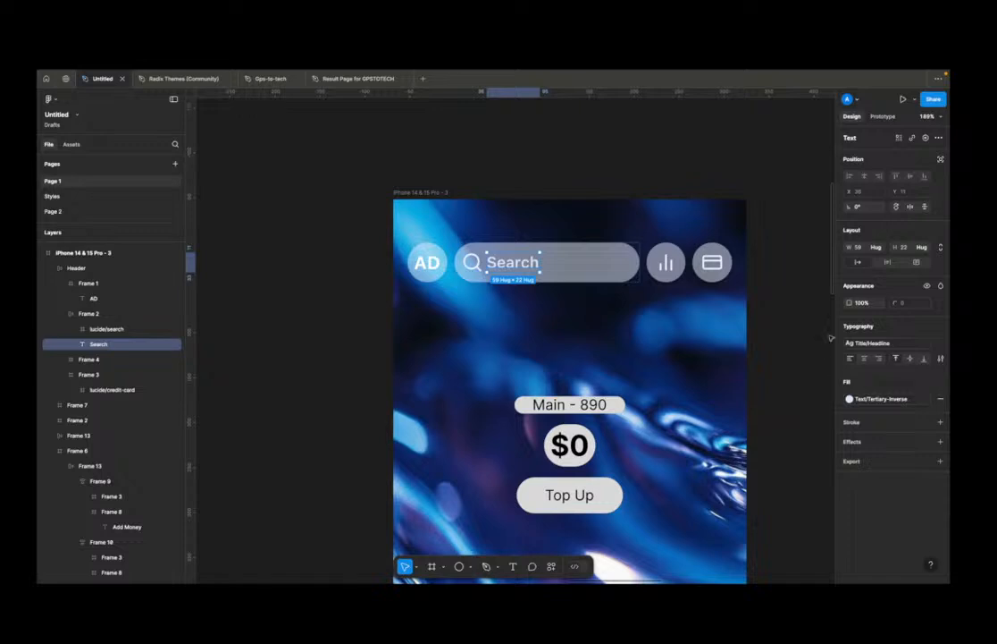
{"action": "left_click", "coordinate": [868, 300]}
{"action": "type", "text": "50"}
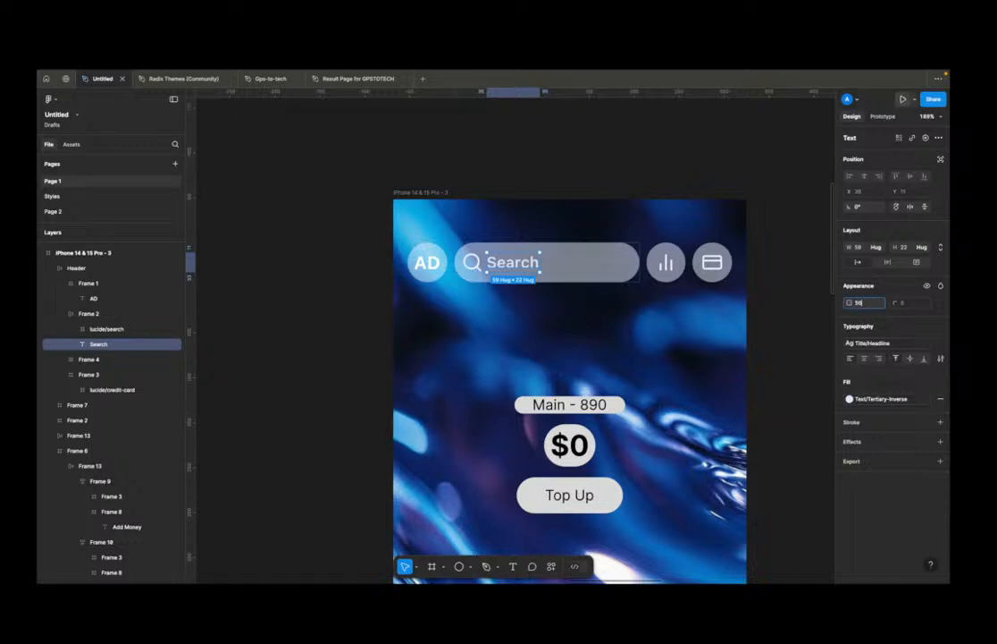
{"action": "left_click", "coordinate": [758, 278]}
Step: Edit the Title/Headline text style used by the Search label, setting its letter spacing to -3%
{"action": "scroll", "coordinate": [758, 278], "scroll_direction": "down", "scroll_amount": 3}
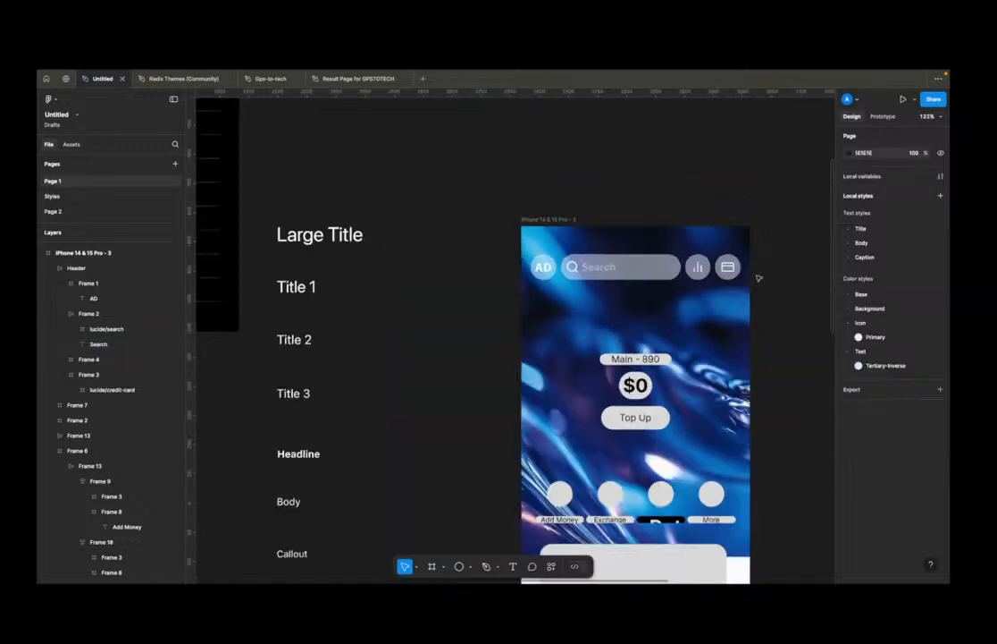
{"action": "scroll", "coordinate": [759, 278], "scroll_direction": "up", "scroll_amount": 2}
{"action": "left_click", "coordinate": [547, 264]}
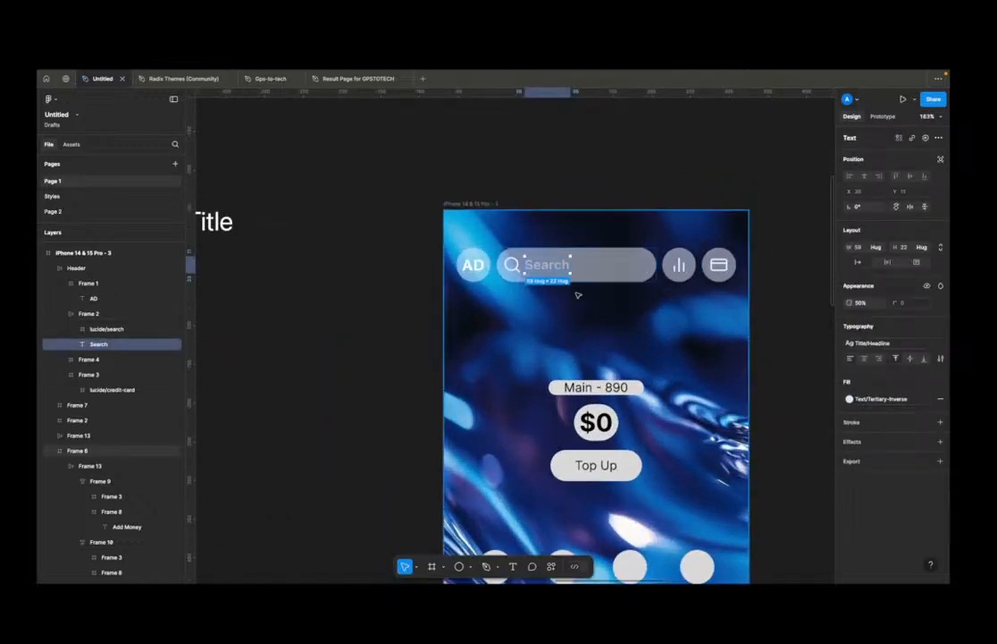
{"action": "scroll", "coordinate": [597, 303], "scroll_direction": "up", "scroll_amount": 5}
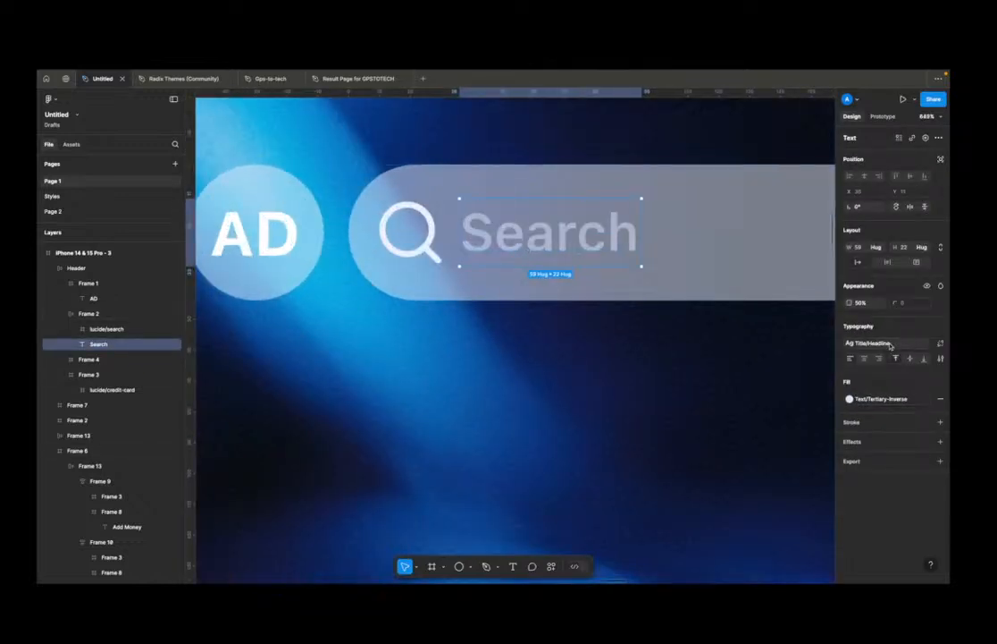
{"action": "left_click", "coordinate": [891, 344]}
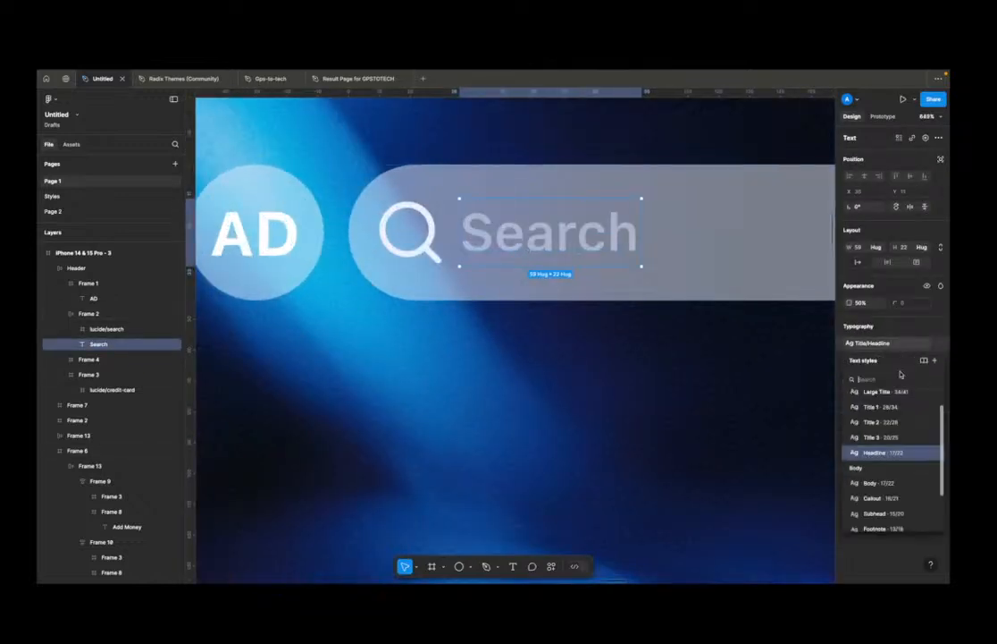
{"action": "left_click", "coordinate": [933, 454]}
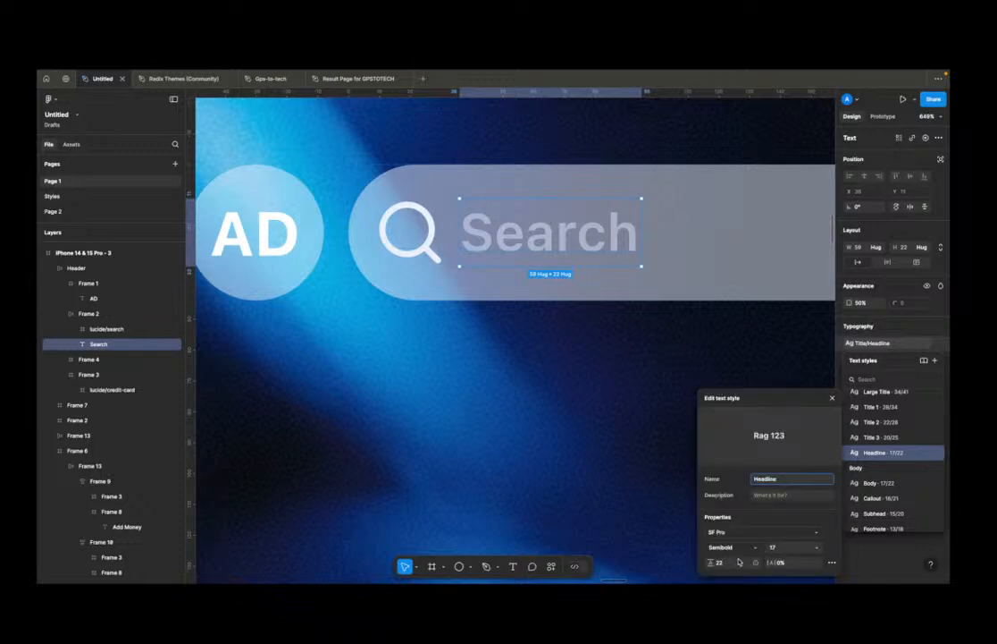
{"action": "left_click", "coordinate": [775, 563]}
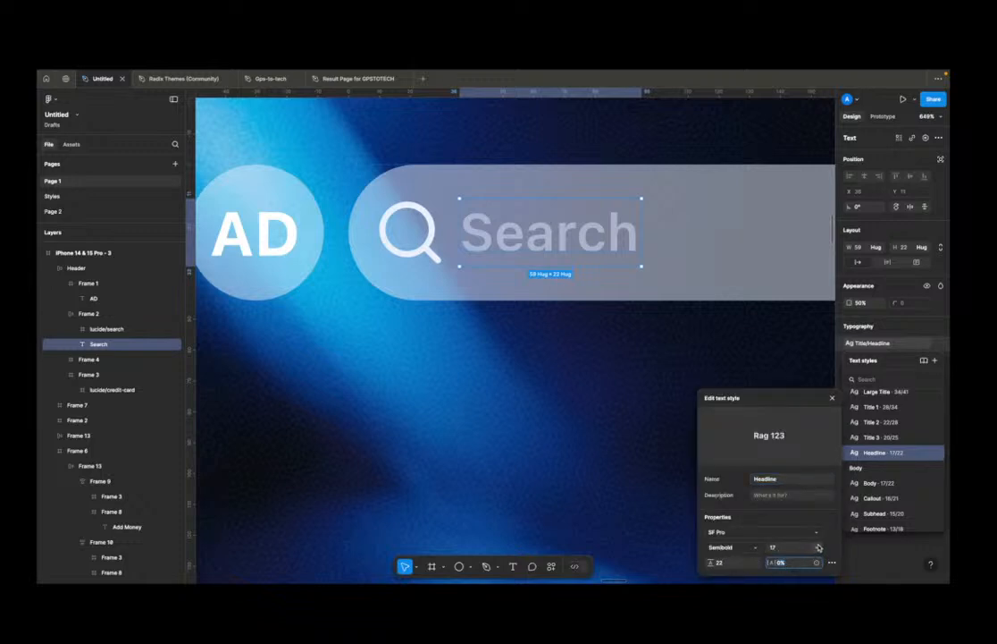
{"action": "key", "text": "Return"}
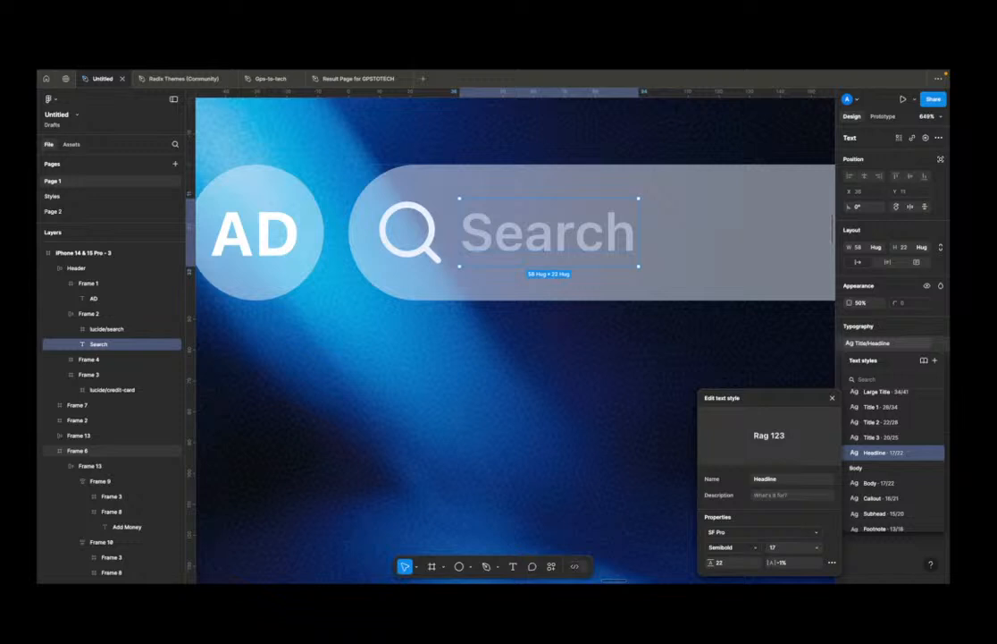
{"action": "left_click", "coordinate": [781, 564]}
{"action": "key", "text": "Right"}
{"action": "key", "text": "Return"}
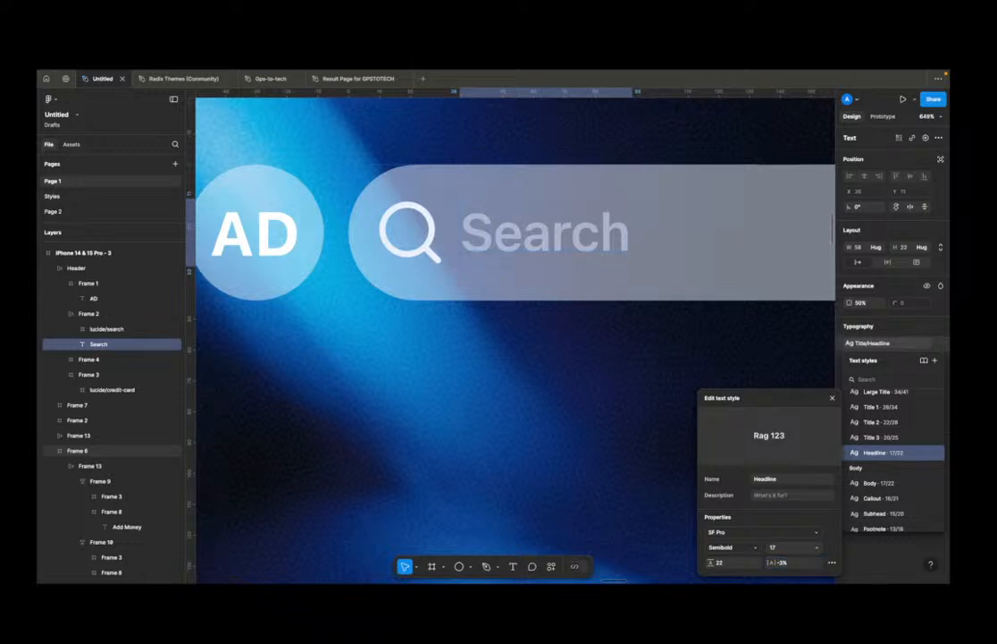
{"action": "left_click", "coordinate": [832, 398]}
{"action": "scroll", "coordinate": [621, 327], "scroll_direction": "down", "scroll_amount": 10}
{"action": "left_click", "coordinate": [654, 258]}
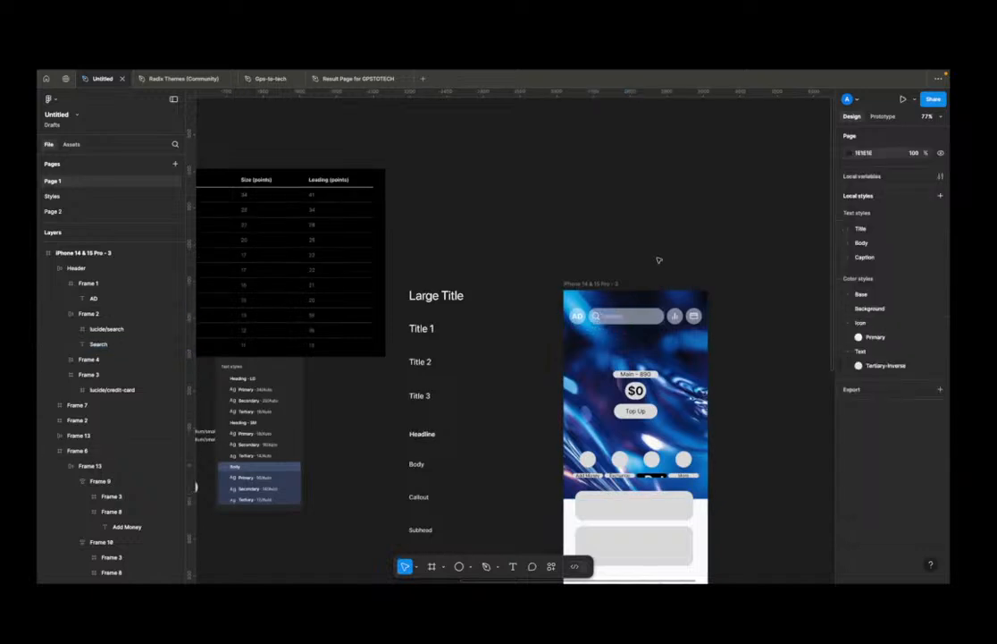
{"action": "scroll", "coordinate": [677, 300], "scroll_direction": "up", "scroll_amount": 2}
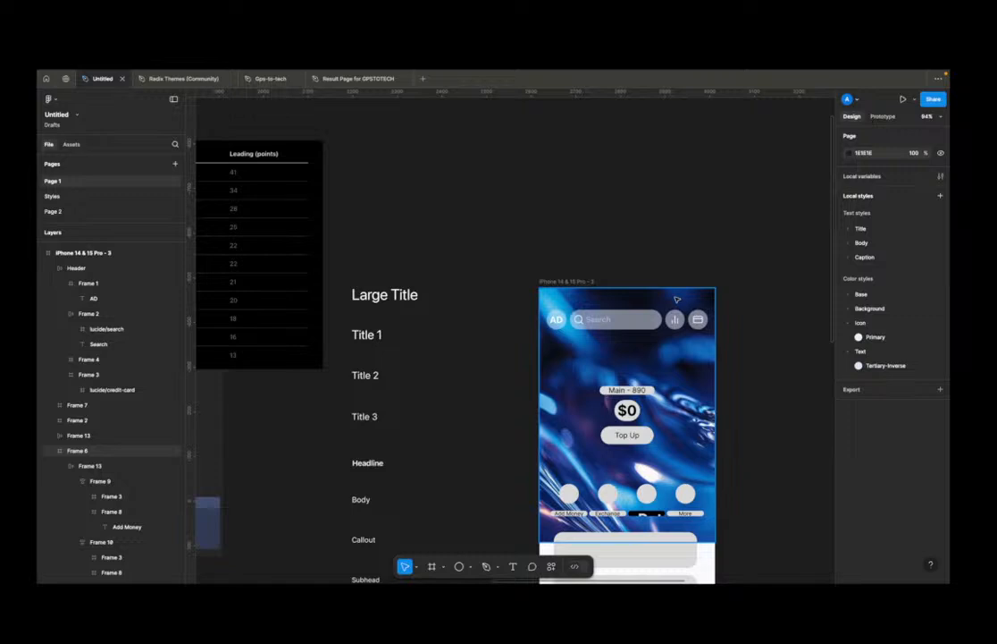
{"action": "left_click_drag", "start_coordinate": [812, 296], "coordinate": [736, 209]}
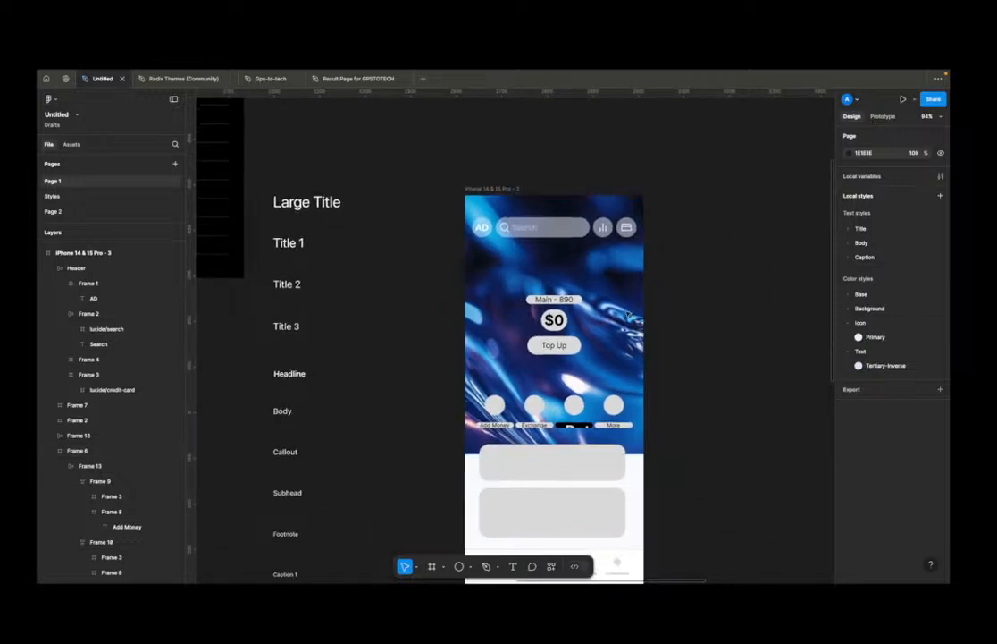
{"action": "scroll", "coordinate": [627, 315], "scroll_direction": "up", "scroll_amount": 3}
{"action": "left_click", "coordinate": [561, 294], "text": "super"}
{"action": "scroll", "coordinate": [566, 292], "scroll_direction": "down", "scroll_amount": 4}
{"action": "scroll", "coordinate": [568, 291], "scroll_direction": "down", "scroll_amount": 5}
{"action": "scroll", "coordinate": [451, 284], "scroll_direction": "left", "scroll_amount": 5}
{"action": "scroll", "coordinate": [362, 307], "scroll_direction": "up", "scroll_amount": 2}
{"action": "scroll", "coordinate": [400, 331], "scroll_direction": "down", "scroll_amount": 4}
{"action": "scroll", "coordinate": [403, 341], "scroll_direction": "right", "scroll_amount": 6}
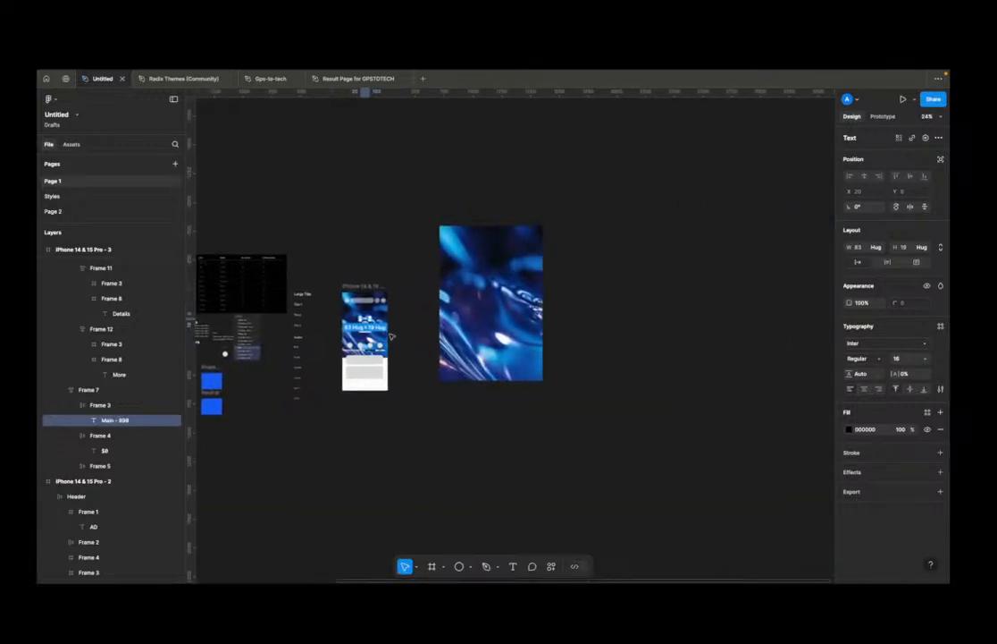
Step: Remove the grey D9D9D9 fill from the pill frame around the Main - 890 text
{"action": "scroll", "coordinate": [403, 341], "scroll_direction": "up", "scroll_amount": 10}
{"action": "left_click", "coordinate": [407, 270]}
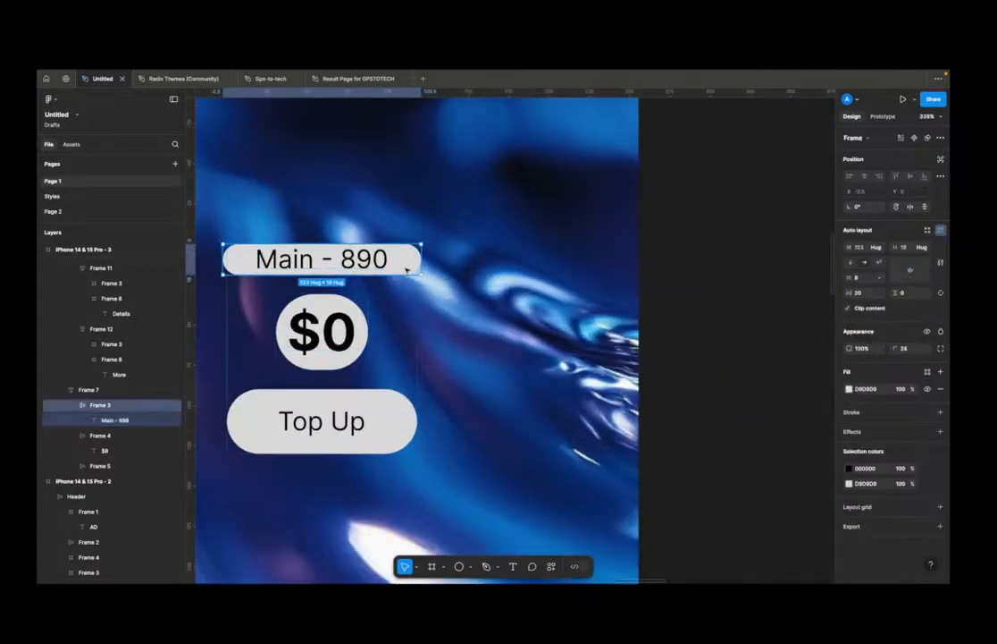
{"action": "left_click", "coordinate": [941, 390]}
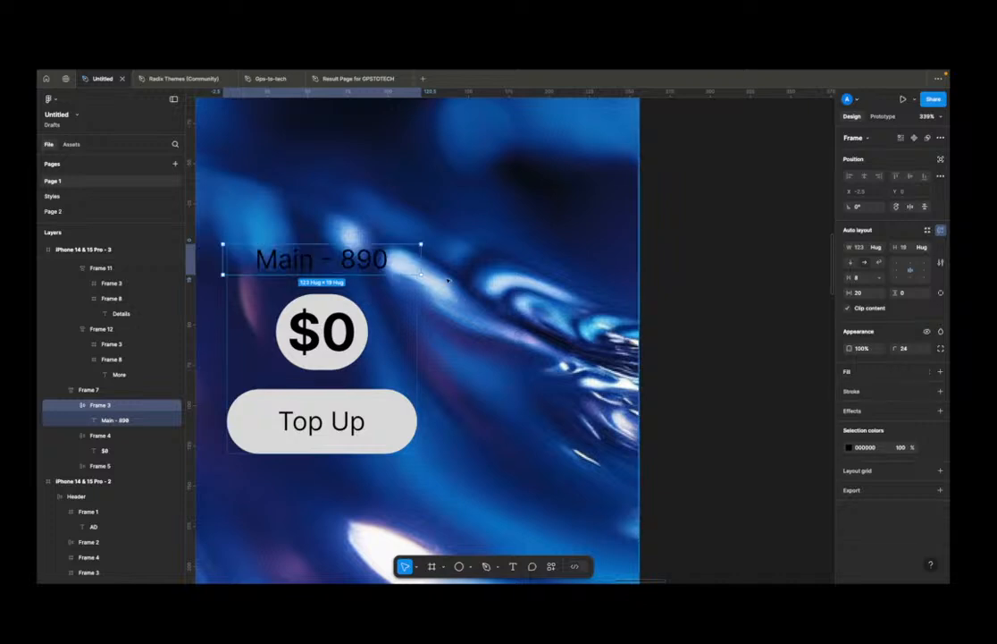
Step: Try the Caption/Caption 1 text style on the Main - 890 text, and apply Body/Footnote to it instead
{"action": "key", "text": "Return"}
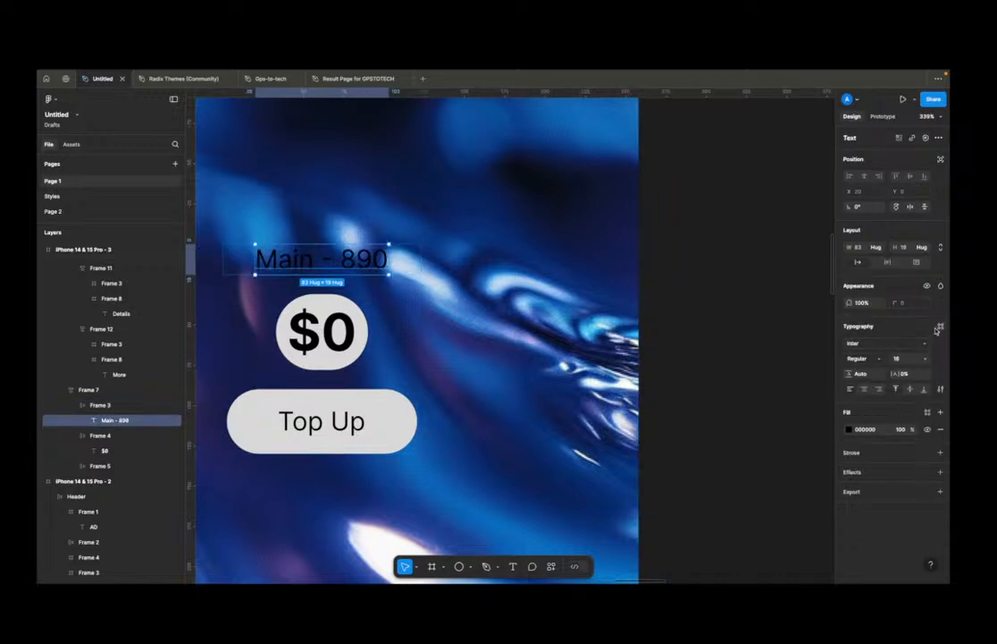
{"action": "left_click", "coordinate": [940, 327]}
{"action": "scroll", "coordinate": [898, 416], "scroll_direction": "down", "scroll_amount": 2}
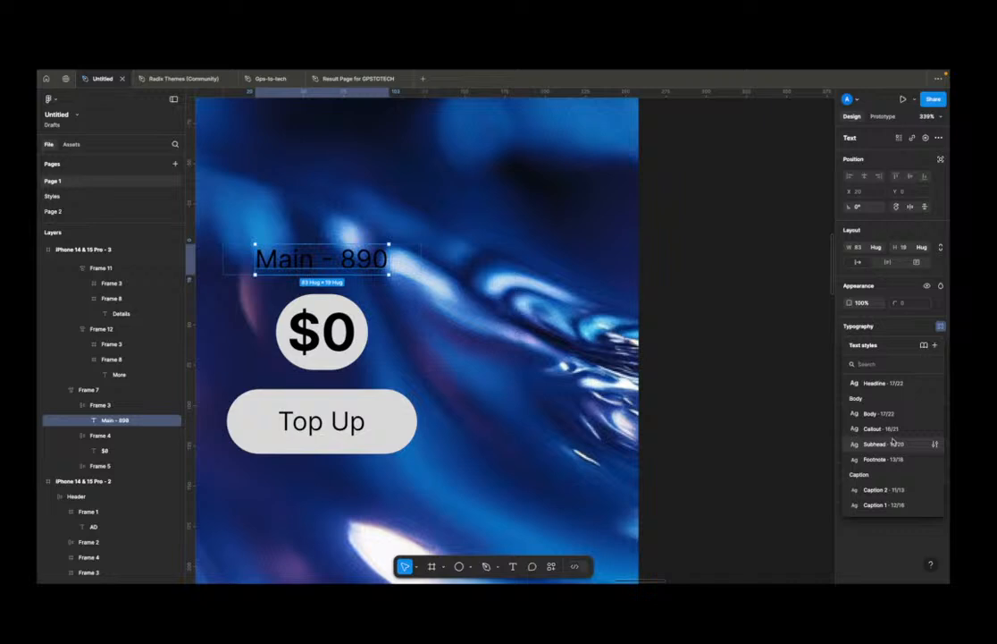
{"action": "left_click", "coordinate": [905, 504]}
{"action": "left_click", "coordinate": [894, 343]}
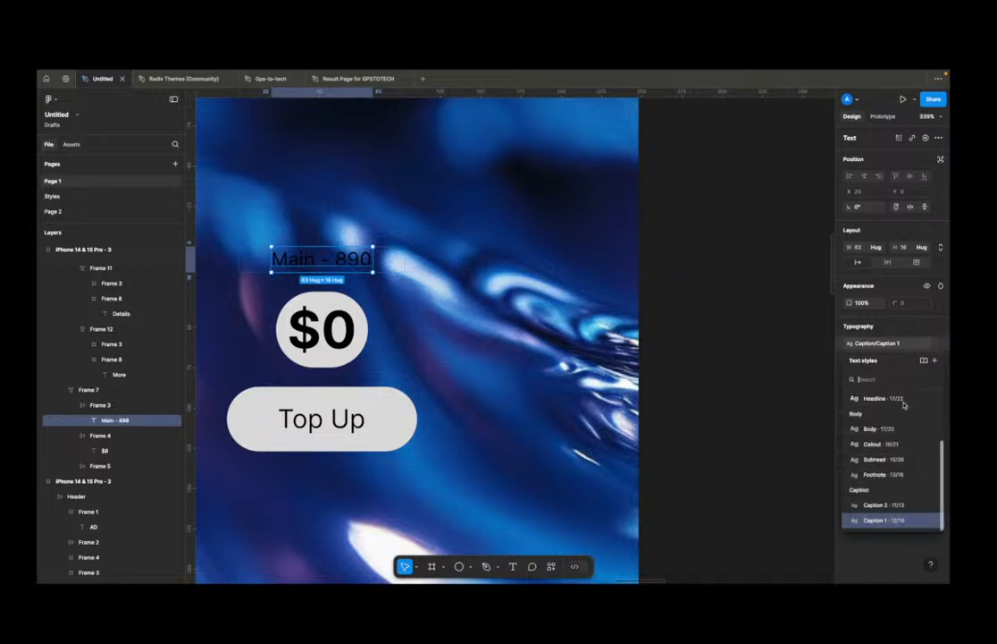
{"action": "left_click", "coordinate": [893, 474]}
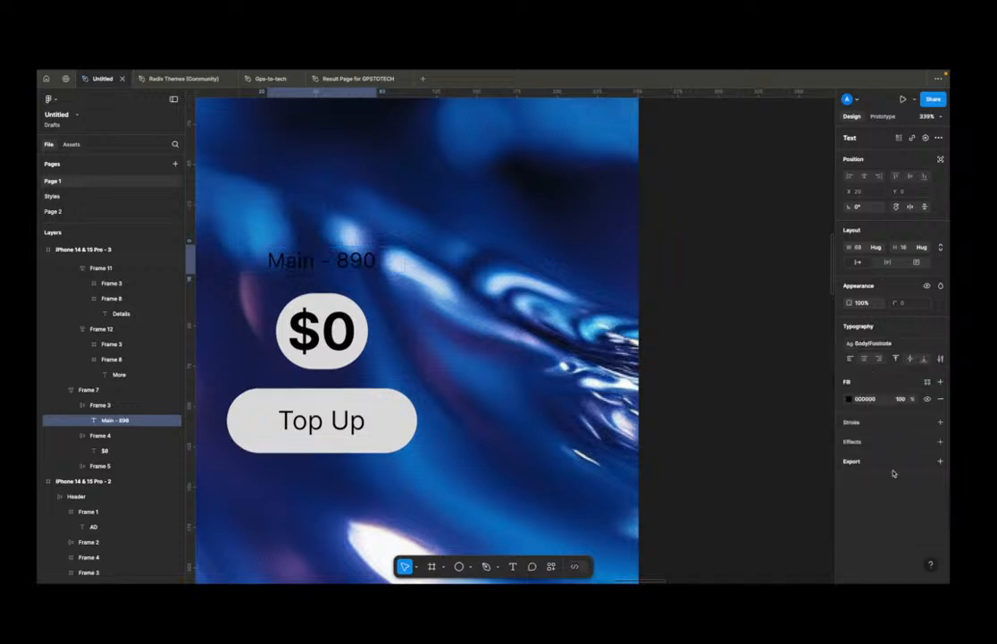
Step: Search the colour styles for "text" and apply Text/Tertiary-Inverse to the fill of the Main - 890 text
{"action": "left_click", "coordinate": [928, 381]}
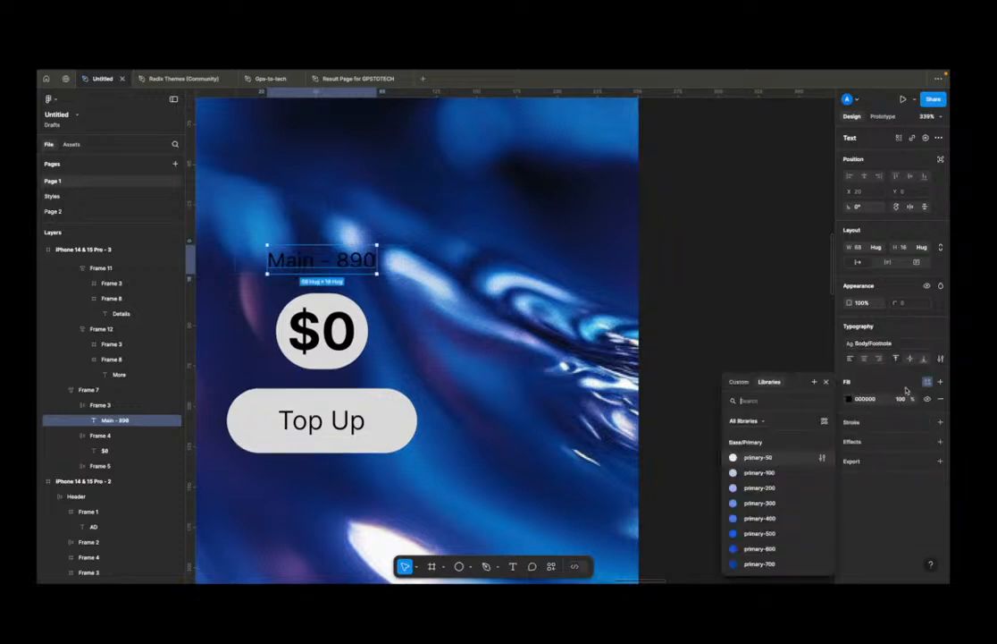
{"action": "type", "text": "text"}
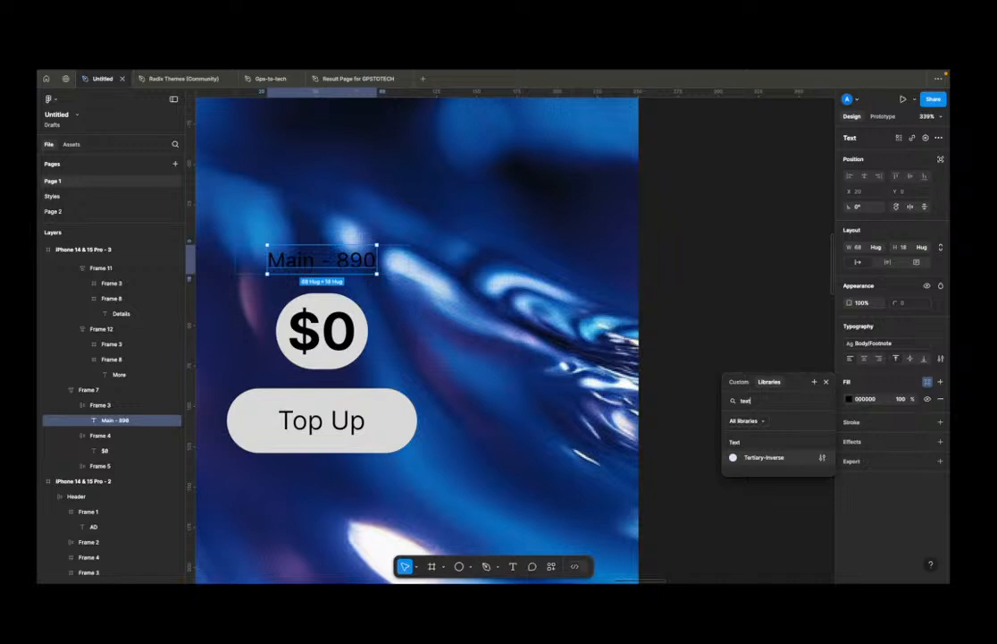
{"action": "left_click", "coordinate": [784, 461]}
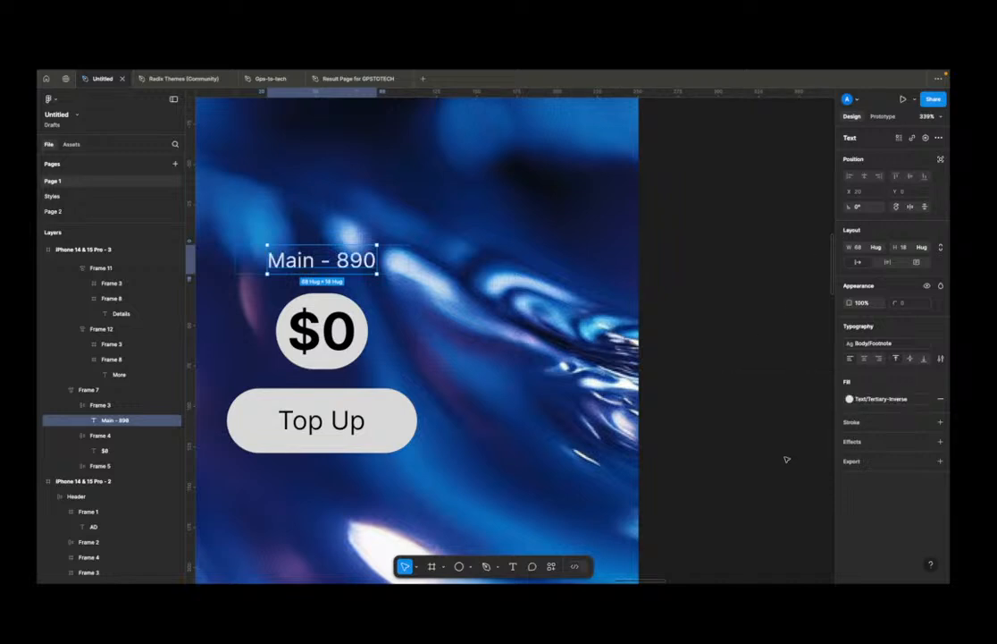
Step: Rename the Text/Tertiary-Inverse colour style to Primary and change its colour to white, FFFFFF
{"action": "left_click", "coordinate": [879, 399]}
{"action": "left_click", "coordinate": [821, 564]}
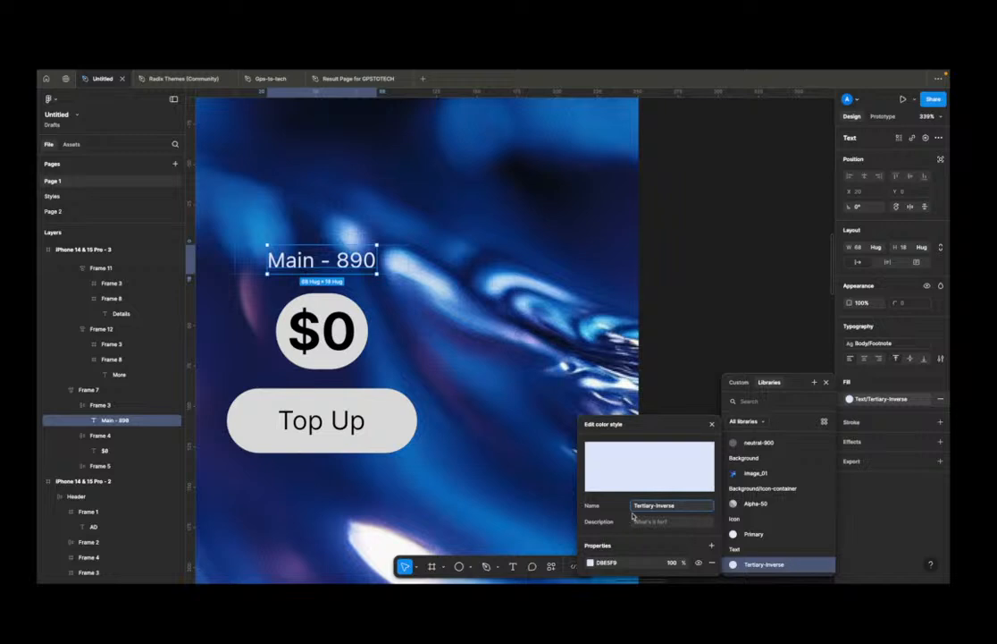
{"action": "left_click_drag", "start_coordinate": [686, 504], "coordinate": [627, 508]}
{"action": "type", "text": "Primary"}
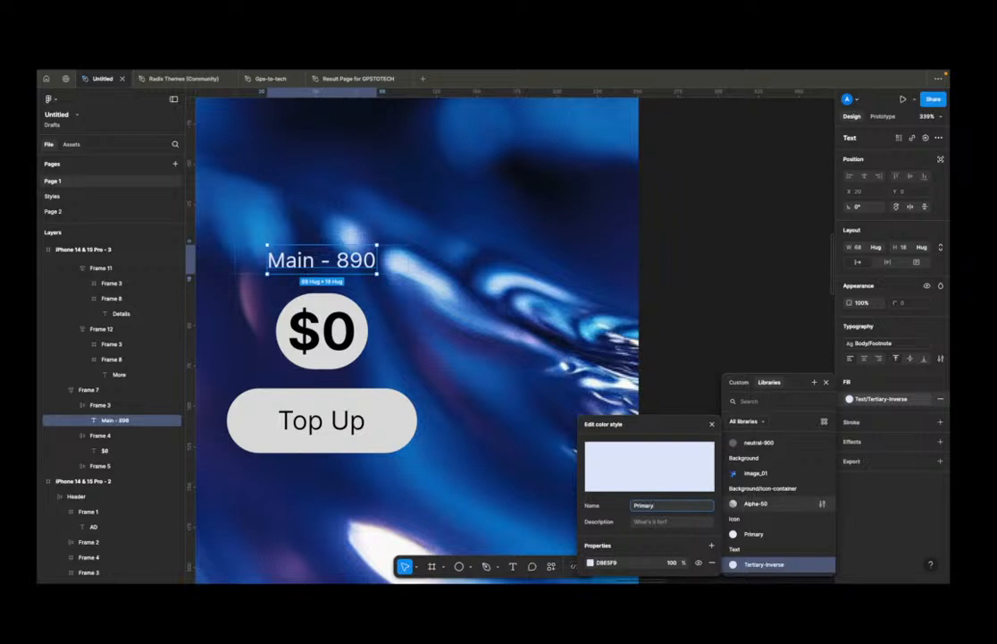
{"action": "left_click", "coordinate": [590, 562]}
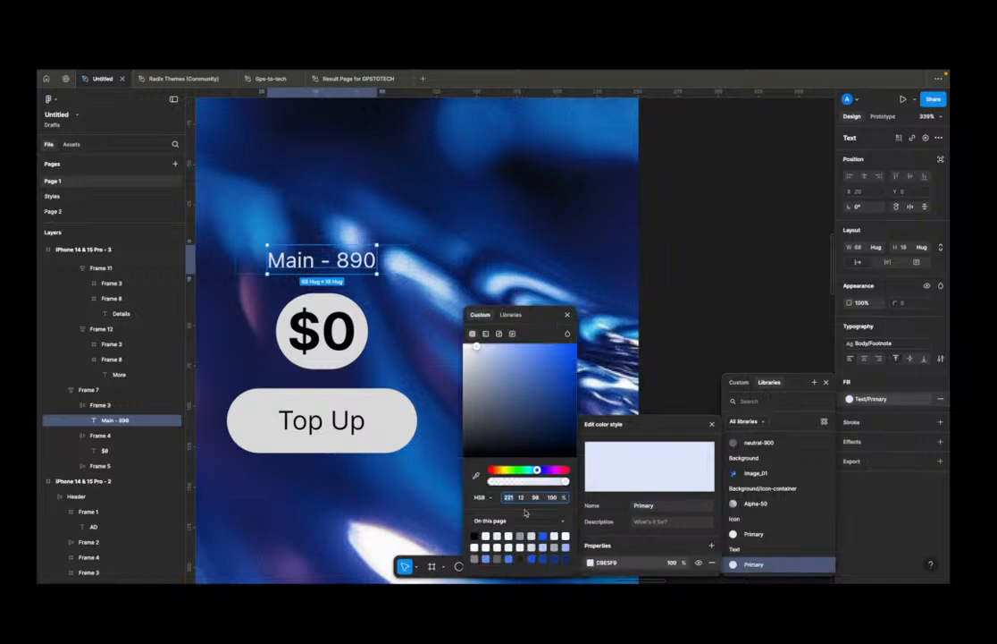
{"action": "left_click_drag", "start_coordinate": [476, 347], "coordinate": [461, 345]}
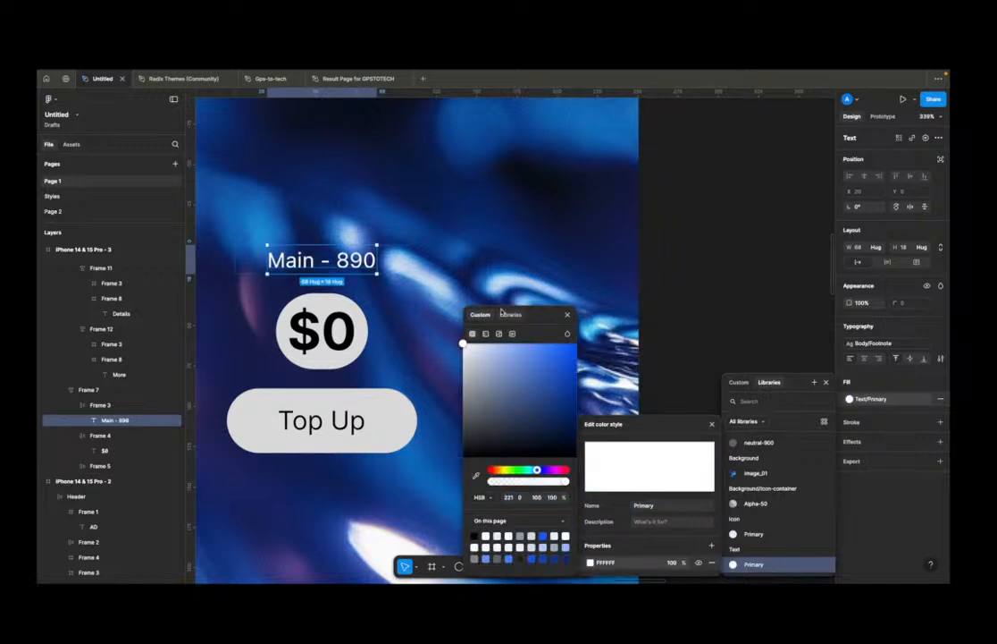
Step: Close the Primary colour style editor and check the Text/Primary style on the header's Search text
{"action": "left_click", "coordinate": [569, 318]}
{"action": "left_click", "coordinate": [684, 510]}
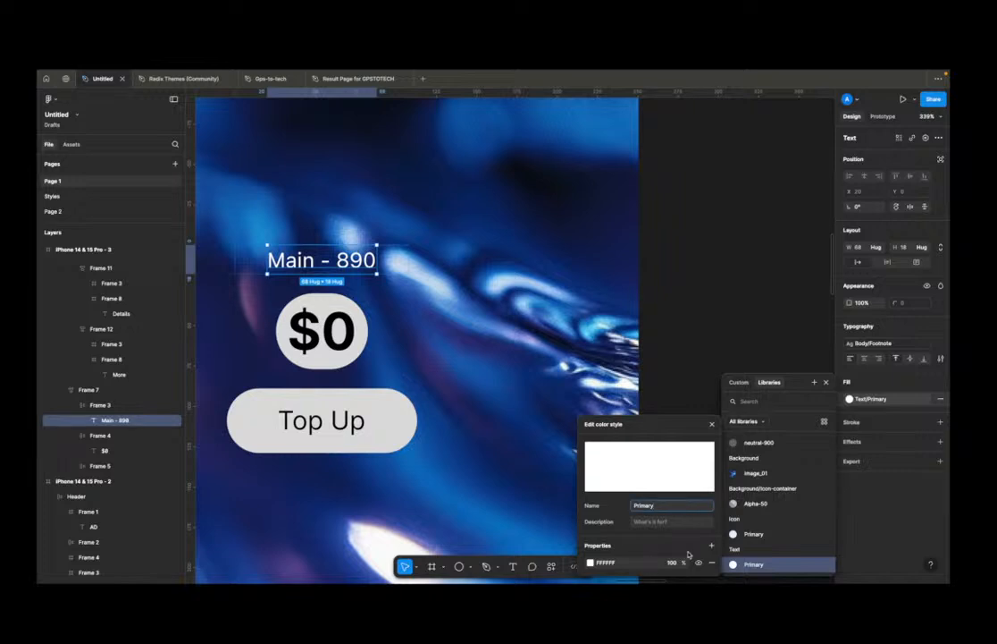
{"action": "left_click", "coordinate": [749, 513]}
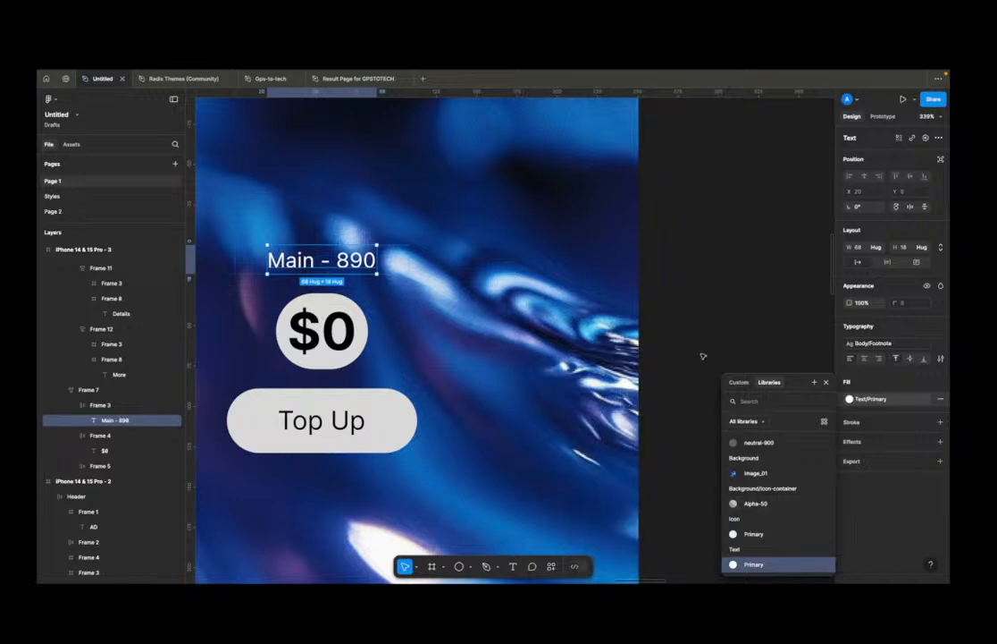
{"action": "scroll", "coordinate": [605, 466], "scroll_direction": "down", "scroll_amount": 5}
{"action": "left_click_drag", "start_coordinate": [518, 363], "coordinate": [577, 466]}
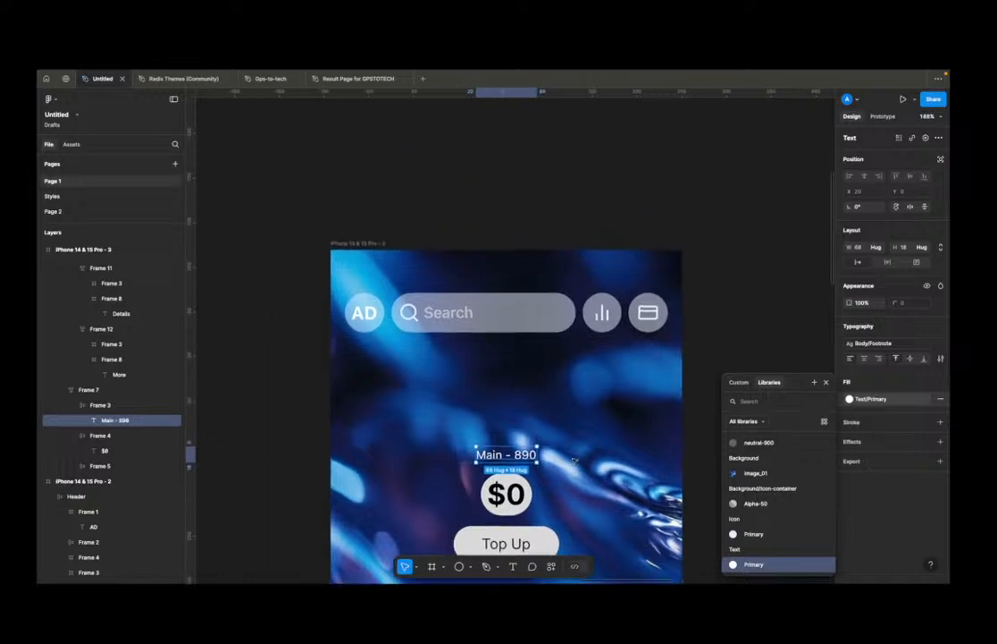
{"action": "left_click", "coordinate": [447, 312]}
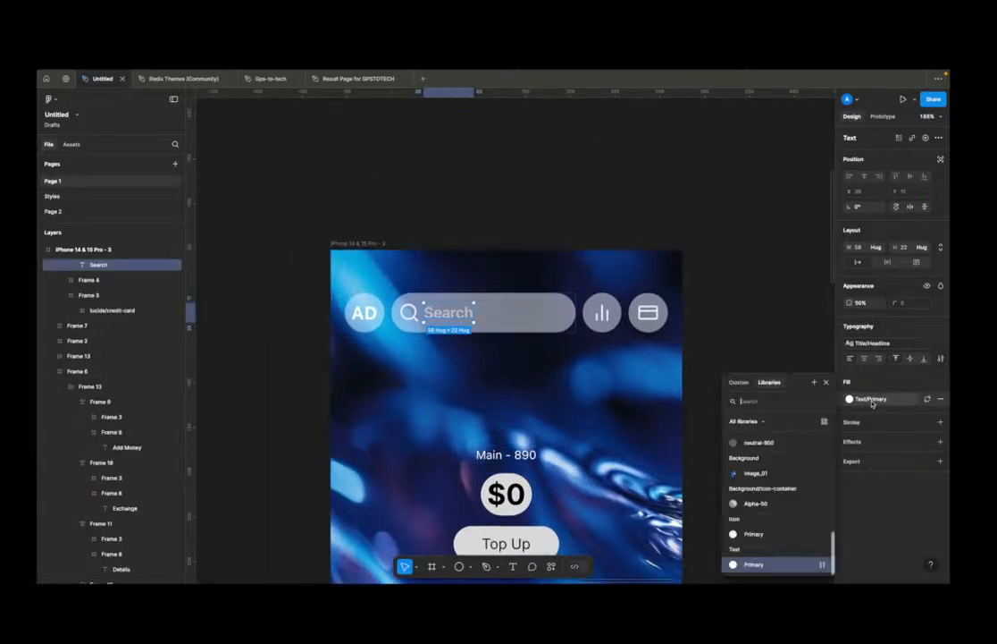
{"action": "left_click", "coordinate": [822, 564]}
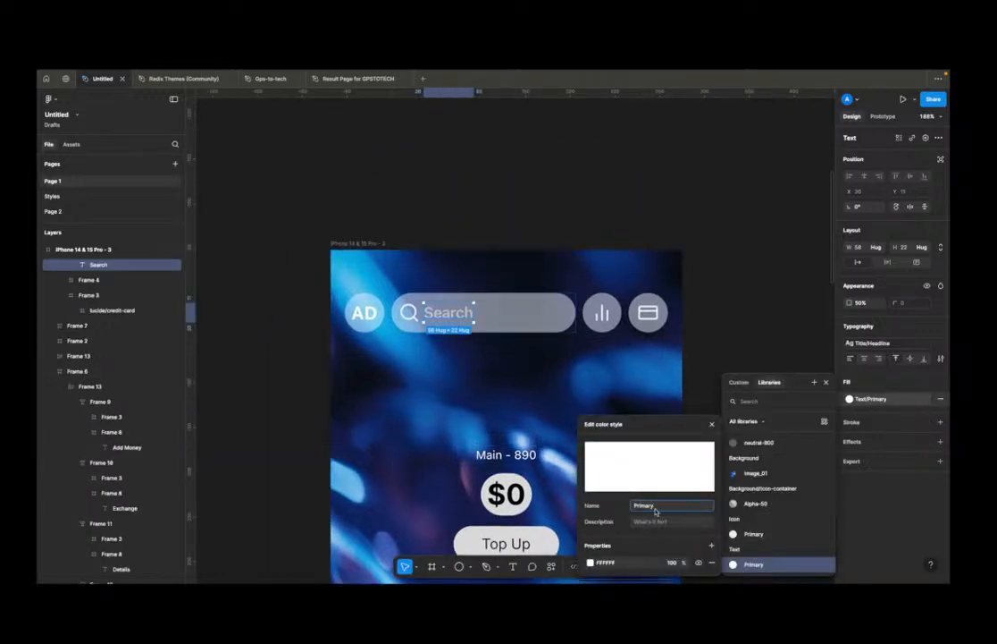
{"action": "left_click", "coordinate": [754, 309]}
Step: Remove the grey D9D9D9 fill from the pill frame around the $0 balance text
{"action": "scroll", "coordinate": [673, 370], "scroll_direction": "down", "scroll_amount": 5}
{"action": "left_click_drag", "start_coordinate": [742, 434], "coordinate": [719, 335]}
{"action": "scroll", "coordinate": [538, 323], "scroll_direction": "up", "scroll_amount": 5}
{"action": "left_click_drag", "start_coordinate": [658, 322], "coordinate": [585, 327]}
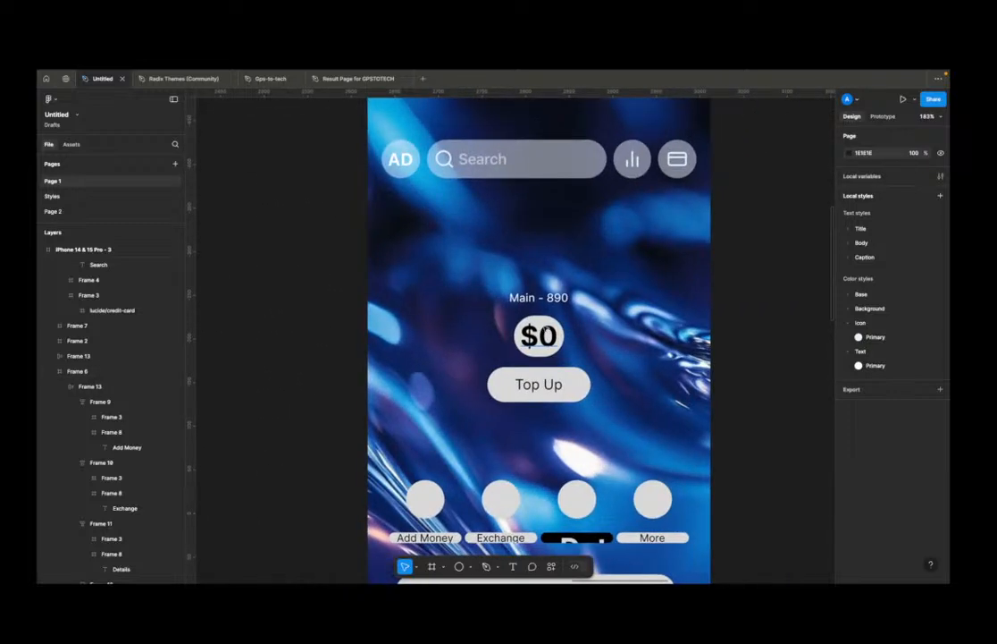
{"action": "left_click", "coordinate": [541, 334]}
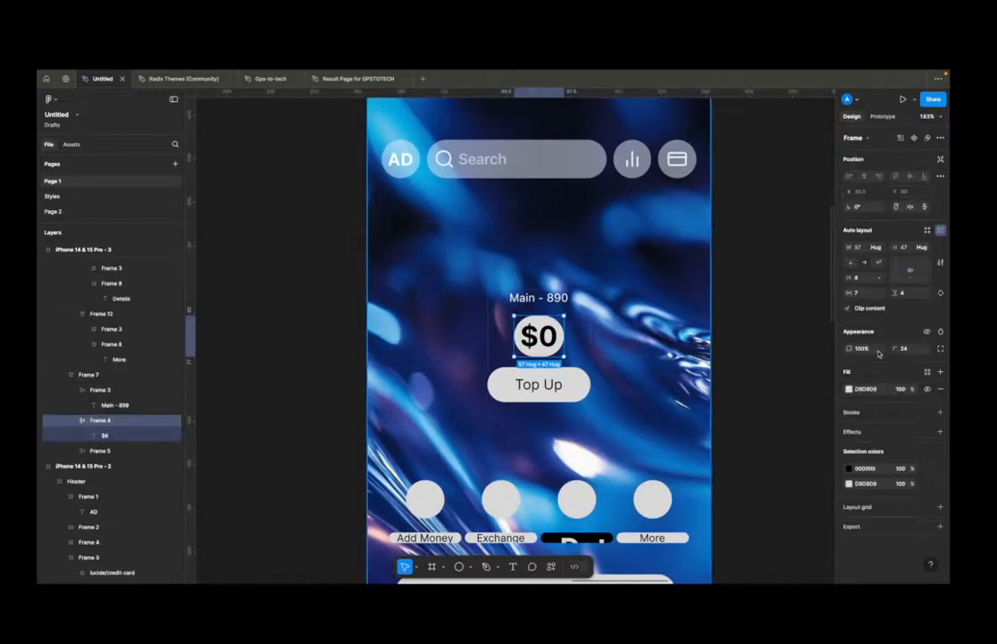
{"action": "key", "text": "Return"}
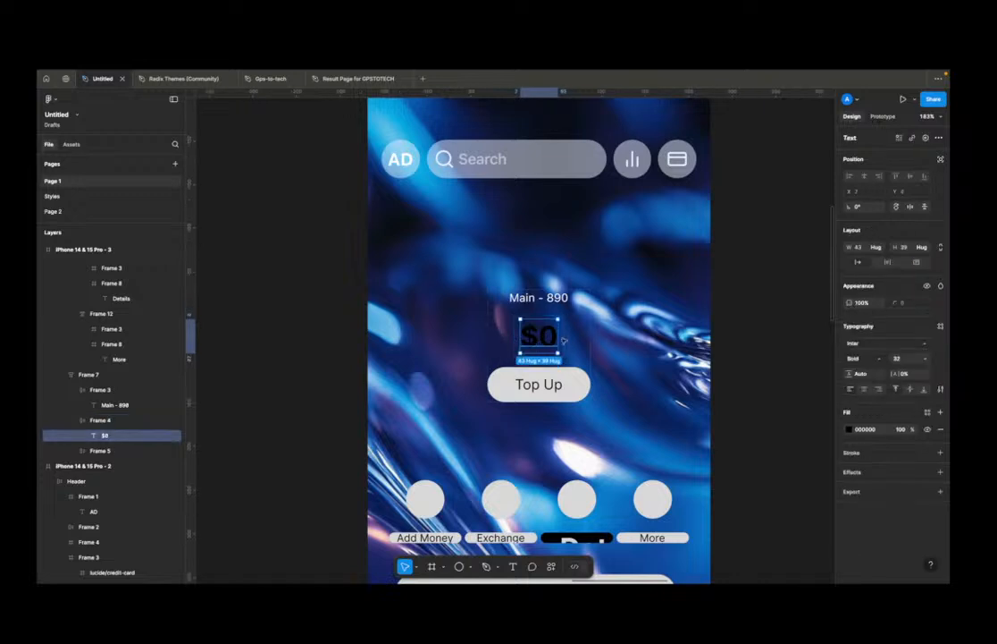
Step: Set the $0 text's fill to white, FFFFFF, and apply the Text/Primary colour style to it by searching for "text"
{"action": "left_click", "coordinate": [865, 429]}
{"action": "type", "text": "FFFFFF"}
{"action": "key", "text": "Return"}
{"action": "left_click", "coordinate": [927, 412]}
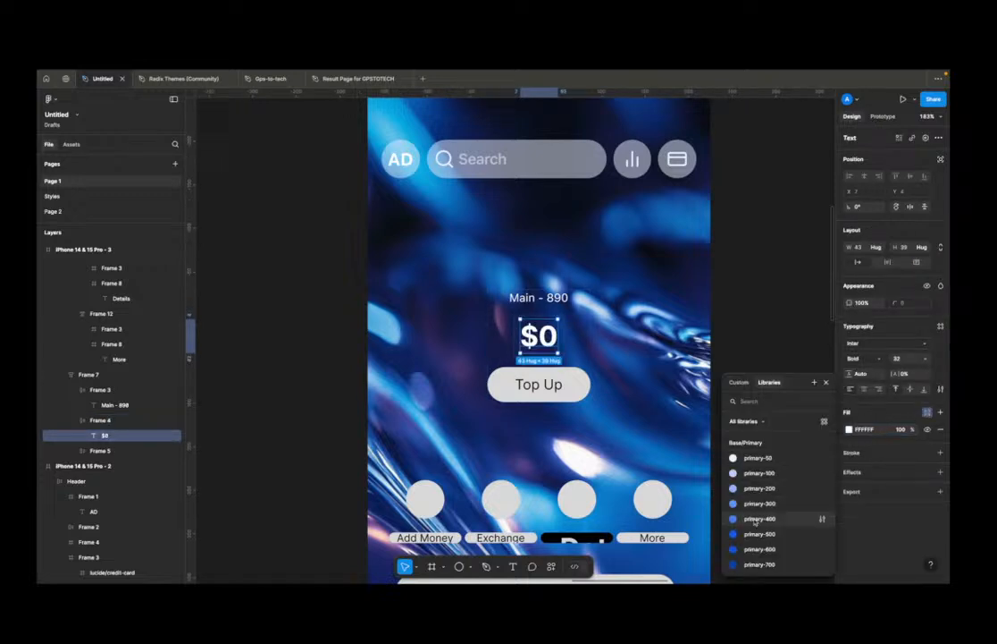
{"action": "type", "text": "text"}
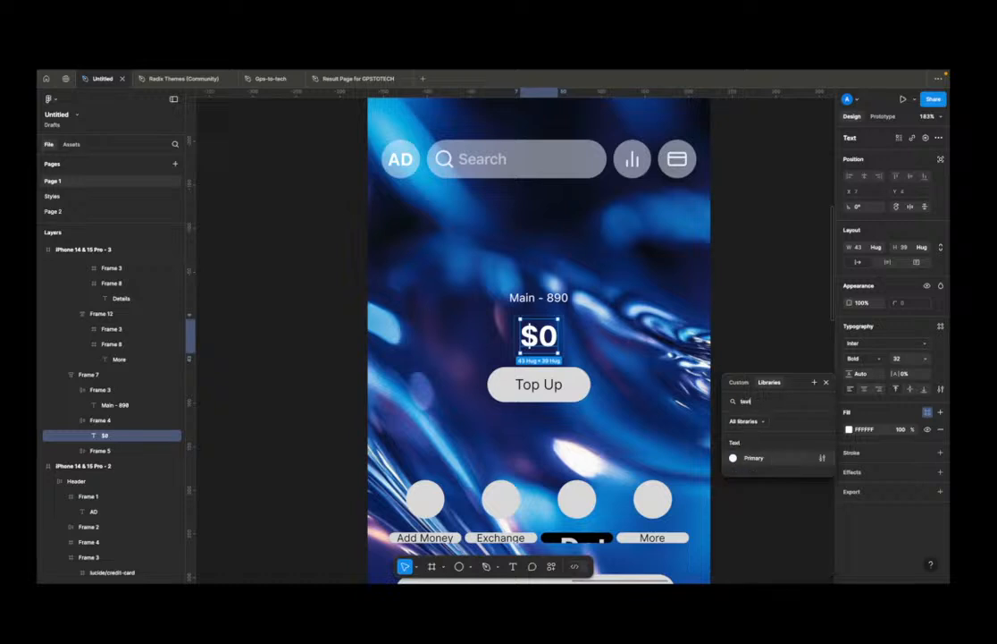
{"action": "left_click", "coordinate": [754, 458]}
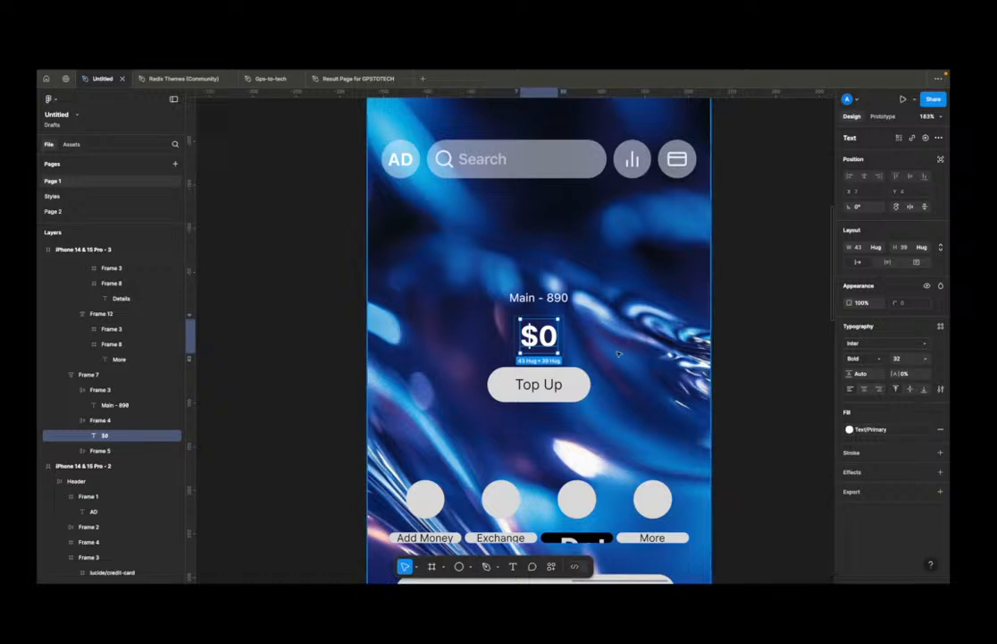
Step: Try the Icon/Primary colour style on the fill of the Top Up button frame, searching the colour styles for "icon"
{"action": "left_click", "coordinate": [555, 385]}
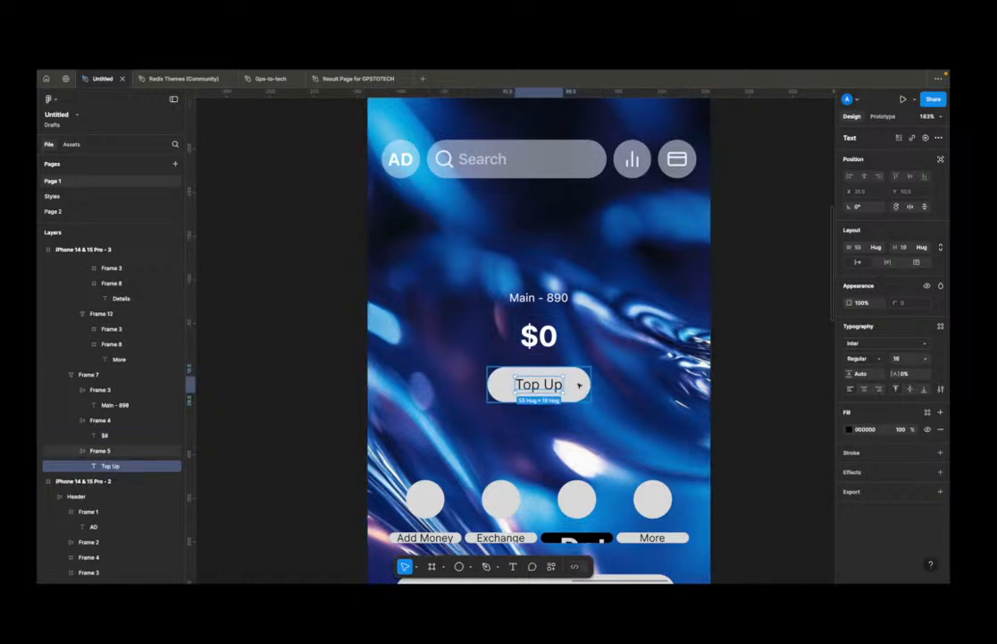
{"action": "scroll", "coordinate": [576, 385], "scroll_direction": "down", "scroll_amount": 5}
{"action": "scroll", "coordinate": [430, 385], "scroll_direction": "left", "scroll_amount": 10}
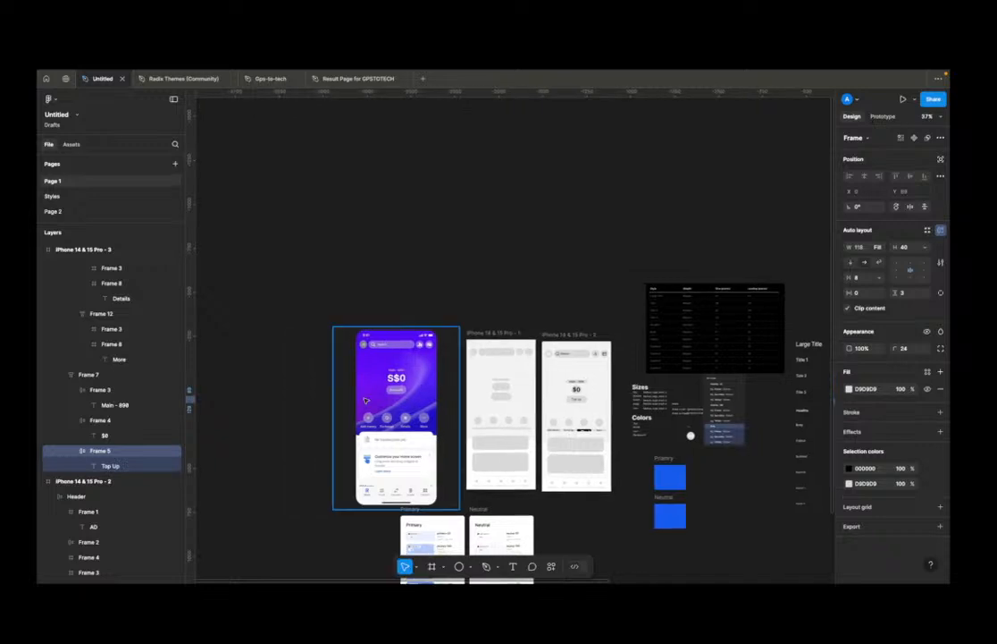
{"action": "scroll", "coordinate": [430, 385], "scroll_direction": "right", "scroll_amount": 8}
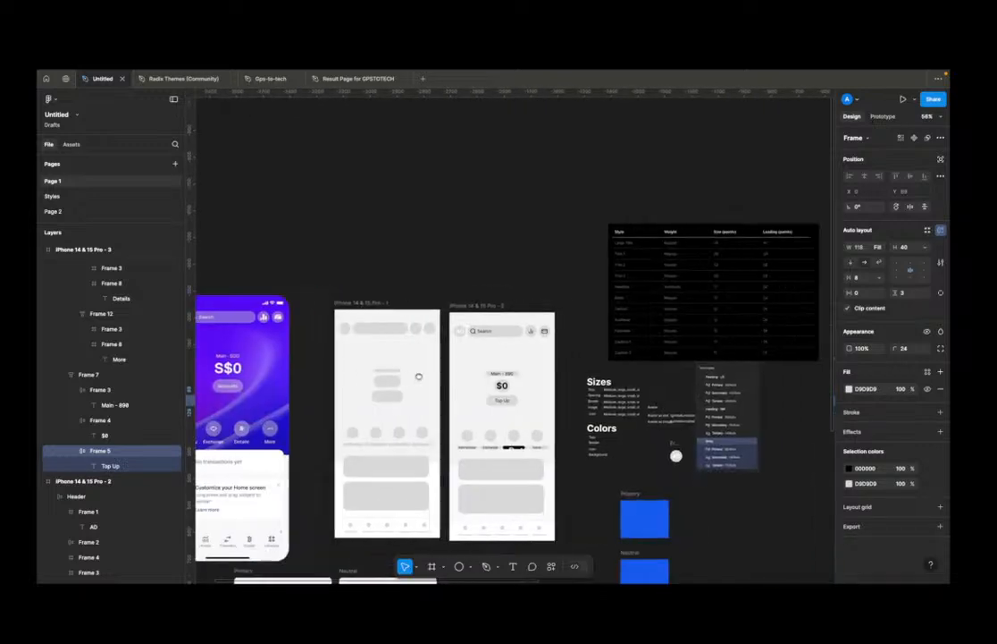
{"action": "scroll", "coordinate": [713, 358], "scroll_direction": "right", "scroll_amount": 3}
{"action": "scroll", "coordinate": [713, 358], "scroll_direction": "up", "scroll_amount": 5}
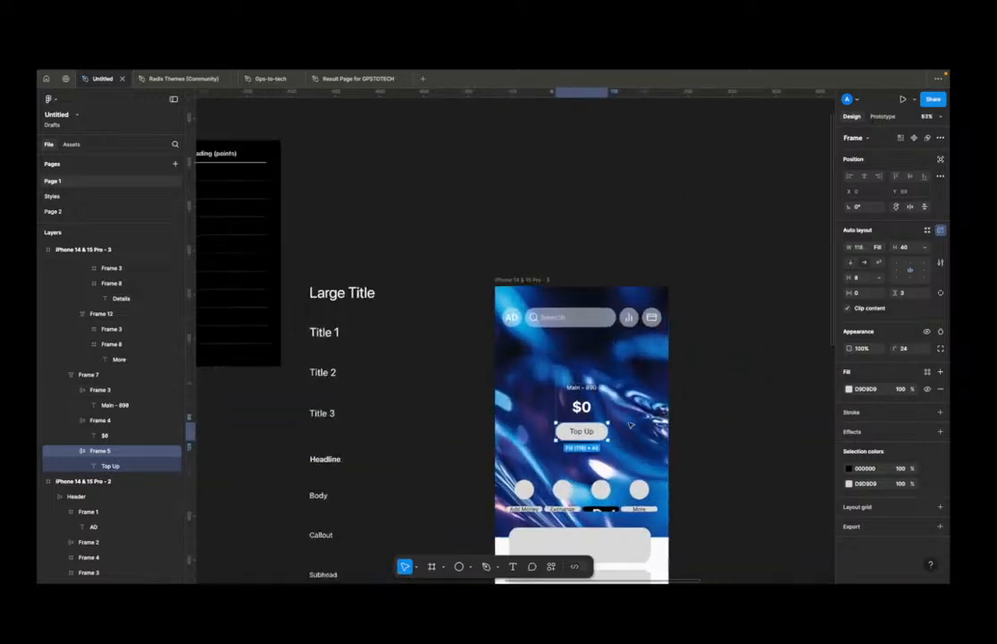
{"action": "left_click", "coordinate": [927, 371]}
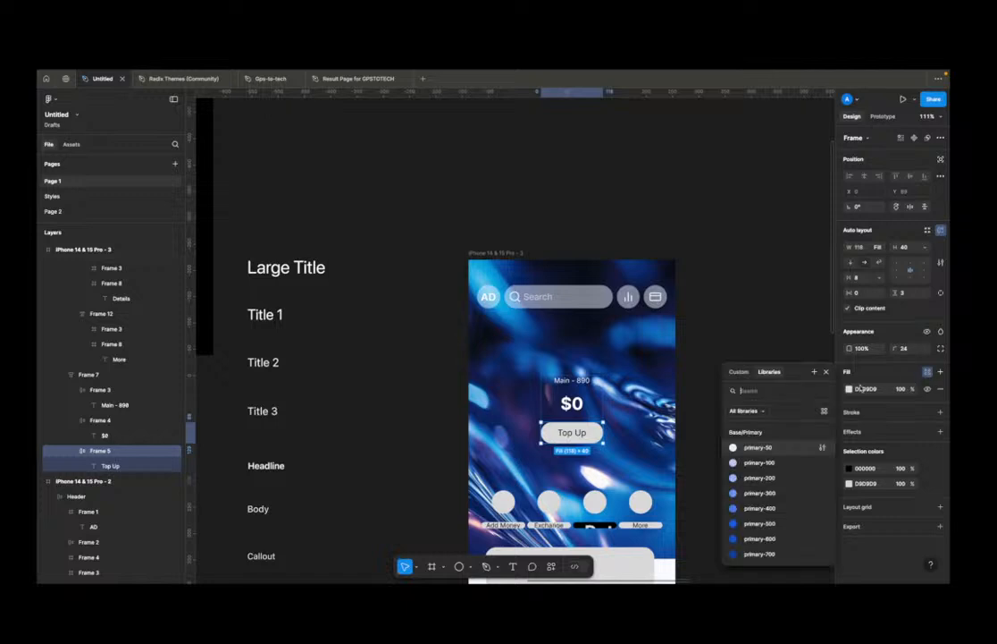
{"action": "type", "text": "icon"}
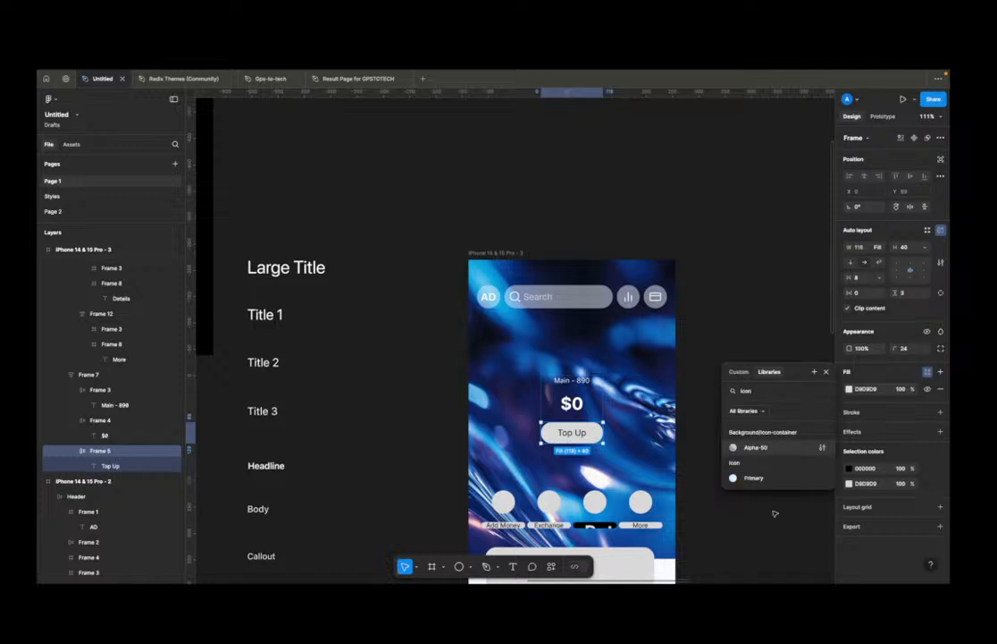
{"action": "left_click", "coordinate": [768, 478]}
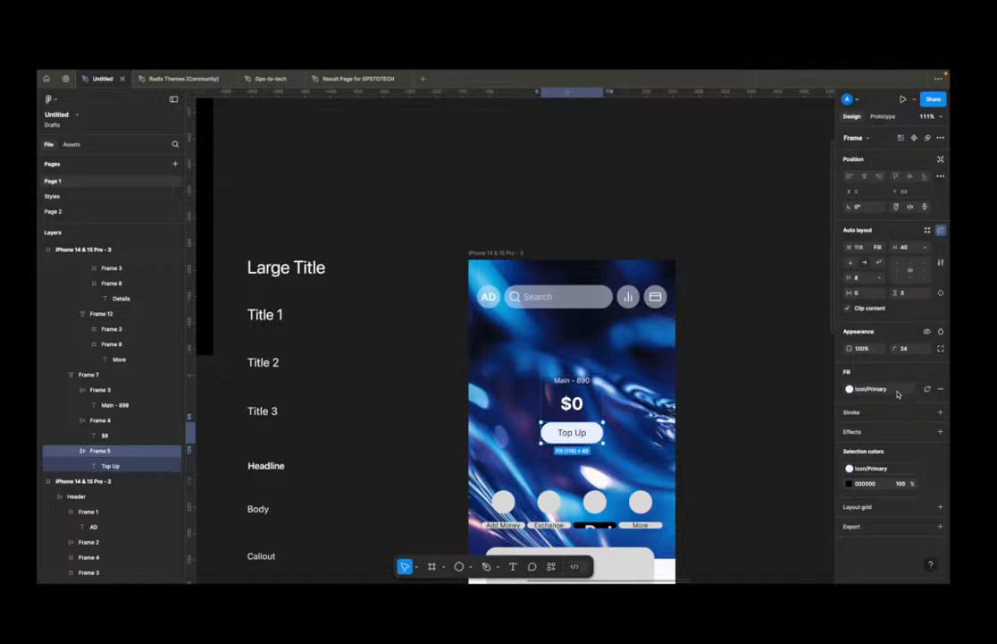
Step: Check the fill style of the header's card icon container and apply Background/Icon-container/Alpha-50 to the Top Up button frame
{"action": "left_click", "coordinate": [655, 296]}
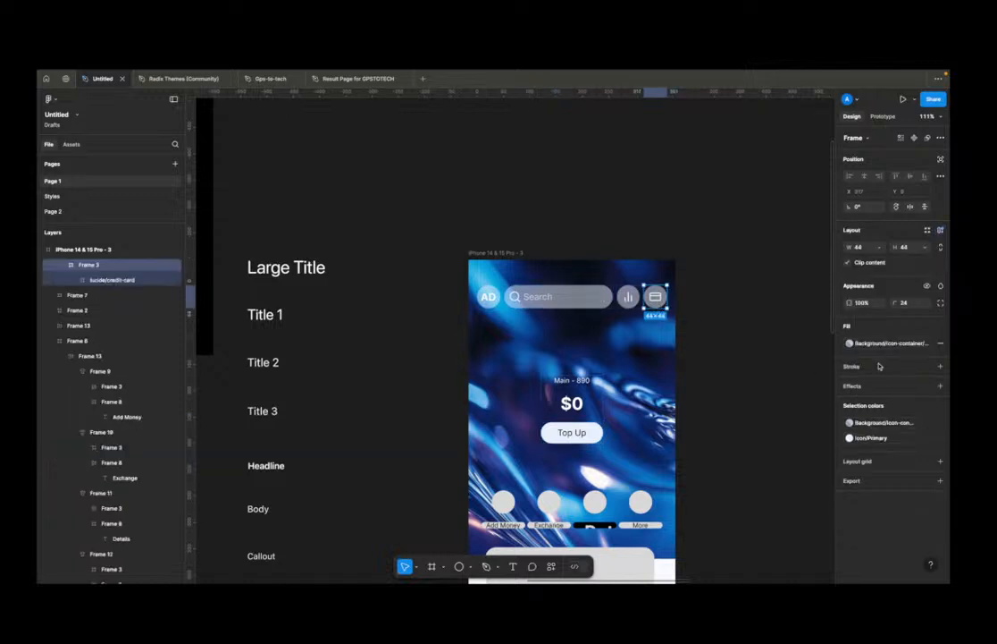
{"action": "left_click", "coordinate": [595, 435]}
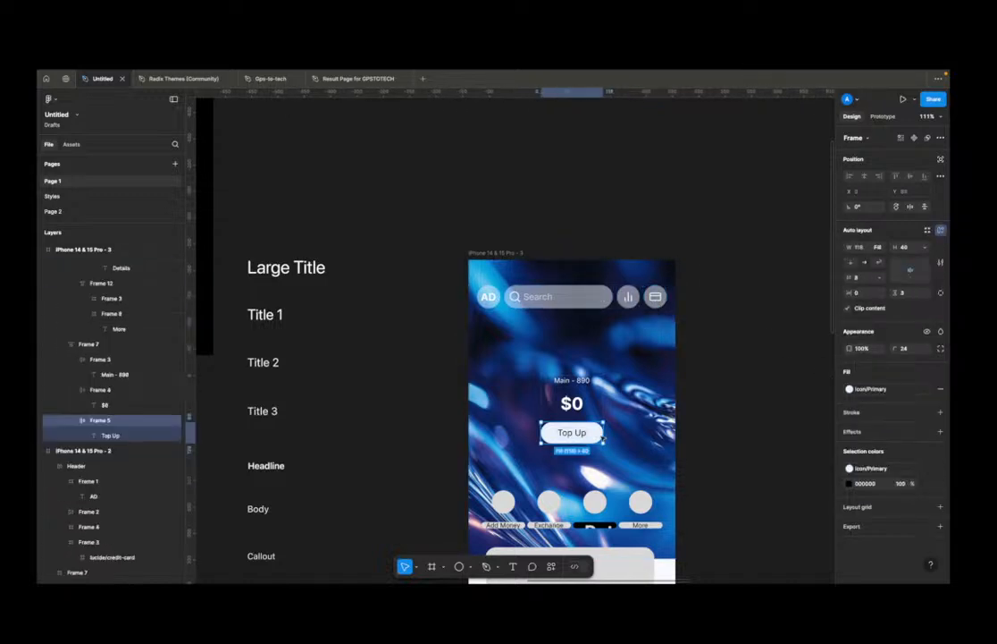
{"action": "left_click", "coordinate": [850, 388]}
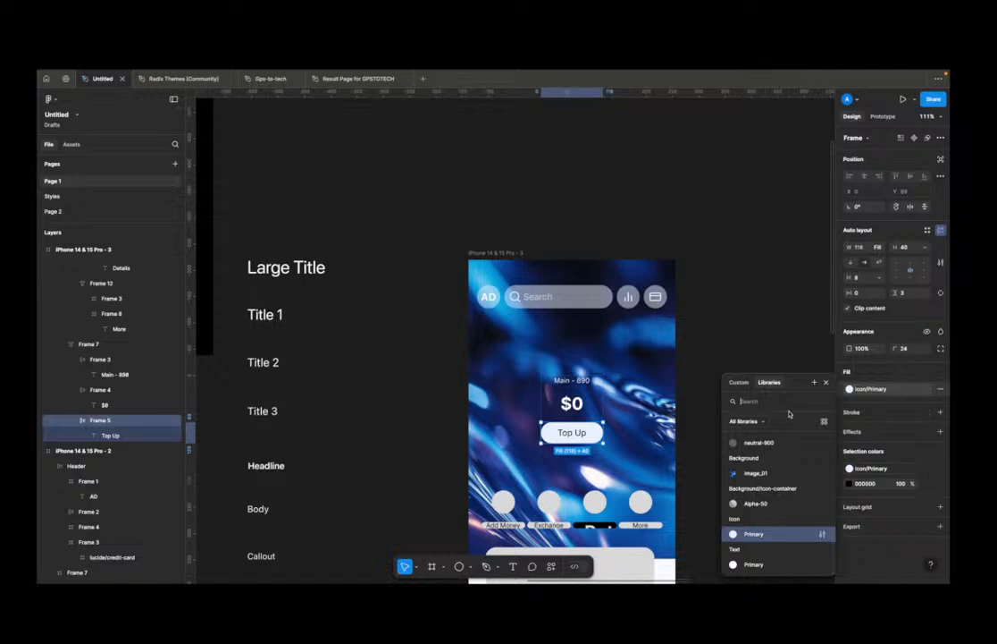
{"action": "type", "text": "icon"}
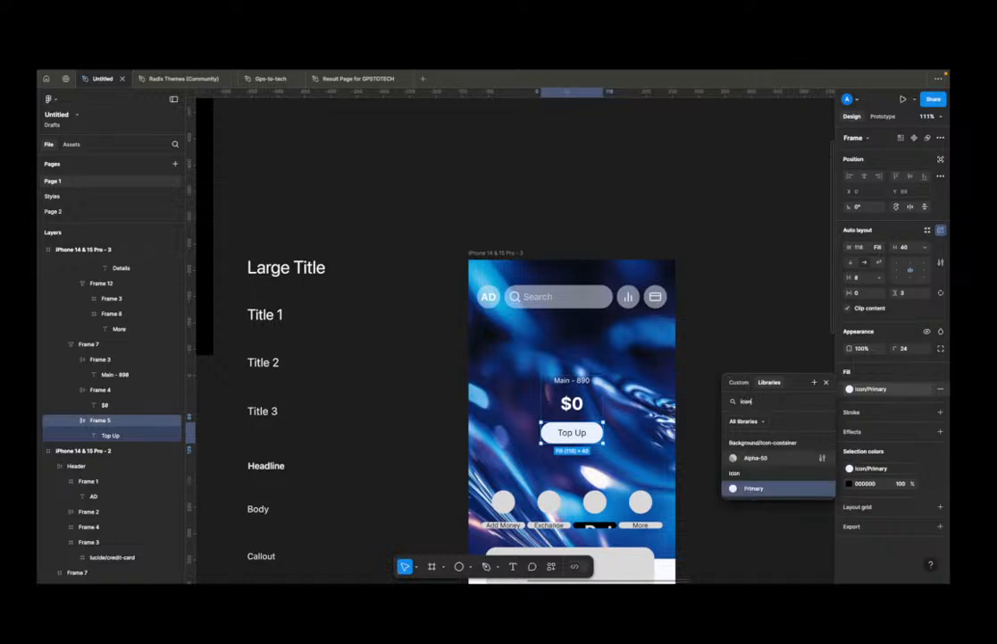
{"action": "left_click", "coordinate": [771, 457]}
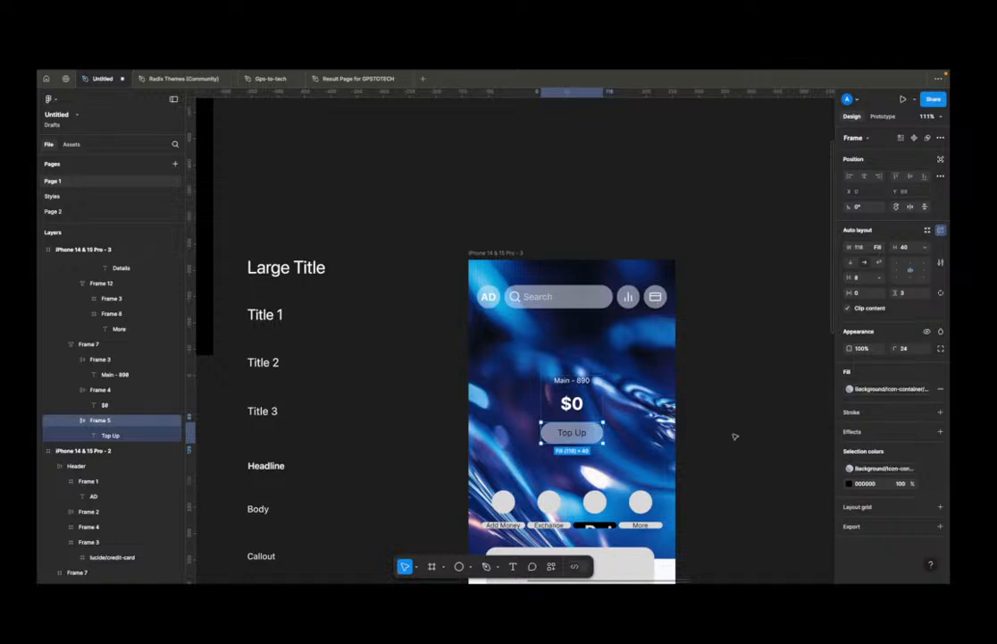
{"action": "left_click", "coordinate": [735, 437]}
Step: Search the colour styles for "text" and apply Text/Primary to the fill of the Top Up text
{"action": "left_click", "coordinate": [573, 433], "text": "super"}
{"action": "left_click", "coordinate": [875, 432]}
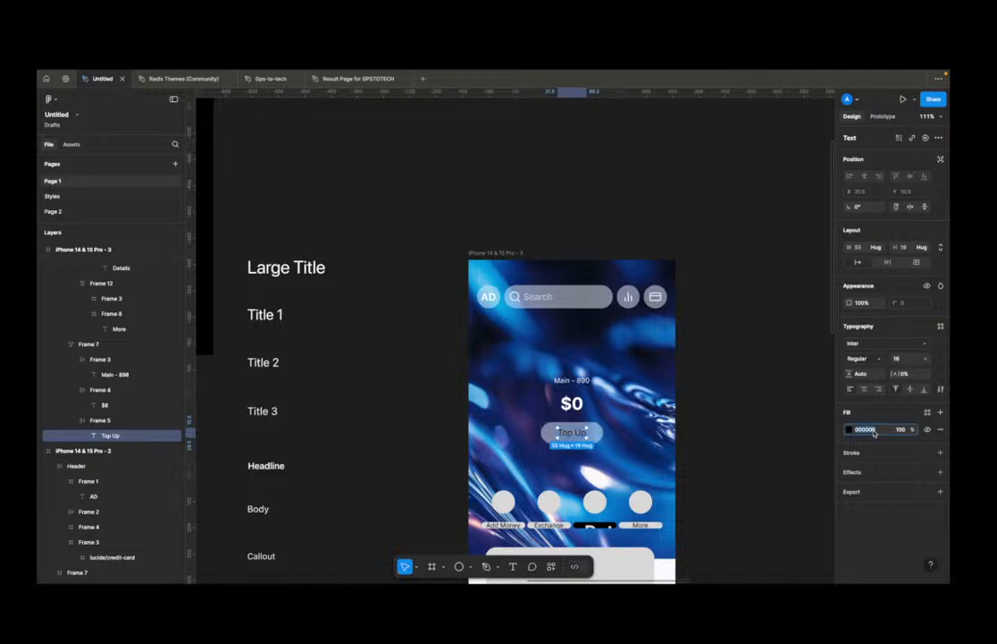
{"action": "left_click", "coordinate": [928, 413]}
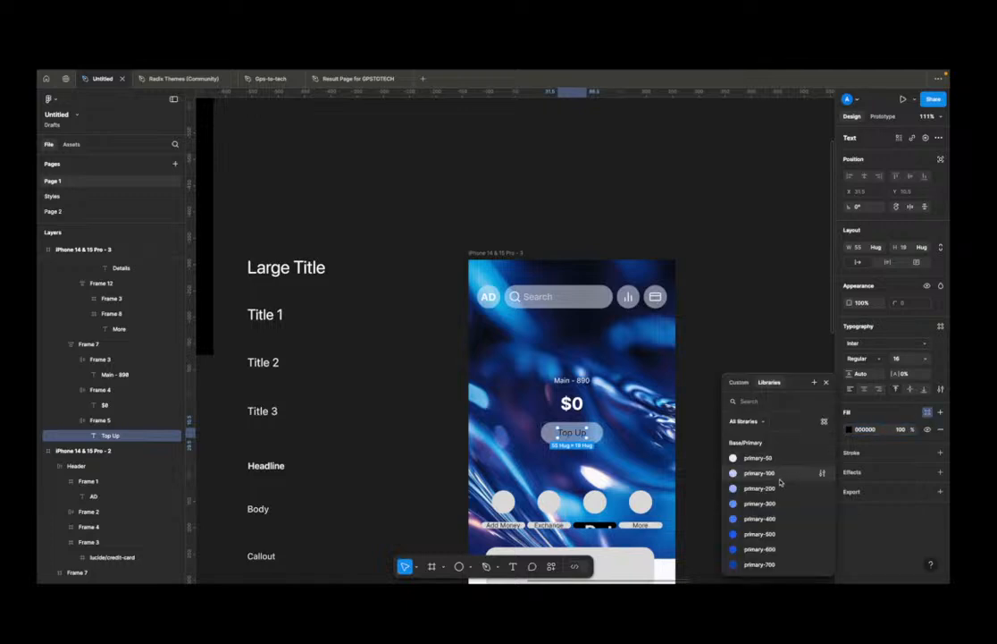
{"action": "type", "text": "wh"}
{"action": "key", "text": "BackSpace"}
{"action": "key", "text": "BackSpace"}
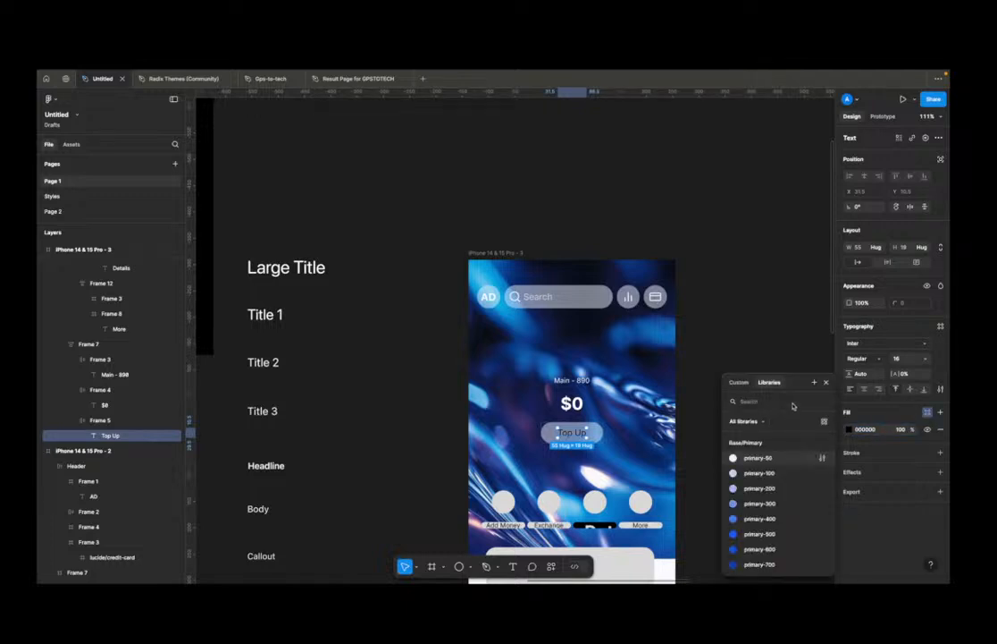
{"action": "type", "text": "text"}
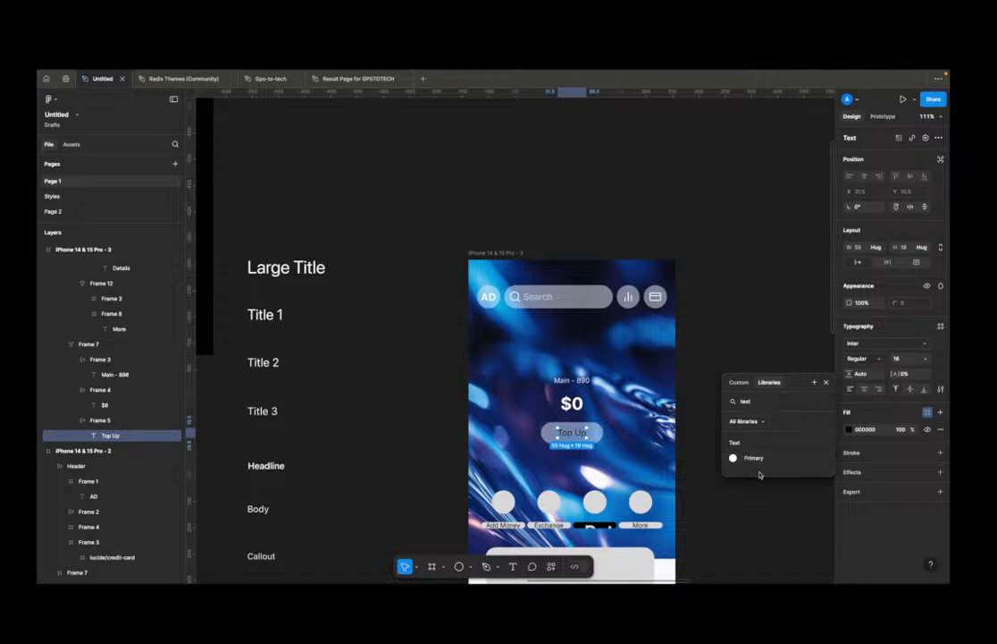
{"action": "left_click", "coordinate": [755, 458]}
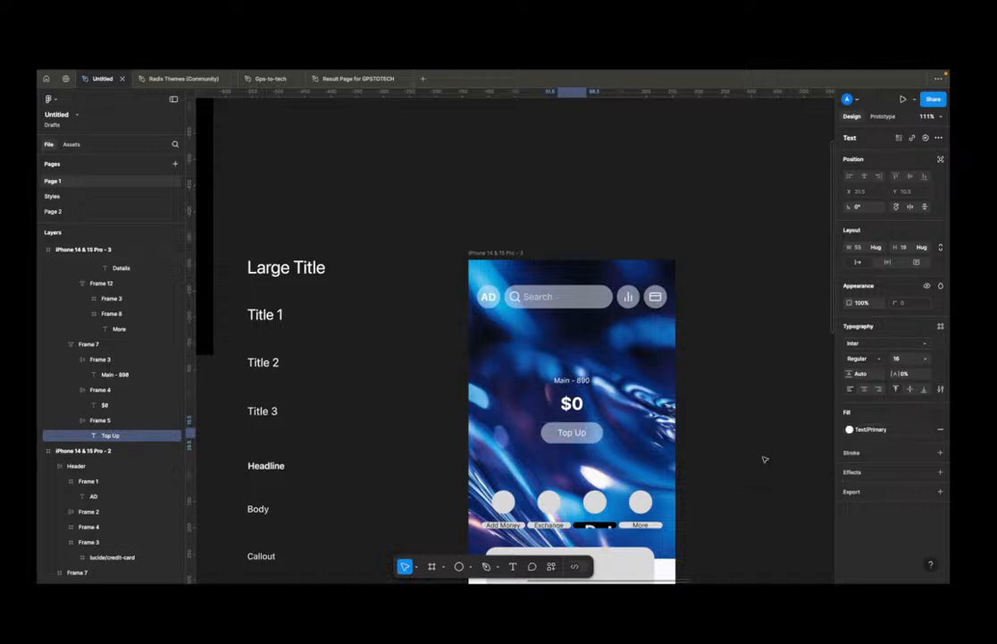
Step: Apply the Body/Callout text style to the Top Up text
{"action": "left_click", "coordinate": [941, 327]}
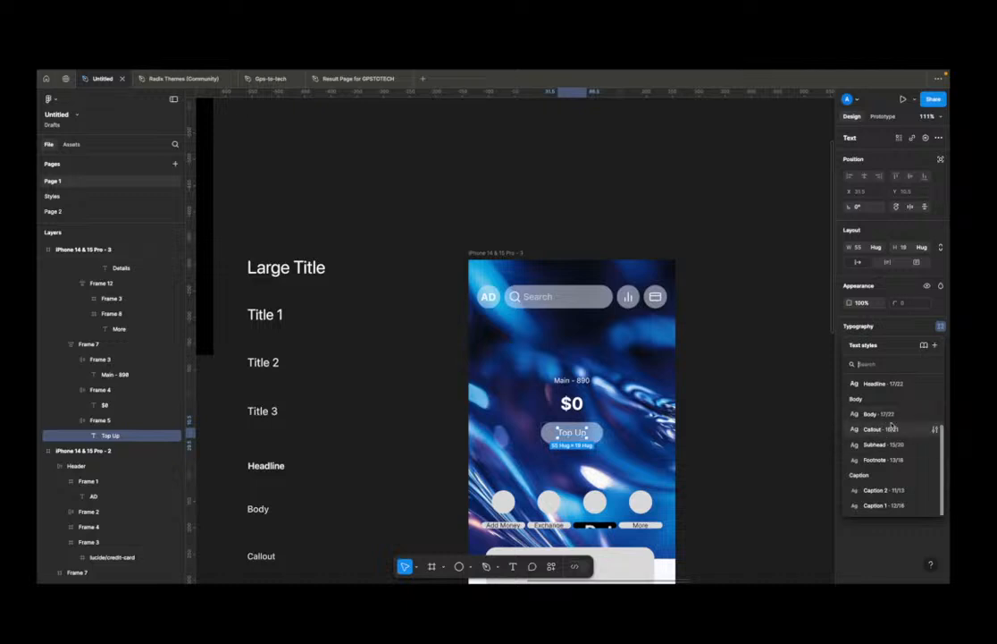
{"action": "left_click", "coordinate": [897, 430]}
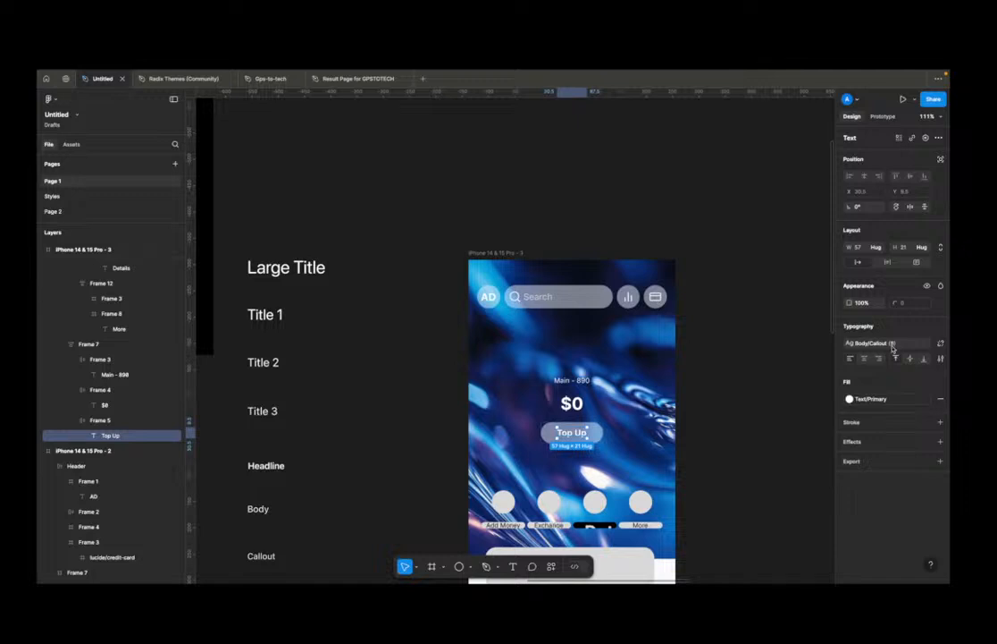
{"action": "left_click", "coordinate": [760, 413]}
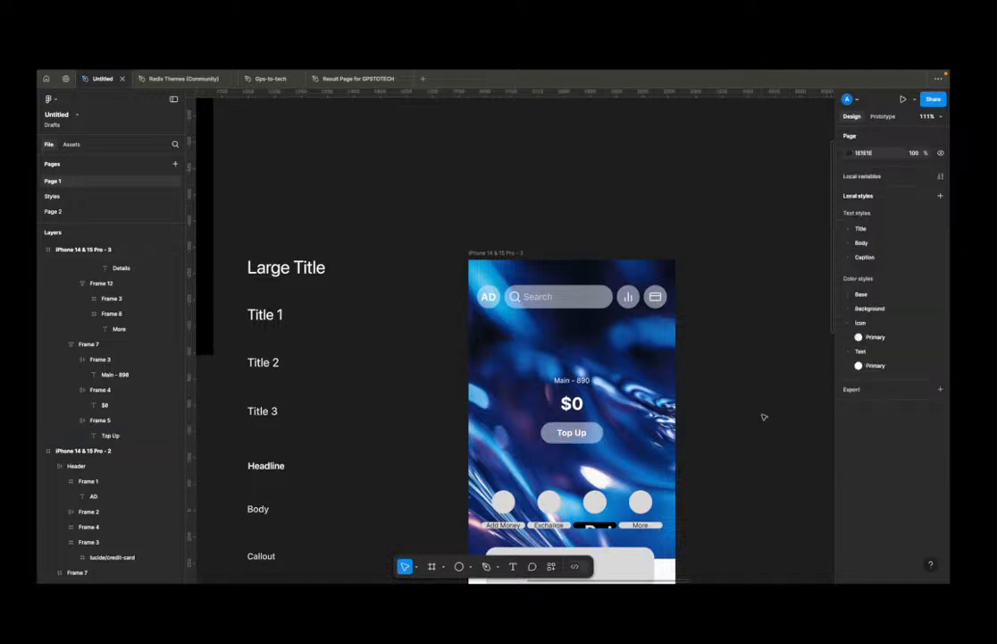
{"action": "scroll", "coordinate": [761, 414], "scroll_direction": "down", "scroll_amount": 5}
{"action": "scroll", "coordinate": [764, 414], "scroll_direction": "up", "scroll_amount": 10}
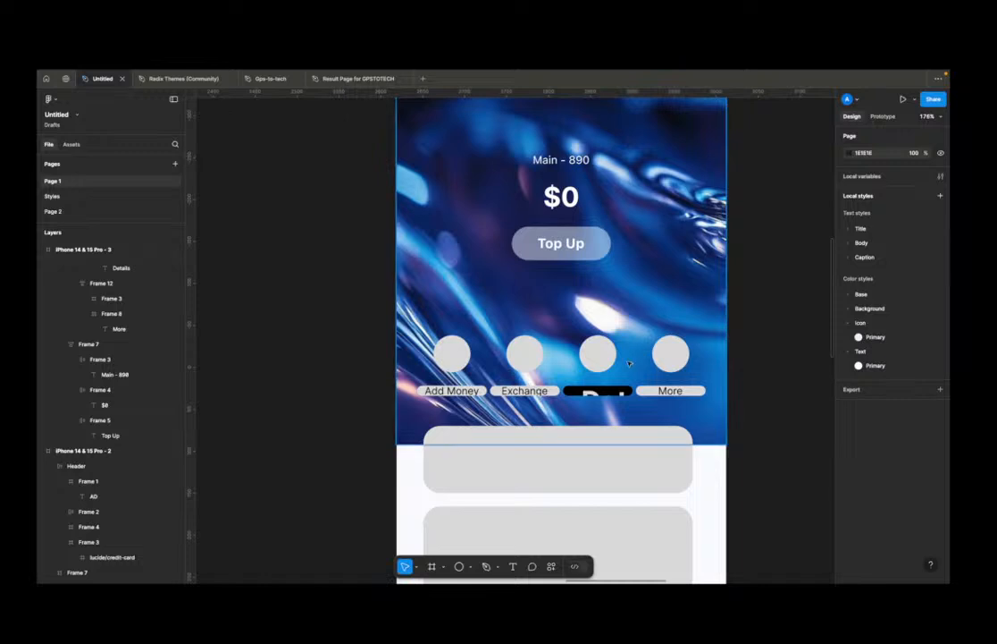
{"action": "double_click", "coordinate": [661, 351]}
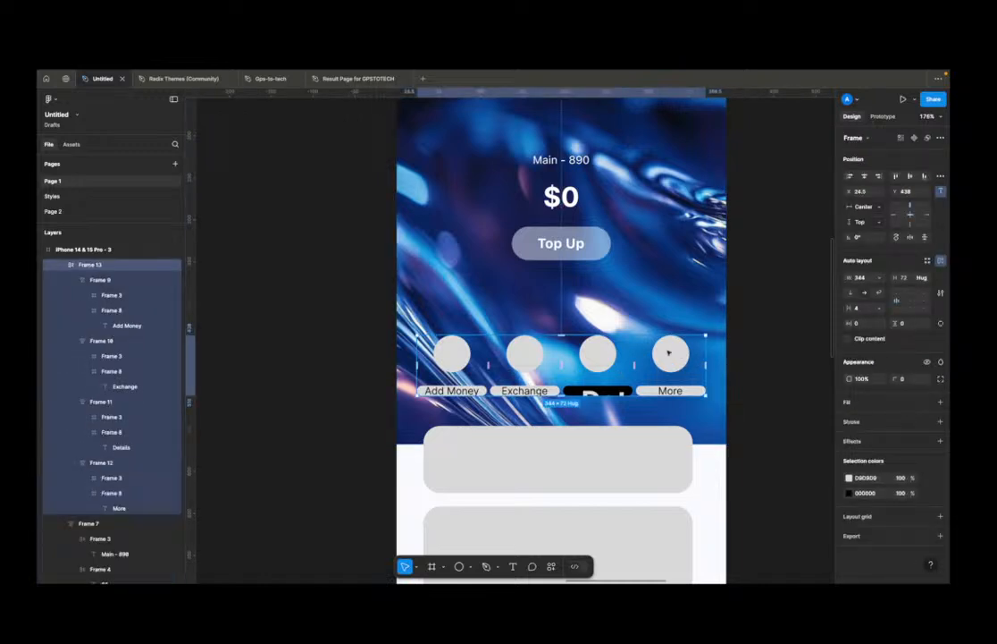
{"action": "double_click", "coordinate": [668, 352]}
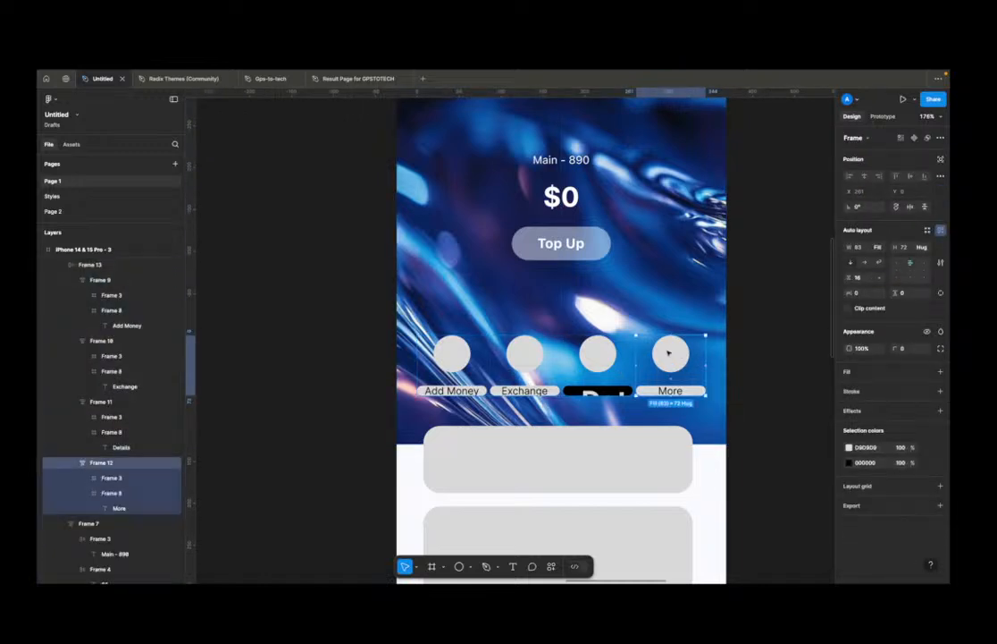
{"action": "left_click", "coordinate": [745, 343]}
{"action": "scroll", "coordinate": [746, 344], "scroll_direction": "down", "scroll_amount": 5}
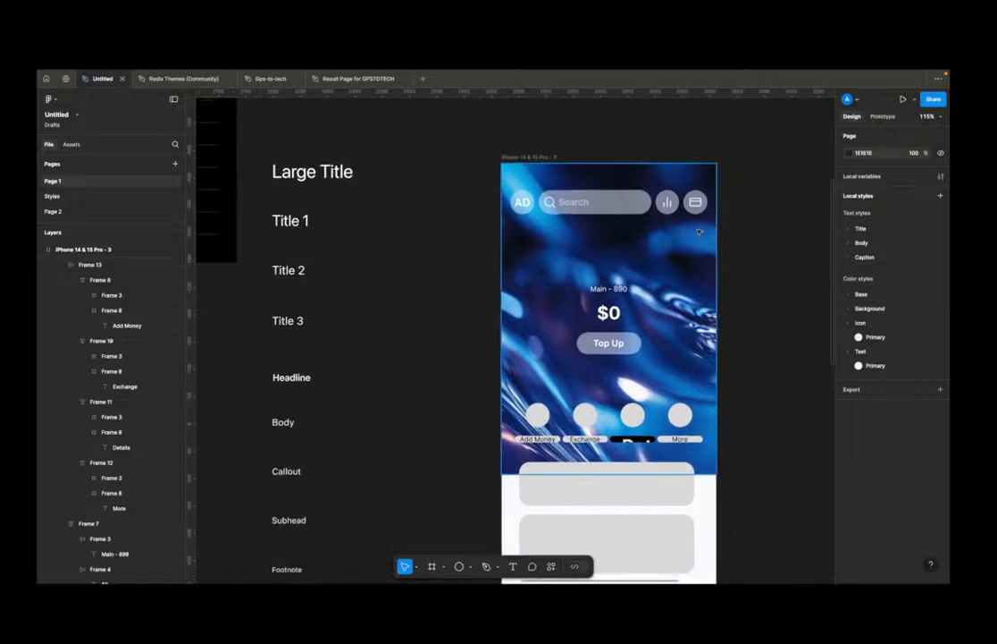
Step: Replace the four grey placeholder circles above Add Money, Exchange, Details and More with copies of the header's card icon container
{"action": "double_click", "coordinate": [694, 198]}
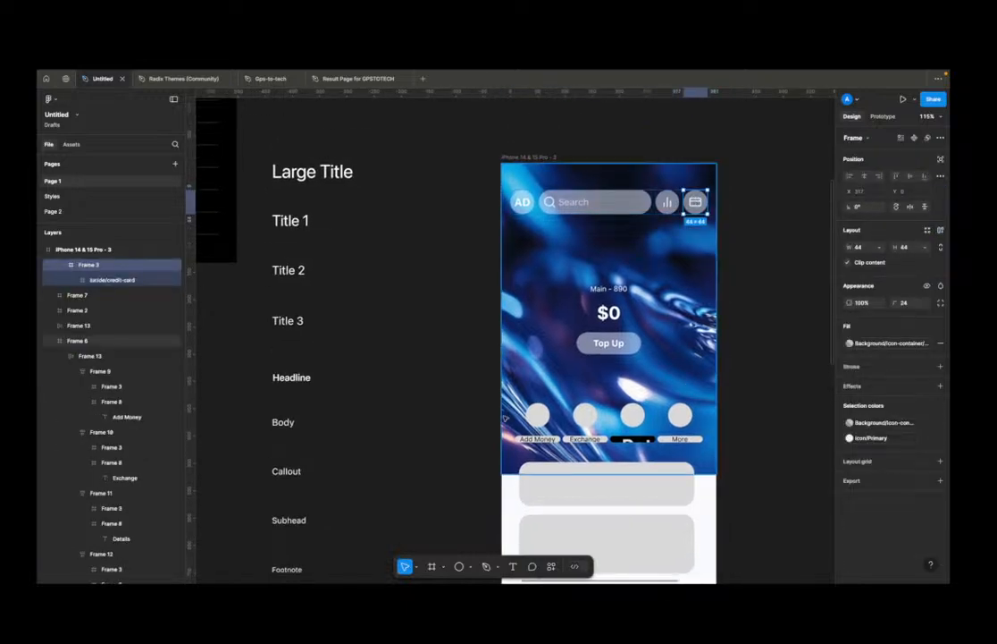
{"action": "left_click", "coordinate": [539, 415]}
{"action": "left_click", "coordinate": [585, 414], "text": "shift"}
{"action": "left_click", "coordinate": [631, 414], "text": "shift"}
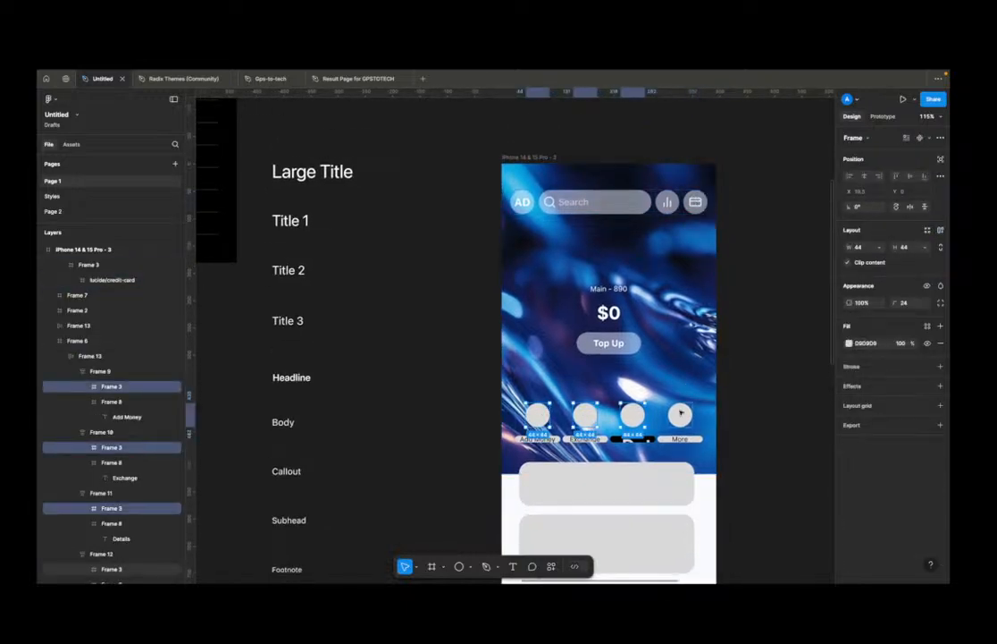
{"action": "left_click", "coordinate": [680, 413], "text": "shift"}
{"action": "key", "text": "ctrl+v"}
{"action": "left_click", "coordinate": [741, 416]}
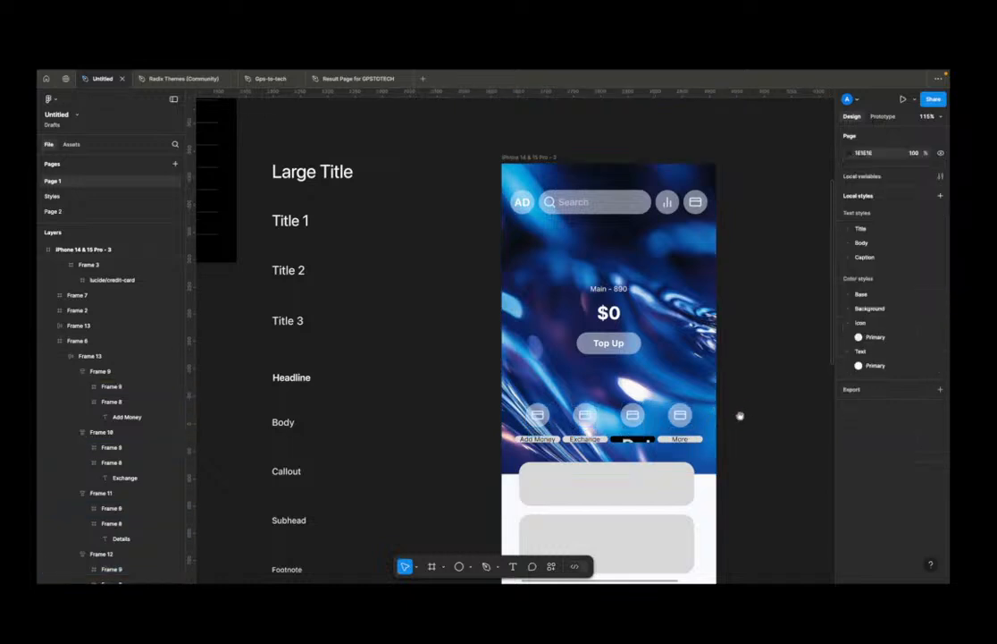
Step: Apply the Caption/Caption 1 text style to the Add Money label
{"action": "scroll", "coordinate": [742, 430], "scroll_direction": "up", "scroll_amount": 2}
{"action": "left_click", "coordinate": [540, 467], "text": "super"}
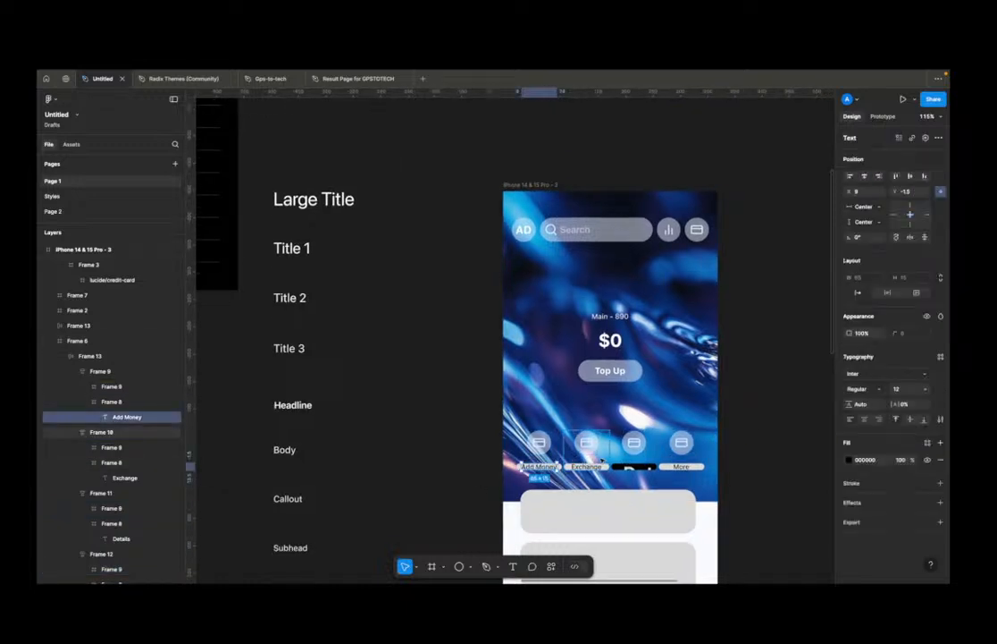
{"action": "key", "text": "shift+Return"}
{"action": "scroll", "coordinate": [581, 466], "scroll_direction": "up", "scroll_amount": 5}
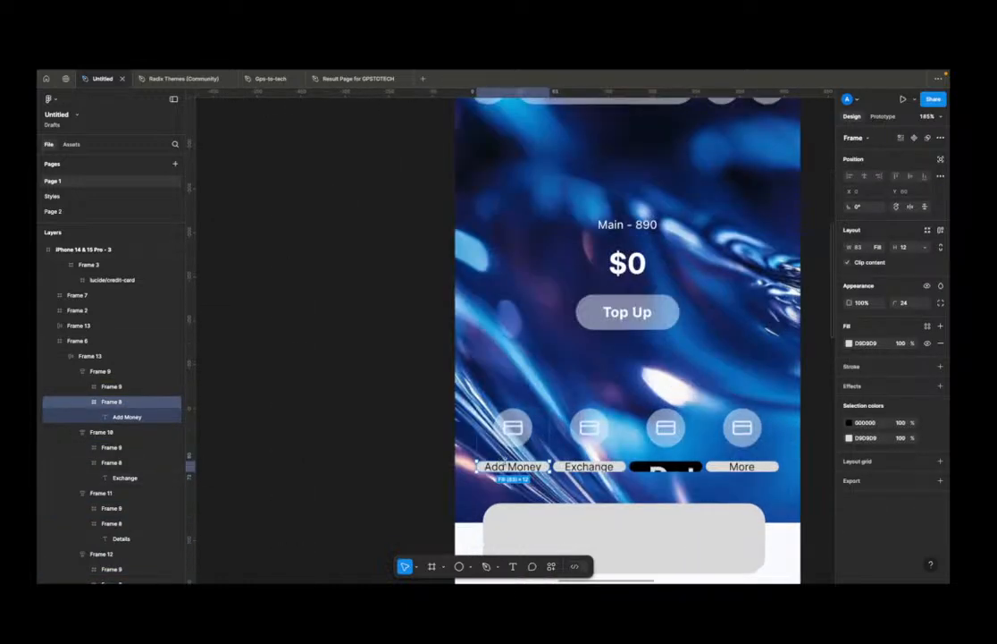
{"action": "key", "text": "Return"}
{"action": "left_click", "coordinate": [939, 355]}
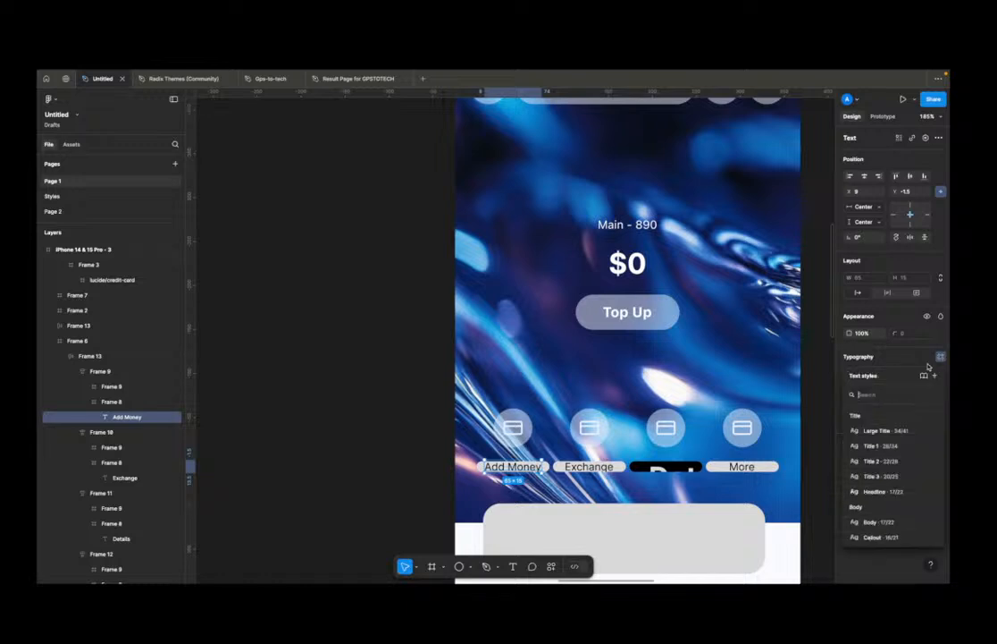
{"action": "scroll", "coordinate": [904, 454], "scroll_direction": "down", "scroll_amount": 3}
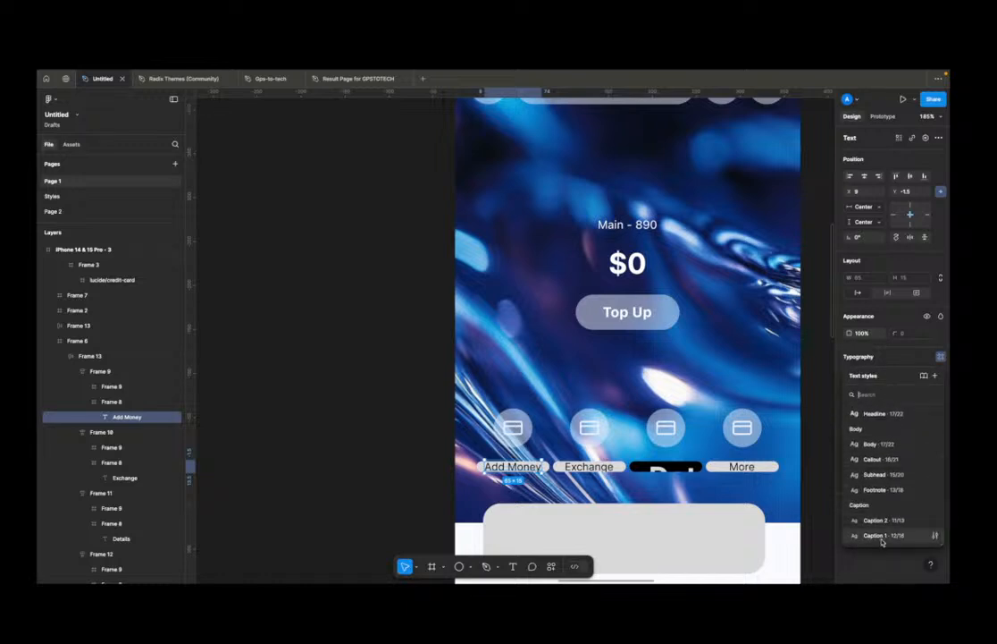
{"action": "left_click", "coordinate": [910, 526]}
Step: Copy the Add Money label's properties onto the Exchange, Details and More labels
{"action": "key", "text": "alt"}
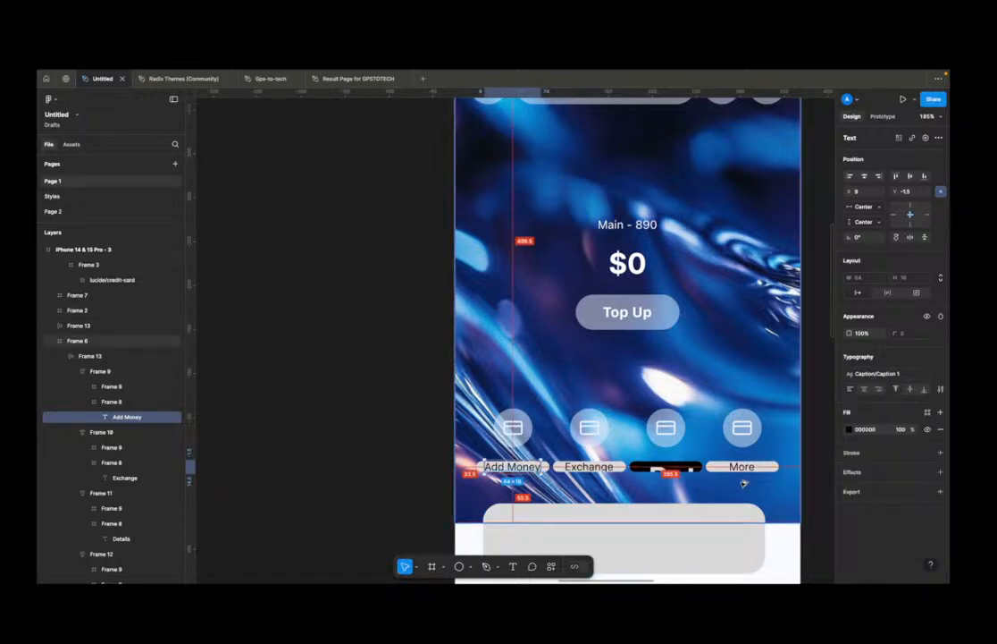
{"action": "key", "text": "alt"}
{"action": "left_click", "coordinate": [611, 466]}
{"action": "left_click", "coordinate": [682, 471], "text": "shift"}
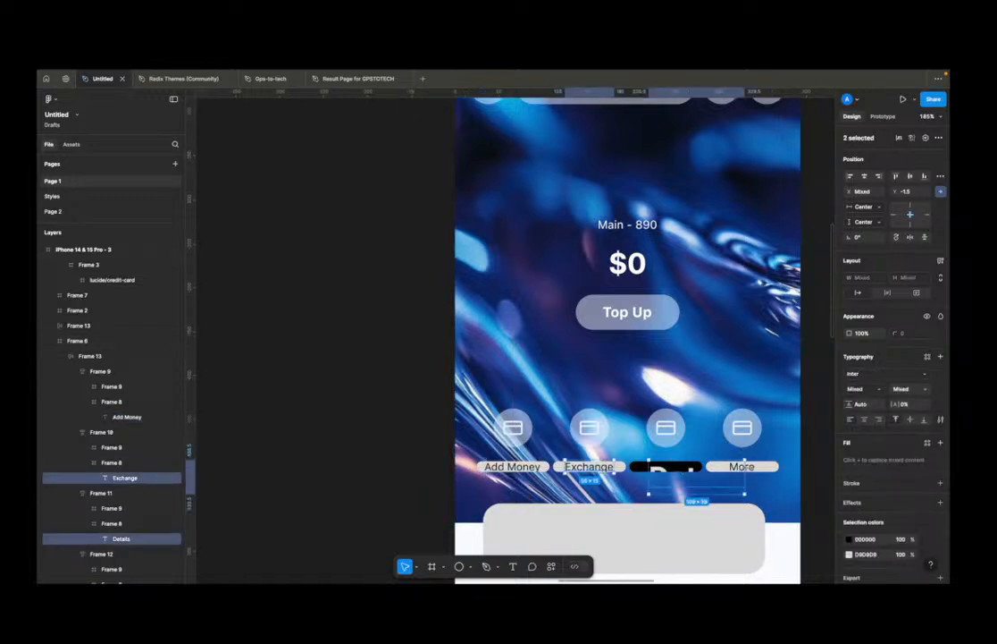
{"action": "left_click", "coordinate": [741, 467], "text": "shift"}
{"action": "key", "text": "alt+super+v"}
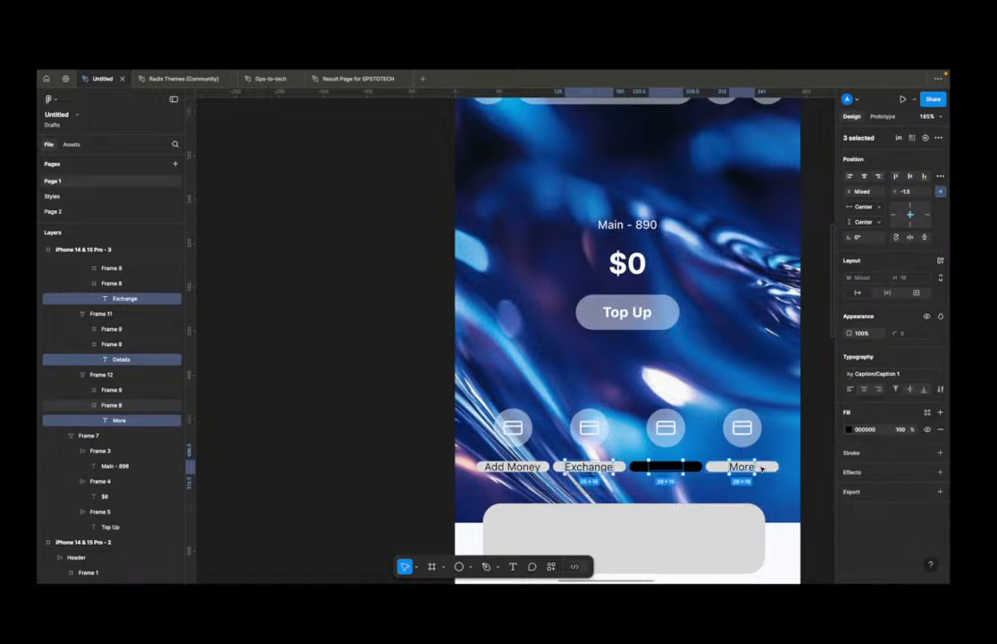
Step: Ungroup the frames around the Exchange, Details, More and Add Money labels, leaving only the text
{"action": "key", "text": "shift+Return"}
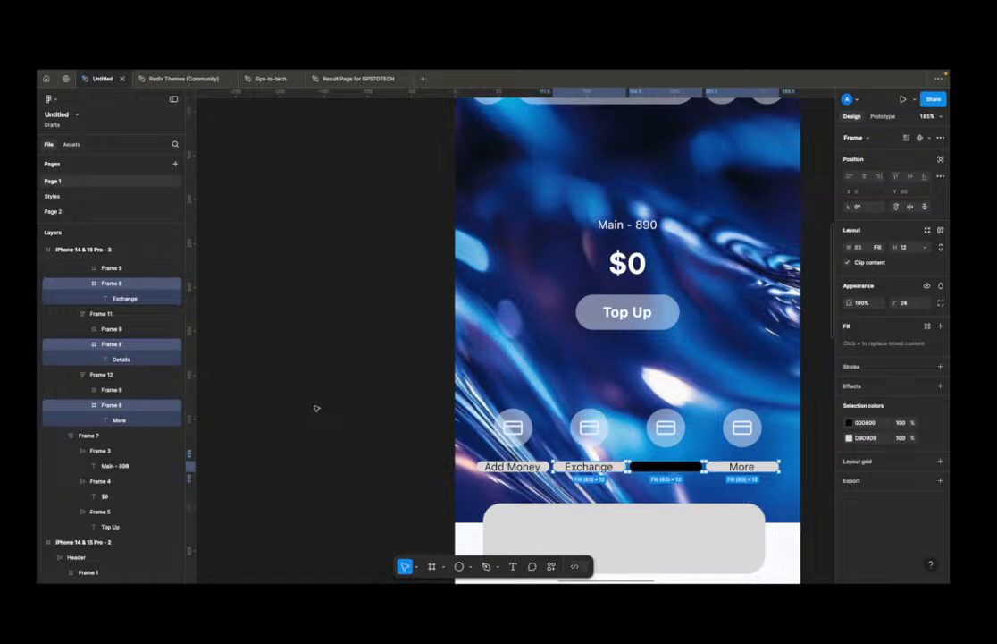
{"action": "key", "text": "ctrl+shift+g"}
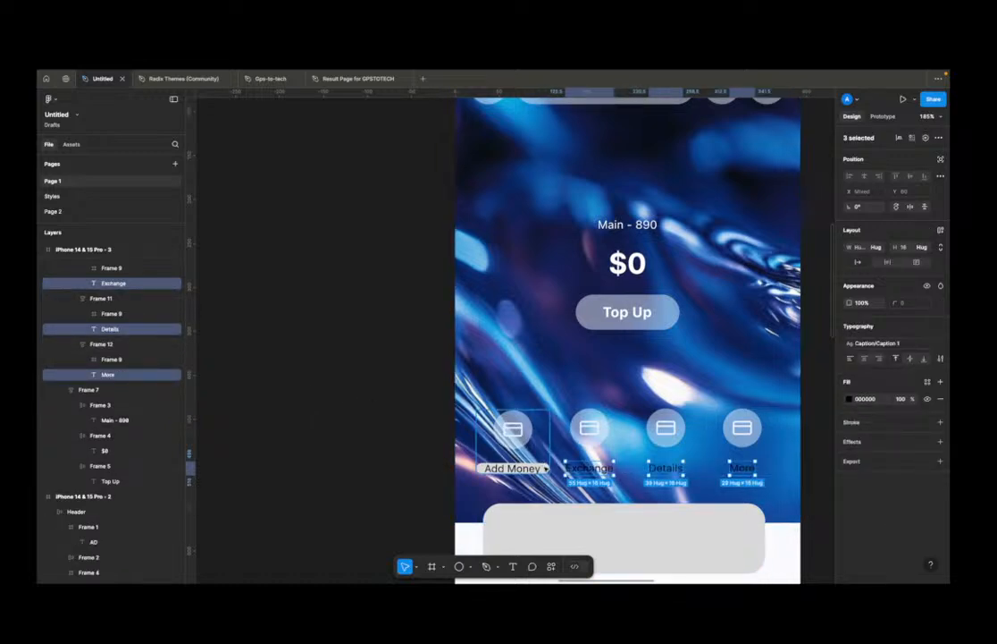
{"action": "left_click", "coordinate": [544, 469]}
{"action": "key", "text": "ctrl+shift+g"}
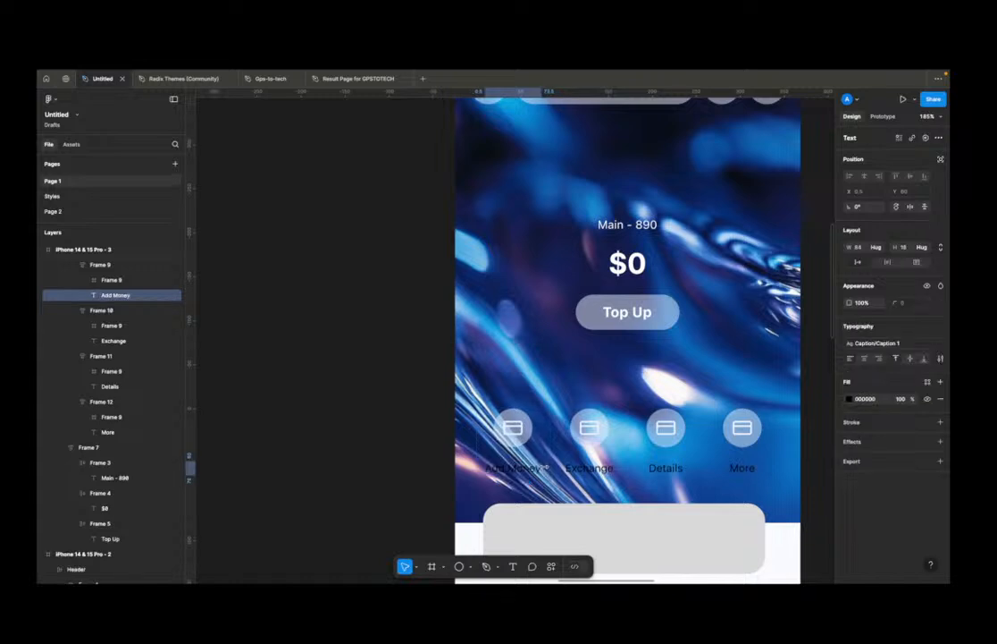
Step: Search the colour styles for "text" and apply Text/Primary to the fill of all four action labels
{"action": "left_click", "coordinate": [589, 467], "text": "shift"}
{"action": "left_click", "coordinate": [666, 468], "text": "shift"}
{"action": "left_click", "coordinate": [742, 468], "text": "shift"}
{"action": "left_click", "coordinate": [928, 382]}
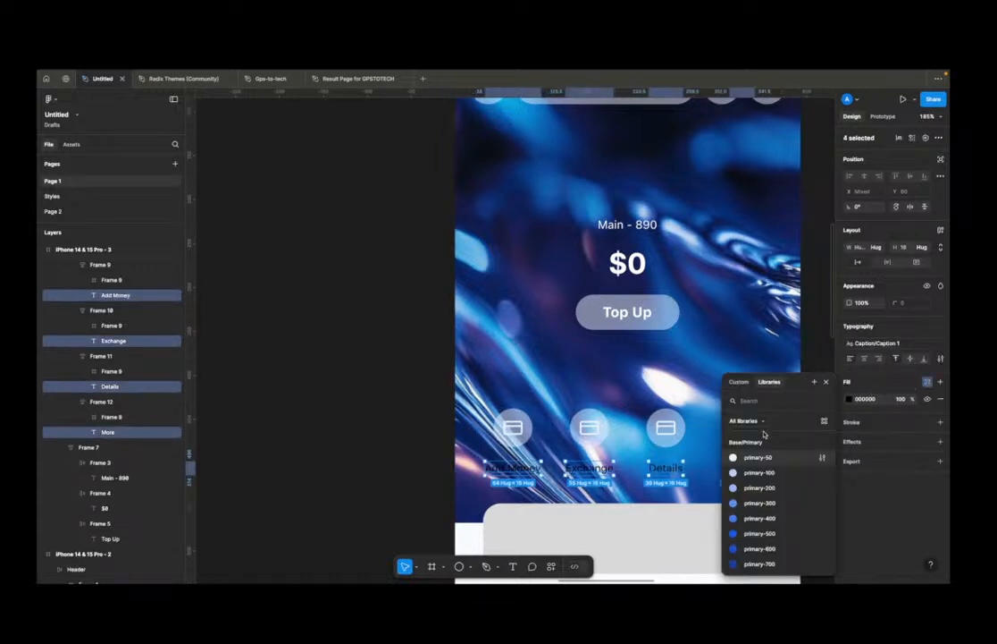
{"action": "type", "text": "text"}
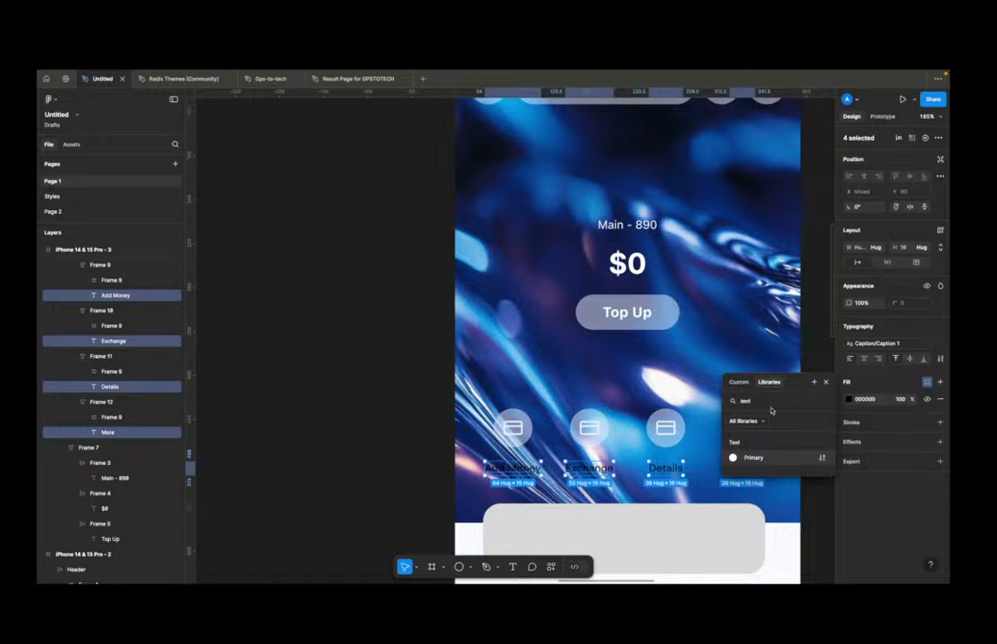
{"action": "left_click", "coordinate": [775, 462]}
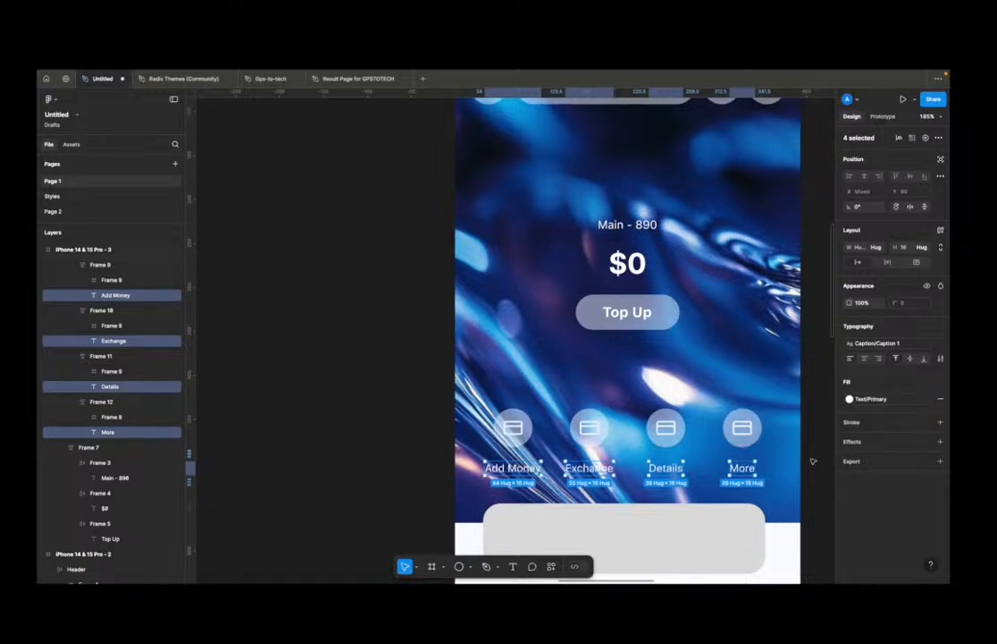
{"action": "key", "text": "Escape"}
Step: Edit the image in the background frame's Background/Image_01 colour style, lowering its exposure and raising its contrast slightly
{"action": "scroll", "coordinate": [736, 471], "scroll_direction": "down", "scroll_amount": 5}
{"action": "scroll", "coordinate": [736, 471], "scroll_direction": "up", "scroll_amount": 3}
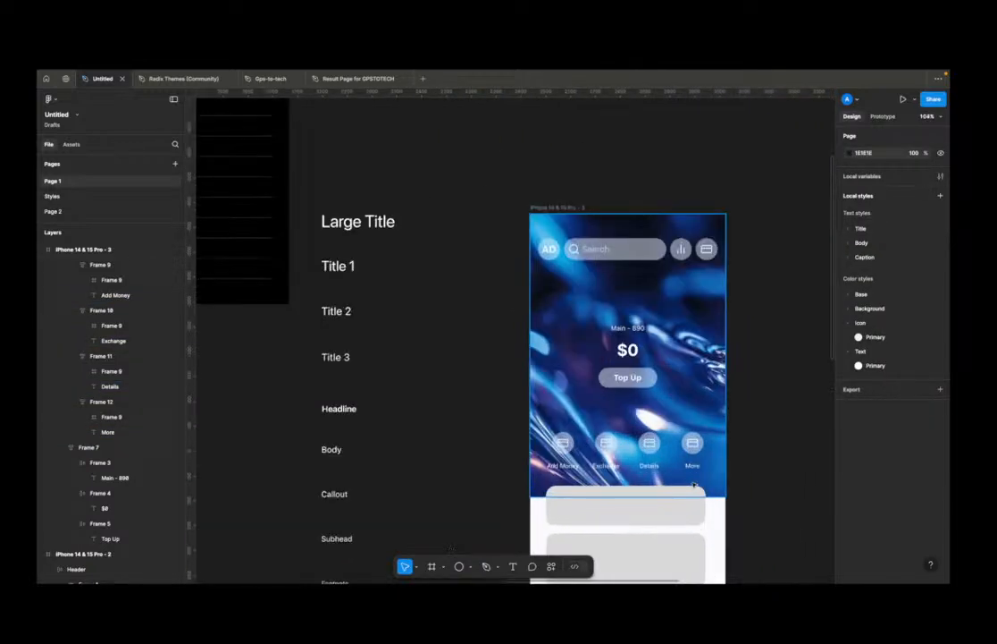
{"action": "scroll", "coordinate": [763, 474], "scroll_direction": "up", "scroll_amount": 5}
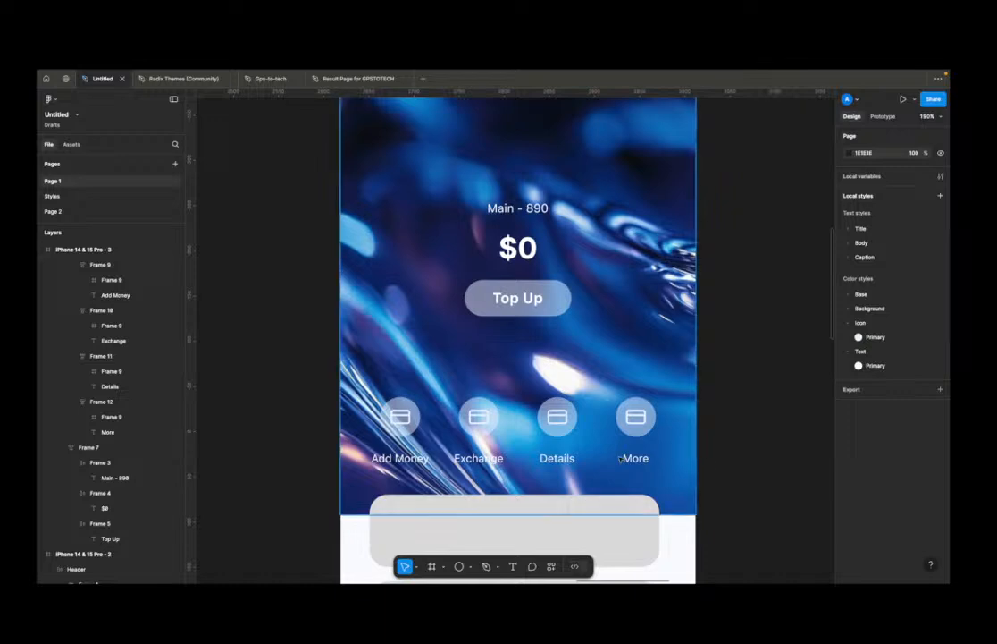
{"action": "left_click", "coordinate": [681, 381]}
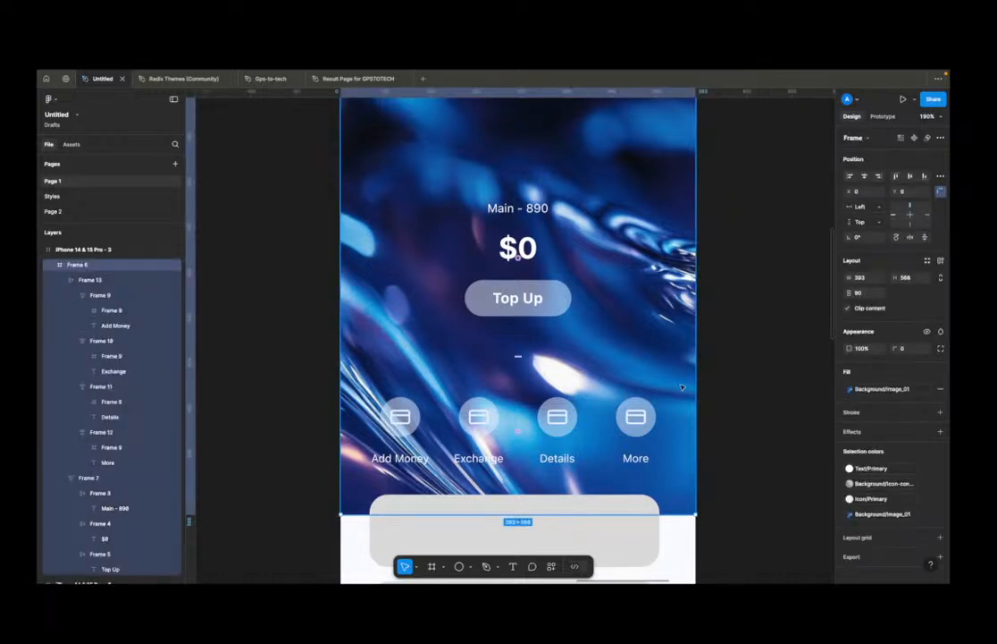
{"action": "left_click", "coordinate": [880, 391]}
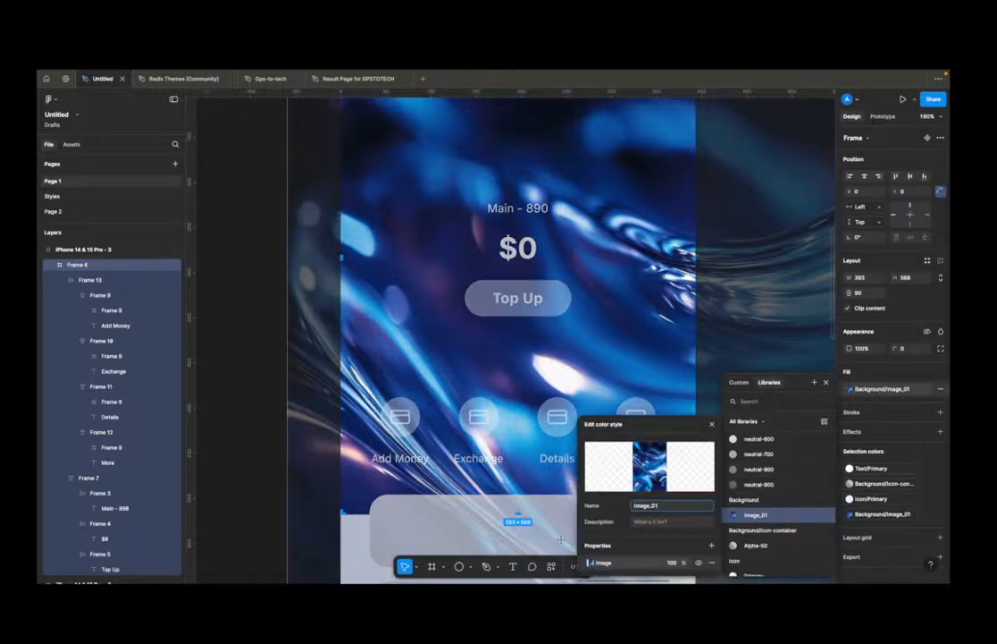
{"action": "left_click", "coordinate": [592, 563]}
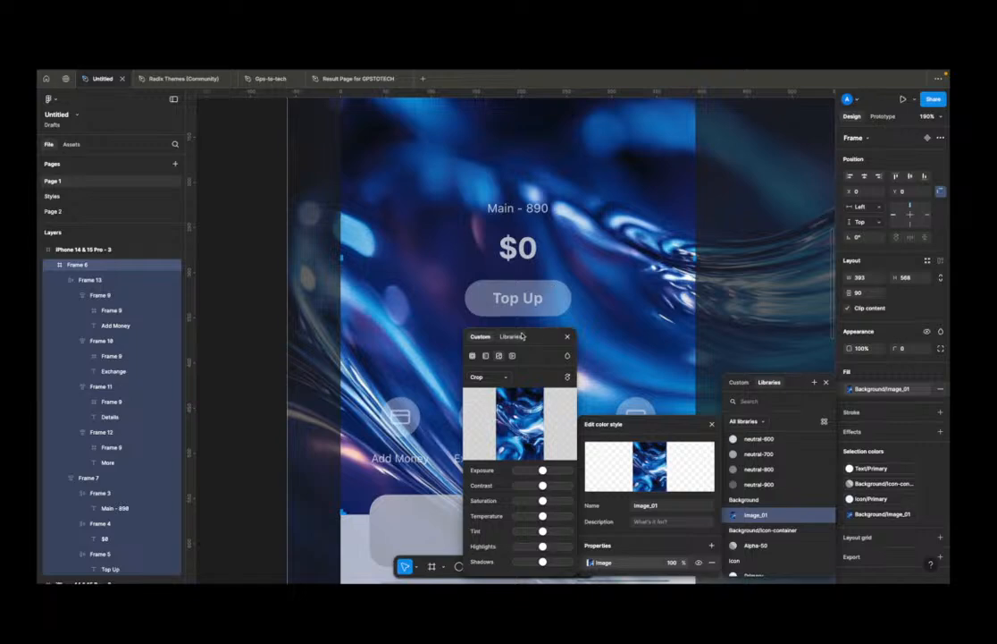
{"action": "left_click_drag", "start_coordinate": [541, 336], "coordinate": [712, 296]}
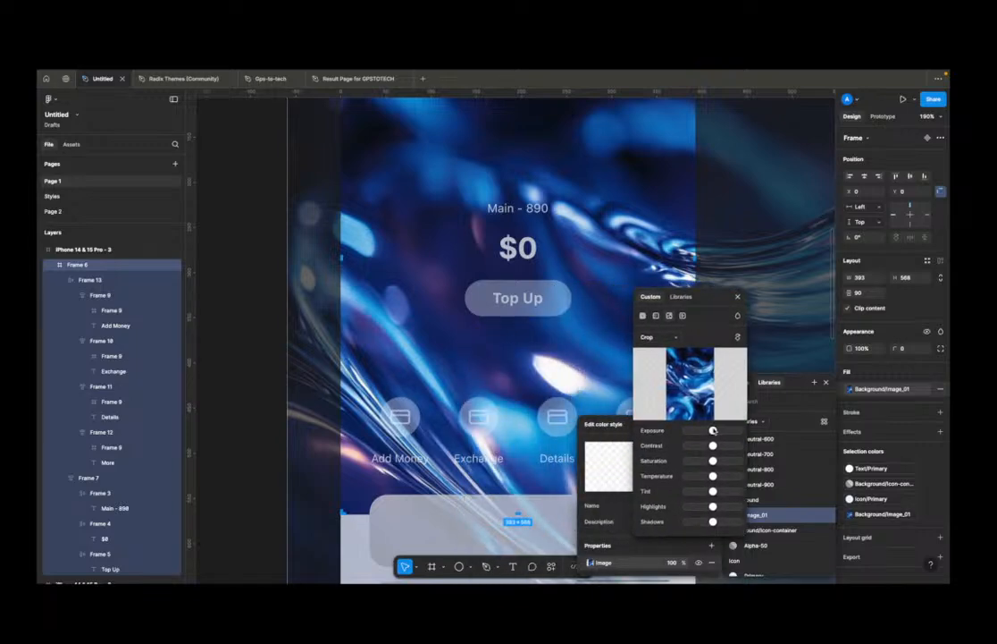
{"action": "mouse_move", "coordinate": [713, 431]}
{"action": "left_mouse_down"}
{"action": "mouse_move", "coordinate": [657, 432]}
{"action": "mouse_move", "coordinate": [800, 434]}
{"action": "mouse_move", "coordinate": [702, 436]}
{"action": "left_mouse_up"}
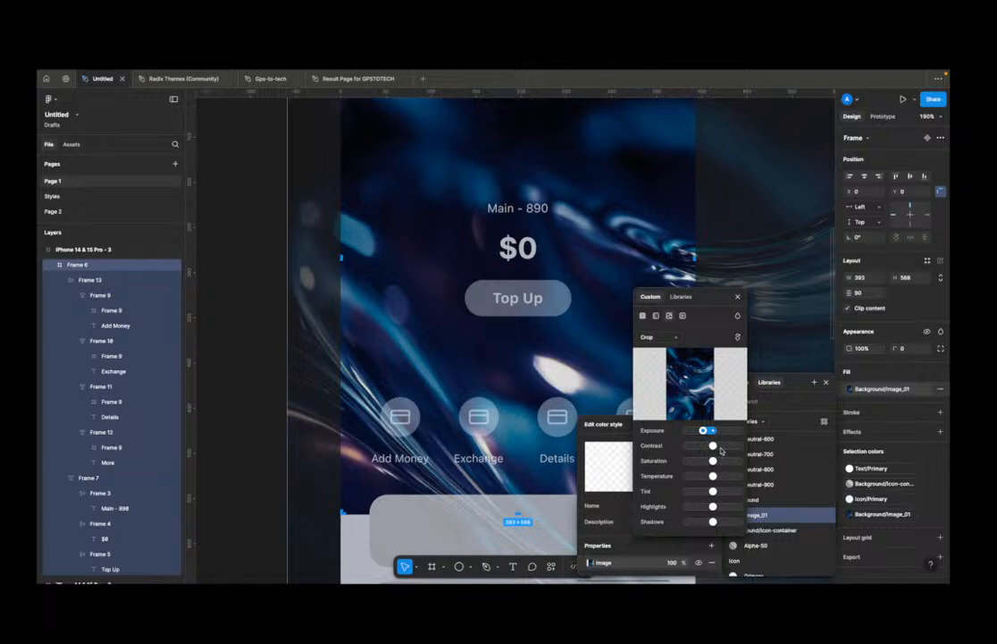
{"action": "mouse_move", "coordinate": [713, 446]}
{"action": "left_mouse_down"}
{"action": "mouse_move", "coordinate": [658, 445]}
{"action": "mouse_move", "coordinate": [724, 448]}
{"action": "left_mouse_up"}
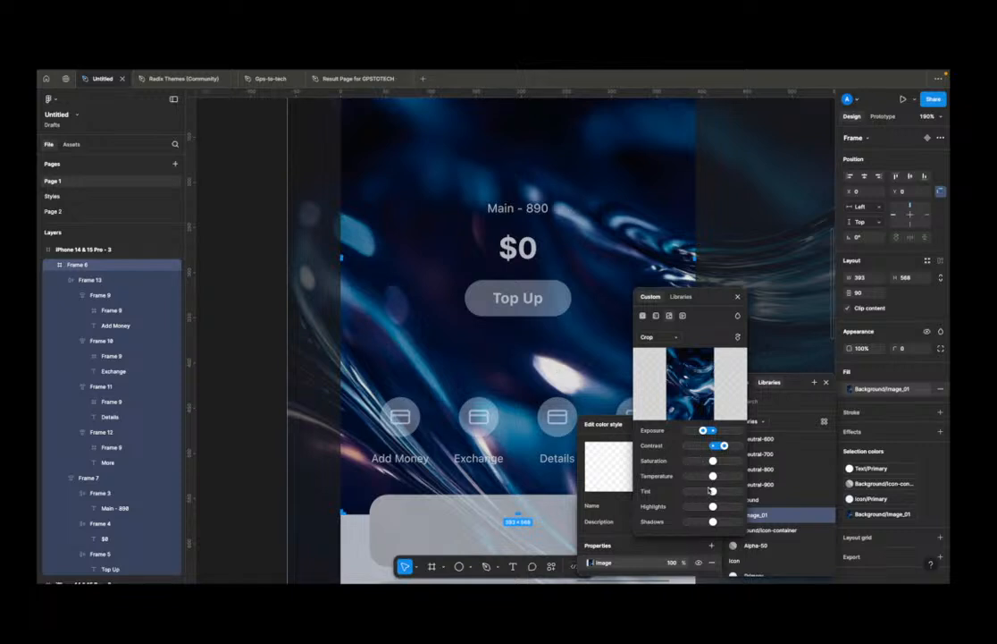
Step: Set the Image_01 image's highlights to minimum and shadows to maximum, and raise its saturation to about halfway above neutral
{"action": "left_click_drag", "start_coordinate": [711, 507], "coordinate": [687, 506]}
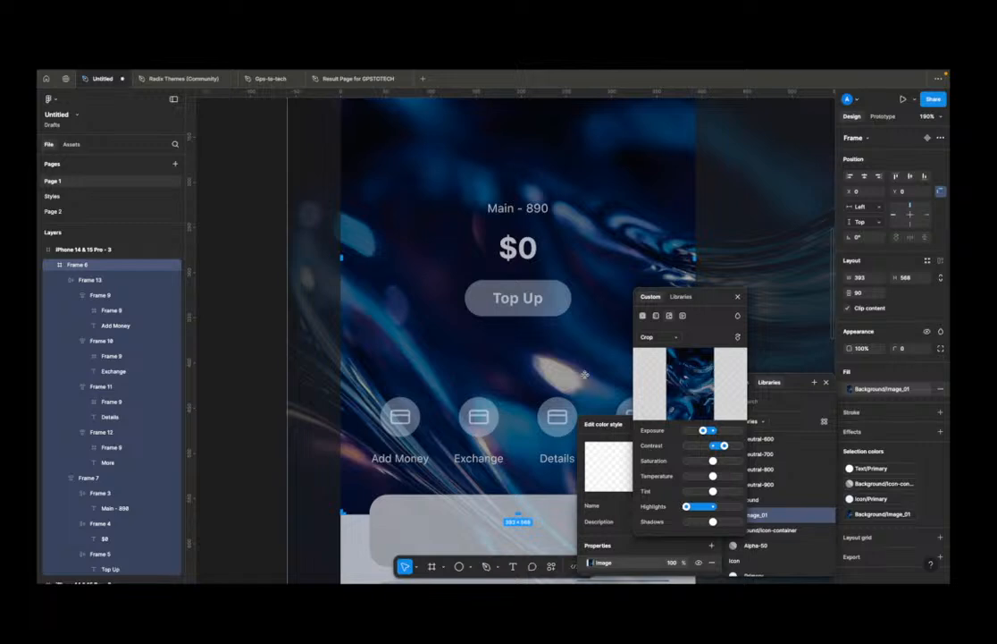
{"action": "left_click_drag", "start_coordinate": [713, 507], "coordinate": [687, 506]}
{"action": "left_click_drag", "start_coordinate": [712, 521], "coordinate": [740, 522]}
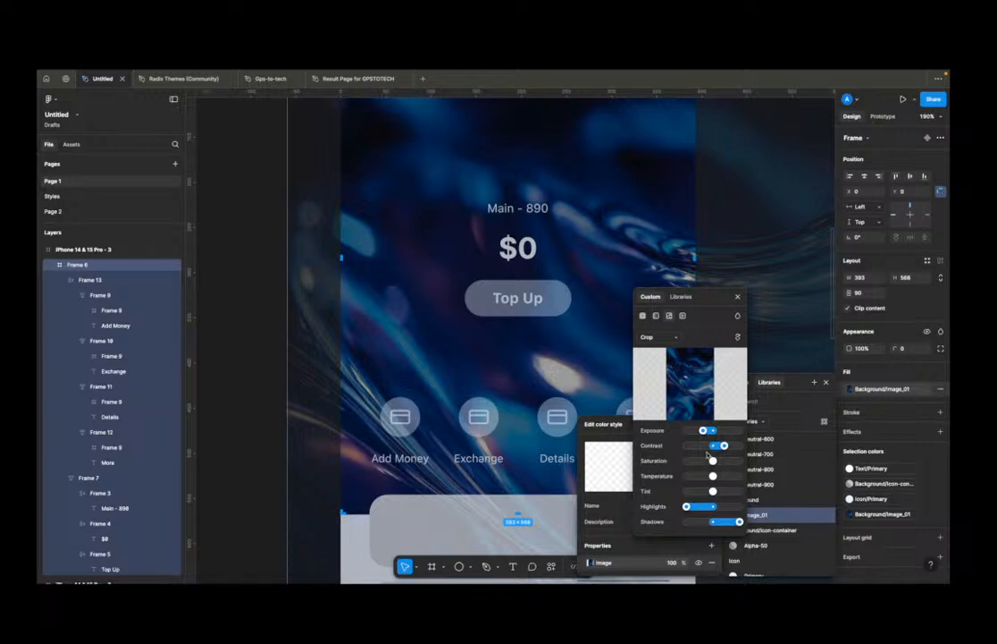
{"action": "mouse_move", "coordinate": [713, 463]}
{"action": "left_mouse_down"}
{"action": "mouse_move", "coordinate": [680, 463]}
{"action": "mouse_move", "coordinate": [761, 464]}
{"action": "mouse_move", "coordinate": [686, 462]}
{"action": "mouse_move", "coordinate": [738, 462]}
{"action": "mouse_move", "coordinate": [728, 462]}
{"action": "left_mouse_up"}
Step: Try cool and warm temperatures and both tint extremes on the Image_01 background image
{"action": "mouse_move", "coordinate": [712, 475]}
{"action": "left_mouse_down"}
{"action": "mouse_move", "coordinate": [701, 477]}
{"action": "mouse_move", "coordinate": [721, 477]}
{"action": "mouse_move", "coordinate": [693, 480]}
{"action": "mouse_move", "coordinate": [717, 480]}
{"action": "mouse_move", "coordinate": [702, 480]}
{"action": "left_mouse_up"}
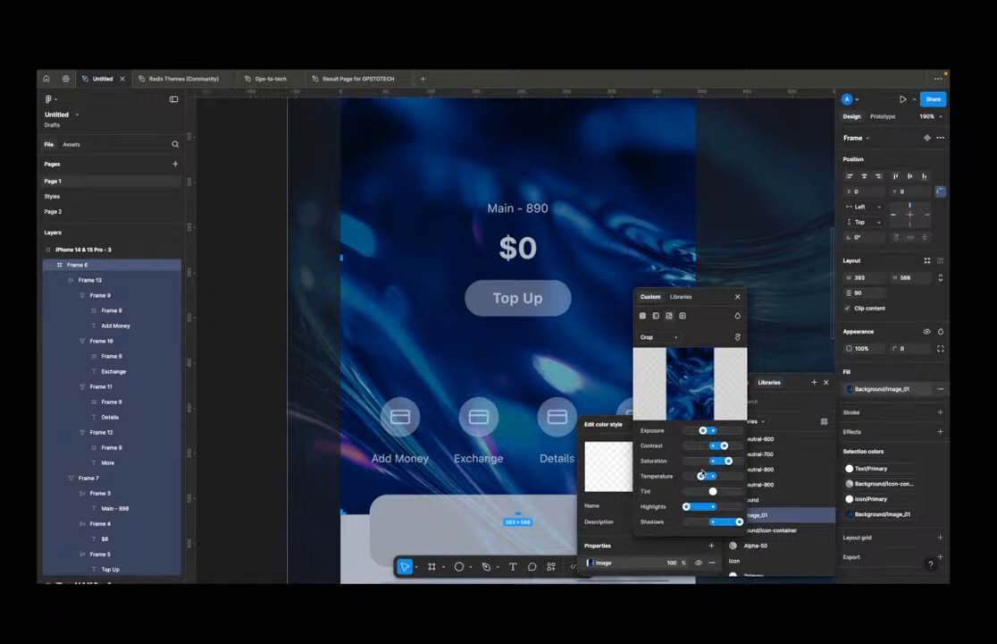
{"action": "mouse_move", "coordinate": [703, 477]}
{"action": "left_mouse_down"}
{"action": "mouse_move", "coordinate": [687, 478]}
{"action": "mouse_move", "coordinate": [790, 481]}
{"action": "mouse_move", "coordinate": [705, 478]}
{"action": "left_mouse_up"}
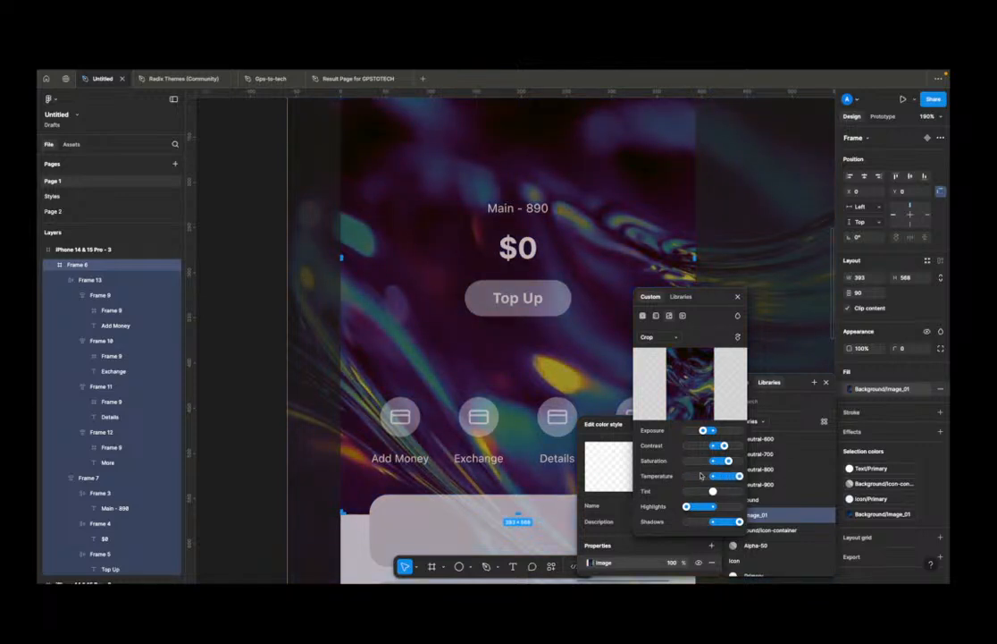
{"action": "left_click_drag", "start_coordinate": [739, 477], "coordinate": [646, 475]}
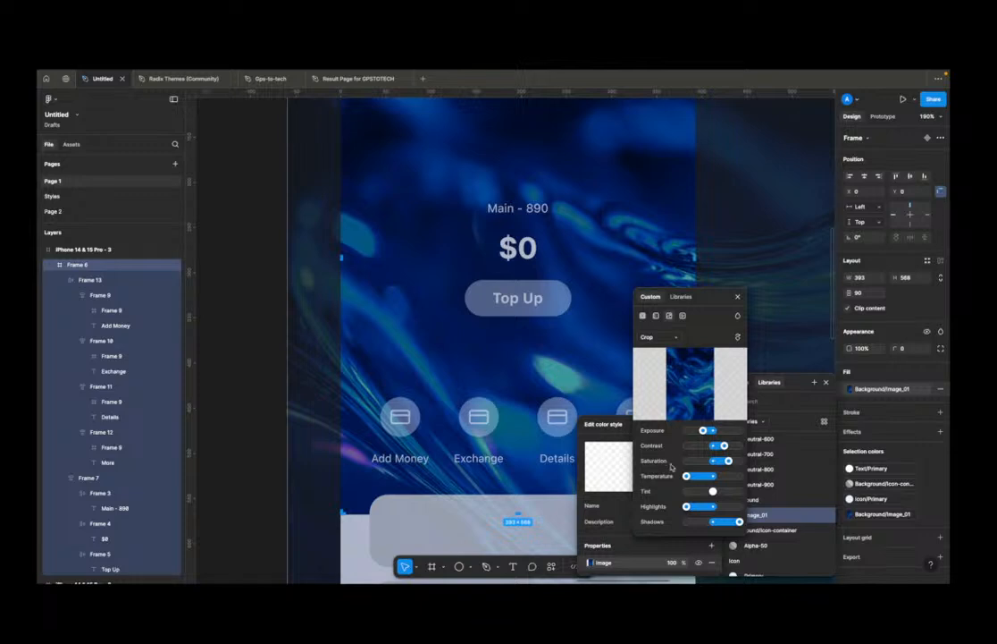
{"action": "mouse_move", "coordinate": [710, 476]}
{"action": "left_mouse_down"}
{"action": "mouse_move", "coordinate": [740, 476]}
{"action": "mouse_move", "coordinate": [708, 476]}
{"action": "left_mouse_up"}
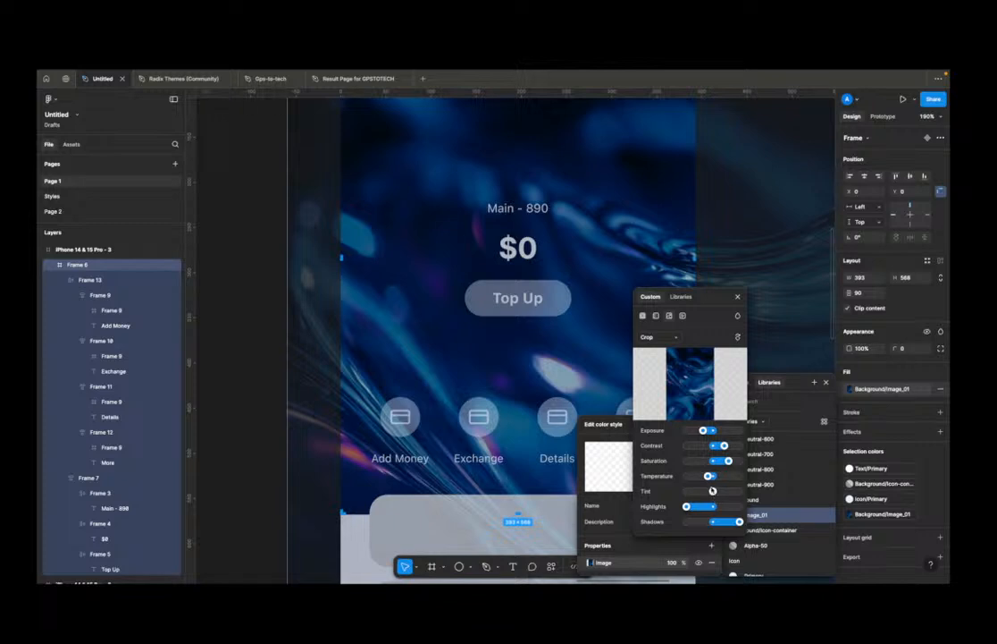
{"action": "left_click_drag", "start_coordinate": [712, 491], "coordinate": [673, 488]}
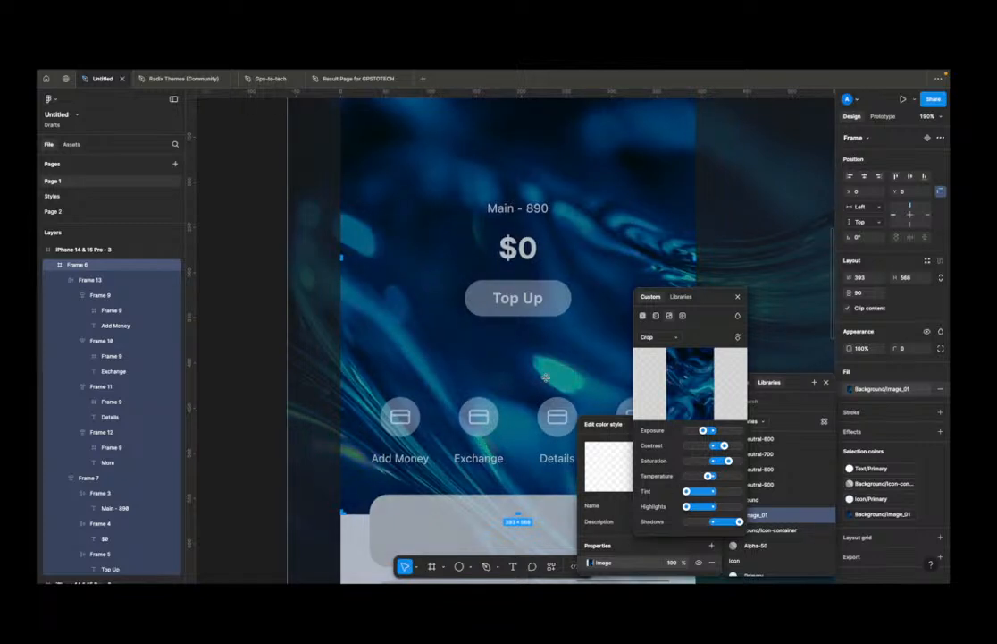
{"action": "left_click_drag", "start_coordinate": [687, 492], "coordinate": [740, 491]}
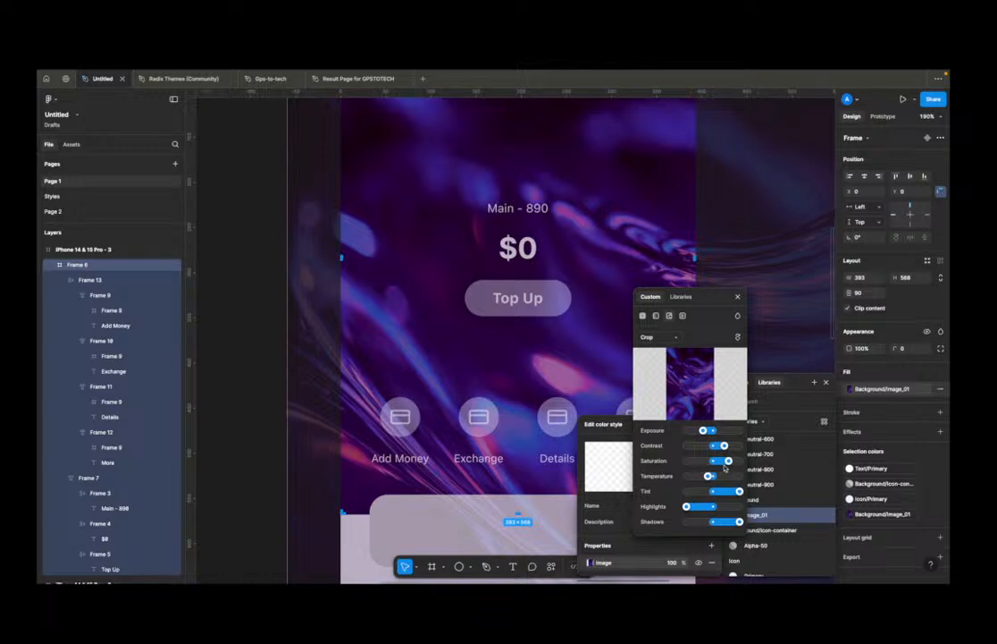
Step: Set the Image_01 image's temperature moderately below neutral and its tint slightly above neutral, and close the image settings
{"action": "mouse_move", "coordinate": [708, 477]}
{"action": "left_mouse_down"}
{"action": "mouse_move", "coordinate": [730, 493]}
{"action": "mouse_move", "coordinate": [718, 493]}
{"action": "left_mouse_up"}
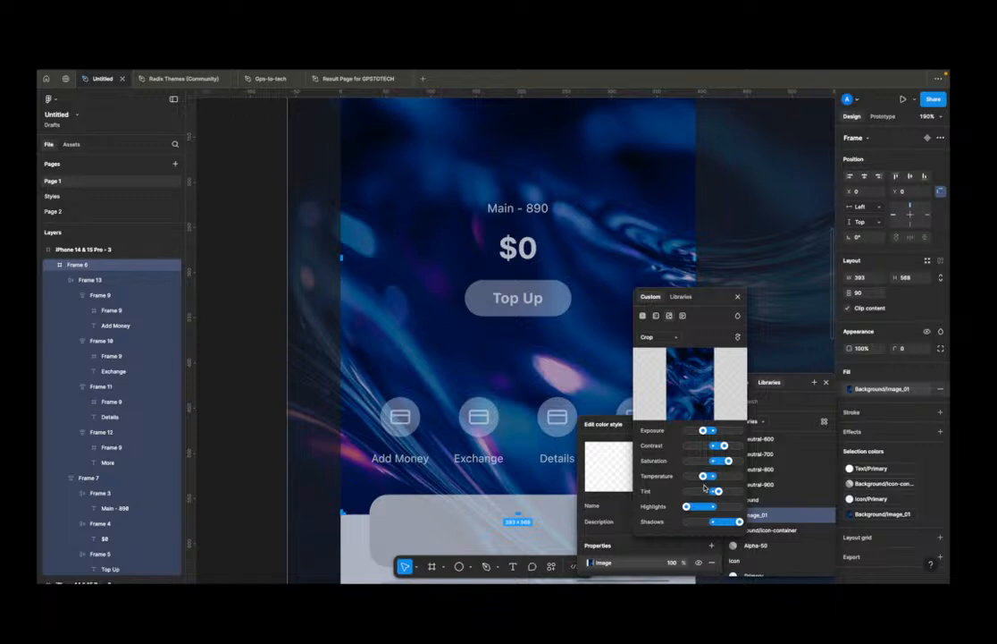
{"action": "mouse_move", "coordinate": [714, 397]}
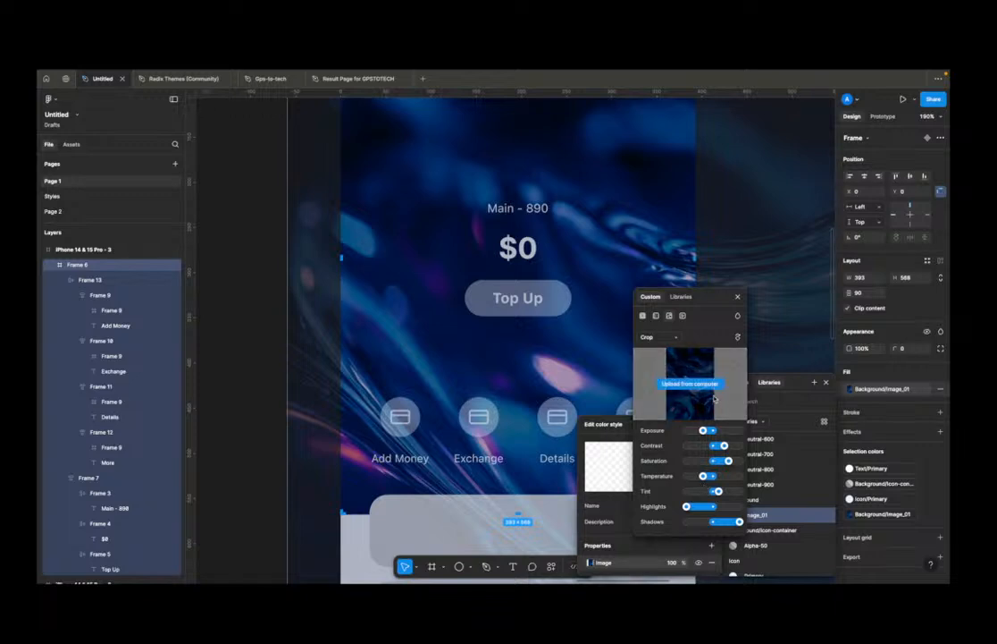
{"action": "left_click", "coordinate": [737, 298]}
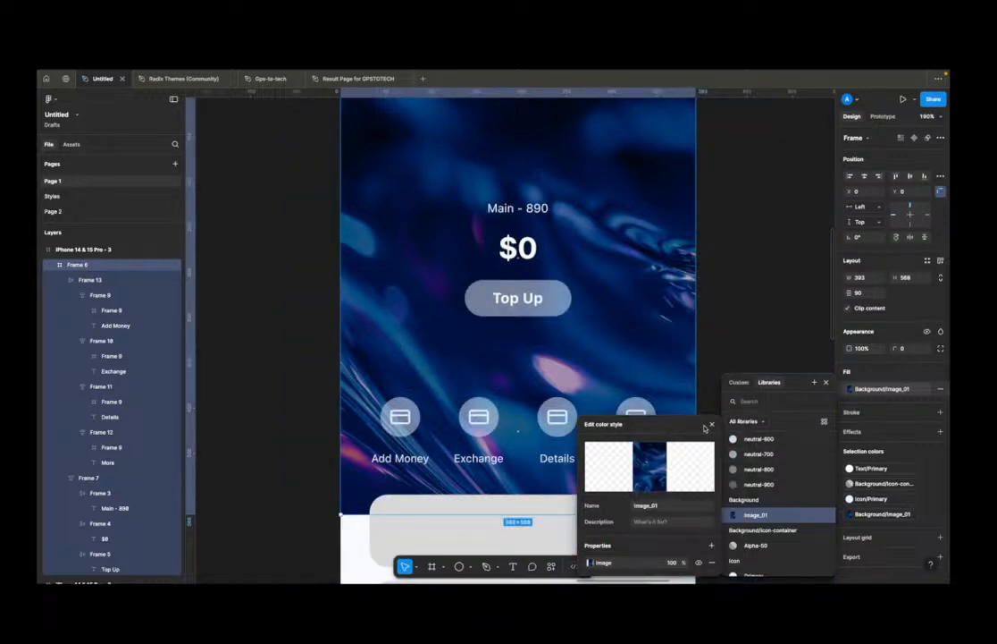
Step: Close the colour style editor, deselect the background frame and check the adjusted image across the whole phone screen
{"action": "key", "text": "Escape"}
{"action": "left_click", "coordinate": [720, 330]}
{"action": "scroll", "coordinate": [719, 330], "scroll_direction": "down", "scroll_amount": 5}
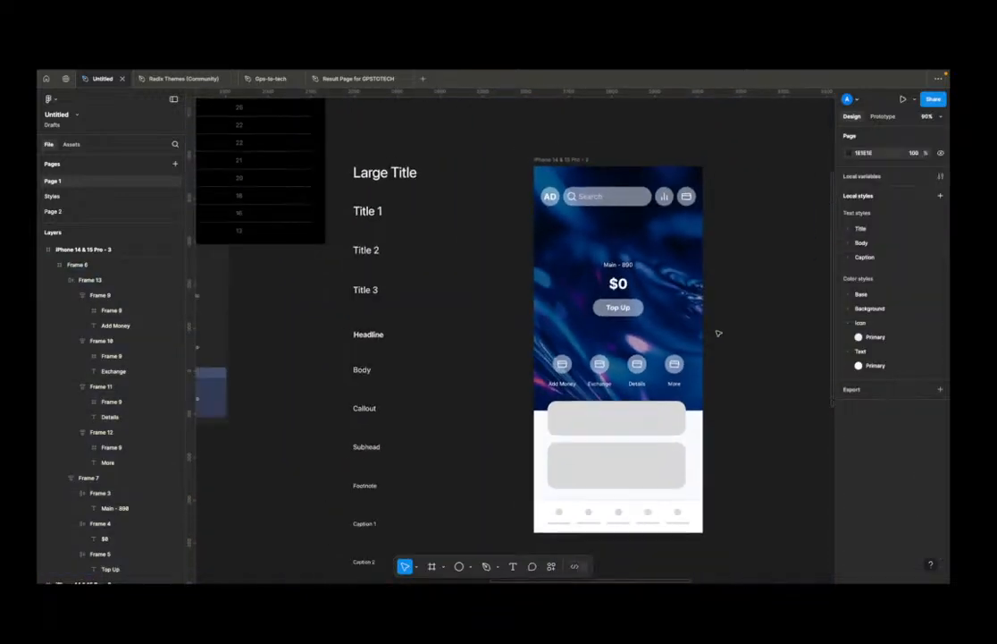
{"action": "scroll", "coordinate": [706, 378], "scroll_direction": "up", "scroll_amount": 2}
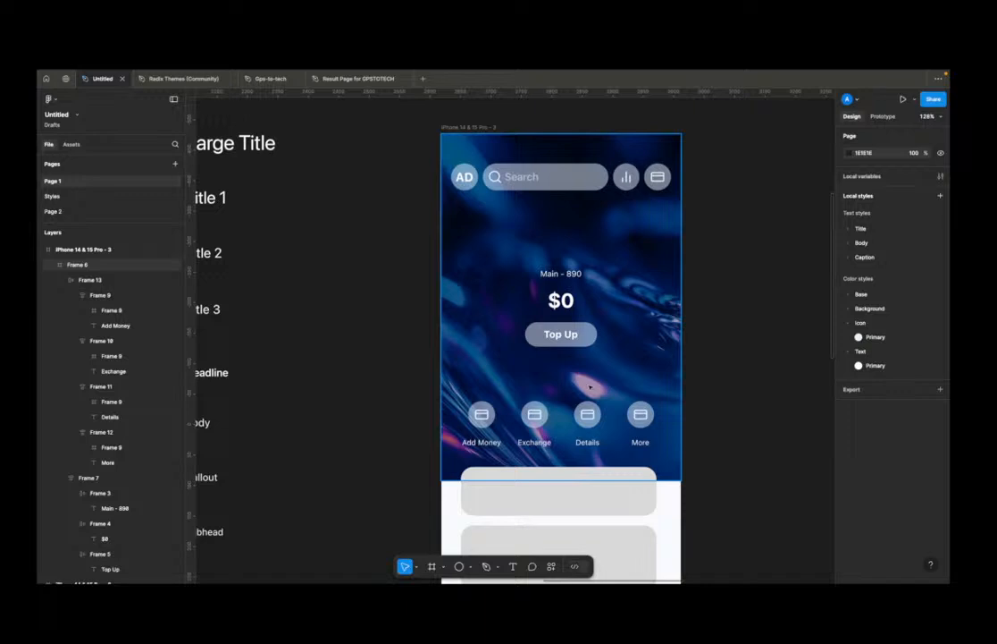
{"action": "scroll", "coordinate": [582, 384], "scroll_direction": "down", "scroll_amount": 2}
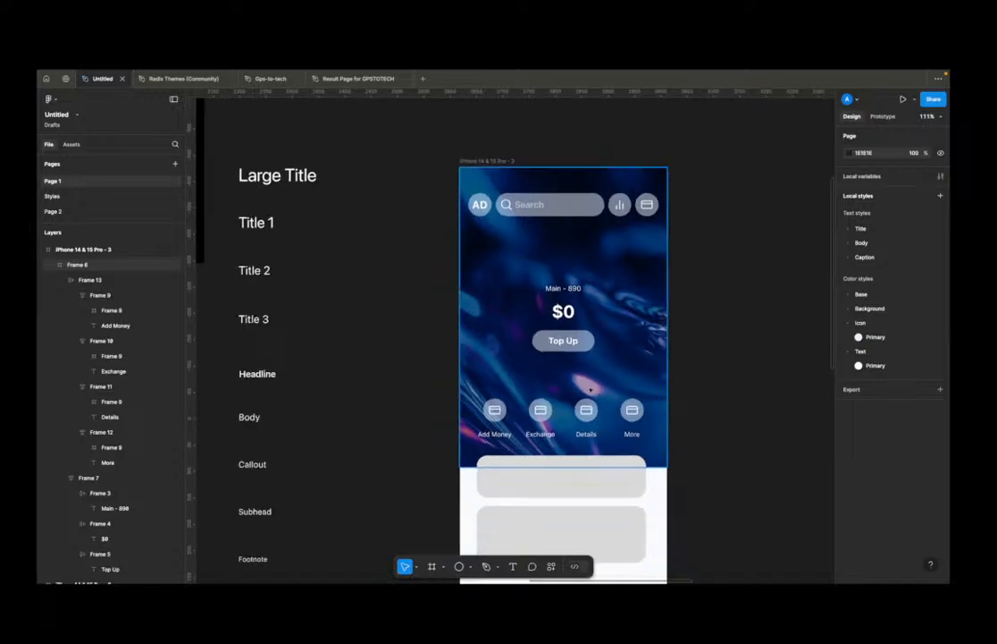
Step: Duplicate the background frame beside the phone screen and delete the balance and action-button groups from the copy
{"action": "left_click", "coordinate": [595, 379]}
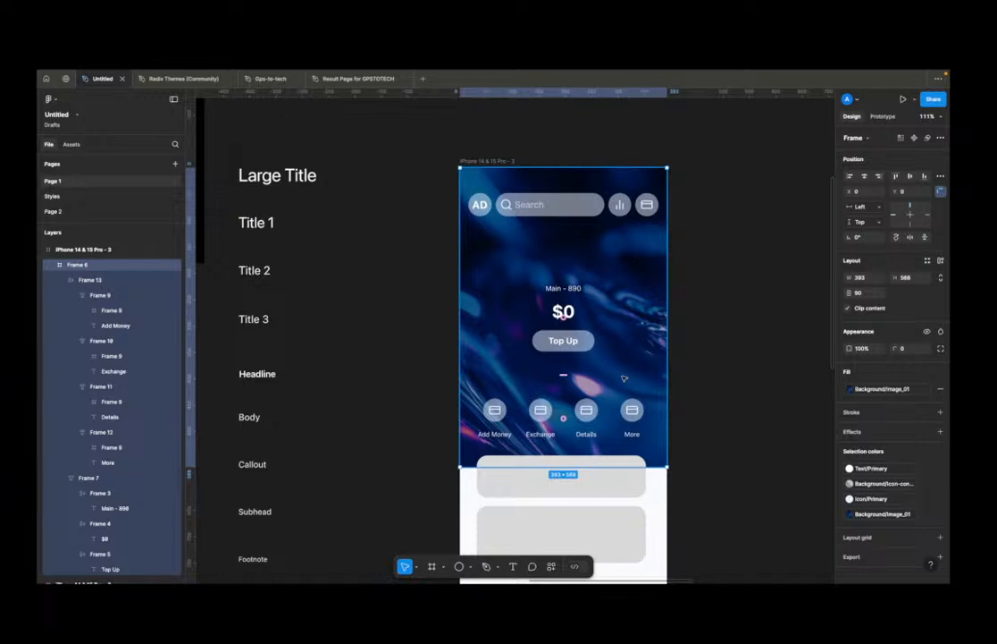
{"action": "key", "text": "super+d"}
{"action": "left_click_drag", "start_coordinate": [576, 382], "coordinate": [657, 379]}
{"action": "left_click", "coordinate": [620, 293]}
{"action": "left_click", "coordinate": [695, 410], "text": "shift"}
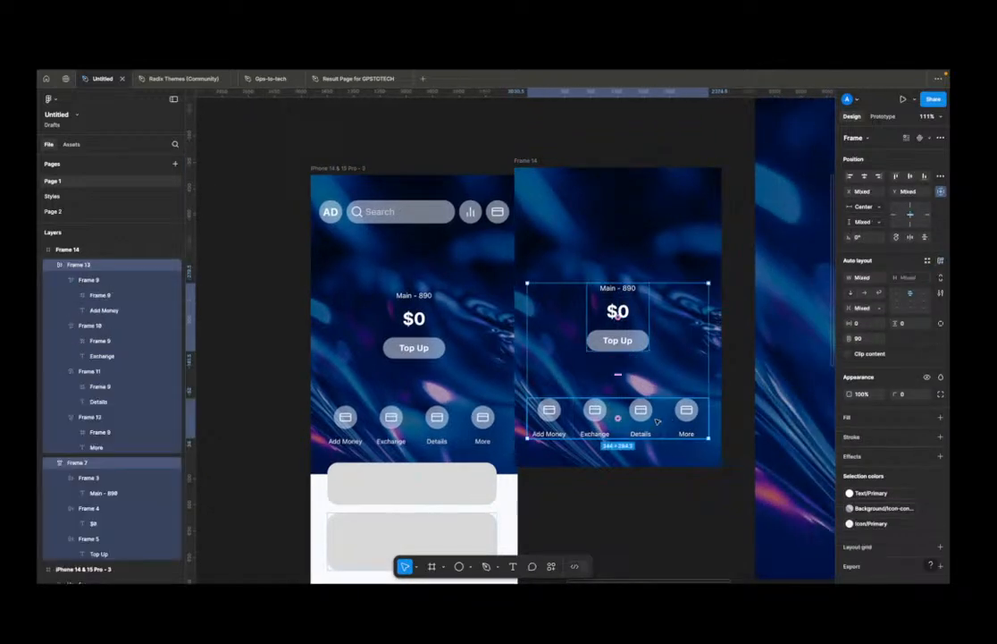
{"action": "key", "text": "Delete"}
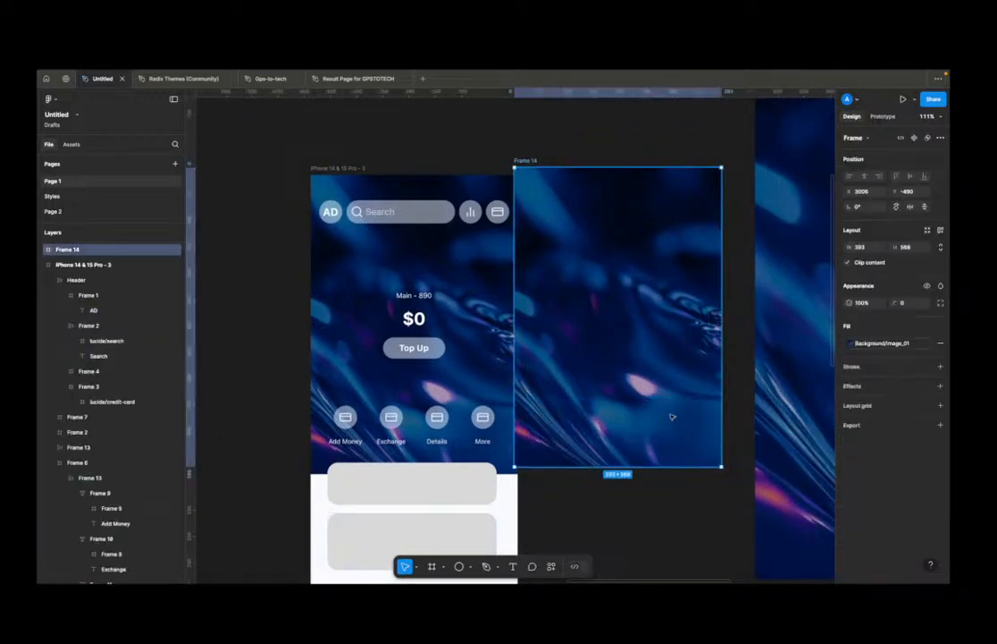
Step: Draw a closed four-point shape about 82 × 73 around the bright pink spot in the copied background using the Pen tool
{"action": "scroll", "coordinate": [662, 398], "scroll_direction": "up", "scroll_amount": 5}
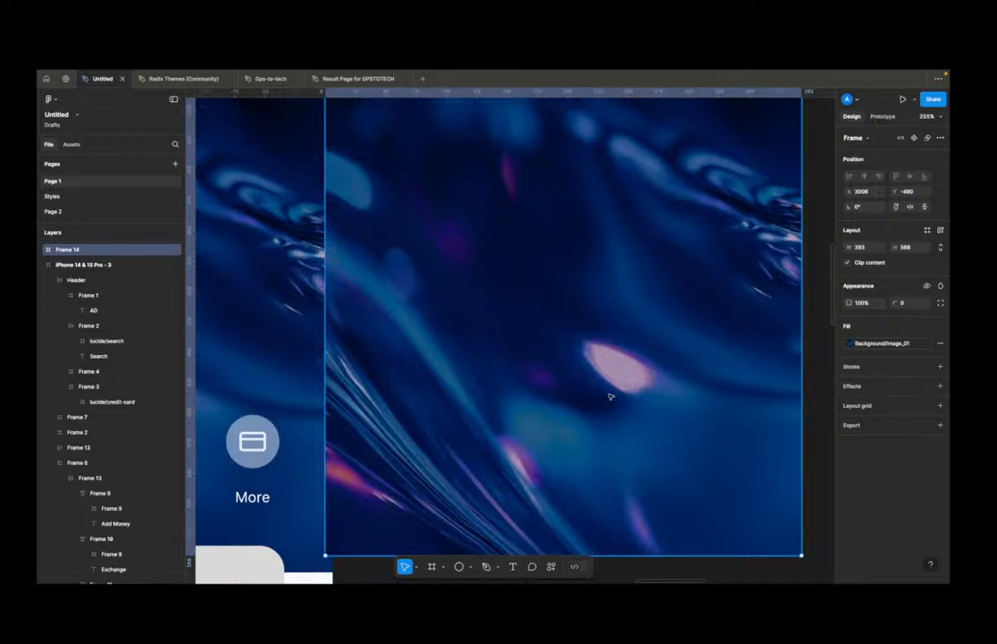
{"action": "key", "text": "p"}
{"action": "left_click", "coordinate": [576, 331]}
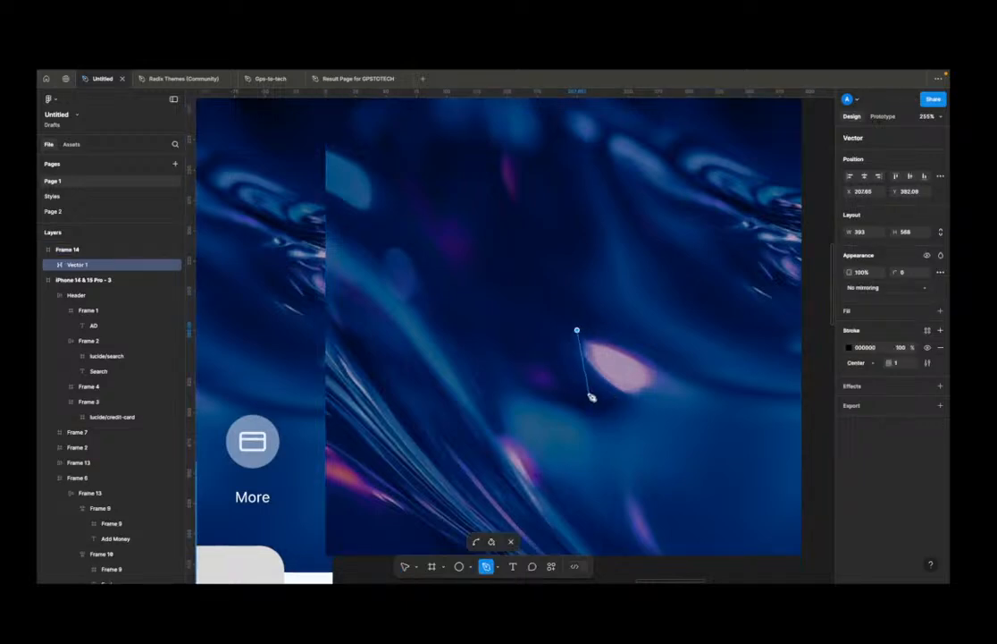
{"action": "left_click", "coordinate": [573, 378]}
{"action": "left_click", "coordinate": [640, 417]}
{"action": "left_click", "coordinate": [670, 383]}
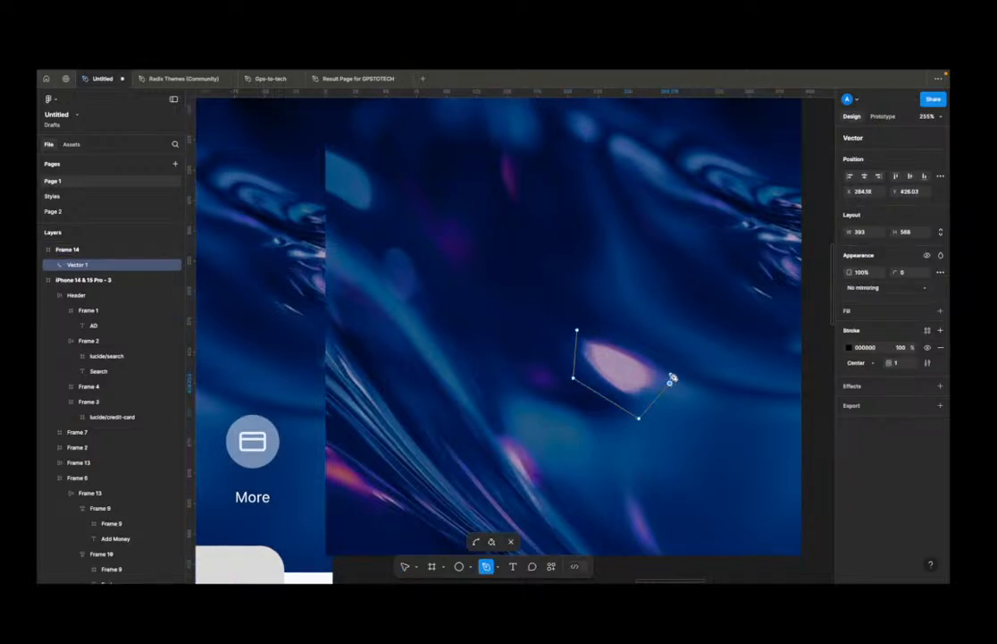
{"action": "left_click", "coordinate": [577, 331]}
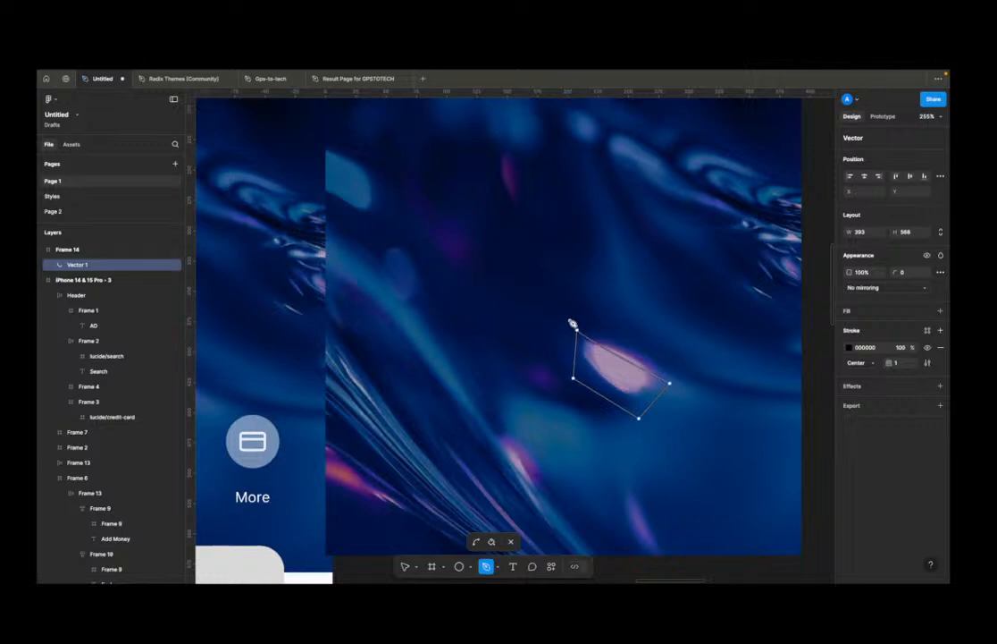
{"action": "key", "text": "Escape"}
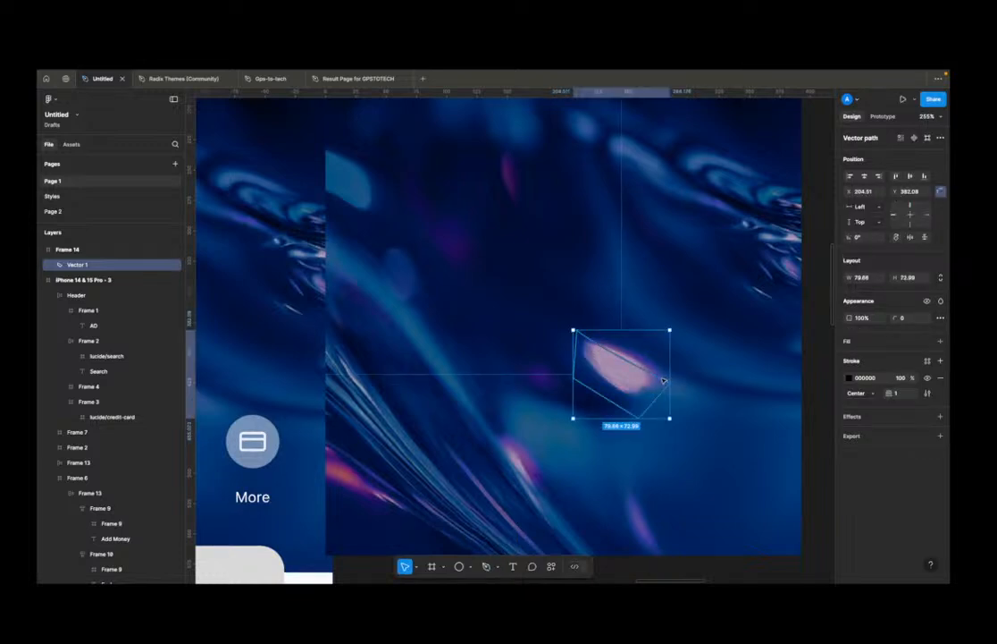
{"action": "mouse_move", "coordinate": [670, 384]}
{"action": "left_mouse_down"}
{"action": "mouse_move", "coordinate": [684, 365]}
{"action": "mouse_move", "coordinate": [673, 367]}
{"action": "left_mouse_up"}
{"action": "key", "text": "Escape"}
{"action": "key", "text": "Escape"}
Step: Sample the dark blue 002B6A from the background for the shape's stroke and swap the stroke to a fill
{"action": "scroll", "coordinate": [669, 440], "scroll_direction": "down", "scroll_amount": 5}
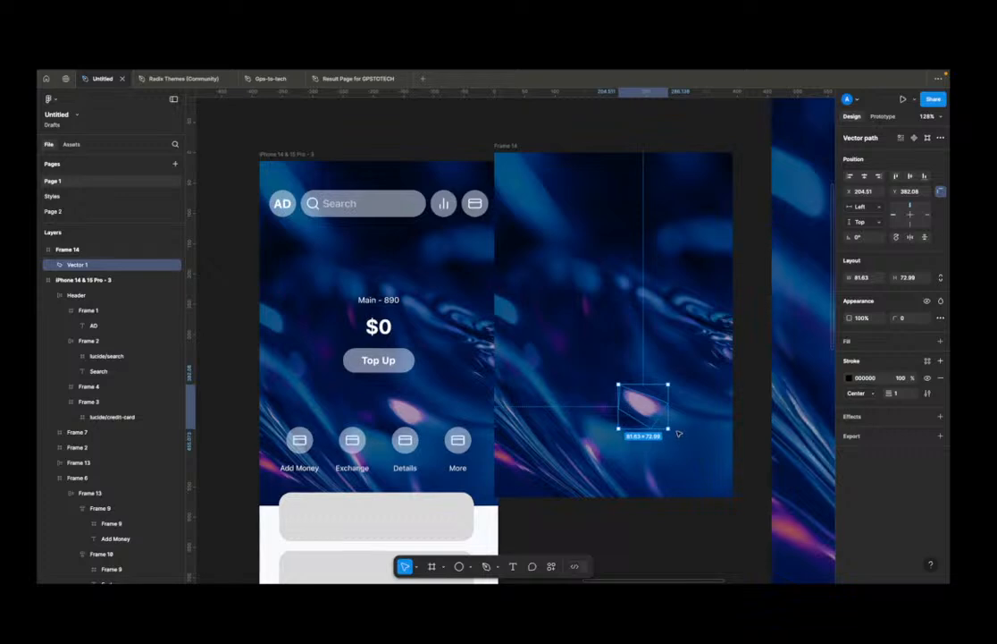
{"action": "scroll", "coordinate": [684, 435], "scroll_direction": "up", "scroll_amount": 3}
{"action": "key", "text": "i"}
{"action": "left_click", "coordinate": [600, 490]}
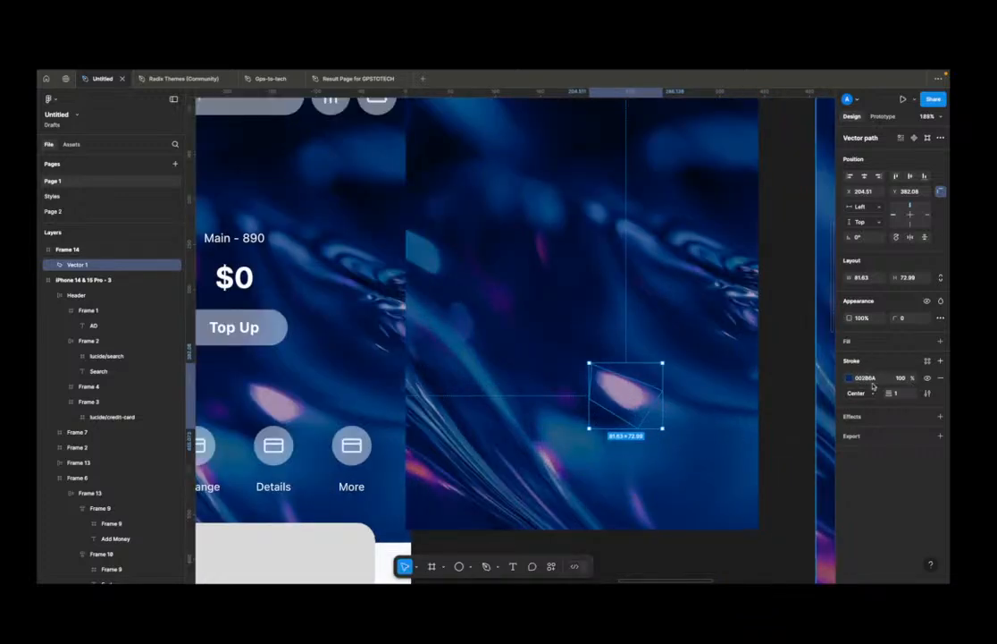
{"action": "key", "text": "shift+x"}
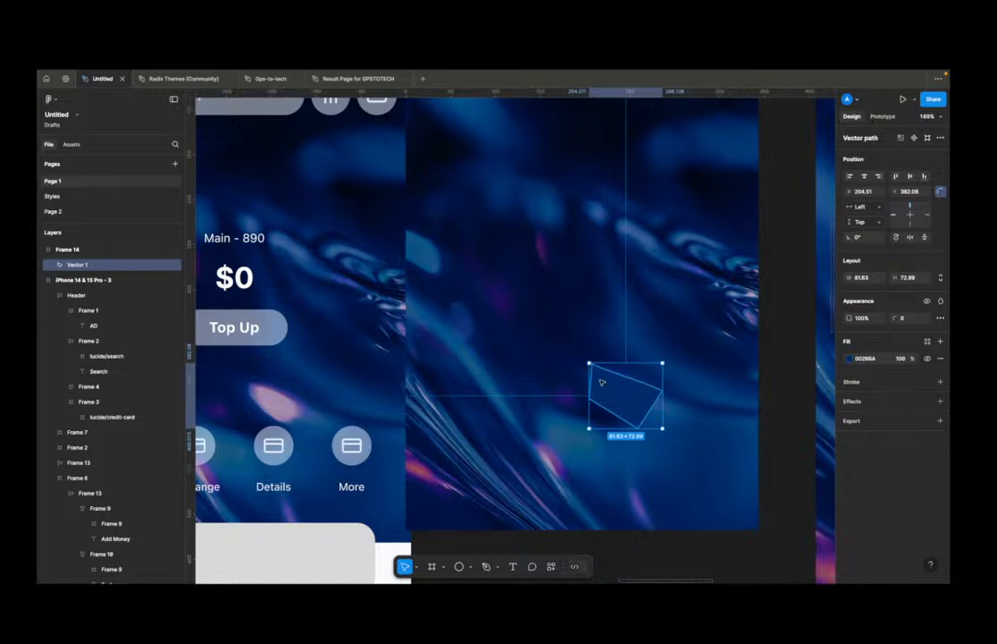
Step: Scale the blue patch up around its centre to about 109 × 98
{"action": "key", "text": "Escape"}
{"action": "left_click", "coordinate": [640, 402]}
{"action": "left_click_drag", "start_coordinate": [640, 403], "coordinate": [668, 420]}
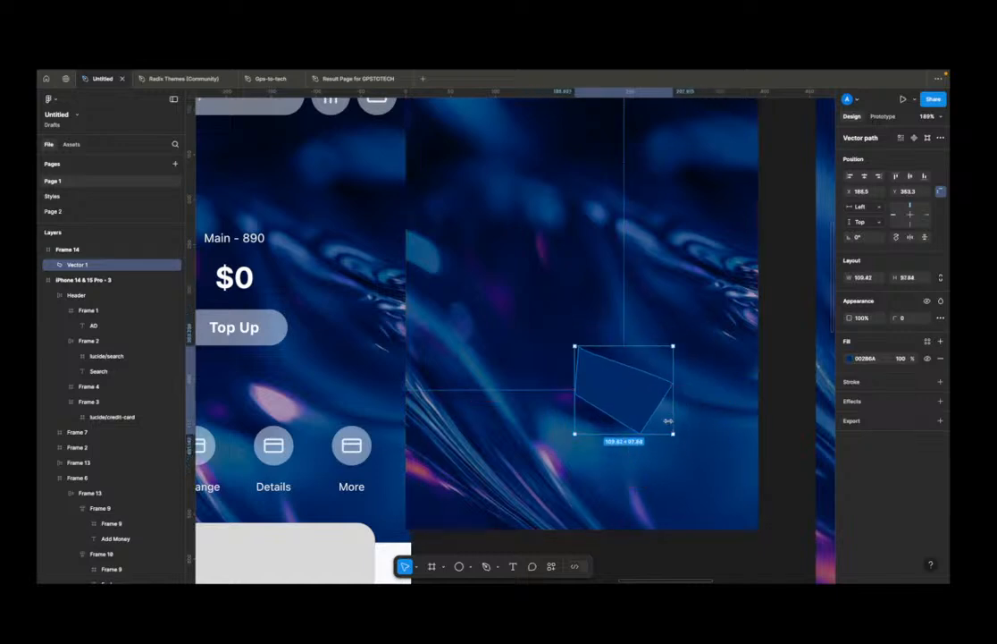
Step: Add a layer blur effect of 23.7 to the blue patch
{"action": "left_click", "coordinate": [872, 402]}
{"action": "left_click", "coordinate": [889, 418]}
{"action": "left_click", "coordinate": [870, 428]}
{"action": "left_click", "coordinate": [848, 418]}
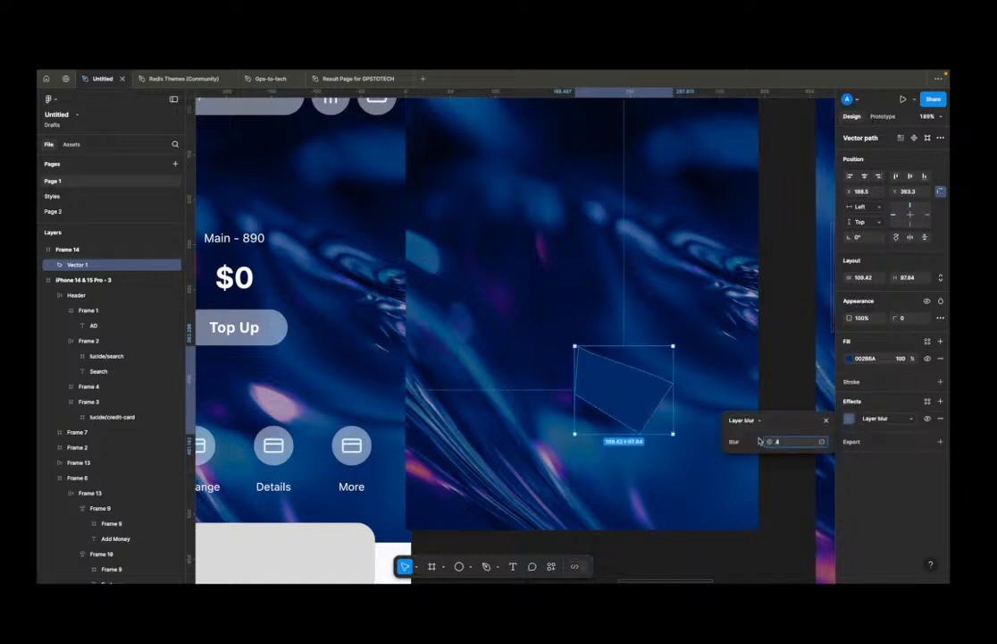
{"action": "left_click_drag", "start_coordinate": [772, 441], "coordinate": [46, 426]}
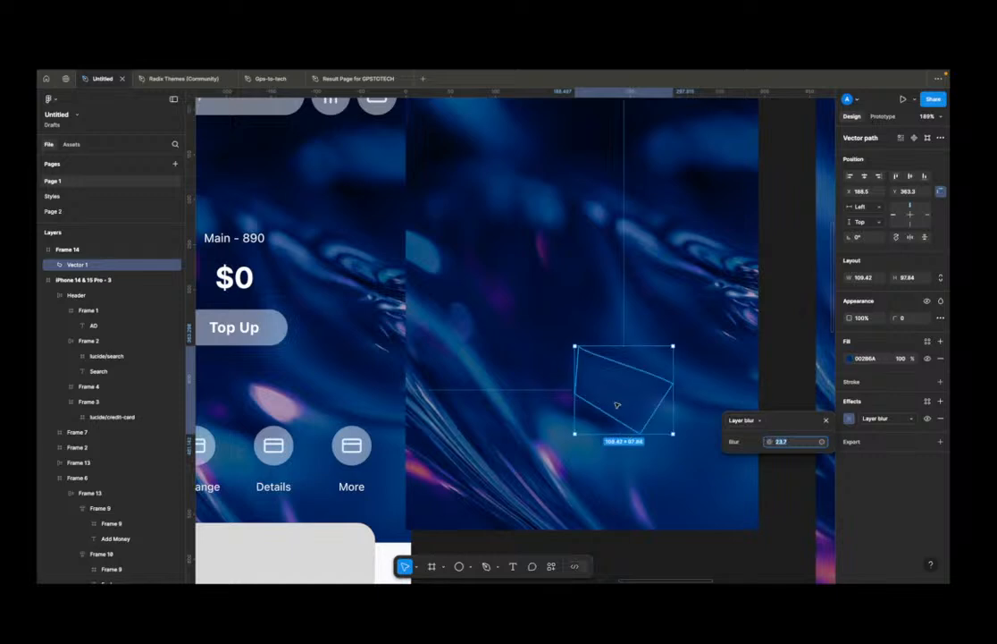
Step: Enlarge the blurred patch to about 113 × 101 and fine-tune its layer blur
{"action": "mouse_move", "coordinate": [673, 434]}
{"action": "left_mouse_down"}
{"action": "mouse_move", "coordinate": [650, 423]}
{"action": "mouse_move", "coordinate": [681, 443]}
{"action": "mouse_move", "coordinate": [675, 436]}
{"action": "left_mouse_up"}
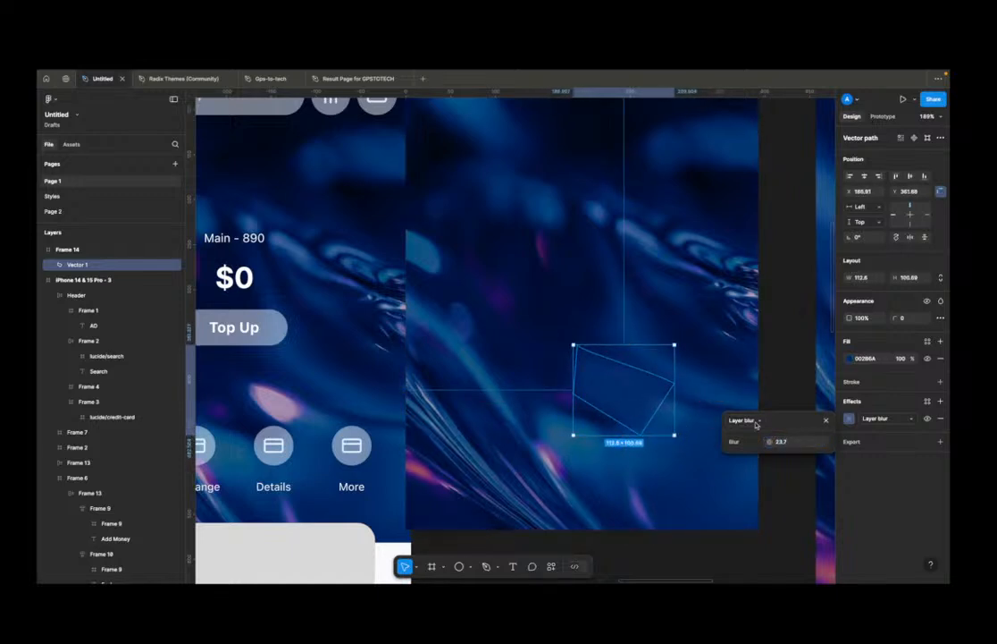
{"action": "left_click_drag", "start_coordinate": [766, 441], "coordinate": [782, 443]}
{"action": "left_click", "coordinate": [653, 475]}
{"action": "left_click", "coordinate": [612, 403]}
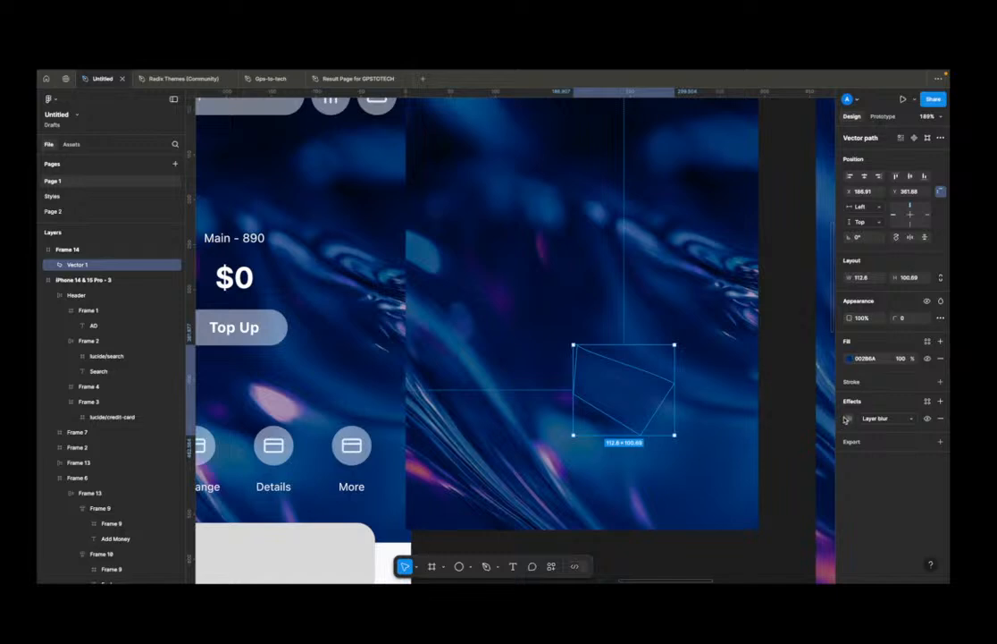
Step: Add a drop shadow to the blurred patch, using the fill colour 002B6A, and change the shadow's opacity
{"action": "left_click", "coordinate": [940, 400]}
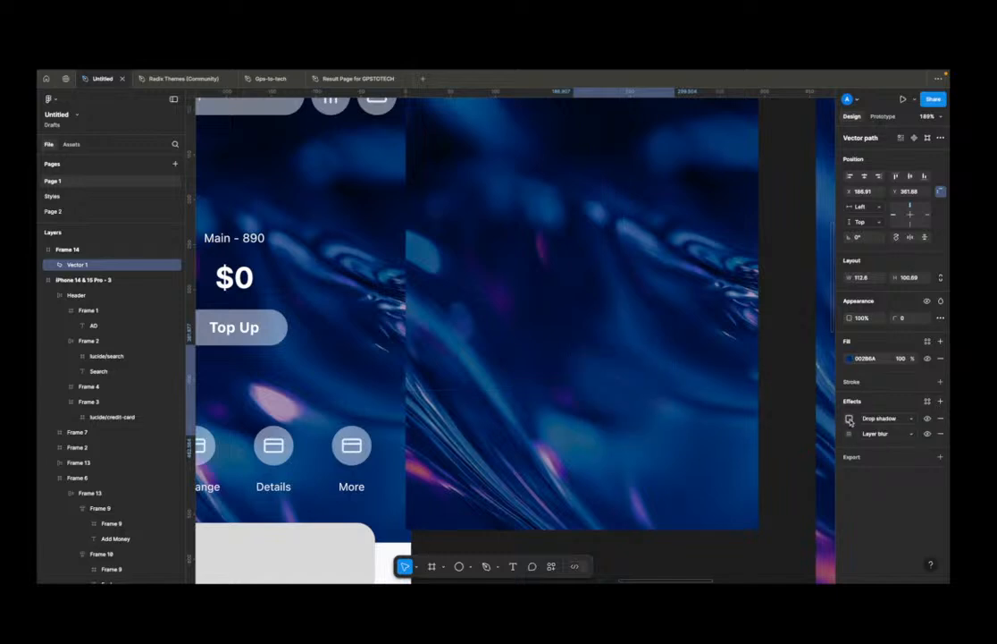
{"action": "left_click", "coordinate": [849, 419]}
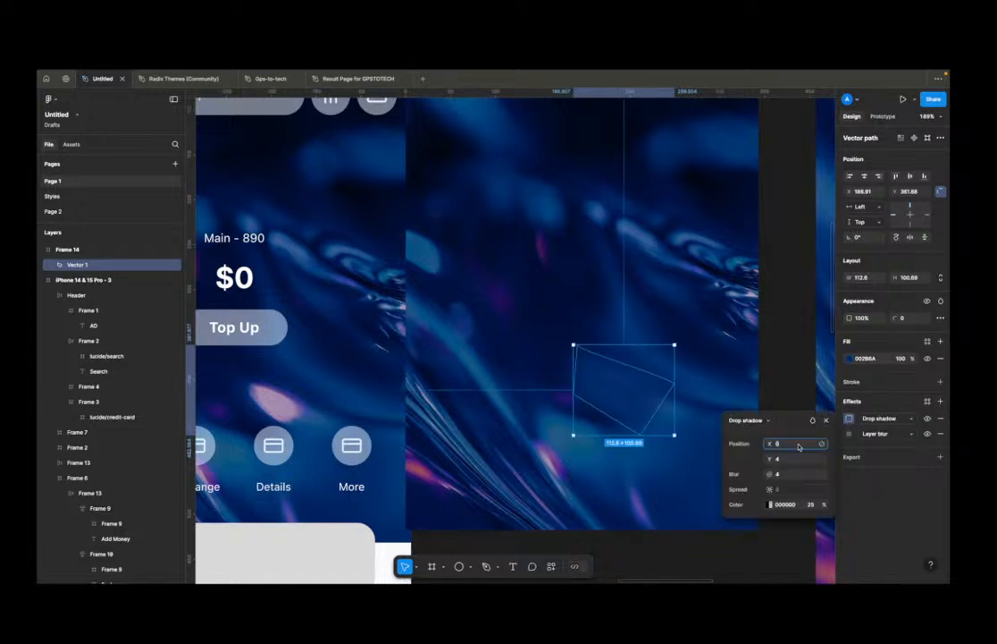
{"action": "left_click", "coordinate": [870, 359]}
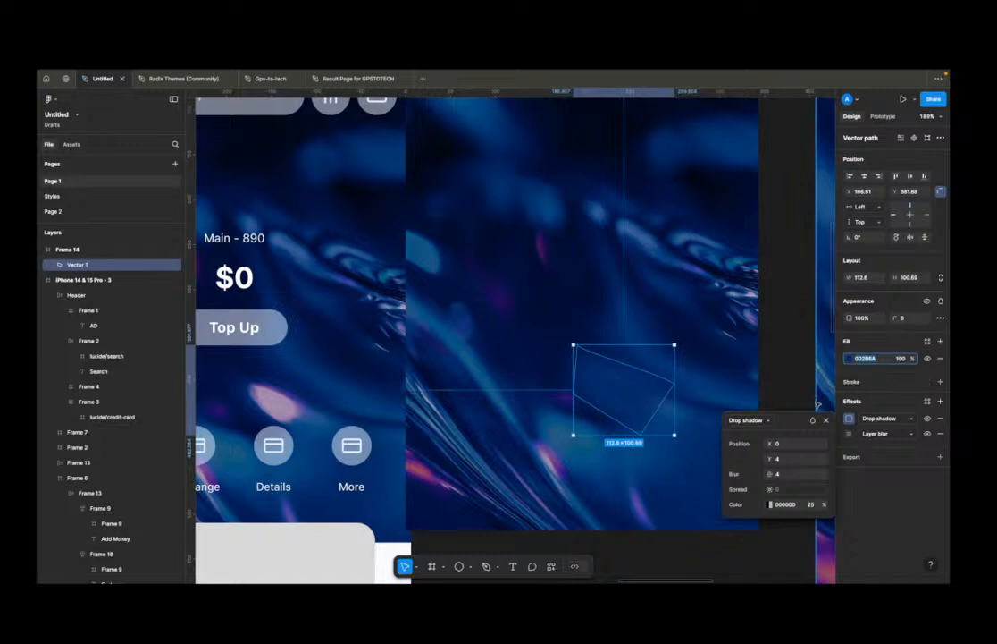
{"action": "left_click", "coordinate": [792, 505]}
{"action": "key", "text": "Return"}
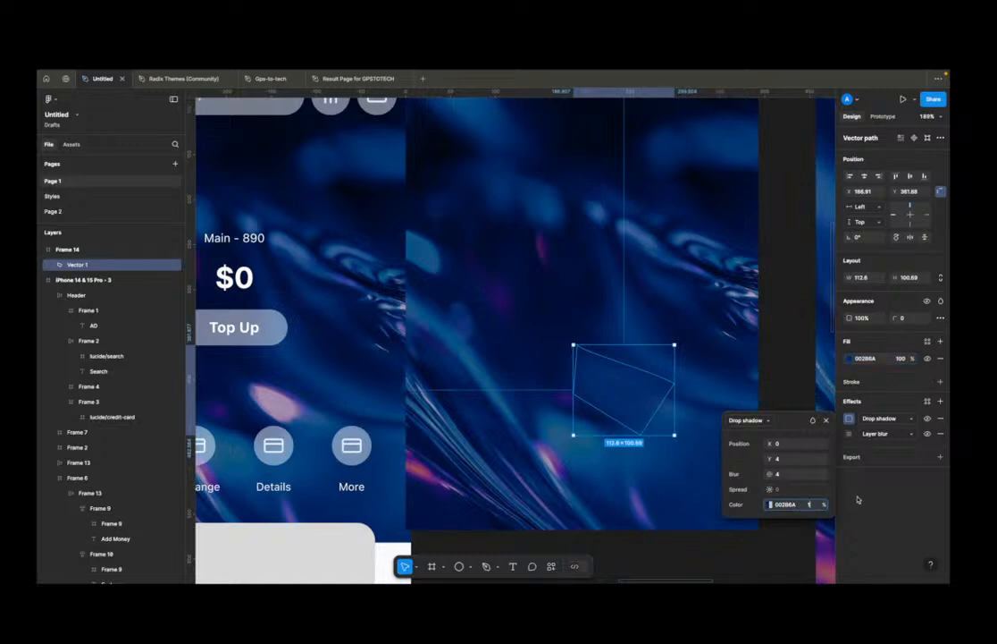
{"action": "left_click", "coordinate": [792, 367]}
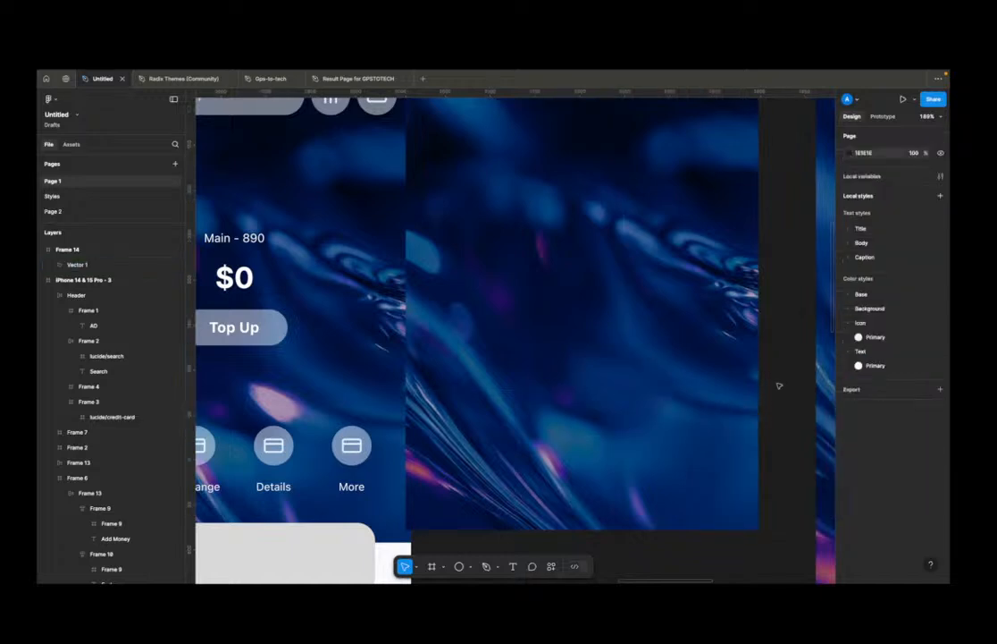
Step: Reshape the blurred patch by moving its rightmost corner point outward and slightly down, and finish the vector editing
{"action": "scroll", "coordinate": [790, 408], "scroll_direction": "down", "scroll_amount": 5}
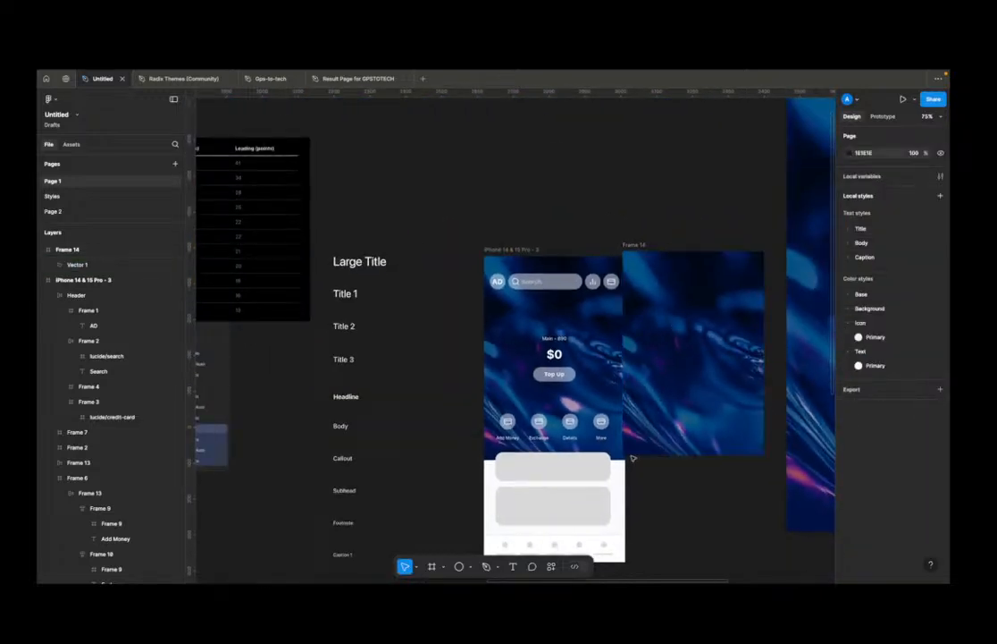
{"action": "scroll", "coordinate": [664, 422], "scroll_direction": "right", "scroll_amount": 3}
{"action": "scroll", "coordinate": [664, 422], "scroll_direction": "up", "scroll_amount": 1}
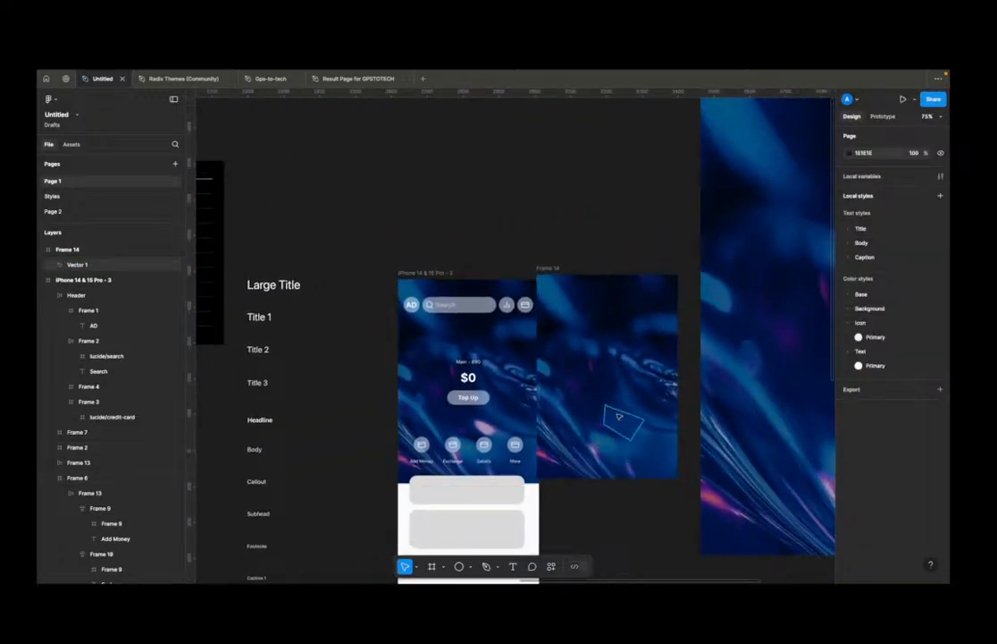
{"action": "left_click", "coordinate": [628, 427]}
{"action": "scroll", "coordinate": [628, 428], "scroll_direction": "up", "scroll_amount": 2}
{"action": "double_click", "coordinate": [628, 422]}
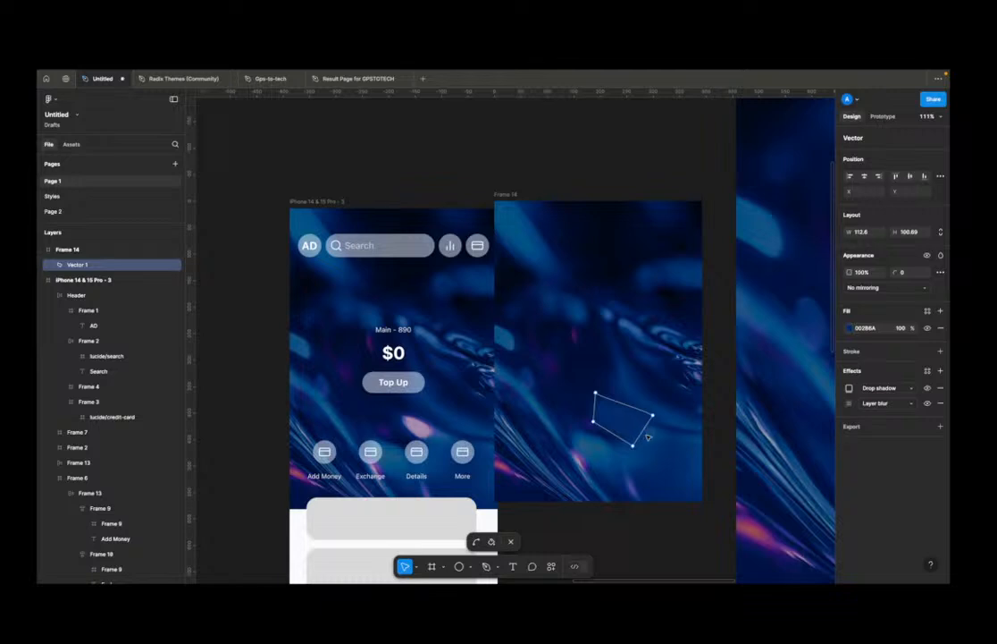
{"action": "left_click_drag", "start_coordinate": [655, 418], "coordinate": [674, 430]}
{"action": "left_click", "coordinate": [685, 527]}
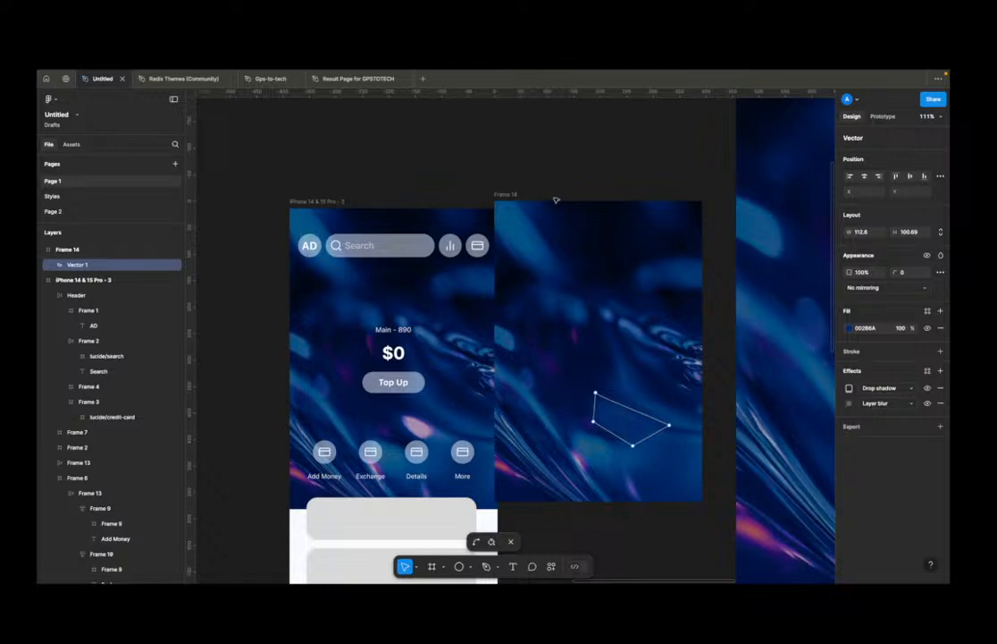
{"action": "key", "text": "Escape"}
Step: Place the retouched background frame clear of the phone screen and flatten it with the Flatten Selection to Bitmap plugin
{"action": "left_click", "coordinate": [503, 195]}
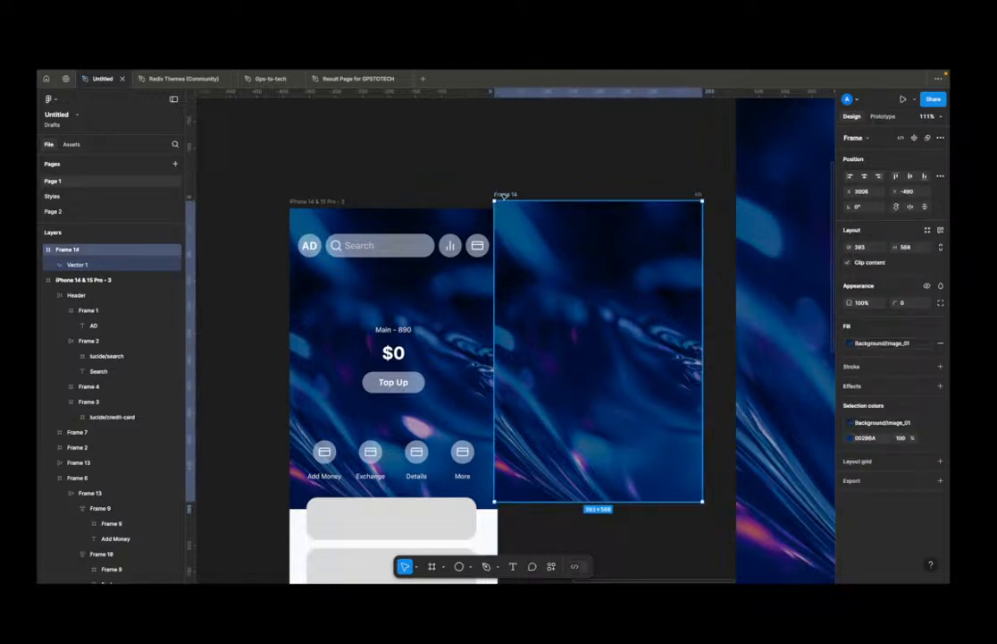
{"action": "left_click_drag", "start_coordinate": [505, 195], "coordinate": [527, 186]}
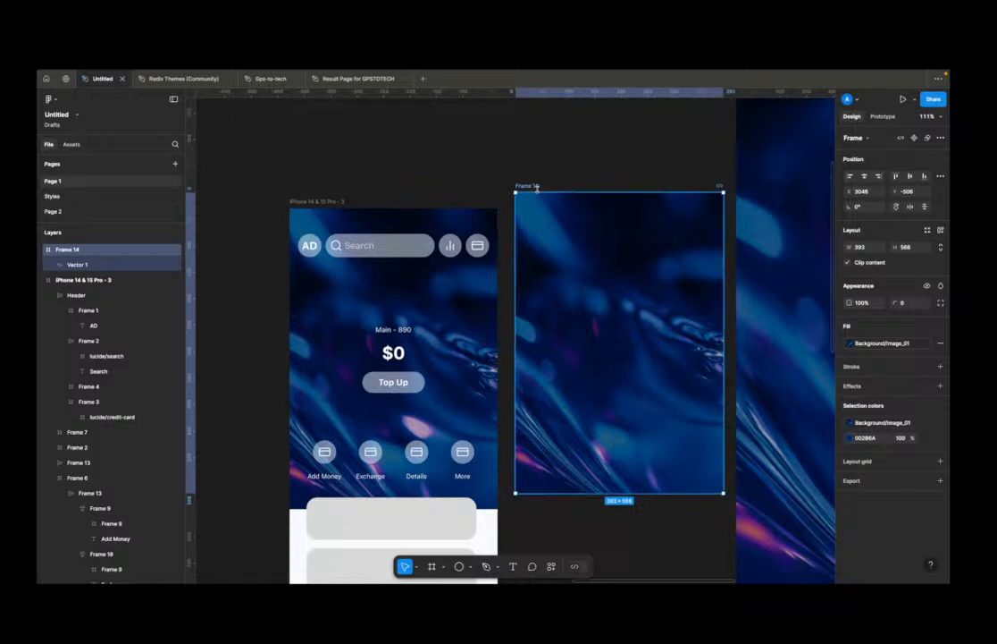
{"action": "left_click", "coordinate": [552, 566]}
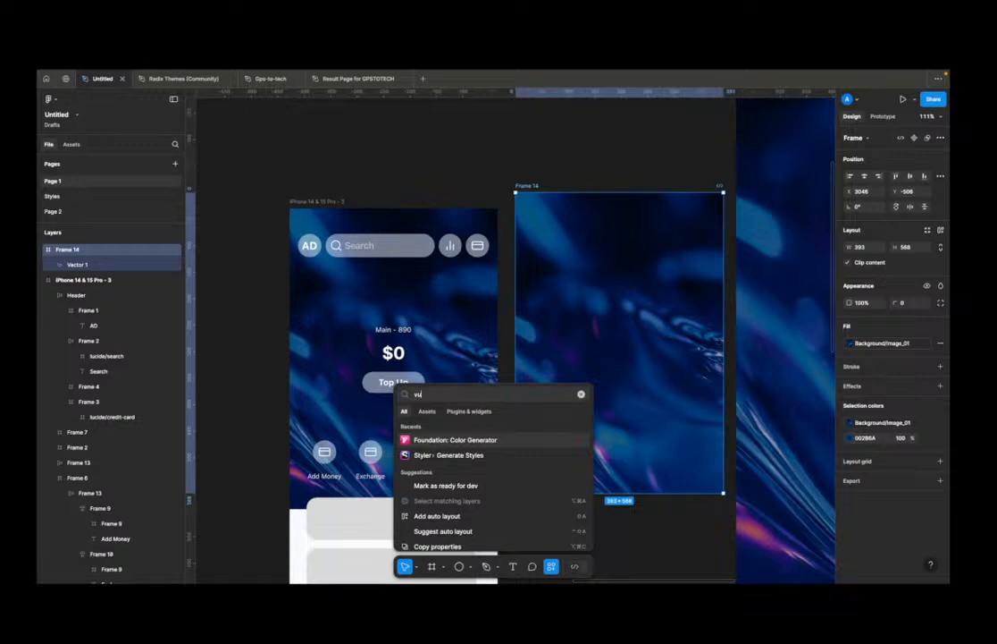
{"action": "type", "text": "v"}
{"action": "key", "text": "BackSpace"}
{"action": "type", "text": "bitm"}
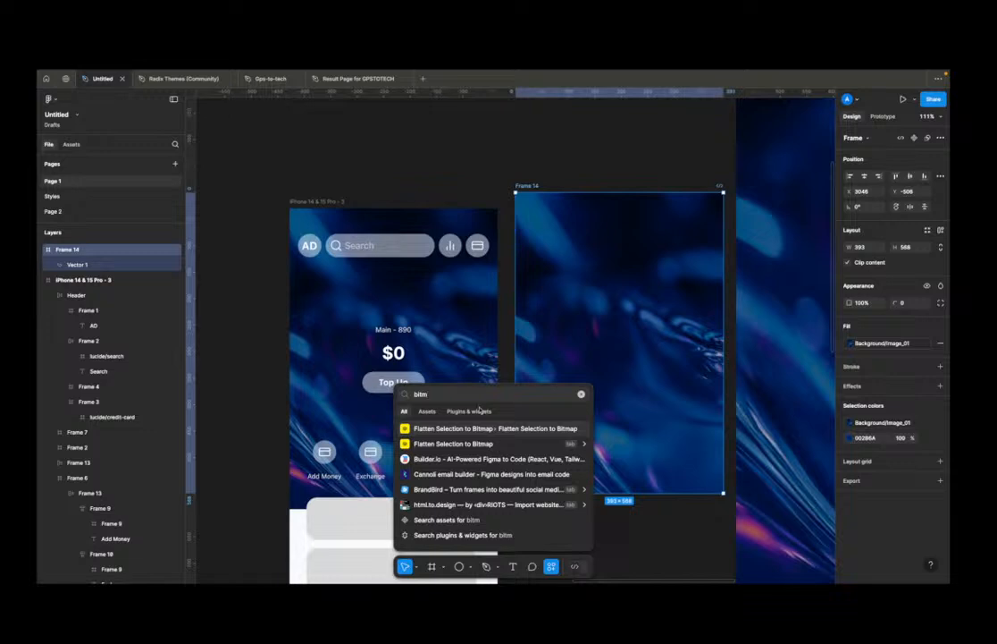
{"action": "left_click", "coordinate": [456, 444]}
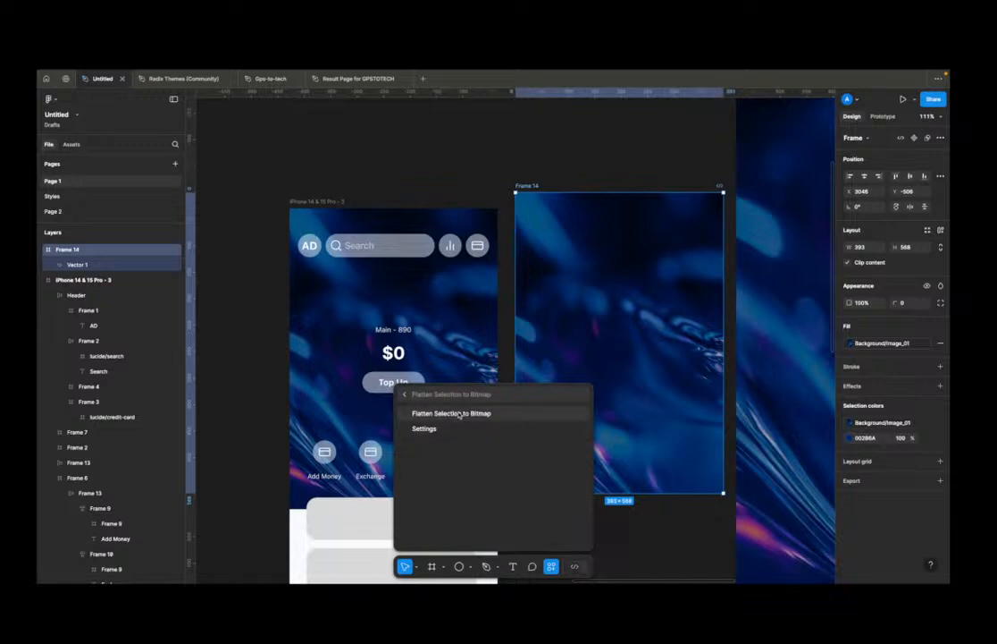
{"action": "left_click", "coordinate": [459, 415]}
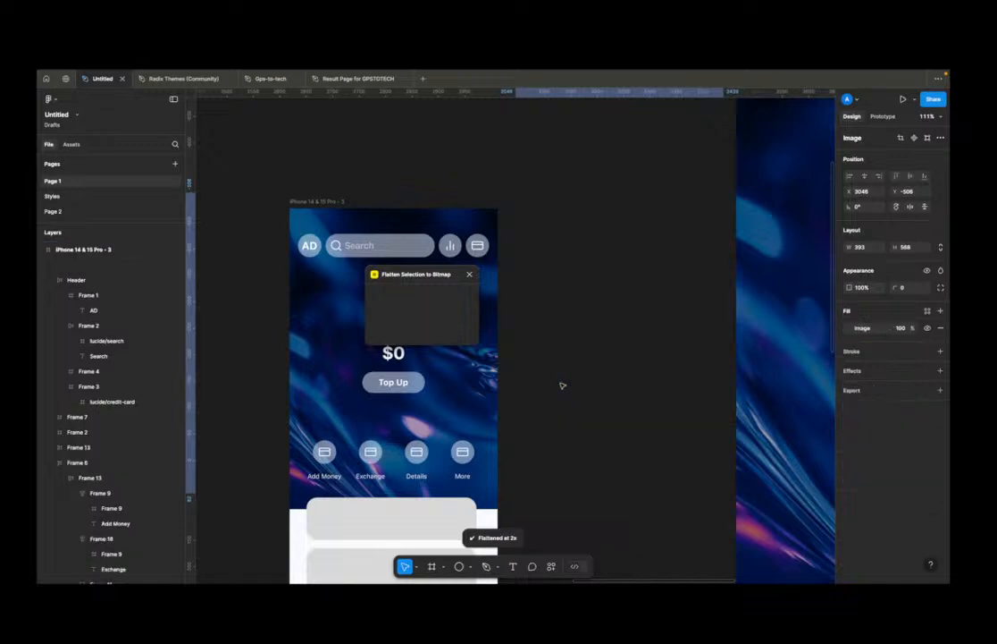
{"action": "left_click_drag", "start_coordinate": [572, 368], "coordinate": [556, 321]}
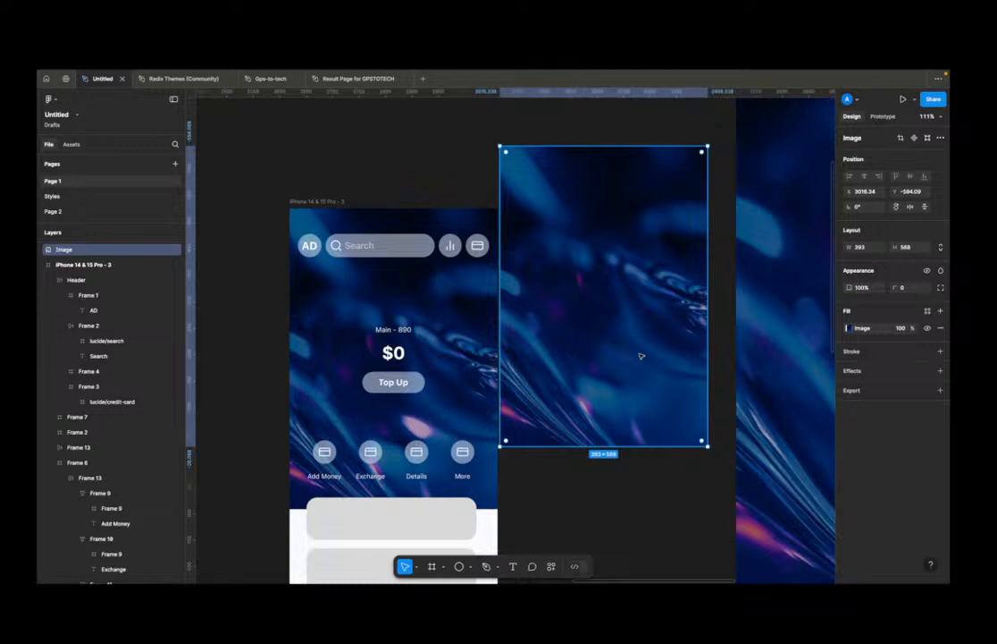
Step: Fill the top frame of the phone screen with the retouched image and move the standalone bitmap up above the phone
{"action": "left_click", "coordinate": [475, 333]}
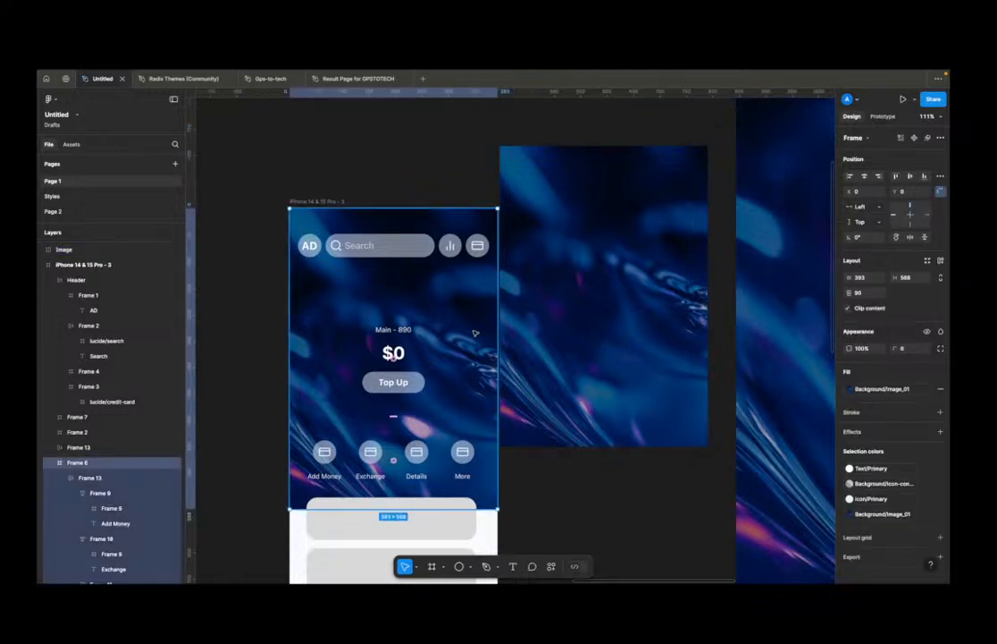
{"action": "left_click", "coordinate": [547, 474]}
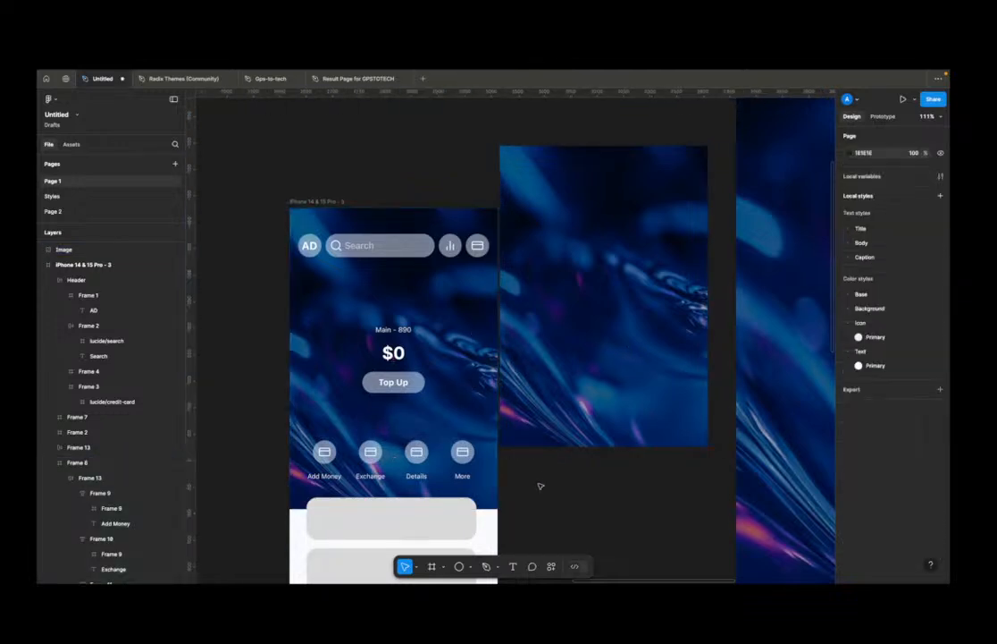
{"action": "scroll", "coordinate": [536, 492], "scroll_direction": "down", "scroll_amount": 5}
{"action": "left_click_drag", "start_coordinate": [584, 438], "coordinate": [566, 264]}
Step: Create a colour style named Background/Image-01 from the top frame's retouched image fill
{"action": "left_click", "coordinate": [490, 391]}
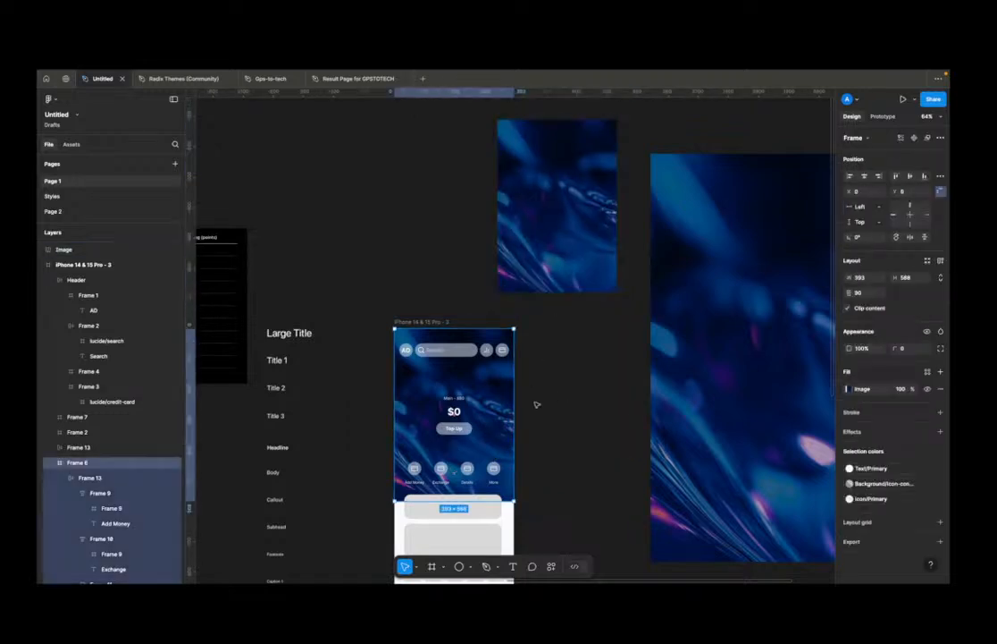
{"action": "left_click", "coordinate": [850, 391]}
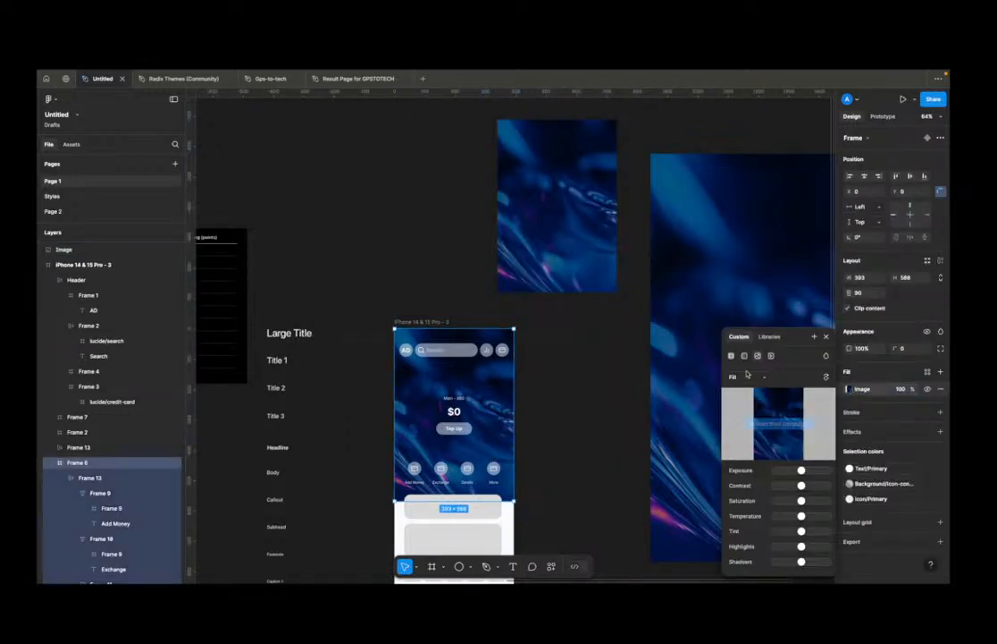
{"action": "left_click", "coordinate": [899, 375]}
{"action": "left_click", "coordinate": [927, 372]}
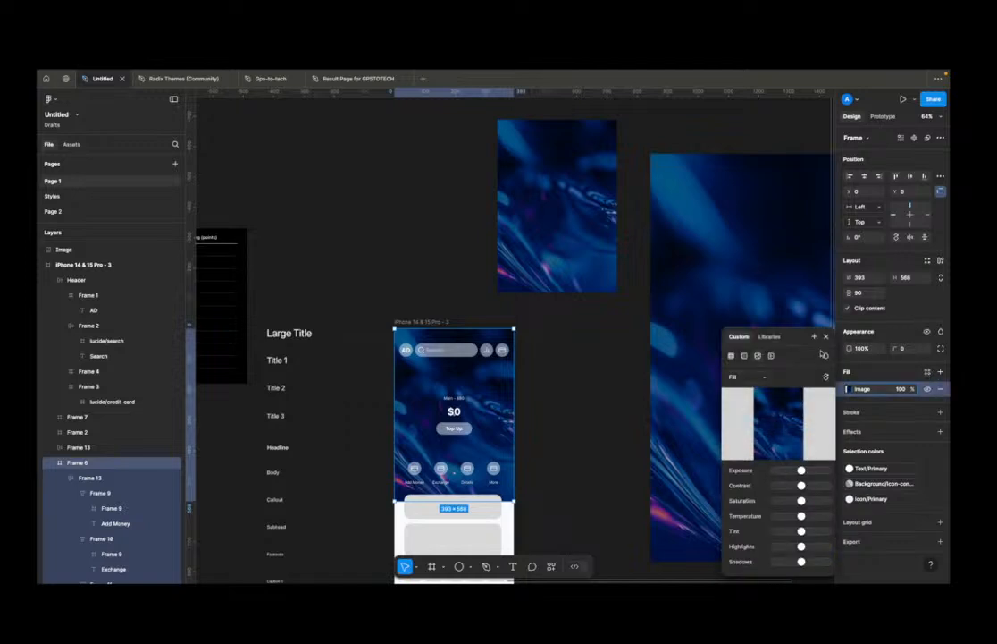
{"action": "left_click", "coordinate": [731, 357]}
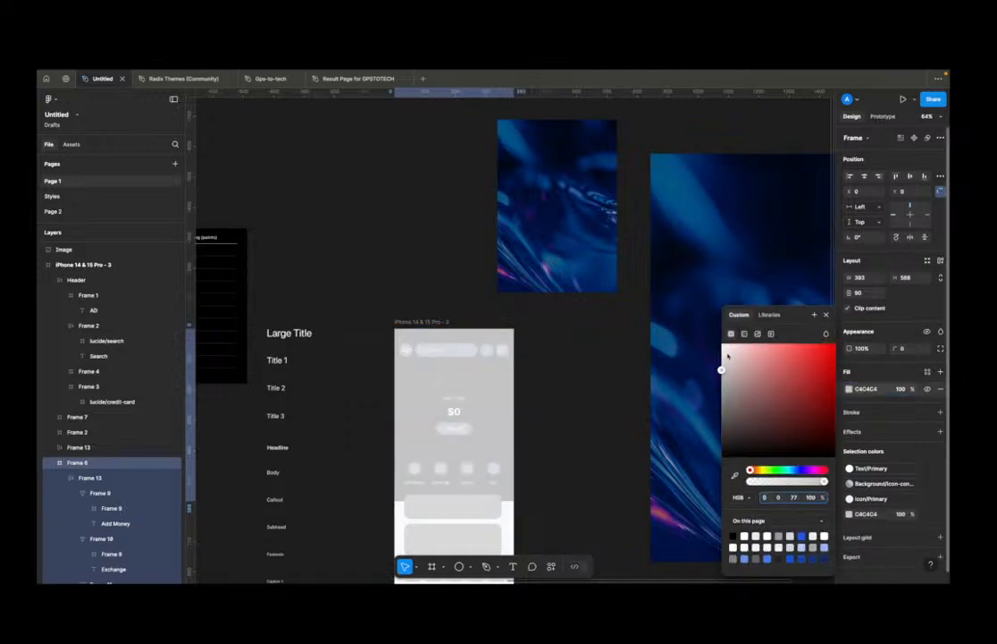
{"action": "left_click", "coordinate": [758, 333]}
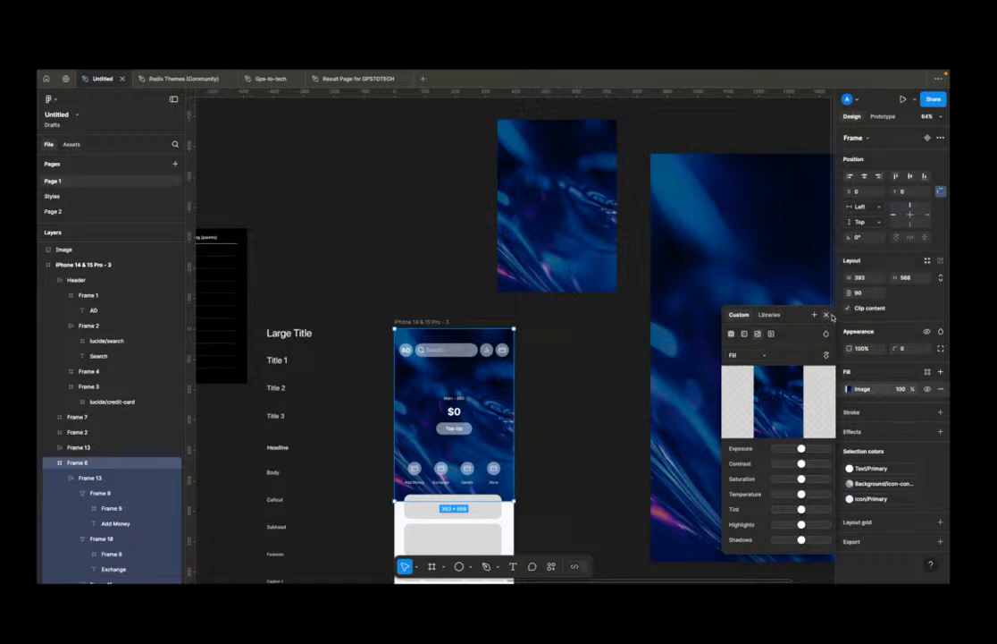
{"action": "left_click", "coordinate": [814, 314]}
{"action": "left_click", "coordinate": [591, 315]}
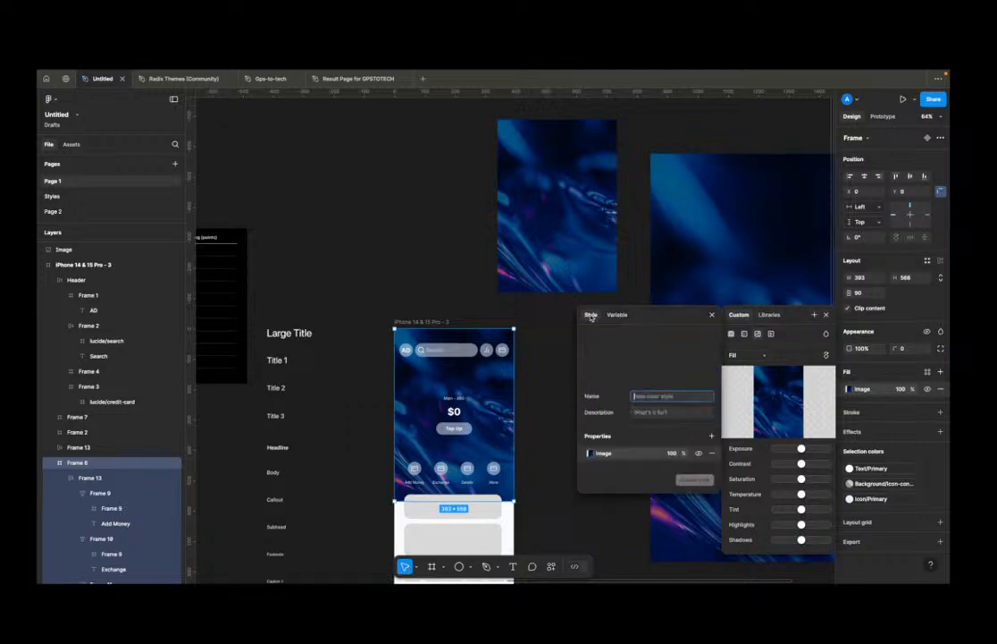
{"action": "type", "text": "Background/Image-01"}
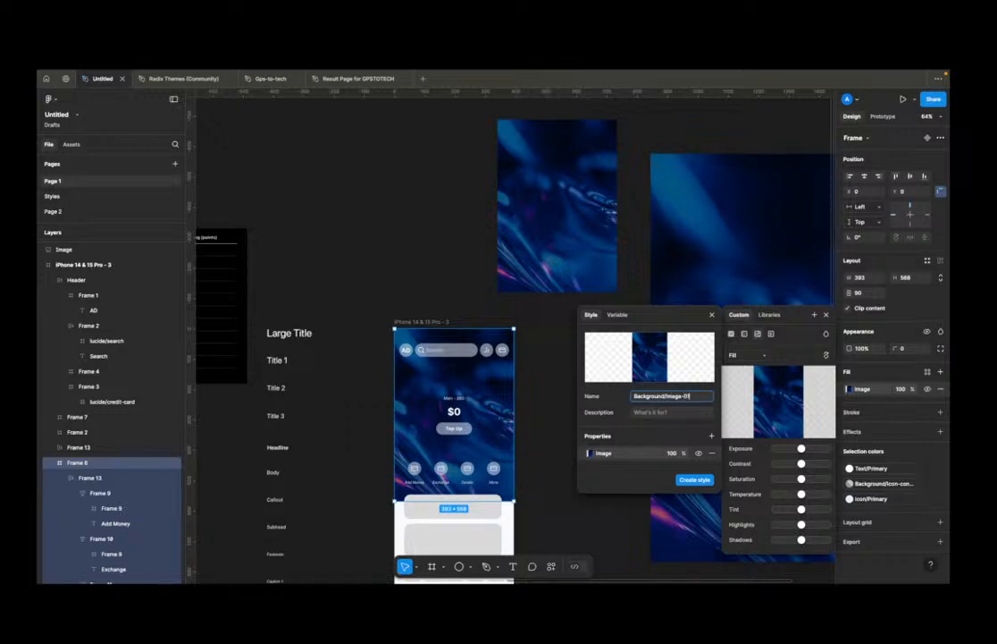
{"action": "key", "text": "Return"}
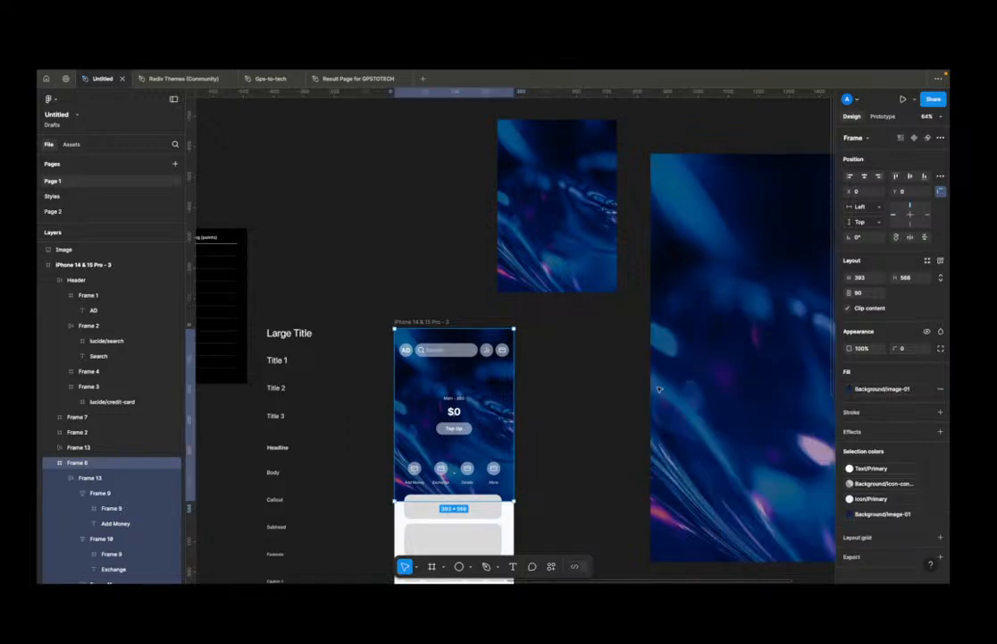
{"action": "left_click", "coordinate": [572, 399]}
Step: Examine the readability of the action buttons and their labels against the retouched background, close up and at full-screen scale
{"action": "scroll", "coordinate": [562, 435], "scroll_direction": "up", "scroll_amount": 3}
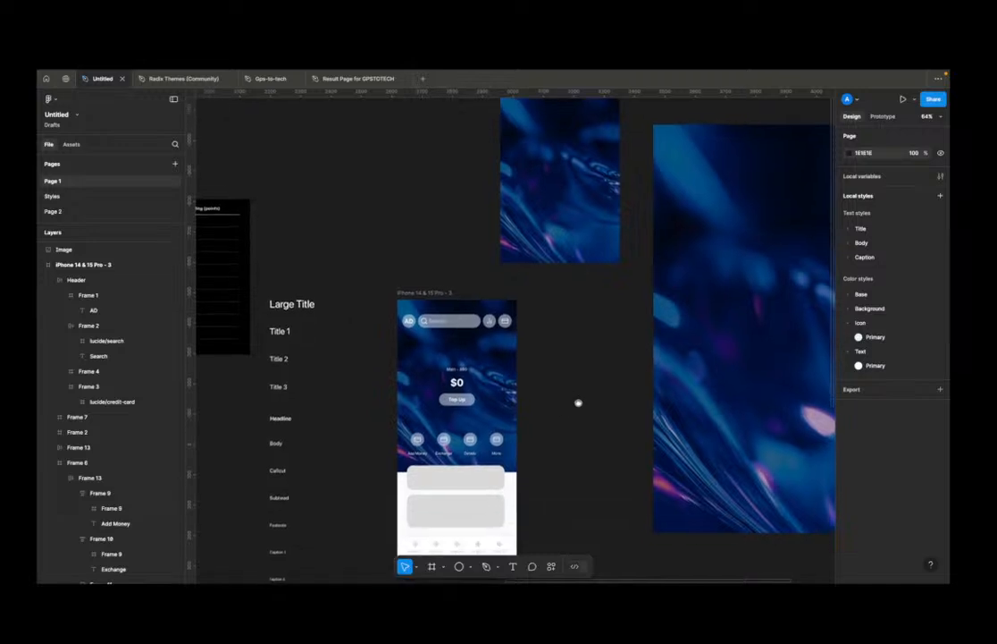
{"action": "scroll", "coordinate": [480, 428], "scroll_direction": "up", "scroll_amount": 4}
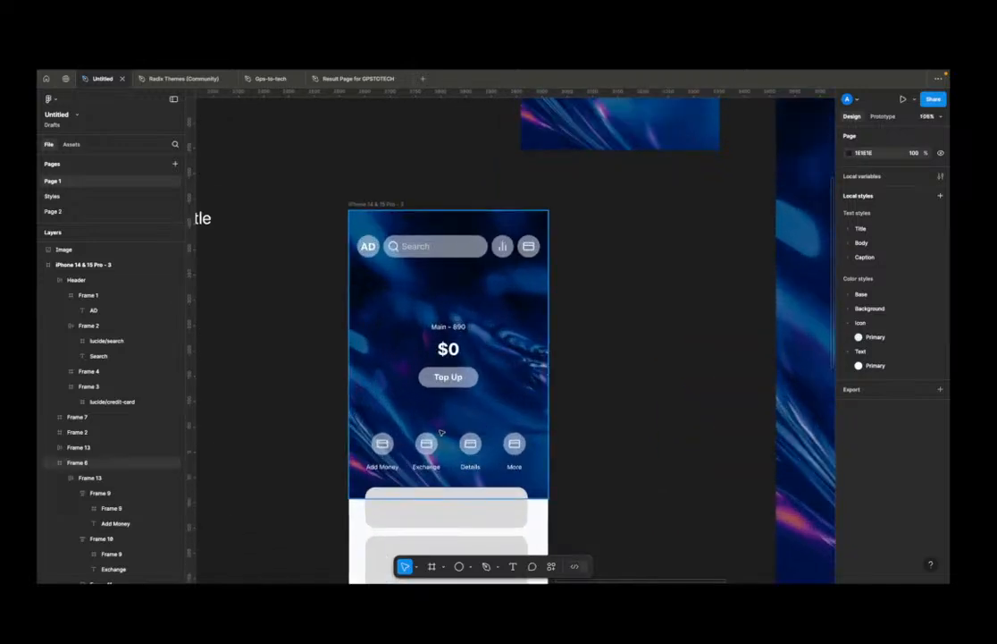
{"action": "scroll", "coordinate": [619, 399], "scroll_direction": "up", "scroll_amount": 2}
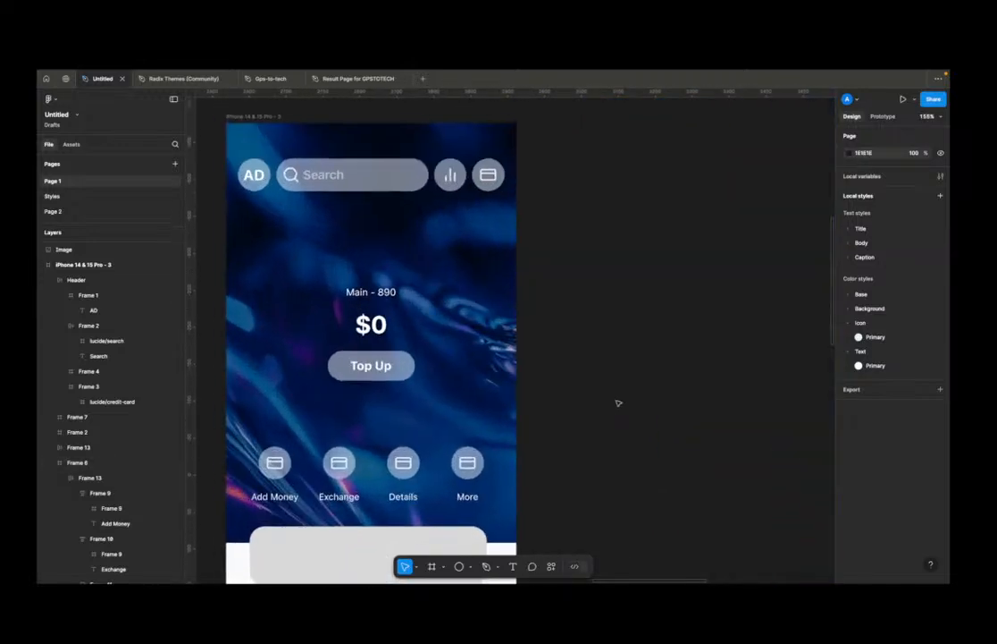
{"action": "scroll", "coordinate": [608, 400], "scroll_direction": "down", "scroll_amount": 5}
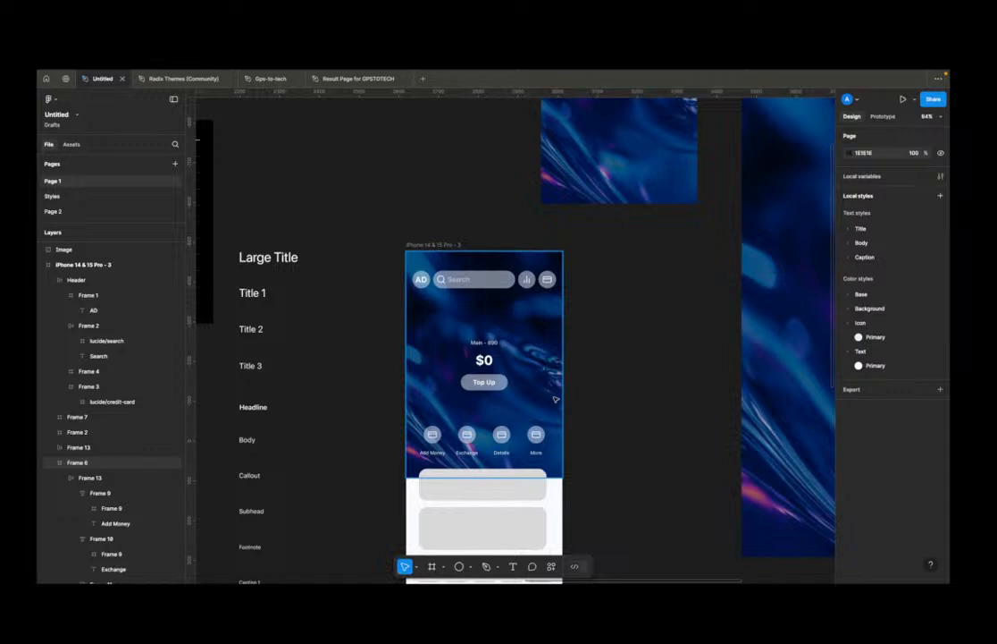
{"action": "scroll", "coordinate": [577, 427], "scroll_direction": "down", "scroll_amount": 3}
{"action": "scroll", "coordinate": [581, 456], "scroll_direction": "up", "scroll_amount": 3}
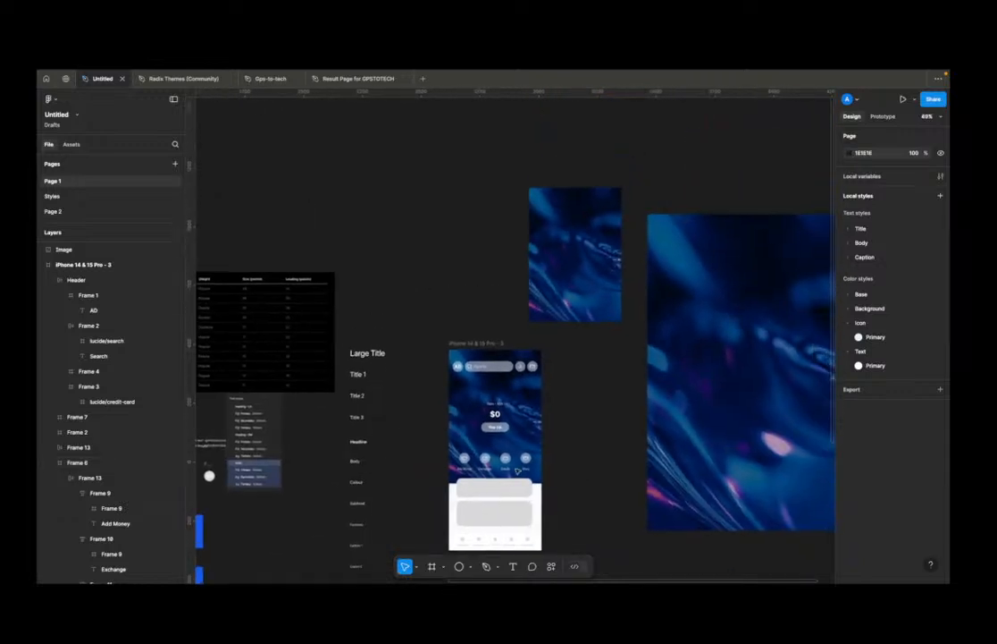
{"action": "scroll", "coordinate": [440, 476], "scroll_direction": "up", "scroll_amount": 3}
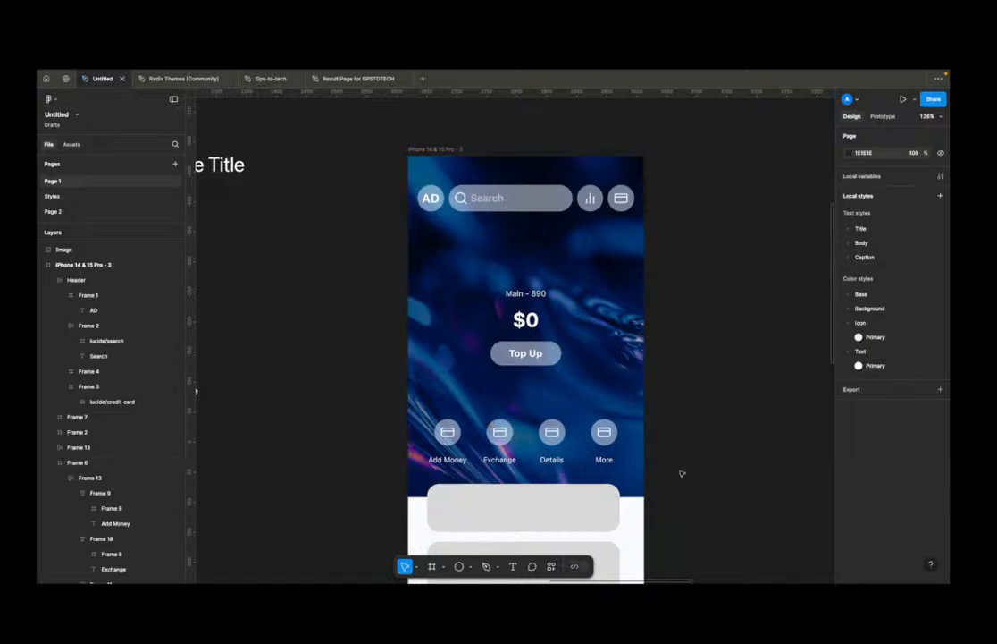
{"action": "scroll", "coordinate": [679, 451], "scroll_direction": "down", "scroll_amount": 4}
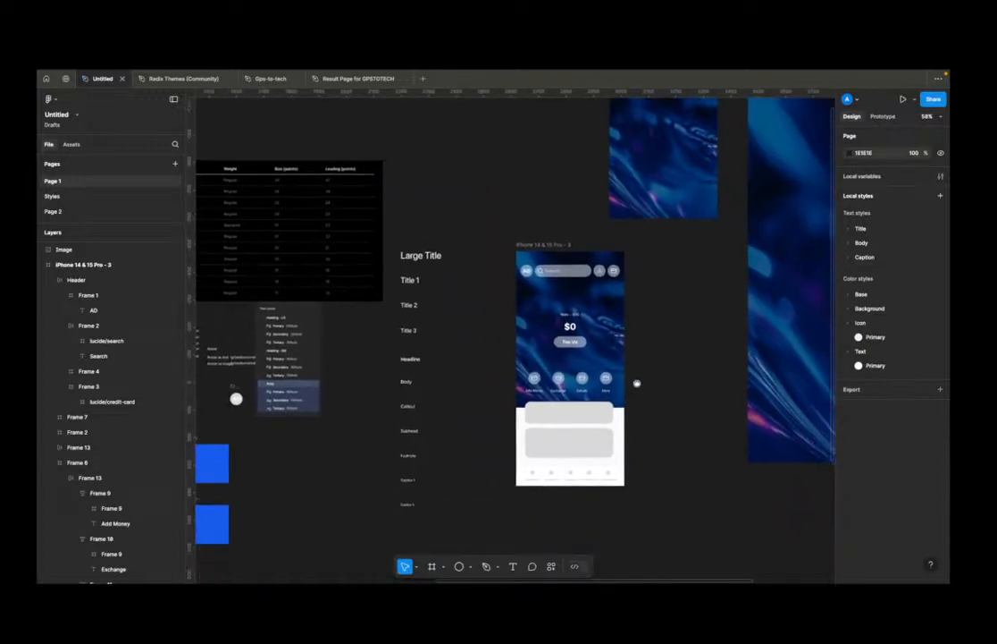
{"action": "scroll", "coordinate": [558, 407], "scroll_direction": "up", "scroll_amount": 3}
Step: Select the upper grey card on the phone screen and compare it with the cards in the purple reference screen
{"action": "left_click", "coordinate": [568, 407]}
{"action": "scroll", "coordinate": [564, 412], "scroll_direction": "down", "scroll_amount": 3}
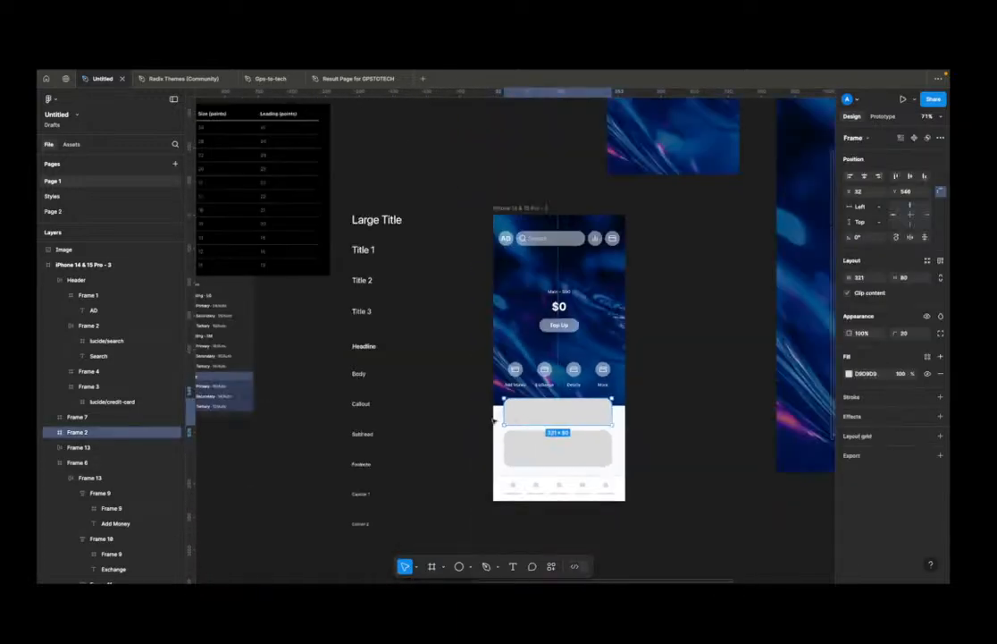
{"action": "scroll", "coordinate": [562, 413], "scroll_direction": "down", "scroll_amount": 2}
{"action": "scroll", "coordinate": [536, 403], "scroll_direction": "left", "scroll_amount": 2}
{"action": "scroll", "coordinate": [500, 389], "scroll_direction": "down", "scroll_amount": 2}
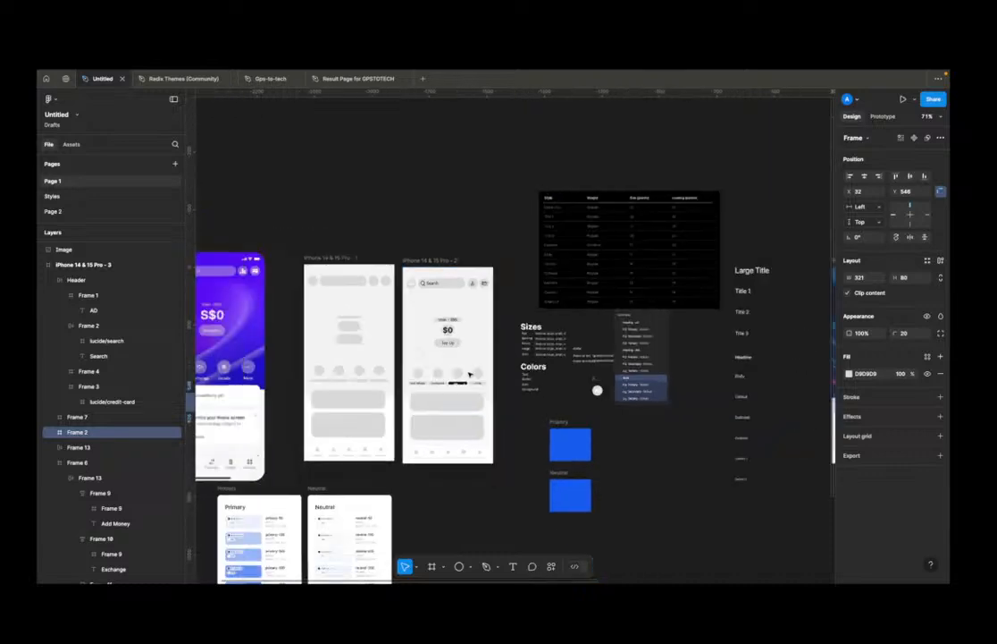
{"action": "scroll", "coordinate": [405, 402], "scroll_direction": "up", "scroll_amount": 4}
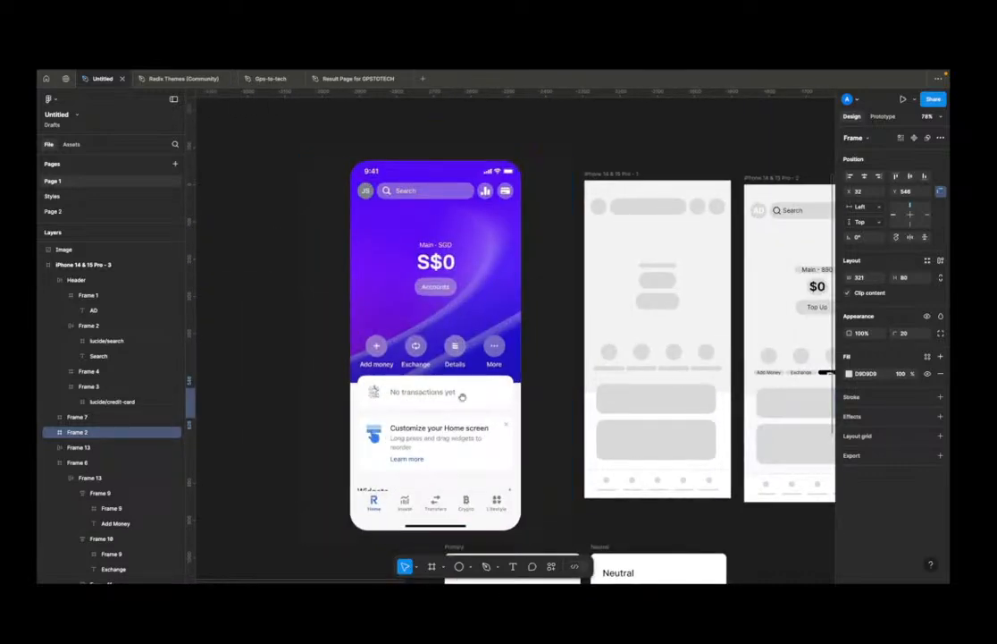
{"action": "scroll", "coordinate": [626, 413], "scroll_direction": "right", "scroll_amount": 2}
{"action": "left_click_drag", "start_coordinate": [627, 413], "coordinate": [419, 381]}
{"action": "left_click_drag", "start_coordinate": [768, 403], "coordinate": [583, 395]}
{"action": "scroll", "coordinate": [581, 379], "scroll_direction": "up", "scroll_amount": 2}
{"action": "scroll", "coordinate": [581, 378], "scroll_direction": "down", "scroll_amount": 2}
{"action": "scroll", "coordinate": [719, 389], "scroll_direction": "up", "scroll_amount": 2}
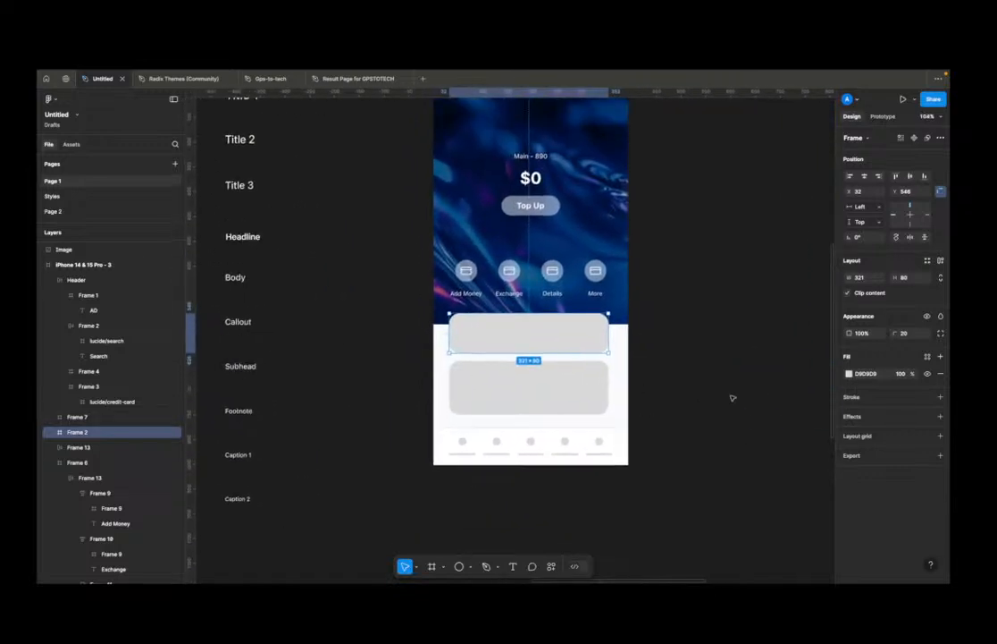
Step: Create a colour style named Background/Primary from the upper card's fill
{"action": "left_click", "coordinate": [928, 356]}
{"action": "scroll", "coordinate": [778, 429], "scroll_direction": "down", "scroll_amount": 5}
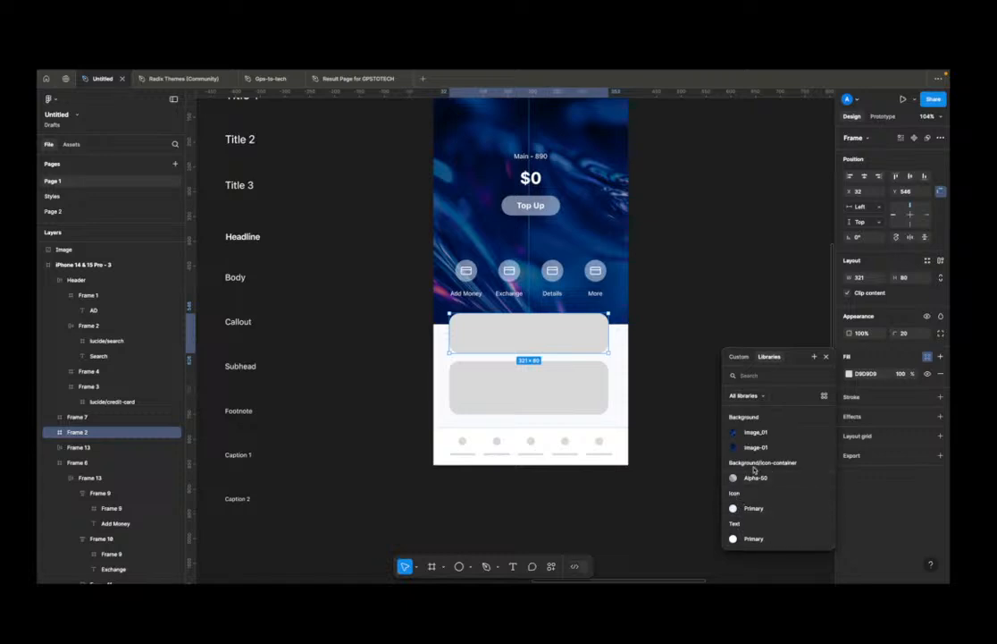
{"action": "scroll", "coordinate": [754, 472], "scroll_direction": "up", "scroll_amount": 1}
{"action": "left_click", "coordinate": [815, 357]}
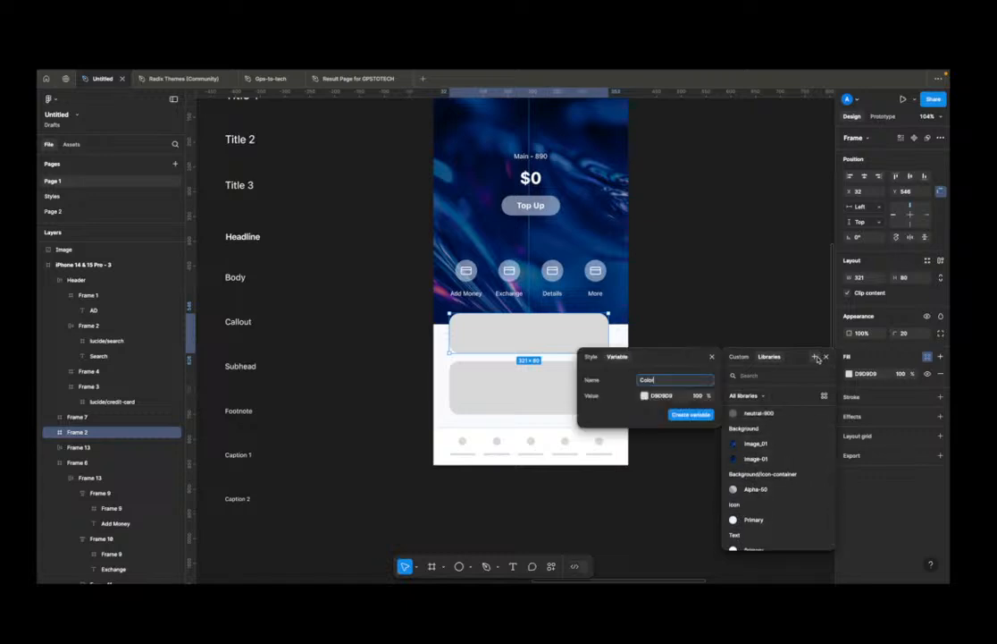
{"action": "left_click", "coordinate": [591, 356]}
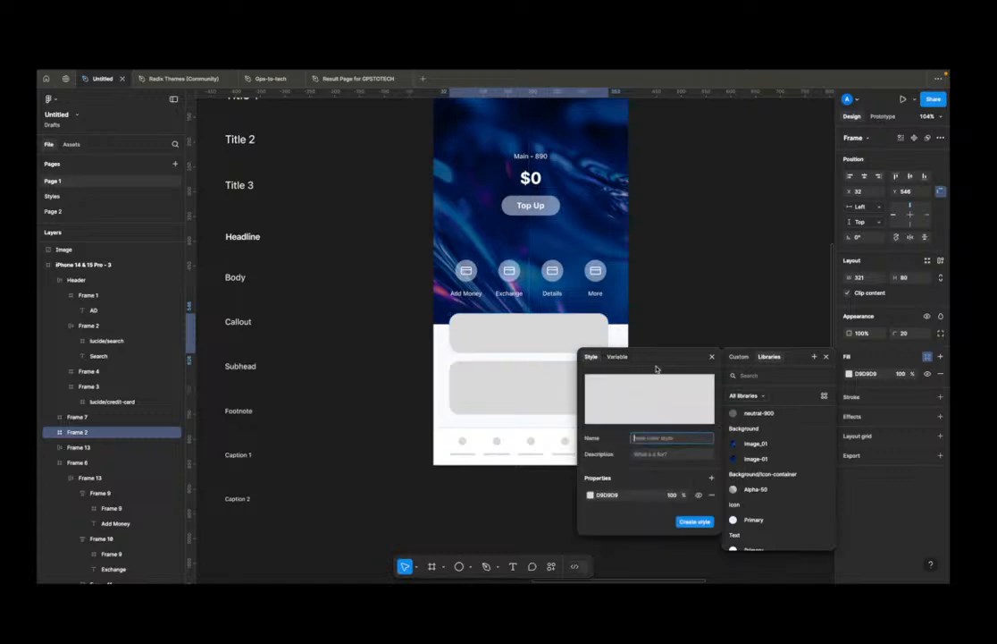
{"action": "type", "text": "Background/Primary"}
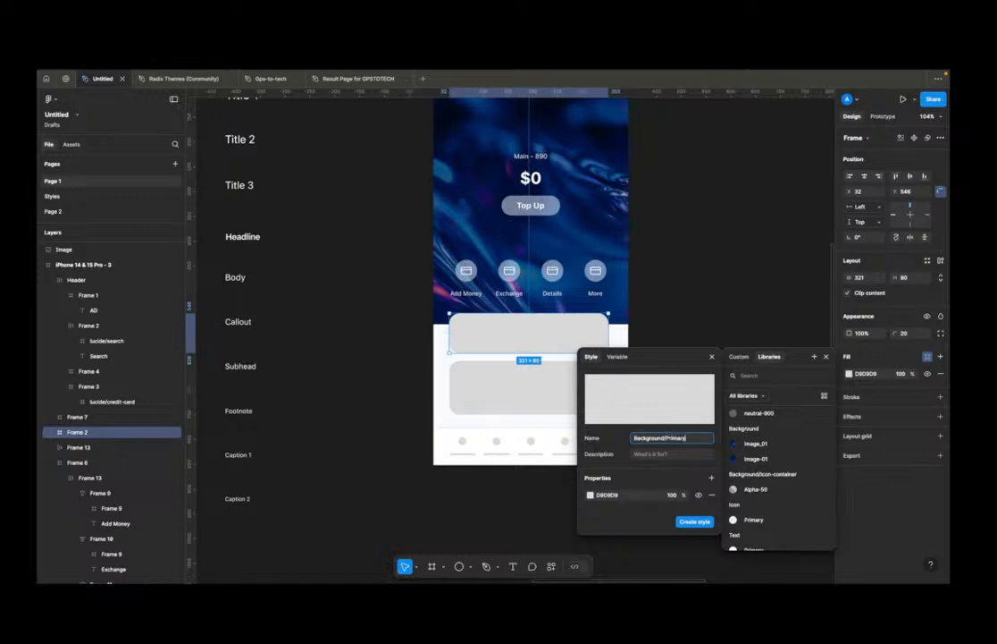
{"action": "key", "text": "Return"}
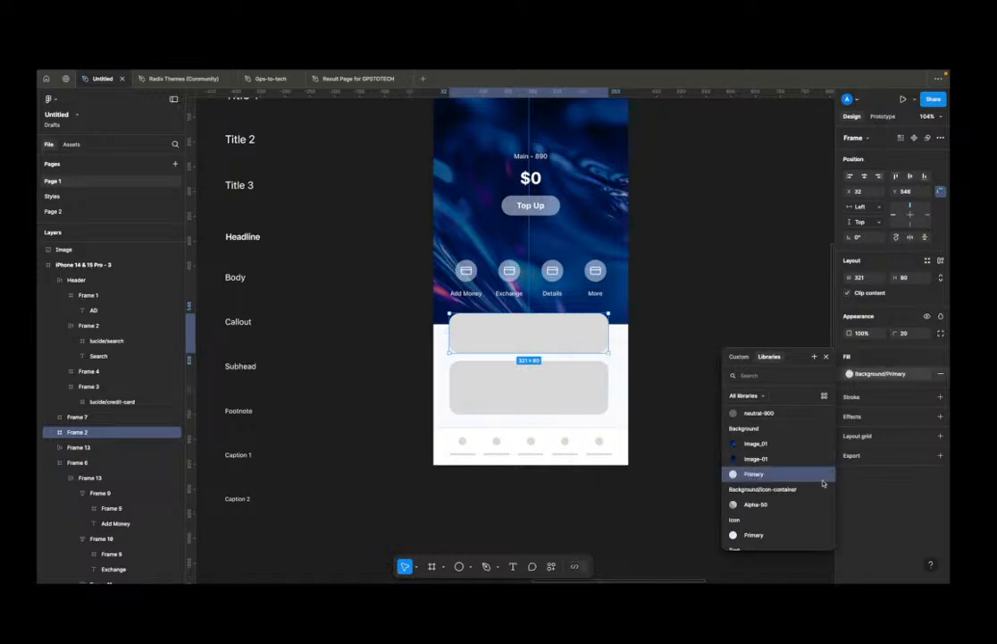
Step: Change the Background/Primary style's colour to FFFFFF and close the style editor
{"action": "left_click", "coordinate": [823, 475]}
{"action": "left_click", "coordinate": [601, 561]}
{"action": "type", "text": "ff"}
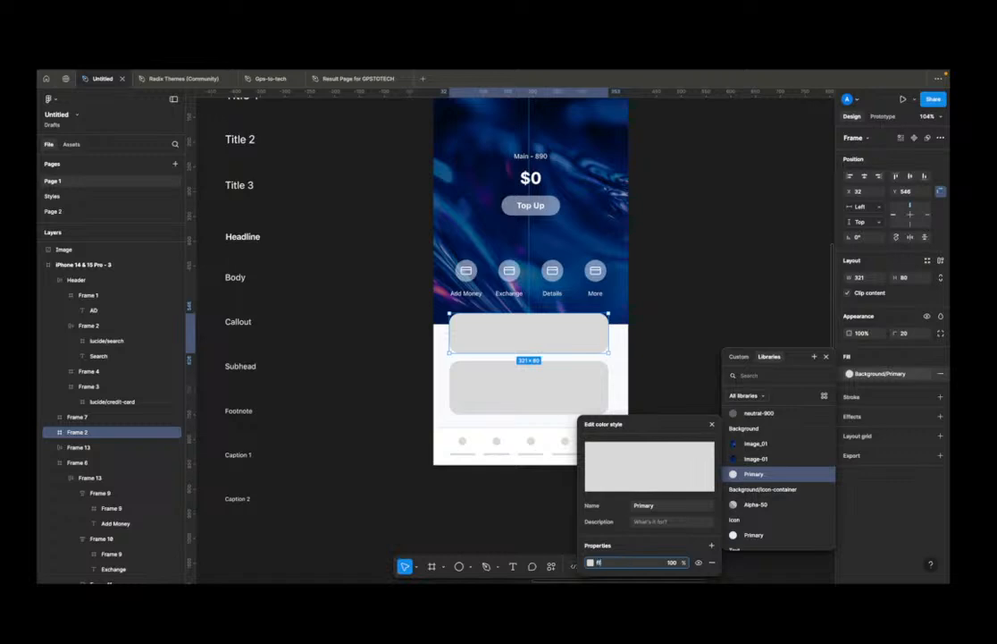
{"action": "type", "text": "ffff"}
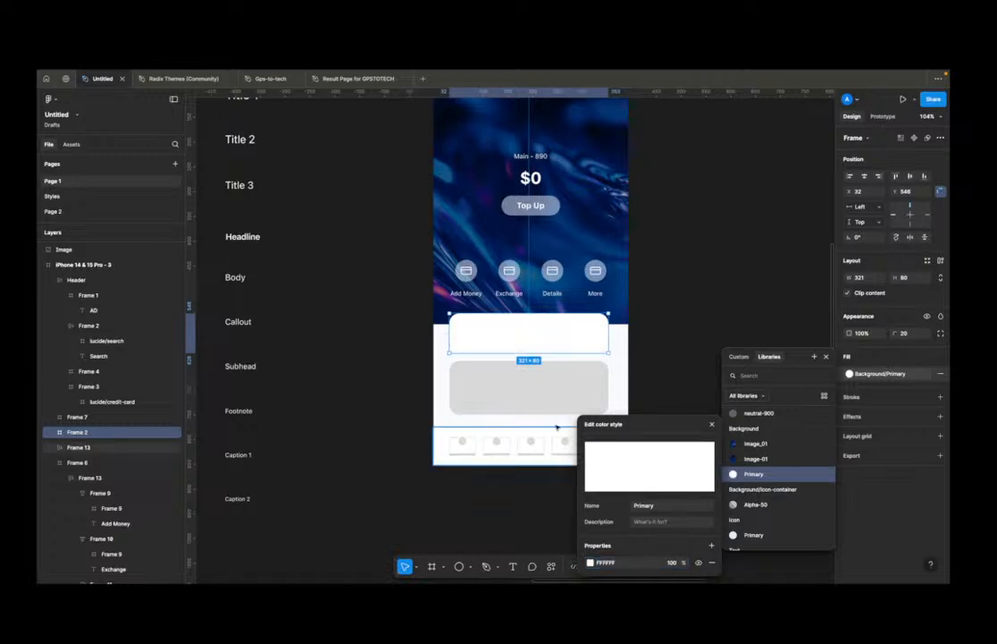
{"action": "left_click", "coordinate": [646, 369]}
{"action": "left_click", "coordinate": [546, 346]}
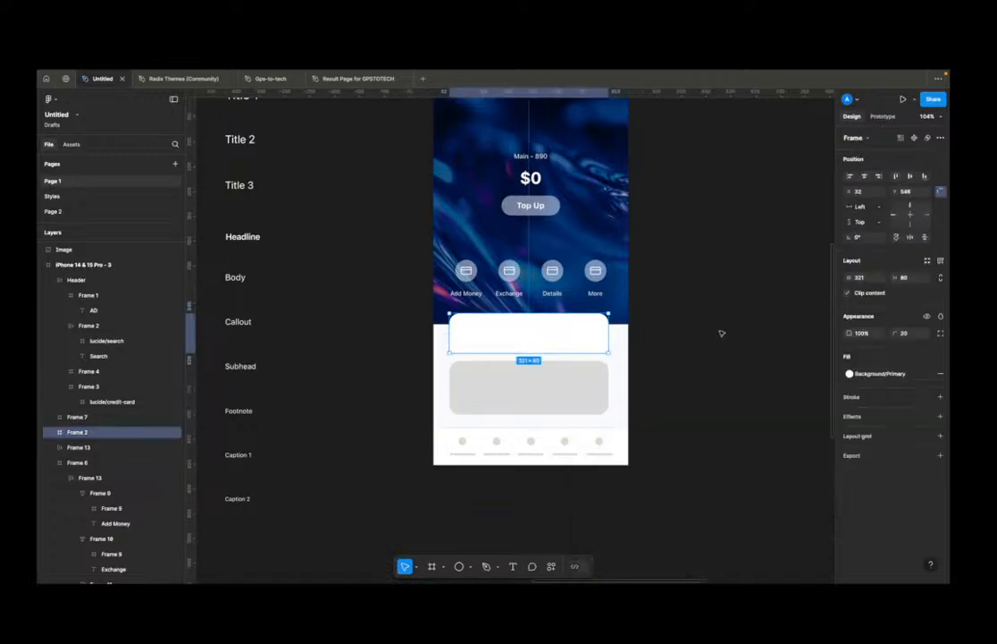
Step: Find the Background/Primary style by searching for "back" and apply it to the lower grey card's fill
{"action": "left_click", "coordinate": [581, 399]}
{"action": "left_click", "coordinate": [923, 356]}
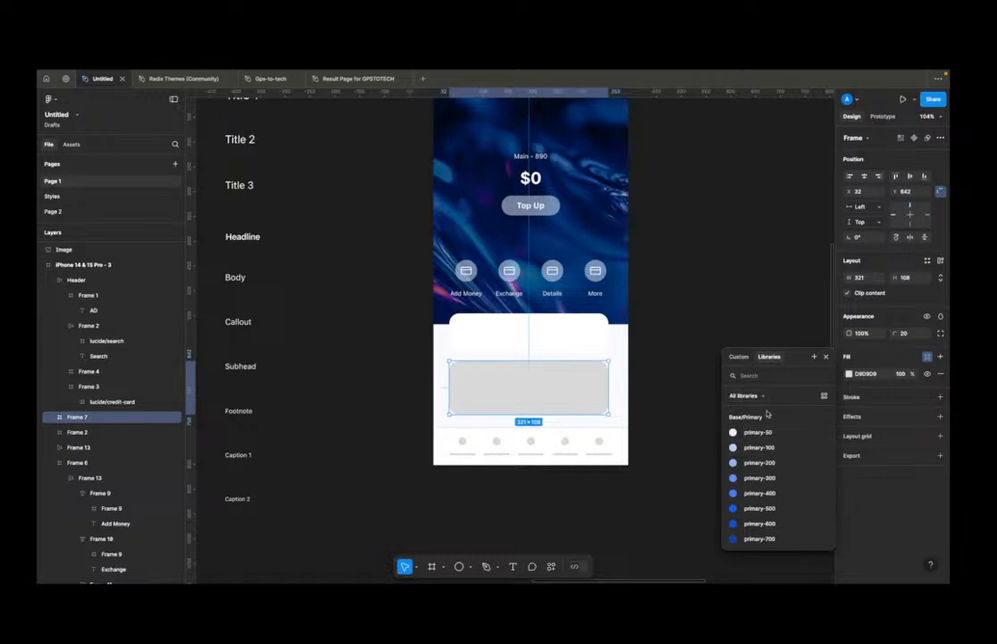
{"action": "scroll", "coordinate": [774, 447], "scroll_direction": "down", "scroll_amount": 5}
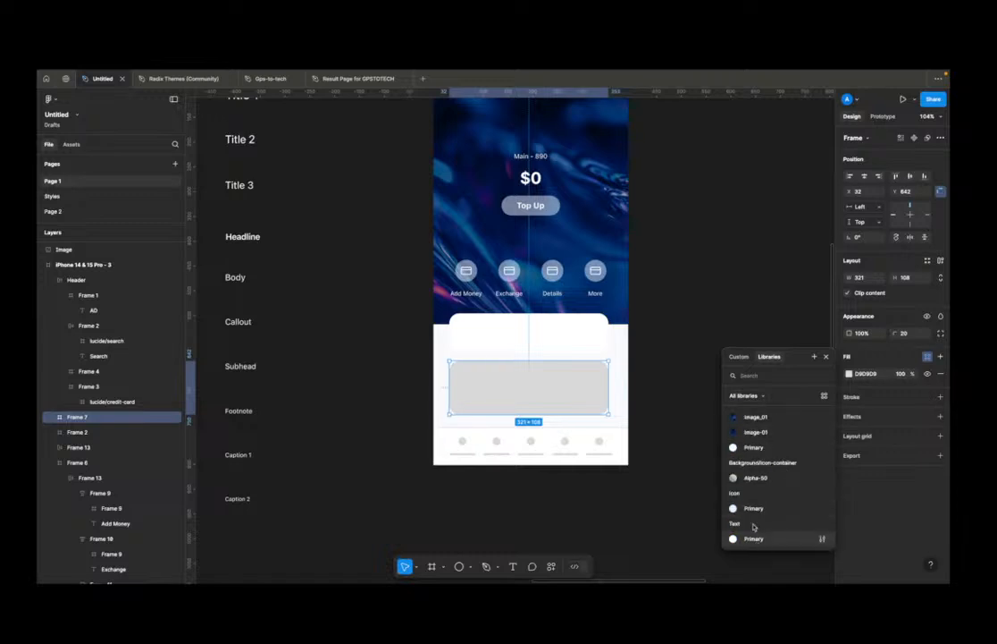
{"action": "scroll", "coordinate": [760, 490], "scroll_direction": "up", "scroll_amount": 10}
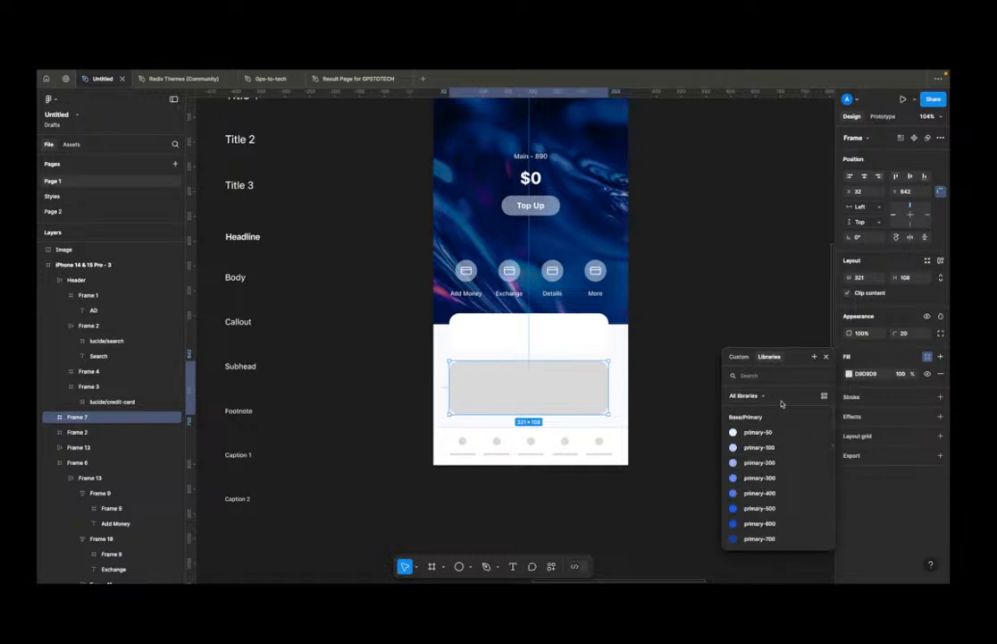
{"action": "type", "text": "primaru"}
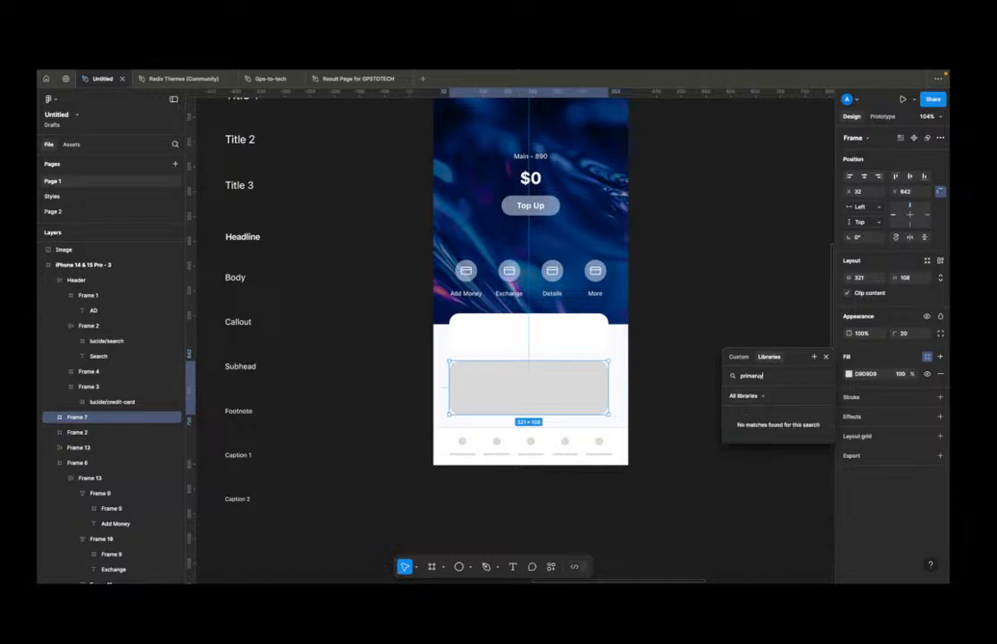
{"action": "key", "text": "BackSpace"}
{"action": "key", "text": "BackSpace"}
{"action": "key", "text": "BackSpace"}
{"action": "type", "text": "back"}
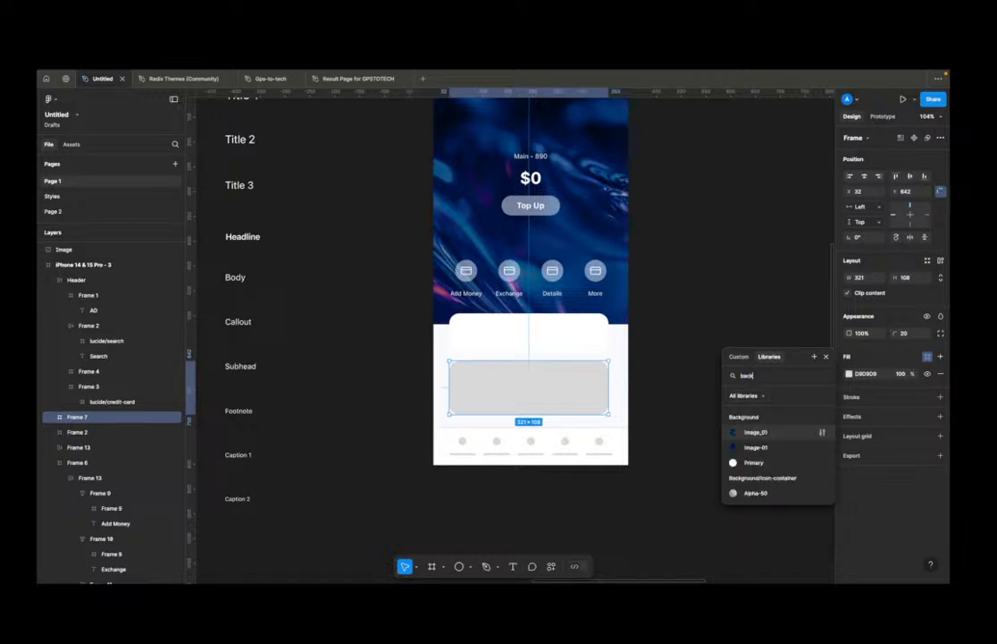
{"action": "left_click", "coordinate": [750, 462]}
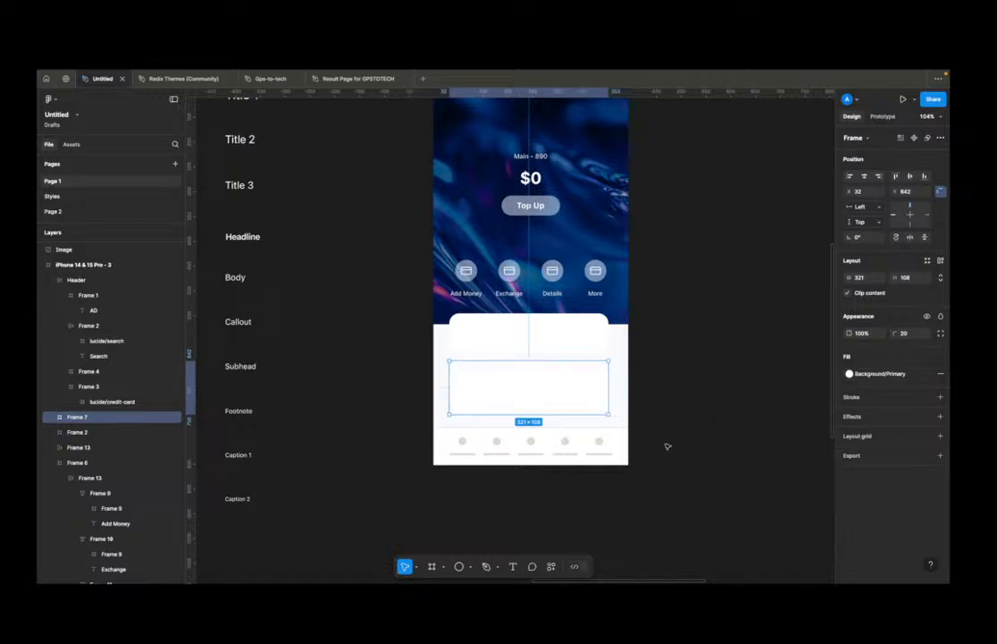
Step: Try a default drop shadow on both white cards, then undo it
{"action": "left_click", "coordinate": [736, 442]}
{"action": "left_click", "coordinate": [539, 377]}
{"action": "left_click", "coordinate": [584, 345], "text": "shift"}
{"action": "left_click", "coordinate": [939, 430]}
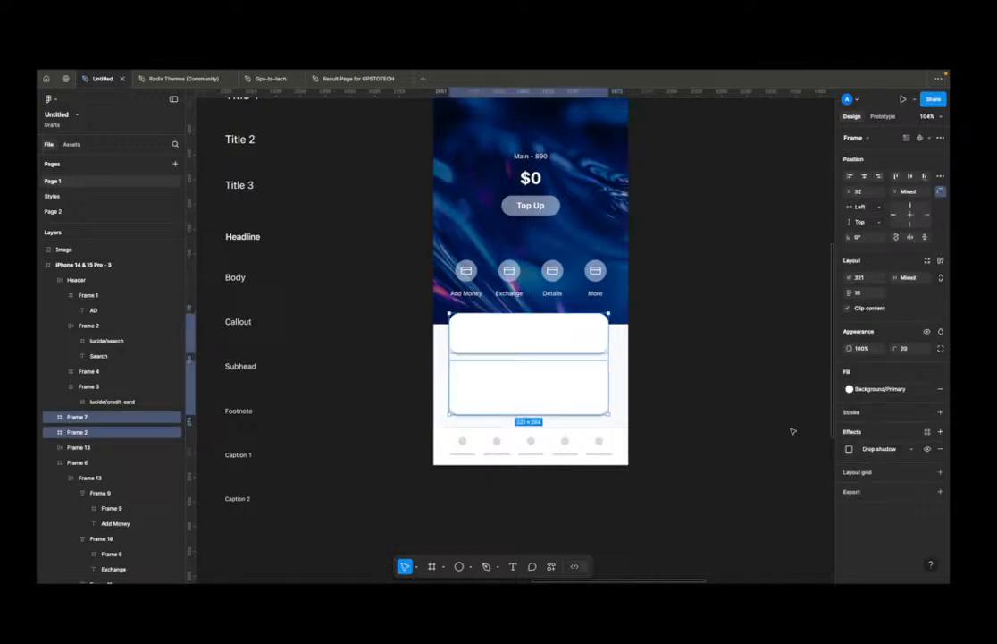
{"action": "key", "text": "ctrl+z"}
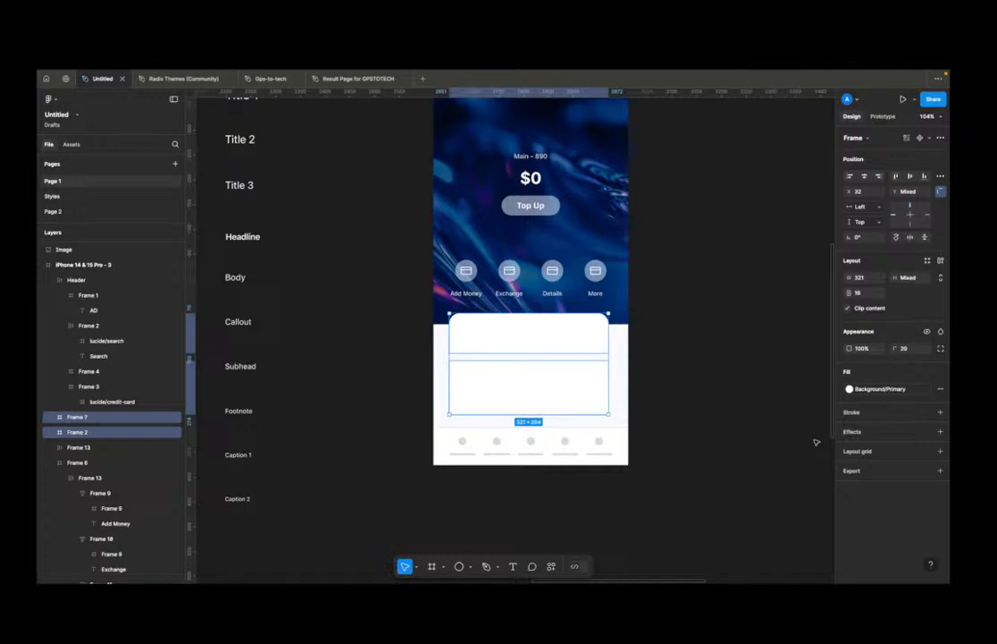
Step: Launch the Beautiful Shadows plugin by searching for "bea" and use it on the lower white card
{"action": "key", "text": "shift+i"}
{"action": "type", "text": "bea"}
{"action": "key", "text": "Escape"}
{"action": "key", "text": "Escape"}
{"action": "key", "text": "shift+i"}
{"action": "type", "text": "bea"}
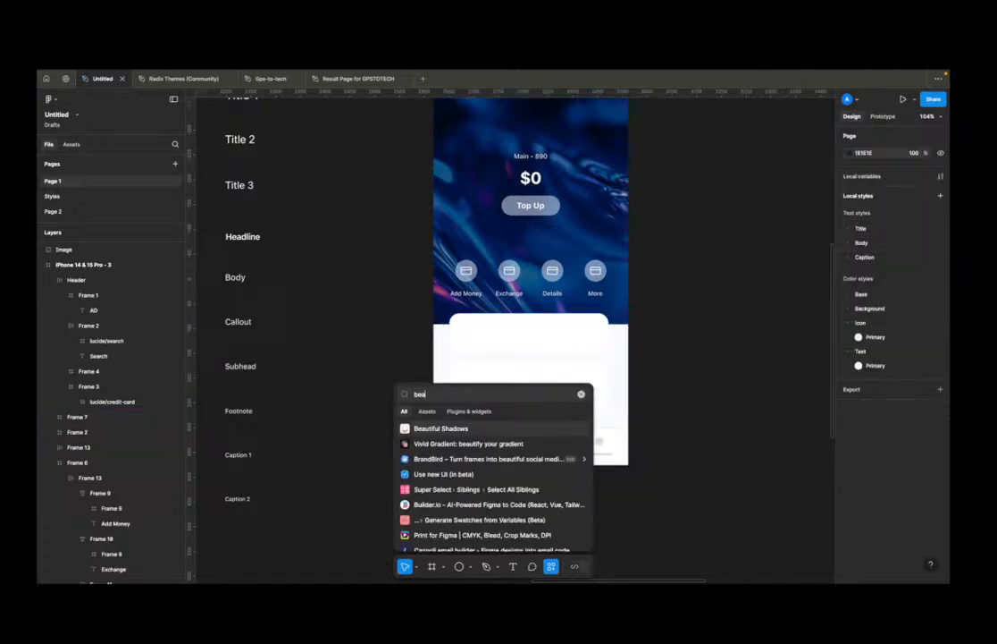
{"action": "key", "text": "Return"}
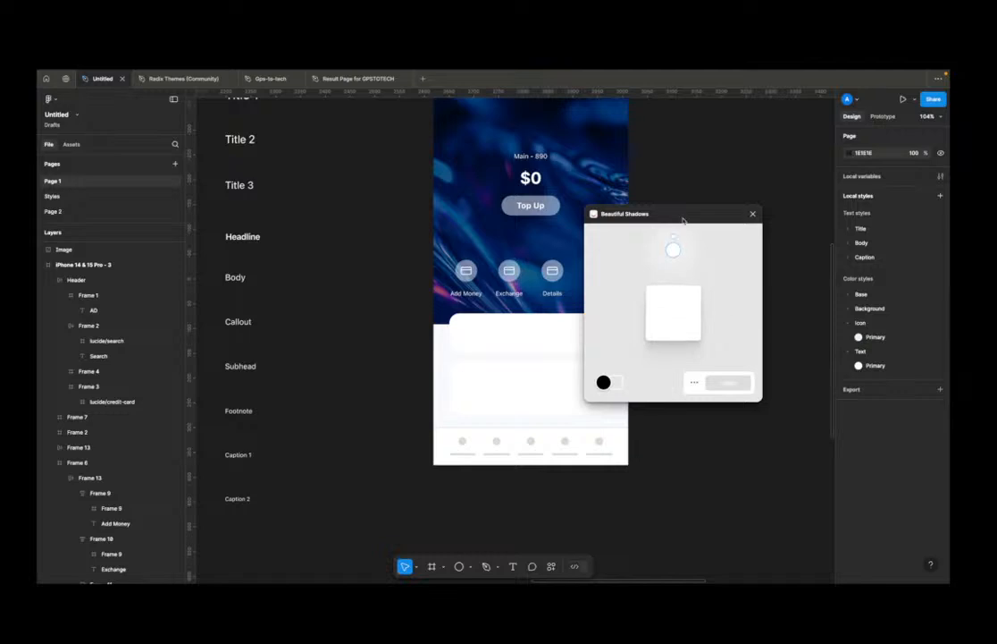
{"action": "left_click_drag", "start_coordinate": [683, 221], "coordinate": [745, 219]}
{"action": "left_click", "coordinate": [555, 380]}
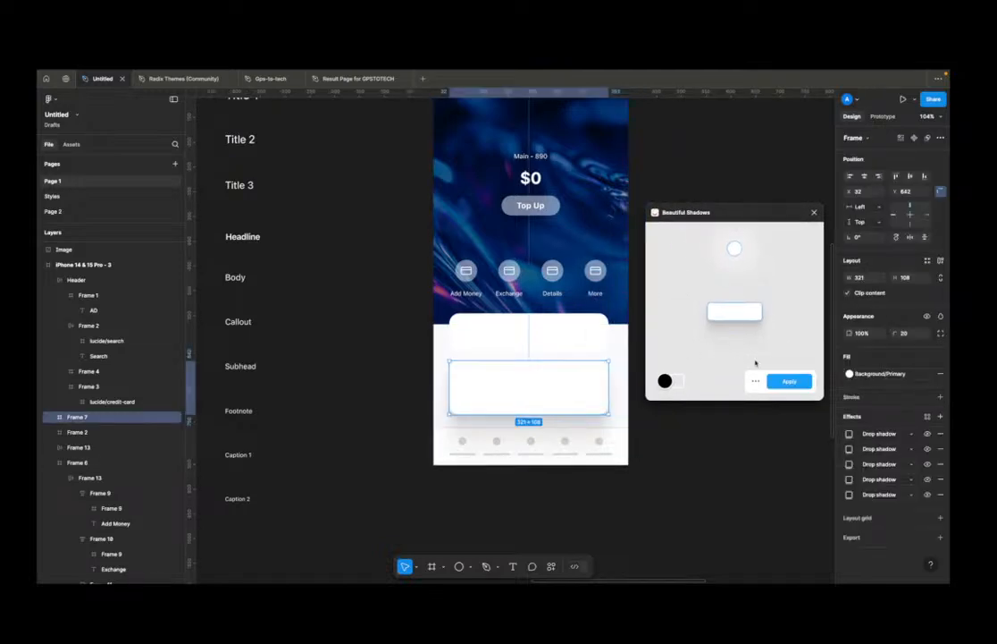
Step: Show the plugin's detailed drop shadow settings and try intensities of 100% and 2% on the lower card
{"action": "left_click", "coordinate": [755, 381]}
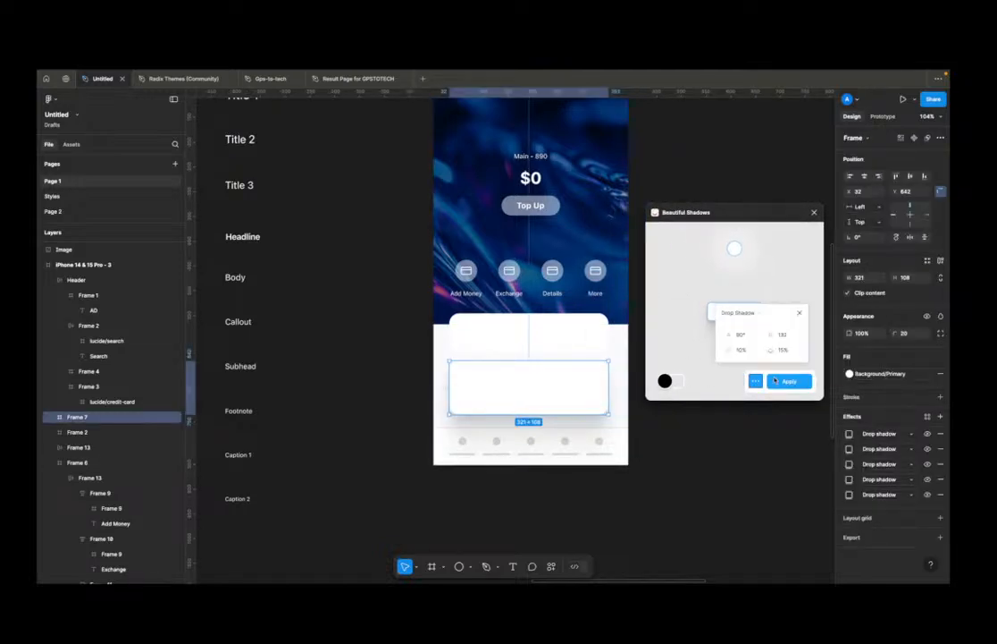
{"action": "left_click", "coordinate": [745, 350]}
{"action": "type", "text": "100"}
{"action": "key", "text": "Return"}
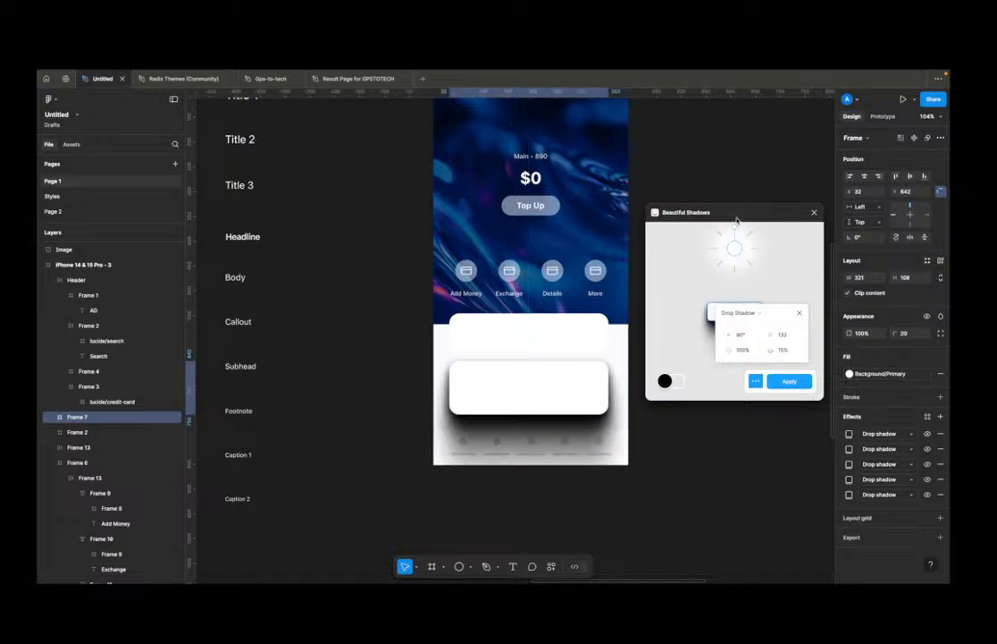
{"action": "left_click_drag", "start_coordinate": [736, 230], "coordinate": [736, 238]}
{"action": "left_click", "coordinate": [749, 349]}
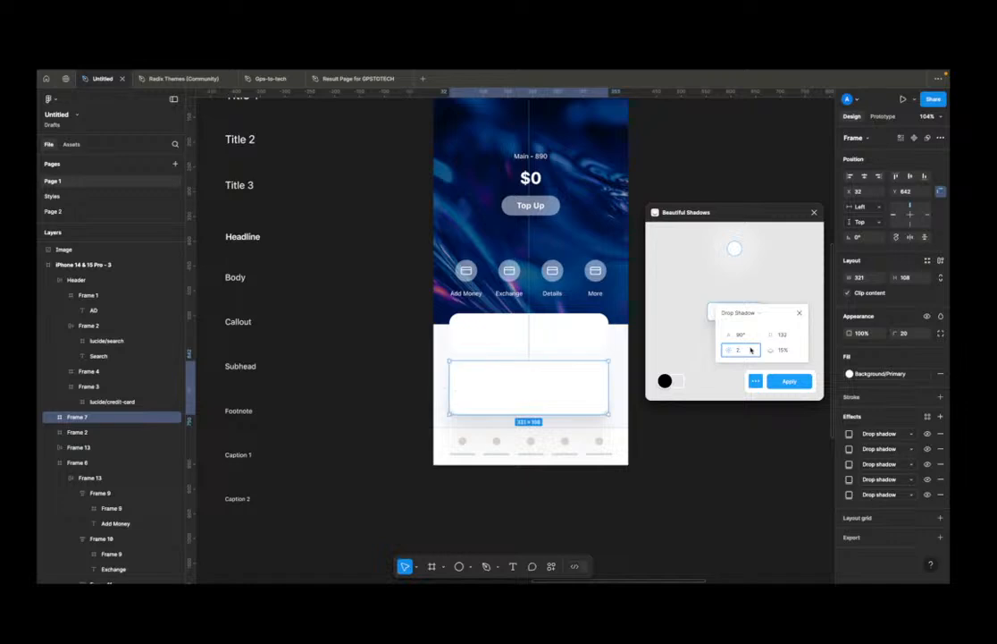
{"action": "type", "text": "2"}
{"action": "key", "text": "Return"}
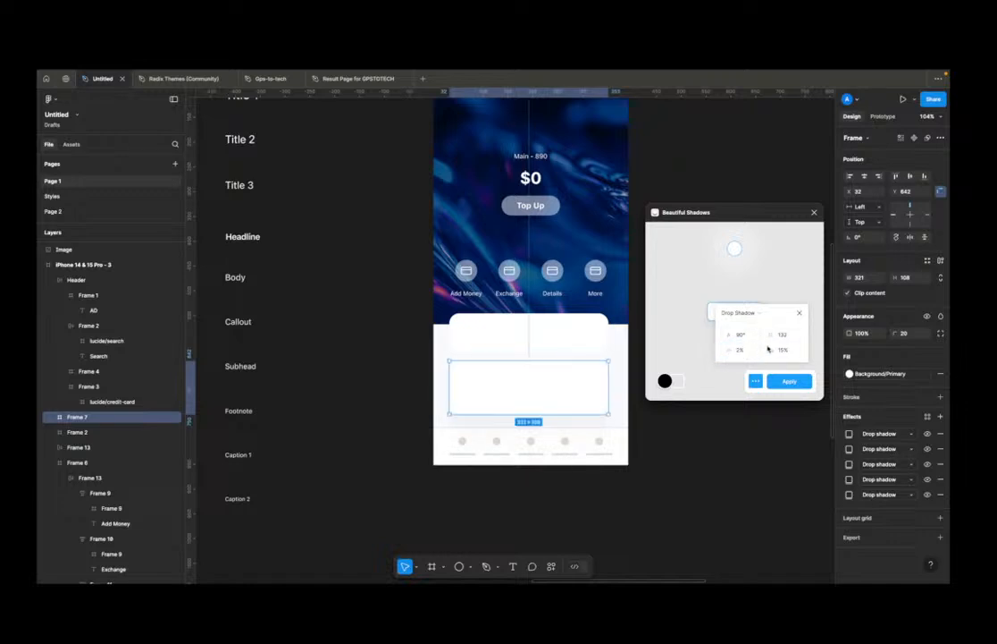
Step: Set the lower card's shadow distance to 64 and its intensity to 1%, and apply the shadow
{"action": "left_click_drag", "start_coordinate": [739, 253], "coordinate": [737, 280]}
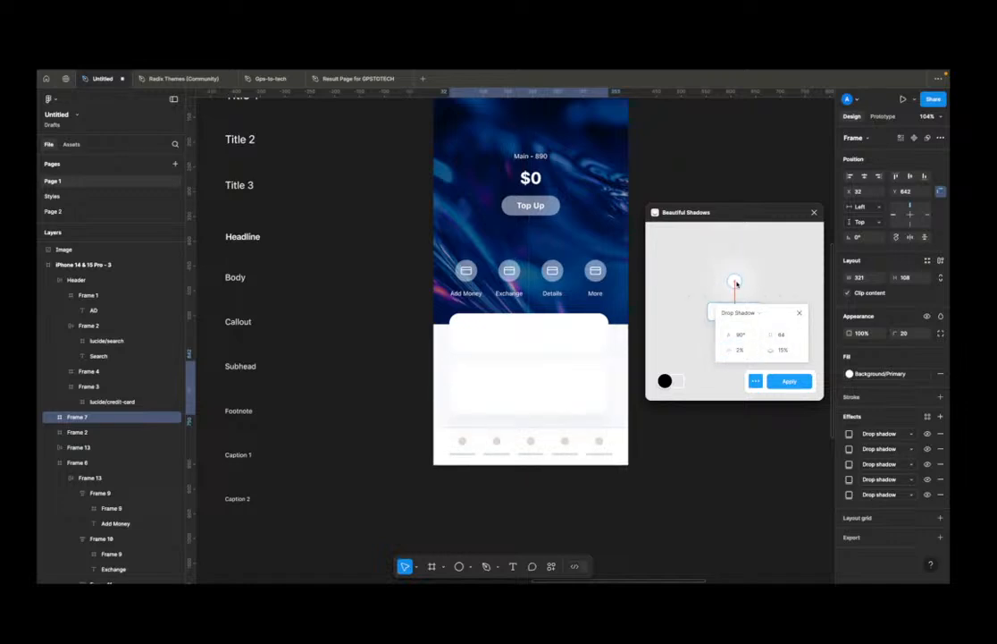
{"action": "left_click", "coordinate": [746, 352]}
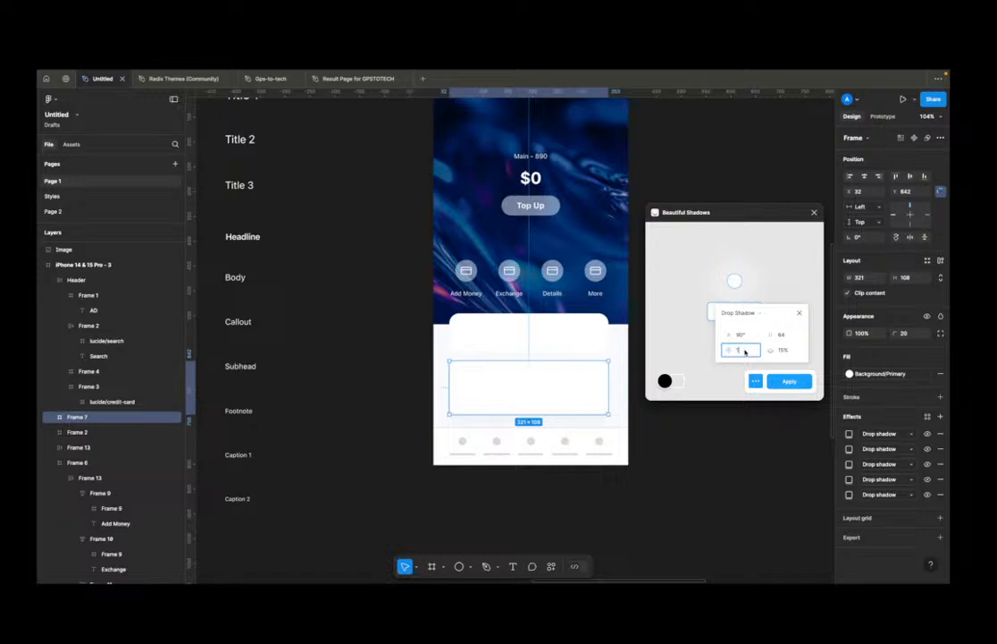
{"action": "type", "text": "1"}
{"action": "key", "text": "Return"}
{"action": "left_click", "coordinate": [790, 382]}
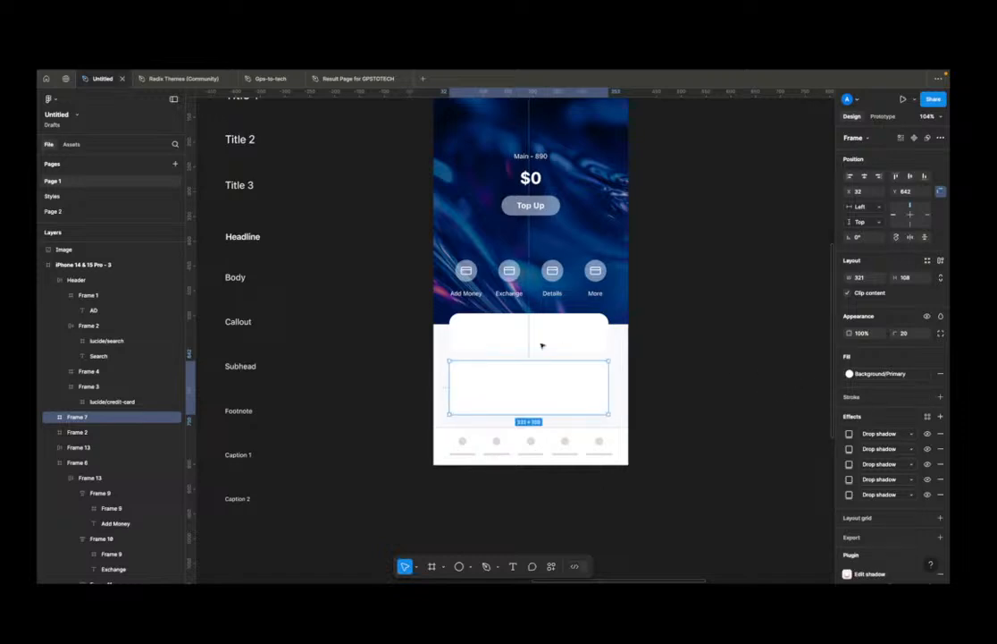
Step: Examine the upper white card and compare it with the transactions card in the purple reference screen
{"action": "left_click", "coordinate": [568, 332]}
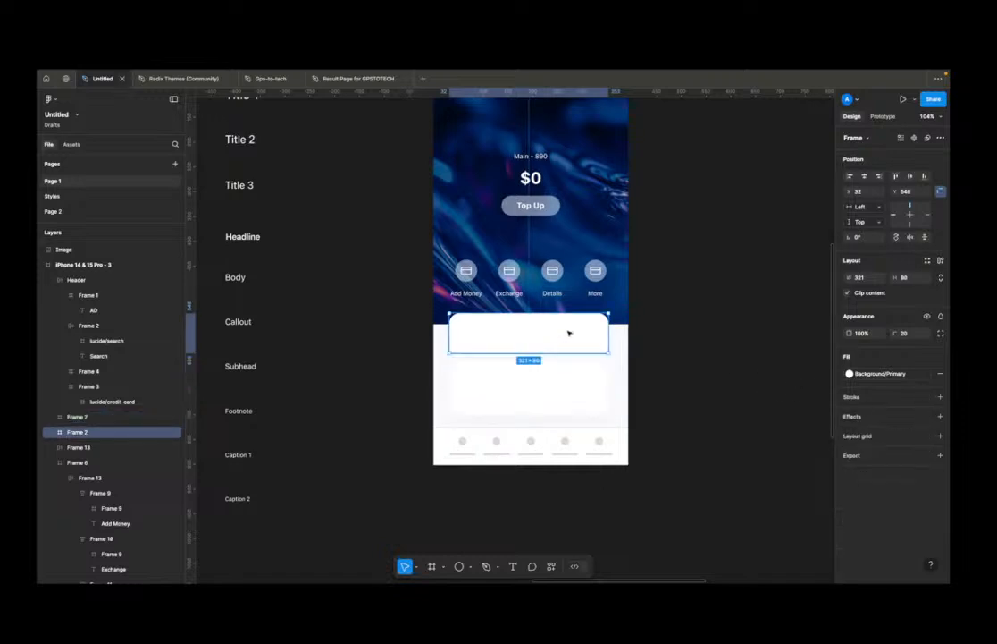
{"action": "left_click", "coordinate": [716, 379]}
{"action": "scroll", "coordinate": [726, 387], "scroll_direction": "down", "scroll_amount": 5}
{"action": "scroll", "coordinate": [610, 400], "scroll_direction": "down", "scroll_amount": 1}
{"action": "left_click_drag", "start_coordinate": [719, 384], "coordinate": [757, 420]}
{"action": "left_click_drag", "start_coordinate": [393, 411], "coordinate": [770, 411]}
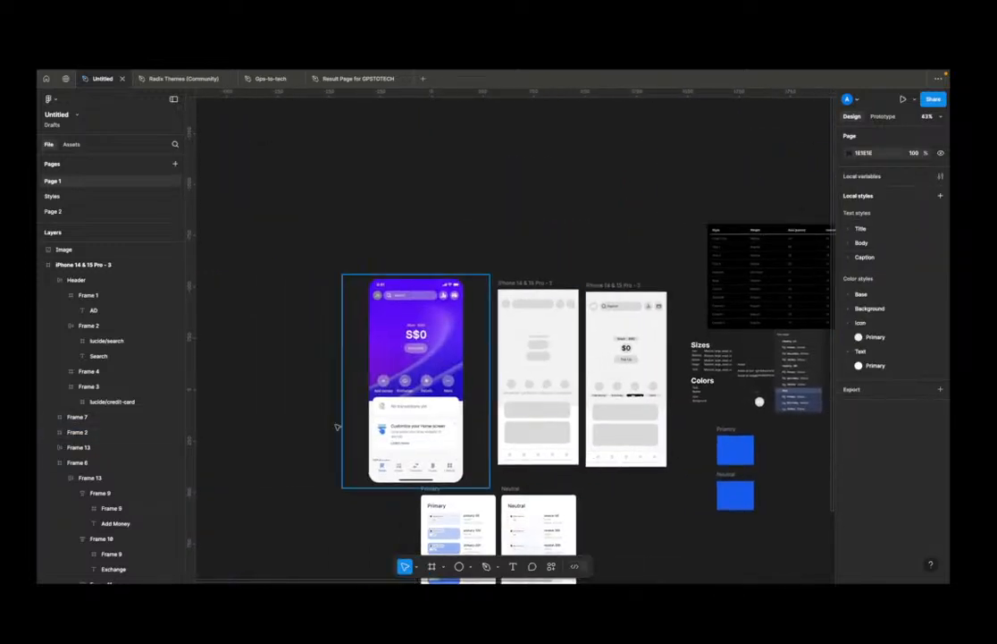
{"action": "scroll", "coordinate": [344, 420], "scroll_direction": "up", "scroll_amount": 5}
{"action": "scroll", "coordinate": [513, 384], "scroll_direction": "down", "scroll_amount": 5}
{"action": "scroll", "coordinate": [527, 394], "scroll_direction": "right", "scroll_amount": 5}
{"action": "scroll", "coordinate": [535, 401], "scroll_direction": "up", "scroll_amount": 10}
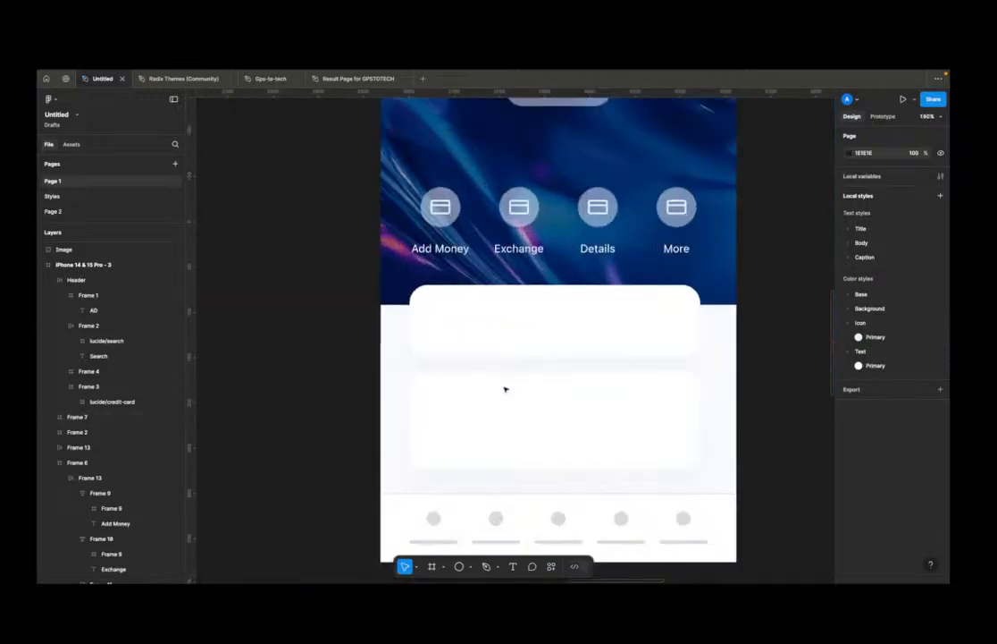
Step: Add the text "No transanctions yet" inside the upper white card
{"action": "key", "text": "t"}
{"action": "left_click", "coordinate": [528, 315]}
{"action": "type", "text": "No tran"}
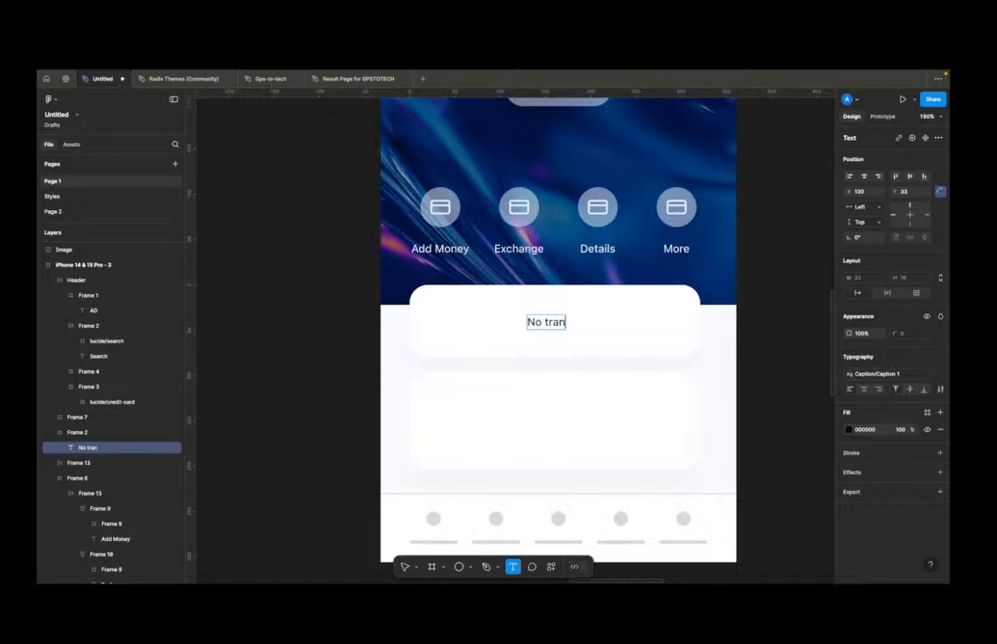
{"action": "type", "text": "sanctions yet"}
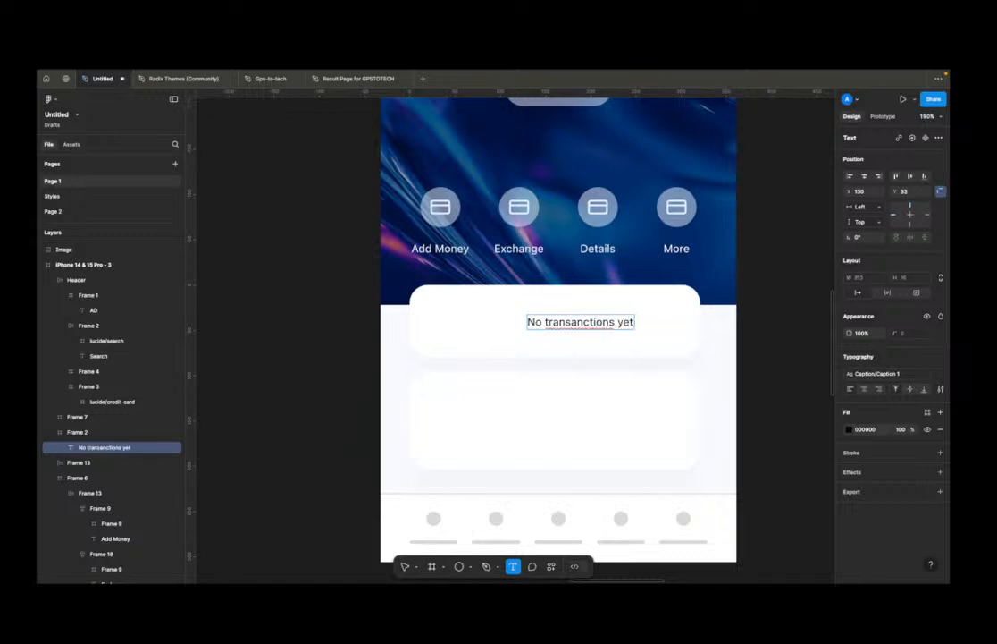
{"action": "key", "text": "Escape"}
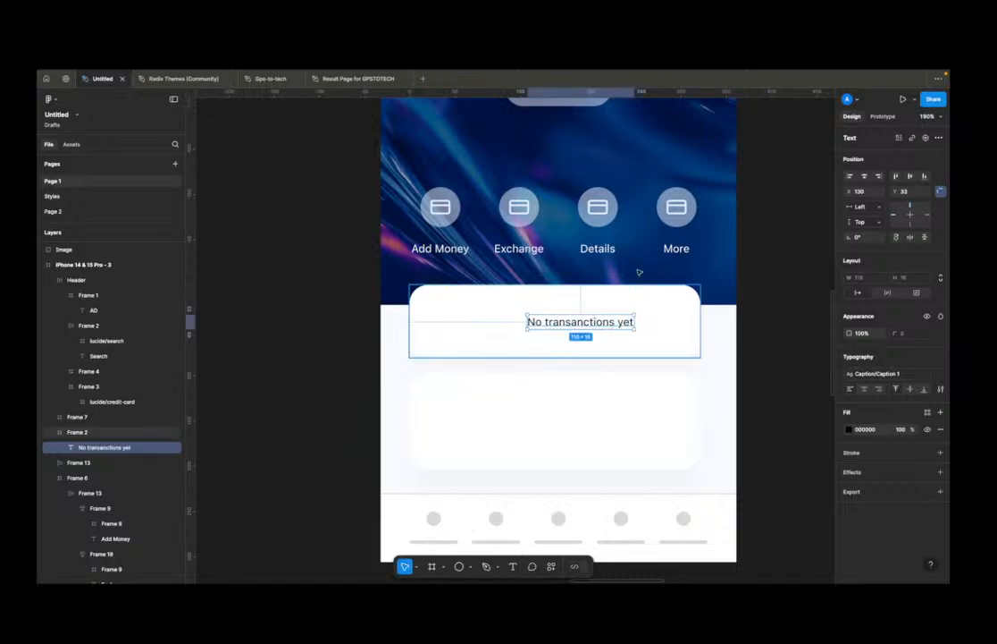
Step: Apply the Body/Subhead text style to the card's text and place it near the middle of the card
{"action": "left_click_drag", "start_coordinate": [582, 321], "coordinate": [573, 321]}
{"action": "left_click", "coordinate": [897, 373]}
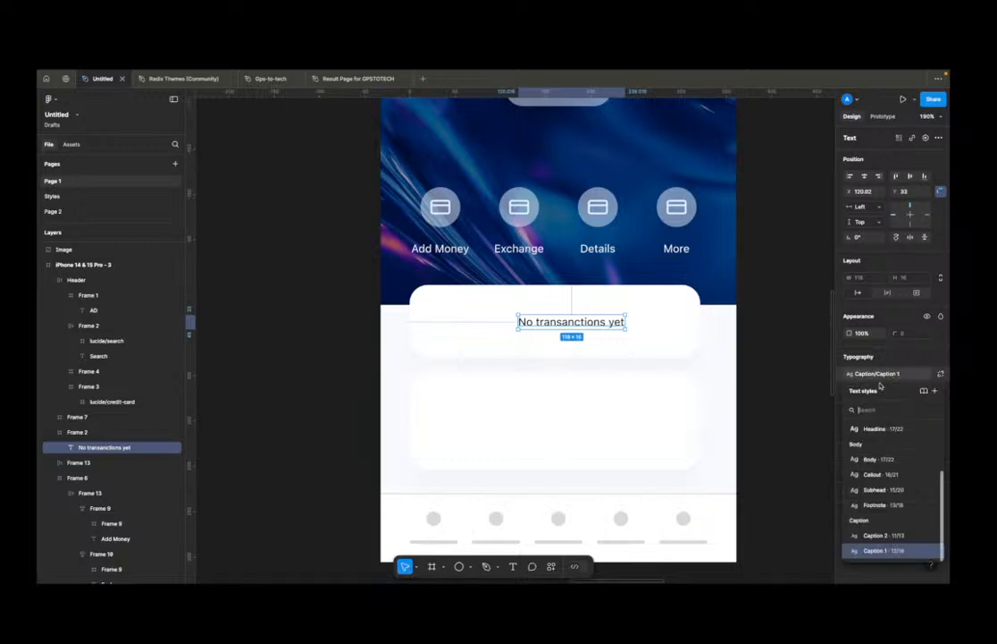
{"action": "left_click", "coordinate": [896, 490]}
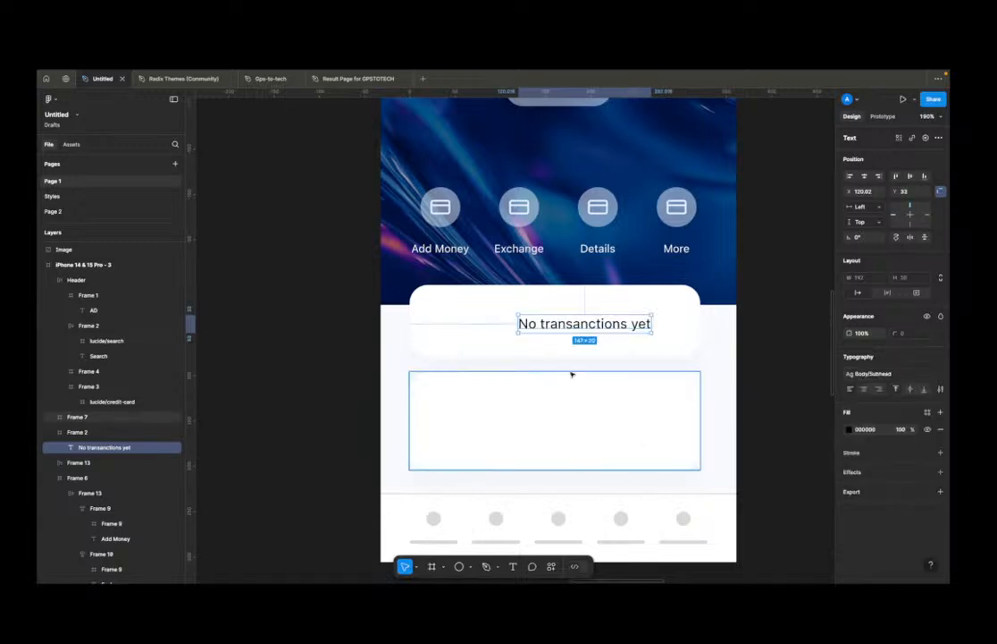
{"action": "left_click_drag", "start_coordinate": [599, 324], "coordinate": [573, 325]}
Step: Duplicate the Add Money icon circle into the upper white card, to the left of its text
{"action": "scroll", "coordinate": [573, 325], "scroll_direction": "down", "scroll_amount": 5}
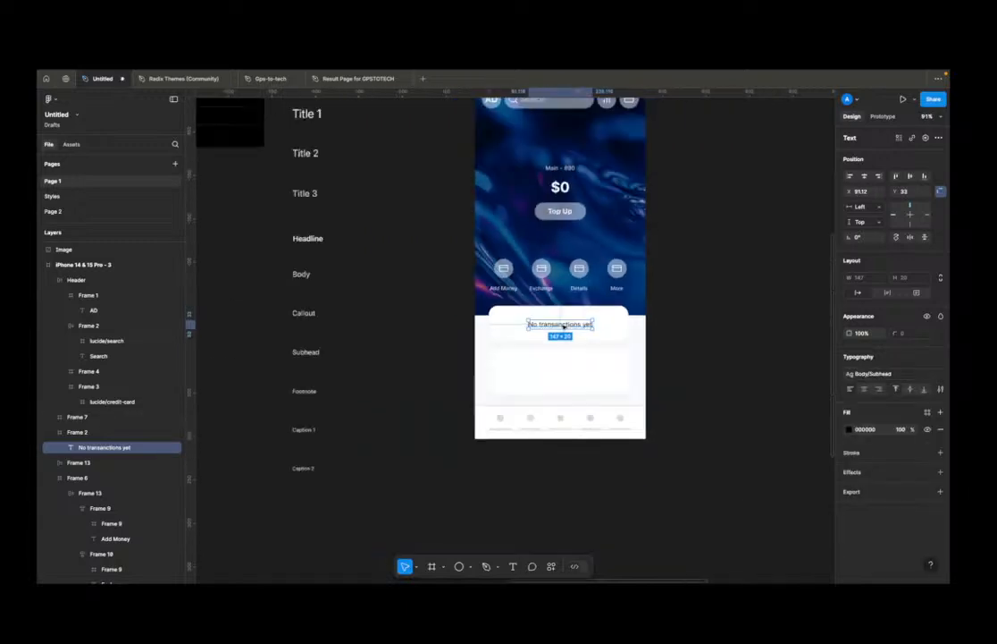
{"action": "scroll", "coordinate": [502, 264], "scroll_direction": "up", "scroll_amount": 2}
{"action": "left_click", "coordinate": [502, 264]}
{"action": "left_click", "coordinate": [503, 265]}
{"action": "left_click_drag", "start_coordinate": [502, 265], "coordinate": [463, 333]}
{"action": "scroll", "coordinate": [494, 333], "scroll_direction": "up", "scroll_amount": 5}
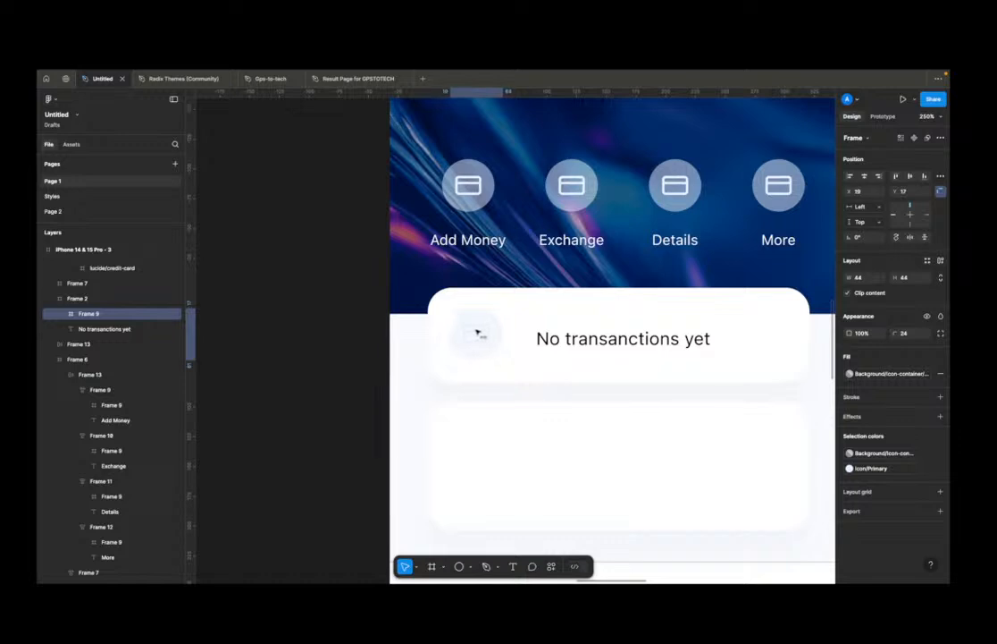
{"action": "double_click", "coordinate": [479, 336]}
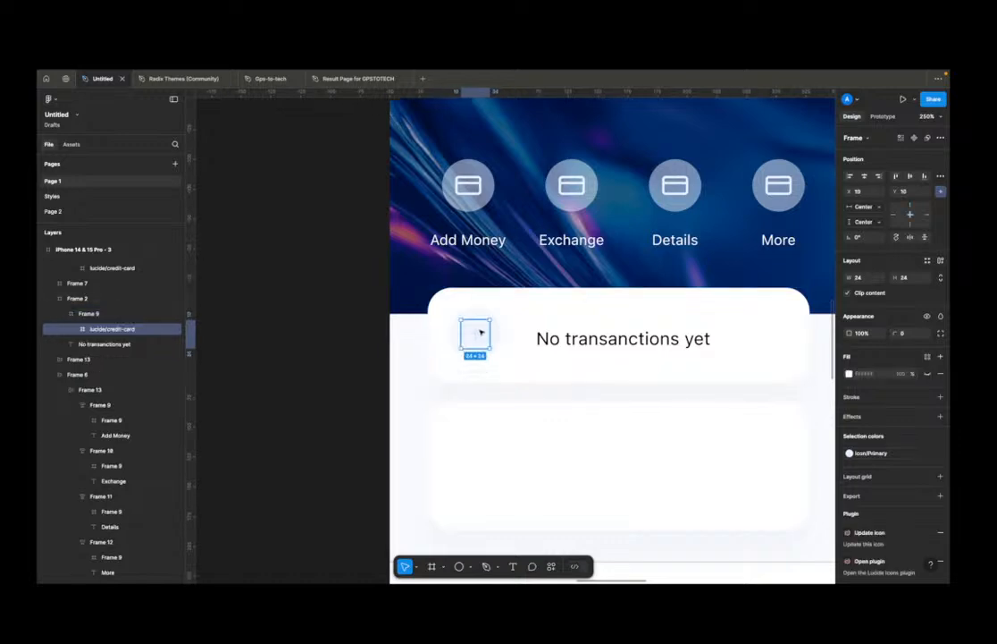
{"action": "left_click", "coordinate": [866, 454]}
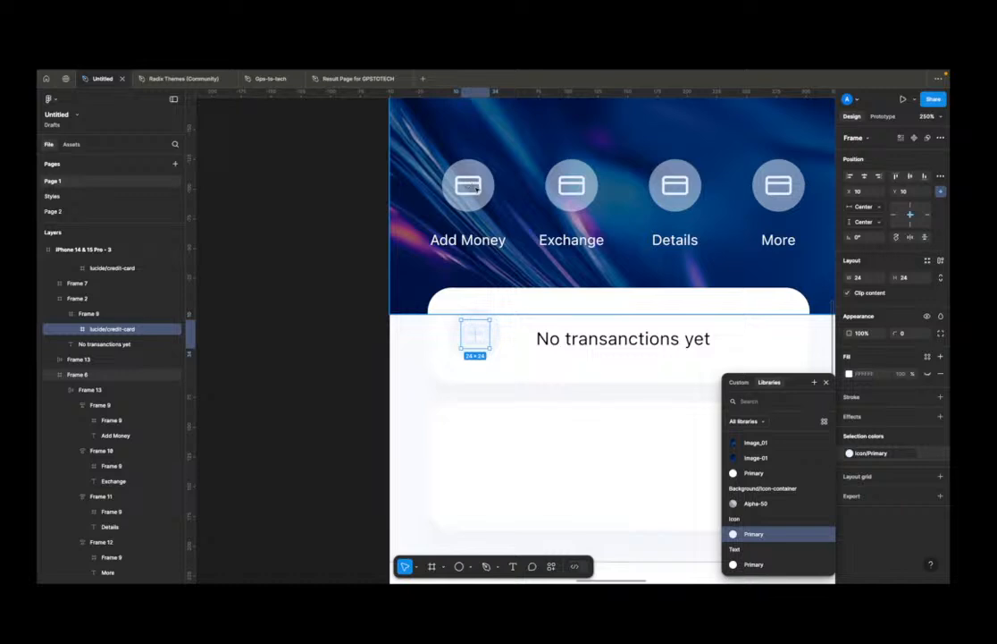
{"action": "right_click", "coordinate": [776, 533]}
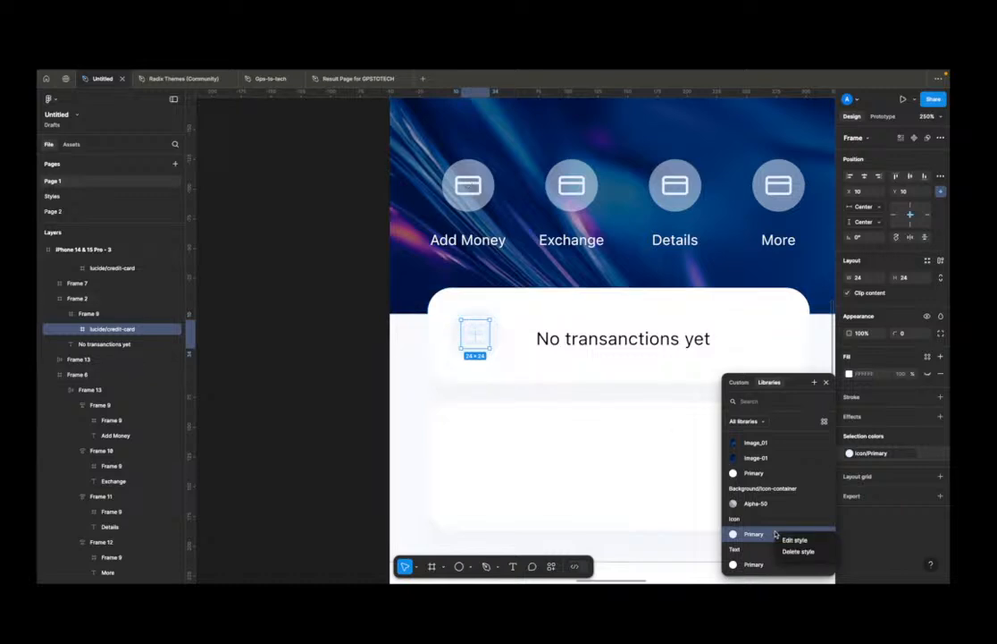
{"action": "key", "text": "Escape"}
{"action": "left_click", "coordinate": [318, 389]}
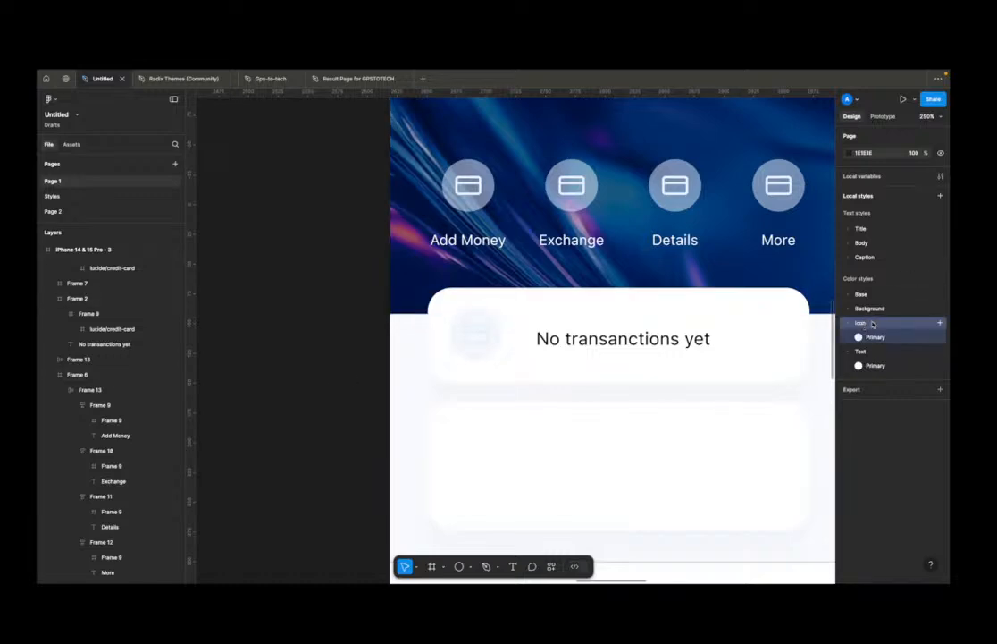
Step: Create a colour style named Icon/Primary-Inverse in the Icon group with colour 000000 at 100% opacity
{"action": "left_click", "coordinate": [941, 324]}
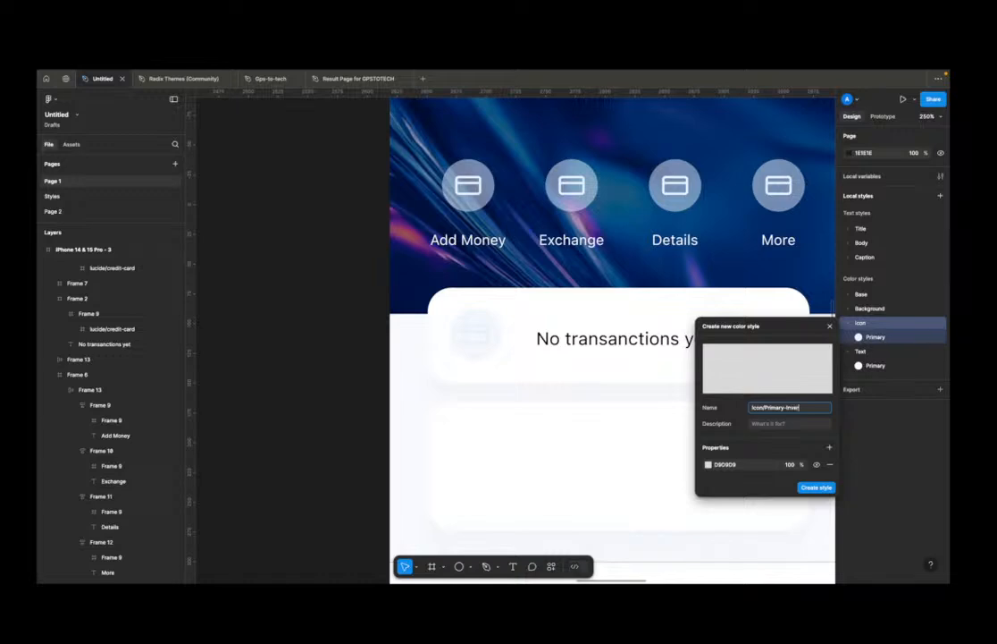
{"action": "left_click", "coordinate": [743, 464]}
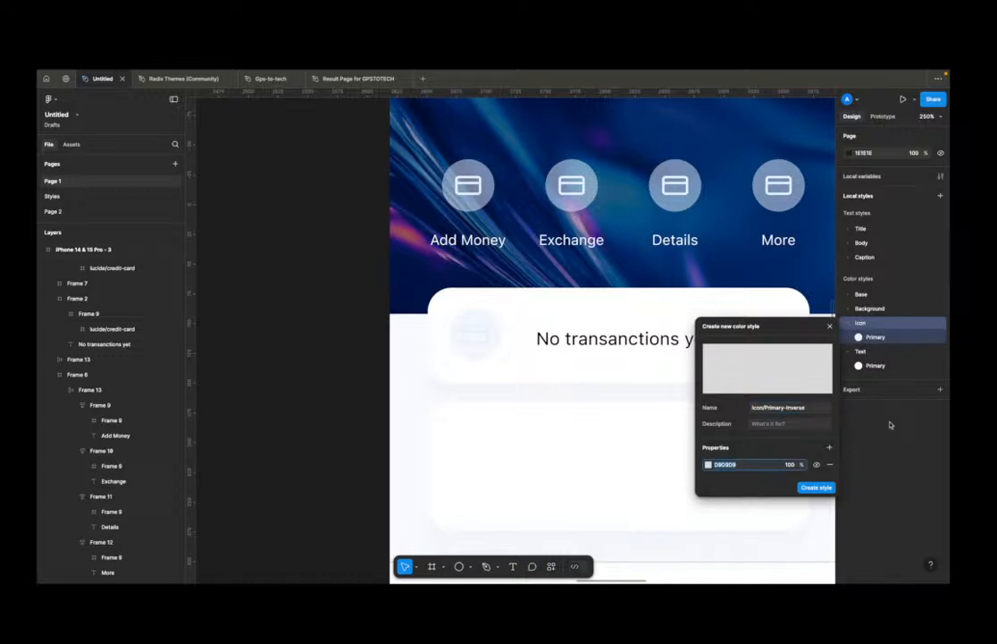
{"action": "type", "text": "f"}
{"action": "key", "text": "Return"}
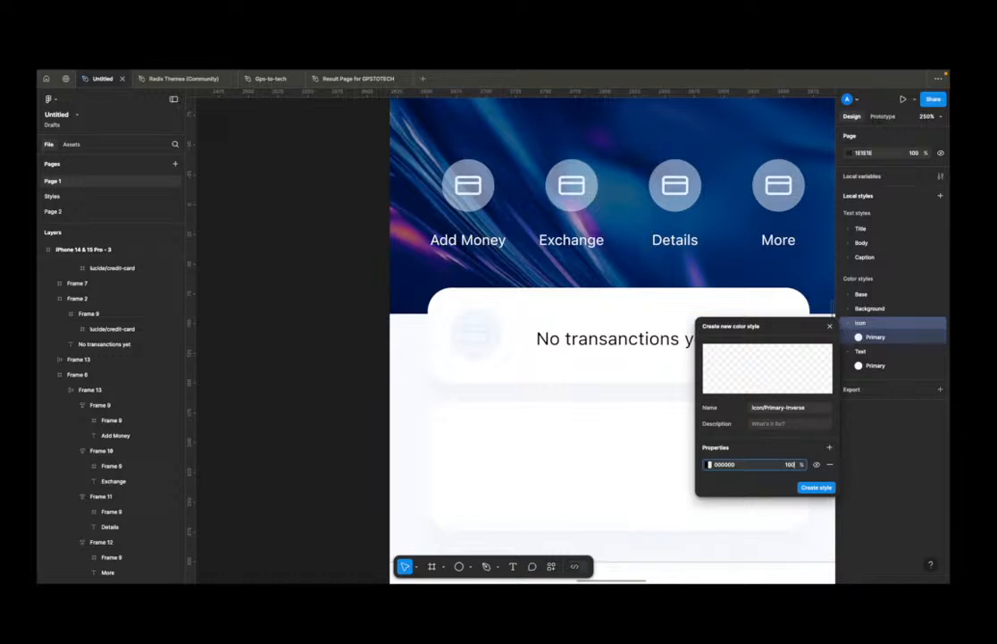
{"action": "key", "text": "Return"}
{"action": "left_click", "coordinate": [815, 487]}
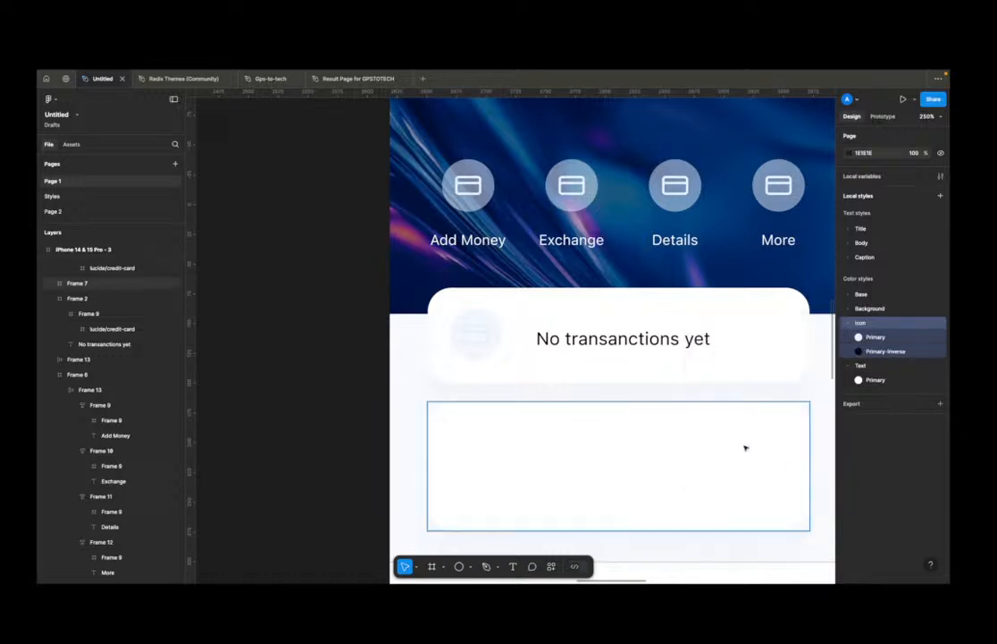
Step: Apply the Icon/Primary-Inverse style to the credit-card icon in the upper white card
{"action": "double_click", "coordinate": [470, 336]}
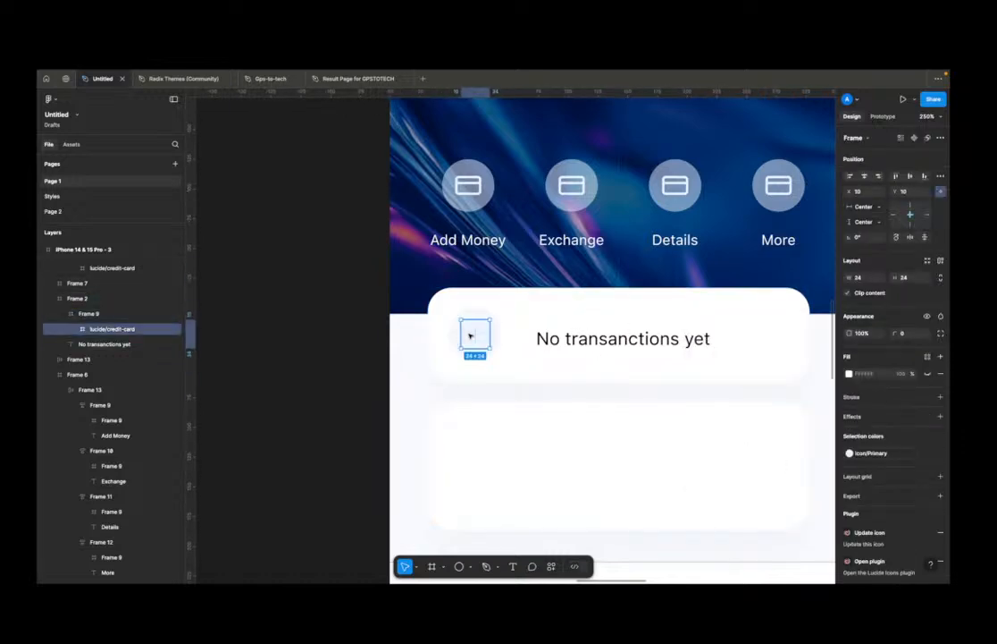
{"action": "left_click", "coordinate": [926, 357]}
{"action": "left_click", "coordinate": [754, 534]}
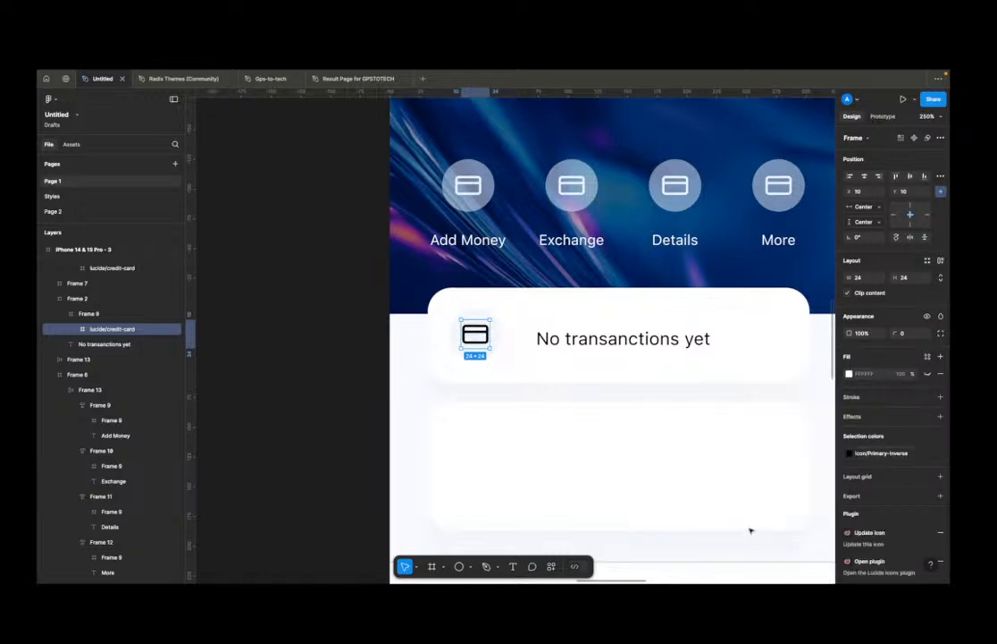
{"action": "left_click", "coordinate": [345, 355]}
{"action": "scroll", "coordinate": [345, 344], "scroll_direction": "down", "scroll_amount": 5}
{"action": "scroll", "coordinate": [345, 343], "scroll_direction": "up", "scroll_amount": 3}
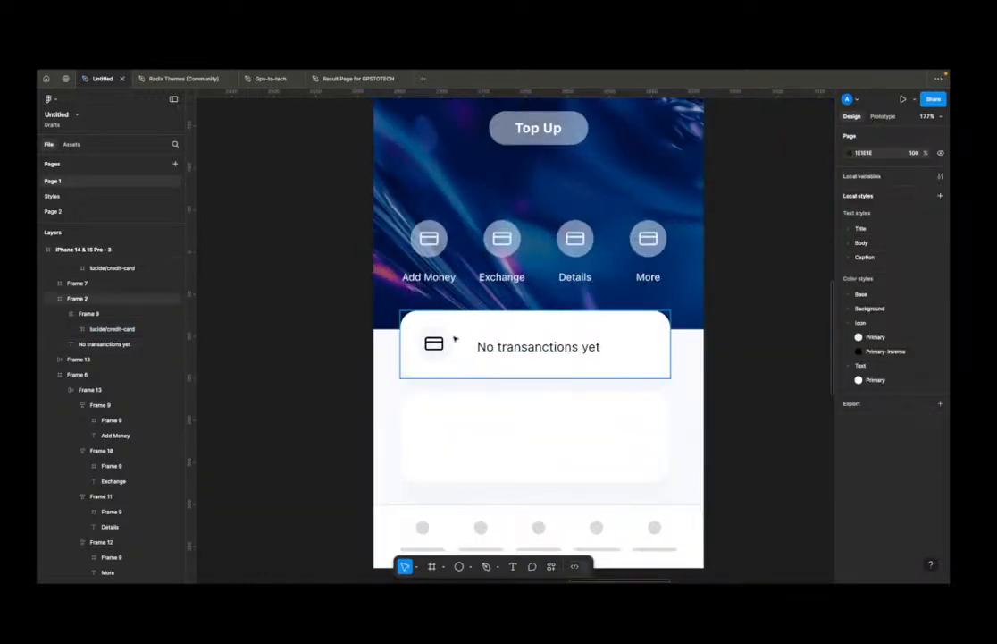
{"action": "scroll", "coordinate": [449, 344], "scroll_direction": "up", "scroll_amount": 1}
{"action": "scroll", "coordinate": [442, 348], "scroll_direction": "up", "scroll_amount": 2}
{"action": "left_click", "coordinate": [433, 394]}
{"action": "double_click", "coordinate": [433, 394]}
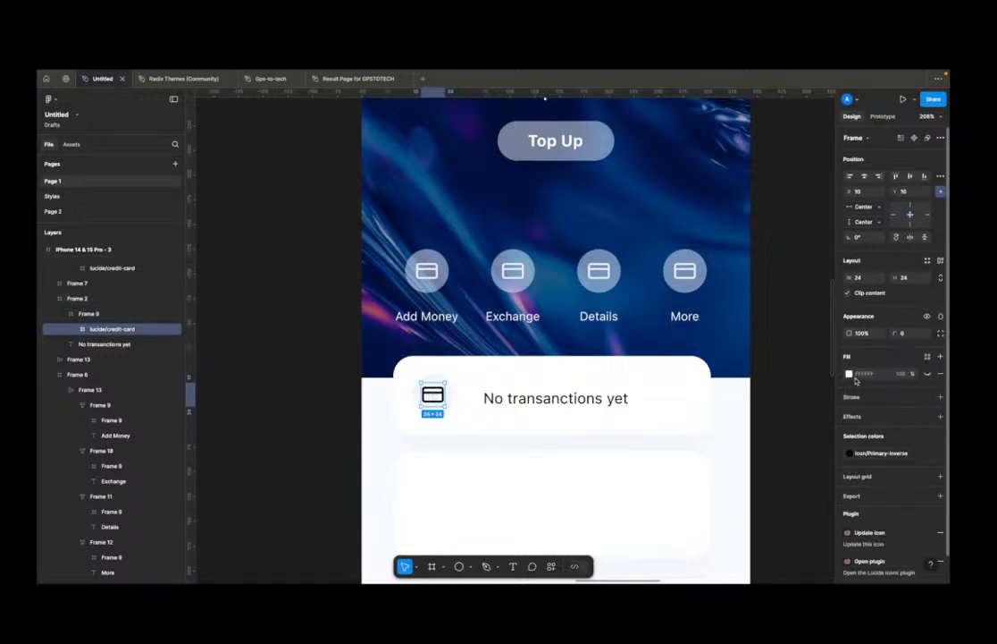
{"action": "left_click", "coordinate": [804, 387]}
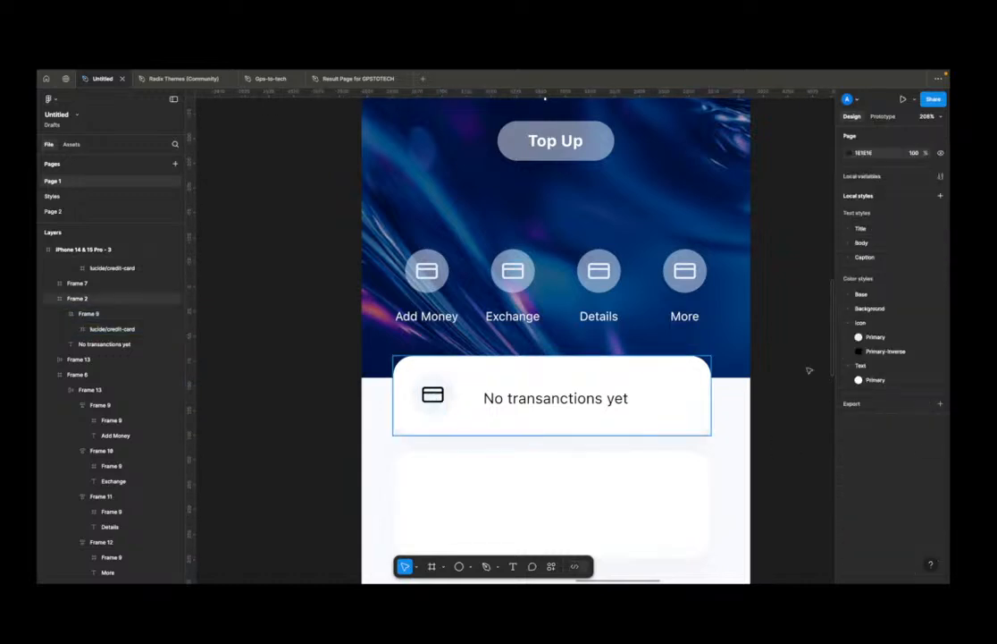
Step: Copy the hex colour value of the neutral-700 style in the Base/Neutral group
{"action": "left_click", "coordinate": [848, 294]}
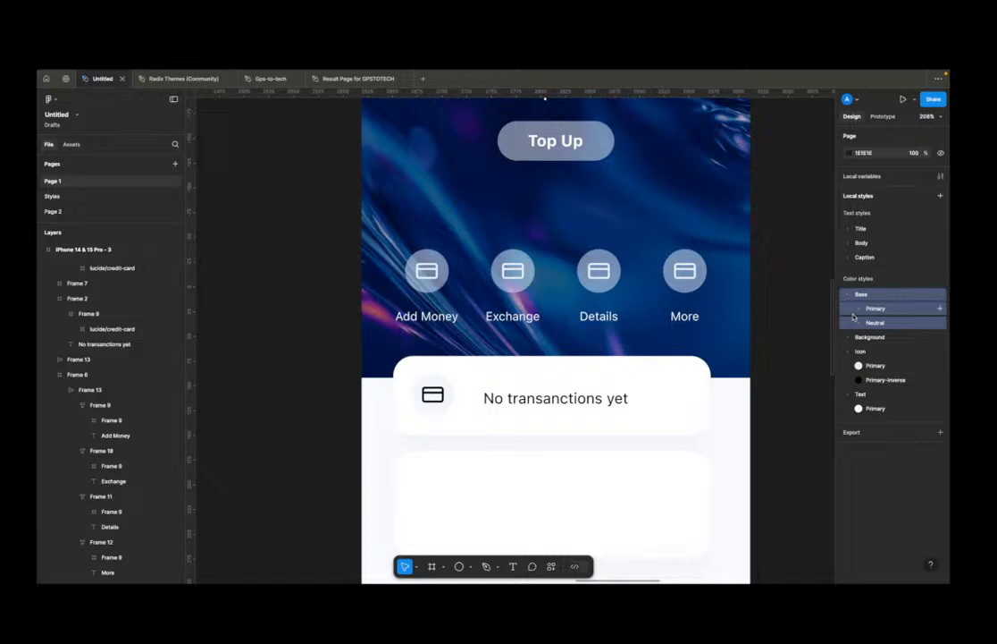
{"action": "left_click", "coordinate": [859, 323]}
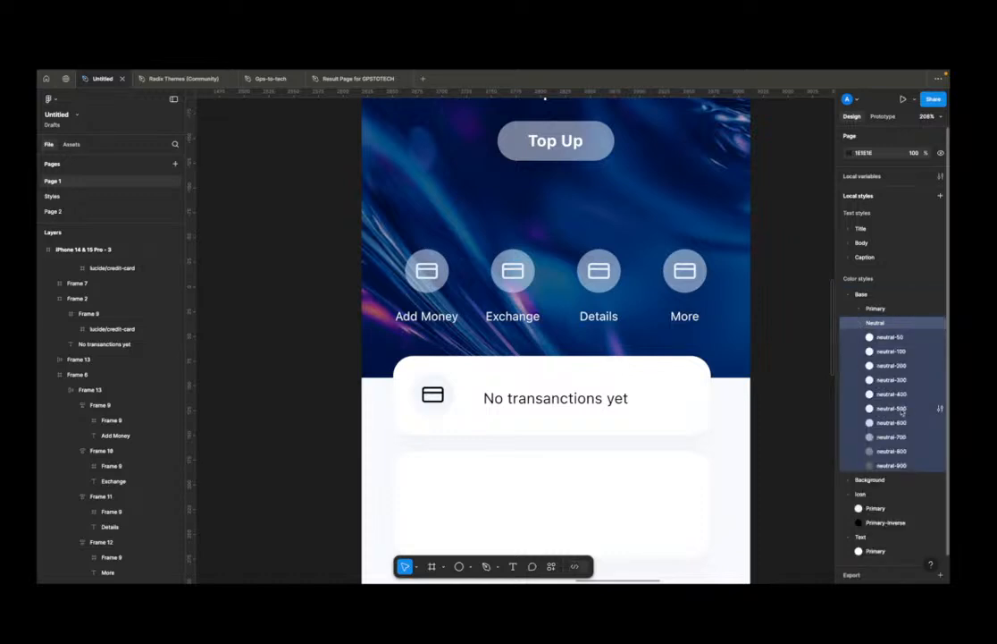
{"action": "left_click", "coordinate": [909, 436]}
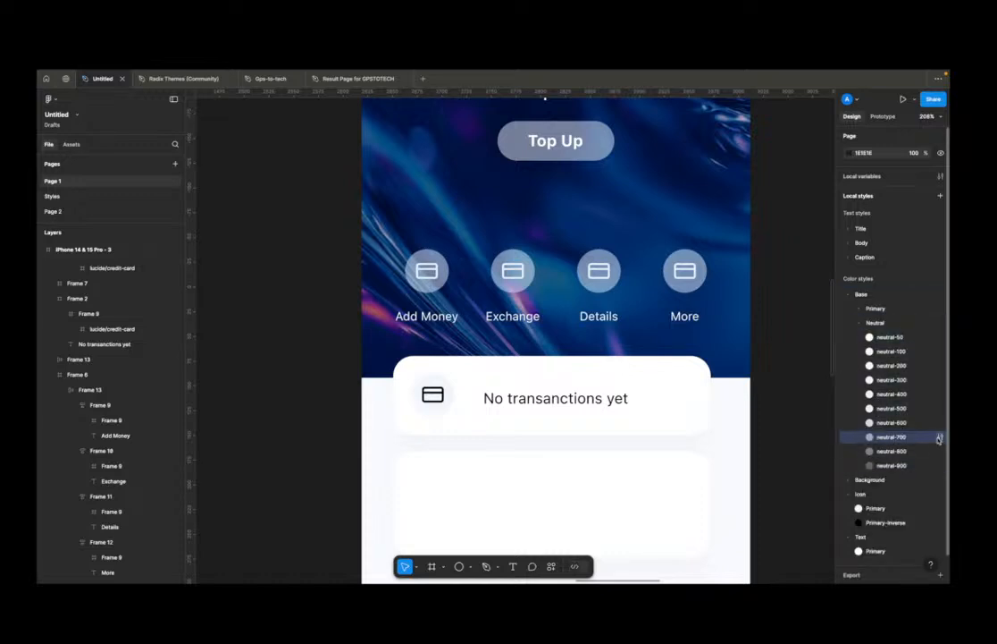
{"action": "left_click", "coordinate": [940, 437]}
{"action": "left_click", "coordinate": [751, 561]}
{"action": "key", "text": "super+c"}
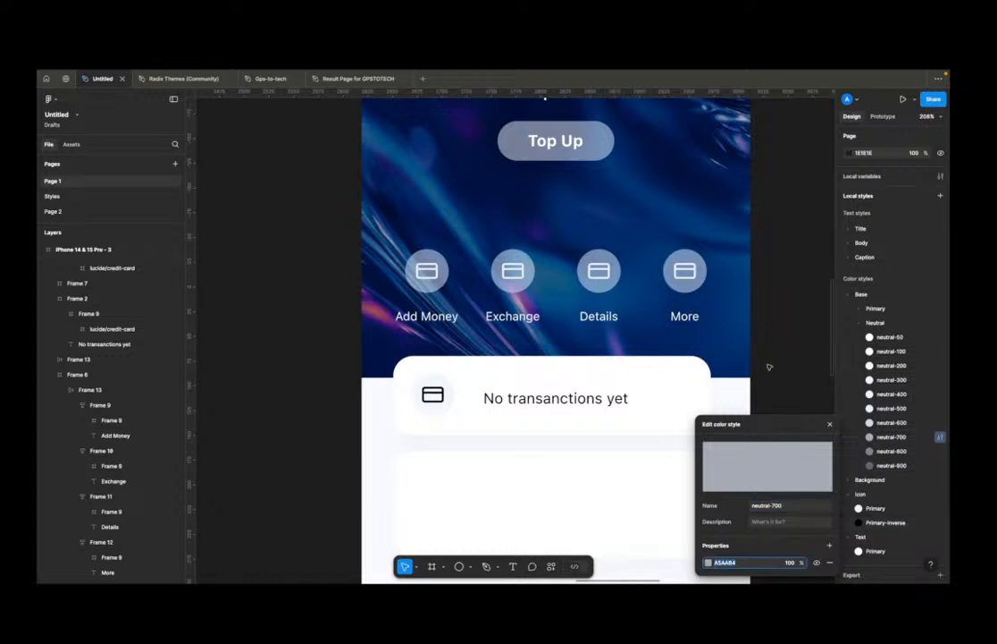
{"action": "left_click", "coordinate": [769, 366]}
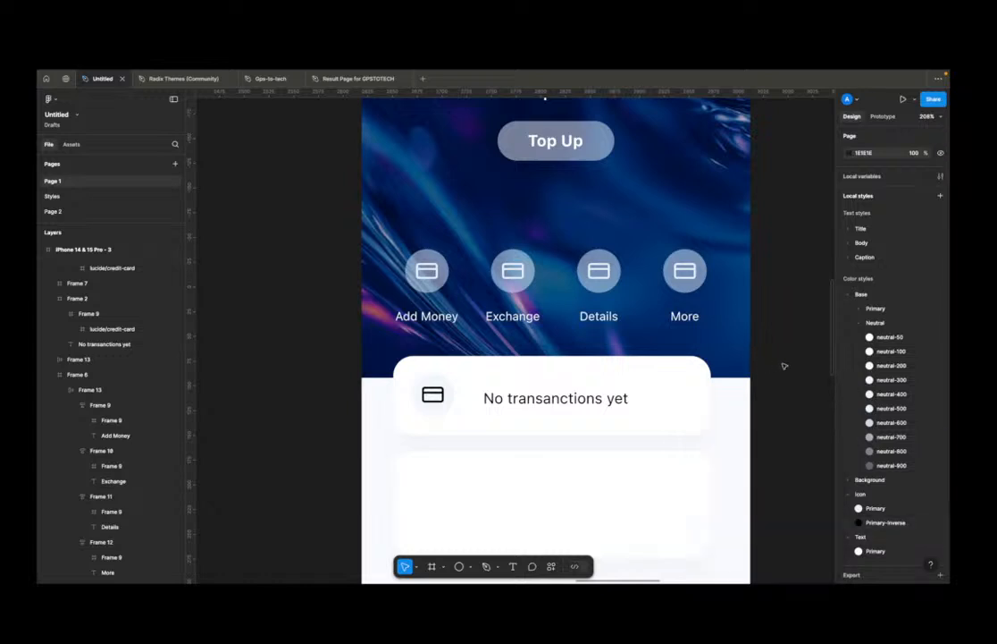
Step: Set the Icon/Primary-Inverse colour style to A5AAB4
{"action": "left_click", "coordinate": [847, 483]}
{"action": "left_click", "coordinate": [847, 484]}
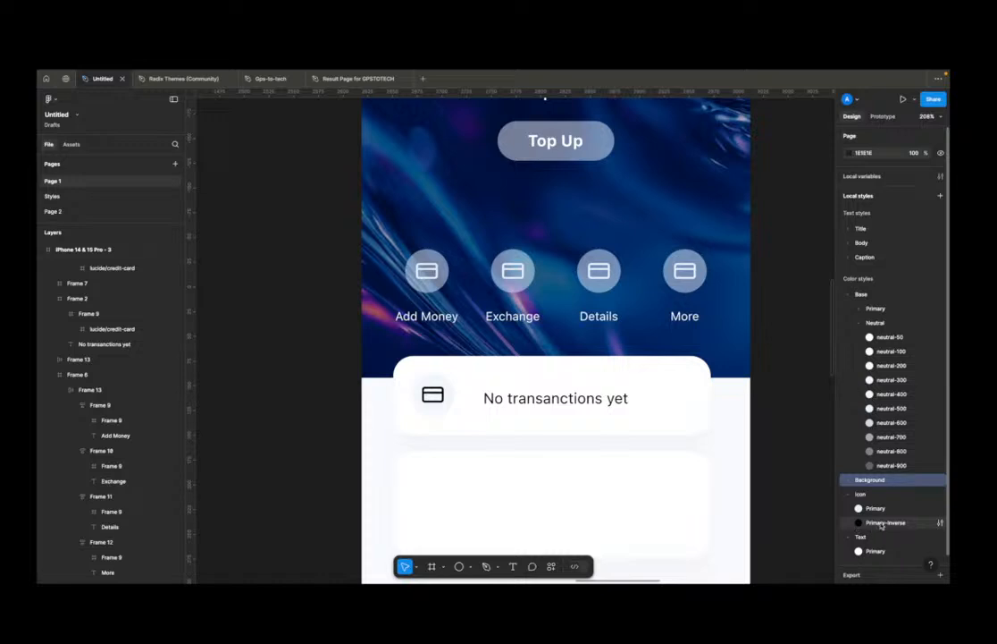
{"action": "left_click", "coordinate": [882, 525]}
{"action": "left_click", "coordinate": [939, 525]}
{"action": "left_click", "coordinate": [737, 563]}
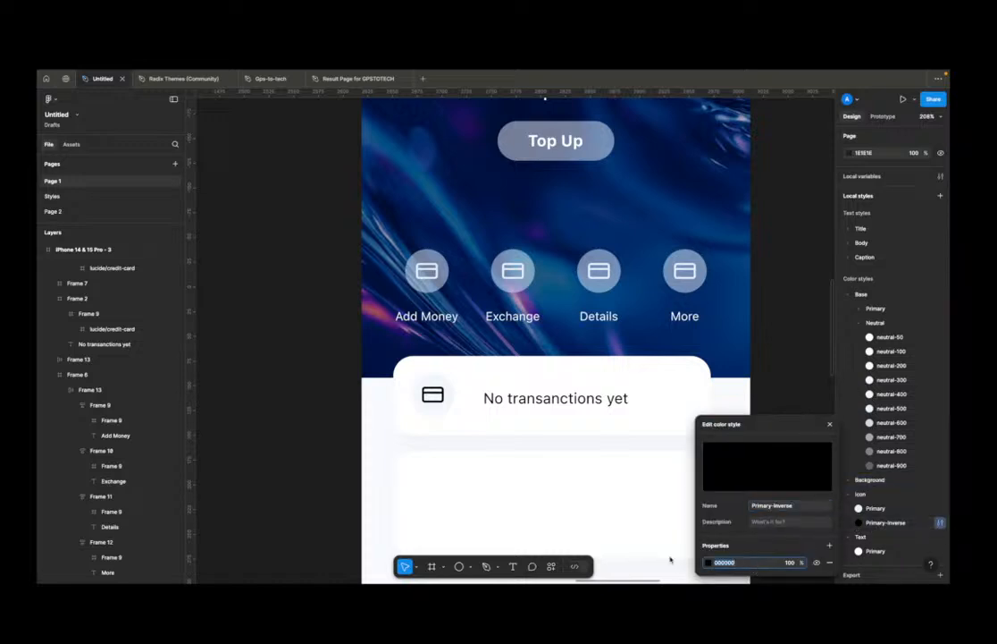
{"action": "key", "text": "super+v"}
{"action": "key", "text": "Return"}
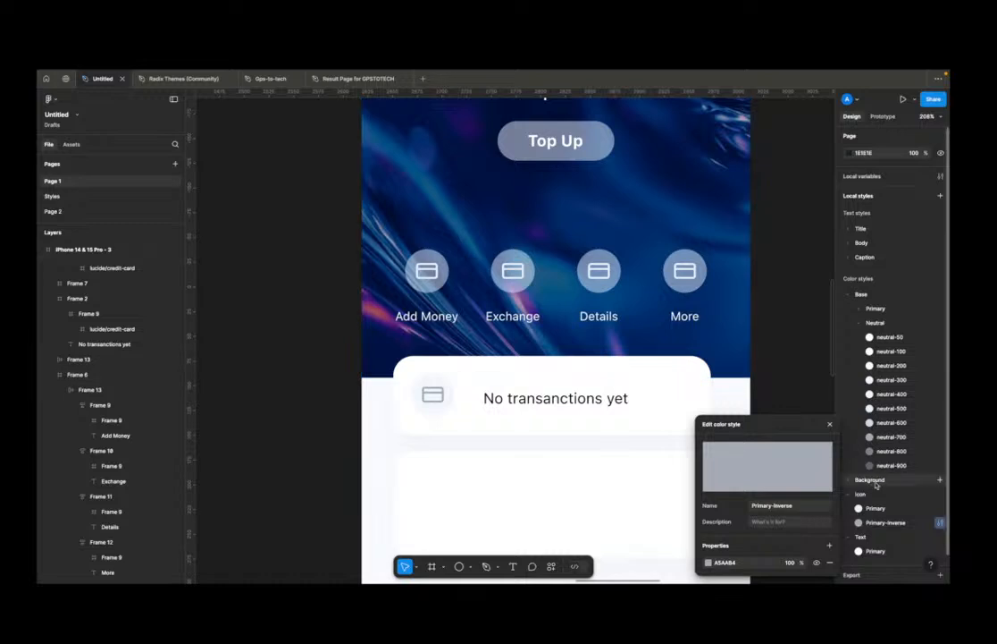
Step: Copy the neutral-900 hex value and set the Icon/Primary-Inverse style of the upper card's credit-card icon to 61646A
{"action": "left_click", "coordinate": [941, 465]}
{"action": "left_click", "coordinate": [733, 563]}
{"action": "left_click", "coordinate": [428, 404]}
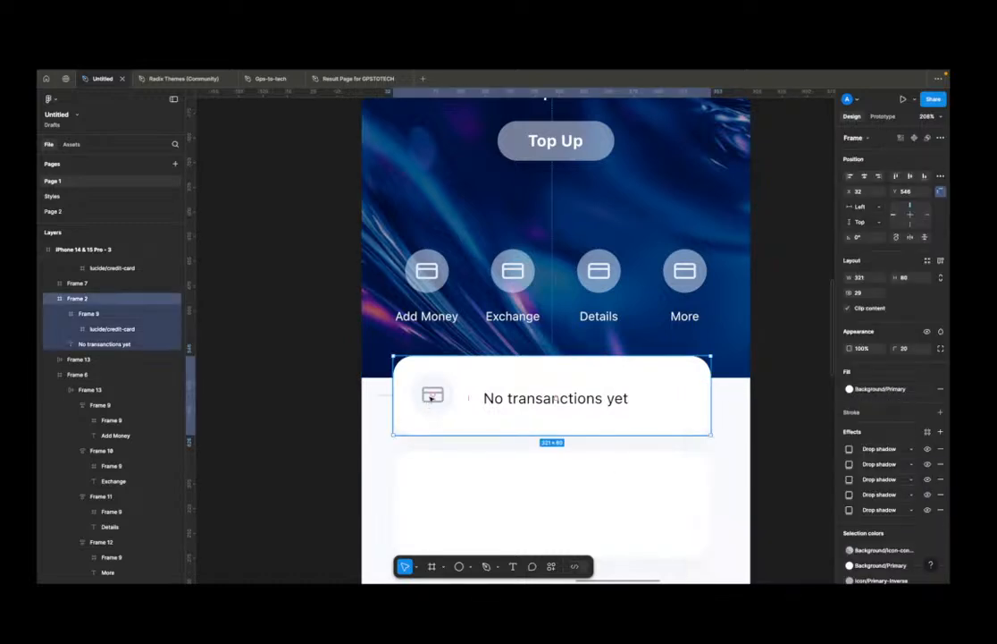
{"action": "double_click", "coordinate": [429, 396]}
{"action": "double_click", "coordinate": [429, 395]}
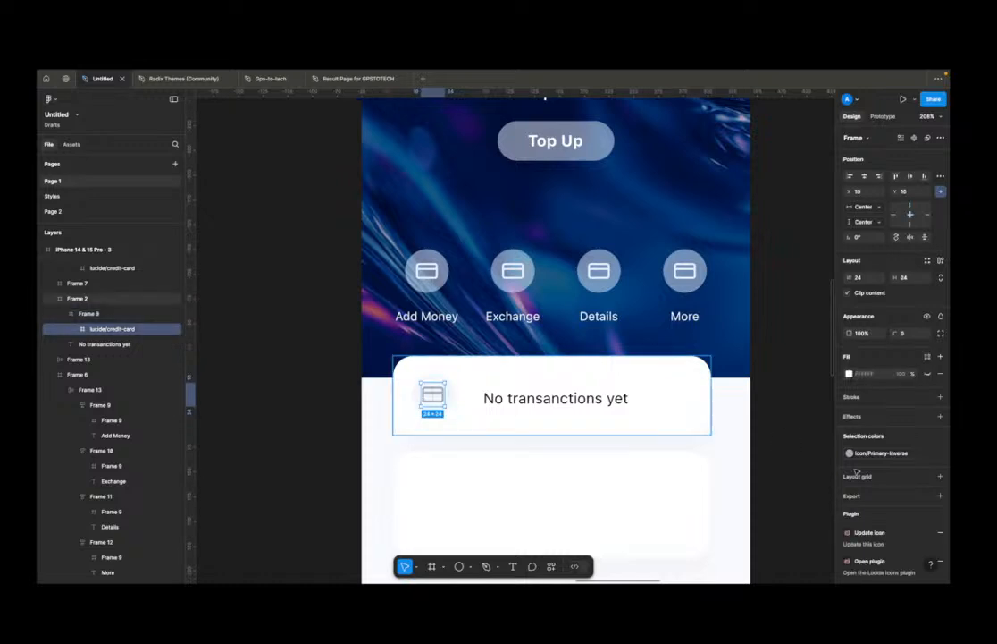
{"action": "left_click", "coordinate": [849, 453]}
{"action": "left_click", "coordinate": [822, 534]}
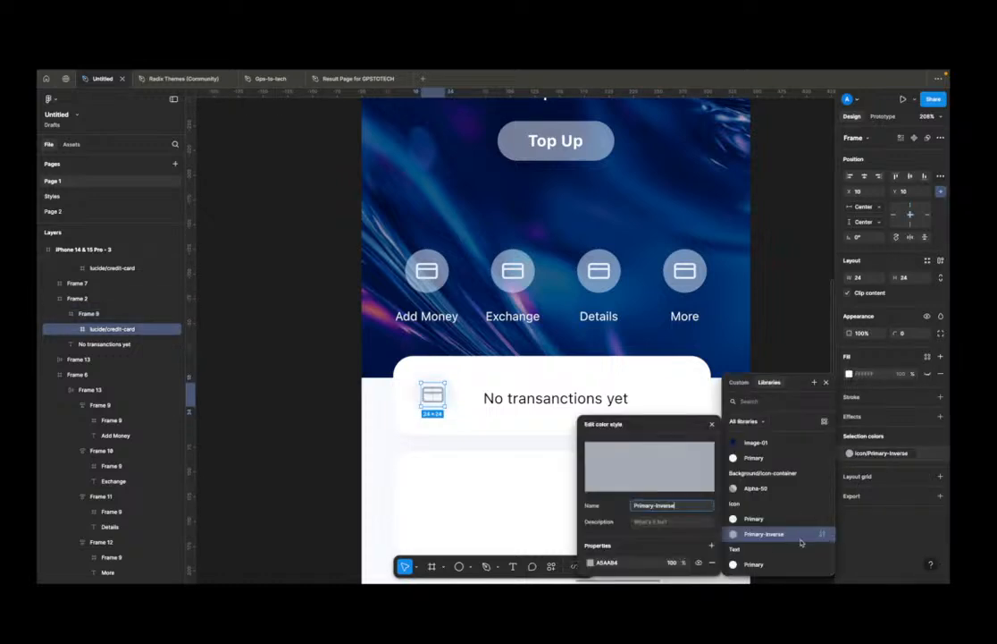
{"action": "type", "text": "61646A"}
{"action": "key", "text": "Return"}
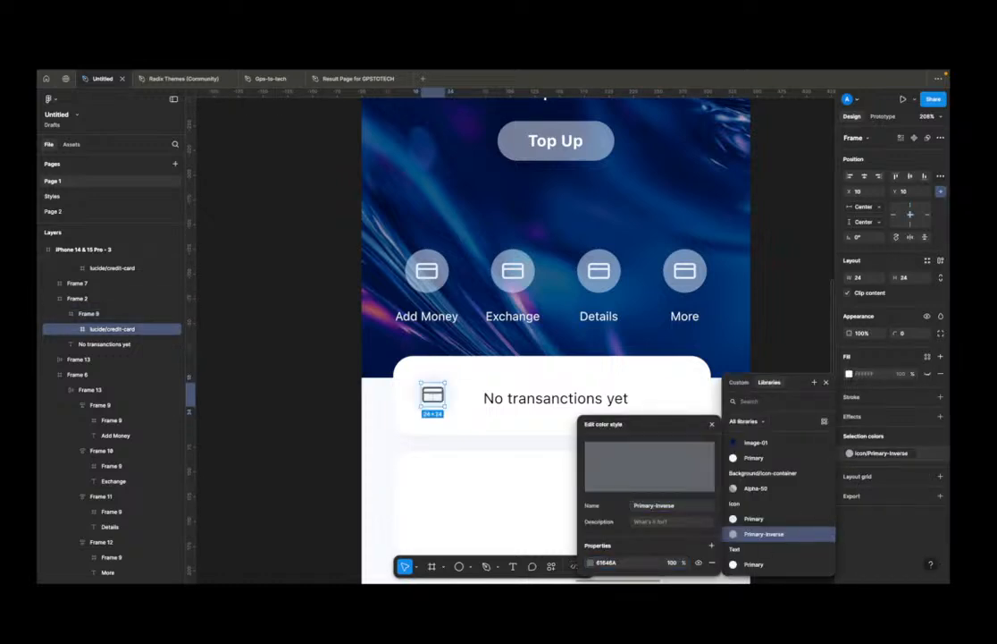
{"action": "left_click", "coordinate": [824, 303]}
{"action": "left_click", "coordinate": [795, 313]}
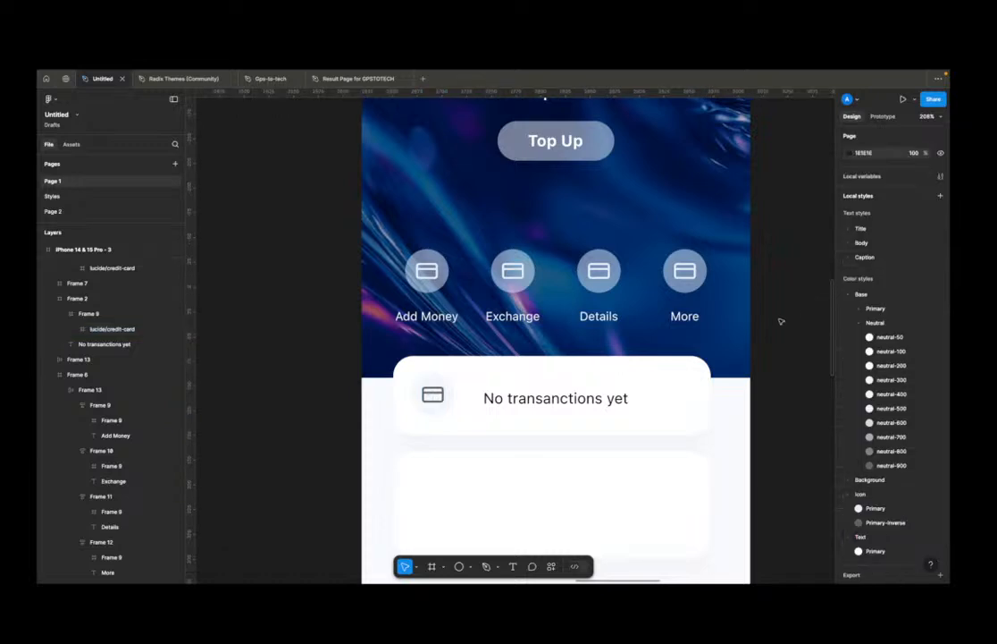
Step: Compare the white card's text with the text layout of the cards in the purple reference screen
{"action": "scroll", "coordinate": [768, 327], "scroll_direction": "down", "scroll_amount": 5}
{"action": "scroll", "coordinate": [741, 339], "scroll_direction": "down", "scroll_amount": 4}
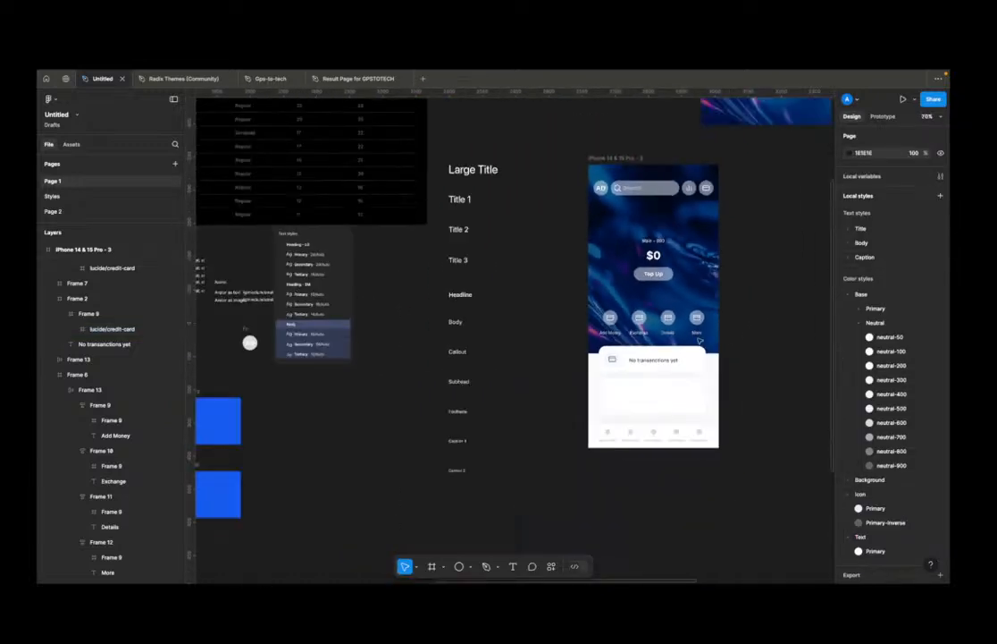
{"action": "left_click", "coordinate": [743, 345]}
{"action": "scroll", "coordinate": [625, 335], "scroll_direction": "down", "scroll_amount": 5}
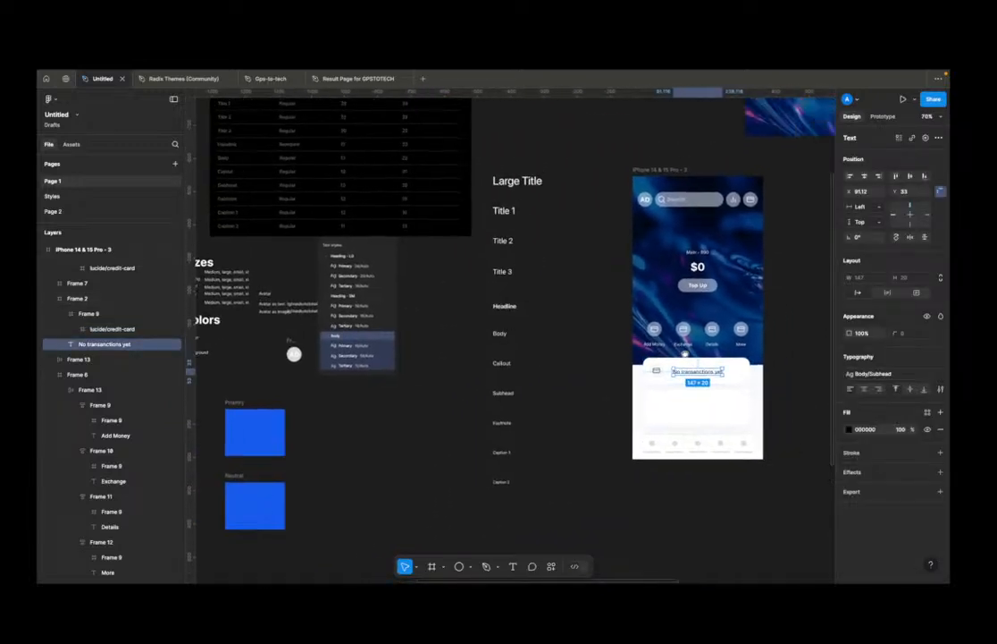
{"action": "scroll", "coordinate": [571, 326], "scroll_direction": "left", "scroll_amount": 5}
{"action": "scroll", "coordinate": [411, 375], "scroll_direction": "up", "scroll_amount": 5}
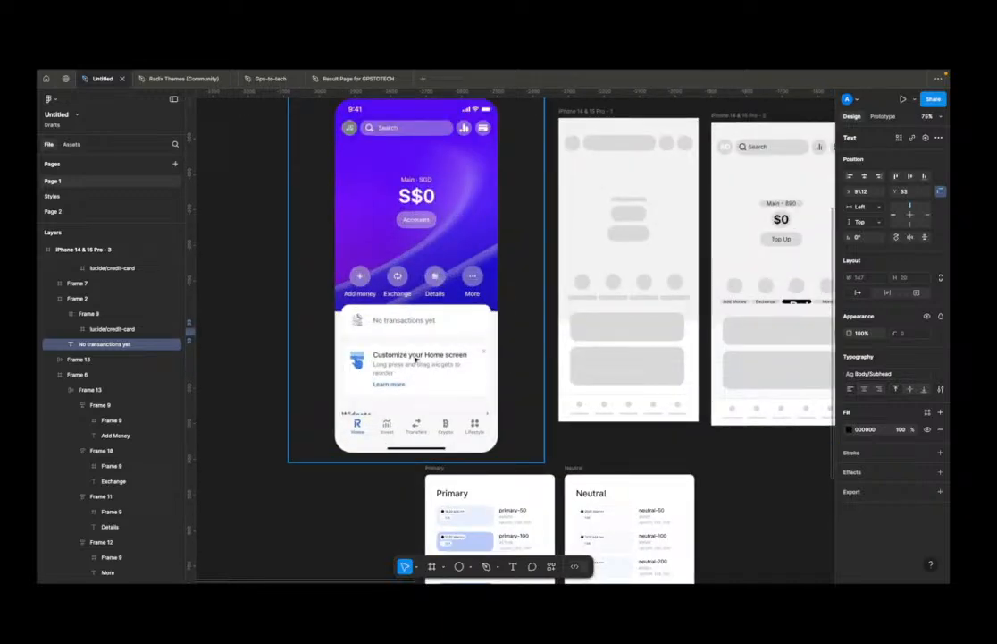
{"action": "scroll", "coordinate": [500, 380], "scroll_direction": "right", "scroll_amount": 10}
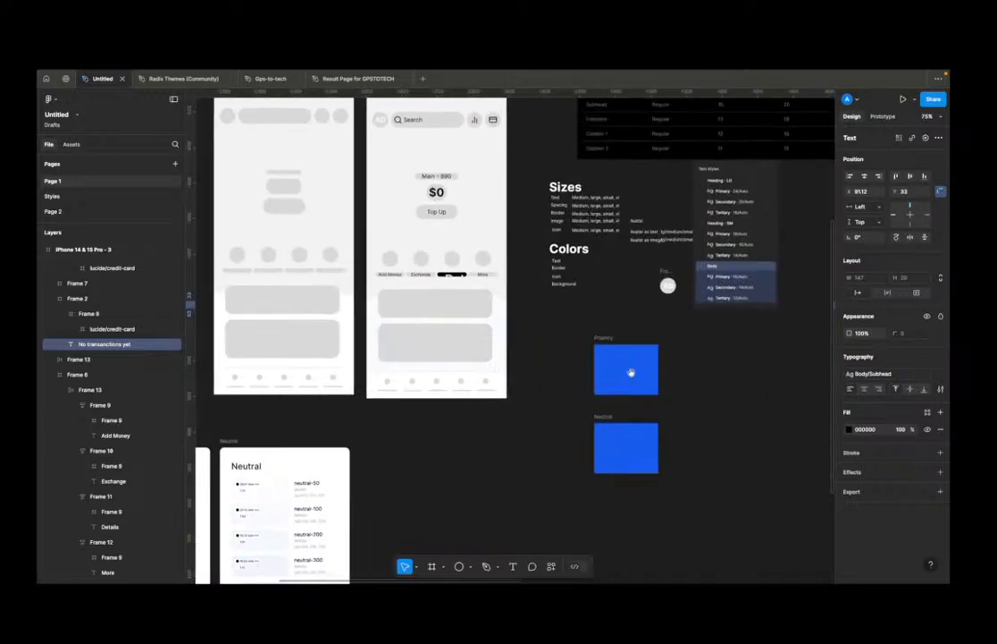
{"action": "scroll", "coordinate": [568, 378], "scroll_direction": "right", "scroll_amount": 5}
{"action": "scroll", "coordinate": [595, 381], "scroll_direction": "up", "scroll_amount": 5}
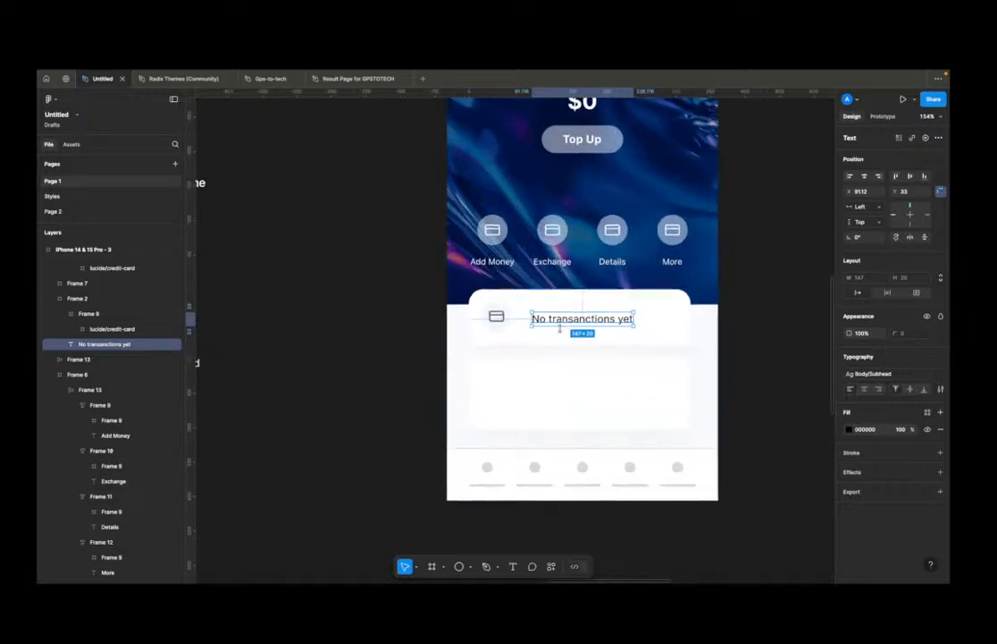
Step: Duplicate the "No transanctions yet" text into the lower white card and change the copy to "Customize your Home Screen"
{"action": "left_click_drag", "start_coordinate": [548, 321], "coordinate": [549, 376]}
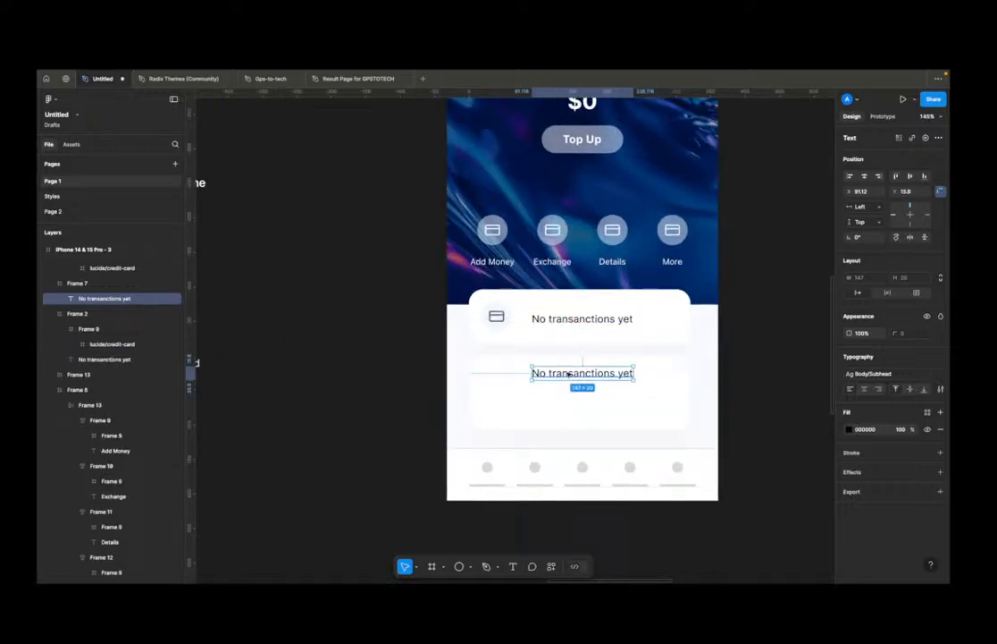
{"action": "double_click", "coordinate": [549, 375]}
{"action": "type", "text": "Custom"}
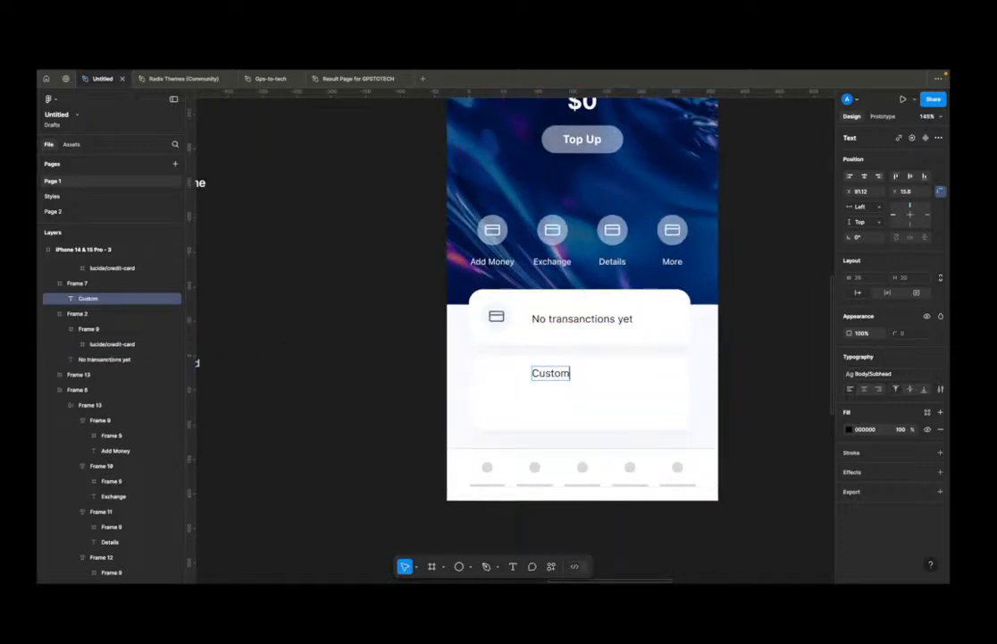
{"action": "type", "text": "ize your"}
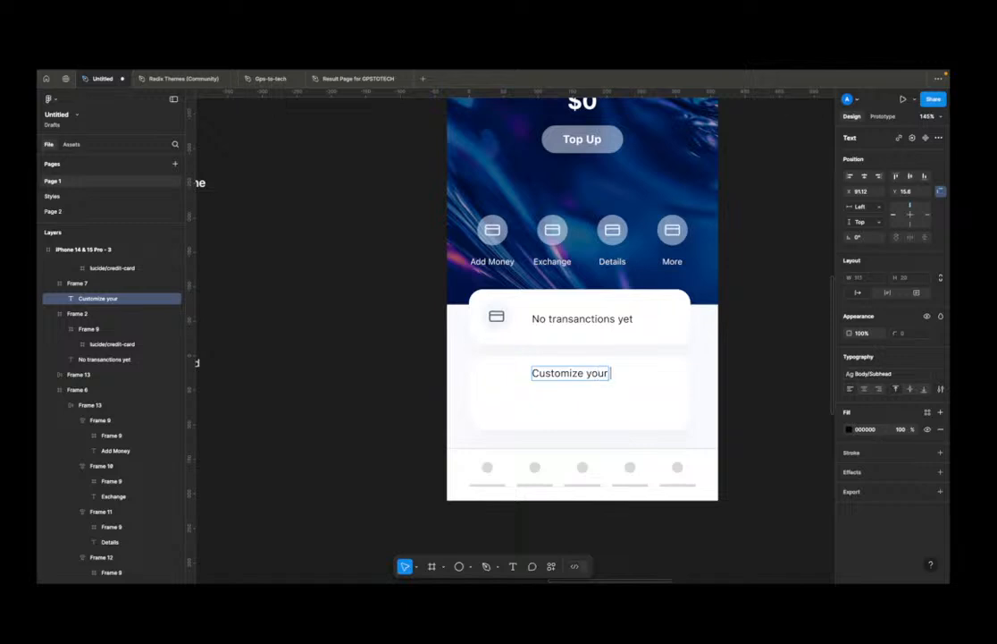
{"action": "type", "text": " Home Screen"}
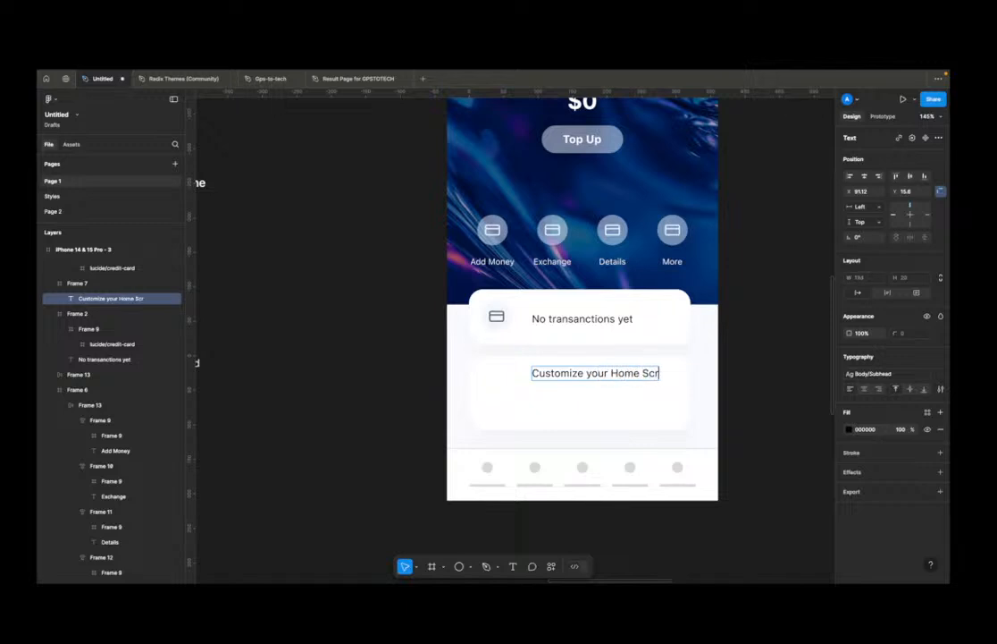
{"action": "key", "text": "Escape"}
Step: Duplicate the "Customize your Home Screen" line directly beneath itself in the lower card and check the second line's wording in the reference screen
{"action": "left_click_drag", "start_coordinate": [650, 375], "coordinate": [627, 396]}
{"action": "scroll", "coordinate": [628, 395], "scroll_direction": "down", "scroll_amount": 5}
{"action": "scroll", "coordinate": [628, 397], "scroll_direction": "down", "scroll_amount": 4}
{"action": "scroll", "coordinate": [561, 376], "scroll_direction": "left", "scroll_amount": 4}
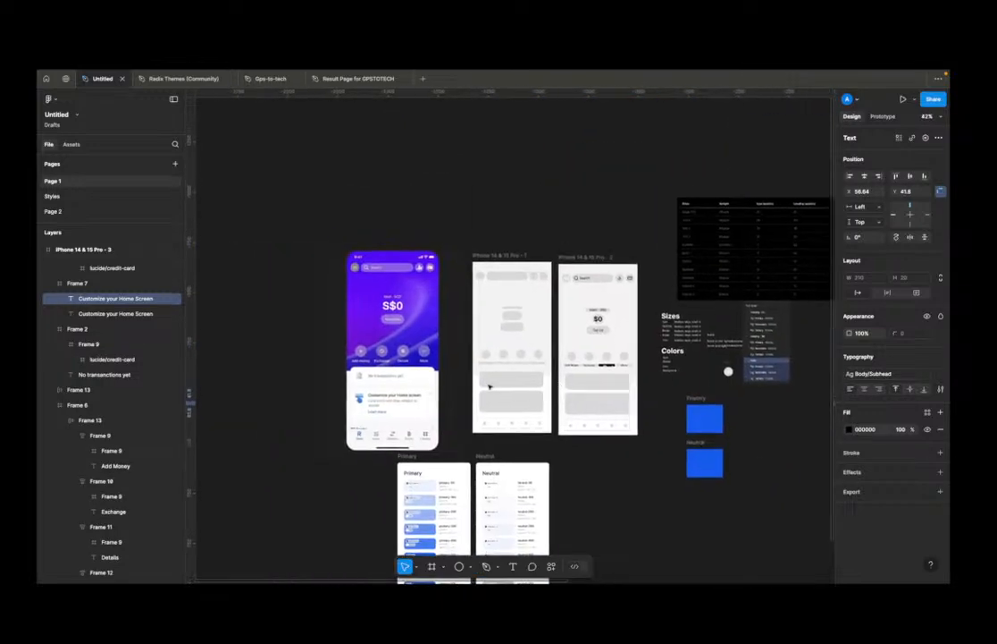
{"action": "scroll", "coordinate": [527, 383], "scroll_direction": "up", "scroll_amount": 2}
{"action": "scroll", "coordinate": [430, 471], "scroll_direction": "down", "scroll_amount": 3}
{"action": "scroll", "coordinate": [362, 425], "scroll_direction": "up", "scroll_amount": 5}
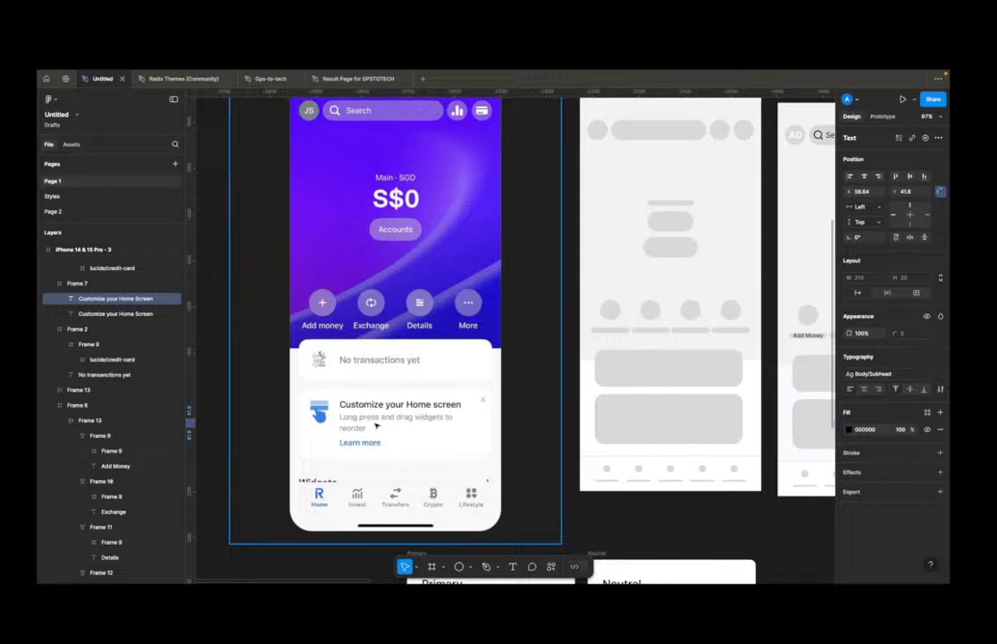
{"action": "scroll", "coordinate": [693, 416], "scroll_direction": "right", "scroll_amount": 15}
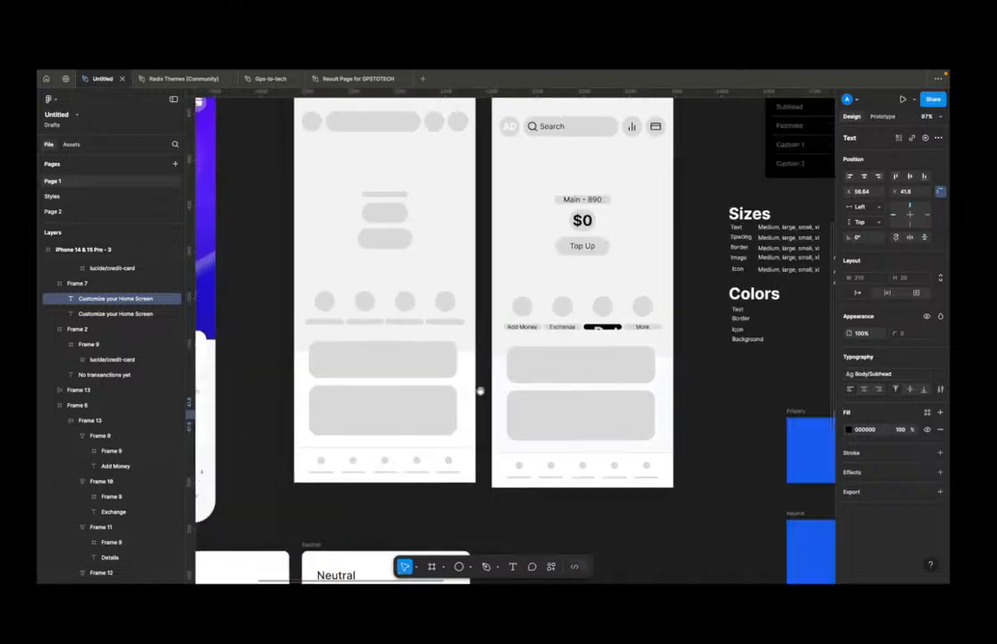
{"action": "scroll", "coordinate": [630, 394], "scroll_direction": "up", "scroll_amount": 5}
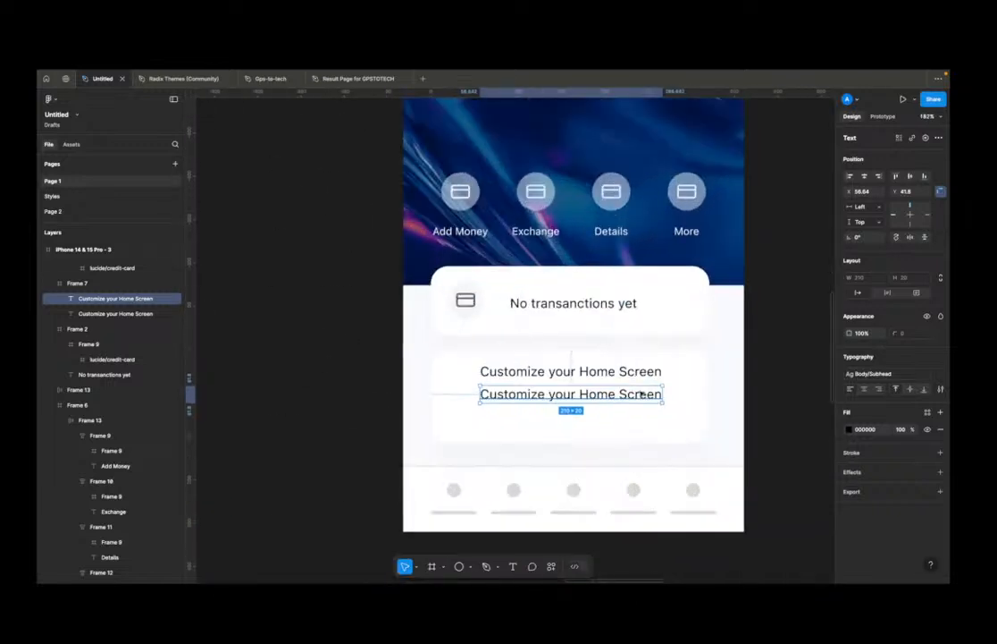
Step: Replace the duplicated line's text with "Long press and drag widgets to reorder"
{"action": "double_click", "coordinate": [644, 395]}
{"action": "type", "text": "L"}
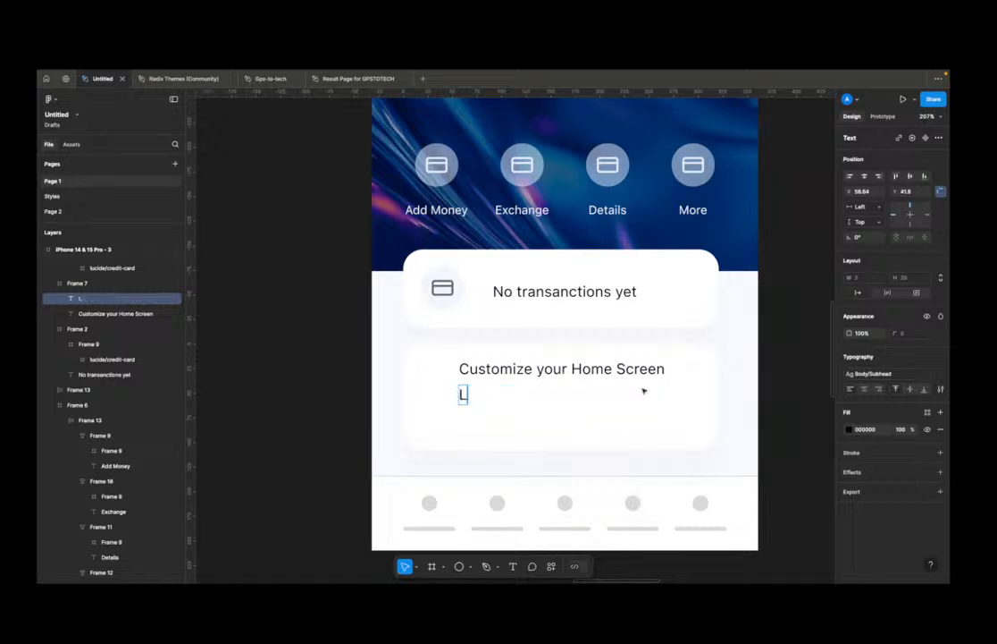
{"action": "type", "text": "ong press and "}
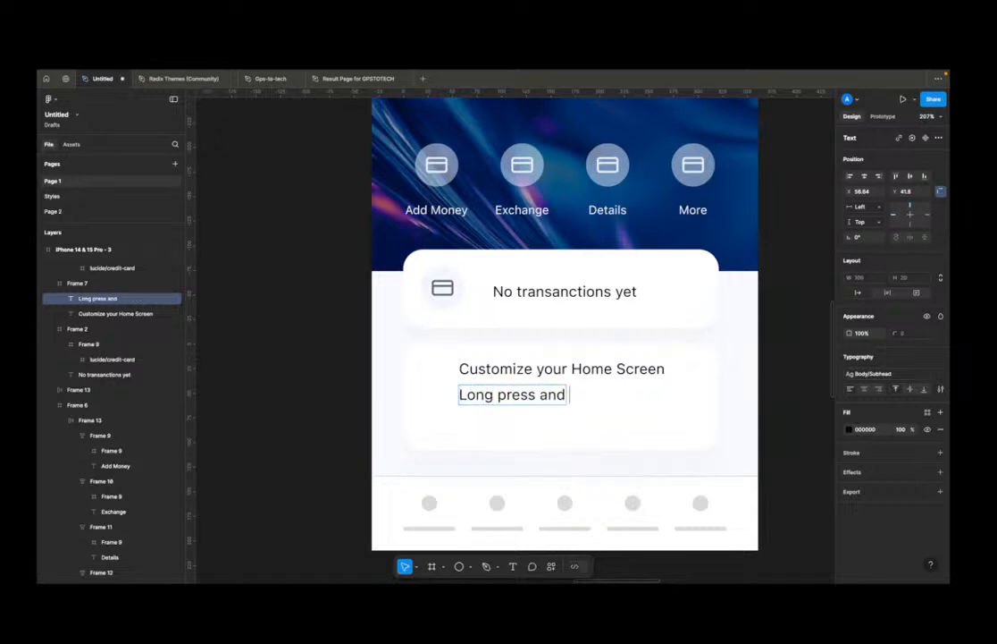
{"action": "type", "text": "drag wq"}
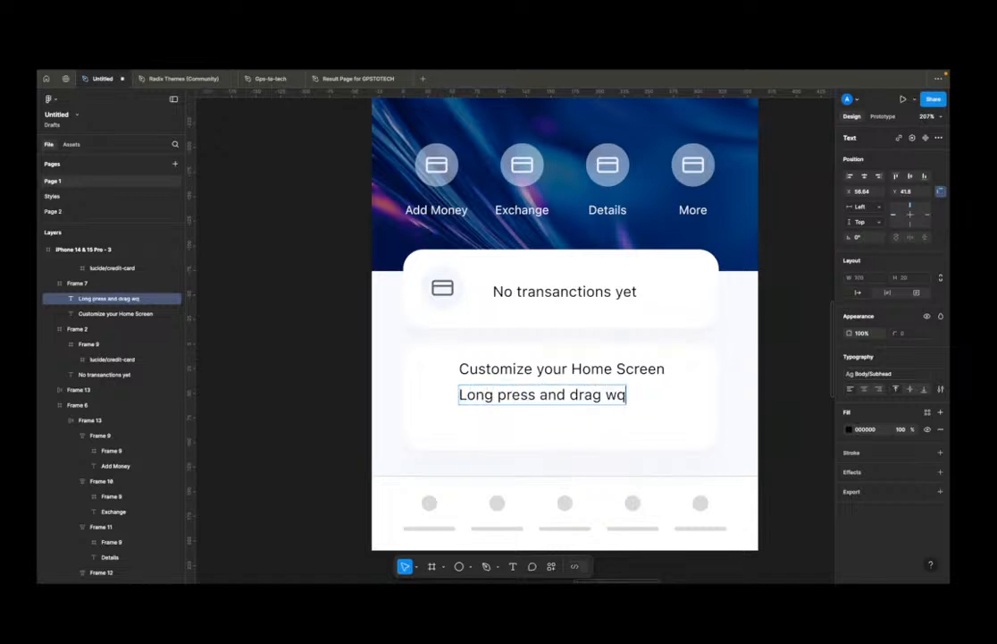
{"action": "key", "text": "BackSpace"}
{"action": "type", "text": "idgets to "}
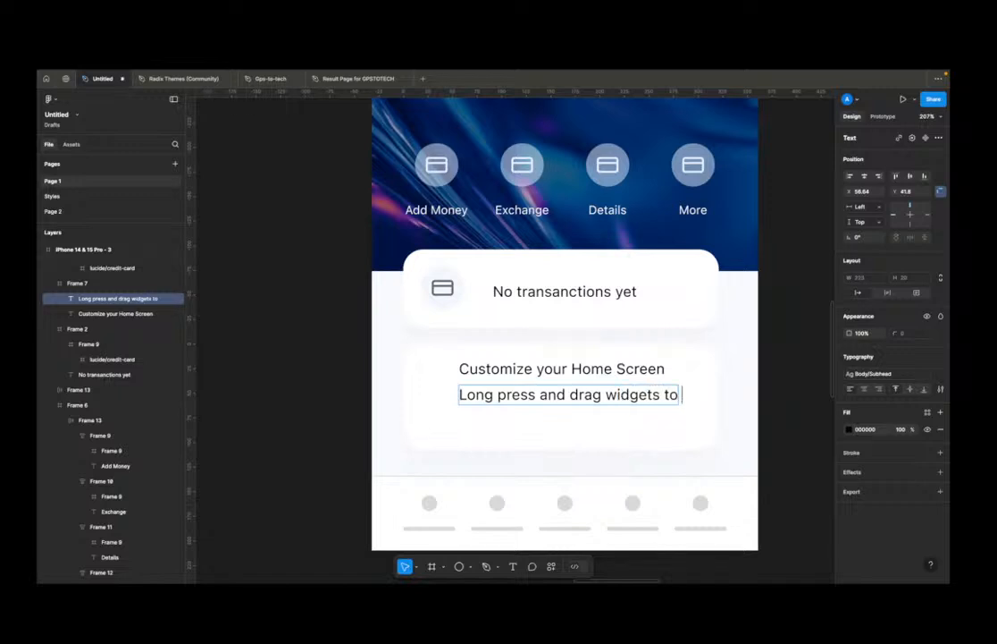
{"action": "type", "text": "reorder"}
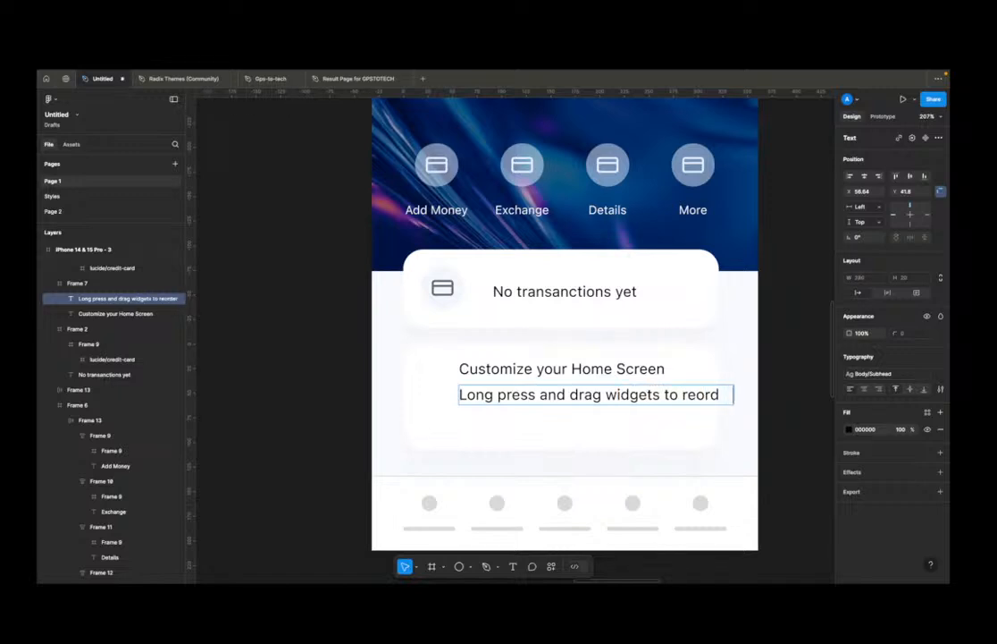
{"action": "key", "text": "Escape"}
Step: Apply the Body/Footnote text style to the "Long press and drag widgets to reorder" line
{"action": "left_click", "coordinate": [600, 373]}
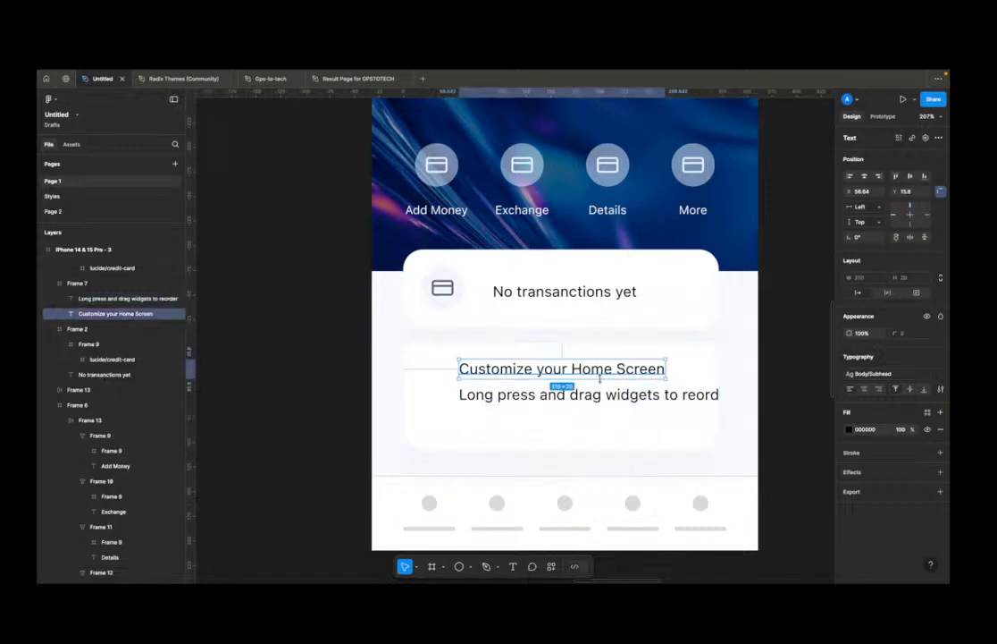
{"action": "left_click", "coordinate": [915, 373]}
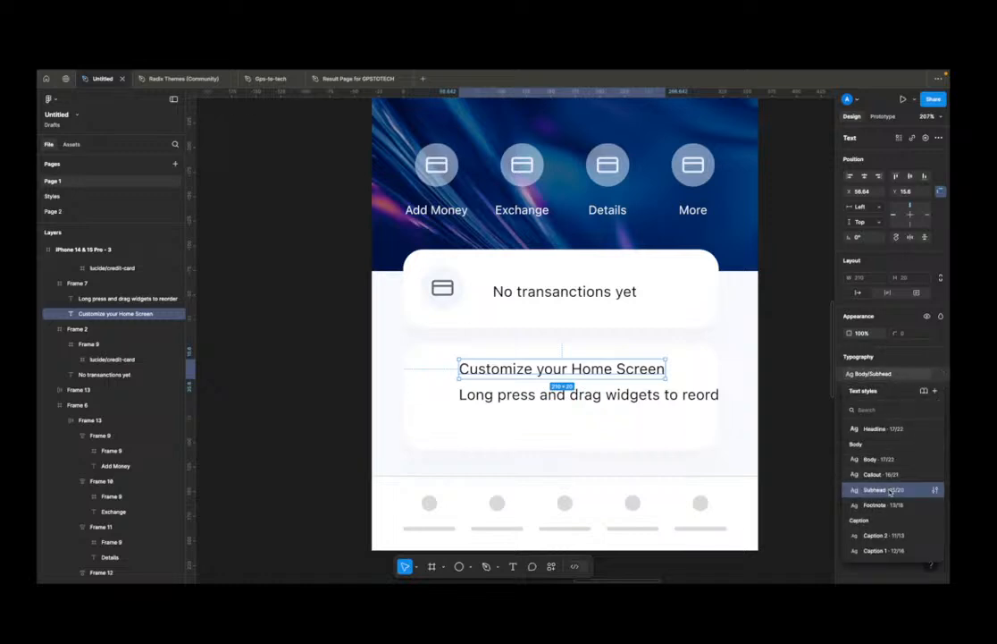
{"action": "left_click", "coordinate": [643, 398]}
{"action": "left_click", "coordinate": [911, 377]}
{"action": "left_click", "coordinate": [917, 451]}
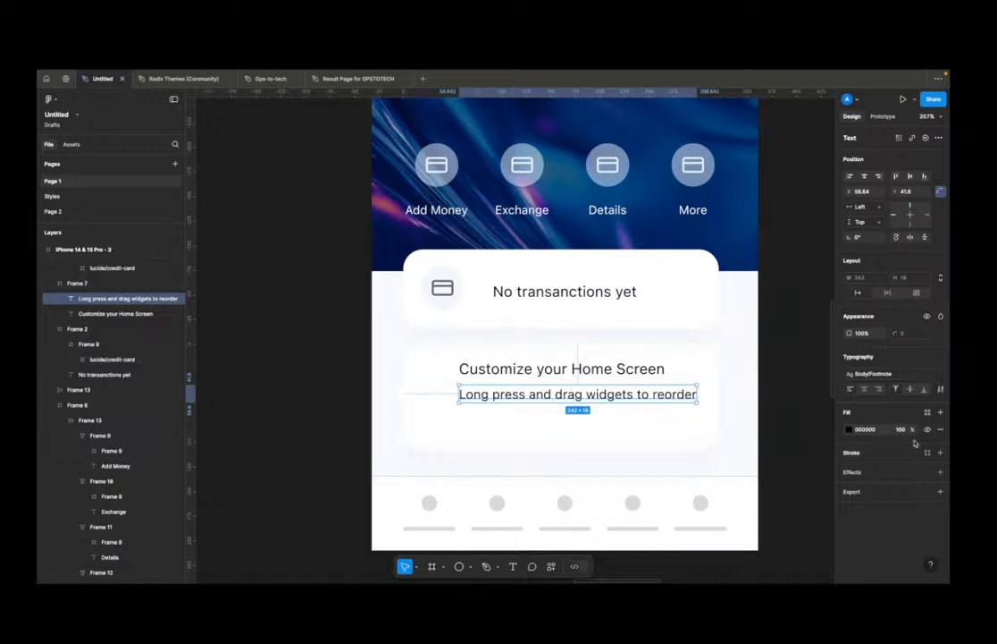
Step: Compare the lower card's text colours with the "Customize your Home screen" card in the reference screen
{"action": "left_click", "coordinate": [927, 412]}
{"action": "scroll", "coordinate": [747, 462], "scroll_direction": "down", "scroll_amount": 5}
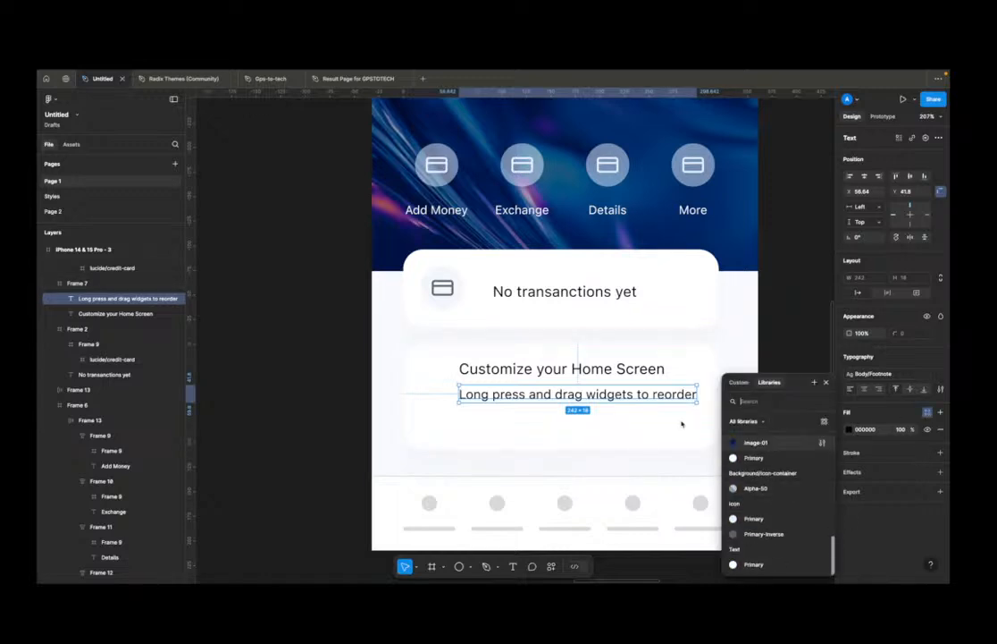
{"action": "left_click", "coordinate": [594, 370]}
{"action": "scroll", "coordinate": [594, 385], "scroll_direction": "down", "scroll_amount": 6}
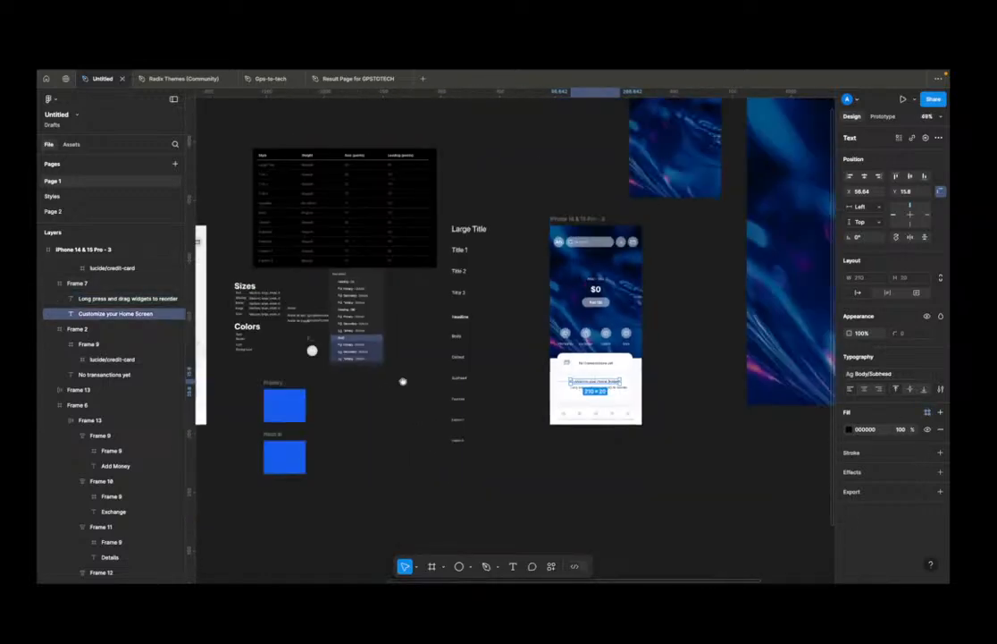
{"action": "scroll", "coordinate": [381, 380], "scroll_direction": "left", "scroll_amount": 10}
{"action": "scroll", "coordinate": [448, 394], "scroll_direction": "up", "scroll_amount": 5}
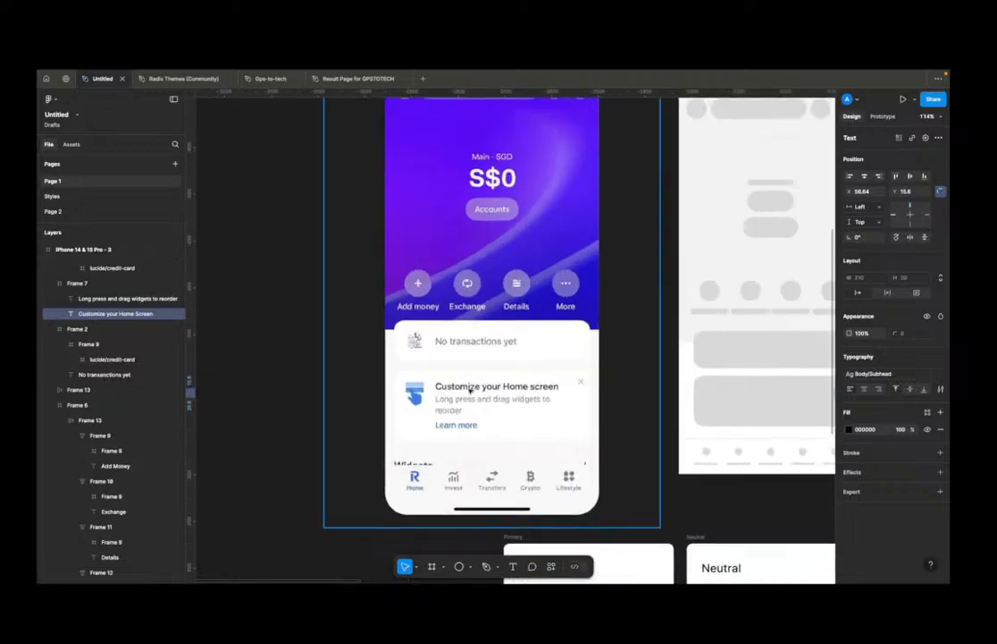
{"action": "scroll", "coordinate": [448, 392], "scroll_direction": "down", "scroll_amount": 4}
{"action": "scroll", "coordinate": [553, 401], "scroll_direction": "down", "scroll_amount": 4}
{"action": "left_click_drag", "start_coordinate": [725, 398], "coordinate": [417, 374]}
{"action": "scroll", "coordinate": [496, 386], "scroll_direction": "up", "scroll_amount": 10}
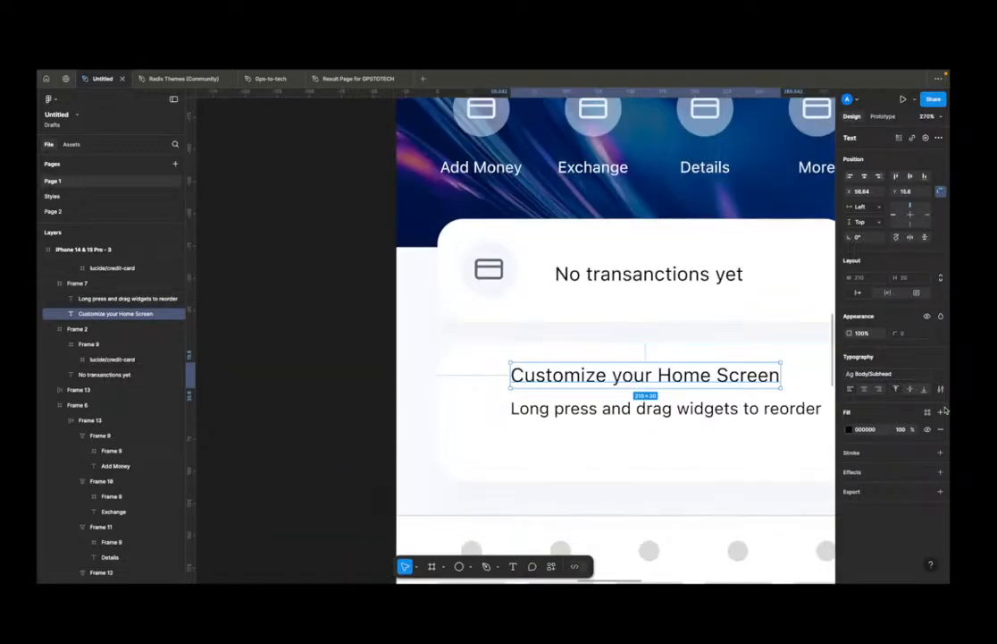
Step: Try the Text/Primary colour style on the "Customize your Home Screen" line, then detach it
{"action": "left_click", "coordinate": [927, 412]}
{"action": "scroll", "coordinate": [764, 487], "scroll_direction": "down", "scroll_amount": 5}
{"action": "scroll", "coordinate": [769, 493], "scroll_direction": "down", "scroll_amount": 1}
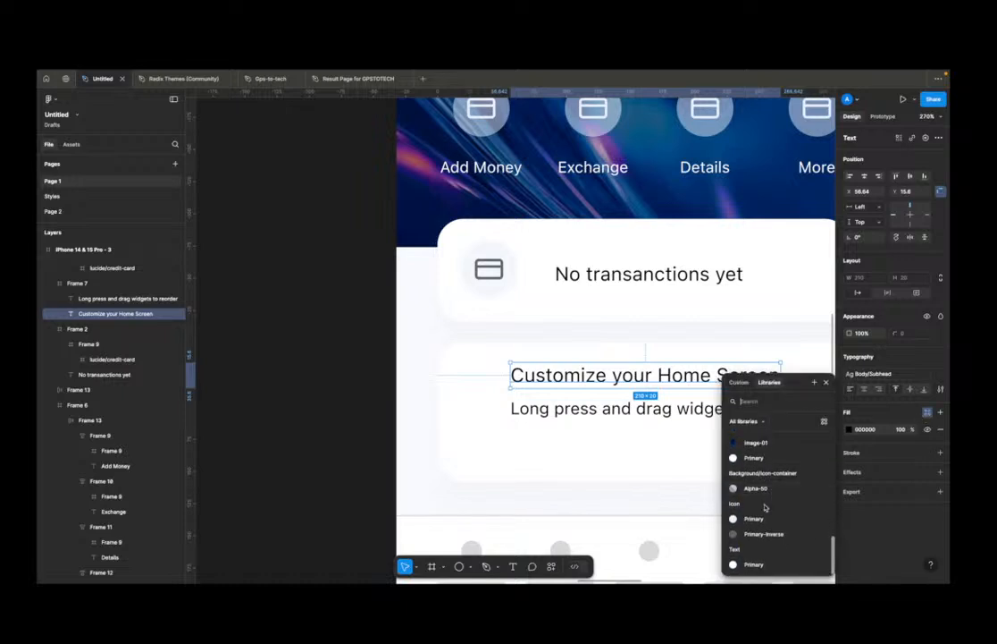
{"action": "left_click", "coordinate": [771, 565]}
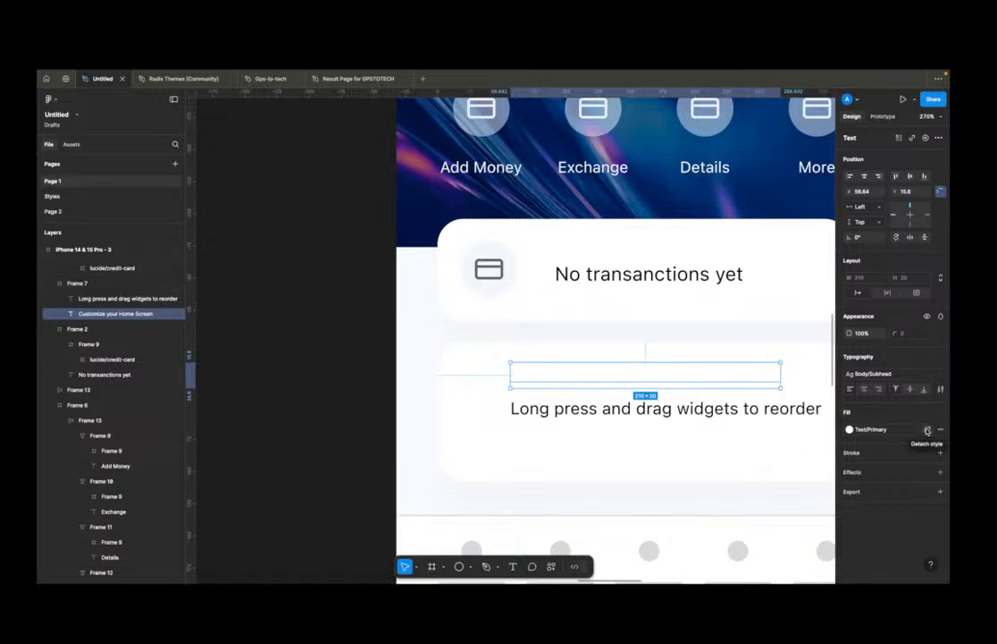
{"action": "left_click", "coordinate": [927, 430]}
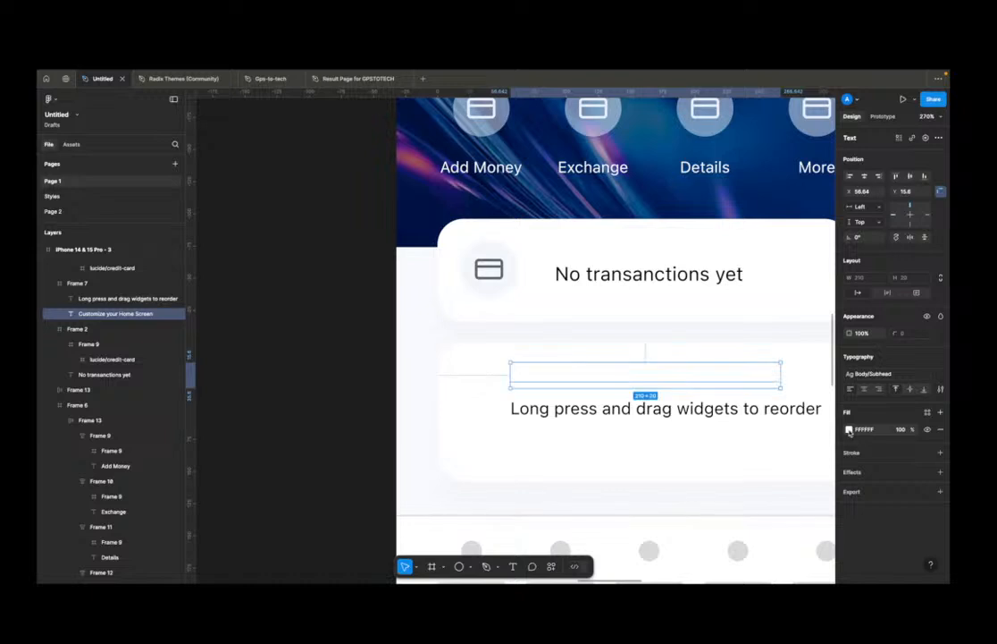
Step: Start a new colour style from the "Customize your Home Screen" fill and name it Text/Primary-Inverse
{"action": "left_click", "coordinate": [928, 413]}
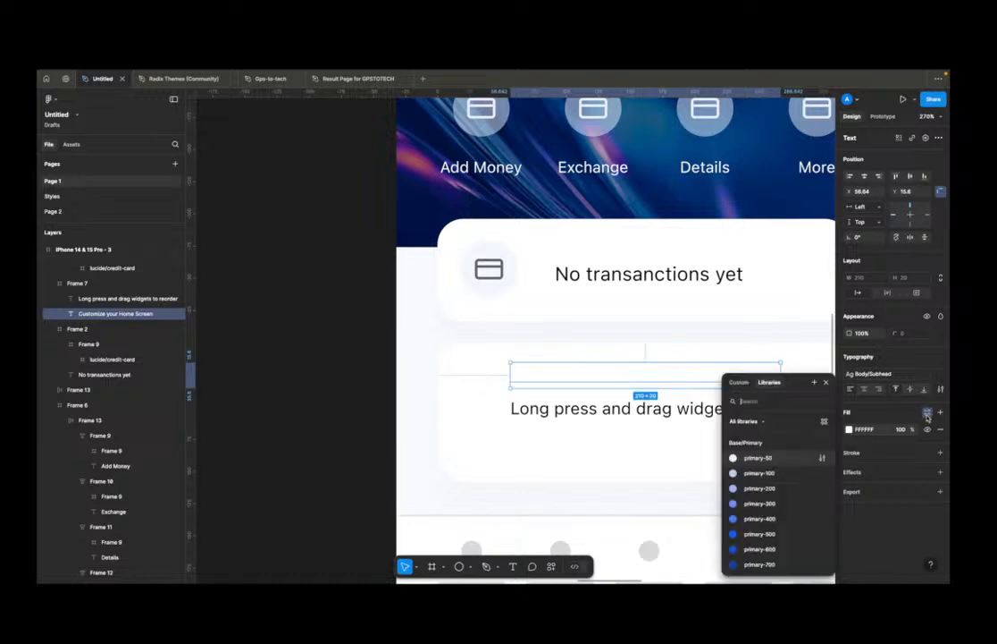
{"action": "left_click", "coordinate": [813, 382]}
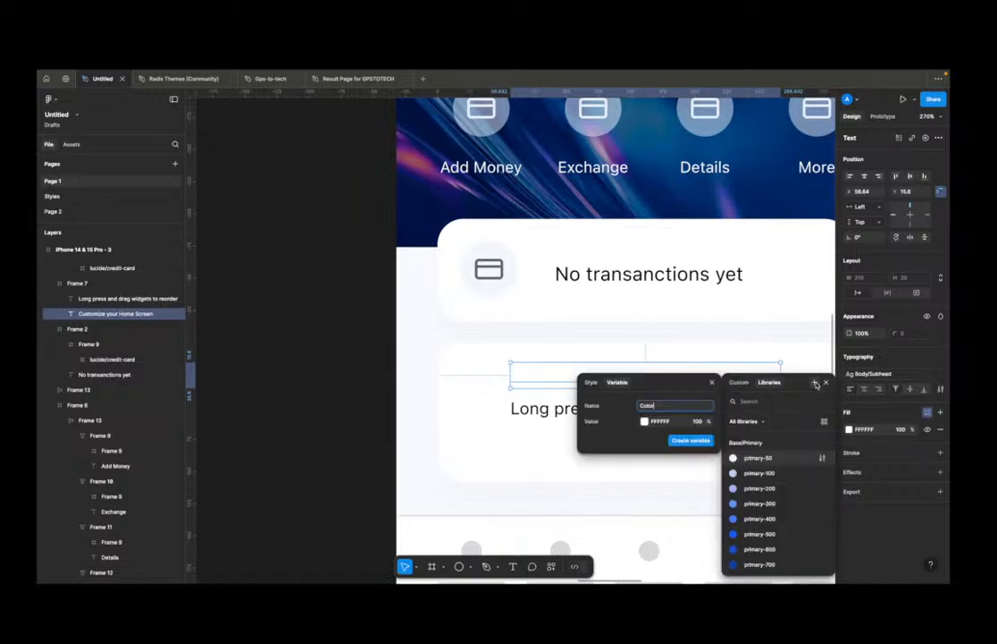
{"action": "left_click", "coordinate": [591, 382]}
{"action": "type", "text": "Text/Primary-Inverse"}
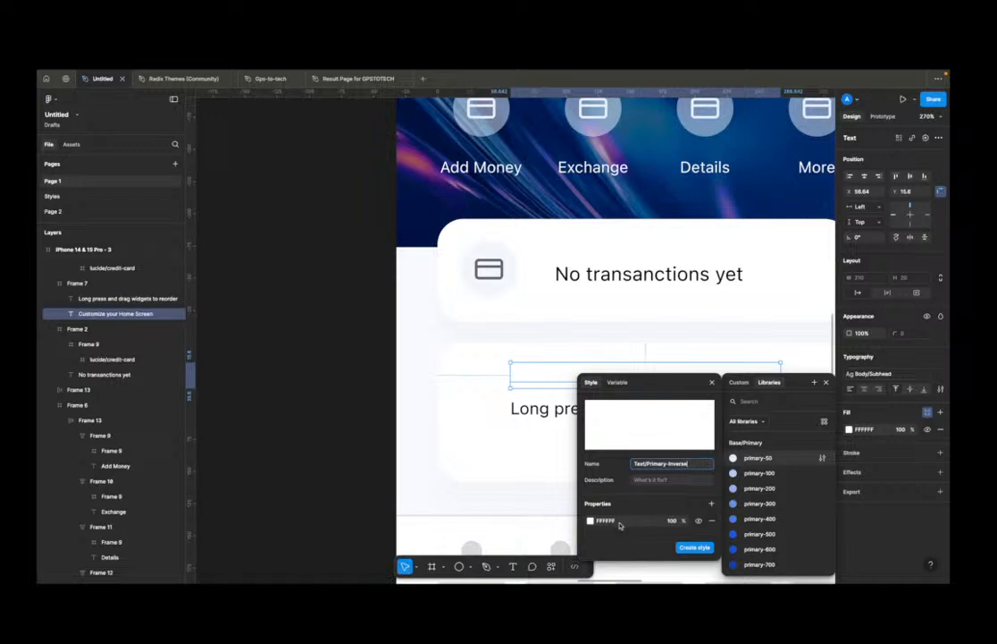
Step: Set the new style's colour to the page's dark grey 61646A and create the style
{"action": "left_click", "coordinate": [621, 523]}
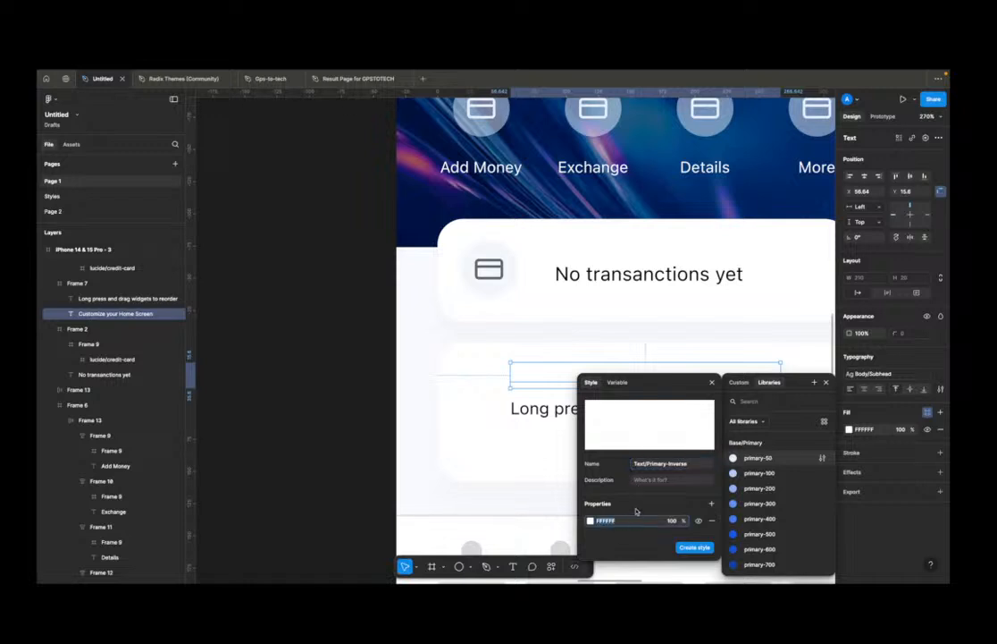
{"action": "left_click", "coordinate": [590, 520]}
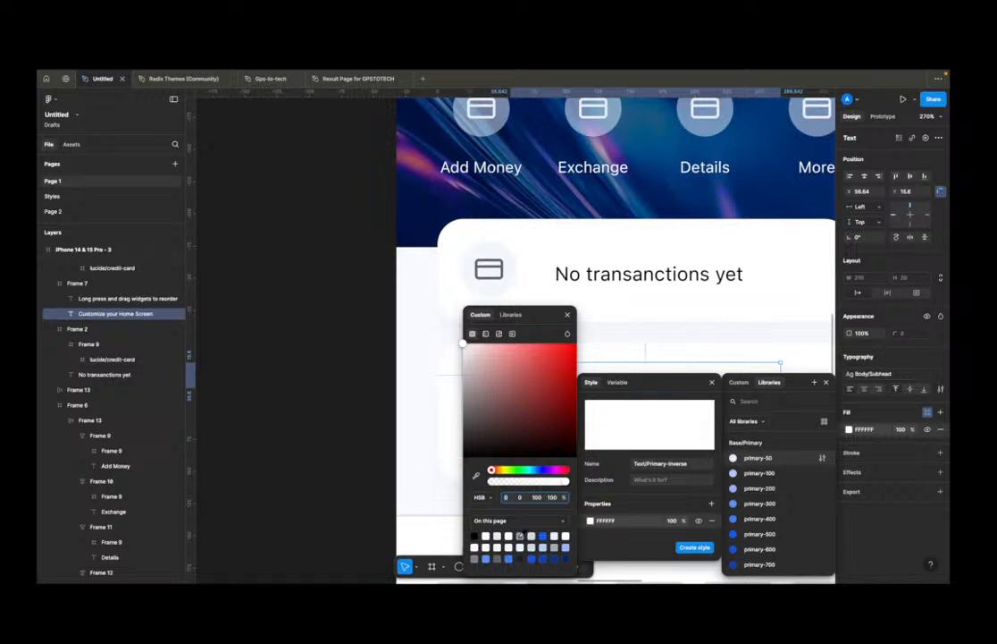
{"action": "left_click", "coordinate": [499, 556]}
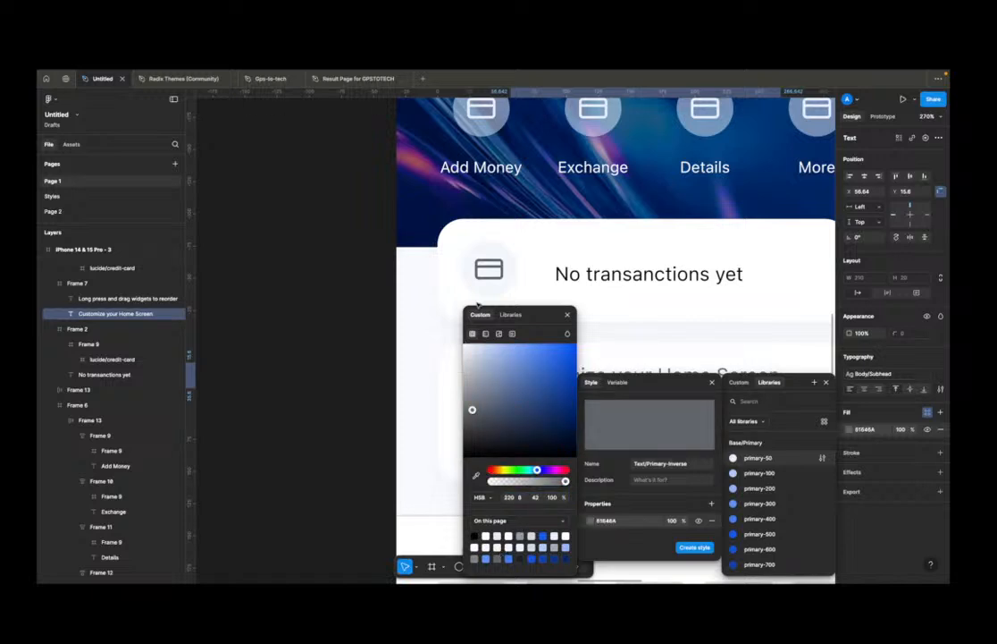
{"action": "left_click", "coordinate": [511, 315]}
{"action": "left_click", "coordinate": [496, 354]}
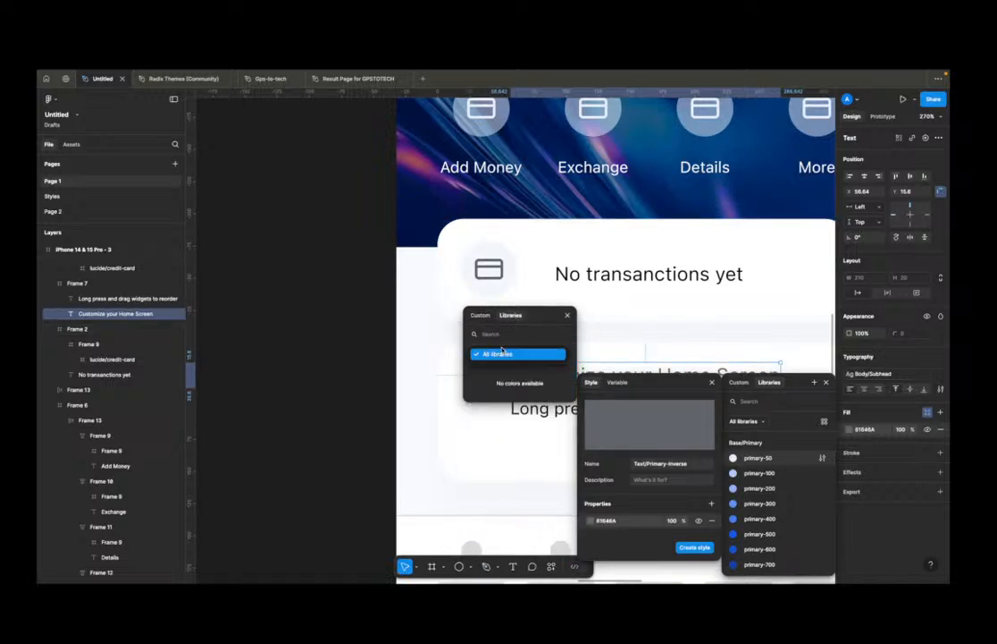
{"action": "left_click", "coordinate": [484, 318]}
{"action": "left_click", "coordinate": [482, 316]}
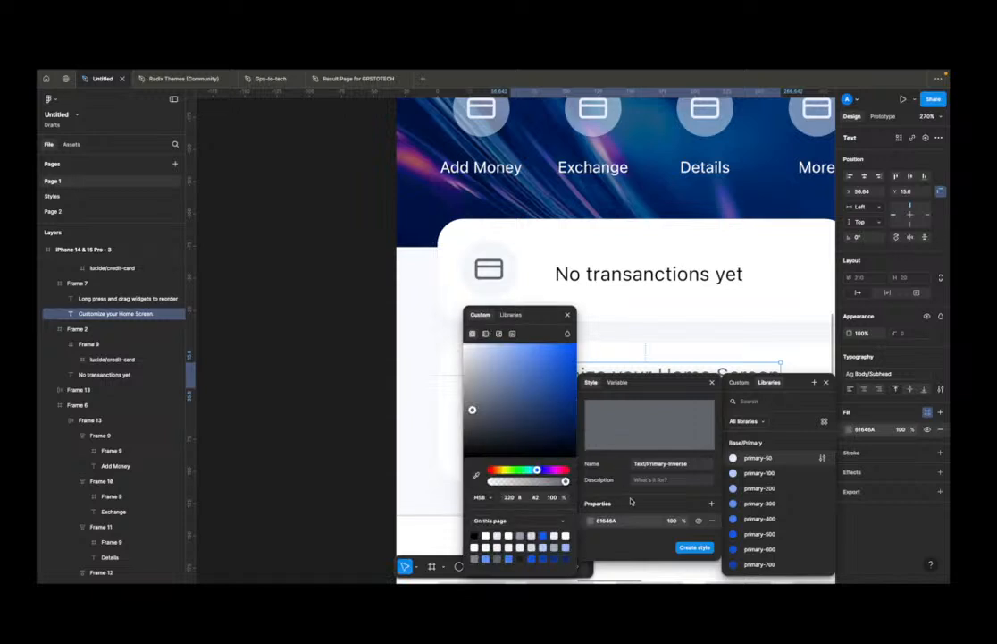
{"action": "left_click", "coordinate": [695, 547]}
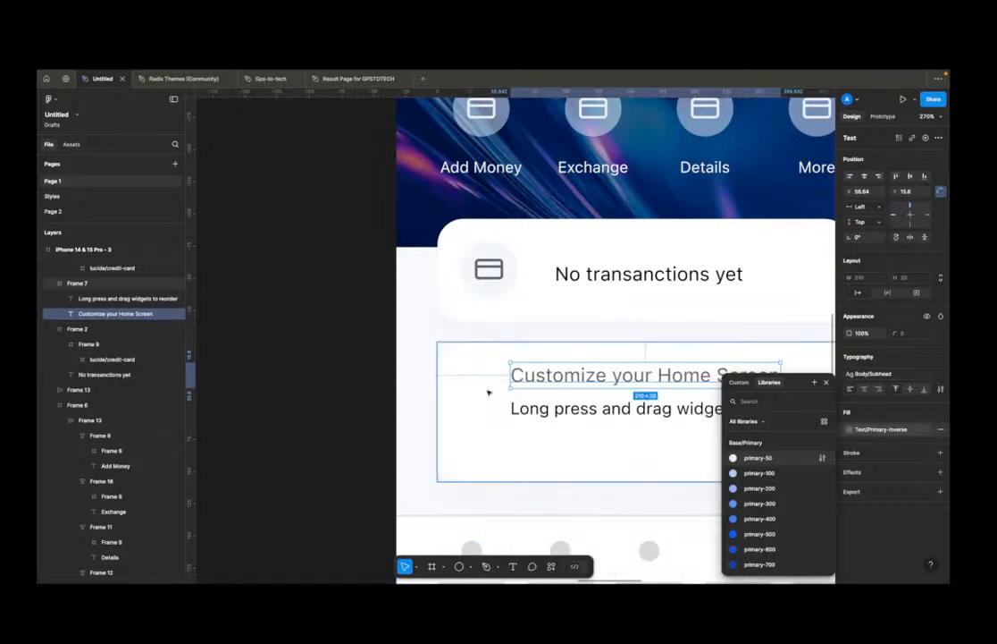
Step: Create a colour style named Text/Secondary from the black fill of the "Long press and drag widgets to reorder" line
{"action": "scroll", "coordinate": [487, 396], "scroll_direction": "down", "scroll_amount": 3}
{"action": "scroll", "coordinate": [623, 403], "scroll_direction": "up", "scroll_amount": 2}
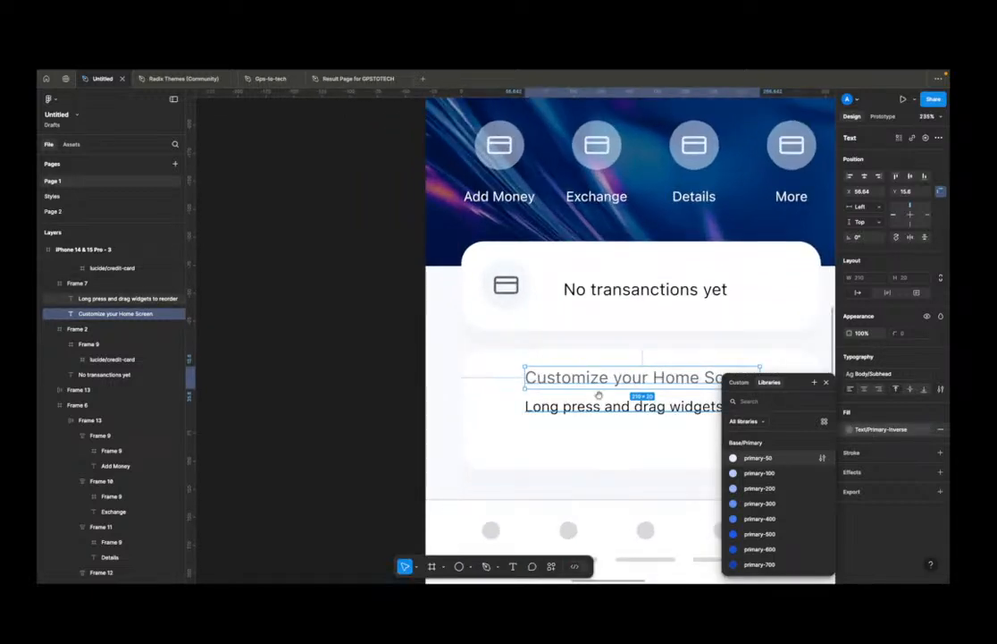
{"action": "scroll", "coordinate": [587, 400], "scroll_direction": "right", "scroll_amount": 2}
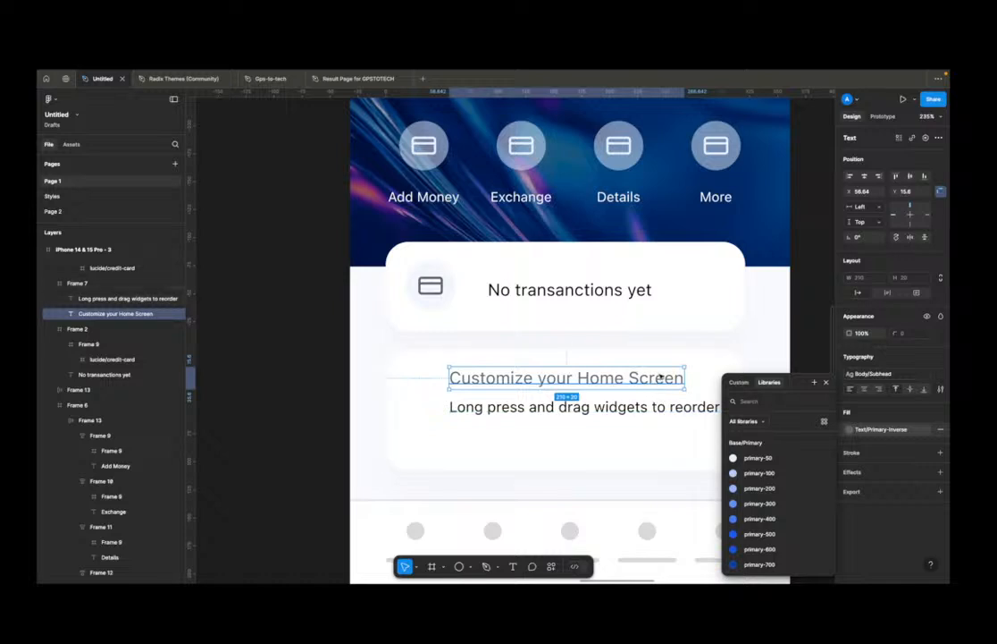
{"action": "left_click", "coordinate": [680, 406]}
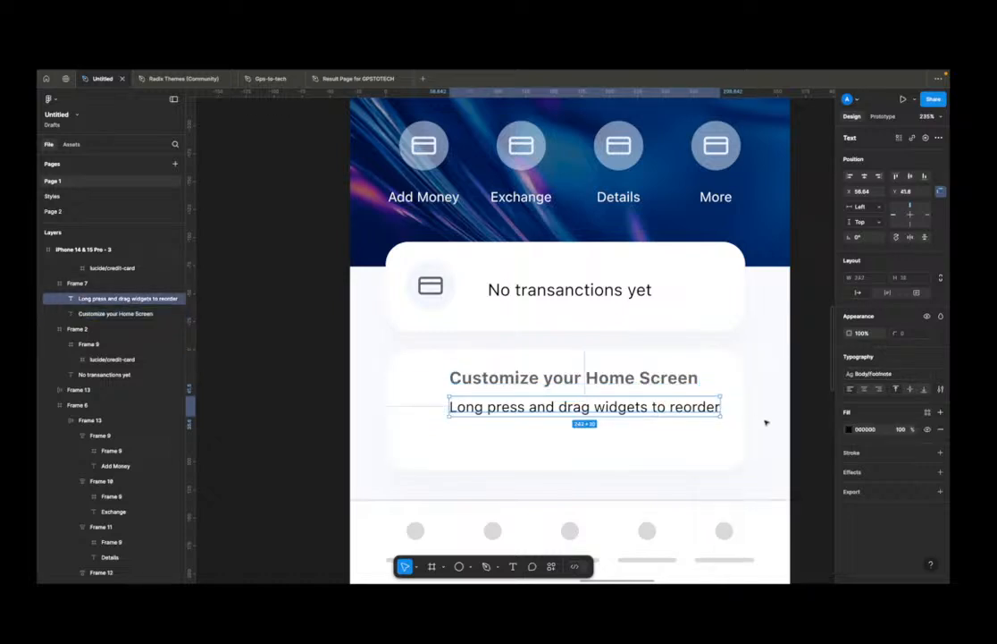
{"action": "left_click", "coordinate": [926, 413]}
{"action": "left_click", "coordinate": [814, 383]}
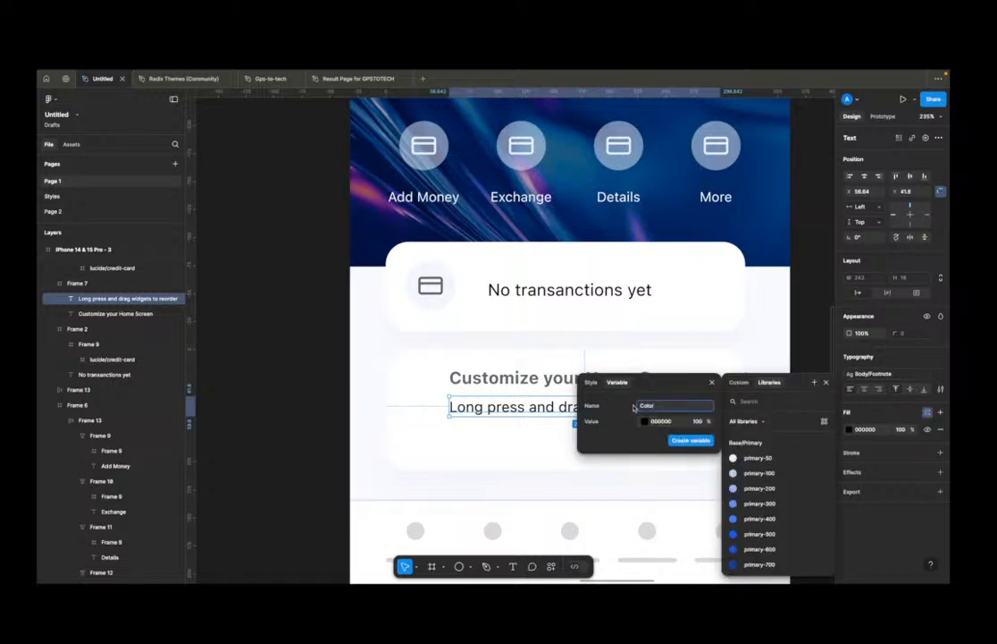
{"action": "left_click", "coordinate": [590, 382]}
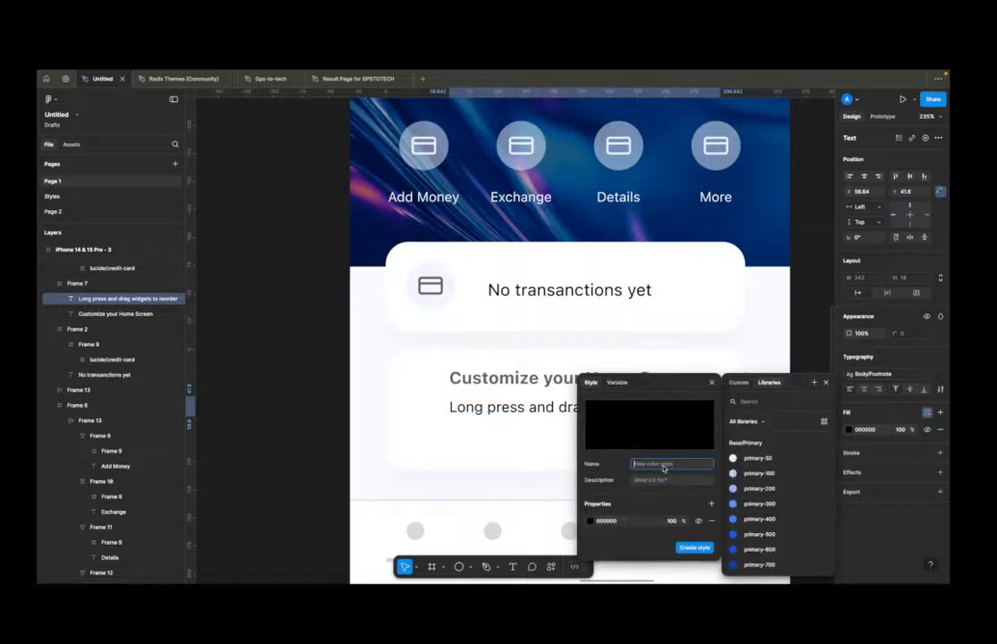
{"action": "type", "text": "Tex"}
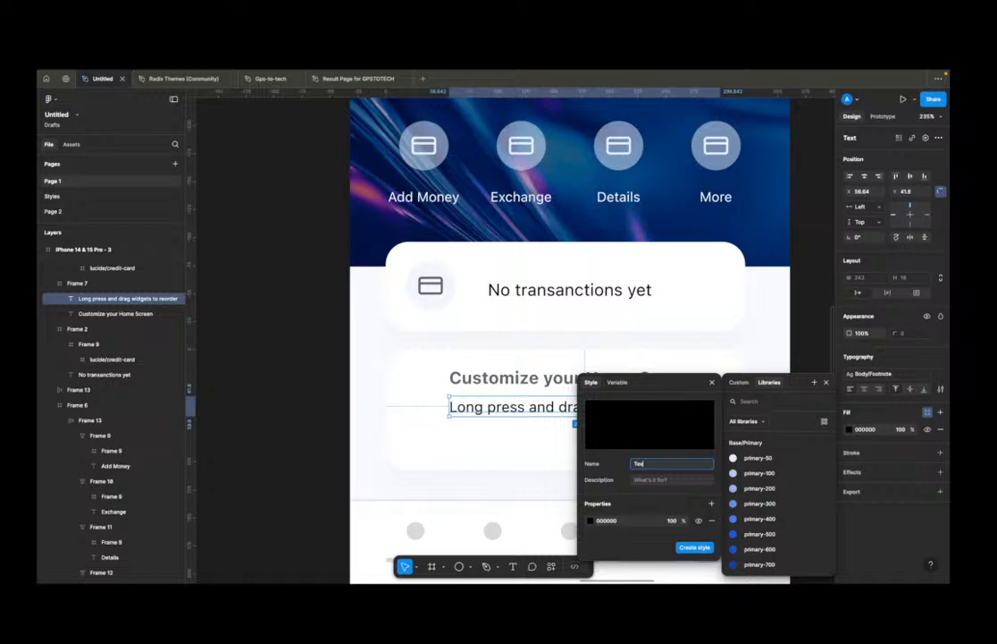
{"action": "type", "text": "t/Secondary"}
{"action": "left_click", "coordinate": [635, 523]}
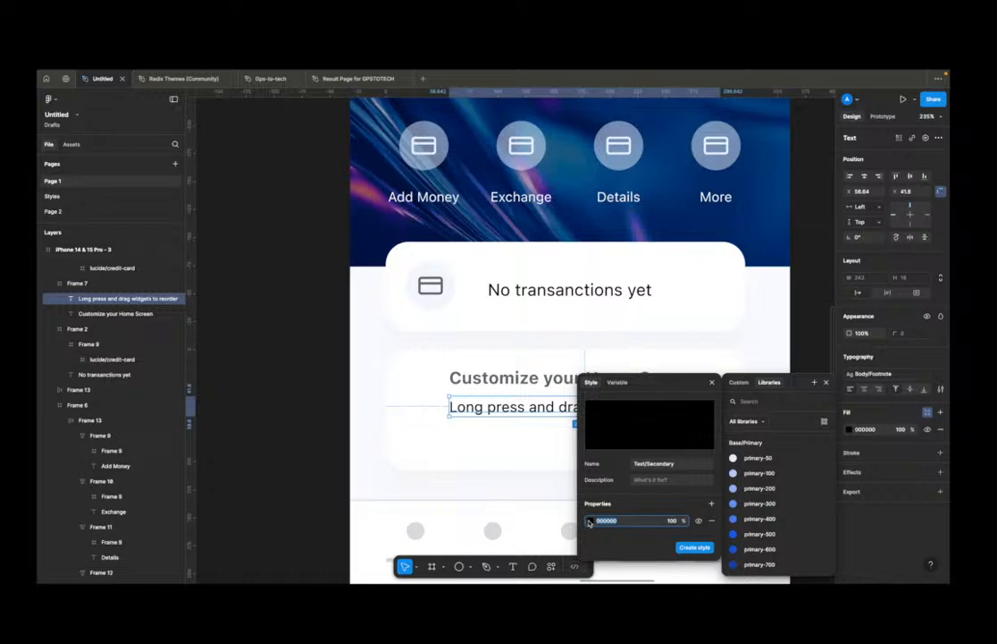
{"action": "left_click", "coordinate": [693, 547]}
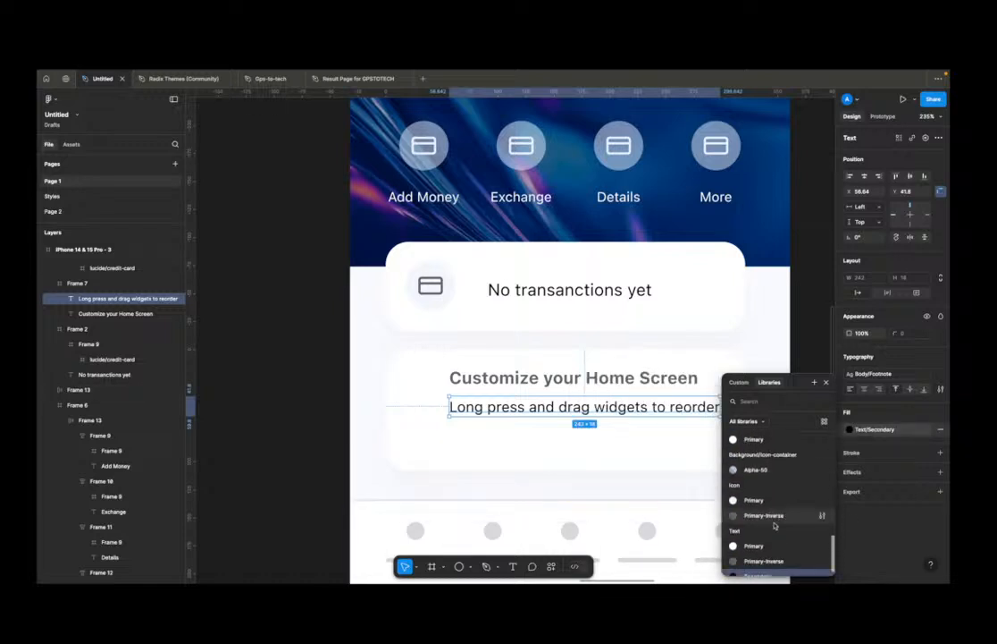
Step: Look up the hex value of the neutral-900 colour style
{"action": "scroll", "coordinate": [790, 534], "scroll_direction": "up", "scroll_amount": 10}
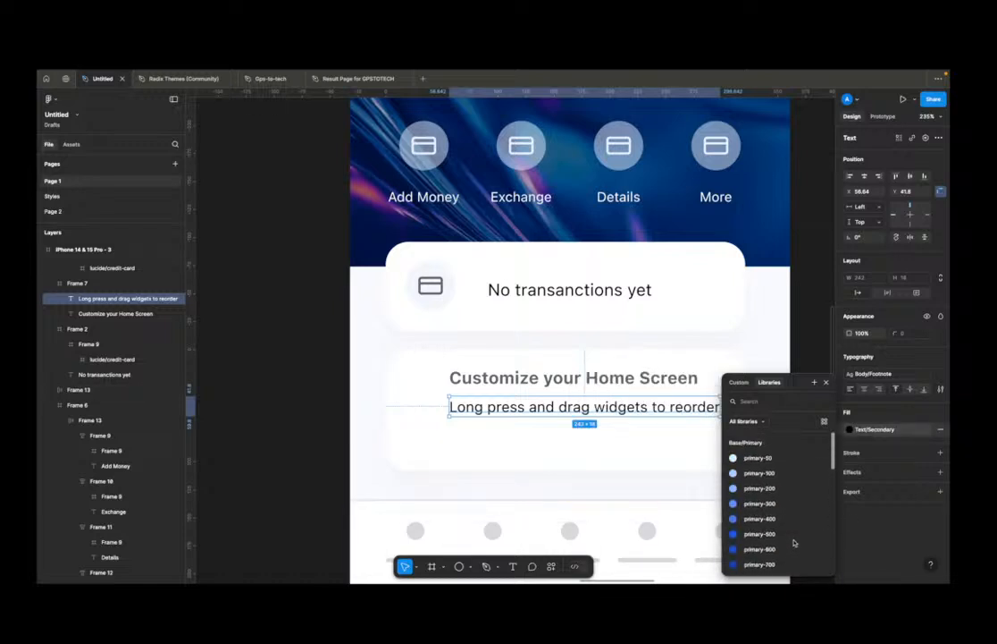
{"action": "scroll", "coordinate": [794, 543], "scroll_direction": "down", "scroll_amount": 6}
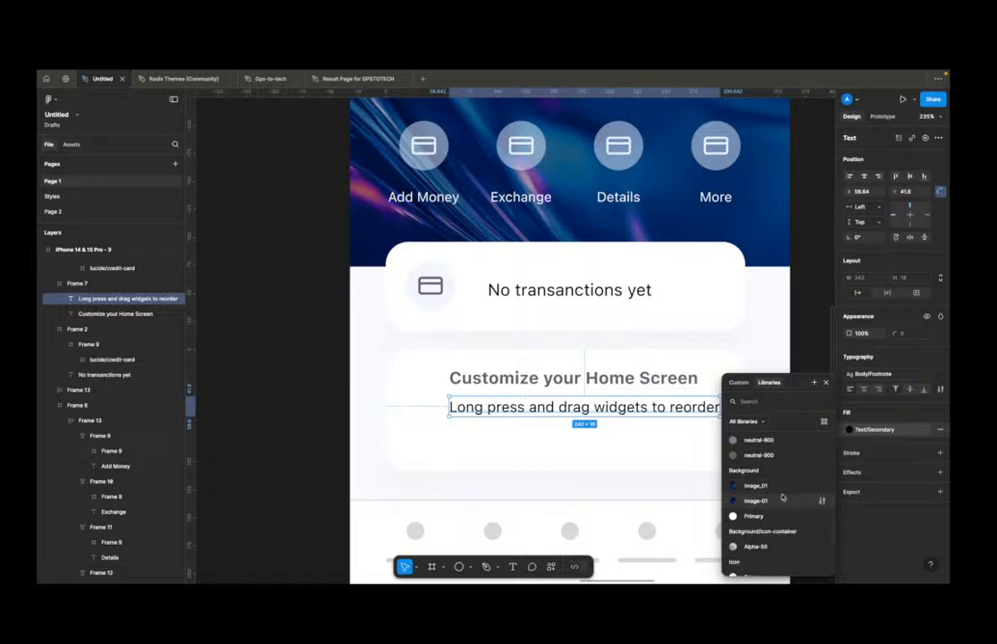
{"action": "scroll", "coordinate": [801, 501], "scroll_direction": "up", "scroll_amount": 1}
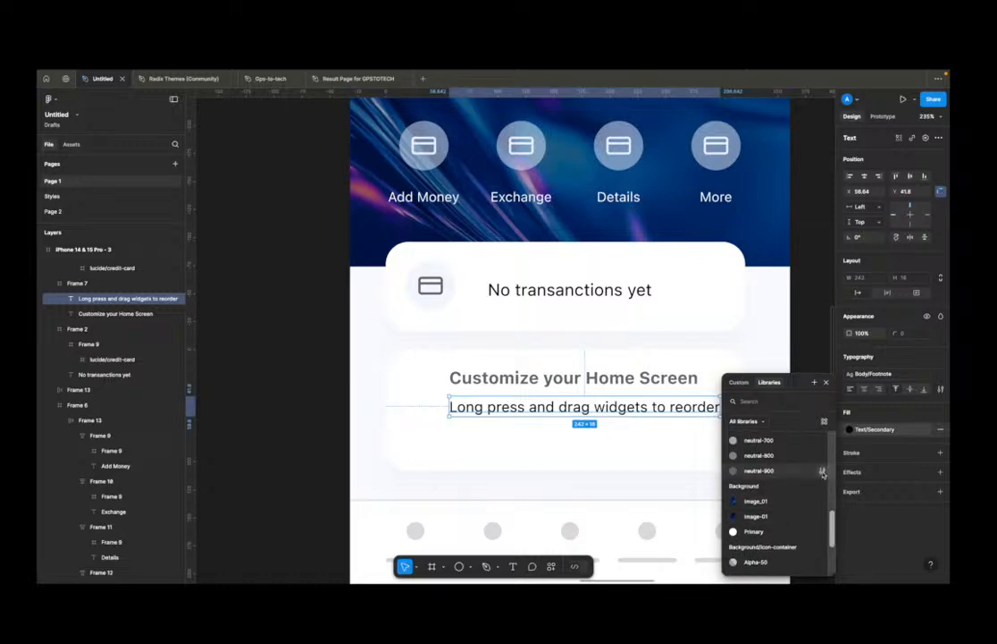
{"action": "left_click", "coordinate": [822, 472]}
{"action": "left_click", "coordinate": [622, 564]}
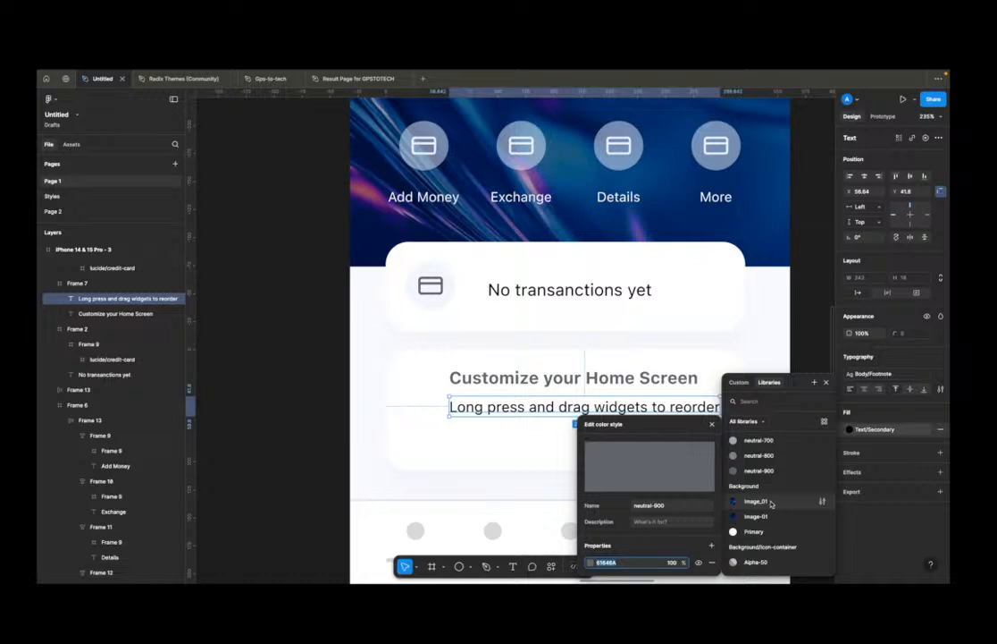
Step: Copy the hex value of the primary-900 colour style
{"action": "scroll", "coordinate": [778, 442], "scroll_direction": "up", "scroll_amount": 1}
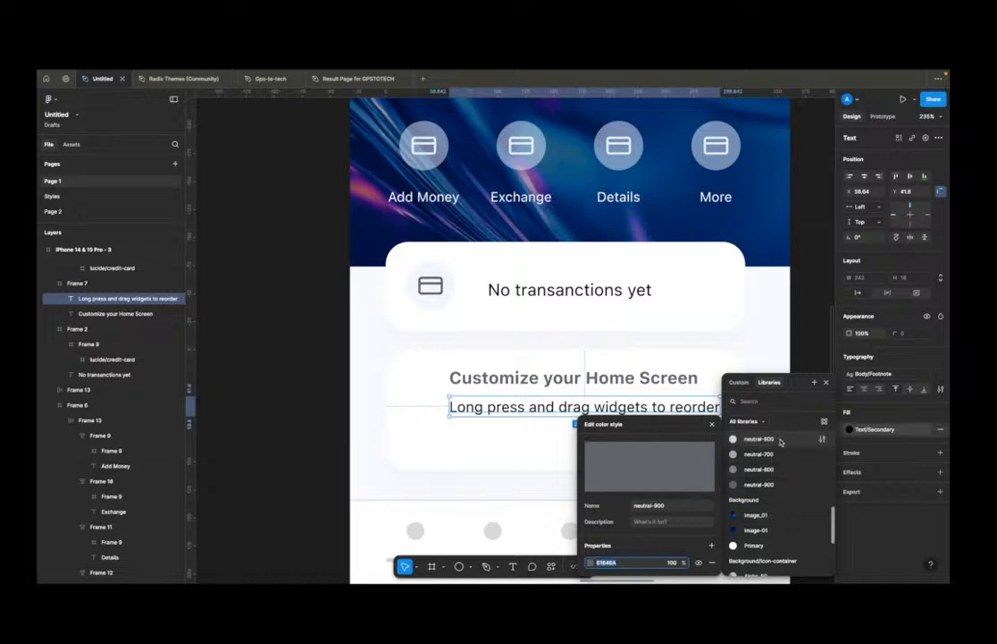
{"action": "scroll", "coordinate": [777, 465], "scroll_direction": "up", "scroll_amount": 8}
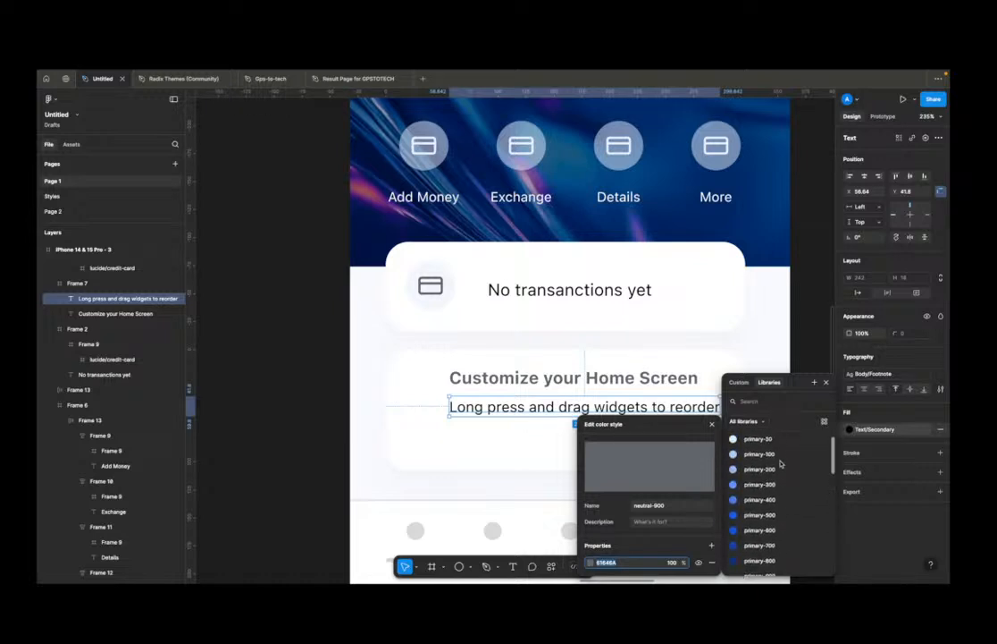
{"action": "scroll", "coordinate": [769, 510], "scroll_direction": "down", "scroll_amount": 3}
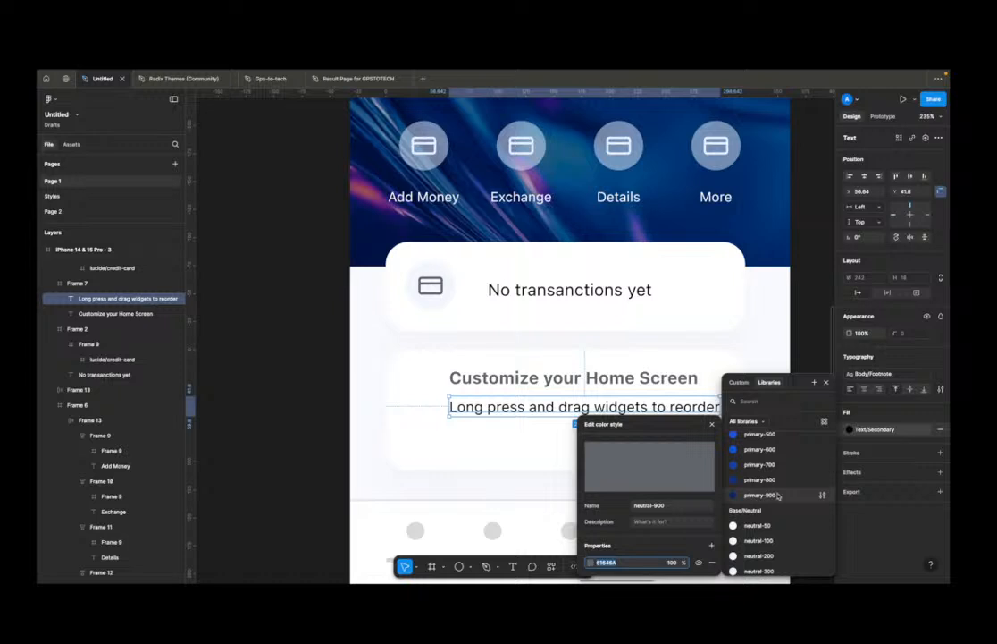
{"action": "left_click", "coordinate": [823, 495]}
{"action": "left_click", "coordinate": [626, 563]}
{"action": "key", "text": "super+c"}
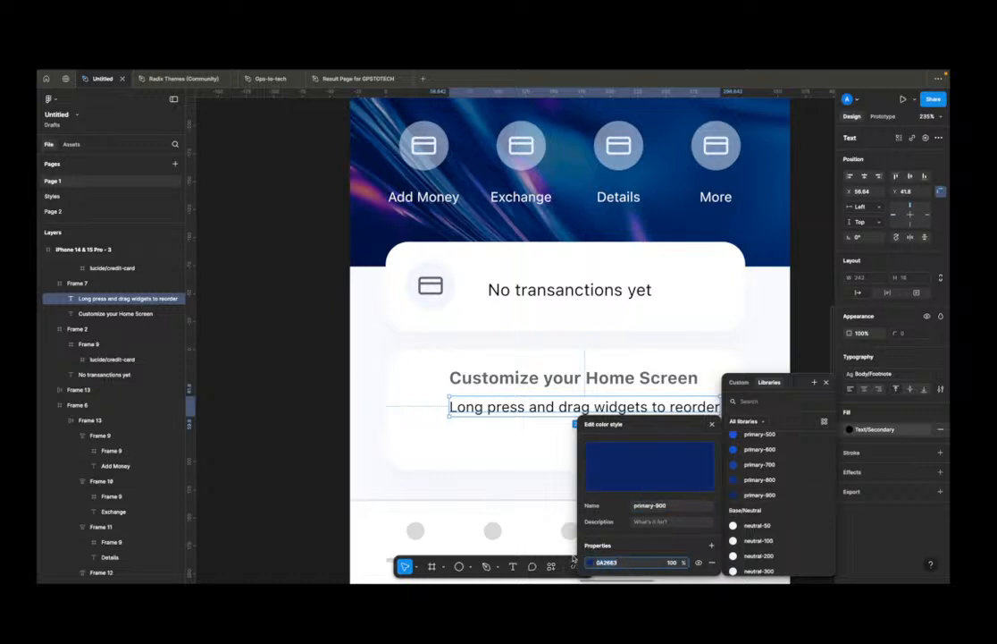
Step: Change the Text/Primary-Inverse style used by "Customize your Home Screen" to the copied colour 0A2663
{"action": "left_click", "coordinate": [577, 380]}
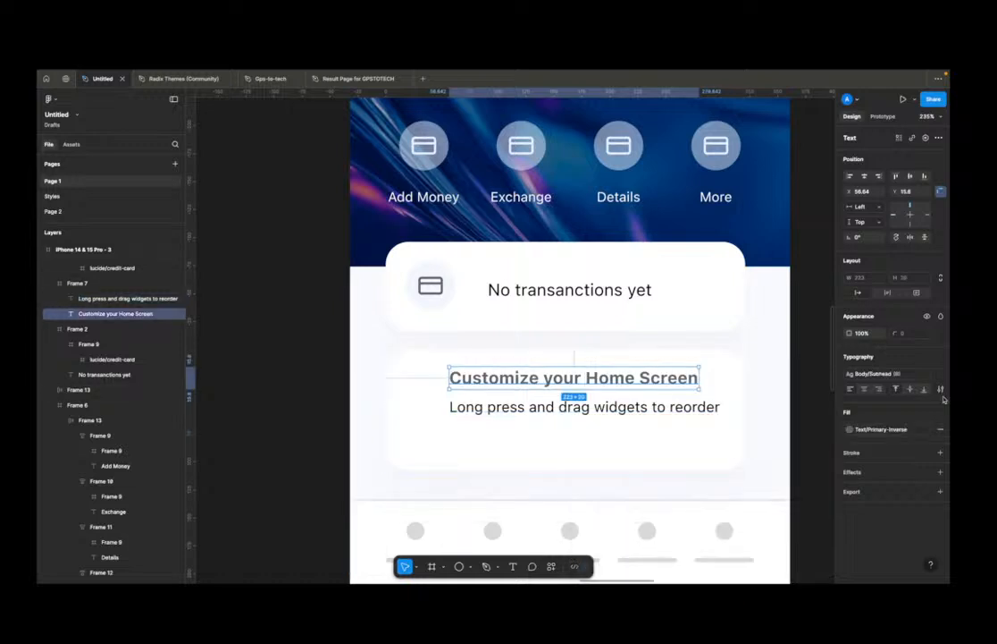
{"action": "left_click", "coordinate": [898, 431]}
{"action": "left_click", "coordinate": [821, 548]}
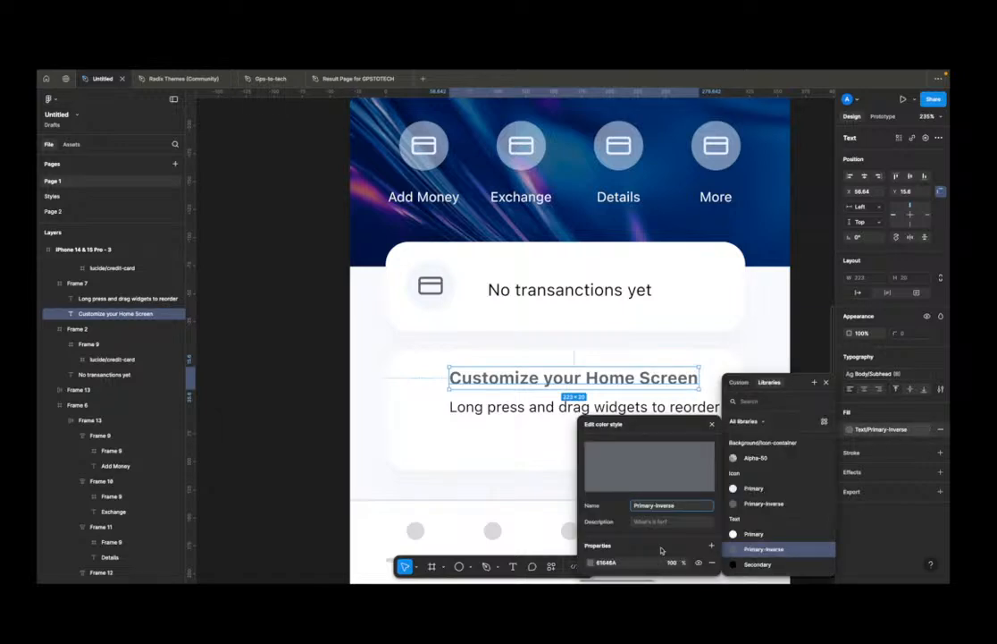
{"action": "left_click", "coordinate": [632, 565]}
{"action": "key", "text": "super+v"}
{"action": "key", "text": "Return"}
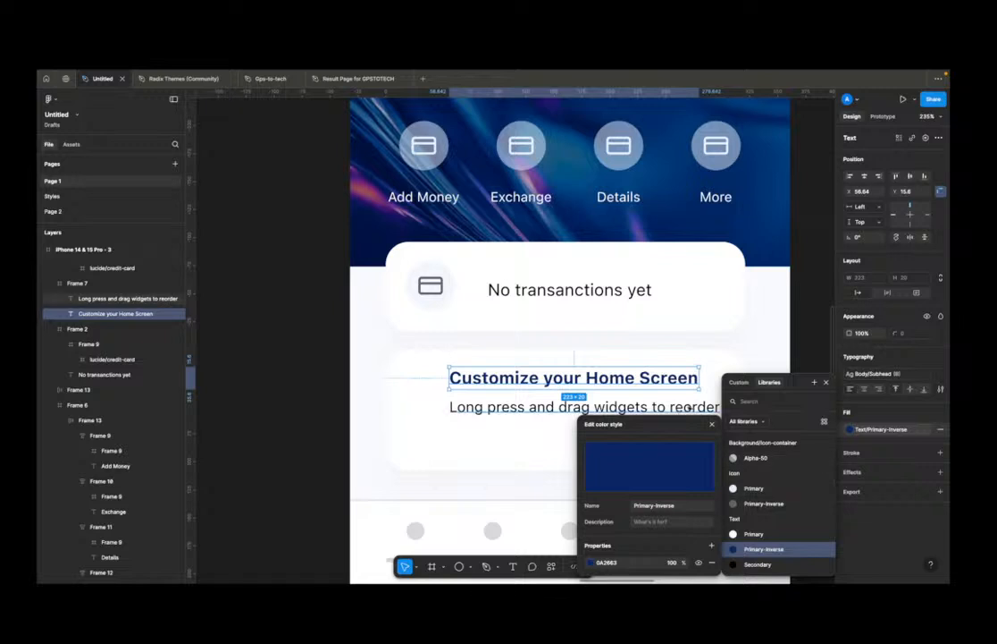
Step: Copy the hex value of the neutral-700 colour style
{"action": "scroll", "coordinate": [791, 488], "scroll_direction": "down", "scroll_amount": 5}
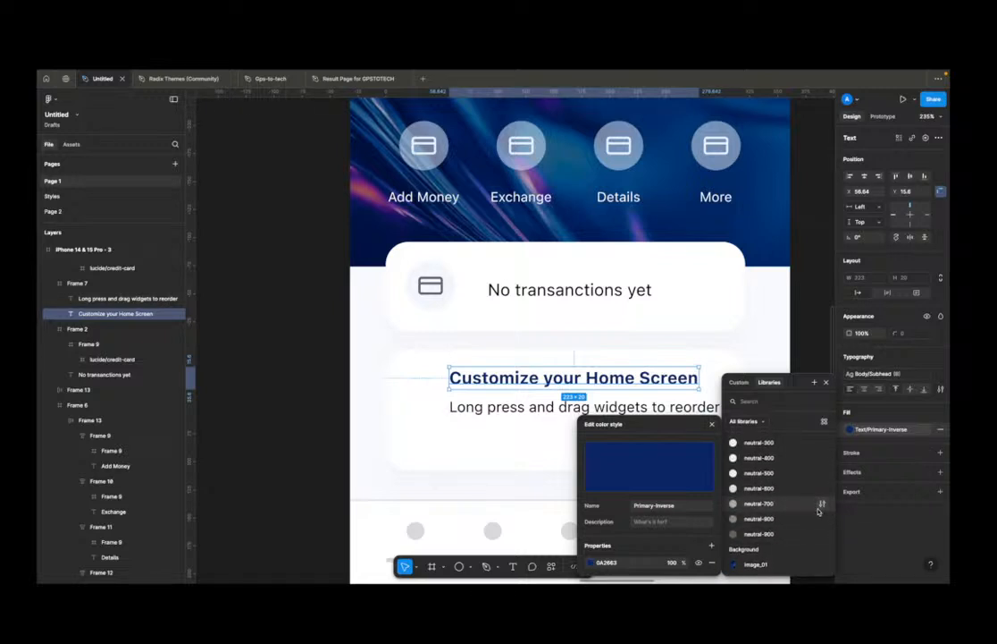
{"action": "left_click", "coordinate": [822, 505]}
{"action": "scroll", "coordinate": [801, 500], "scroll_direction": "up", "scroll_amount": 5}
{"action": "scroll", "coordinate": [800, 505], "scroll_direction": "down", "scroll_amount": 10}
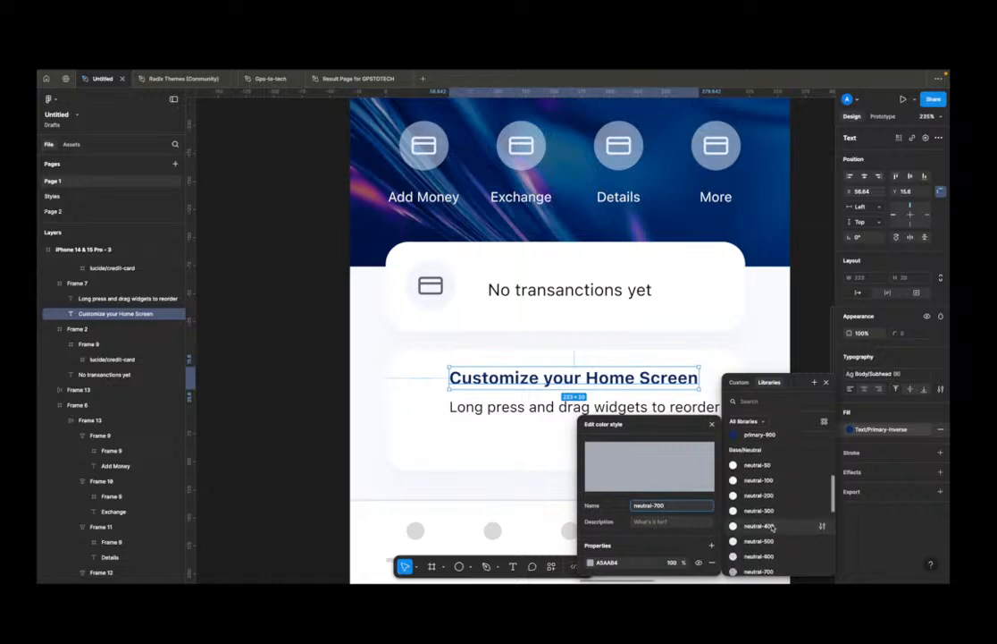
{"action": "scroll", "coordinate": [772, 528], "scroll_direction": "up", "scroll_amount": 5}
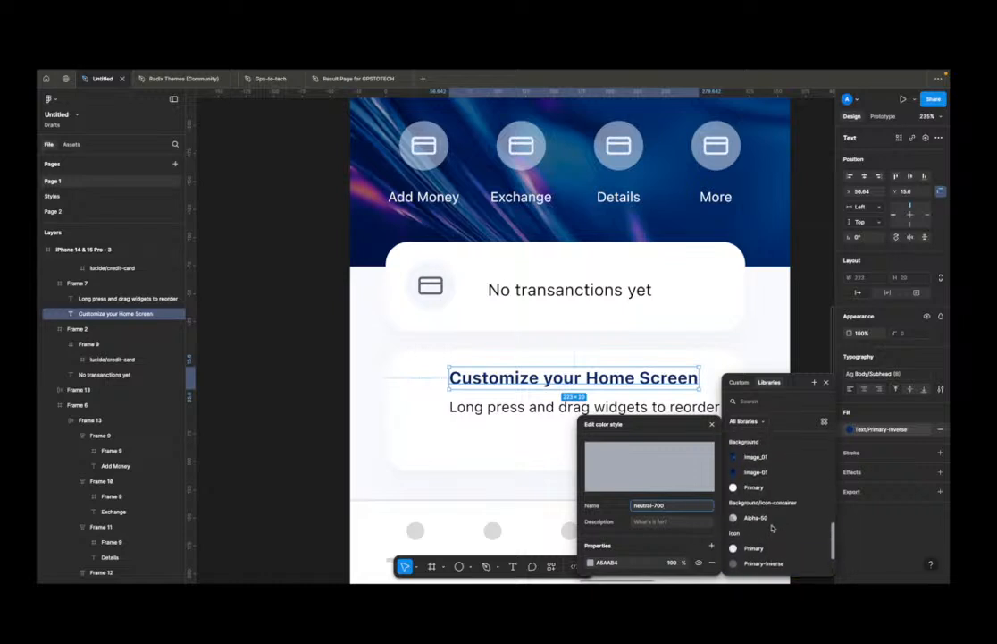
{"action": "left_click", "coordinate": [823, 462]}
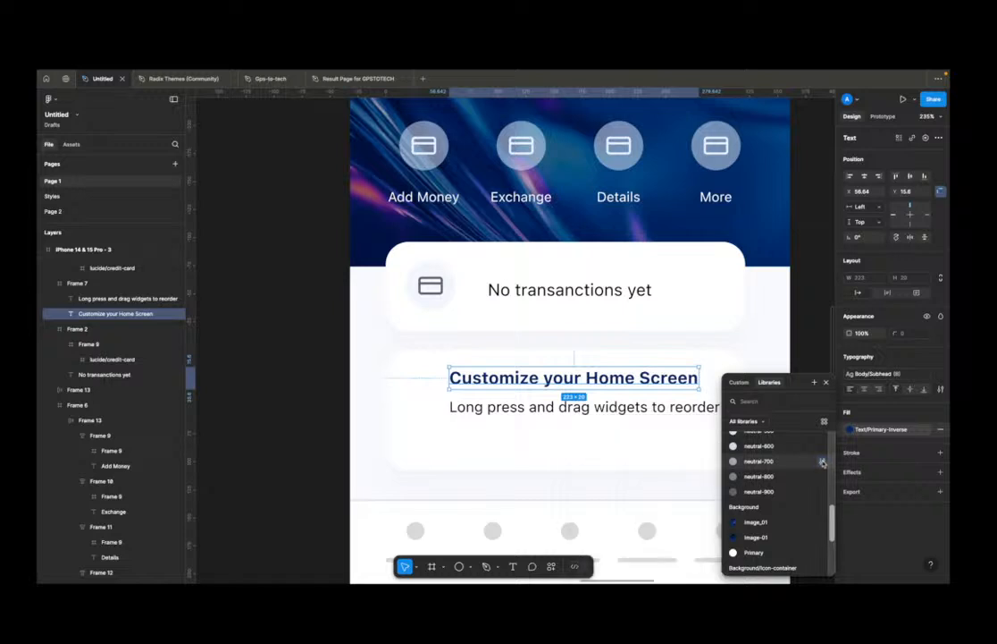
{"action": "left_click", "coordinate": [823, 462]}
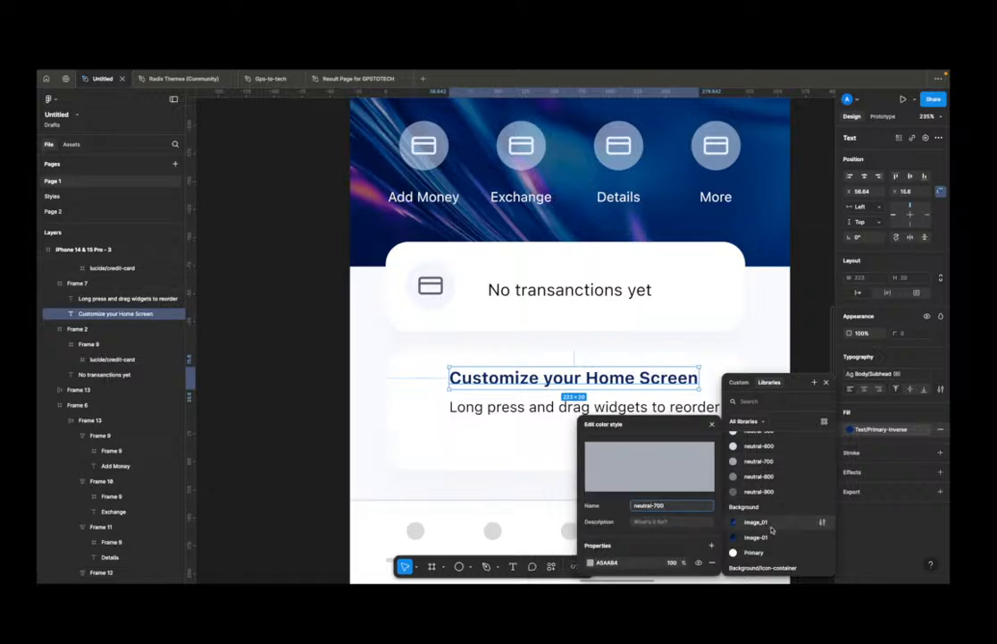
{"action": "scroll", "coordinate": [772, 530], "scroll_direction": "down", "scroll_amount": 5}
{"action": "left_click", "coordinate": [637, 563]}
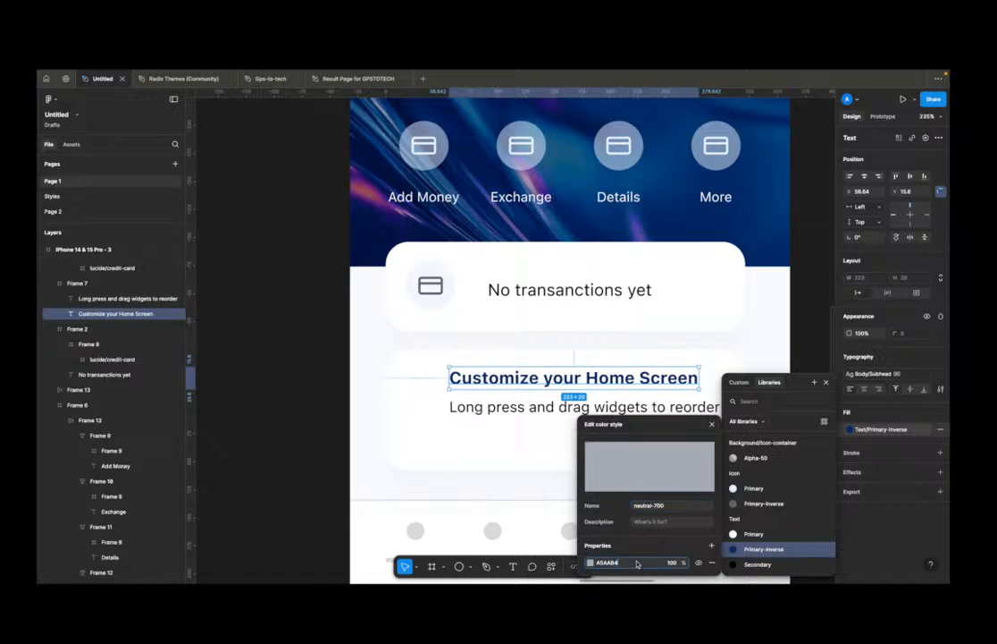
{"action": "left_click", "coordinate": [713, 424]}
Step: Change the Text/Secondary style used by the "Long press and drag widgets to reorder" line to the copied colour A5AAB4
{"action": "left_click", "coordinate": [660, 407]}
{"action": "left_click", "coordinate": [883, 431]}
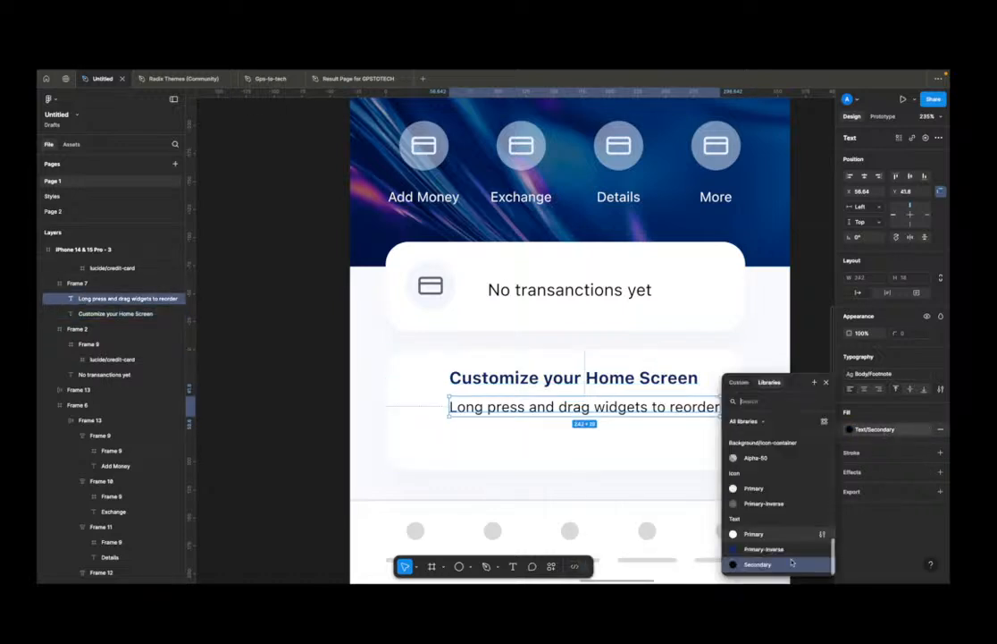
{"action": "scroll", "coordinate": [807, 545], "scroll_direction": "down", "scroll_amount": 2}
{"action": "left_click", "coordinate": [823, 564]}
{"action": "left_click", "coordinate": [640, 564]}
{"action": "type", "text": "A5A8B4"}
{"action": "key", "text": "Return"}
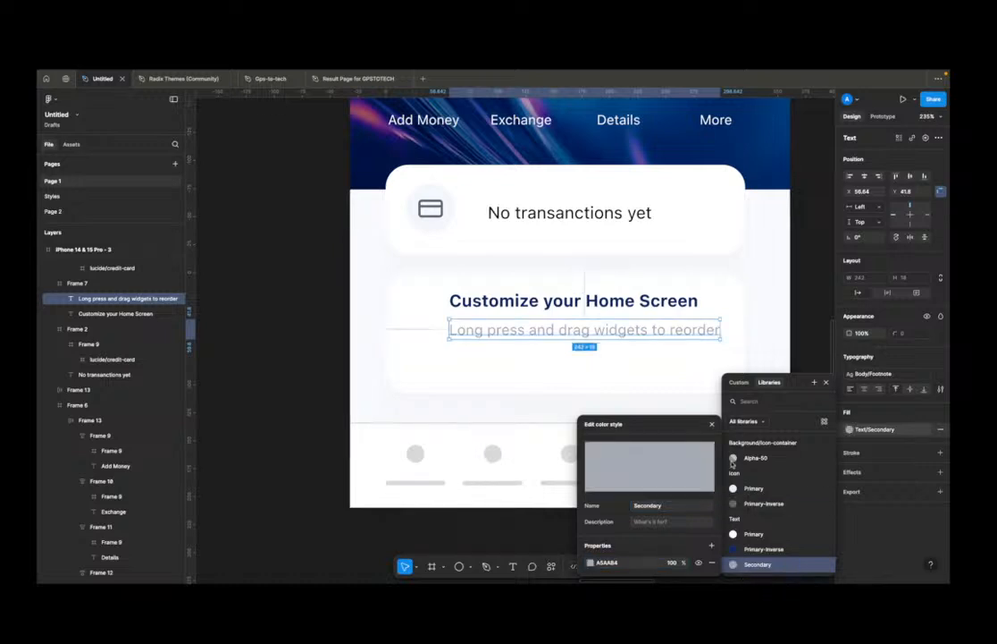
{"action": "scroll", "coordinate": [805, 478], "scroll_direction": "down", "scroll_amount": 10}
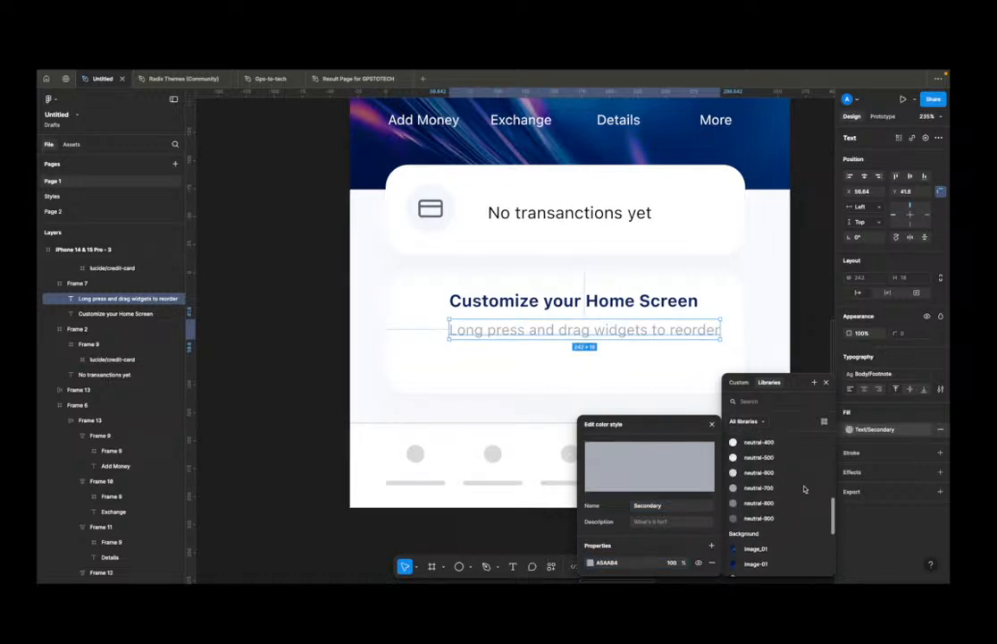
Step: Set the Text/Secondary colour style to 80838B, the hex value copied from the neutral-800 style
{"action": "left_click", "coordinate": [823, 504]}
{"action": "left_click", "coordinate": [618, 563]}
{"action": "scroll", "coordinate": [809, 545], "scroll_direction": "up", "scroll_amount": 10}
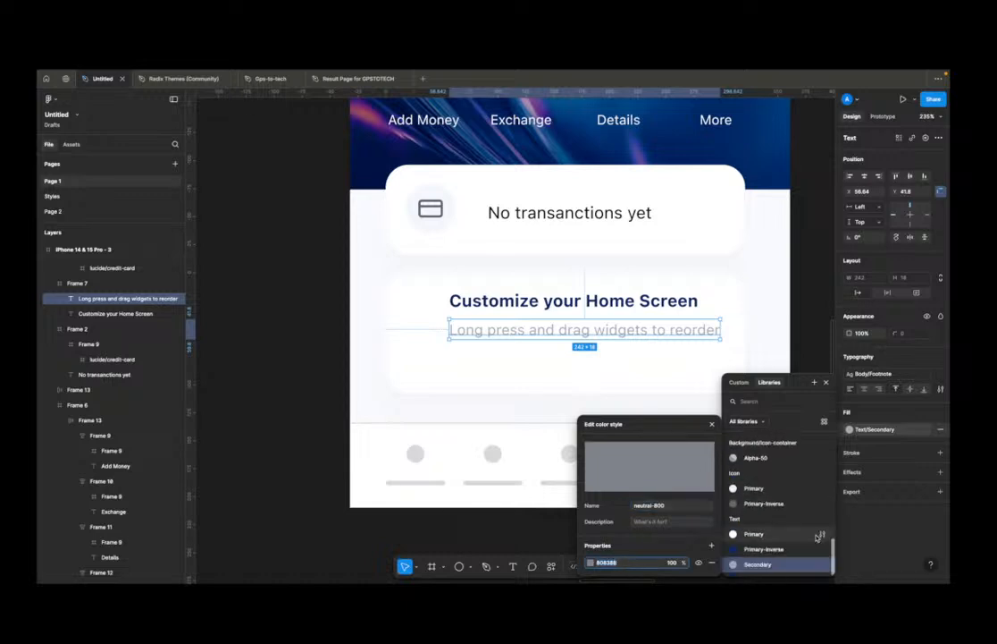
{"action": "left_click", "coordinate": [823, 566]}
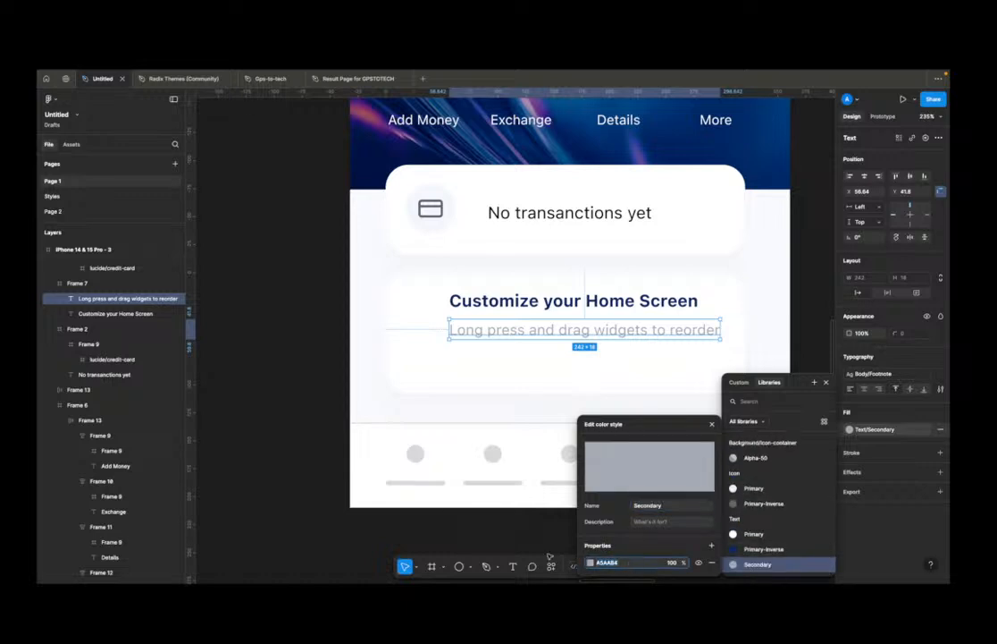
{"action": "type", "text": "80838B"}
{"action": "key", "text": "Return"}
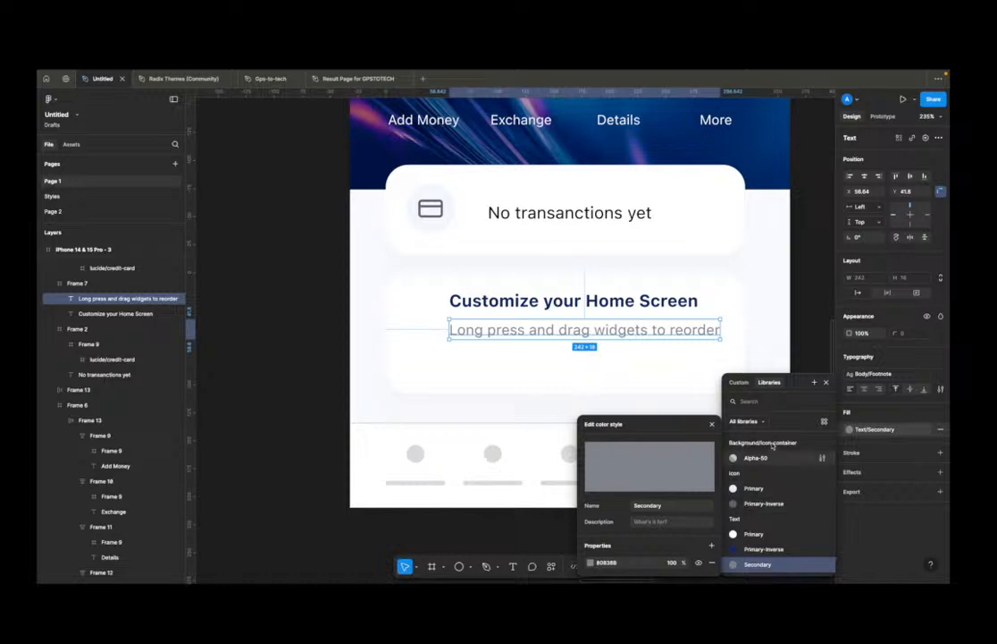
{"action": "scroll", "coordinate": [786, 463], "scroll_direction": "up", "scroll_amount": 1}
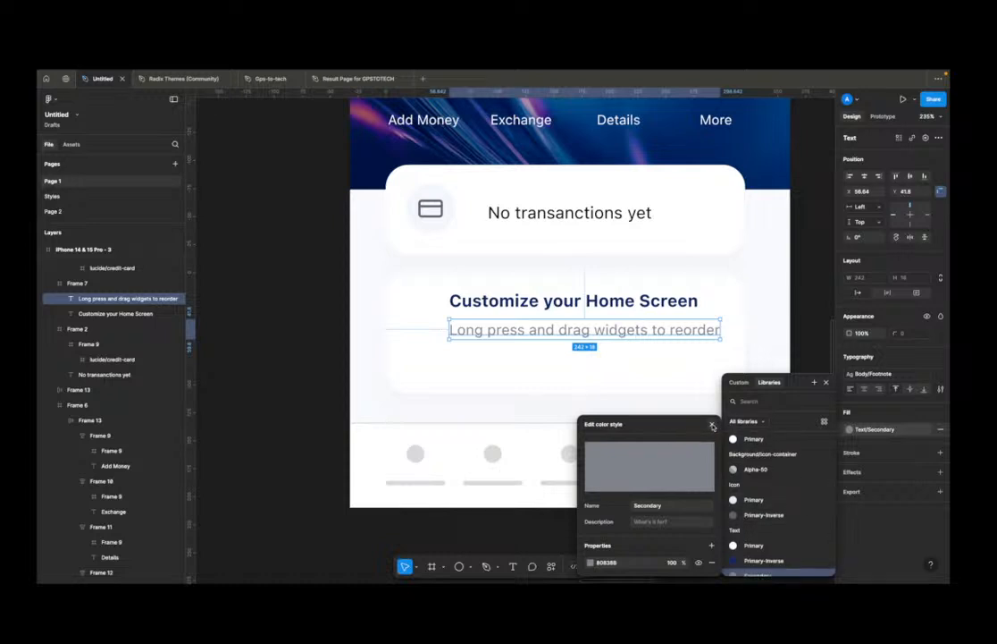
{"action": "left_click", "coordinate": [713, 426]}
{"action": "left_click", "coordinate": [543, 427]}
Step: Duplicate the "Long press and drag widgets to reorder" text directly below itself and apply the Caption 1 text style to the copy
{"action": "scroll", "coordinate": [363, 387], "scroll_direction": "down", "scroll_amount": 2}
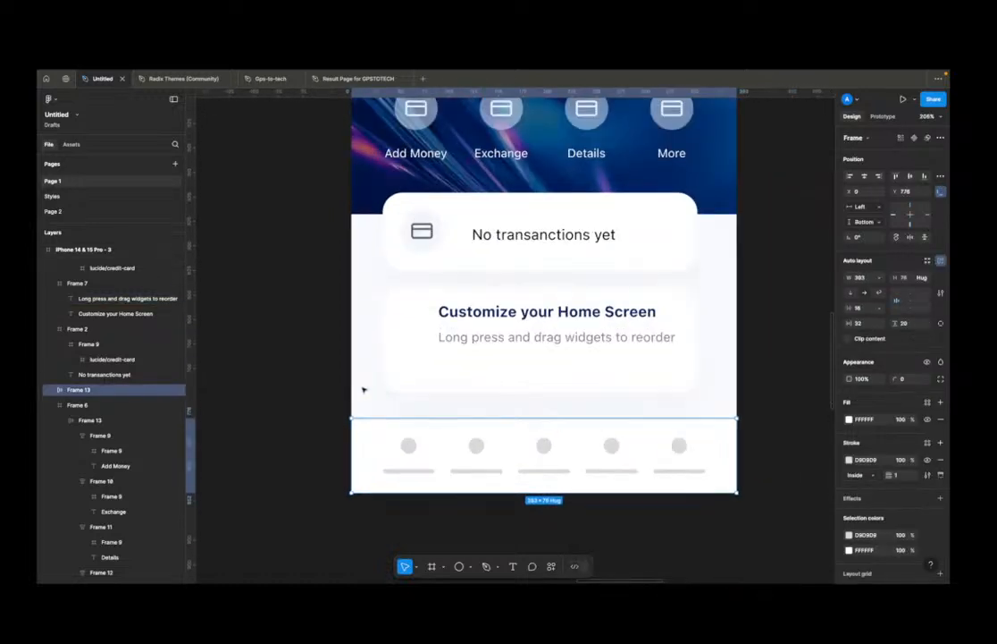
{"action": "left_click", "coordinate": [549, 337]}
{"action": "left_click_drag", "start_coordinate": [536, 337], "coordinate": [525, 363]}
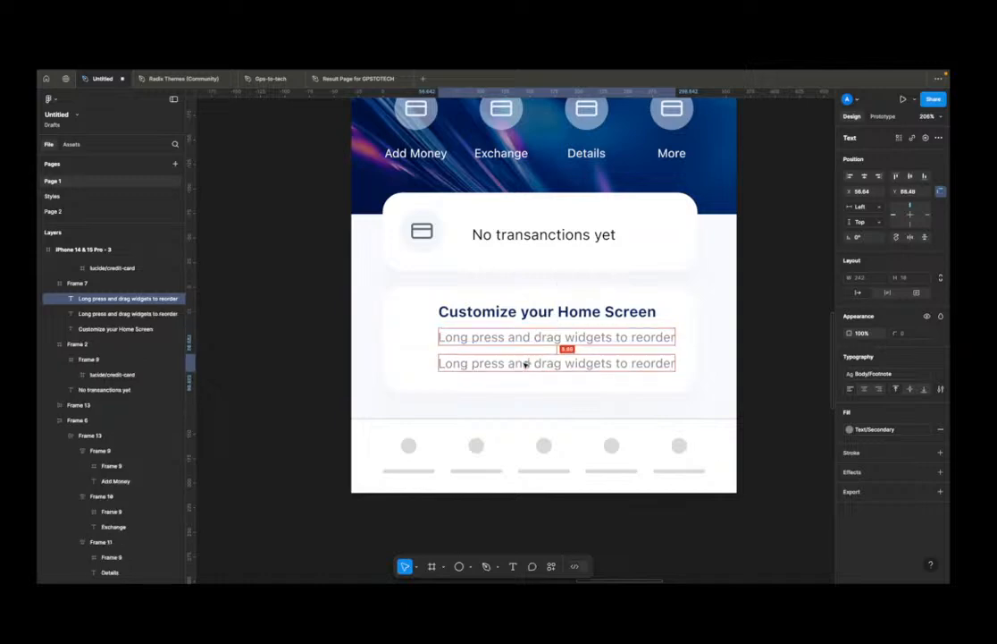
{"action": "left_click", "coordinate": [869, 374]}
{"action": "left_click", "coordinate": [882, 551]}
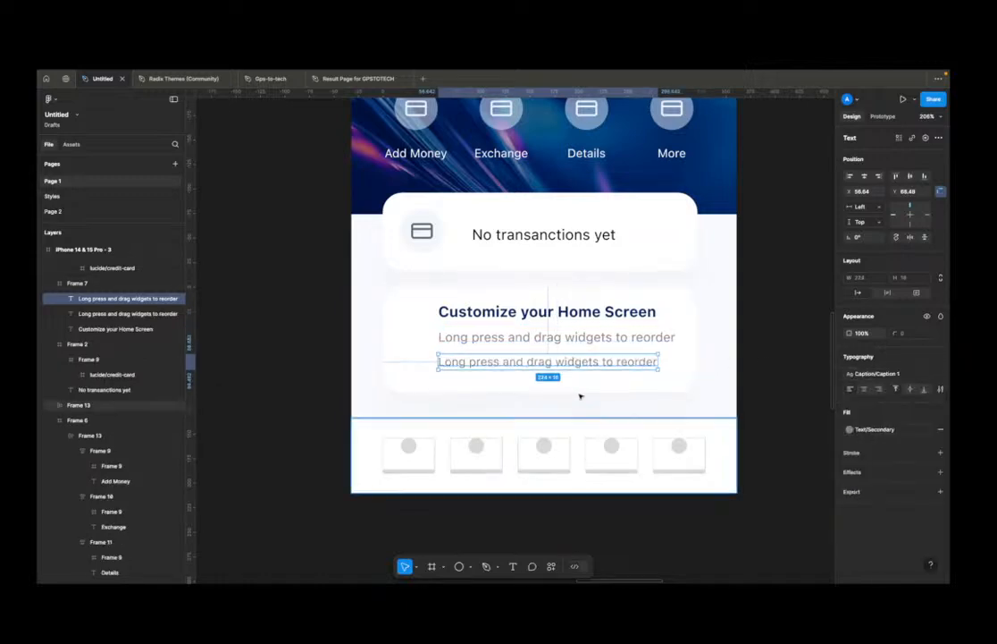
Step: Replace the duplicated caption's text with "Learn more"
{"action": "double_click", "coordinate": [560, 362]}
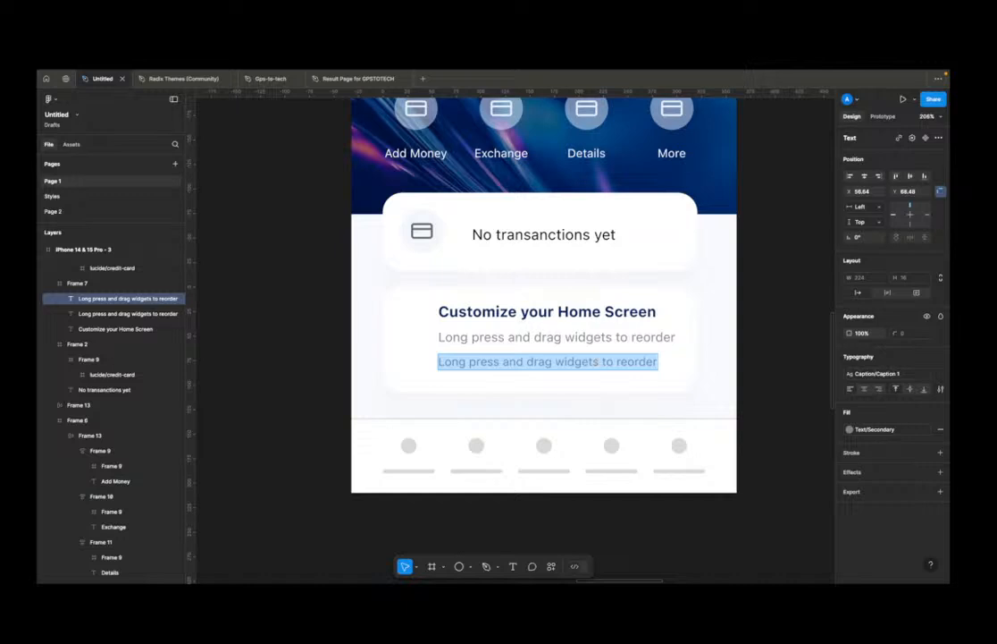
{"action": "type", "text": "Learn"}
{"action": "key", "text": "BackSpace"}
{"action": "type", "text": "n more"}
{"action": "key", "text": "Escape"}
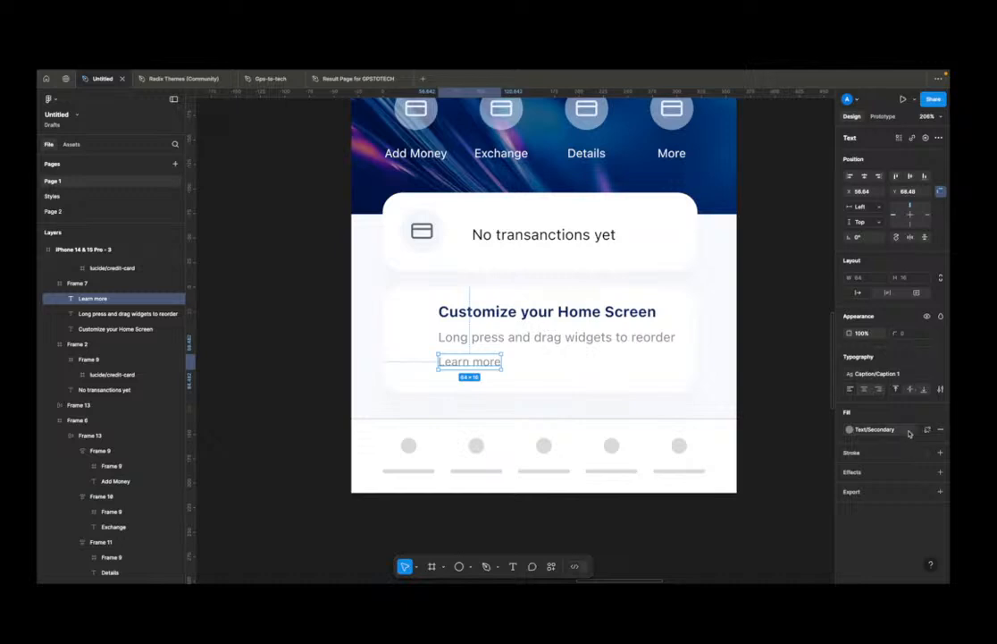
Step: Create a colour style named Text/Text-Accent with the blue 185BEC for the "Learn more" text's fill
{"action": "left_click", "coordinate": [871, 429]}
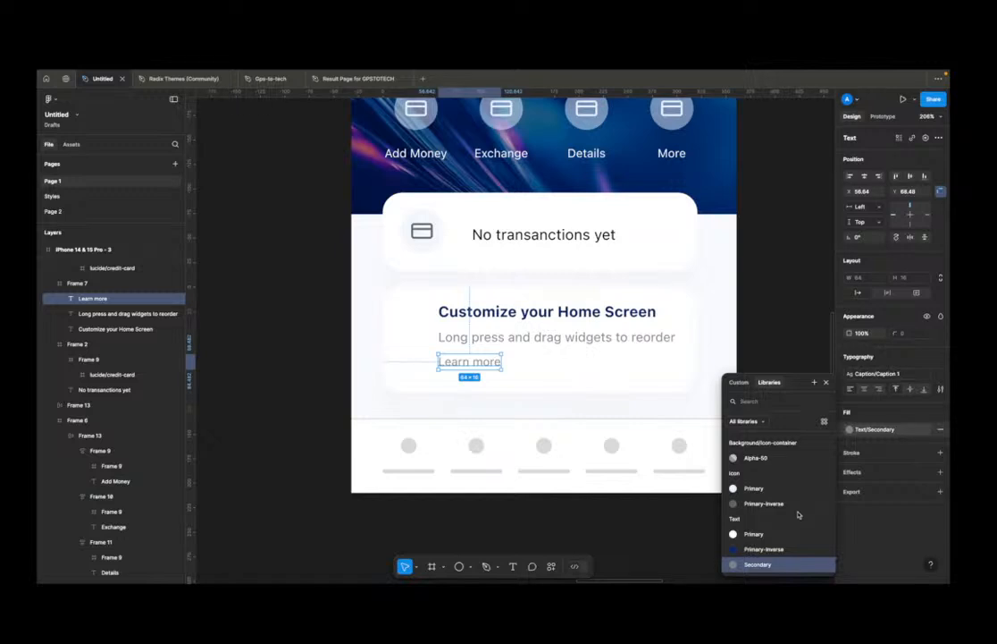
{"action": "scroll", "coordinate": [798, 500], "scroll_direction": "up", "scroll_amount": 1}
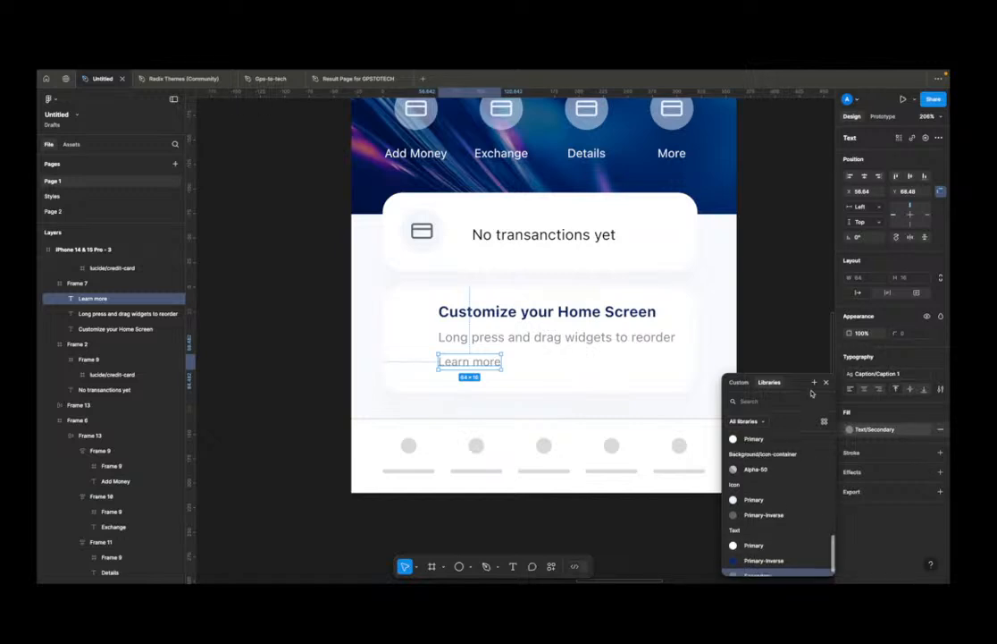
{"action": "left_click", "coordinate": [814, 381]}
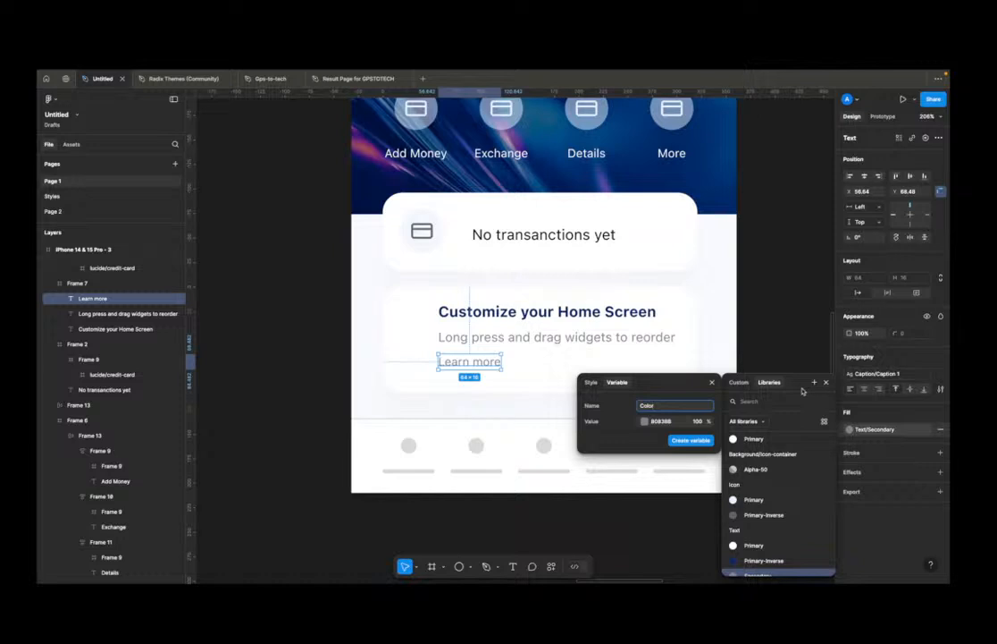
{"action": "left_click", "coordinate": [590, 381]}
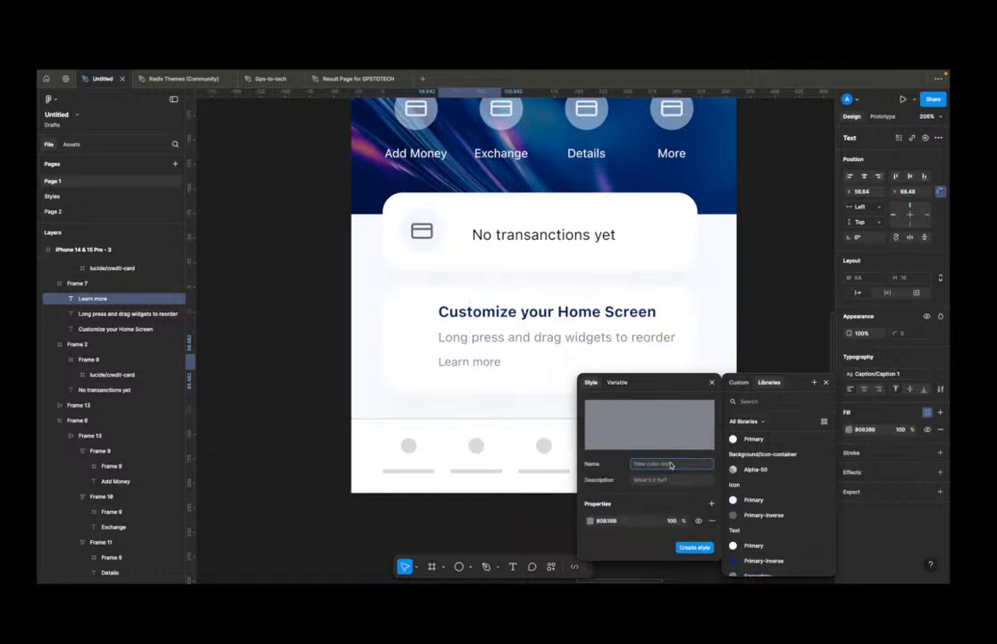
{"action": "type", "text": "tex"}
{"action": "key", "text": "BackSpace"}
{"action": "key", "text": "BackSpace"}
{"action": "key", "text": "BackSpace"}
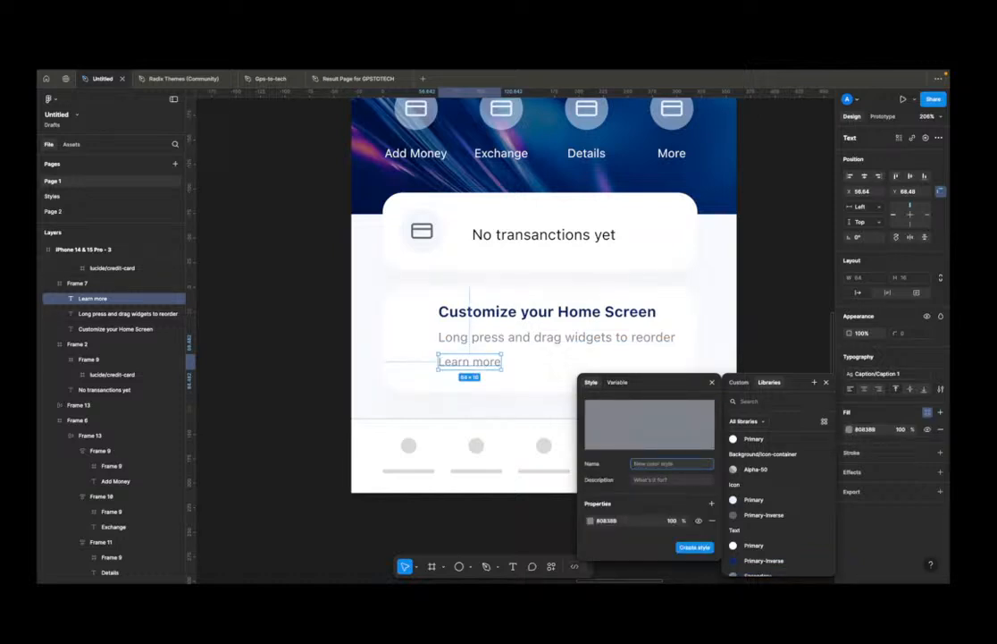
{"action": "type", "text": "Text/Text-Accent"}
{"action": "left_click", "coordinate": [590, 521]}
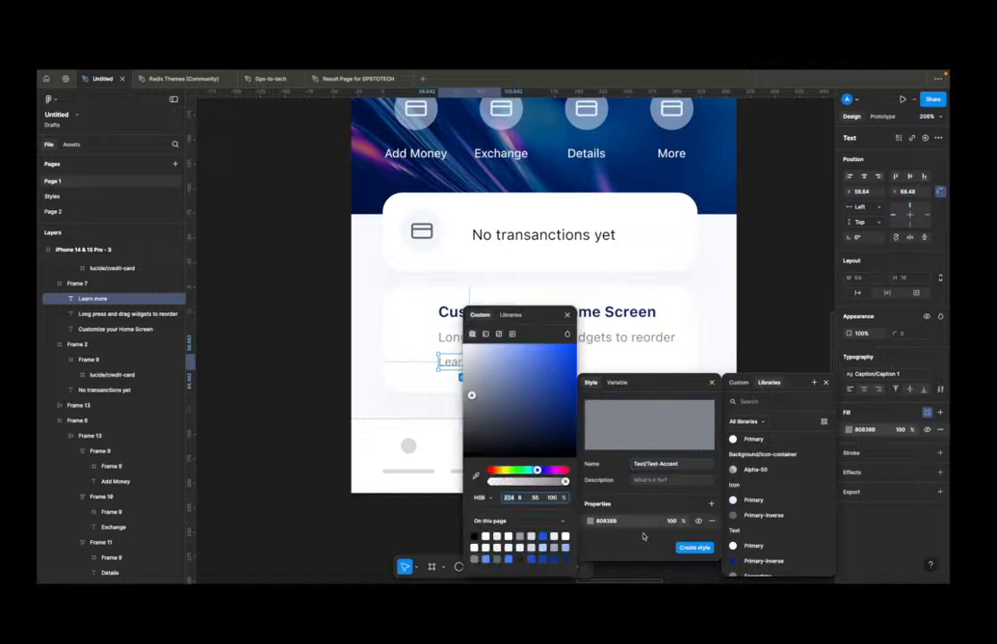
{"action": "left_click", "coordinate": [542, 535]}
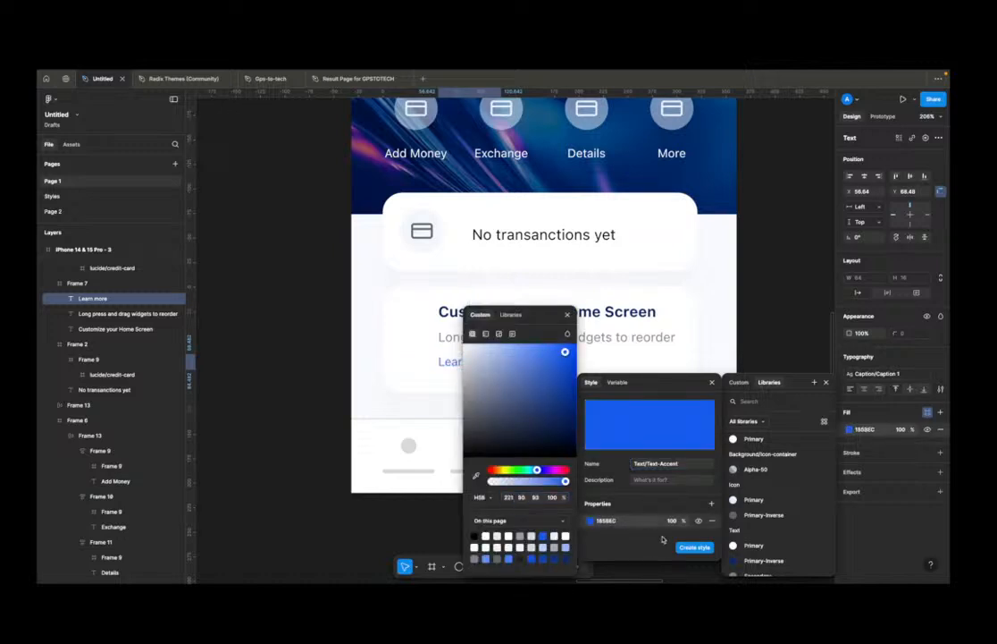
{"action": "left_click", "coordinate": [695, 547]}
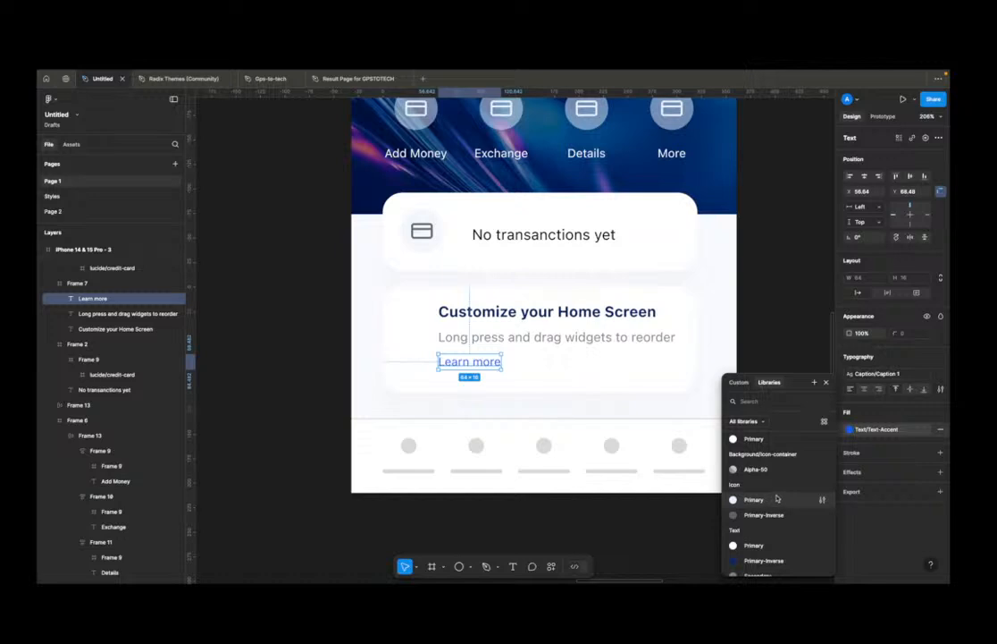
Step: Check the hex value of the primary-500 colour style against the new accent colour
{"action": "scroll", "coordinate": [777, 499], "scroll_direction": "up", "scroll_amount": 5}
{"action": "left_click", "coordinate": [821, 533]}
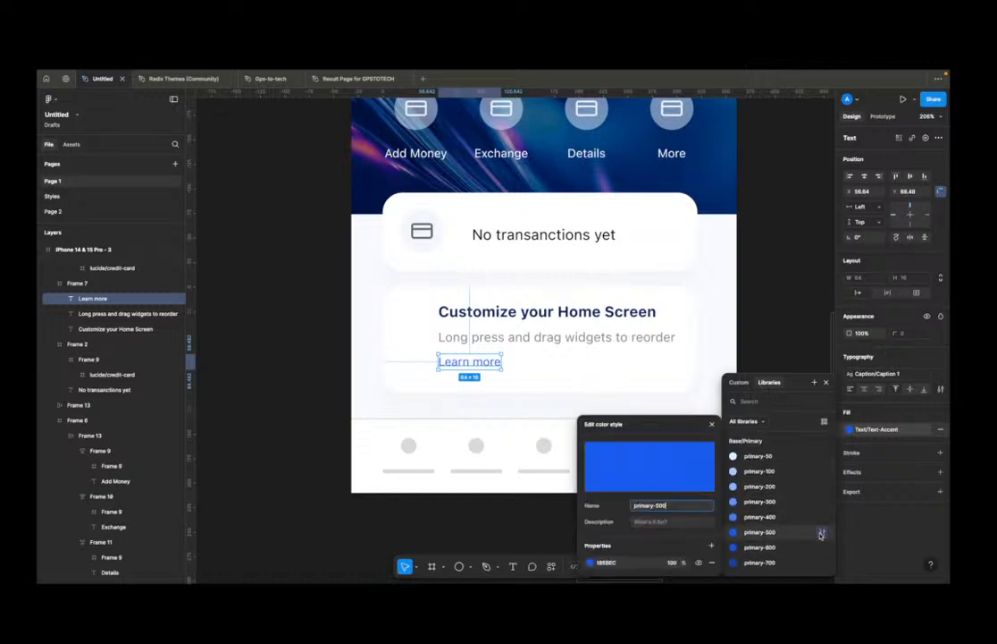
{"action": "left_click", "coordinate": [622, 563]}
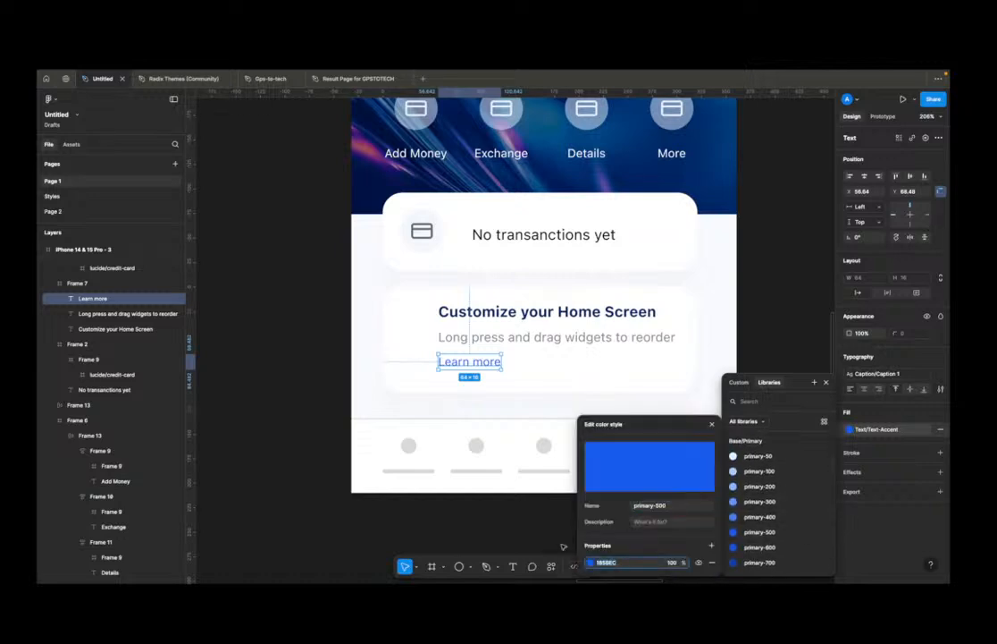
{"action": "left_click", "coordinate": [461, 540]}
Step: Examine the purple reference home screen and compare its cards and bottom navigation with the blue design
{"action": "scroll", "coordinate": [460, 344], "scroll_direction": "down", "scroll_amount": 5}
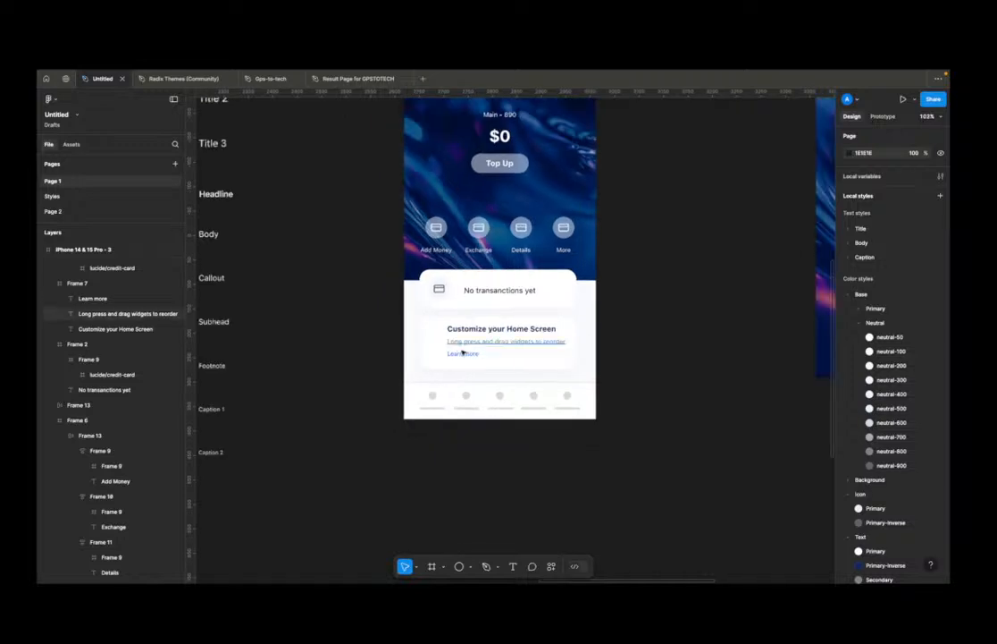
{"action": "scroll", "coordinate": [463, 353], "scroll_direction": "down", "scroll_amount": 5}
{"action": "scroll", "coordinate": [463, 353], "scroll_direction": "right", "scroll_amount": 10}
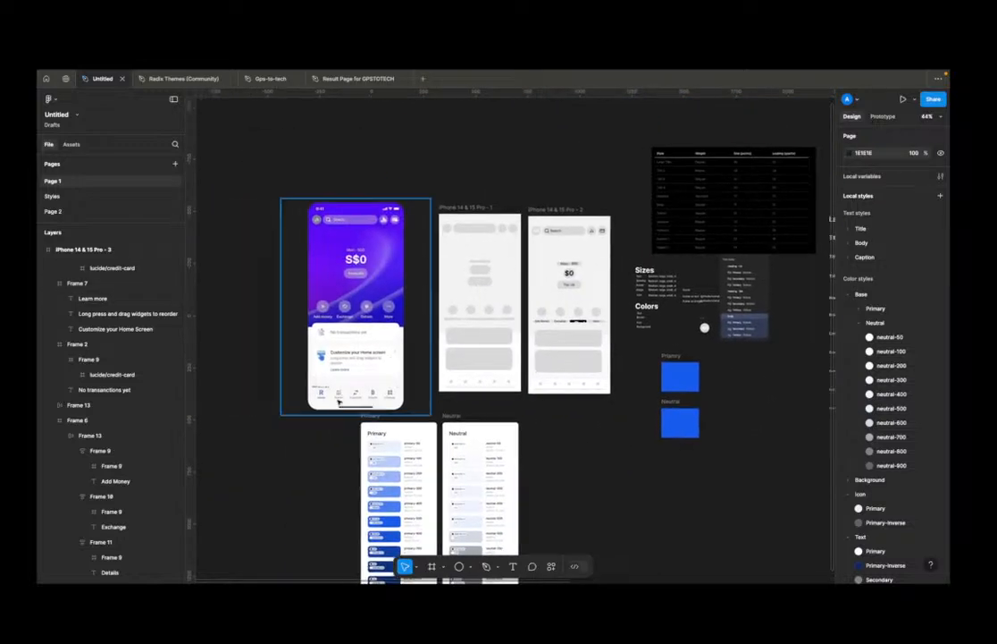
{"action": "scroll", "coordinate": [342, 396], "scroll_direction": "up", "scroll_amount": 5}
{"action": "scroll", "coordinate": [362, 350], "scroll_direction": "down", "scroll_amount": 5}
{"action": "scroll", "coordinate": [316, 393], "scroll_direction": "right", "scroll_amount": 10}
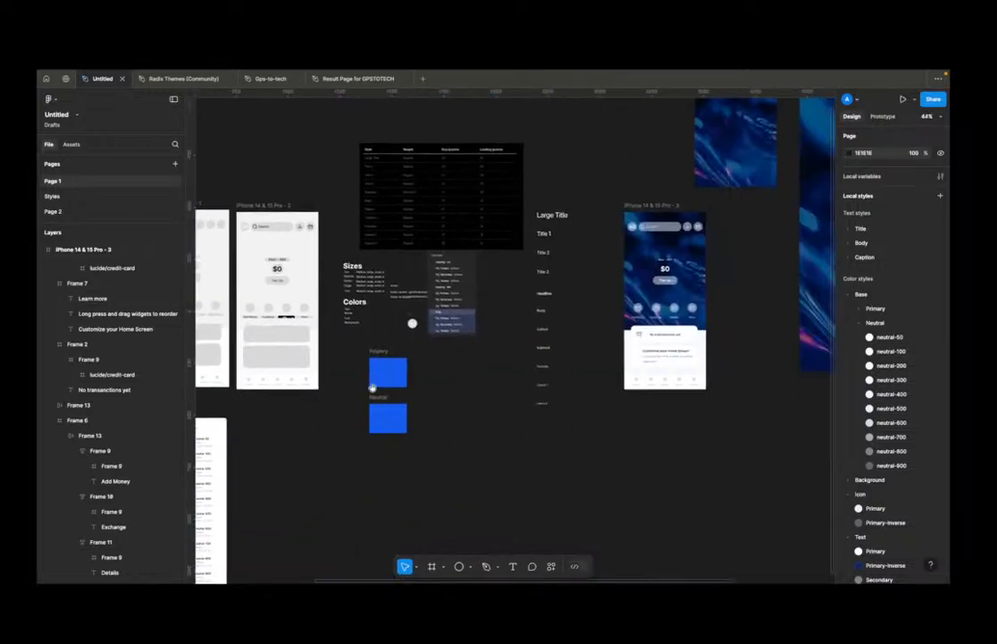
{"action": "scroll", "coordinate": [534, 390], "scroll_direction": "right", "scroll_amount": 5}
{"action": "scroll", "coordinate": [652, 368], "scroll_direction": "up", "scroll_amount": 5}
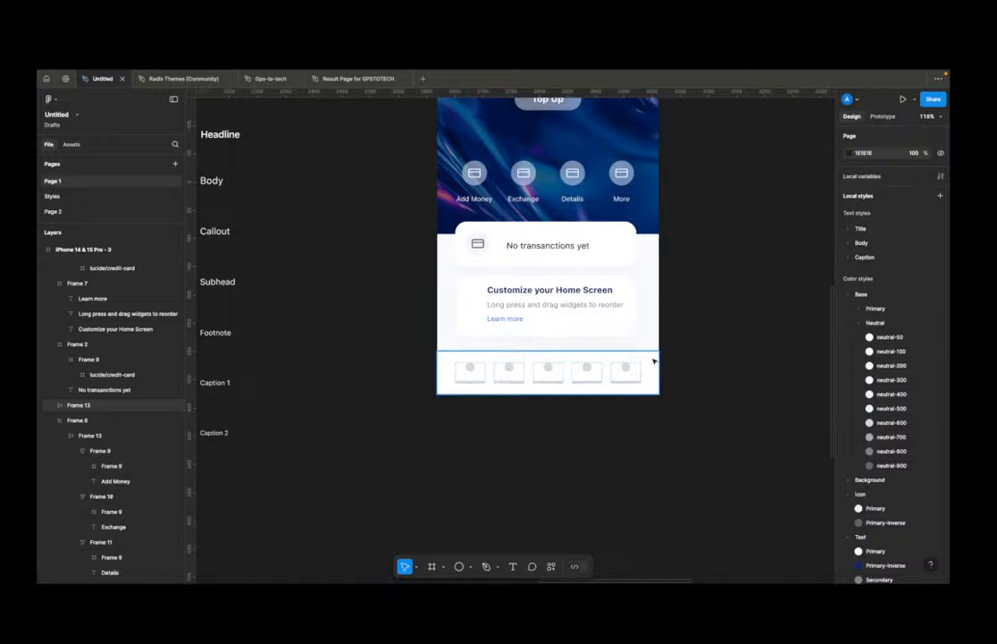
{"action": "left_click", "coordinate": [654, 361]}
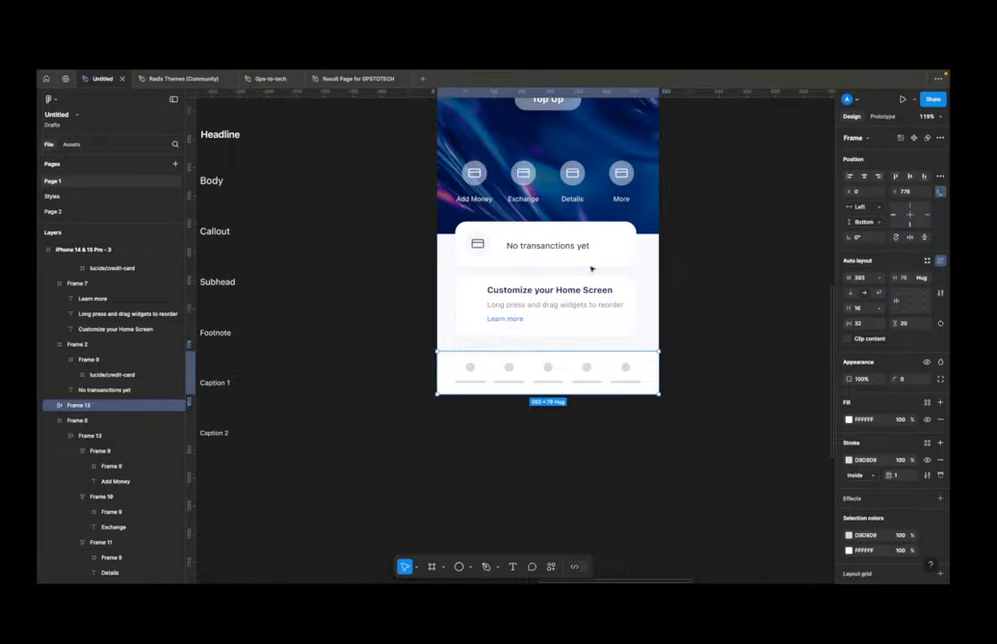
{"action": "left_click", "coordinate": [758, 282]}
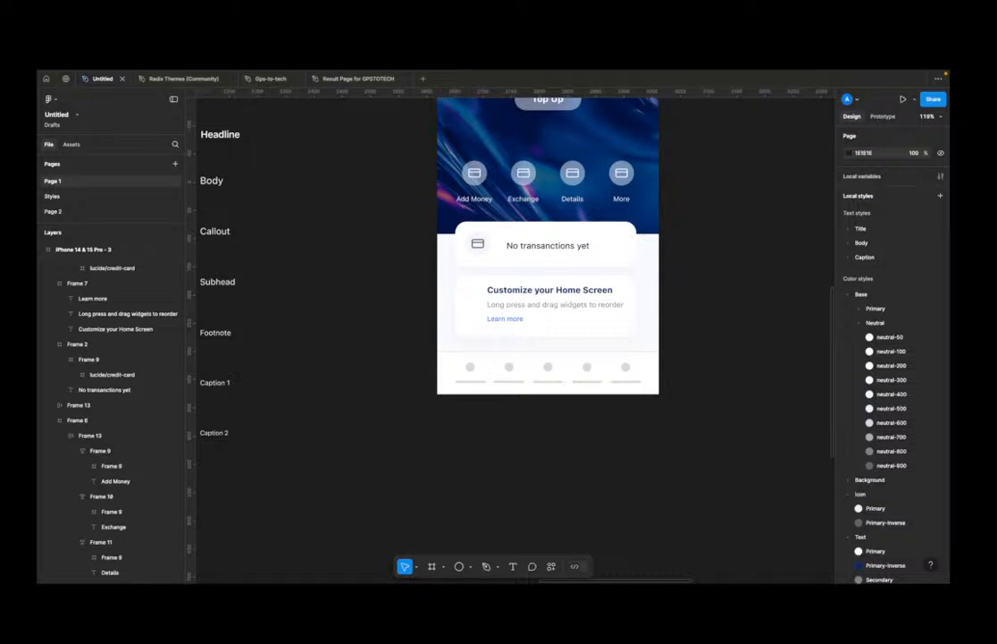
Step: Switch to the SF Symbols app, make it full screen and browse the complete symbol collection
{"action": "key", "text": "ctrl+Up"}
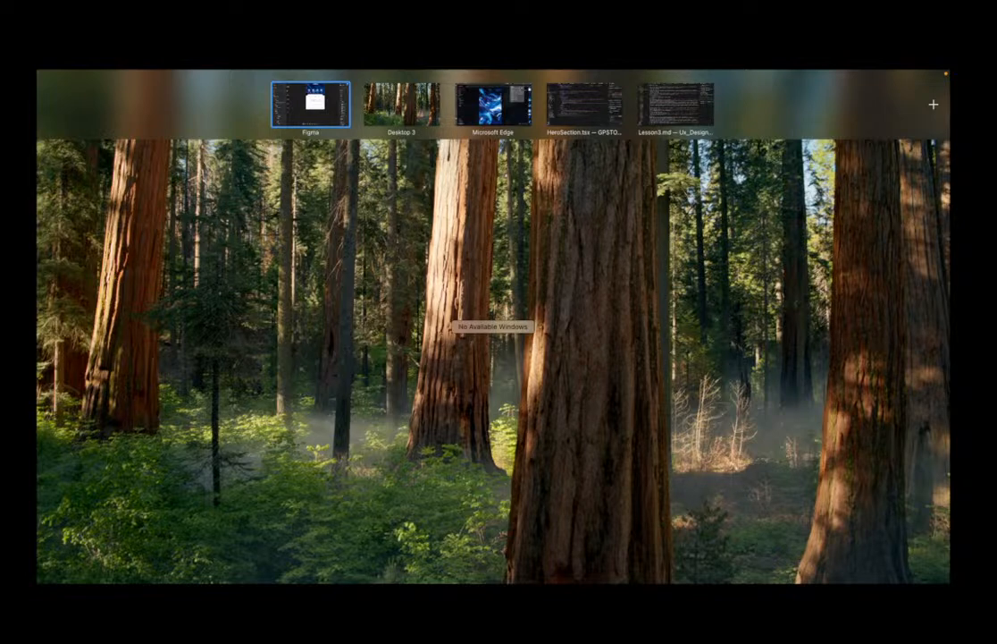
{"action": "left_click_drag", "start_coordinate": [354, 236], "coordinate": [423, 280]}
{"action": "left_click", "coordinate": [414, 217]}
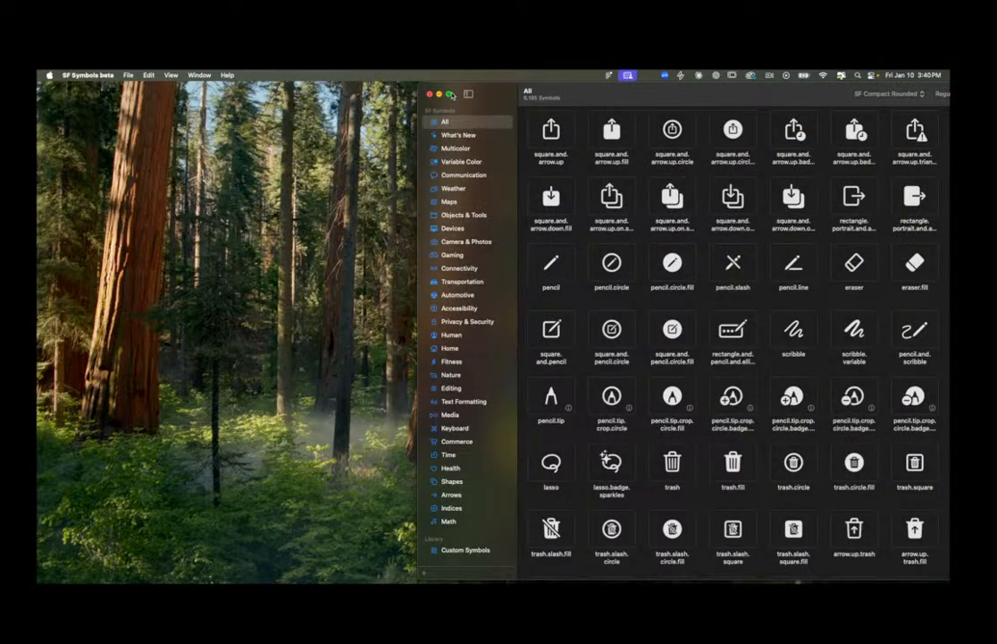
{"action": "left_click", "coordinate": [450, 94]}
{"action": "scroll", "coordinate": [523, 439], "scroll_direction": "down", "scroll_amount": 4}
{"action": "scroll", "coordinate": [521, 420], "scroll_direction": "up", "scroll_amount": 2}
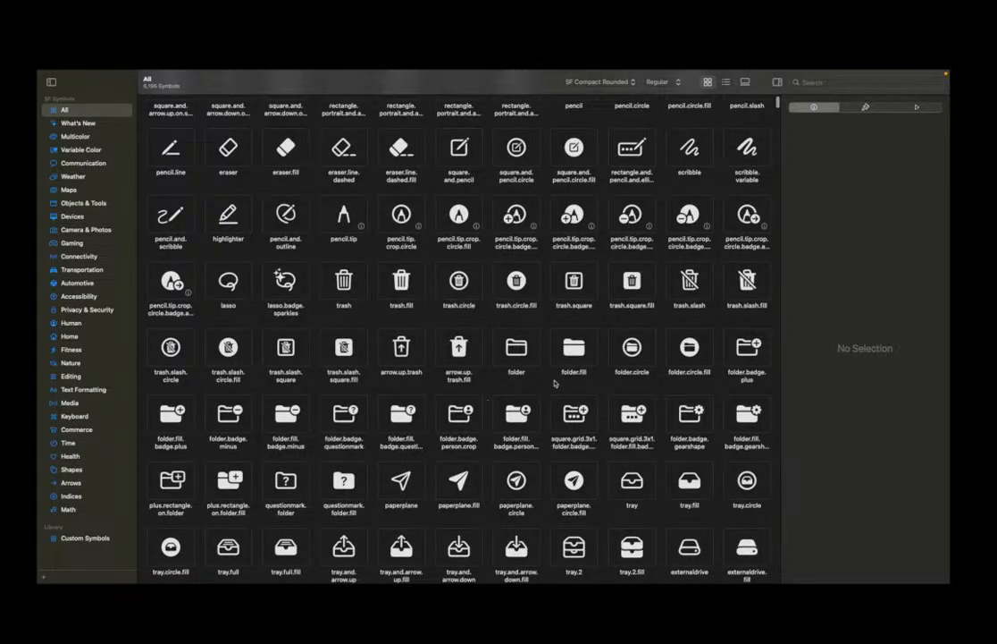
Step: Return to Figma and add the iOS 18 and iPadOS 18 UI kit library to the file
{"action": "key", "text": "ctrl+Left"}
{"action": "key", "text": "ctrl+Left"}
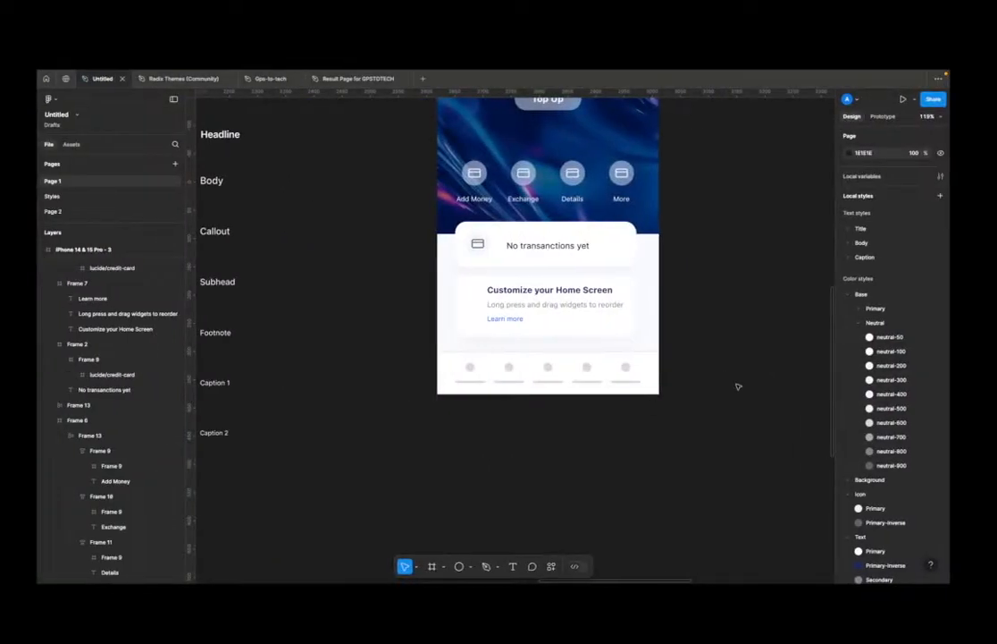
{"action": "left_click", "coordinate": [626, 363]}
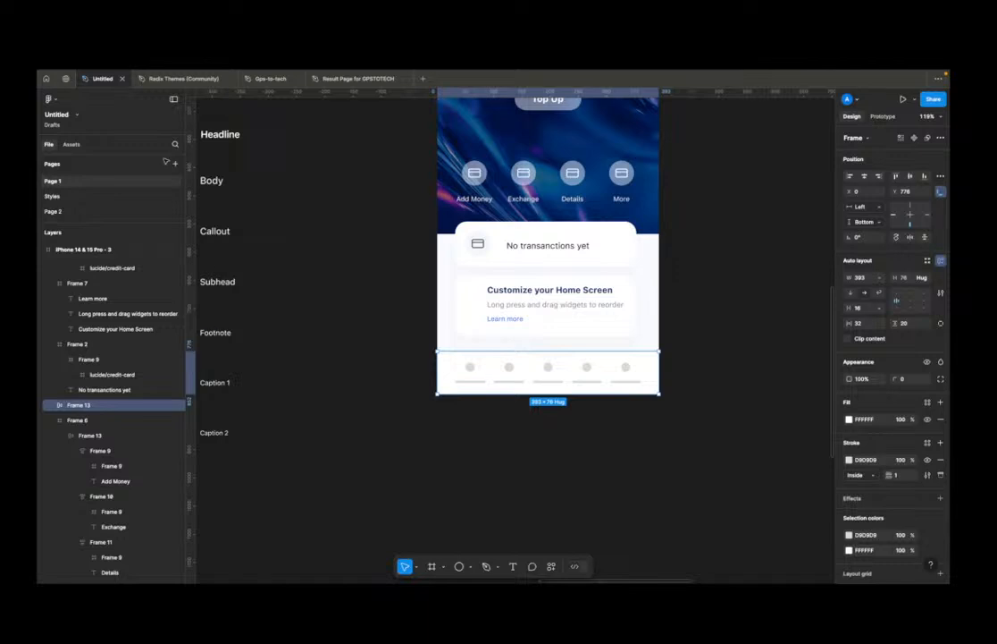
{"action": "left_click", "coordinate": [71, 144]}
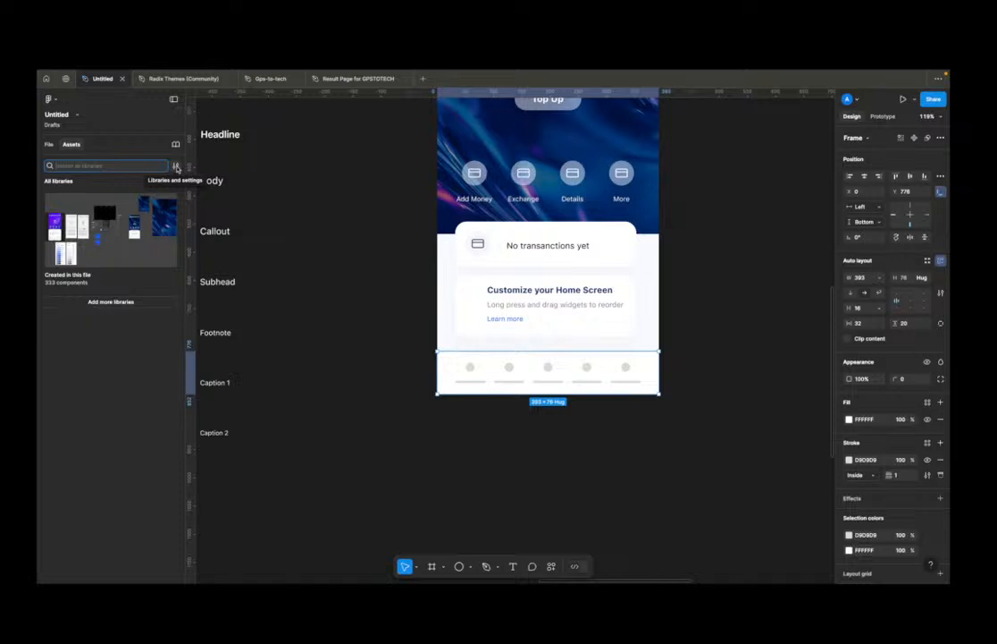
{"action": "left_click", "coordinate": [142, 302]}
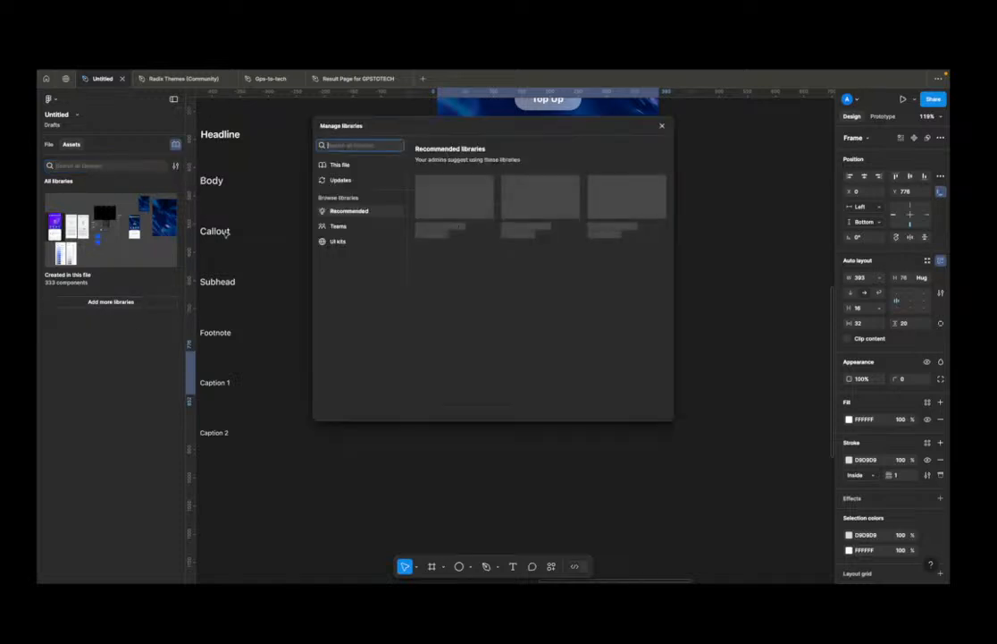
{"action": "left_click", "coordinate": [354, 241]}
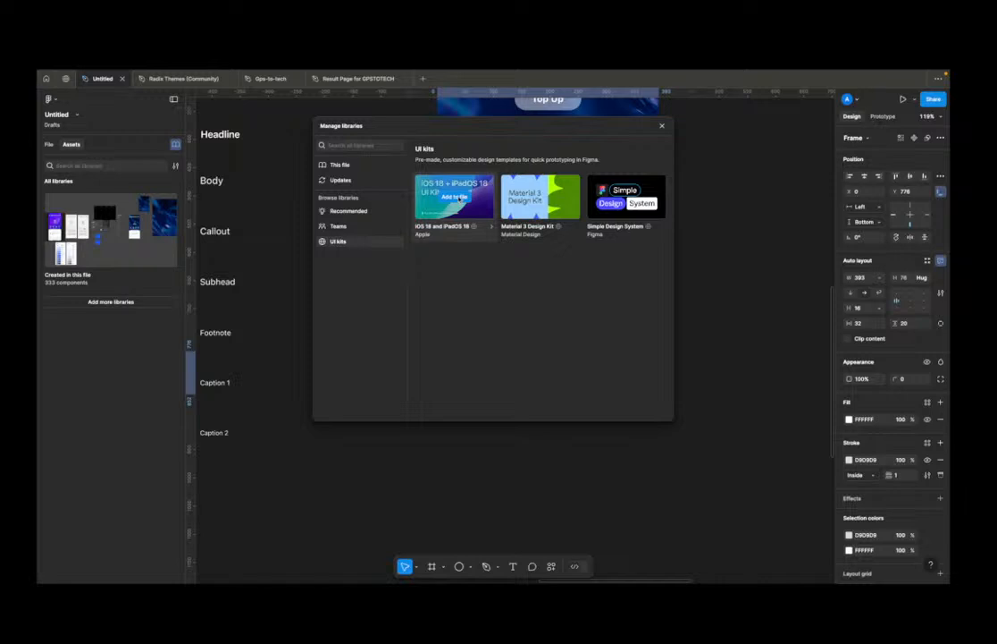
{"action": "left_click", "coordinate": [455, 196]}
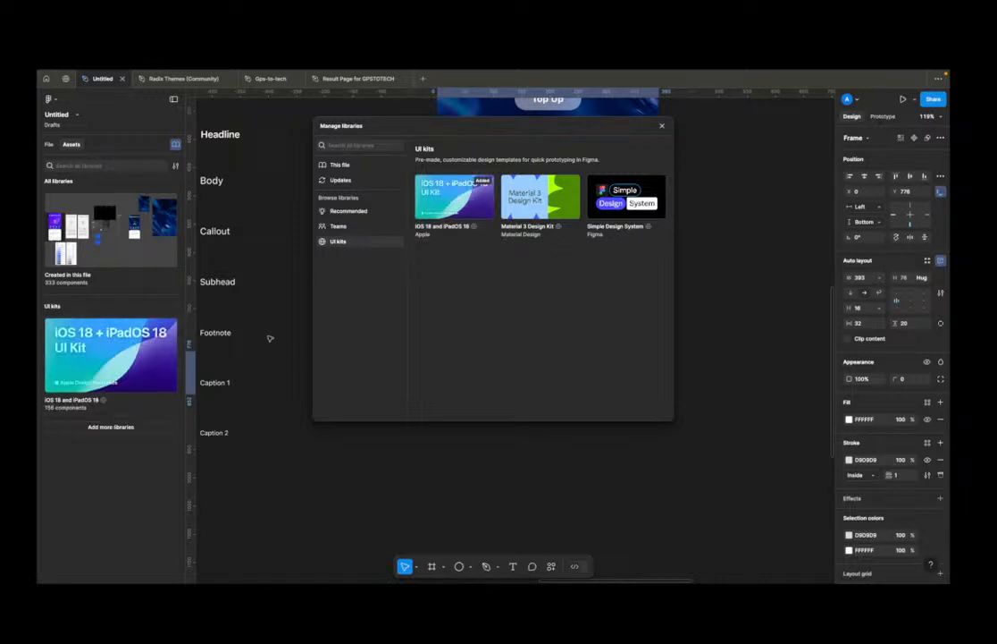
{"action": "left_click", "coordinate": [662, 125]}
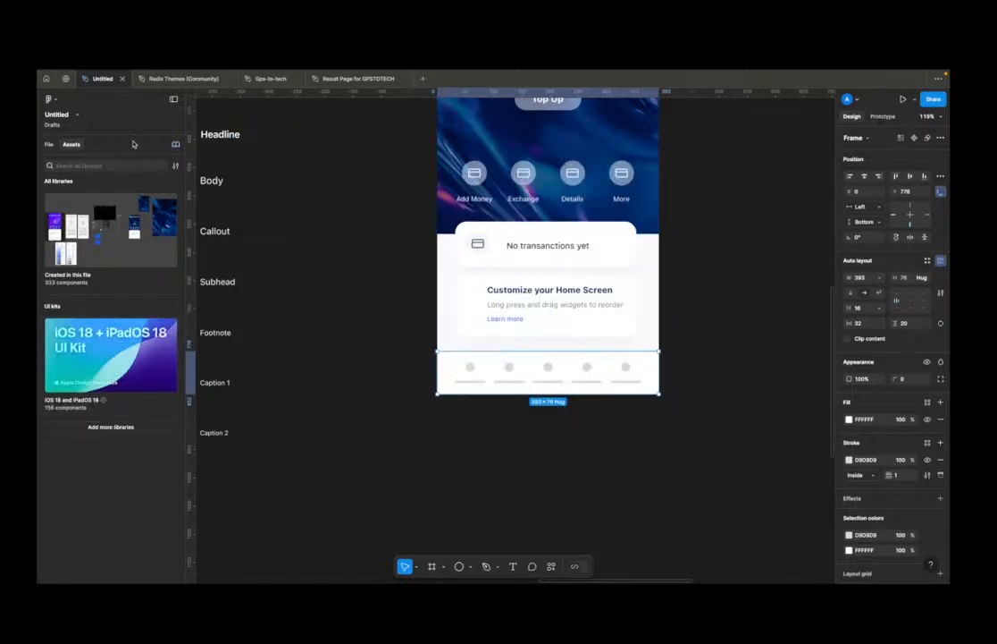
Step: Search the assets for "tab" and place a Tab Bar - iPhone component on the canvas below the phone frame
{"action": "left_click", "coordinate": [112, 162]}
{"action": "type", "text": "tabl"}
{"action": "left_click_drag", "start_coordinate": [75, 284], "coordinate": [348, 410]}
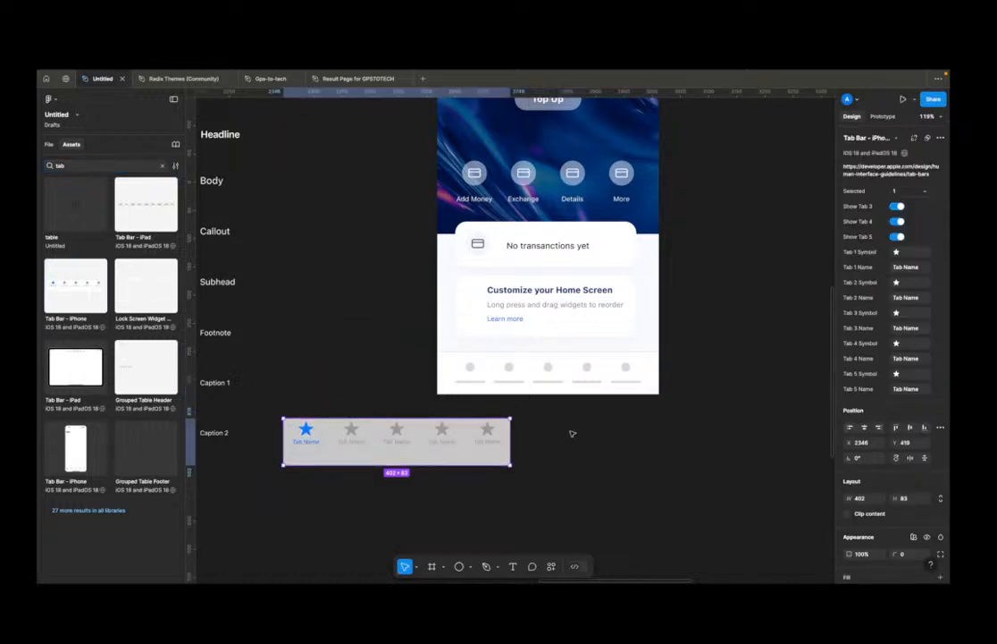
Step: Replace the placeholder bottom navigation in the phone frame with a copy of the Tab Bar - iPhone component
{"action": "left_click", "coordinate": [525, 444]}
{"action": "left_click", "coordinate": [418, 448]}
{"action": "left_click", "coordinate": [583, 378]}
{"action": "key", "text": "super+shift+r"}
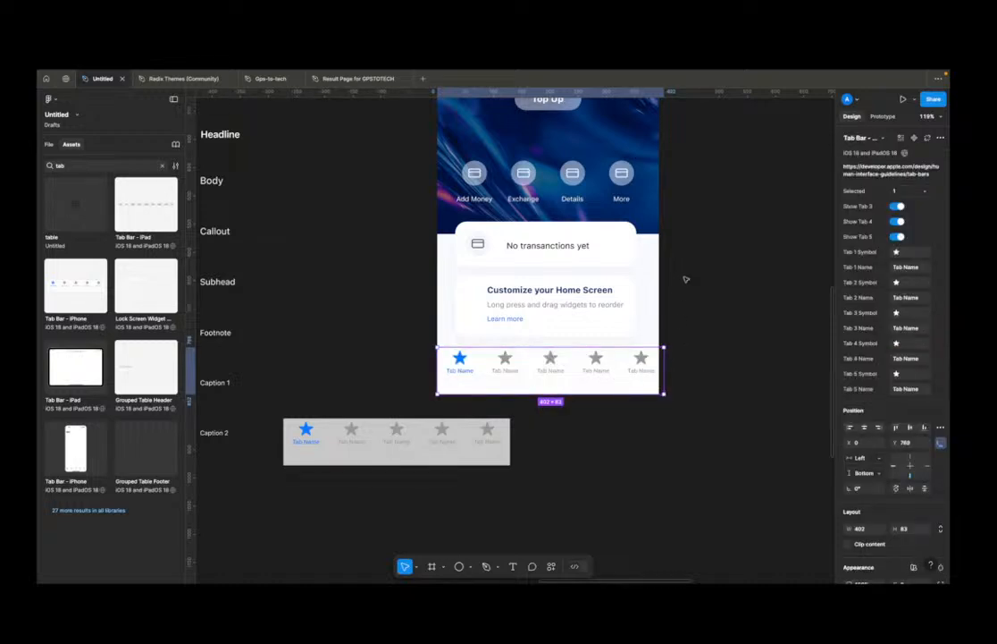
Step: Set the tab bar's width to 393 to match the width of the phone frame
{"action": "scroll", "coordinate": [686, 279], "scroll_direction": "up", "scroll_amount": 3}
{"action": "left_click_drag", "start_coordinate": [675, 459], "coordinate": [671, 457]}
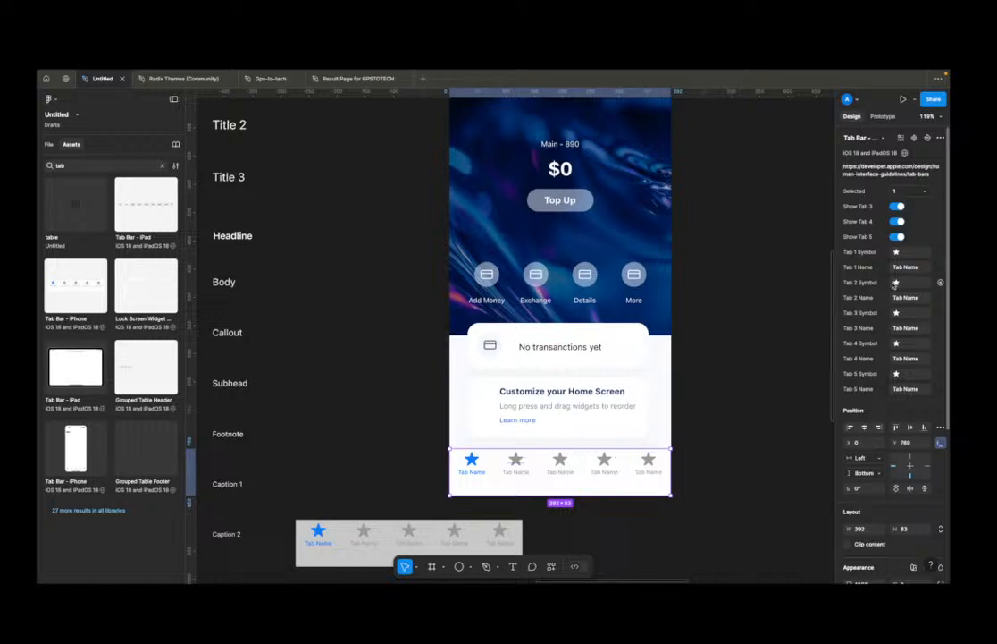
{"action": "scroll", "coordinate": [536, 268], "scroll_direction": "up", "scroll_amount": 3}
{"action": "left_click", "coordinate": [487, 143]}
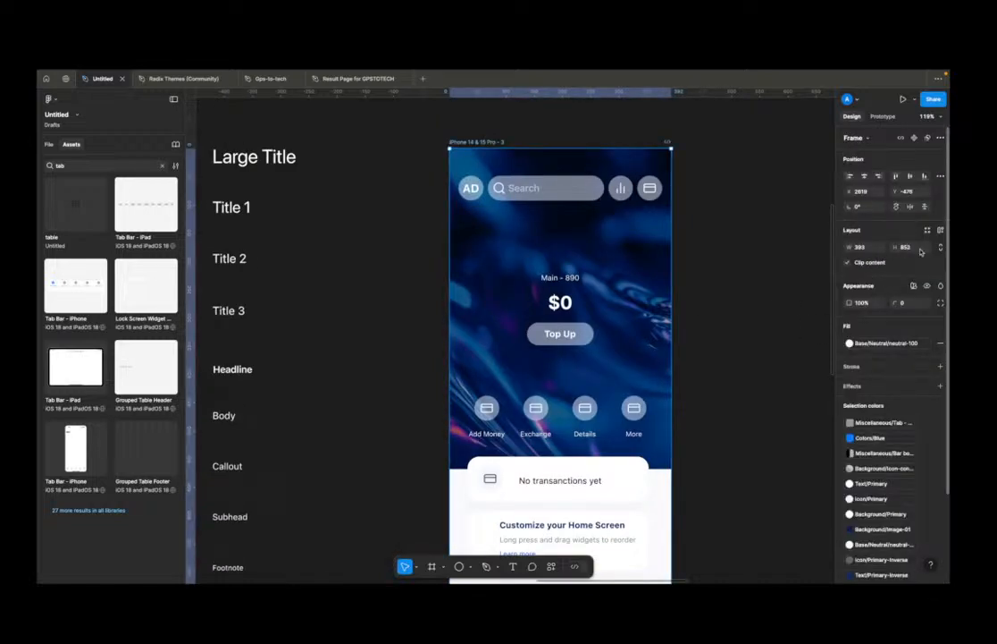
{"action": "scroll", "coordinate": [707, 344], "scroll_direction": "down", "scroll_amount": 3}
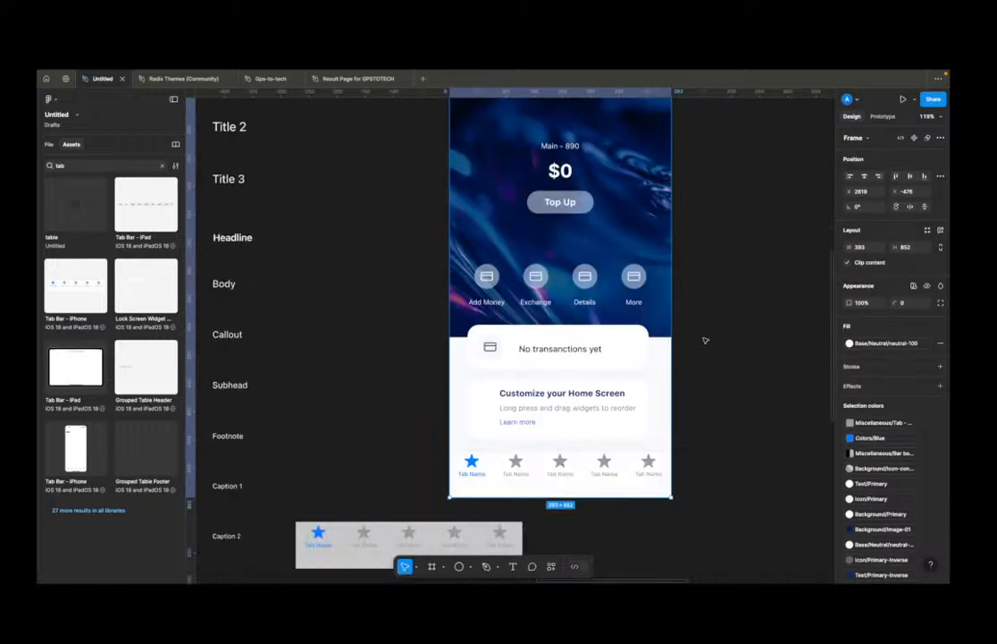
{"action": "left_click", "coordinate": [561, 460]}
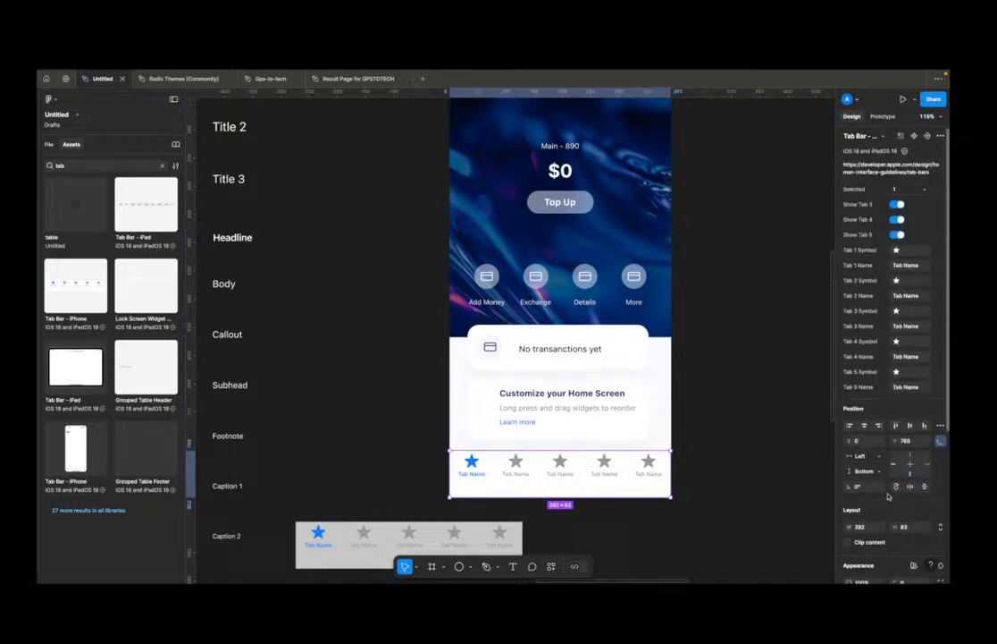
{"action": "left_click", "coordinate": [873, 529]}
{"action": "type", "text": "390"}
{"action": "key", "text": "Return"}
{"action": "key", "text": "Tab"}
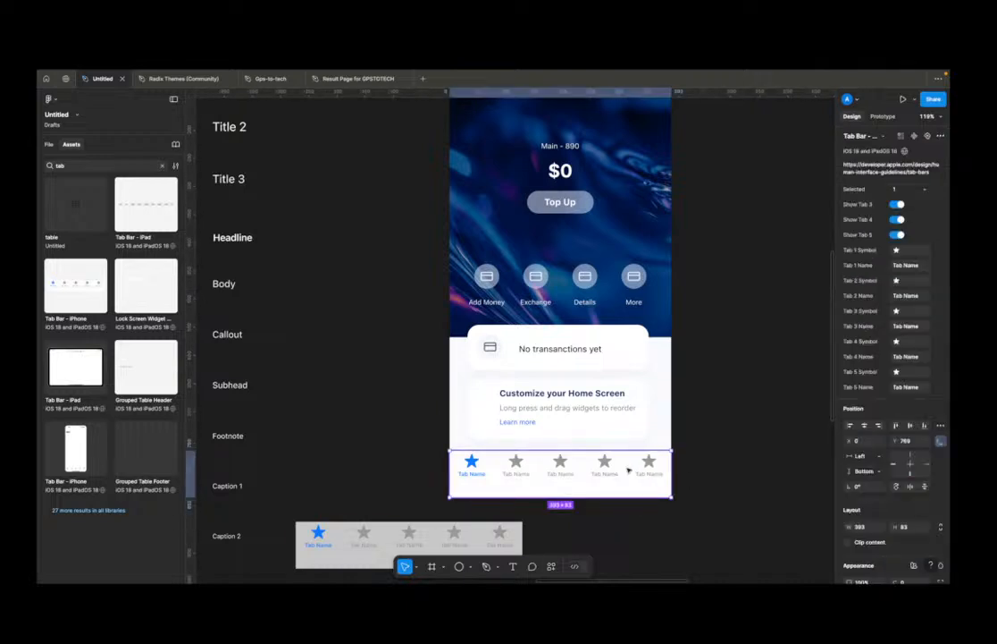
Step: Inspect the star symbols of the individual tabs in the phone frame's tab bar
{"action": "left_click", "coordinate": [718, 434]}
{"action": "left_click", "coordinate": [478, 461], "text": "super"}
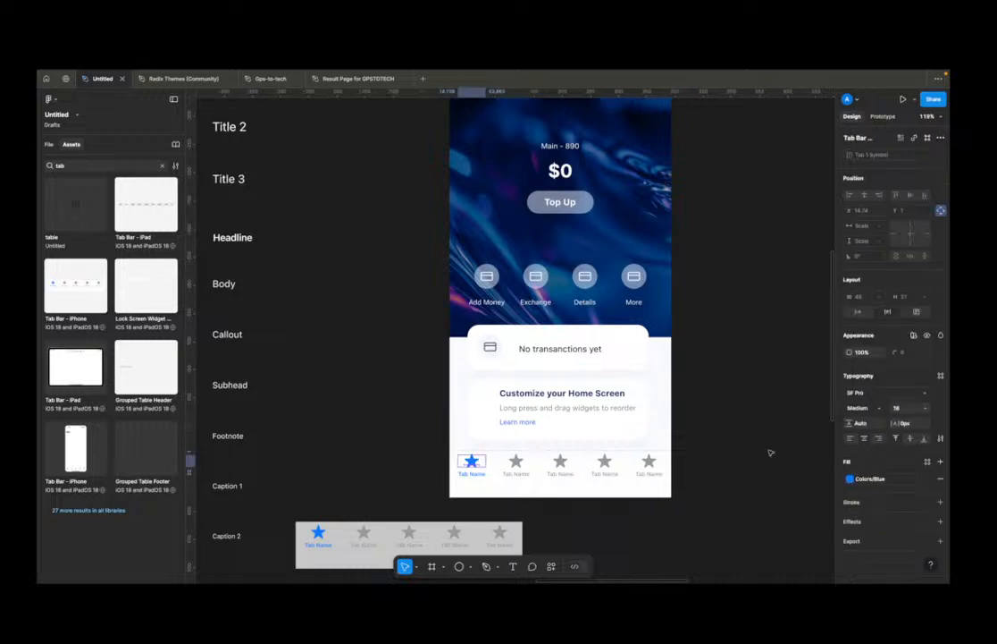
{"action": "left_click", "coordinate": [521, 460], "text": "super"}
{"action": "left_click", "coordinate": [565, 461], "text": "super"}
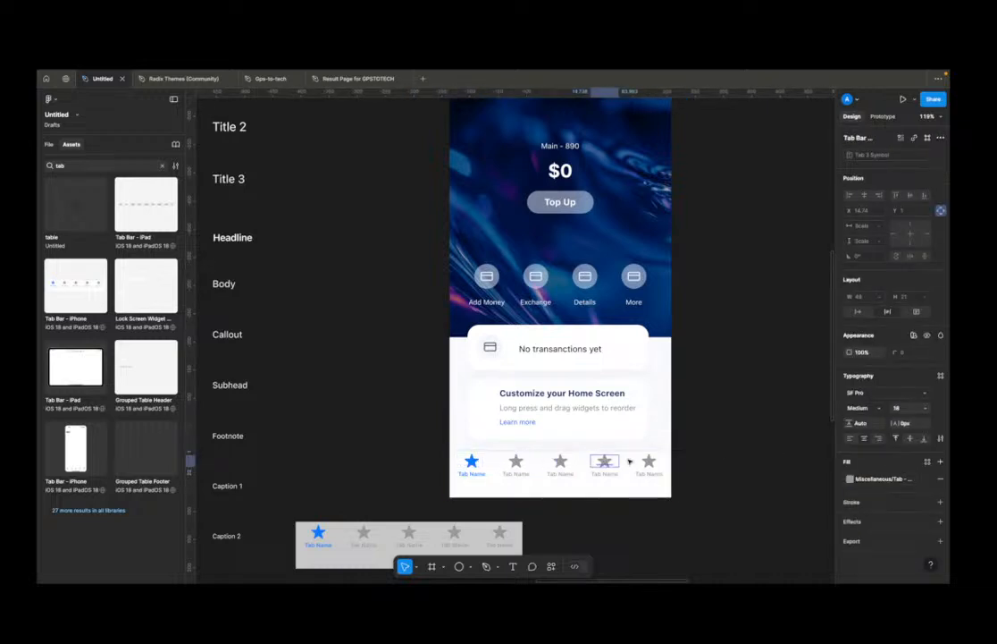
{"action": "left_click", "coordinate": [808, 403]}
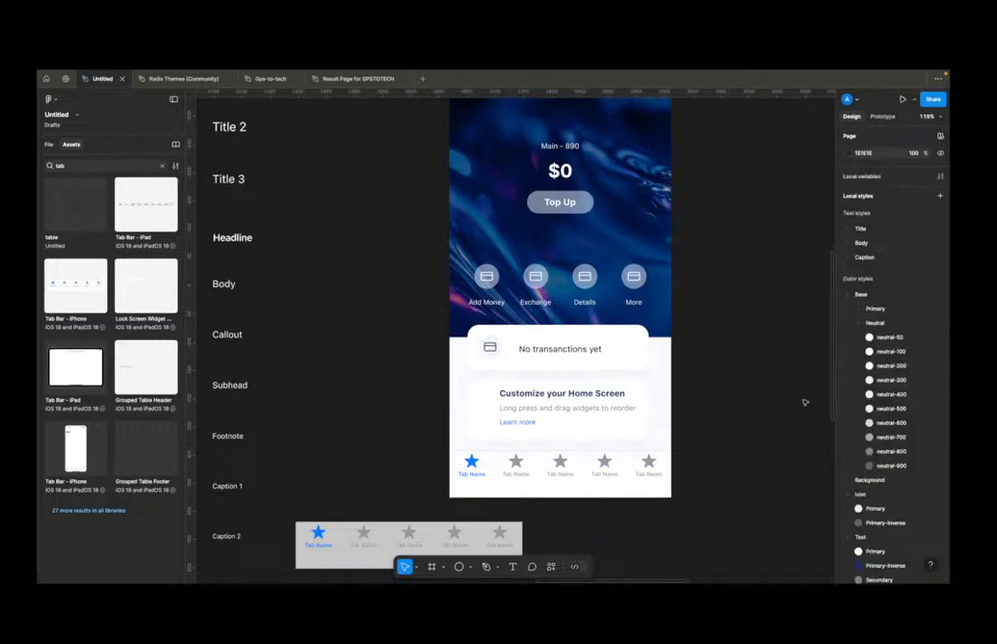
Step: Collapse the Base, Icon and Text groups in the local colour styles
{"action": "left_click", "coordinate": [852, 295]}
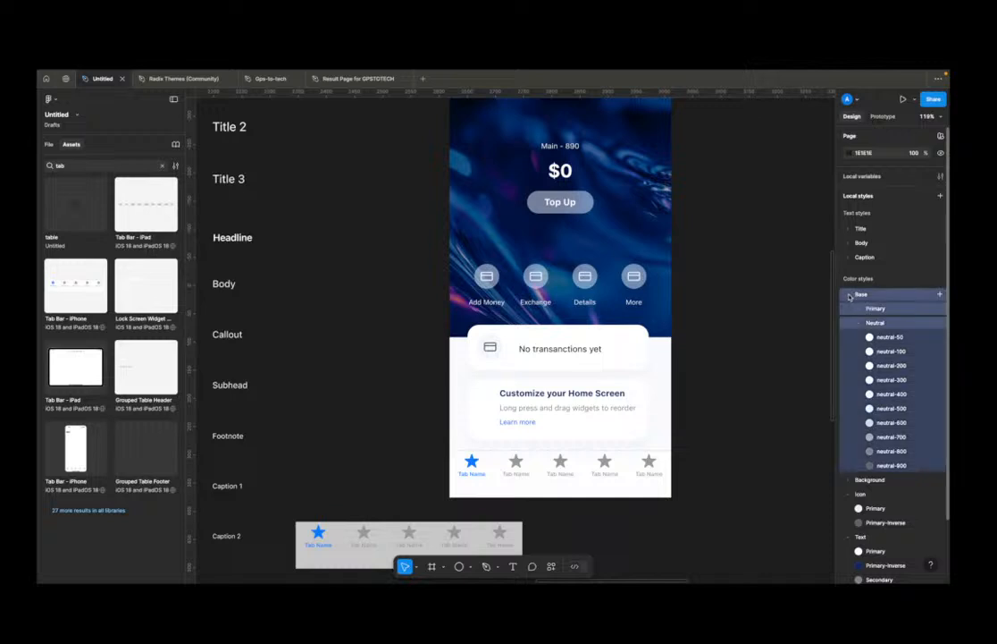
{"action": "left_click", "coordinate": [849, 297]}
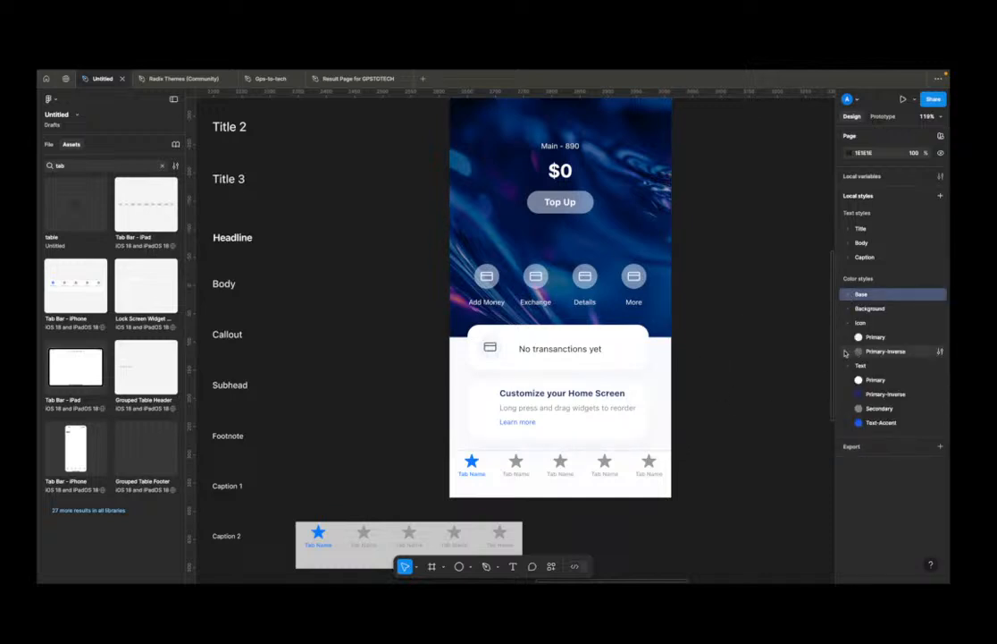
{"action": "left_click", "coordinate": [846, 323]}
{"action": "left_click", "coordinate": [846, 323]}
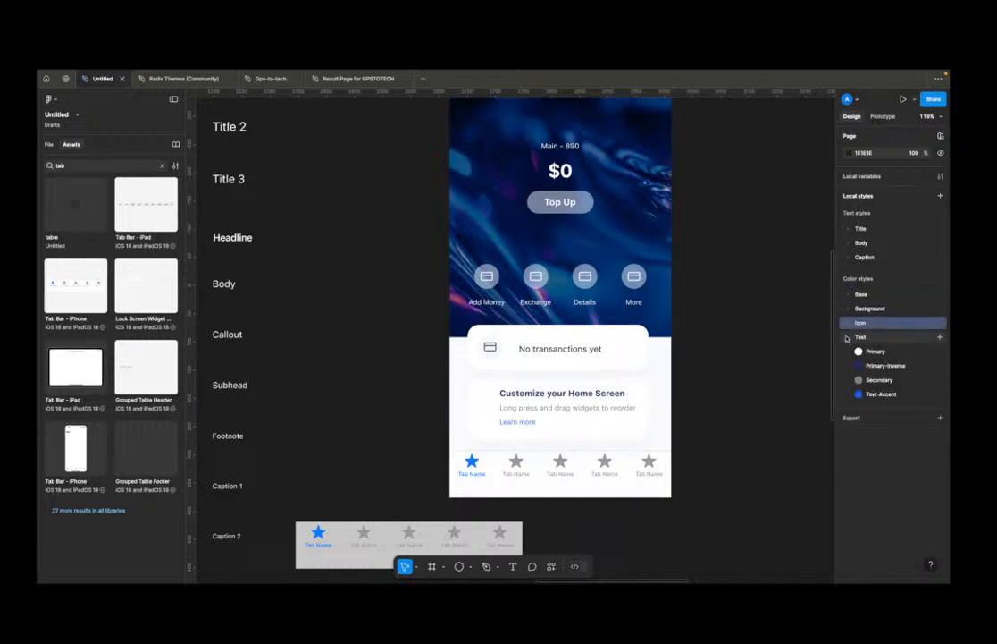
{"action": "left_click", "coordinate": [849, 337]}
{"action": "left_click", "coordinate": [849, 337]}
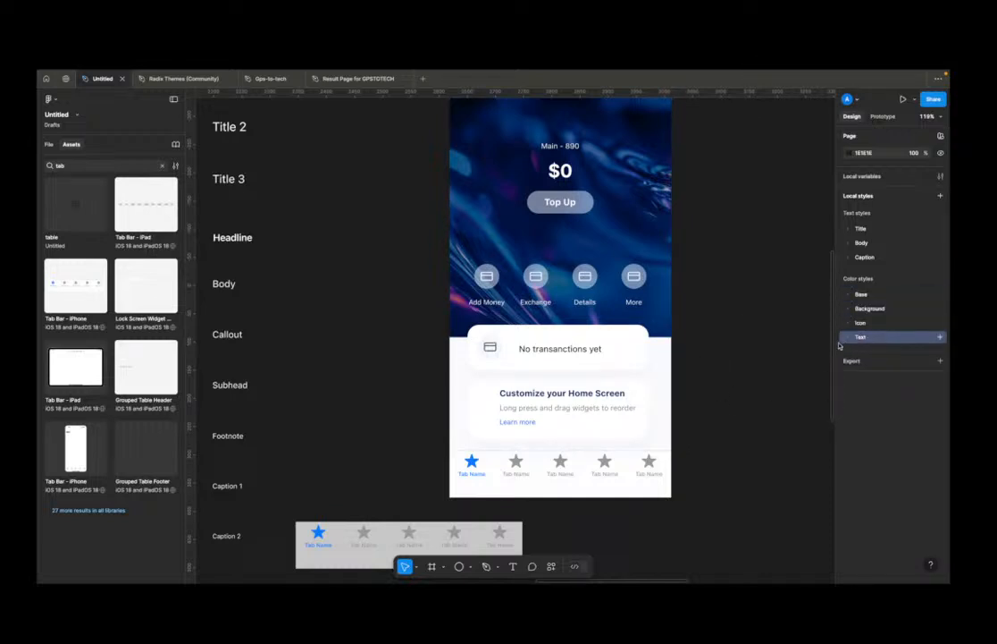
Step: Examine the tab icons and labels in the bottom navigation of the purple reference screen
{"action": "left_click", "coordinate": [473, 463]}
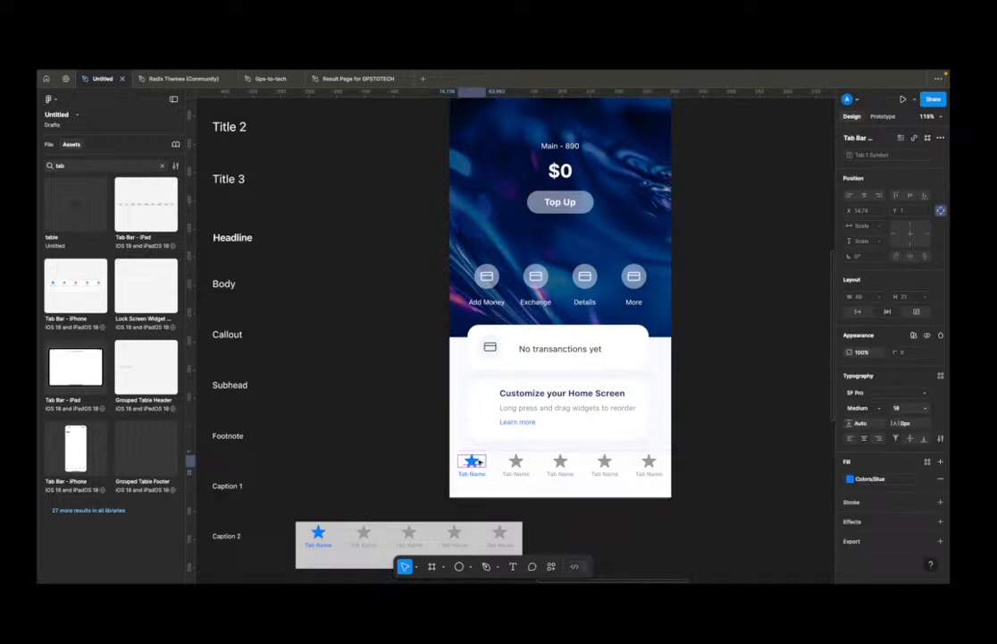
{"action": "scroll", "coordinate": [444, 430], "scroll_direction": "down", "scroll_amount": 8}
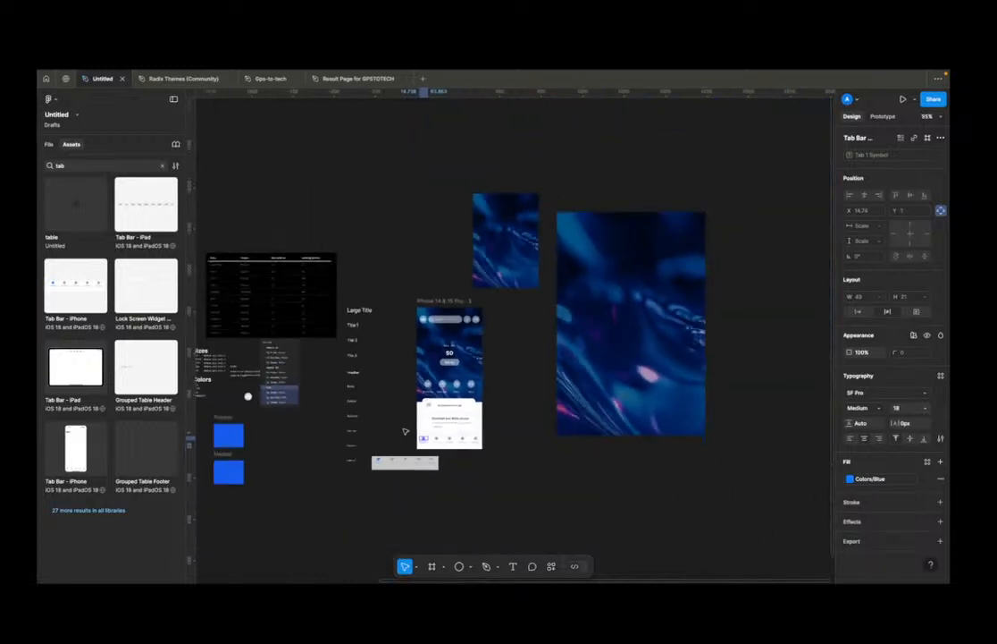
{"action": "scroll", "coordinate": [442, 430], "scroll_direction": "left", "scroll_amount": 4}
{"action": "scroll", "coordinate": [356, 441], "scroll_direction": "left", "scroll_amount": 5}
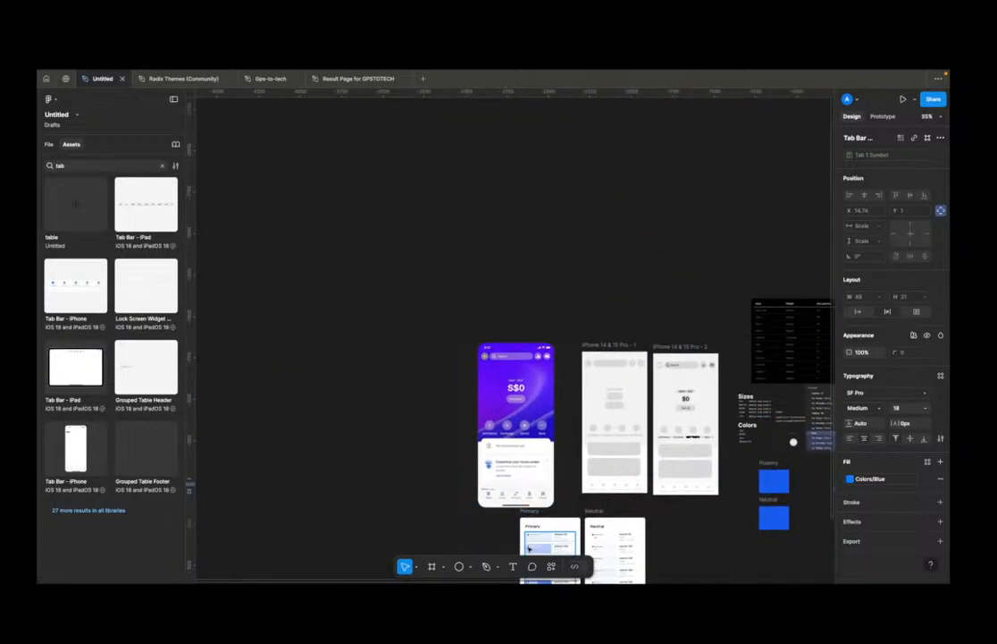
{"action": "scroll", "coordinate": [515, 476], "scroll_direction": "up", "scroll_amount": 3}
{"action": "scroll", "coordinate": [515, 476], "scroll_direction": "right", "scroll_amount": 3}
{"action": "scroll", "coordinate": [515, 476], "scroll_direction": "down", "scroll_amount": 2}
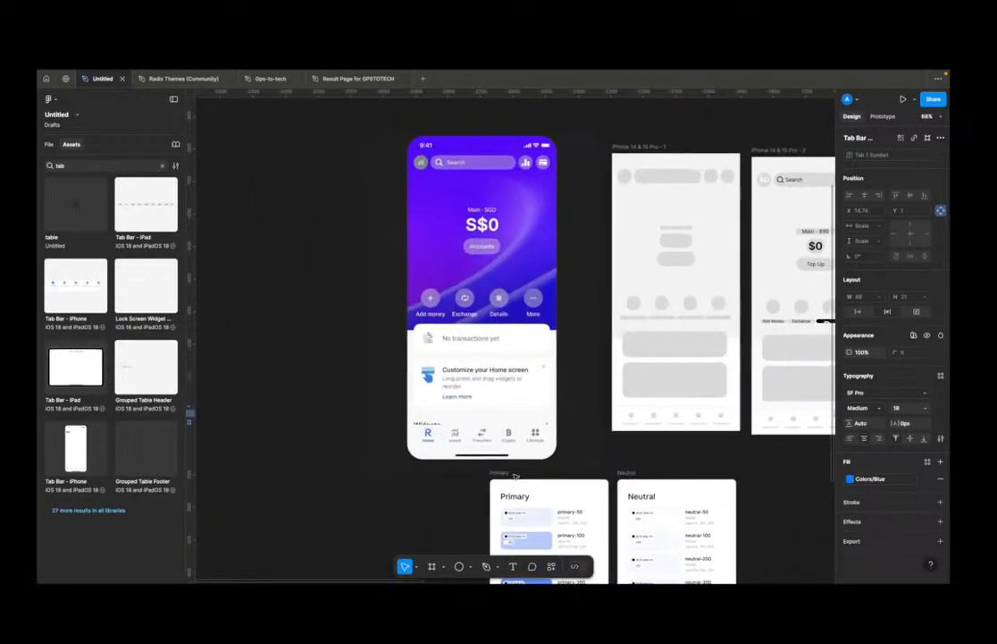
{"action": "scroll", "coordinate": [515, 476], "scroll_direction": "down", "scroll_amount": 8}
{"action": "scroll", "coordinate": [515, 474], "scroll_direction": "right", "scroll_amount": 5}
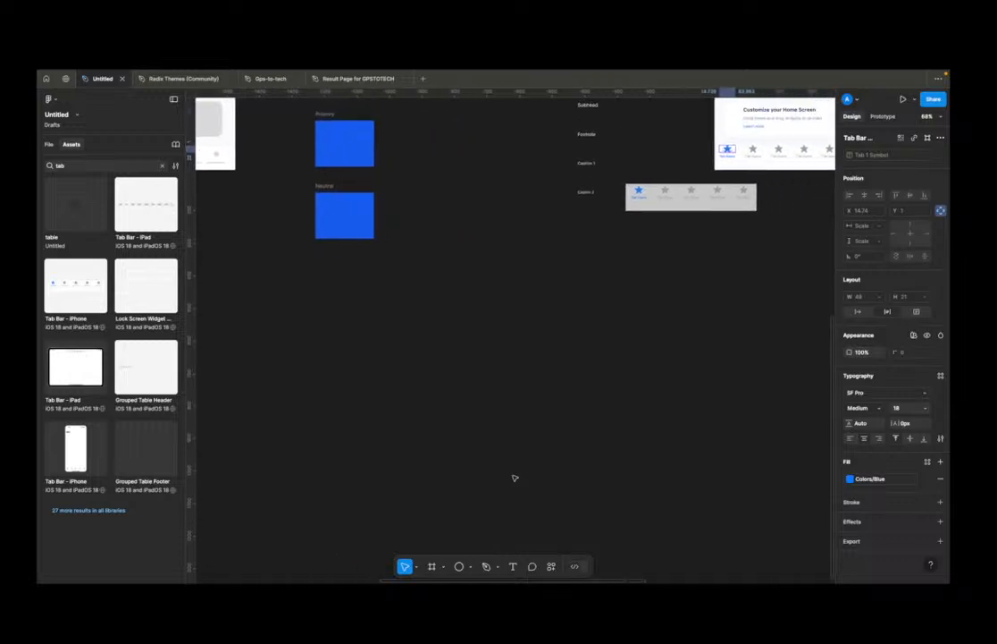
Step: Label the first three tabs of the phone frame's tab bar "Home", "Invest" and "Transfer"
{"action": "scroll", "coordinate": [514, 474], "scroll_direction": "up", "scroll_amount": 6}
{"action": "scroll", "coordinate": [694, 351], "scroll_direction": "up", "scroll_amount": 10}
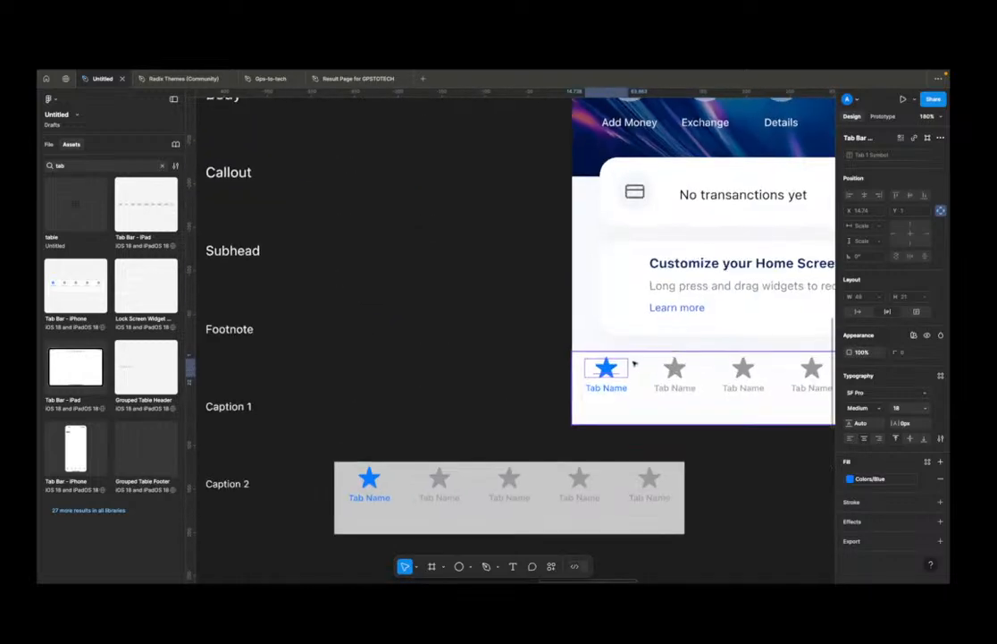
{"action": "double_click", "coordinate": [609, 390]}
{"action": "type", "text": "Home"}
{"action": "key", "text": "Tab"}
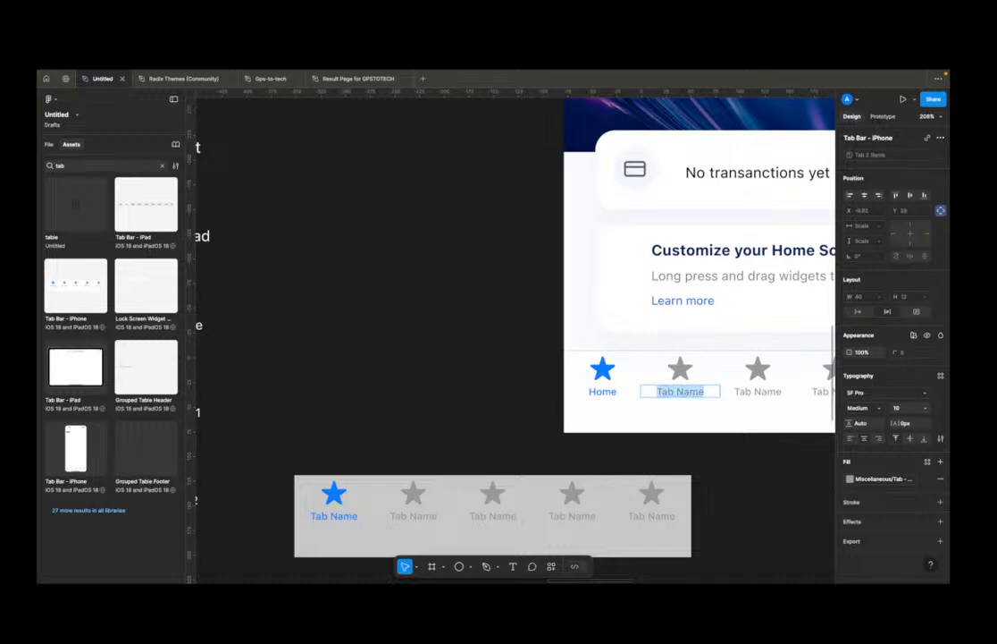
{"action": "type", "text": "Invest"}
{"action": "key", "text": "Tab"}
{"action": "key", "text": "Tab"}
{"action": "type", "text": "Transfer"}
Step: Label the fourth tab "Crypto" and the fifth tab "Lifestyle"
{"action": "key", "text": "Tab"}
{"action": "key", "text": "Tab"}
{"action": "type", "text": "Cry"}
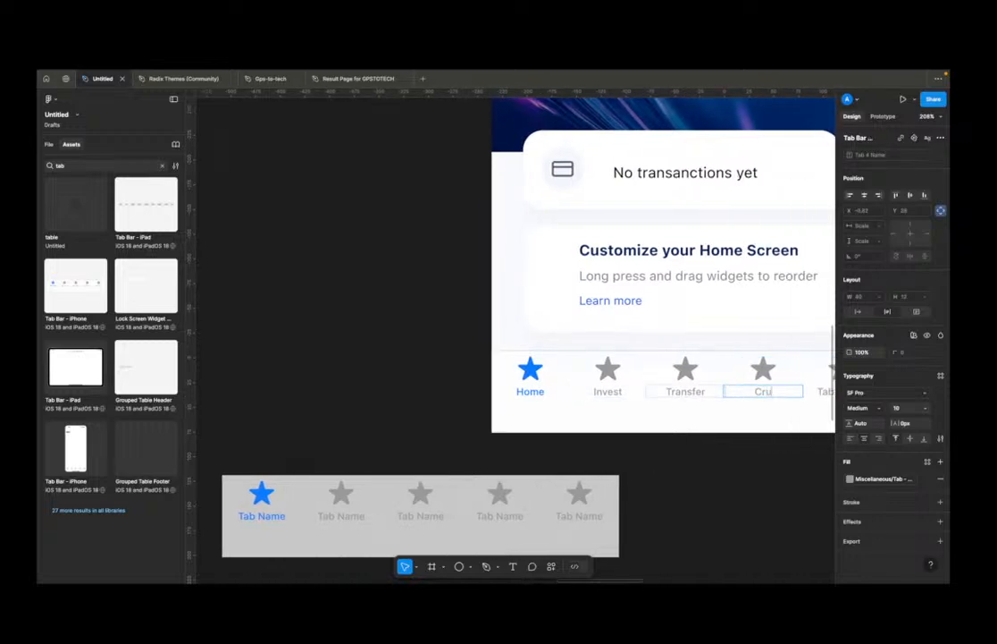
{"action": "type", "text": "pto"}
{"action": "key", "text": "Tab"}
{"action": "type", "text": "Lifesty"}
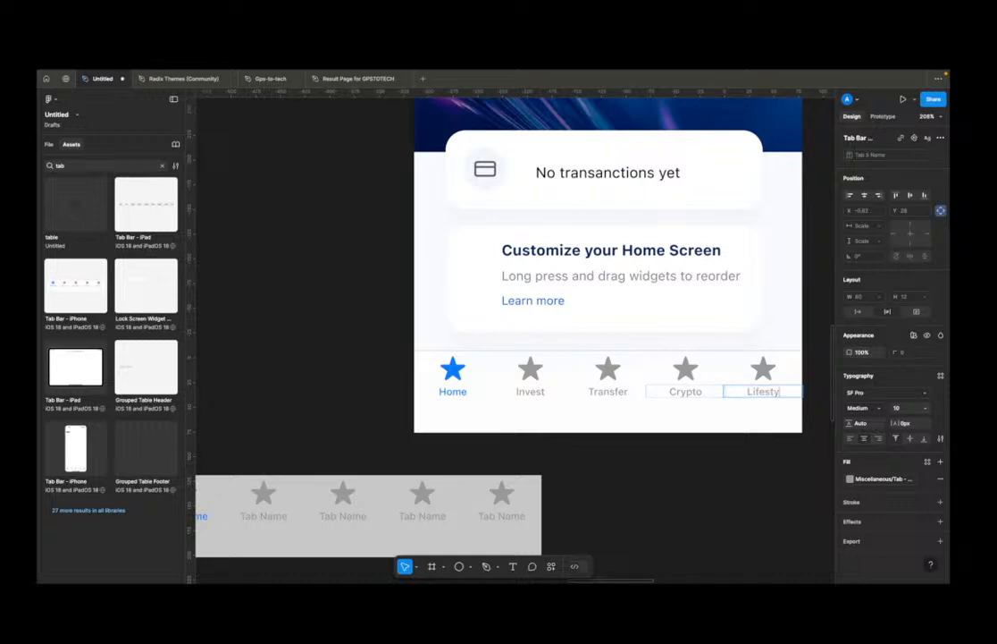
{"action": "type", "text": "le"}
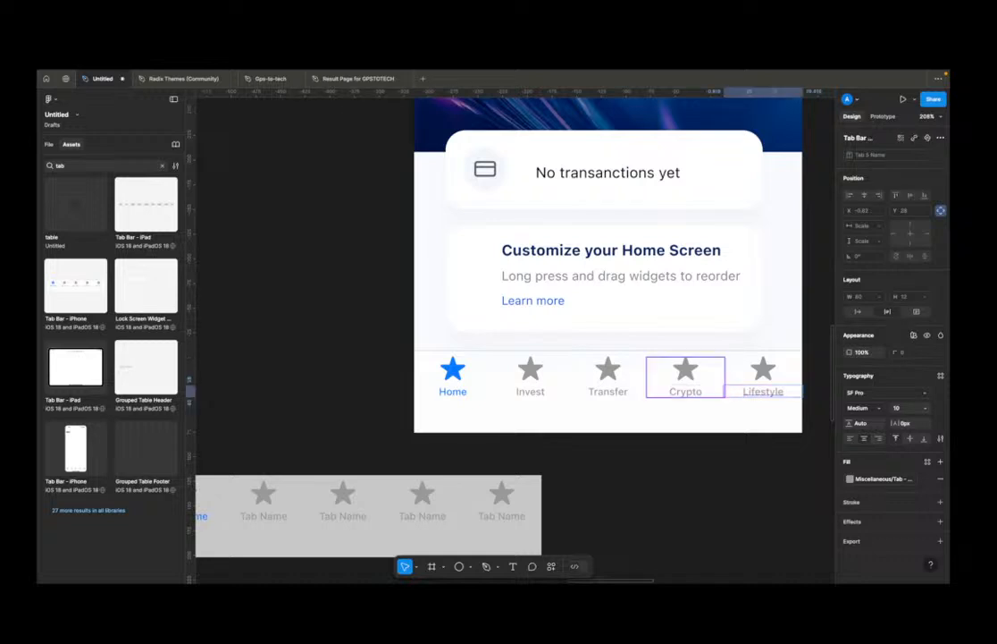
{"action": "left_click", "coordinate": [624, 485]}
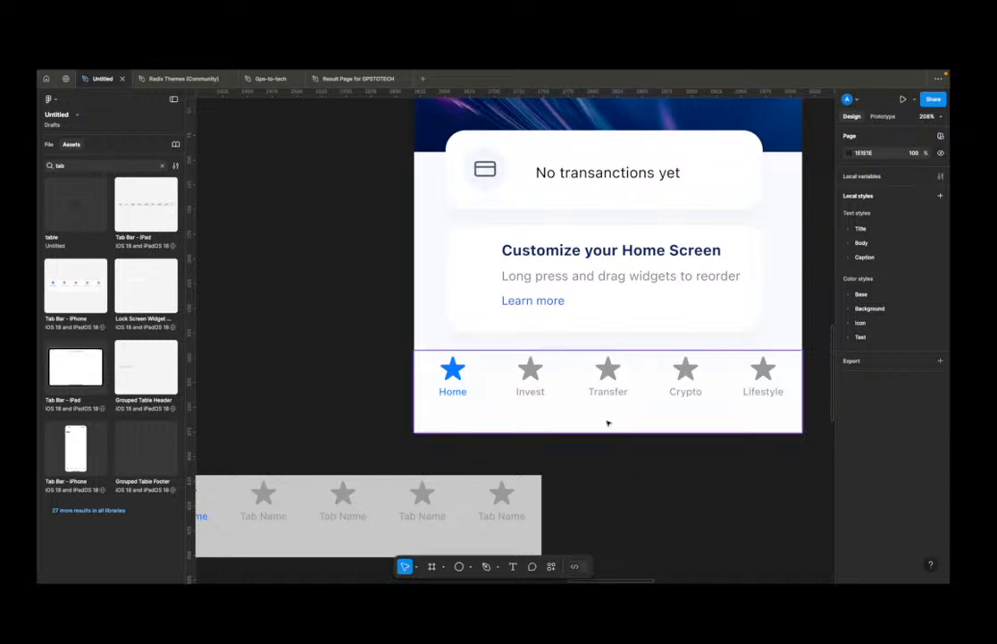
Step: Switch to the SF Symbols app, search for "home" and copy the outlined house symbol
{"action": "key", "text": "ctrl+Right"}
{"action": "key", "text": "ctrl+Right"}
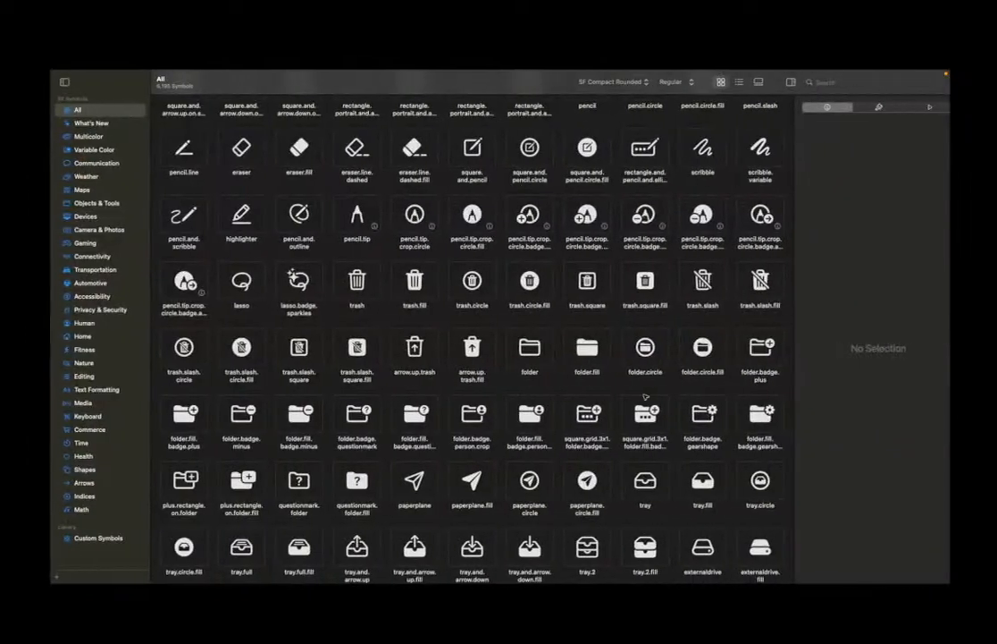
{"action": "left_click", "coordinate": [829, 83]}
{"action": "type", "text": "home"}
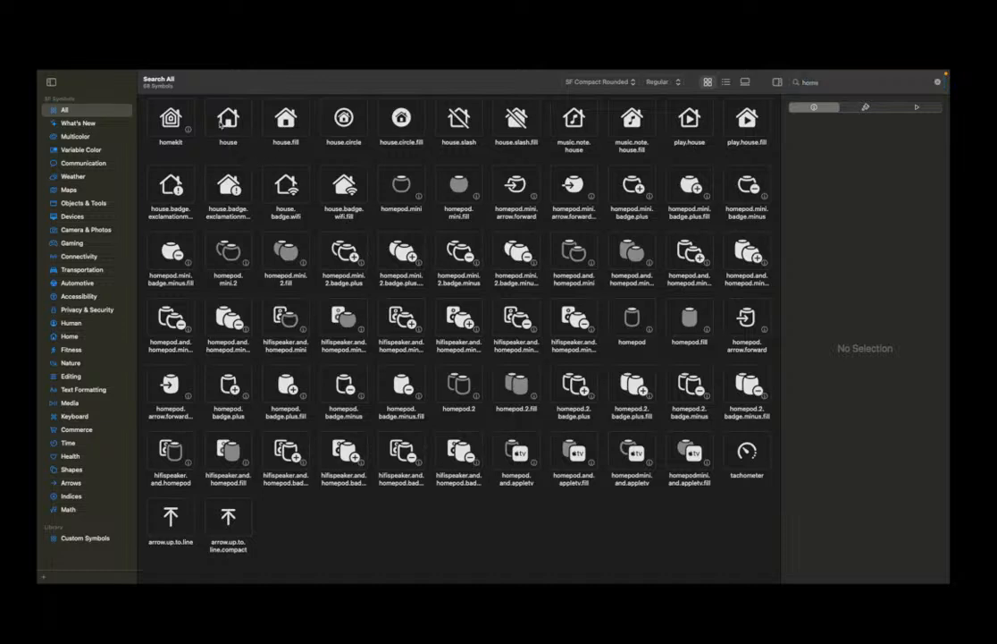
{"action": "left_click", "coordinate": [233, 123]}
{"action": "right_click", "coordinate": [235, 122]}
{"action": "left_click", "coordinate": [265, 127]}
Step: Return to Figma and replace the Home tab's star with the copied house symbol
{"action": "key", "text": "ctrl+Left"}
{"action": "key", "text": "ctrl+Left"}
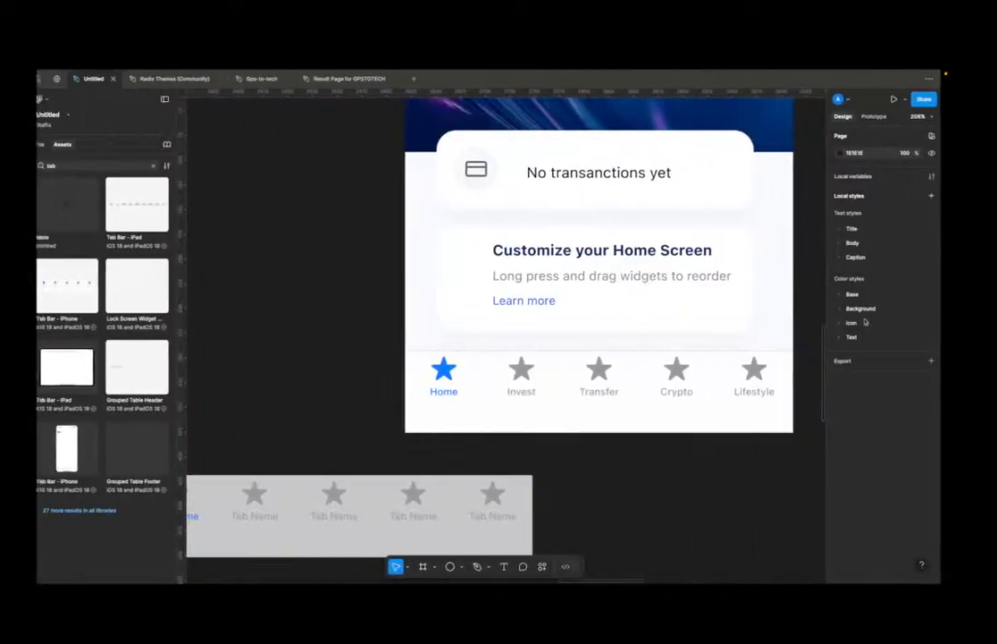
{"action": "double_click", "coordinate": [454, 369]}
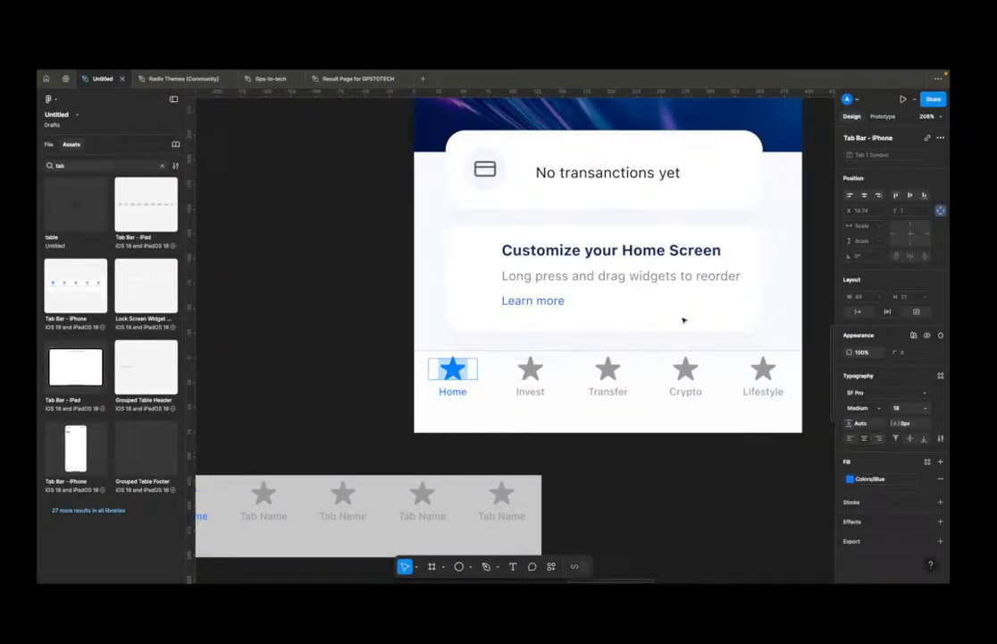
{"action": "key", "text": "super+v"}
{"action": "key", "text": "Escape"}
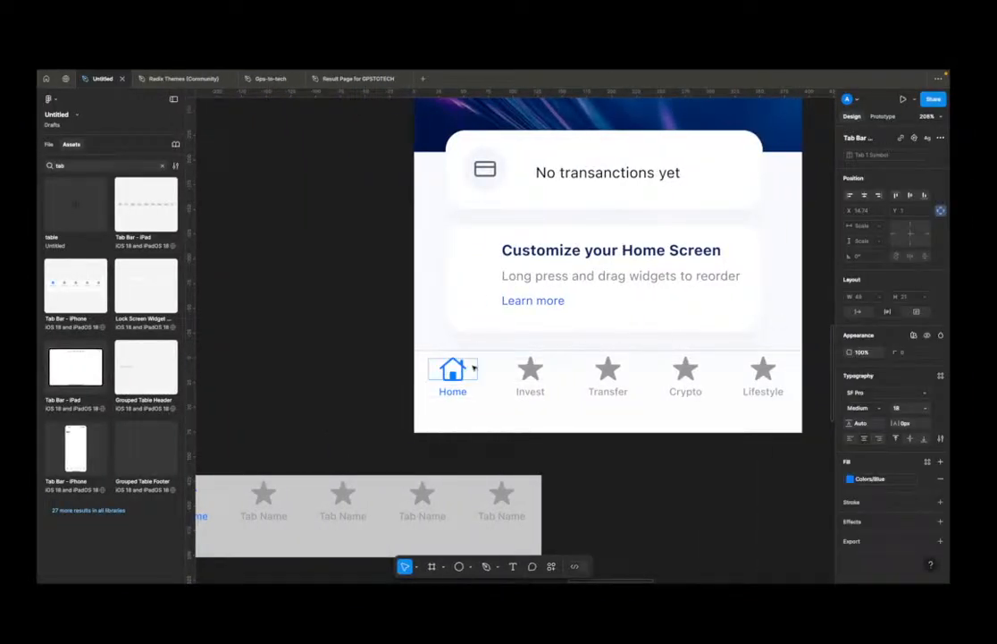
Step: Add a sample text "jhdjhdh" beside the phone frame and paste the house symbol at its end
{"action": "key", "text": "t"}
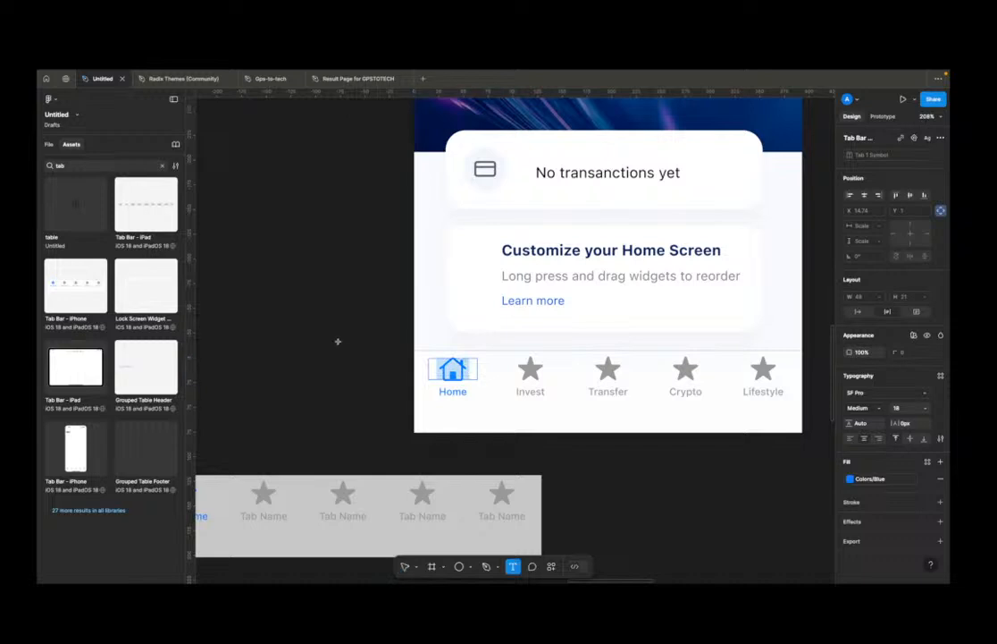
{"action": "left_click", "coordinate": [296, 339]}
{"action": "scroll", "coordinate": [291, 339], "scroll_direction": "up", "scroll_amount": 3}
{"action": "type", "text": "jhdjhdh"}
{"action": "key", "text": "super+v"}
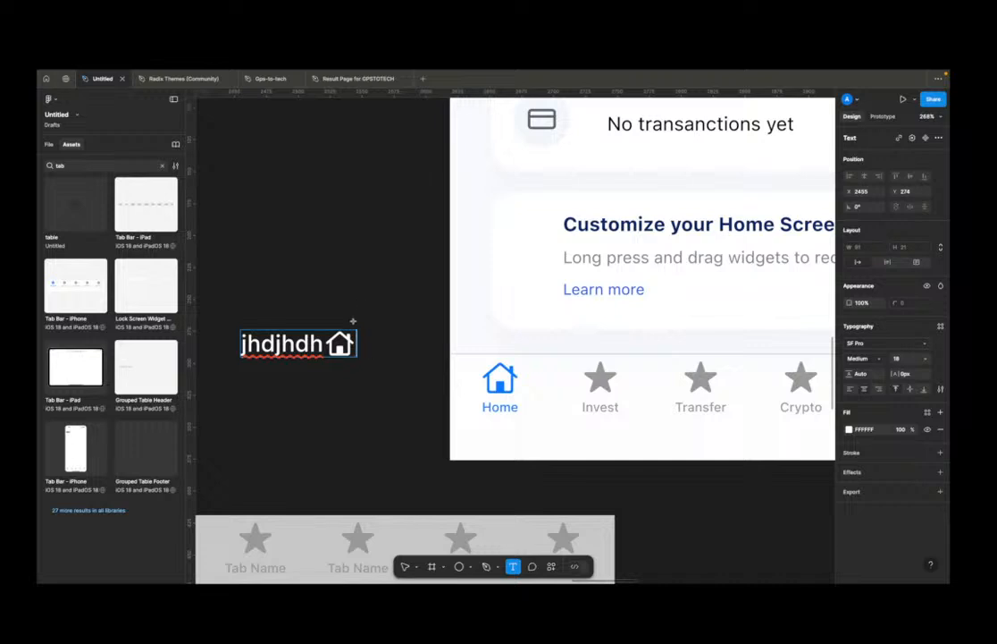
Step: Preview another font such as Seymour One on the sample text while keeping SF Pro
{"action": "left_click", "coordinate": [881, 345]}
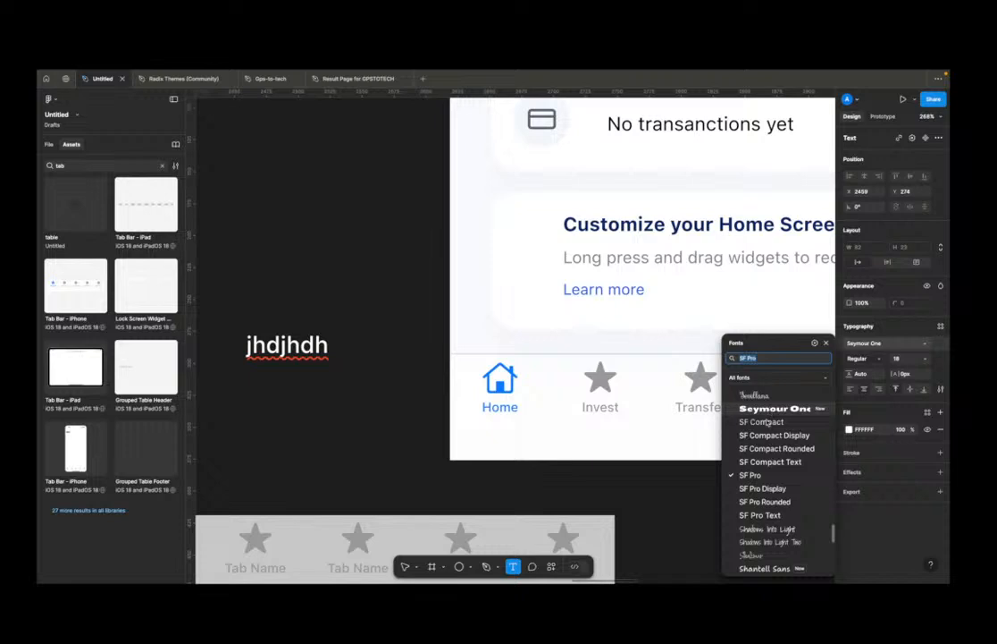
{"action": "left_click", "coordinate": [889, 345]}
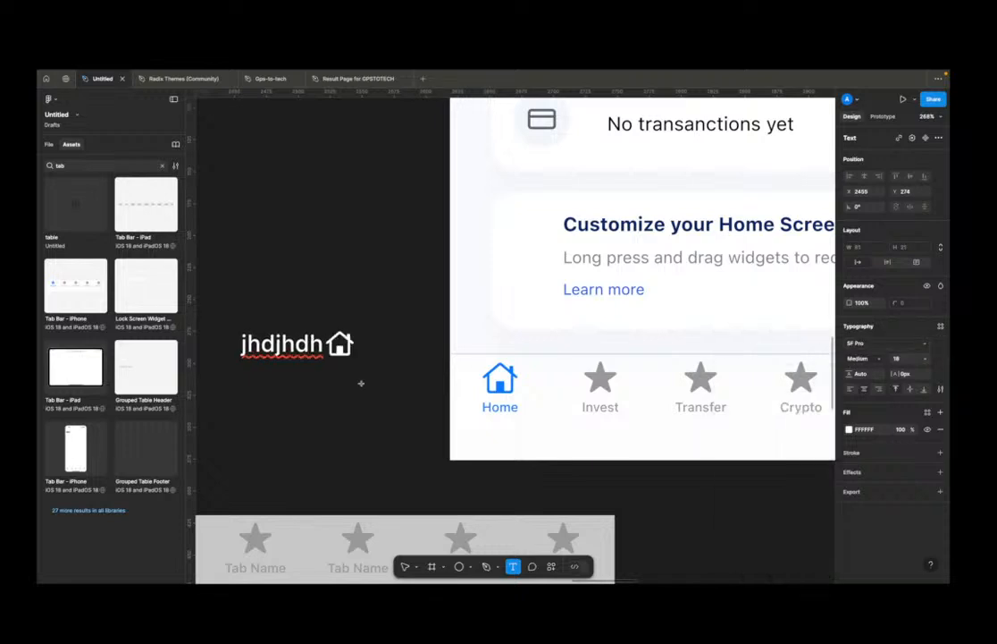
{"action": "key", "text": "Escape"}
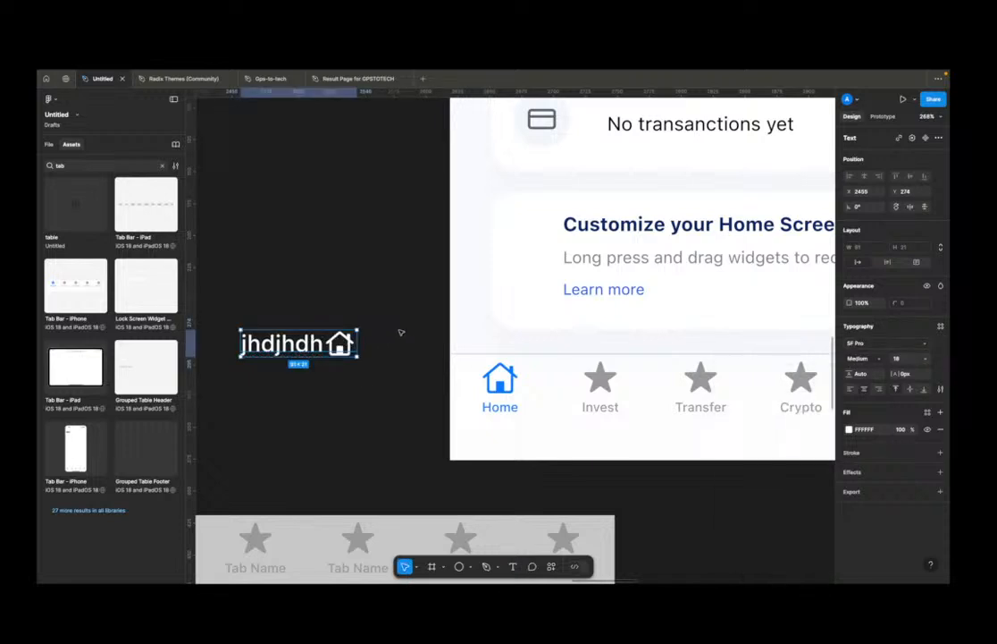
Step: Delete the sample text beside the phone frame, and switch to SF Symbols, moving its full-screen space next to Figma's
{"action": "key", "text": "Delete"}
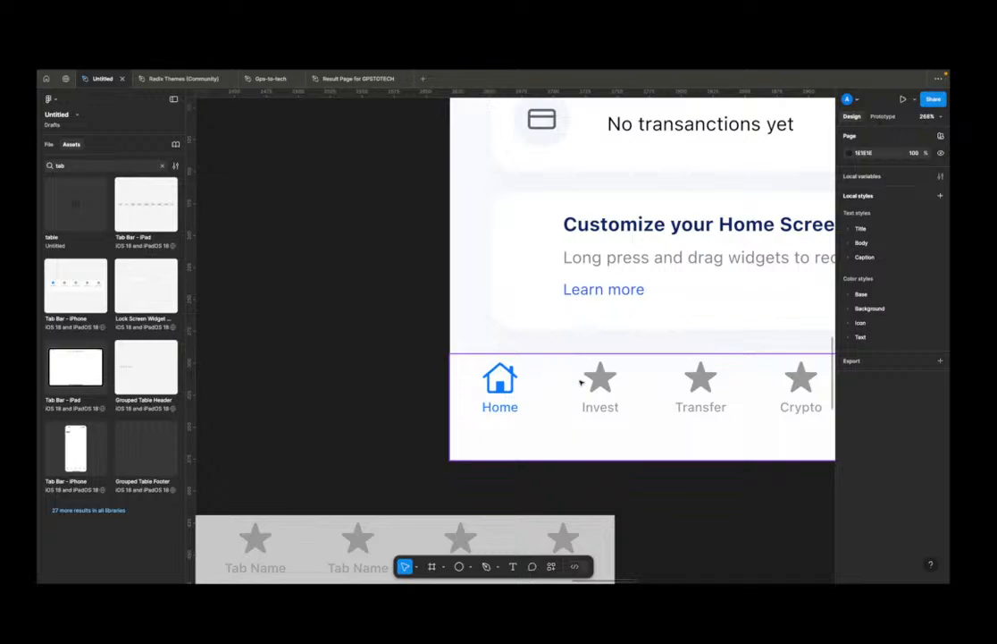
{"action": "key", "text": "ctrl+Right"}
{"action": "key", "text": "ctrl+Right"}
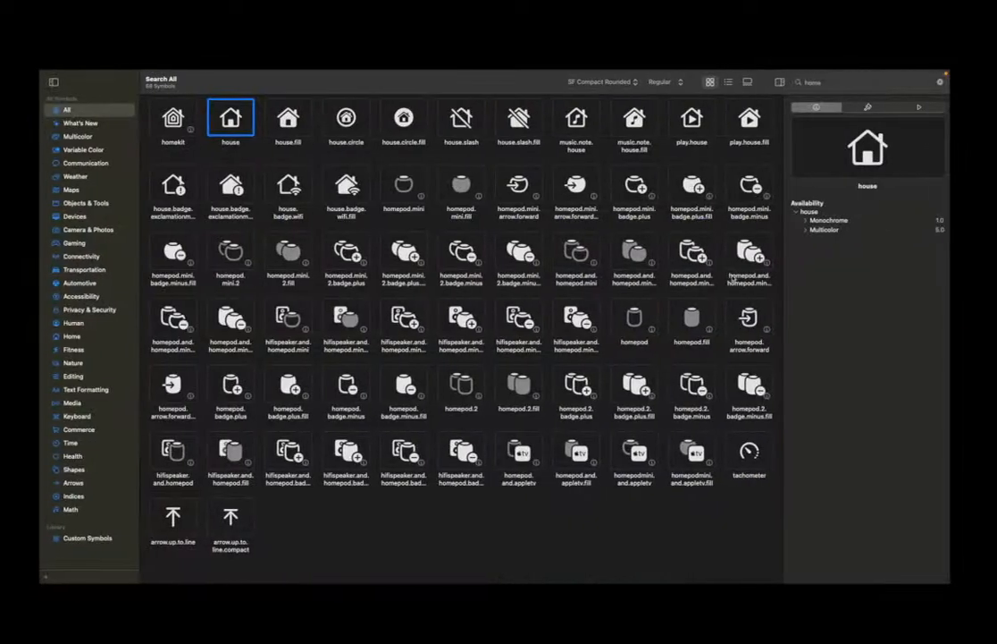
{"action": "key", "text": "ctrl+Up"}
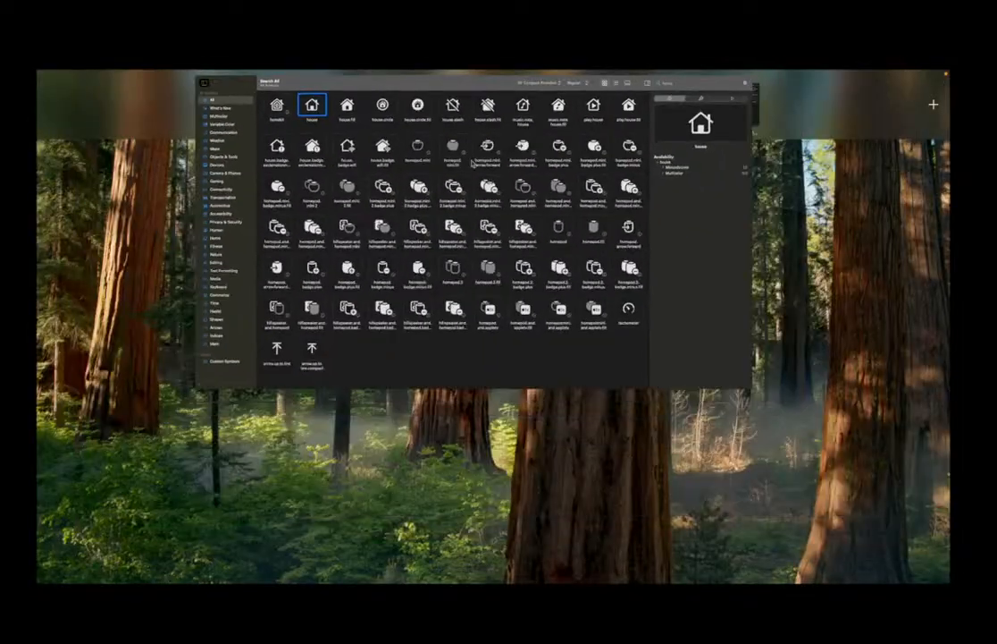
{"action": "left_click_drag", "start_coordinate": [450, 110], "coordinate": [349, 117]}
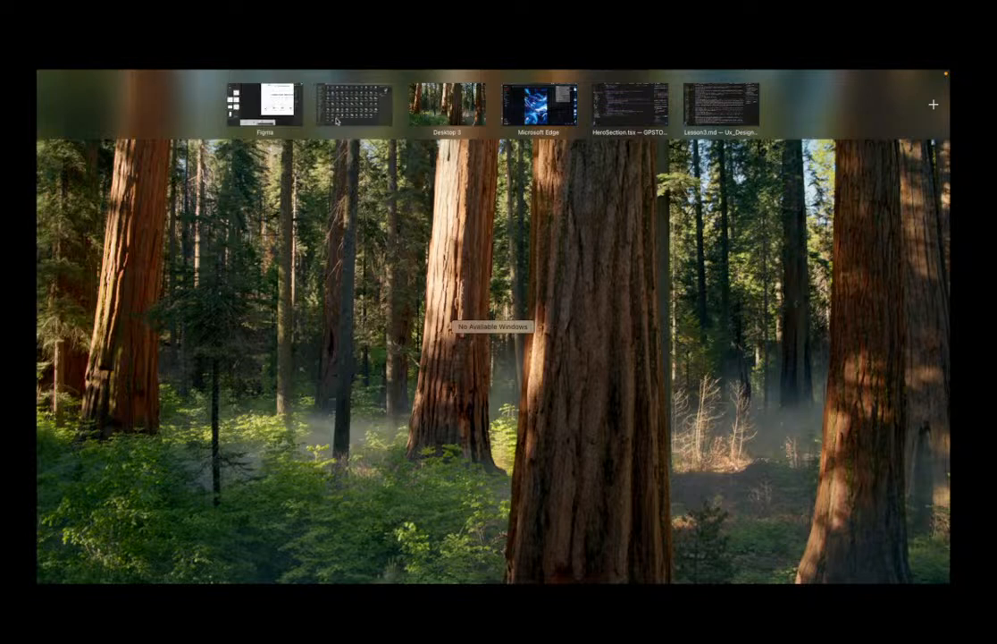
{"action": "left_click", "coordinate": [359, 117]}
Step: Search the symbol library for "invest" and "finance" and browse the Human category for an investment icon
{"action": "left_click", "coordinate": [858, 83]}
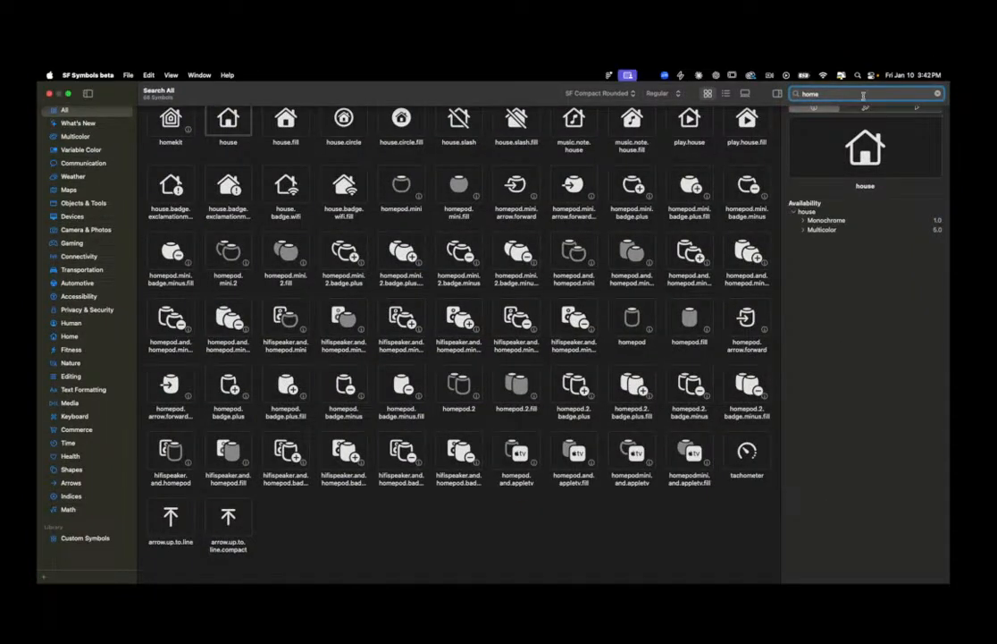
{"action": "key", "text": "BackSpace"}
{"action": "key", "text": "BackSpace"}
{"action": "key", "text": "BackSpace"}
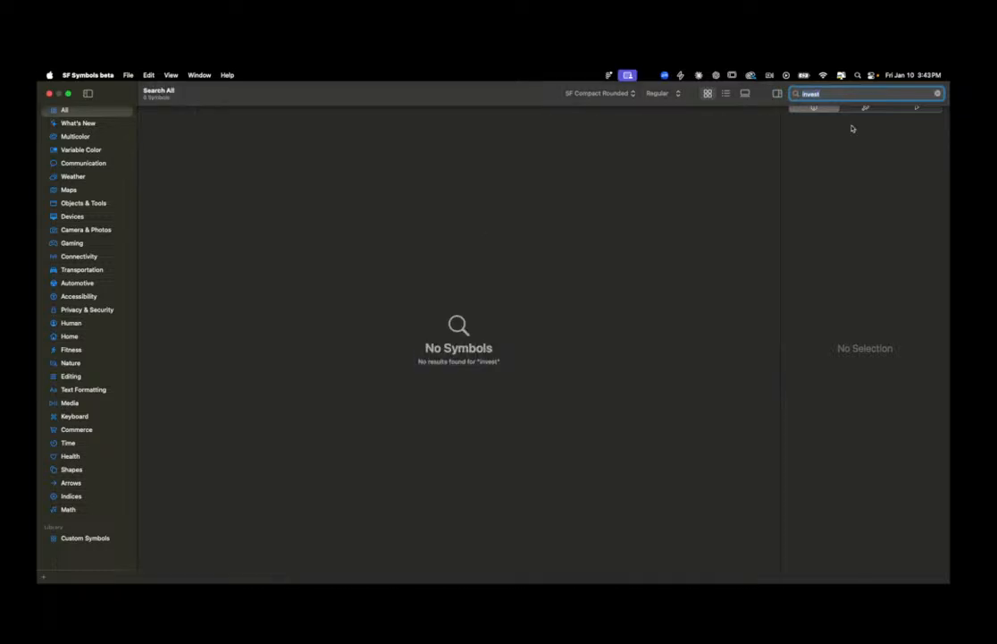
{"action": "type", "text": "sinance"}
{"action": "key", "text": "Escape"}
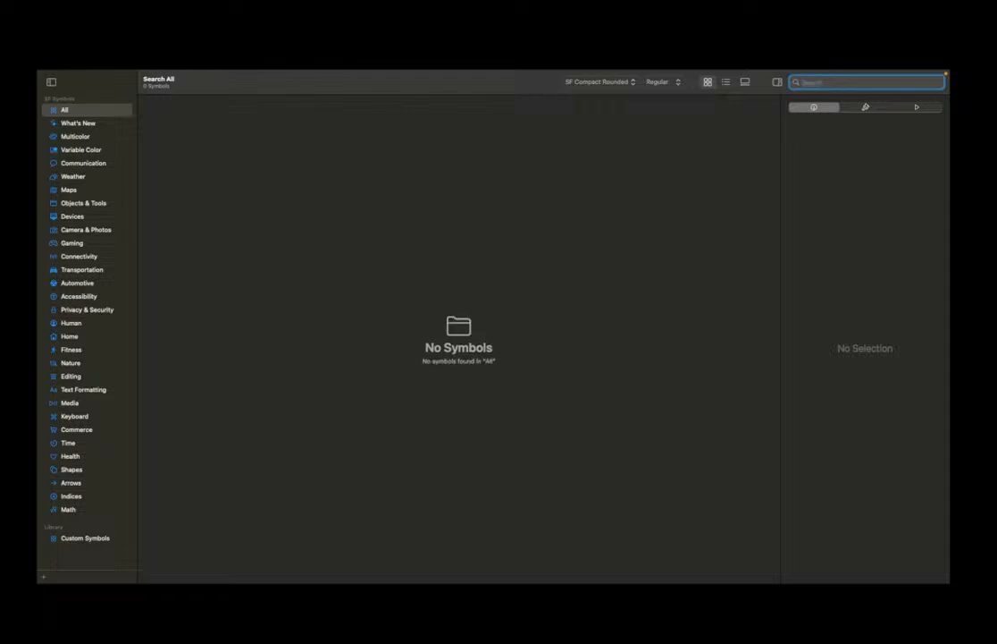
{"action": "key", "text": "super+f"}
{"action": "type", "text": "f"}
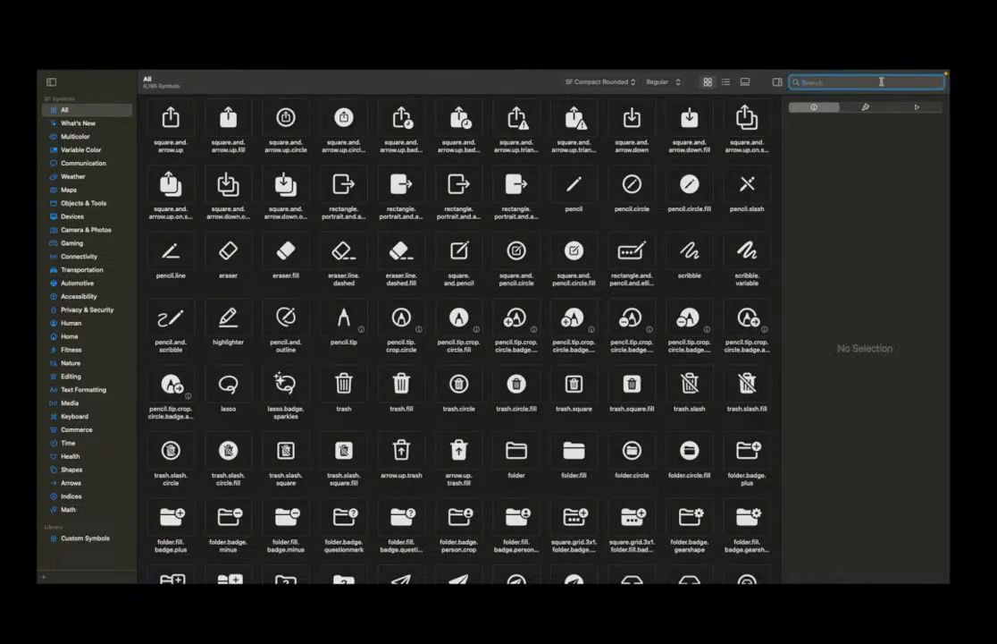
{"action": "type", "text": "inance"}
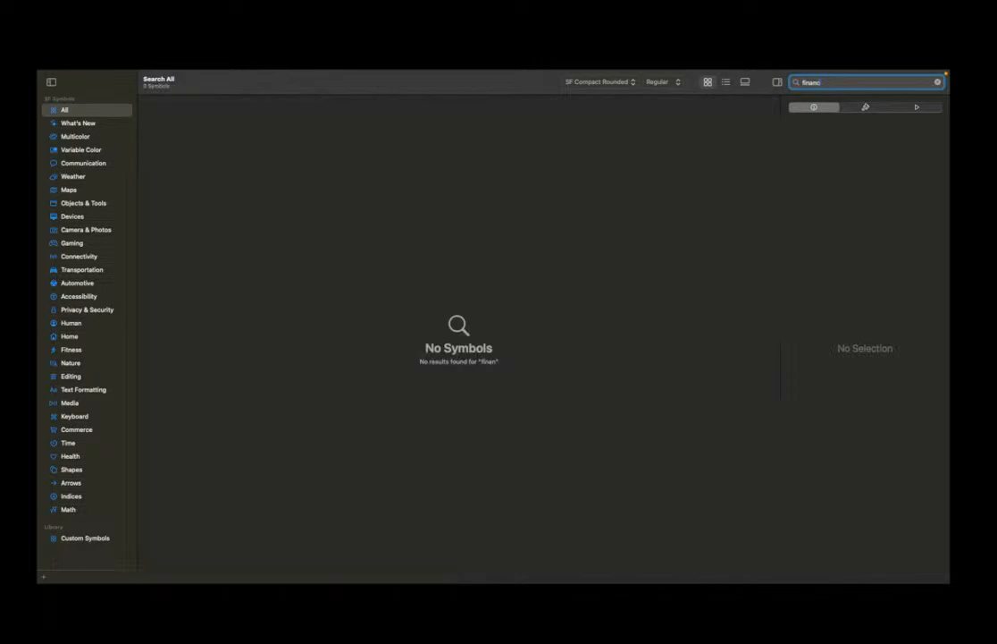
{"action": "key", "text": "BackSpace"}
{"action": "key", "text": "BackSpace"}
{"action": "key", "text": "Escape"}
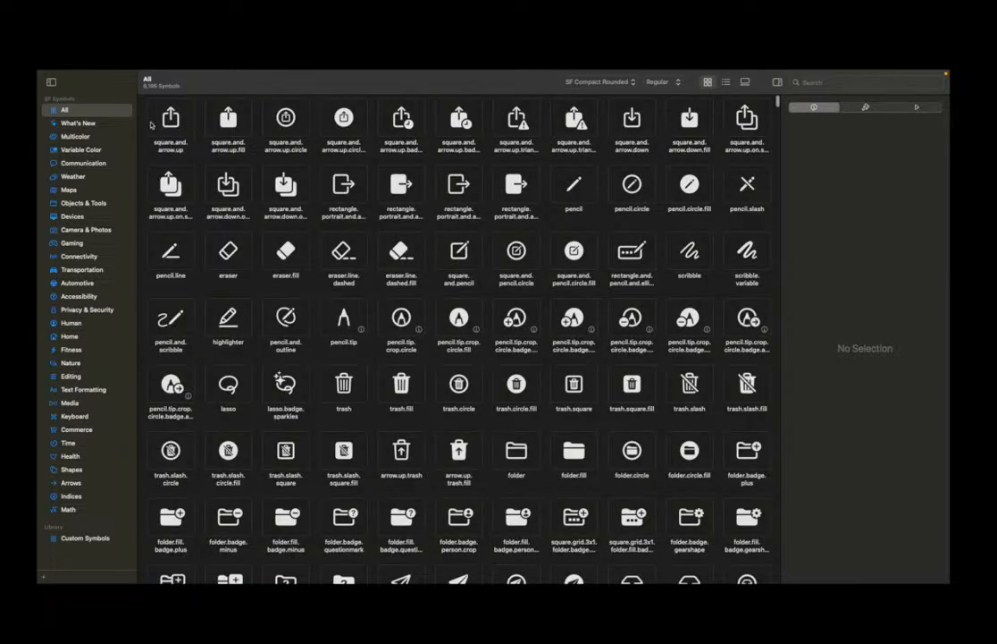
{"action": "left_click", "coordinate": [85, 324]}
{"action": "scroll", "coordinate": [423, 323], "scroll_direction": "down", "scroll_amount": 1}
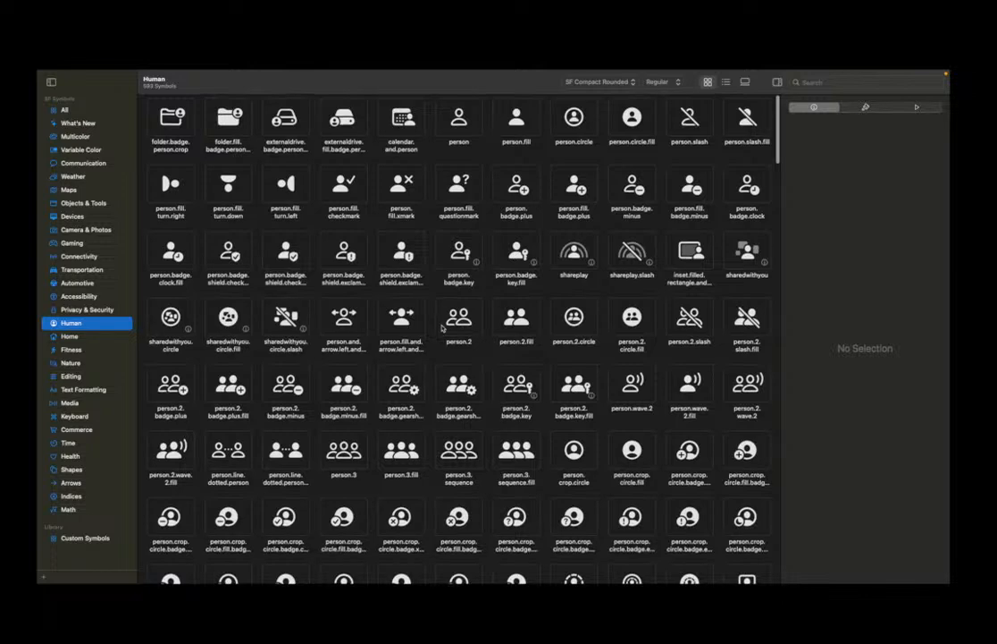
{"action": "scroll", "coordinate": [439, 327], "scroll_direction": "down", "scroll_amount": 5}
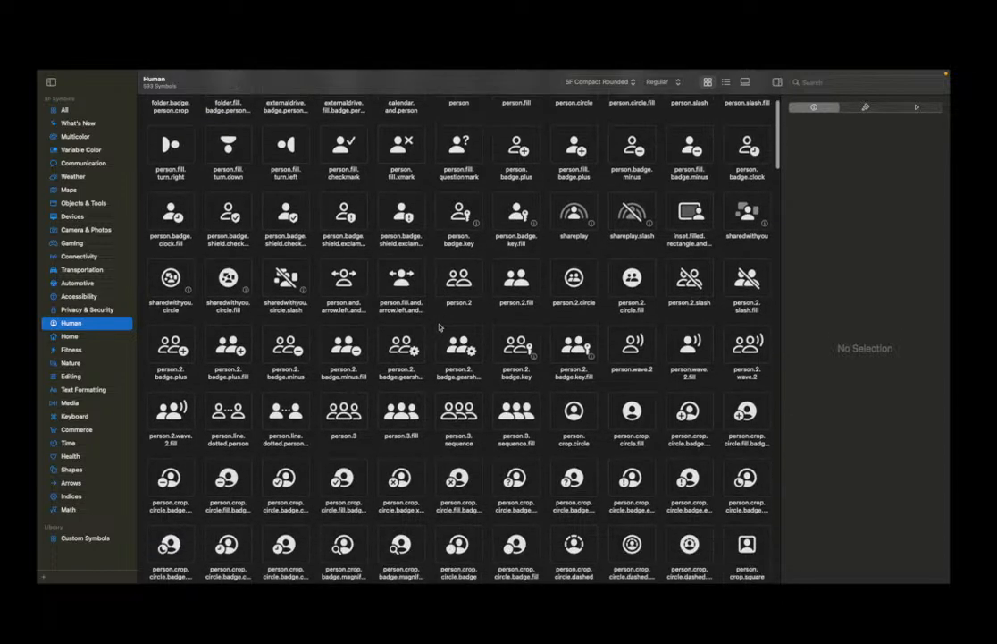
{"action": "scroll", "coordinate": [439, 327], "scroll_direction": "down", "scroll_amount": 2}
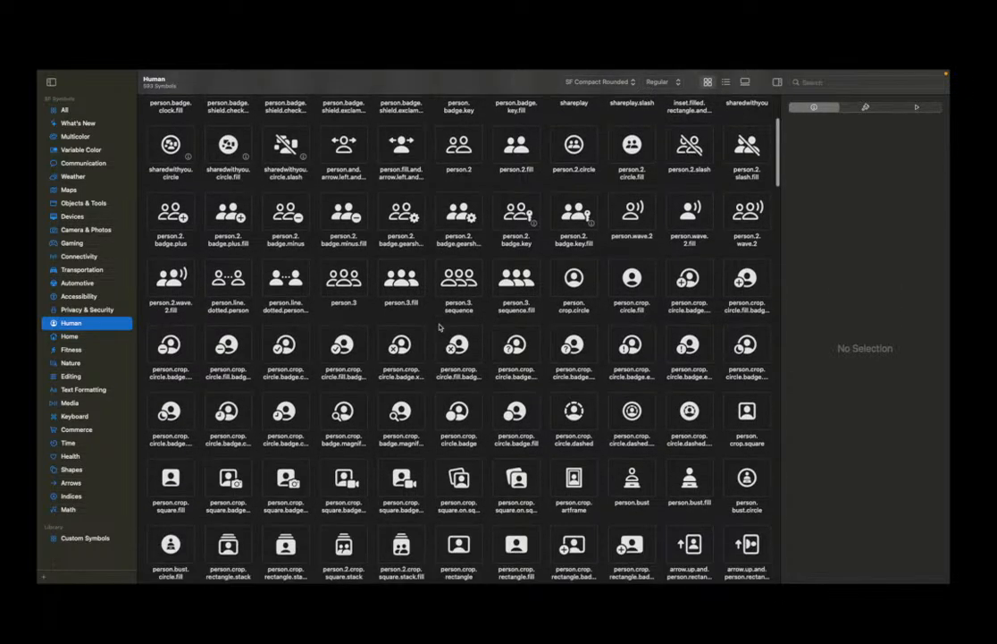
Step: Search the symbols for "chart" and copy the outlined chart.bar symbol
{"action": "left_click", "coordinate": [842, 80]}
{"action": "type", "text": "ca"}
{"action": "key", "text": "BackSpace"}
{"action": "key", "text": "BackSpace"}
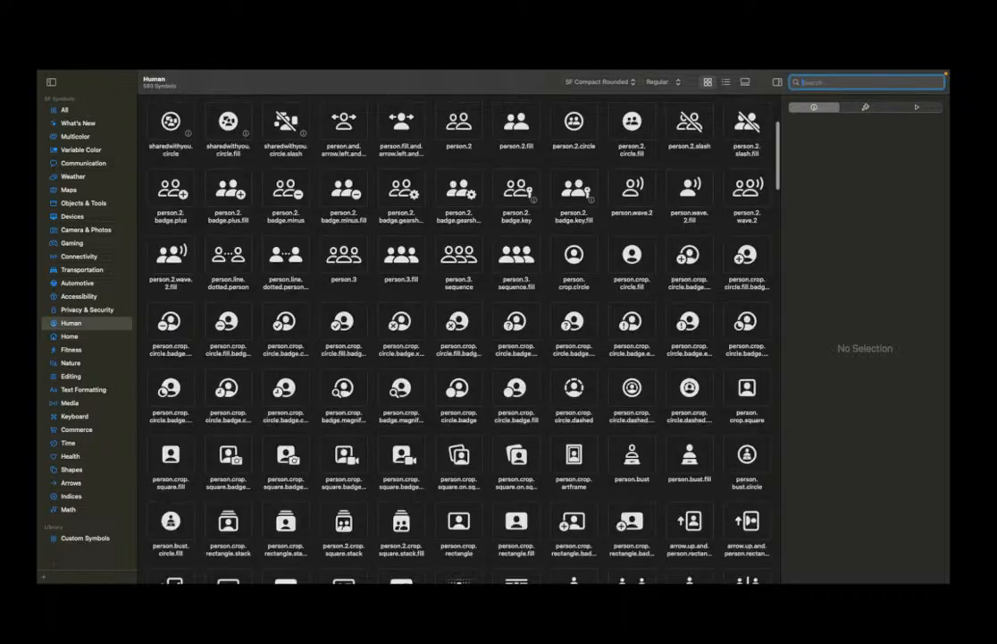
{"action": "type", "text": "grap"}
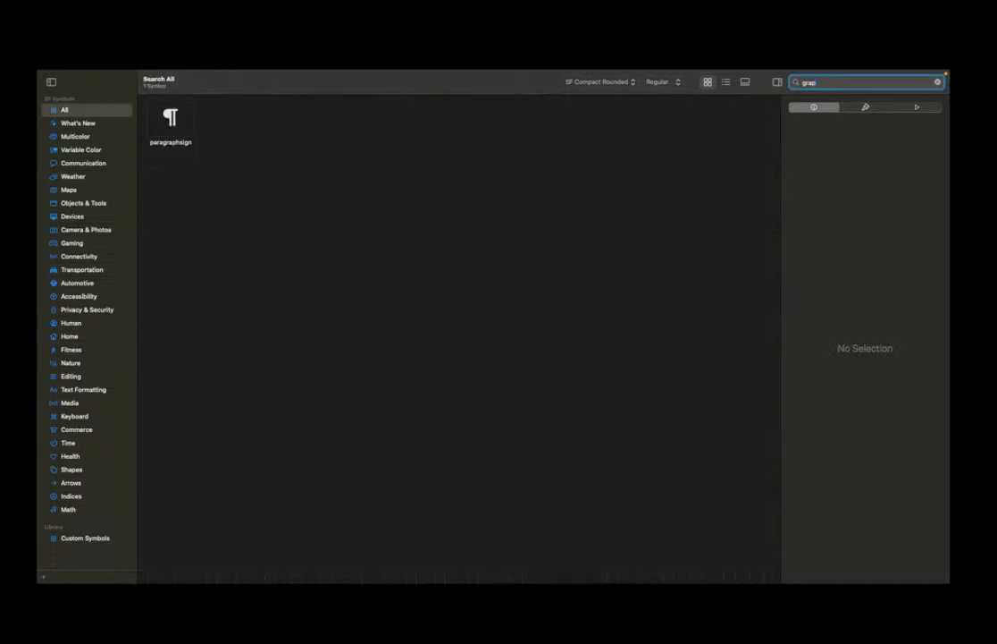
{"action": "key", "text": "BackSpace"}
{"action": "key", "text": "BackSpace"}
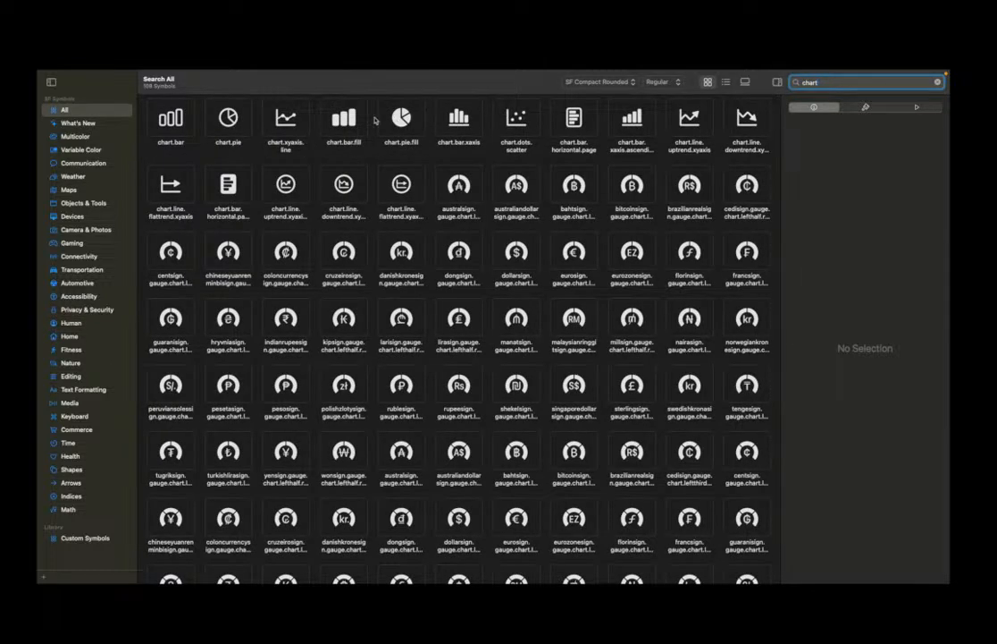
{"action": "right_click", "coordinate": [345, 114]}
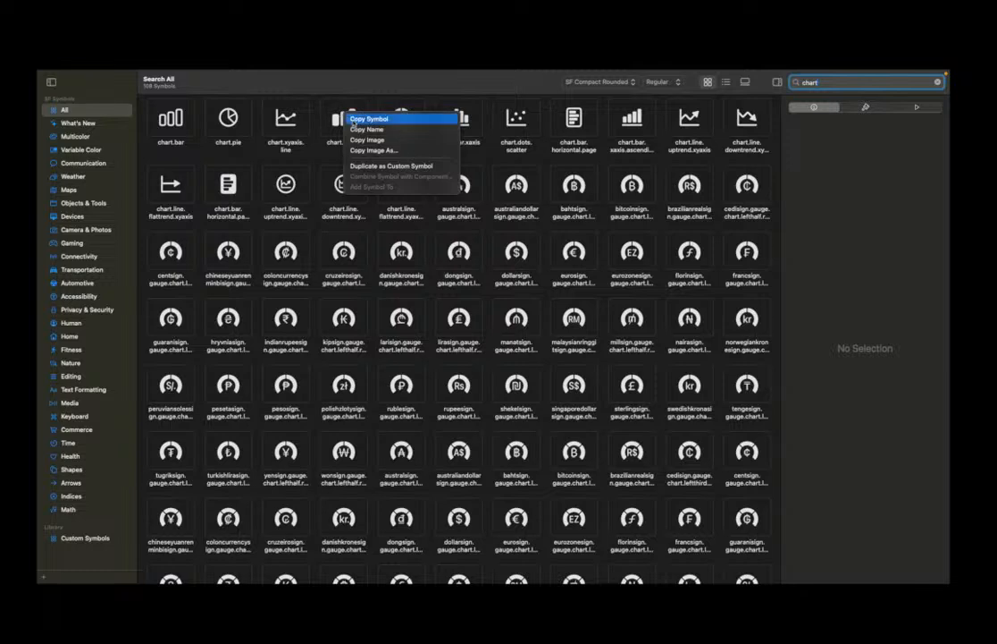
{"action": "left_click", "coordinate": [325, 114]}
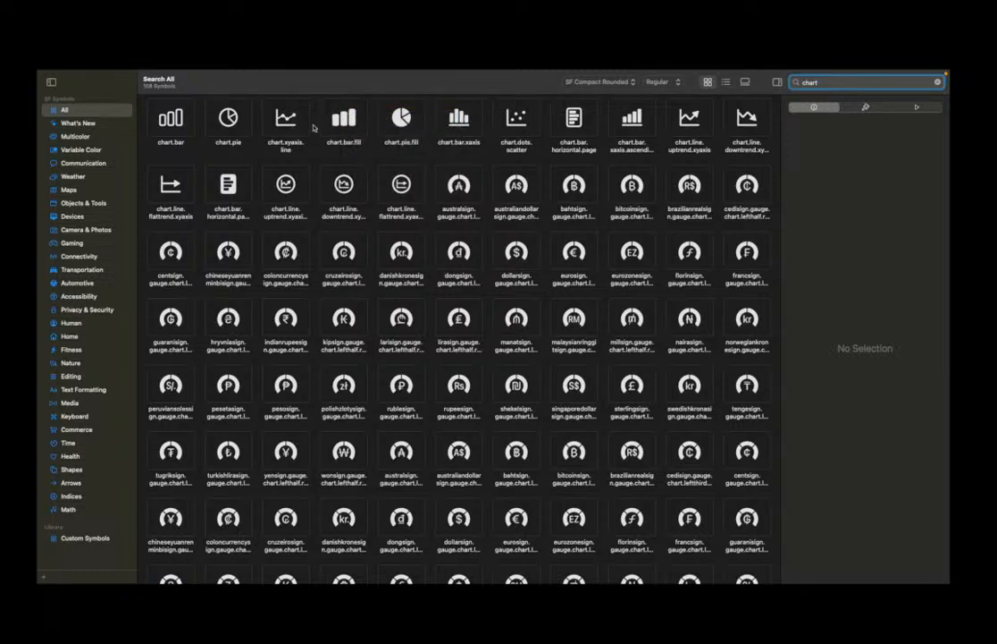
{"action": "right_click", "coordinate": [172, 114]}
{"action": "left_click", "coordinate": [213, 121]}
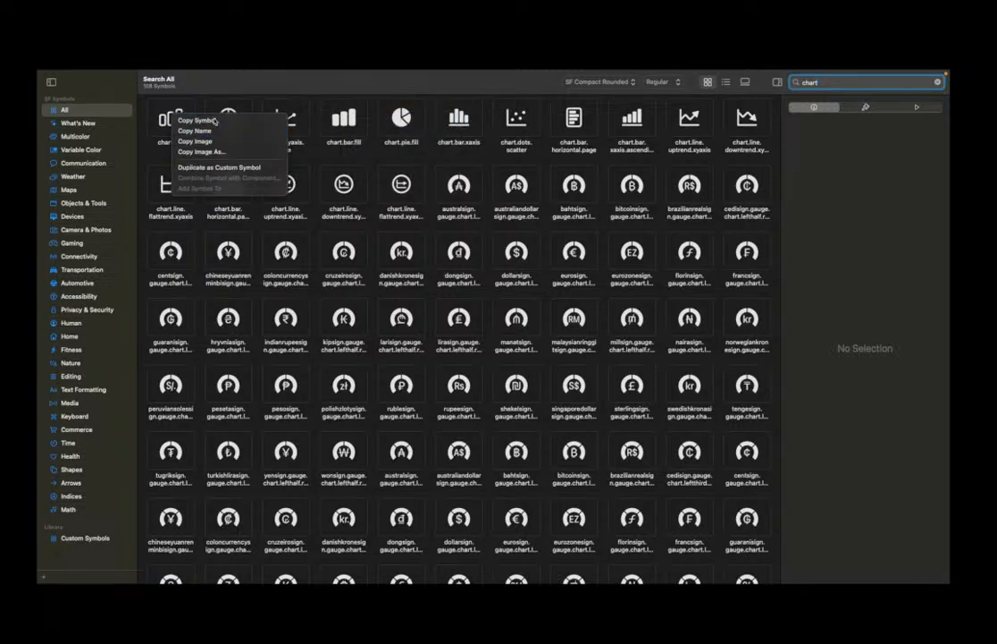
Step: Return to Figma and replace the Invest tab's star with the copied bar chart symbol
{"action": "key", "text": "ctrl+Left"}
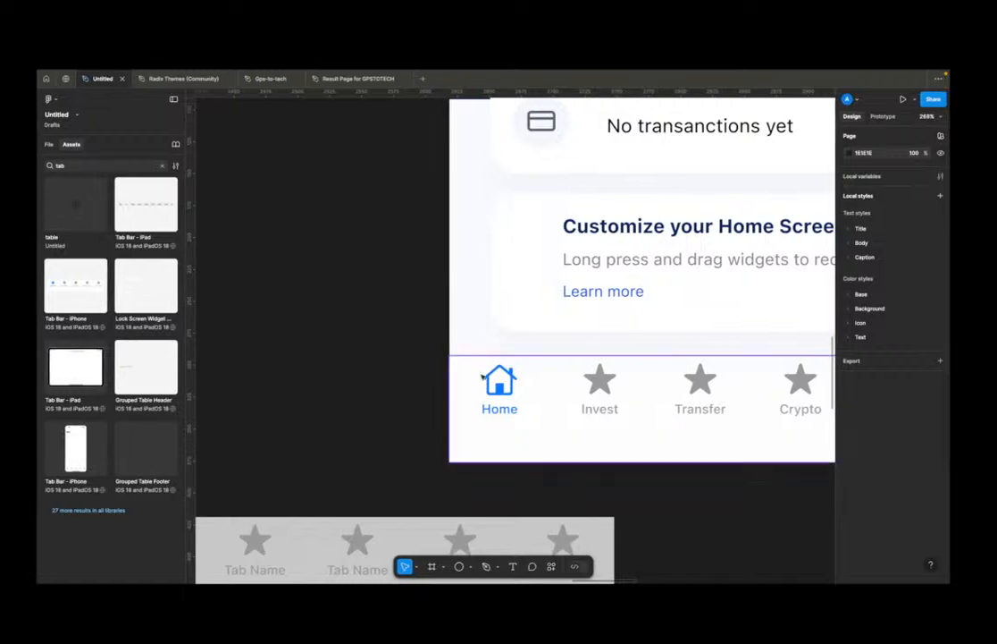
{"action": "double_click", "coordinate": [601, 380]}
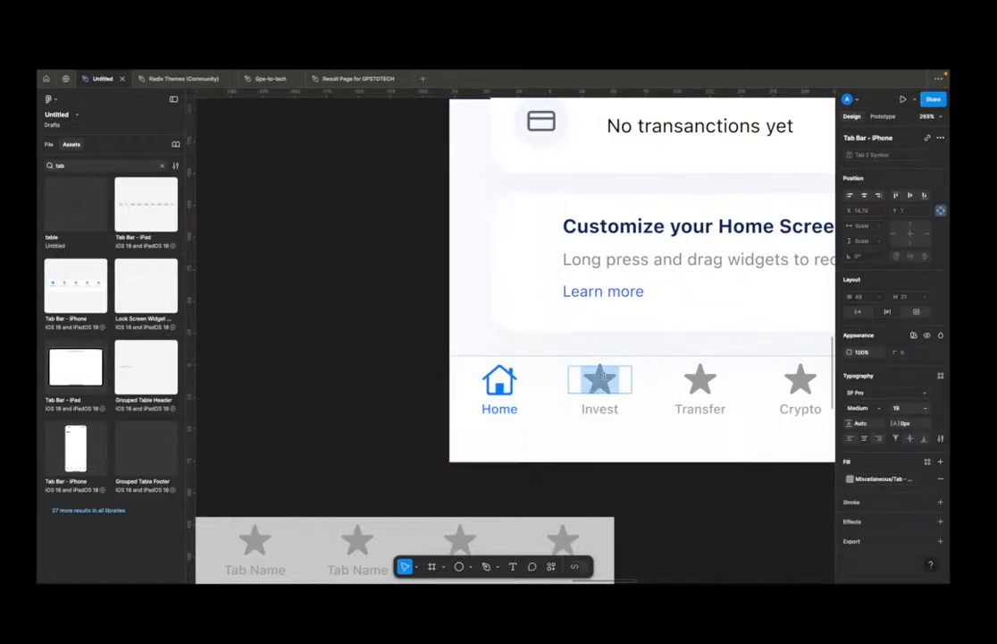
{"action": "key", "text": "ctrl+v"}
{"action": "scroll", "coordinate": [455, 351], "scroll_direction": "right", "scroll_amount": 5}
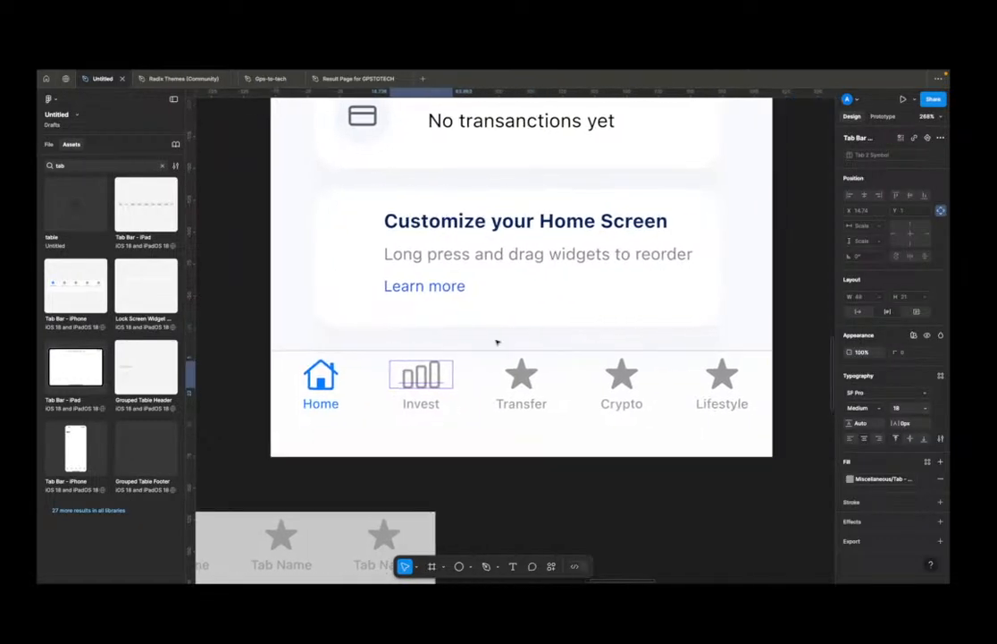
Step: Search SF Symbols for "swit" and use the copied iphone.app.switcher symbol to replace the Transfer tab's star in Figma
{"action": "key", "text": "ctrl+Right"}
{"action": "left_click_drag", "start_coordinate": [848, 81], "coordinate": [758, 84]}
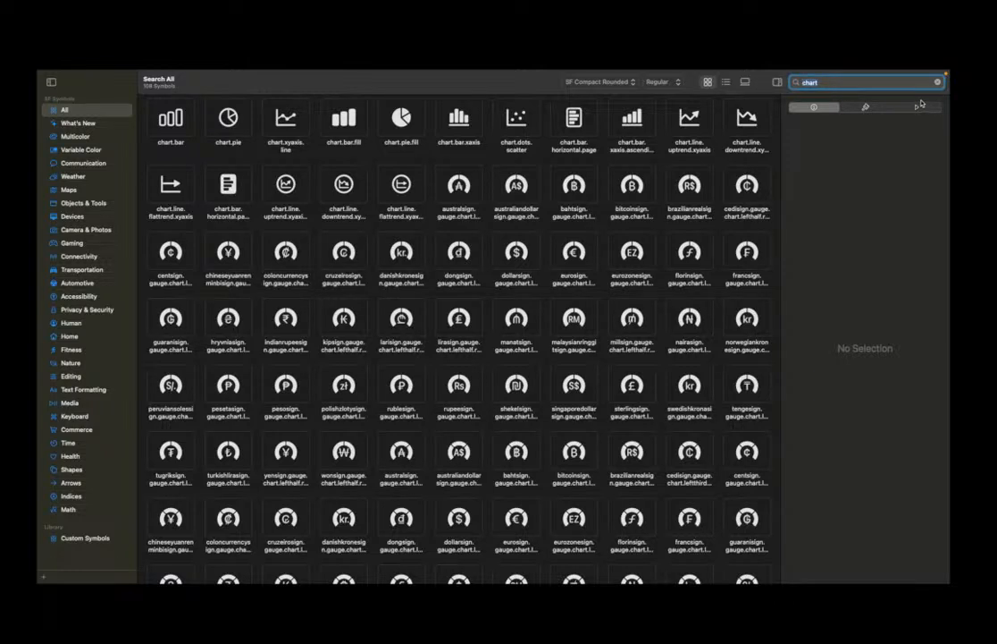
{"action": "type", "text": "s"}
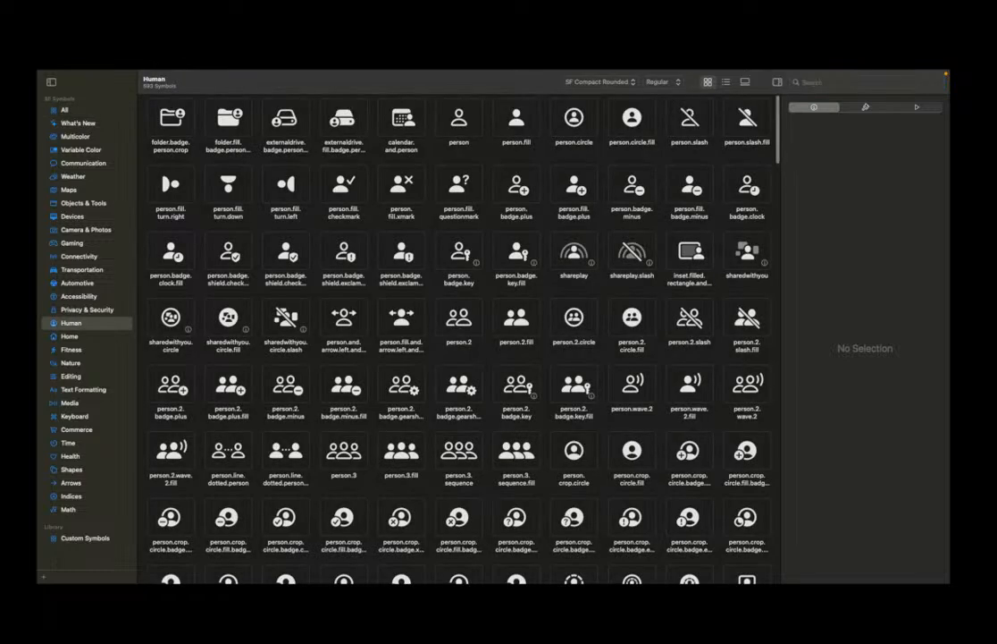
{"action": "left_click", "coordinate": [747, 251]}
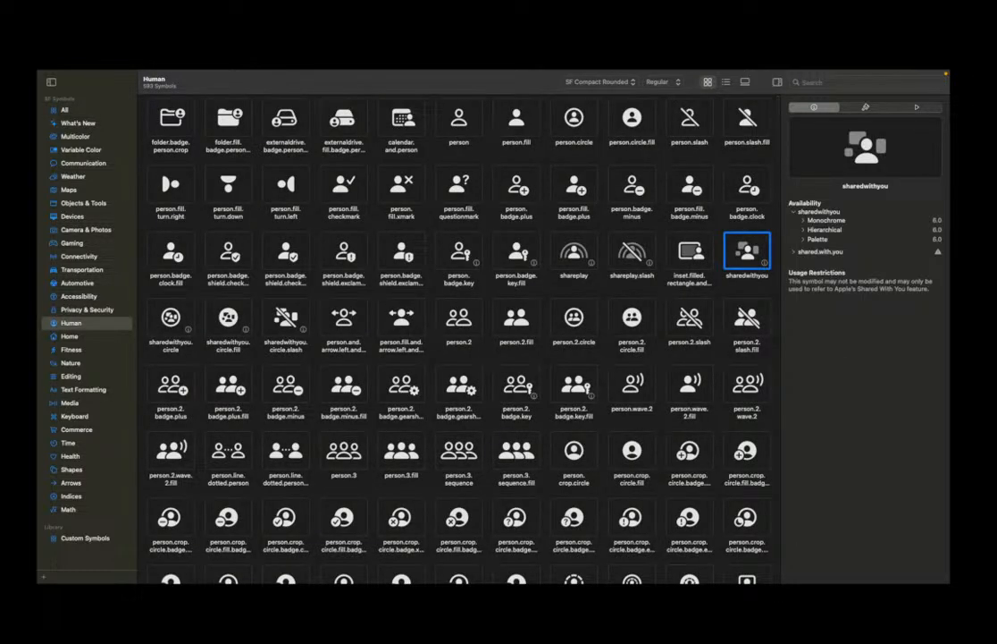
{"action": "left_click", "coordinate": [855, 83]}
{"action": "type", "text": "swit"}
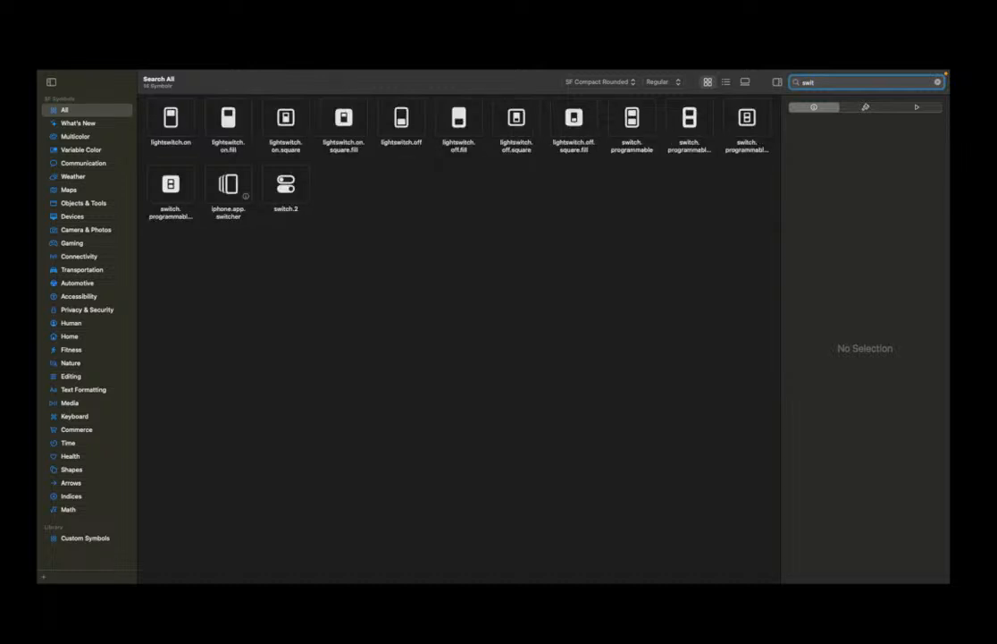
{"action": "right_click", "coordinate": [229, 183]}
{"action": "left_click", "coordinate": [246, 194]}
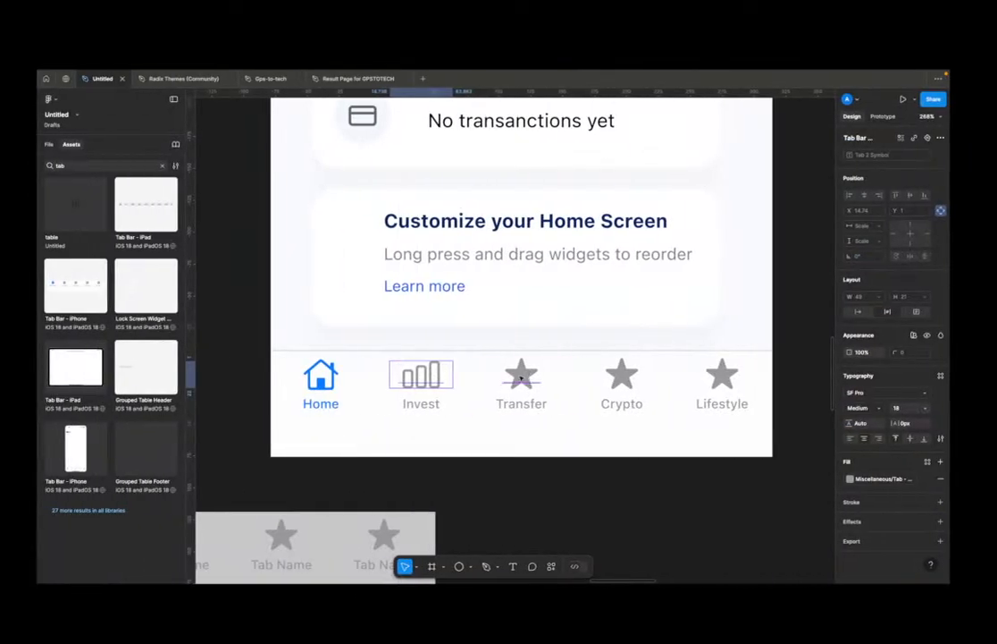
{"action": "double_click", "coordinate": [521, 376]}
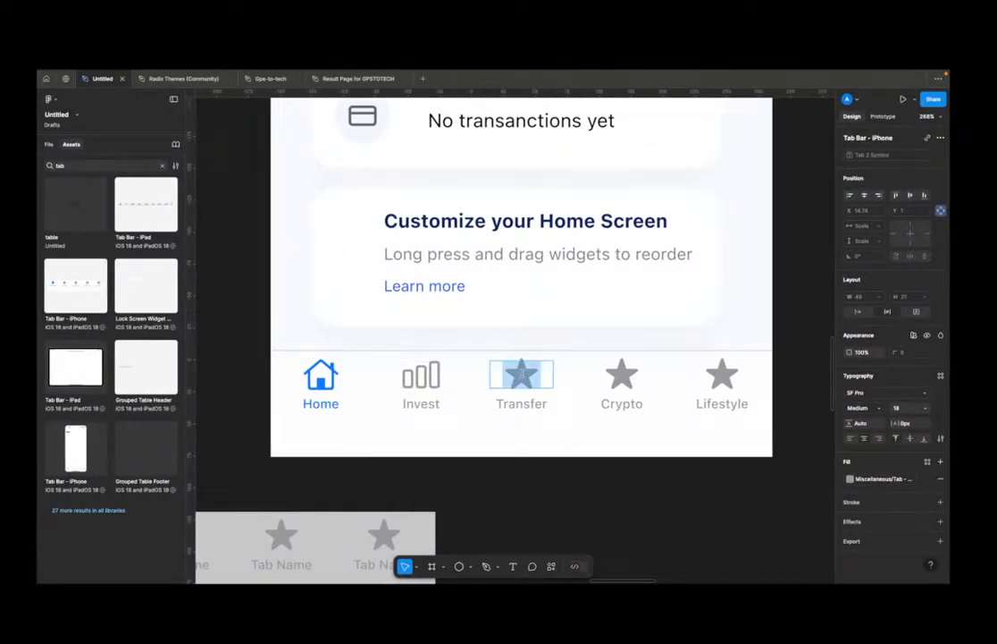
{"action": "key", "text": "super+v"}
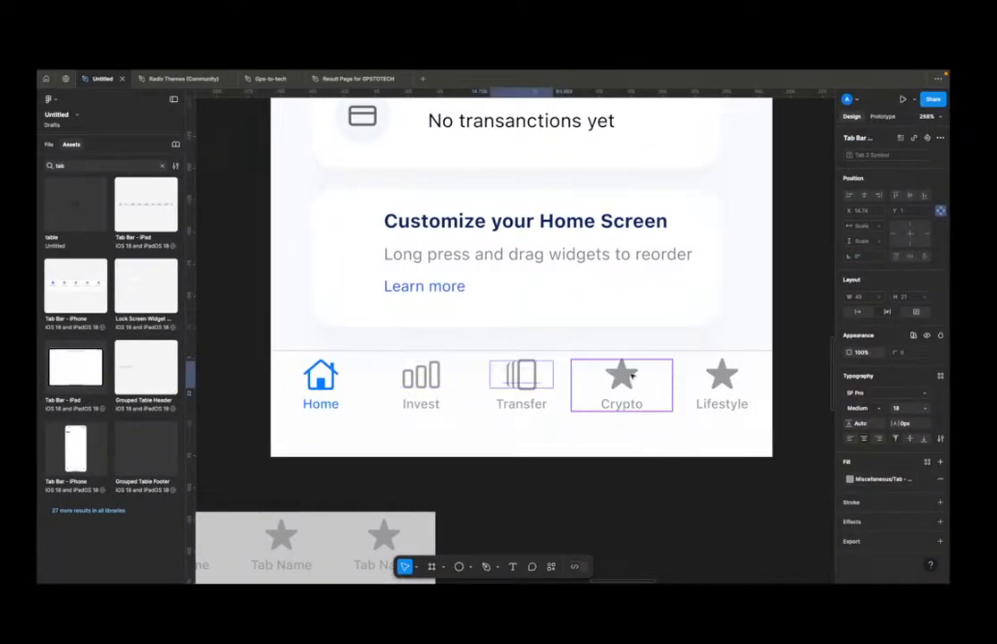
Step: Switch to SF Symbols, search for "bit" and copy the outlined bitcoinsign.square symbol
{"action": "key", "text": "ctrl+Right"}
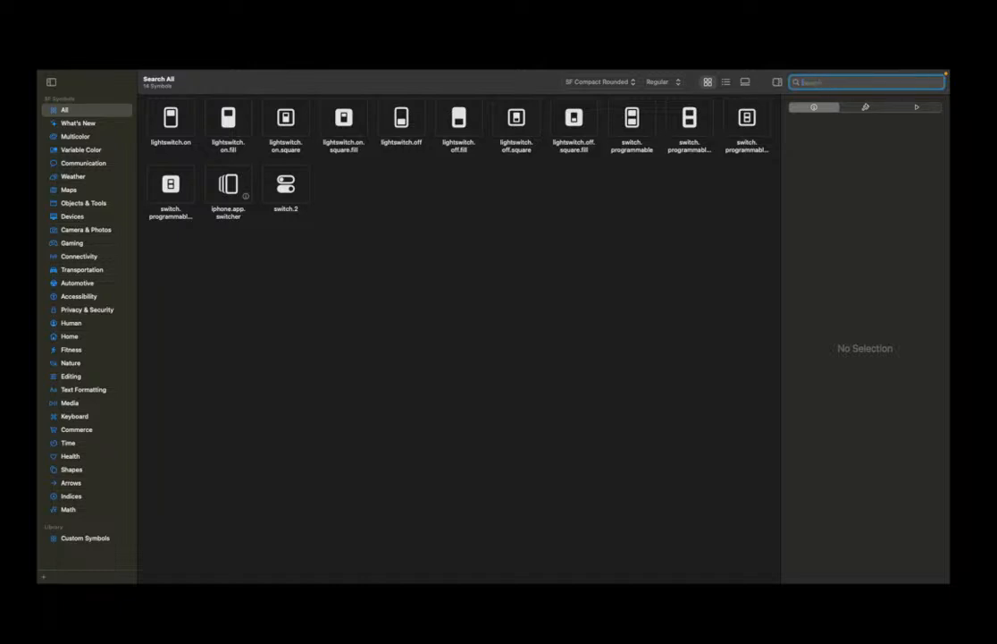
{"action": "key", "text": "BackSpace"}
{"action": "type", "text": "bit"}
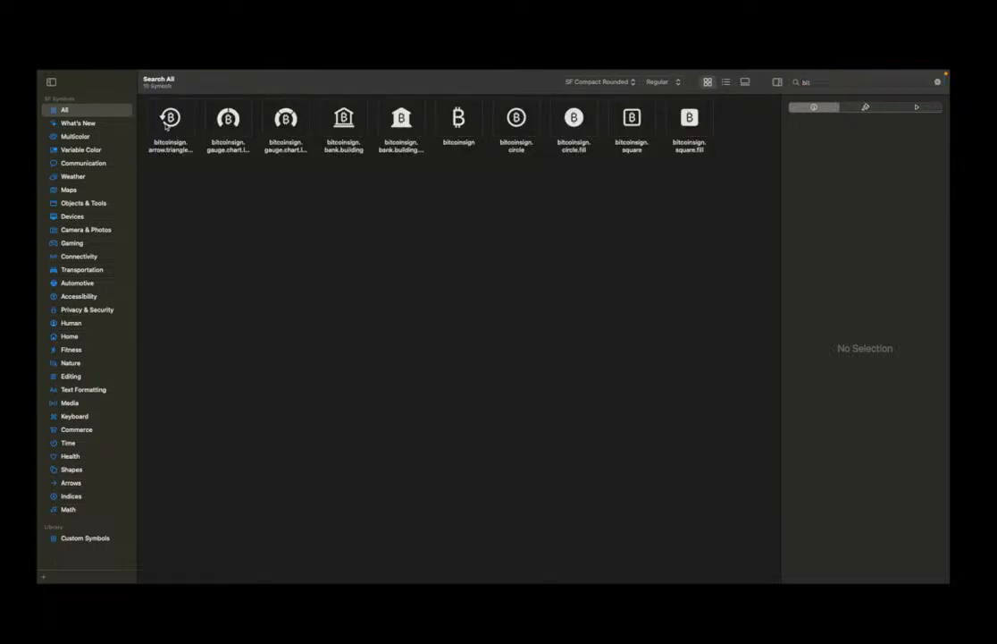
{"action": "right_click", "coordinate": [166, 121]}
{"action": "left_click", "coordinate": [608, 157]}
{"action": "right_click", "coordinate": [632, 119]}
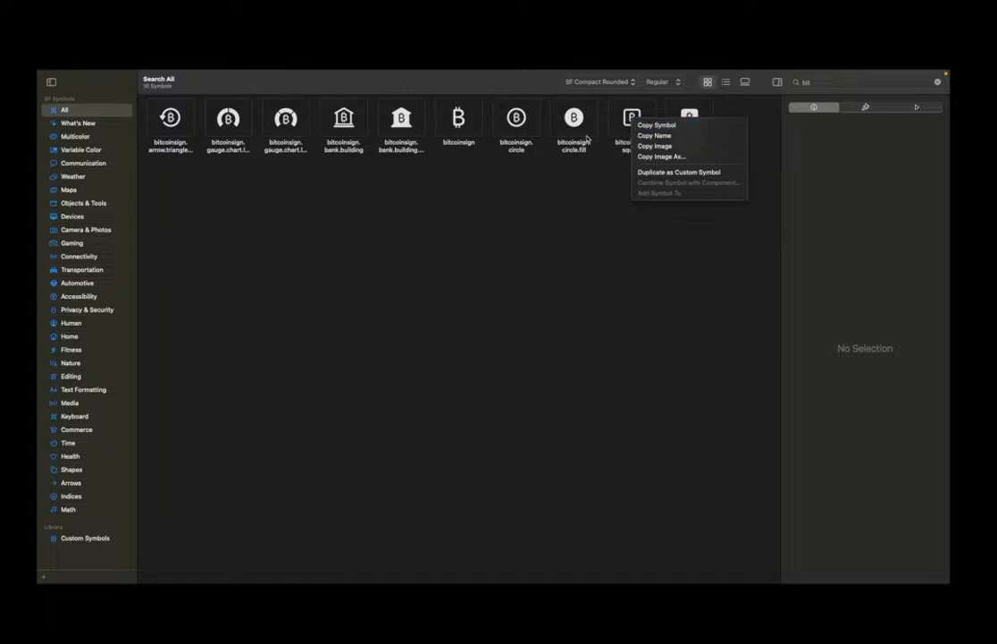
{"action": "left_click", "coordinate": [584, 150]}
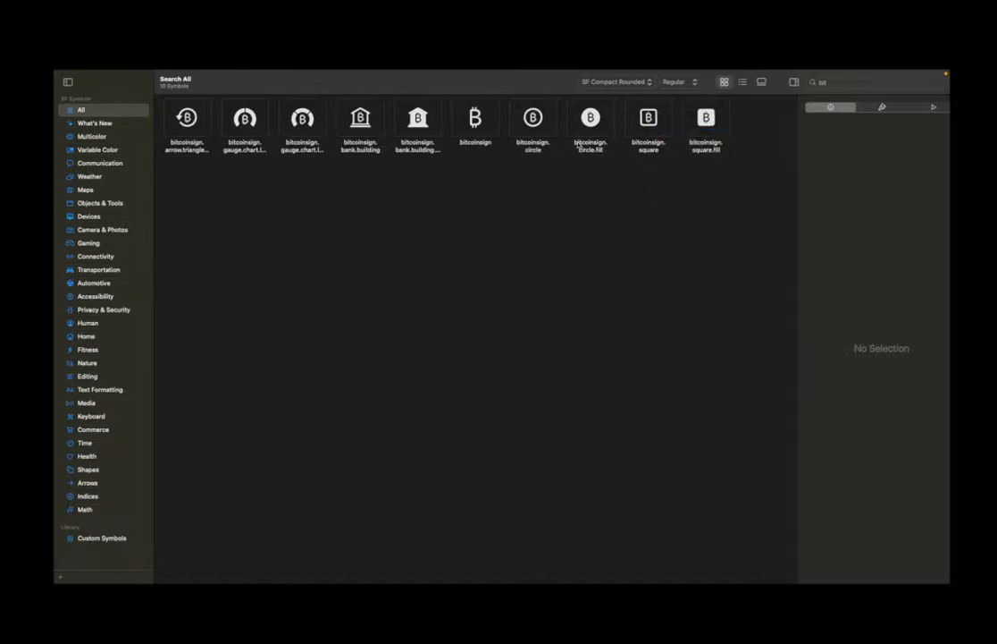
Step: Return to Figma and replace the Crypto tab's star with the copied bitcoin square symbol
{"action": "key", "text": "ctrl+Left"}
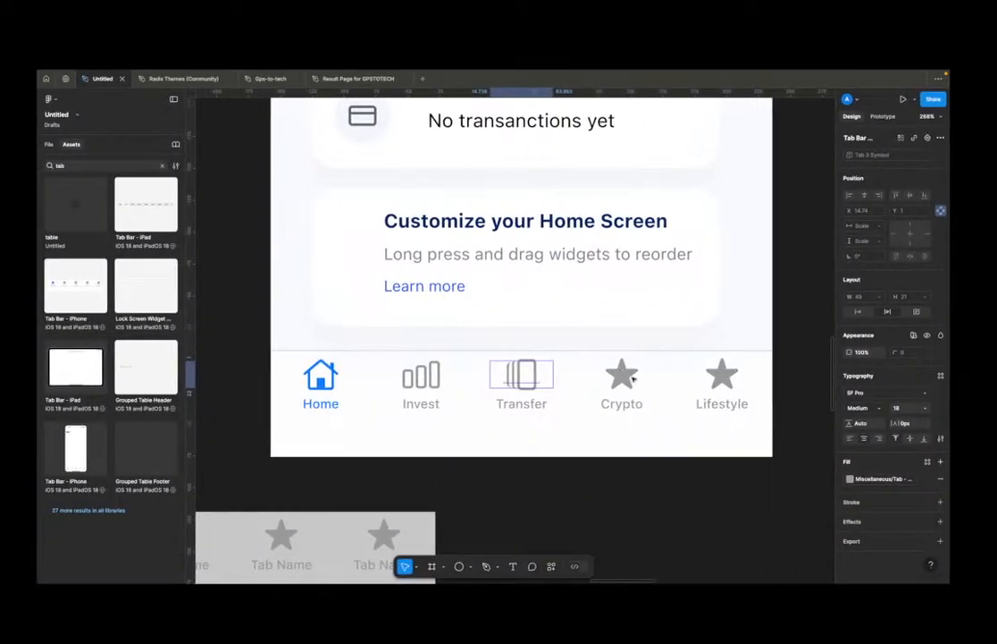
{"action": "double_click", "coordinate": [632, 376]}
{"action": "key", "text": "ctrl+v"}
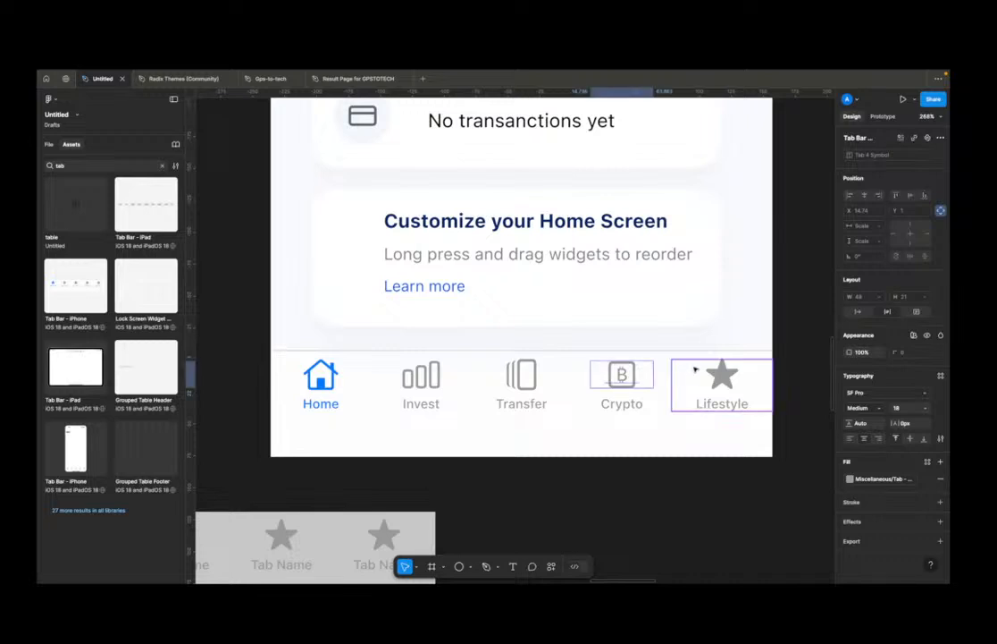
Step: Select the Lifestyle tab's star, switch to SF Symbols and copy the dashed person.crop.circle symbol from the Human category
{"action": "left_click", "coordinate": [691, 363]}
{"action": "key", "text": "ctrl+Right"}
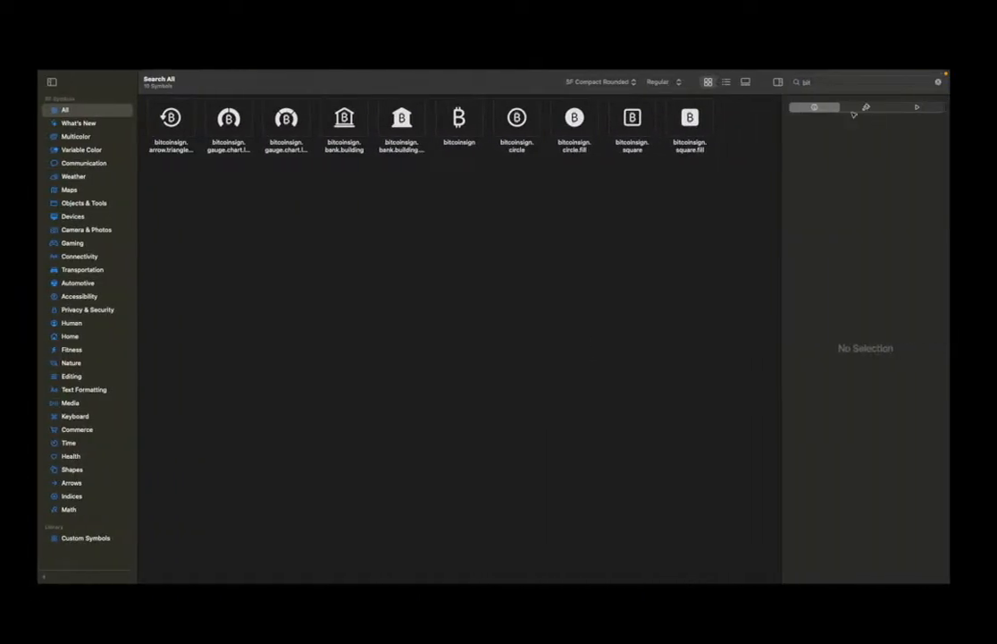
{"action": "left_click", "coordinate": [90, 323]}
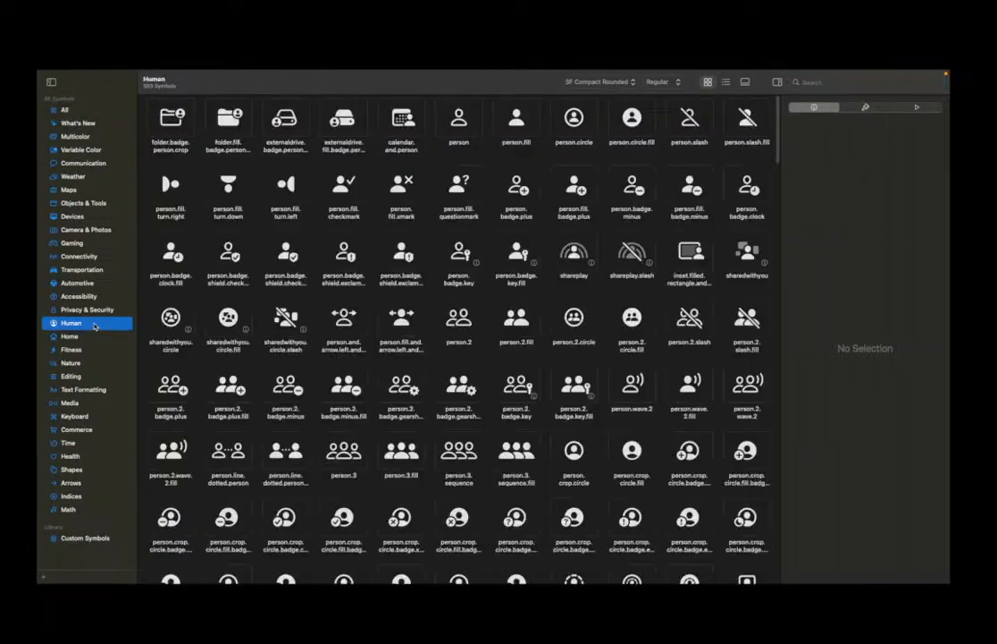
{"action": "scroll", "coordinate": [628, 403], "scroll_direction": "down", "scroll_amount": 5}
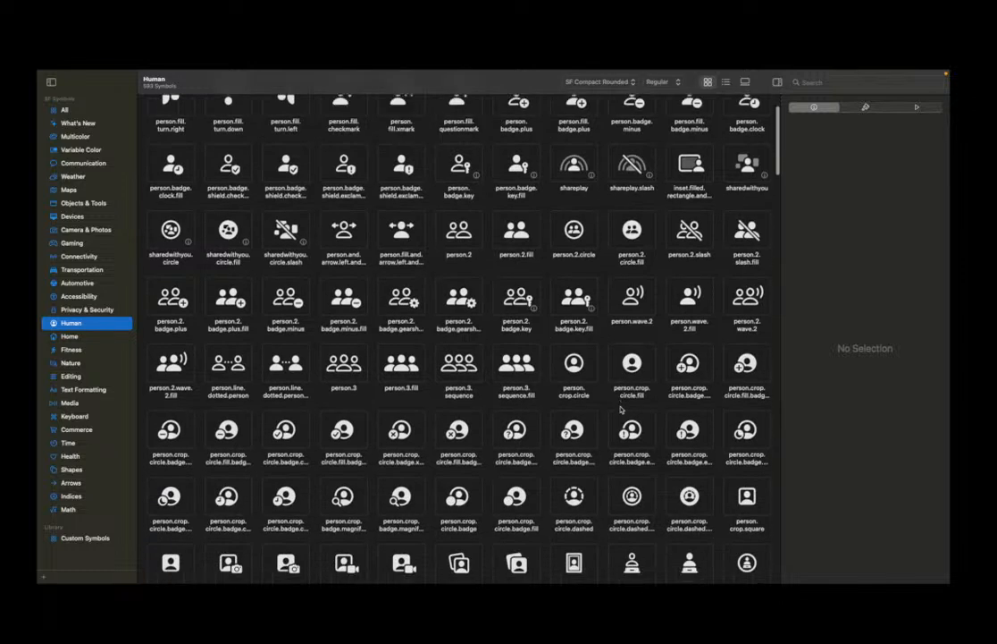
{"action": "right_click", "coordinate": [583, 472]}
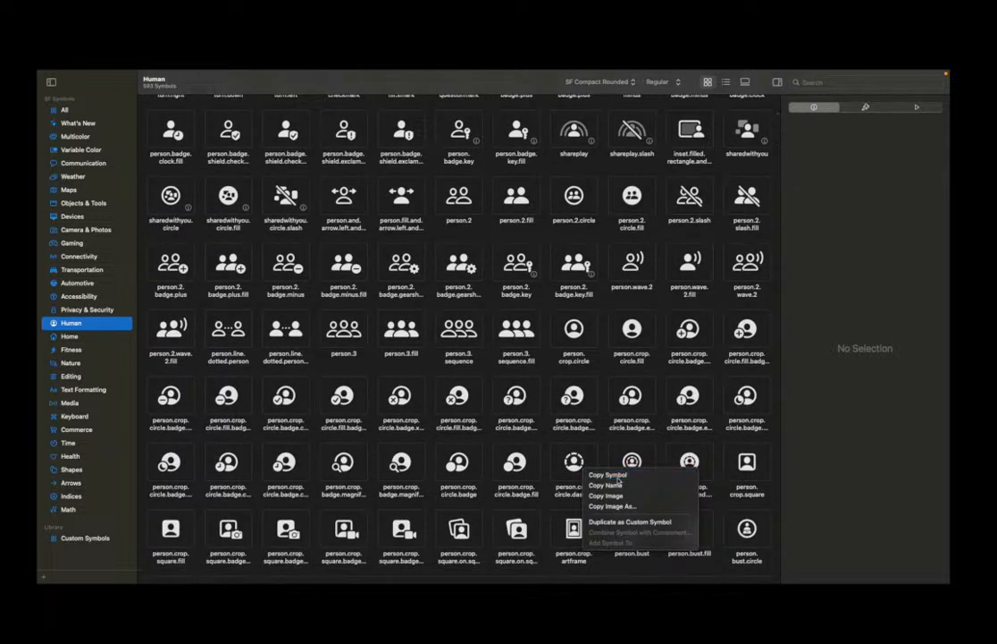
{"action": "left_click", "coordinate": [608, 474]}
Step: Return to Figma and replace the Lifestyle tab's star with the copied dashed person circle symbol
{"action": "key", "text": "ctrl+Left"}
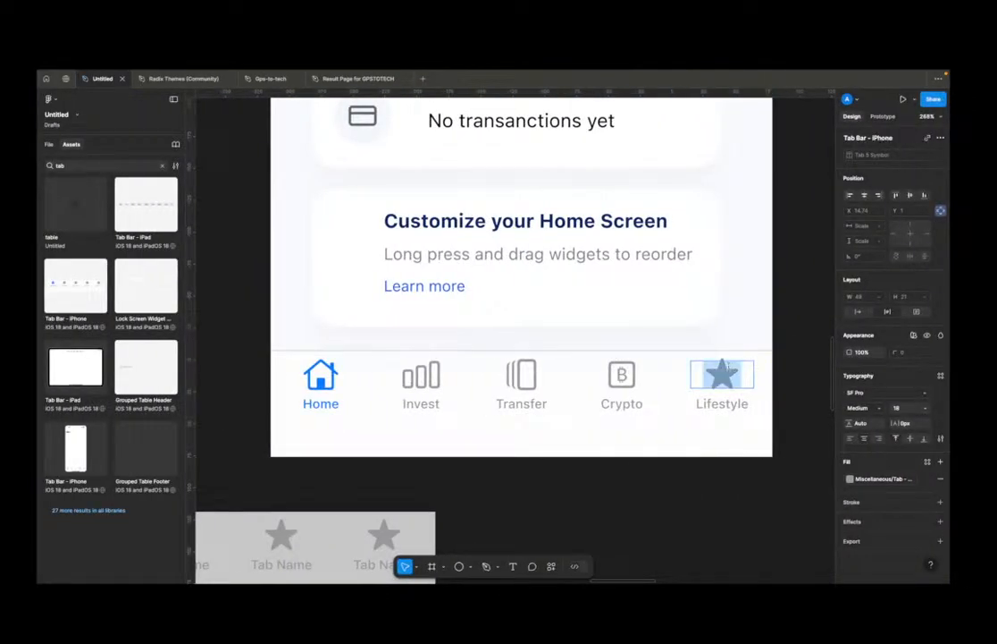
{"action": "key", "text": "super+v"}
{"action": "left_click", "coordinate": [797, 382]}
{"action": "left_click", "coordinate": [797, 383]}
Step: Examine the icon in the Customize your Home screen card of the purple reference banking screen
{"action": "scroll", "coordinate": [633, 441], "scroll_direction": "down", "scroll_amount": 8}
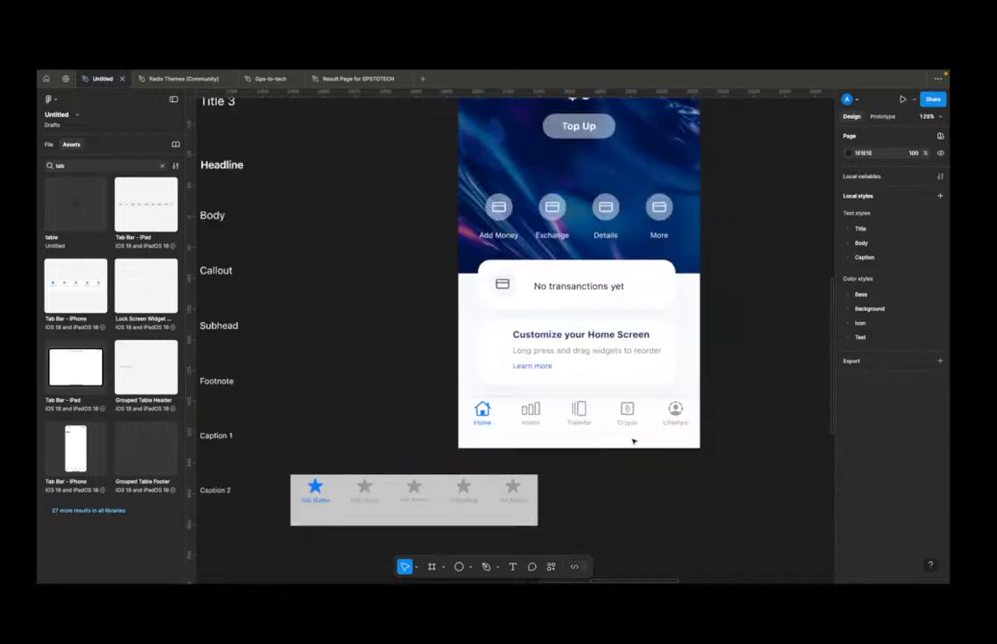
{"action": "scroll", "coordinate": [686, 469], "scroll_direction": "down", "scroll_amount": 5}
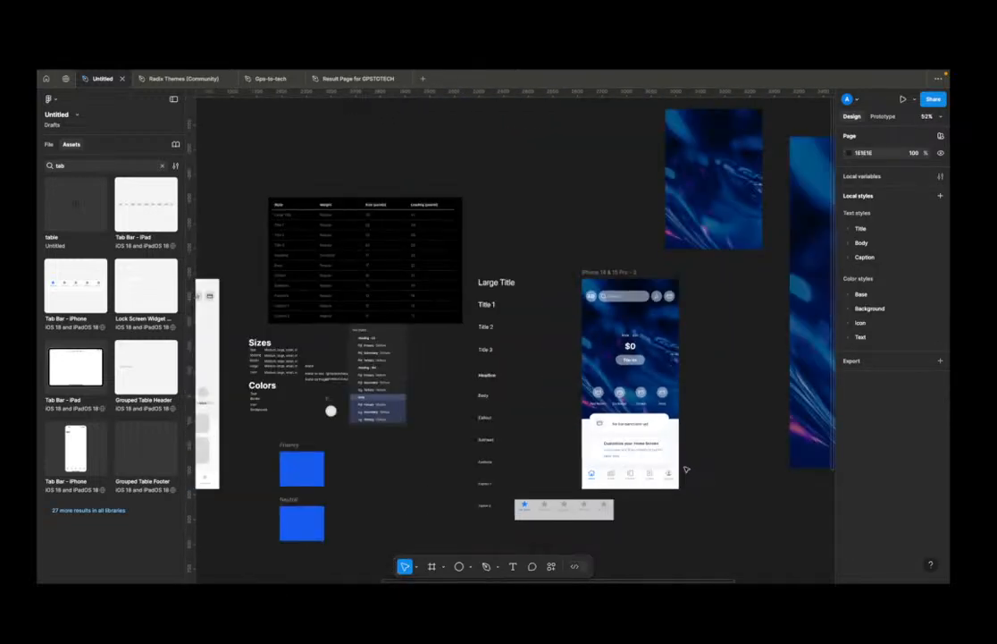
{"action": "scroll", "coordinate": [687, 470], "scroll_direction": "down", "scroll_amount": 5}
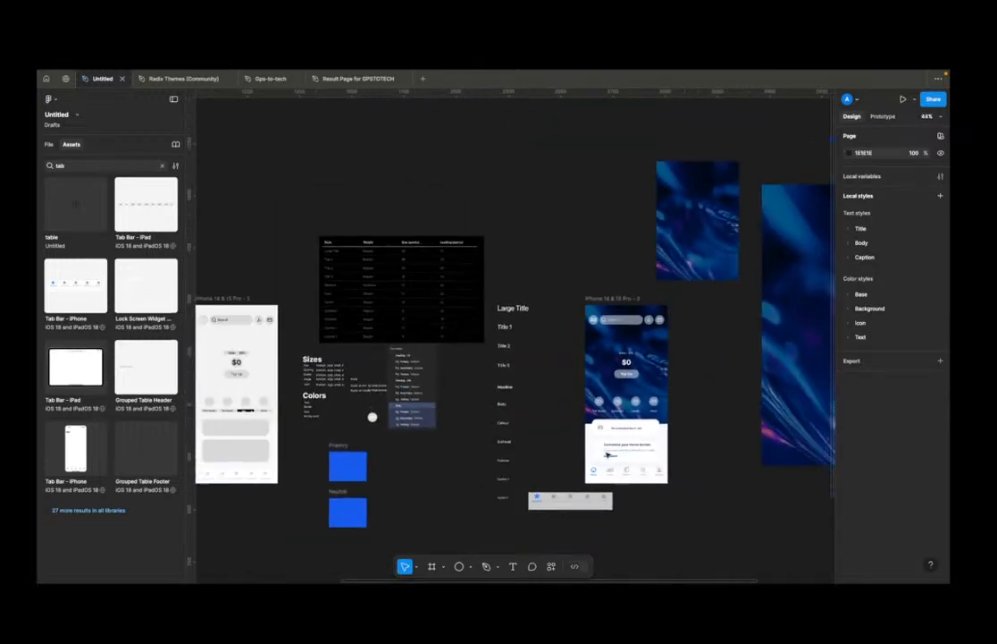
{"action": "scroll", "coordinate": [255, 438], "scroll_direction": "up", "scroll_amount": 3}
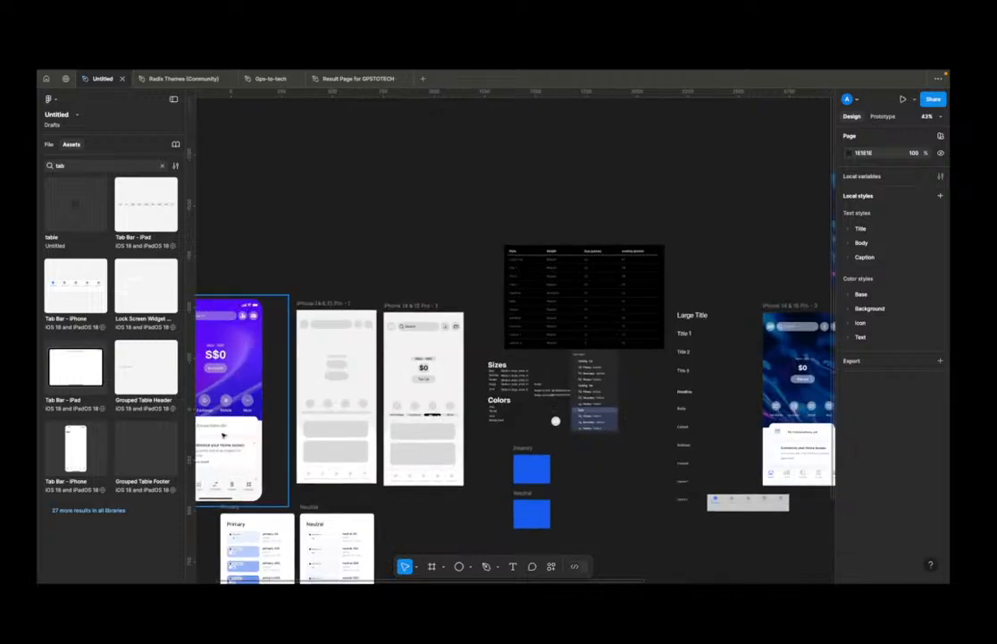
{"action": "scroll", "coordinate": [255, 438], "scroll_direction": "left", "scroll_amount": 3}
{"action": "scroll", "coordinate": [403, 452], "scroll_direction": "up", "scroll_amount": 5}
{"action": "scroll", "coordinate": [403, 451], "scroll_direction": "up", "scroll_amount": 5}
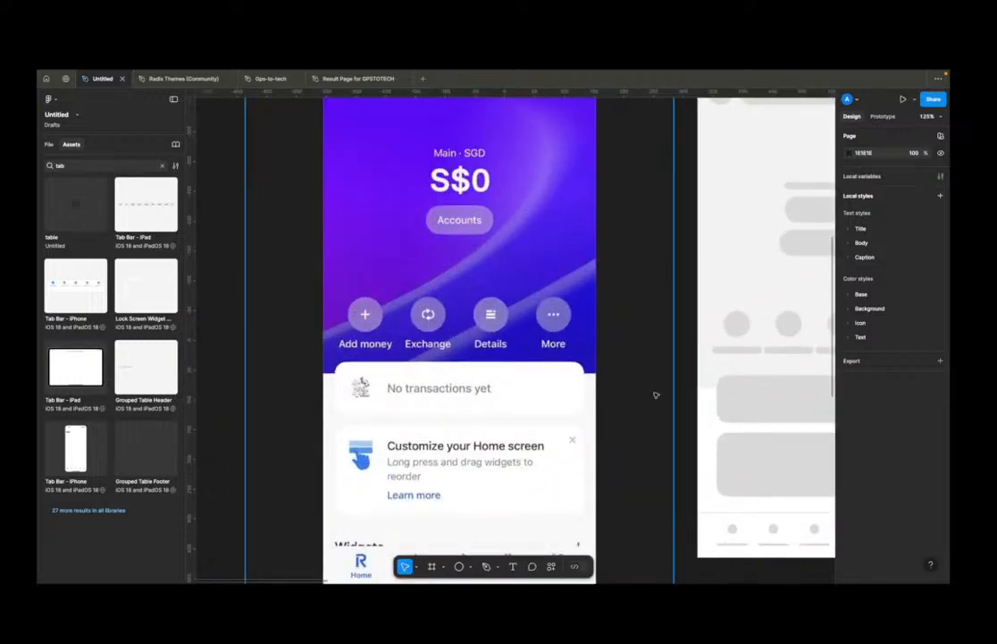
Step: Switch to SF Symbols, search for "touch" and copy the filled hand.tap.fill symbol
{"action": "key", "text": "ctrl+Right"}
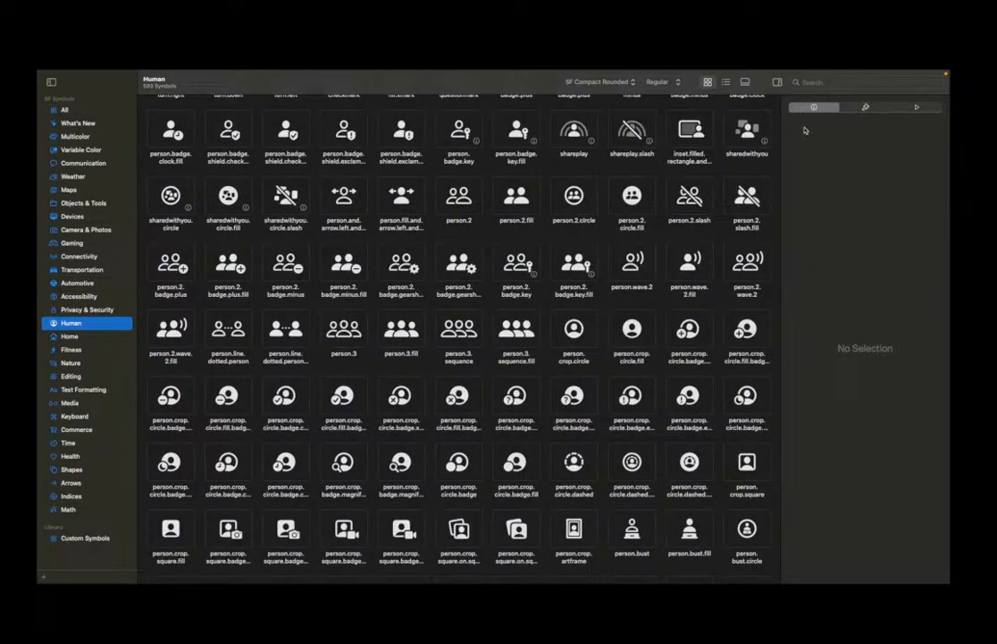
{"action": "left_click", "coordinate": [834, 83]}
{"action": "type", "text": "touch"}
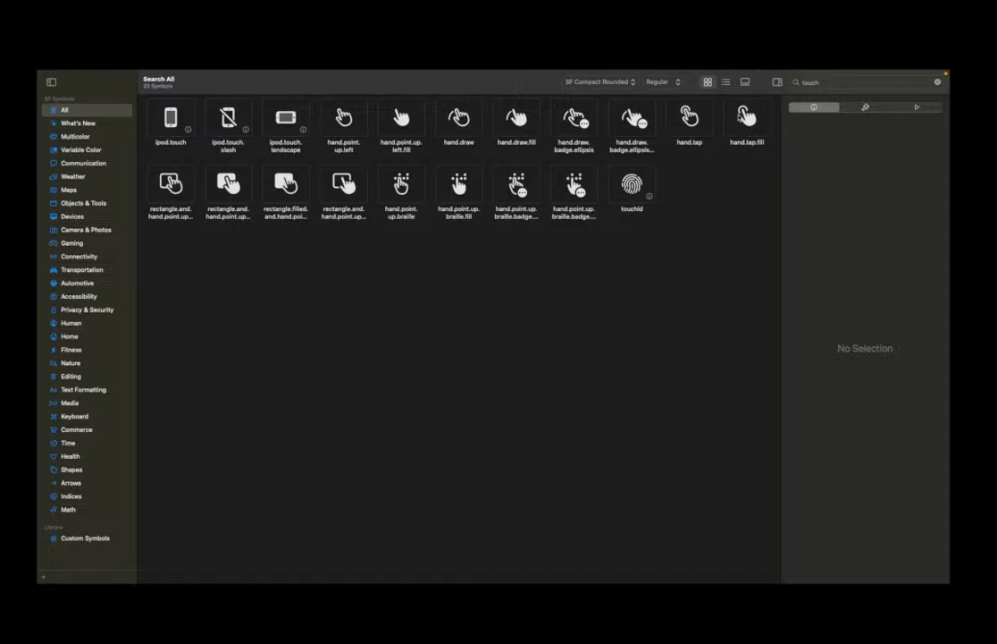
{"action": "left_click", "coordinate": [741, 117]}
{"action": "right_click", "coordinate": [747, 117]}
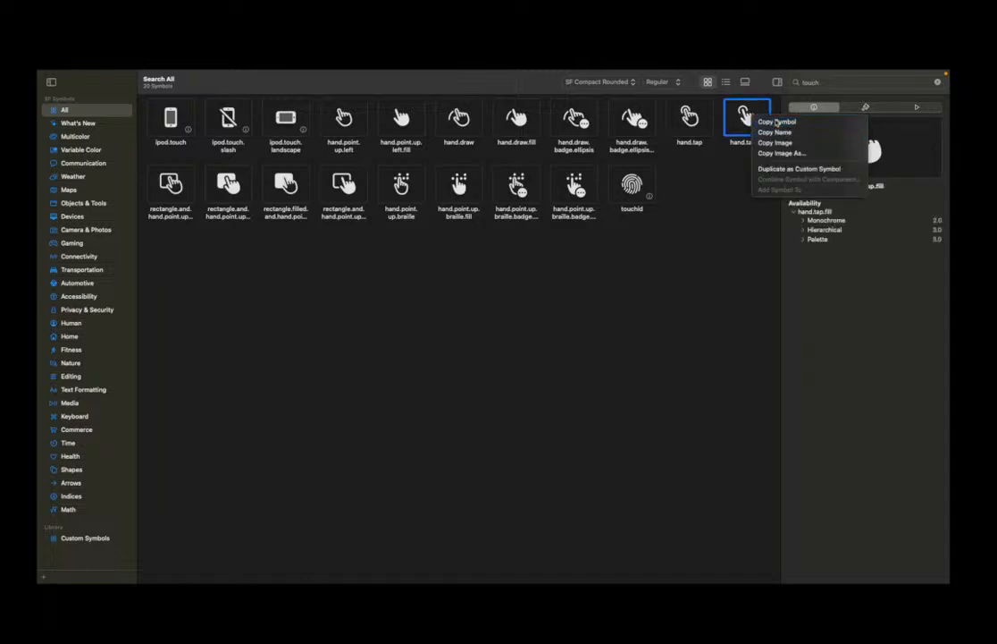
{"action": "left_click", "coordinate": [771, 120]}
Step: Return to Figma and insert the copied hand symbol as a text object on the empty canvas beside the blue home screen
{"action": "key", "text": "ctrl+Right"}
{"action": "scroll", "coordinate": [657, 409], "scroll_direction": "right", "scroll_amount": 5}
{"action": "scroll", "coordinate": [462, 365], "scroll_direction": "right", "scroll_amount": 15}
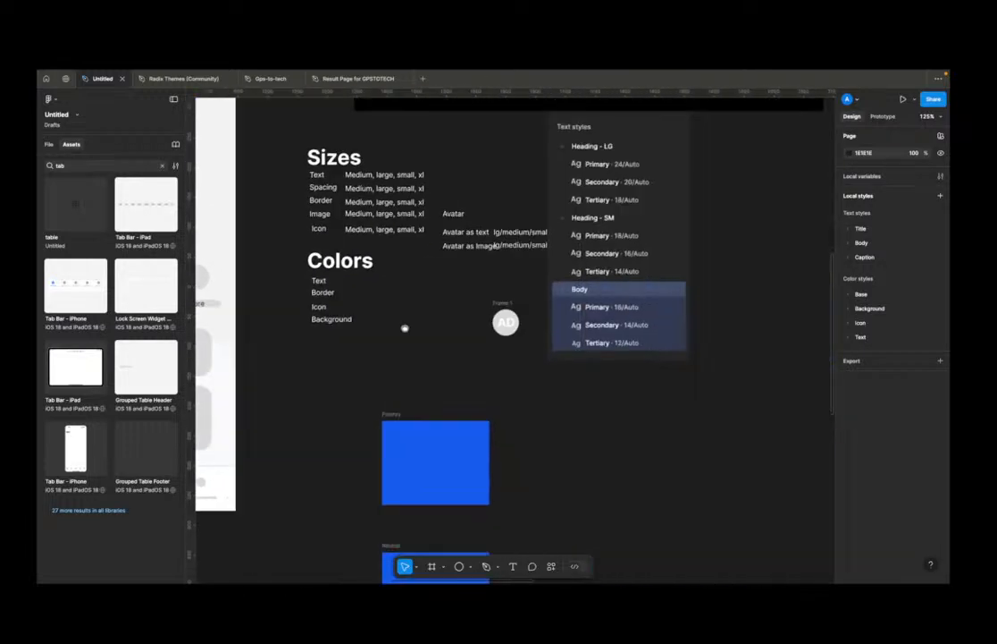
{"action": "scroll", "coordinate": [519, 357], "scroll_direction": "up", "scroll_amount": 3, "text": "ctrl"}
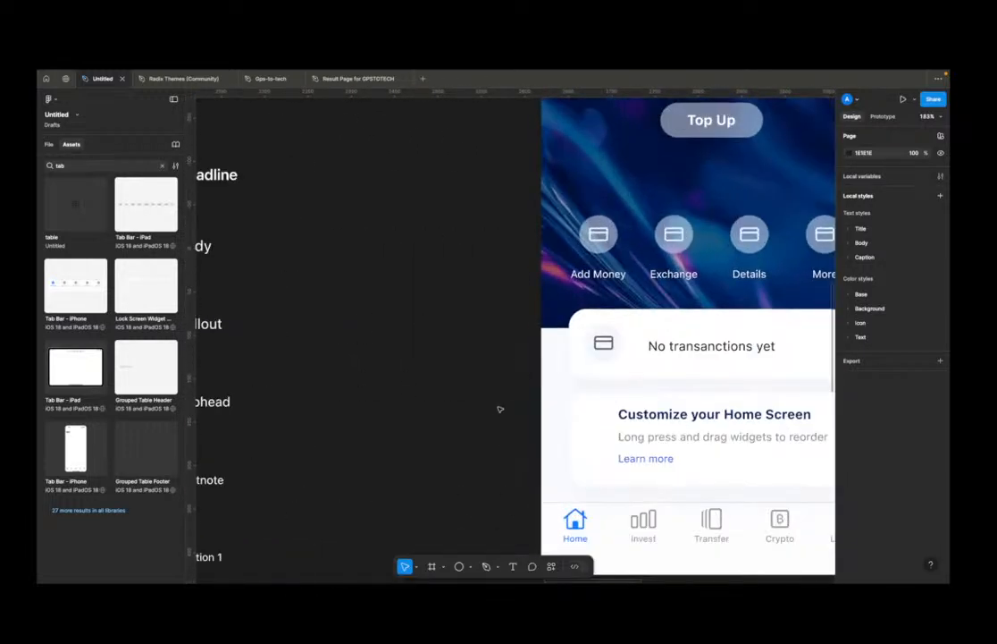
{"action": "key", "text": "t"}
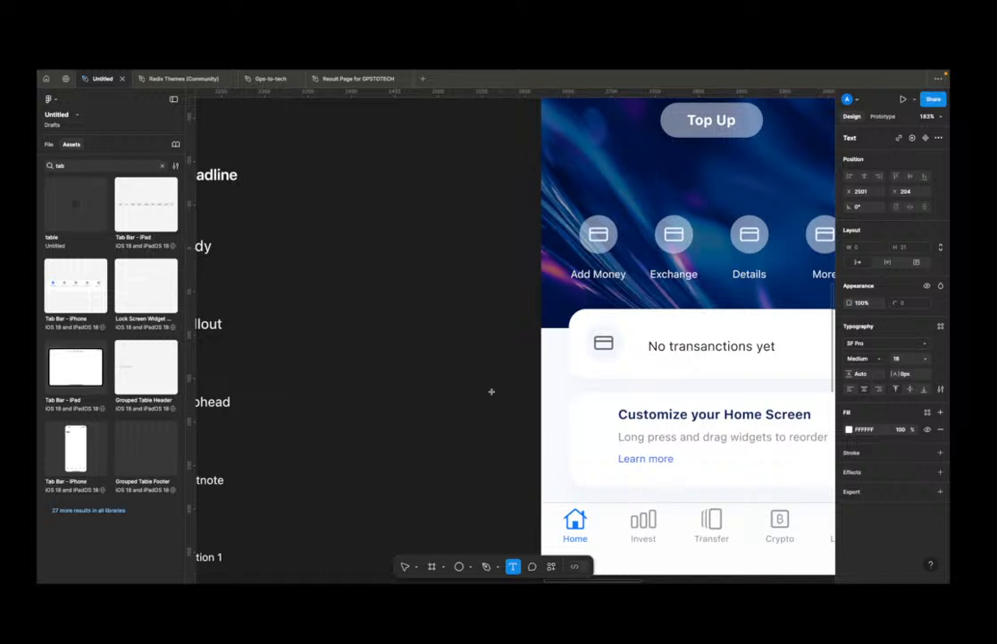
{"action": "key", "text": "super+v"}
{"action": "left_click", "coordinate": [521, 390]}
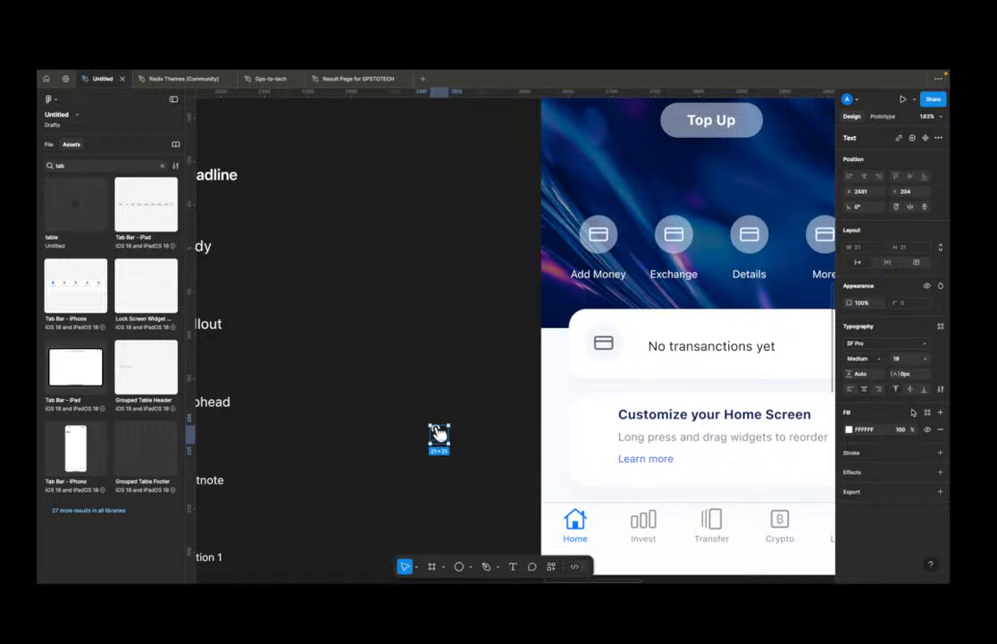
Step: Browse the color styles for the hand symbol's fill and remove the iOS 18 and iPadOS 18 UI kit from the file's libraries
{"action": "left_click", "coordinate": [927, 412]}
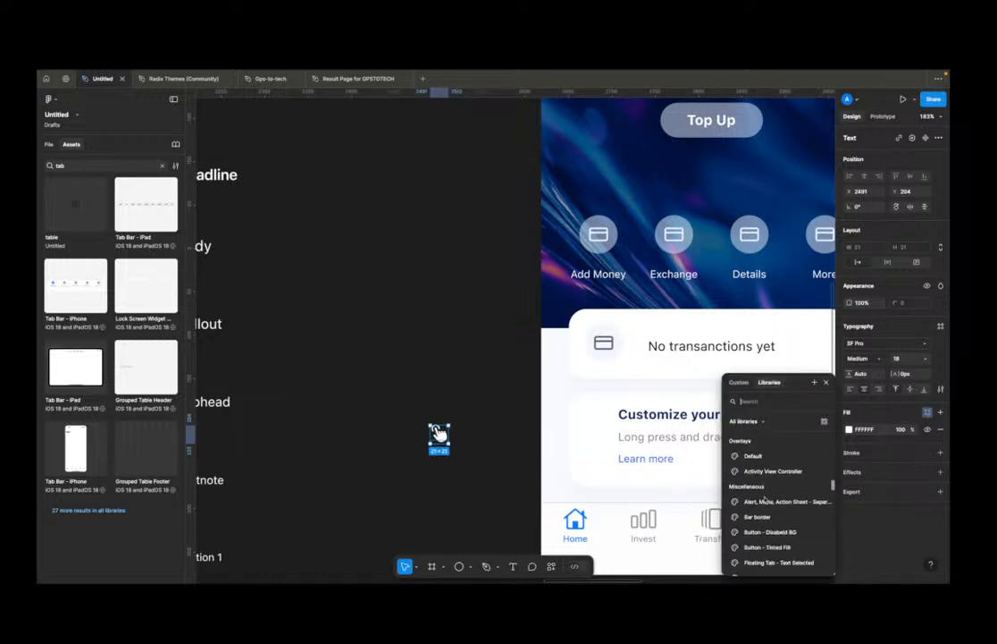
{"action": "scroll", "coordinate": [764, 499], "scroll_direction": "down", "scroll_amount": 10}
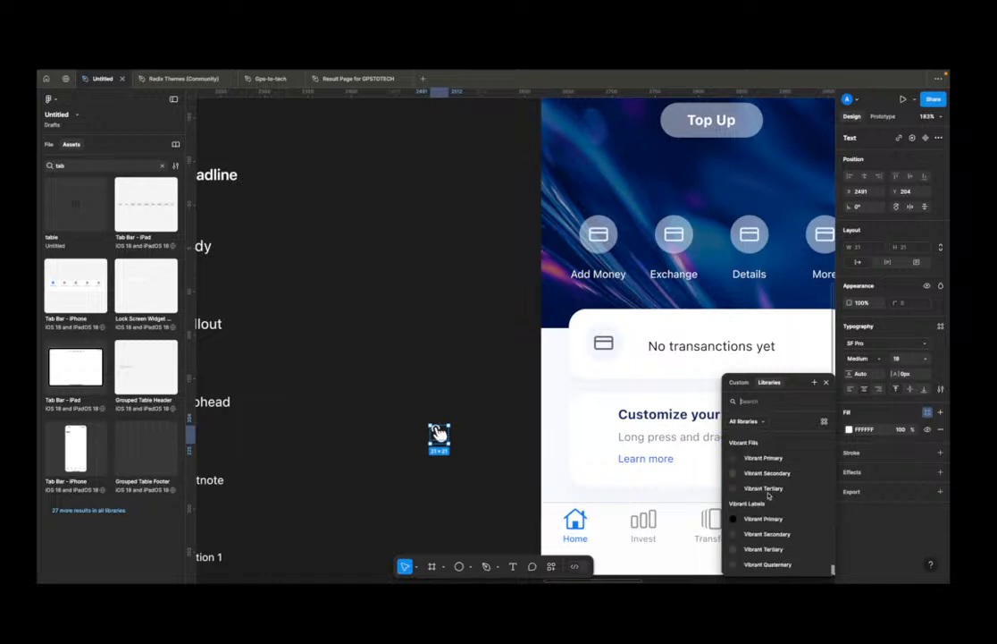
{"action": "scroll", "coordinate": [768, 488], "scroll_direction": "up", "scroll_amount": 5}
{"action": "left_click", "coordinate": [758, 421]}
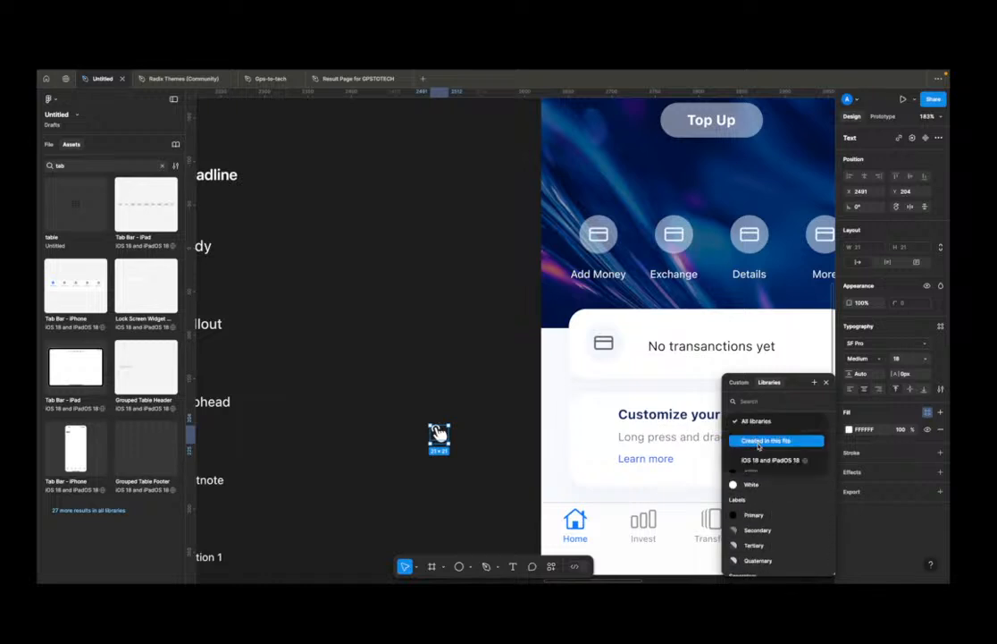
{"action": "left_click", "coordinate": [318, 383]}
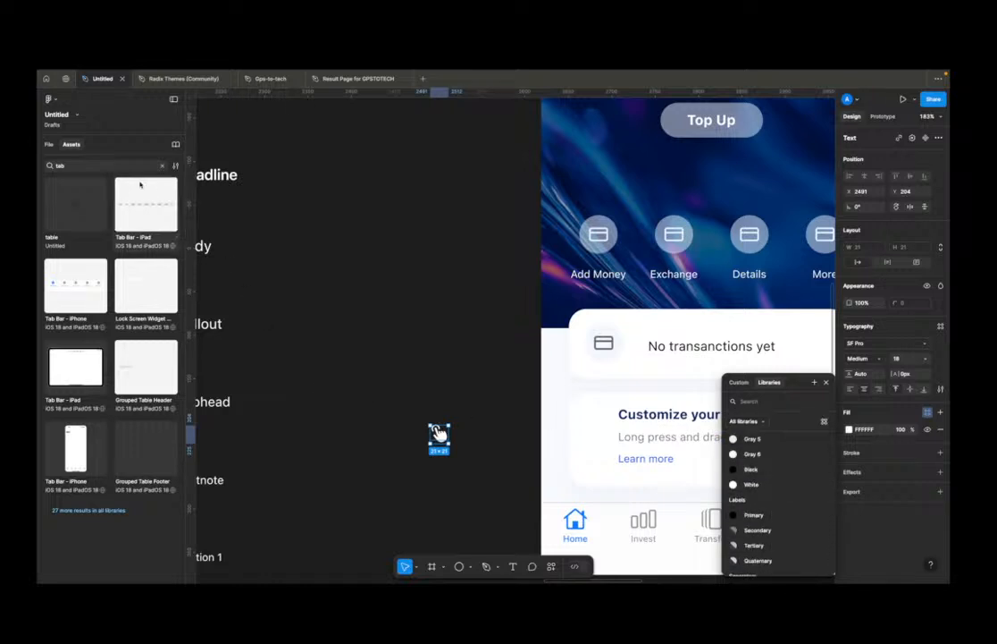
{"action": "left_click", "coordinate": [164, 166]}
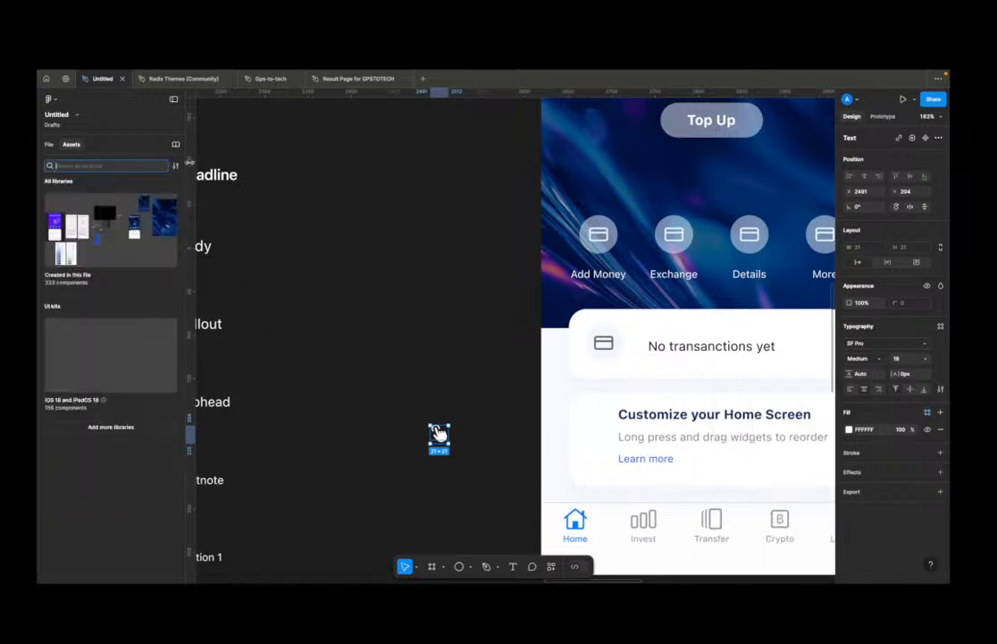
{"action": "right_click", "coordinate": [130, 354]}
{"action": "left_click", "coordinate": [153, 359]}
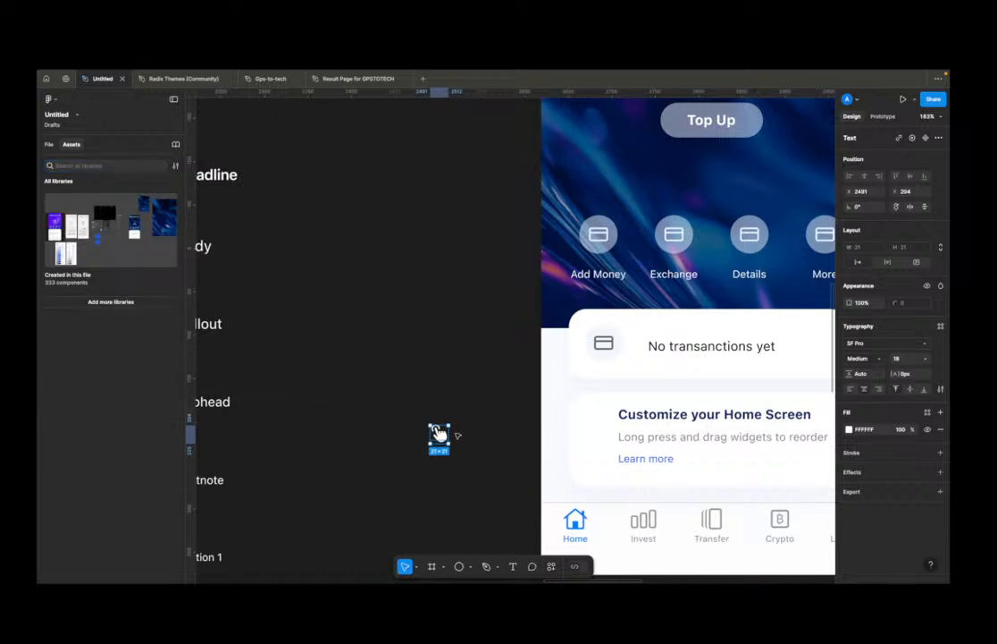
{"action": "left_click", "coordinate": [940, 326]}
{"action": "scroll", "coordinate": [906, 450], "scroll_direction": "down", "scroll_amount": 5}
{"action": "scroll", "coordinate": [906, 450], "scroll_direction": "up", "scroll_amount": 5}
{"action": "scroll", "coordinate": [497, 476], "scroll_direction": "up", "scroll_amount": 5}
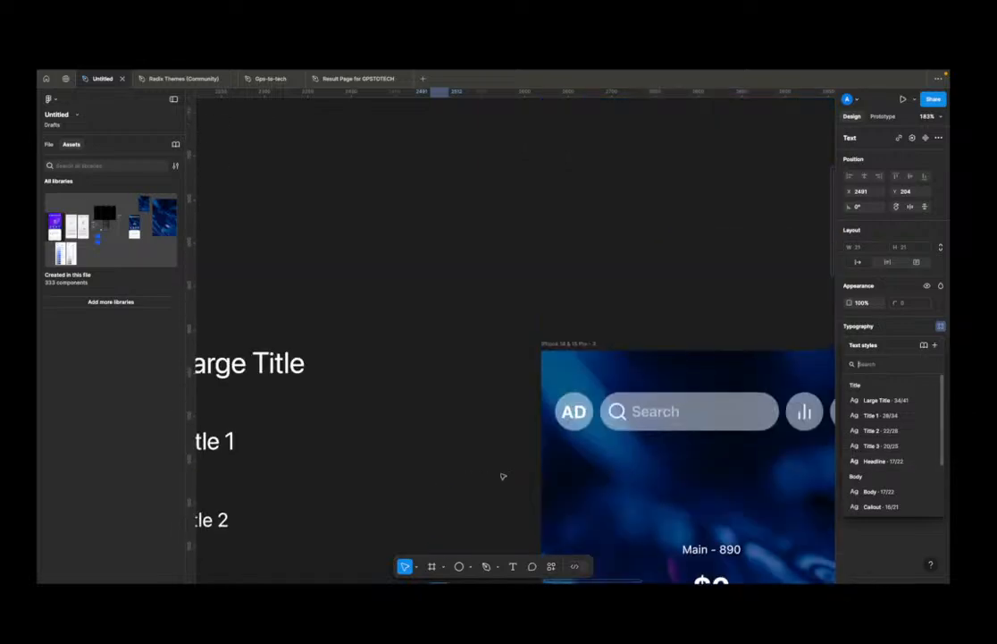
{"action": "scroll", "coordinate": [498, 476], "scroll_direction": "down", "scroll_amount": 10}
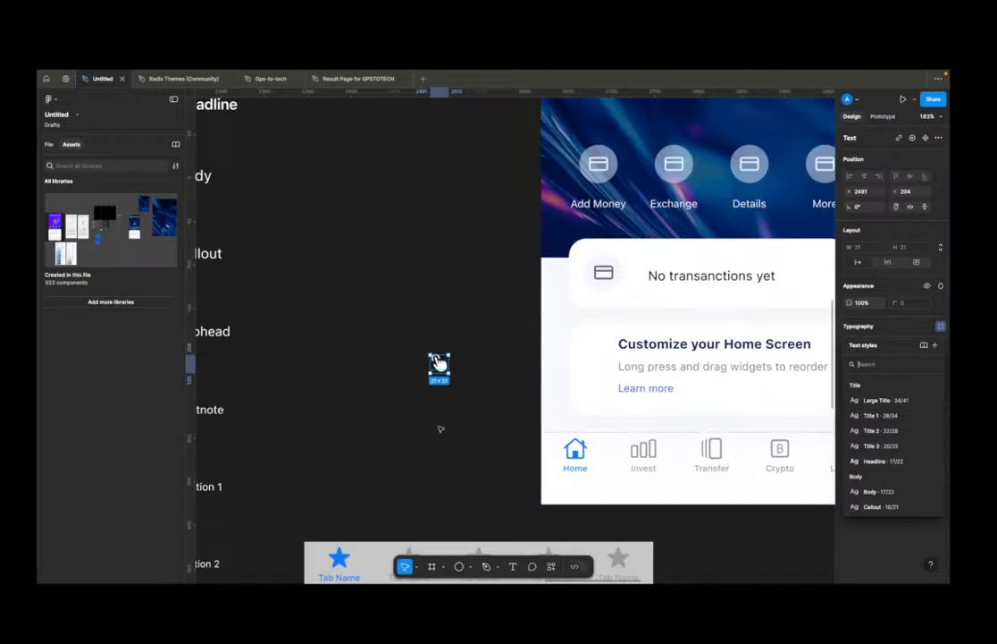
{"action": "key", "text": "Escape"}
Step: Apply the Text-Accent color style to the hand symbol and place it beside the heading in the Customize your Home Screen card
{"action": "left_click", "coordinate": [850, 429]}
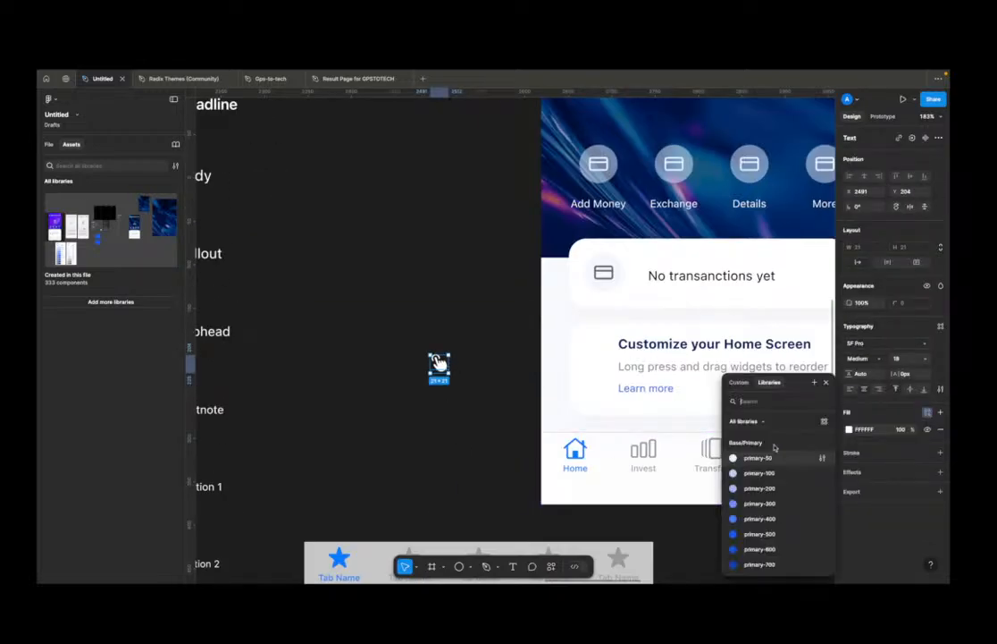
{"action": "scroll", "coordinate": [778, 514], "scroll_direction": "down", "scroll_amount": 10}
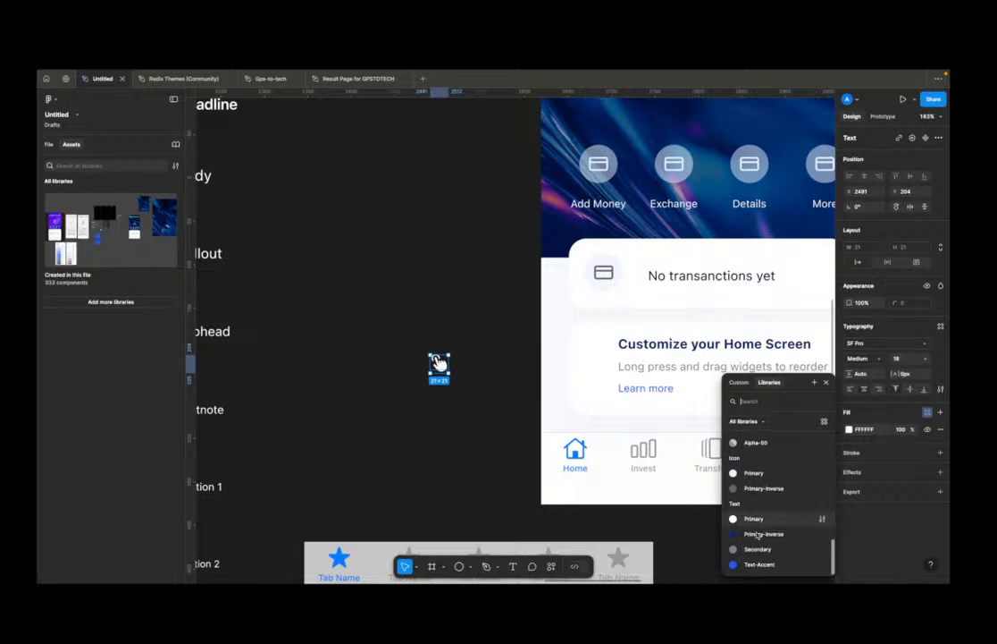
{"action": "left_click", "coordinate": [773, 564]}
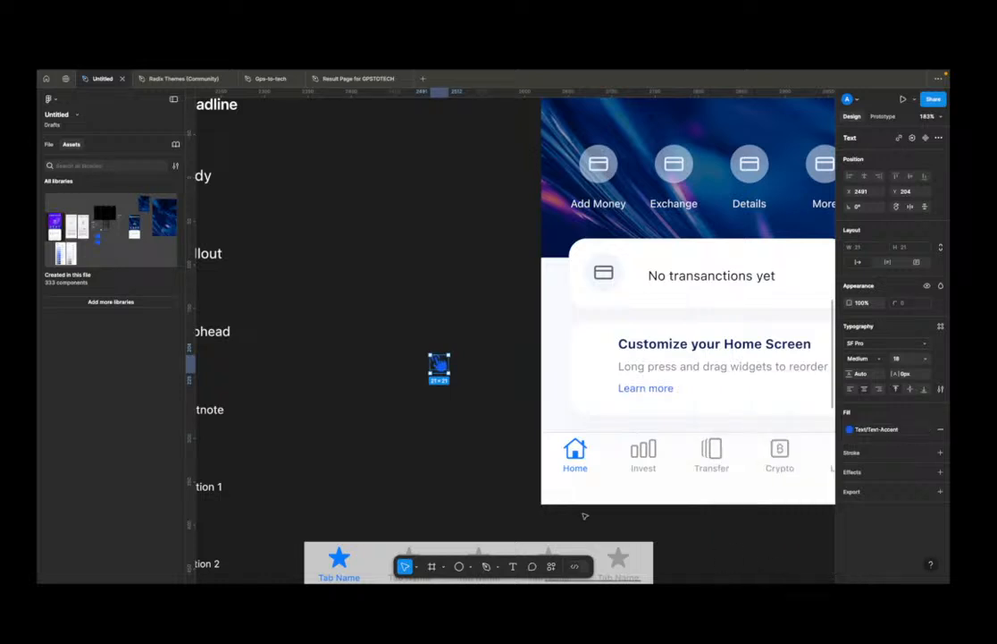
{"action": "left_click_drag", "start_coordinate": [441, 363], "coordinate": [594, 353]}
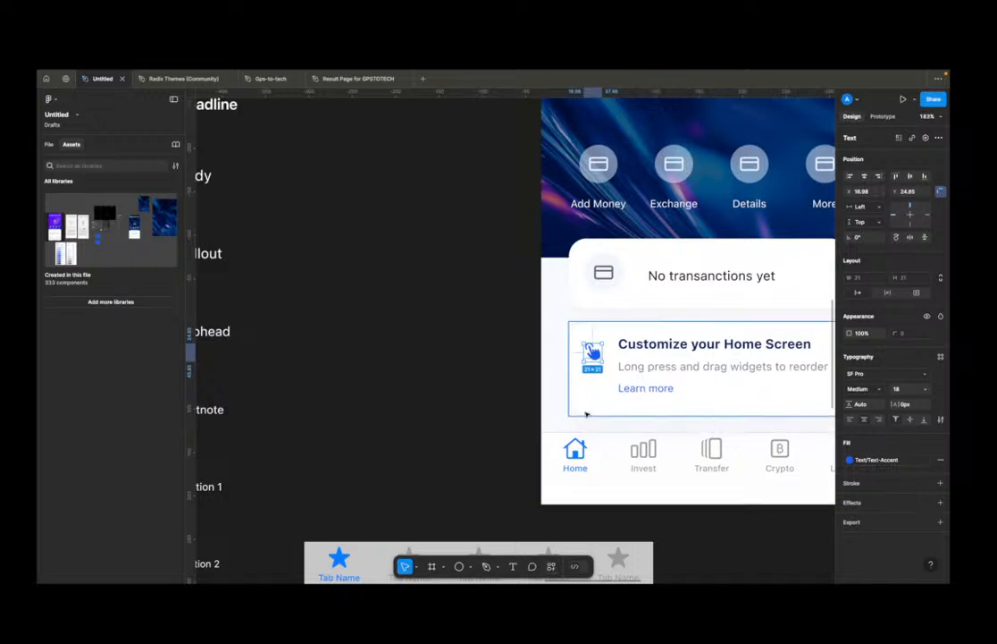
Step: Select the Customize your Home Screen card's frame and apply Suggest auto layout to it
{"action": "key", "text": "Escape"}
{"action": "left_click", "coordinate": [552, 566]}
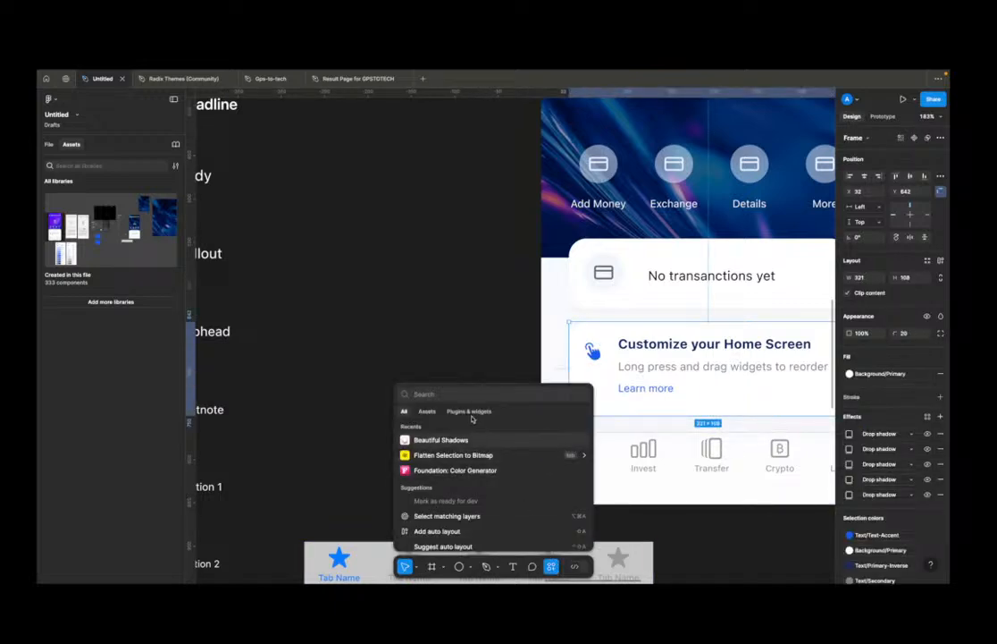
{"action": "scroll", "coordinate": [481, 487], "scroll_direction": "down", "scroll_amount": 3}
{"action": "scroll", "coordinate": [481, 487], "scroll_direction": "up", "scroll_amount": 1}
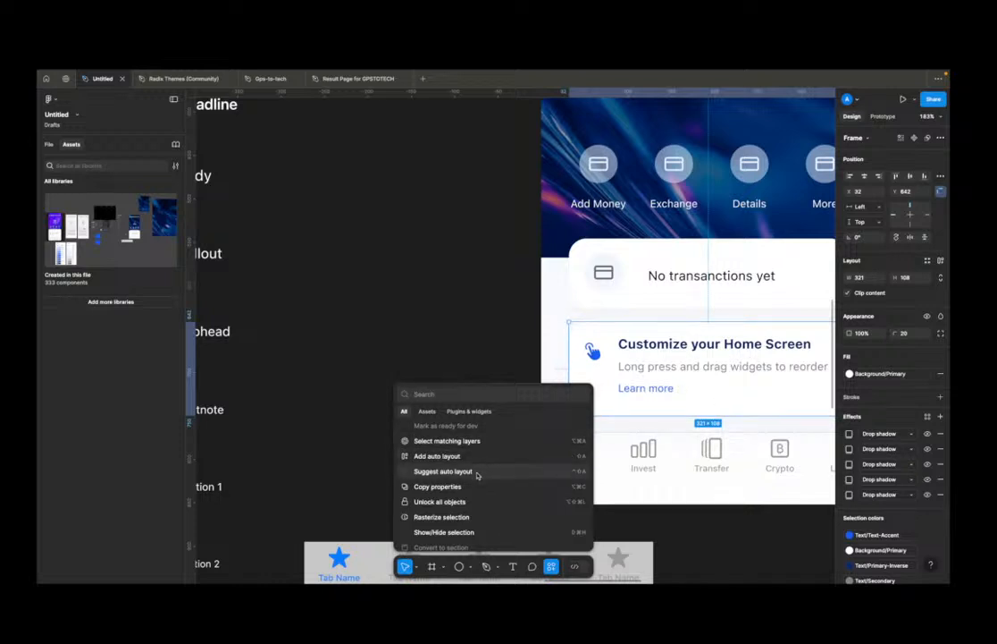
{"action": "left_click", "coordinate": [479, 472]}
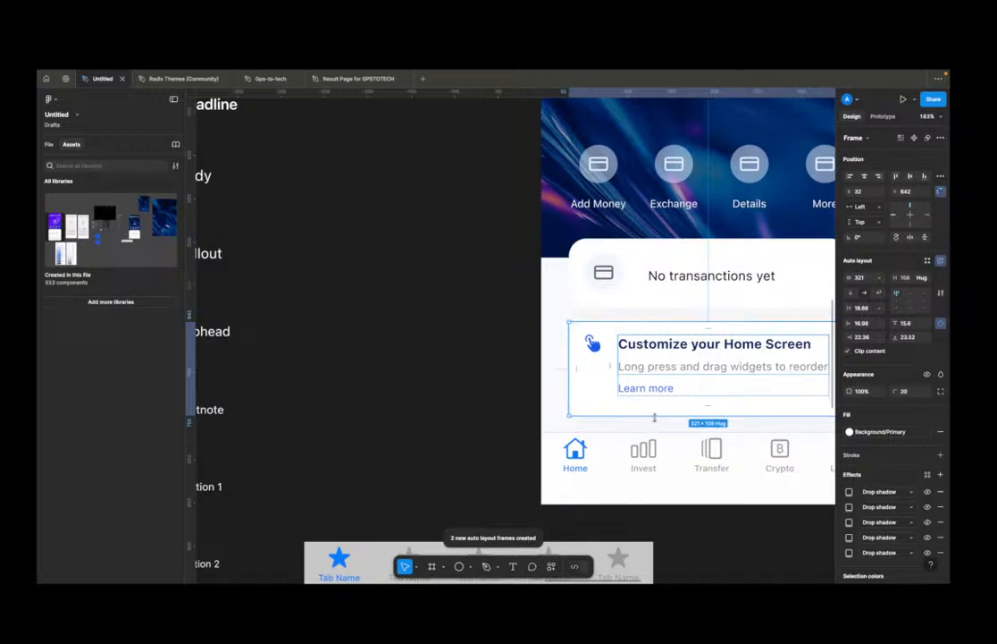
Step: Add auto layout to the No transactions yet card
{"action": "left_click", "coordinate": [635, 283]}
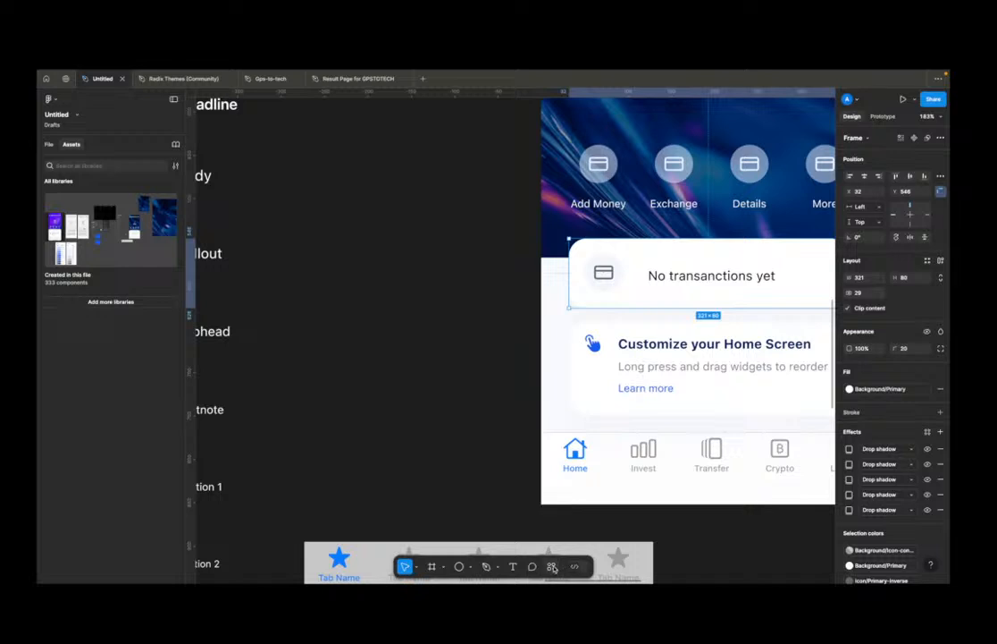
{"action": "left_click", "coordinate": [552, 566]}
{"action": "scroll", "coordinate": [460, 501], "scroll_direction": "down", "scroll_amount": 2}
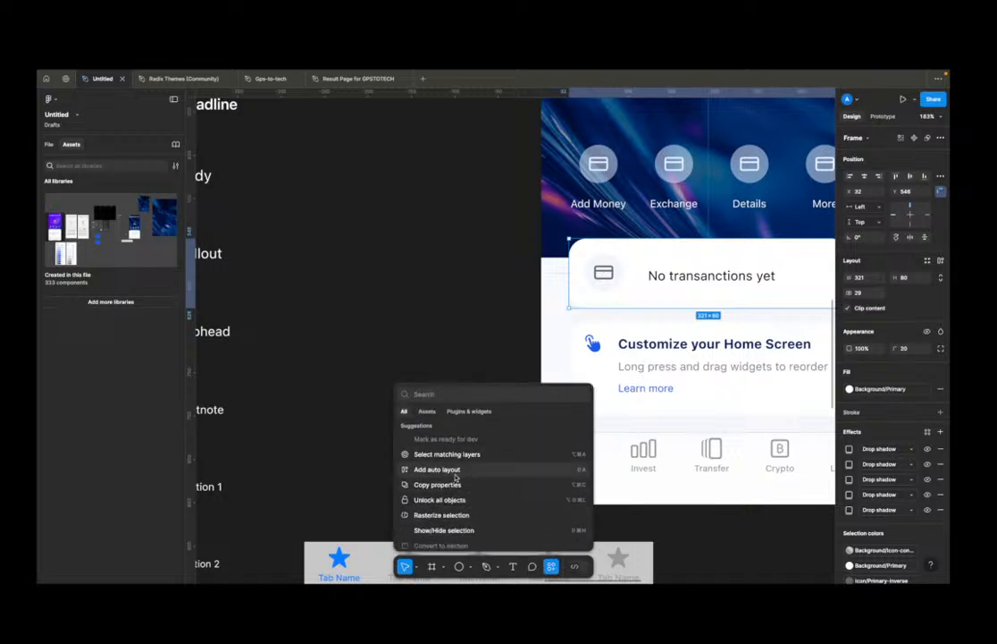
{"action": "scroll", "coordinate": [474, 477], "scroll_direction": "up", "scroll_amount": 2}
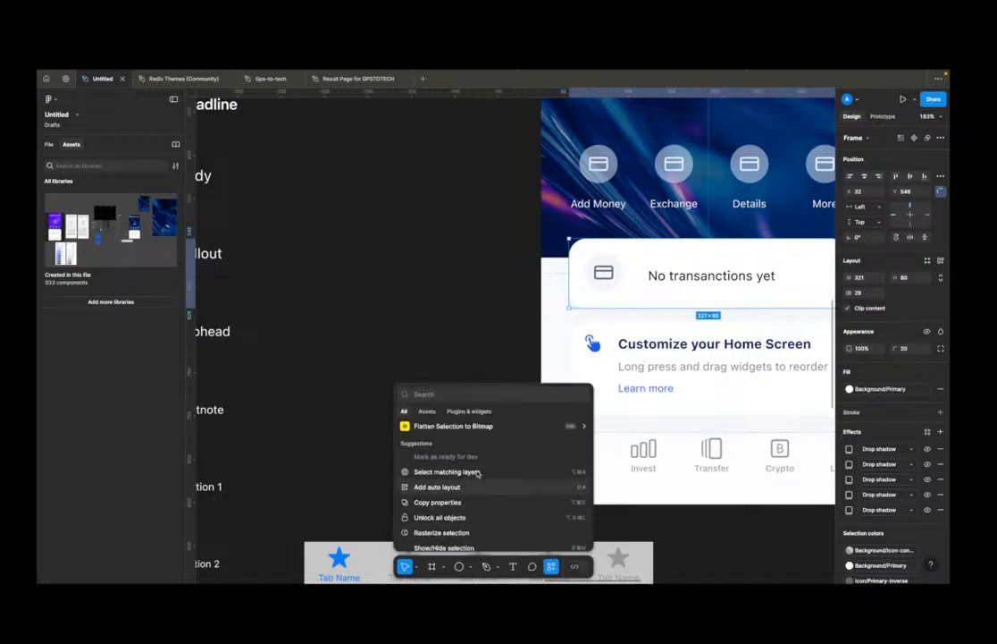
{"action": "scroll", "coordinate": [478, 478], "scroll_direction": "up", "scroll_amount": 1}
{"action": "scroll", "coordinate": [478, 480], "scroll_direction": "down", "scroll_amount": 1}
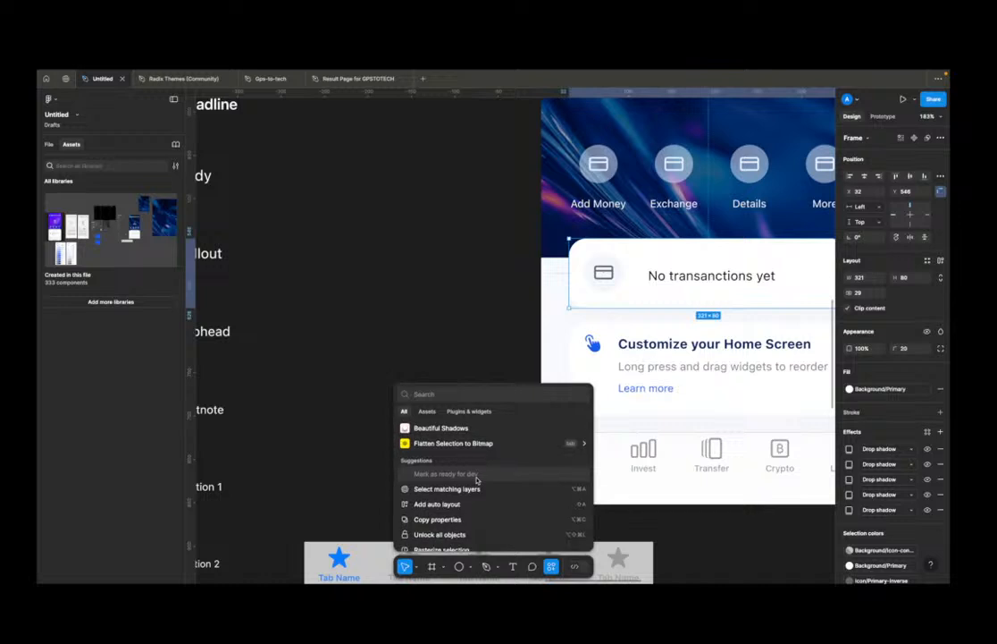
{"action": "scroll", "coordinate": [477, 481], "scroll_direction": "down", "scroll_amount": 1}
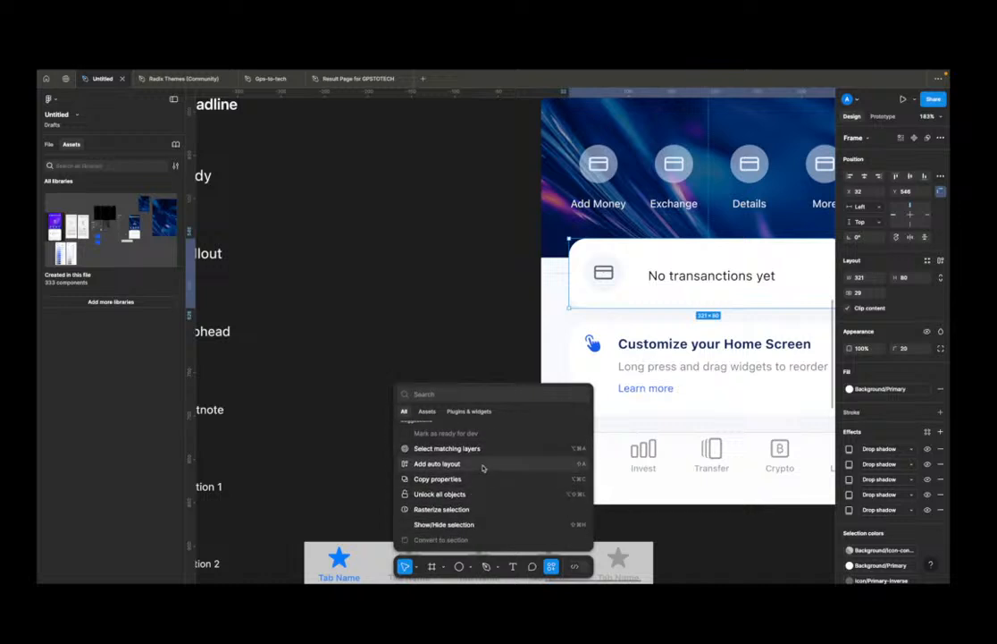
{"action": "left_click", "coordinate": [483, 465]}
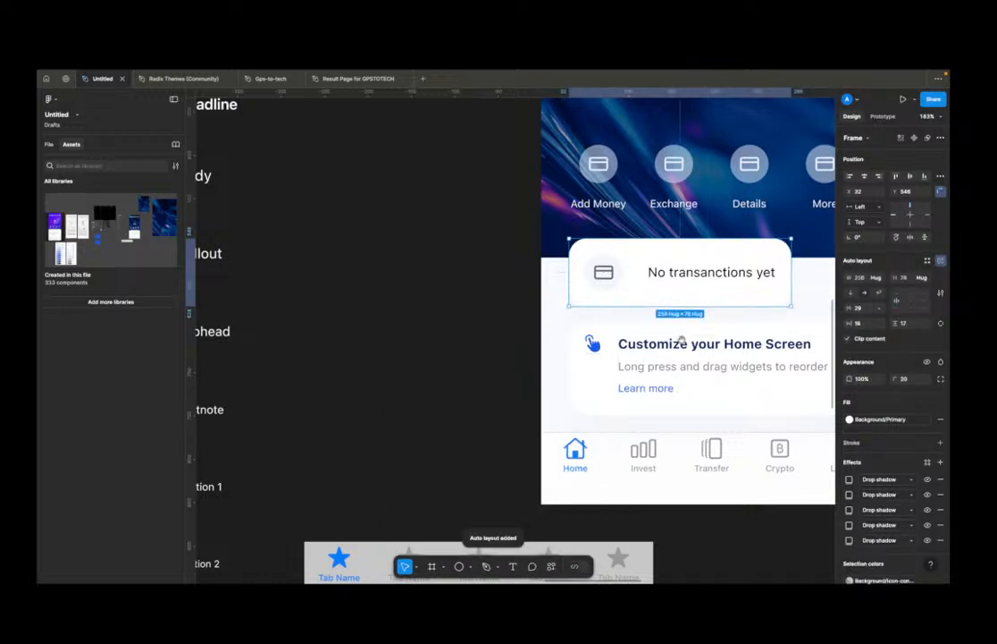
Step: Wrap the No transactions yet and Customize your Home Screen cards in an auto layout and stretch the transactions card to full width
{"action": "scroll", "coordinate": [445, 383], "scroll_direction": "right", "scroll_amount": 5}
{"action": "left_click", "coordinate": [500, 406], "text": "shift"}
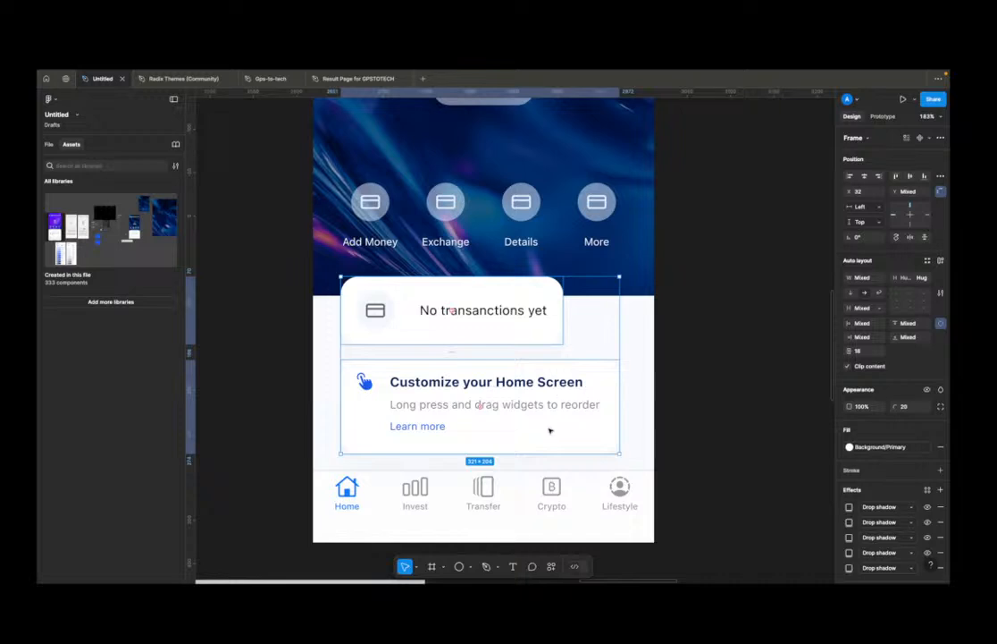
{"action": "key", "text": "shift+a"}
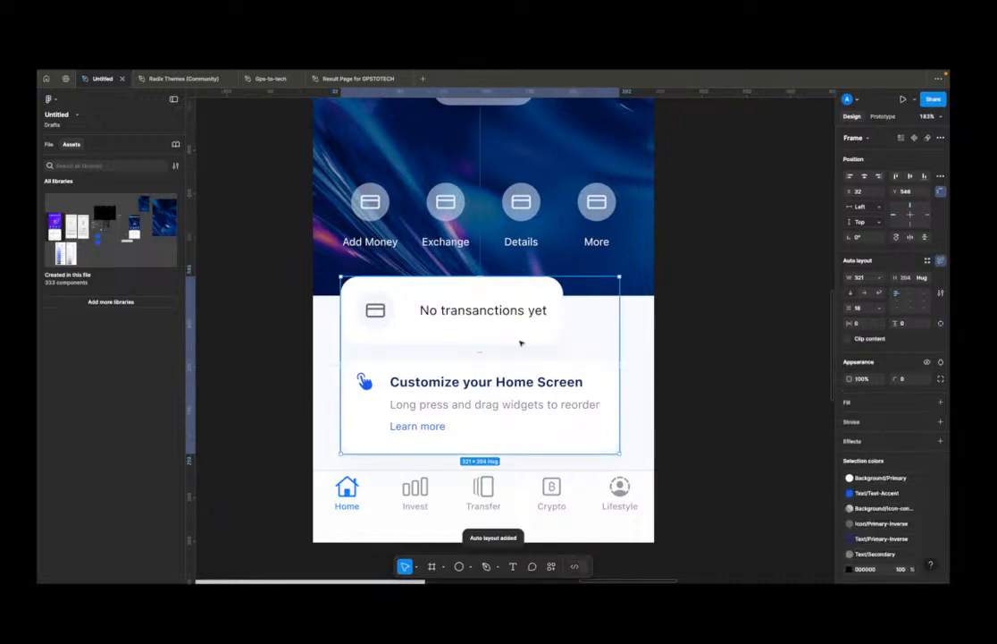
{"action": "double_click", "coordinate": [529, 326]}
{"action": "left_click", "coordinate": [879, 247]}
{"action": "left_click", "coordinate": [883, 258]}
{"action": "left_click", "coordinate": [737, 348]}
Step: Look over the color swatches and icon sheets on the Styles page and return to Page 1
{"action": "scroll", "coordinate": [737, 349], "scroll_direction": "down", "scroll_amount": 5}
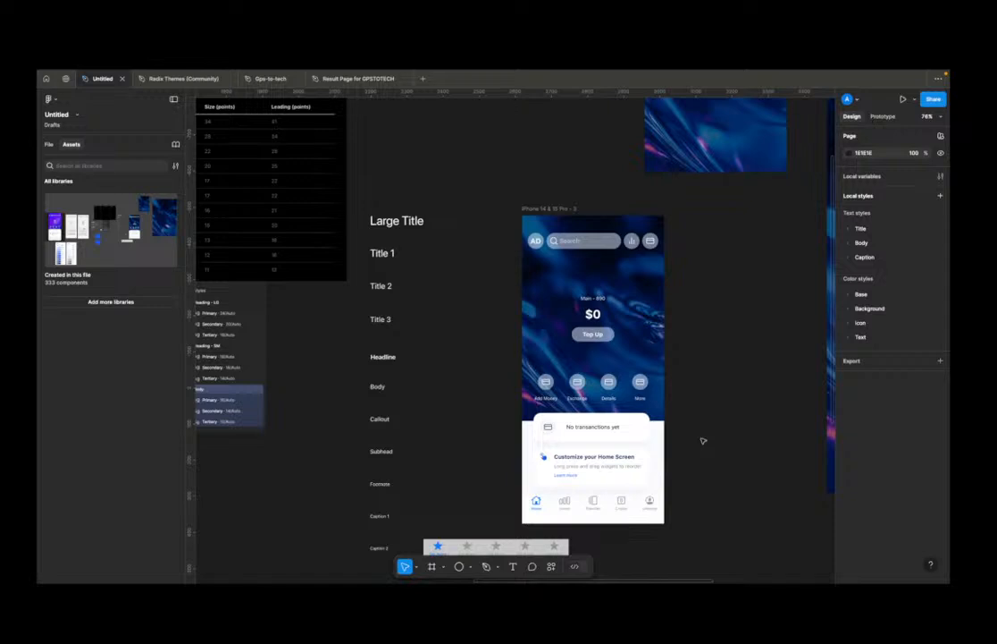
{"action": "scroll", "coordinate": [703, 417], "scroll_direction": "down", "scroll_amount": 2}
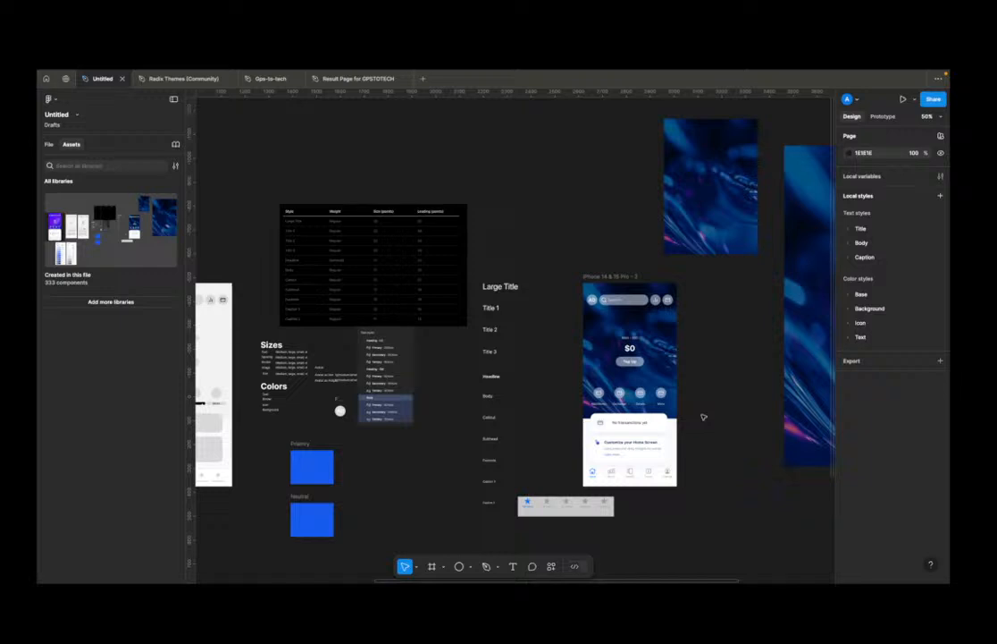
{"action": "left_click", "coordinate": [49, 144]}
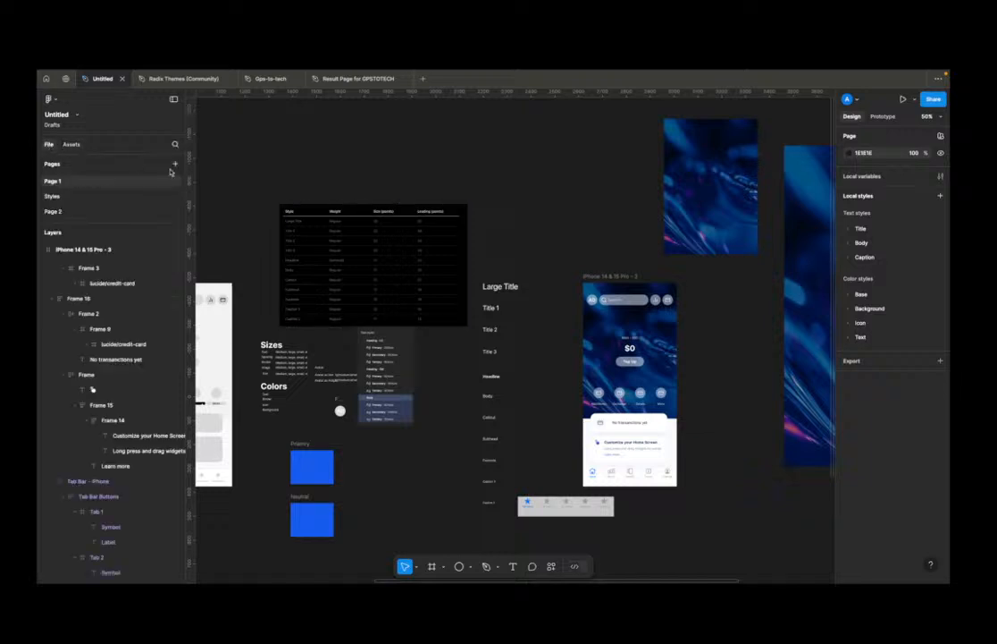
{"action": "left_click", "coordinate": [96, 197]}
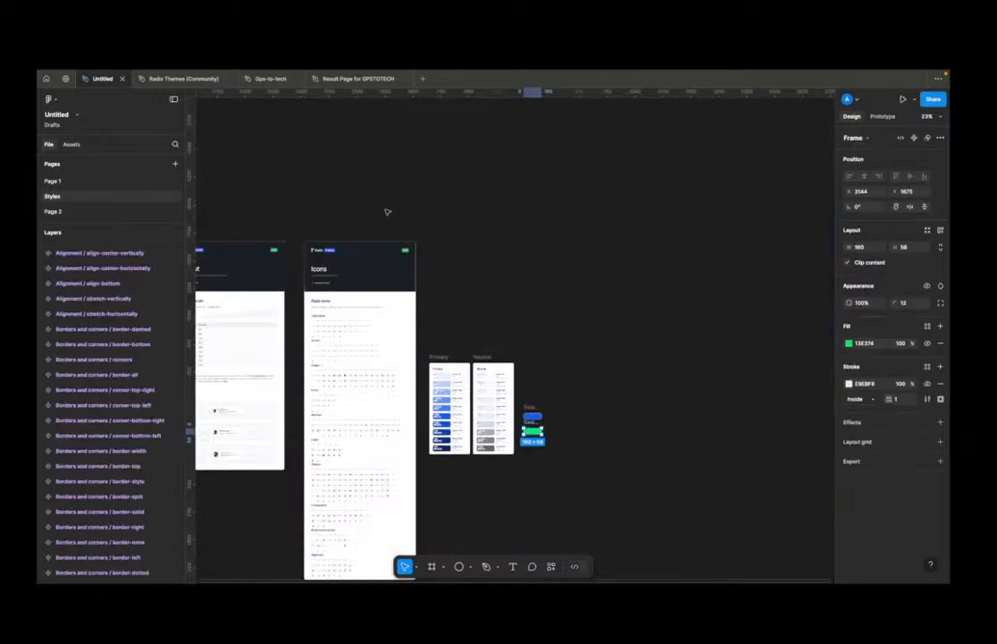
{"action": "left_click", "coordinate": [719, 319]}
{"action": "left_click", "coordinate": [98, 182]}
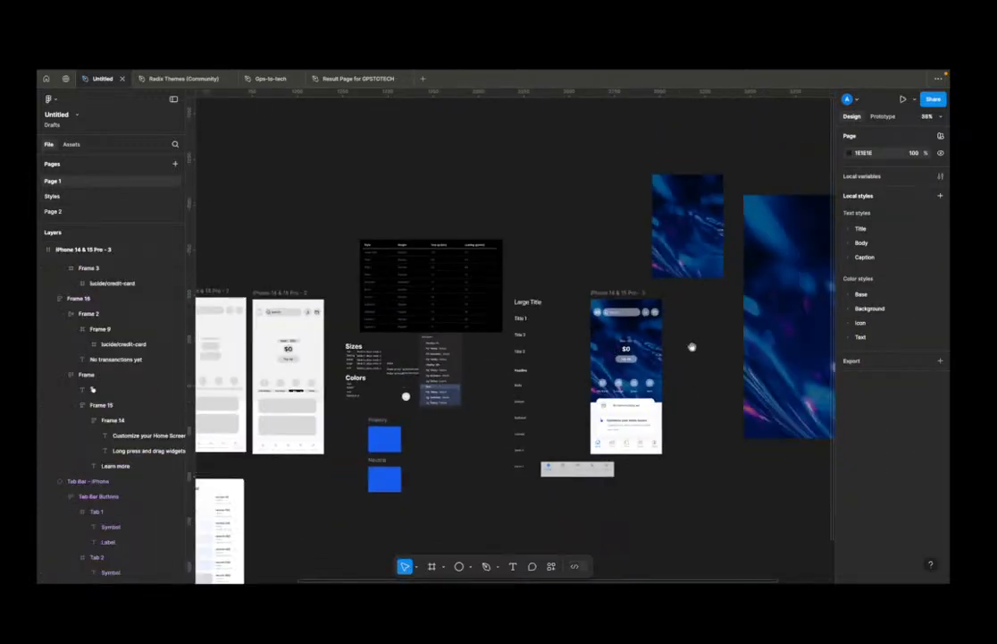
Step: Move the loose Tab Bar - iPhone component away from the phone screen to just below the large blue image
{"action": "scroll", "coordinate": [695, 349], "scroll_direction": "right", "scroll_amount": 3}
{"action": "left_click_drag", "start_coordinate": [489, 484], "coordinate": [693, 476]}
{"action": "left_click", "coordinate": [612, 417]}
Step: Set the vertical gap between the two stacked cards to 12
{"action": "scroll", "coordinate": [611, 417], "scroll_direction": "up", "scroll_amount": 5}
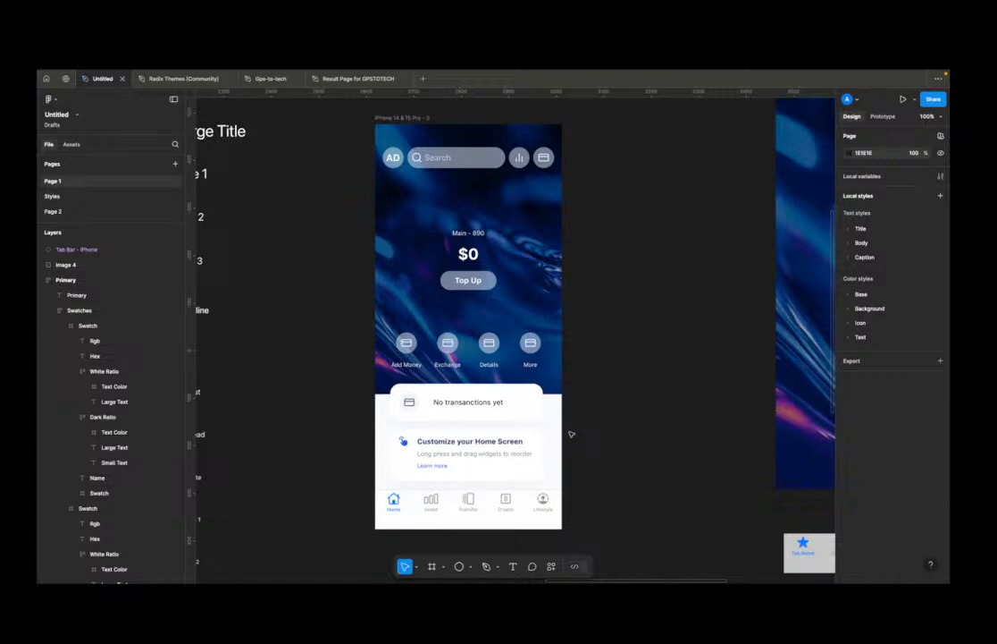
{"action": "left_click", "coordinate": [463, 439]}
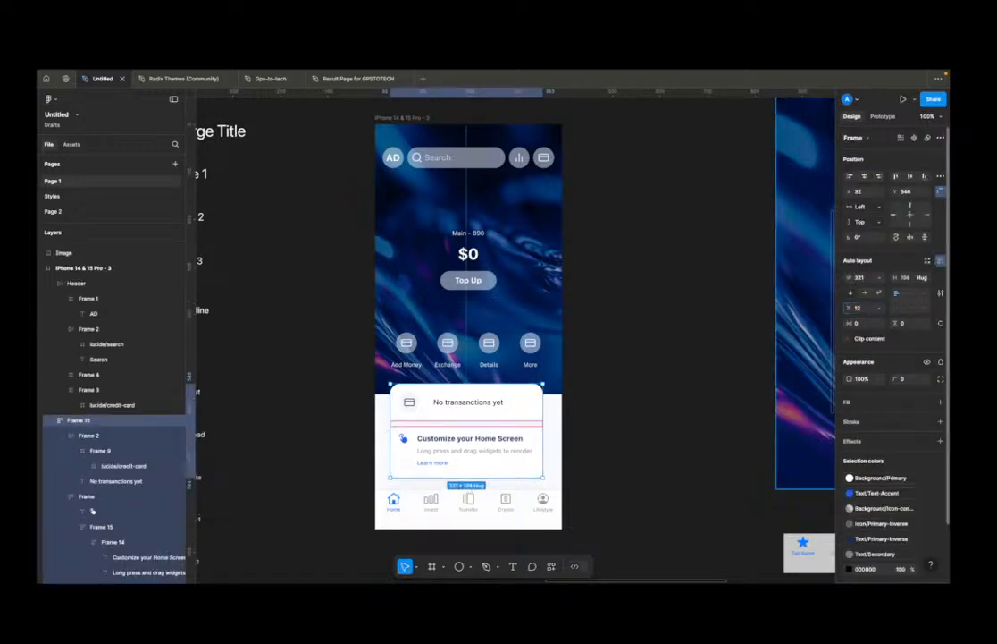
{"action": "left_click", "coordinate": [646, 332]}
Step: Draw a frame about 1231 × 1218 on the empty canvas beyond the large blue image
{"action": "scroll", "coordinate": [621, 330], "scroll_direction": "down", "scroll_amount": 10}
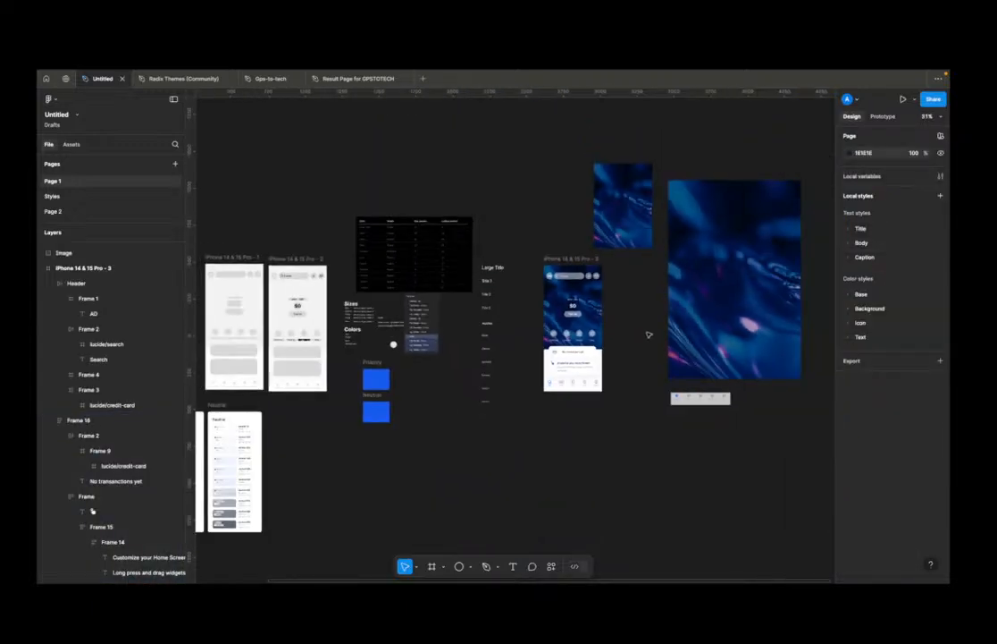
{"action": "scroll", "coordinate": [637, 334], "scroll_direction": "right", "scroll_amount": 5}
{"action": "key", "text": "f"}
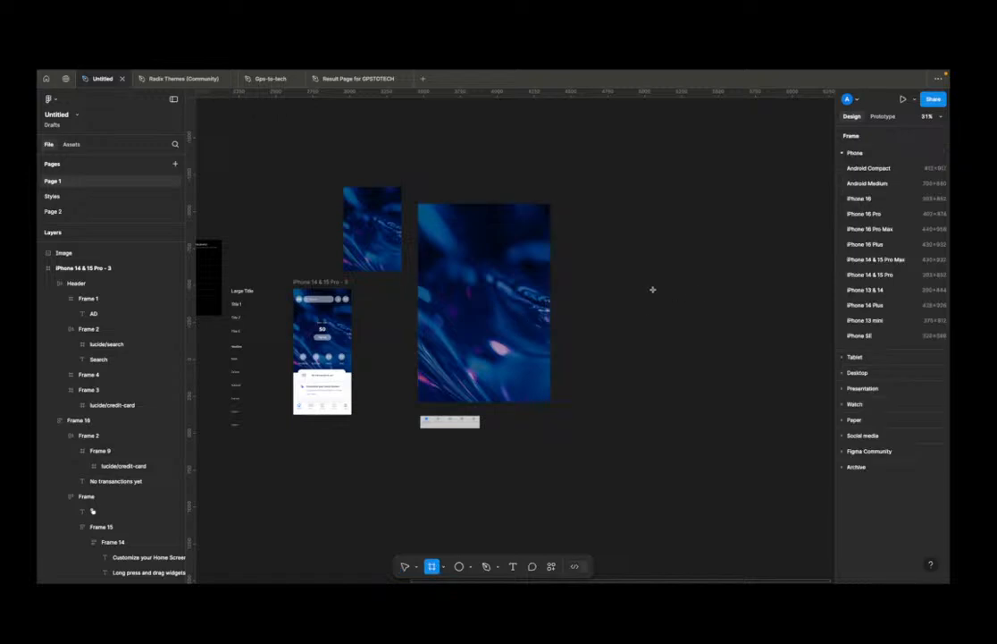
{"action": "left_click_drag", "start_coordinate": [643, 251], "coordinate": [826, 435]}
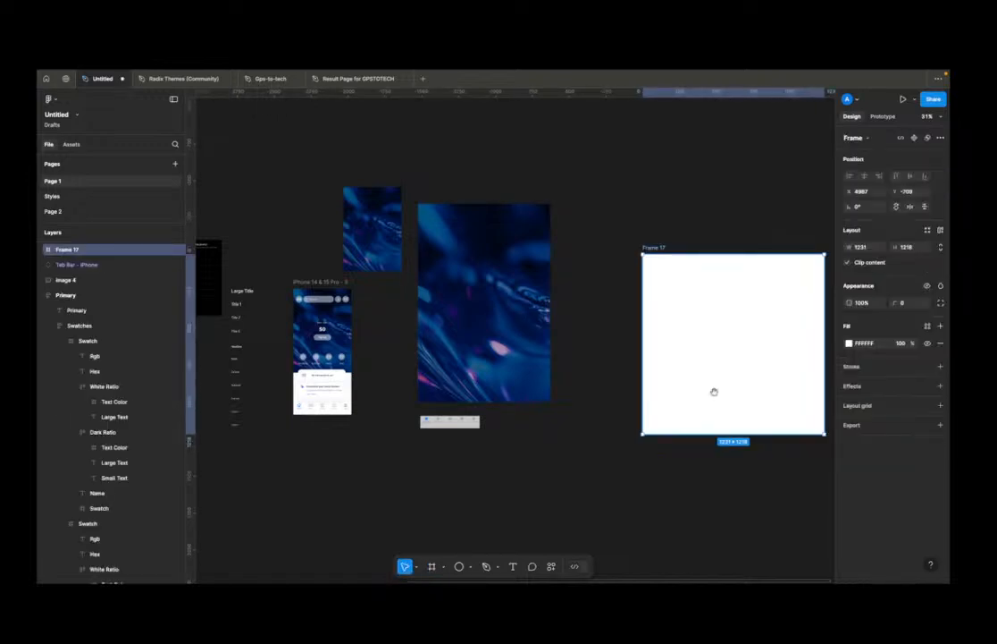
{"action": "scroll", "coordinate": [626, 384], "scroll_direction": "right", "scroll_amount": 3}
{"action": "left_click_drag", "start_coordinate": [588, 379], "coordinate": [579, 381]}
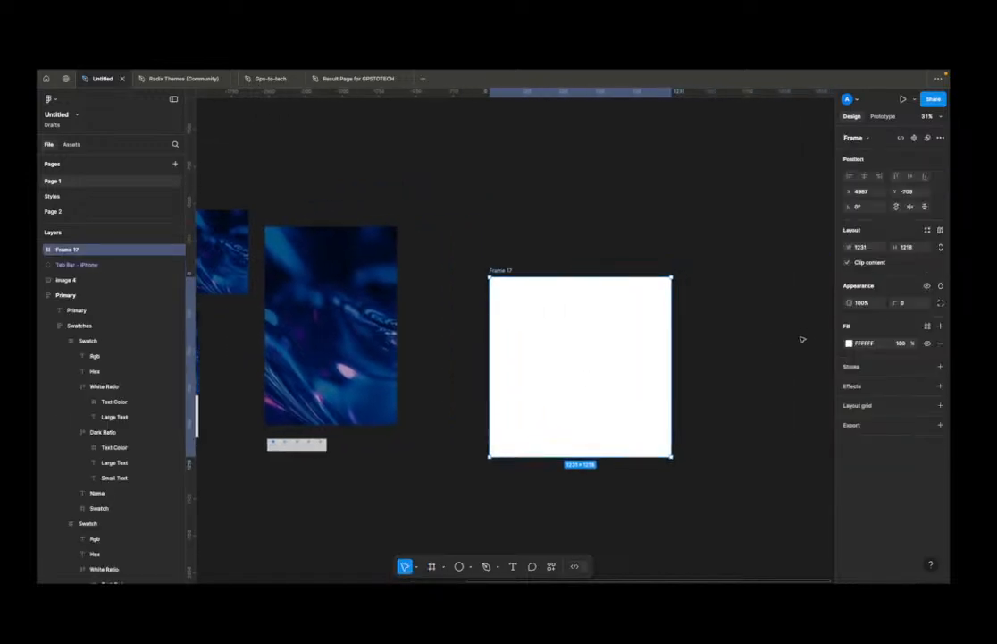
Step: Set the new white frame's size to 1200 × 1200
{"action": "left_click", "coordinate": [860, 247]}
{"action": "type", "text": "1"}
{"action": "key", "text": "Tab"}
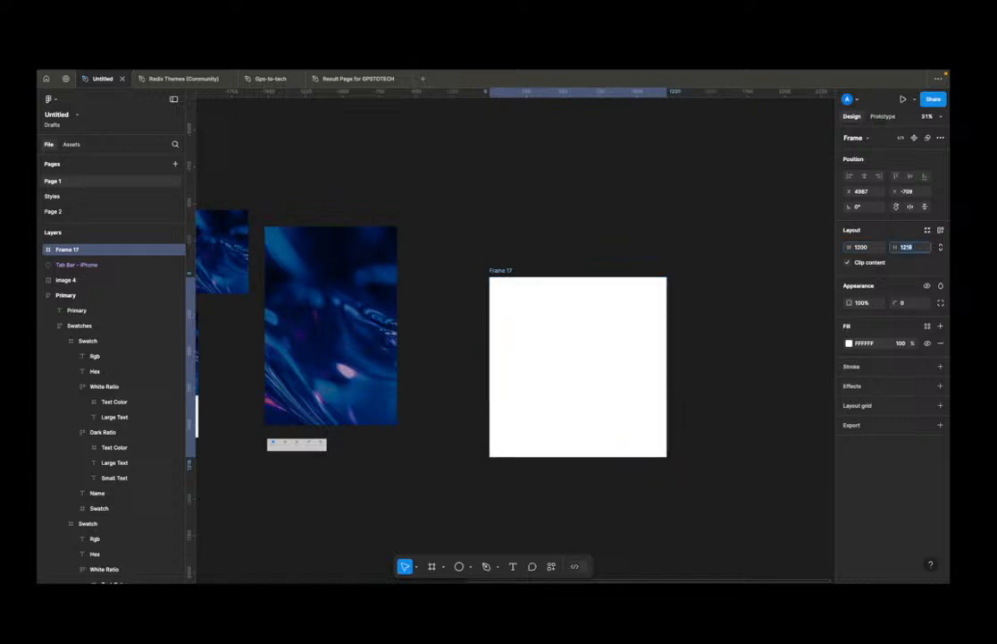
{"action": "type", "text": "1200"}
{"action": "key", "text": "Return"}
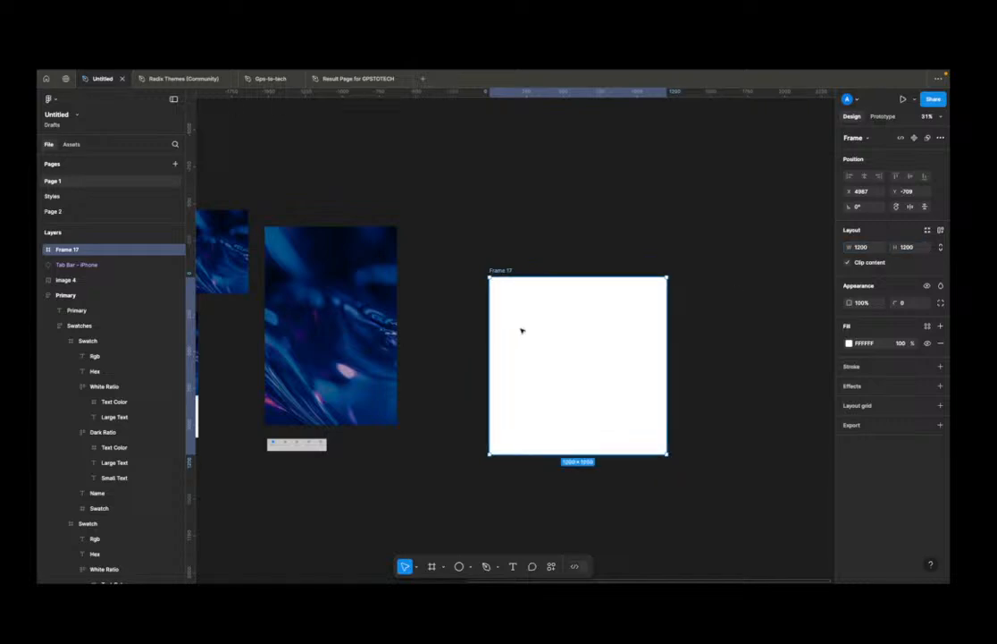
Step: Place the iPhone 14 & 15 Pro - 3 screen inside the white frame at X 370, Y 209
{"action": "scroll", "coordinate": [396, 359], "scroll_direction": "down", "scroll_amount": 3}
{"action": "left_click_drag", "start_coordinate": [246, 324], "coordinate": [520, 323]}
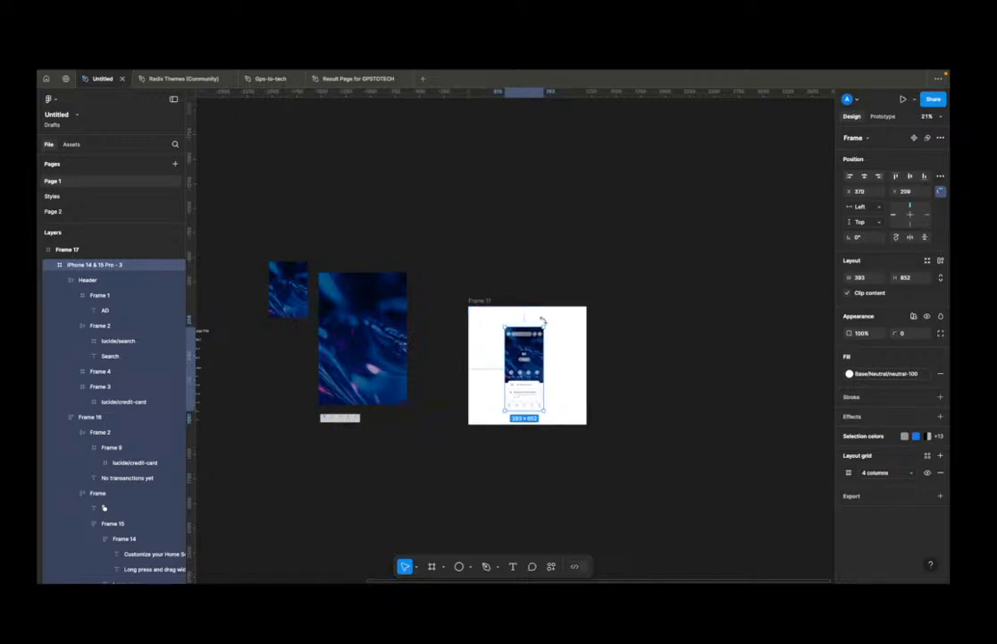
{"action": "scroll", "coordinate": [520, 354], "scroll_direction": "up", "scroll_amount": 5}
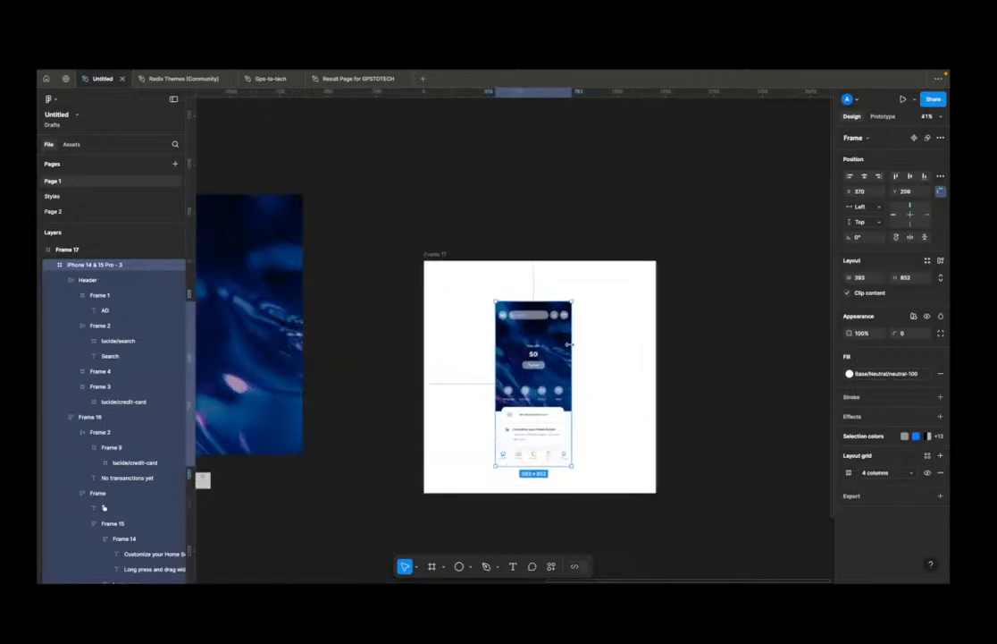
Step: Give the phone screen frame 100% corner smoothing and a corner radius of 32
{"action": "left_click", "coordinate": [941, 334]}
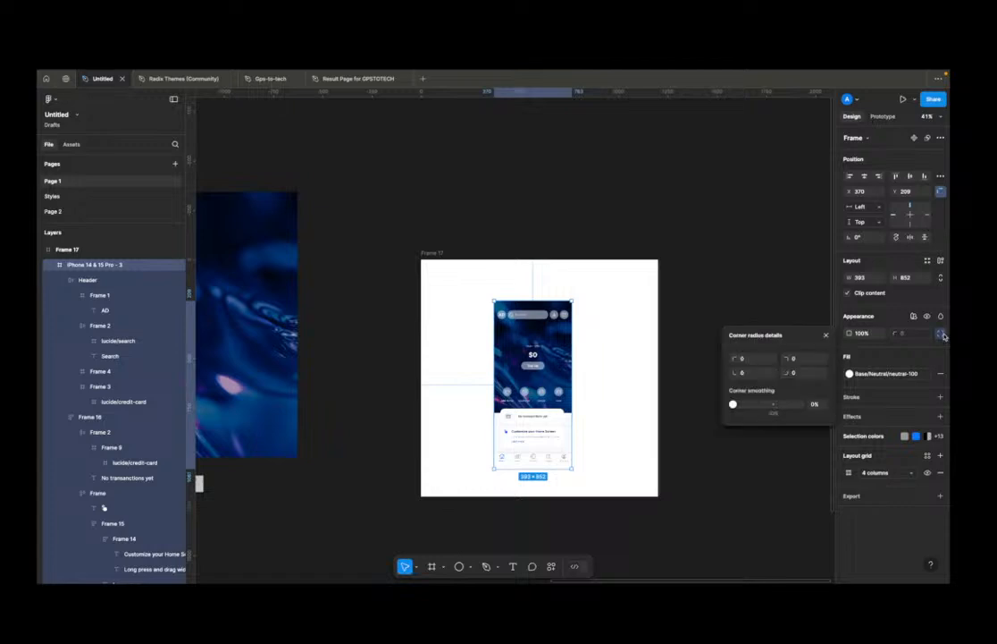
{"action": "left_click_drag", "start_coordinate": [734, 405], "coordinate": [799, 404]}
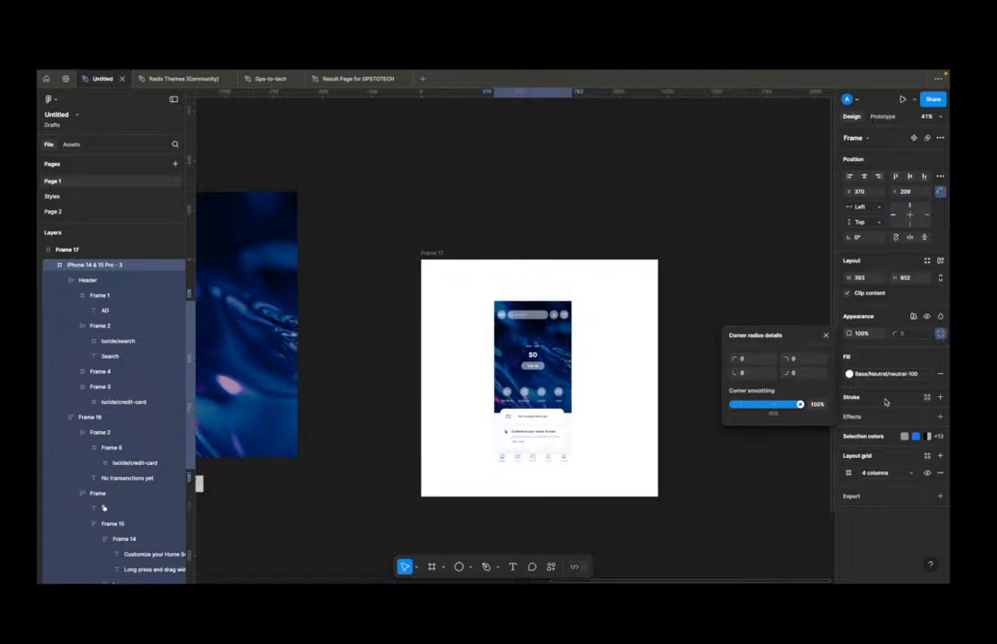
{"action": "scroll", "coordinate": [554, 366], "scroll_direction": "up", "scroll_amount": 3}
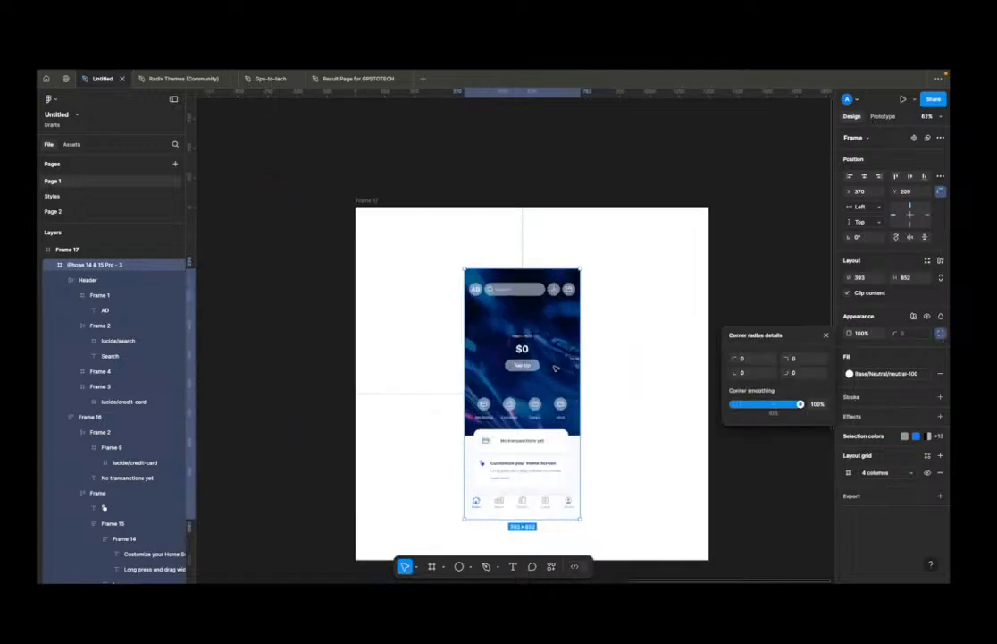
{"action": "left_click", "coordinate": [940, 333]}
{"action": "left_click", "coordinate": [917, 334]}
{"action": "type", "text": "32"}
{"action": "key", "text": "Return"}
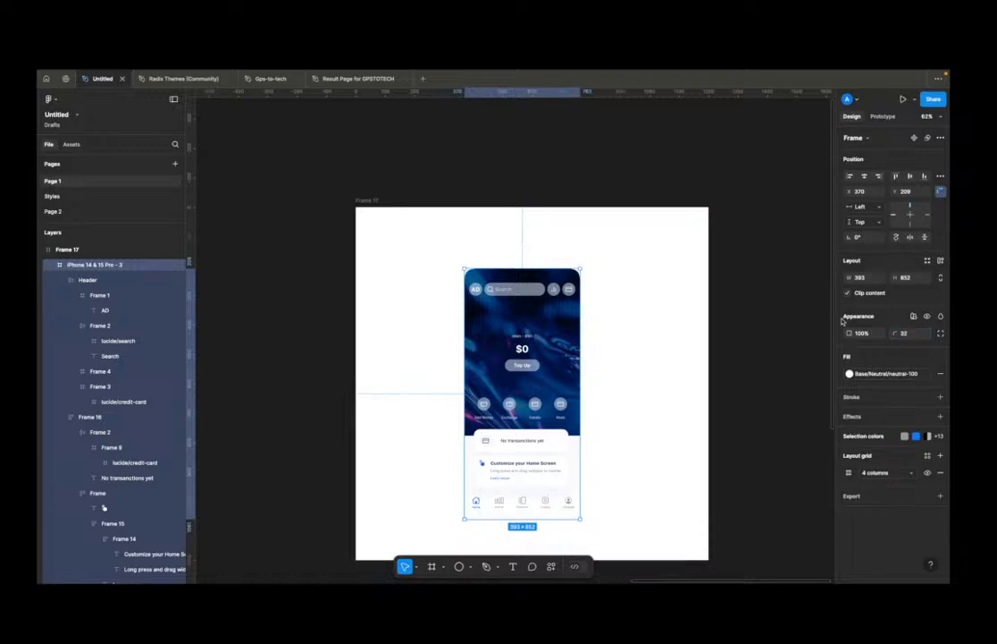
{"action": "left_click", "coordinate": [723, 421]}
{"action": "scroll", "coordinate": [661, 427], "scroll_direction": "up", "scroll_amount": 1}
{"action": "scroll", "coordinate": [662, 381], "scroll_direction": "down", "scroll_amount": 2}
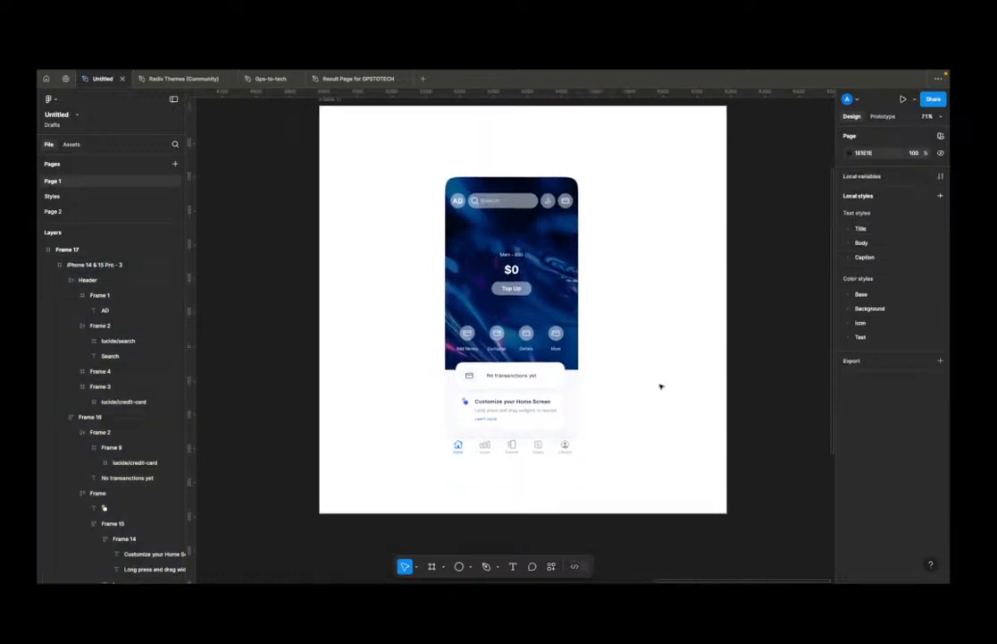
{"action": "left_click", "coordinate": [539, 334]}
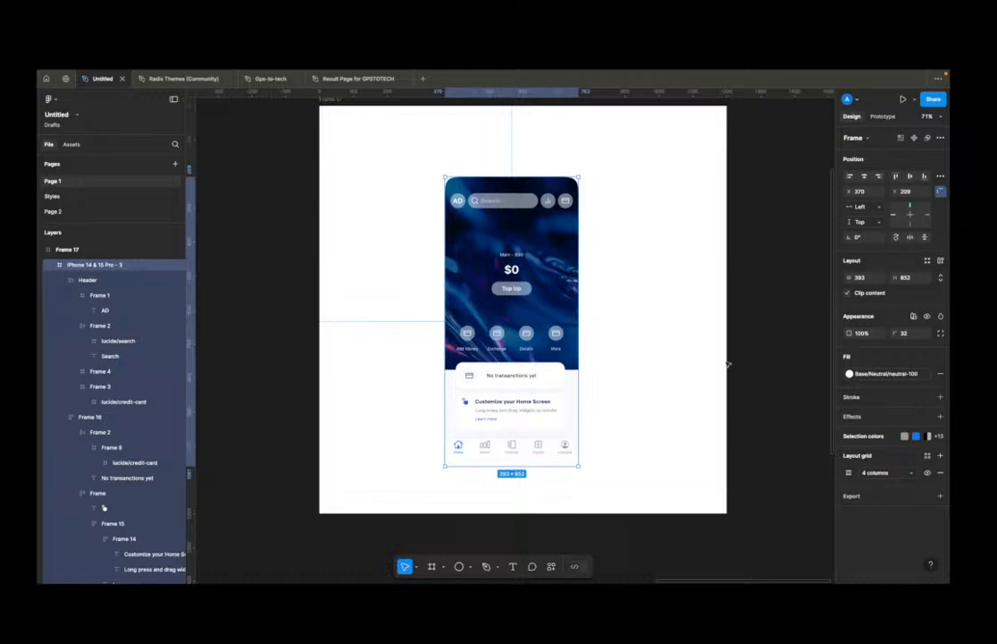
{"action": "key", "text": "shift+i"}
{"action": "type", "text": "beau"}
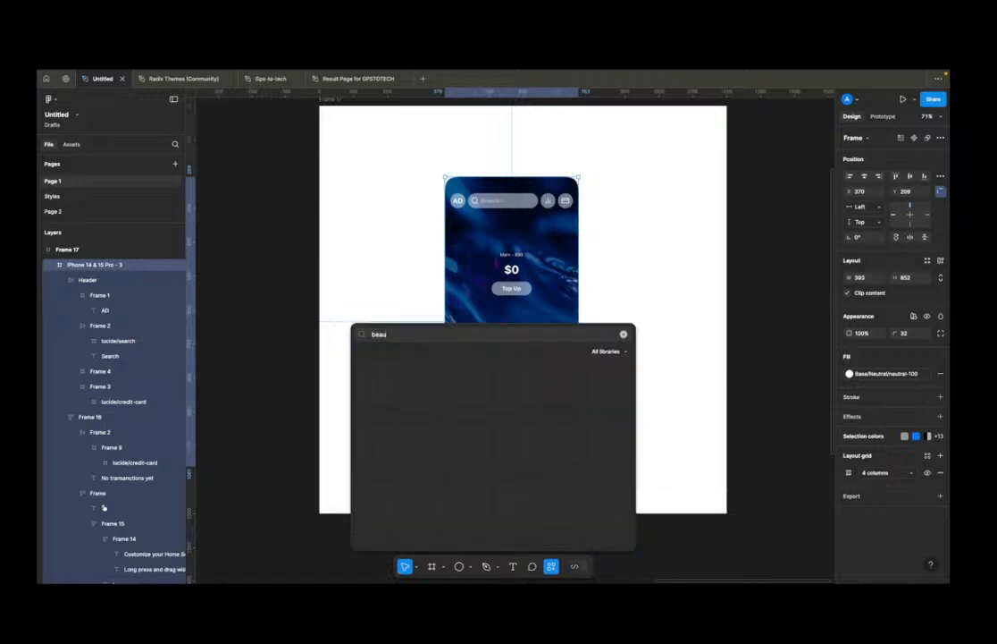
{"action": "key", "text": "Escape"}
Step: Run the Beautiful Shadows plugin on the phone screen and sample the blue hand symbol as the shadow color, RGB 24, 91, 236
{"action": "key", "text": "super+k"}
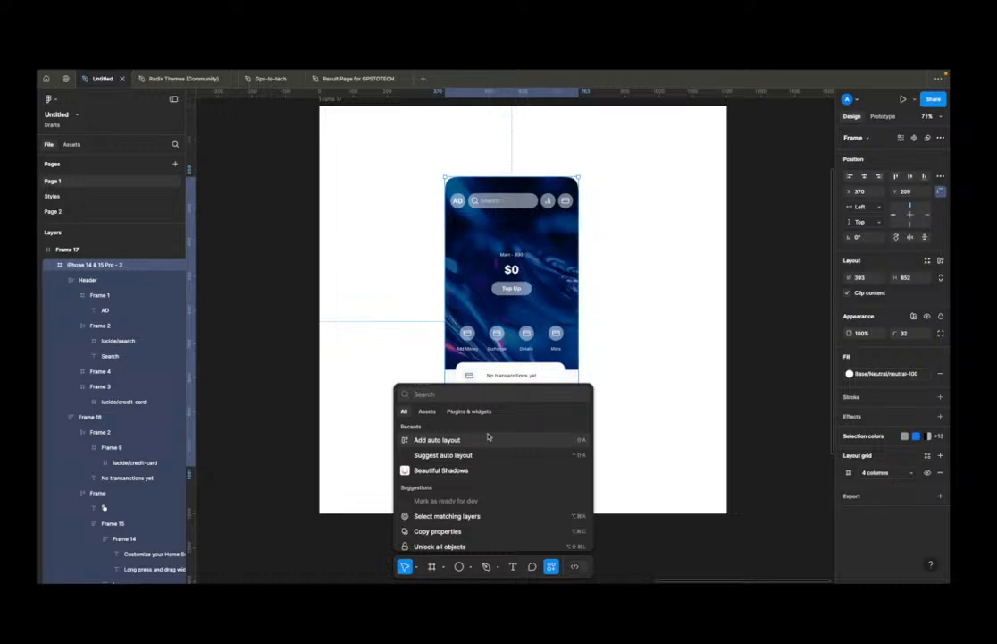
{"action": "left_click", "coordinate": [474, 470]}
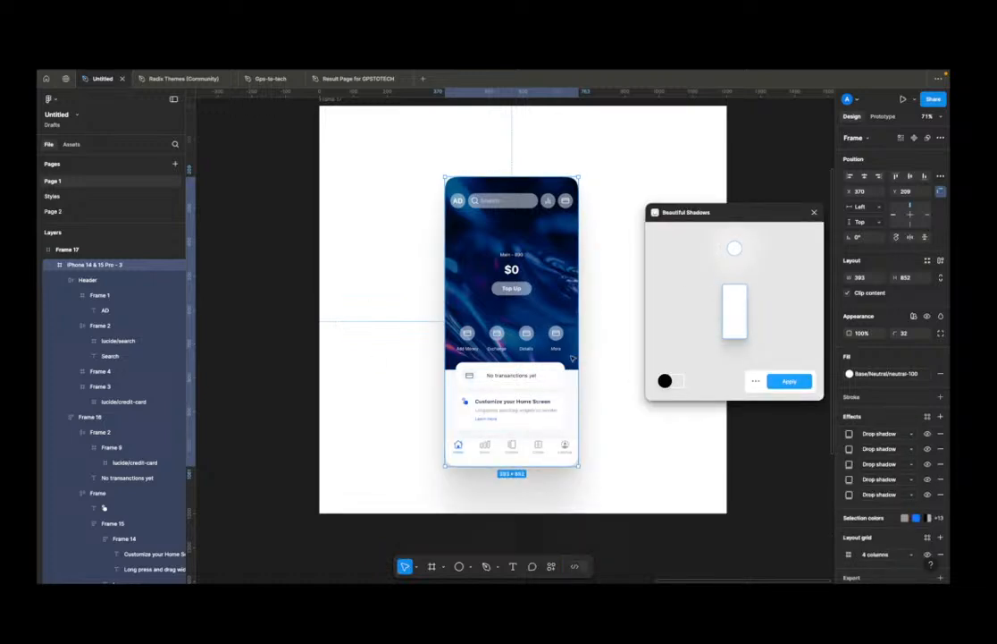
{"action": "scroll", "coordinate": [608, 340], "scroll_direction": "down", "scroll_amount": 5}
{"action": "left_click", "coordinate": [757, 381]}
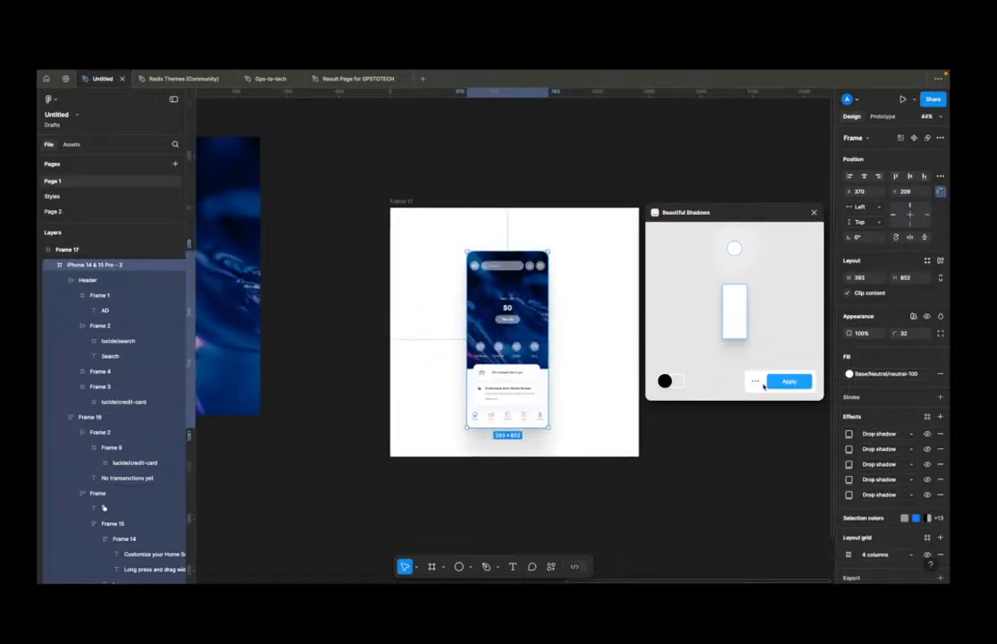
{"action": "left_click", "coordinate": [665, 380]}
{"action": "key", "text": "i"}
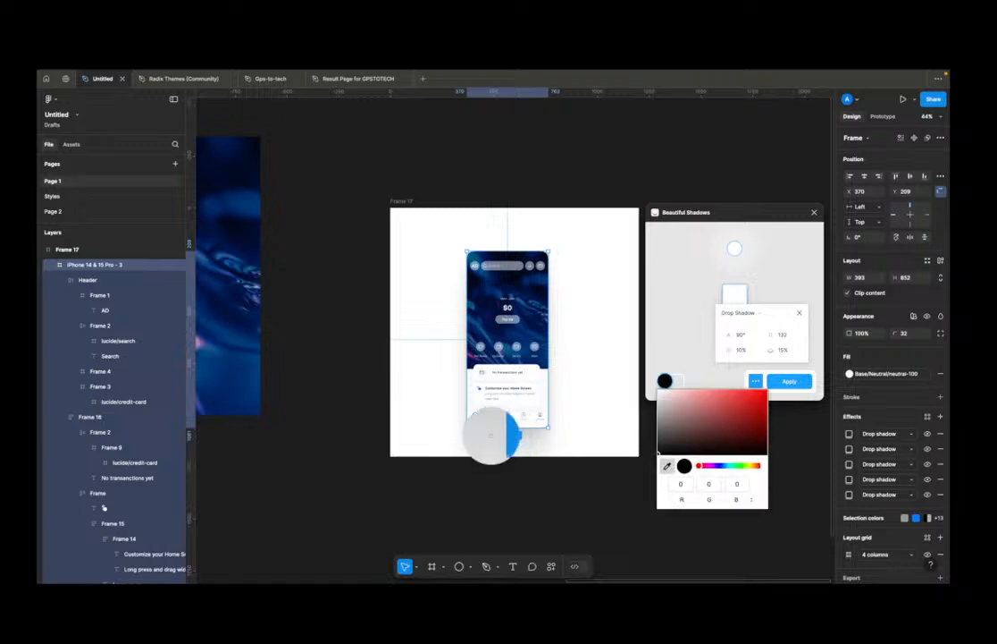
{"action": "left_click", "coordinate": [476, 383]}
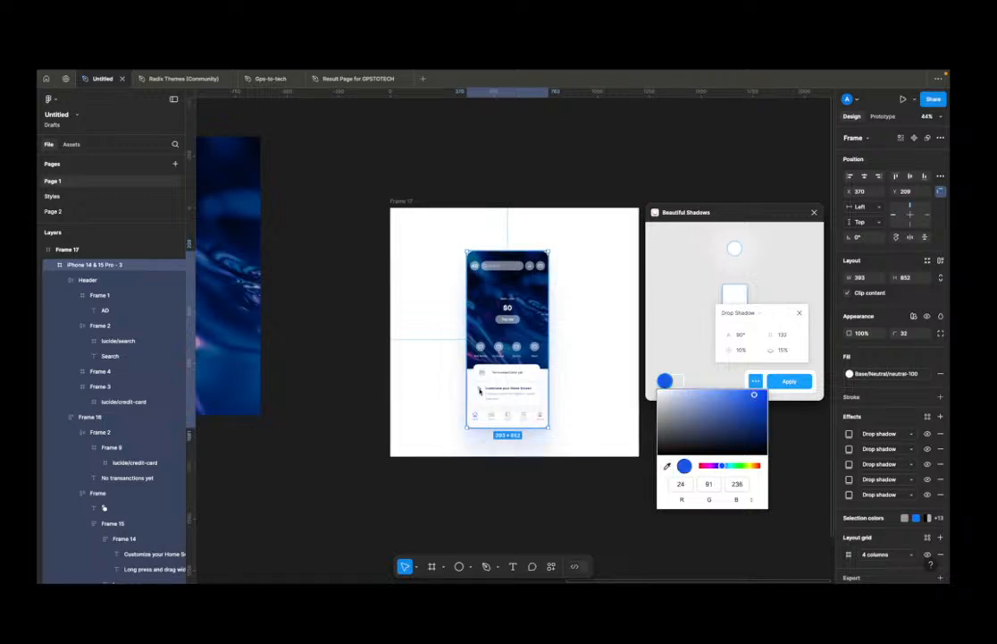
Step: Darken the Beautiful Shadows color to a deep navy, RGB 8, 21, 48
{"action": "left_click", "coordinate": [692, 369]}
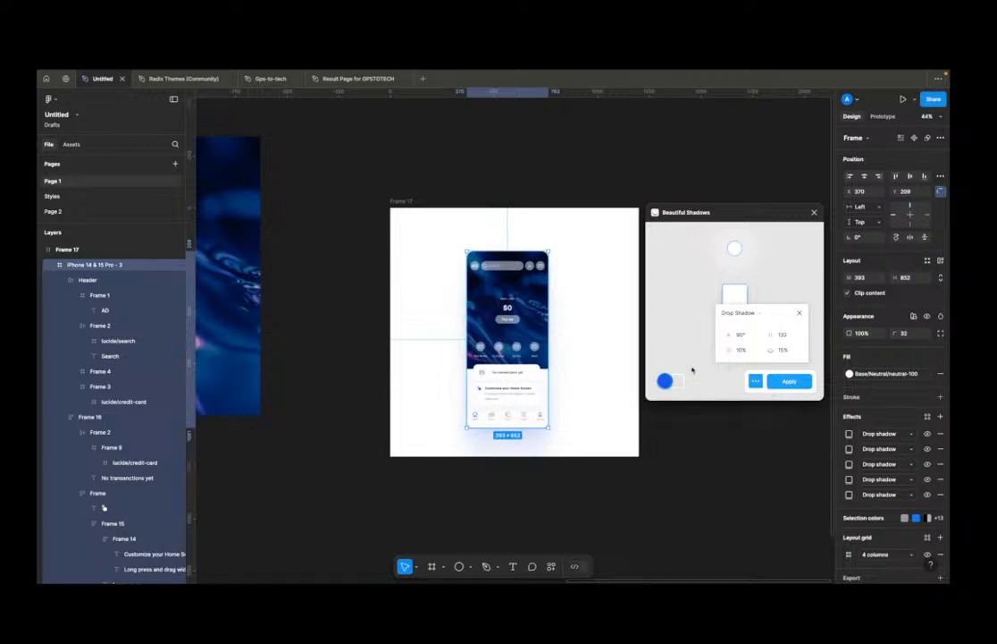
{"action": "left_click", "coordinate": [665, 381]}
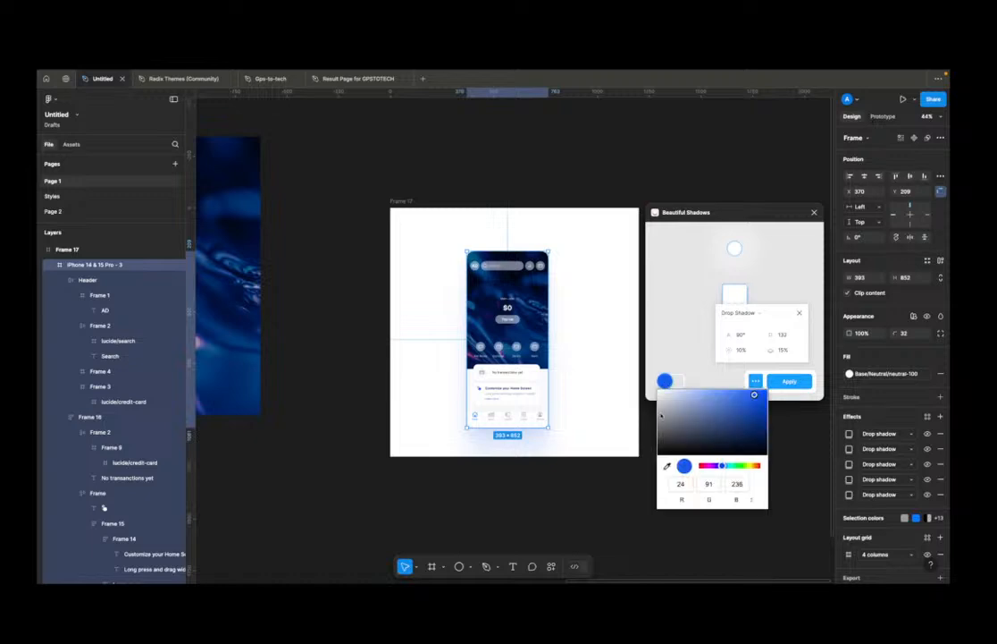
{"action": "left_click_drag", "start_coordinate": [754, 395], "coordinate": [751, 433]}
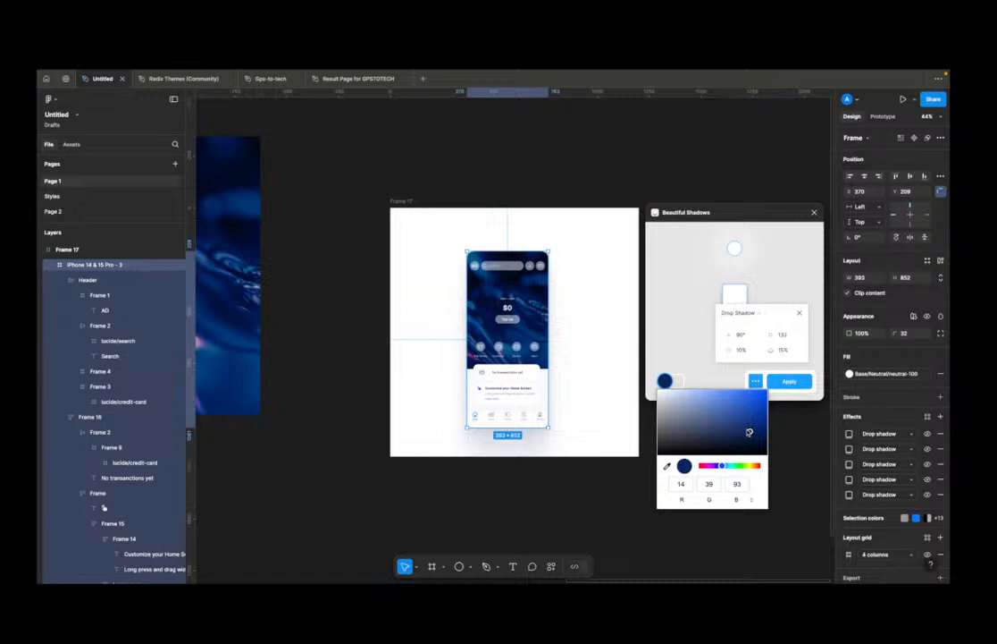
{"action": "mouse_move", "coordinate": [750, 432]}
{"action": "left_mouse_down"}
{"action": "mouse_move", "coordinate": [744, 468]}
{"action": "mouse_move", "coordinate": [749, 443]}
{"action": "left_mouse_up"}
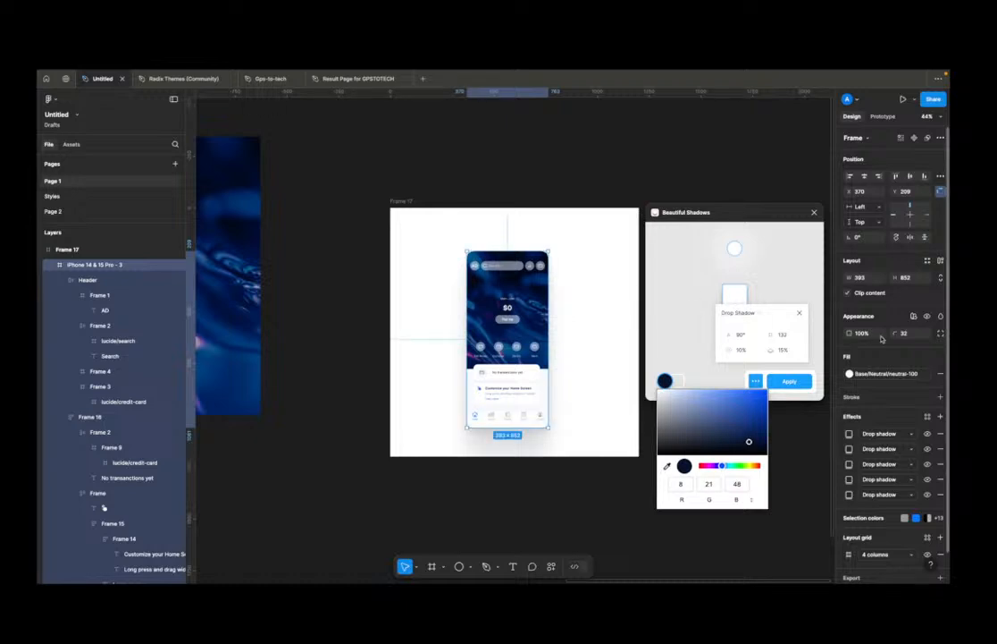
Step: Reposition the shadow's light source to angle 134° and distance 100, set its brightness to 12%, and apply the shadow
{"action": "left_click_drag", "start_coordinate": [737, 247], "coordinate": [770, 265]}
{"action": "left_click_drag", "start_coordinate": [770, 263], "coordinate": [772, 265]}
{"action": "left_click", "coordinate": [749, 349]}
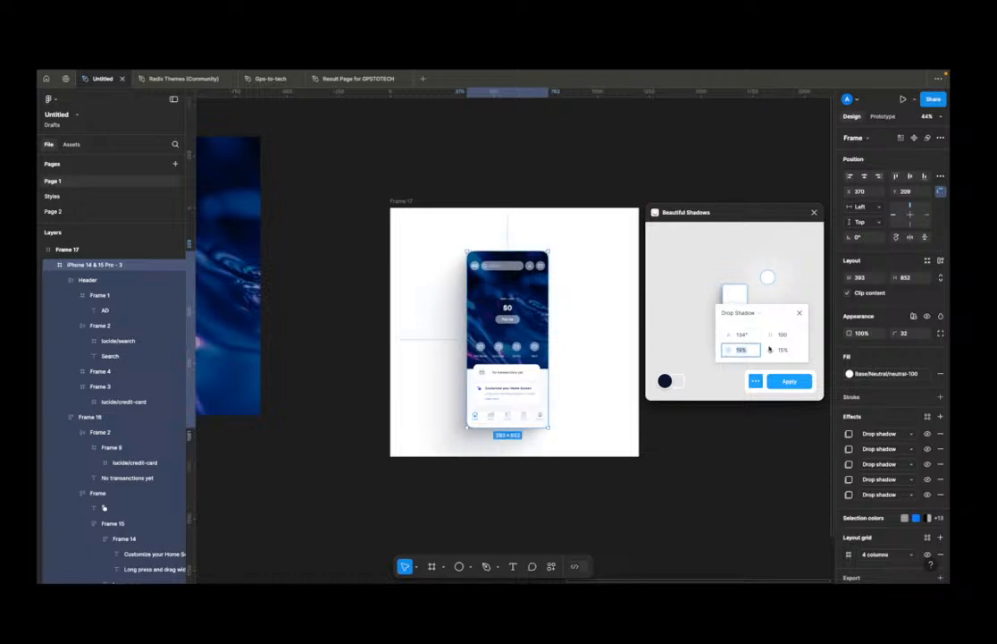
{"action": "type", "text": "12"}
{"action": "key", "text": "Return"}
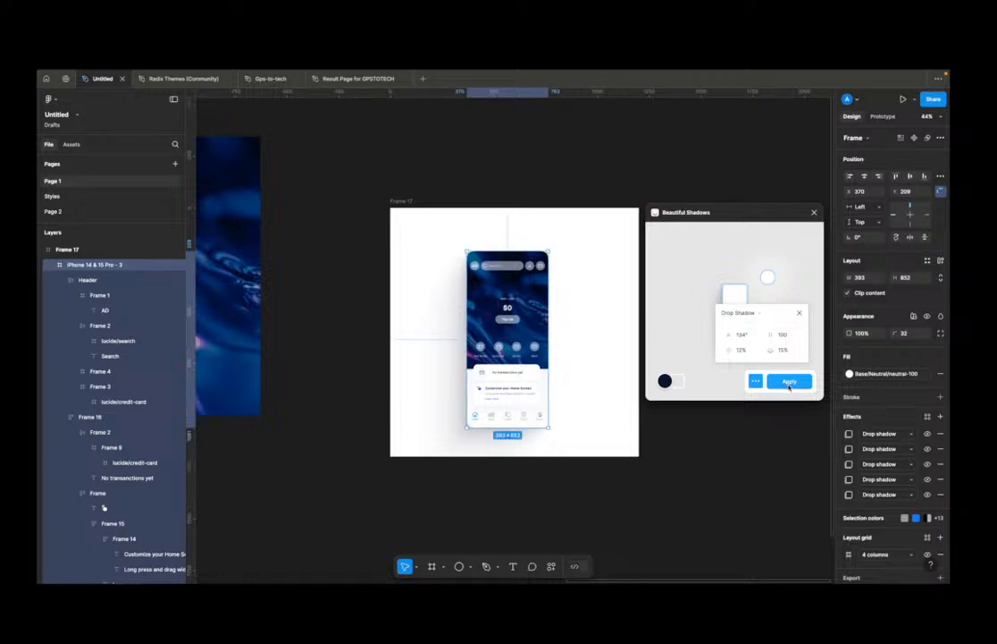
{"action": "left_click", "coordinate": [790, 381]}
{"action": "left_click", "coordinate": [722, 355]}
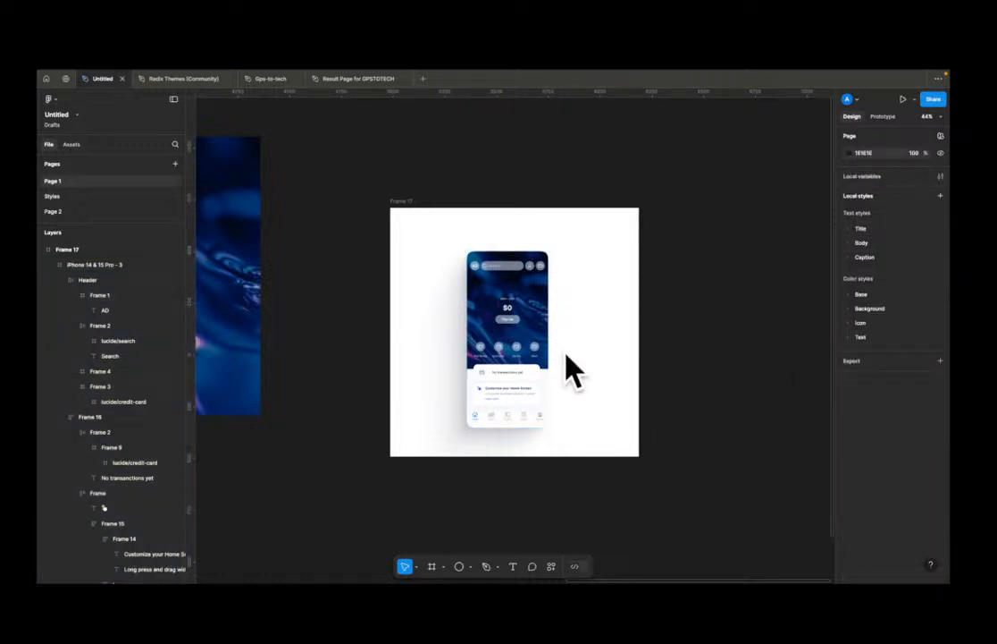
Step: Center the phone screen horizontally and vertically inside Frame 17
{"action": "left_click", "coordinate": [536, 264]}
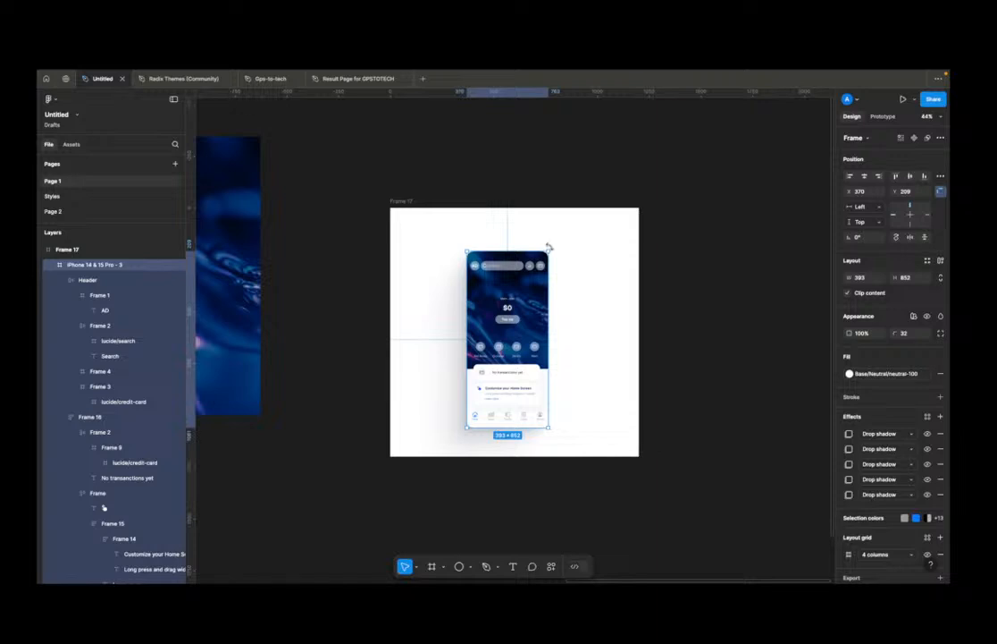
{"action": "left_click", "coordinate": [726, 312]}
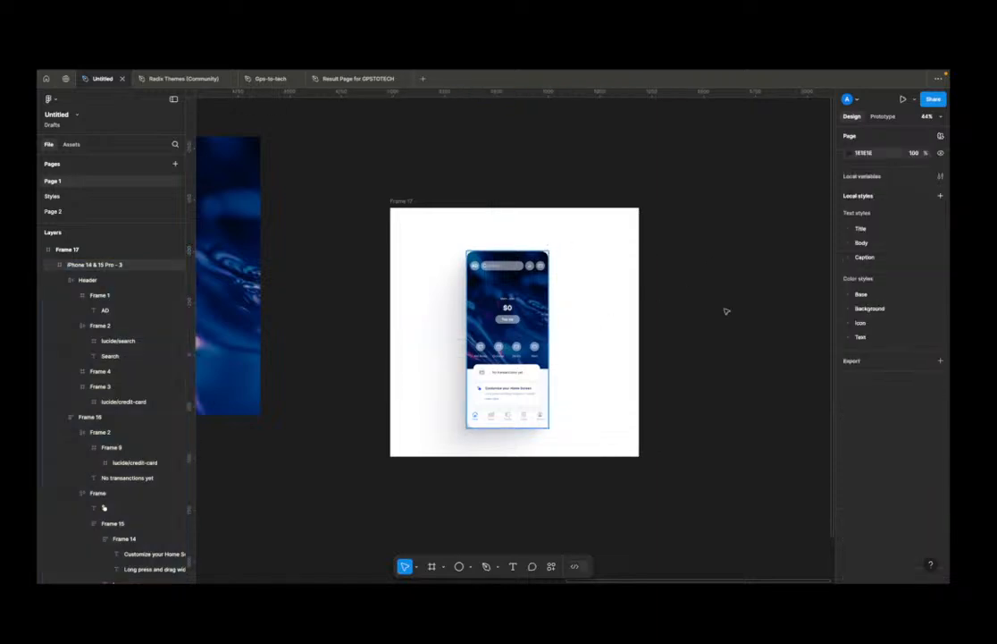
{"action": "left_click", "coordinate": [527, 313]}
{"action": "left_click", "coordinate": [865, 176]}
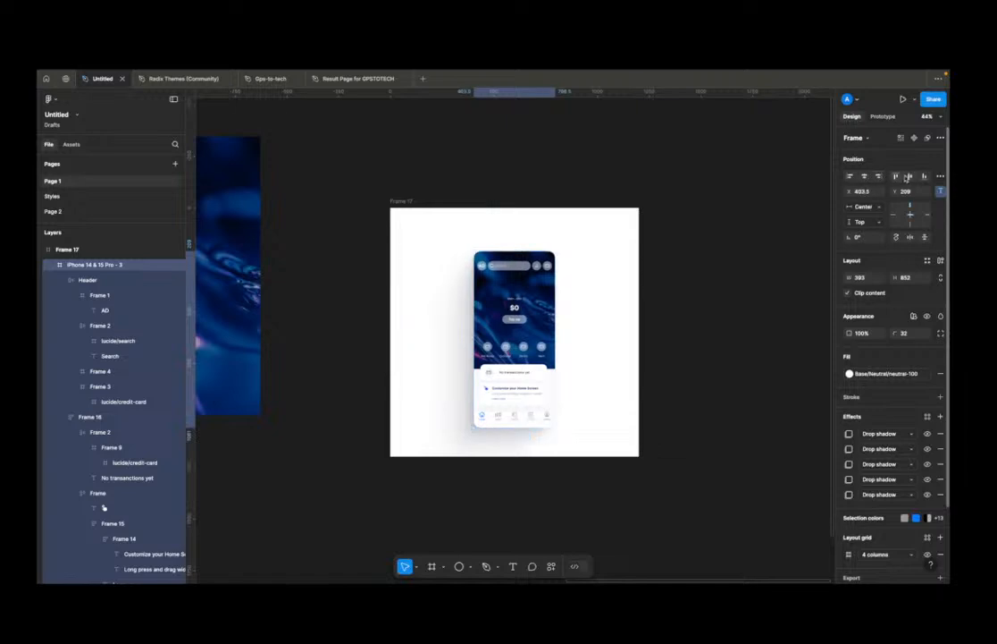
{"action": "left_click", "coordinate": [910, 176]}
{"action": "left_click", "coordinate": [740, 290]}
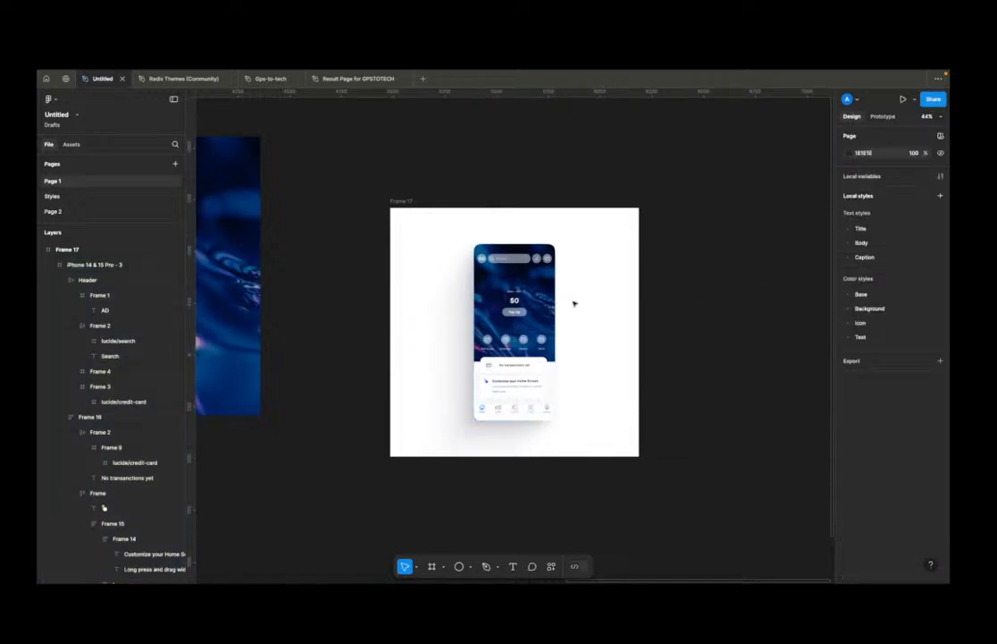
Step: Set the phone screen frame's corner radius to 57
{"action": "left_click", "coordinate": [552, 258]}
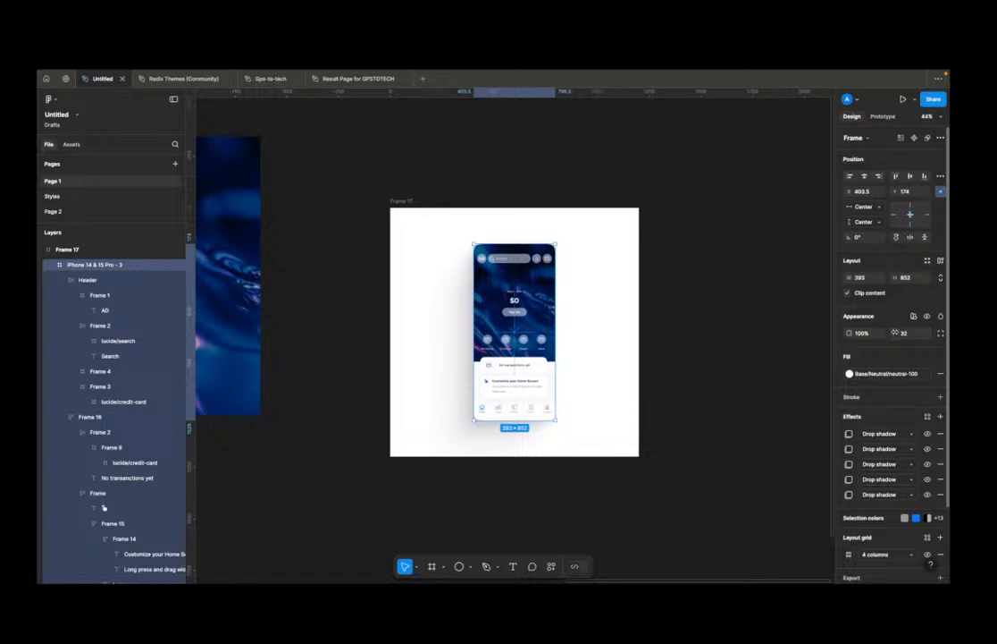
{"action": "left_click_drag", "start_coordinate": [897, 333], "coordinate": [222, 319]}
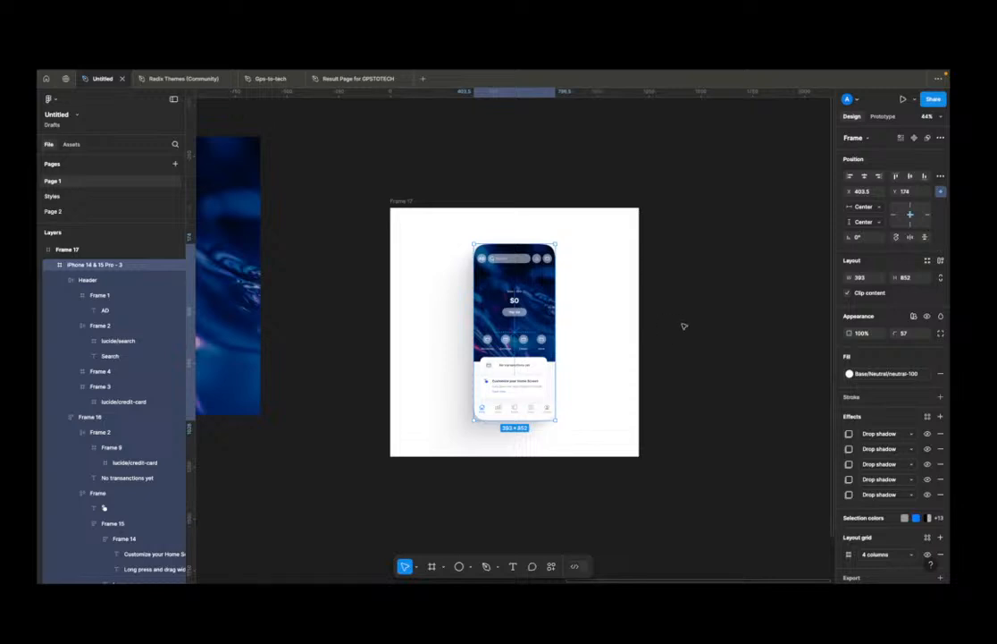
{"action": "left_click", "coordinate": [676, 319]}
{"action": "left_click", "coordinate": [552, 255]}
Step: Give Frame 17 a linear gradient fill from FFFFFF to a gray-blue 777A85 sampled from the canvas
{"action": "left_click", "coordinate": [400, 203]}
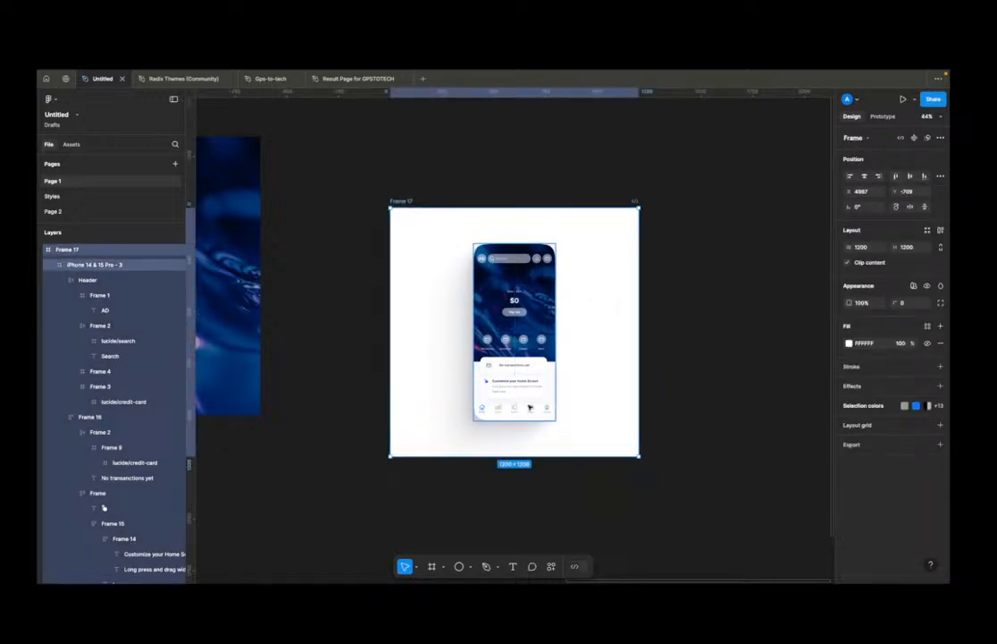
{"action": "left_click", "coordinate": [849, 343]}
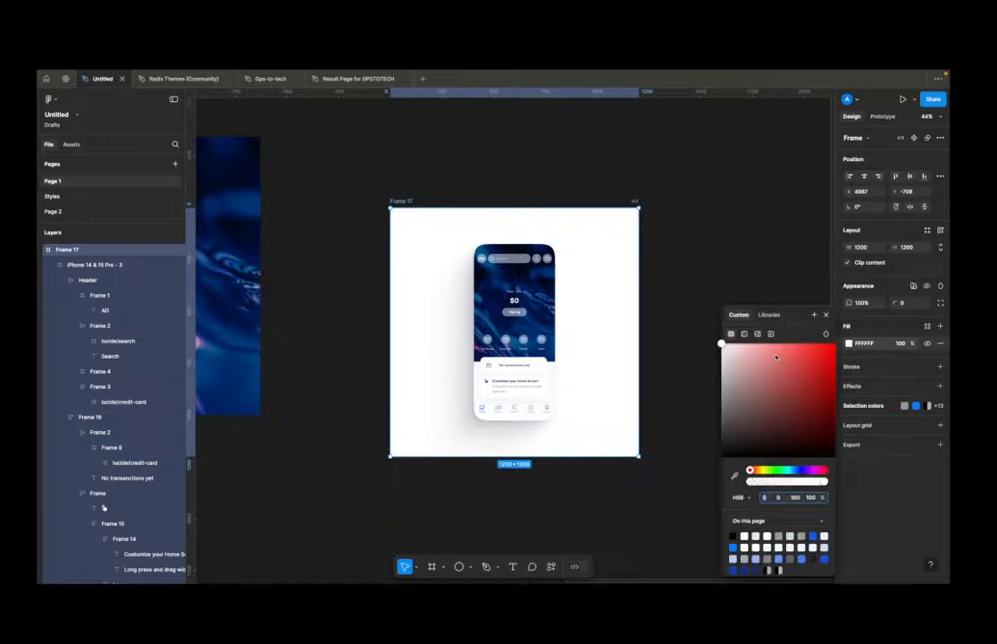
{"action": "left_click", "coordinate": [745, 334]}
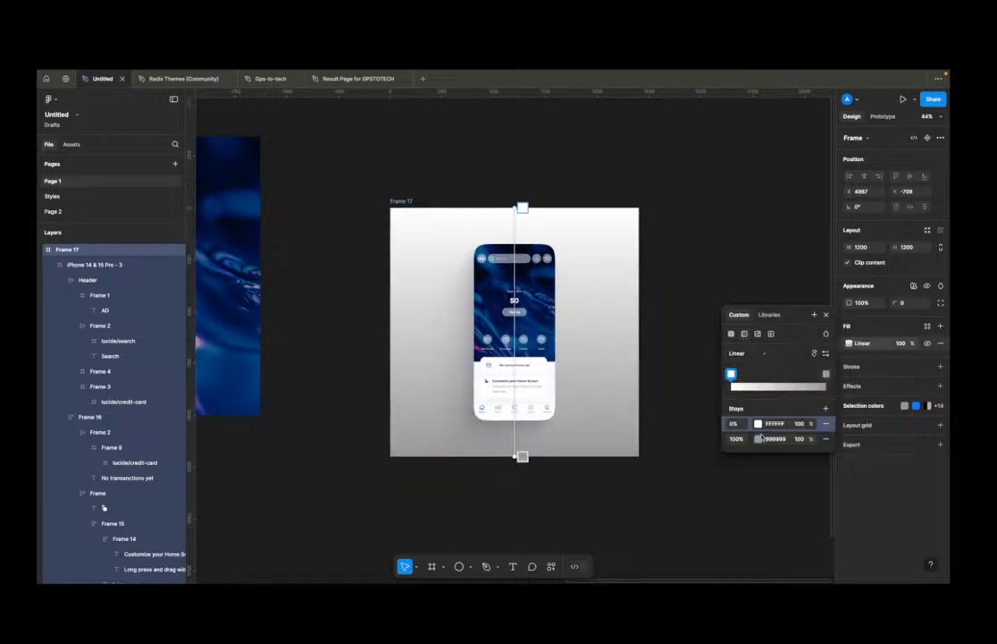
{"action": "left_click", "coordinate": [759, 438]}
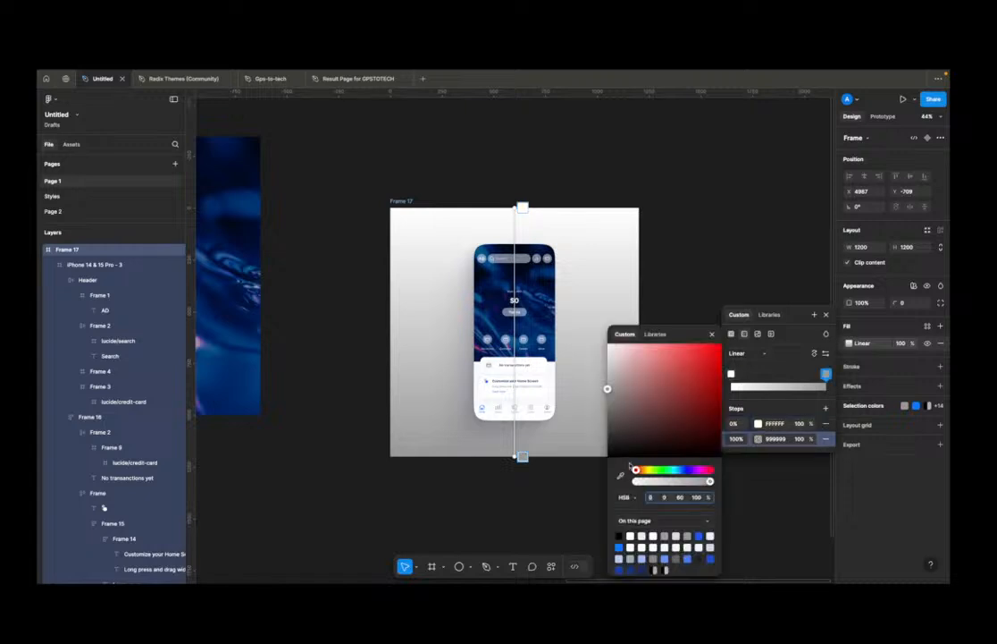
{"action": "left_click", "coordinate": [620, 475]}
{"action": "left_click", "coordinate": [486, 418]}
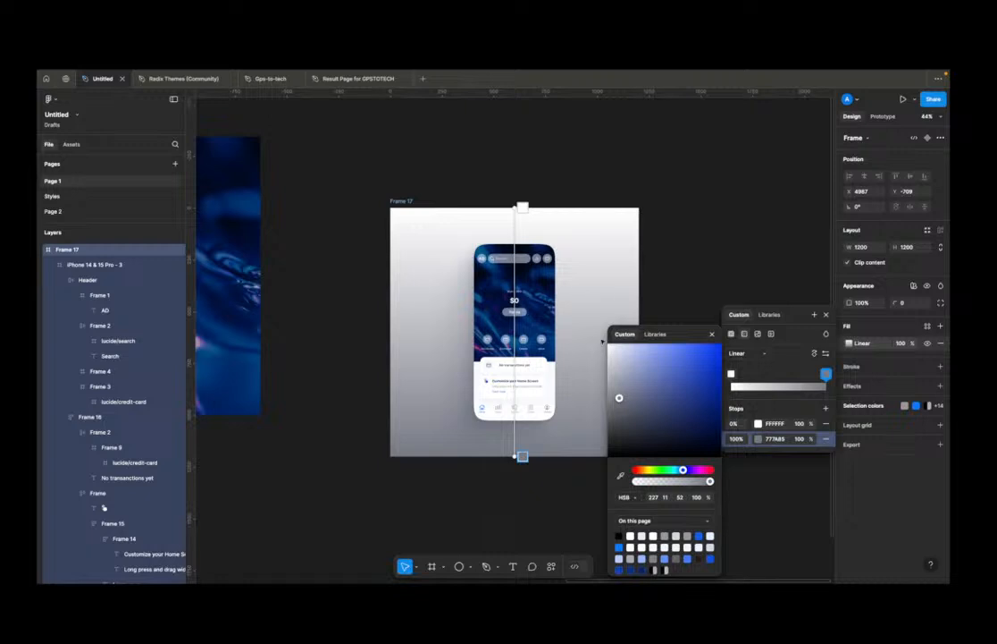
Step: Angle Frame 17's gradient diagonally, with the white stop on the phone's middle and the gray stop well beyond the frame's lower-left corner
{"action": "left_click_drag", "start_coordinate": [520, 456], "coordinate": [231, 557]}
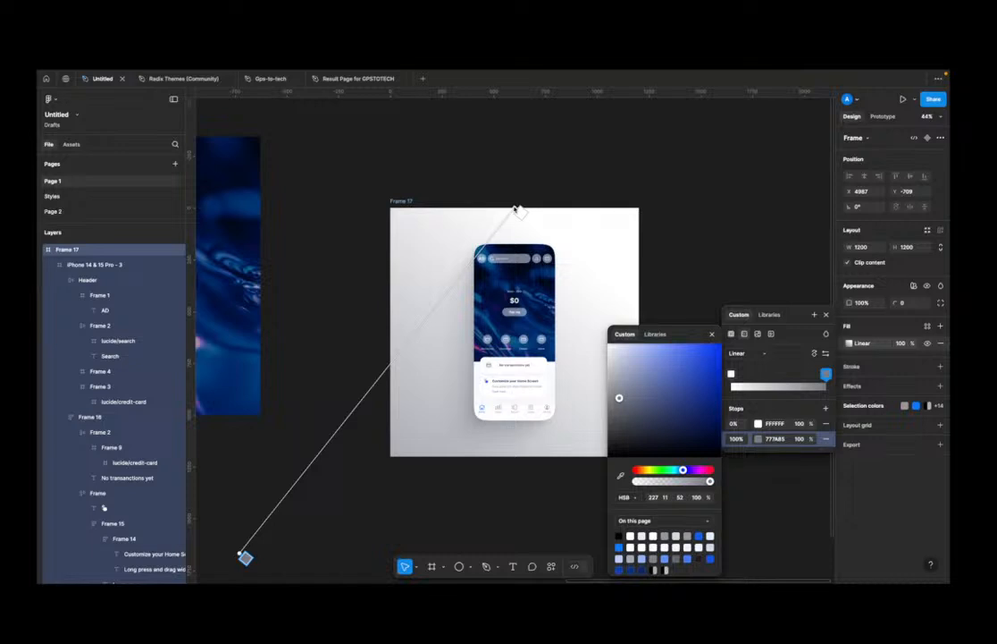
{"action": "left_click_drag", "start_coordinate": [519, 212], "coordinate": [497, 311]}
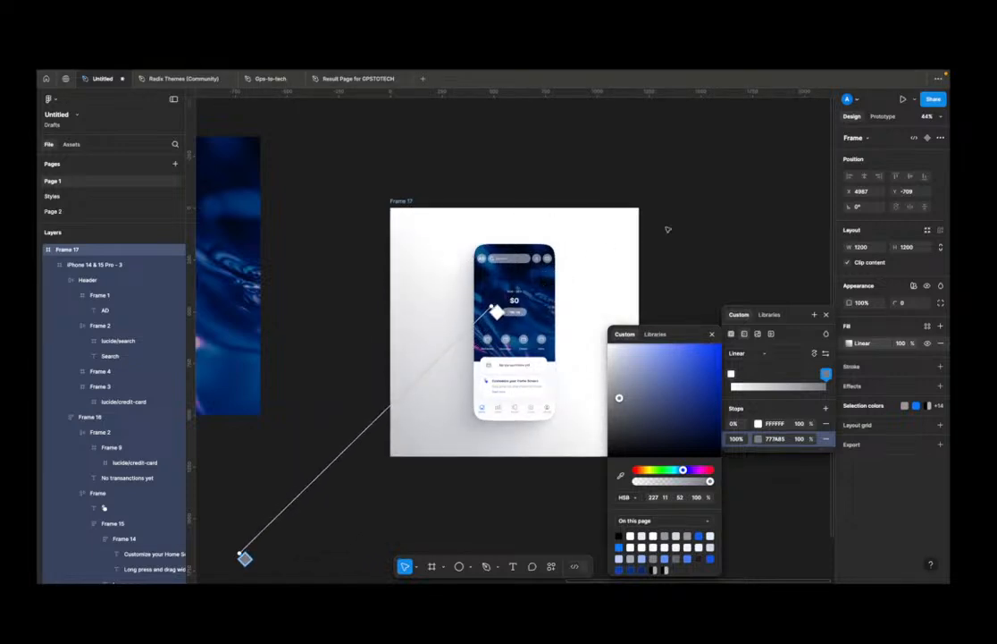
{"action": "left_click", "coordinate": [675, 226]}
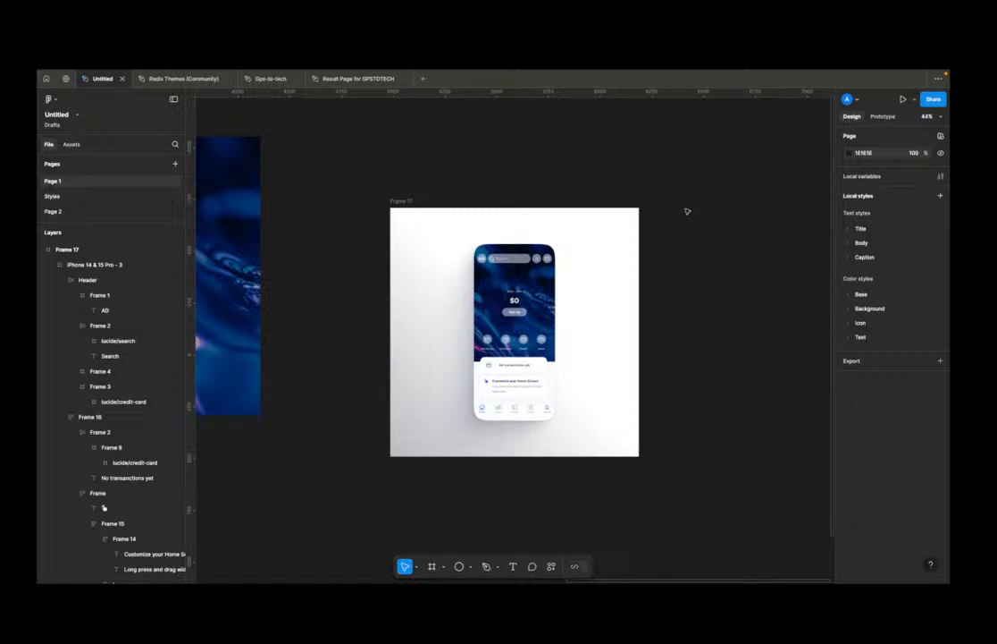
Step: Rename Frame 17 to Design
{"action": "left_click", "coordinate": [408, 202]}
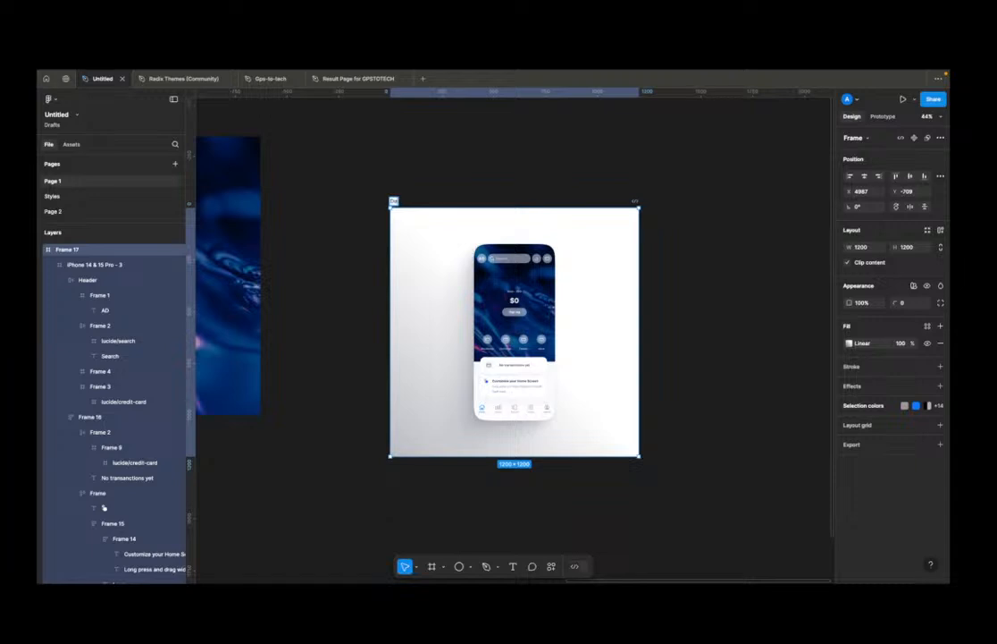
{"action": "key", "text": "Return"}
{"action": "left_click", "coordinate": [597, 195]}
Step: Shift the phone screen sideways to X 456 and realign it to the horizontal center of the Design frame
{"action": "left_click", "coordinate": [503, 291]}
{"action": "mouse_move", "coordinate": [494, 288]}
{"action": "left_mouse_down"}
{"action": "mouse_move", "coordinate": [534, 285]}
{"action": "mouse_move", "coordinate": [510, 280]}
{"action": "left_mouse_up"}
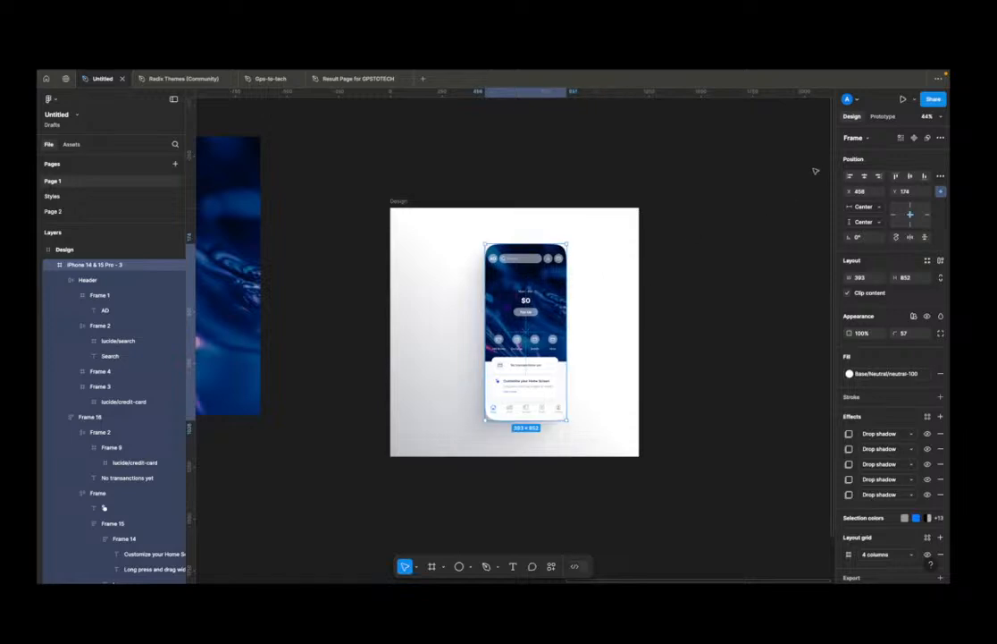
{"action": "left_click", "coordinate": [864, 177]}
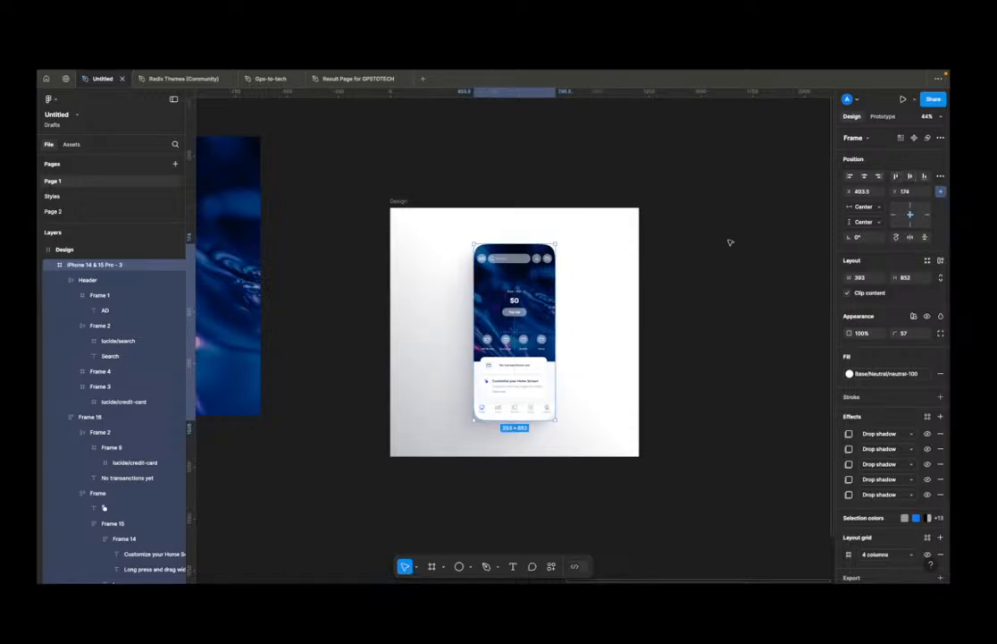
{"action": "left_click", "coordinate": [363, 214]}
Step: Add an export setting to the Design frame with 3x scale and PNG format
{"action": "left_click", "coordinate": [562, 229]}
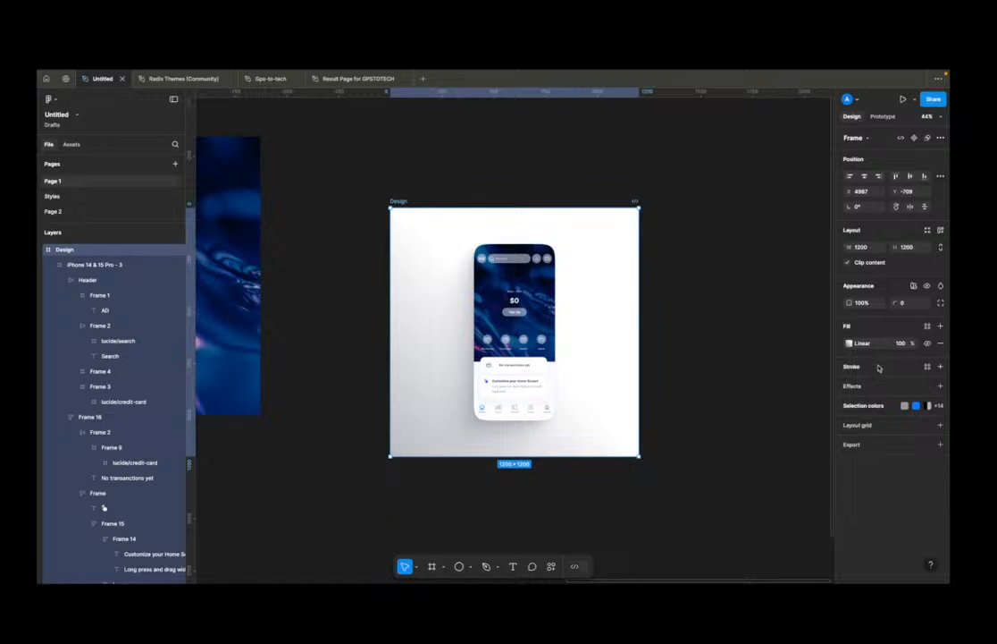
{"action": "left_click", "coordinate": [886, 445]}
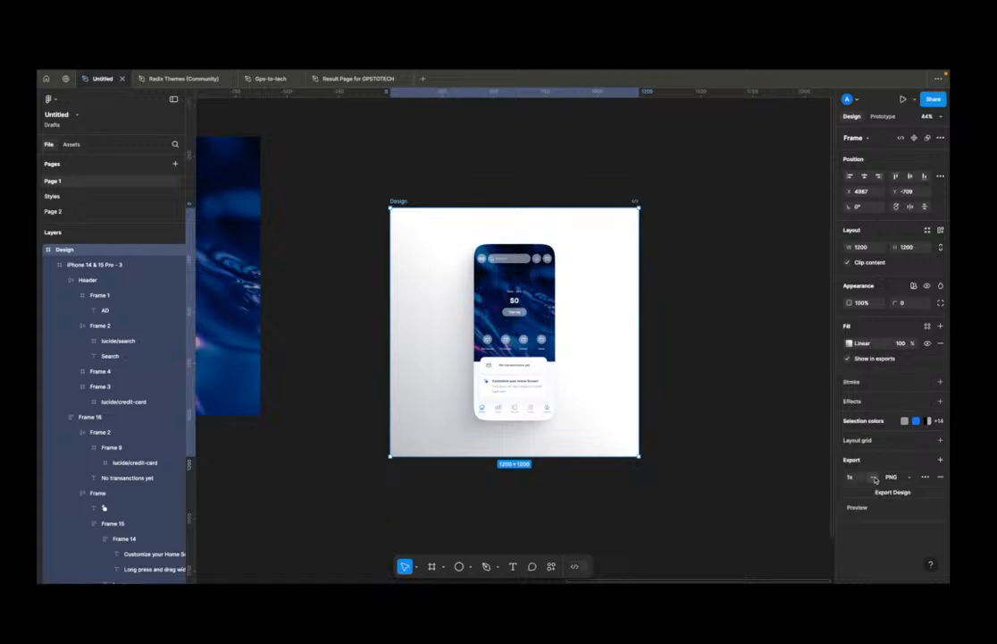
{"action": "left_click", "coordinate": [903, 477]}
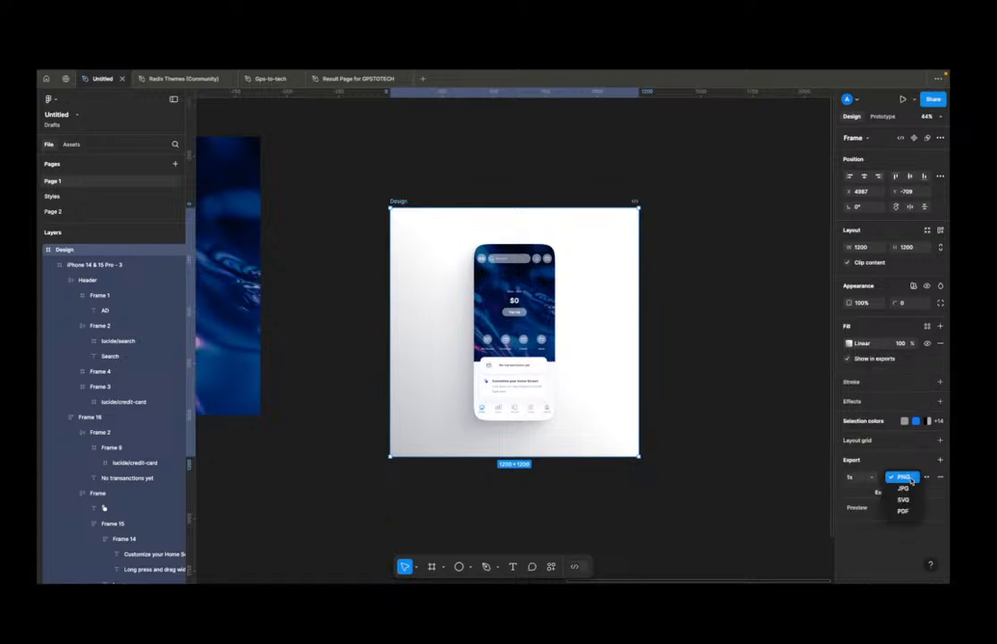
{"action": "left_click", "coordinate": [910, 479]}
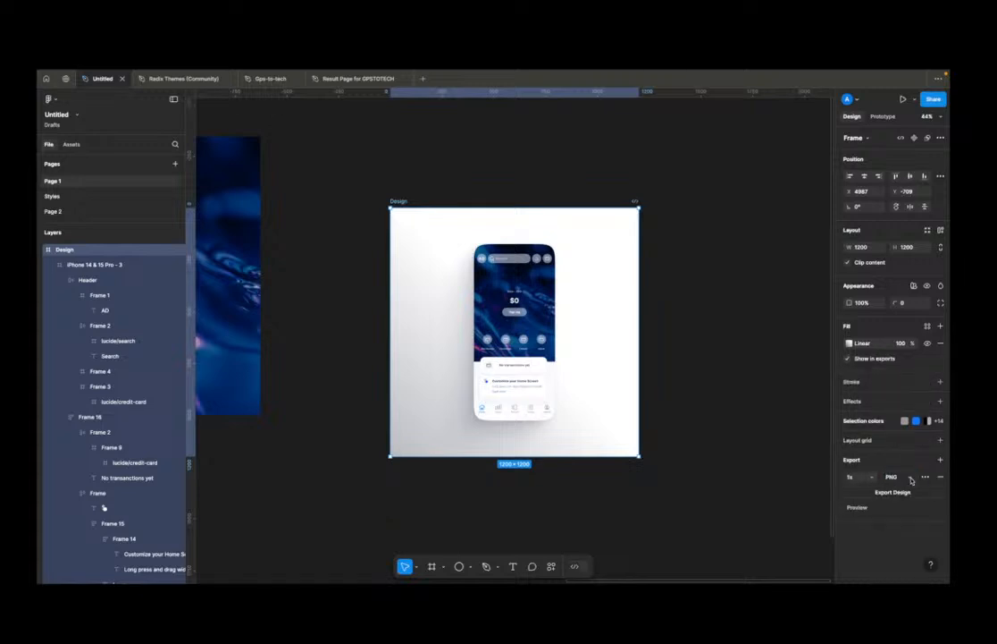
{"action": "left_click", "coordinate": [858, 476]}
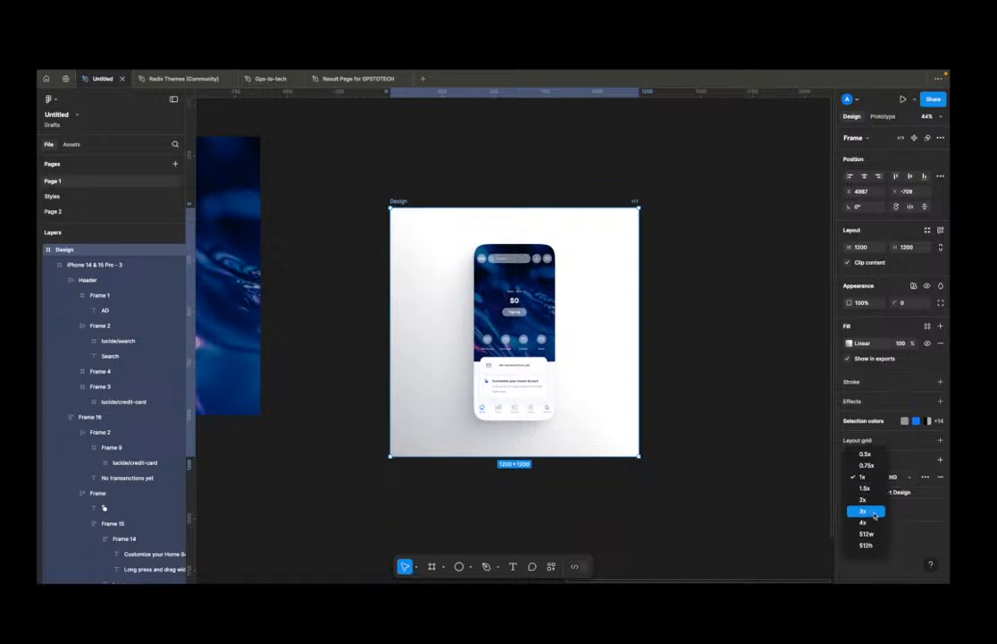
{"action": "left_click", "coordinate": [865, 510]}
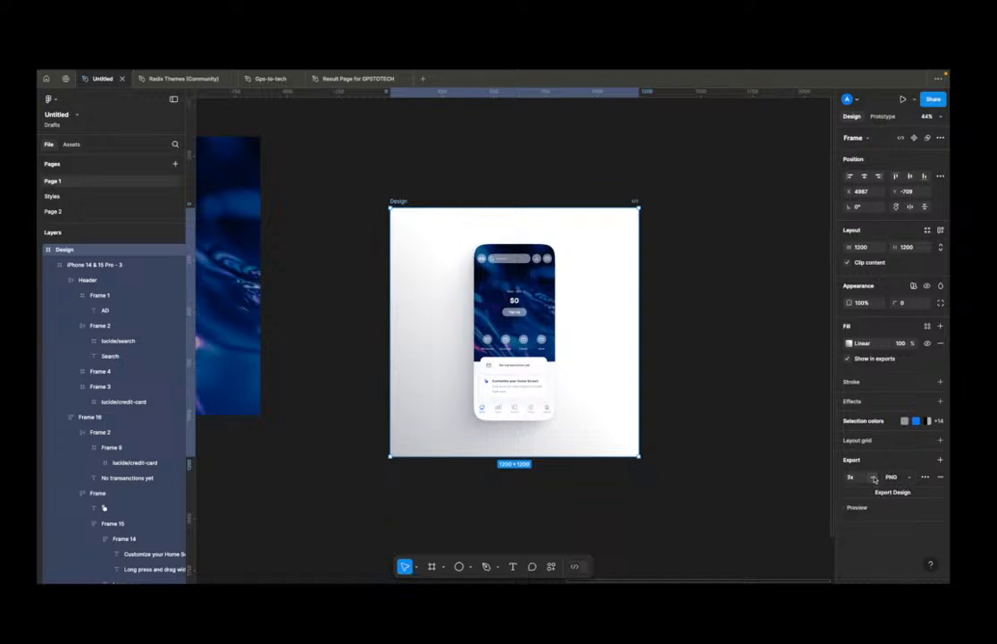
{"action": "left_click", "coordinate": [873, 477]}
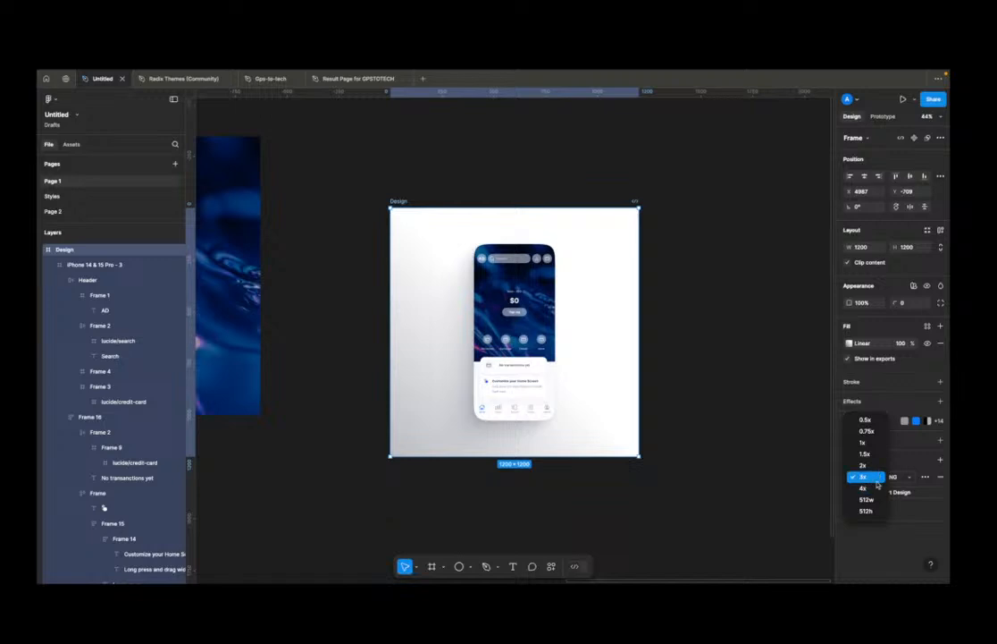
{"action": "left_click", "coordinate": [863, 477]}
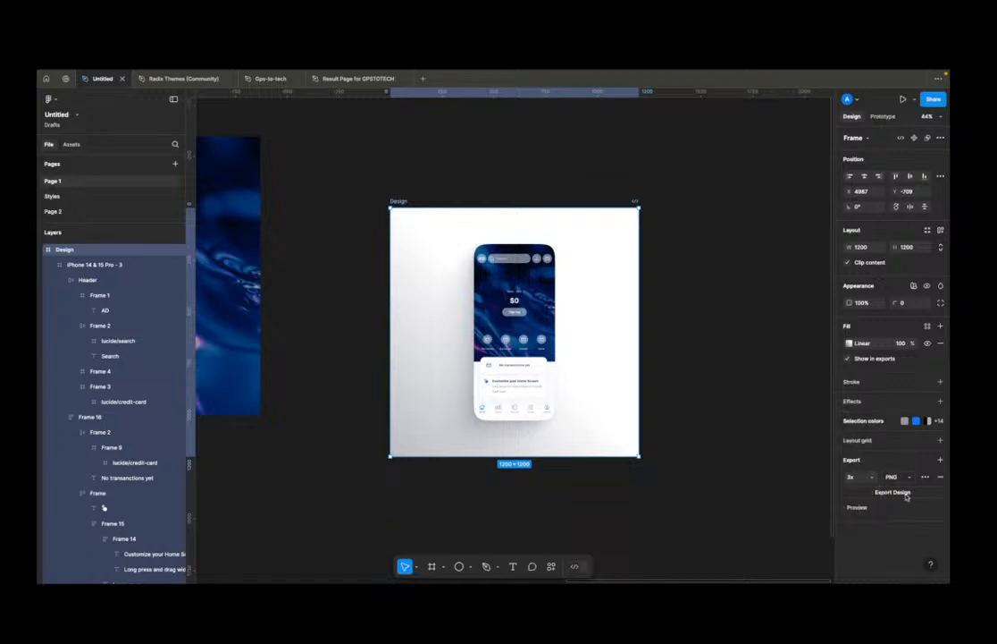
Step: Export the Design frame as Design.png into the Downloads folder
{"action": "left_click", "coordinate": [904, 494]}
{"action": "left_click", "coordinate": [887, 496]}
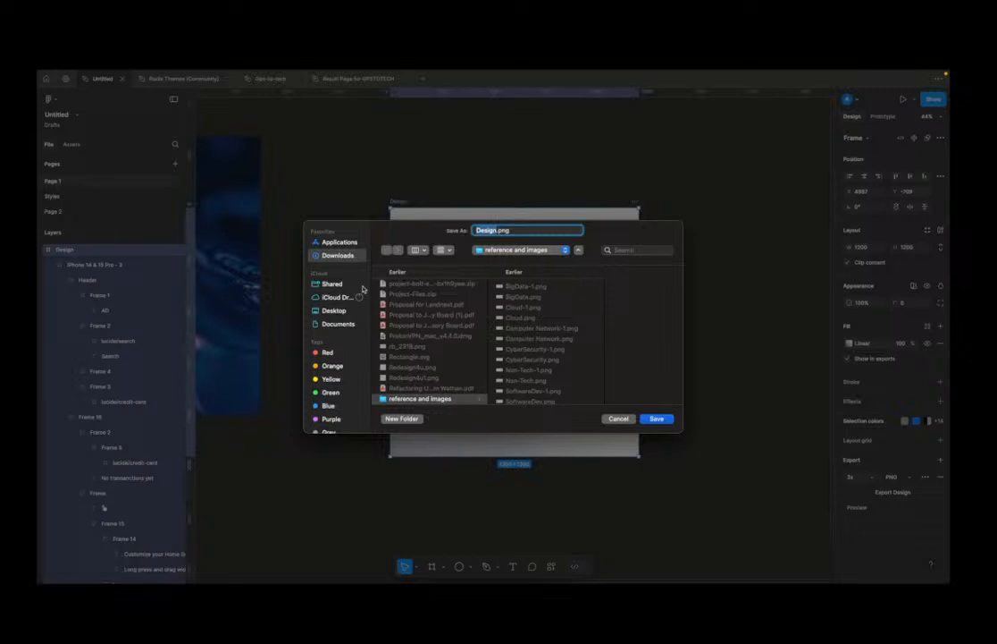
{"action": "left_click", "coordinate": [331, 256]}
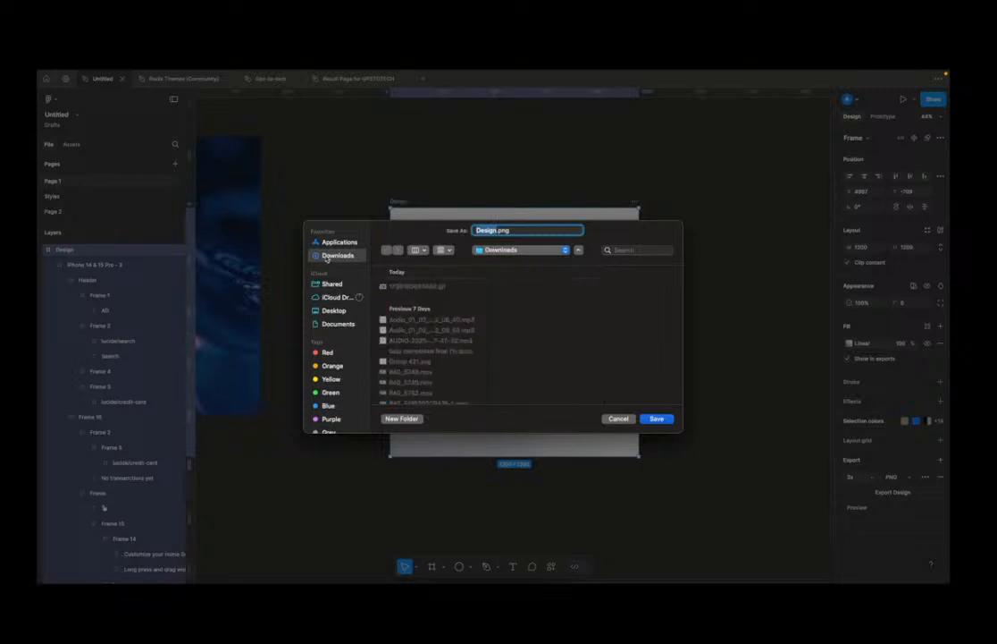
{"action": "left_click", "coordinate": [658, 418]}
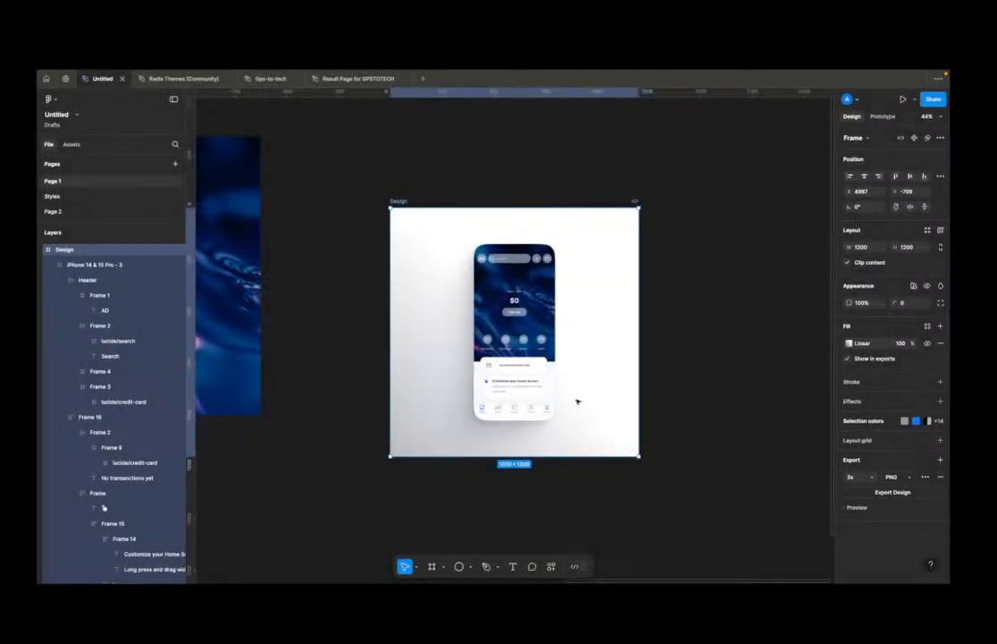
Step: Switch to the browser and open the post composer on the X home feed
{"action": "left_click", "coordinate": [717, 361]}
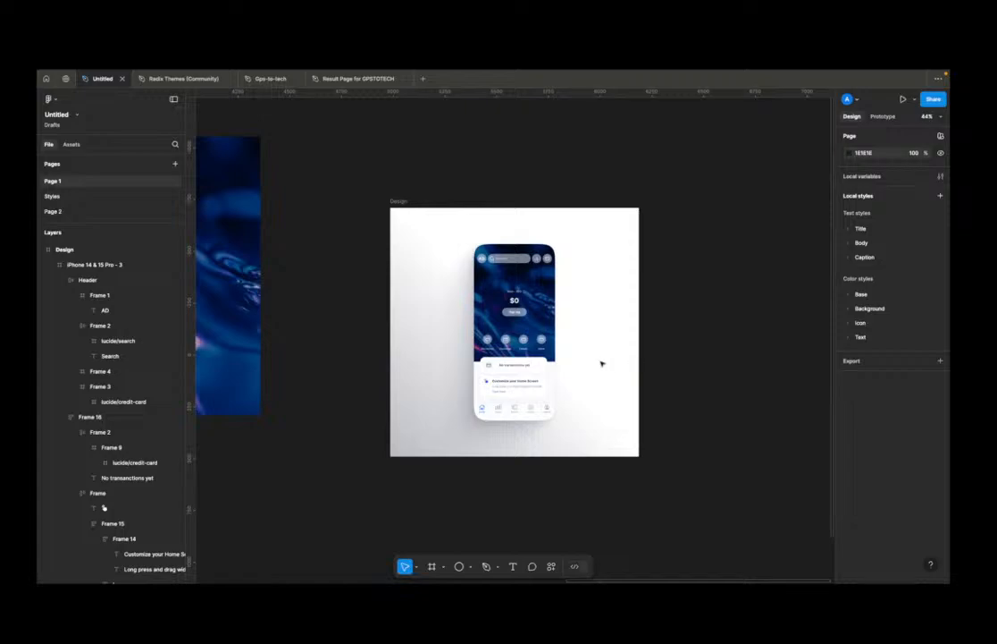
{"action": "key", "text": "ctrl+Left"}
{"action": "key", "text": "ctrl+Left"}
{"action": "key", "text": "ctrl+Left"}
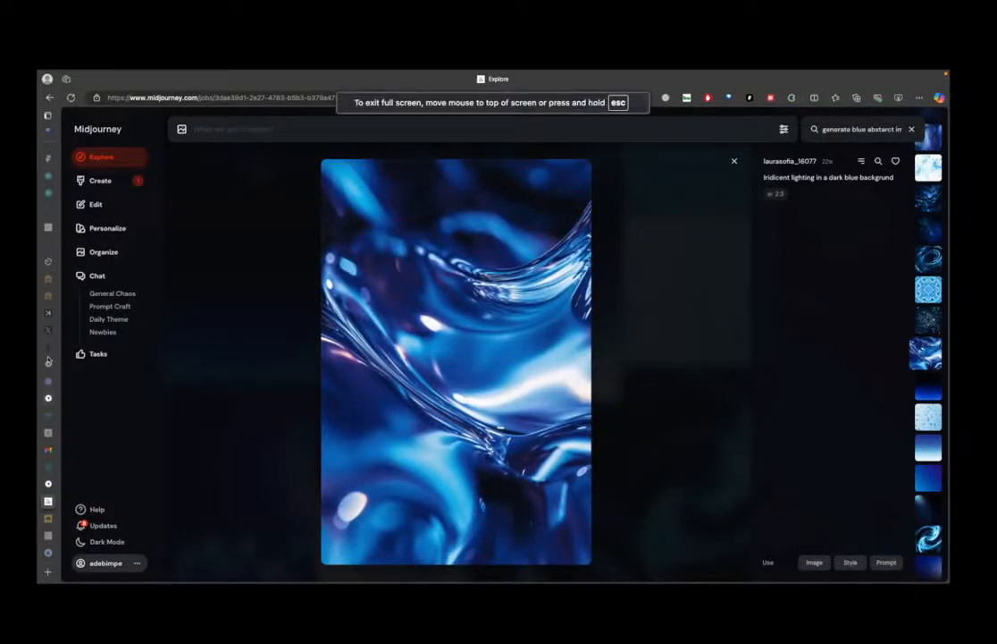
{"action": "mouse_move", "coordinate": [51, 376]}
{"action": "left_click", "coordinate": [79, 329]}
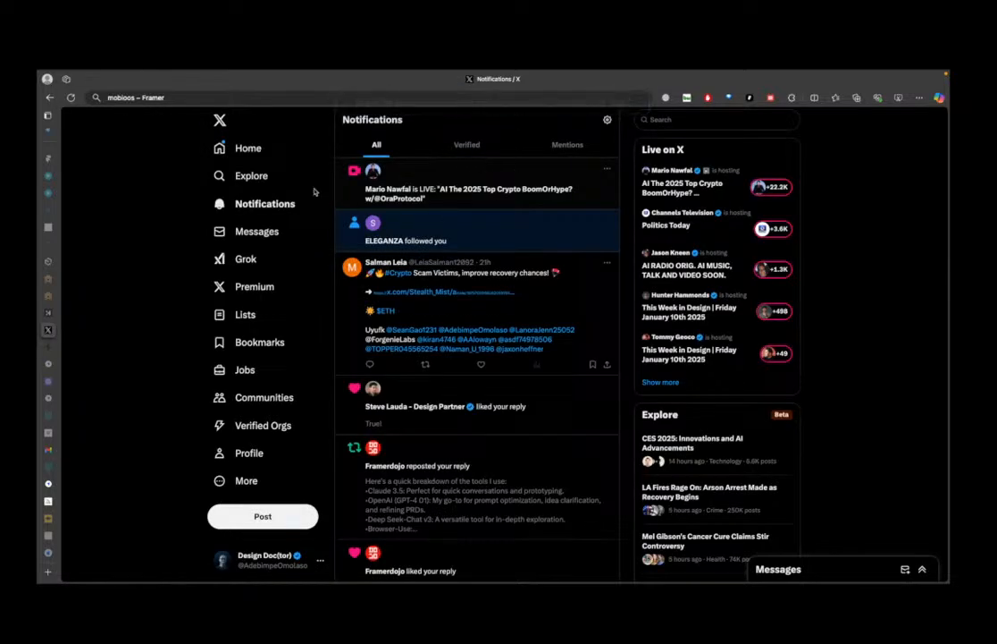
{"action": "left_click", "coordinate": [250, 148]}
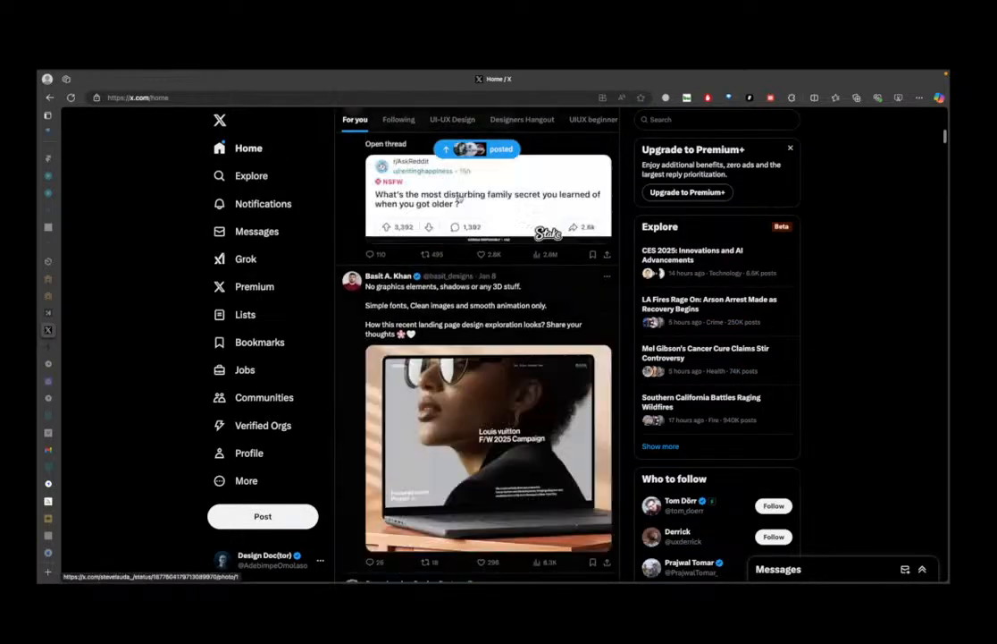
{"action": "left_click", "coordinate": [380, 156]}
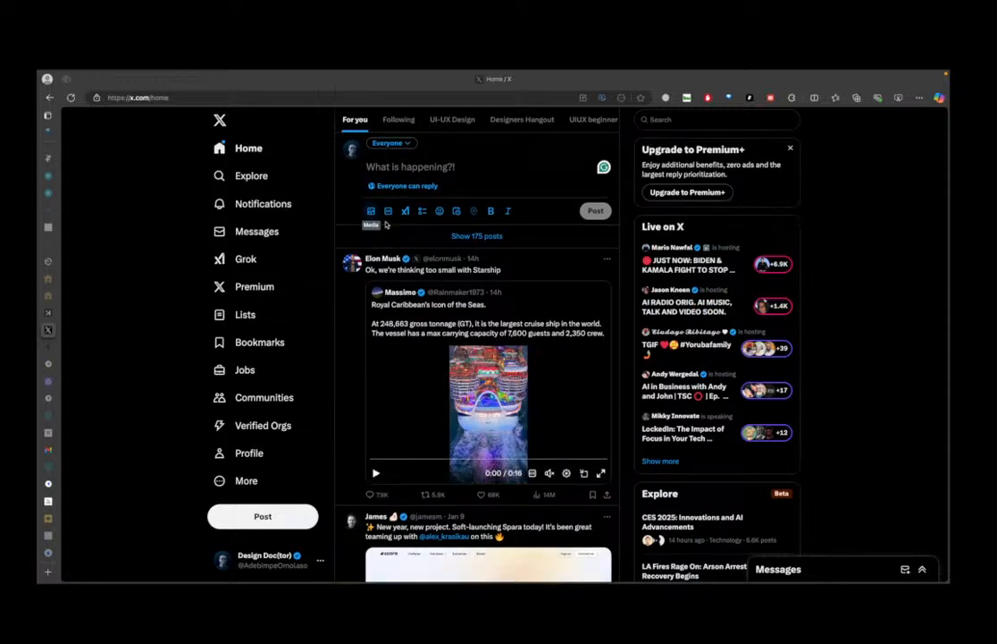
Step: Open the new post's media picker and look through the Downloads folder for the exported design image
{"action": "left_click", "coordinate": [384, 223]}
{"action": "left_click", "coordinate": [447, 253]}
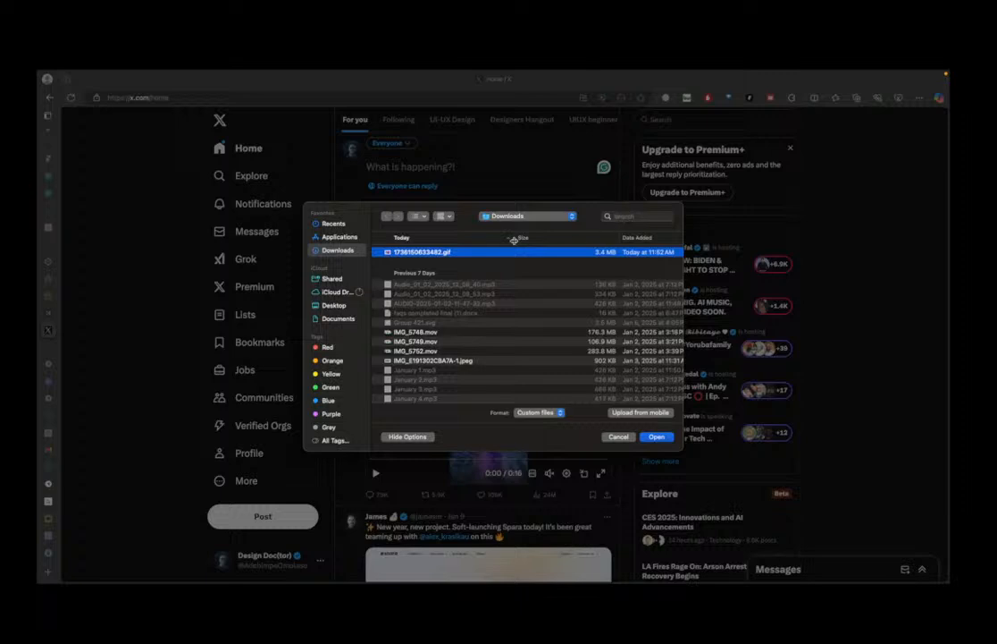
{"action": "scroll", "coordinate": [438, 284], "scroll_direction": "down", "scroll_amount": 3}
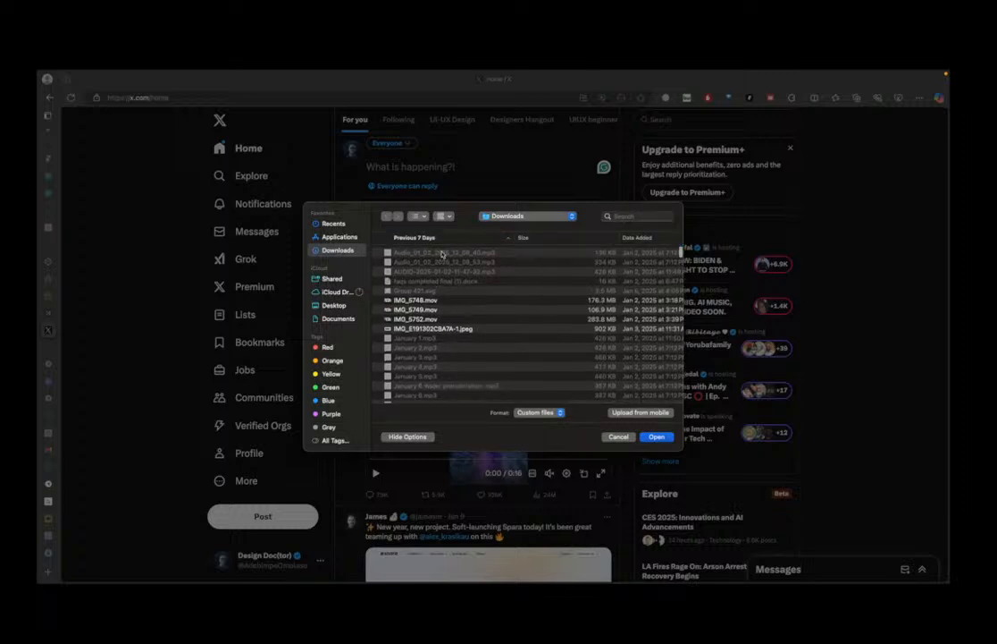
{"action": "scroll", "coordinate": [442, 254], "scroll_direction": "up", "scroll_amount": 5}
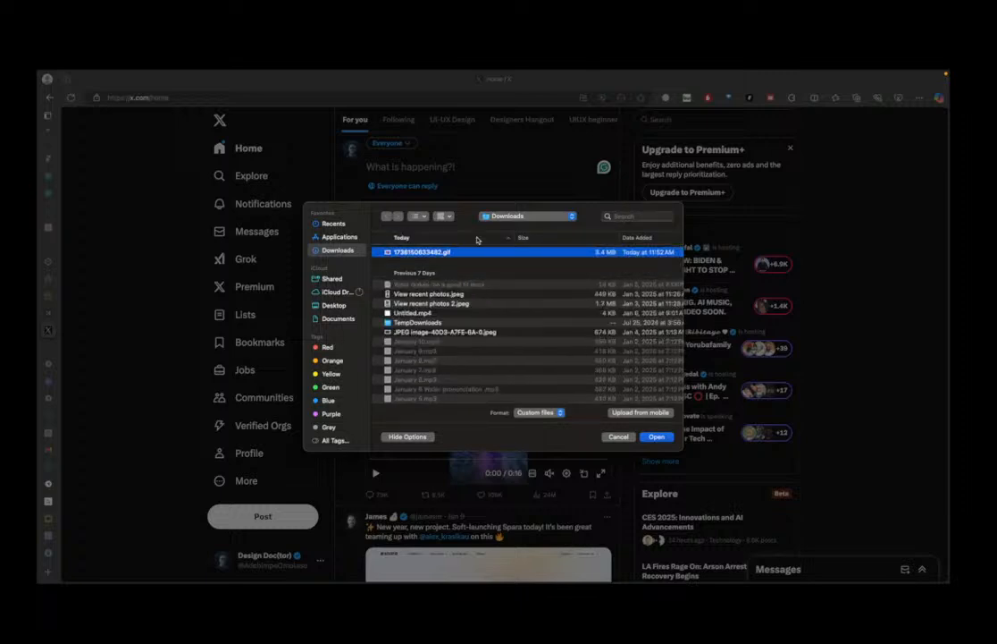
{"action": "scroll", "coordinate": [494, 305], "scroll_direction": "down", "scroll_amount": 5}
{"action": "scroll", "coordinate": [496, 309], "scroll_direction": "down", "scroll_amount": 5}
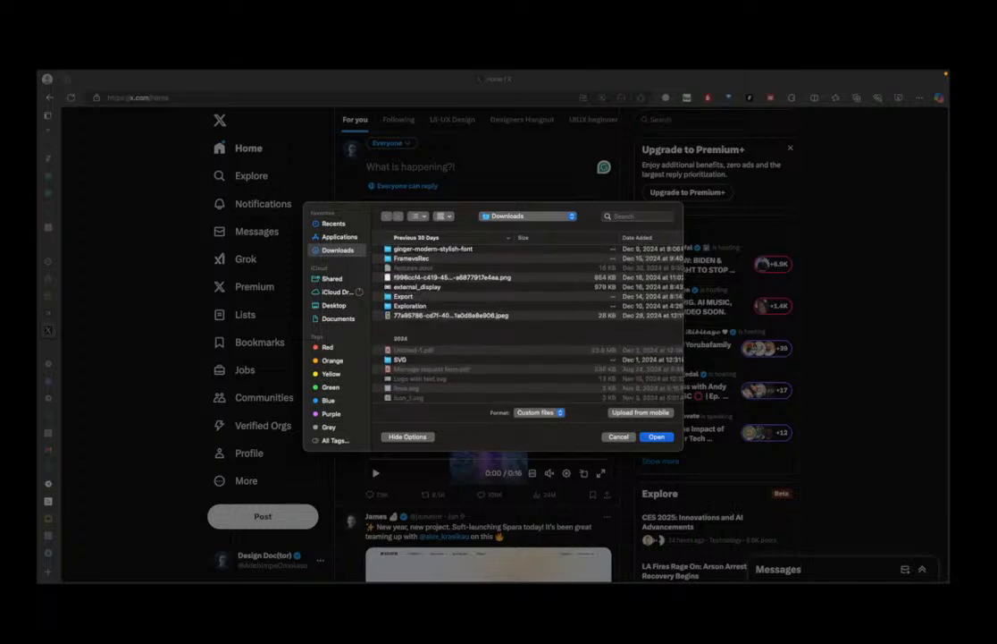
Step: Return to Figma and export the Design frame again as a 3x PNG
{"action": "key", "text": "ctrl+Left"}
{"action": "key", "text": "ctrl+Left"}
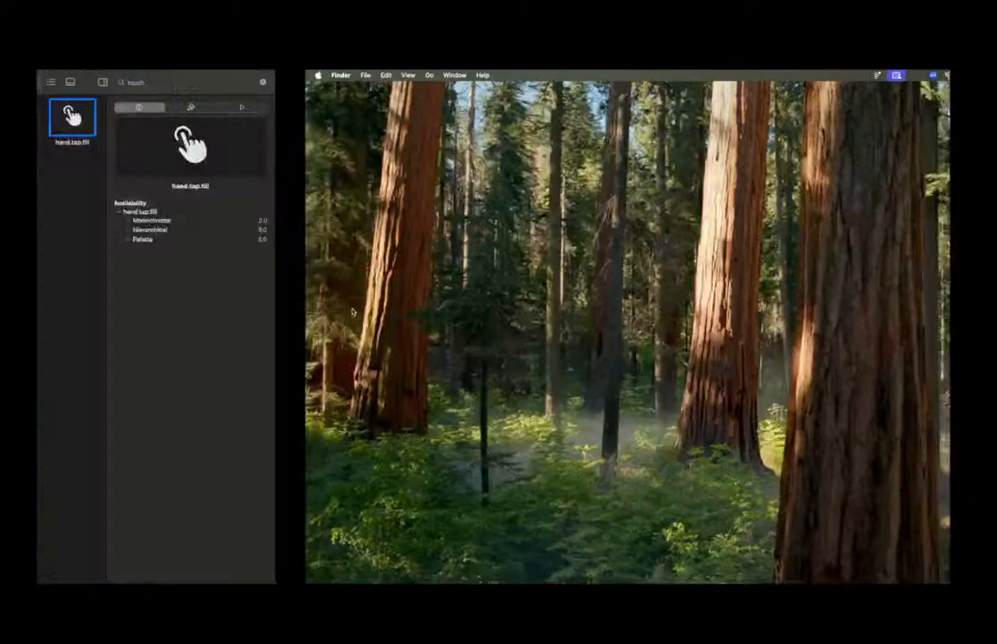
{"action": "key", "text": "ctrl+Left"}
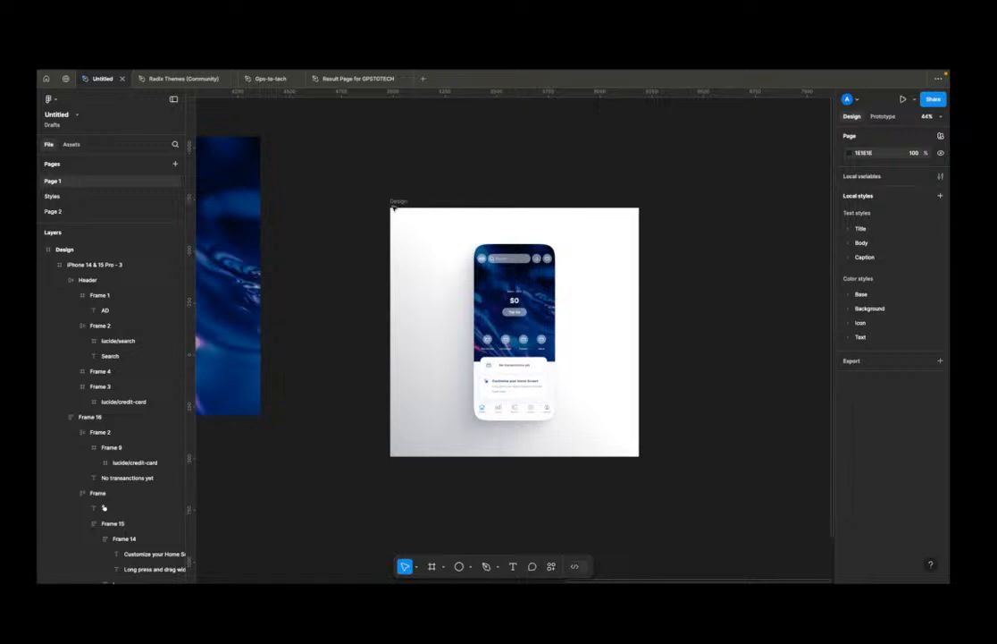
{"action": "left_click", "coordinate": [400, 202]}
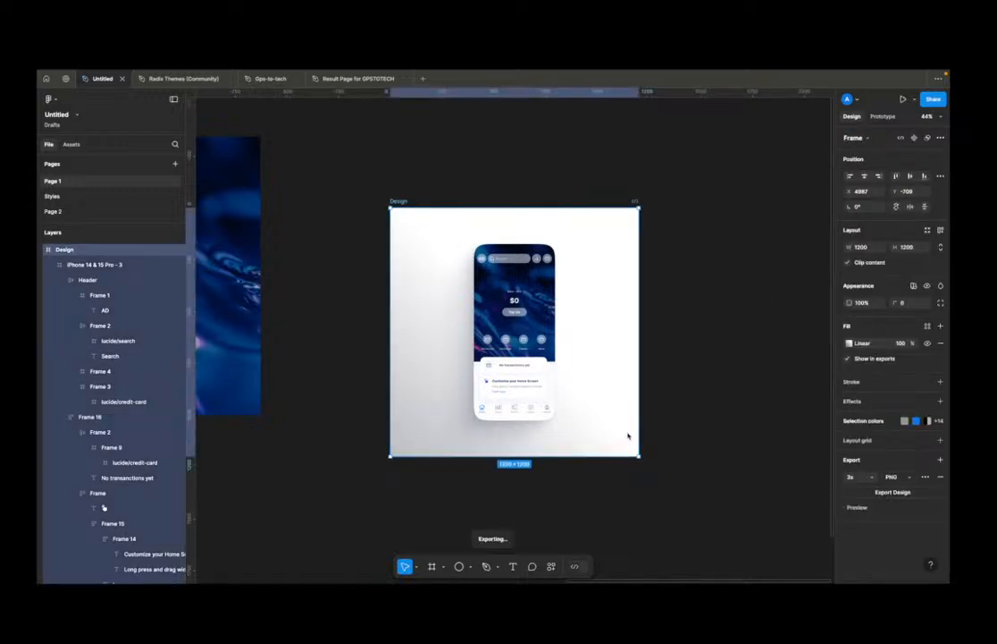
{"action": "left_click", "coordinate": [720, 431]}
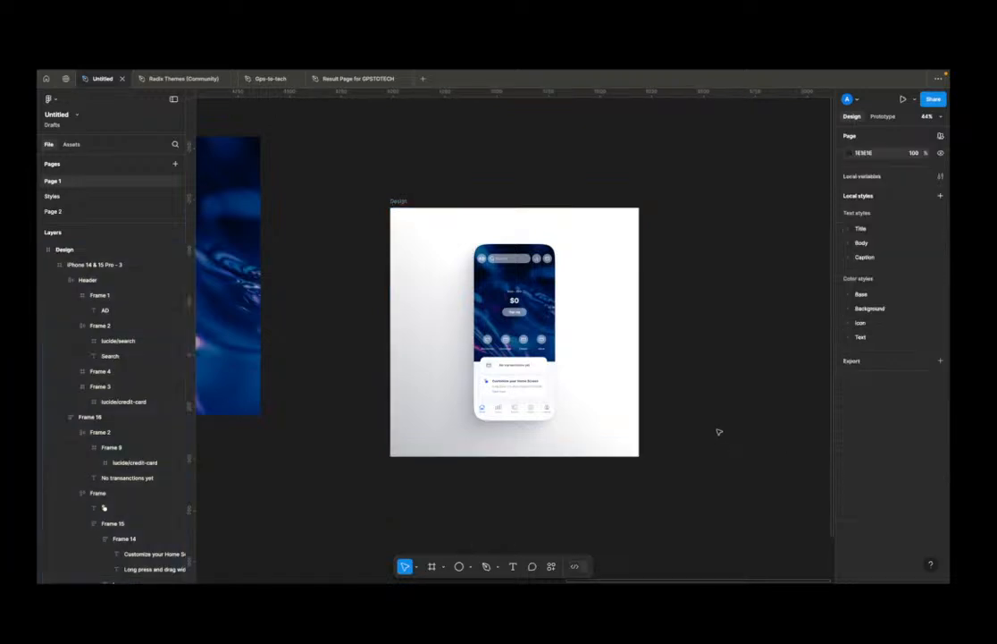
Step: Add a text layer reading INSPIRATION FORM MOBBIN on the empty canvas beside the Design frame
{"action": "left_click", "coordinate": [657, 418]}
{"action": "key", "text": "t"}
{"action": "left_click", "coordinate": [710, 415]}
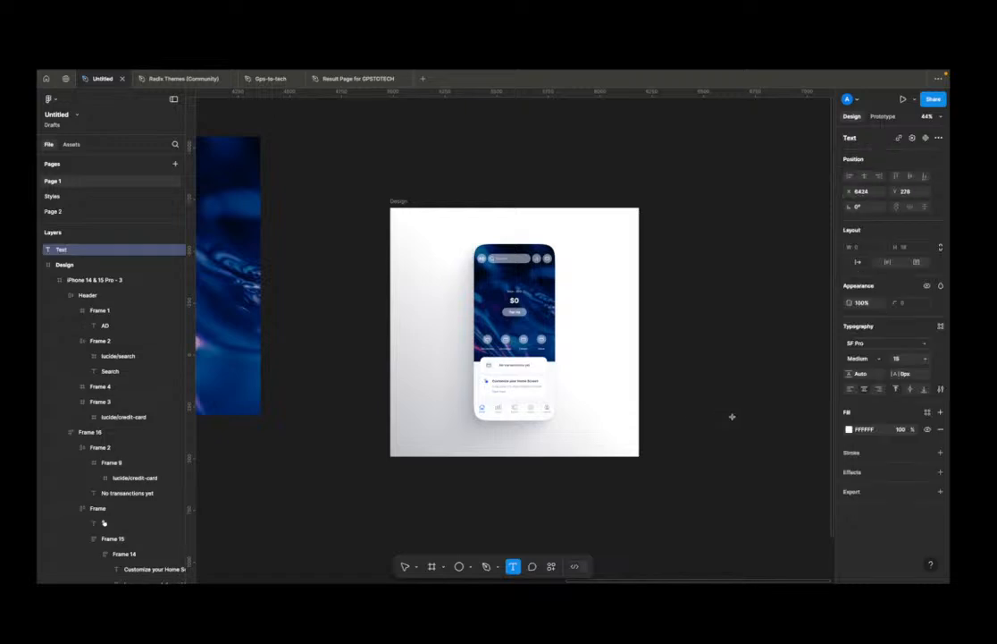
{"action": "type", "text": "24"}
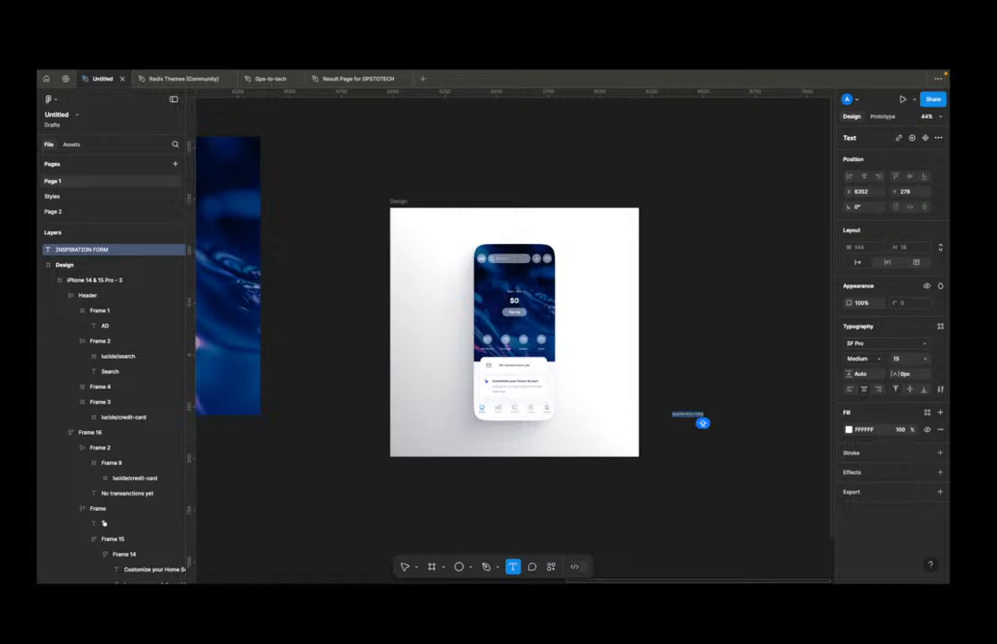
{"action": "type", "text": " MOBBIN"}
{"action": "key", "text": "Escape"}
Step: Scale the INSPIRATION FORM MOBBIN text up proportionally to about 2341 px wide
{"action": "key", "text": "k"}
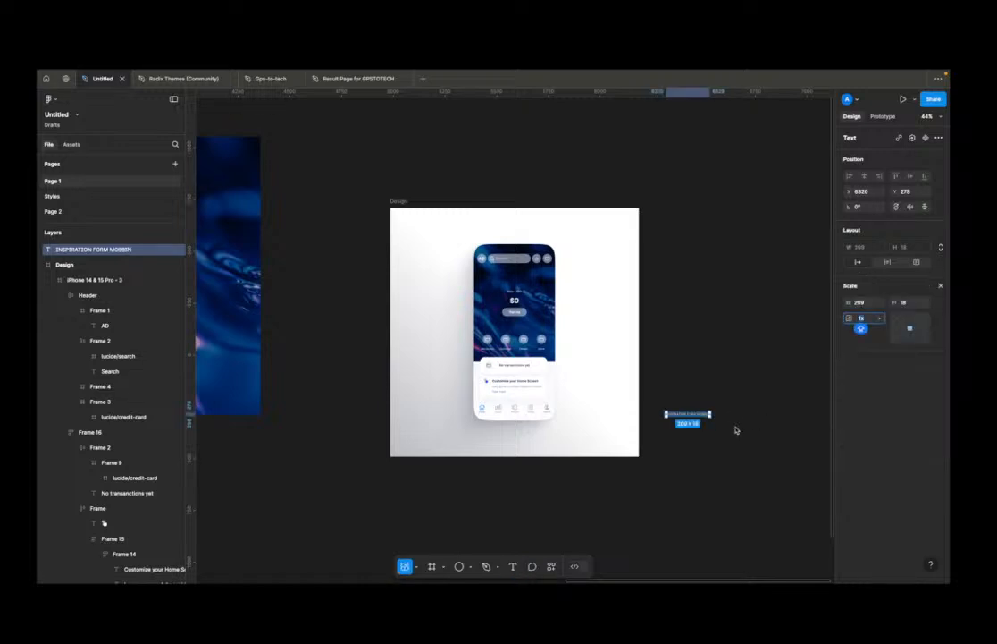
{"action": "left_click_drag", "start_coordinate": [710, 414], "coordinate": [722, 437]}
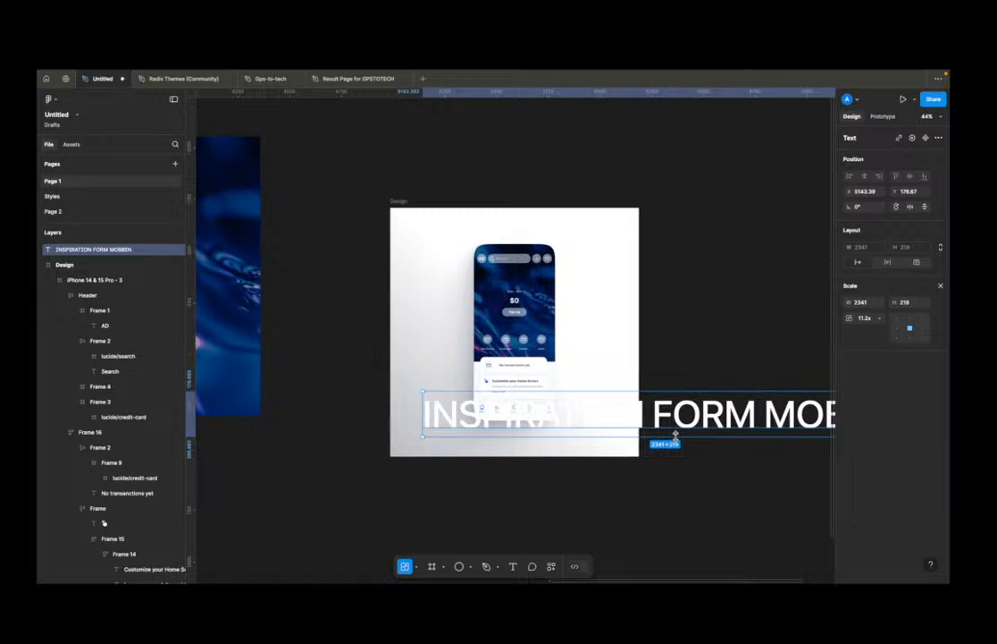
{"action": "scroll", "coordinate": [761, 412], "scroll_direction": "right", "scroll_amount": 3}
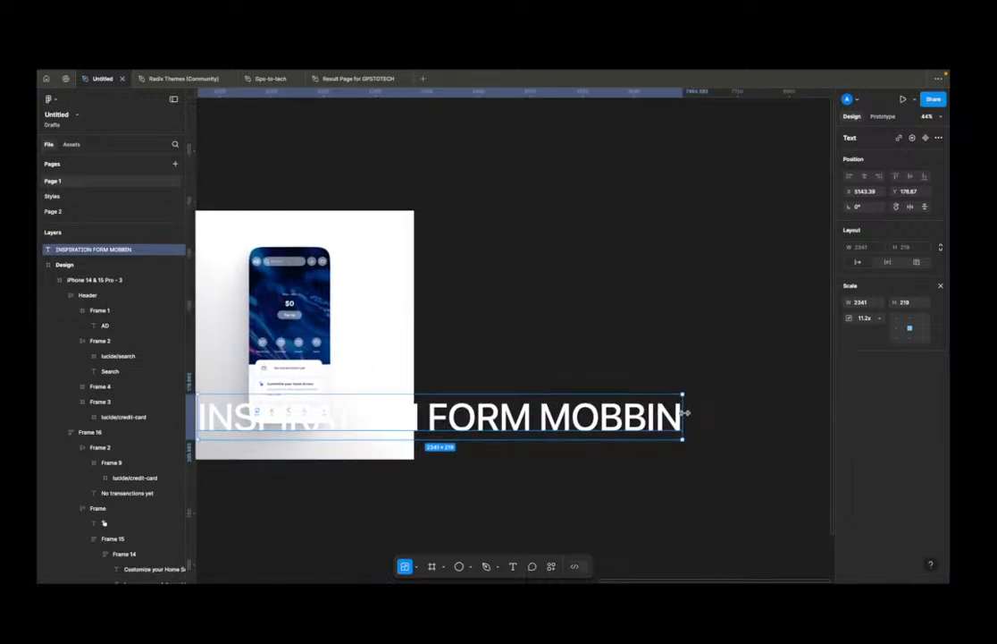
Step: Narrow the text box to about 1455 px so it wraps onto two lines, and left-align the text
{"action": "key", "text": "v"}
{"action": "left_click_drag", "start_coordinate": [685, 413], "coordinate": [499, 403]}
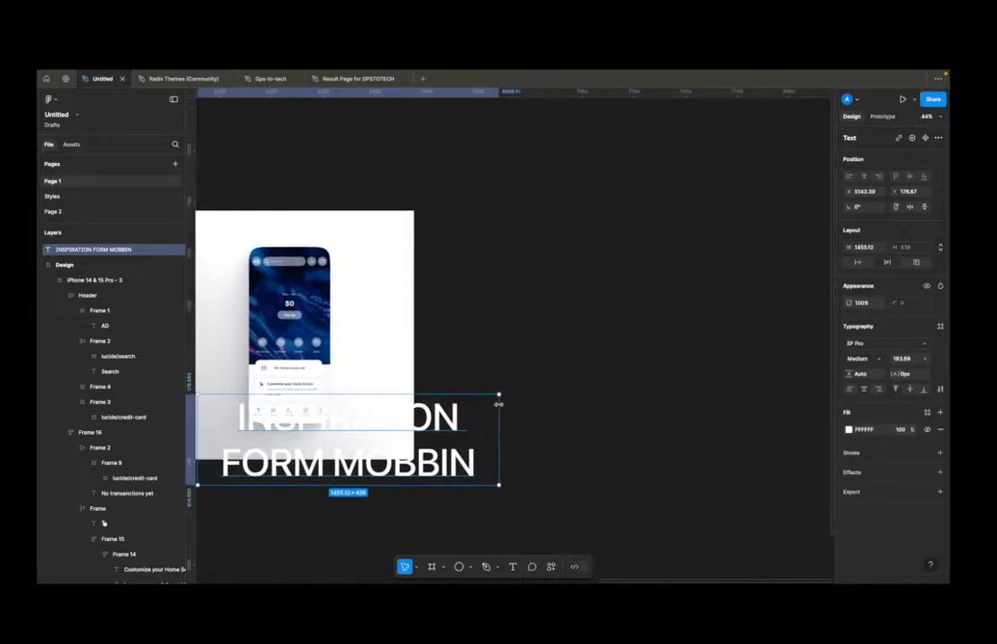
{"action": "left_click", "coordinate": [849, 390]}
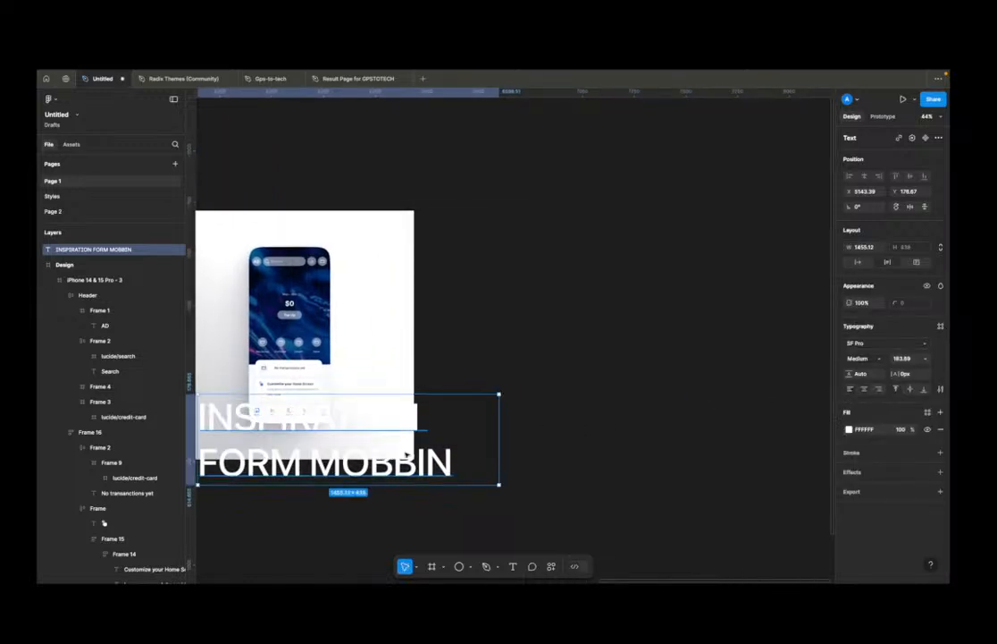
Step: Search the fonts for MONO and set the text's typeface to B612 Mono
{"action": "left_click", "coordinate": [885, 345]}
{"action": "key", "text": "Right"}
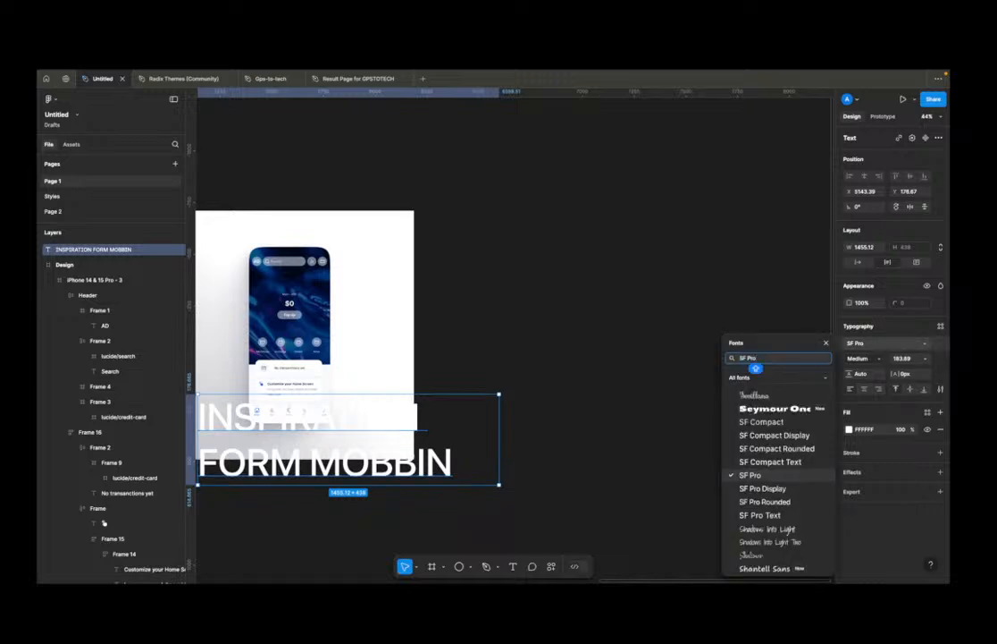
{"action": "key", "text": "BackSpace"}
{"action": "key", "text": "BackSpace"}
{"action": "key", "text": "BackSpace"}
{"action": "type", "text": "MON"}
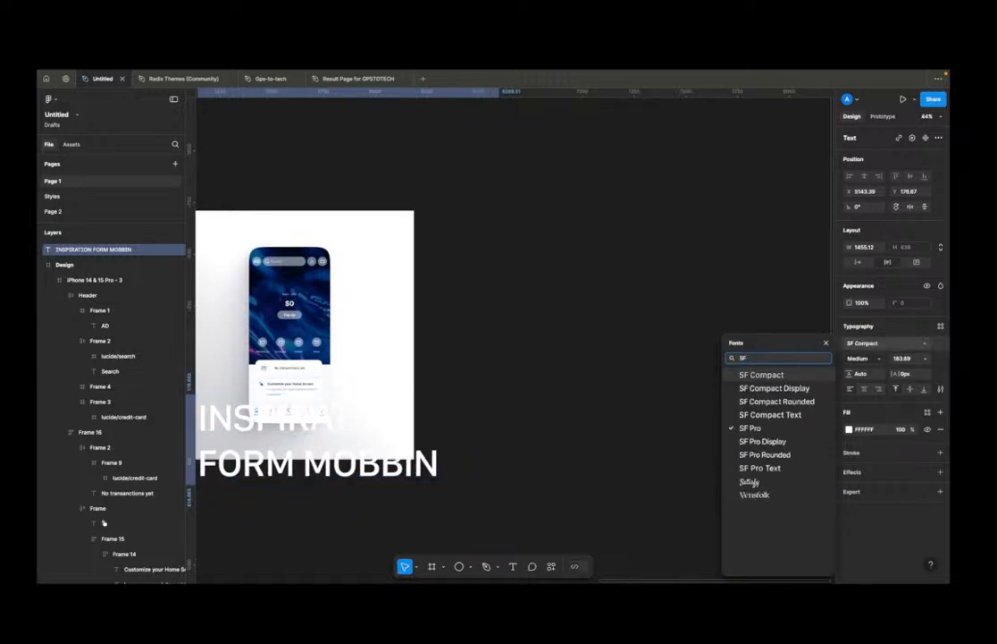
{"action": "type", "text": "O"}
{"action": "key", "text": "BackSpace"}
{"action": "key", "text": "BackSpace"}
{"action": "key", "text": "BackSpace"}
{"action": "key", "text": "BackSpace"}
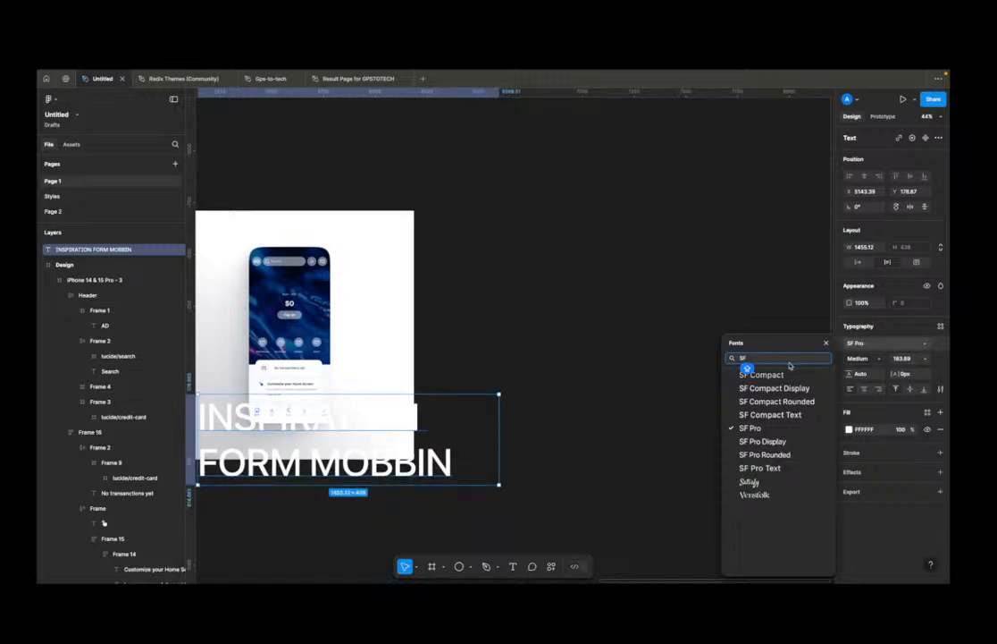
{"action": "key", "text": "BackSpace"}
{"action": "key", "text": "BackSpace"}
{"action": "type", "text": "MO"}
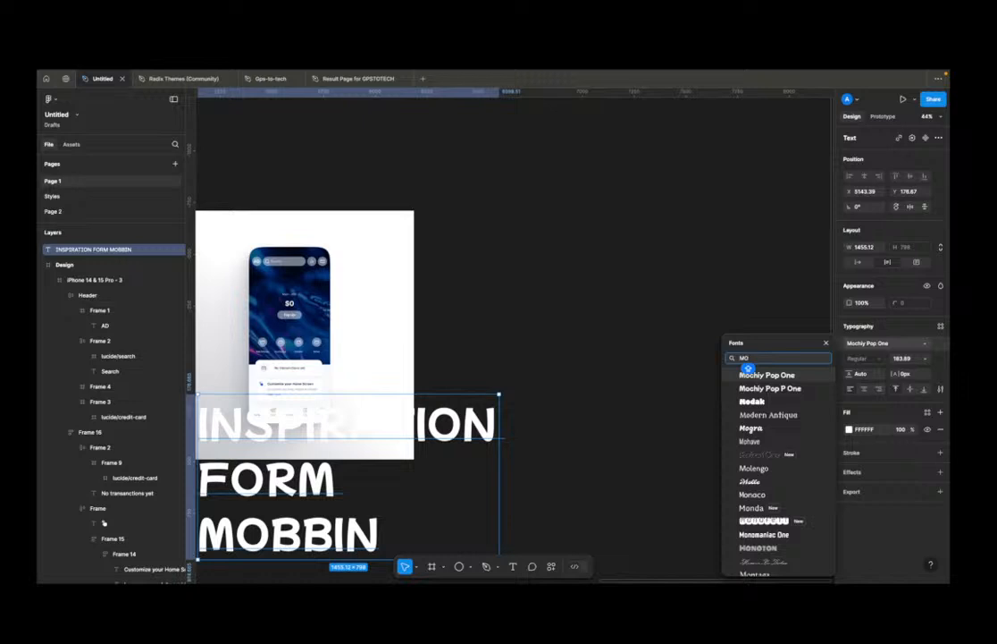
{"action": "type", "text": "NO"}
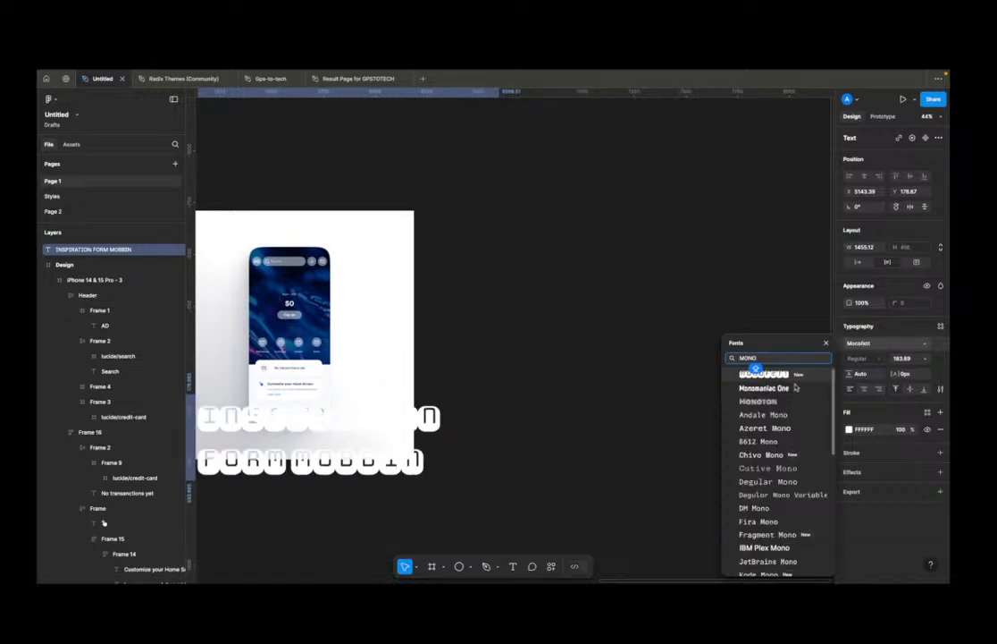
{"action": "left_click", "coordinate": [758, 442]}
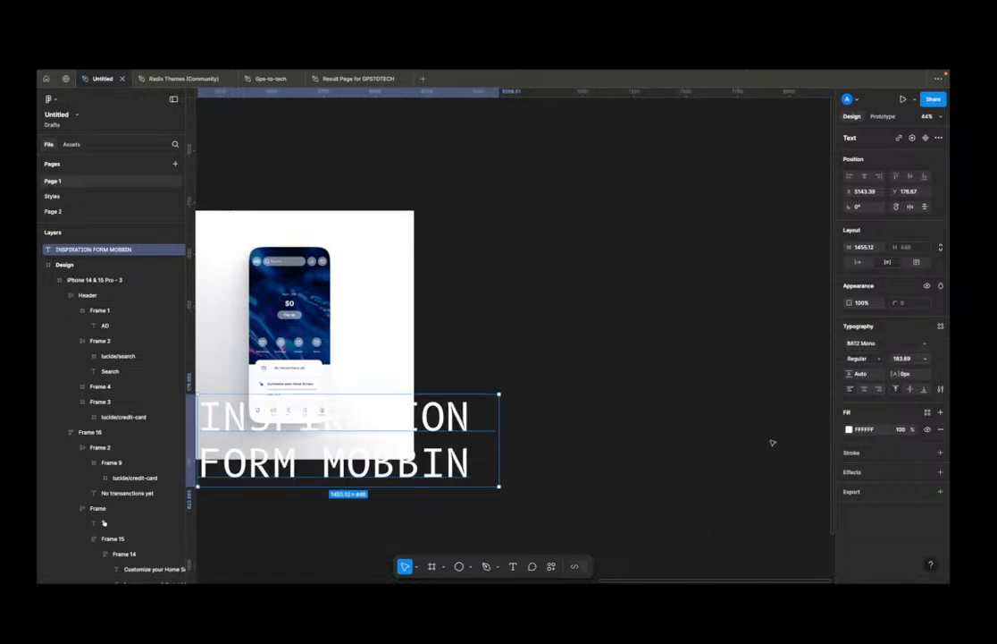
Step: Recolor the text light grey D5D6D9 by sampling the Design frame's gradient background
{"action": "left_click", "coordinate": [631, 377]}
{"action": "left_click_drag", "start_coordinate": [581, 365], "coordinate": [744, 394]}
{"action": "left_click", "coordinate": [607, 440]}
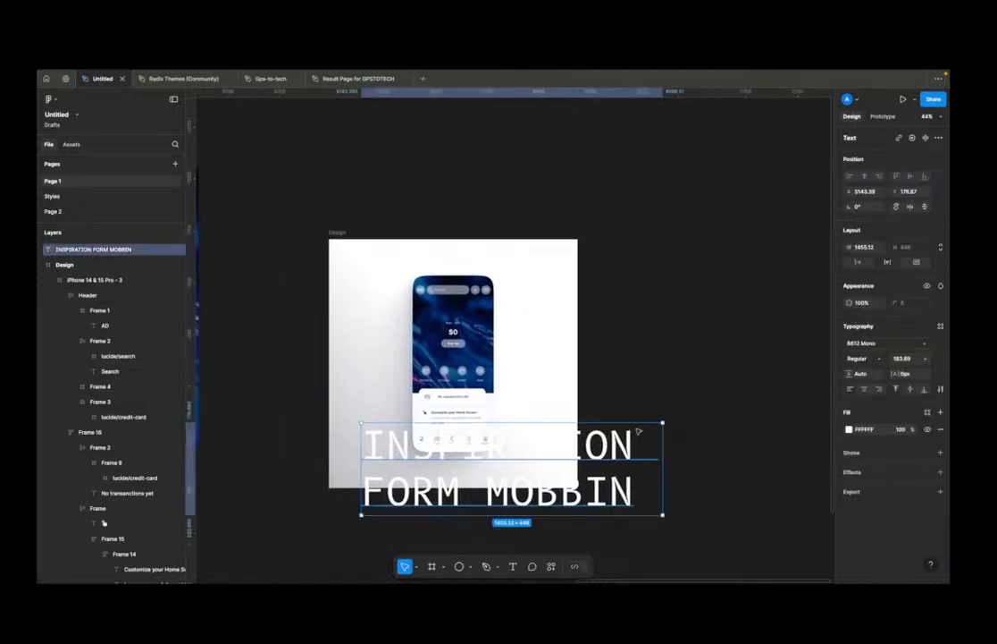
{"action": "left_click", "coordinate": [849, 430]}
{"action": "left_click", "coordinate": [736, 476]}
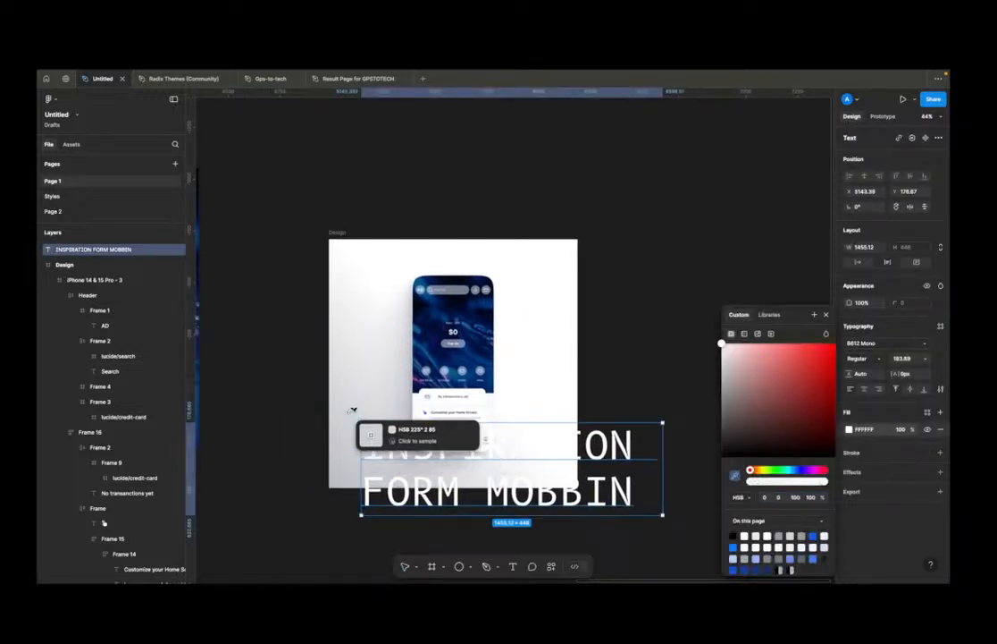
{"action": "left_click", "coordinate": [504, 405]}
{"action": "left_click", "coordinate": [669, 367]}
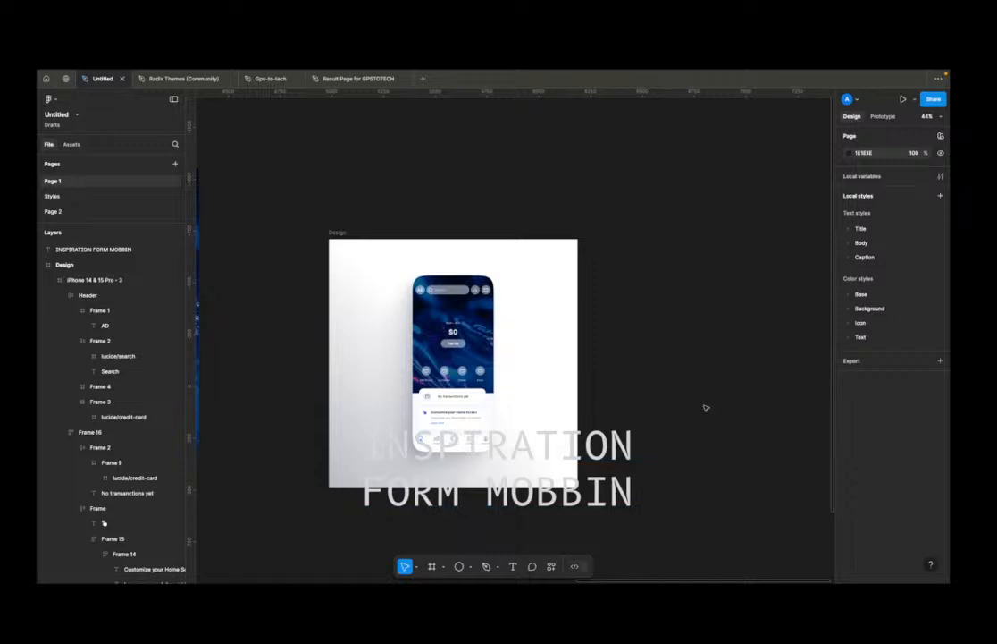
Step: Move the text into the Design frame over the upper phone screen, at about X -73, Y 158
{"action": "left_click", "coordinate": [644, 440]}
{"action": "key", "text": "shift+x"}
{"action": "key", "text": "shift+x"}
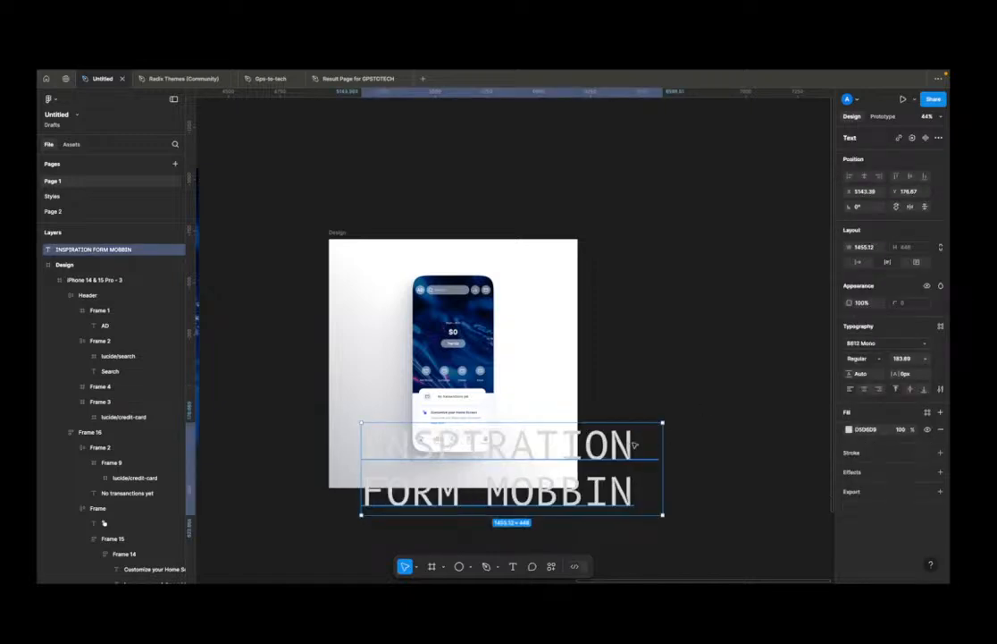
{"action": "left_click_drag", "start_coordinate": [600, 453], "coordinate": [536, 381]}
{"action": "left_click_drag", "start_coordinate": [544, 381], "coordinate": [563, 295]}
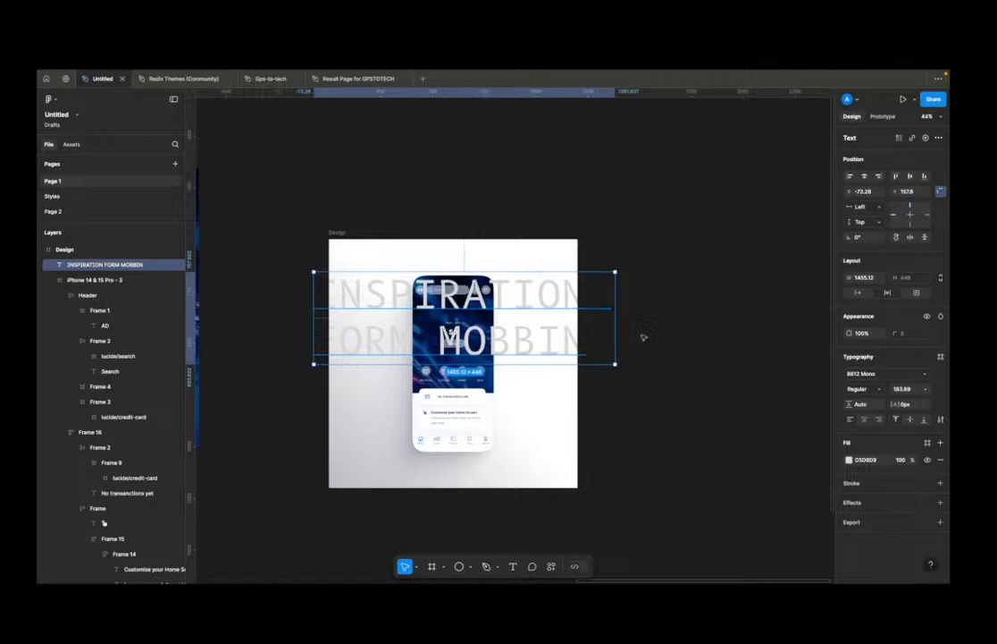
Step: Color only the word MOBBIN in the text bright orange, FF4C00
{"action": "double_click", "coordinate": [563, 297]}
{"action": "left_click", "coordinate": [436, 333]}
{"action": "left_click_drag", "start_coordinate": [453, 333], "coordinate": [608, 341]}
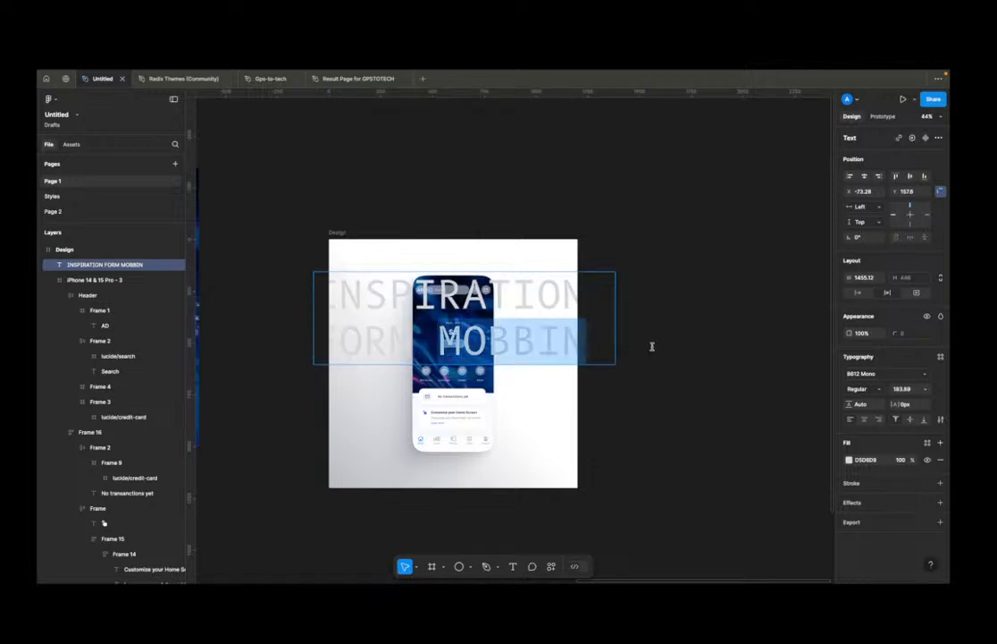
{"action": "left_click", "coordinate": [848, 461]}
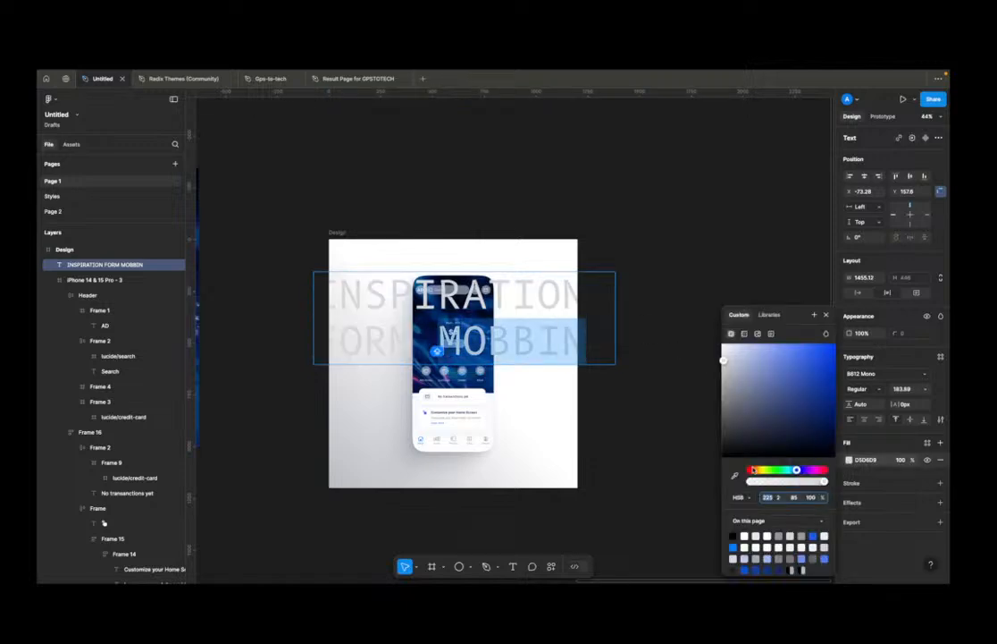
{"action": "left_click", "coordinate": [757, 471]}
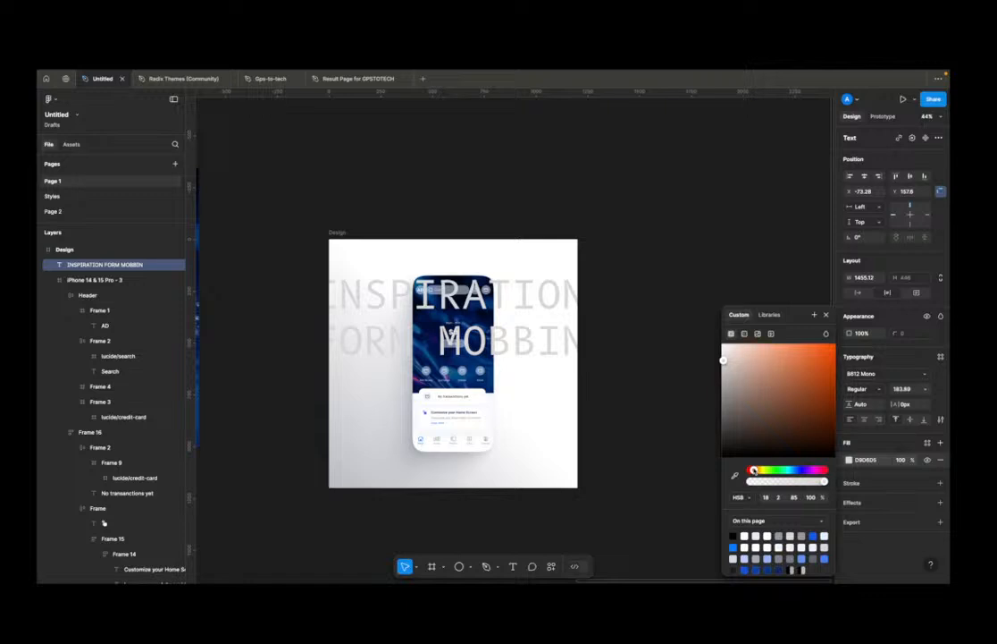
{"action": "left_click_drag", "start_coordinate": [813, 385], "coordinate": [836, 344]}
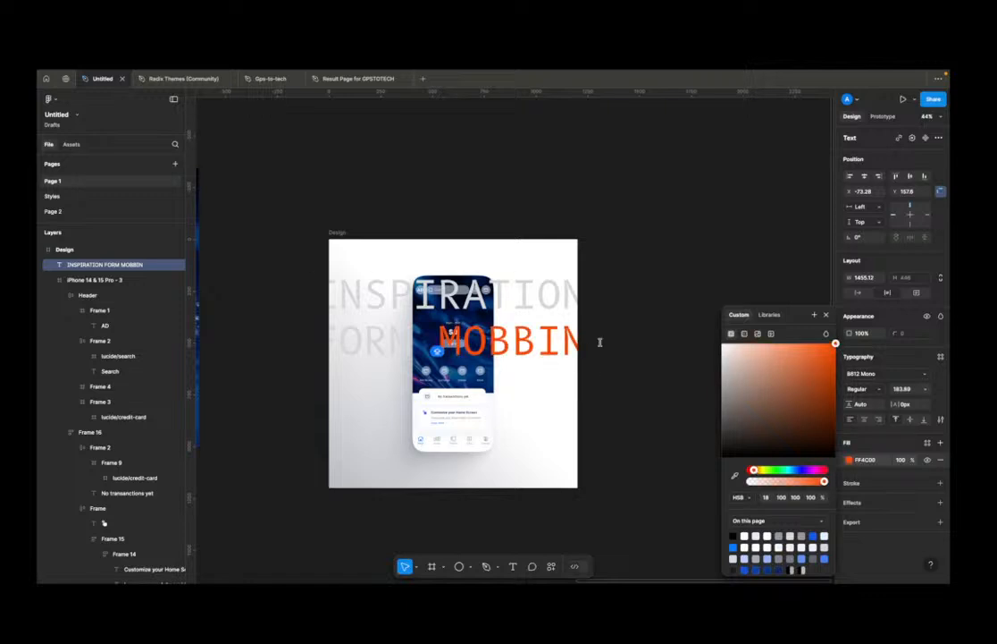
Step: Try the Bold weight on the INSPIRATION FORM MOBBIN text and undo it
{"action": "left_click", "coordinate": [651, 302]}
{"action": "left_click", "coordinate": [687, 249]}
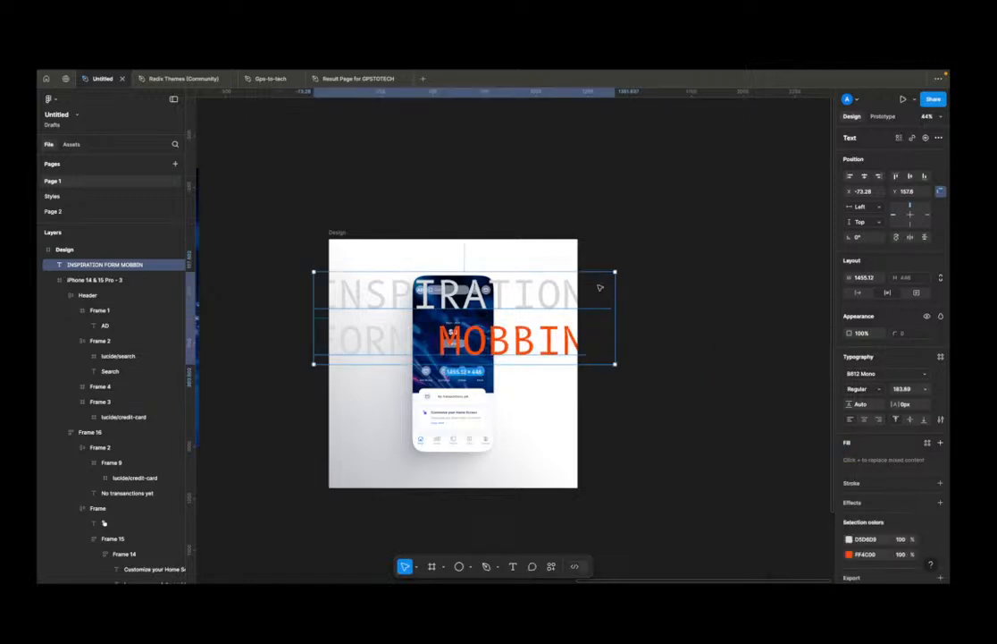
{"action": "left_click", "coordinate": [862, 389]}
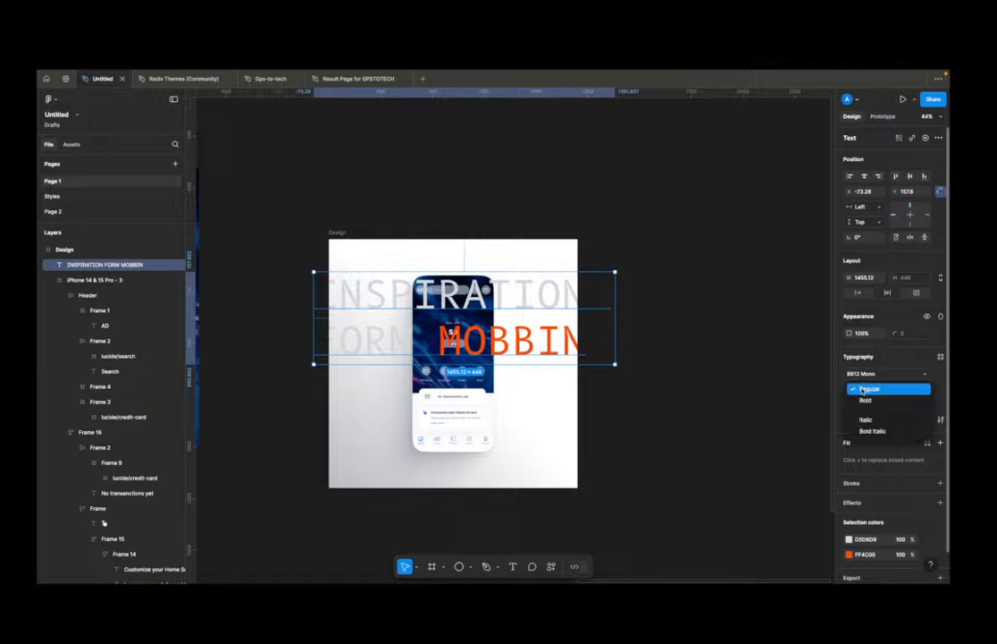
{"action": "left_click", "coordinate": [865, 400]}
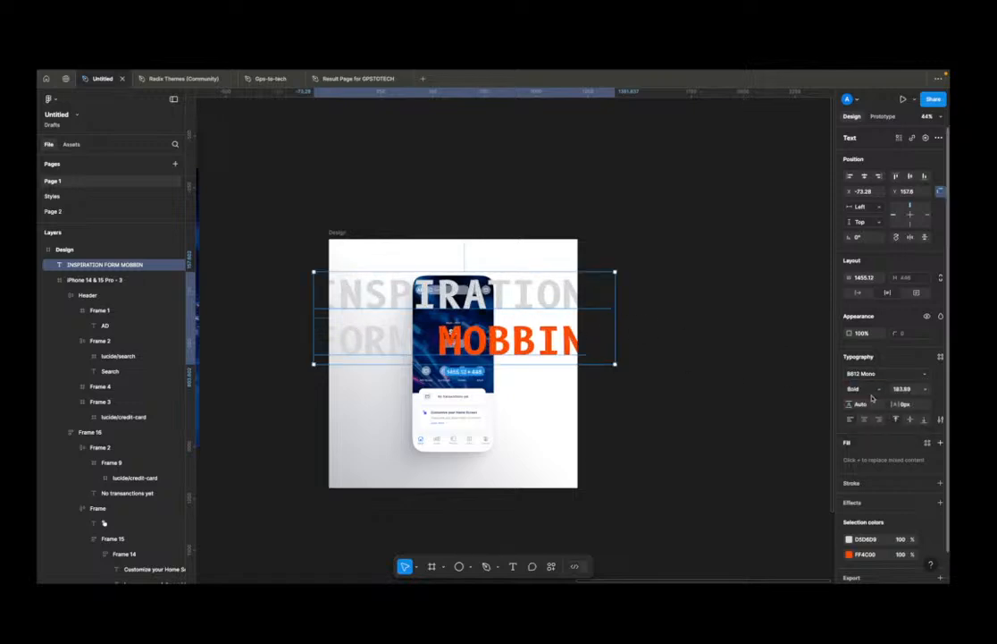
{"action": "key", "text": "ctrl+z"}
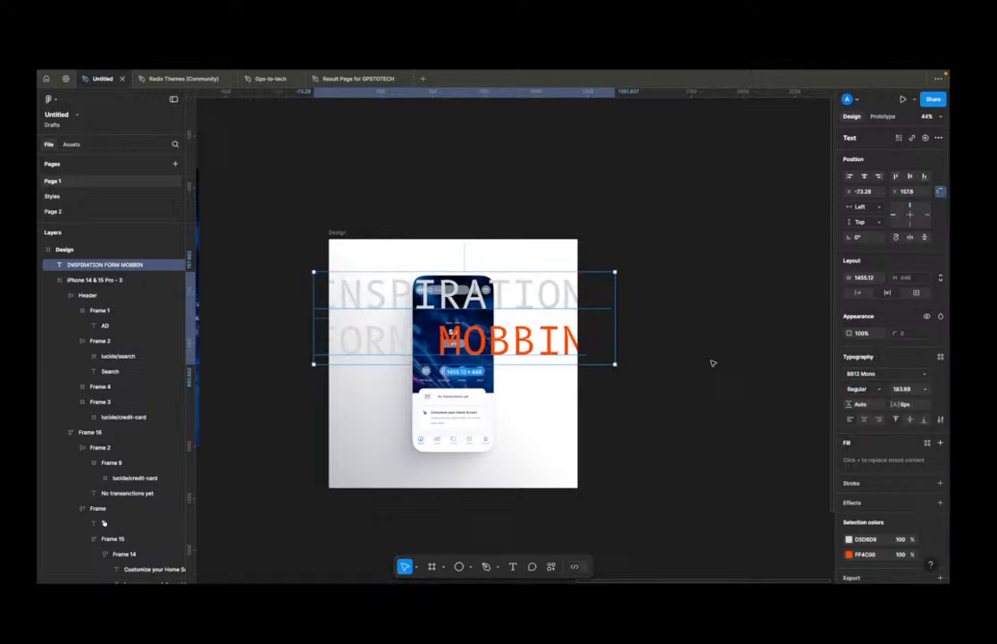
Step: Send the headline text behind the phone screen and scale it down to about 817 px wide
{"action": "key", "text": "ctrl+bracketleft"}
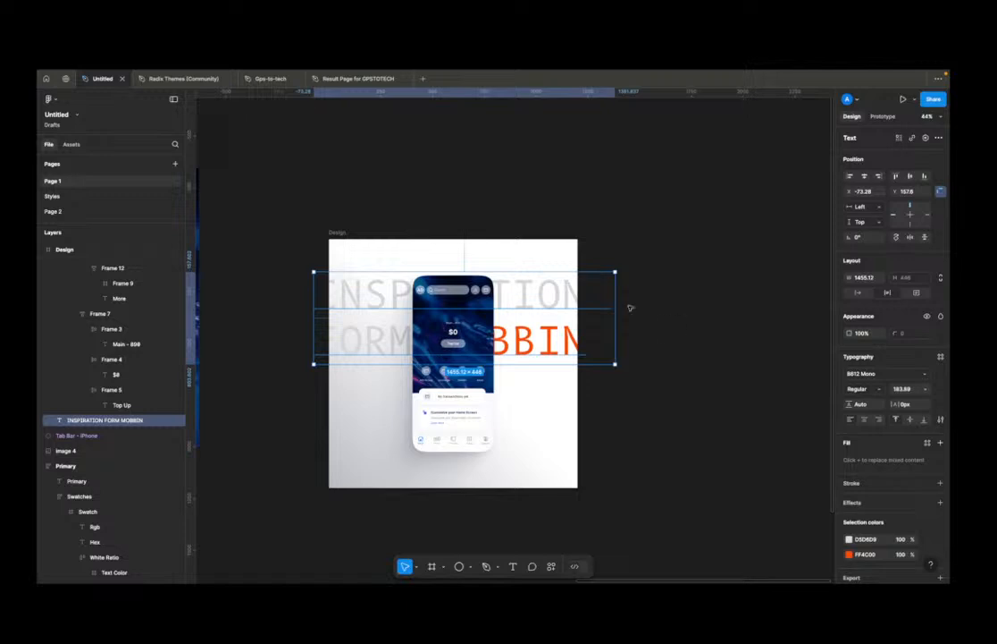
{"action": "key", "text": "k"}
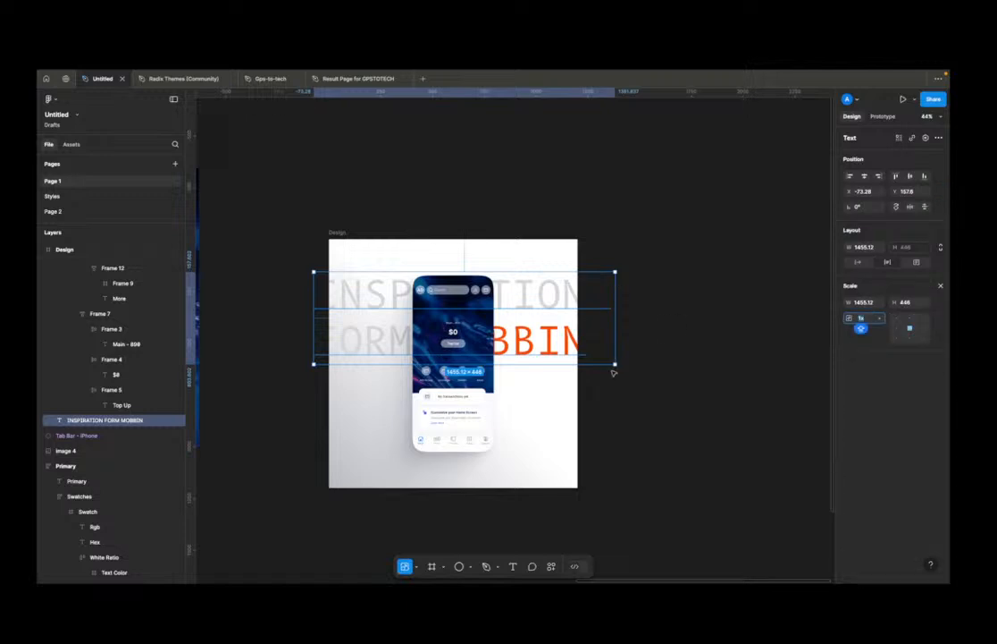
{"action": "left_click_drag", "start_coordinate": [616, 365], "coordinate": [539, 315]}
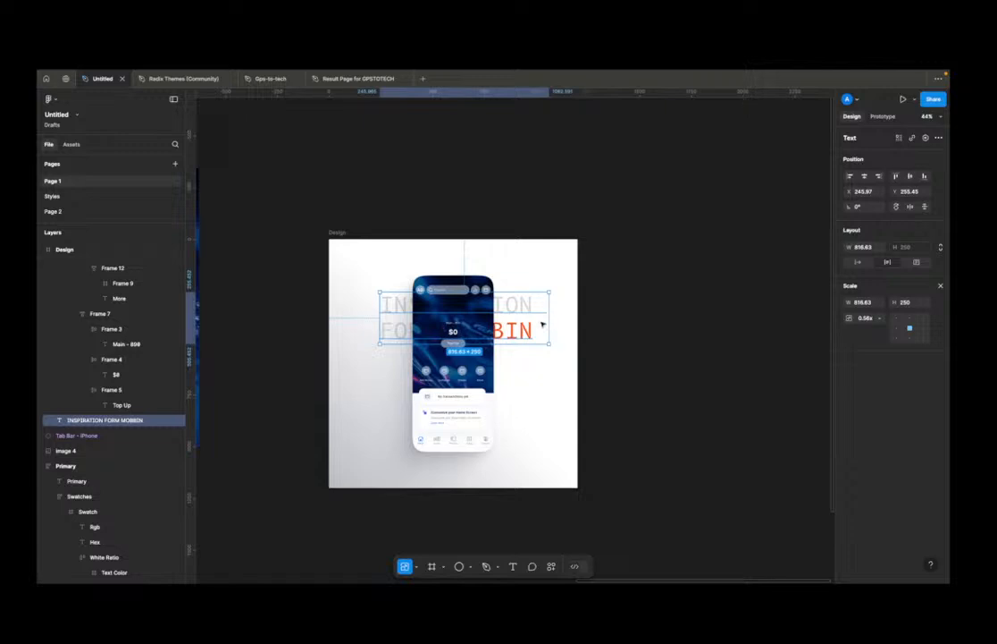
Step: Move the headline to about X 53, Y 69 in the Design frame and insert RECREATED before INSPIRATION
{"action": "left_click_drag", "start_coordinate": [524, 305], "coordinate": [442, 264]}
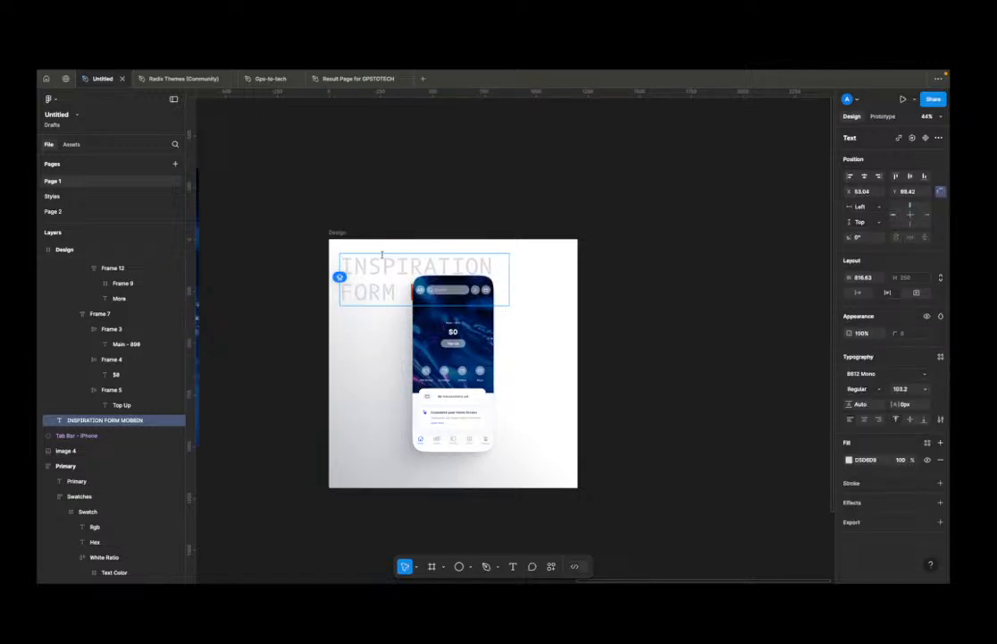
{"action": "type", "text": "RECREATED"}
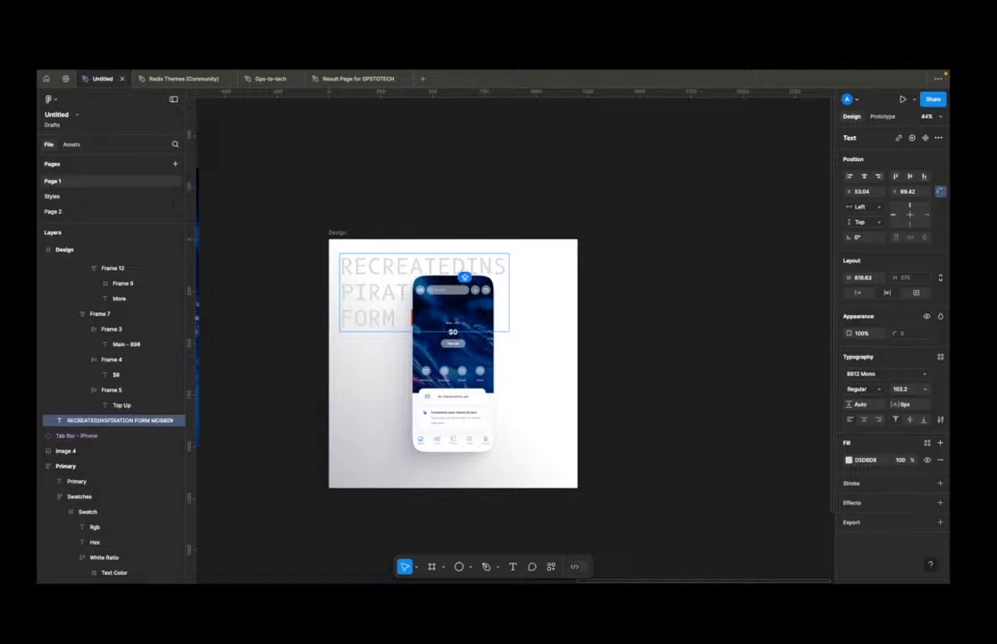
{"action": "key", "text": "Escape"}
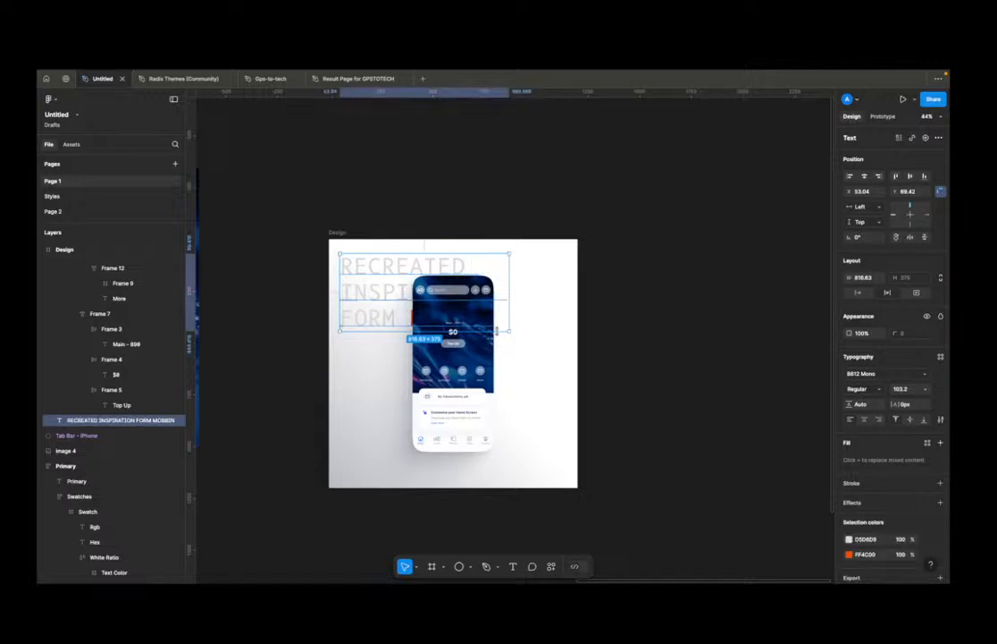
Step: Cut RATION out of the headline and paste it as a separate text beside the phone, at about X 763, Y 221
{"action": "double_click", "coordinate": [382, 318]}
{"action": "left_click", "coordinate": [403, 301]}
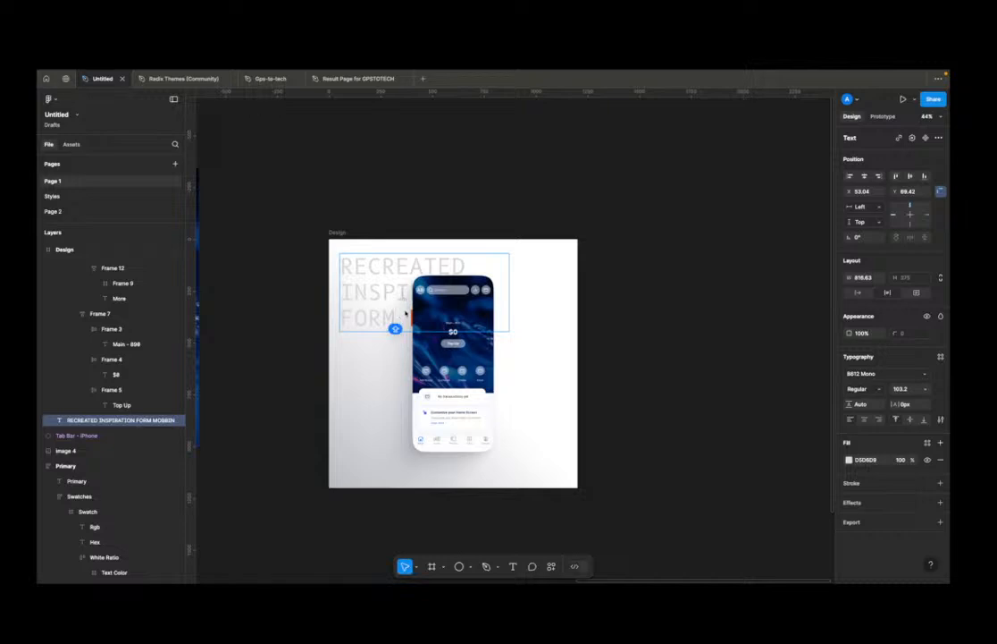
{"action": "left_click_drag", "start_coordinate": [409, 290], "coordinate": [570, 293]}
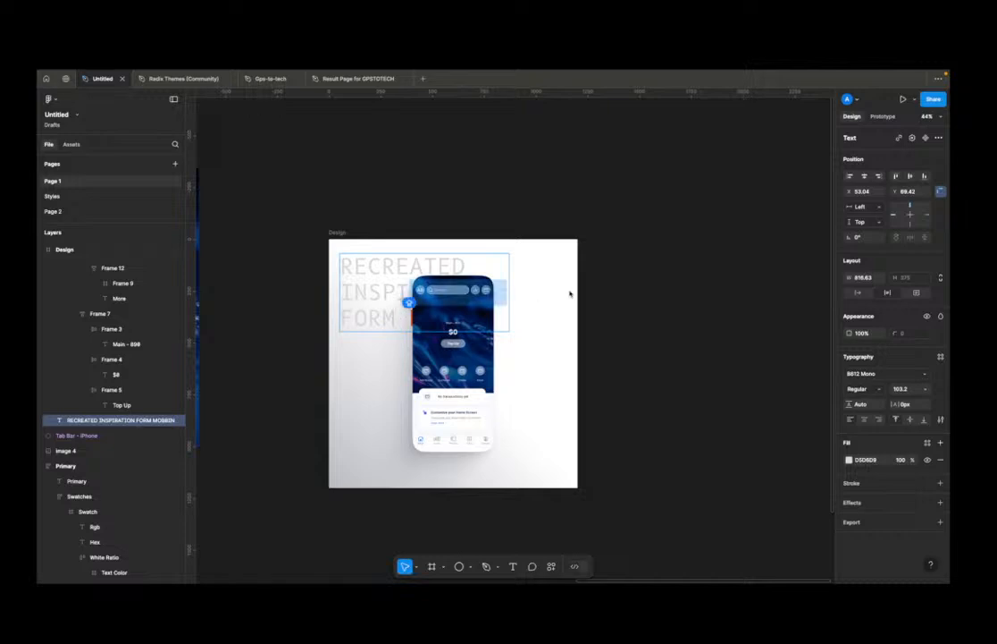
{"action": "key", "text": "BackSpace"}
{"action": "left_click", "coordinate": [608, 298]}
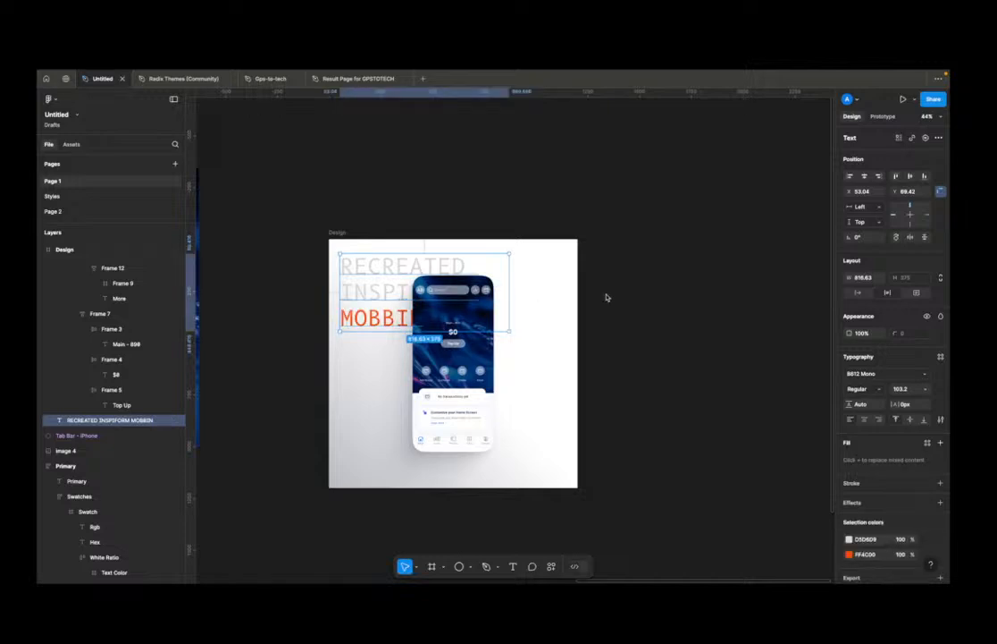
{"action": "key", "text": "ctrl+v"}
{"action": "left_click_drag", "start_coordinate": [521, 297], "coordinate": [541, 296]}
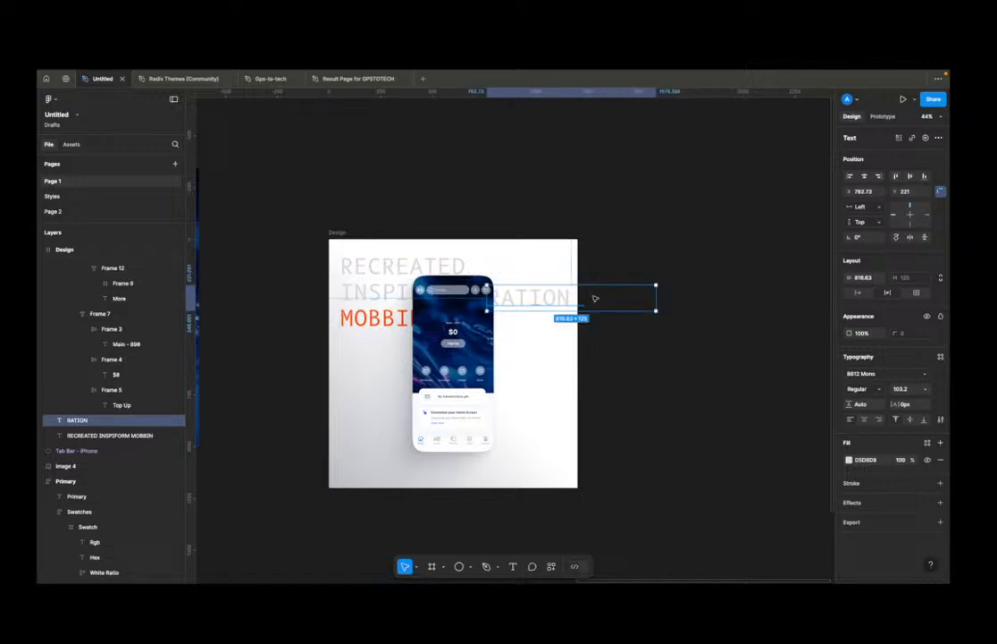
Step: Try nudging the separate RATION text leftward toward INSPI, and undo its placement
{"action": "key", "text": "]"}
{"action": "key", "text": "shift+Left"}
{"action": "key", "text": "shift+Left"}
{"action": "key", "text": "shift+Left"}
{"action": "key", "text": "shift+Left"}
{"action": "key", "text": "shift+Left"}
{"action": "key", "text": "shift+Left"}
{"action": "key", "text": "shift+Left"}
{"action": "key", "text": "shift+Left"}
{"action": "key", "text": "shift+Left"}
{"action": "key", "text": "shift+Left"}
{"action": "key", "text": "shift+Left"}
{"action": "key", "text": "shift+Left"}
{"action": "key", "text": "shift+Left"}
{"action": "key", "text": "shift+Left"}
{"action": "key", "text": "shift+Left"}
{"action": "key", "text": "shift+Left"}
{"action": "key", "text": "shift+Left"}
{"action": "key", "text": "shift+Left"}
{"action": "key", "text": "Right"}
{"action": "key", "text": "Right"}
{"action": "key", "text": "Right"}
{"action": "key", "text": "Right"}
{"action": "key", "text": "Right"}
{"action": "key", "text": "Right"}
{"action": "key", "text": "Right"}
{"action": "key", "text": "Right"}
{"action": "key", "text": "super+z"}
{"action": "key", "text": "super+z"}
{"action": "key", "text": "super+z"}
{"action": "key", "text": "super+z"}
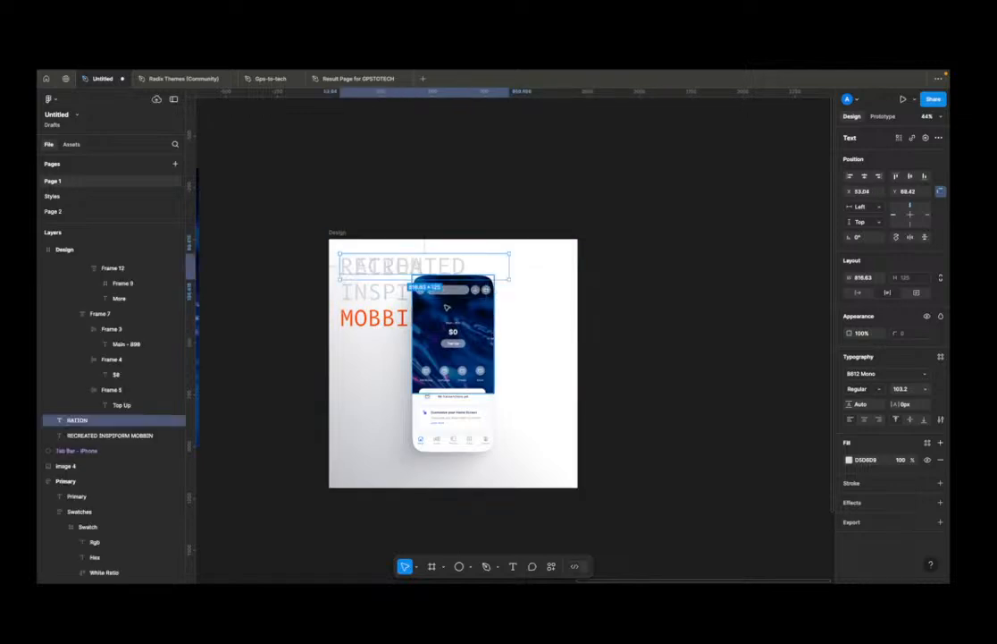
{"action": "key", "text": "super+z"}
{"action": "key", "text": "super+z"}
{"action": "key", "text": "super+z"}
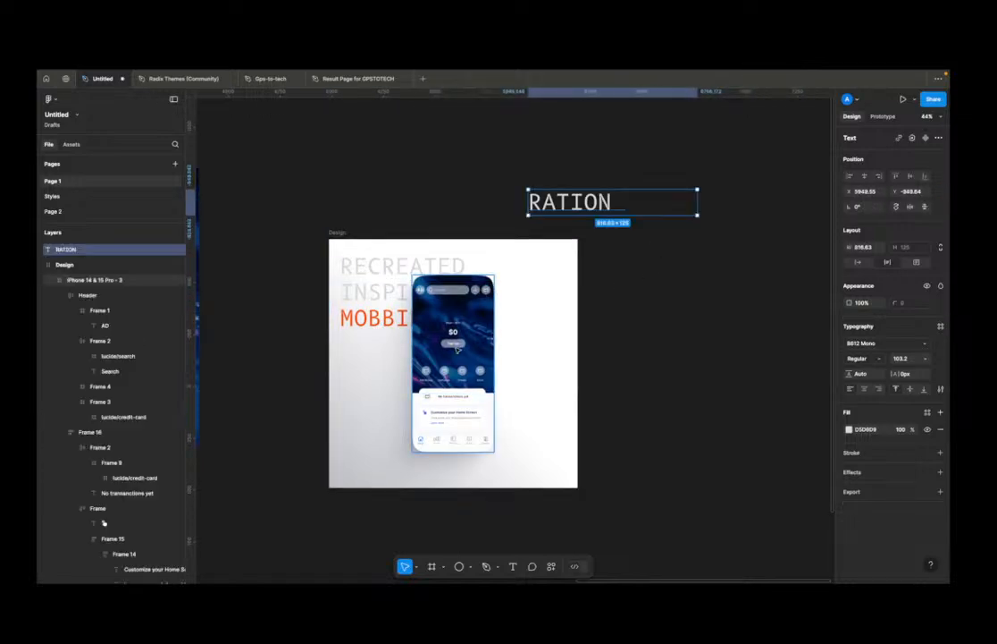
{"action": "key", "text": "super+z"}
{"action": "key", "text": "super+z"}
Step: Tilt the phone screen to about -22° and shift it toward the right side of the Design frame
{"action": "left_click_drag", "start_coordinate": [481, 339], "coordinate": [514, 336]}
Step: Delete FORM from the headline and complete its second word as INSPIRATION
{"action": "left_click", "coordinate": [393, 292]}
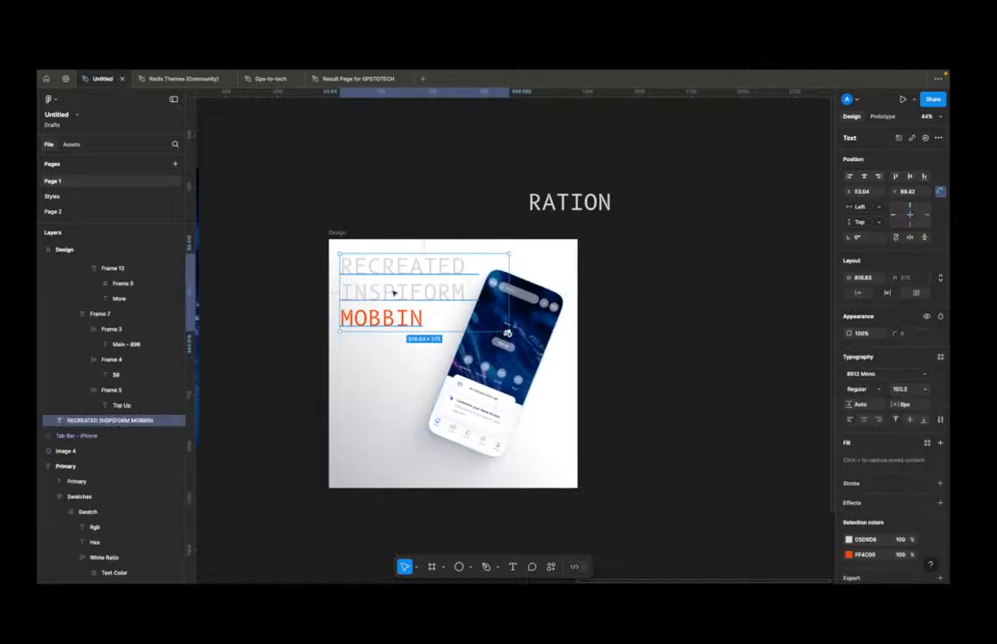
{"action": "double_click", "coordinate": [446, 293]}
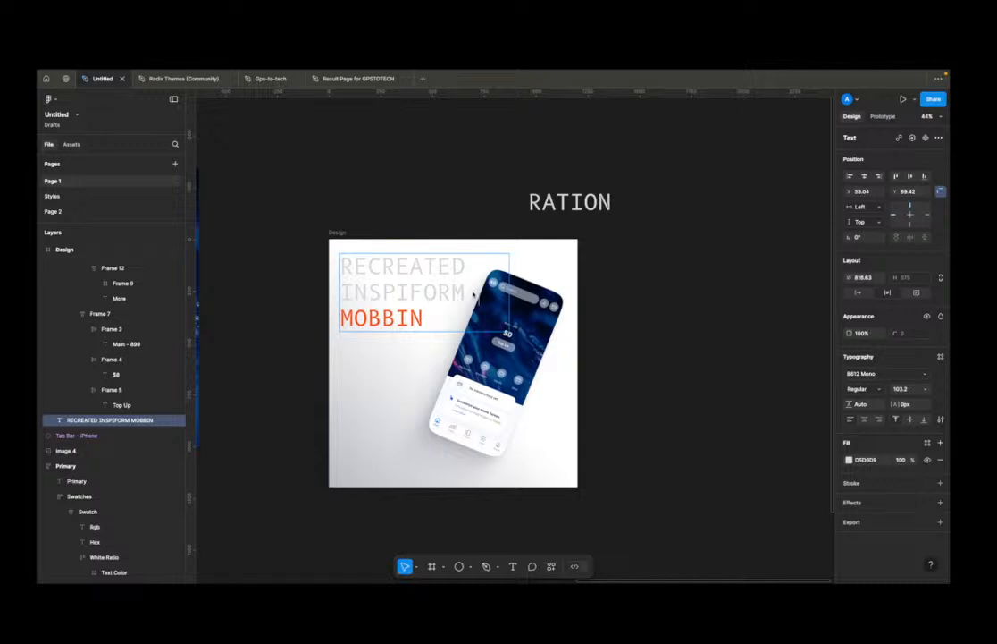
{"action": "key", "text": "BackSpace"}
{"action": "key", "text": "BackSpace"}
{"action": "key", "text": "BackSpace"}
{"action": "key", "text": "BackSpace"}
{"action": "key", "text": "BackSpace"}
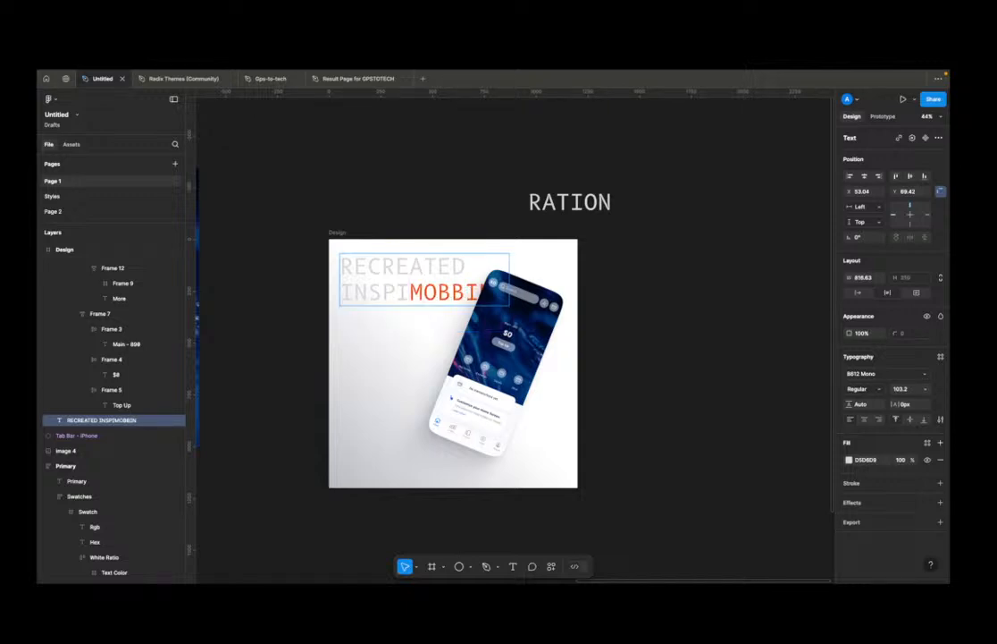
{"action": "type", "text": "RATU"}
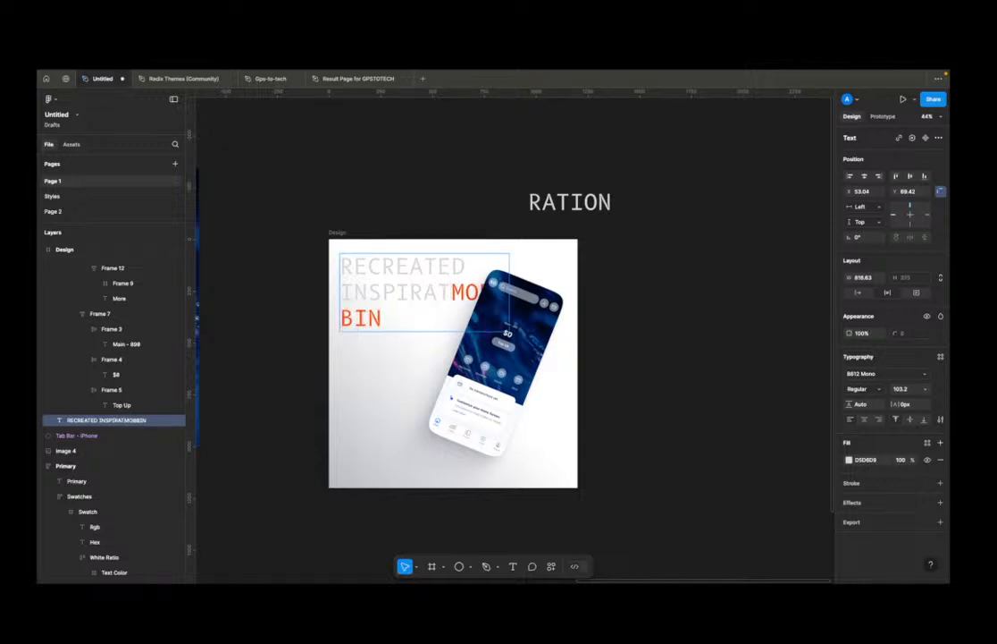
{"action": "key", "text": "BackSpace"}
{"action": "type", "text": "ION"}
Step: Insert FROM, followed by a space, before MOBBIN in the headline
{"action": "type", "text": " FROM"}
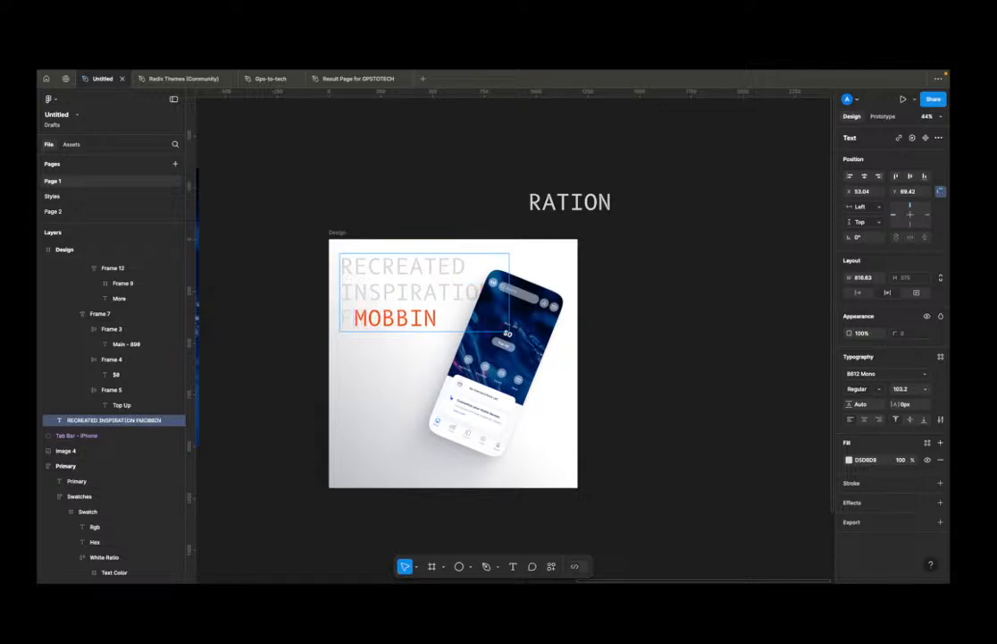
{"action": "key", "text": "Escape"}
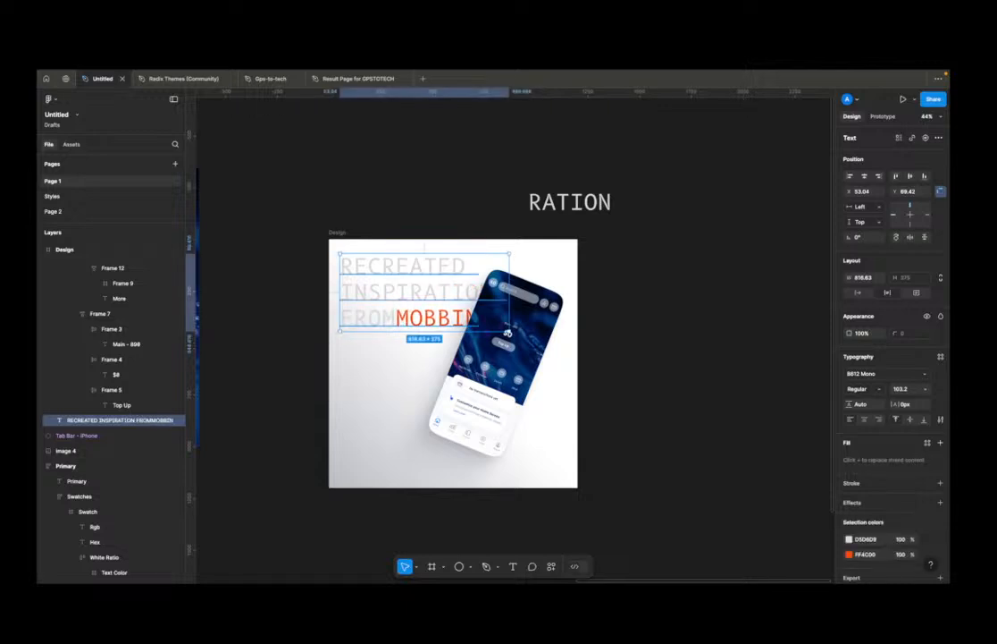
{"action": "double_click", "coordinate": [403, 320]}
{"action": "left_click", "coordinate": [398, 319]}
{"action": "key", "text": "Escape"}
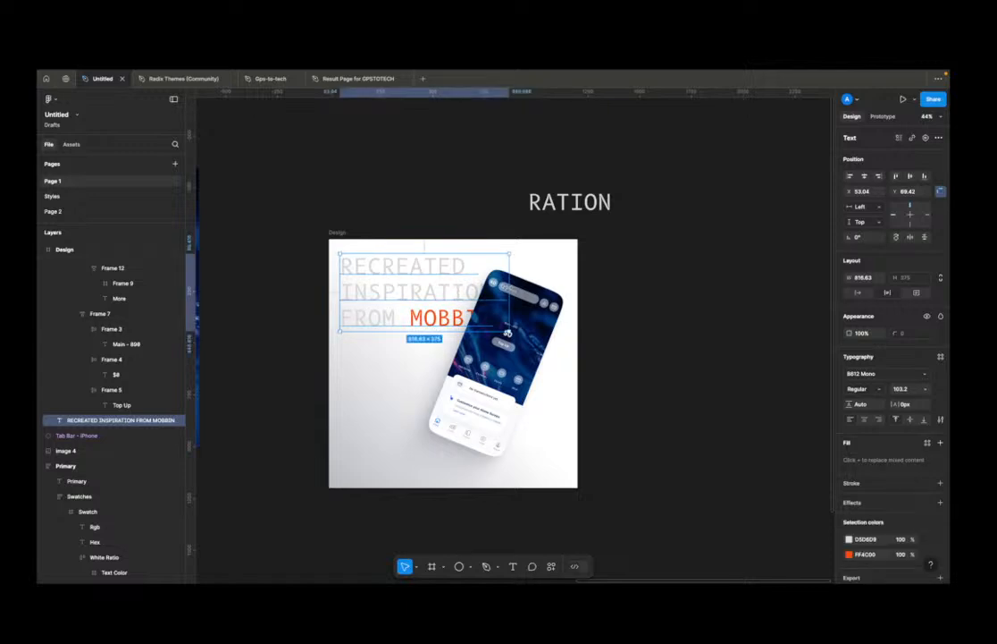
Step: Scale the headline down to about 368 px wide and shift the tilted phone left to about X 646, Y 124
{"action": "key", "text": "k"}
{"action": "left_click_drag", "start_coordinate": [511, 332], "coordinate": [386, 280]}
{"action": "left_click_drag", "start_coordinate": [524, 333], "coordinate": [494, 330]}
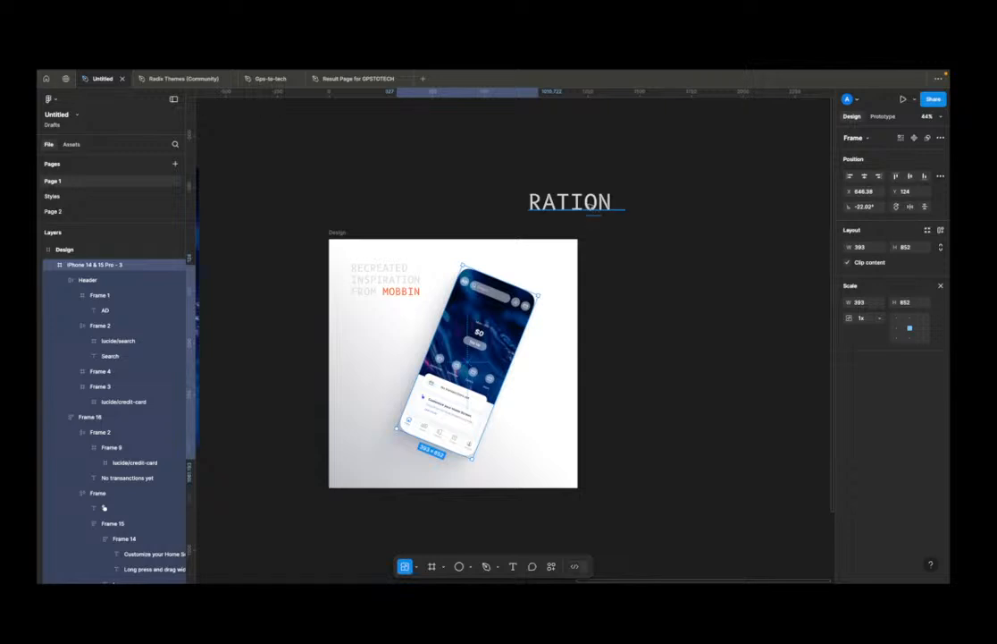
Step: Delete the stray RATION text above the frame and duplicate the headline to the frame's lower left, at about X 77, Y 944
{"action": "left_click", "coordinate": [586, 203]}
{"action": "key", "text": "Delete"}
{"action": "left_click_drag", "start_coordinate": [385, 280], "coordinate": [376, 460]}
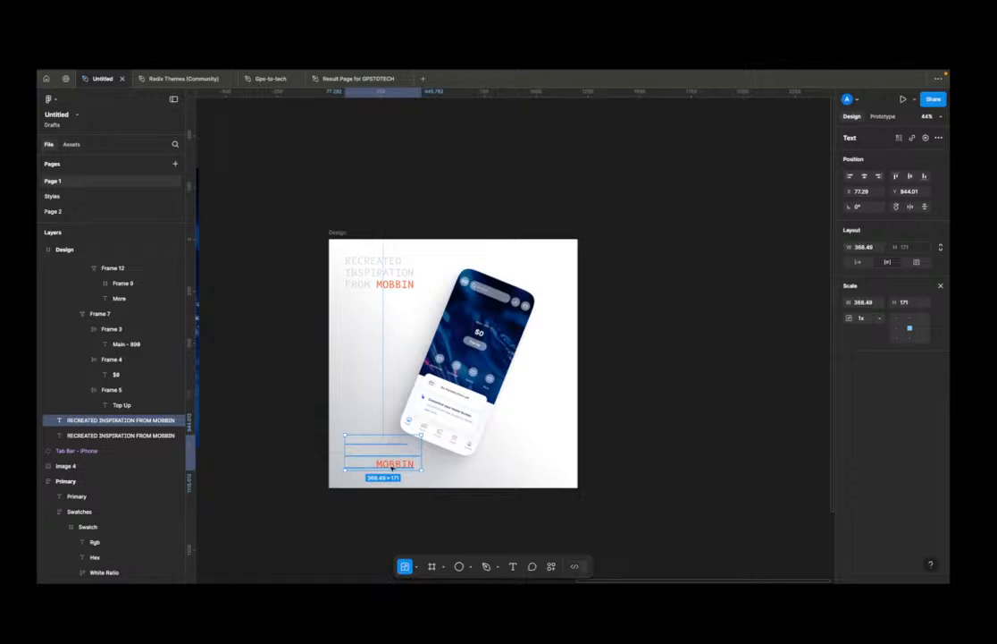
Step: Replace the whole text of the headline copy with FRAMRERDOJO COHORT 3.0
{"action": "key", "text": "v"}
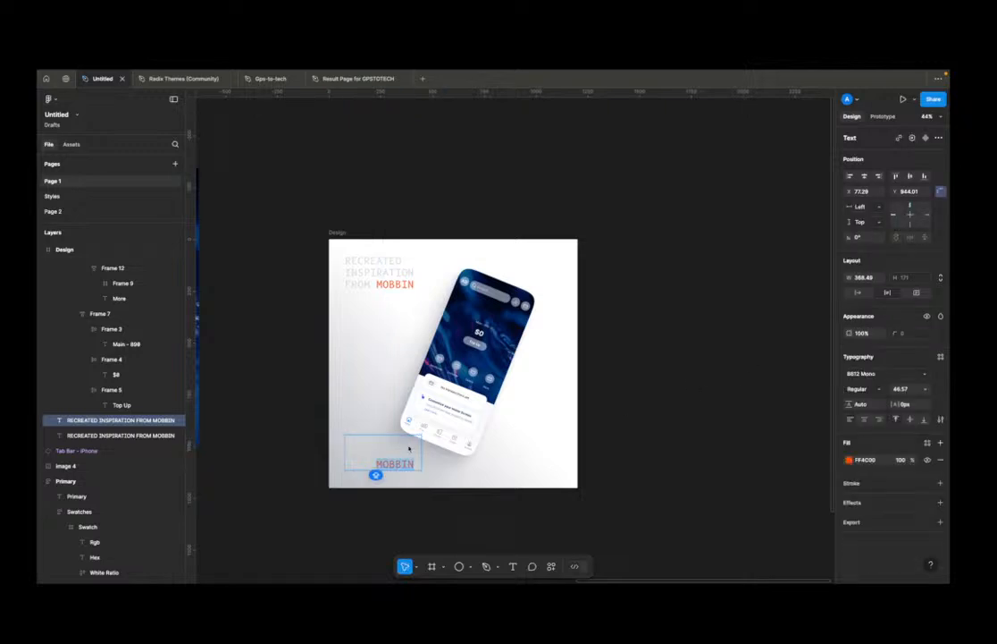
{"action": "key", "text": "ctrl+a"}
{"action": "type", "text": "FRA"}
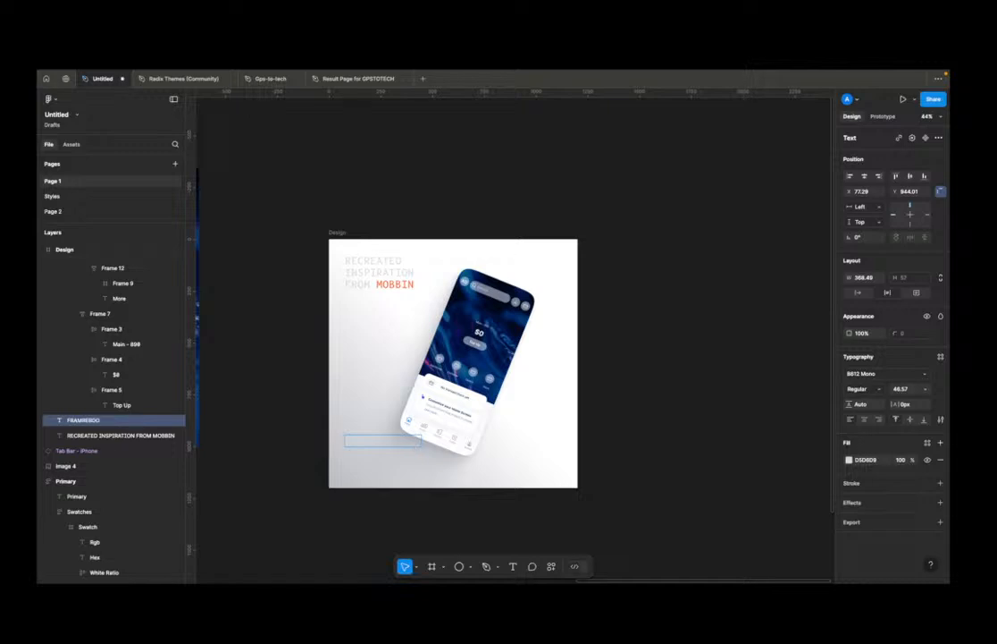
{"action": "type", "text": "MREBDOJO C"}
{"action": "key", "text": "Escape"}
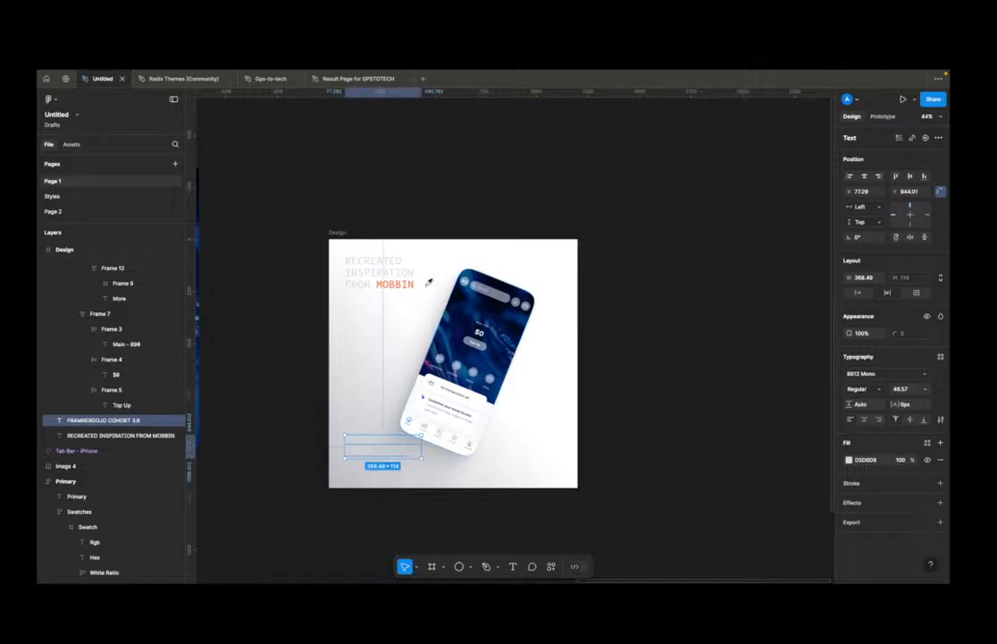
Step: Recolor the FRAMRERDOJO COHORT 3.0 text orange, FF4C00, by sampling the word MOBBIN
{"action": "key", "text": "i"}
{"action": "scroll", "coordinate": [433, 285], "scroll_direction": "up", "scroll_amount": 3}
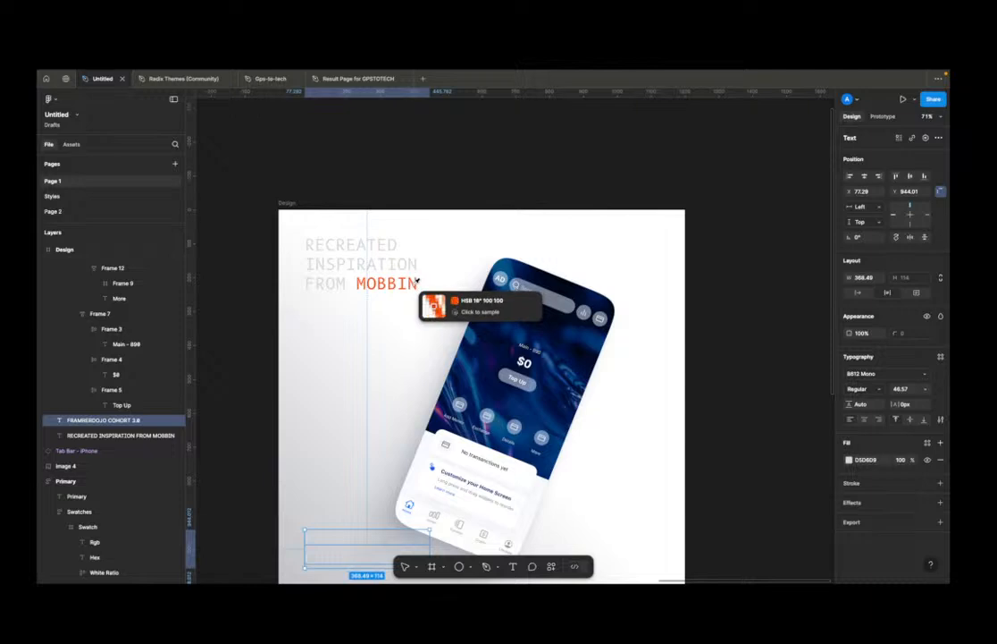
{"action": "left_click", "coordinate": [416, 282]}
{"action": "scroll", "coordinate": [421, 359], "scroll_direction": "down", "scroll_amount": 3}
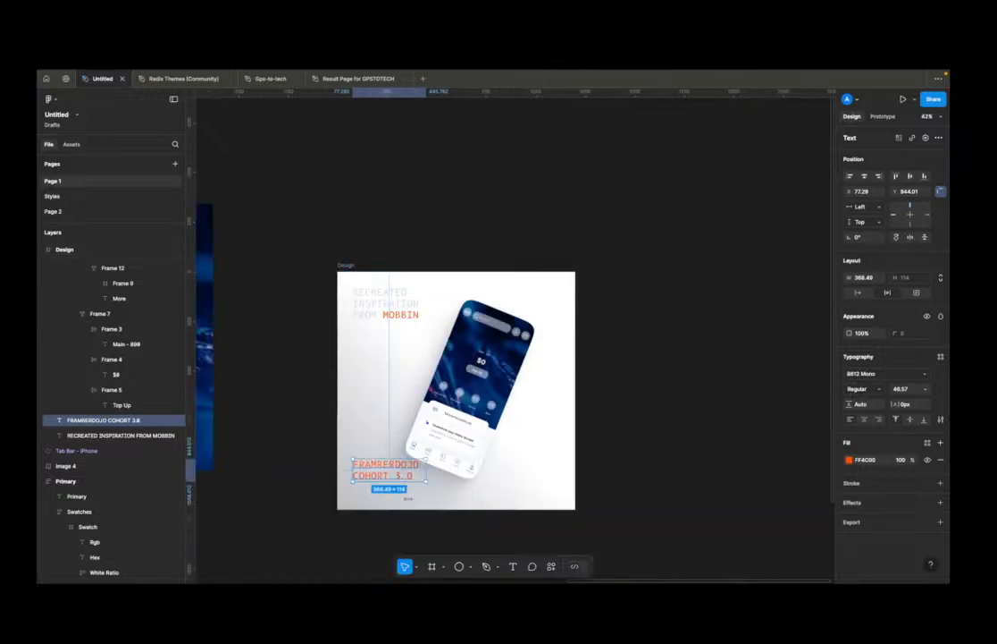
Step: Set the FRAMRERDOJO COHORT 3.0 text's font size to 22
{"action": "scroll", "coordinate": [407, 497], "scroll_direction": "up", "scroll_amount": 3}
{"action": "left_click", "coordinate": [903, 389]}
{"action": "type", "text": "8"}
{"action": "key", "text": "Return"}
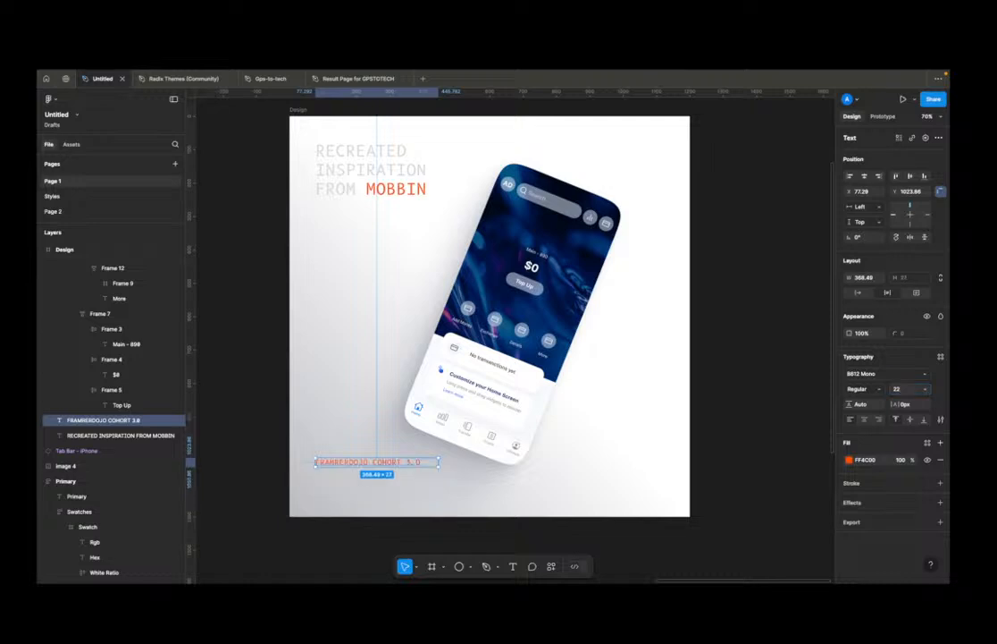
Step: Place the cohort text in the frame's lower right corner, at about X 993, Y 1094, narrowed to about 213 px over two lines
{"action": "left_click_drag", "start_coordinate": [400, 463], "coordinate": [661, 500]}
{"action": "scroll", "coordinate": [658, 498], "scroll_direction": "up", "scroll_amount": 2}
{"action": "scroll", "coordinate": [690, 503], "scroll_direction": "up", "scroll_amount": 1}
{"action": "left_click", "coordinate": [623, 503]}
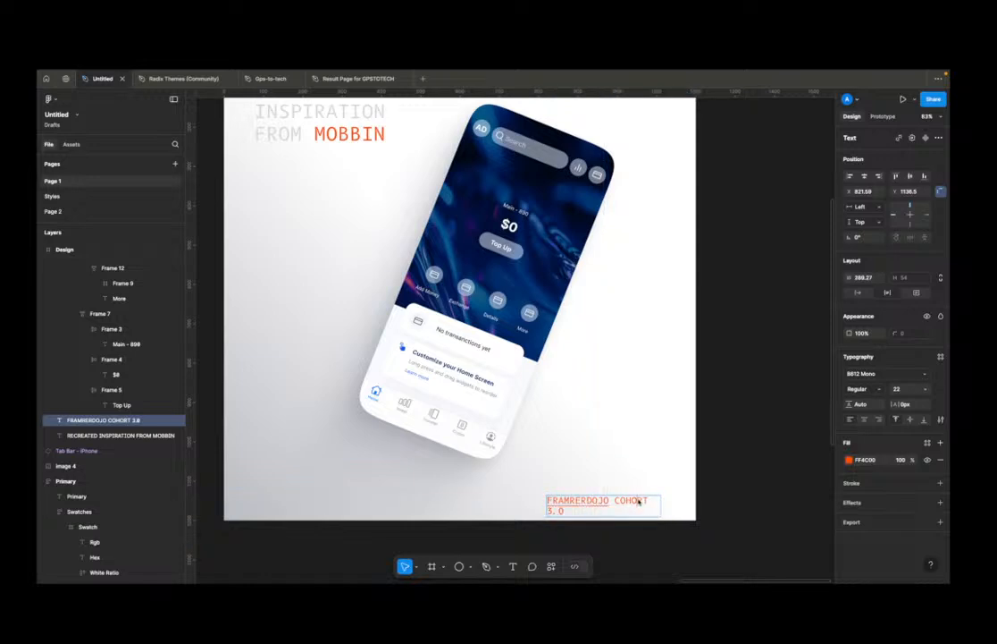
{"action": "key", "text": "Escape"}
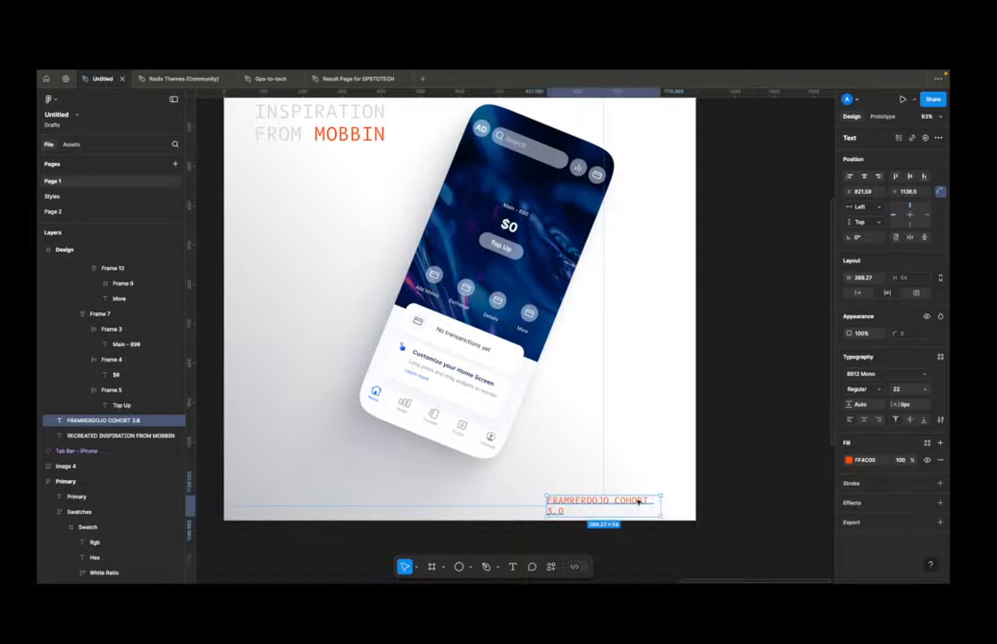
{"action": "double_click", "coordinate": [644, 503]}
{"action": "left_click_drag", "start_coordinate": [661, 505], "coordinate": [640, 492]}
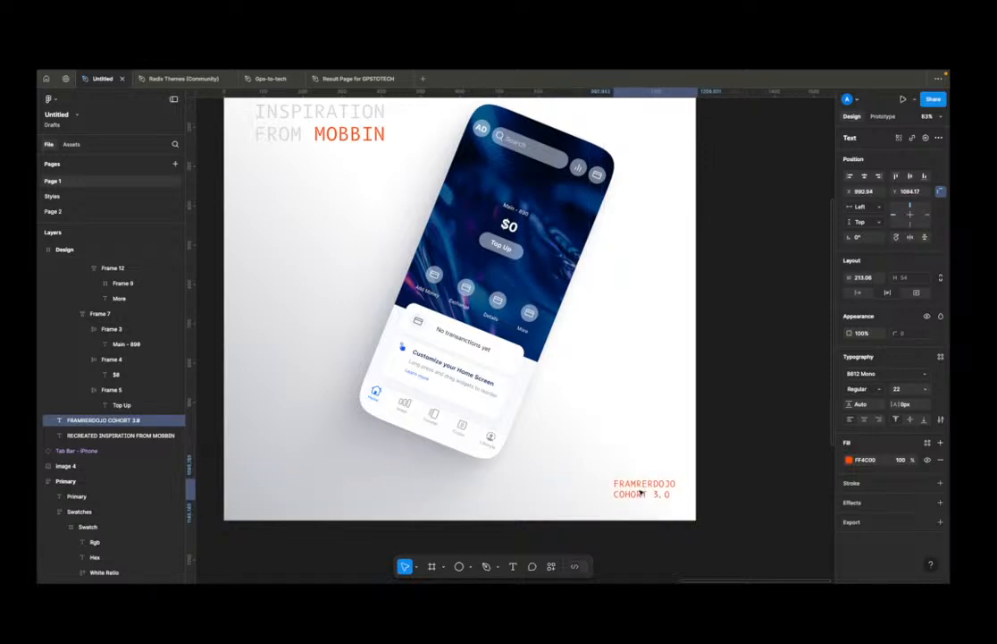
Step: Recolor the FRAMRERDOJO COHORT 3.0 text near-black
{"action": "left_click", "coordinate": [848, 460]}
{"action": "left_click_drag", "start_coordinate": [741, 407], "coordinate": [717, 475]}
{"action": "key", "text": "super+v"}
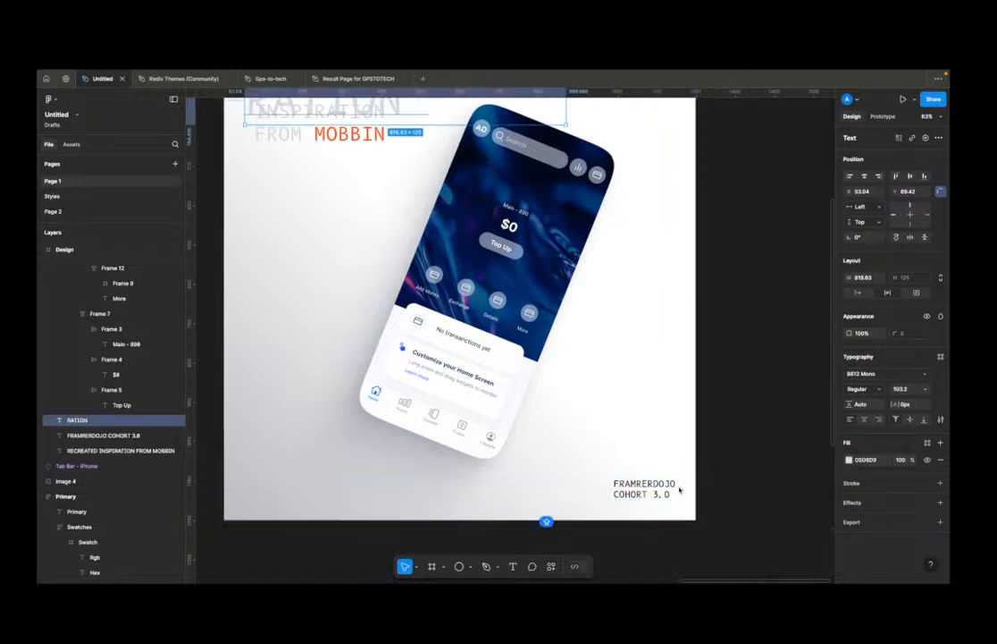
Step: Delete the stray RATION text and make the FRAMRERDOJO COHORT 3.0 text bold
{"action": "key", "text": "super+b"}
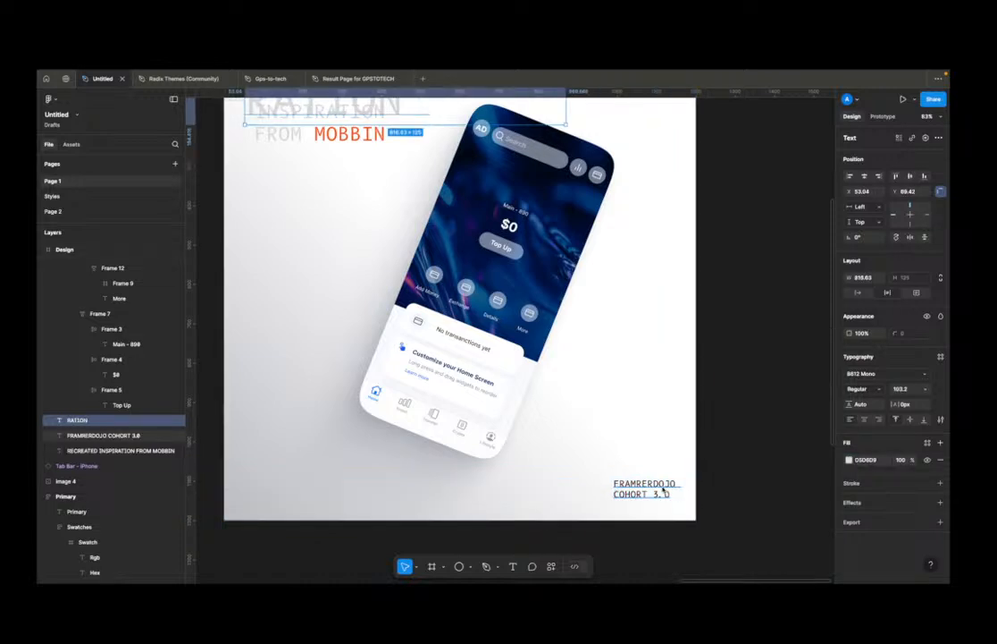
{"action": "key", "text": "Delete"}
{"action": "left_click", "coordinate": [662, 491]}
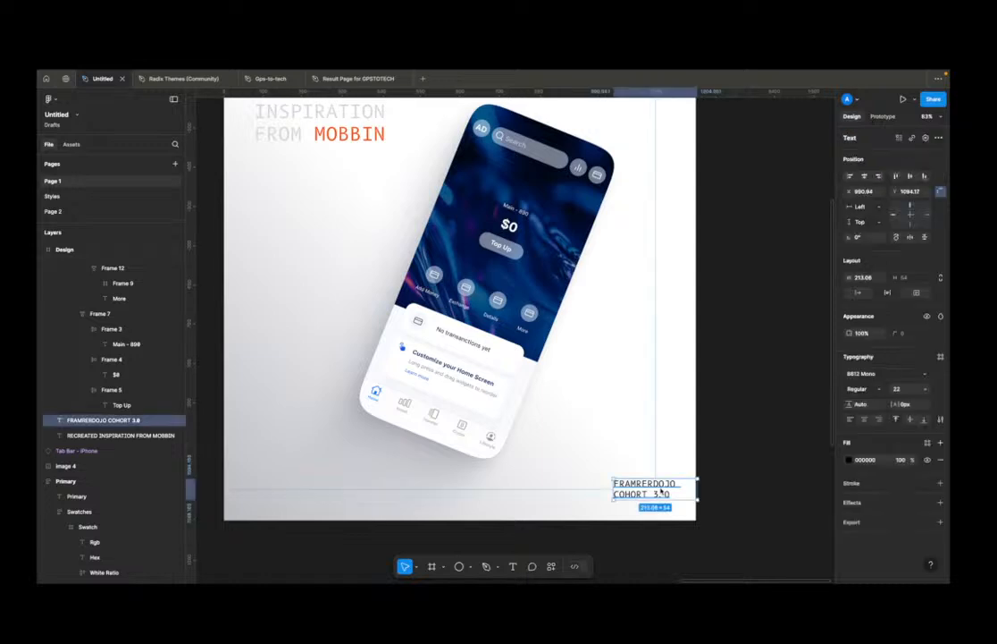
{"action": "key", "text": "super+b"}
{"action": "left_click", "coordinate": [720, 472]}
Step: Change the font of the FRAMRERDOJO COHORT 3.0 text to Bakbak One
{"action": "left_click", "coordinate": [659, 489]}
{"action": "scroll", "coordinate": [659, 492], "scroll_direction": "down", "scroll_amount": 2}
{"action": "left_click", "coordinate": [890, 375]}
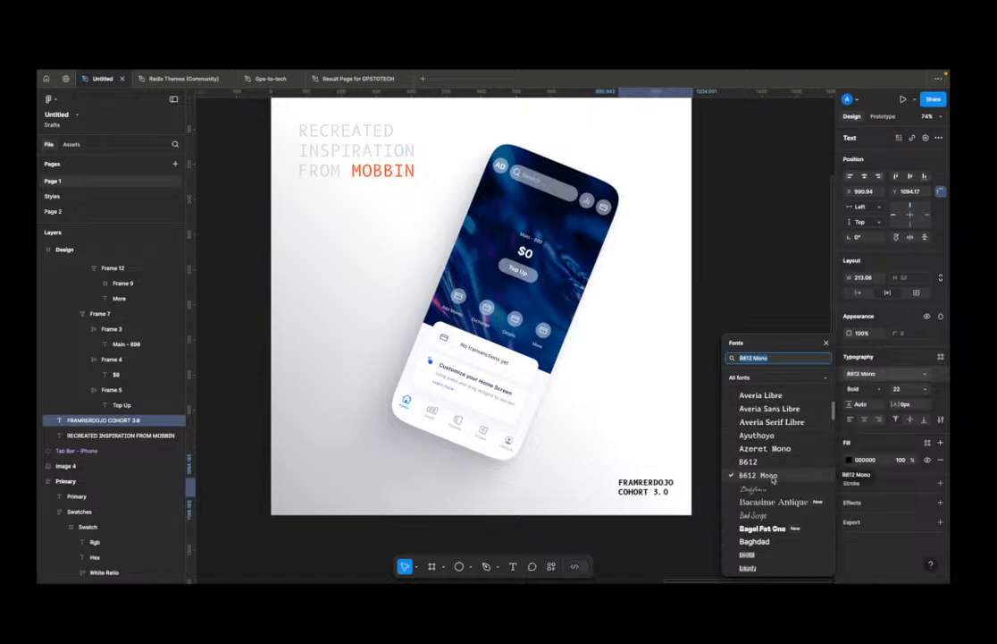
{"action": "scroll", "coordinate": [774, 480], "scroll_direction": "down", "scroll_amount": 3}
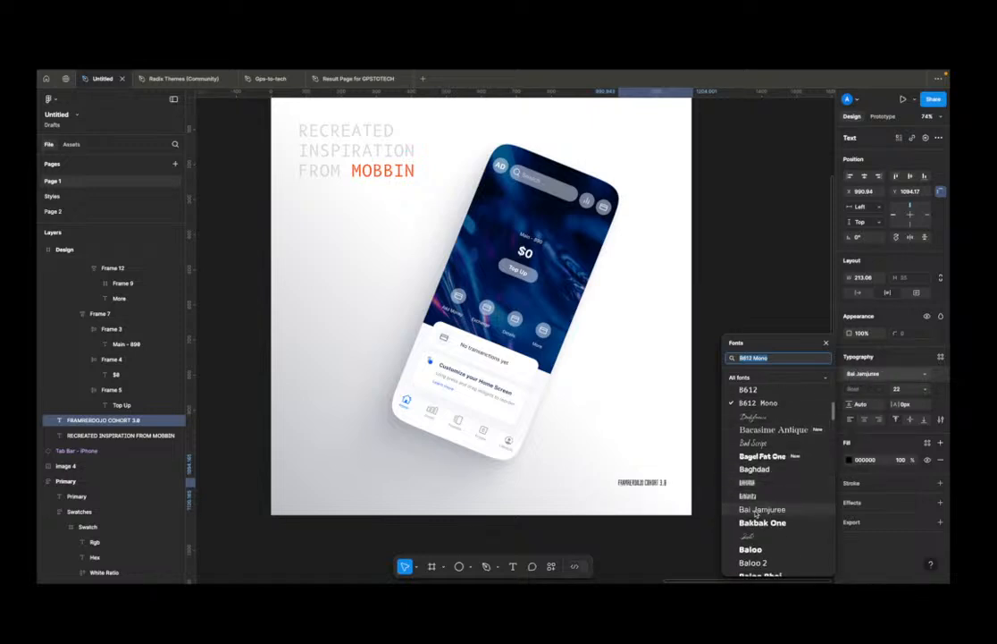
{"action": "left_click", "coordinate": [712, 512]}
{"action": "left_click", "coordinate": [712, 508]}
{"action": "scroll", "coordinate": [706, 508], "scroll_direction": "down", "scroll_amount": 3}
Step: Remove the word FRAMRERDOJO from the cohort text, keeping only COHORT 3.0
{"action": "left_click", "coordinate": [680, 498]}
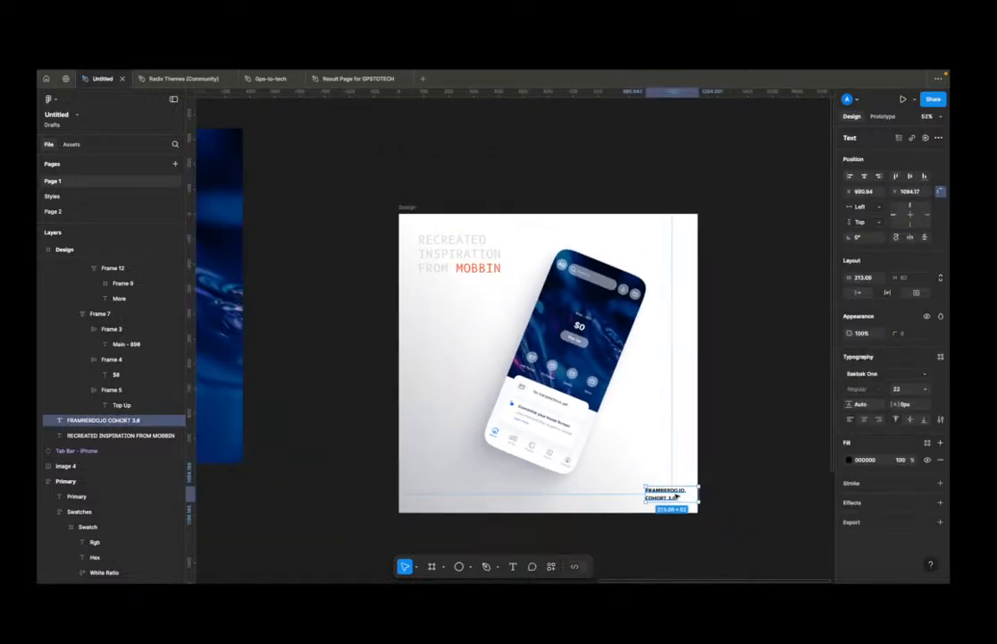
{"action": "left_click_drag", "start_coordinate": [680, 498], "coordinate": [583, 485]}
{"action": "double_click", "coordinate": [675, 492]}
{"action": "key", "text": "BackSpace"}
{"action": "key", "text": "Escape"}
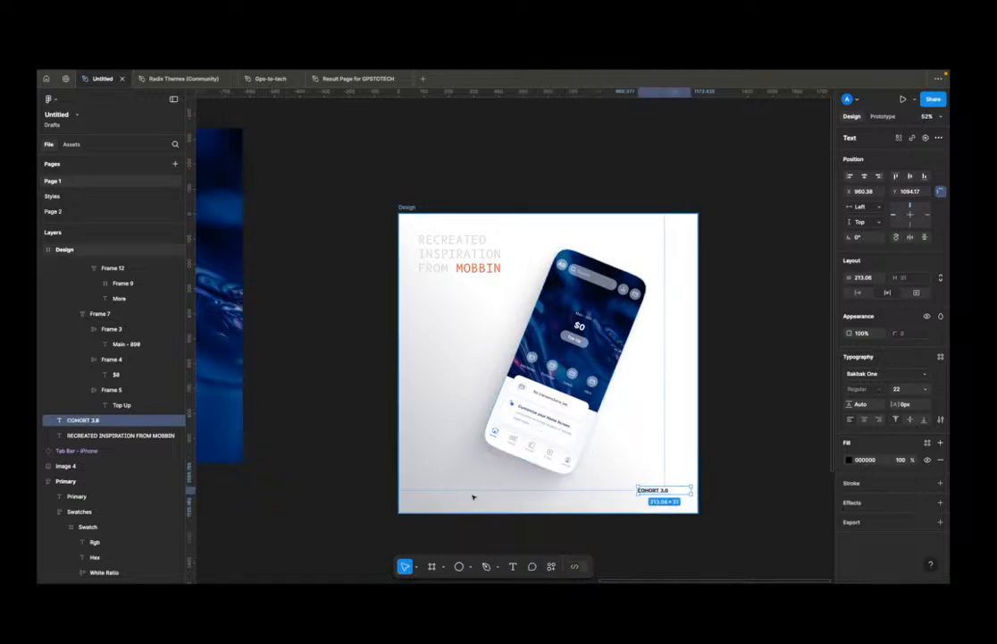
Step: Add FRAMRERDOJO as its own text in the frame's lower left corner and move COHORT 3.0 into the lower right corner
{"action": "type", "text": "FRAMBERDOJO"}
{"action": "left_click_drag", "start_coordinate": [661, 490], "coordinate": [445, 496]}
{"action": "left_click_drag", "start_coordinate": [655, 491], "coordinate": [670, 500]}
{"action": "left_click", "coordinate": [735, 438]}
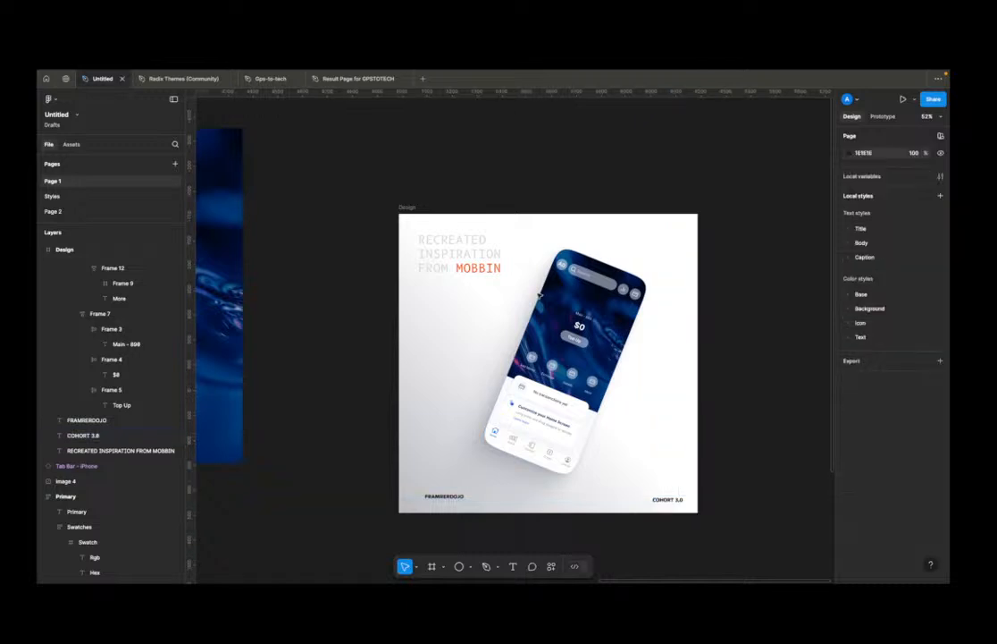
Step: Rotate the tilted phone mockup upright to 0°
{"action": "left_click", "coordinate": [582, 301]}
{"action": "left_click_drag", "start_coordinate": [591, 300], "coordinate": [586, 305]}
{"action": "left_click_drag", "start_coordinate": [650, 282], "coordinate": [628, 255]}
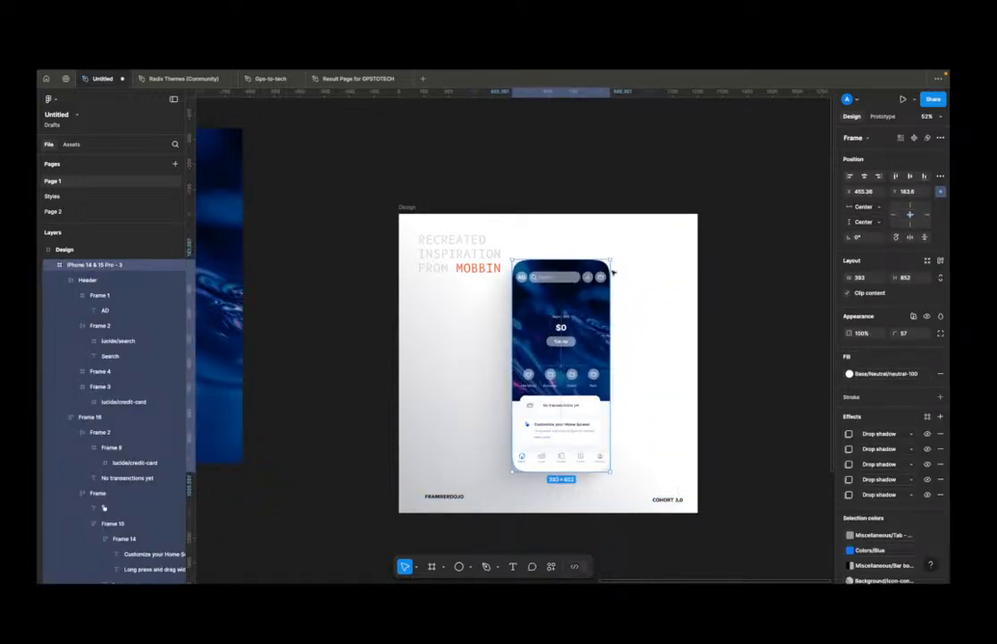
Step: Scale down the RECREATED INSPIRATION FROM MOBBIN headline and stretch it to one line about 608 px wide along the frame's upper edge
{"action": "left_click", "coordinate": [491, 268]}
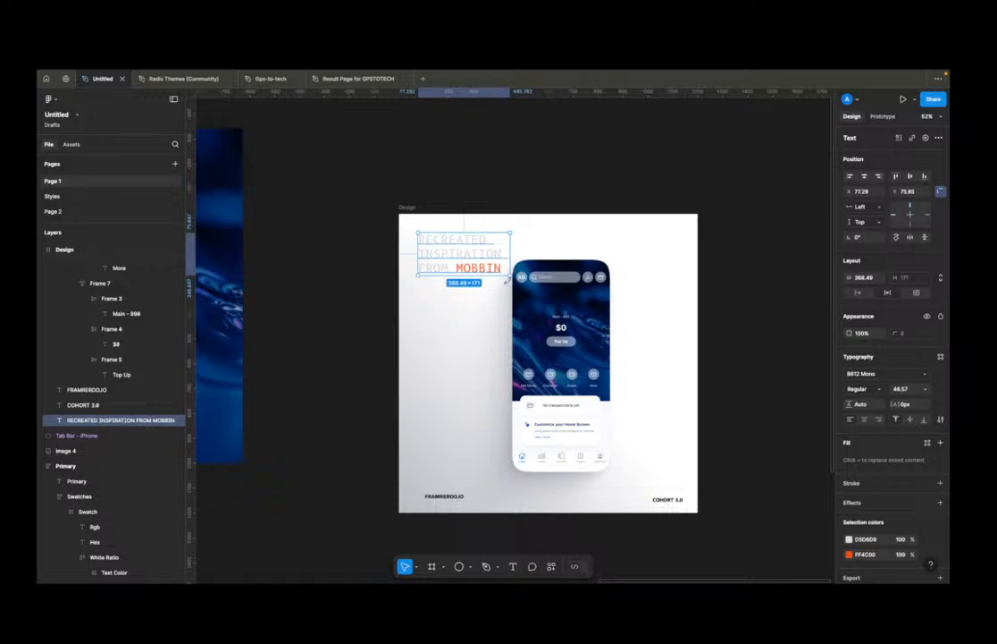
{"action": "key", "text": "k"}
{"action": "left_click_drag", "start_coordinate": [510, 274], "coordinate": [600, 234]}
{"action": "key", "text": "super+c"}
{"action": "key", "text": "v"}
{"action": "left_click", "coordinate": [586, 232]}
Step: Split MOBBIN out of the headline into a separate orange text in the frame's upper right corner, at about X 1040, Y 55
{"action": "double_click", "coordinate": [532, 234]}
{"action": "left_click", "coordinate": [533, 234]}
{"action": "key", "text": "BackSpace"}
{"action": "key", "text": "Escape"}
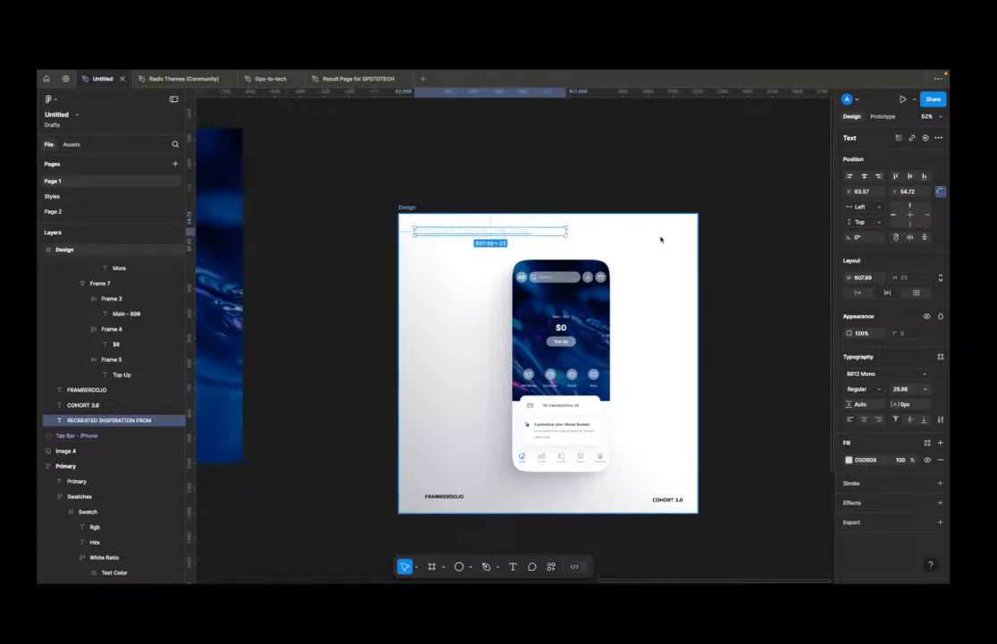
{"action": "key", "text": "super+v"}
{"action": "left_click_drag", "start_coordinate": [435, 231], "coordinate": [676, 231]}
{"action": "left_click_drag", "start_coordinate": [673, 230], "coordinate": [670, 230]}
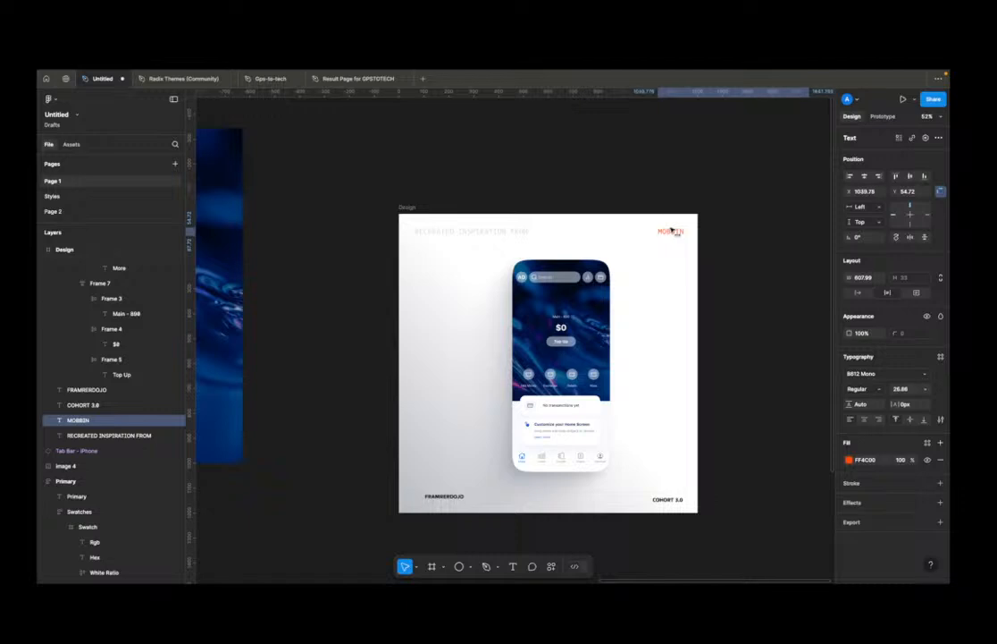
Step: Center the phone mockup horizontally and vertically in the Design frame
{"action": "left_click", "coordinate": [548, 292]}
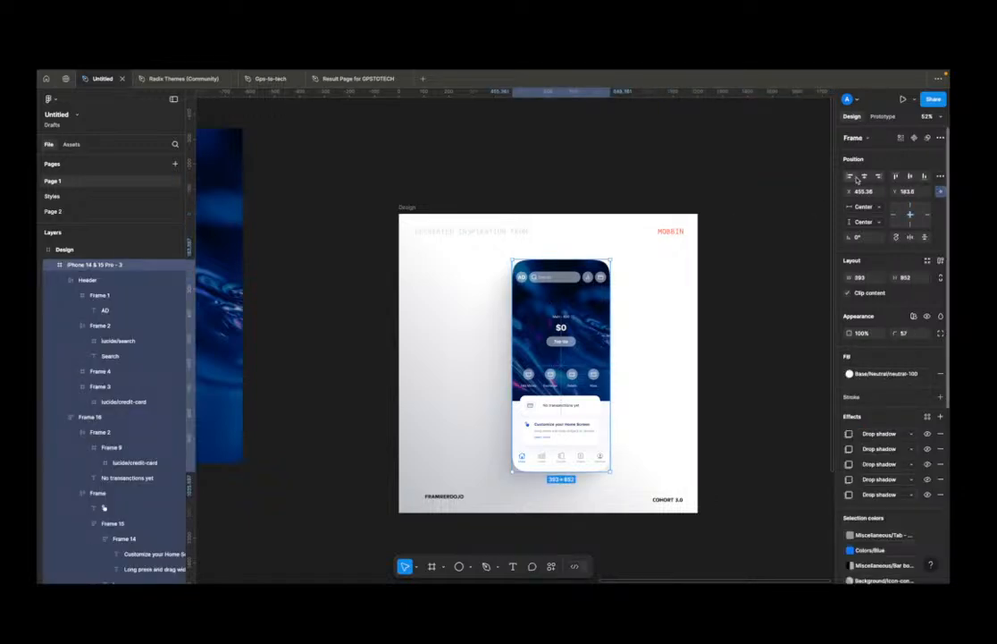
{"action": "left_click", "coordinate": [866, 178]}
{"action": "left_click", "coordinate": [910, 176]}
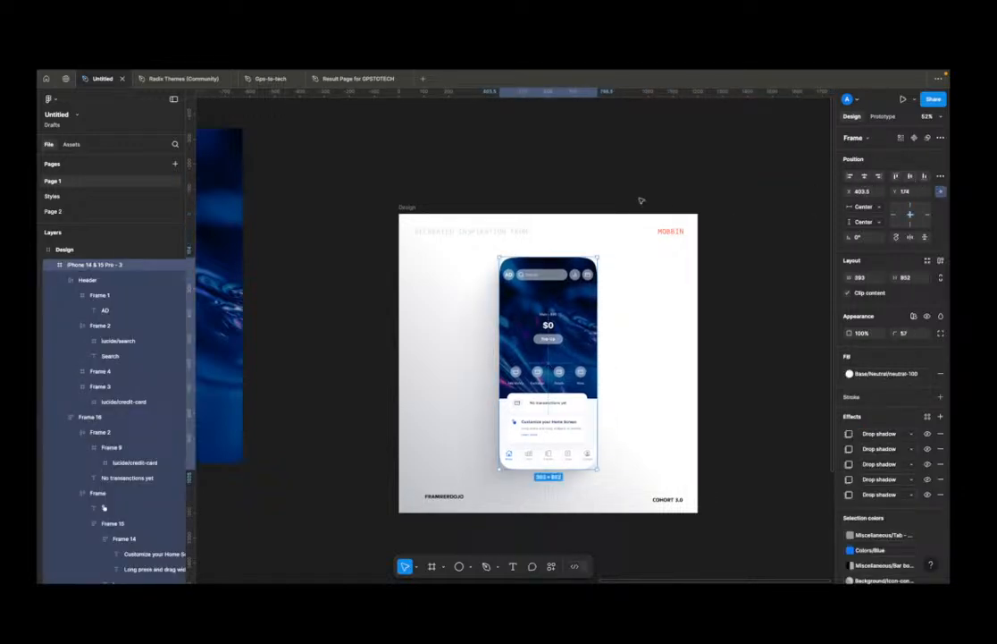
{"action": "left_click", "coordinate": [641, 199]}
Step: Align the left edges of the RECREATED INSPIRATION FROM and FRAMRERDOJO texts
{"action": "left_click", "coordinate": [503, 225]}
{"action": "left_click", "coordinate": [490, 231]}
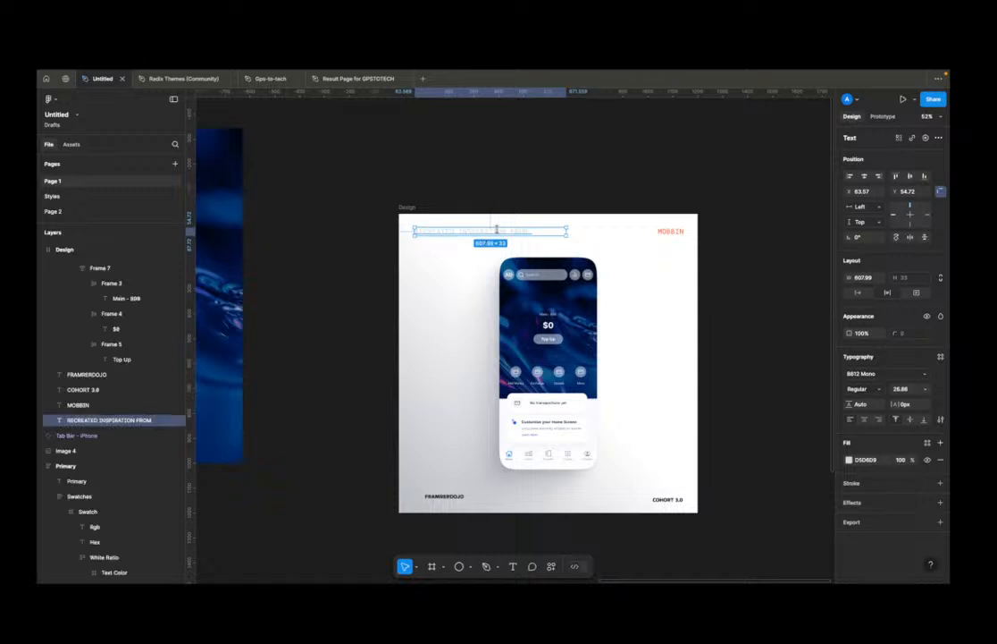
{"action": "left_click", "coordinate": [558, 190]}
{"action": "scroll", "coordinate": [593, 258], "scroll_direction": "down", "scroll_amount": 1}
{"action": "scroll", "coordinate": [593, 258], "scroll_direction": "left", "scroll_amount": 1}
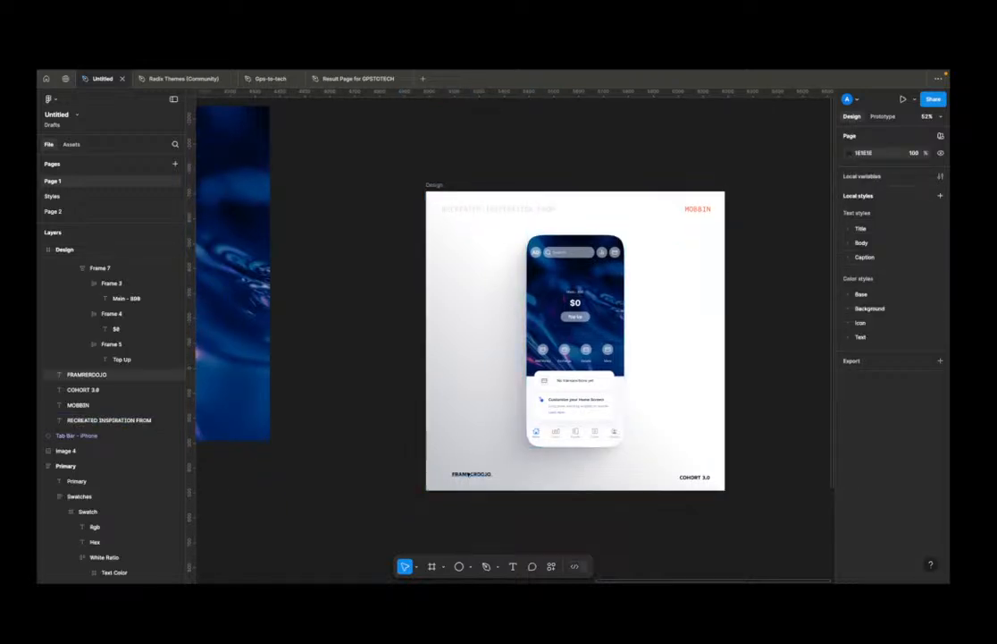
{"action": "left_click", "coordinate": [477, 474]}
{"action": "left_click", "coordinate": [507, 211]}
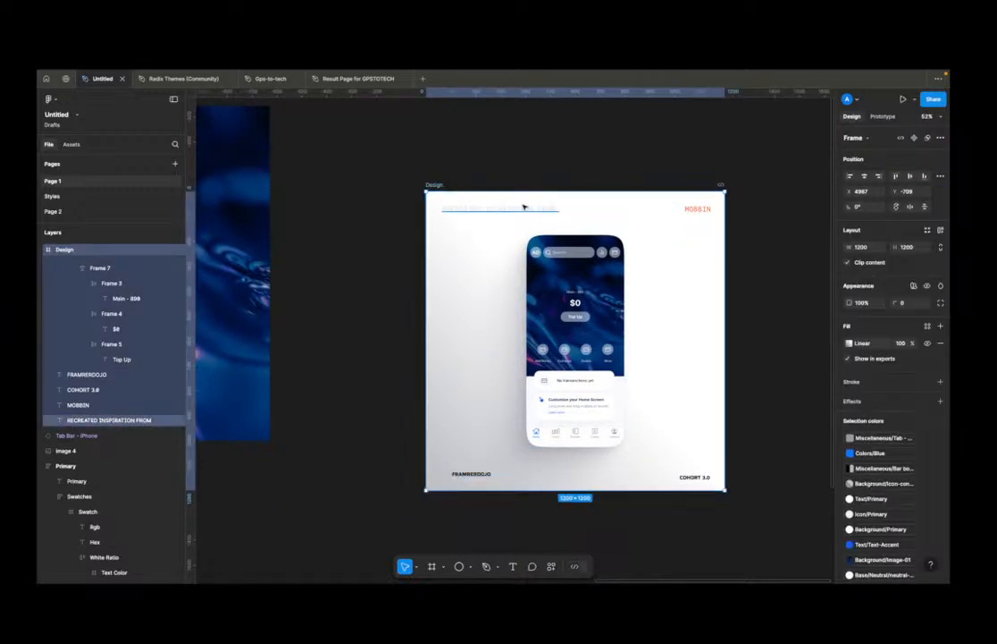
{"action": "left_click", "coordinate": [526, 208]}
{"action": "left_click", "coordinate": [475, 478], "text": "shift"}
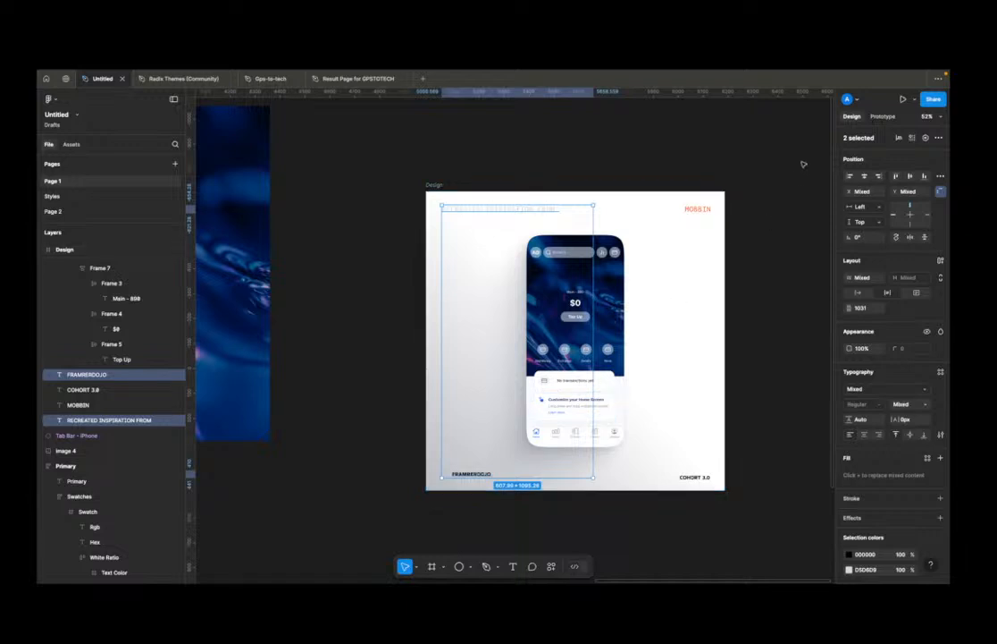
{"action": "left_click", "coordinate": [850, 177]}
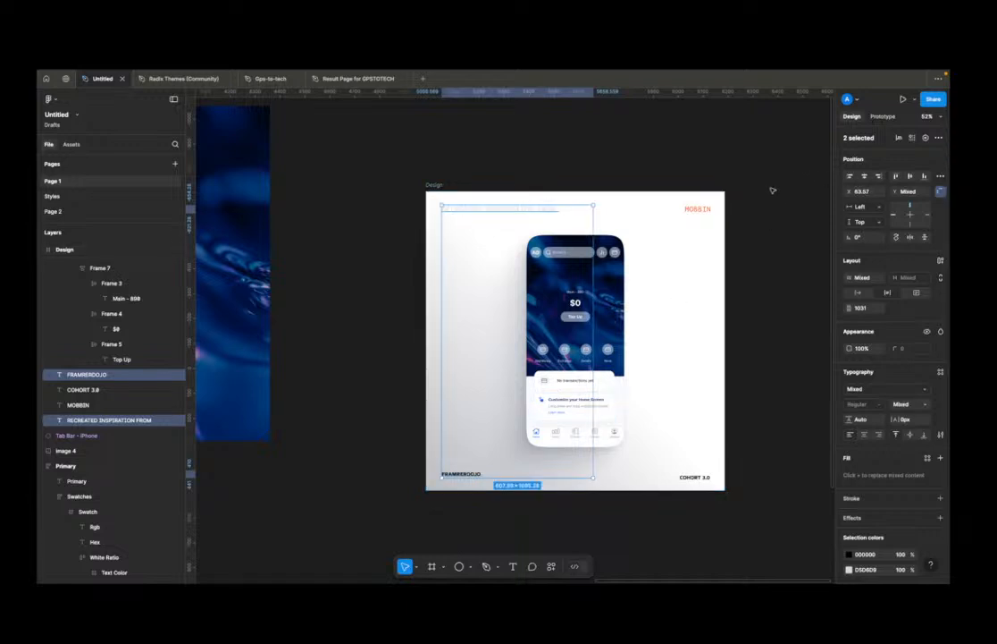
Step: Shrink the COHORT 3.0 and MOBBIN text boxes to fit the width of their text
{"action": "left_click", "coordinate": [705, 477]}
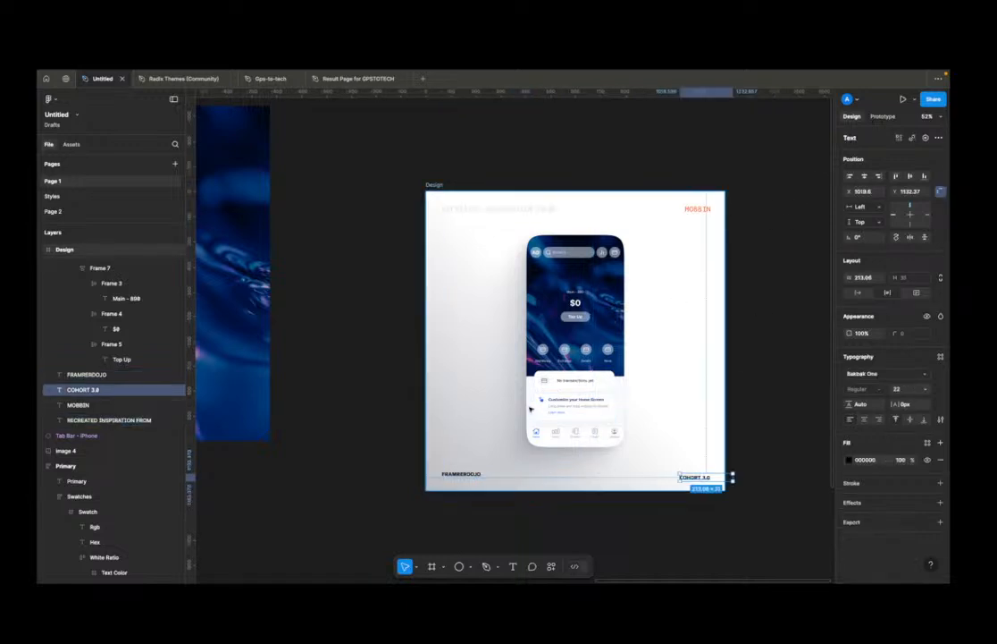
{"action": "double_click", "coordinate": [733, 477]}
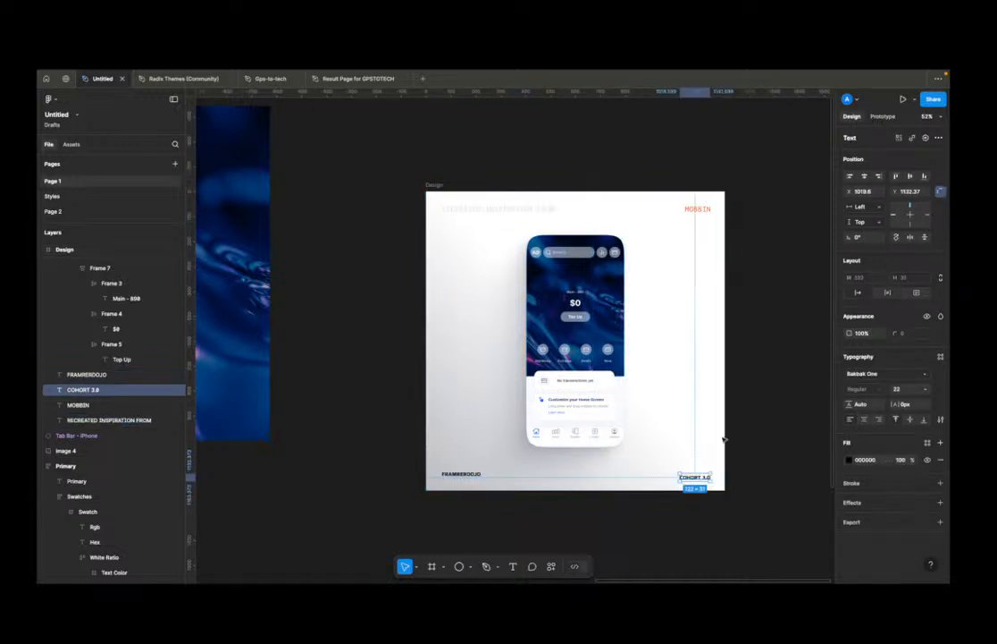
{"action": "left_click", "coordinate": [696, 209], "text": "shift"}
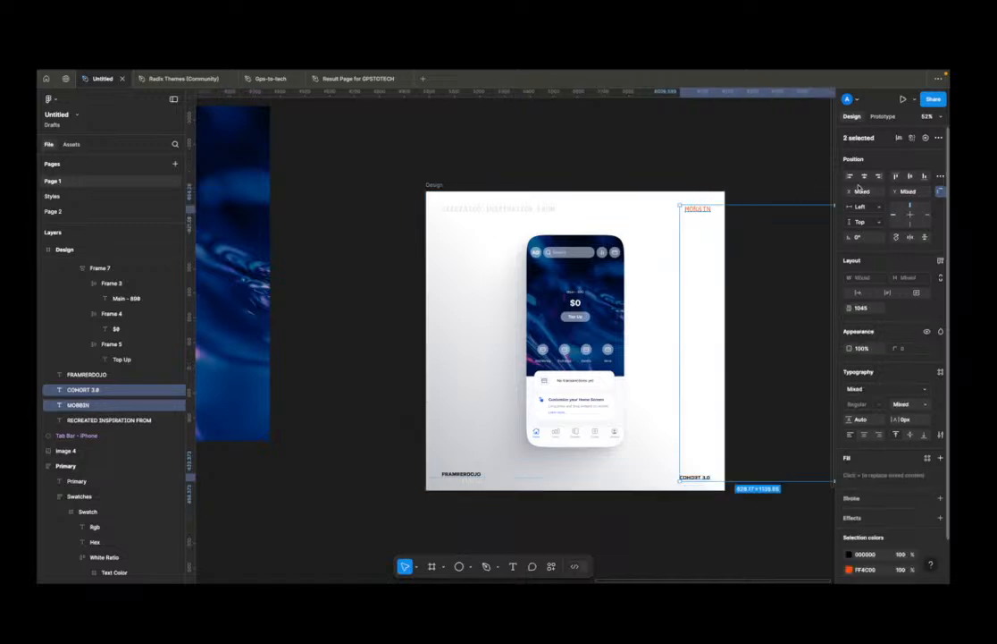
{"action": "left_click", "coordinate": [689, 491]}
{"action": "left_click", "coordinate": [702, 210]}
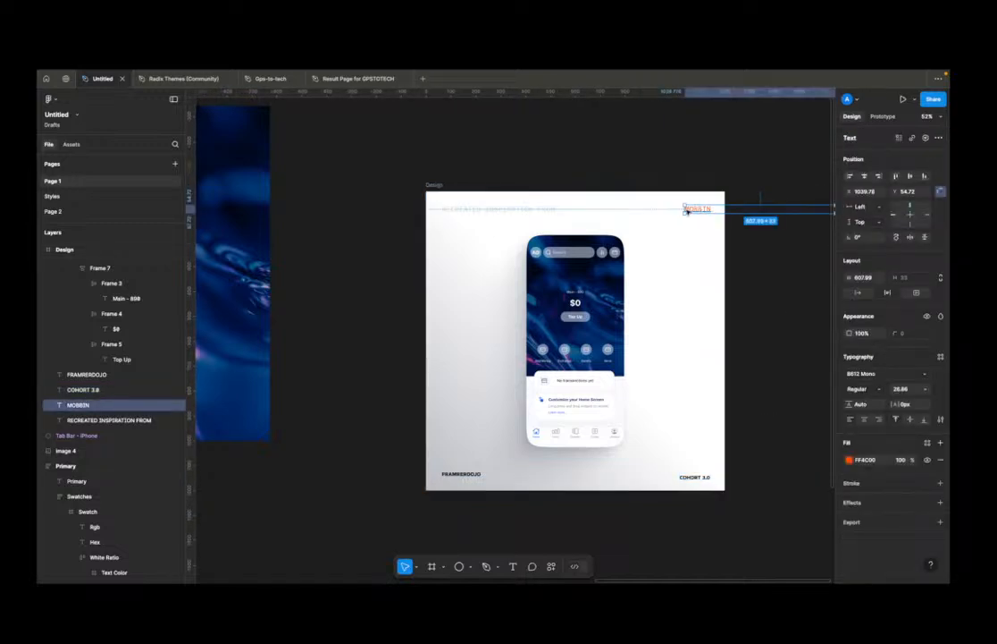
{"action": "scroll", "coordinate": [701, 238], "scroll_direction": "down", "scroll_amount": 5}
{"action": "double_click", "coordinate": [780, 221]}
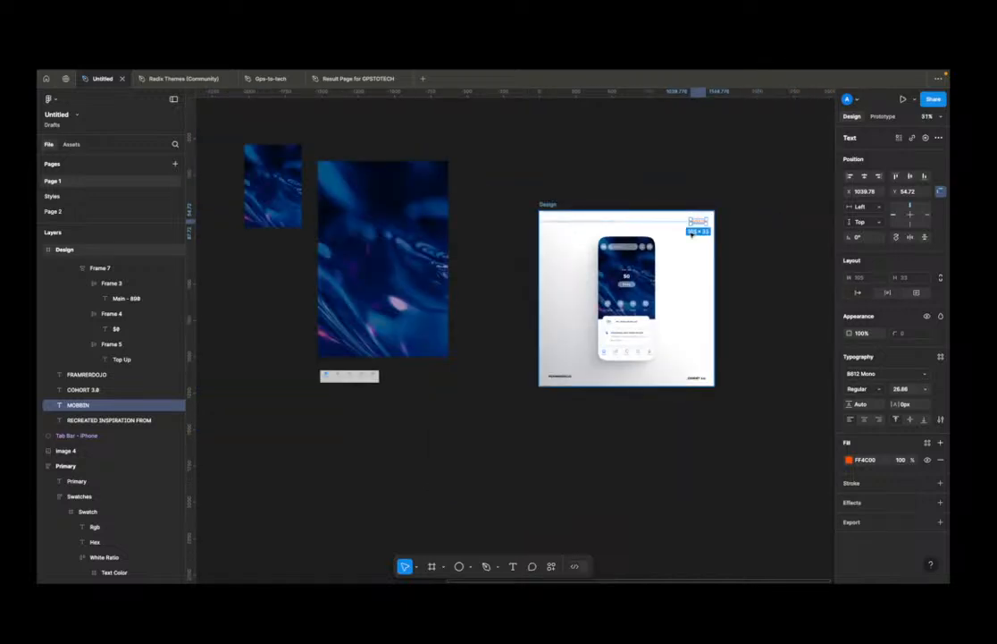
Step: Align the right edges of the MOBBIN and COHORT 3.0 texts and nudge both 5 px toward the frame's right edge
{"action": "scroll", "coordinate": [690, 232], "scroll_direction": "up", "scroll_amount": 5}
{"action": "left_click", "coordinate": [710, 526], "text": "shift"}
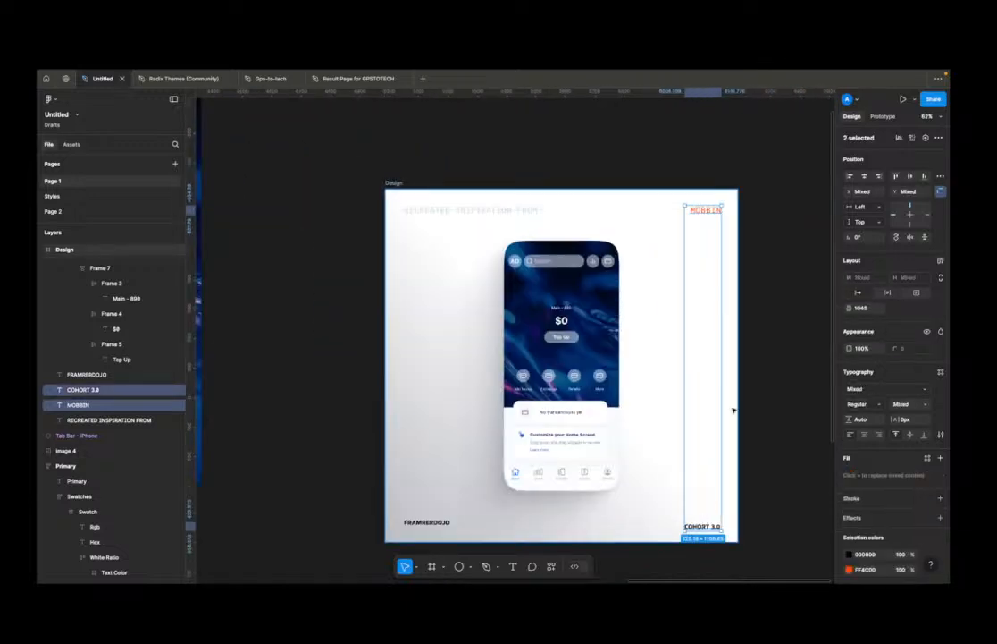
{"action": "left_click", "coordinate": [879, 176]}
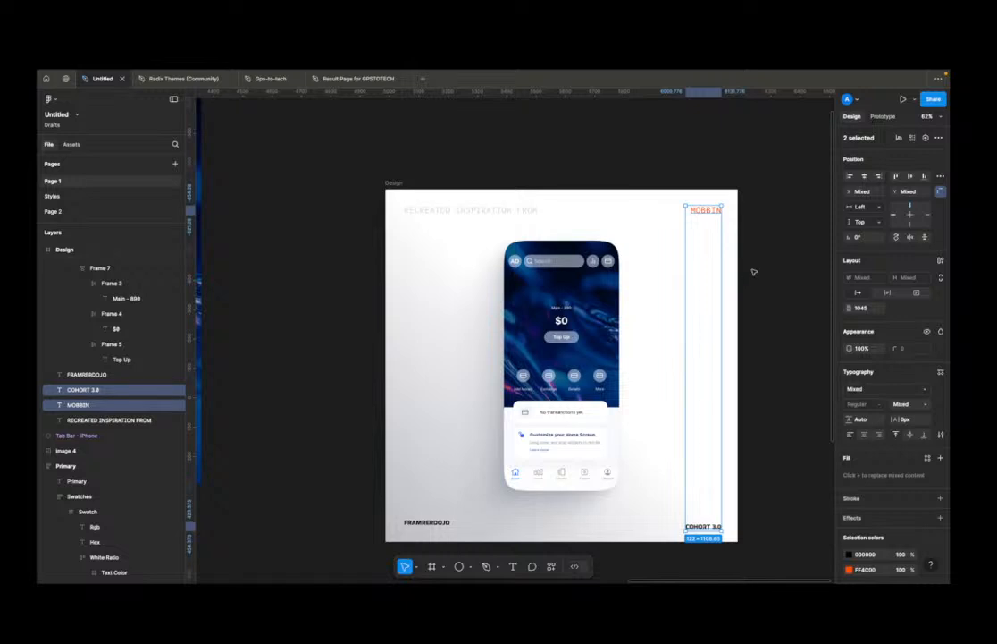
{"action": "key", "text": "alt"}
{"action": "key", "text": "Right"}
{"action": "key", "text": "Right"}
{"action": "key", "text": "Right"}
{"action": "key", "text": "Right"}
{"action": "key", "text": "alt"}
{"action": "key", "text": "Right"}
Step: Nudge the RECREATED INSPIRATION FROM and FRAMRERDOJO texts together about 3 px to the left
{"action": "left_click", "coordinate": [424, 216]}
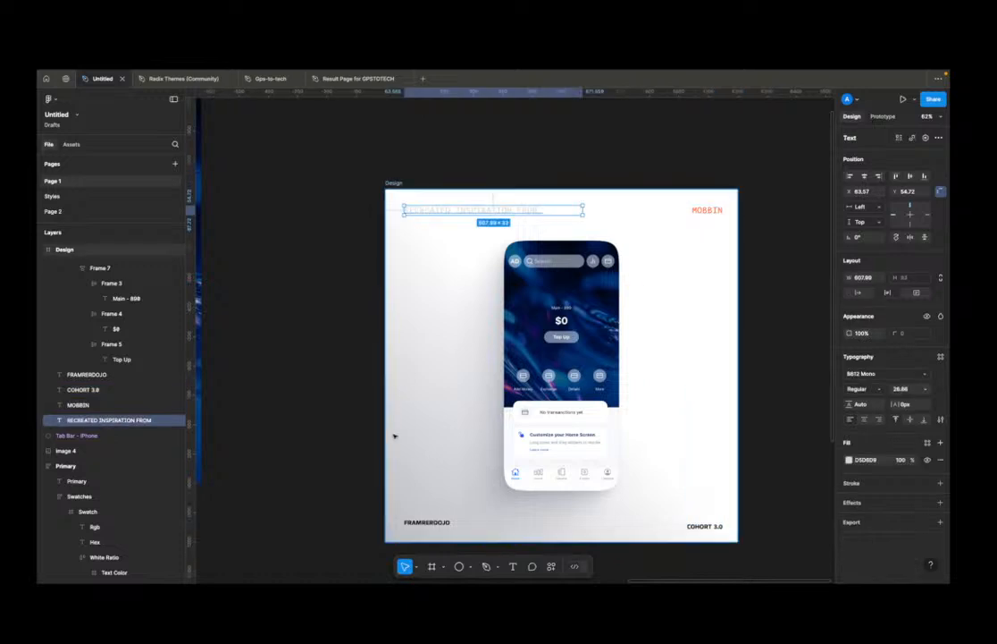
{"action": "left_click", "coordinate": [427, 531]}
{"action": "left_click", "coordinate": [425, 523]}
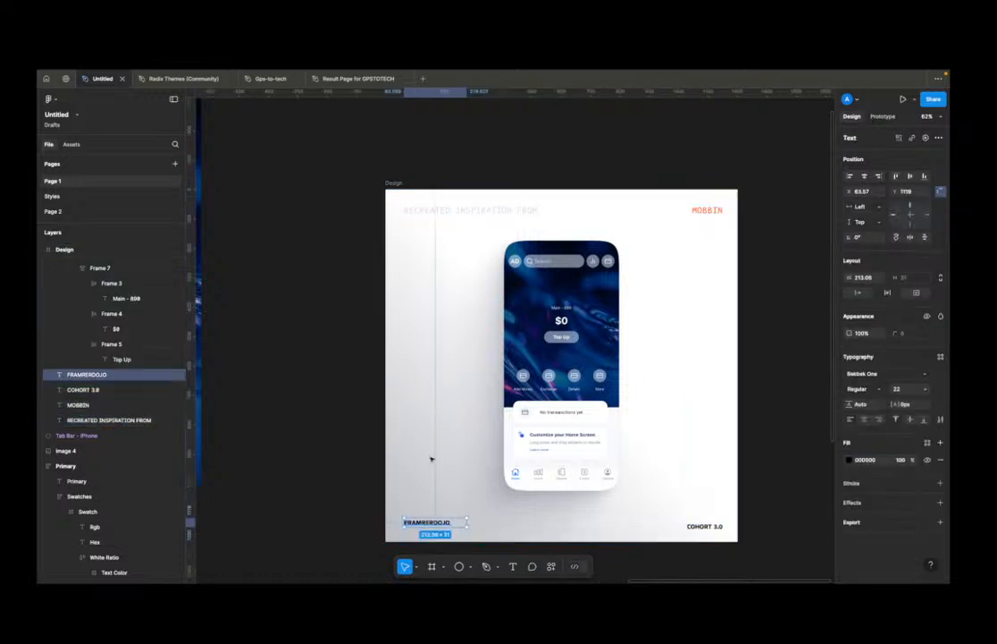
{"action": "left_click", "coordinate": [451, 216], "text": "shift"}
{"action": "key", "text": "Left"}
{"action": "key", "text": "Left"}
{"action": "key", "text": "Left"}
{"action": "key", "text": "Left"}
{"action": "key", "text": "Left"}
{"action": "key", "text": "Left"}
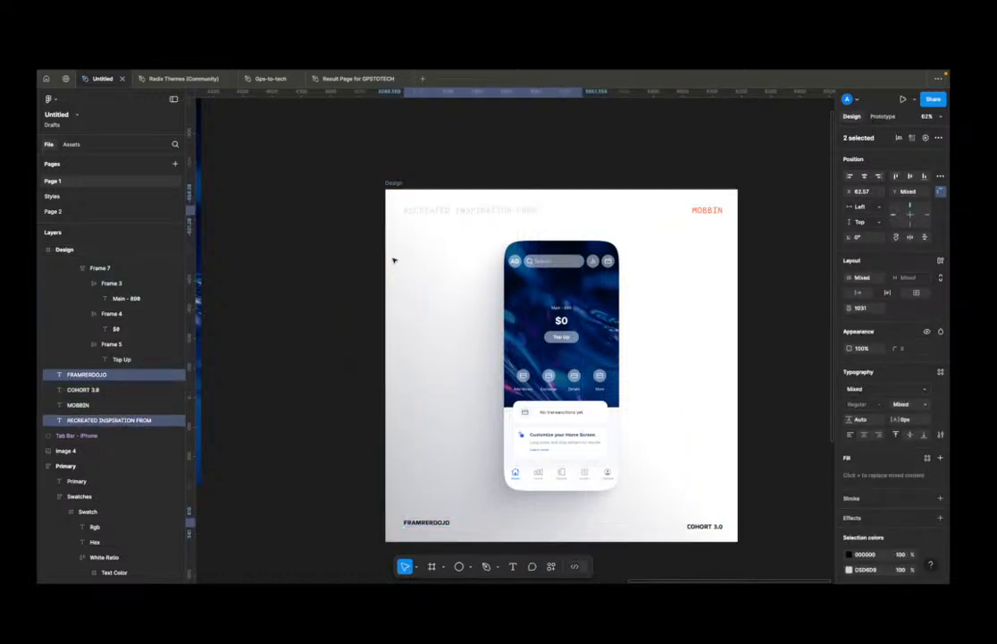
{"action": "key", "text": "alt"}
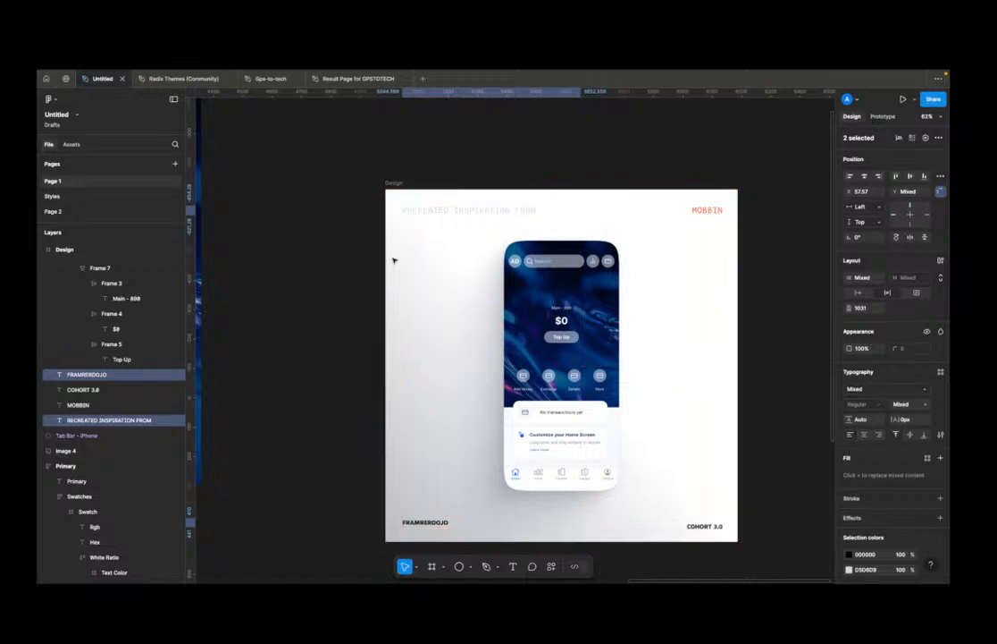
{"action": "key", "text": "Right"}
{"action": "key", "text": "Right"}
{"action": "key", "text": "Right"}
Step: Nudge the MOBBIN and COHORT 3.0 texts together 10 px left, to about 60 px from the frame's right edge
{"action": "left_click", "coordinate": [705, 526]}
{"action": "left_click", "coordinate": [720, 212], "text": "shift"}
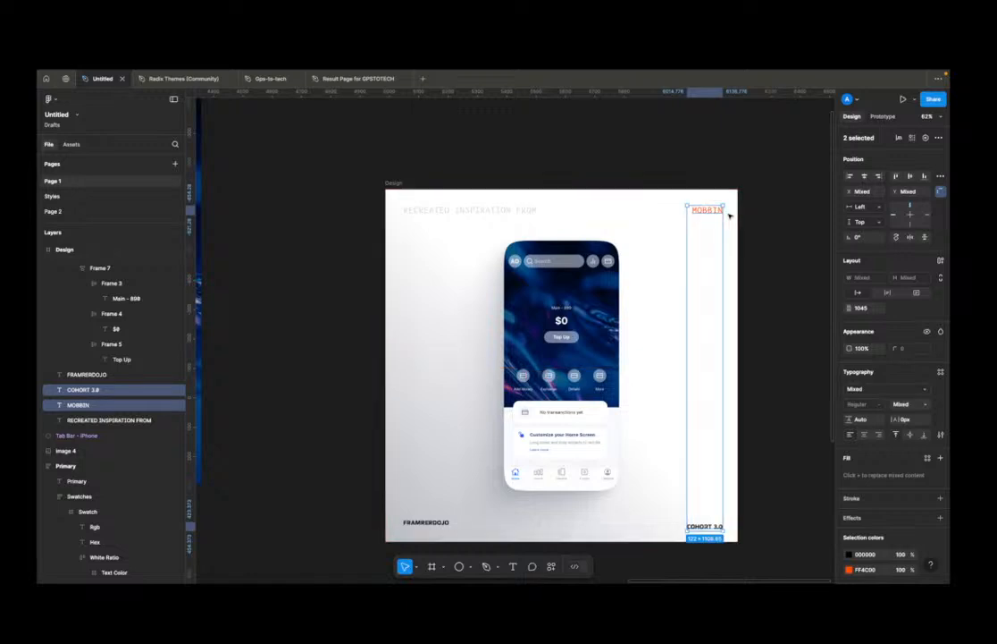
{"action": "key", "text": "Left"}
{"action": "key", "text": "Left"}
{"action": "key", "text": "Left"}
{"action": "key", "text": "Left"}
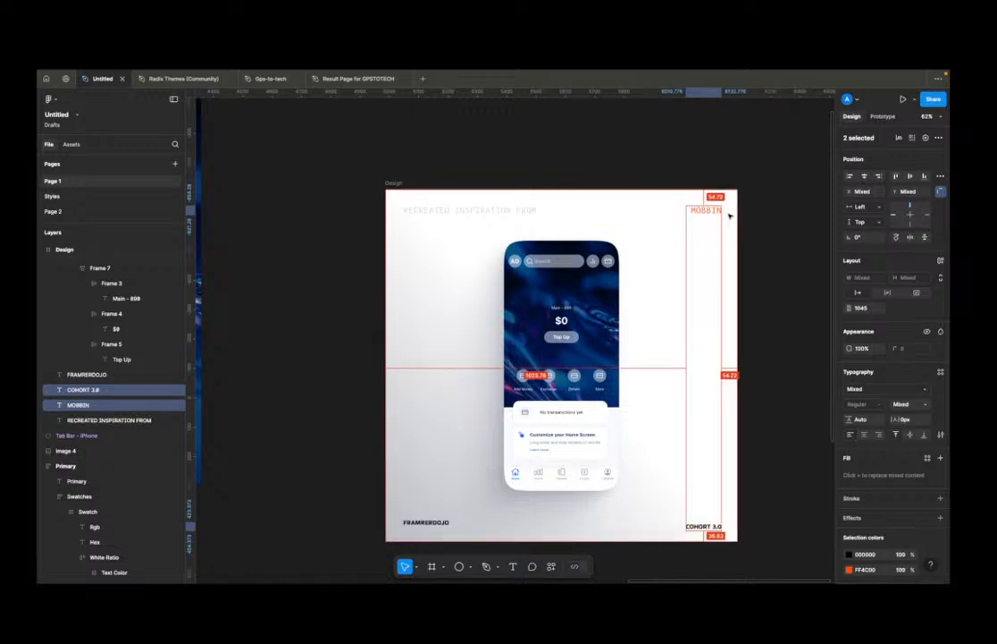
{"action": "key", "text": "Left"}
{"action": "key", "text": "Left"}
{"action": "key", "text": "Left"}
{"action": "key", "text": "Left"}
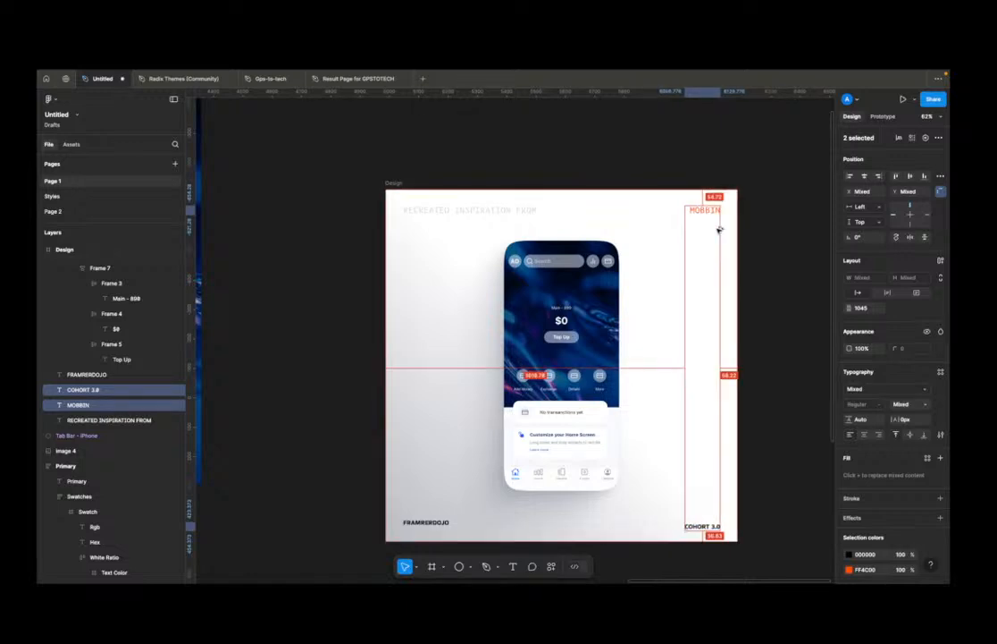
{"action": "key", "text": "Left"}
{"action": "key", "text": "Left"}
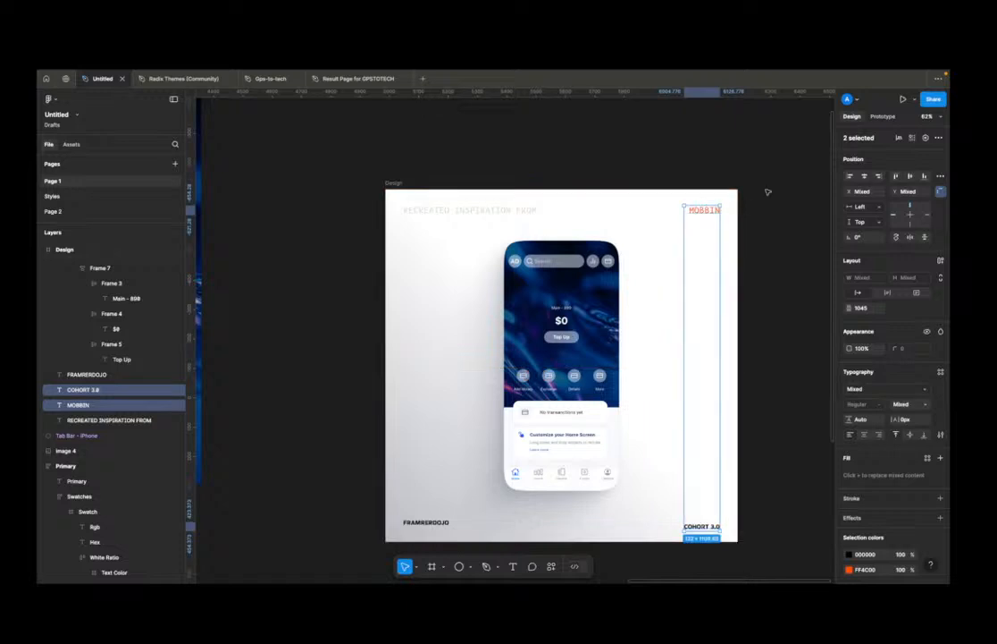
{"action": "left_click", "coordinate": [799, 216]}
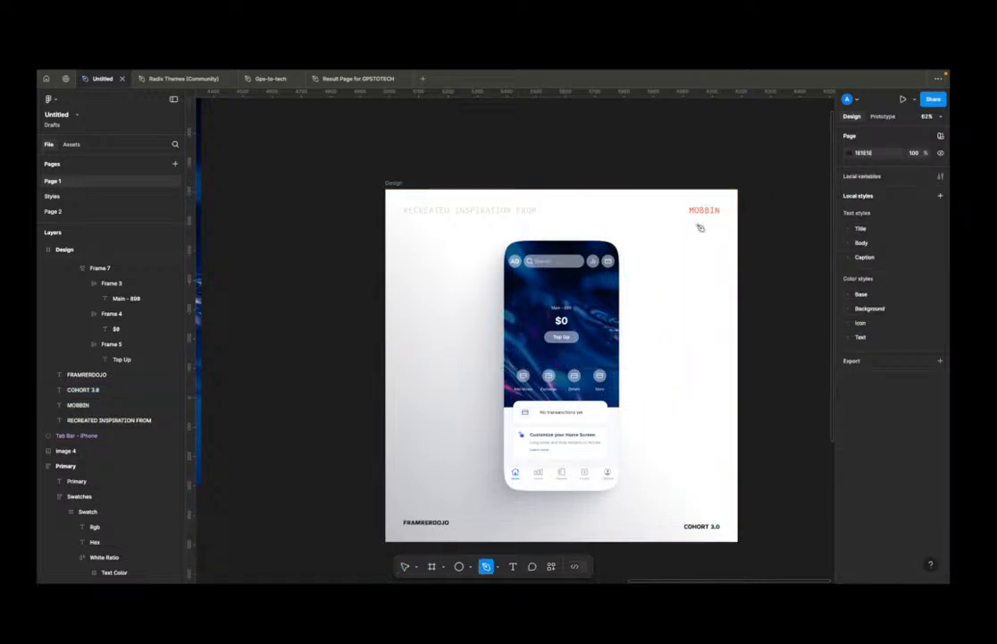
Step: Draw a vertical line about 831 px tall near the frame's left edge and place a duplicate near its right edge
{"action": "key", "text": "p"}
{"action": "left_click", "coordinate": [409, 241]}
{"action": "left_click", "coordinate": [410, 487]}
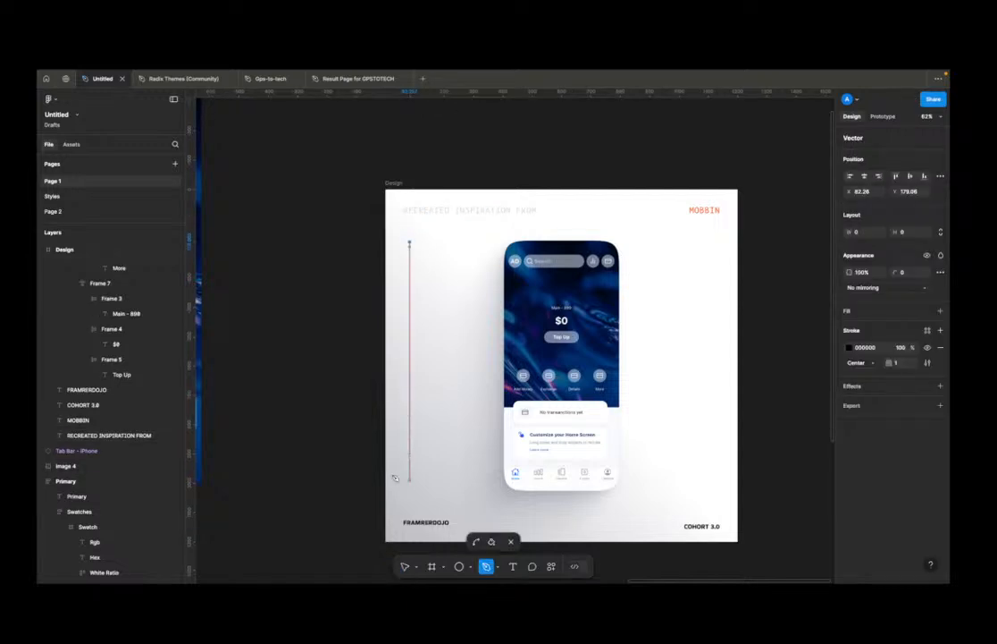
{"action": "key", "text": "Escape"}
{"action": "key", "text": "Escape"}
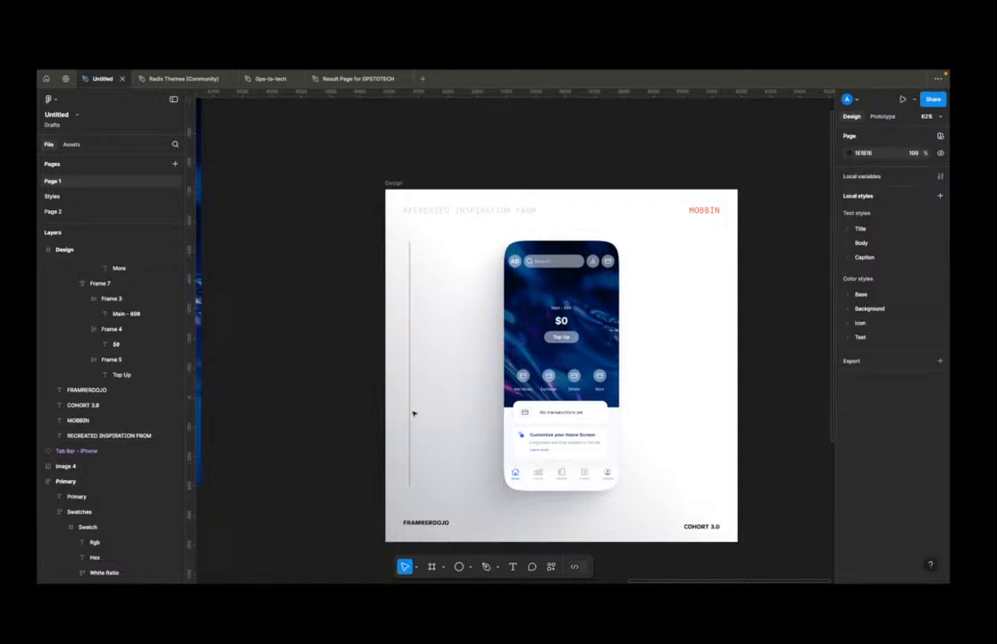
{"action": "left_click", "coordinate": [410, 407]}
{"action": "mouse_move", "coordinate": [410, 398]}
{"action": "left_mouse_down"}
{"action": "mouse_move", "coordinate": [711, 383]}
{"action": "mouse_move", "coordinate": [717, 373]}
{"action": "left_mouse_up"}
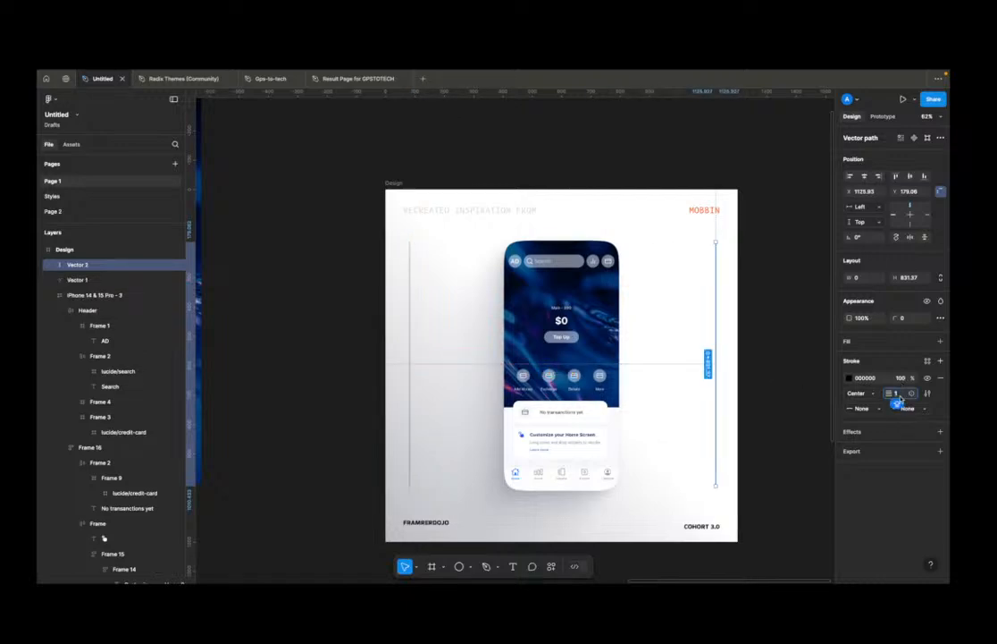
Step: Give the right vertical line a stroke of weight 2 at 3% opacity and apply the same properties to the left line
{"action": "type", "text": "2"}
{"action": "left_click", "coordinate": [905, 378]}
{"action": "type", "text": "10"}
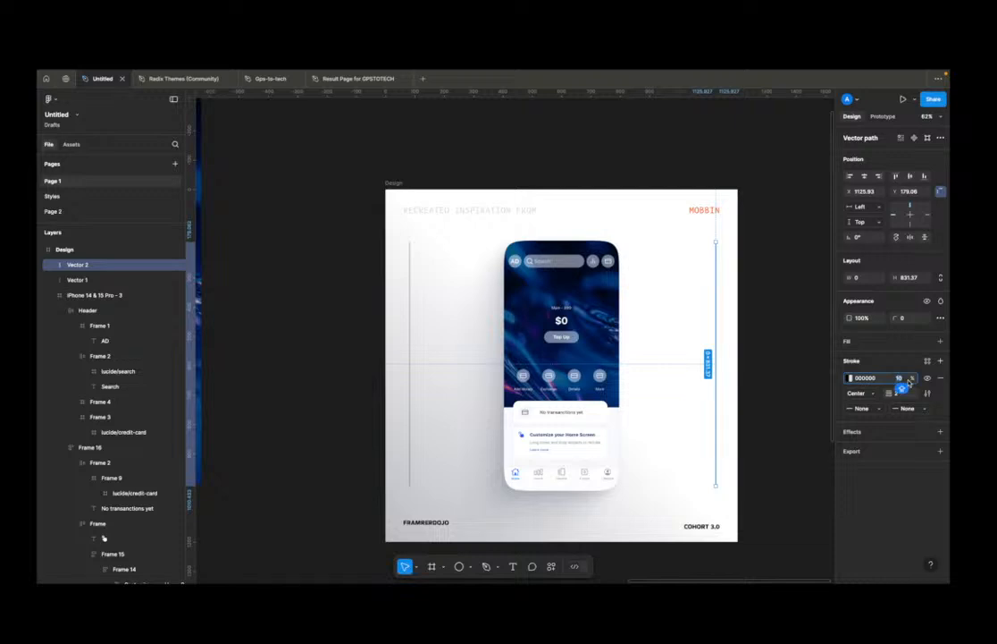
{"action": "type", "text": "3"}
{"action": "key", "text": "Return"}
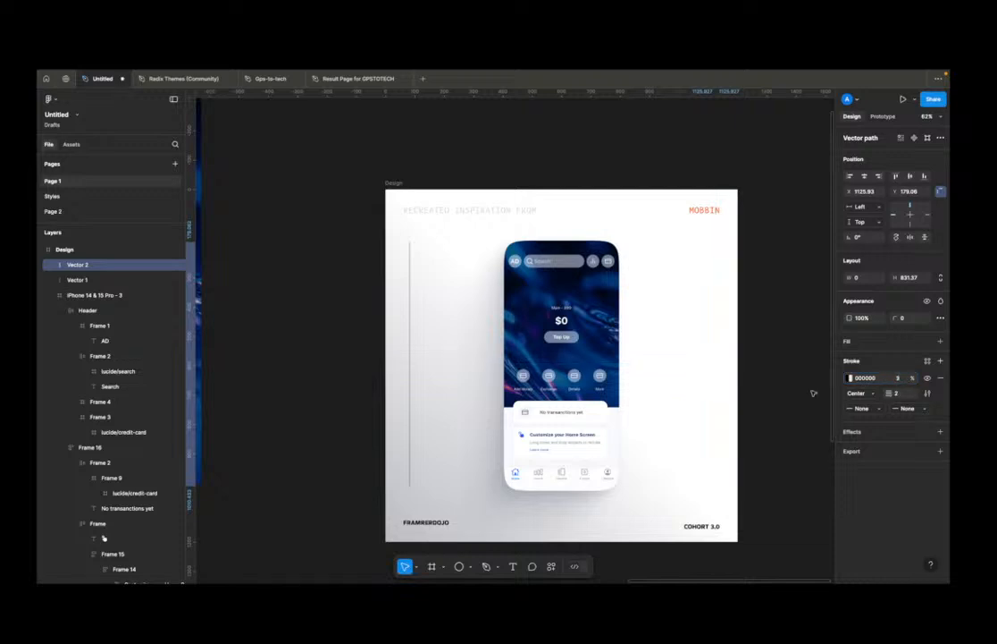
{"action": "left_click", "coordinate": [410, 339]}
{"action": "key", "text": "alt+super+v"}
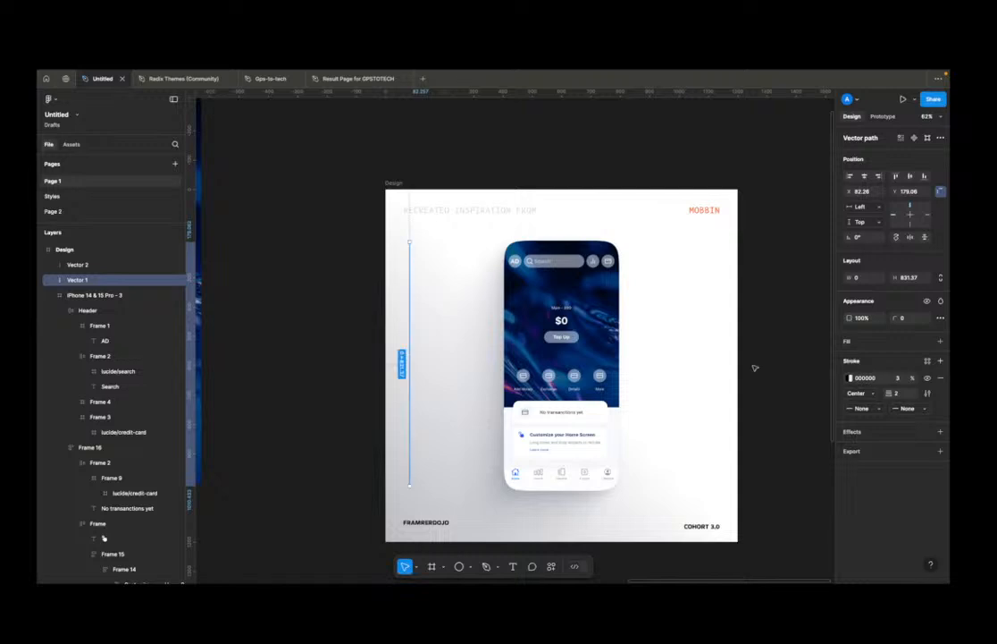
Step: Duplicate the right vertical line, rotate the copy to 45° and center it horizontally in the frame
{"action": "left_click", "coordinate": [795, 338]}
{"action": "left_click", "coordinate": [714, 348]}
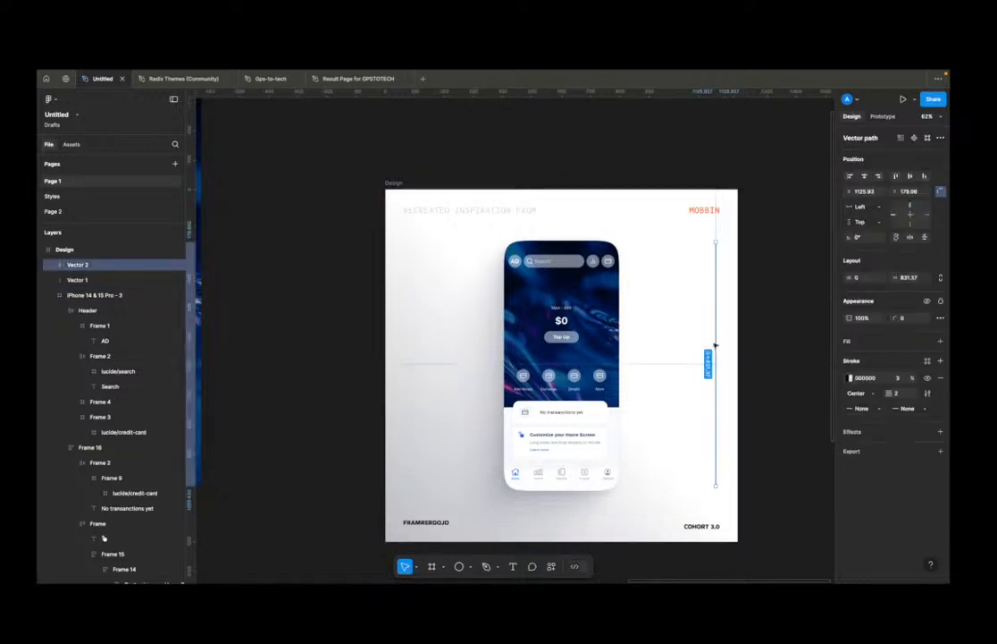
{"action": "key", "text": "super+d"}
{"action": "left_click_drag", "start_coordinate": [718, 238], "coordinate": [588, 232]}
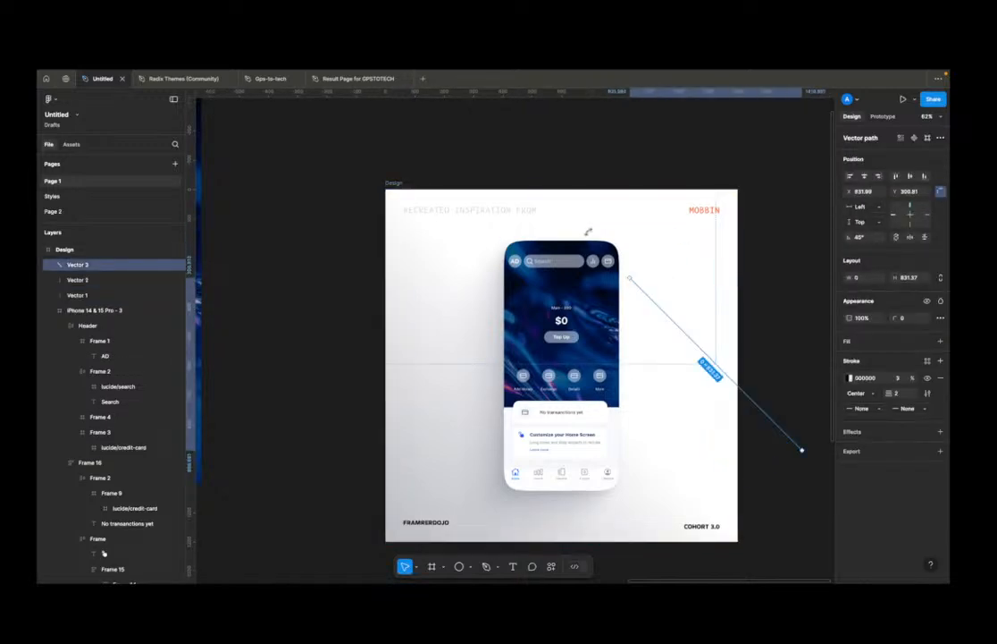
{"action": "left_click", "coordinate": [864, 176]}
Step: Duplicate the 45° line and rotate the copy to -60°, then duplicate that copy and rotate it to roughly horizontal
{"action": "key", "text": "super+d"}
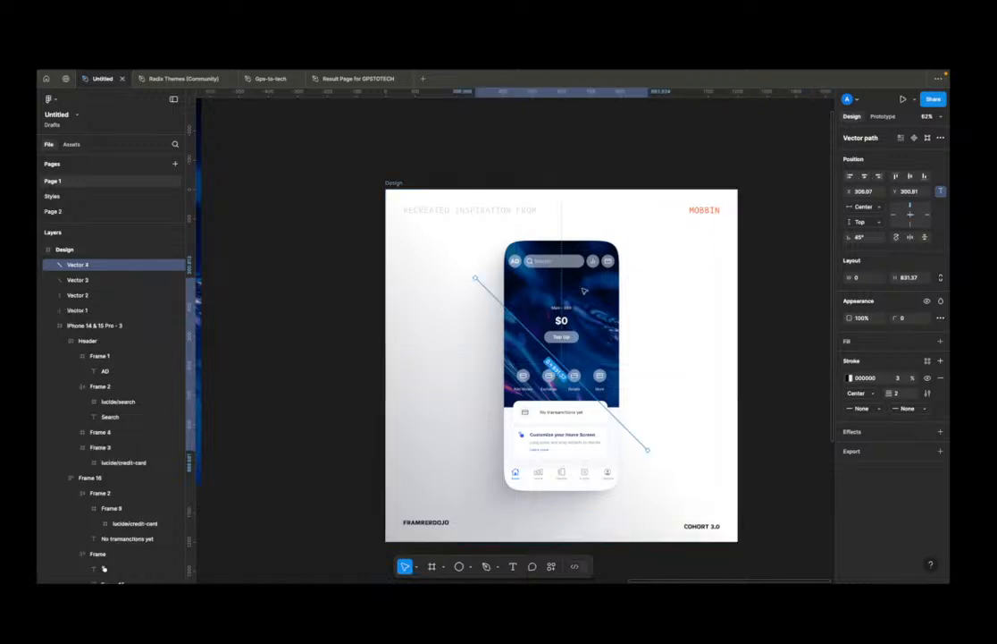
{"action": "left_click_drag", "start_coordinate": [474, 274], "coordinate": [738, 268]}
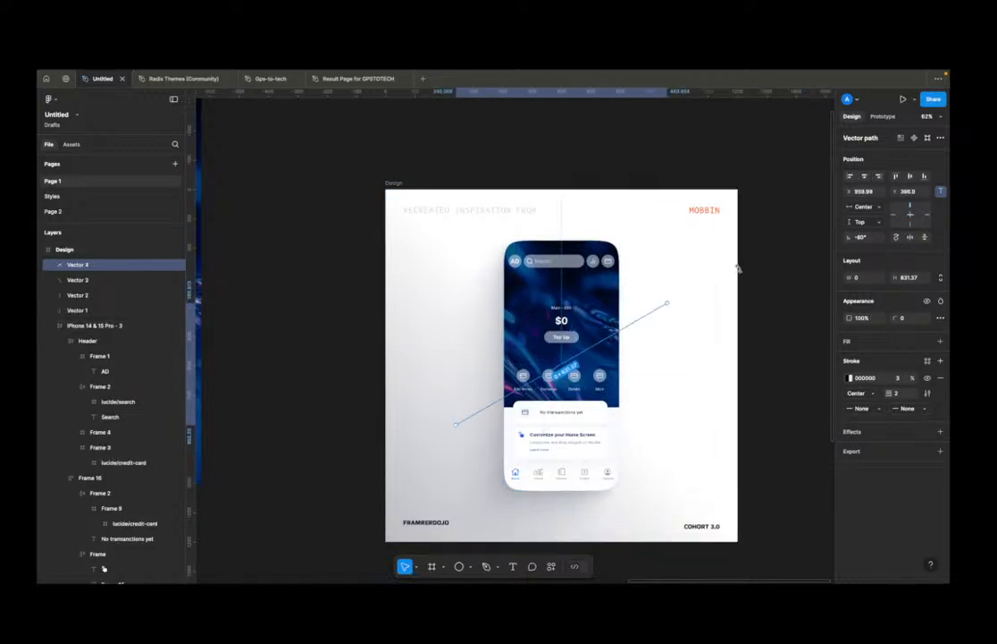
{"action": "left_click", "coordinate": [781, 275]}
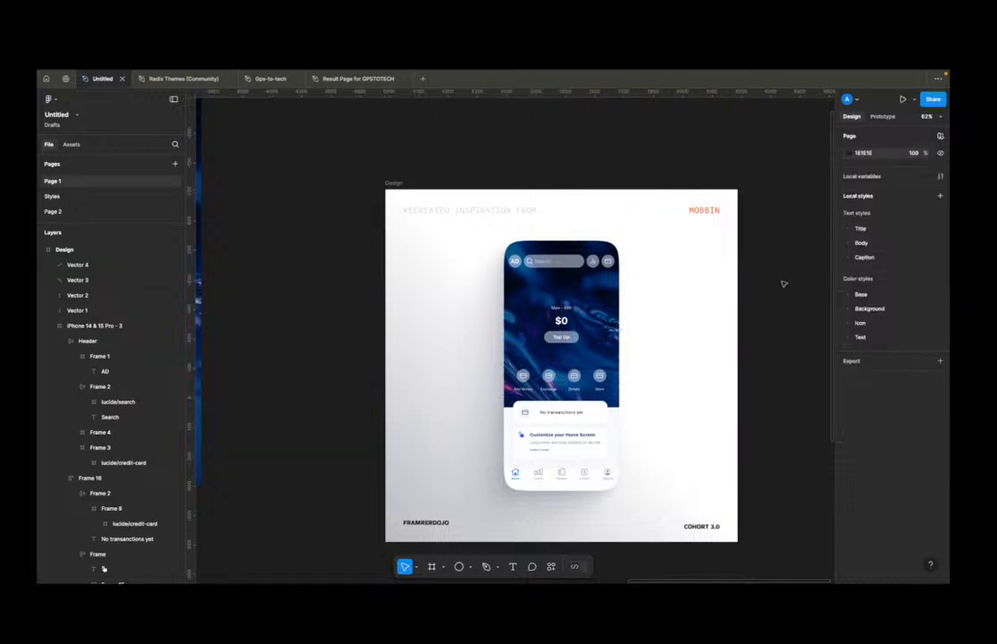
{"action": "left_click", "coordinate": [649, 314]}
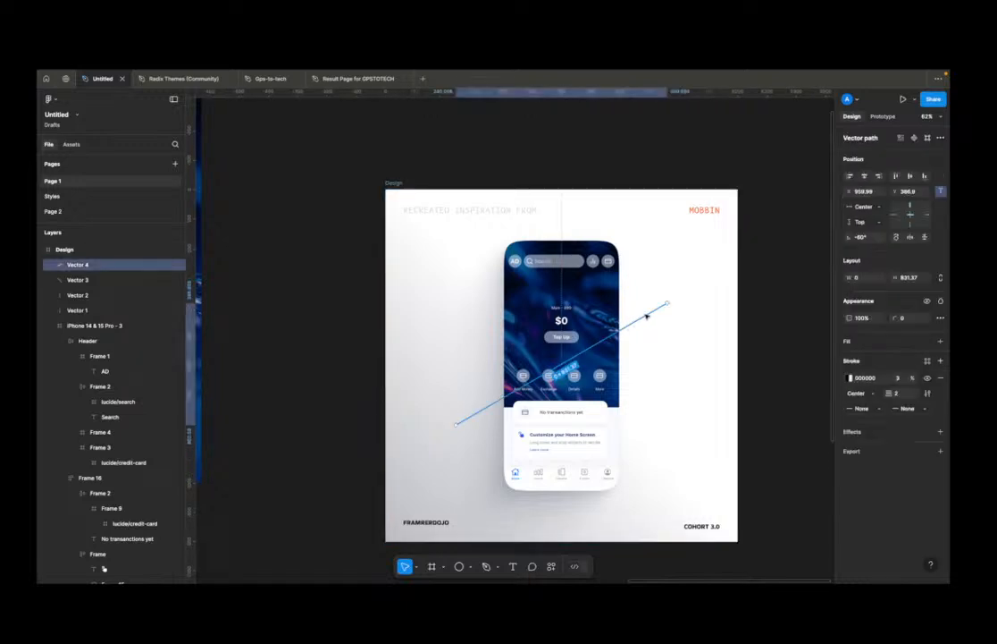
{"action": "key", "text": "ctrl+d"}
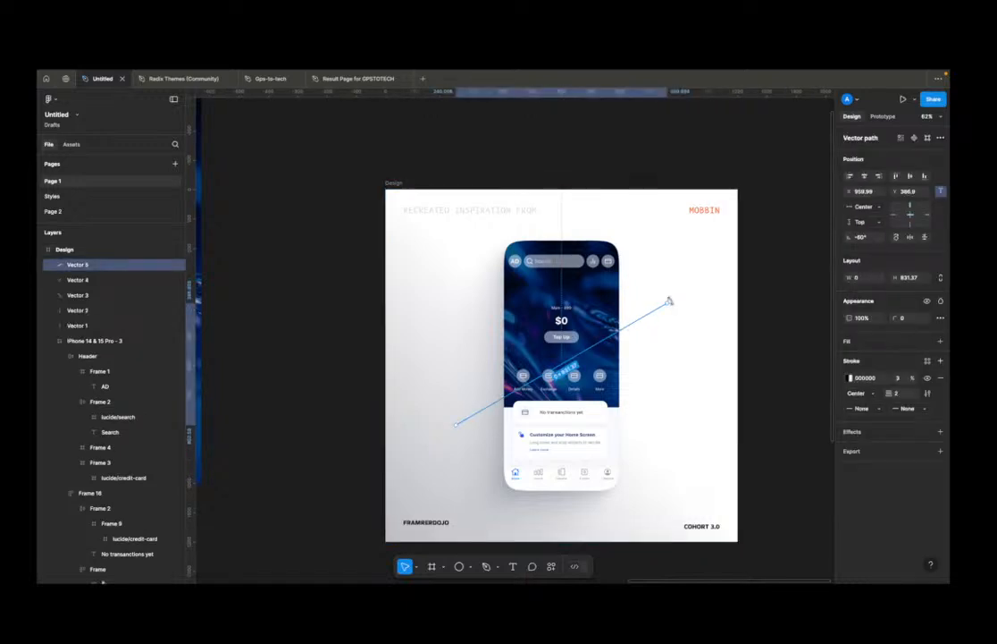
{"action": "left_click_drag", "start_coordinate": [670, 301], "coordinate": [676, 363]}
{"action": "left_click", "coordinate": [784, 340]}
Step: Export the Design frame as a 3x PNG to Downloads as Design.png, replacing the existing file
{"action": "scroll", "coordinate": [786, 341], "scroll_direction": "down", "scroll_amount": 1, "text": "ctrl"}
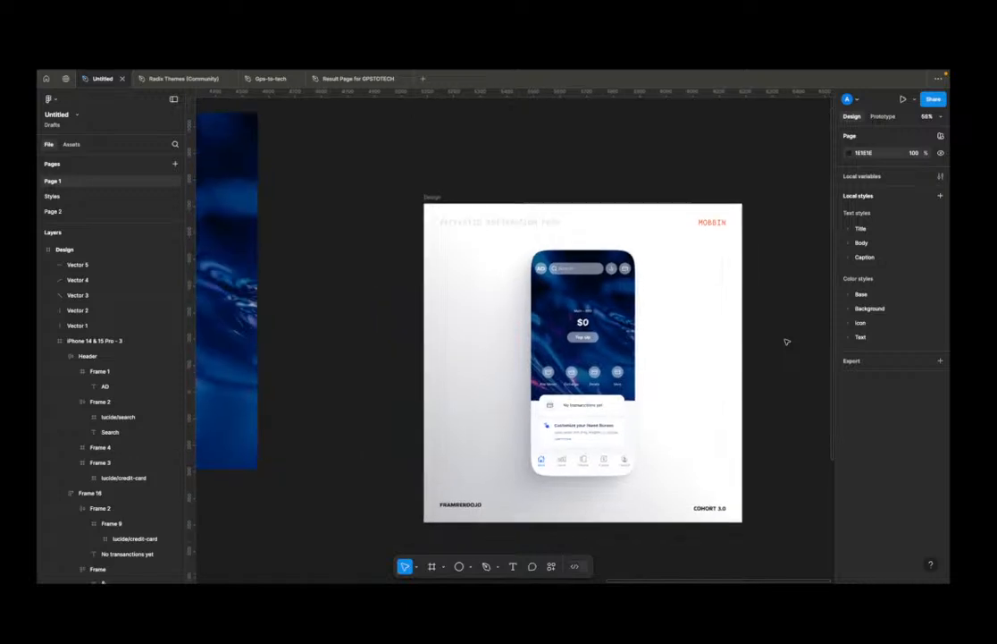
{"action": "scroll", "coordinate": [784, 341], "scroll_direction": "down", "scroll_amount": 2, "text": "ctrl"}
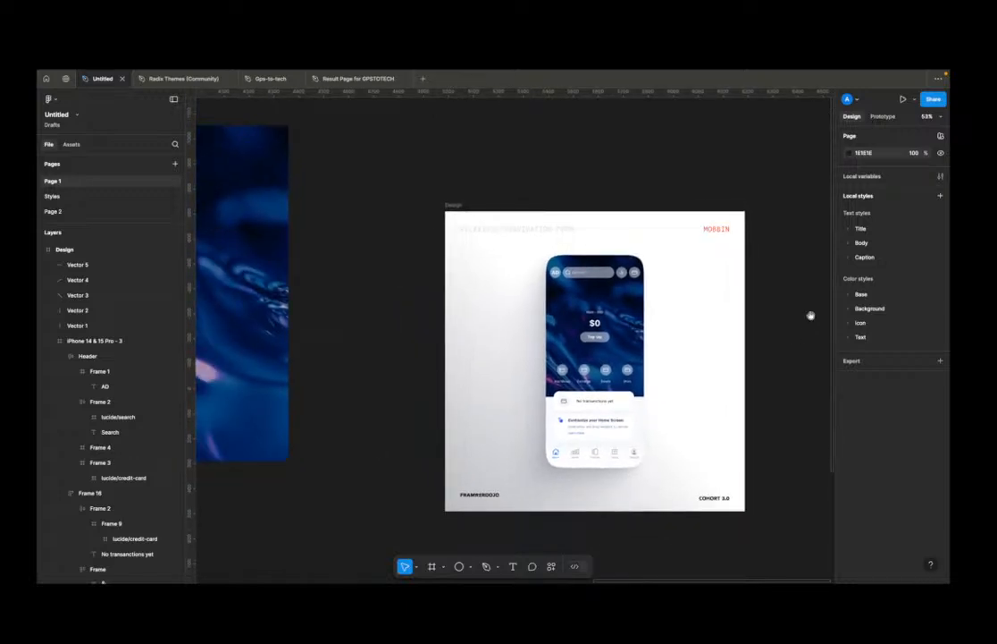
{"action": "left_click_drag", "start_coordinate": [811, 315], "coordinate": [730, 274]}
{"action": "left_click", "coordinate": [374, 167]}
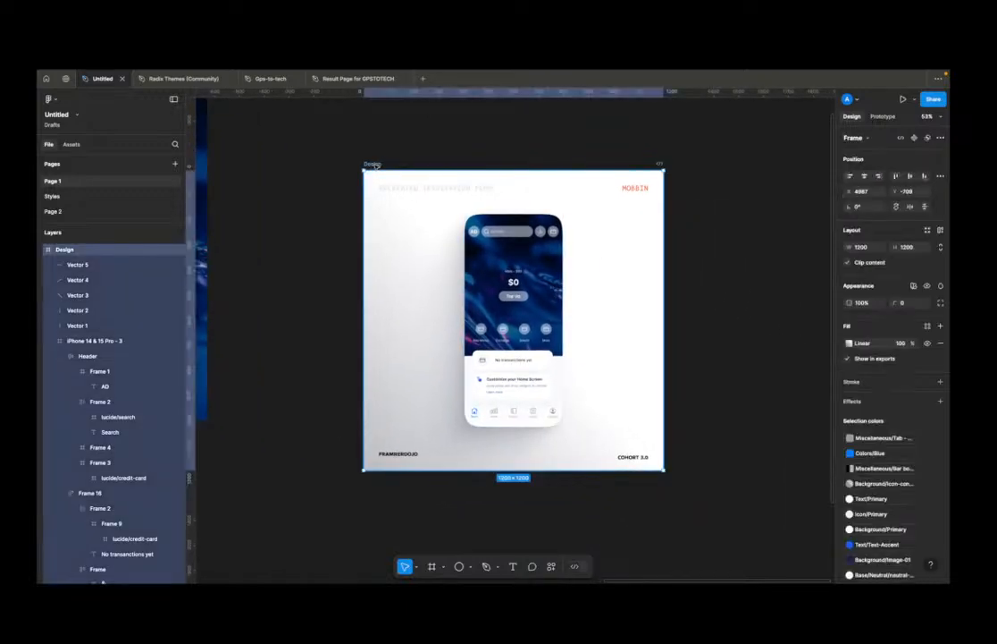
{"action": "scroll", "coordinate": [764, 299], "scroll_direction": "down", "scroll_amount": 5}
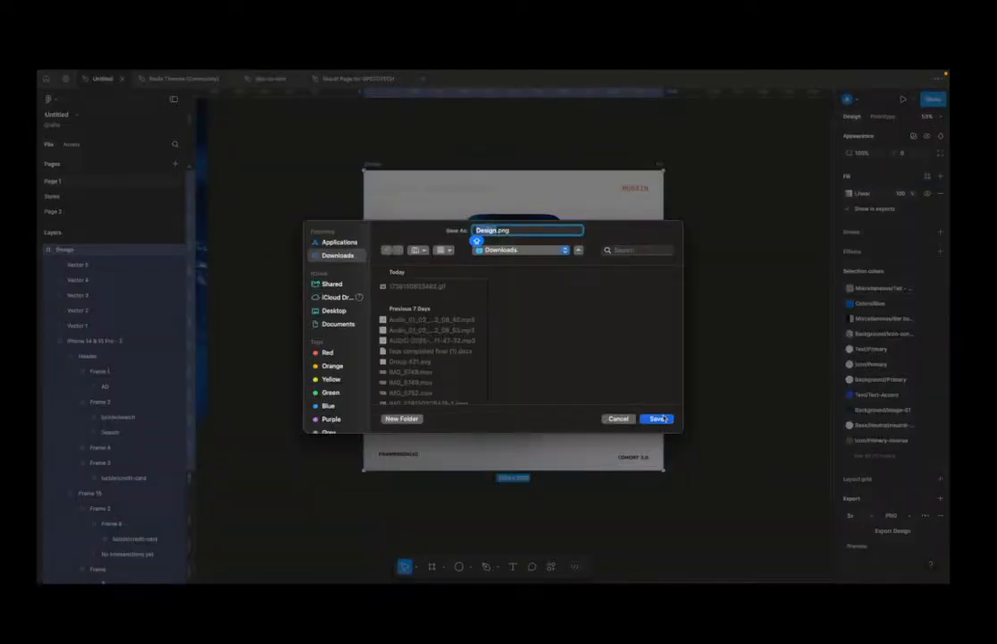
{"action": "left_click", "coordinate": [464, 293]}
{"action": "left_click", "coordinate": [662, 418]}
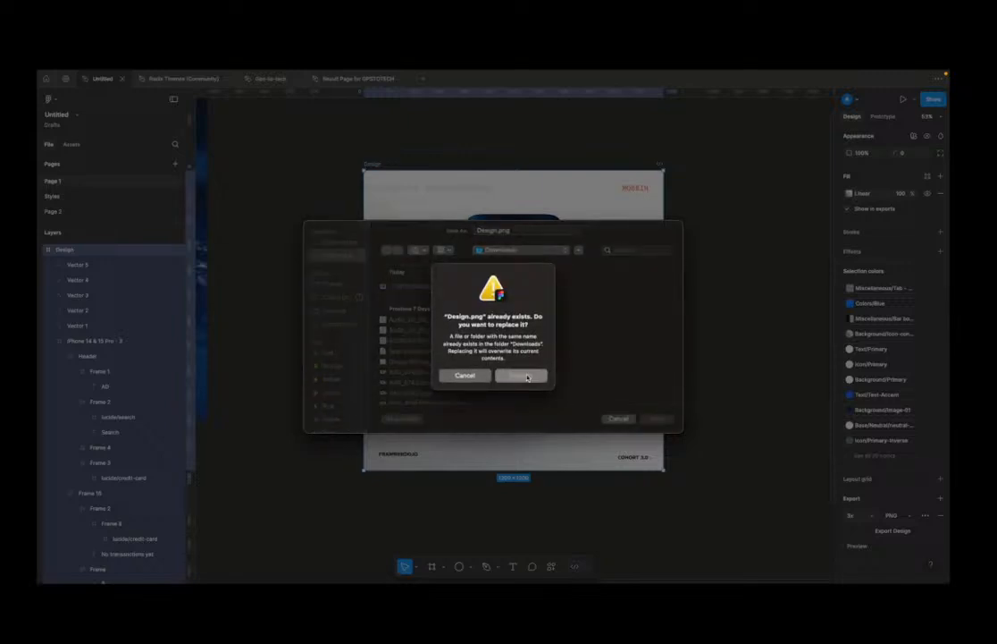
{"action": "left_click", "coordinate": [513, 375]}
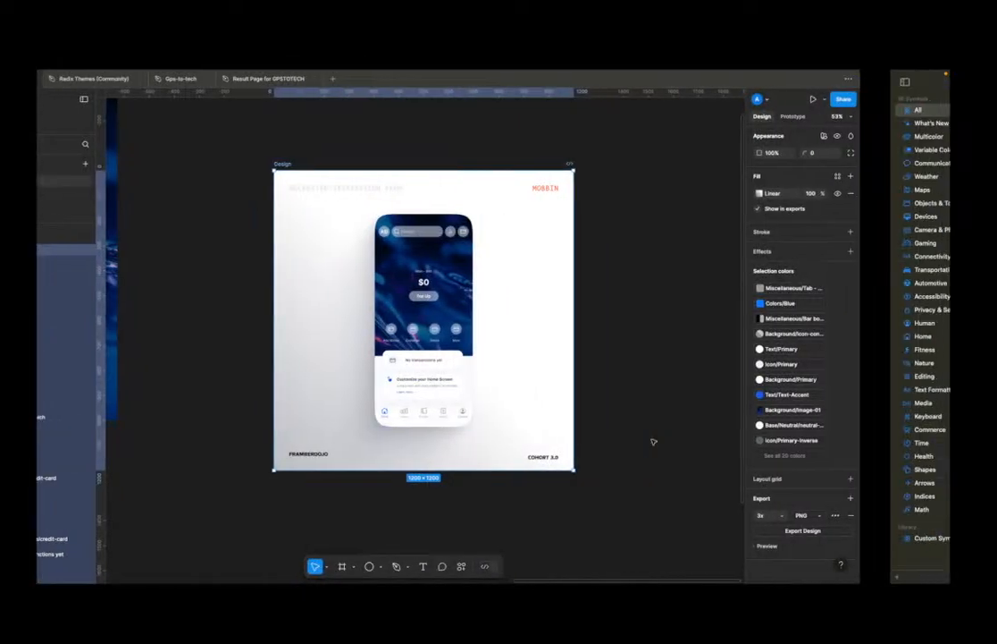
Step: Switch to the browser showing the X home page with the file picker open on Downloads
{"action": "key", "text": "ctrl+Right"}
{"action": "key", "text": "ctrl+Right"}
{"action": "key", "text": "ctrl+Right"}
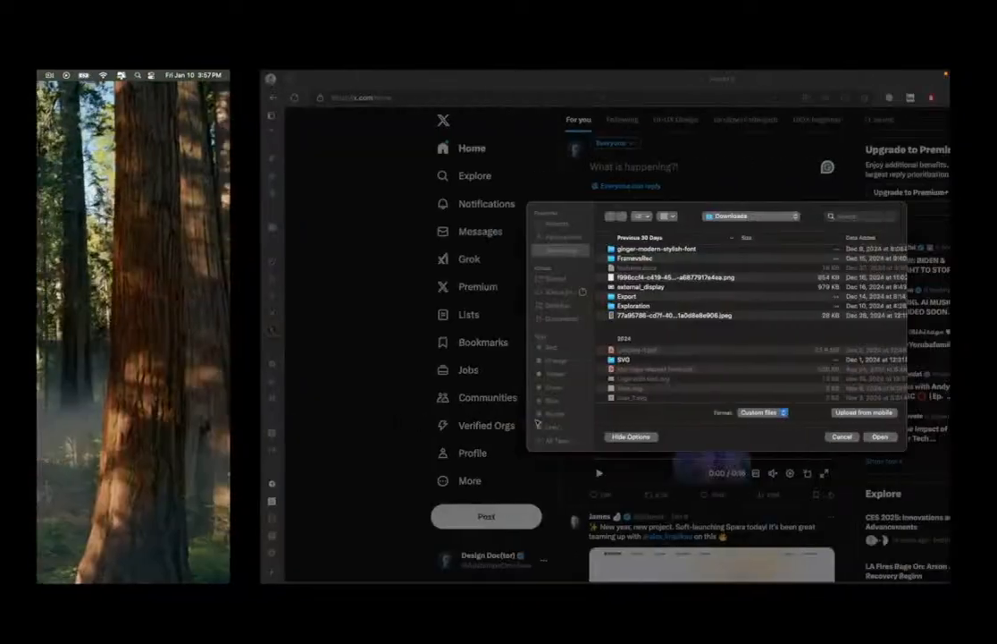
{"action": "scroll", "coordinate": [467, 299], "scroll_direction": "up", "scroll_amount": 5}
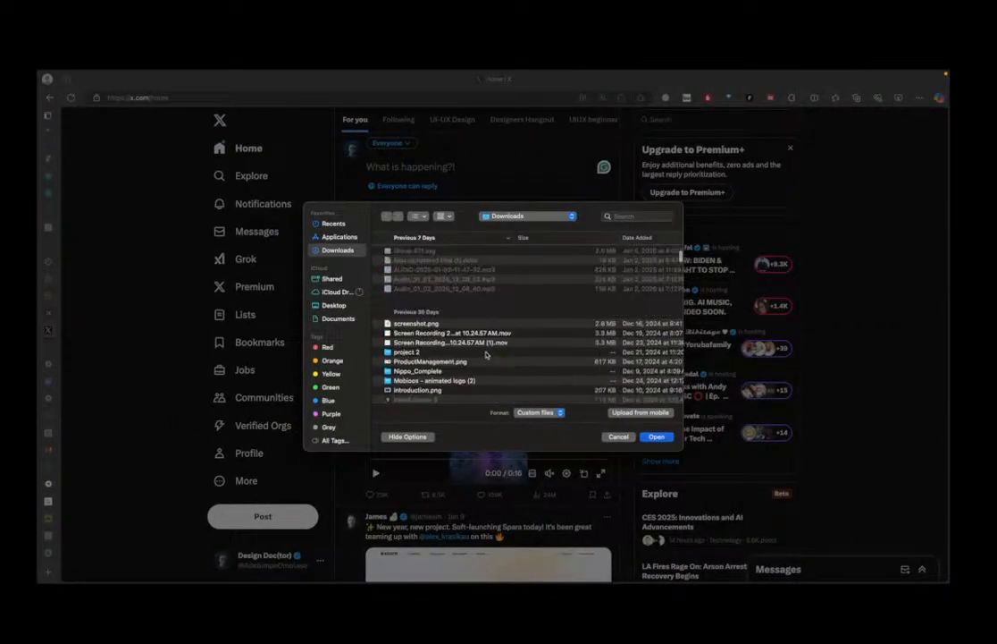
{"action": "key", "text": "ctrl+Left"}
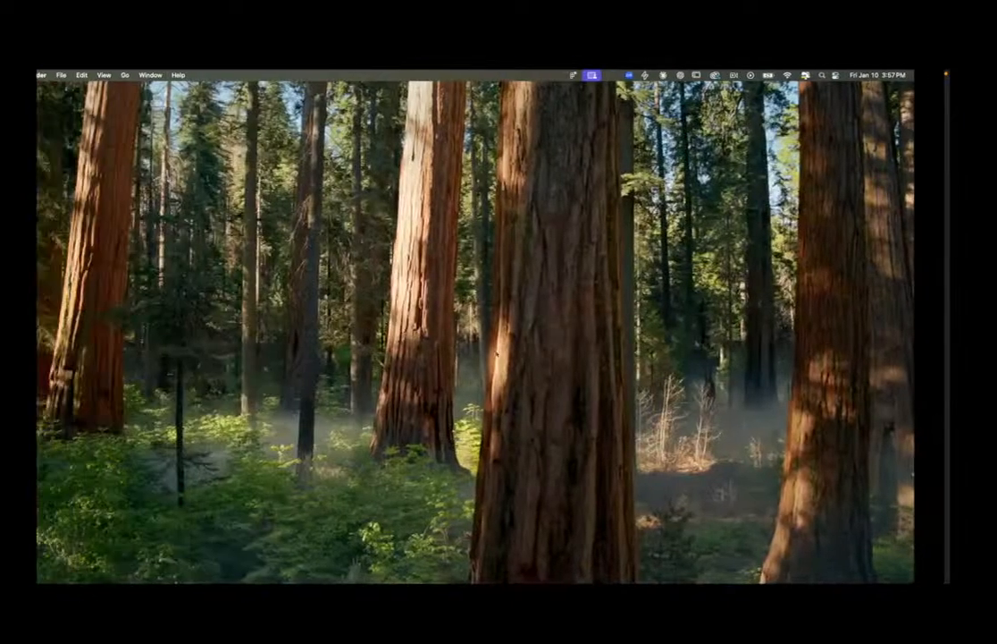
{"action": "key", "text": "ctrl+Left"}
{"action": "key", "text": "ctrl+Right"}
{"action": "key", "text": "ctrl+Right"}
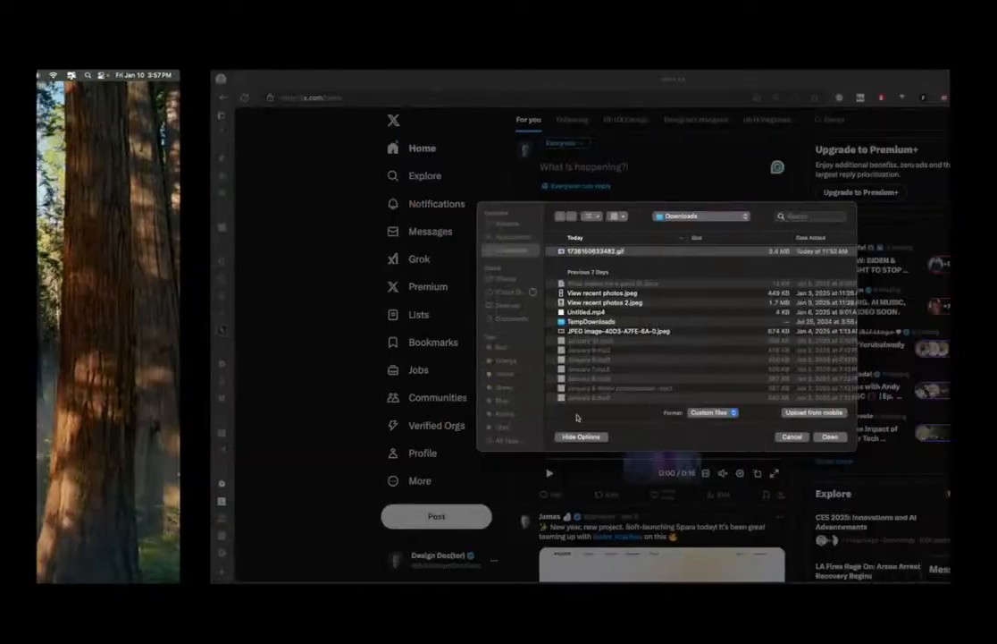
Step: Search Downloads for DESIGN, check the preview of Design.png and attach the file to the X post
{"action": "left_click", "coordinate": [656, 222]}
{"action": "type", "text": "DESIGN"}
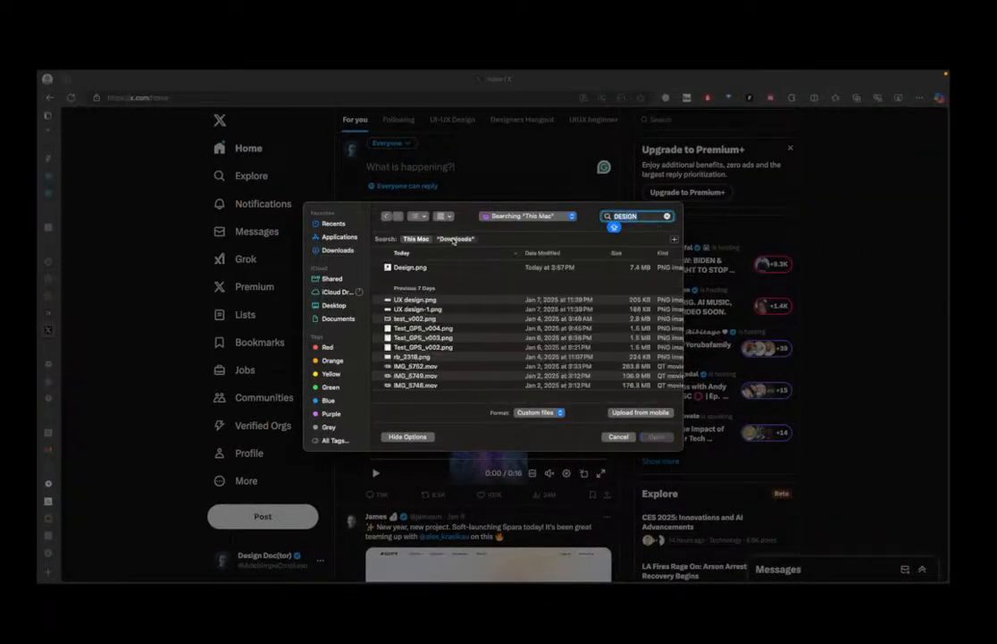
{"action": "left_click", "coordinate": [455, 239]}
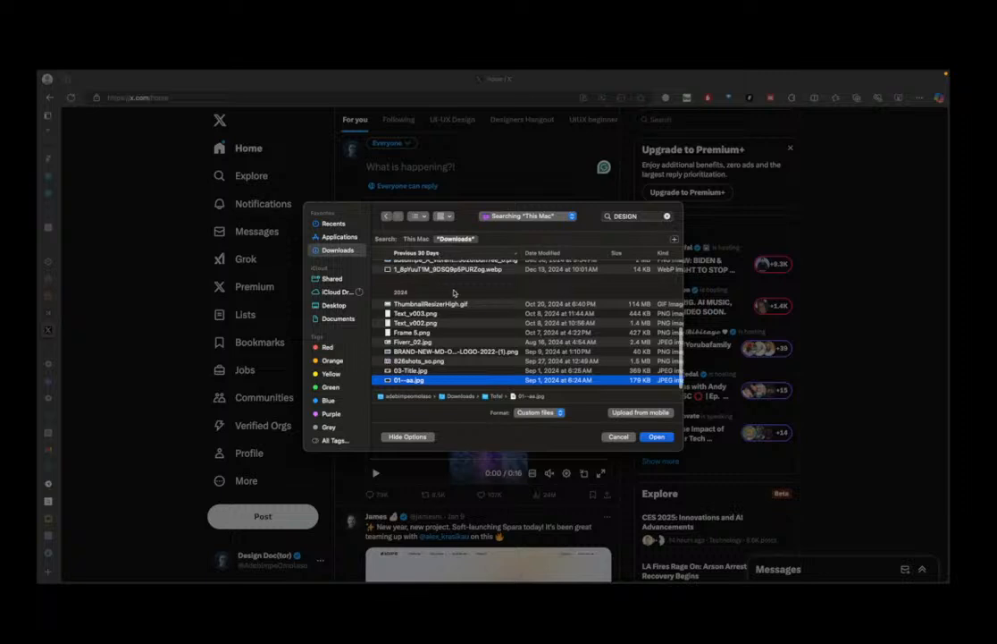
{"action": "scroll", "coordinate": [445, 370], "scroll_direction": "up", "scroll_amount": 5}
{"action": "left_click", "coordinate": [462, 269]}
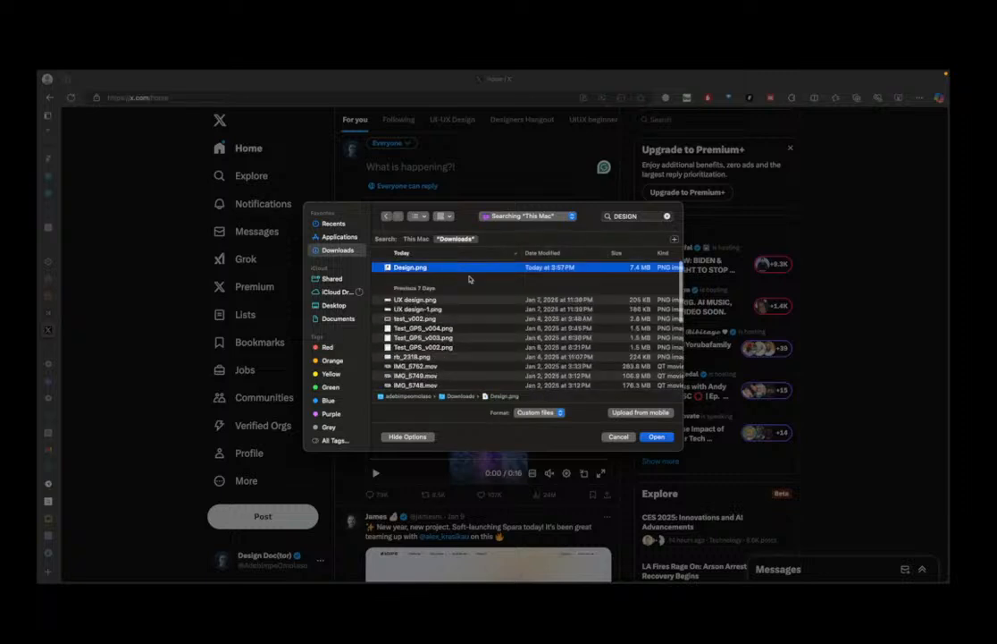
{"action": "key", "text": "space"}
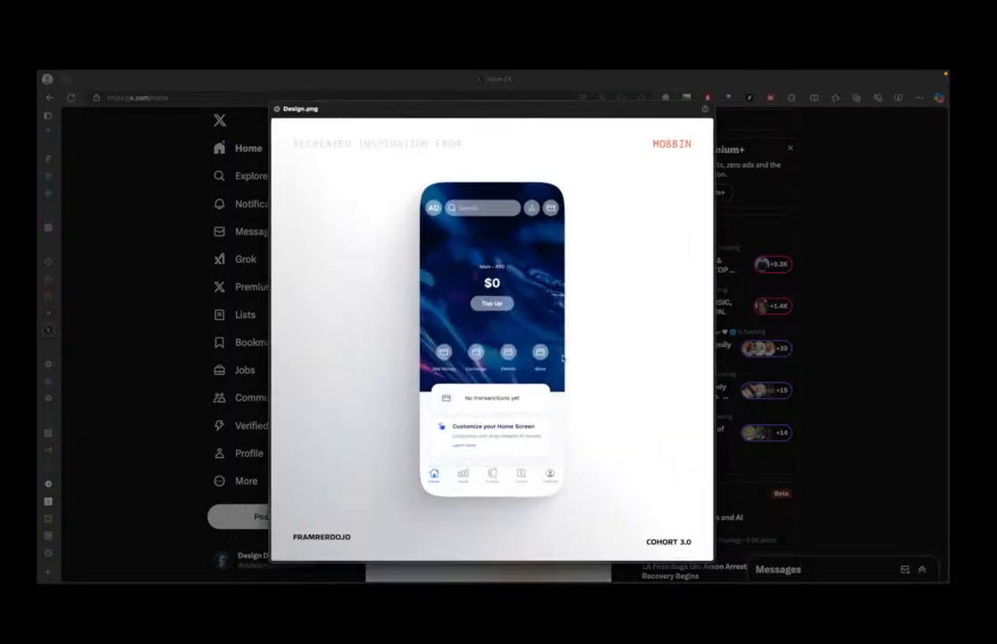
{"action": "key", "text": "space"}
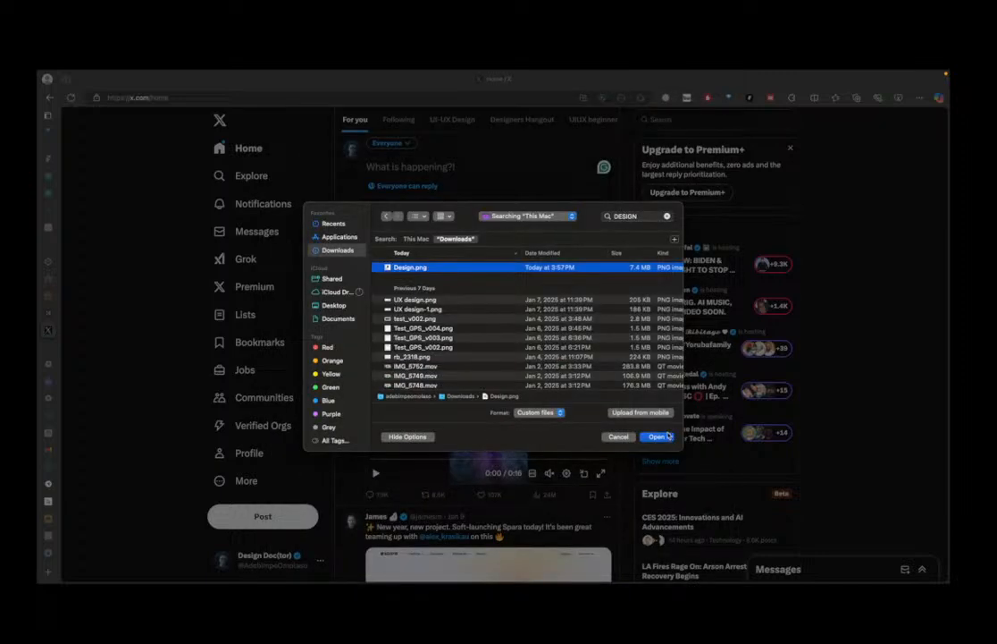
{"action": "left_click", "coordinate": [659, 436]}
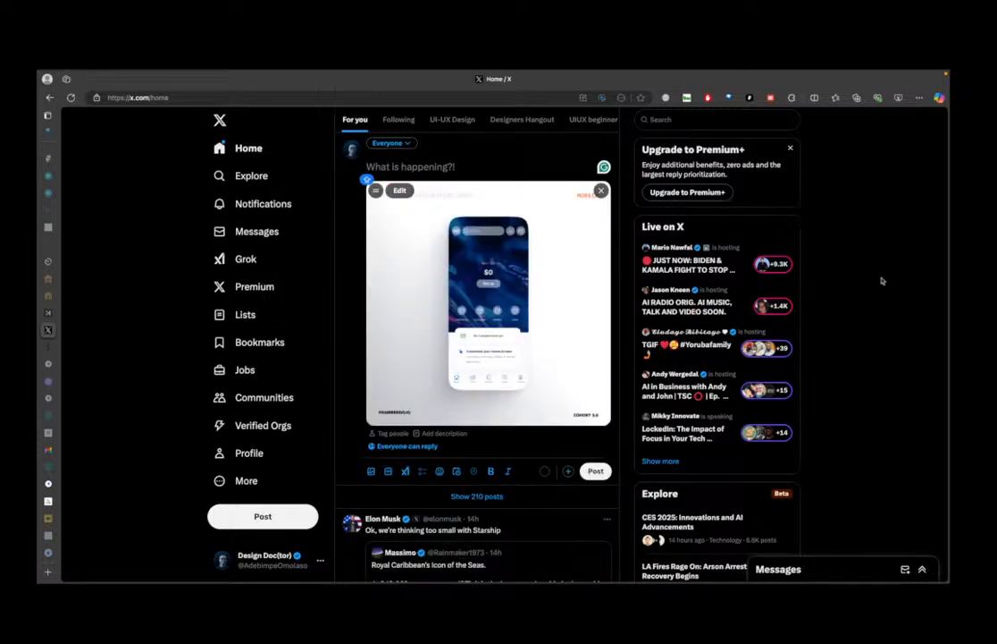
Step: Write the post's opening sentence: "I just concluded a training with the Framerdojo cohort 3 members."
{"action": "type", "text": "I JUS"}
{"action": "key", "text": "BackSpace"}
{"action": "key", "text": "BackSpace"}
{"action": "key", "text": "BackSpace"}
{"action": "type", "text": "ust conclud"}
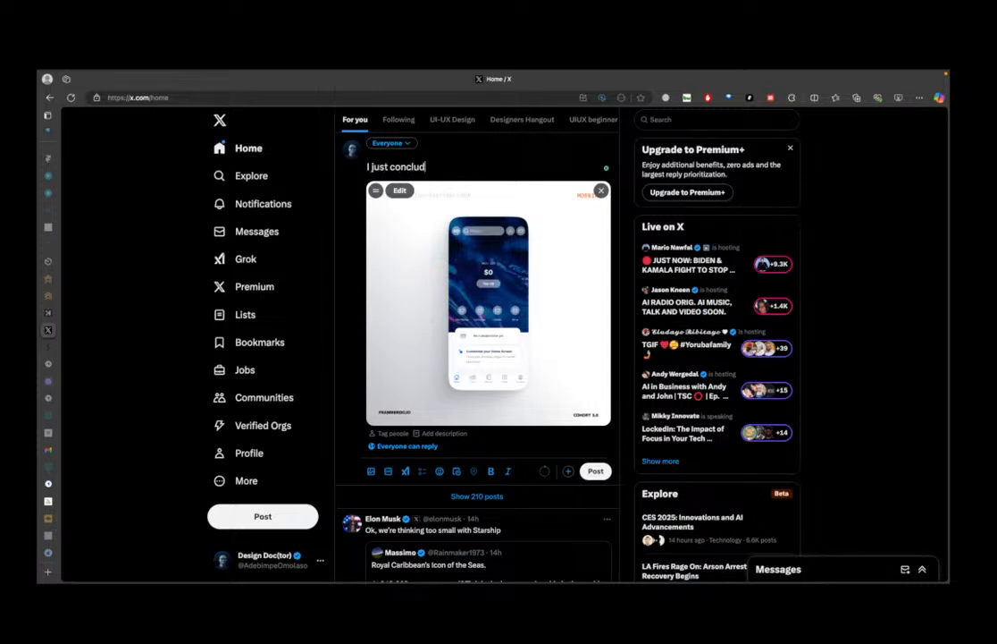
{"action": "type", "text": "ed a yr"}
{"action": "type", "text": "tr"}
{"action": "type", "text": "aining wi"}
{"action": "type", "text": "th the "}
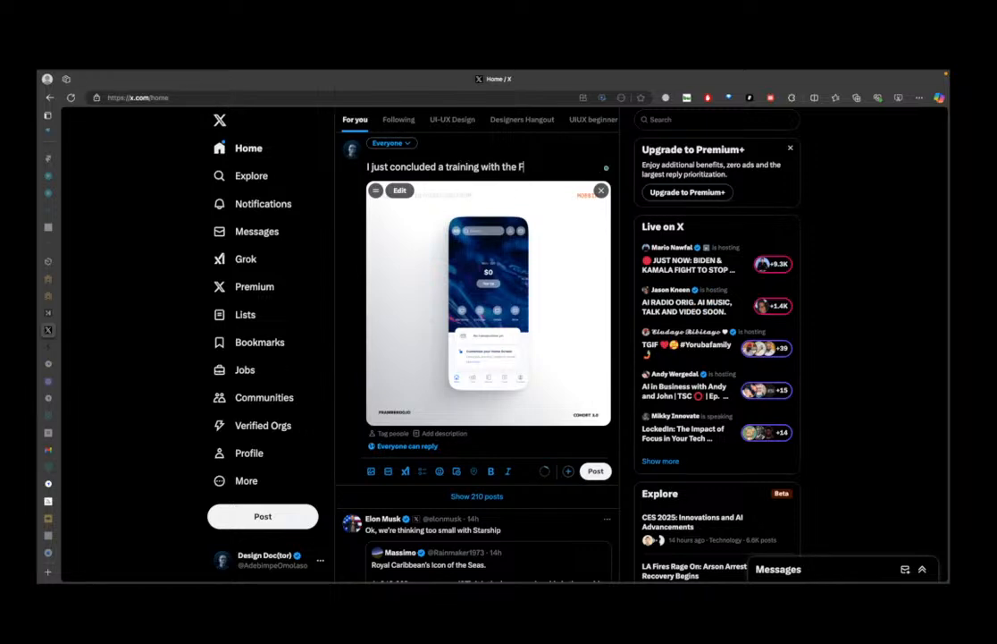
{"action": "type", "text": "Fram"}
{"action": "type", "text": "erdojo co"}
{"action": "type", "text": " cohort 3"}
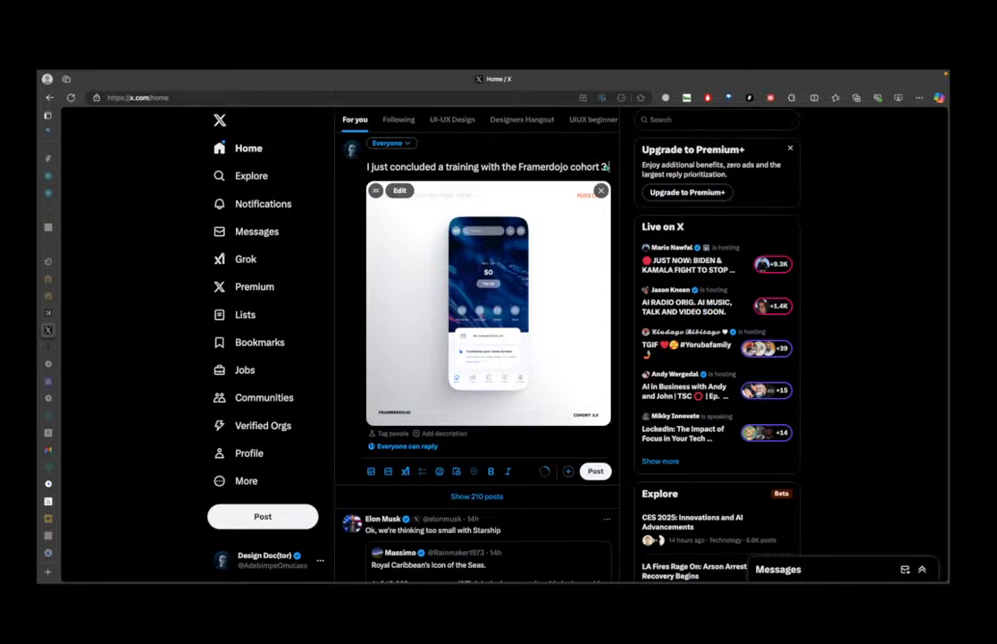
{"action": "type", "text": " members."}
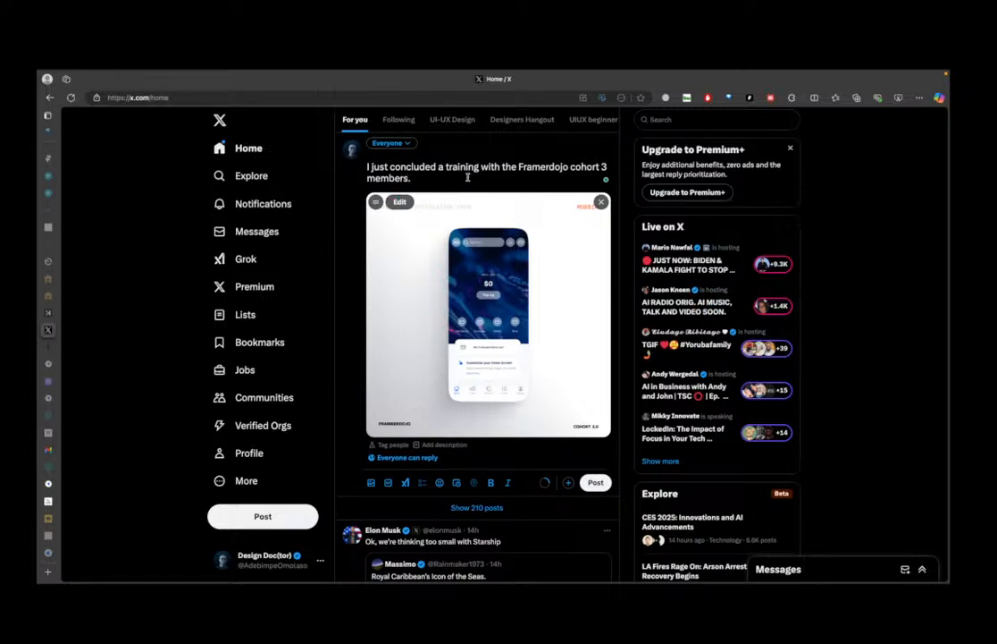
Step: Add the paragraph "I taught them on how to create styles in Figma and setup their design to showcase properly on social media in order to attract clients!"
{"action": "key", "text": "Return"}
{"action": "type", "text": "I tauight them"}
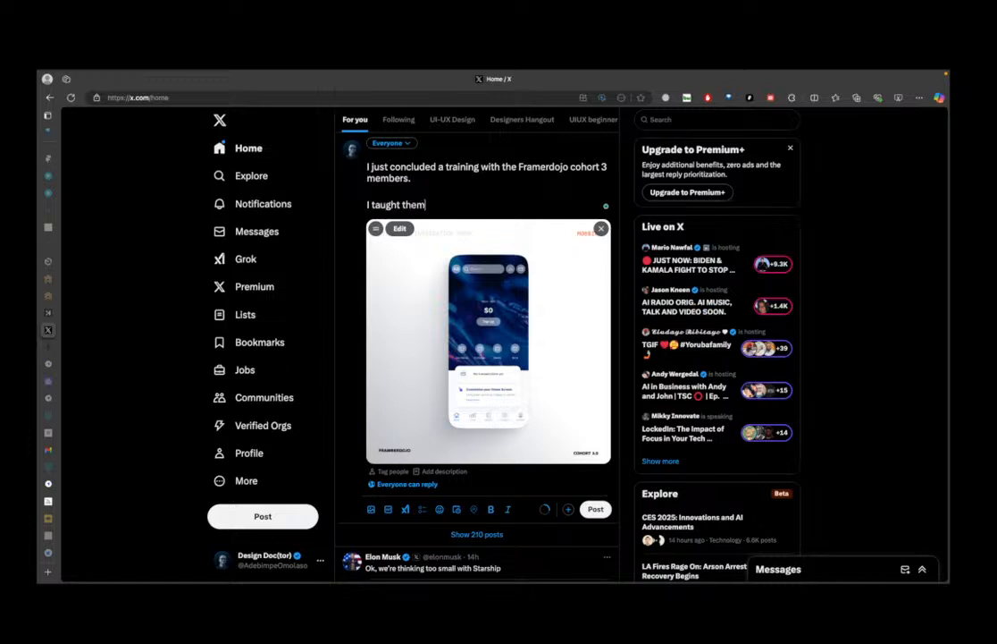
{"action": "type", "text": " on how to create styles in Figma and set"}
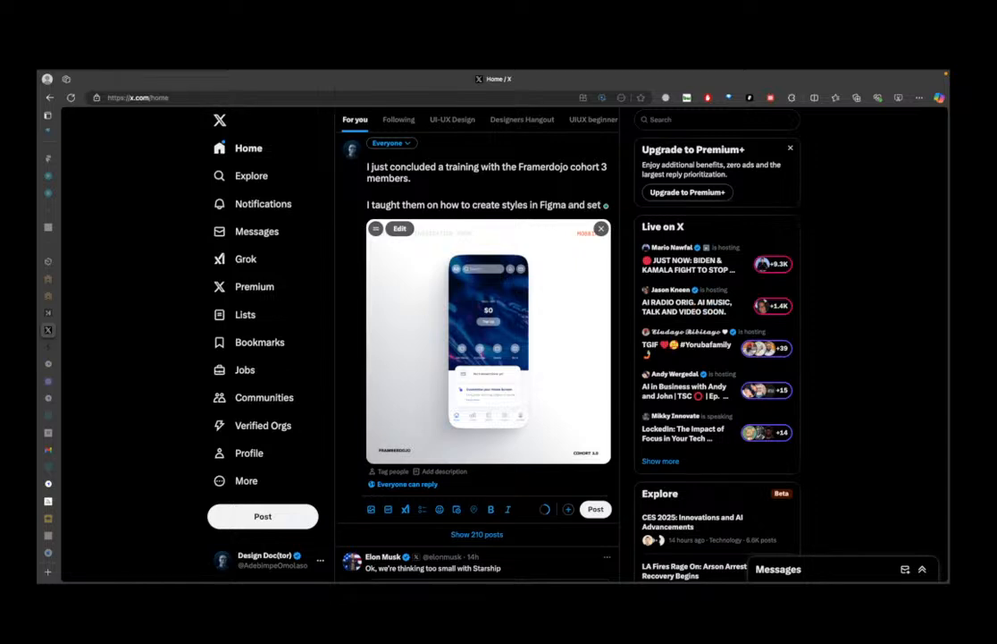
{"action": "type", "text": "up te"}
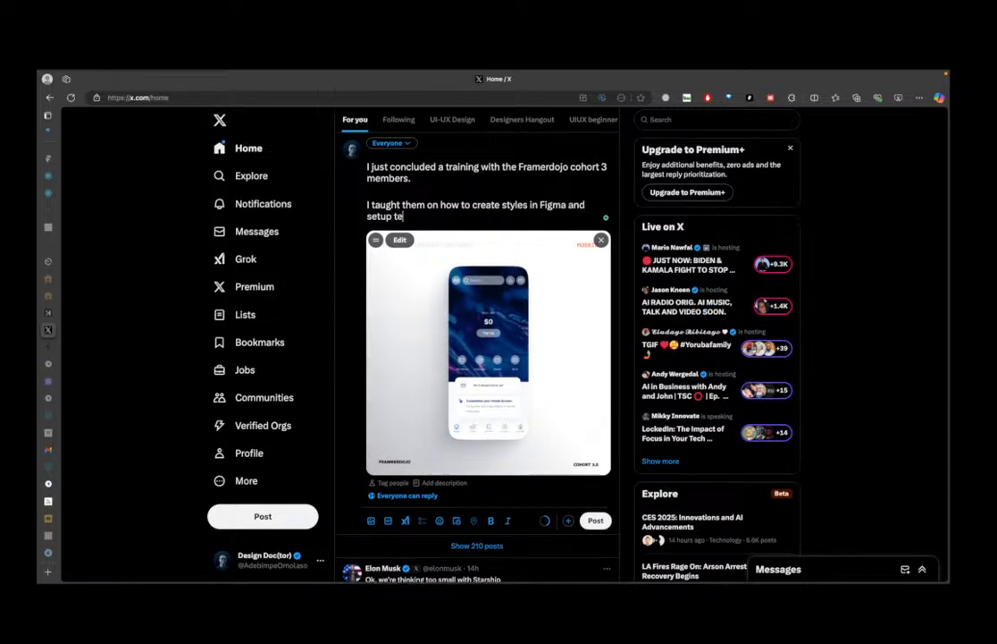
{"action": "key", "text": "BackSpace"}
{"action": "type", "text": "heir design to sh"}
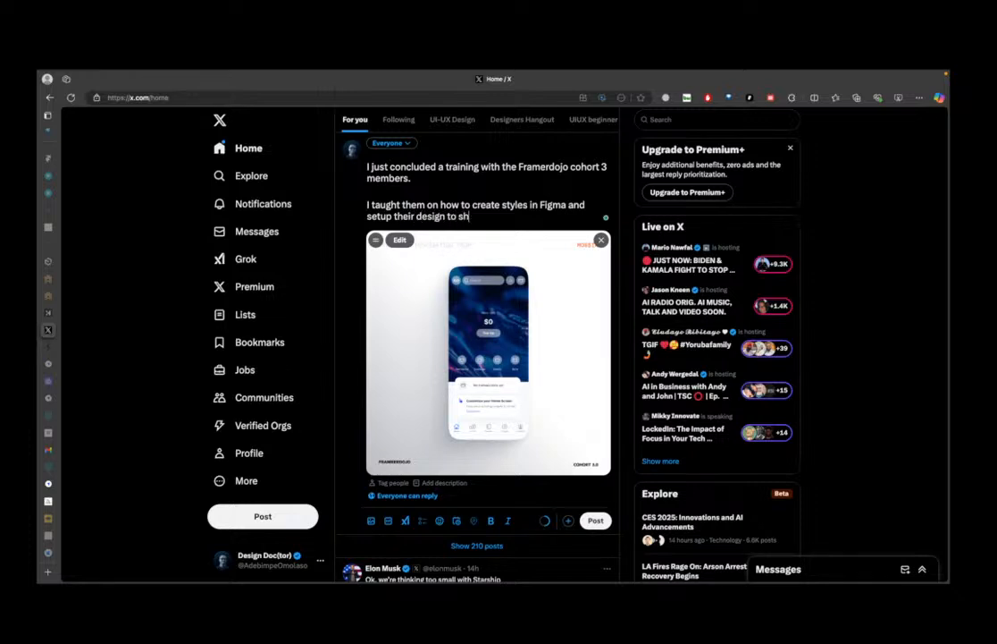
{"action": "type", "text": "owcase properly on social media ion"}
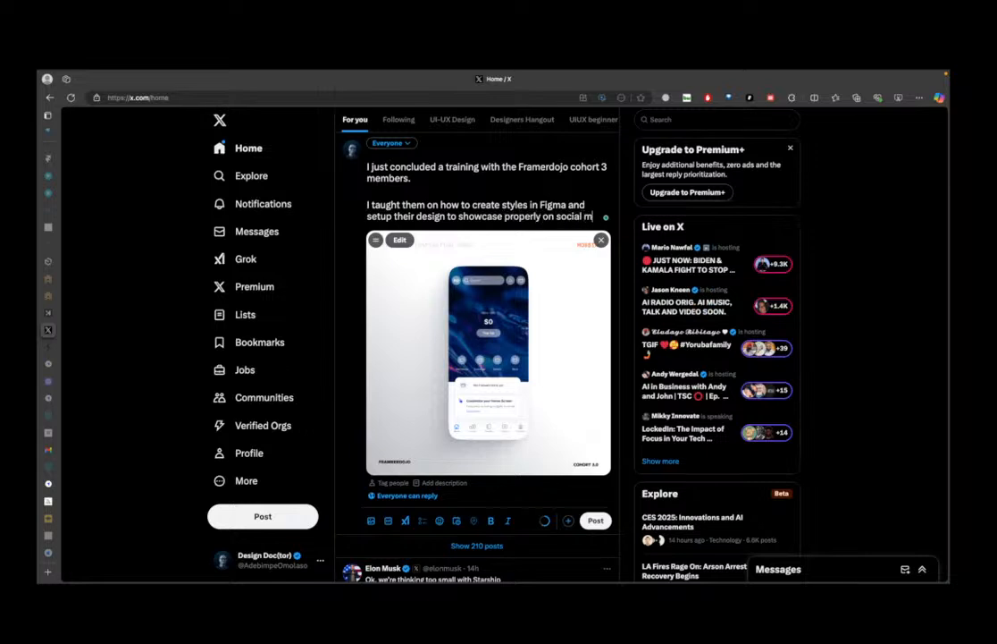
{"action": "key", "text": "BackSpace"}
{"action": "key", "text": "BackSpace"}
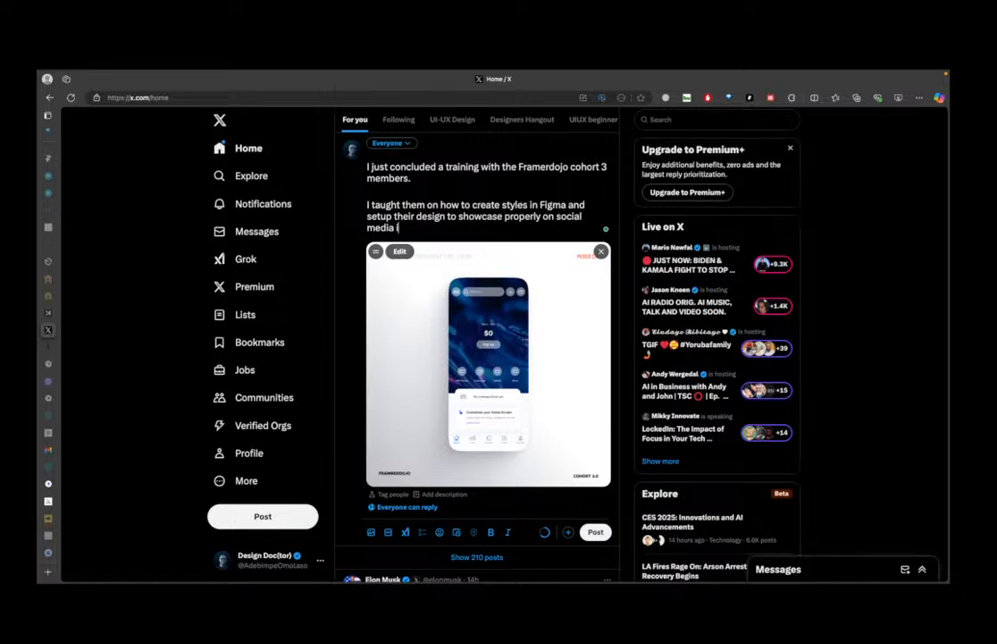
{"action": "type", "text": "n order to attract c"}
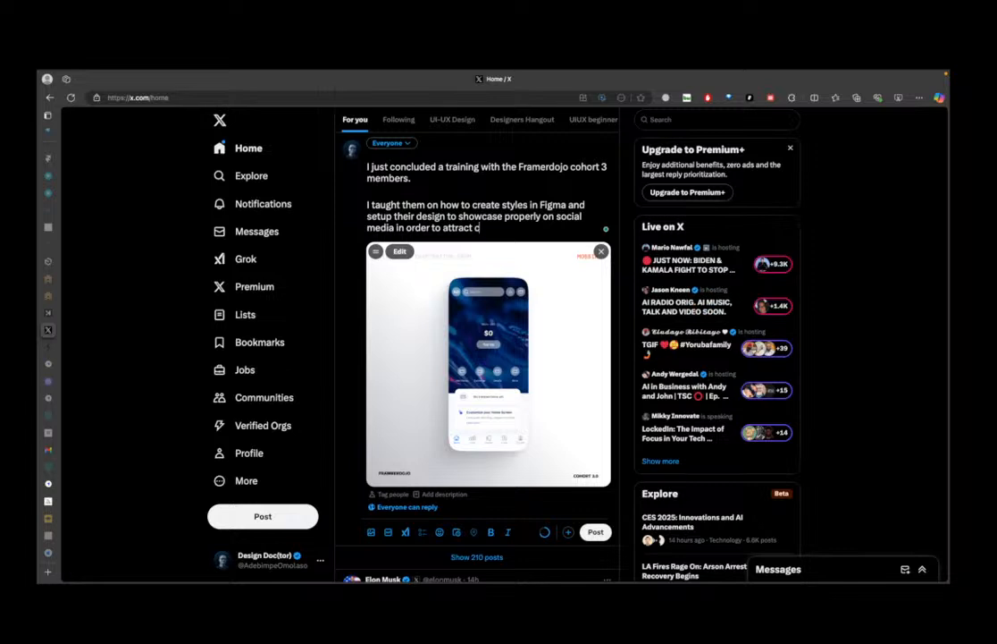
{"action": "type", "text": "lients!"}
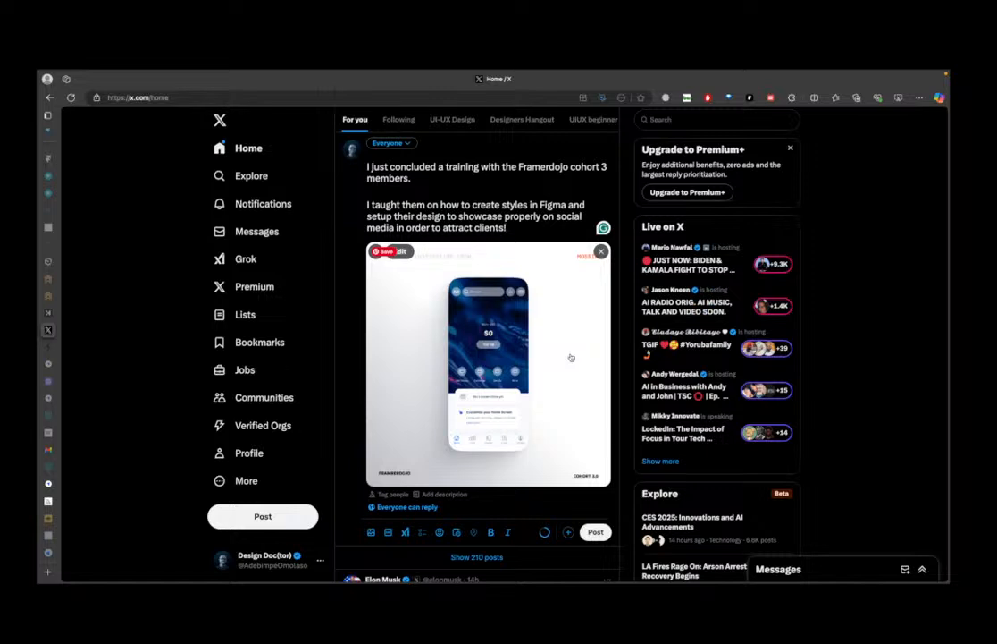
Step: Add a closing paragraph to the post: "The design i chose was taken from mobbin and it was for educational purposes only."
{"action": "key", "text": "Return"}
{"action": "type", "text": "The using"}
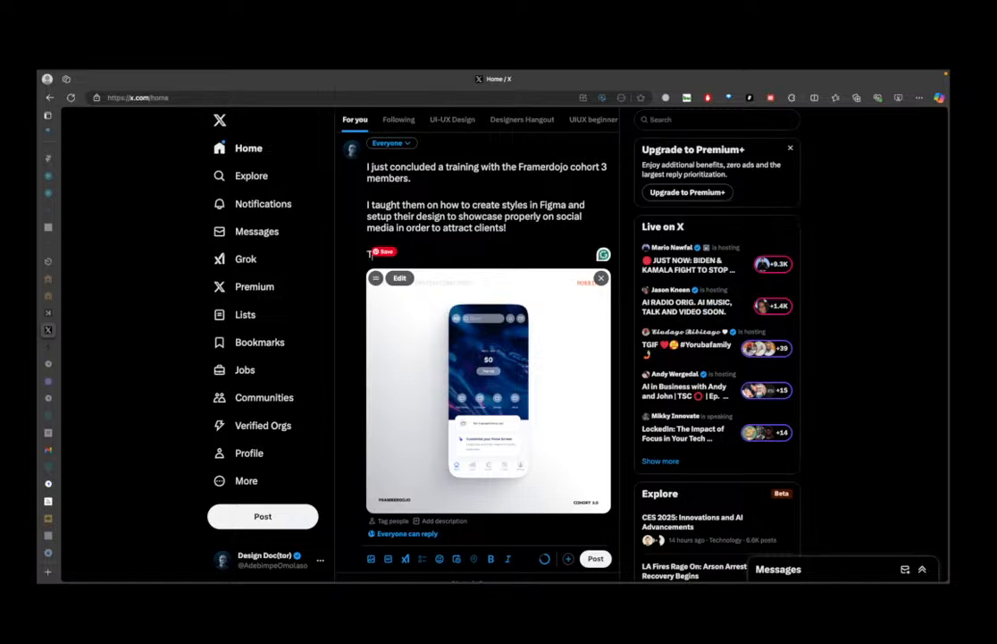
{"action": "key", "text": "BackSpace"}
{"action": "key", "text": "BackSpace"}
{"action": "type", "text": "gn i chose"}
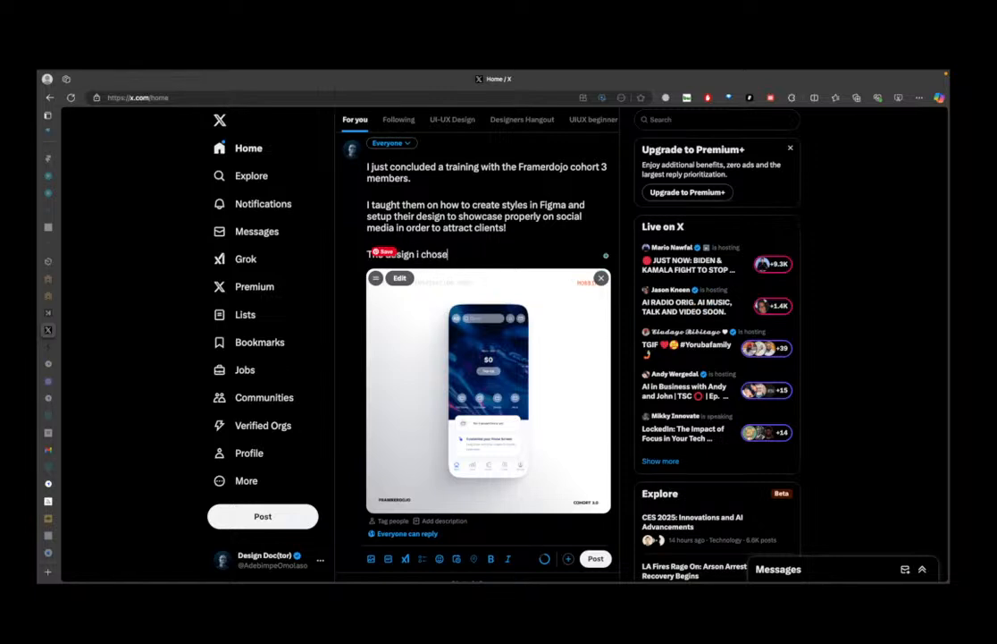
{"action": "type", "text": " was taken from m"}
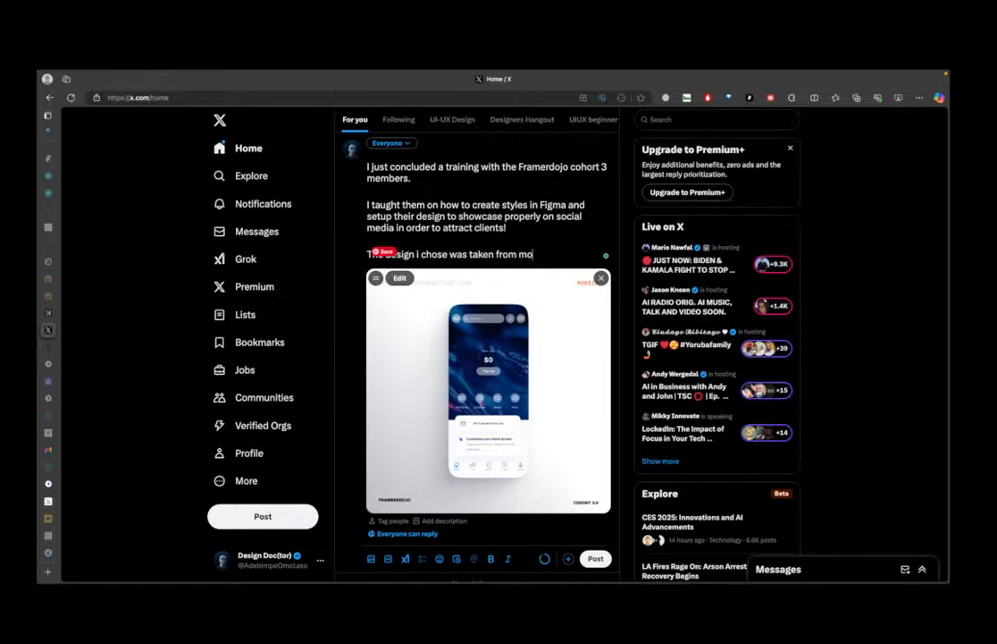
{"action": "type", "text": "obbin and it was for"}
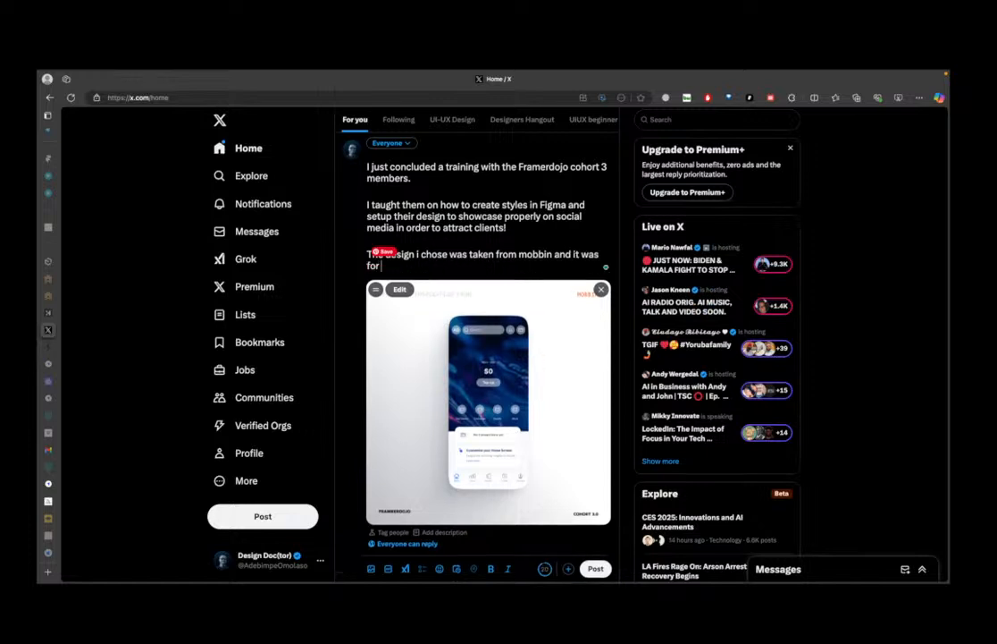
{"action": "type", "text": " educational purpo"}
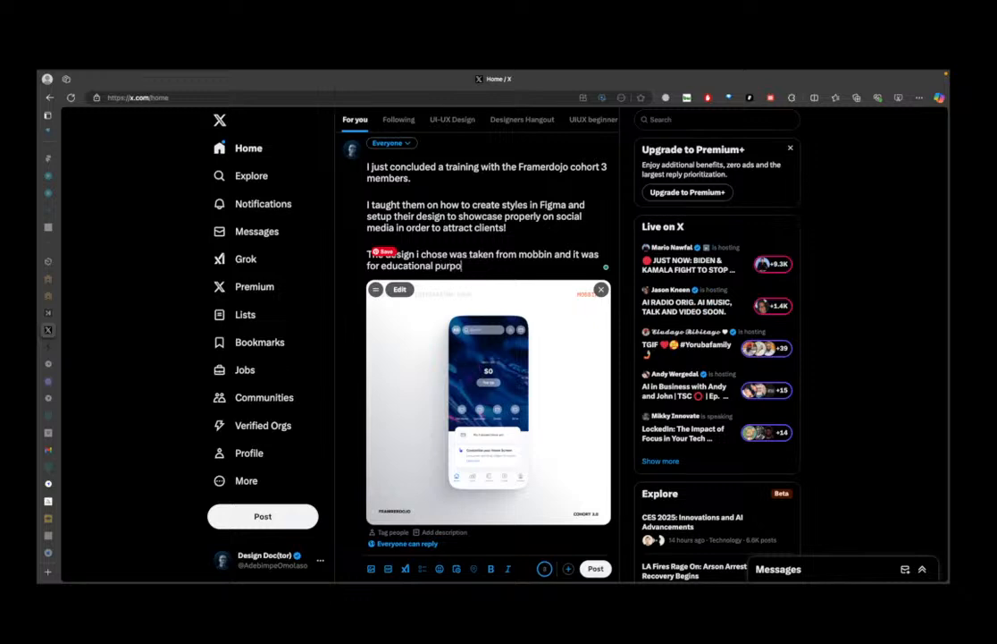
{"action": "type", "text": "ses only."}
Step: Check the finished draft and publish the post with its three paragraphs and the attached design image
{"action": "scroll", "coordinate": [505, 326], "scroll_direction": "down", "scroll_amount": 1}
{"action": "scroll", "coordinate": [505, 326], "scroll_direction": "up", "scroll_amount": 1}
{"action": "scroll", "coordinate": [504, 323], "scroll_direction": "down", "scroll_amount": 1}
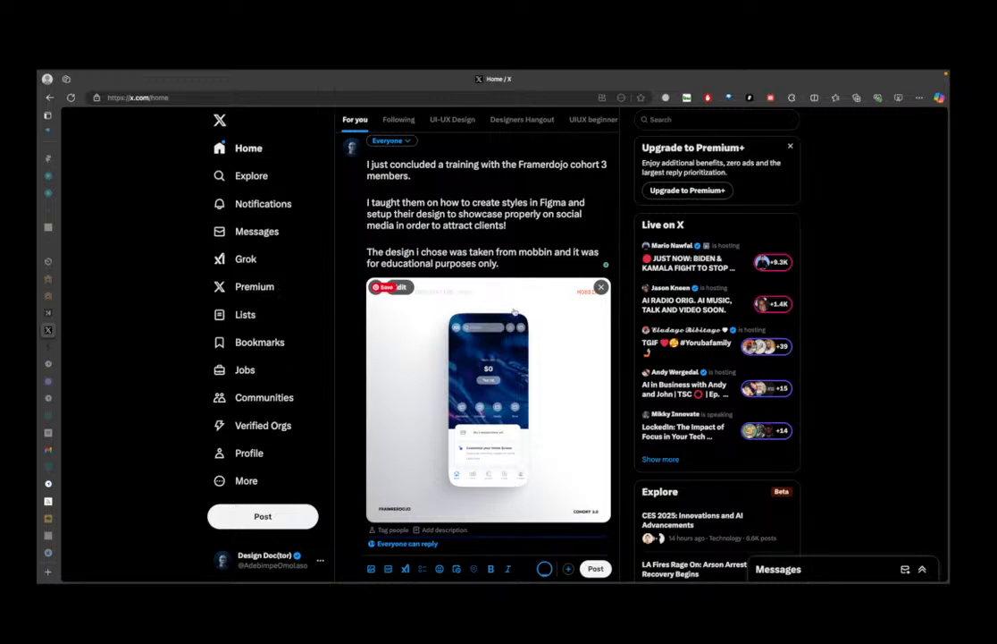
{"action": "left_click", "coordinate": [595, 569]}
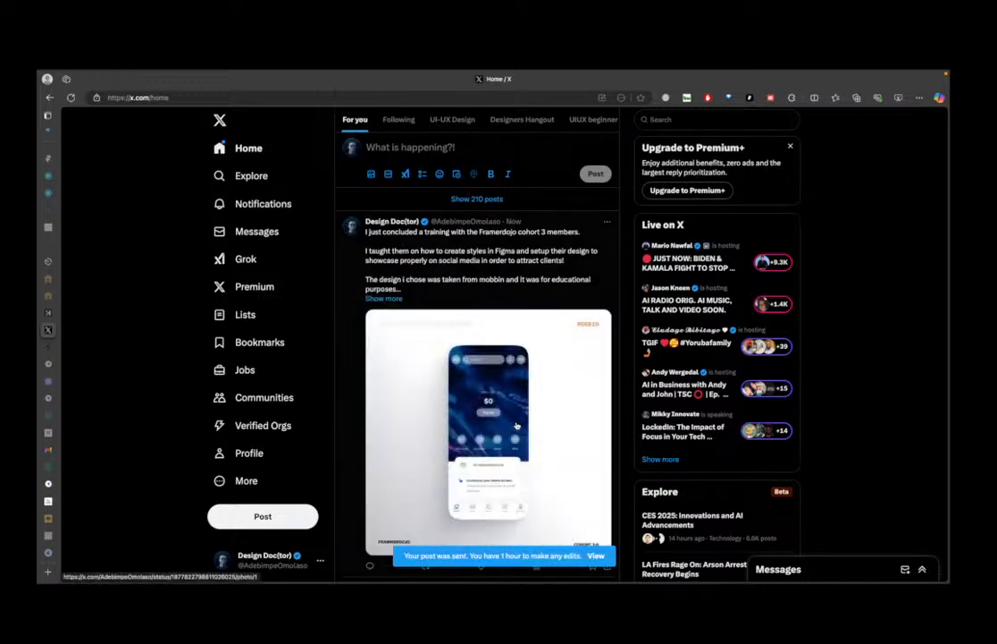